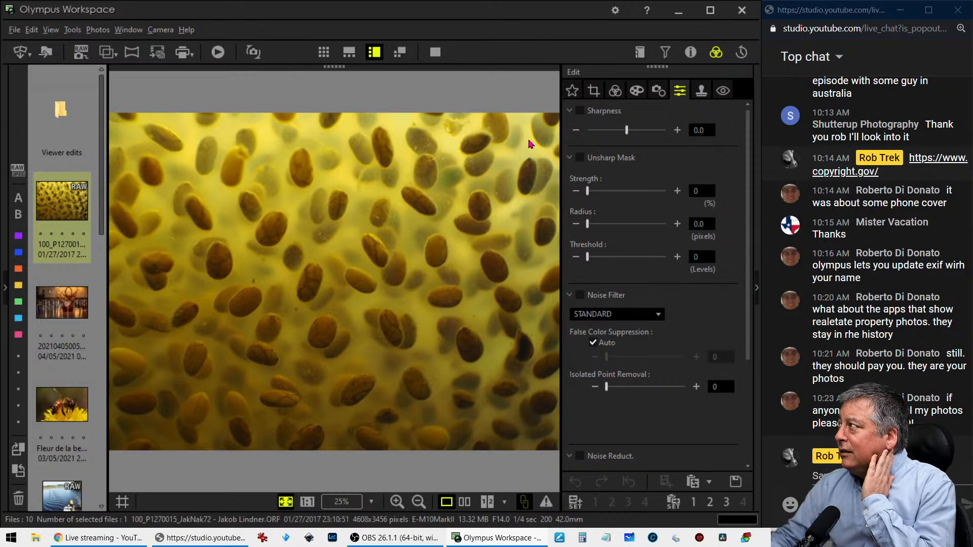
Review the seed photo's camera and exposure details in its properties, widening the image view meanwhile, then hide the properties
{"action": "left_click", "coordinate": [687, 53]}
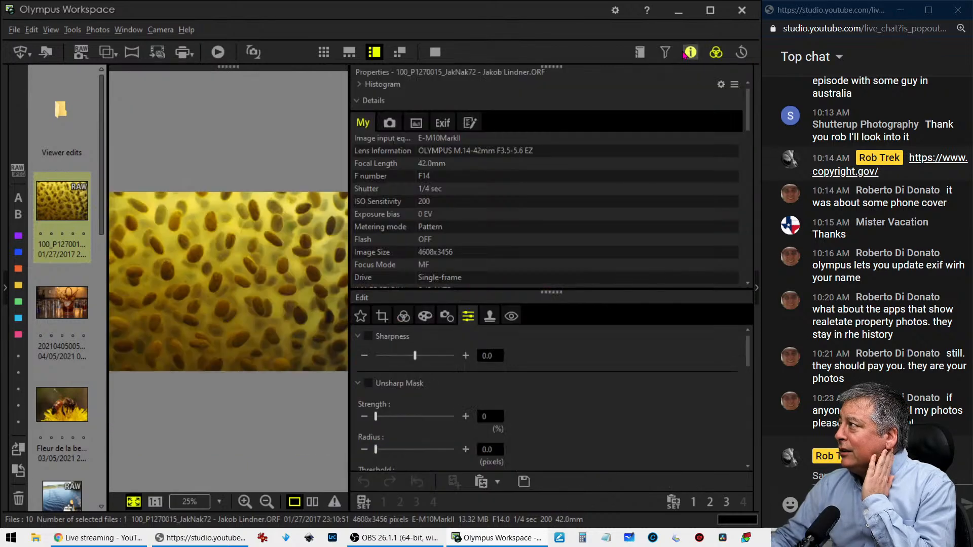
{"action": "left_click_drag", "start_coordinate": [350, 259], "coordinate": [606, 279]}
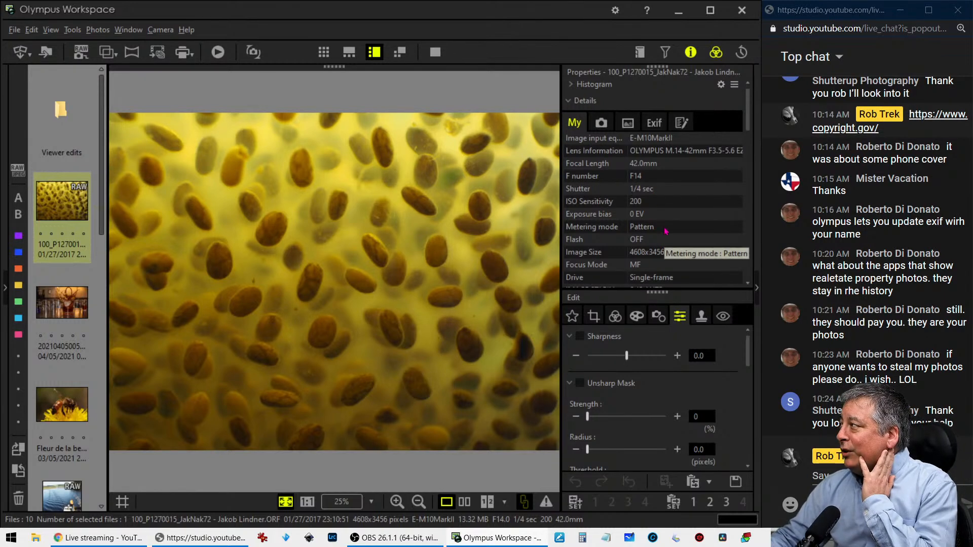
{"action": "scroll", "coordinate": [665, 231], "scroll_direction": "down", "scroll_amount": 2}
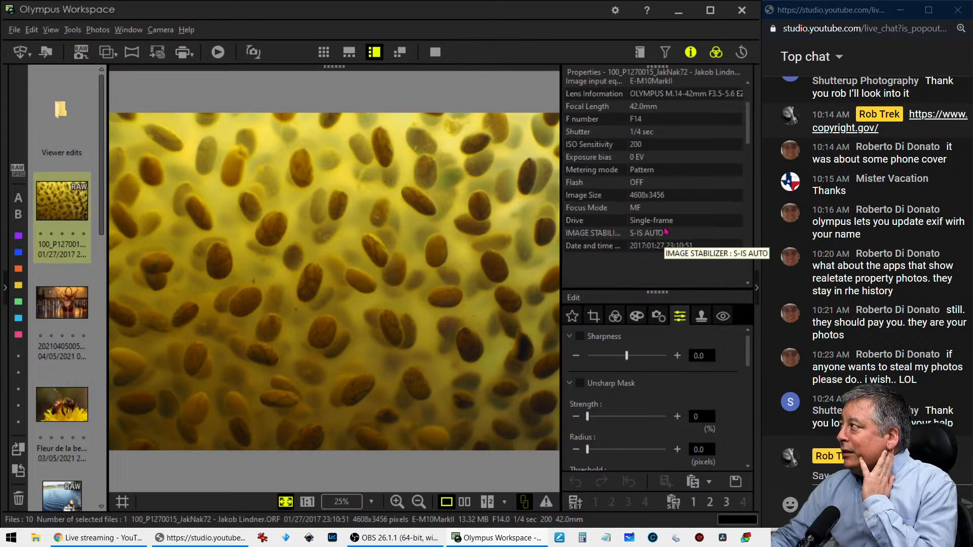
{"action": "scroll", "coordinate": [666, 232], "scroll_direction": "up", "scroll_amount": 2}
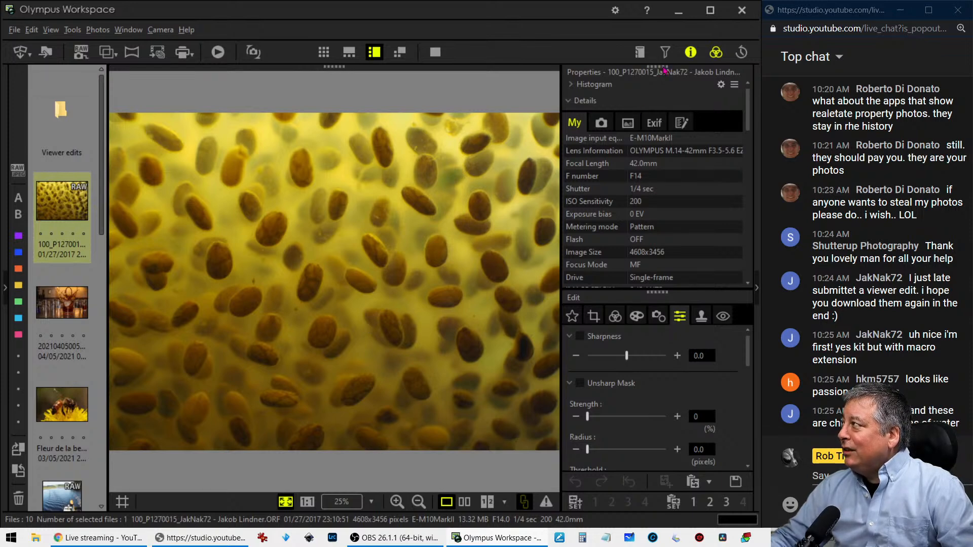
{"action": "left_click", "coordinate": [691, 52]}
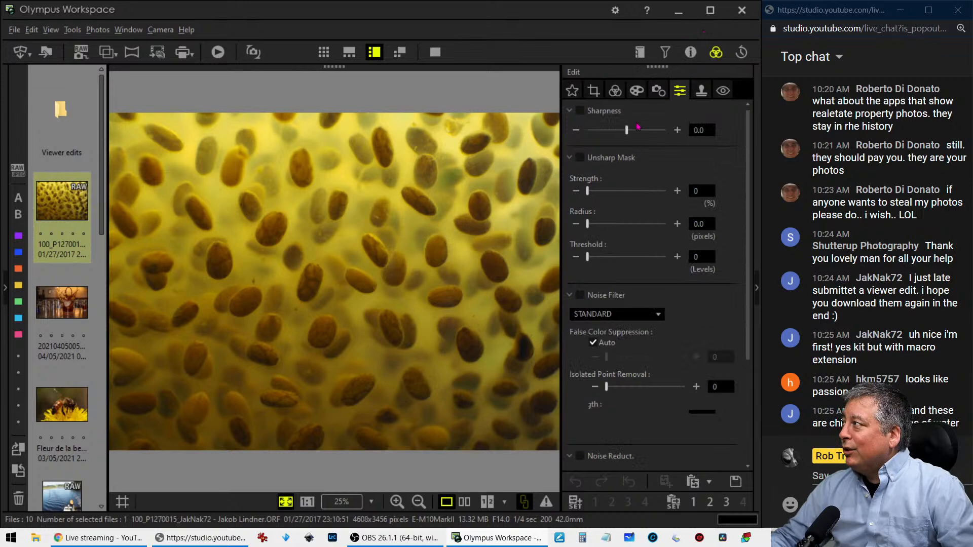
Set the photo's Sharpness to 2.0 and its Unsharp Mask to strength 274%, radius 2.0 pixels and threshold 20 levels
{"action": "left_click_drag", "start_coordinate": [631, 133], "coordinate": [667, 133]}
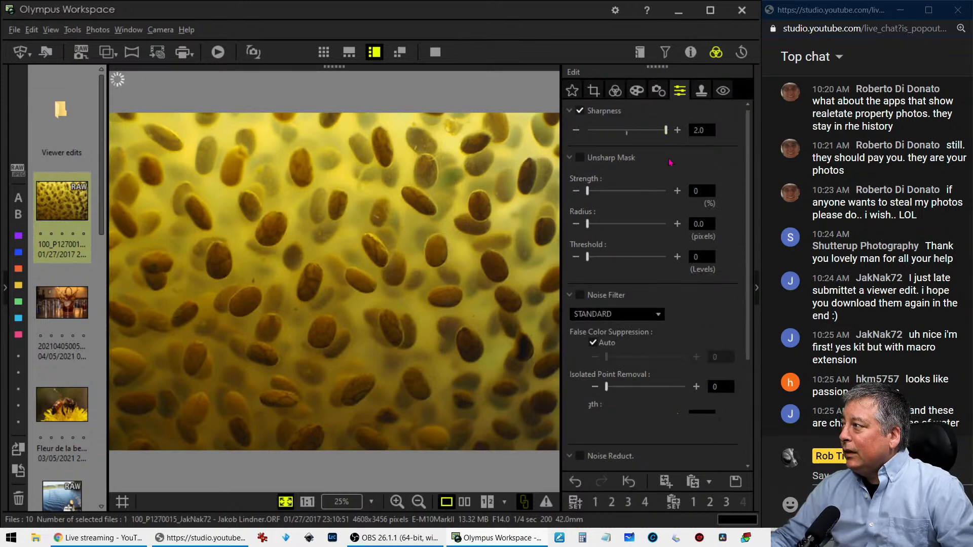
{"action": "left_click_drag", "start_coordinate": [593, 192], "coordinate": [631, 192]}
{"action": "left_click", "coordinate": [699, 223]}
{"action": "type", "text": "2"}
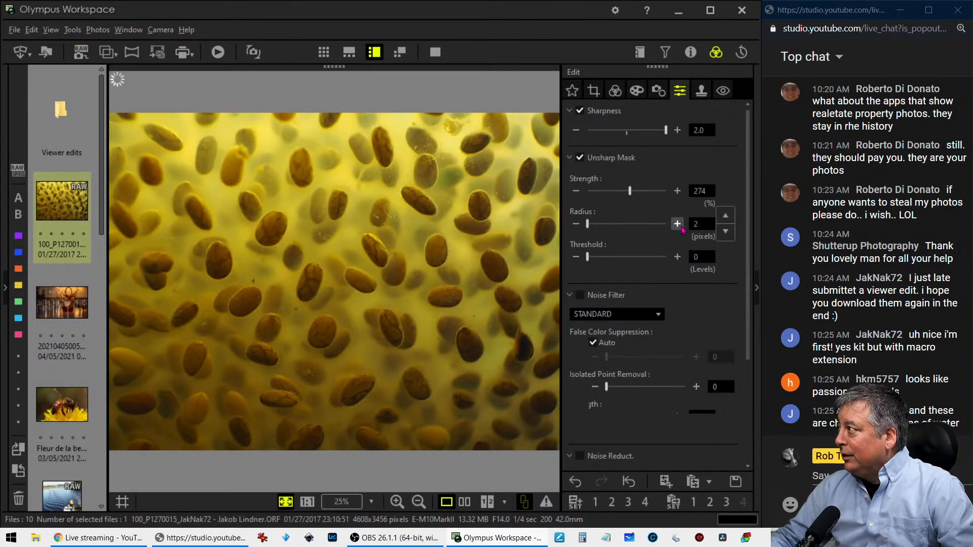
{"action": "left_click", "coordinate": [698, 257]}
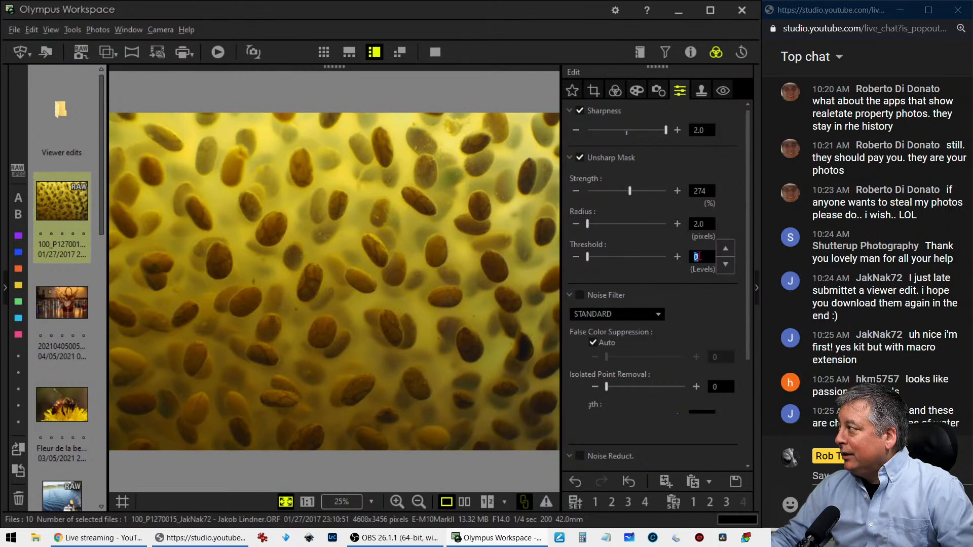
{"action": "type", "text": "20"}
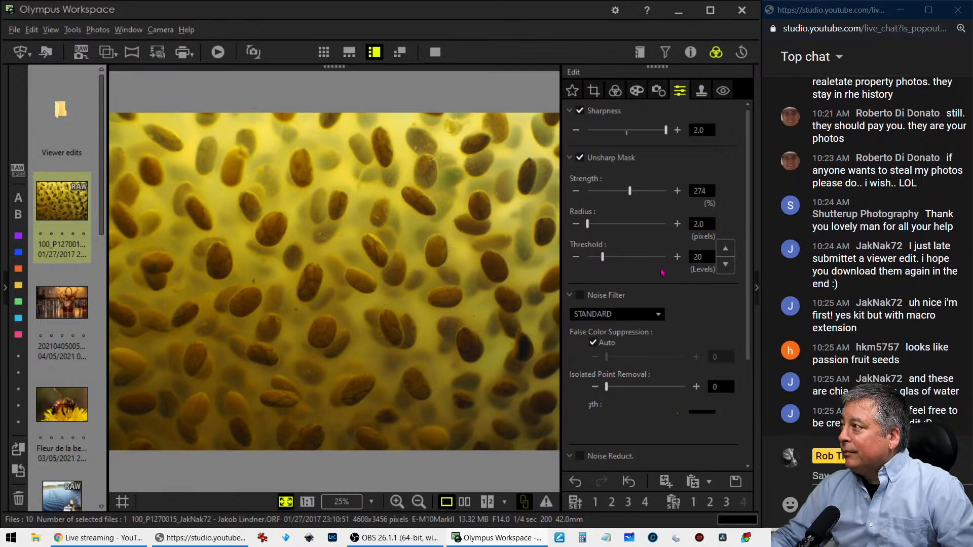
Set the photo's Gradation to AUTO
{"action": "left_click", "coordinate": [616, 92]}
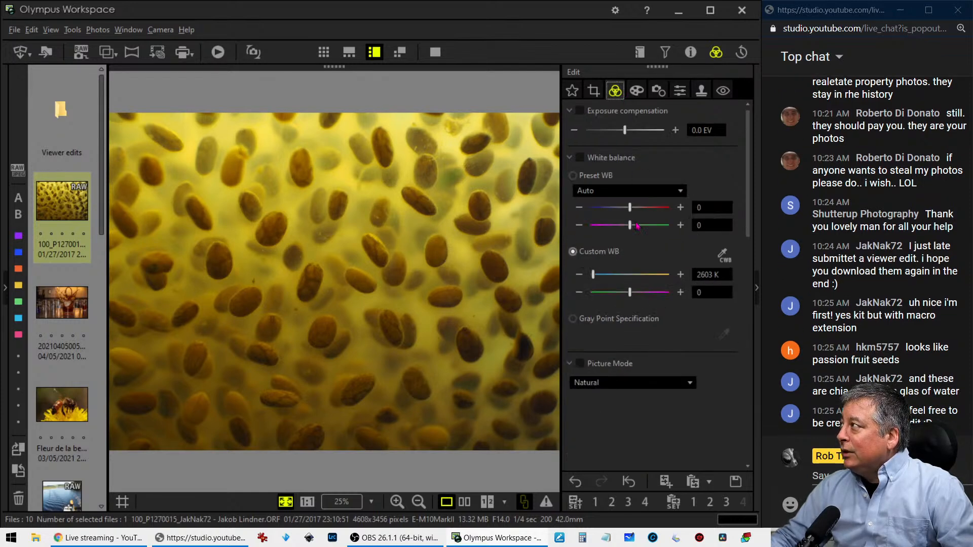
{"action": "scroll", "coordinate": [621, 436], "scroll_direction": "down", "scroll_amount": 2}
{"action": "scroll", "coordinate": [621, 433], "scroll_direction": "down", "scroll_amount": 5}
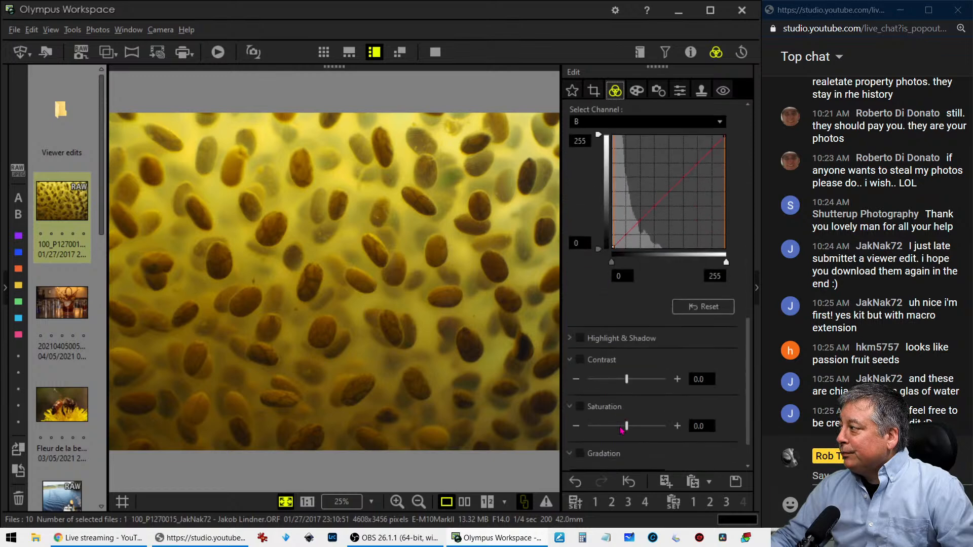
{"action": "left_click", "coordinate": [620, 436]}
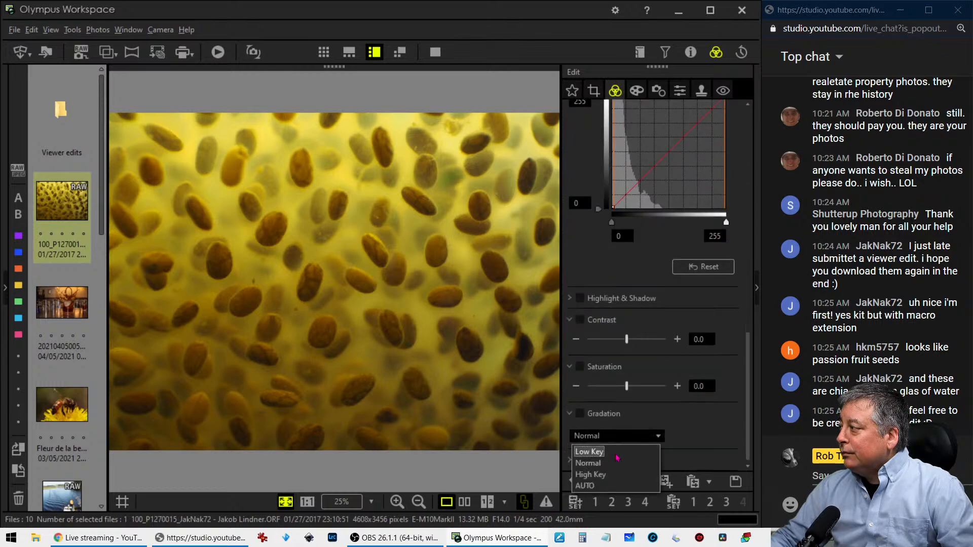
{"action": "left_click", "coordinate": [612, 485]}
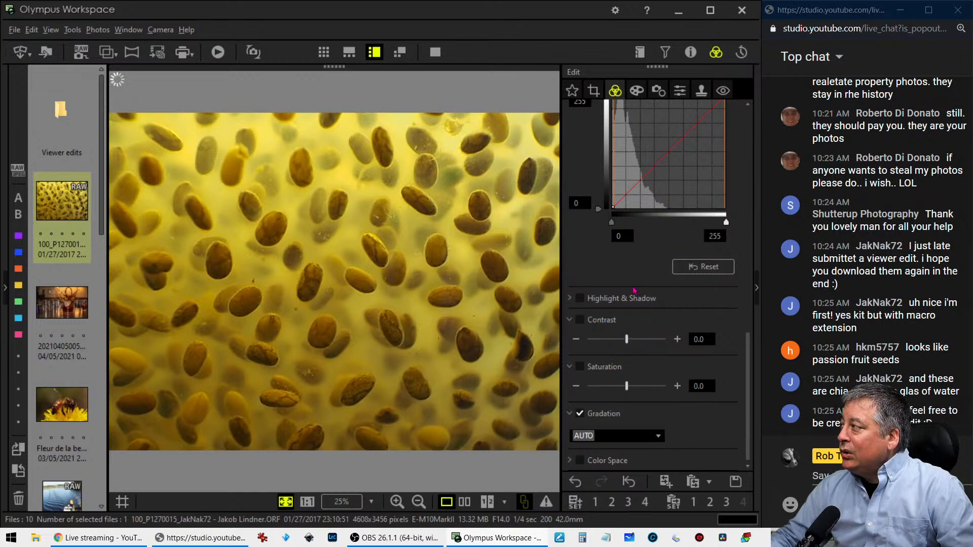
Shape the blue channel's tone curve into a slight S by raising the highlights and lowering the shadows
{"action": "scroll", "coordinate": [648, 257], "scroll_direction": "up", "scroll_amount": 2}
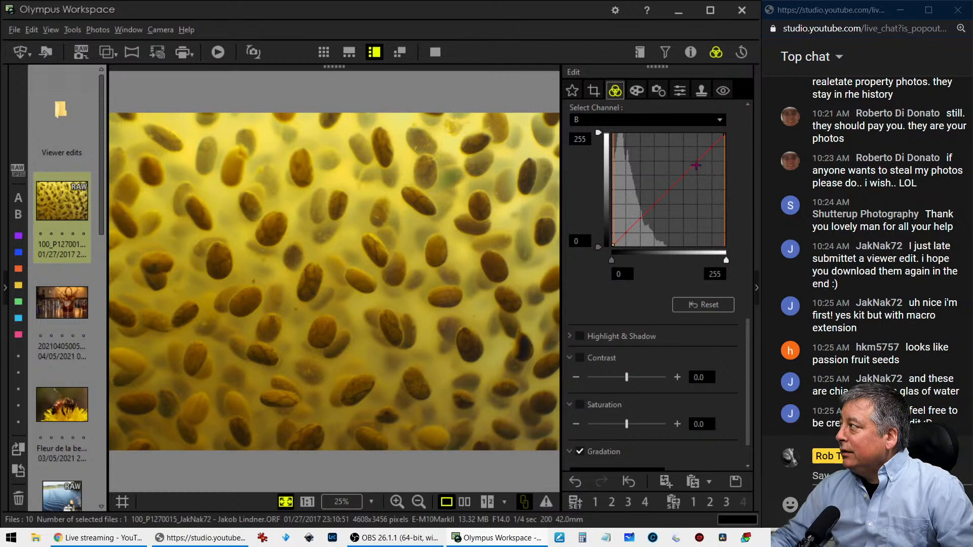
{"action": "left_click_drag", "start_coordinate": [696, 161], "coordinate": [697, 157]}
{"action": "left_click_drag", "start_coordinate": [634, 221], "coordinate": [636, 230]}
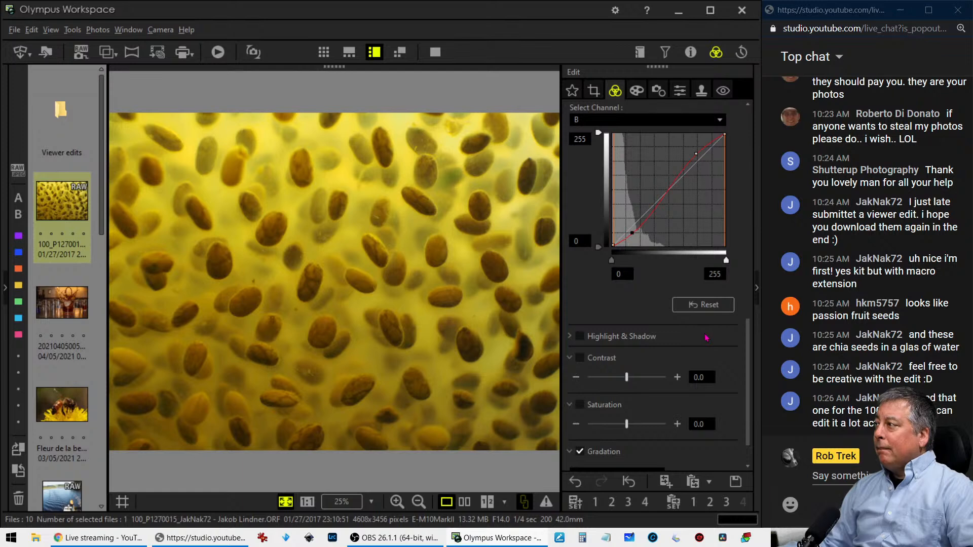
Apply the Dramatic Tone art filter to the photo
{"action": "left_click", "coordinate": [638, 91]}
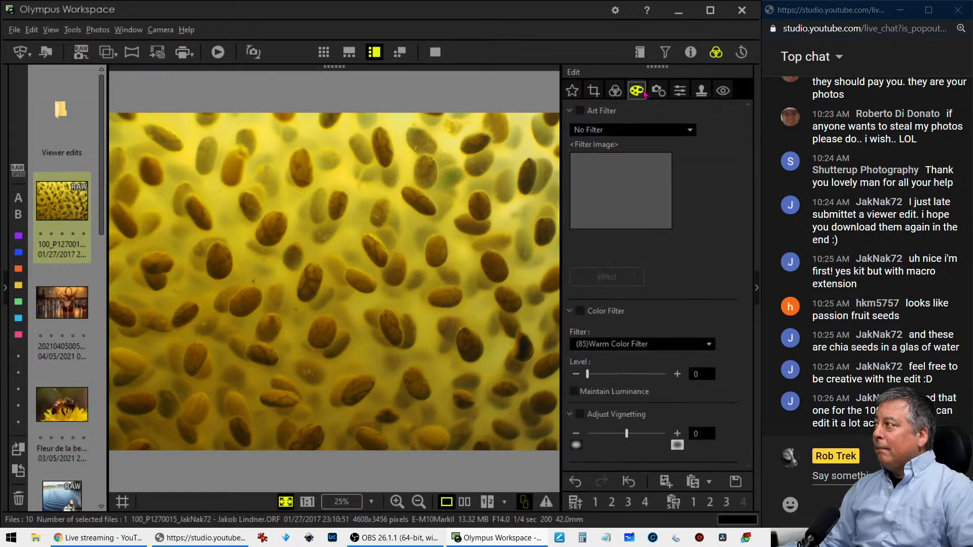
{"action": "left_click", "coordinate": [642, 129]}
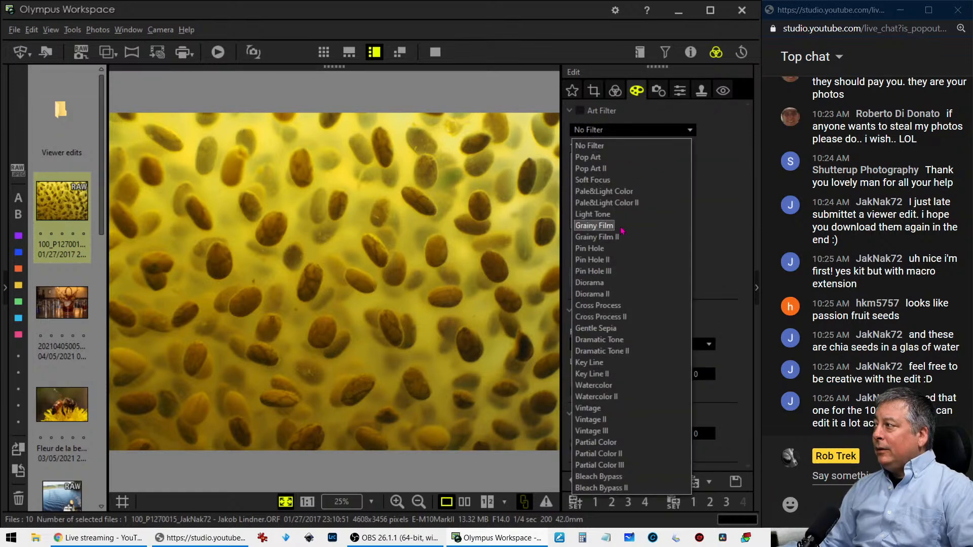
{"action": "left_click", "coordinate": [614, 340]}
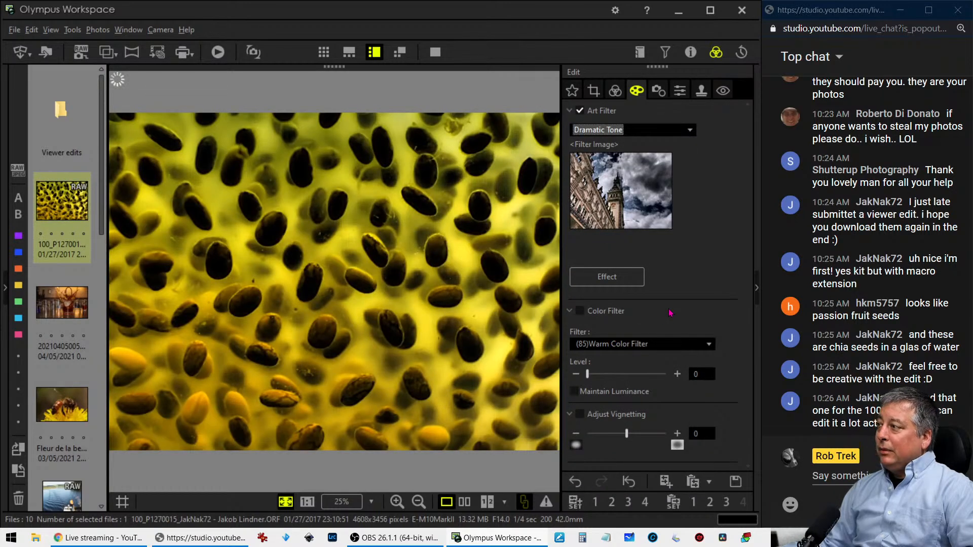
Reset the tone curve and raise the shadow end of the blue channel's curve above the diagonal
{"action": "left_click", "coordinate": [615, 90]}
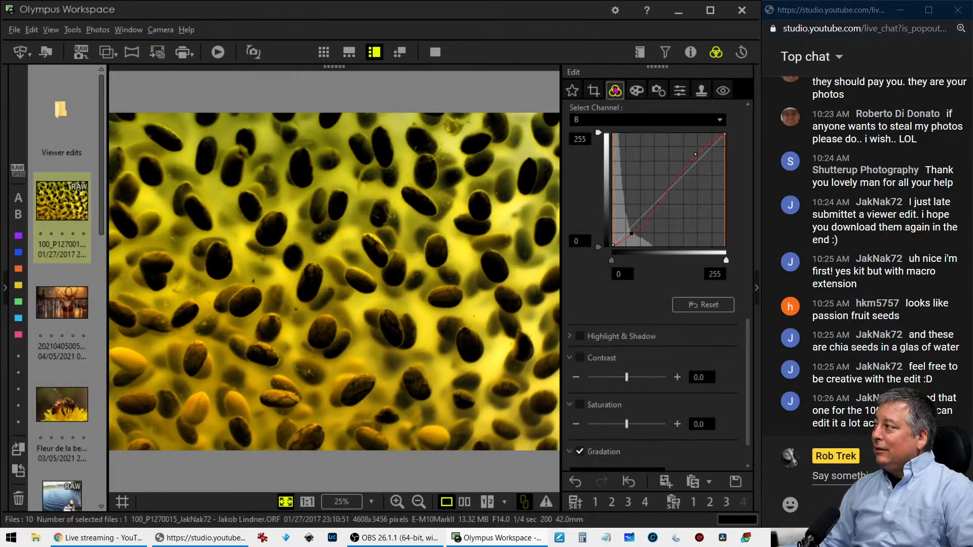
{"action": "scroll", "coordinate": [625, 323], "scroll_direction": "up", "scroll_amount": 3}
{"action": "scroll", "coordinate": [625, 323], "scroll_direction": "up", "scroll_amount": 2}
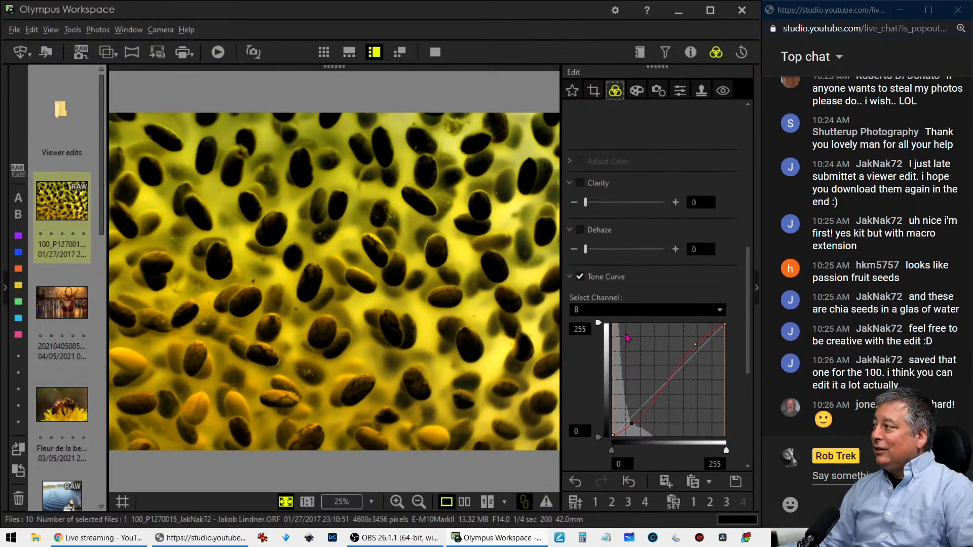
{"action": "scroll", "coordinate": [690, 442], "scroll_direction": "down", "scroll_amount": 1}
{"action": "left_click", "coordinate": [705, 457]}
{"action": "left_click_drag", "start_coordinate": [632, 377], "coordinate": [629, 367]}
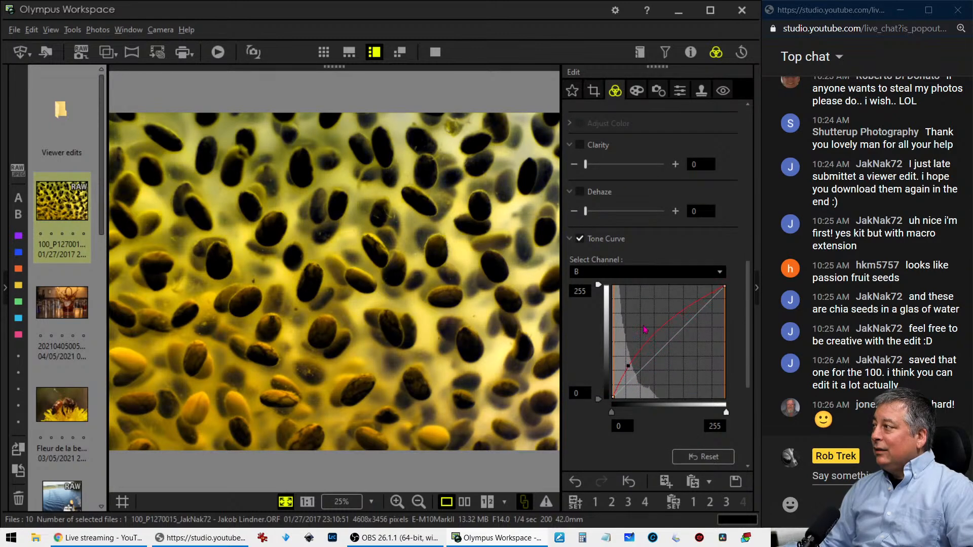
Switch the tone curve to the RGB channel and lift its shadows slightly
{"action": "left_click", "coordinate": [644, 272]}
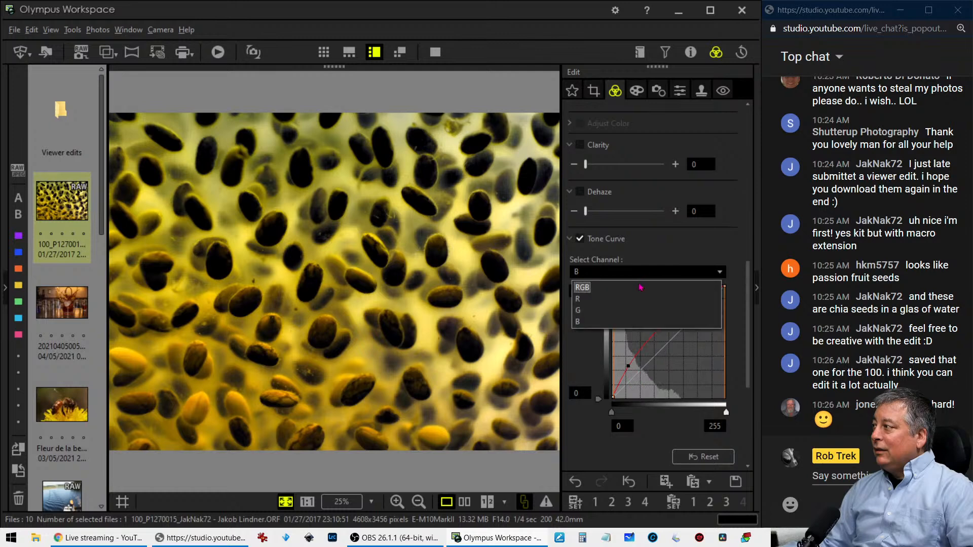
{"action": "left_click", "coordinate": [642, 287]}
{"action": "left_click_drag", "start_coordinate": [629, 383], "coordinate": [628, 375]}
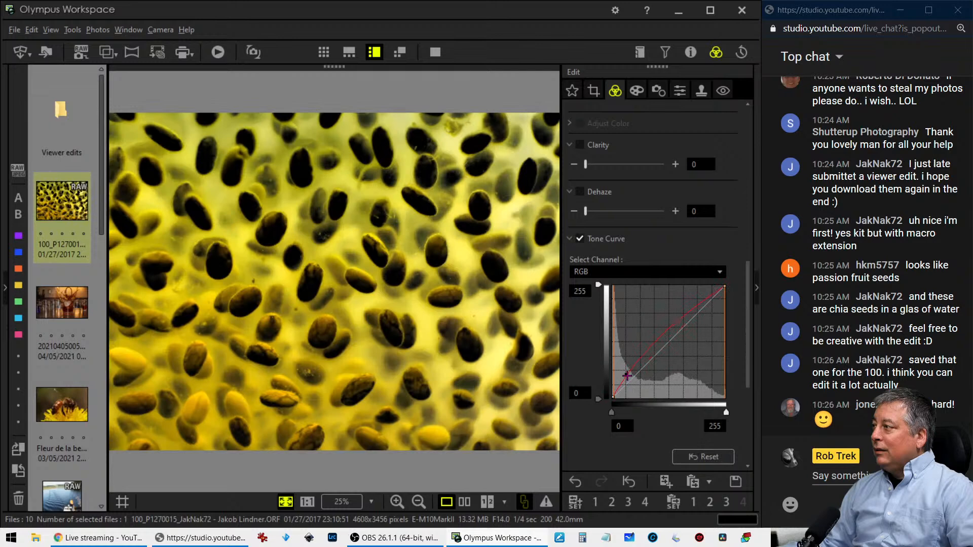
Remove the Dramatic Tone effect by setting the art filter to No Filter
{"action": "left_click", "coordinate": [636, 90]}
{"action": "left_click", "coordinate": [638, 132]}
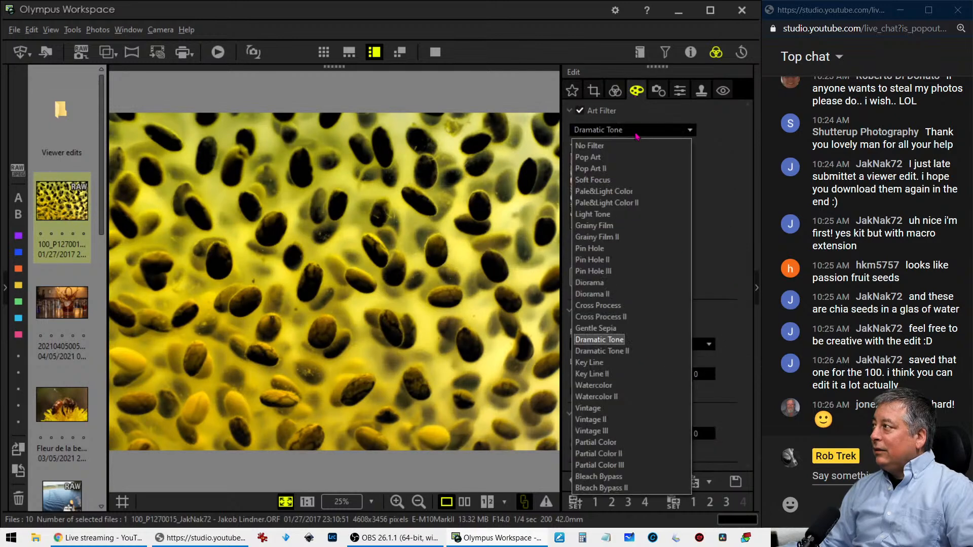
{"action": "left_click", "coordinate": [629, 147]}
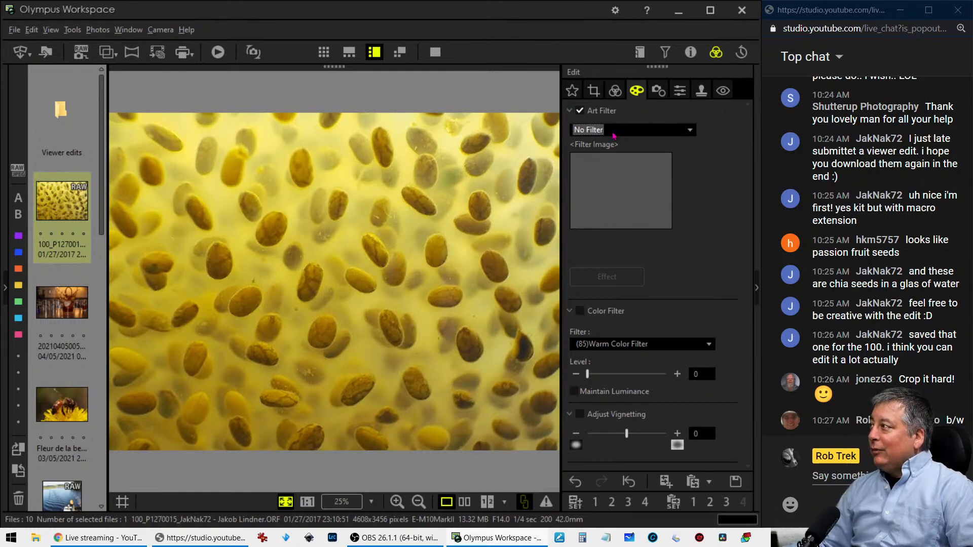
Convert the photo to black and white by setting its Picture Mode to Monotone
{"action": "left_click", "coordinate": [615, 90]}
{"action": "scroll", "coordinate": [627, 236], "scroll_direction": "down", "scroll_amount": 1}
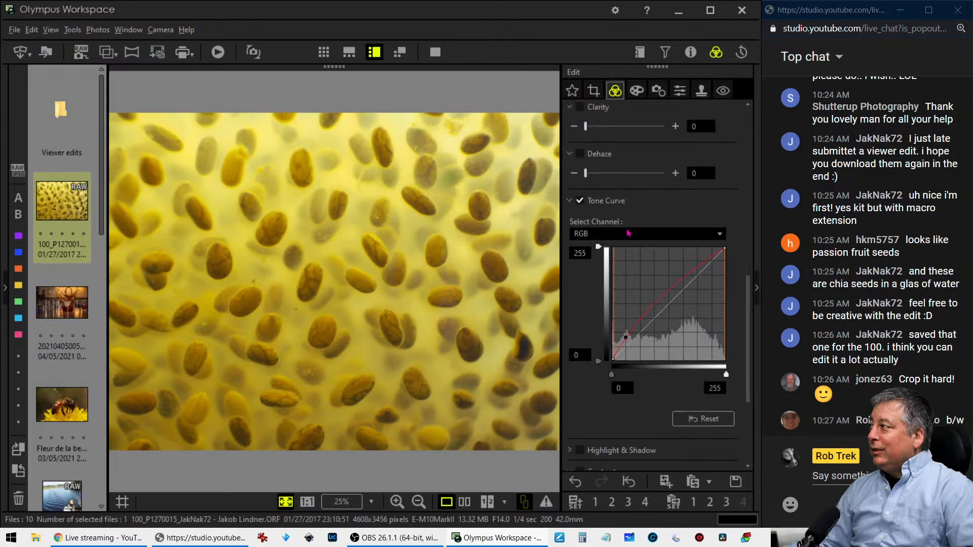
{"action": "scroll", "coordinate": [627, 236], "scroll_direction": "up", "scroll_amount": 10}
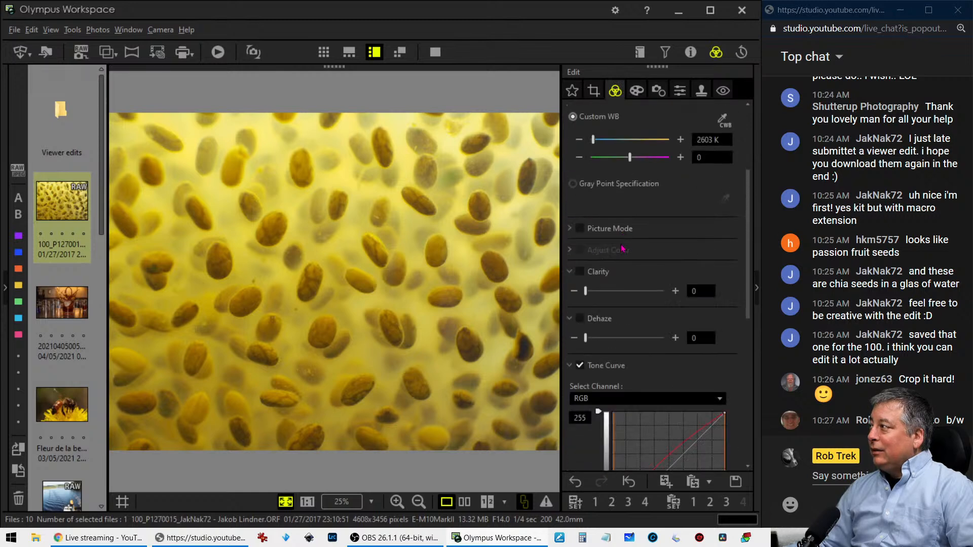
{"action": "scroll", "coordinate": [622, 245], "scroll_direction": "up", "scroll_amount": 8}
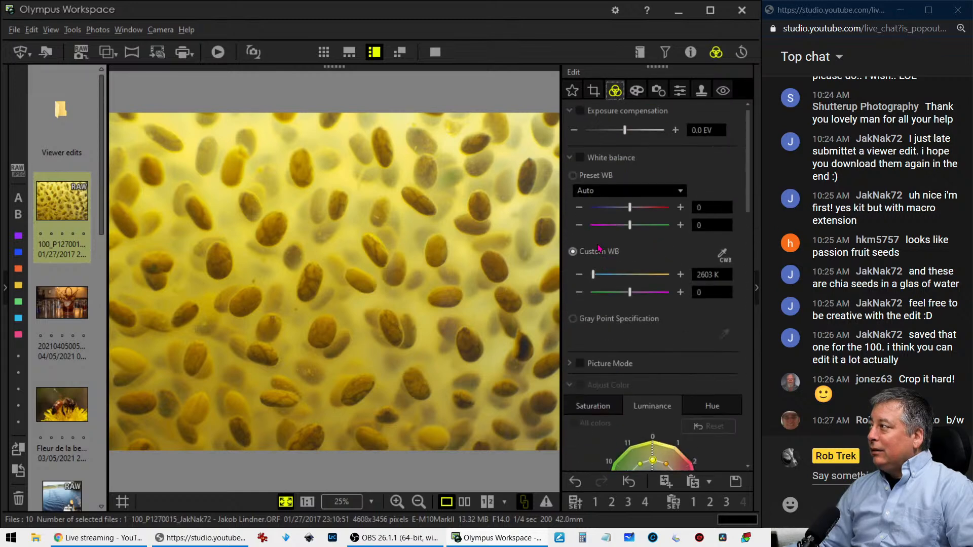
{"action": "left_click", "coordinate": [578, 364]}
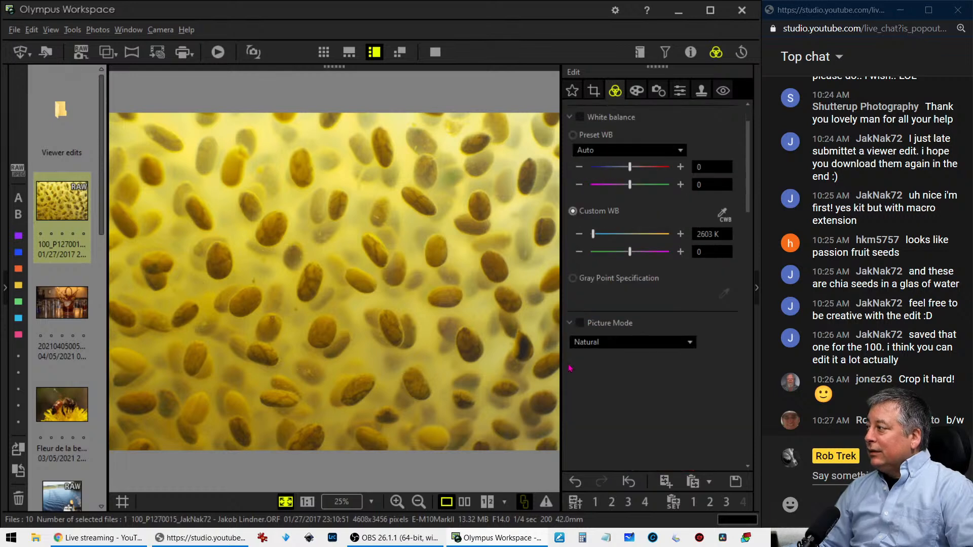
{"action": "left_click", "coordinate": [599, 341]}
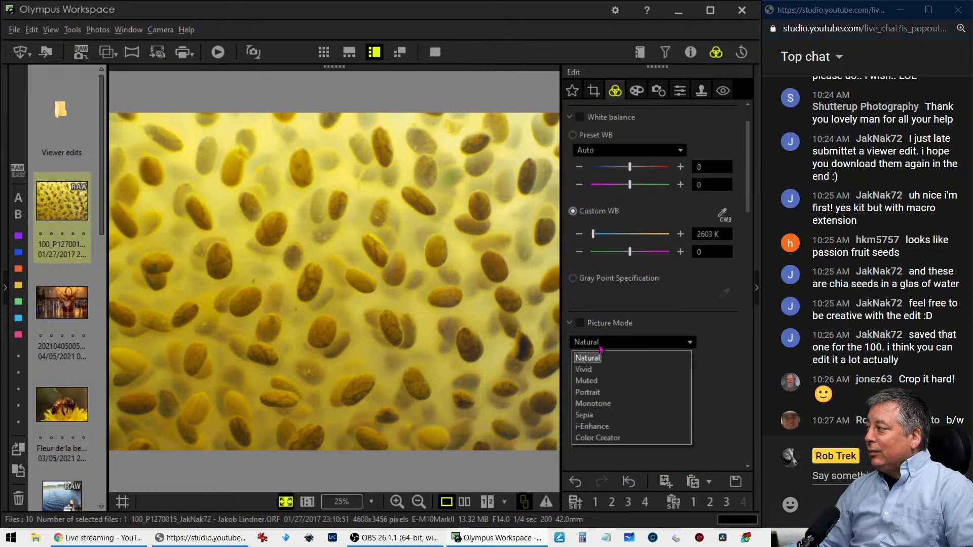
{"action": "left_click", "coordinate": [600, 404]}
Collapse the Adjust Color section, then set the photo's Dehaze to 100 and Clarity to 21
{"action": "scroll", "coordinate": [733, 398], "scroll_direction": "down", "scroll_amount": 1}
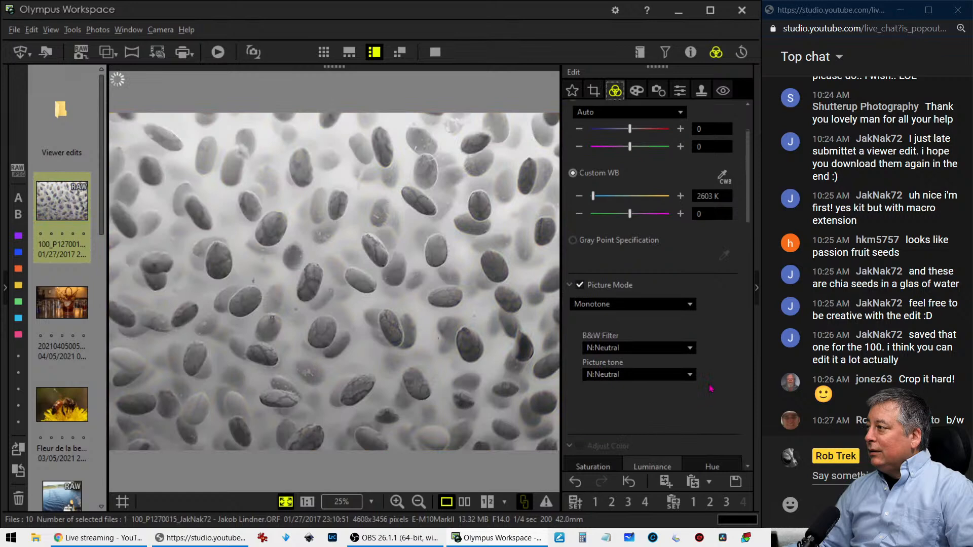
{"action": "scroll", "coordinate": [675, 374], "scroll_direction": "down", "scroll_amount": 3}
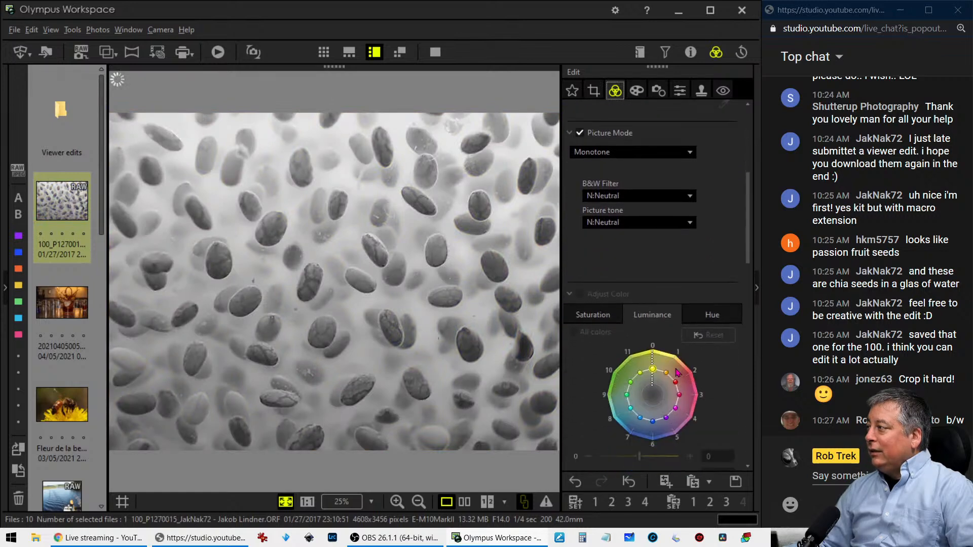
{"action": "left_click", "coordinate": [570, 294]}
{"action": "scroll", "coordinate": [624, 352], "scroll_direction": "down", "scroll_amount": 1}
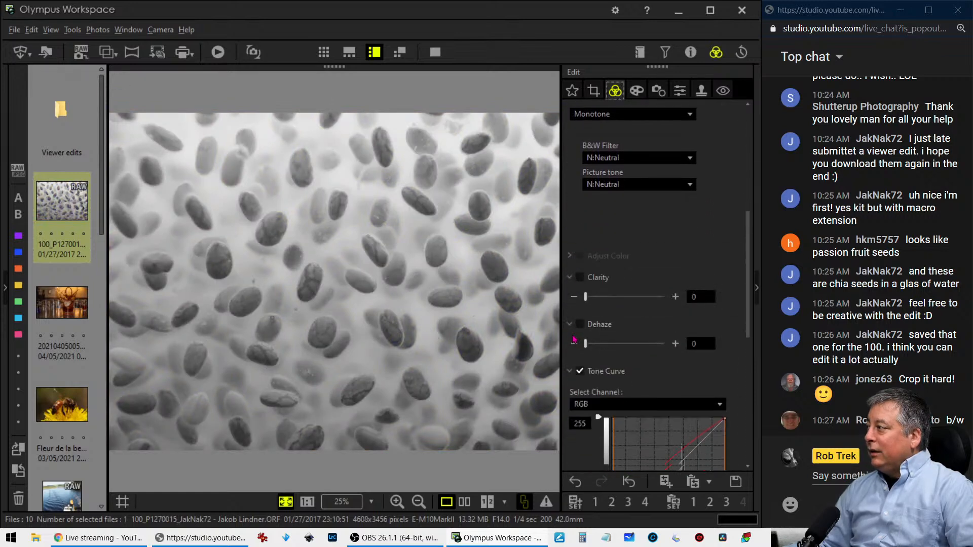
{"action": "left_click_drag", "start_coordinate": [606, 343], "coordinate": [665, 345]}
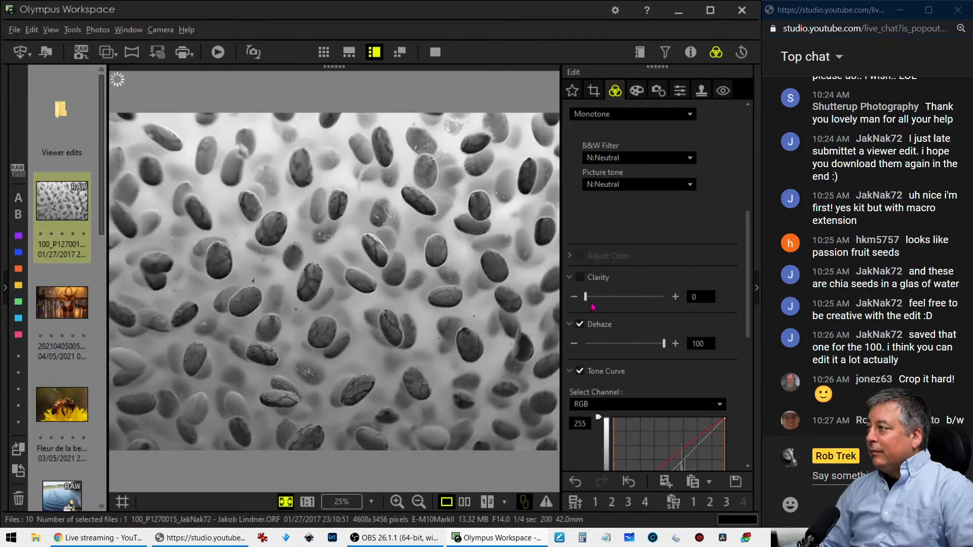
{"action": "left_click_drag", "start_coordinate": [589, 303], "coordinate": [605, 303]}
{"action": "scroll", "coordinate": [723, 349], "scroll_direction": "down", "scroll_amount": 2}
{"action": "scroll", "coordinate": [730, 350], "scroll_direction": "down", "scroll_amount": 3}
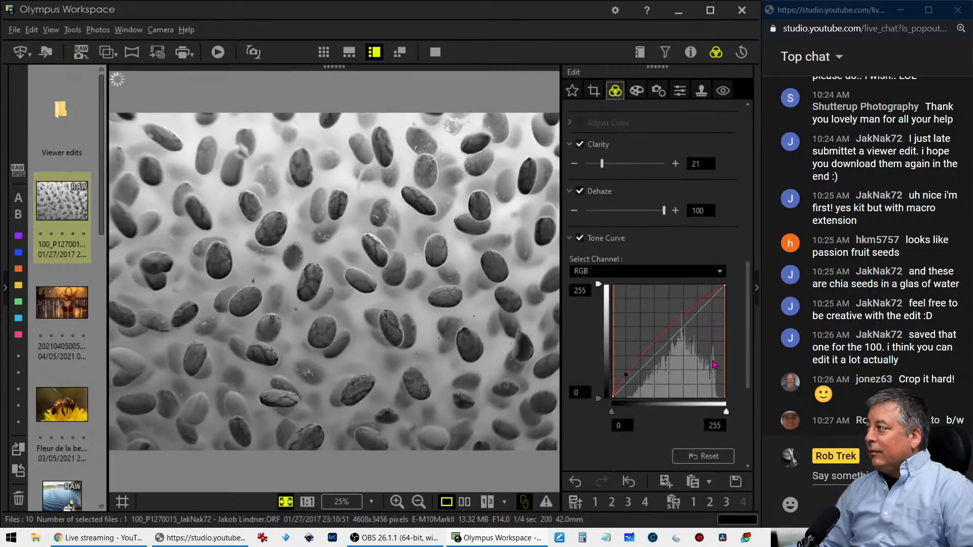
Reshape the RGB tone curve to raise the midtones and brighten the photo, keeping a control point in the shadows
{"action": "left_click_drag", "start_coordinate": [633, 374], "coordinate": [670, 350]}
{"action": "left_click_drag", "start_coordinate": [670, 349], "coordinate": [663, 337]}
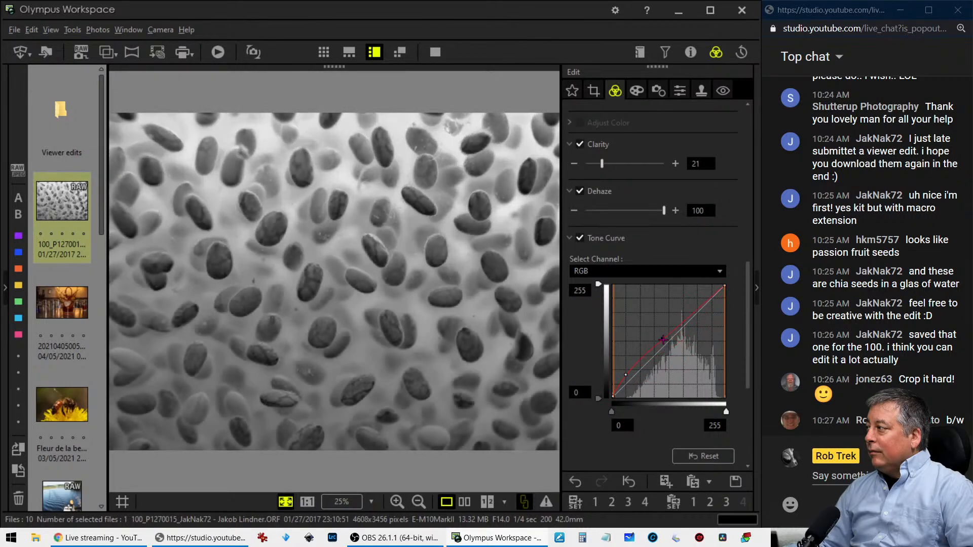
{"action": "left_click", "coordinate": [632, 375]}
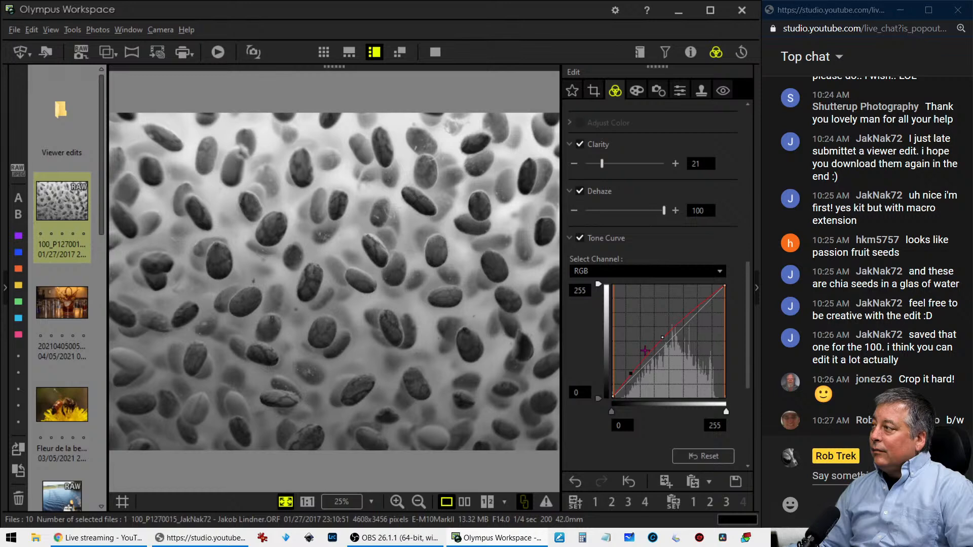
{"action": "left_click_drag", "start_coordinate": [663, 337], "coordinate": [674, 319]}
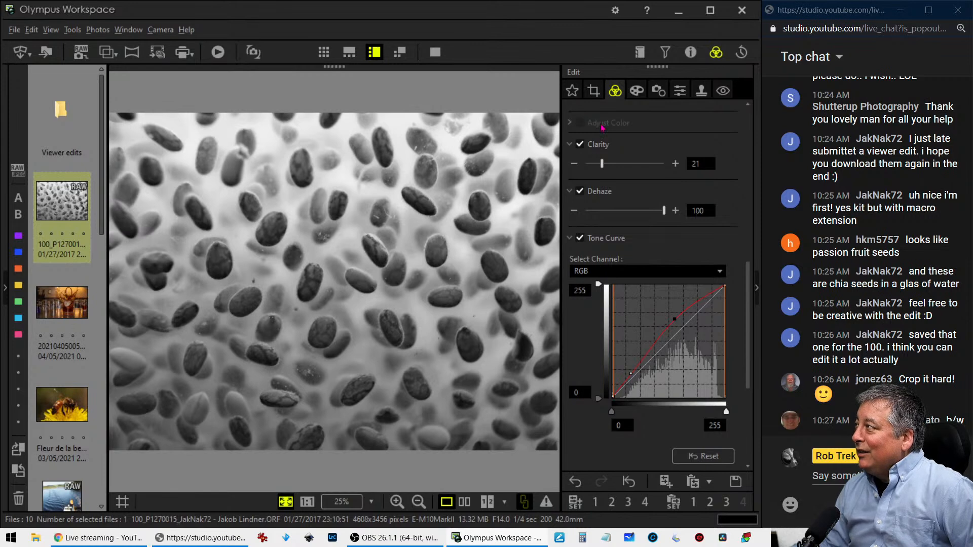
Examine the seeds at 1:1 magnification across several areas of the photo to judge their focus and detail
{"action": "left_click", "coordinate": [311, 282]}
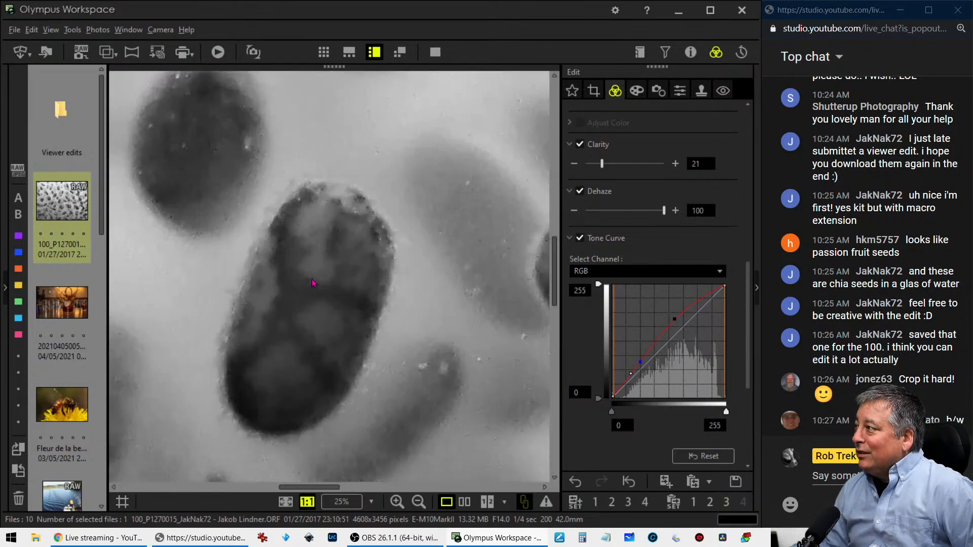
{"action": "left_click_drag", "start_coordinate": [279, 262], "coordinate": [417, 267]}
{"action": "left_click_drag", "start_coordinate": [199, 285], "coordinate": [412, 274]}
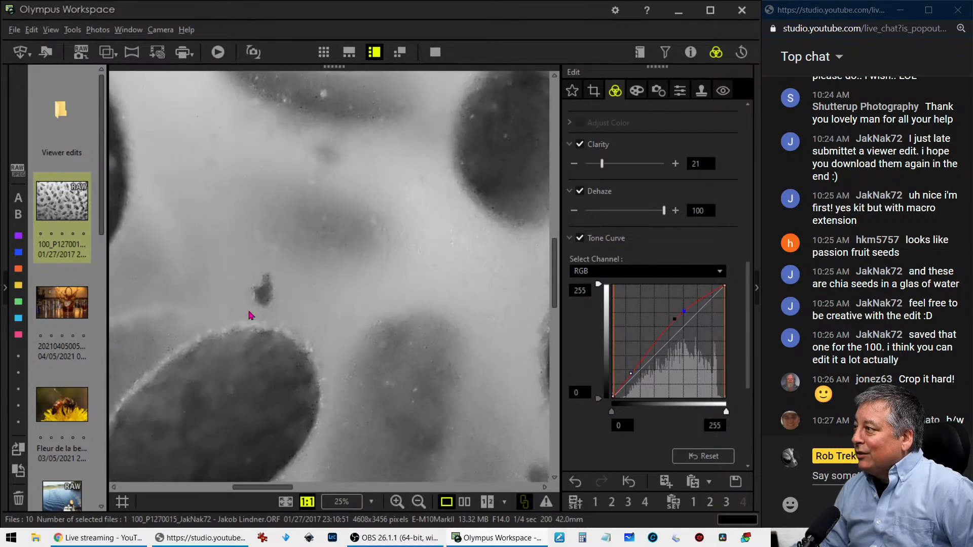
{"action": "left_click_drag", "start_coordinate": [230, 327], "coordinate": [413, 245]}
{"action": "left_click_drag", "start_coordinate": [317, 243], "coordinate": [431, 395]}
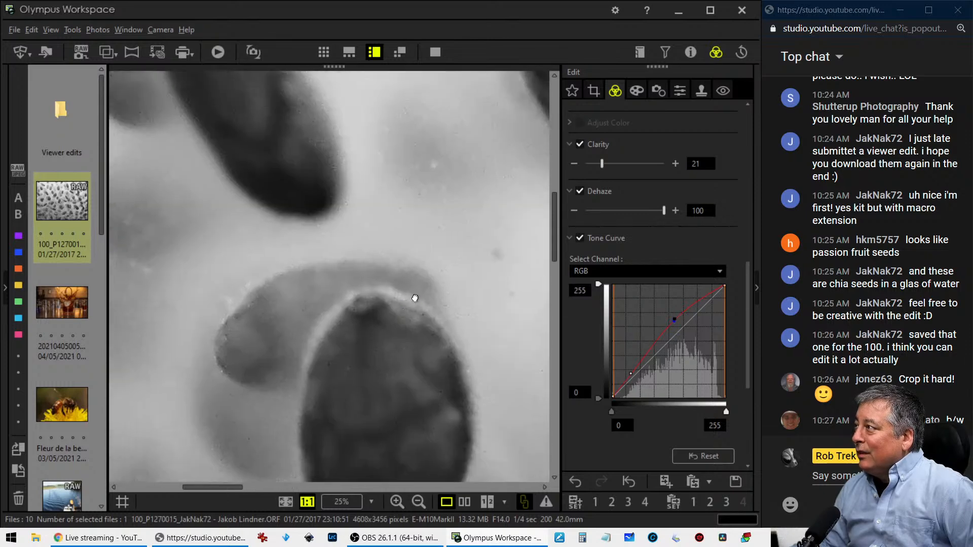
{"action": "left_click", "coordinate": [414, 299]}
{"action": "left_click", "coordinate": [366, 394]}
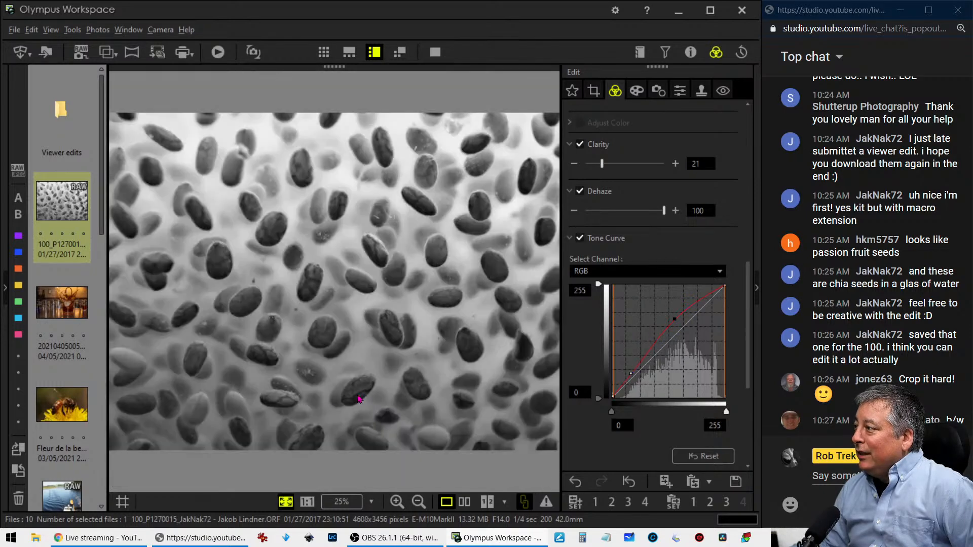
{"action": "left_click", "coordinate": [199, 414]}
{"action": "left_click", "coordinate": [199, 417]}
{"action": "left_click", "coordinate": [198, 413]}
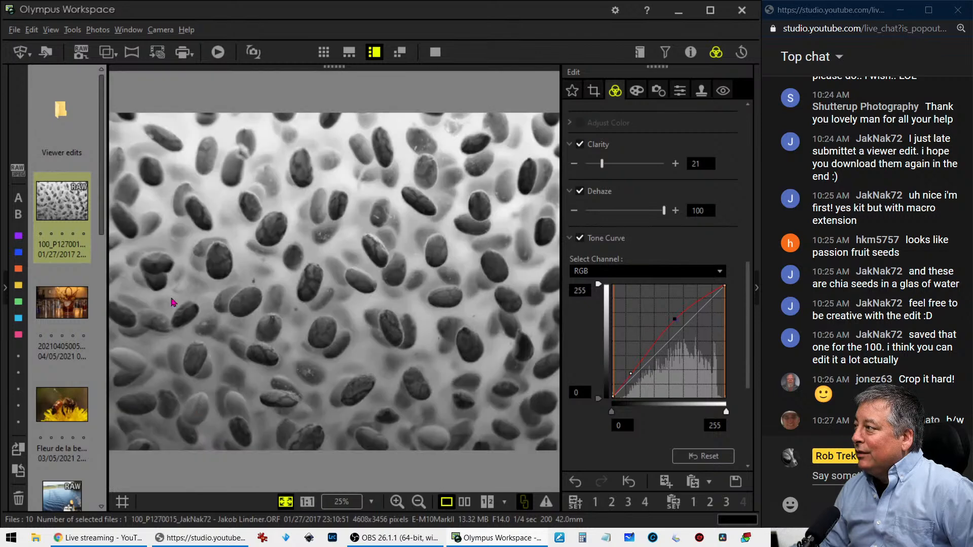
{"action": "left_click", "coordinate": [157, 277]}
{"action": "left_click", "coordinate": [335, 246]}
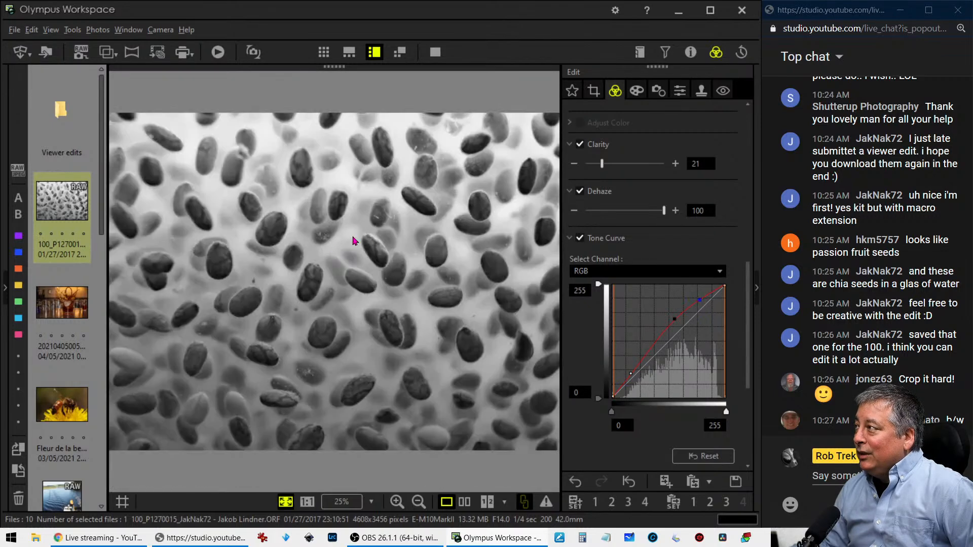
{"action": "left_click", "coordinate": [396, 230]}
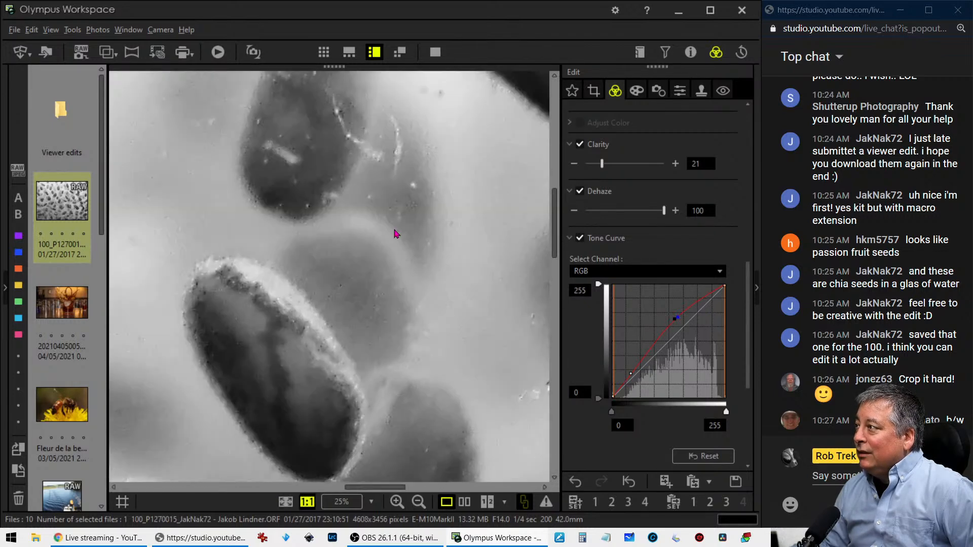
{"action": "left_click", "coordinate": [396, 233]}
Crop the photo to a 1:1 (6:6) square of about 2588 x 2588 pixels over its lower-left area
{"action": "left_click", "coordinate": [593, 90]}
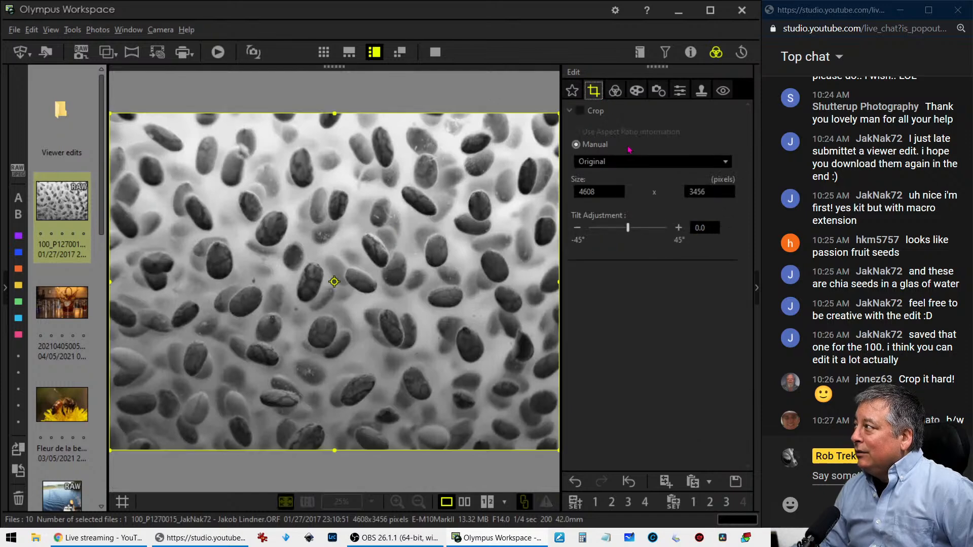
{"action": "left_click", "coordinate": [625, 160]}
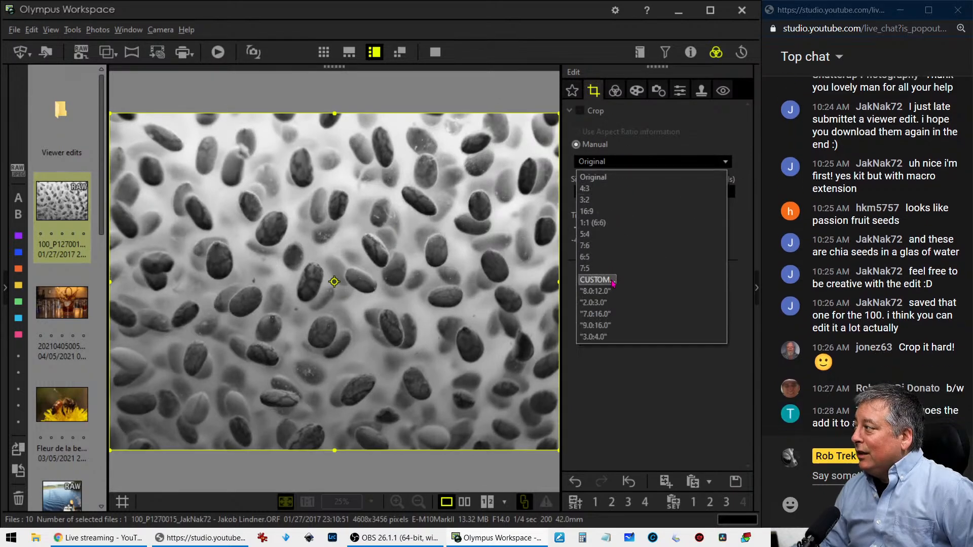
{"action": "left_click", "coordinate": [609, 224]}
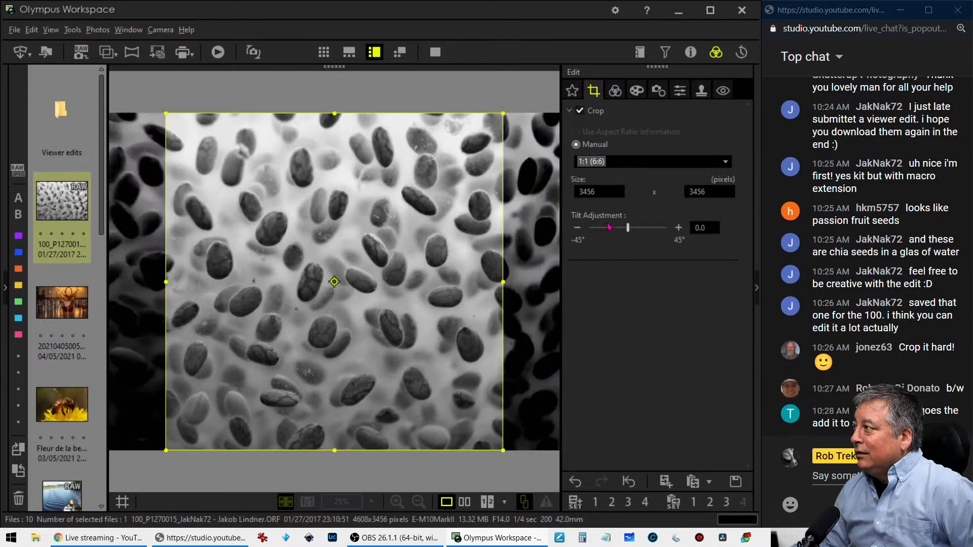
{"action": "left_click_drag", "start_coordinate": [503, 114], "coordinate": [401, 208]}
{"action": "left_click_drag", "start_coordinate": [353, 267], "coordinate": [282, 272]}
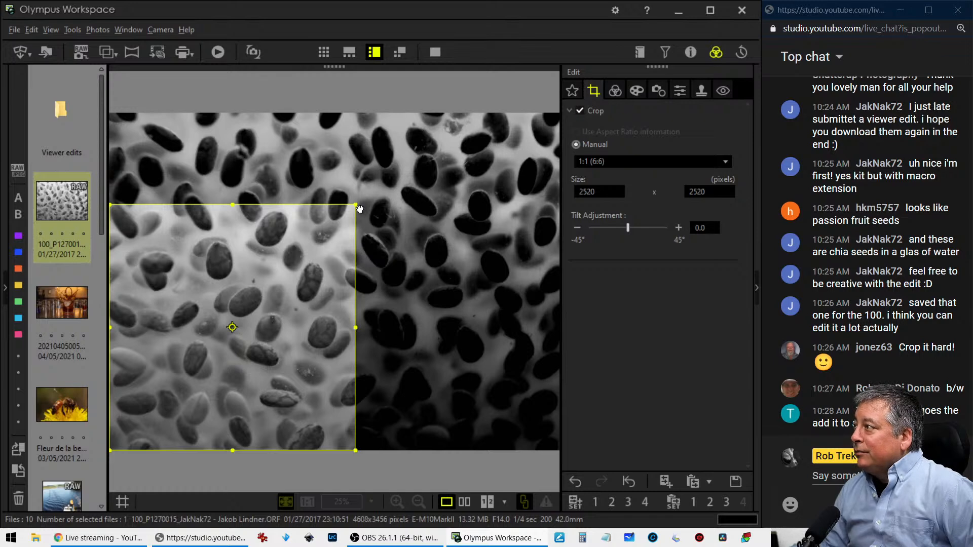
{"action": "left_click_drag", "start_coordinate": [360, 208], "coordinate": [362, 231]}
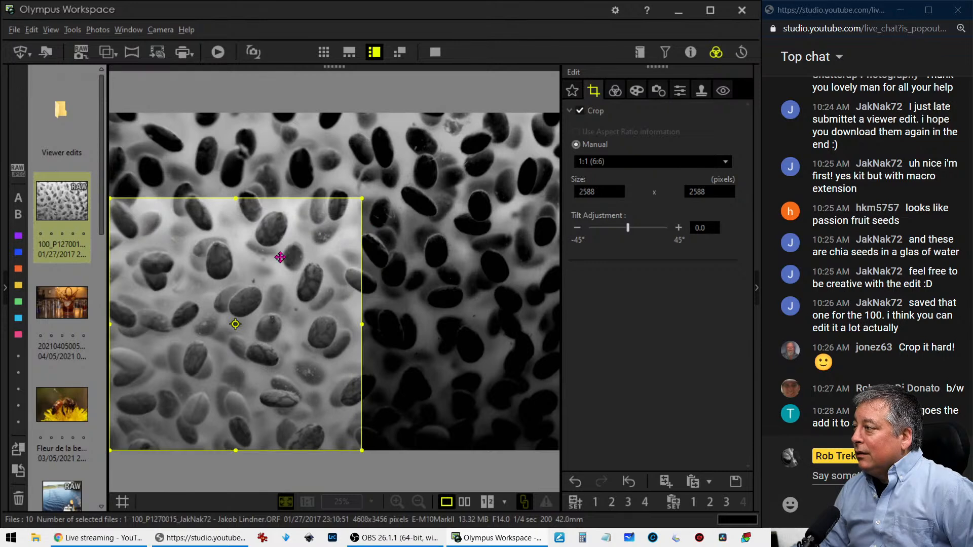
{"action": "left_click", "coordinate": [615, 90]}
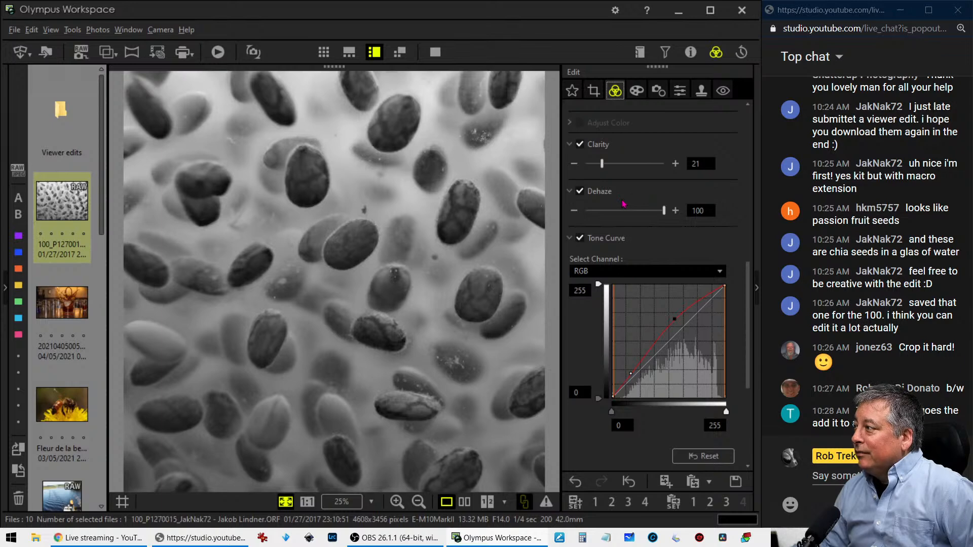
Try an Unsharp Mask radius of 26.1 pixels, then return the radius to 2.0
{"action": "left_click", "coordinate": [659, 92]}
{"action": "left_click", "coordinate": [678, 92]}
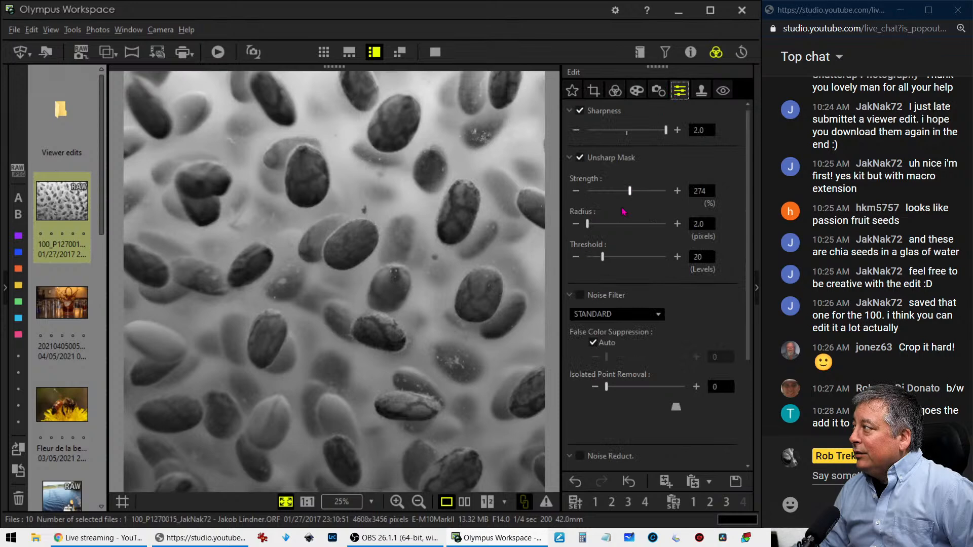
{"action": "left_click_drag", "start_coordinate": [588, 226], "coordinate": [596, 226]}
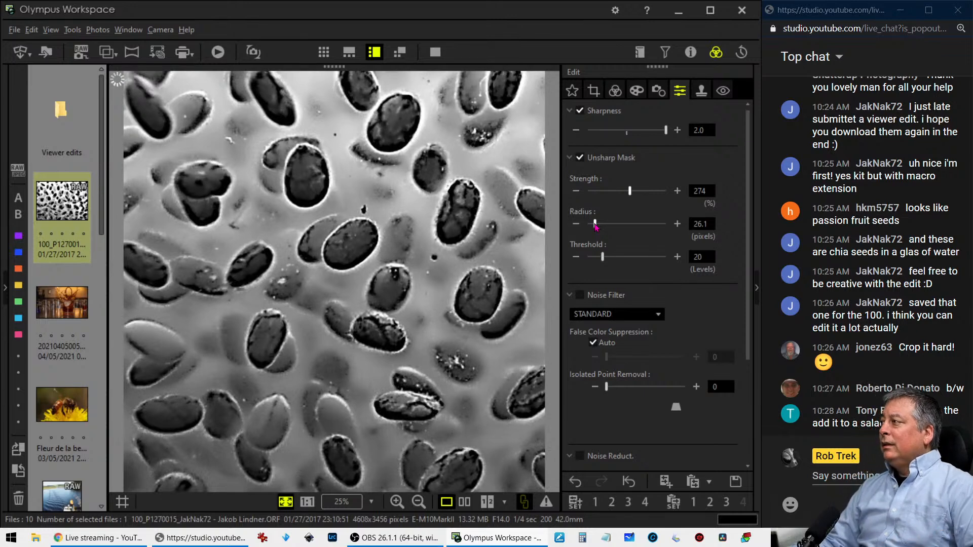
{"action": "left_click_drag", "start_coordinate": [596, 227], "coordinate": [588, 229]}
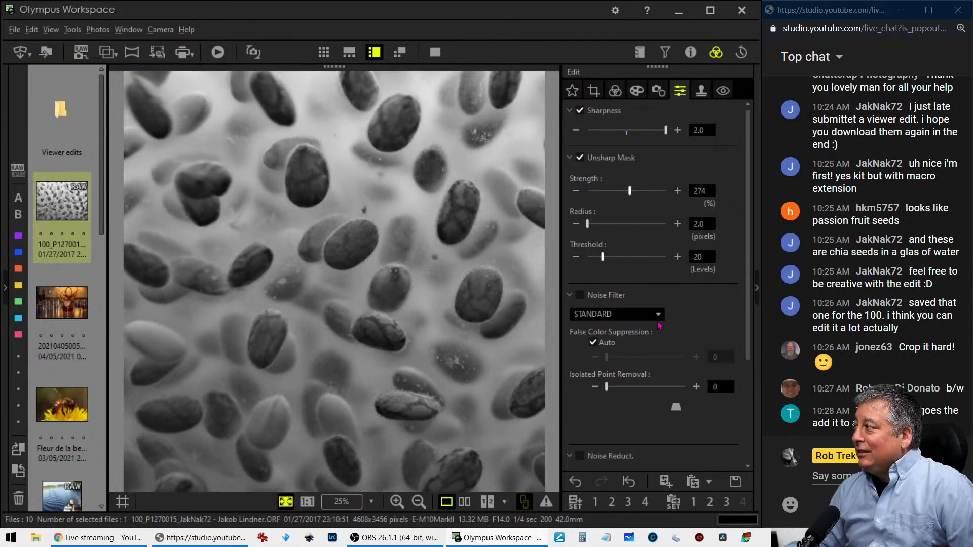
Darken the edges of the cropped photo with a vignetting adjustment of -10
{"action": "left_click", "coordinate": [636, 91]}
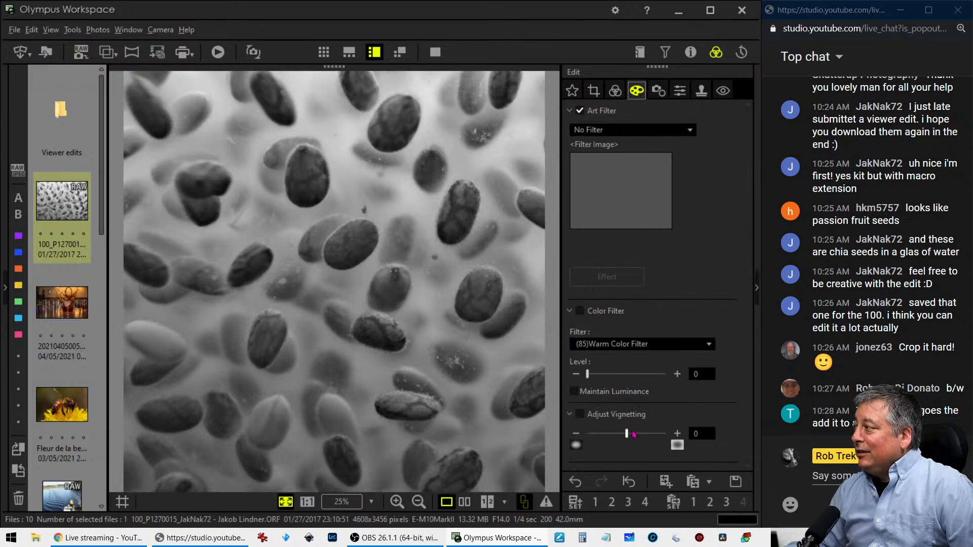
{"action": "left_click_drag", "start_coordinate": [611, 434], "coordinate": [614, 434]}
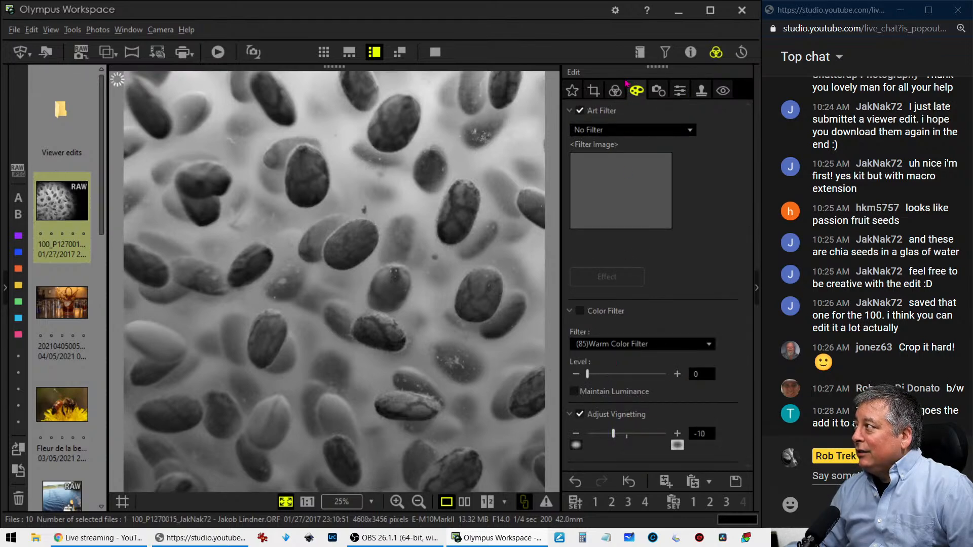
Split-tone the photo with the R channel's tone curve by lowering the highlights and slightly lifting the shadows
{"action": "left_click", "coordinate": [616, 90]}
{"action": "left_click", "coordinate": [642, 274]}
{"action": "left_click", "coordinate": [637, 300]}
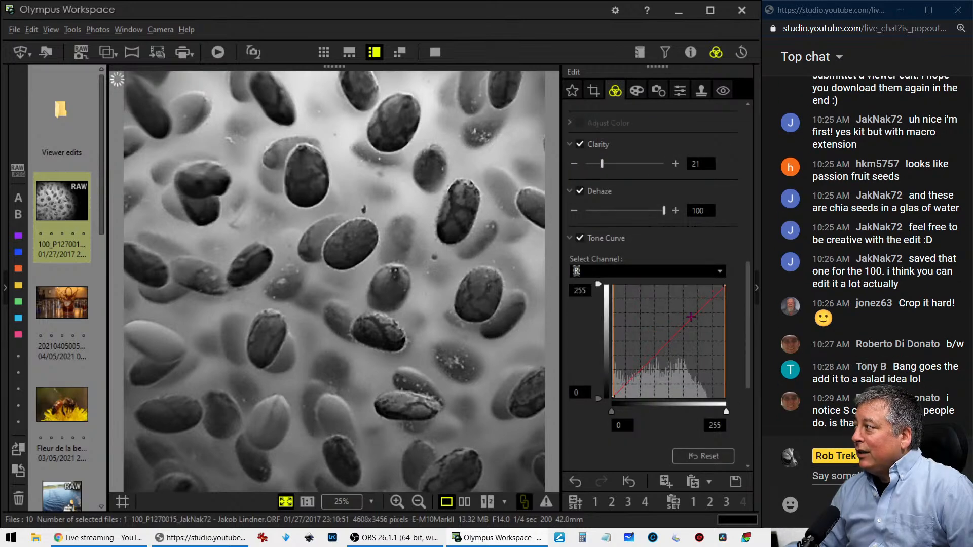
{"action": "left_click_drag", "start_coordinate": [693, 316], "coordinate": [695, 319]}
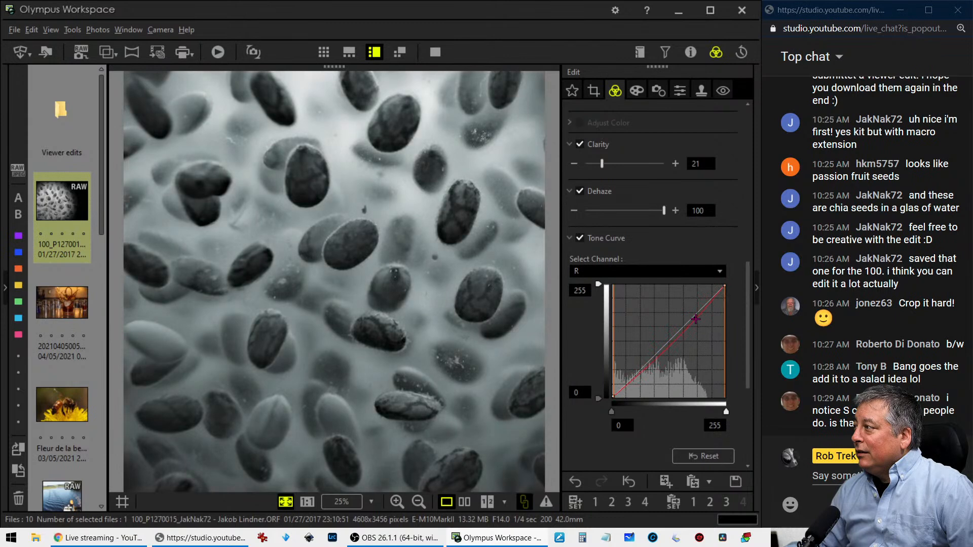
{"action": "left_click_drag", "start_coordinate": [643, 388], "coordinate": [631, 379]}
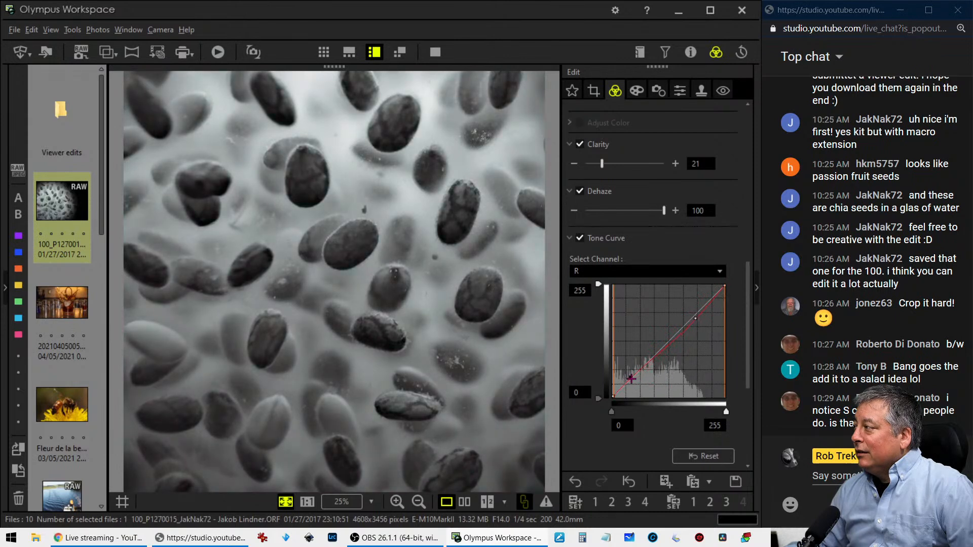
{"action": "left_click_drag", "start_coordinate": [695, 318], "coordinate": [699, 323]}
{"action": "left_click_drag", "start_coordinate": [631, 378], "coordinate": [630, 375]}
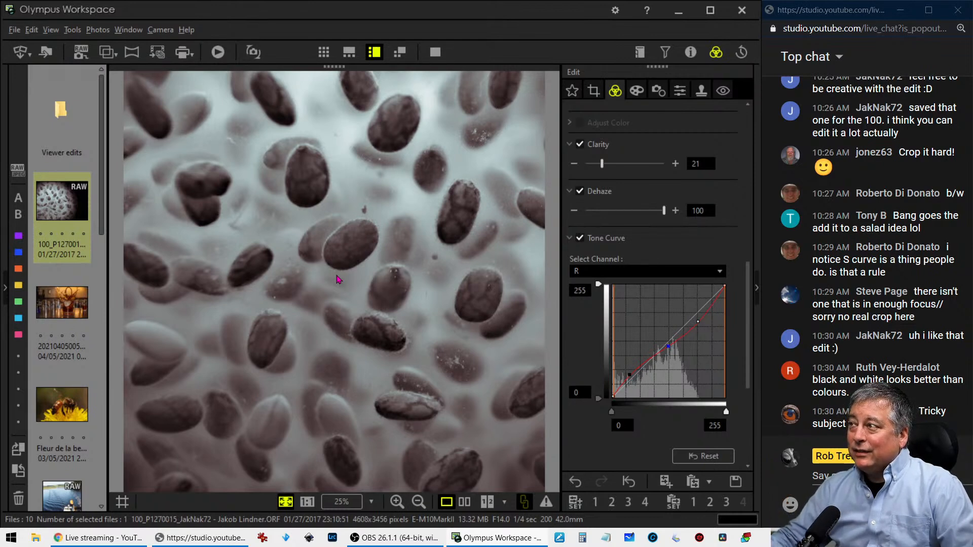
Strengthen the dark vignette around the seeds by setting Adjust Vignetting to -30
{"action": "left_click", "coordinate": [637, 90]}
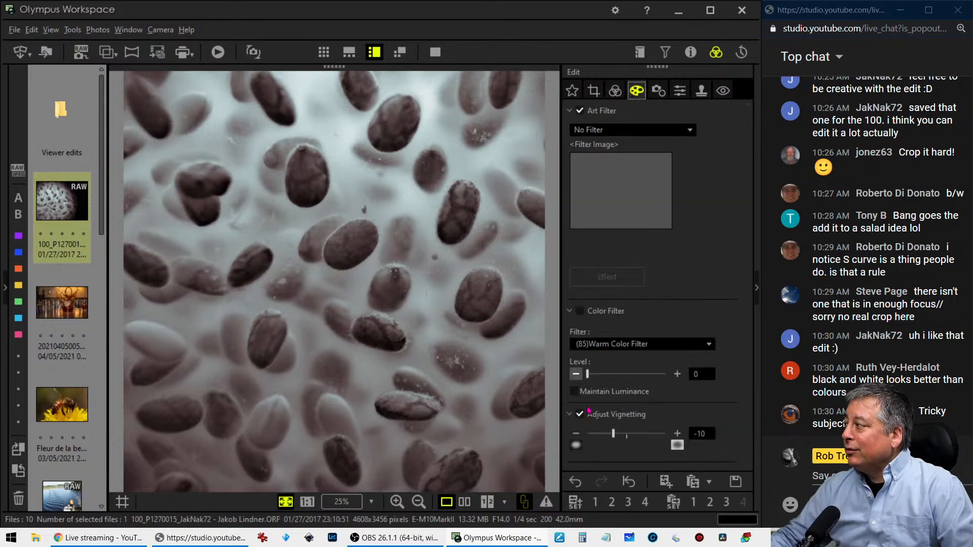
{"action": "left_click_drag", "start_coordinate": [608, 435], "coordinate": [578, 434]}
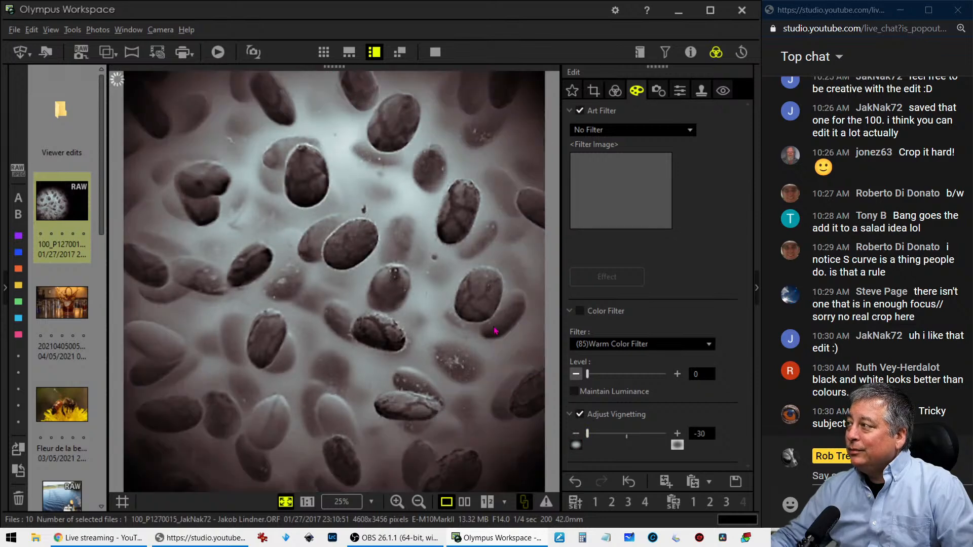
{"action": "left_click", "coordinate": [615, 92]}
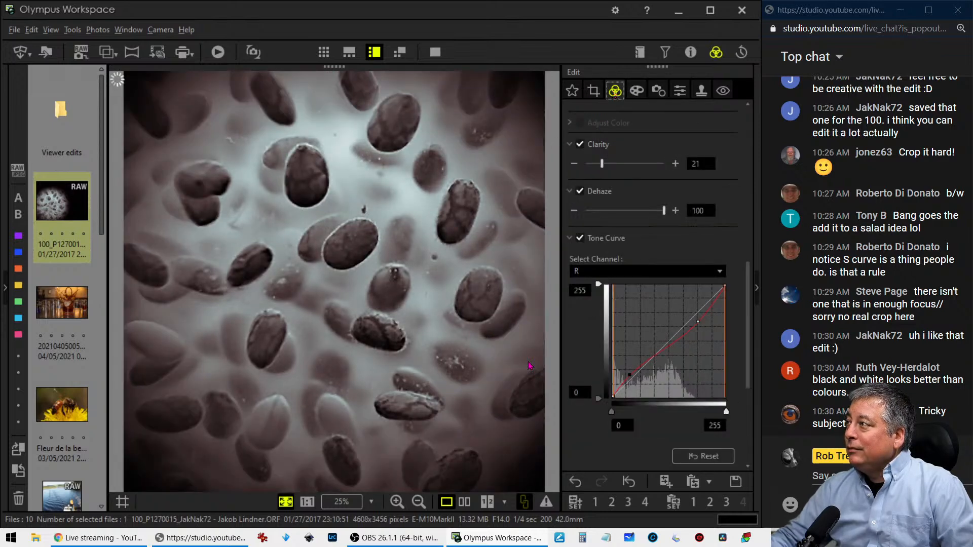
Compare the original and edited seed photos side by side, including in full-screen view
{"action": "left_click", "coordinate": [459, 504]}
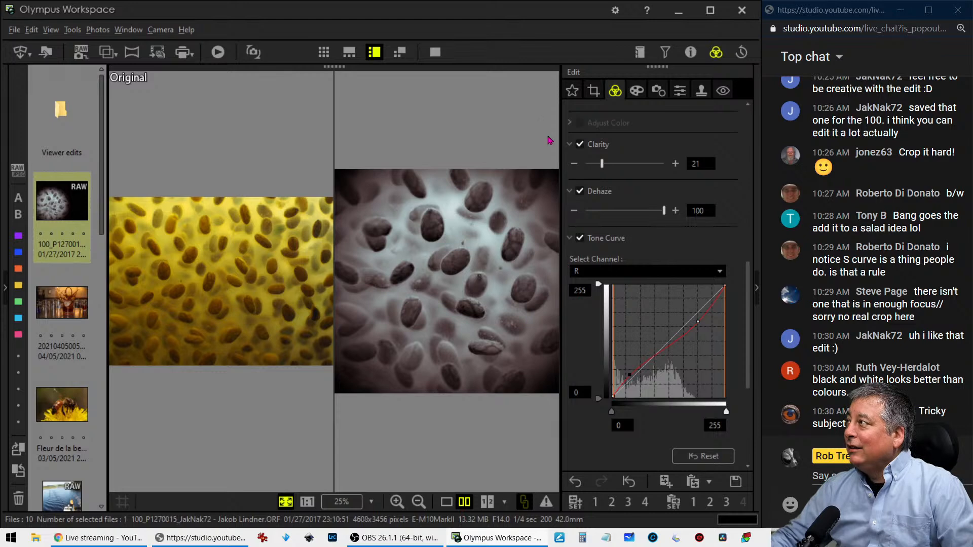
{"action": "left_click", "coordinate": [436, 52]}
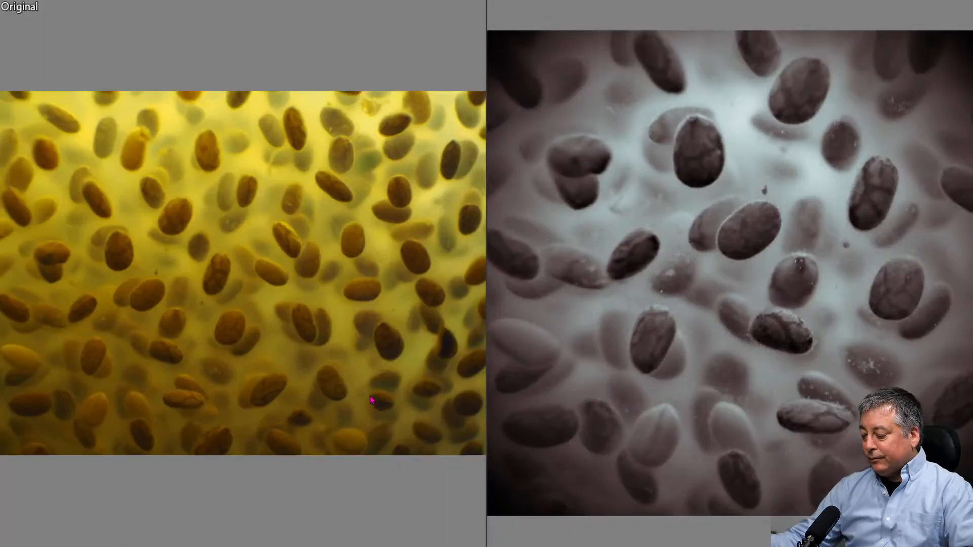
{"action": "scroll", "coordinate": [371, 397], "scroll_direction": "up", "scroll_amount": 1}
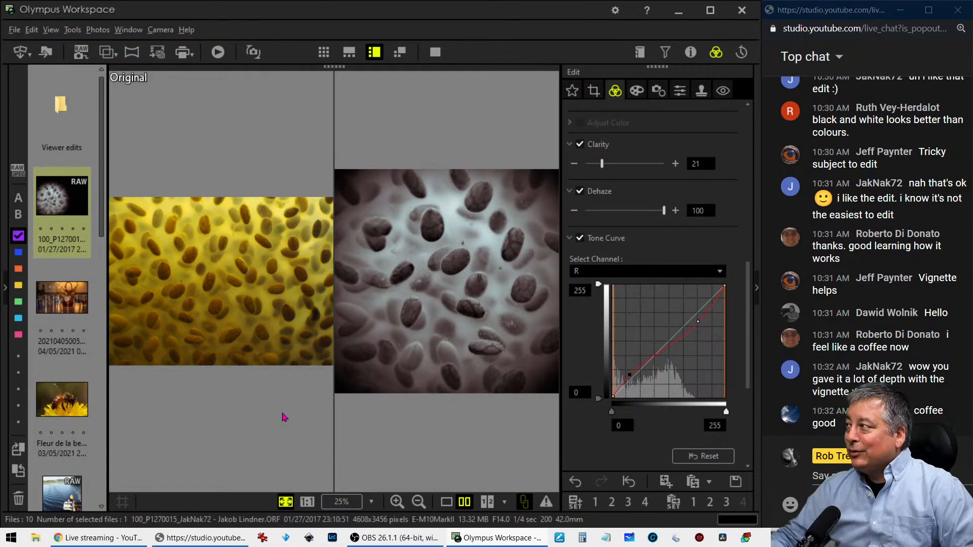
Open the next viewer photo, the drink splash in a glass, in single-image view and inspect it full screen
{"action": "left_click", "coordinate": [70, 296]}
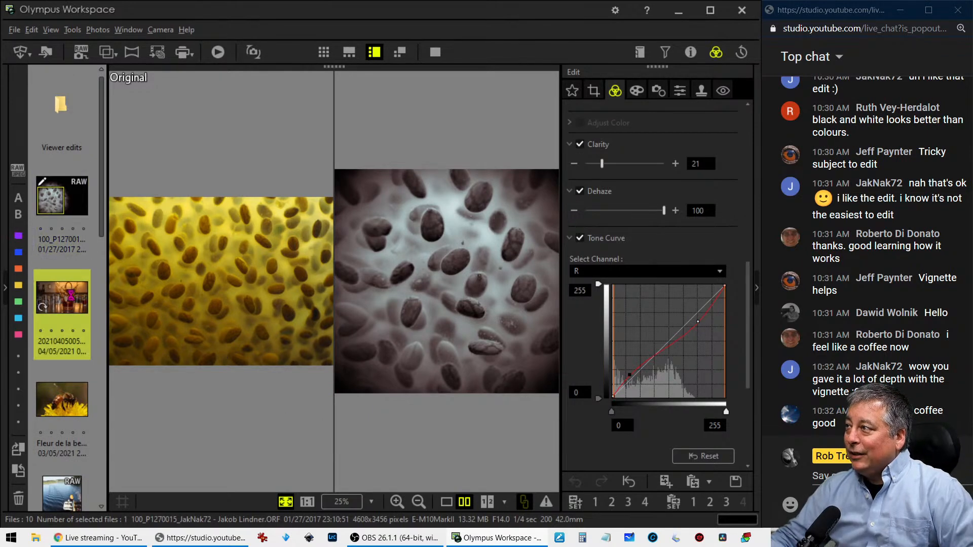
{"action": "left_click", "coordinate": [453, 505]}
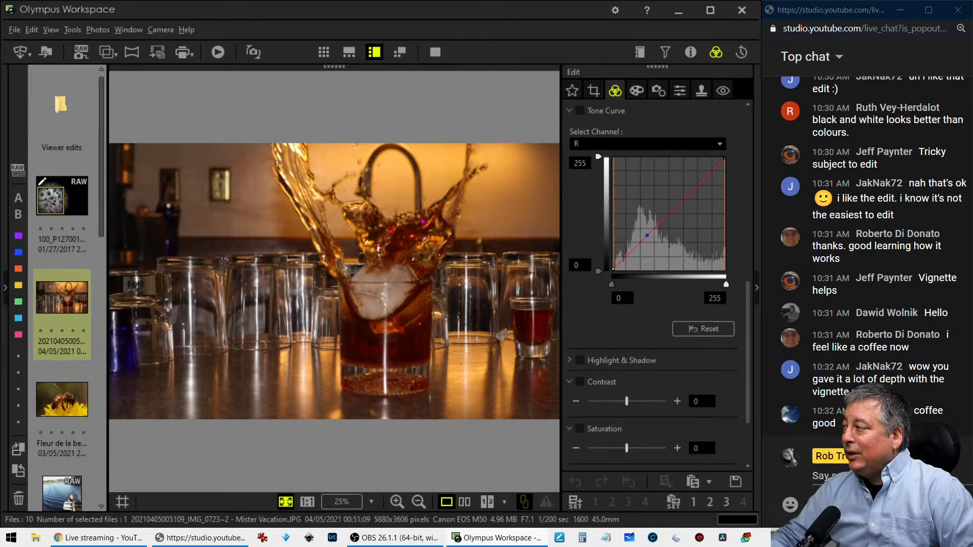
{"action": "left_click", "coordinate": [435, 52]}
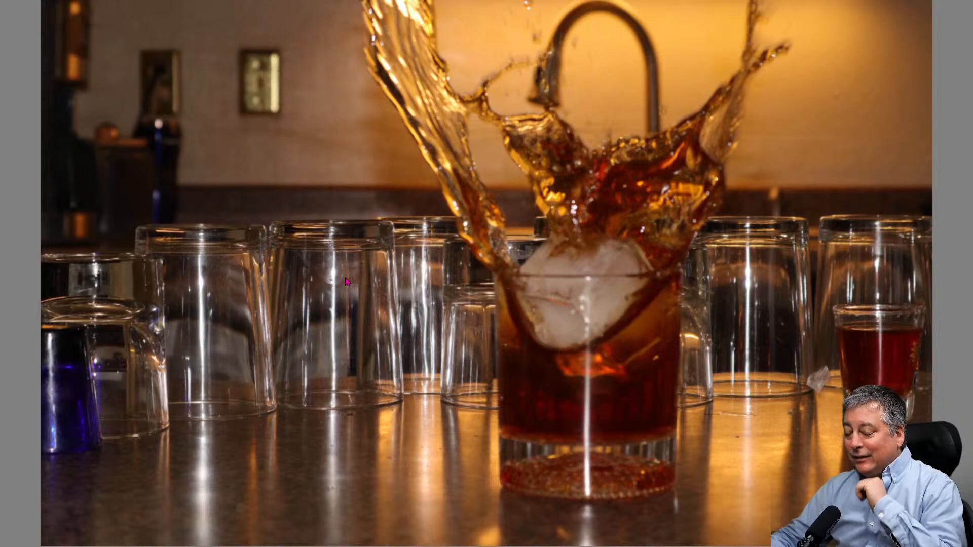
{"action": "key", "text": "Escape"}
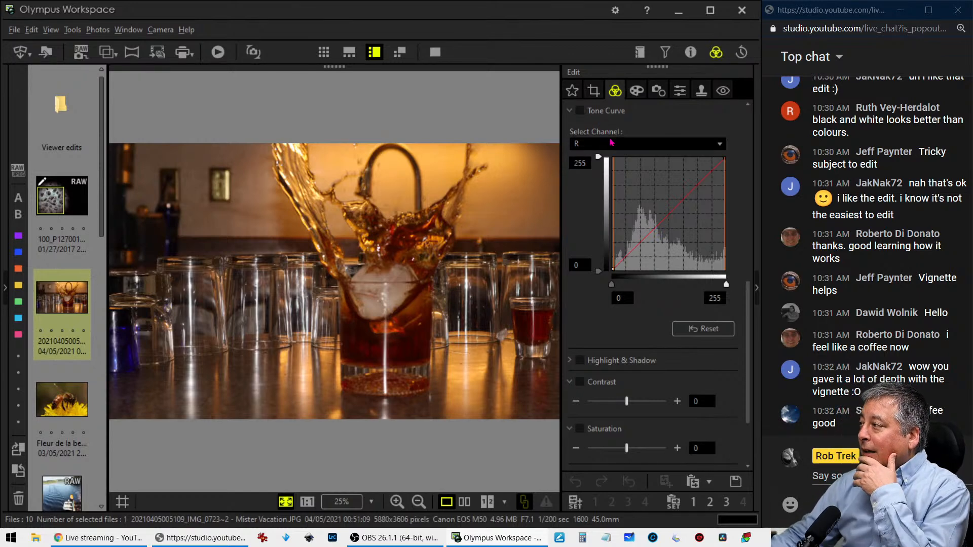
Crop the drink splash photo to a 4:3 aspect ratio, shifting the crop frame to the photo's right edge
{"action": "left_click", "coordinate": [596, 91]}
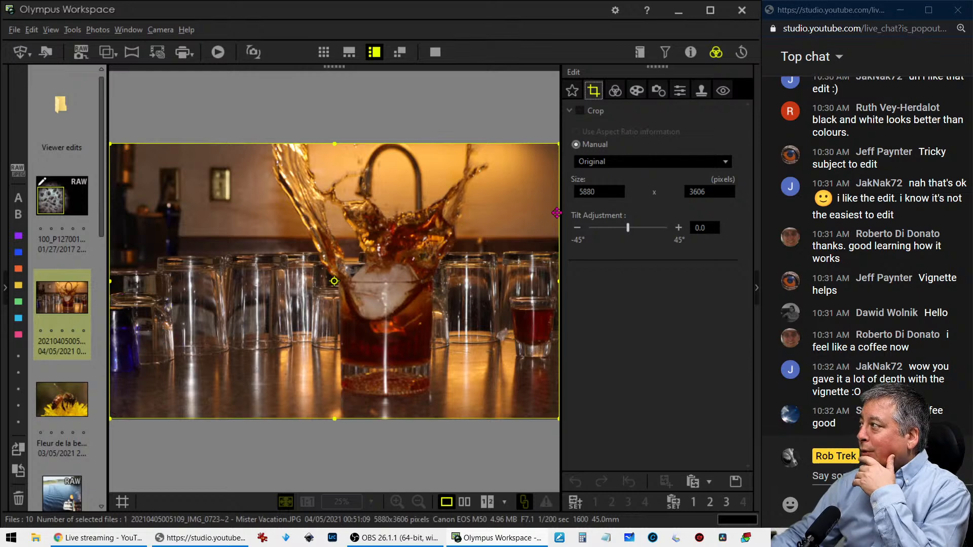
{"action": "left_click", "coordinate": [620, 162]}
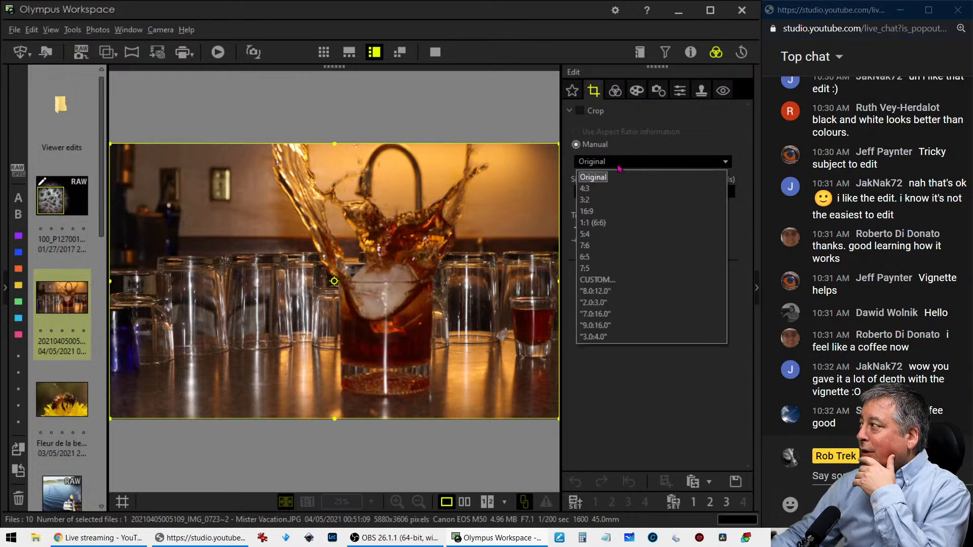
{"action": "left_click", "coordinate": [614, 193]}
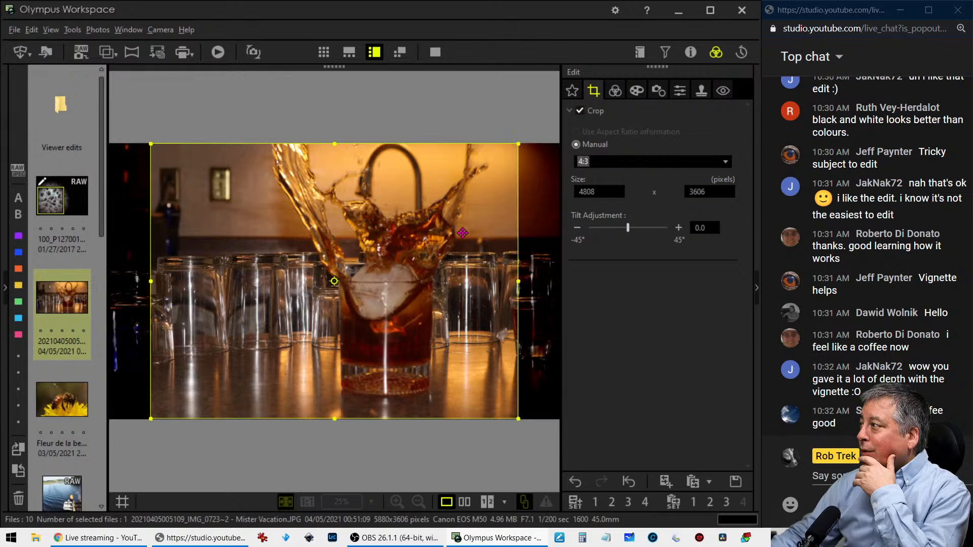
{"action": "left_click_drag", "start_coordinate": [482, 238], "coordinate": [534, 240]}
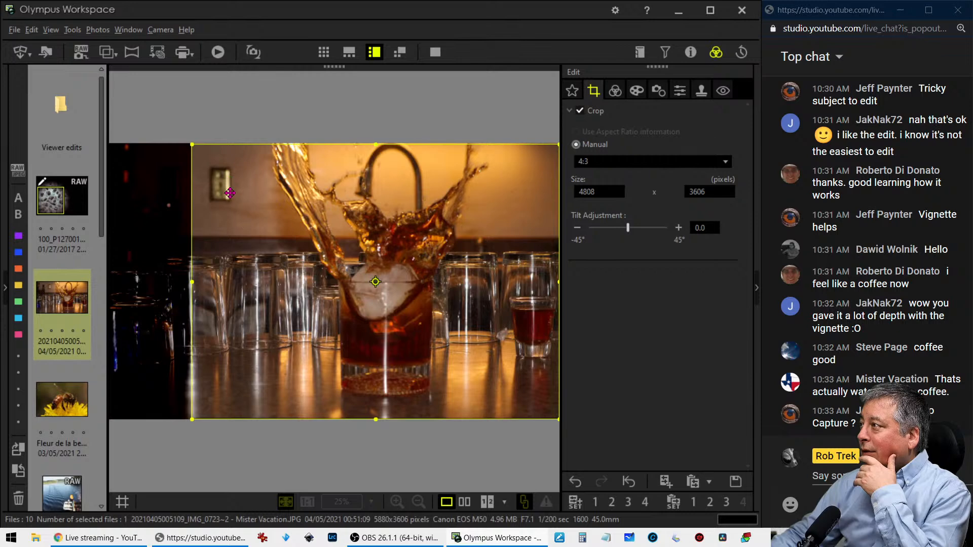
{"action": "left_click", "coordinate": [619, 93]}
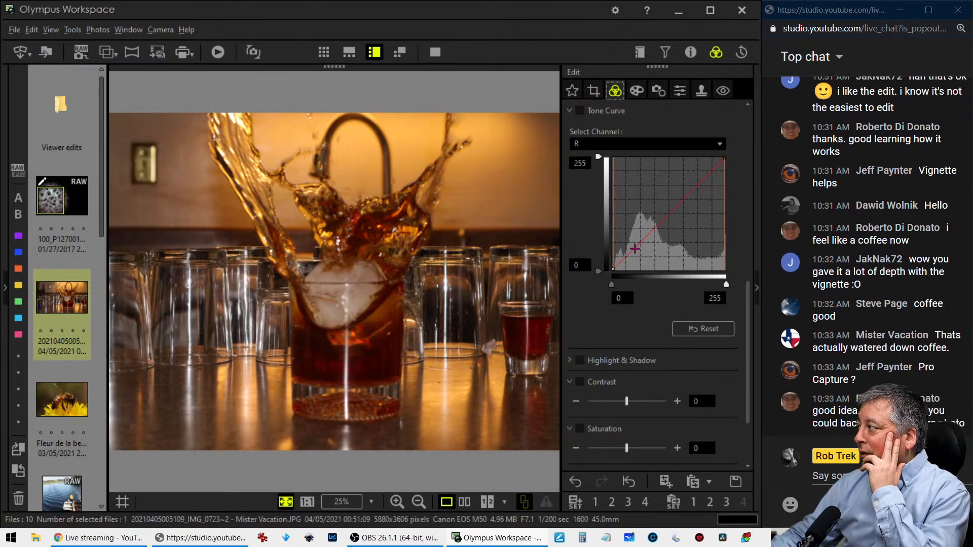
{"action": "left_click_drag", "start_coordinate": [635, 249], "coordinate": [634, 259]}
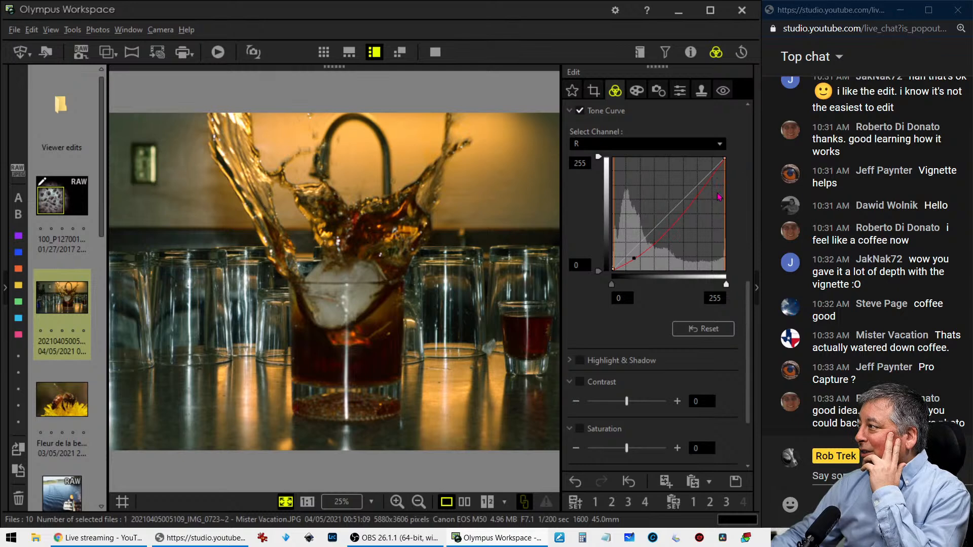
{"action": "left_click_drag", "start_coordinate": [702, 192], "coordinate": [698, 183]}
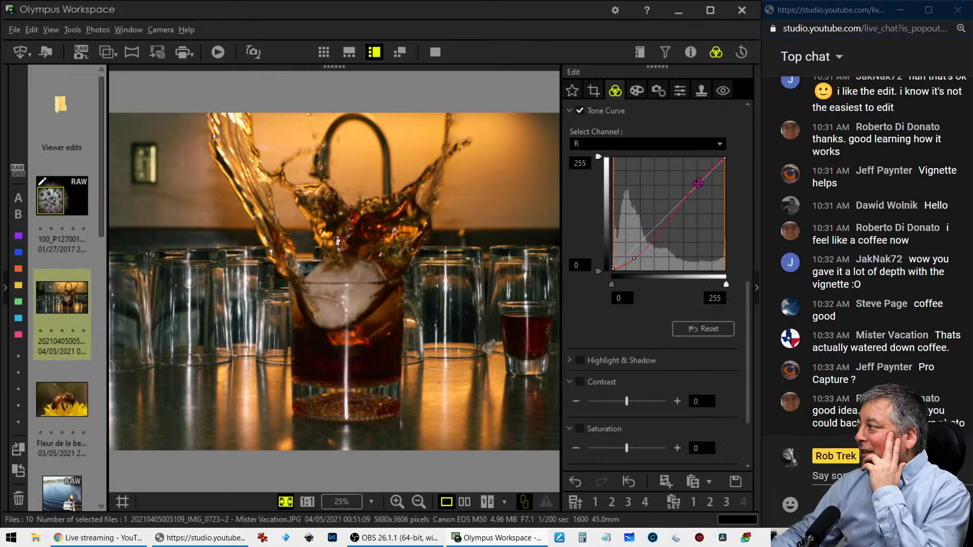
{"action": "left_click", "coordinate": [705, 329]}
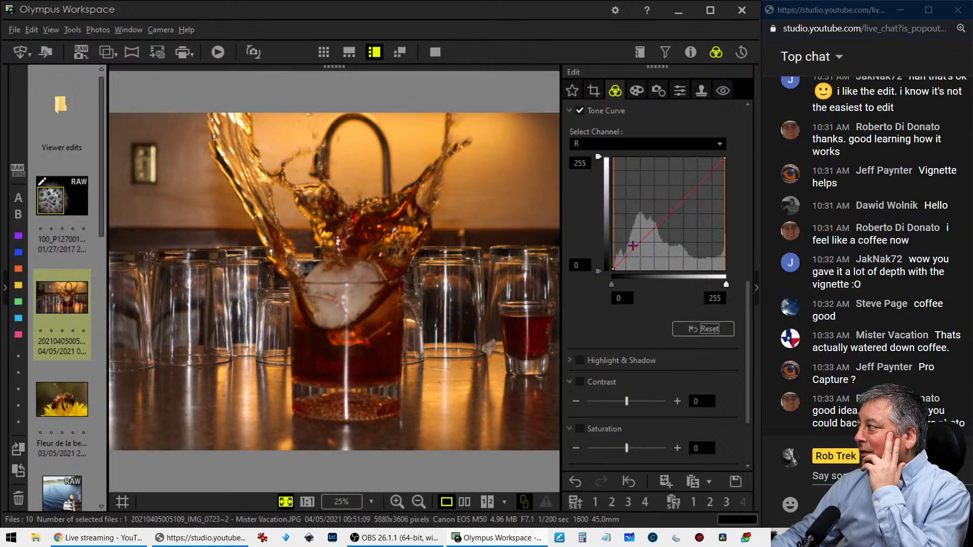
Give the R channel's tone curve a very gentle S-shape and warm the custom white balance to 0.8 toward yellow
{"action": "left_click_drag", "start_coordinate": [634, 249], "coordinate": [632, 252]}
{"action": "left_click_drag", "start_coordinate": [682, 202], "coordinate": [684, 194]}
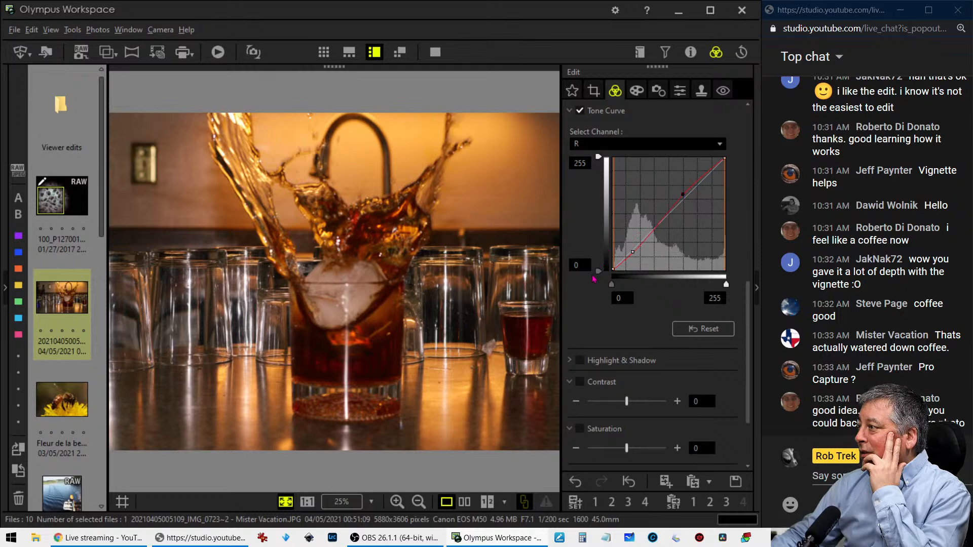
{"action": "scroll", "coordinate": [594, 278], "scroll_direction": "up", "scroll_amount": 6}
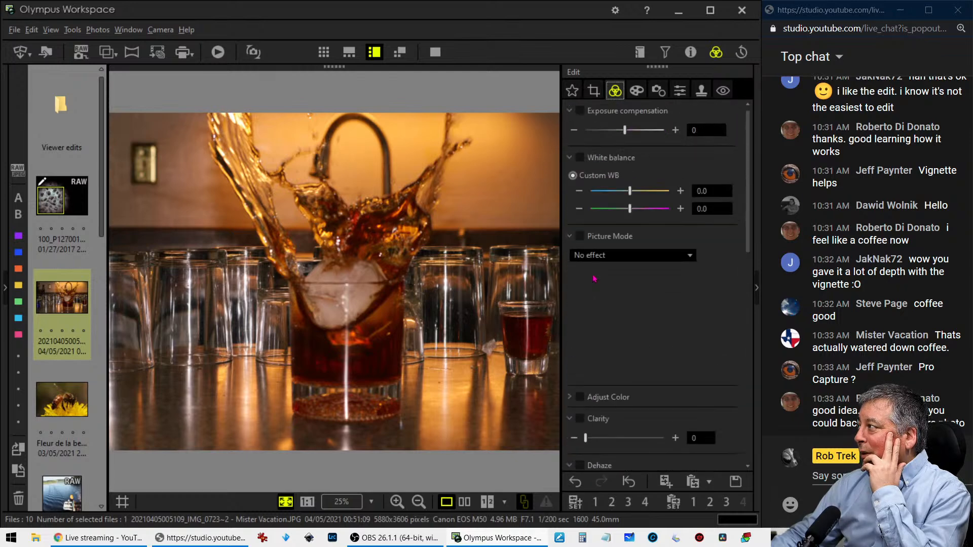
{"action": "left_click", "coordinate": [680, 191]}
{"action": "left_click", "coordinate": [681, 191]}
{"action": "left_click", "coordinate": [679, 192]}
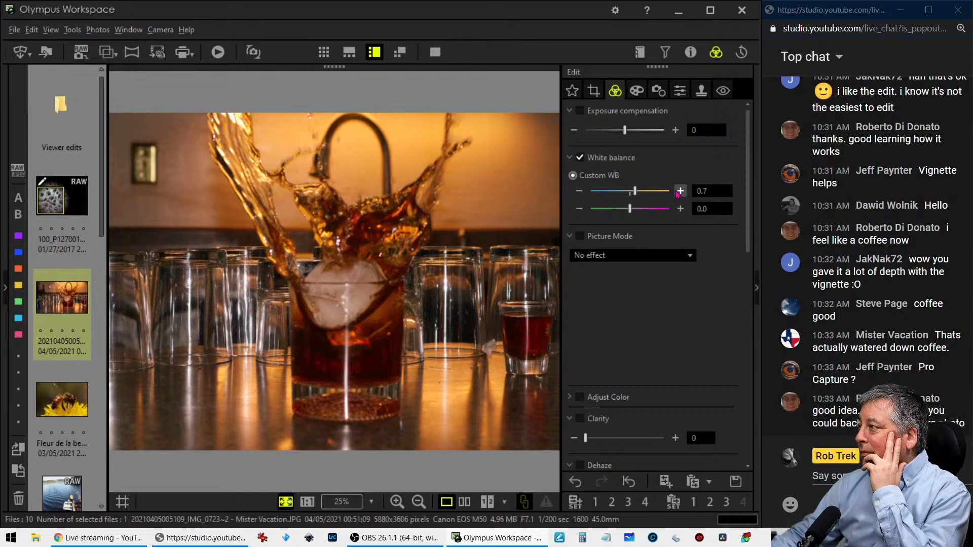
{"action": "left_click", "coordinate": [680, 192]}
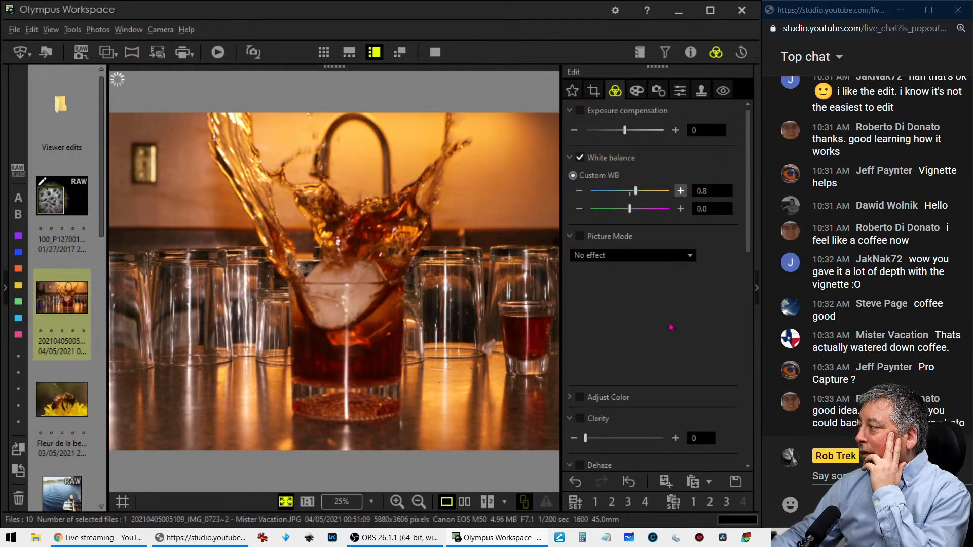
Darken the shadows slightly with the RGB channel's tone curve, adding a second control point in the upper midtones
{"action": "scroll", "coordinate": [673, 327], "scroll_direction": "down", "scroll_amount": 5}
{"action": "left_click", "coordinate": [659, 282]}
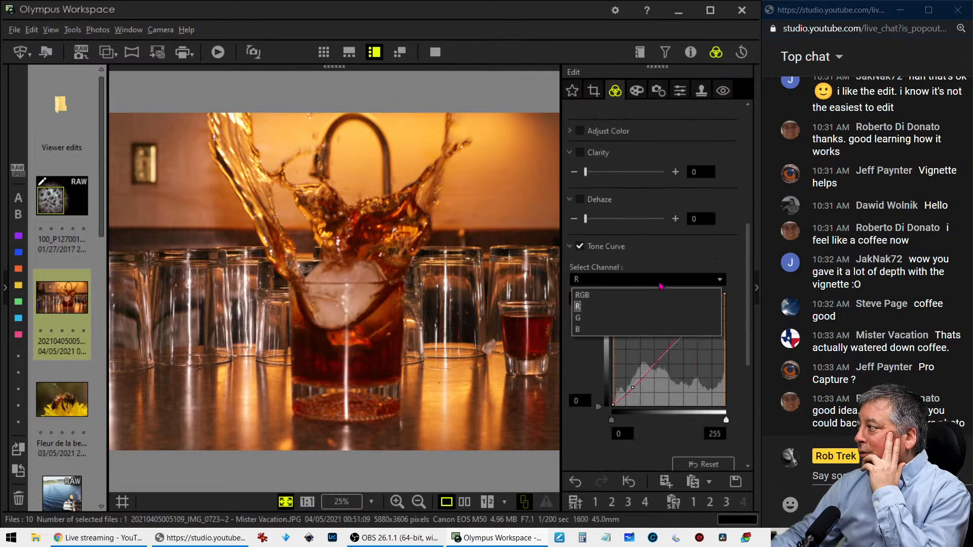
{"action": "left_click", "coordinate": [646, 294]}
{"action": "left_click_drag", "start_coordinate": [625, 391], "coordinate": [630, 394]}
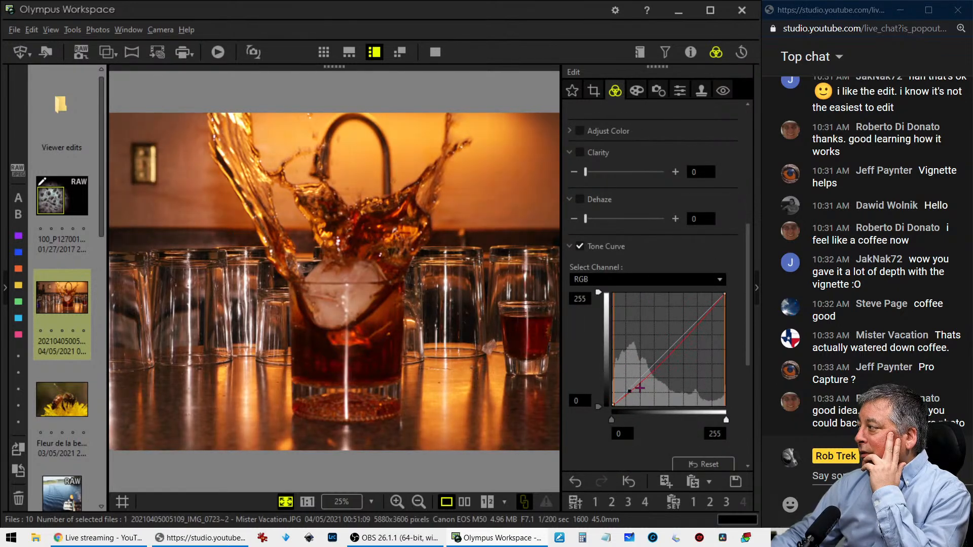
{"action": "left_click", "coordinate": [645, 377]}
{"action": "left_click_drag", "start_coordinate": [644, 376], "coordinate": [676, 352]}
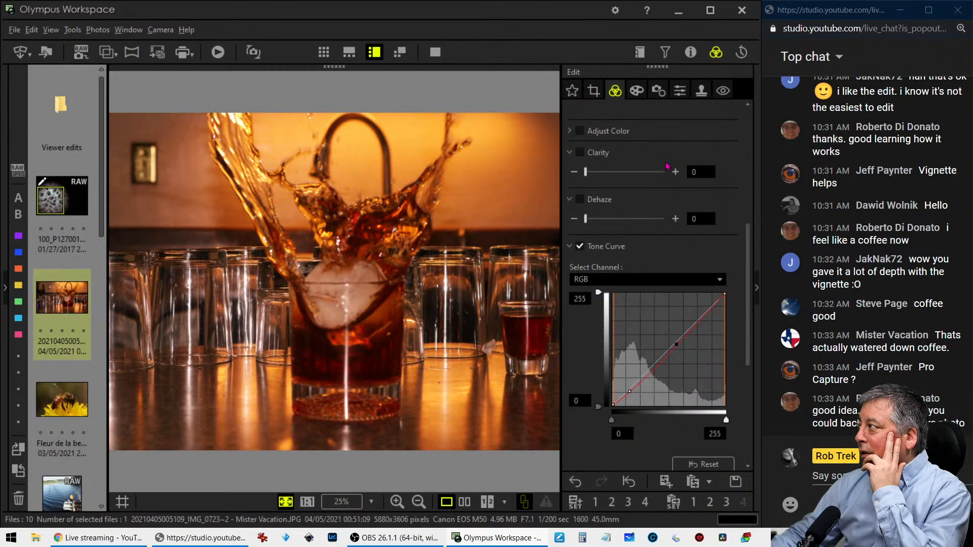
Darken the photo's corners by setting Adjust Vignetting to -19
{"action": "left_click", "coordinate": [637, 90]}
{"action": "left_click_drag", "start_coordinate": [627, 434], "coordinate": [606, 434]}
{"action": "left_click", "coordinate": [615, 91]}
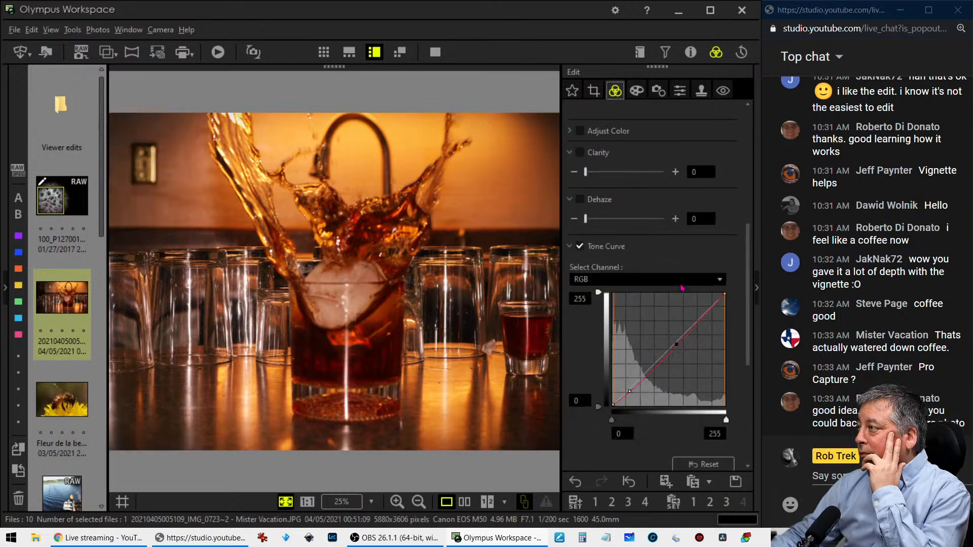
{"action": "left_click", "coordinate": [637, 90]}
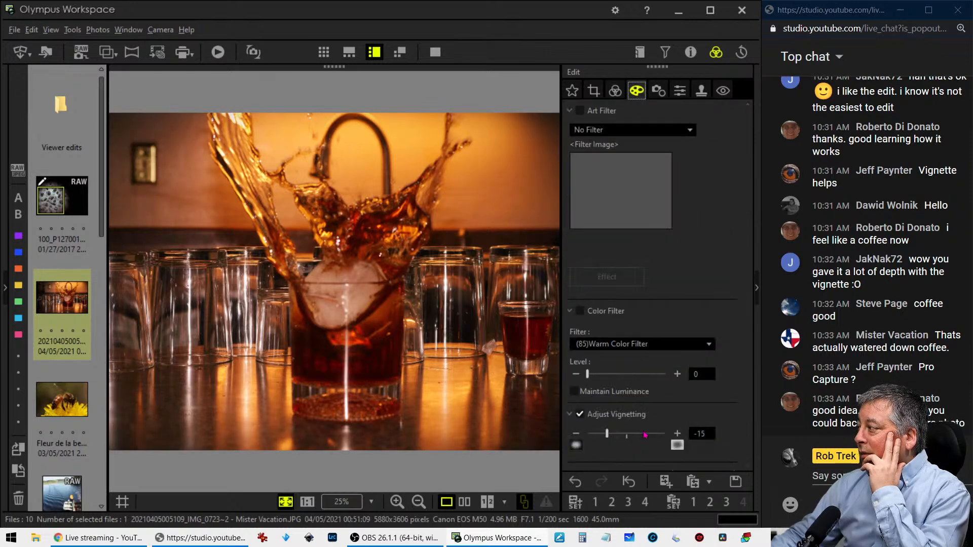
{"action": "left_click_drag", "start_coordinate": [614, 439], "coordinate": [596, 439]}
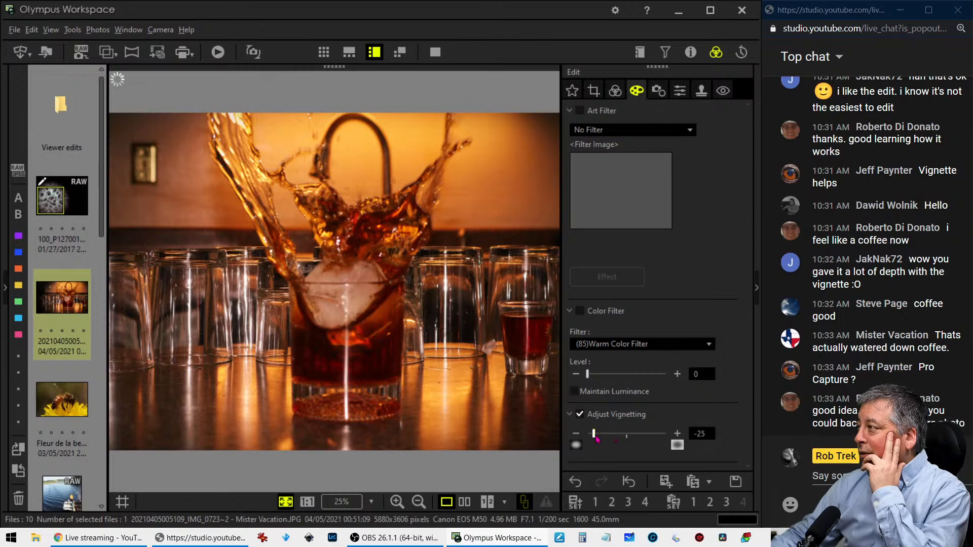
{"action": "left_click_drag", "start_coordinate": [599, 439], "coordinate": [605, 439]}
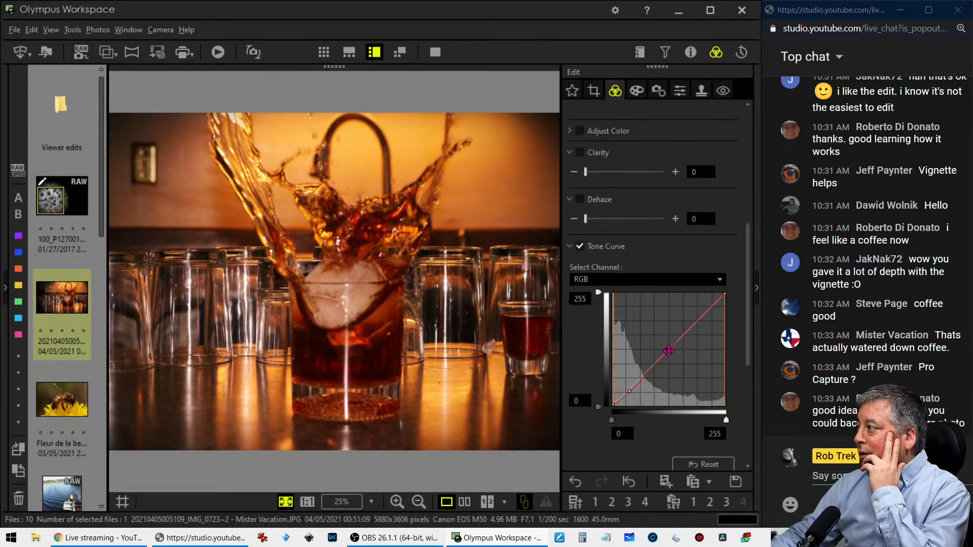
Add contrast on the RGB tone curve by lifting the midtones and lowering the shadows, and set Saturation to -29
{"action": "left_click_drag", "start_coordinate": [664, 358], "coordinate": [657, 354]}
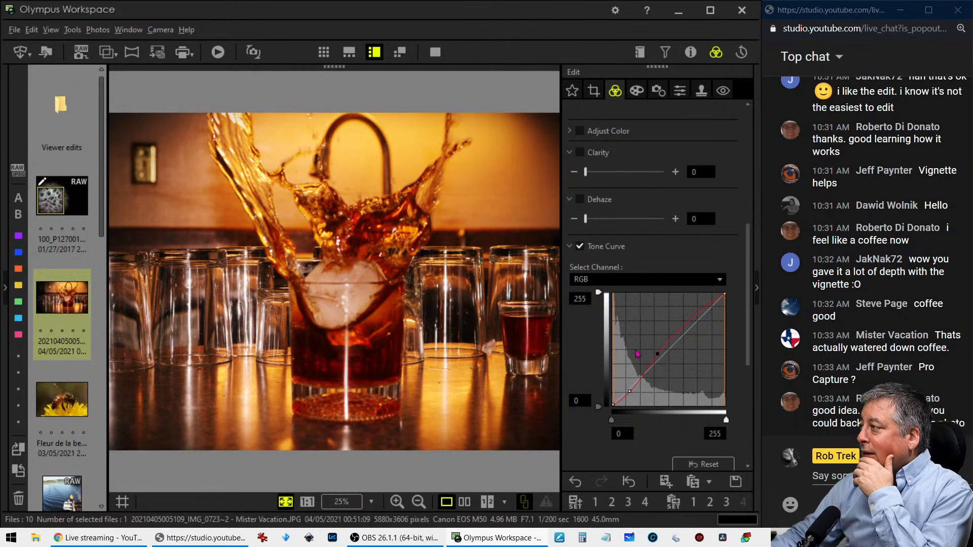
{"action": "left_click_drag", "start_coordinate": [629, 392], "coordinate": [626, 397]}
{"action": "scroll", "coordinate": [627, 426], "scroll_direction": "down", "scroll_amount": 5}
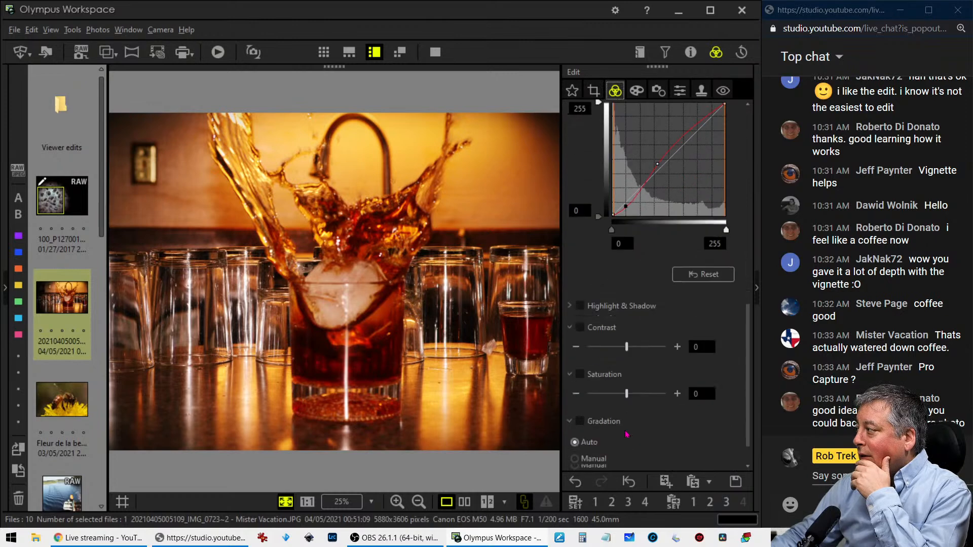
{"action": "left_click_drag", "start_coordinate": [627, 364], "coordinate": [611, 370]}
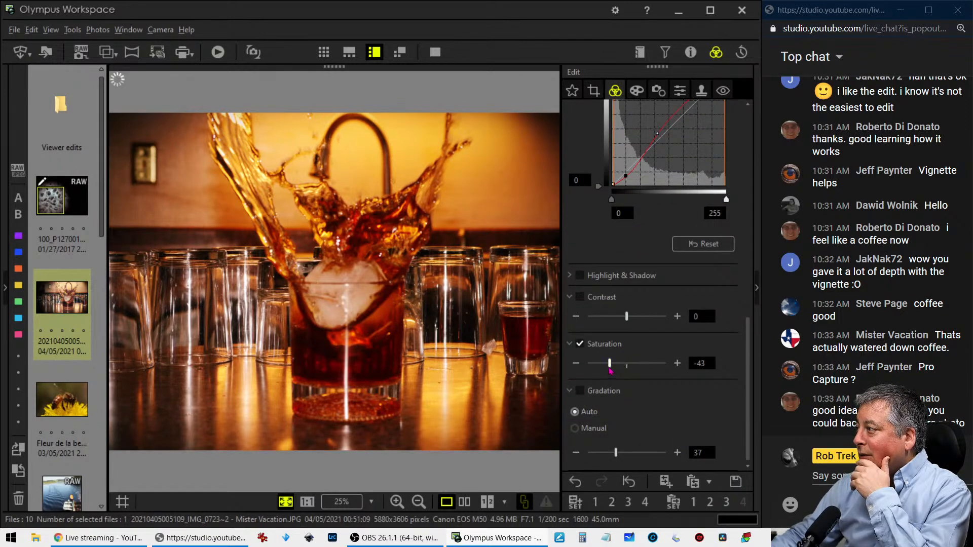
{"action": "left_click_drag", "start_coordinate": [611, 370], "coordinate": [615, 371]}
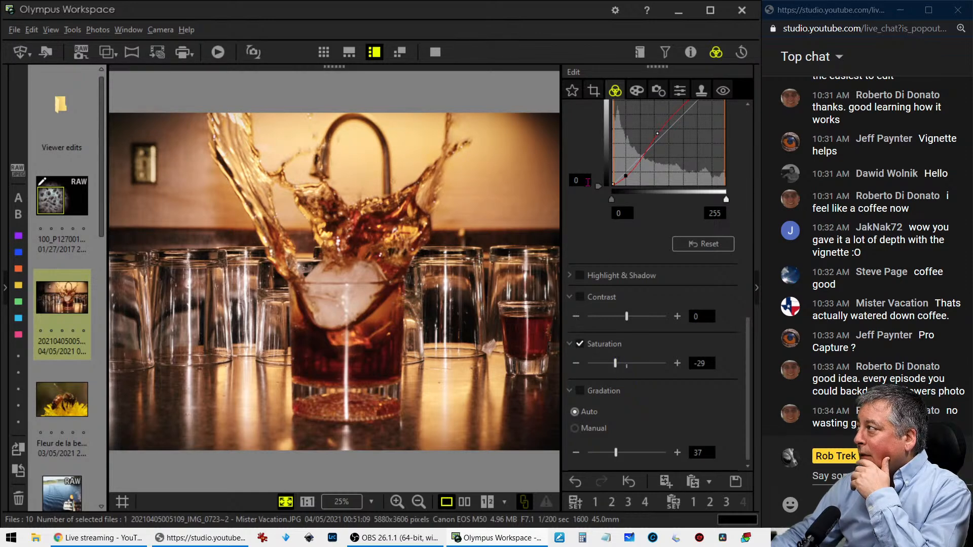
Straighten the cropped photo with a tilt adjustment of -0.1
{"action": "left_click", "coordinate": [593, 91]}
{"action": "left_click", "coordinate": [578, 228]}
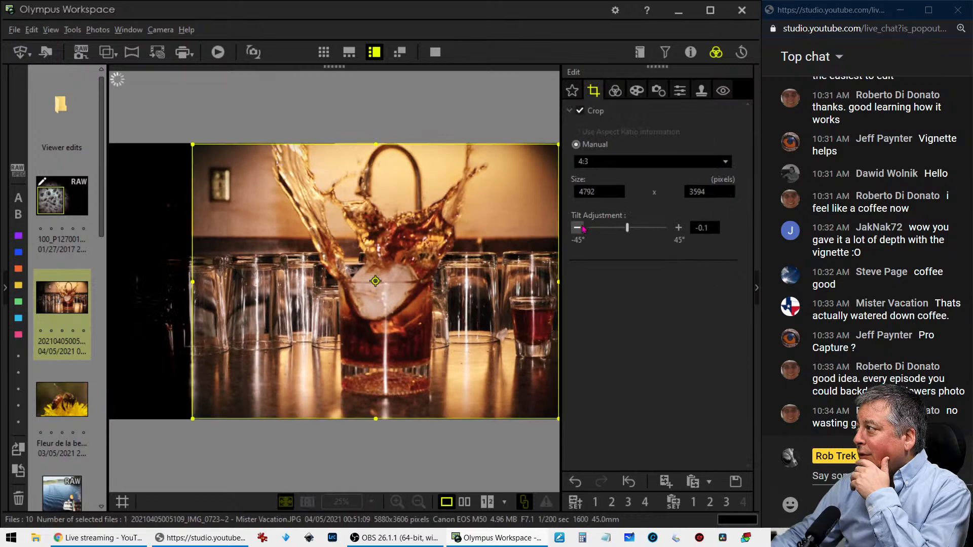
{"action": "left_click", "coordinate": [615, 91]}
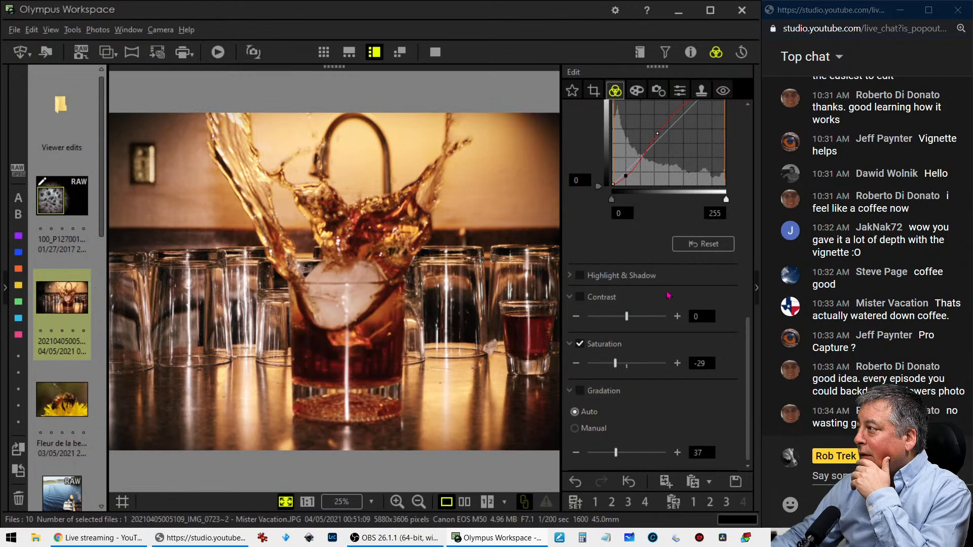
Apply an Unsharp Mask with 56% strength and a 187.4-pixel radius, and set Sharpness to 6
{"action": "left_click", "coordinate": [680, 91]}
{"action": "left_click_drag", "start_coordinate": [588, 191], "coordinate": [634, 232]}
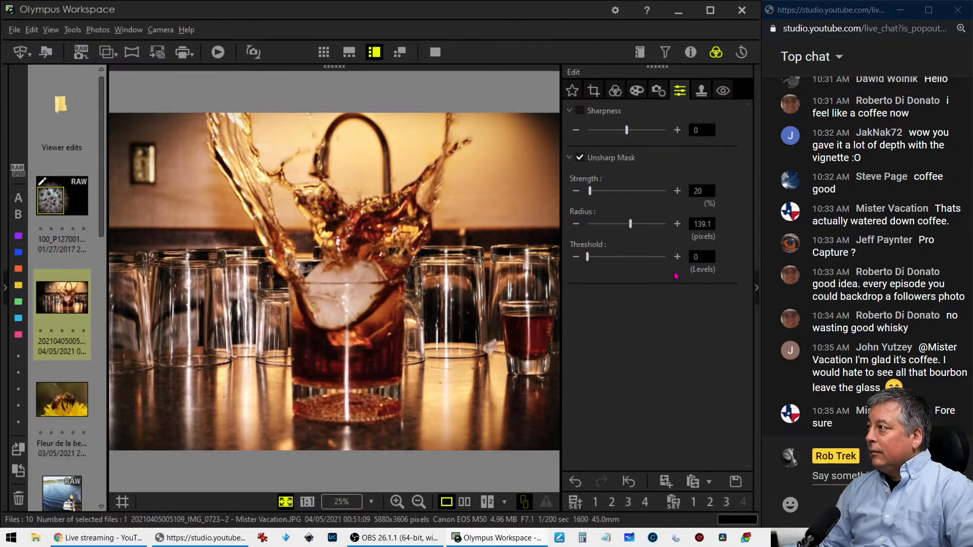
{"action": "left_click_drag", "start_coordinate": [631, 225], "coordinate": [646, 228]}
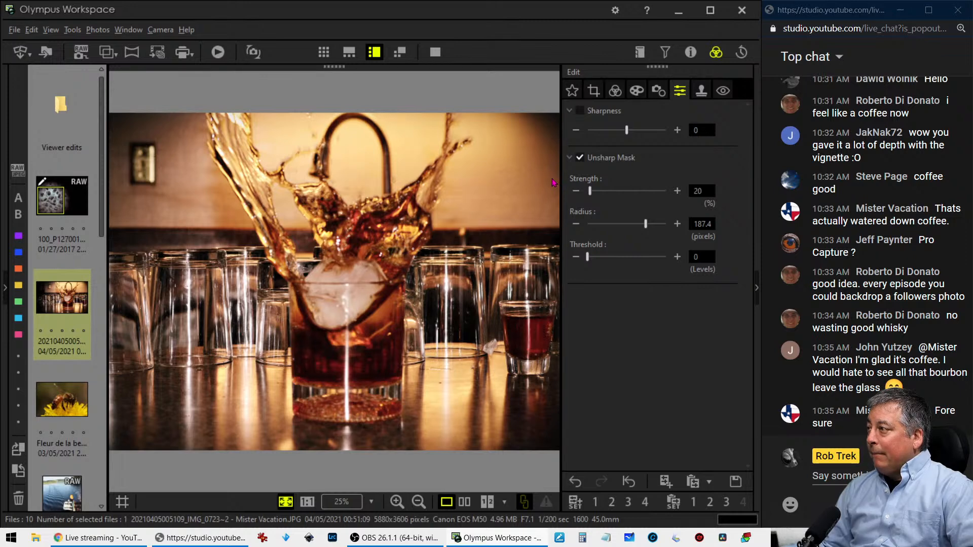
{"action": "left_click_drag", "start_coordinate": [590, 194], "coordinate": [597, 196]}
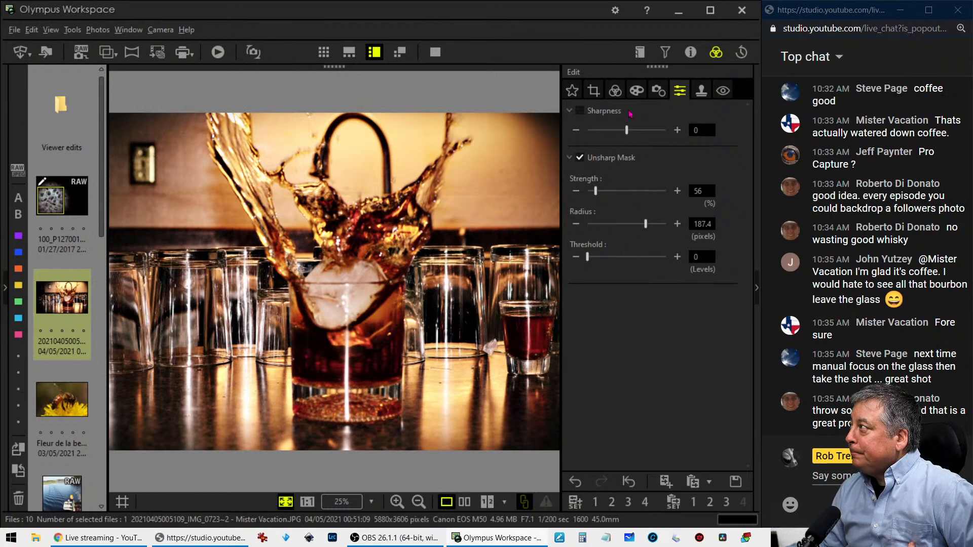
{"action": "left_click_drag", "start_coordinate": [627, 130], "coordinate": [660, 132]}
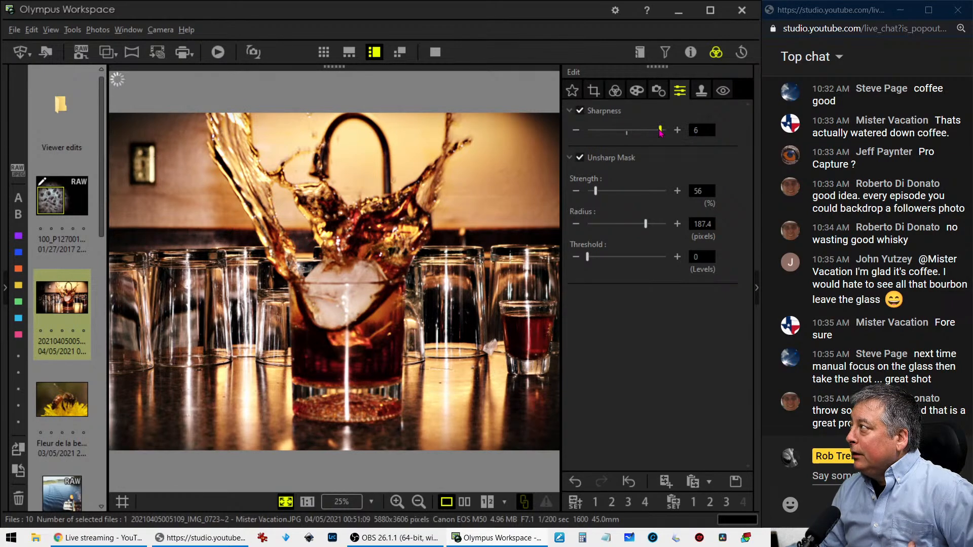
Restore a little color to the drink photo by setting Saturation to -23
{"action": "left_click", "coordinate": [623, 92]}
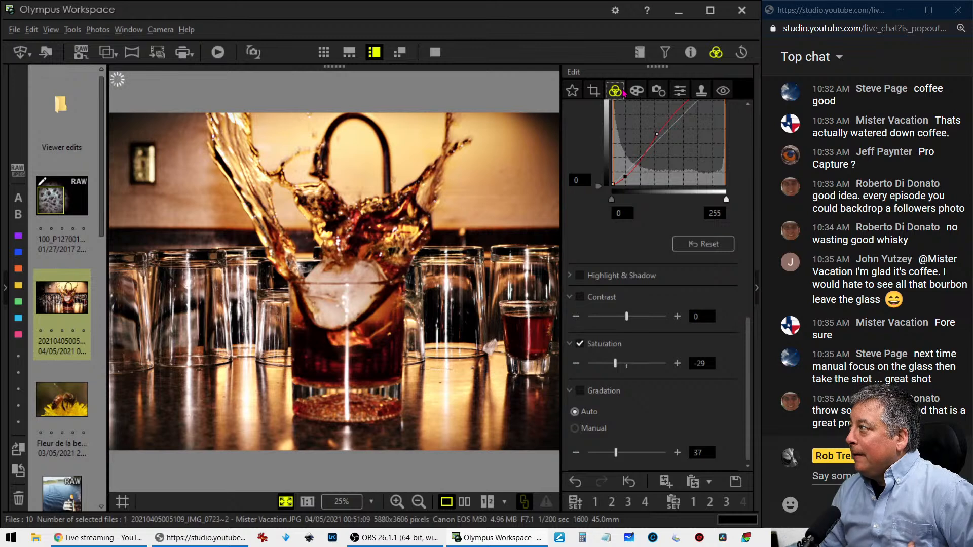
{"action": "left_click_drag", "start_coordinate": [616, 365], "coordinate": [618, 368]}
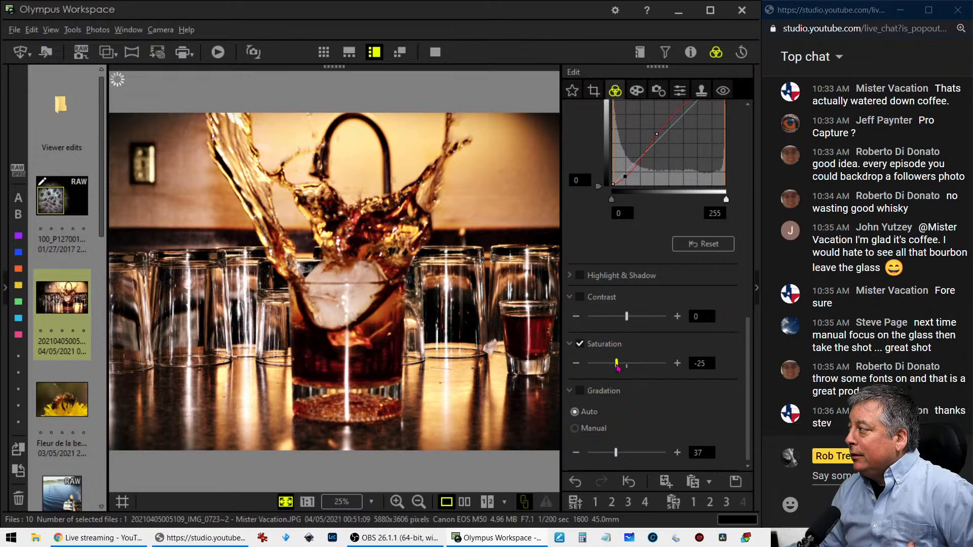
Apply the Diorama art filter to the drink splash photo
{"action": "scroll", "coordinate": [622, 333], "scroll_direction": "up", "scroll_amount": 5}
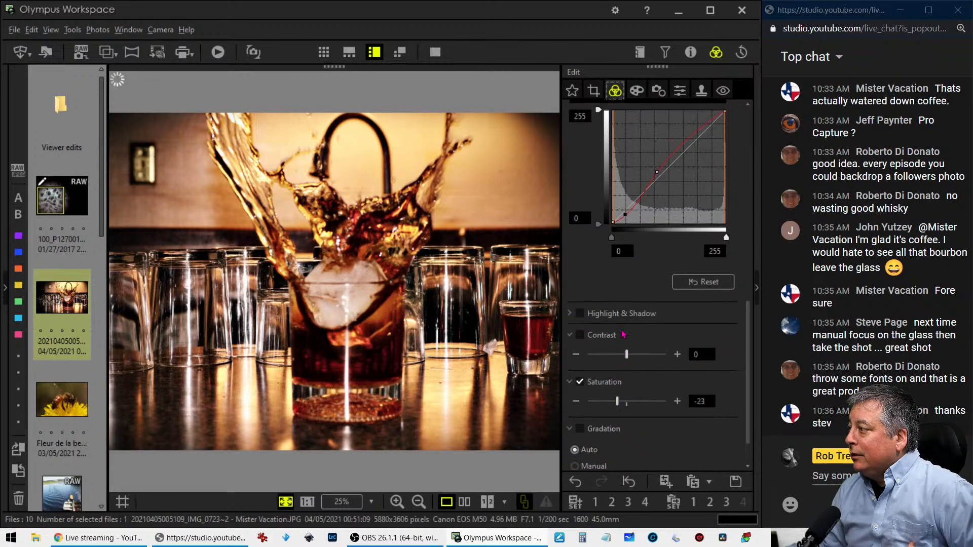
{"action": "scroll", "coordinate": [621, 332], "scroll_direction": "up", "scroll_amount": 1}
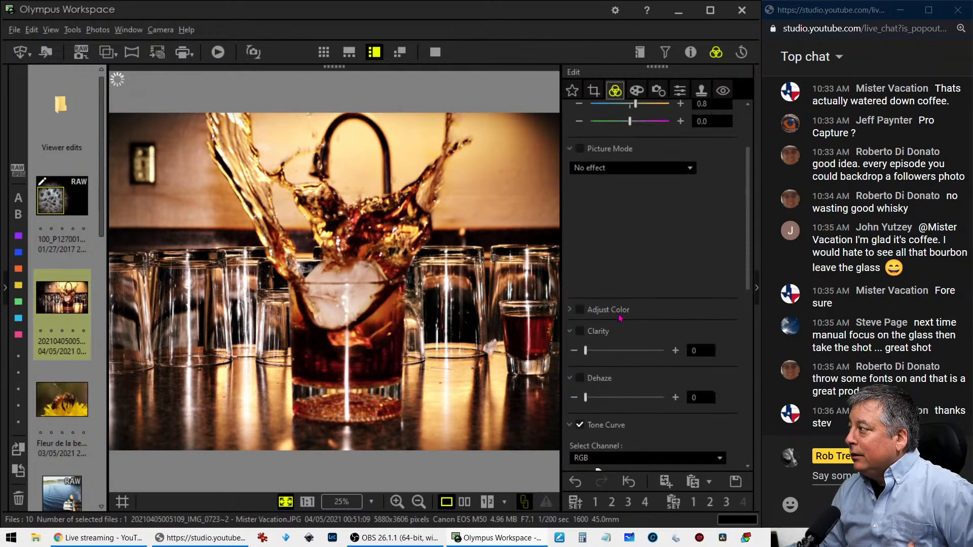
{"action": "scroll", "coordinate": [615, 314], "scroll_direction": "down", "scroll_amount": 1}
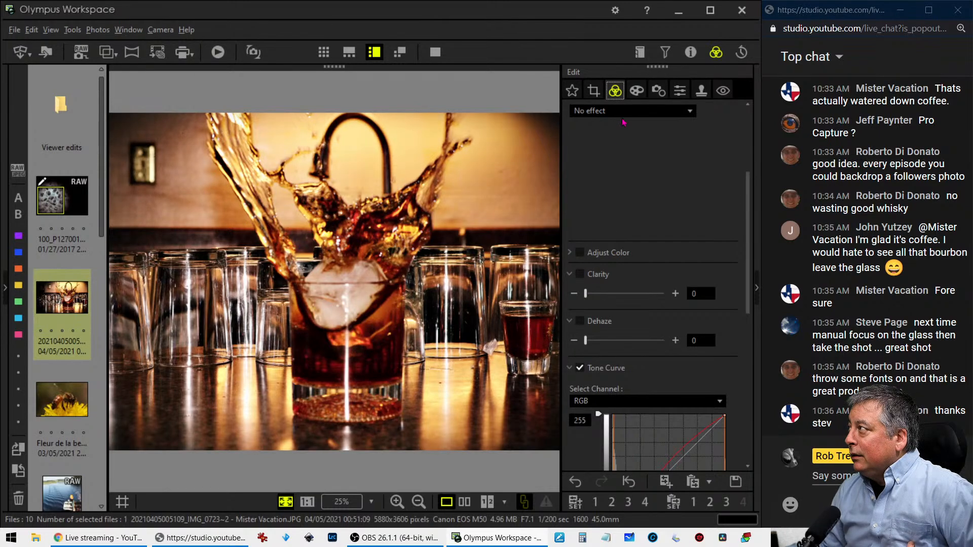
{"action": "left_click", "coordinate": [637, 90]}
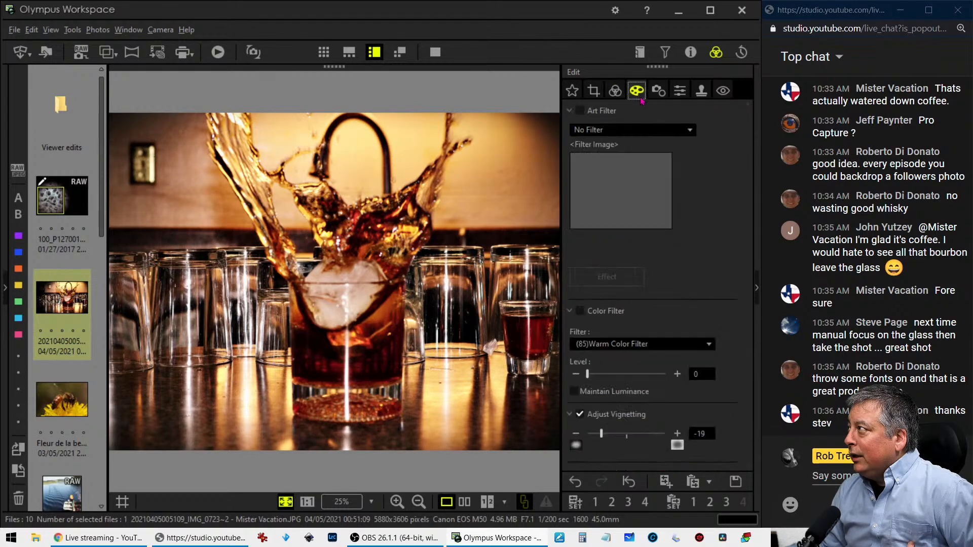
{"action": "left_click", "coordinate": [637, 129]}
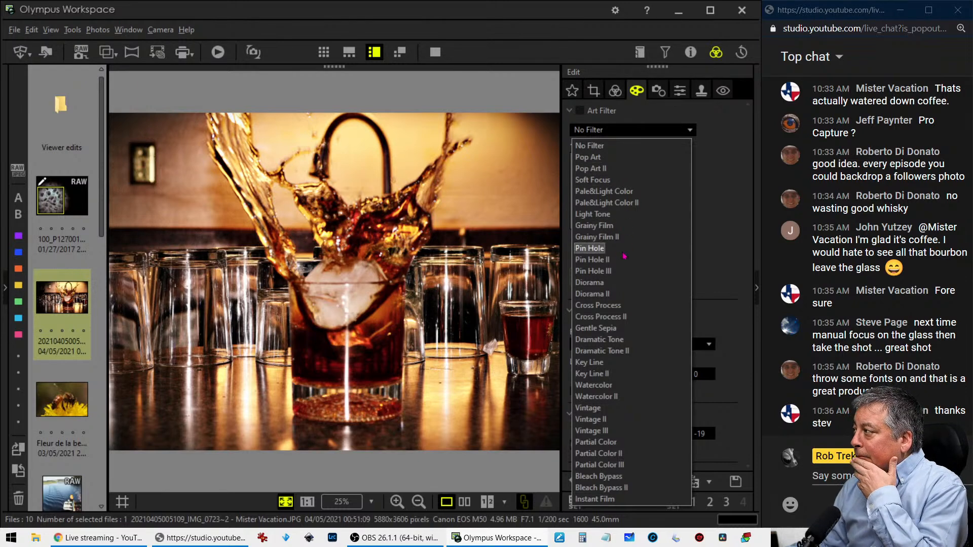
{"action": "left_click", "coordinate": [623, 287]}
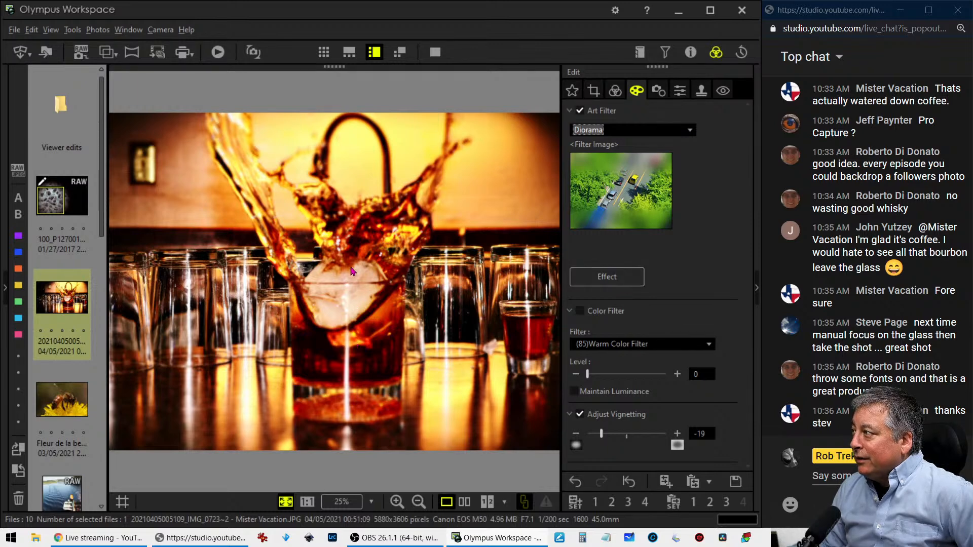
Reshape the RGB tone curve by pulling the lifted midtones back toward the diagonal and anchoring the highlights with an extra point
{"action": "left_click", "coordinate": [616, 92]}
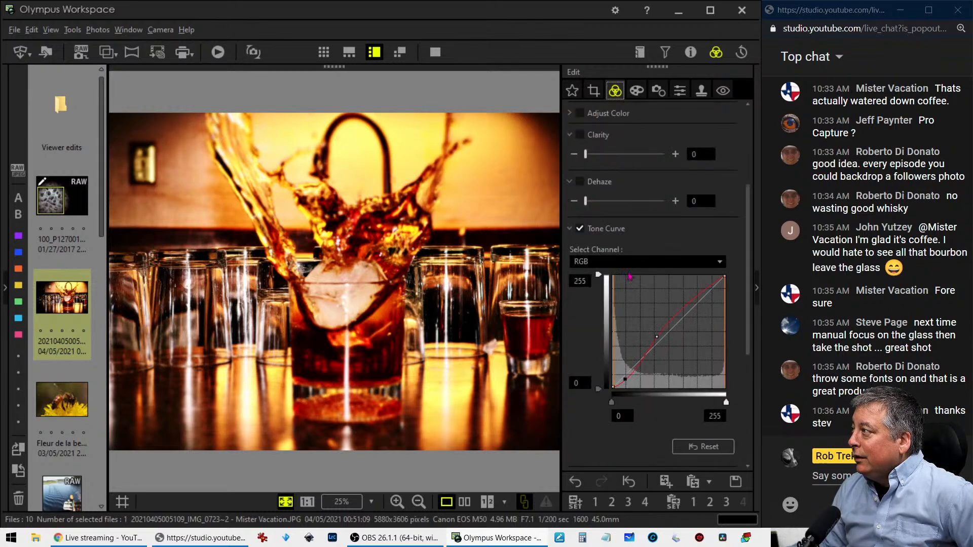
{"action": "left_click_drag", "start_coordinate": [656, 336], "coordinate": [687, 312]}
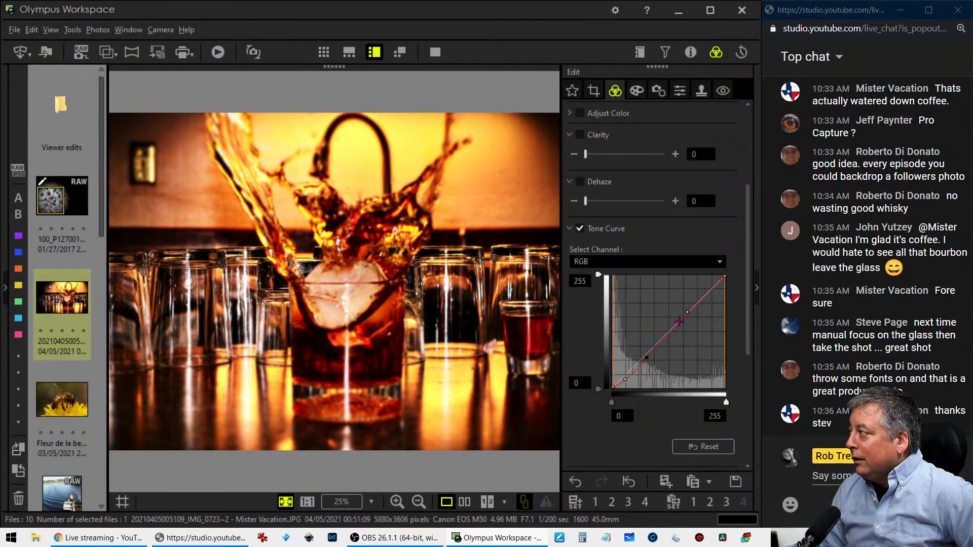
{"action": "left_click_drag", "start_coordinate": [687, 313], "coordinate": [662, 340]}
{"action": "left_click", "coordinate": [704, 296]}
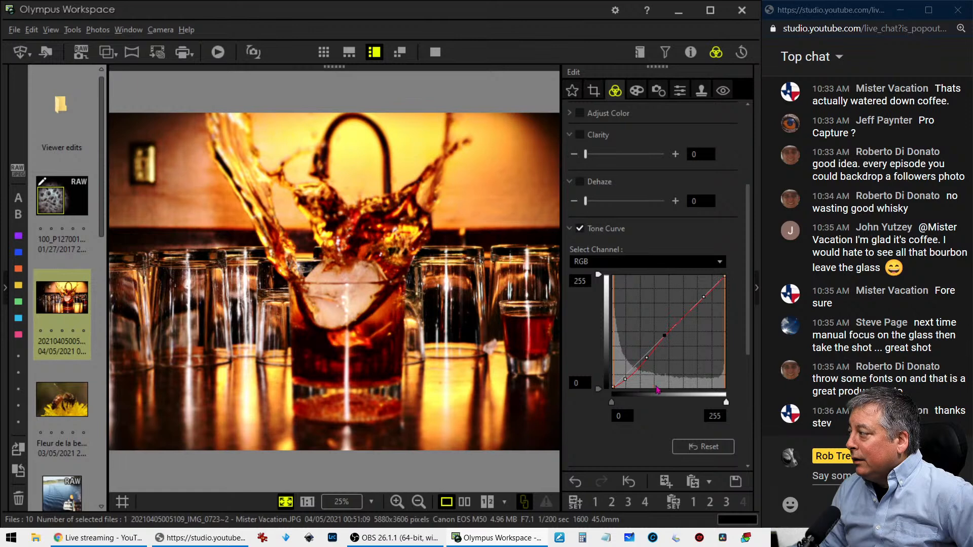
Reduce the drink photo's Saturation to -31
{"action": "scroll", "coordinate": [603, 404], "scroll_direction": "down", "scroll_amount": 4}
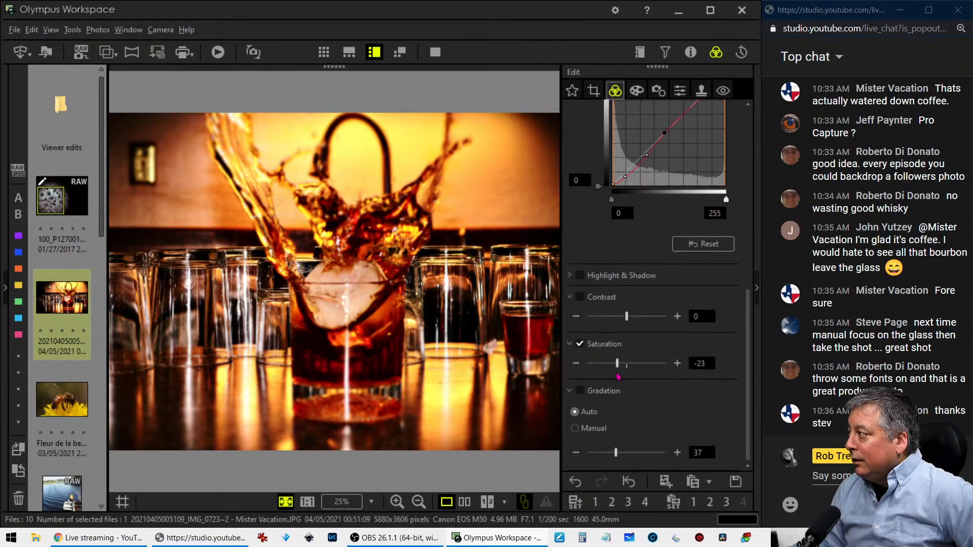
{"action": "left_click_drag", "start_coordinate": [618, 368], "coordinate": [617, 368]}
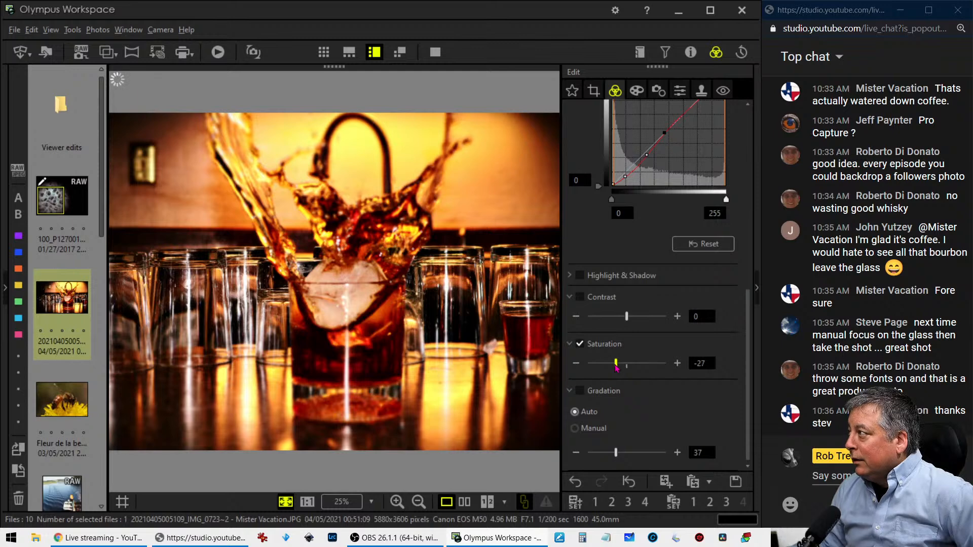
{"action": "left_click_drag", "start_coordinate": [617, 368], "coordinate": [614, 368]}
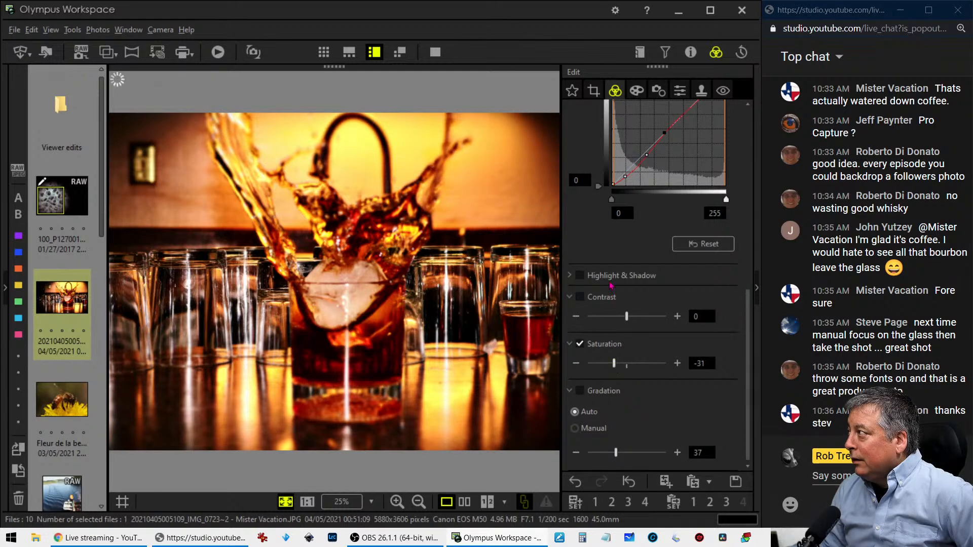
Add contrast to the red (R) channel of the tone curve by lifting its upper tones and lowering its shadows
{"action": "scroll", "coordinate": [612, 290], "scroll_direction": "up", "scroll_amount": 2}
{"action": "left_click", "coordinate": [611, 154]}
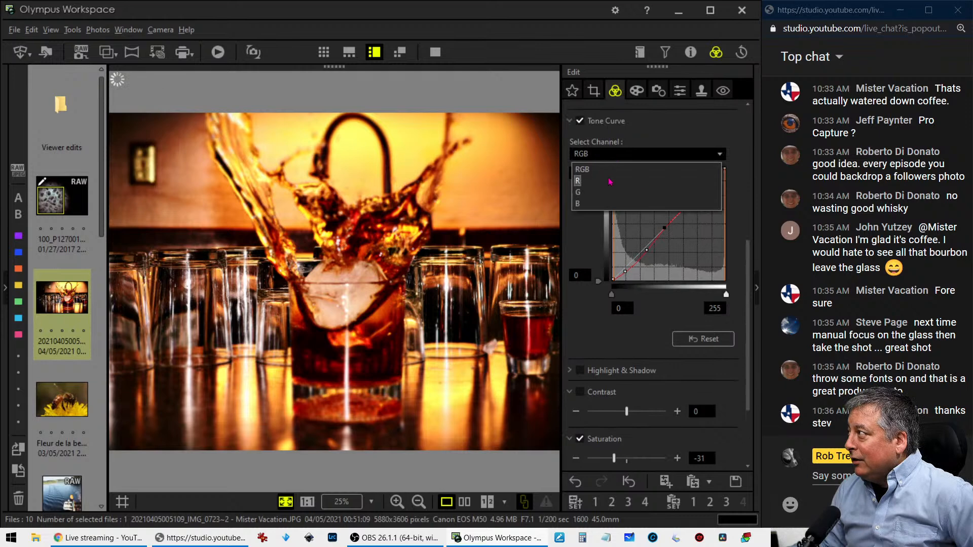
{"action": "left_click", "coordinate": [610, 181]}
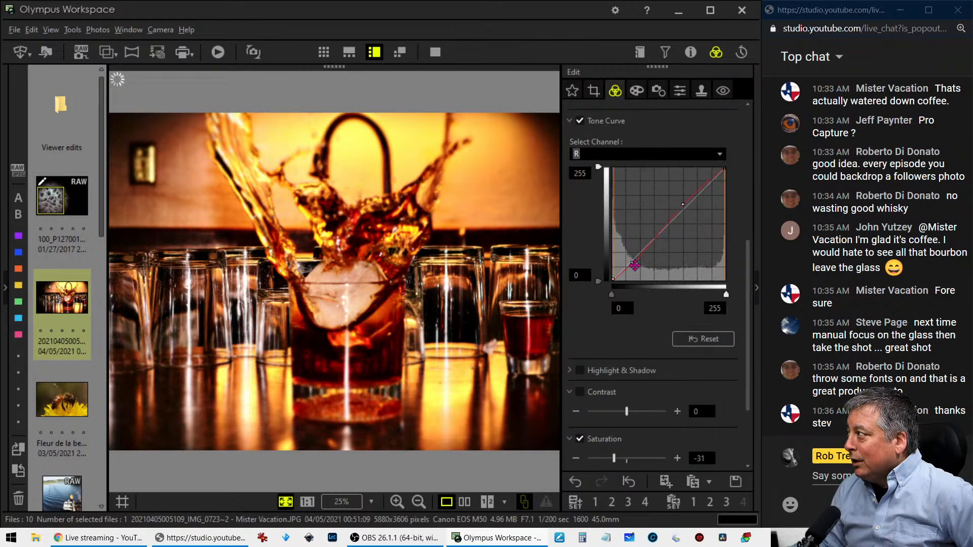
{"action": "mouse_move", "coordinate": [634, 266]}
{"action": "left_mouse_down"}
{"action": "mouse_move", "coordinate": [638, 275]}
{"action": "mouse_move", "coordinate": [638, 264]}
{"action": "left_mouse_up"}
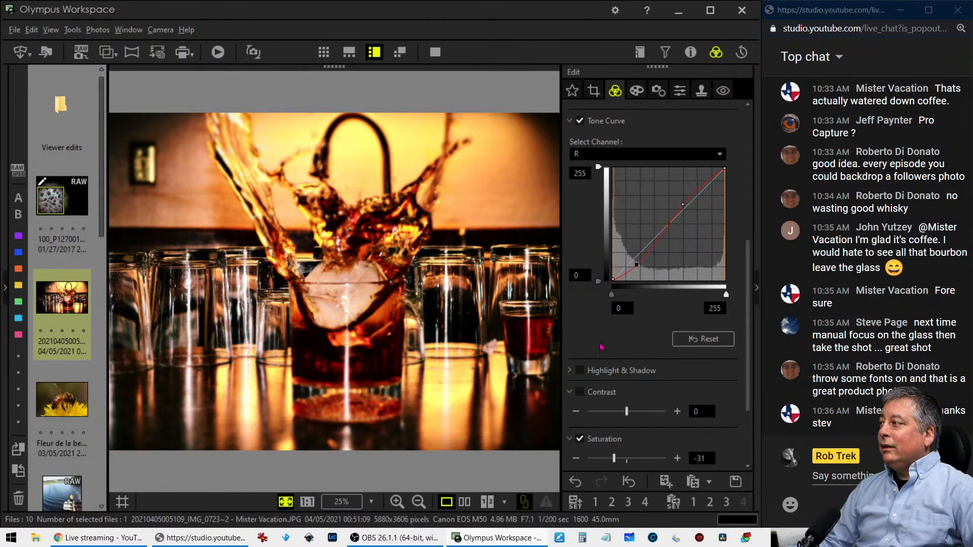
Compare the edited drink photo with the original side by side in full screen, and return to the single-image view
{"action": "left_click", "coordinate": [464, 501]}
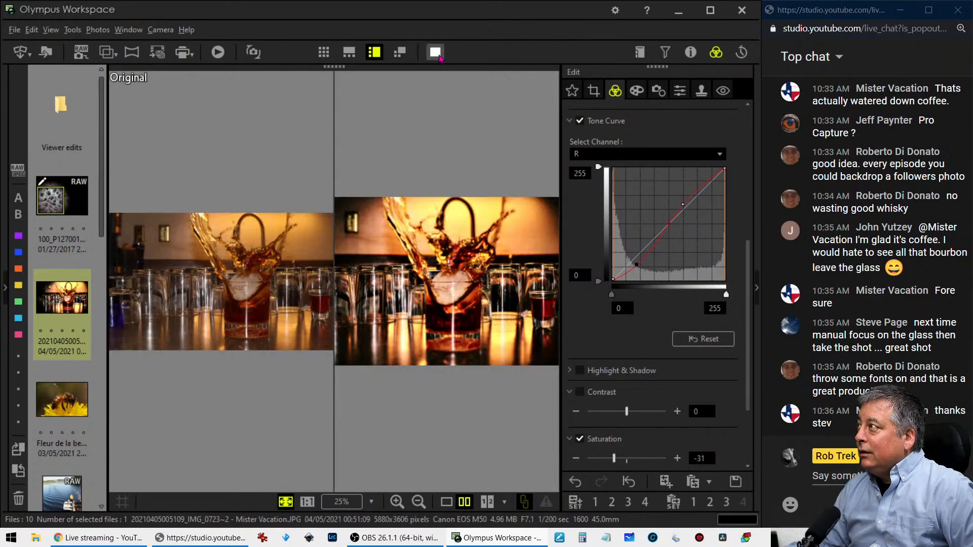
{"action": "left_click", "coordinate": [436, 53]}
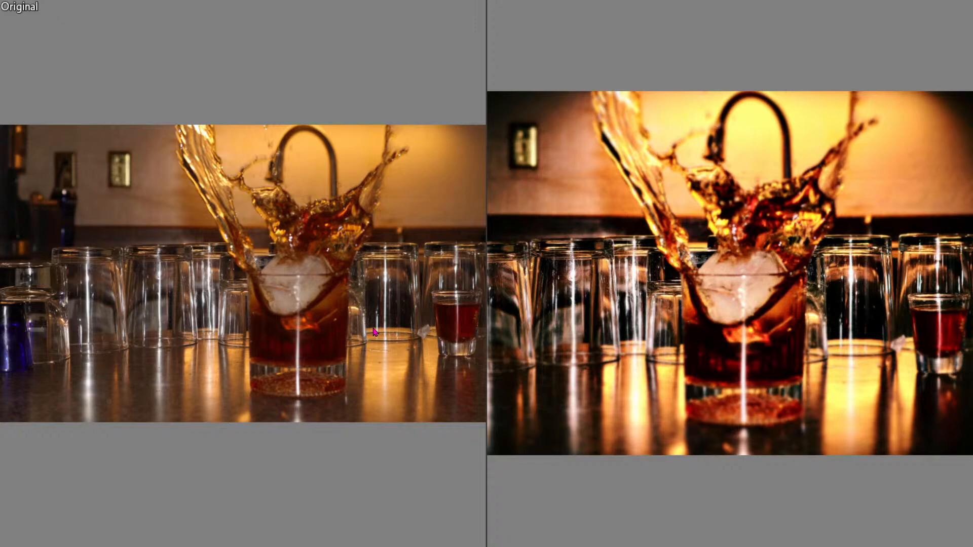
{"action": "key", "text": "Escape"}
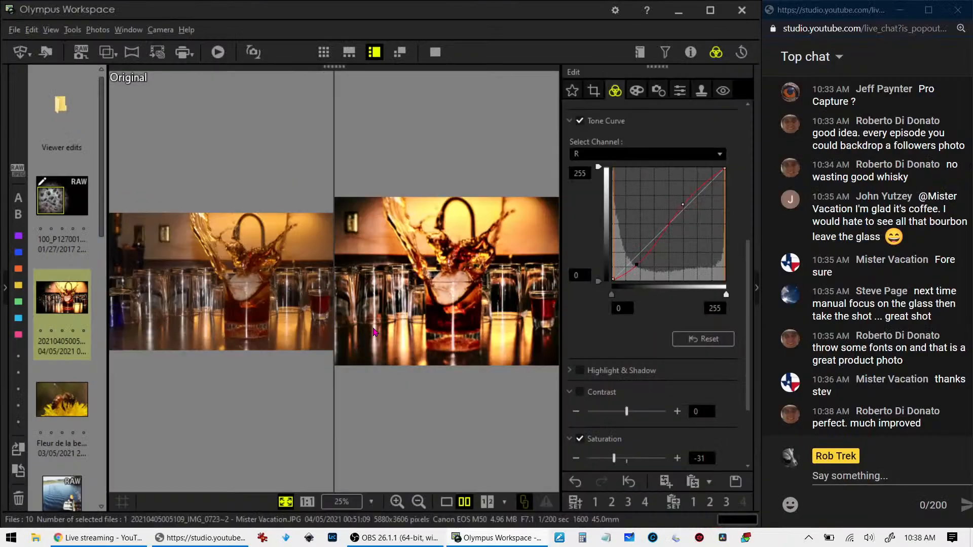
{"action": "left_click", "coordinate": [448, 502]}
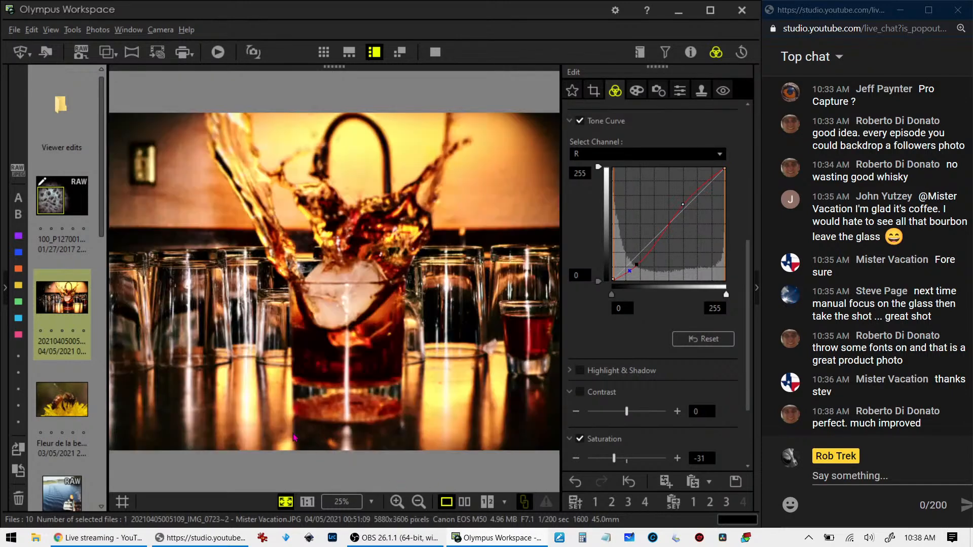
View the photo of the bee on the yellow flower, and open the RAW photo of the boat on the water
{"action": "scroll", "coordinate": [71, 325], "scroll_direction": "down", "scroll_amount": 3}
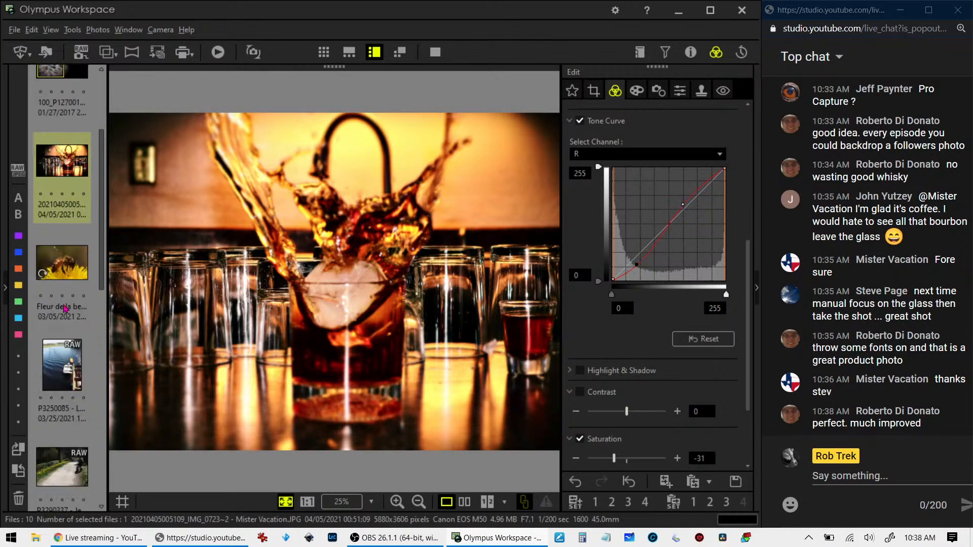
{"action": "left_click", "coordinate": [66, 271]}
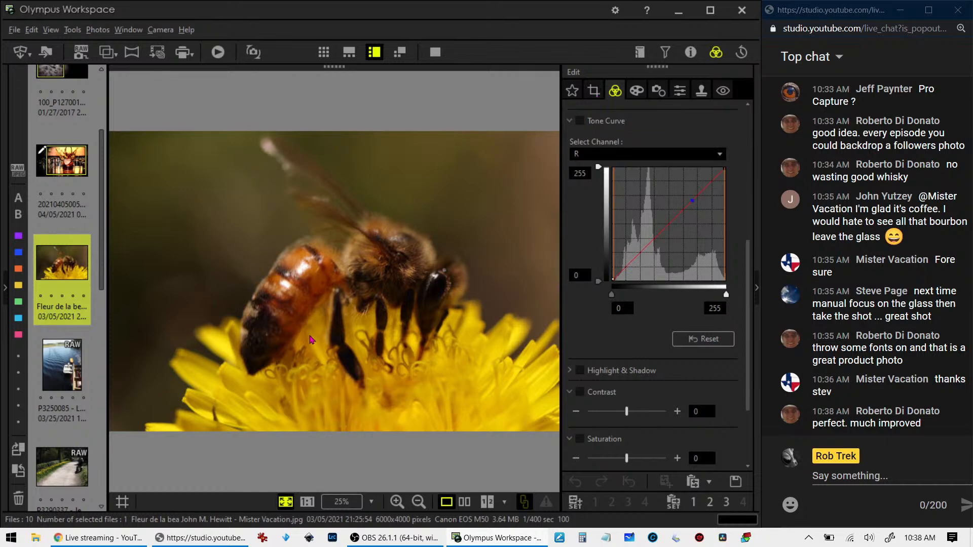
{"action": "left_click", "coordinate": [87, 362]}
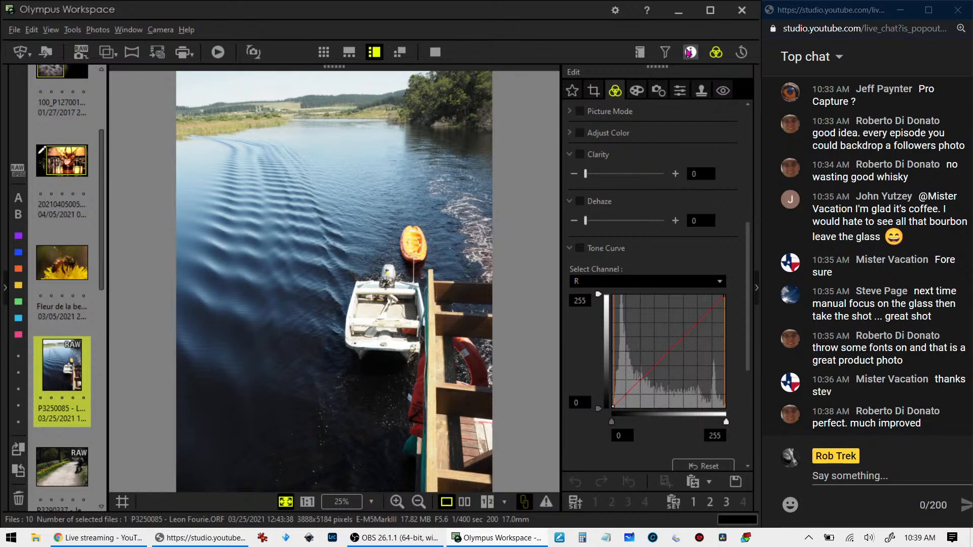
Review the boat photo's shooting details, such as lens, aperture, shutter speed and ISO, and close the properties
{"action": "left_click", "coordinate": [690, 52]}
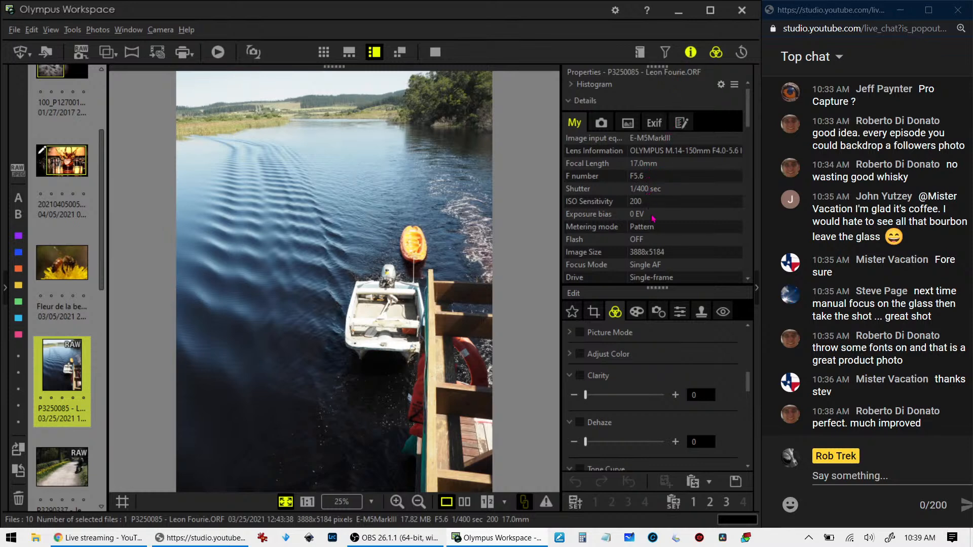
{"action": "scroll", "coordinate": [667, 267], "scroll_direction": "down", "scroll_amount": 2}
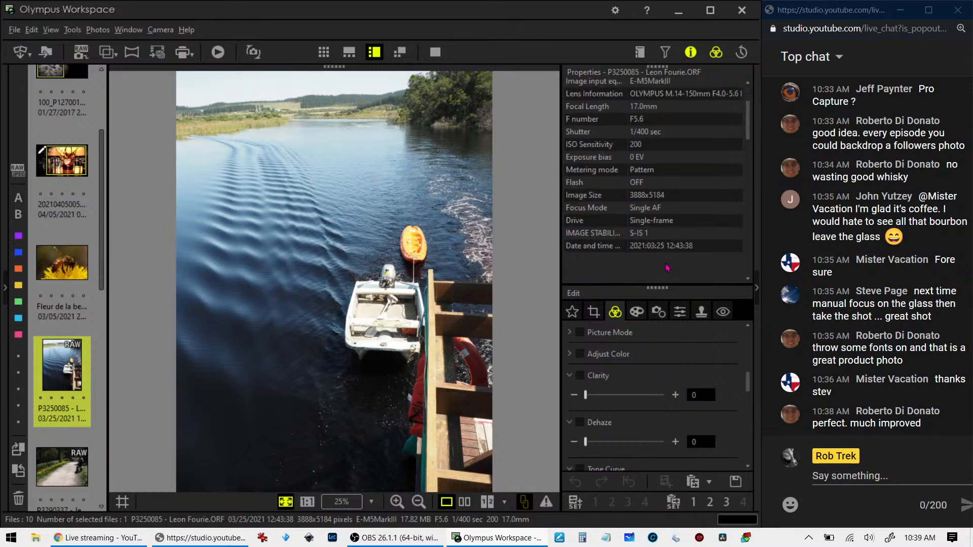
{"action": "scroll", "coordinate": [667, 266], "scroll_direction": "up", "scroll_amount": 2}
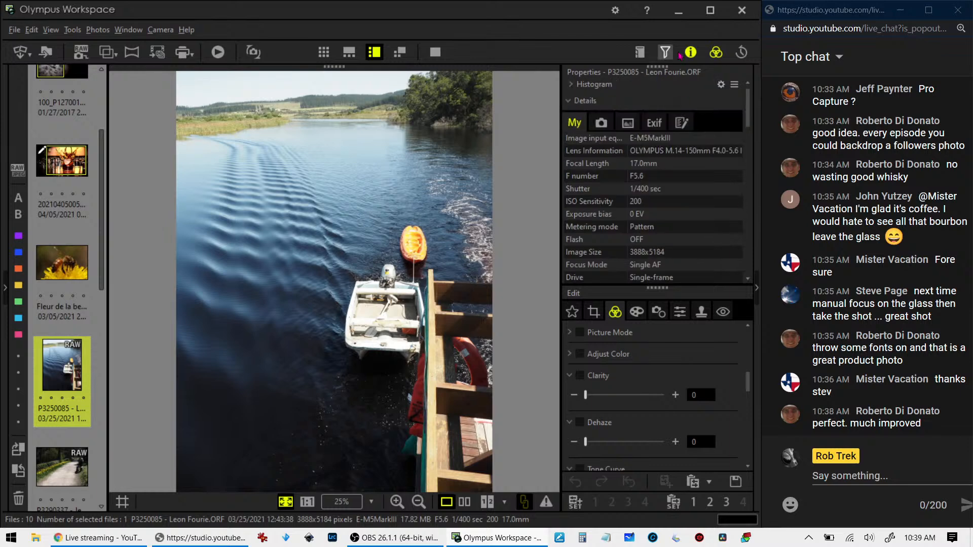
{"action": "left_click", "coordinate": [690, 51]}
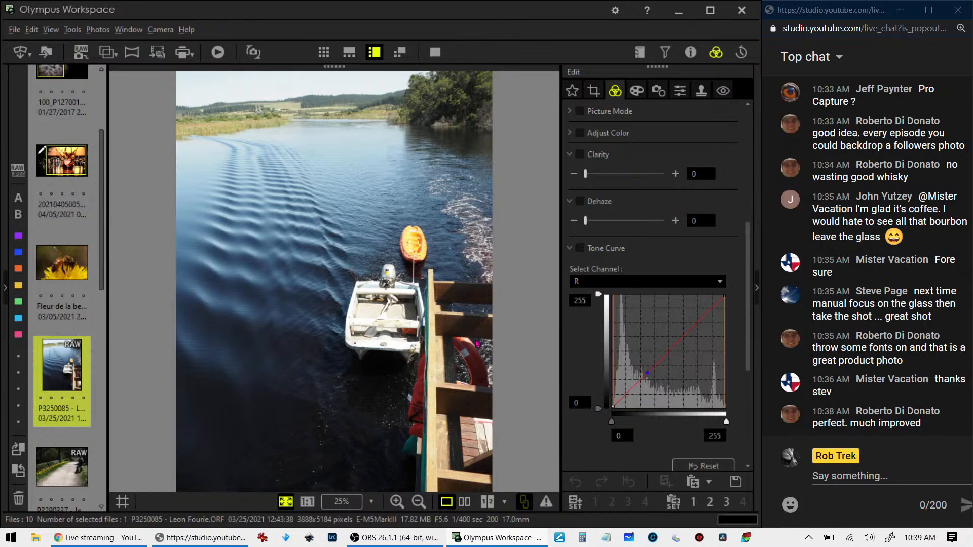
Crop the boat photo at 4:3 to the water ripples and far shore at 1717 x 2291 pixels, with a tilt adjustment of 17.0
{"action": "left_click", "coordinate": [596, 94]}
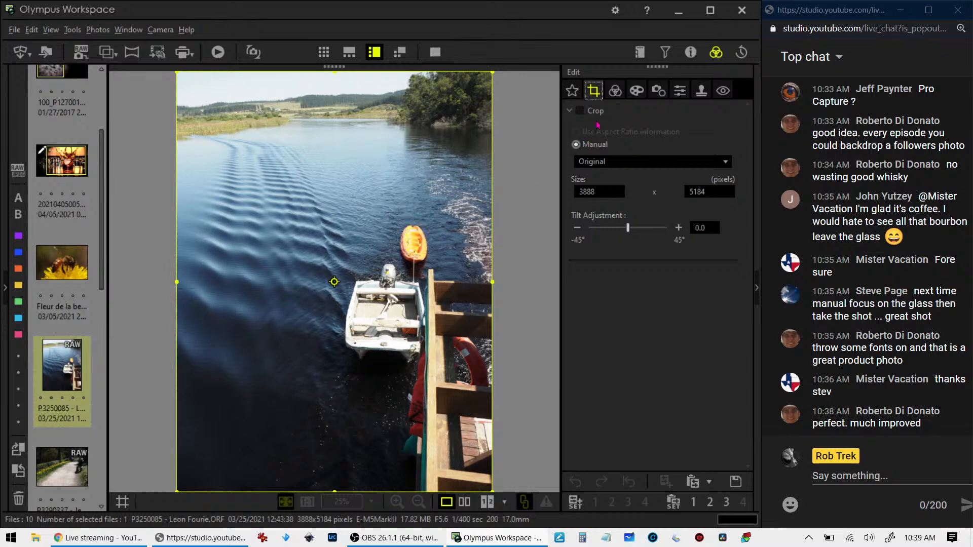
{"action": "left_click", "coordinate": [620, 168]}
{"action": "left_click", "coordinate": [611, 189]}
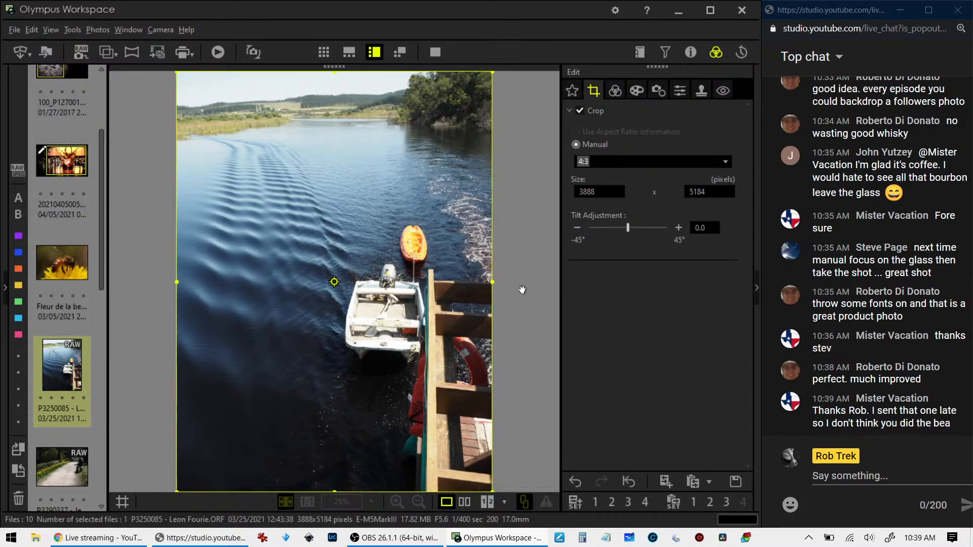
{"action": "left_click_drag", "start_coordinate": [491, 281], "coordinate": [421, 292]}
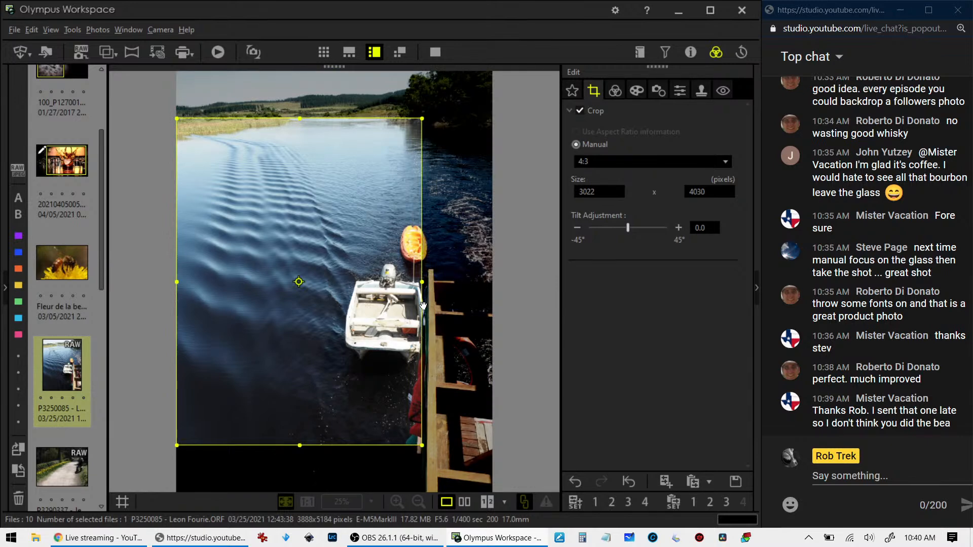
{"action": "left_click_drag", "start_coordinate": [373, 325], "coordinate": [373, 278]}
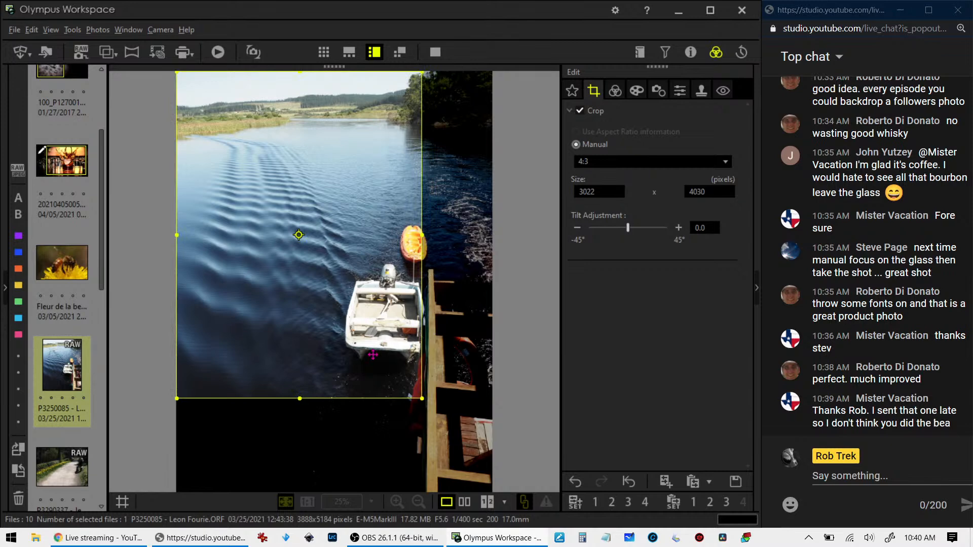
{"action": "left_click_drag", "start_coordinate": [301, 397], "coordinate": [301, 283]}
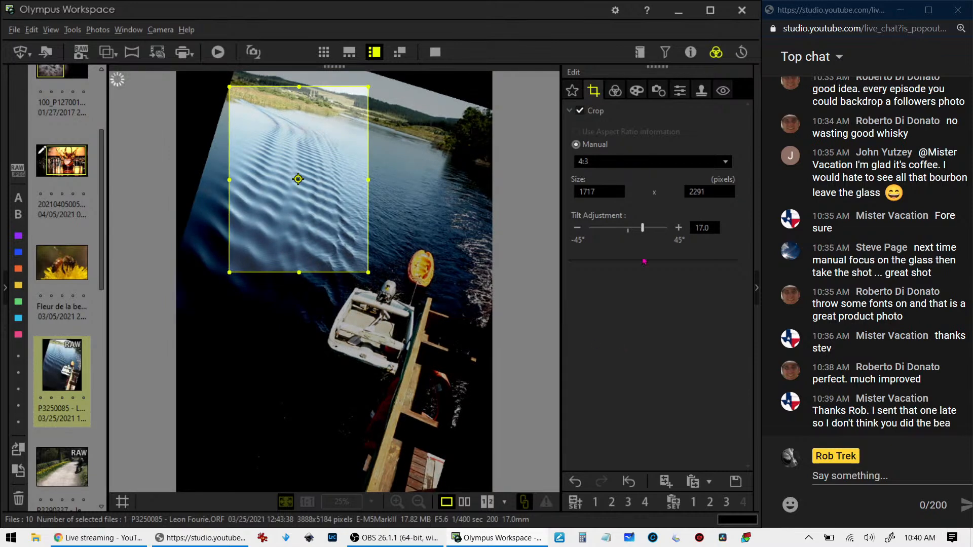
Expand the Picture Mode settings for the cropped ripples photo and apply the Pop Art art filter
{"action": "left_click", "coordinate": [616, 91]}
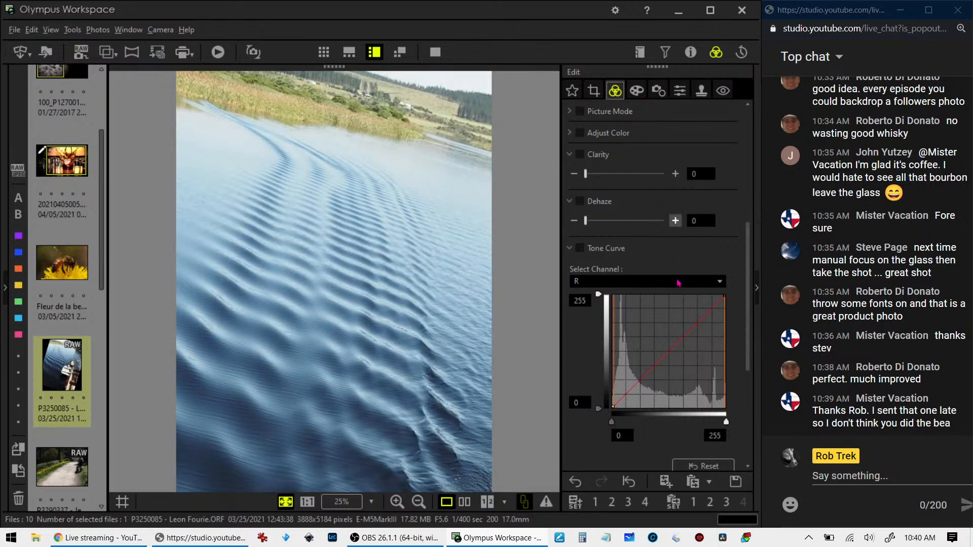
{"action": "scroll", "coordinate": [641, 204], "scroll_direction": "up", "scroll_amount": 1}
{"action": "scroll", "coordinate": [641, 204], "scroll_direction": "up", "scroll_amount": 4}
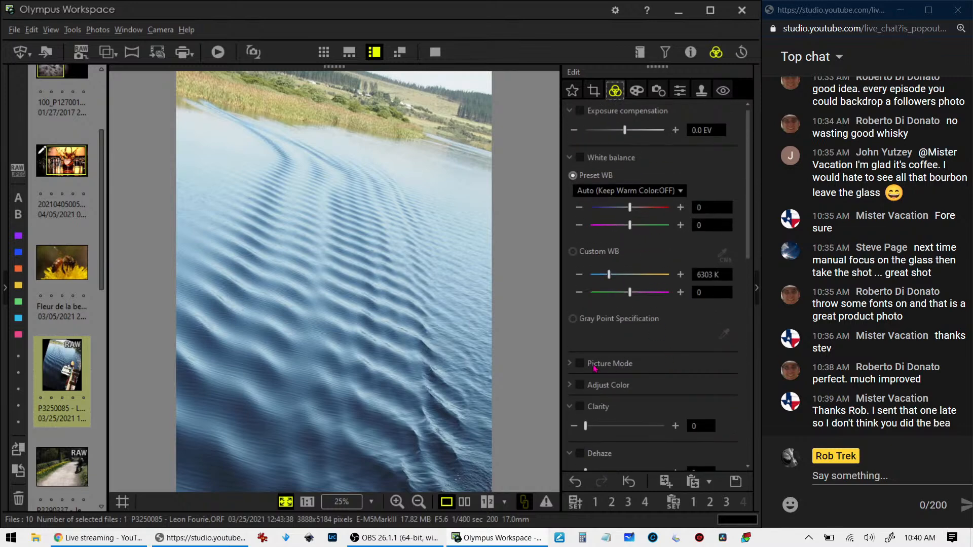
{"action": "left_click", "coordinate": [574, 366]}
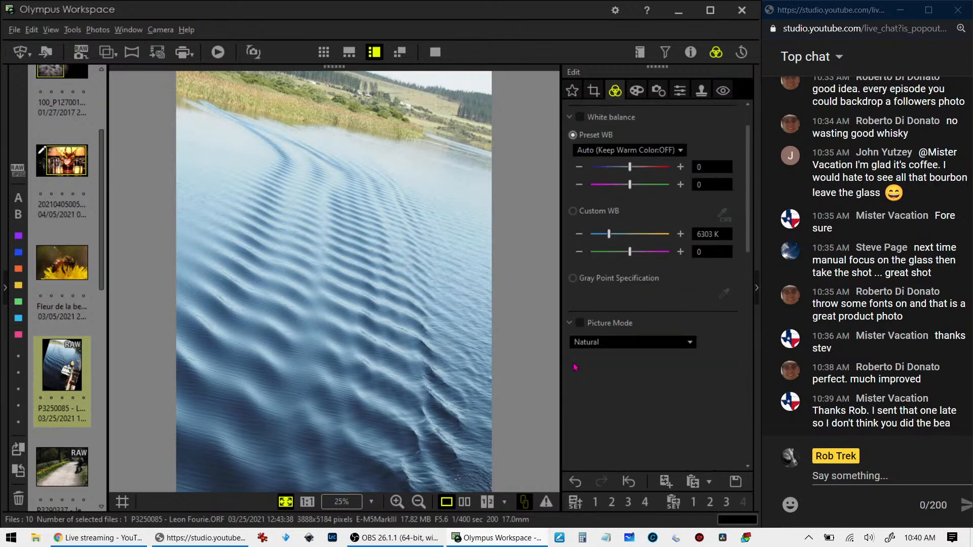
{"action": "left_click", "coordinate": [637, 90]}
{"action": "left_click", "coordinate": [639, 129]}
{"action": "left_click", "coordinate": [632, 161]}
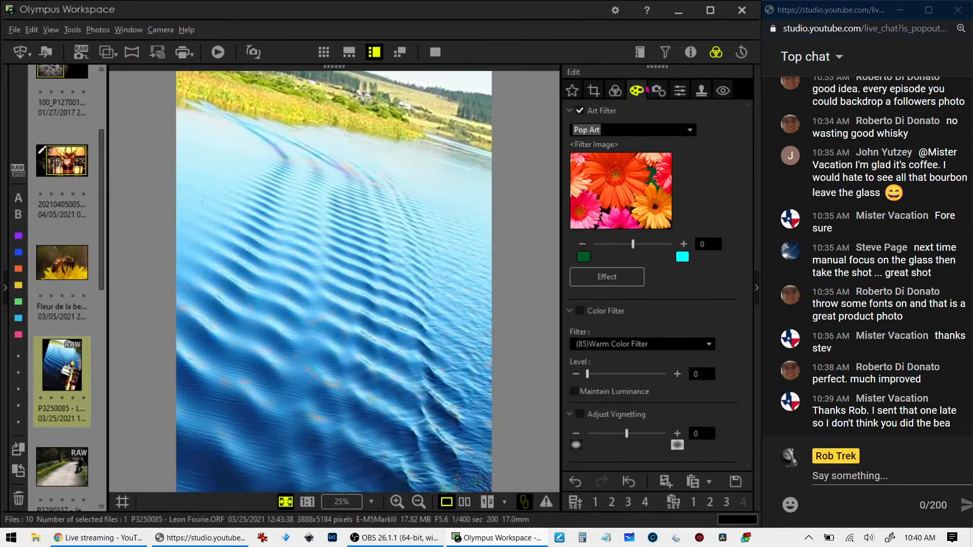
Set the Art Filter to No Filter and change the ripples photo's Picture Mode to Monotone
{"action": "left_click", "coordinate": [640, 129]}
{"action": "left_click", "coordinate": [633, 148]}
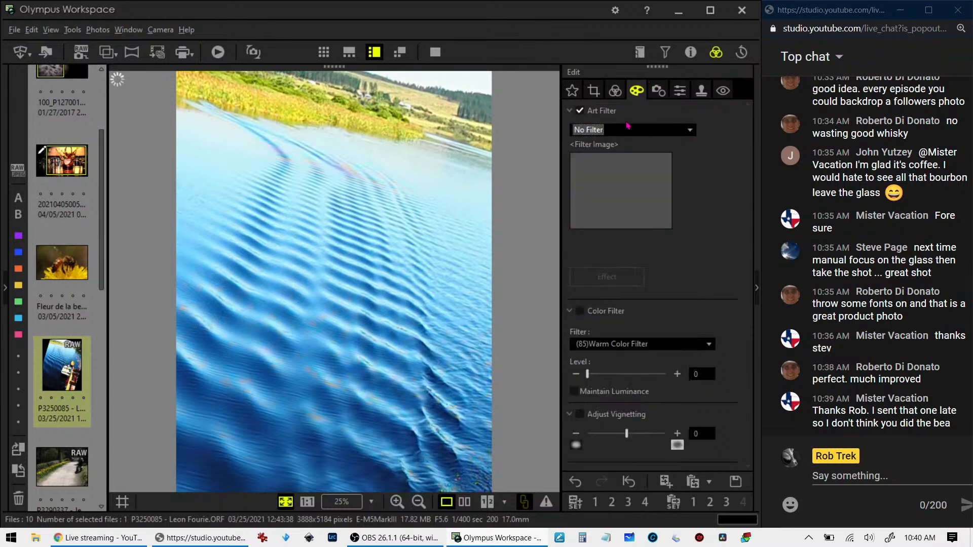
{"action": "left_click", "coordinate": [615, 91]}
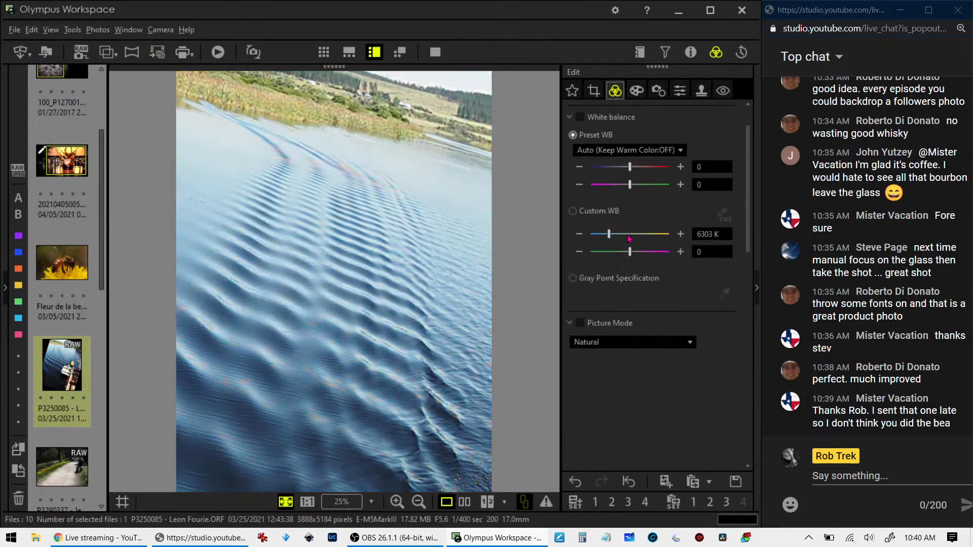
{"action": "left_click", "coordinate": [637, 344]}
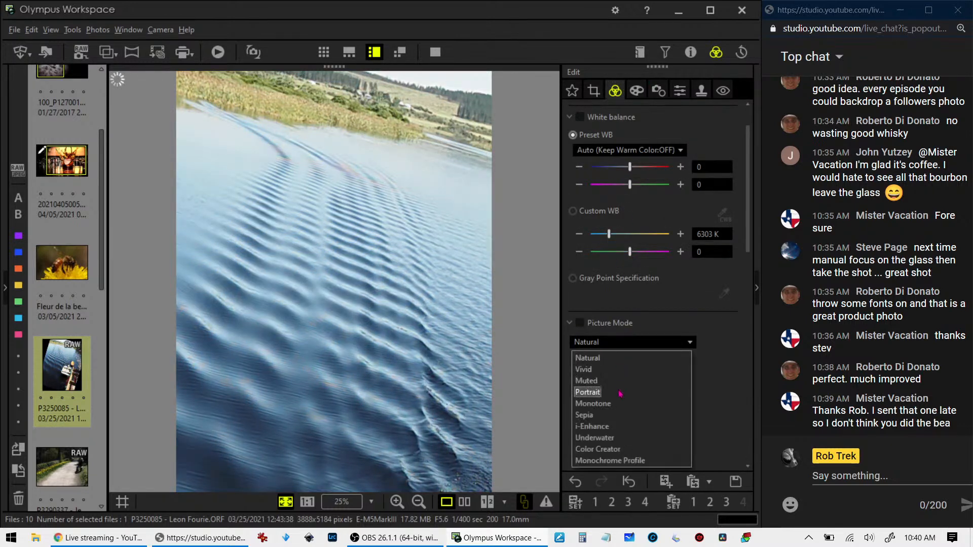
{"action": "left_click", "coordinate": [658, 405]}
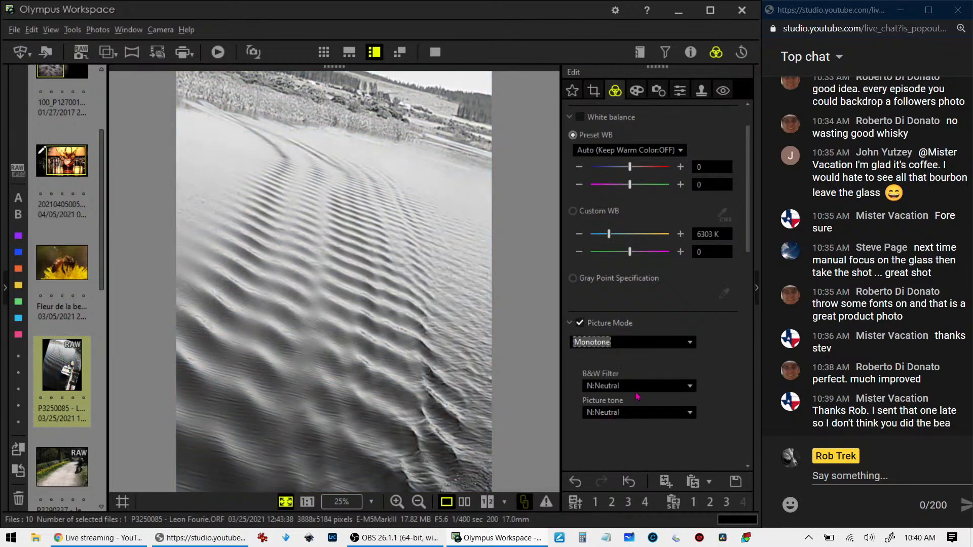
Set the monotone B&W Filter to R:Red and raise Dehaze to 47
{"action": "scroll", "coordinate": [662, 416], "scroll_direction": "down", "scroll_amount": 1}
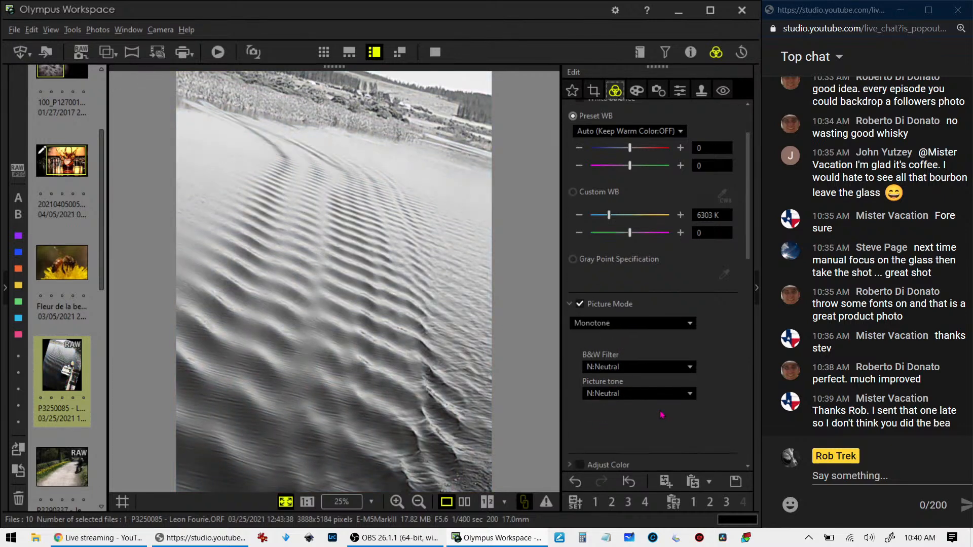
{"action": "left_click", "coordinate": [652, 373]}
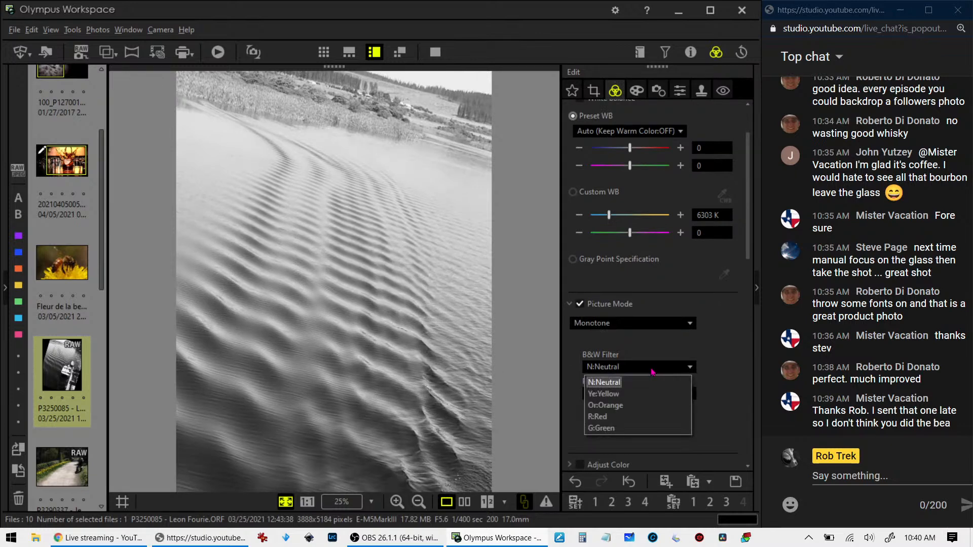
{"action": "left_click", "coordinate": [643, 415]}
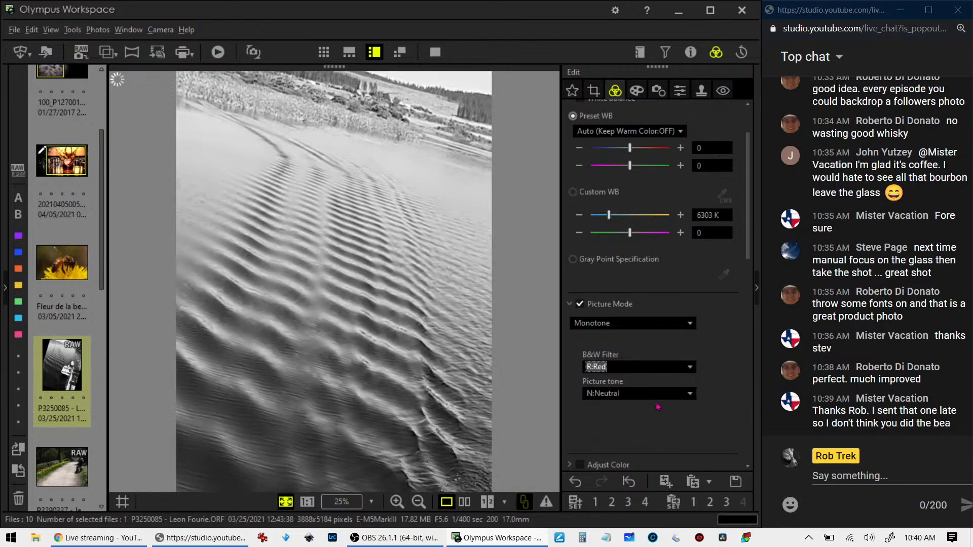
{"action": "scroll", "coordinate": [723, 376], "scroll_direction": "down", "scroll_amount": 5}
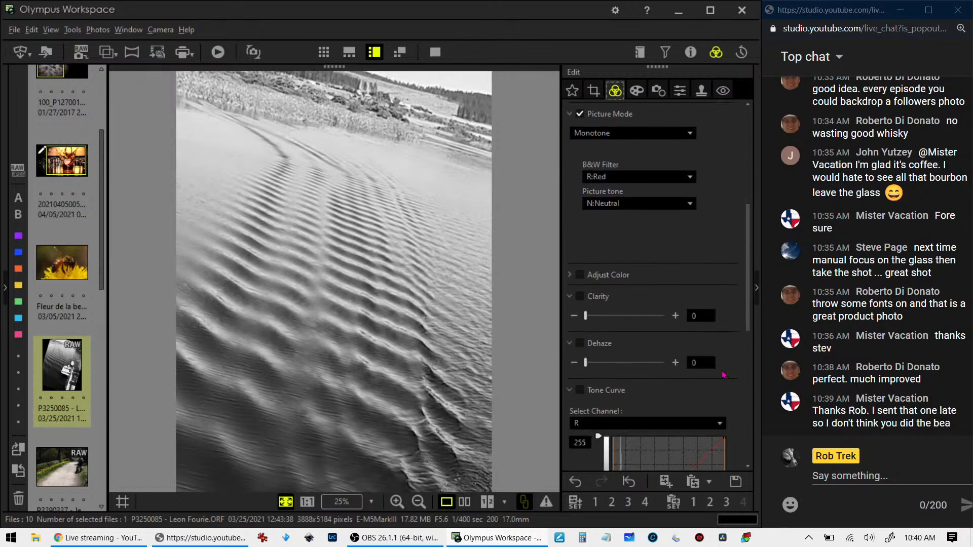
{"action": "left_click_drag", "start_coordinate": [586, 363], "coordinate": [668, 373]}
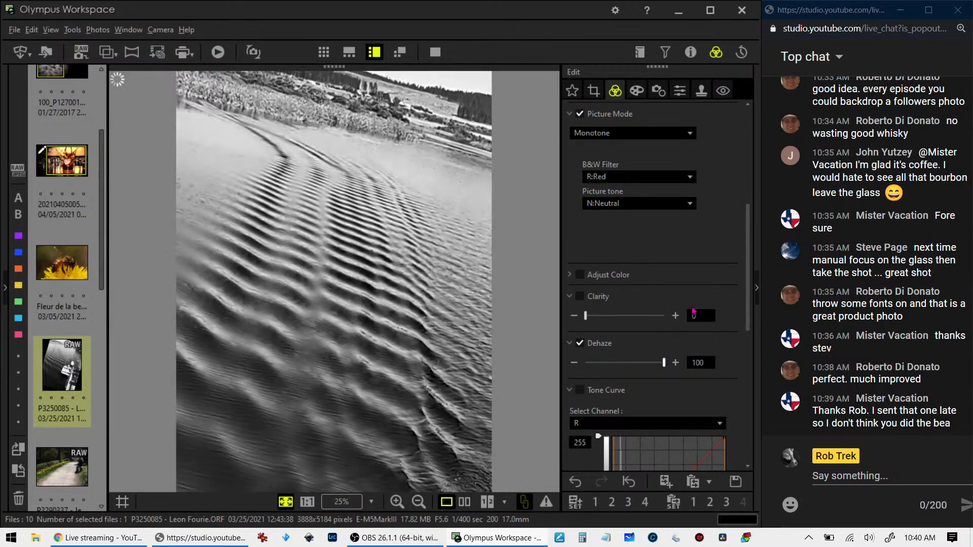
{"action": "left_click_drag", "start_coordinate": [665, 363], "coordinate": [622, 364]}
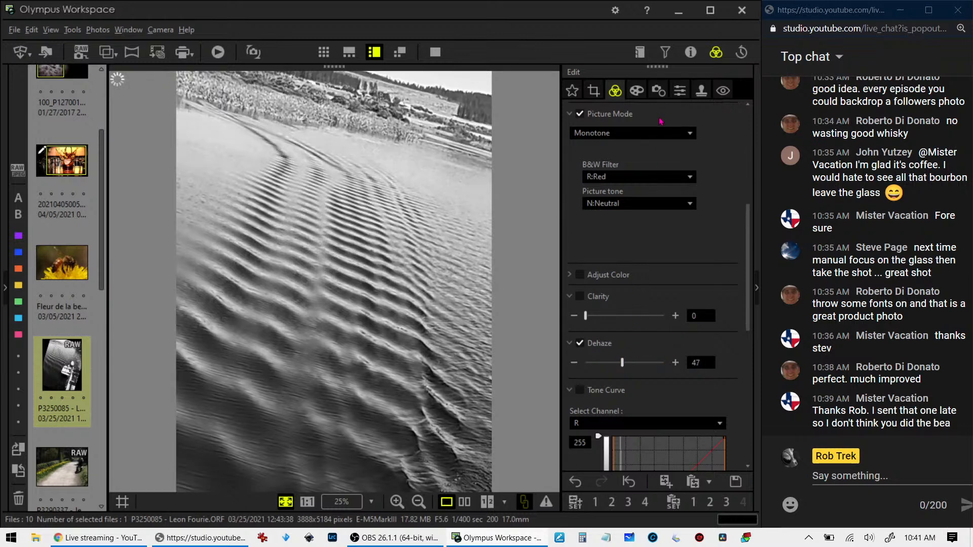
Apply the Soft Focus art filter to the black-and-white ripples photo
{"action": "left_click", "coordinate": [640, 93]}
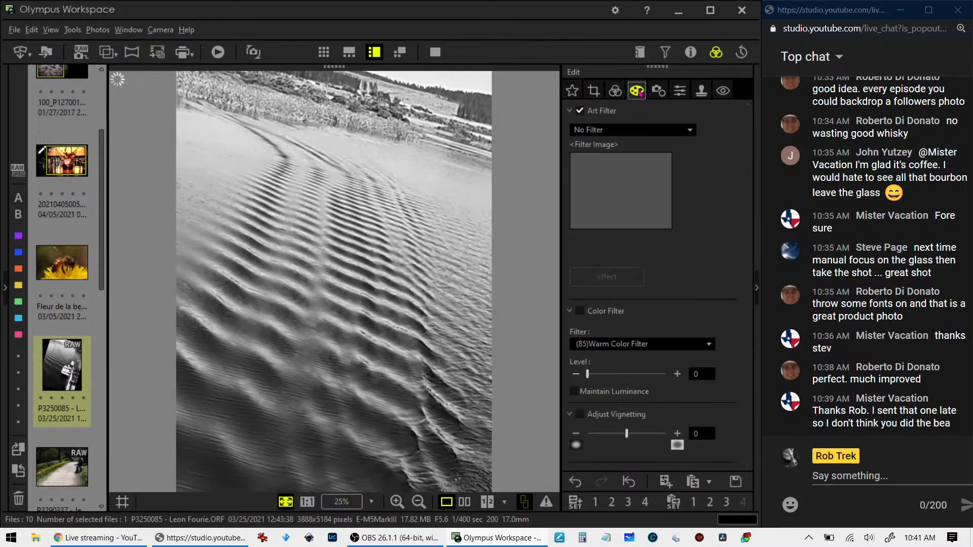
{"action": "left_click", "coordinate": [630, 130]}
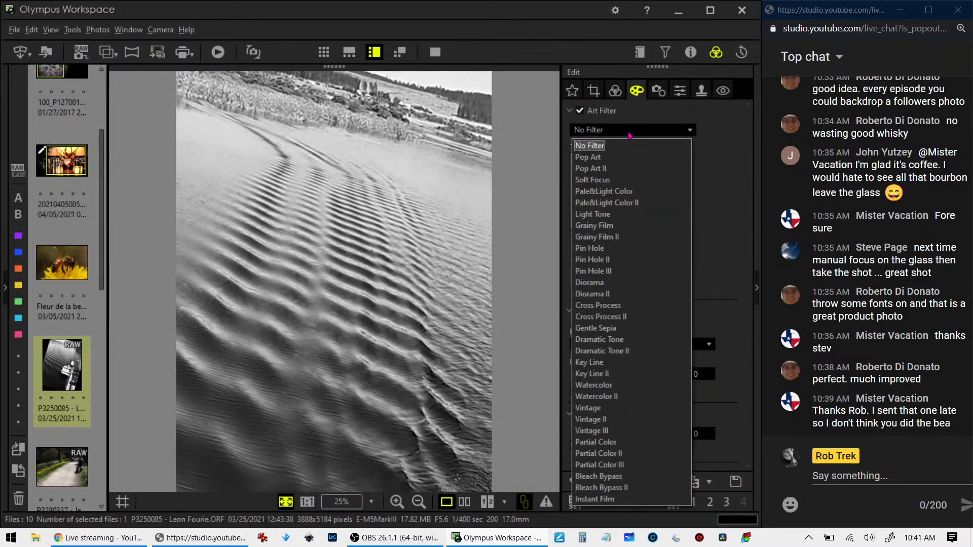
{"action": "left_click", "coordinate": [612, 186]}
Select the RGB channel of the Tone Curve and pull the curve down slightly in the shadows
{"action": "left_click", "coordinate": [615, 90]}
{"action": "scroll", "coordinate": [682, 308], "scroll_direction": "down", "scroll_amount": 1}
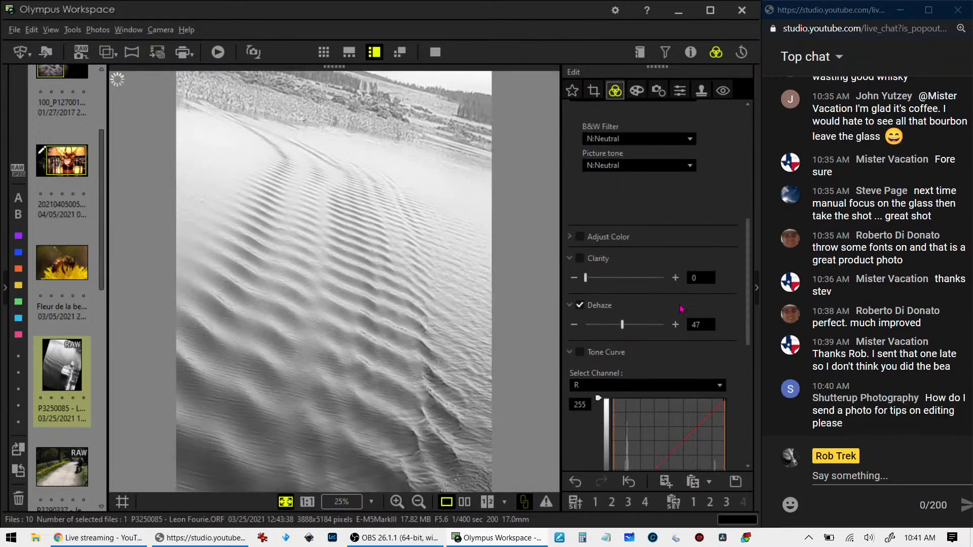
{"action": "scroll", "coordinate": [682, 308], "scroll_direction": "down", "scroll_amount": 2}
{"action": "scroll", "coordinate": [682, 308], "scroll_direction": "down", "scroll_amount": 1}
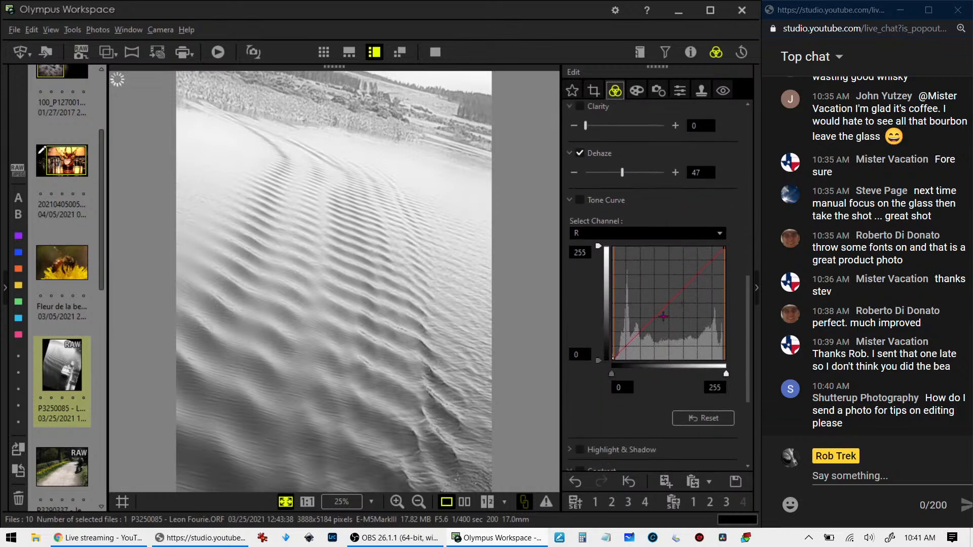
{"action": "left_click", "coordinate": [633, 236]}
{"action": "left_click", "coordinate": [628, 249]}
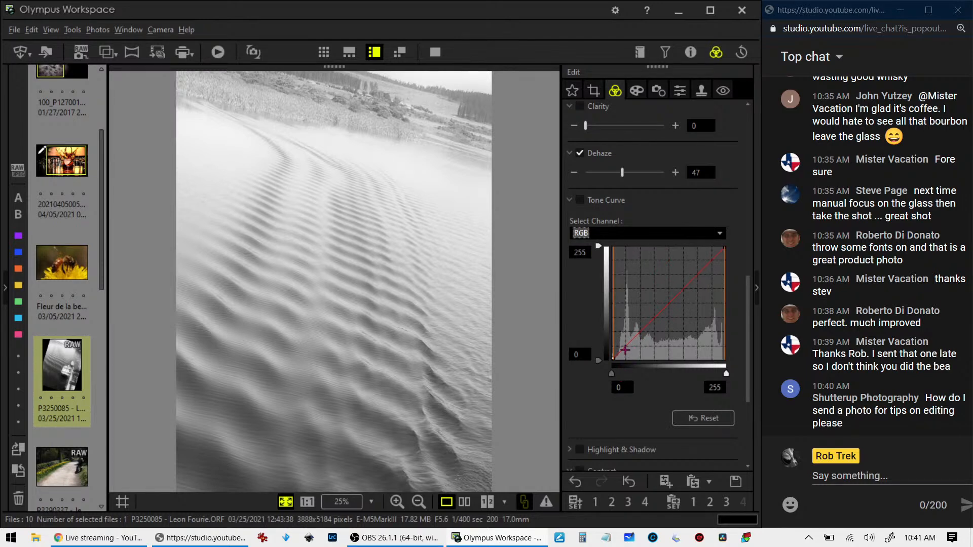
{"action": "left_click_drag", "start_coordinate": [626, 346], "coordinate": [628, 351]}
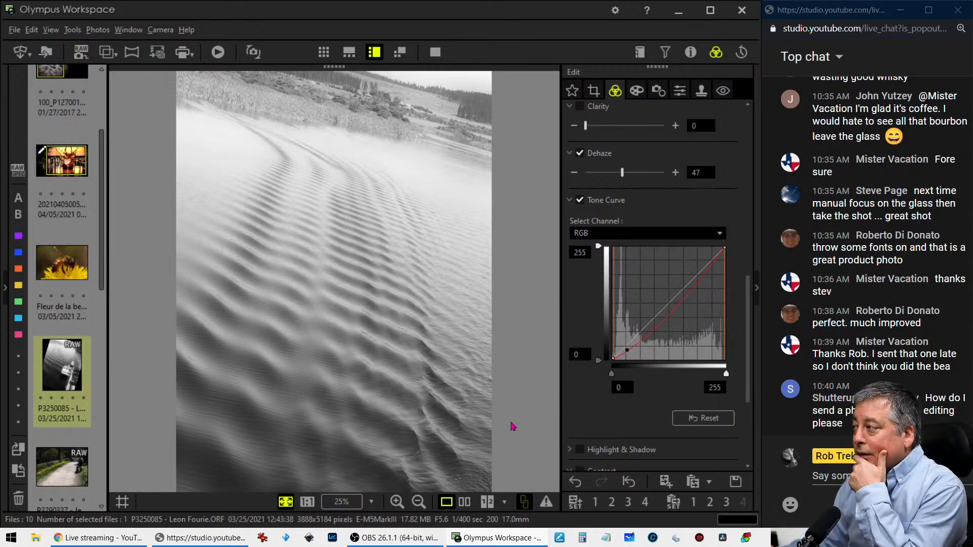
Check the ripples and far shore at full size, darken the tone curve's midtones and highlights, and set Dehaze to 100
{"action": "left_click", "coordinate": [282, 211]}
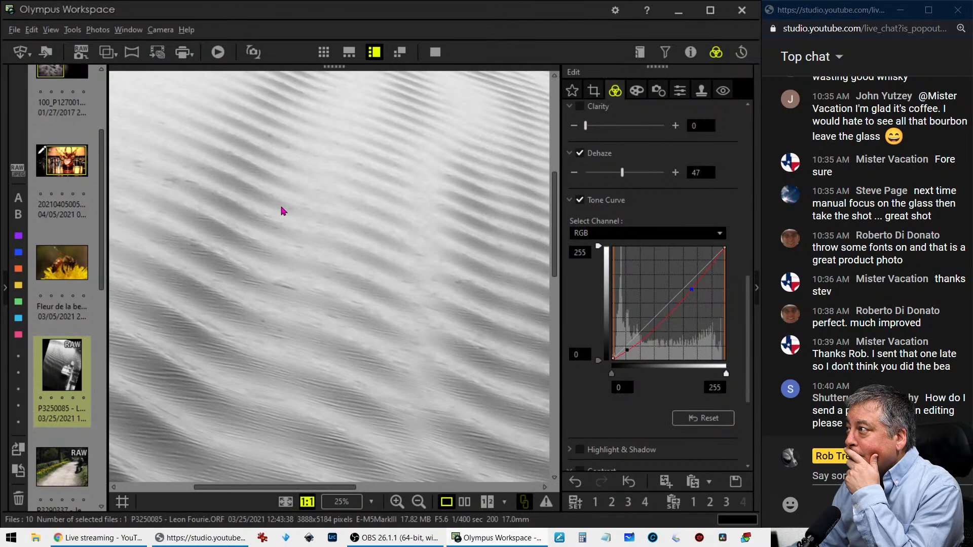
{"action": "left_click_drag", "start_coordinate": [282, 210], "coordinate": [286, 405]}
{"action": "left_click_drag", "start_coordinate": [354, 158], "coordinate": [365, 318]}
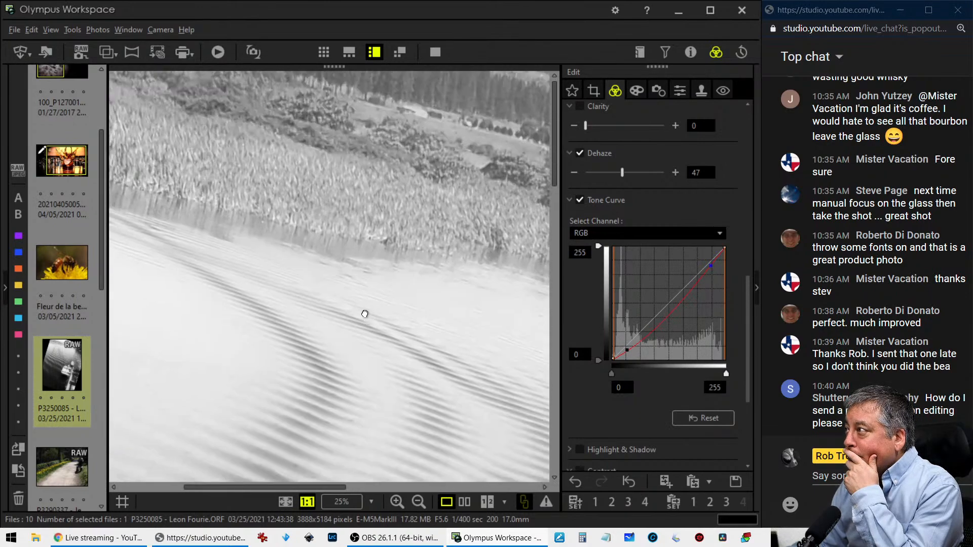
{"action": "left_click", "coordinate": [369, 317]}
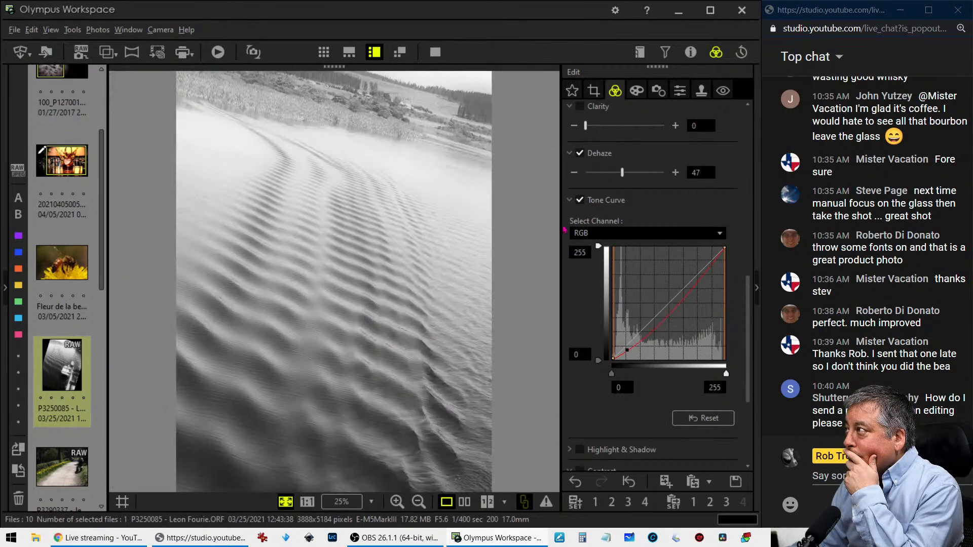
{"action": "left_click_drag", "start_coordinate": [627, 350], "coordinate": [681, 311]}
{"action": "left_click_drag", "start_coordinate": [622, 173], "coordinate": [585, 174]}
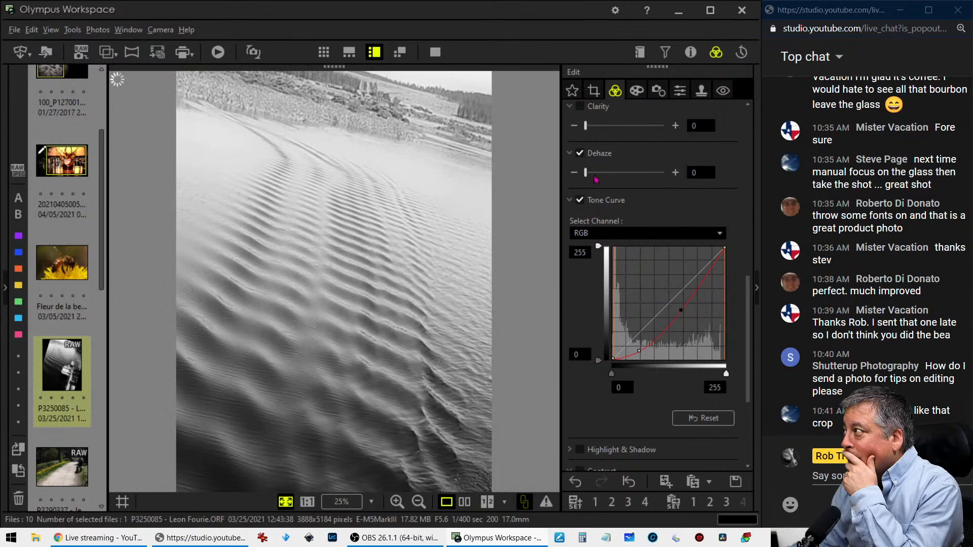
{"action": "left_click_drag", "start_coordinate": [588, 173], "coordinate": [673, 181]}
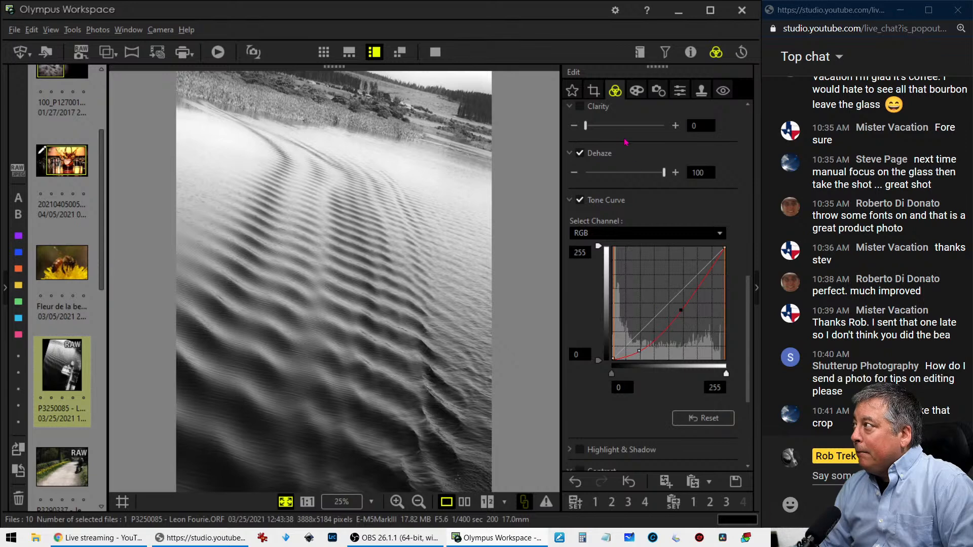
Tighten the 4:3 portrait crop around the water ripples, leaving out the far shore, at 1504 x 2005 pixels
{"action": "left_click", "coordinate": [595, 91]}
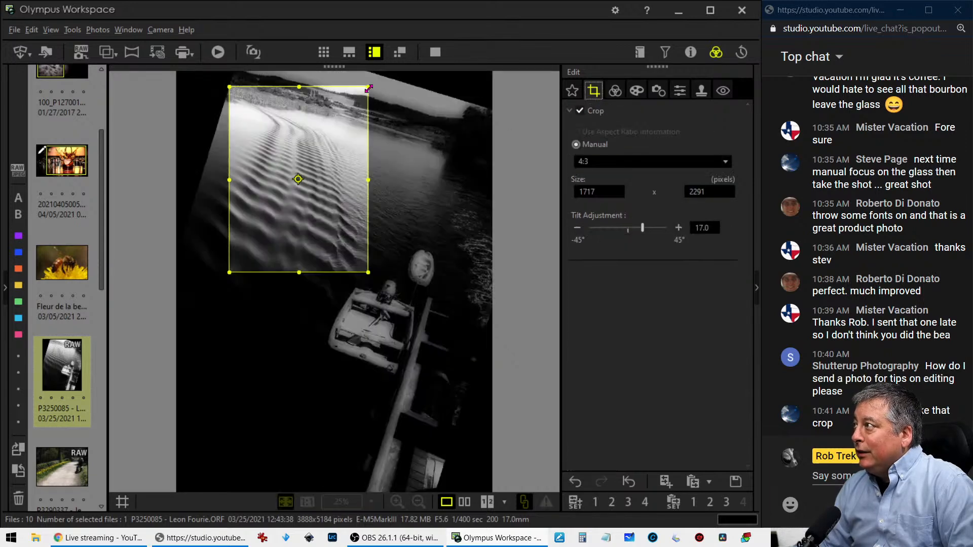
{"action": "left_click_drag", "start_coordinate": [367, 87], "coordinate": [323, 128]}
{"action": "left_click", "coordinate": [325, 201]}
{"action": "left_click_drag", "start_coordinate": [326, 201], "coordinate": [303, 179]}
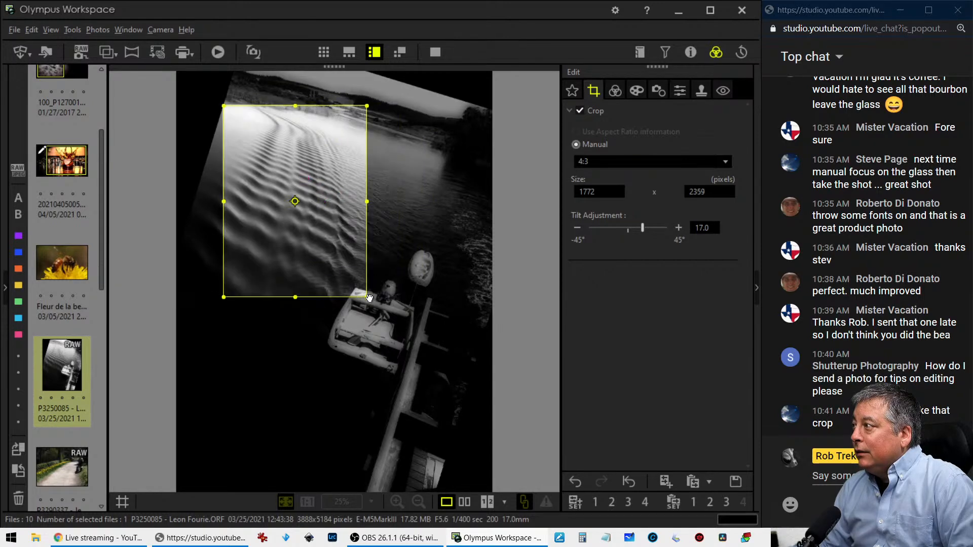
{"action": "left_click_drag", "start_coordinate": [367, 297], "coordinate": [355, 280]}
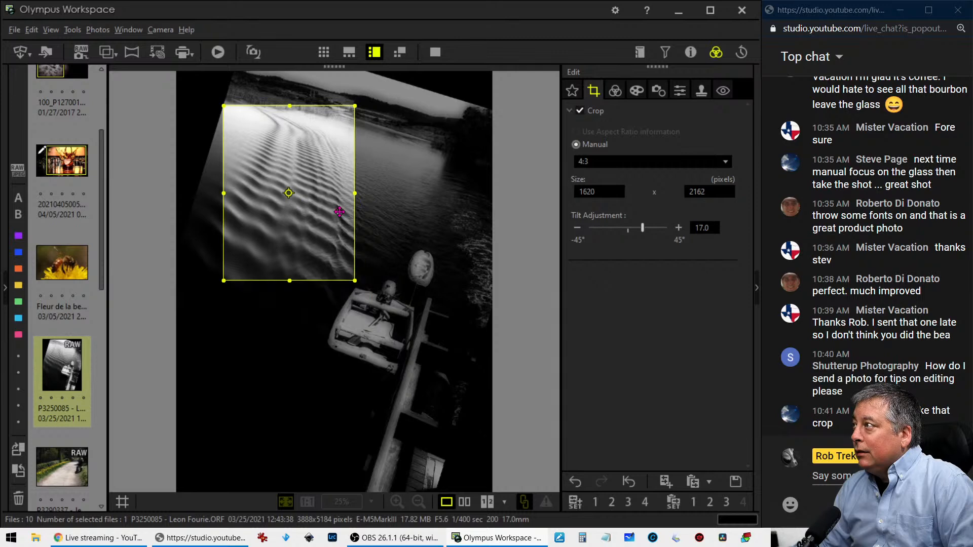
{"action": "left_click_drag", "start_coordinate": [352, 107], "coordinate": [349, 115]}
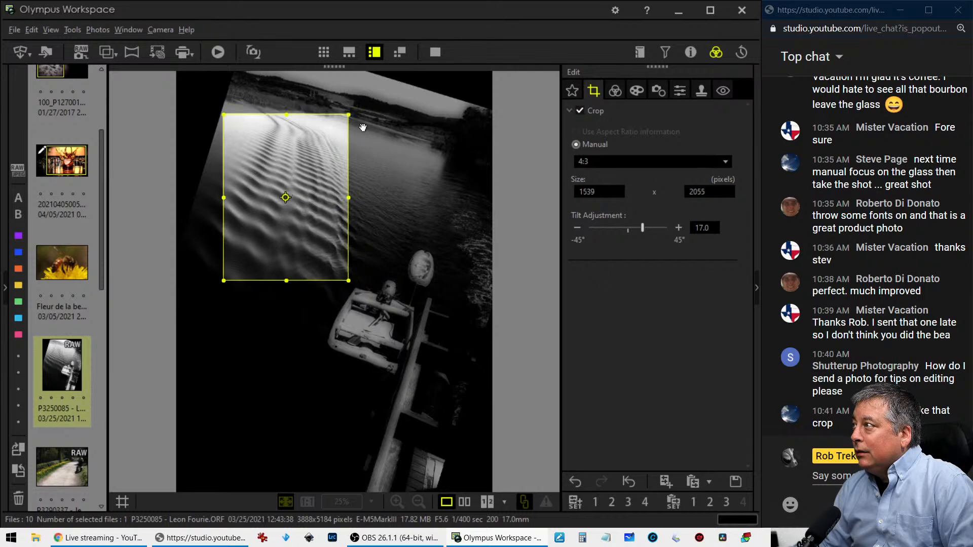
{"action": "left_click", "coordinate": [611, 91]}
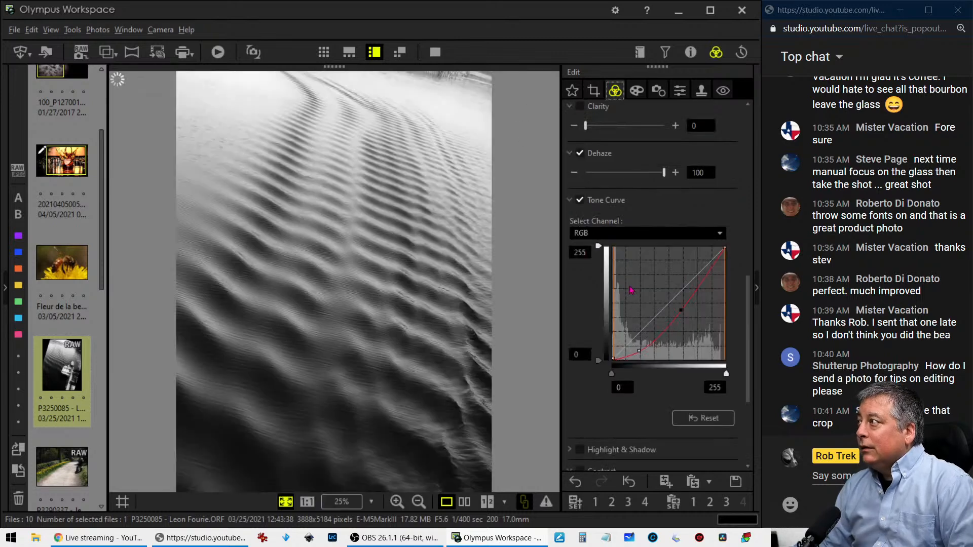
{"action": "left_click", "coordinate": [594, 90]}
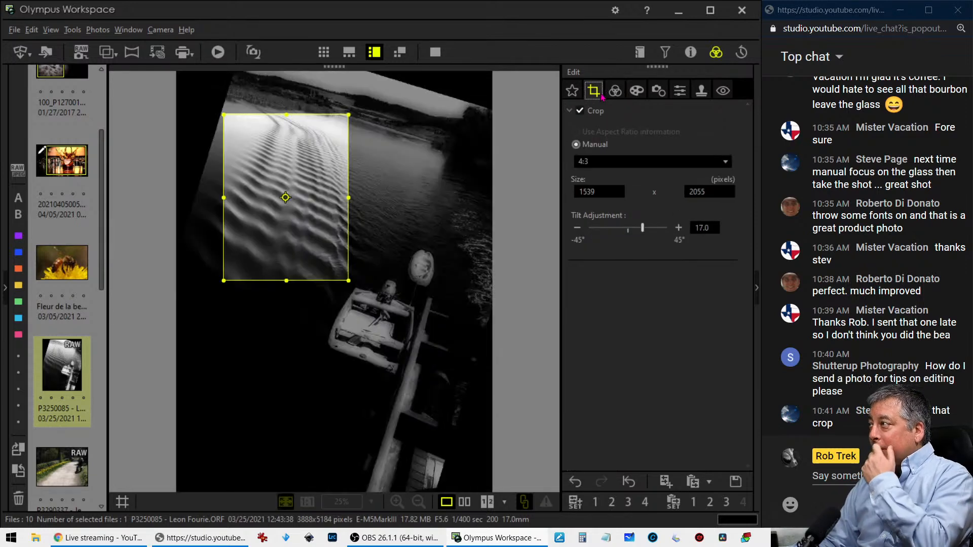
{"action": "left_click_drag", "start_coordinate": [349, 115], "coordinate": [332, 126]}
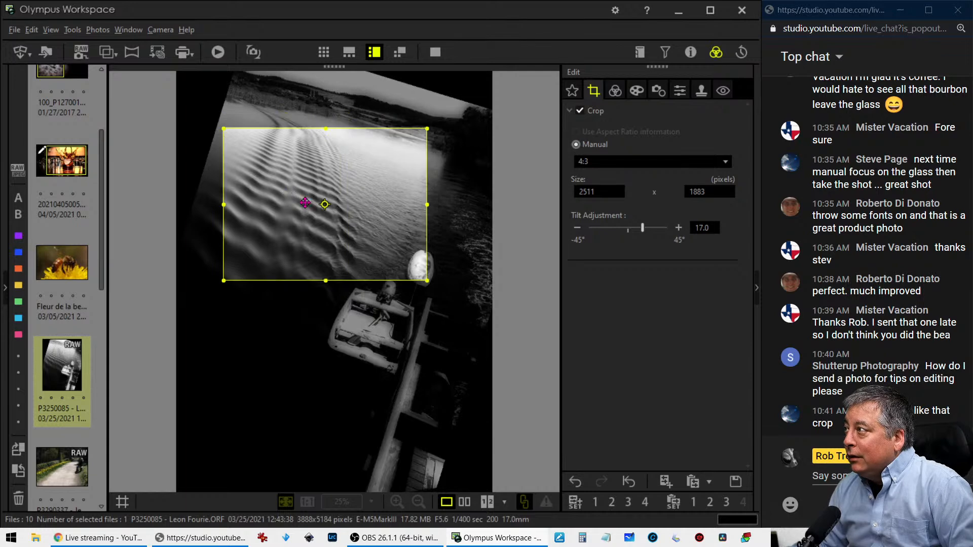
{"action": "left_click", "coordinate": [325, 203]}
{"action": "left_click_drag", "start_coordinate": [401, 103], "coordinate": [335, 147]}
{"action": "left_click_drag", "start_coordinate": [323, 203], "coordinate": [293, 171]}
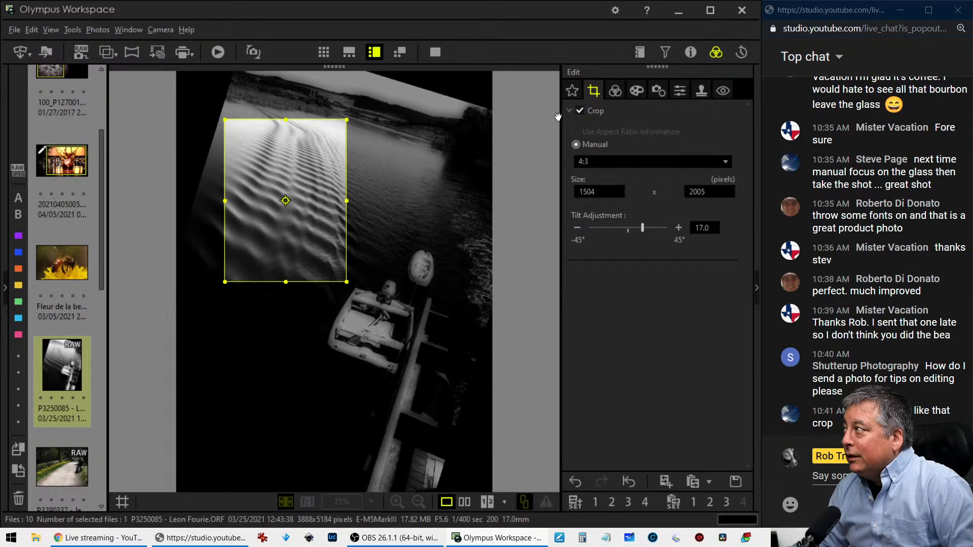
Lower the shadow point of the RGB tone curve slightly and set the vignetting to -4
{"action": "left_click", "coordinate": [620, 92]}
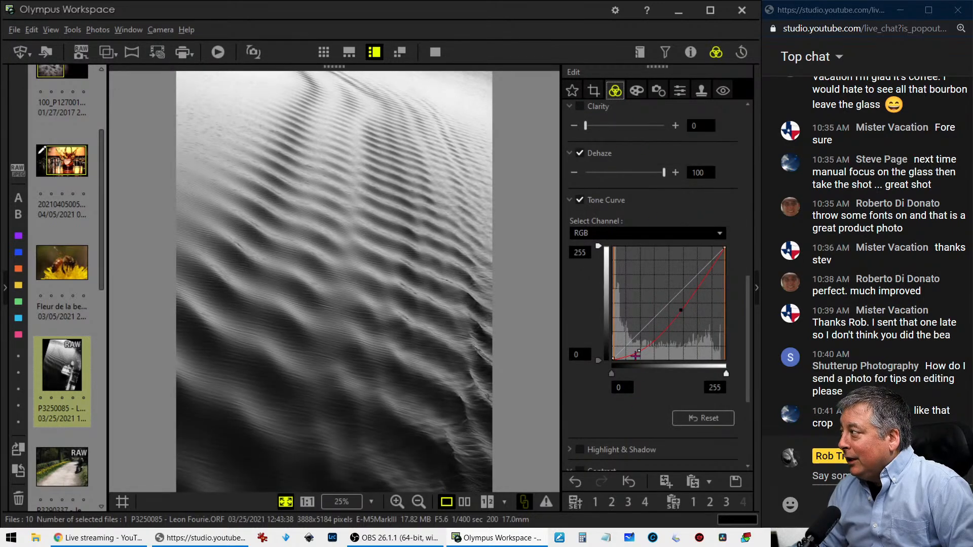
{"action": "left_click_drag", "start_coordinate": [636, 353], "coordinate": [639, 354]}
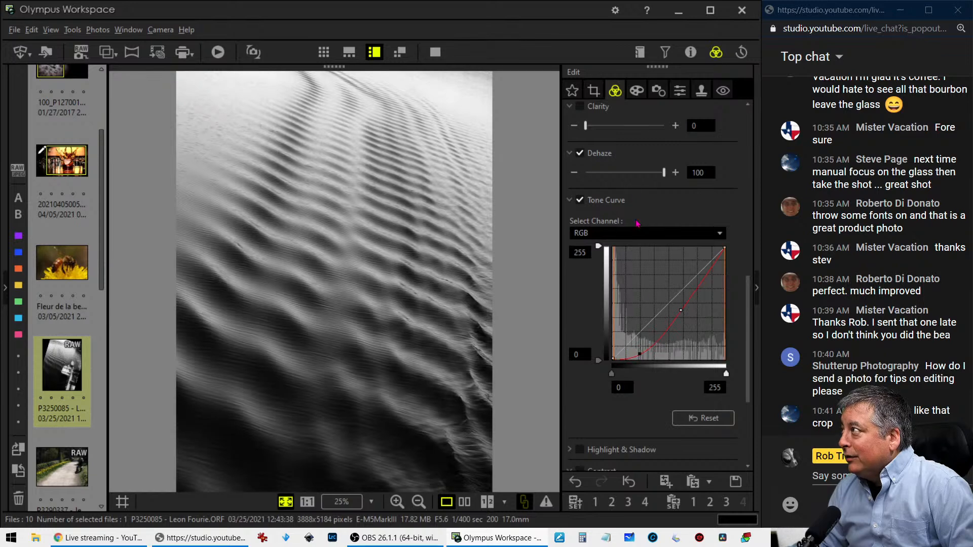
{"action": "left_click", "coordinate": [637, 90]}
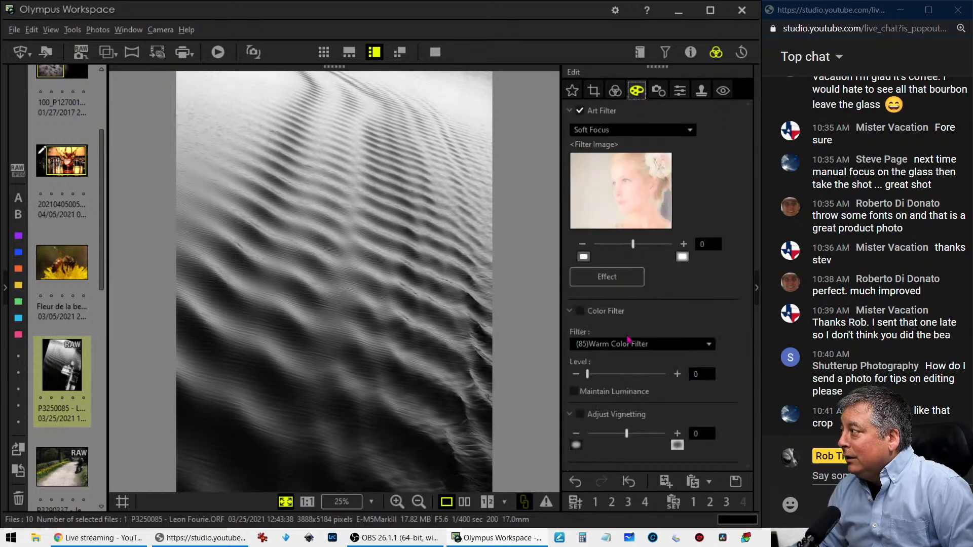
{"action": "left_click_drag", "start_coordinate": [627, 434], "coordinate": [623, 439]}
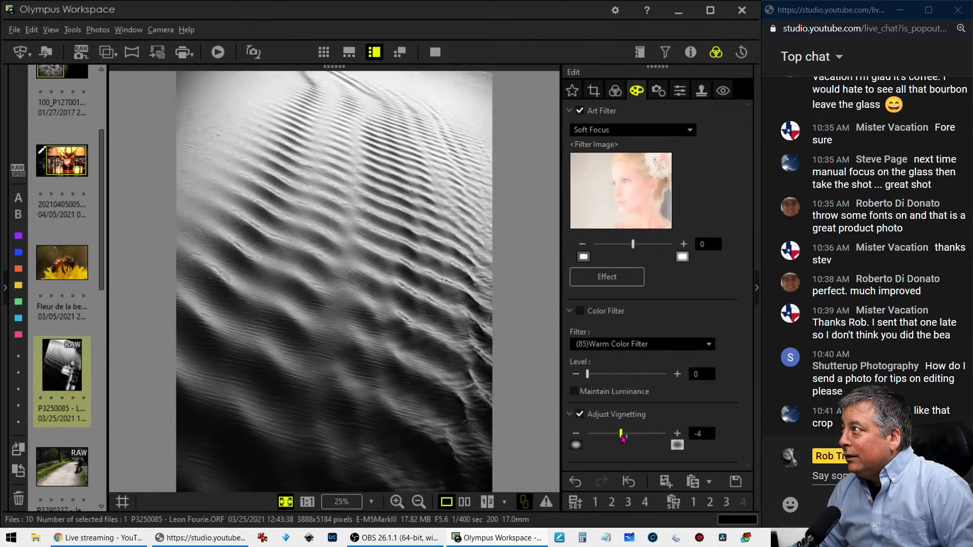
Turn the Noise Filter off for the water ripples photo
{"action": "left_click", "coordinate": [614, 90]}
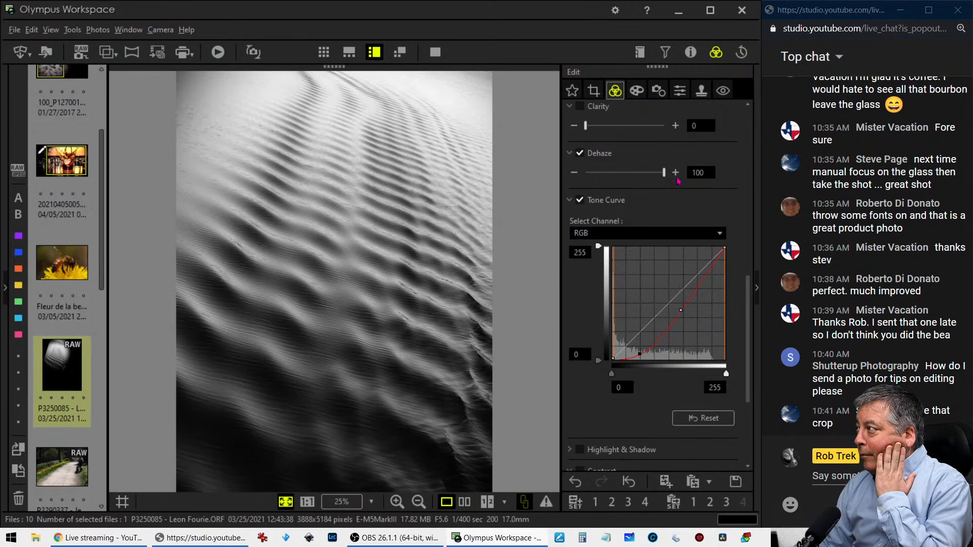
{"action": "left_click", "coordinate": [678, 91]}
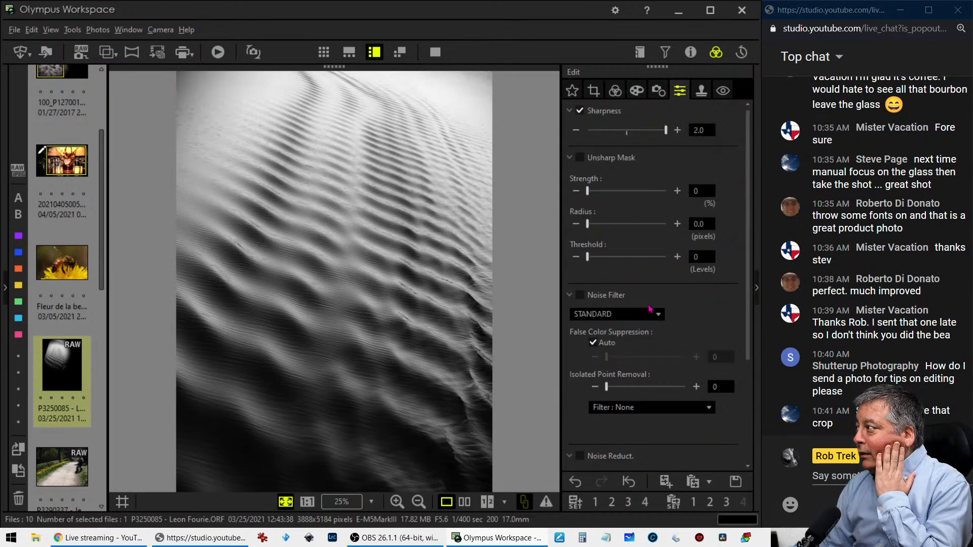
{"action": "left_click", "coordinate": [651, 314]}
{"action": "left_click", "coordinate": [640, 330]}
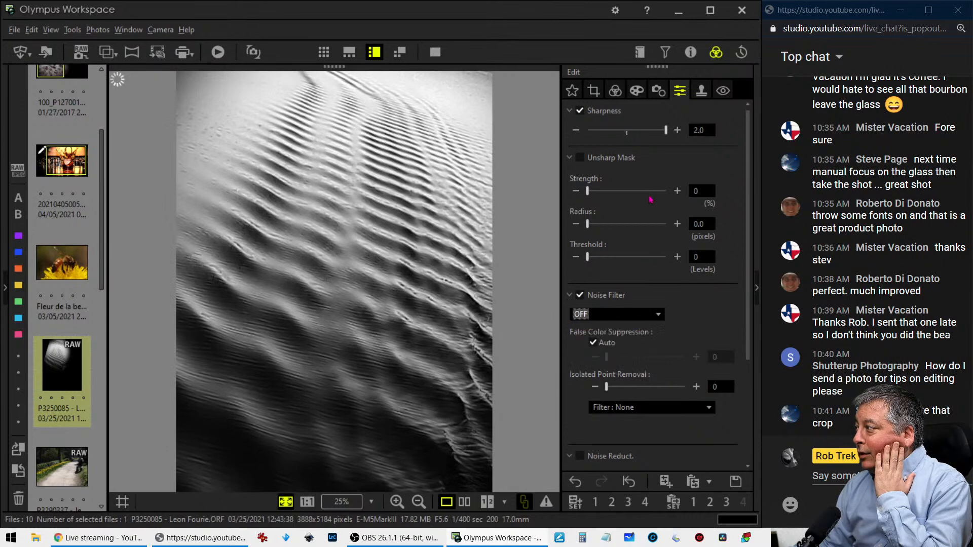
Set the RGB tone curve's black input level to 42 and lift its shadow point slightly to recover dark detail
{"action": "left_click", "coordinate": [617, 94]}
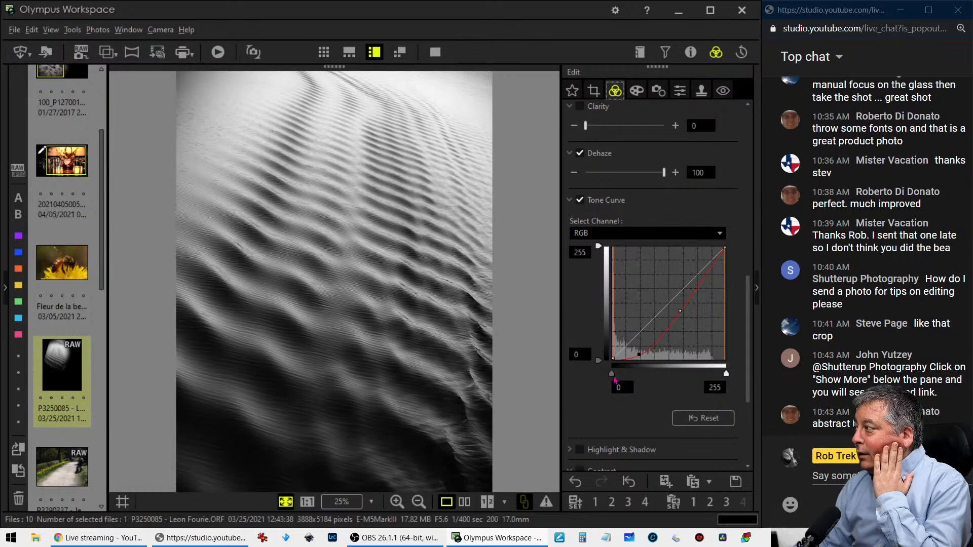
{"action": "left_click_drag", "start_coordinate": [613, 376], "coordinate": [633, 376]}
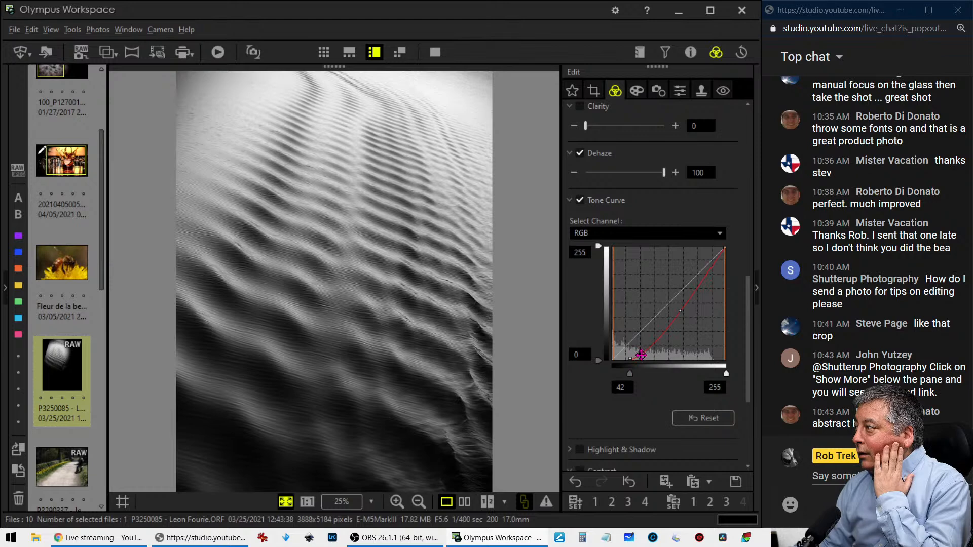
{"action": "left_click_drag", "start_coordinate": [641, 355], "coordinate": [650, 349]}
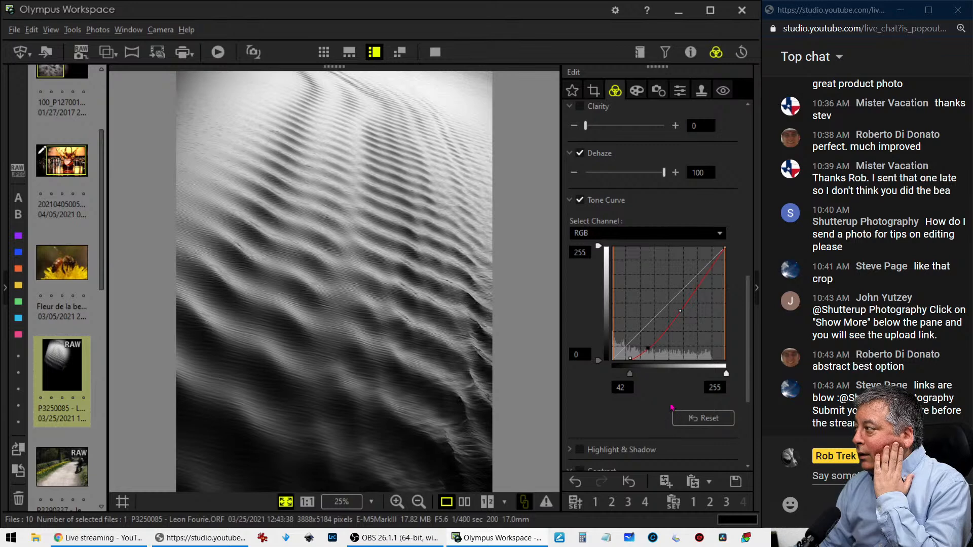
{"action": "left_click_drag", "start_coordinate": [648, 349], "coordinate": [652, 347]}
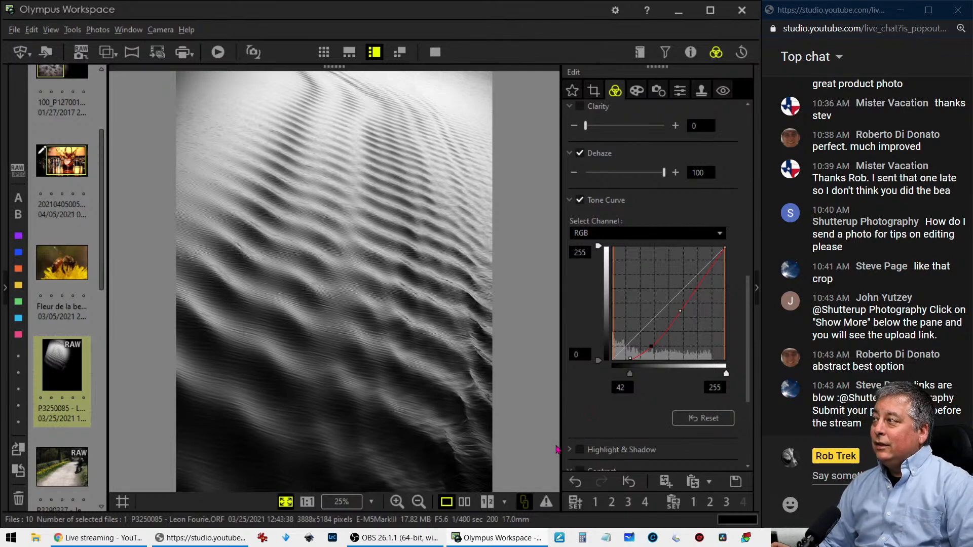
Compare the original boat photo side by side with the black-and-white edit in full screen, and return to the single view
{"action": "left_click", "coordinate": [465, 502]}
{"action": "left_click", "coordinate": [435, 51]}
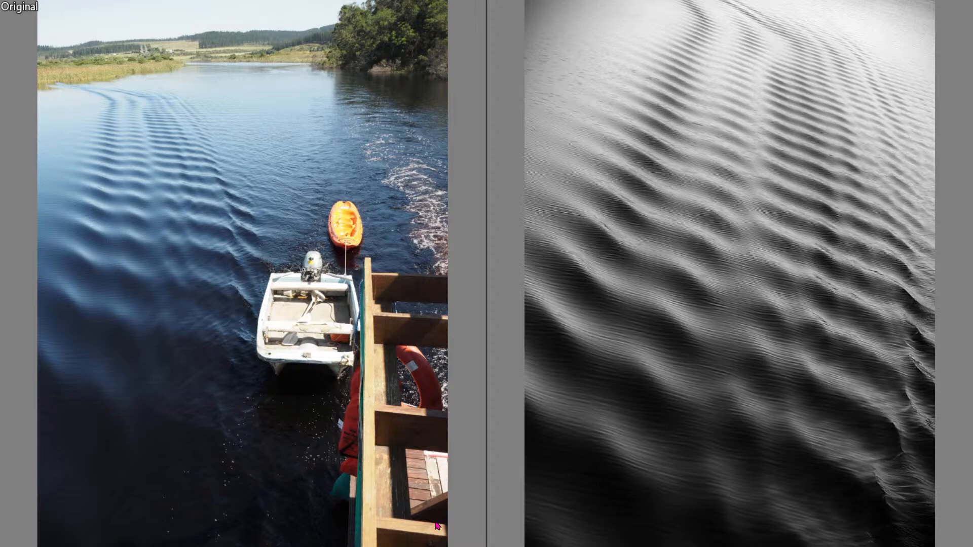
{"action": "key", "text": "Escape"}
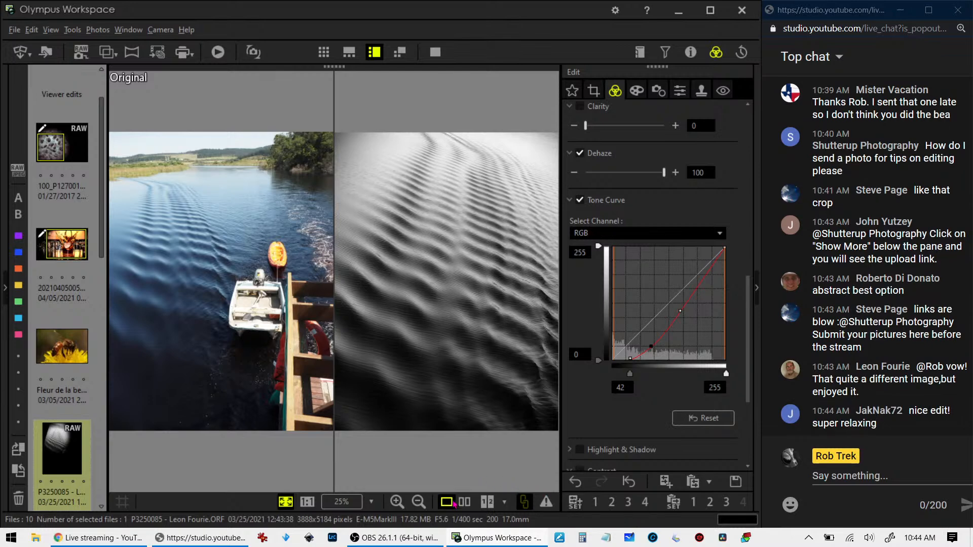
{"action": "left_click", "coordinate": [449, 502]}
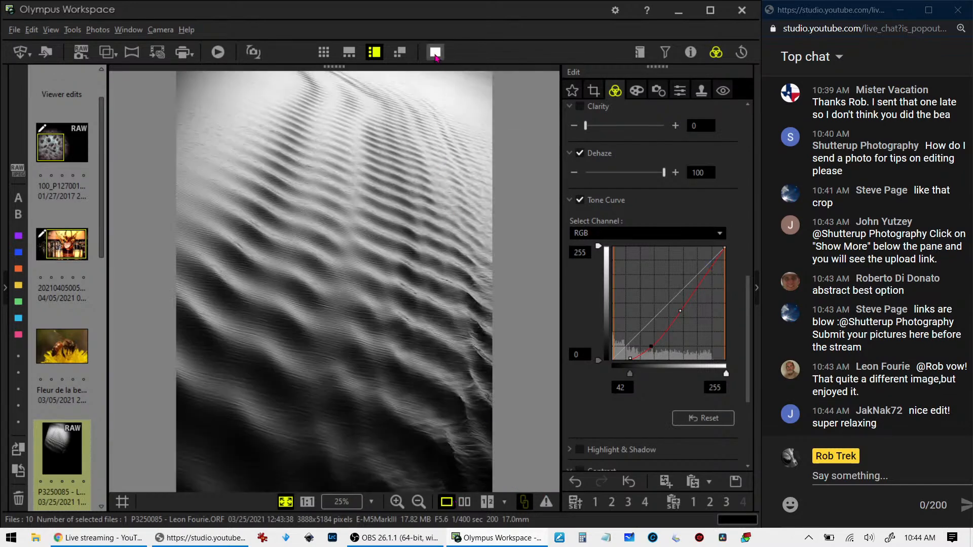
Try the White Edge Effect for the Soft Focus art filter on the ripples photo
{"action": "left_click", "coordinate": [636, 90]}
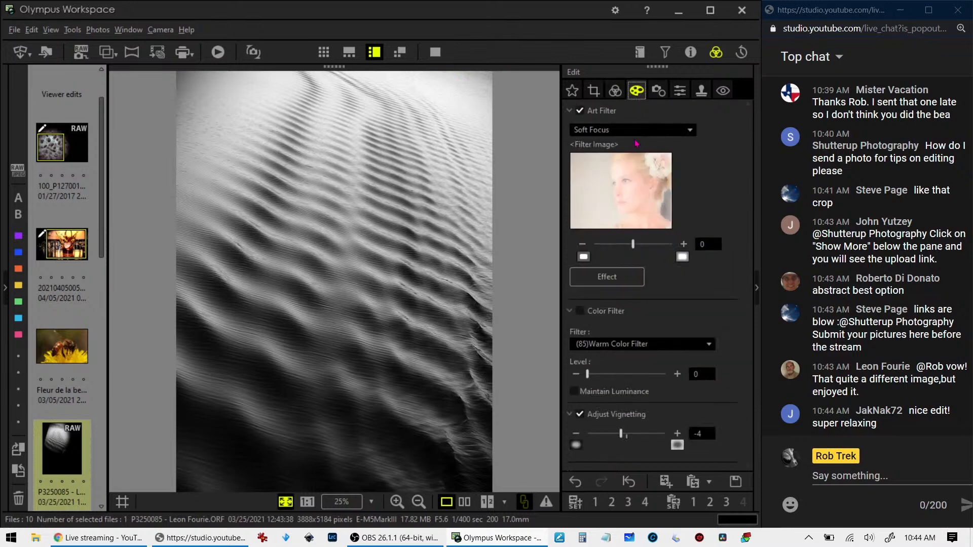
{"action": "left_click", "coordinate": [607, 277]}
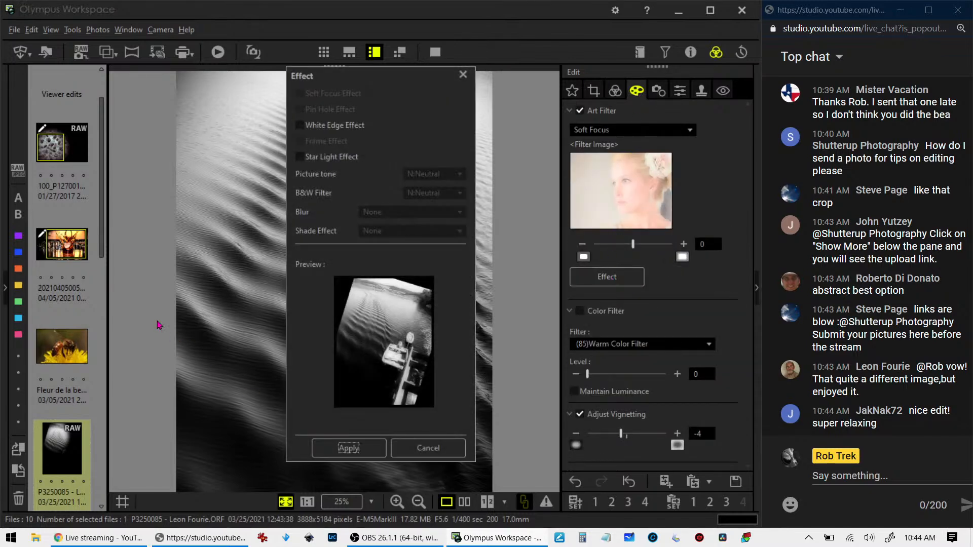
{"action": "left_click", "coordinate": [299, 126]}
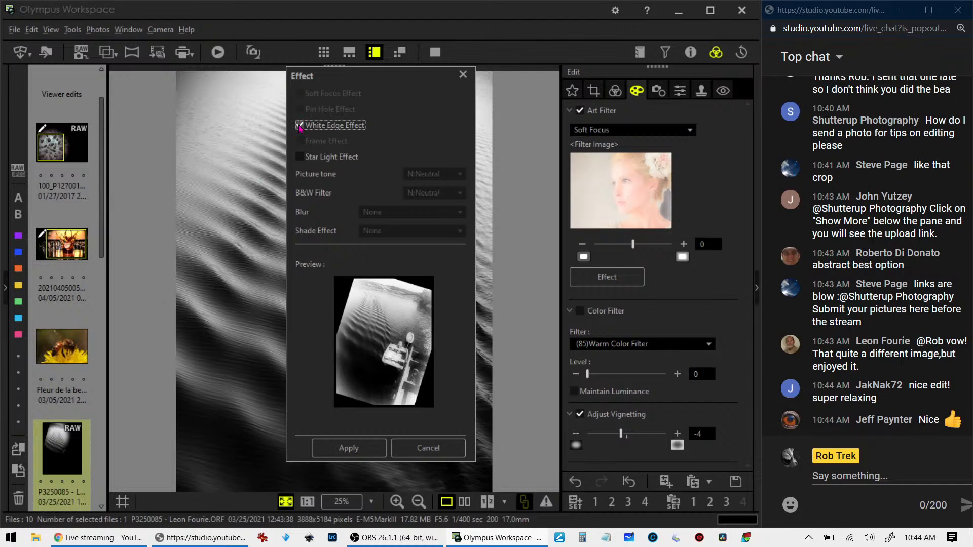
{"action": "left_click", "coordinate": [300, 126]}
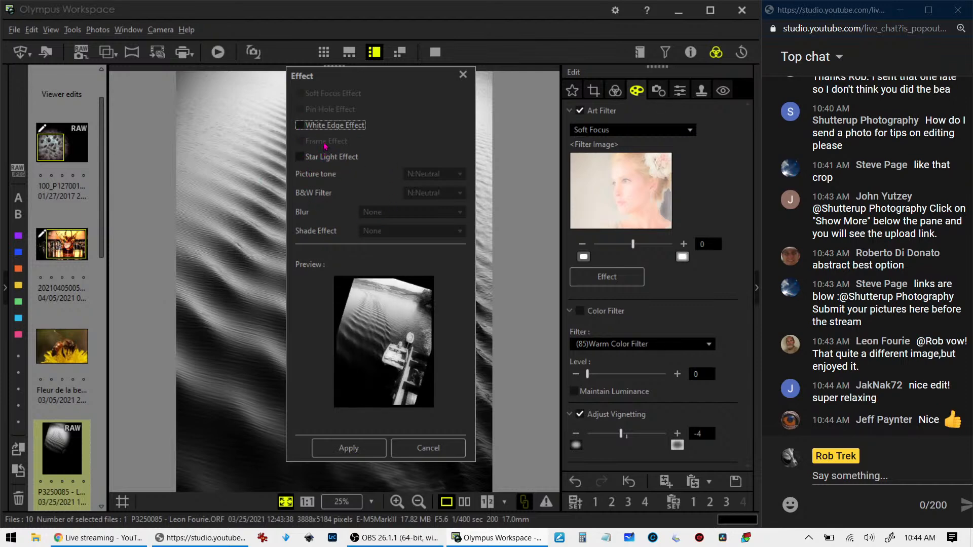
{"action": "left_click", "coordinate": [429, 448]}
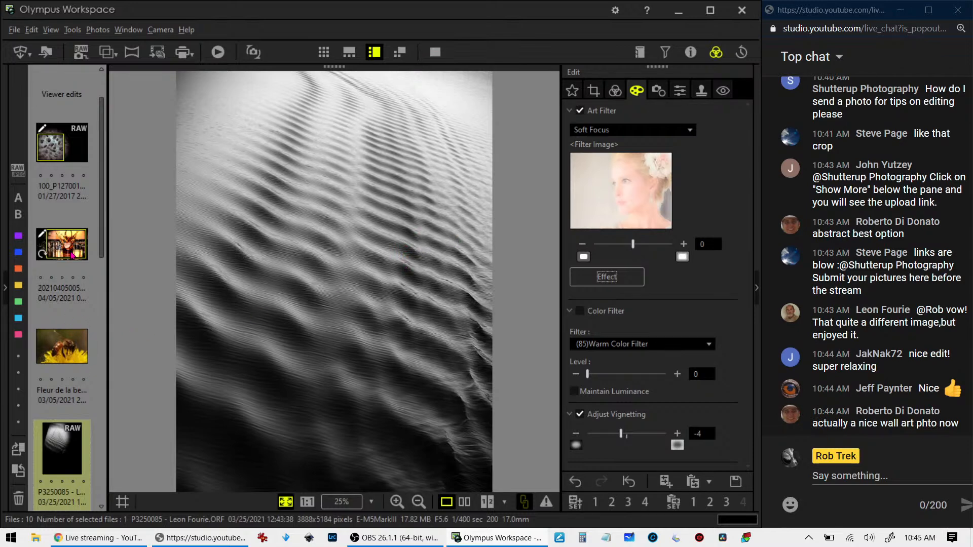
Switch to the photo of the bee on the yellow flower and check its camera and exposure properties
{"action": "left_click", "coordinate": [61, 345]}
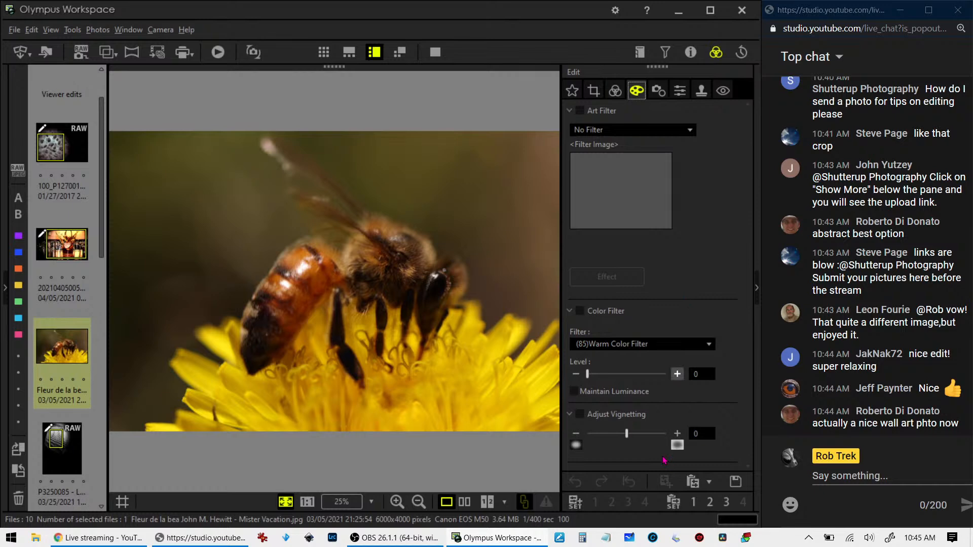
{"action": "left_click", "coordinate": [690, 52]}
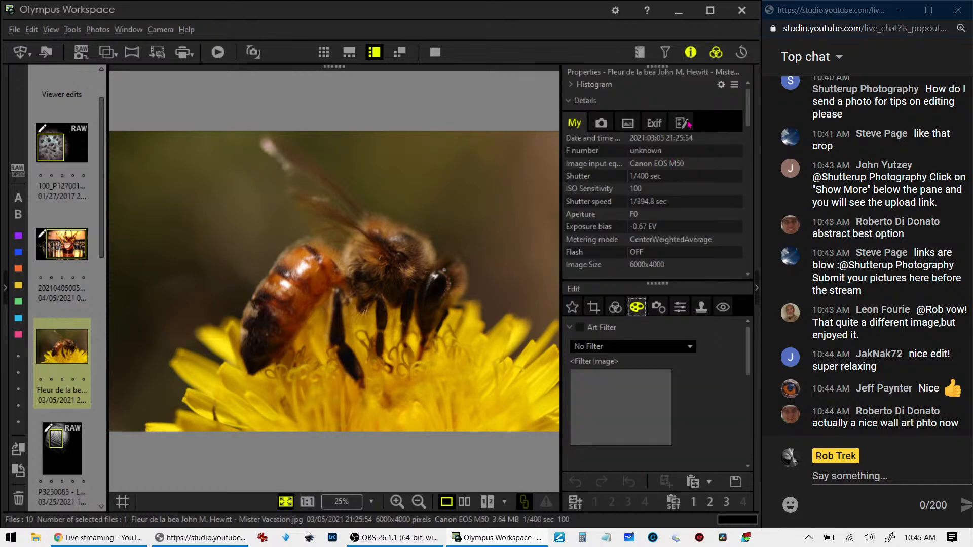
{"action": "left_click", "coordinate": [696, 58]}
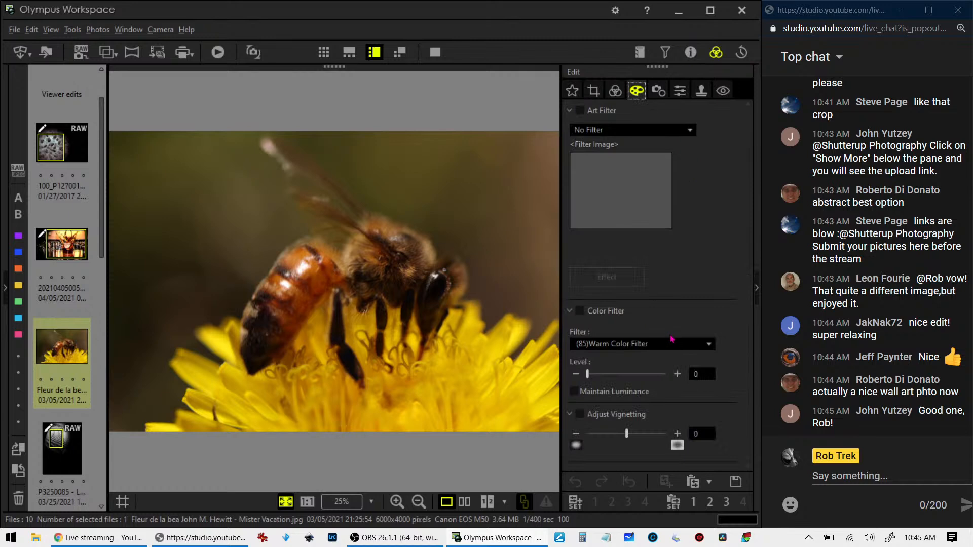
Enable manual Gradation for the bee photo and set it to 55
{"action": "left_click", "coordinate": [615, 90]}
{"action": "scroll", "coordinate": [627, 404], "scroll_direction": "down", "scroll_amount": 10}
{"action": "scroll", "coordinate": [628, 404], "scroll_direction": "down", "scroll_amount": 3}
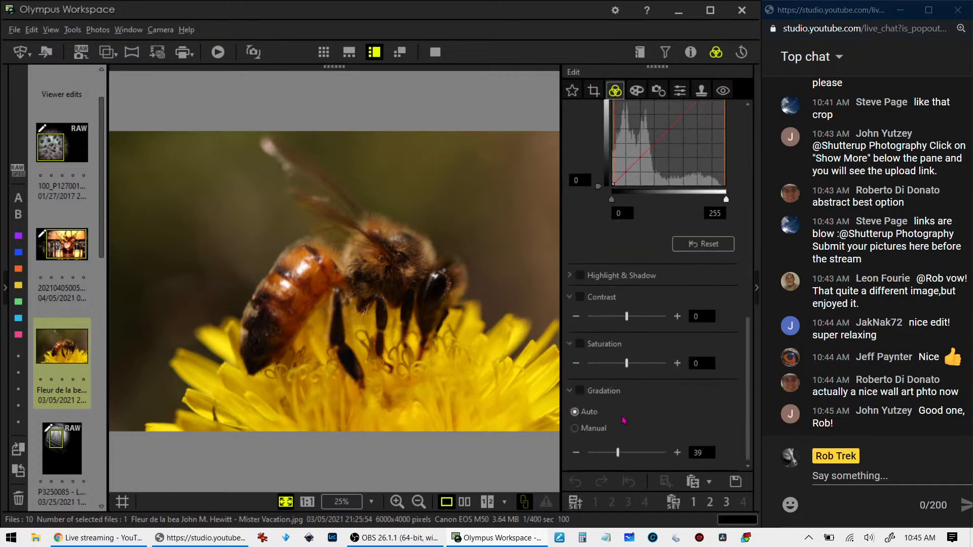
{"action": "left_click", "coordinate": [598, 428]}
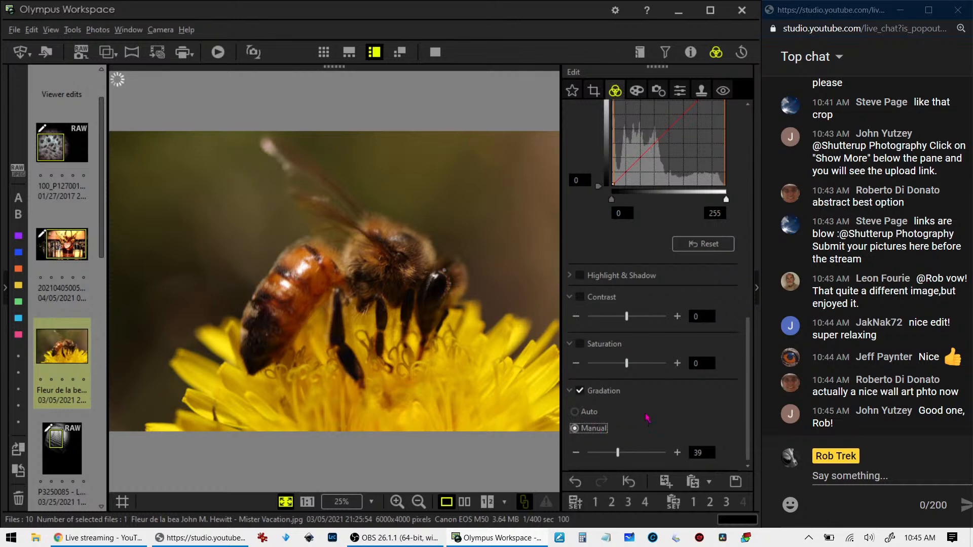
{"action": "left_click_drag", "start_coordinate": [619, 458], "coordinate": [632, 455]}
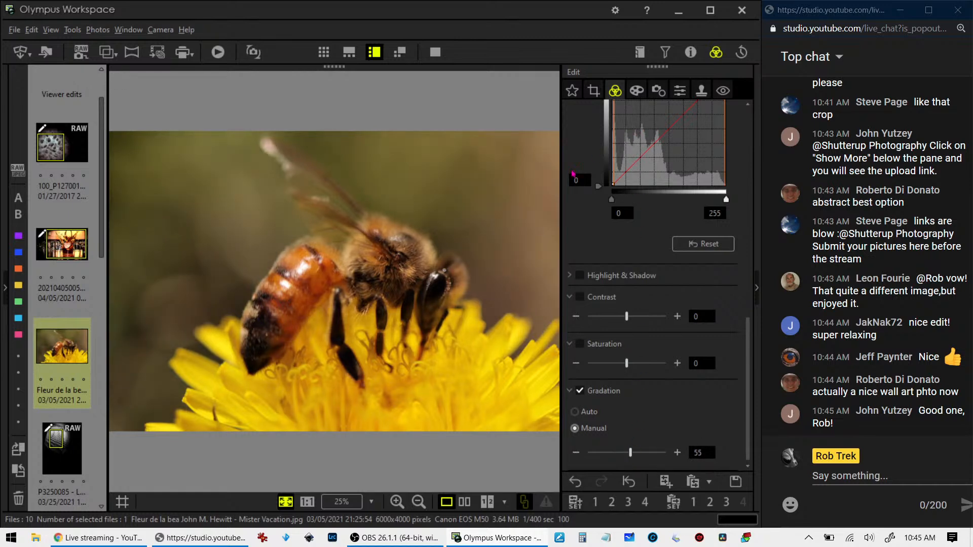
Apply an Unsharp Mask with strength 447%, radius 2.0 pixels and threshold 20 levels, and inspect the bee's fur at full size
{"action": "left_click", "coordinate": [682, 93]}
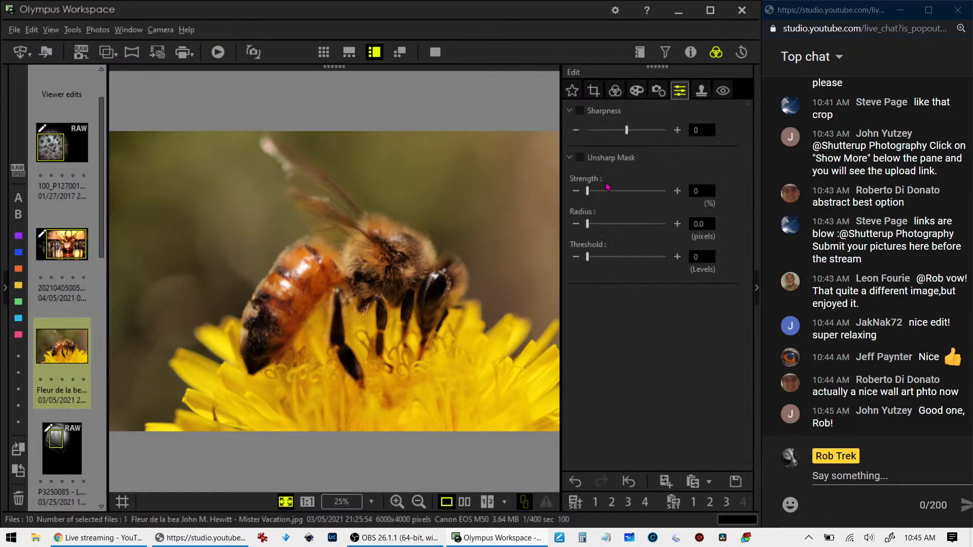
{"action": "left_click_drag", "start_coordinate": [588, 192], "coordinate": [627, 192]}
{"action": "left_click_drag", "start_coordinate": [588, 225], "coordinate": [589, 228]}
{"action": "left_click", "coordinate": [699, 257]}
{"action": "type", "text": "20"}
{"action": "key", "text": "Return"}
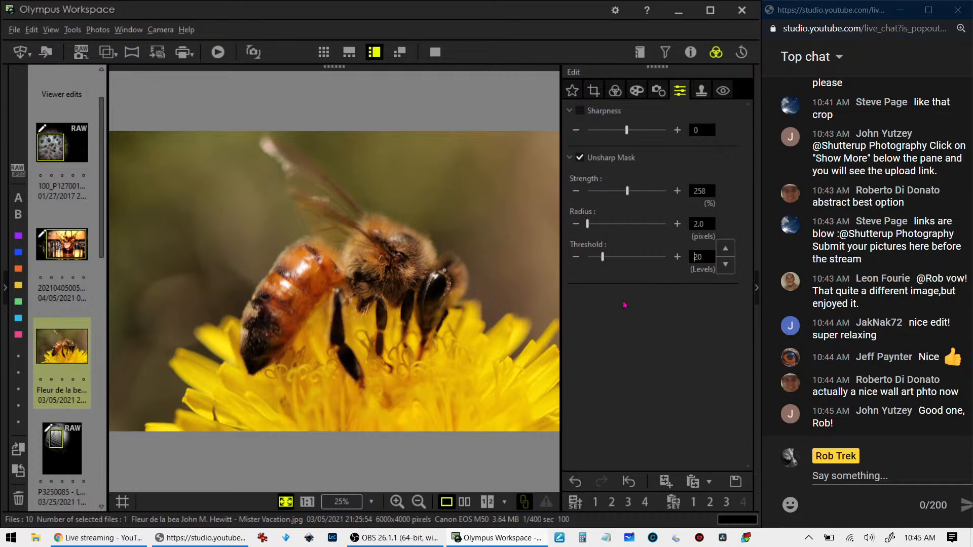
{"action": "left_click_drag", "start_coordinate": [626, 195], "coordinate": [658, 194]}
{"action": "left_click", "coordinate": [410, 259]}
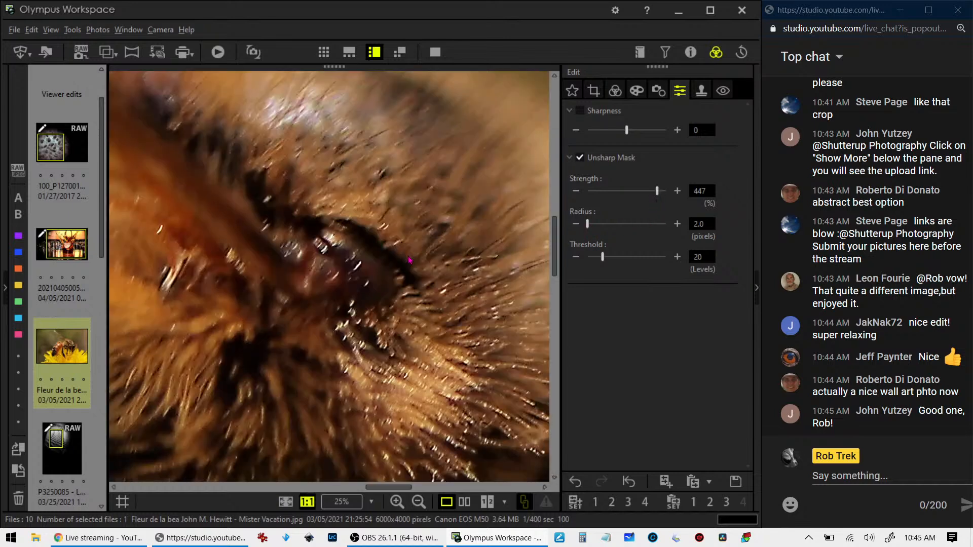
{"action": "left_click", "coordinate": [409, 260]}
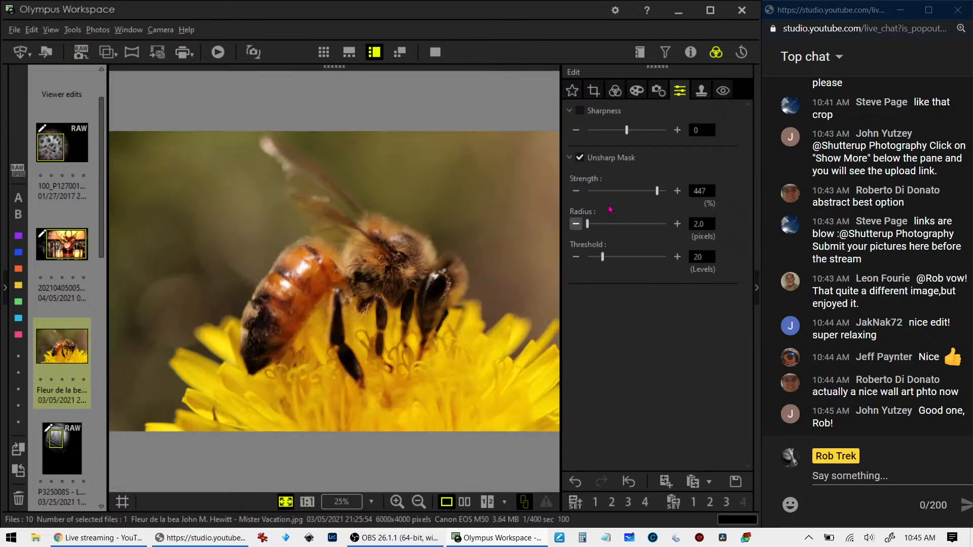
Set the Unsharp Mask radius to 2.5 pixels and inspect the bee's eye and underside at full size
{"action": "left_click", "coordinate": [677, 224]}
{"action": "left_click", "coordinate": [677, 224]}
{"action": "left_click", "coordinate": [677, 225]}
{"action": "left_click", "coordinate": [677, 224]}
{"action": "left_click", "coordinate": [678, 224]}
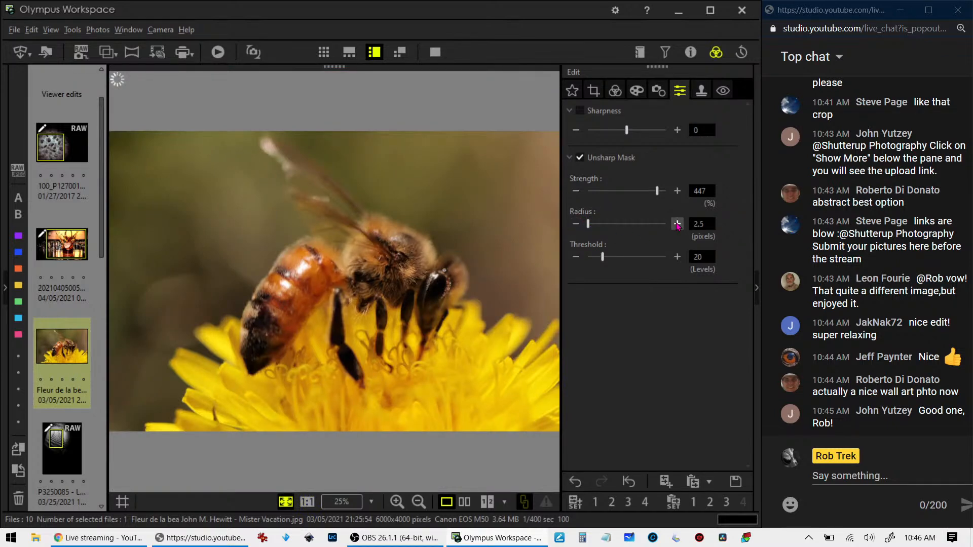
{"action": "left_click", "coordinate": [441, 283]}
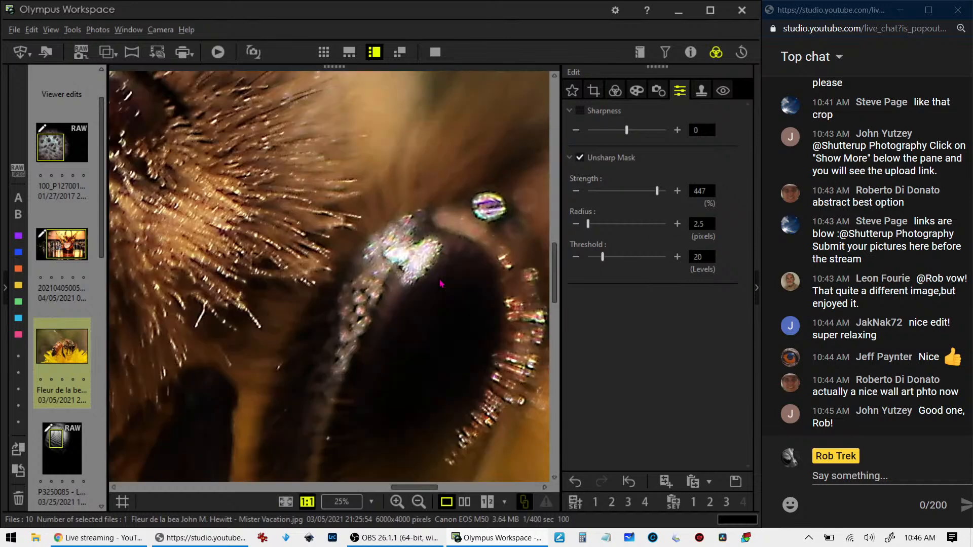
{"action": "left_click", "coordinate": [441, 283]}
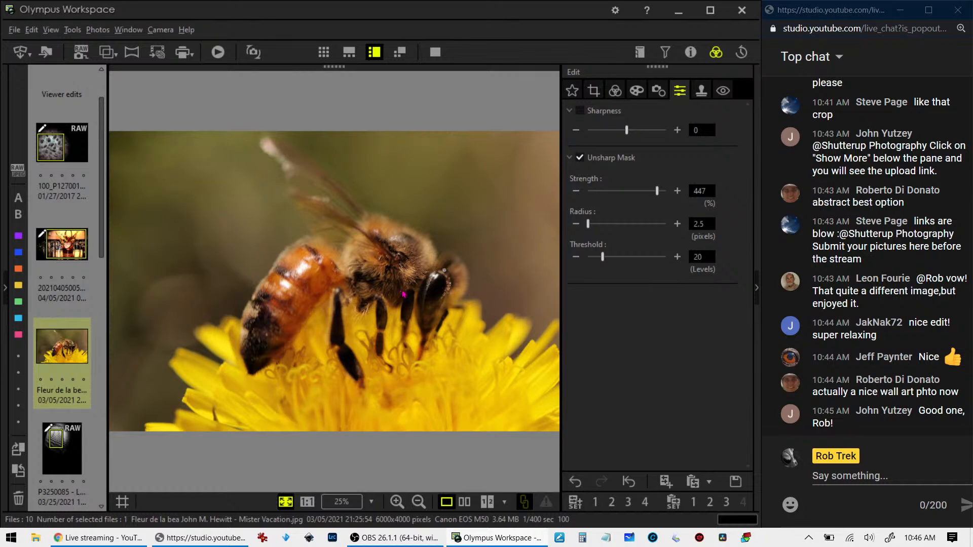
{"action": "left_click", "coordinate": [363, 291]}
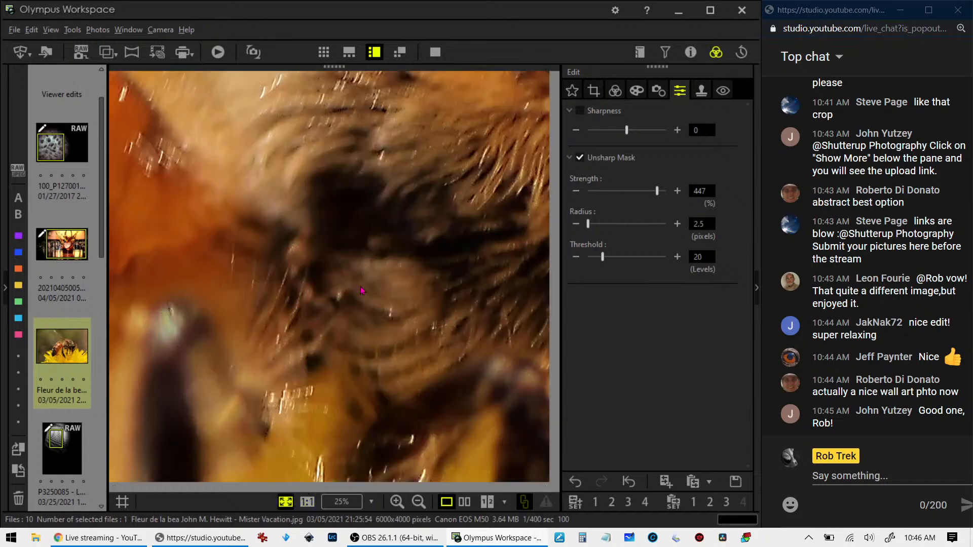
{"action": "left_click", "coordinate": [361, 290]}
Review the bee photo's aperture and exposure details again, and assess which parts of the bee are in focus
{"action": "left_click", "coordinate": [697, 56]}
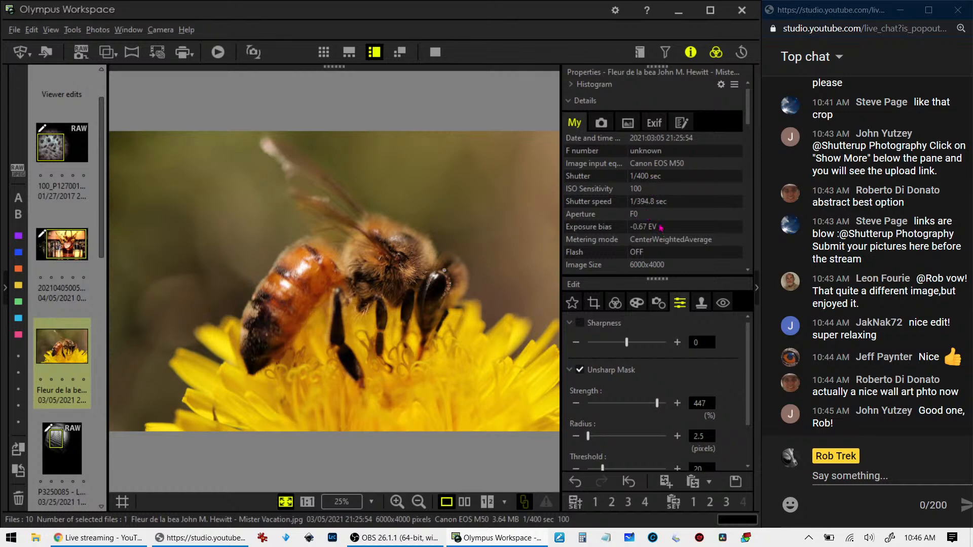
{"action": "left_click", "coordinate": [690, 52]}
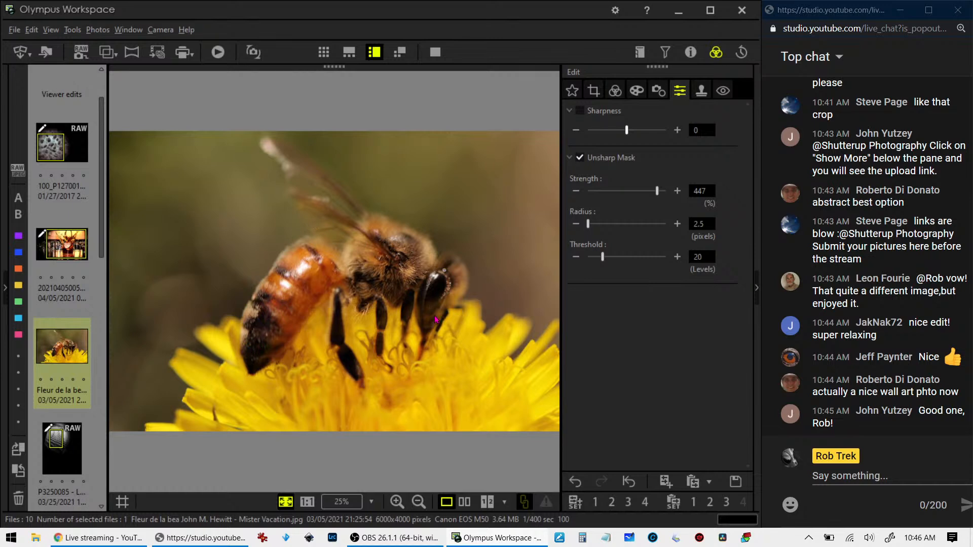
{"action": "left_click_drag", "start_coordinate": [396, 284], "coordinate": [326, 249]}
Brighten the bee photo by raising the RGB tone curve in the upper midtones
{"action": "left_click", "coordinate": [616, 93]}
{"action": "scroll", "coordinate": [646, 350], "scroll_direction": "down", "scroll_amount": 5}
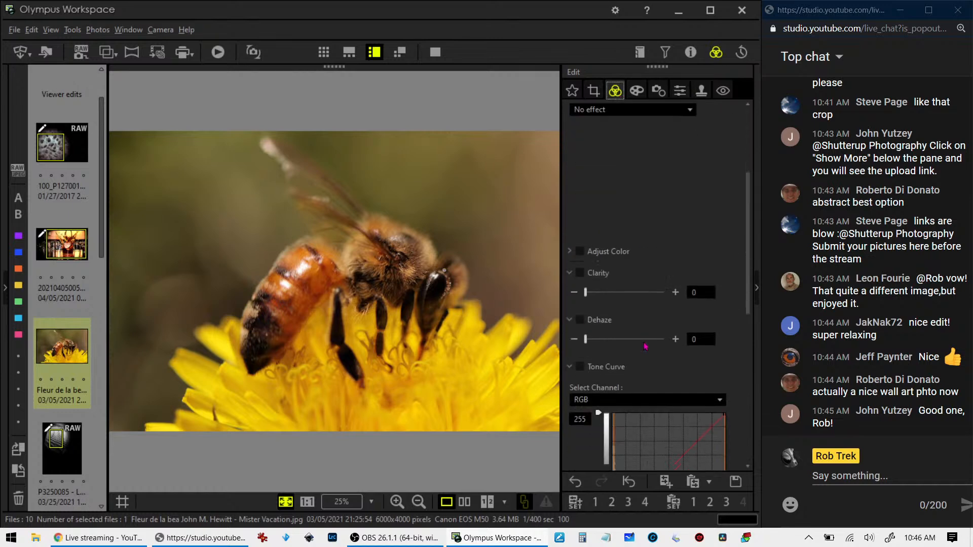
{"action": "left_click_drag", "start_coordinate": [678, 380], "coordinate": [675, 370]}
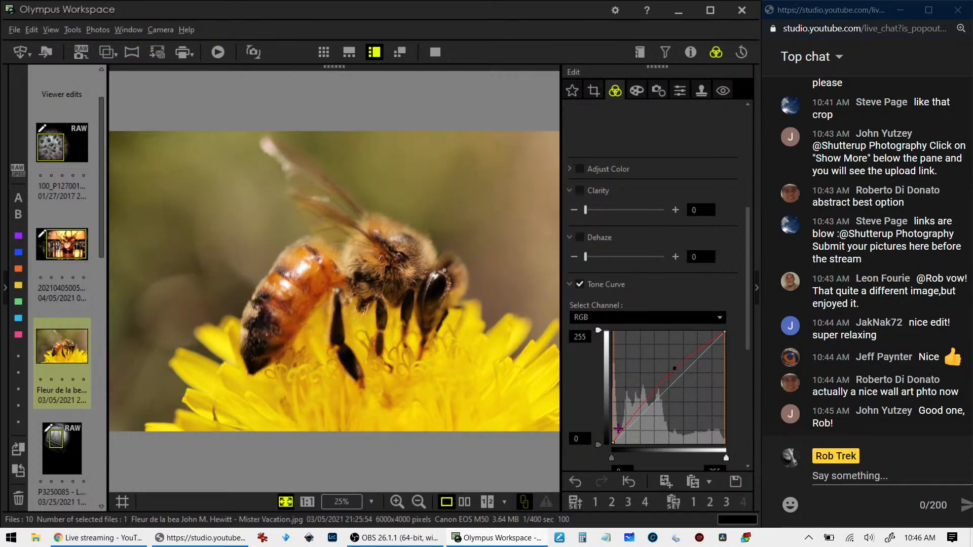
{"action": "mouse_move", "coordinate": [671, 371]}
{"action": "left_mouse_down"}
{"action": "mouse_move", "coordinate": [673, 360]}
{"action": "mouse_move", "coordinate": [674, 369]}
{"action": "left_mouse_up"}
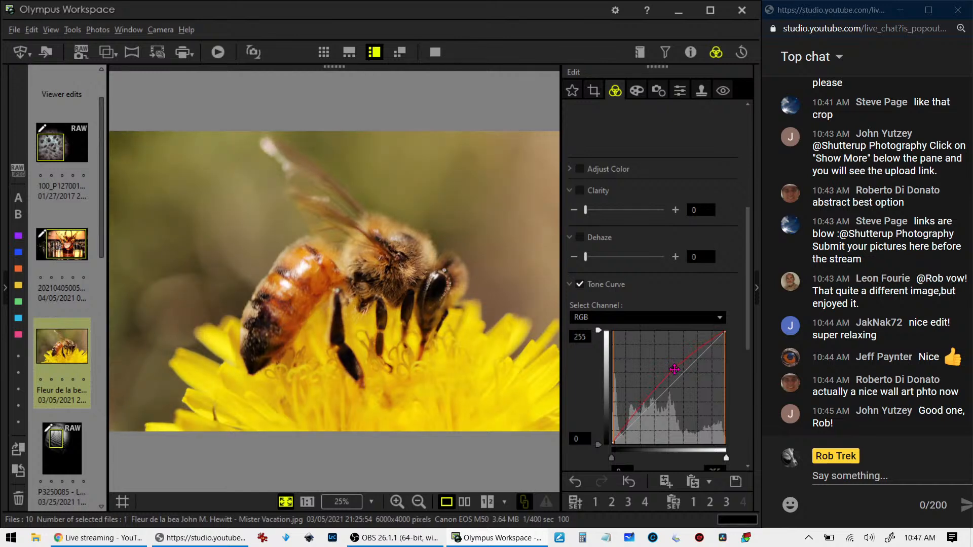
Crop the bee photo at a 4:3 ratio to about 4975 x 3732 pixels, trimming the edge behind the abdomen and the lower petals
{"action": "left_click", "coordinate": [591, 91]}
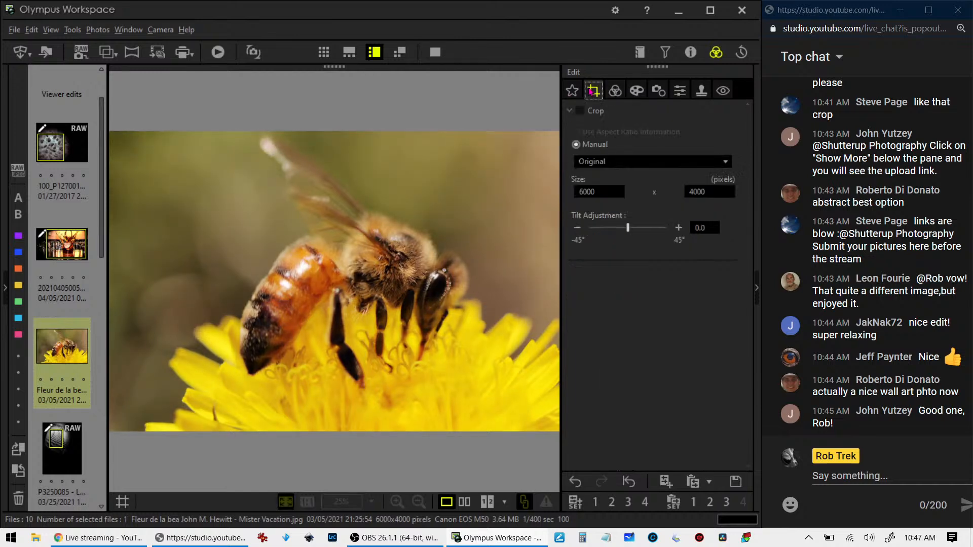
{"action": "left_click", "coordinate": [607, 161]}
{"action": "left_click", "coordinate": [609, 186]}
{"action": "left_click_drag", "start_coordinate": [380, 254], "coordinate": [405, 253]}
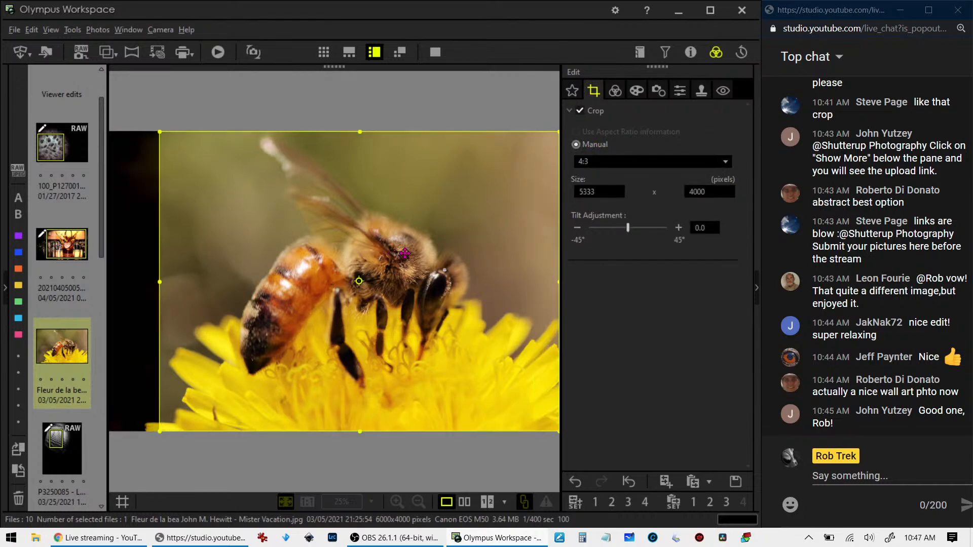
{"action": "left_click_drag", "start_coordinate": [159, 278], "coordinate": [185, 279]}
{"action": "left_click_drag", "start_coordinate": [277, 306], "coordinate": [282, 284]}
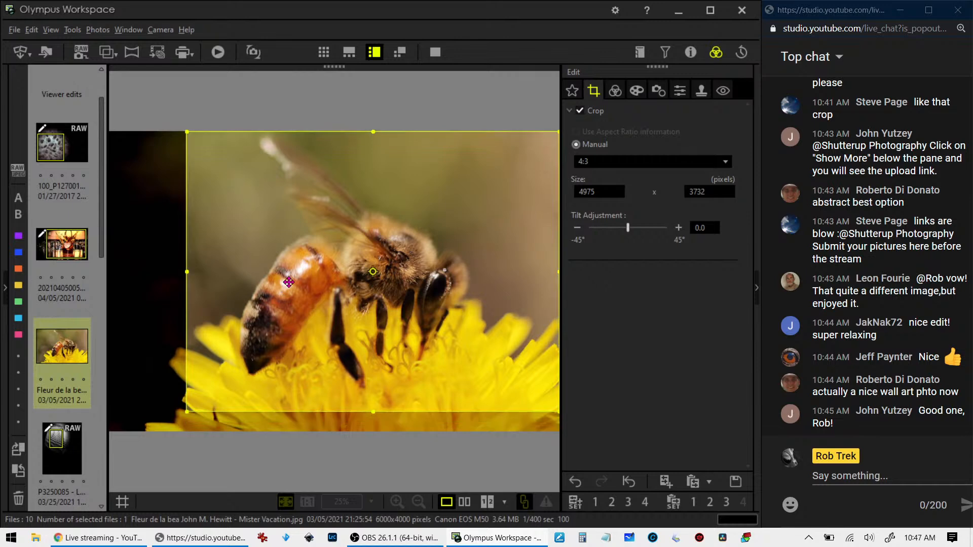
Add a shadow control point to the bee photo's RGB tone curve and raise the black output level to 11
{"action": "left_click", "coordinate": [615, 92]}
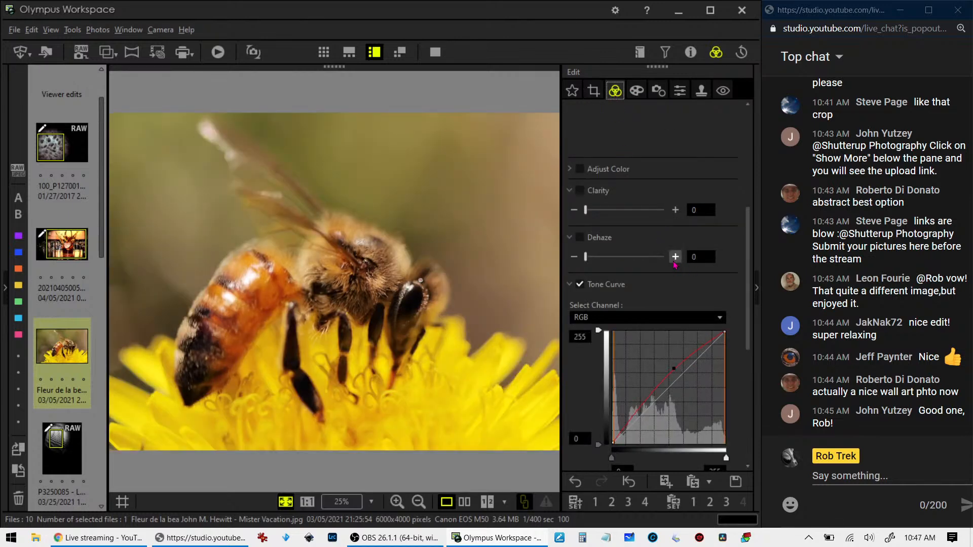
{"action": "scroll", "coordinate": [692, 412], "scroll_direction": "down", "scroll_amount": 3}
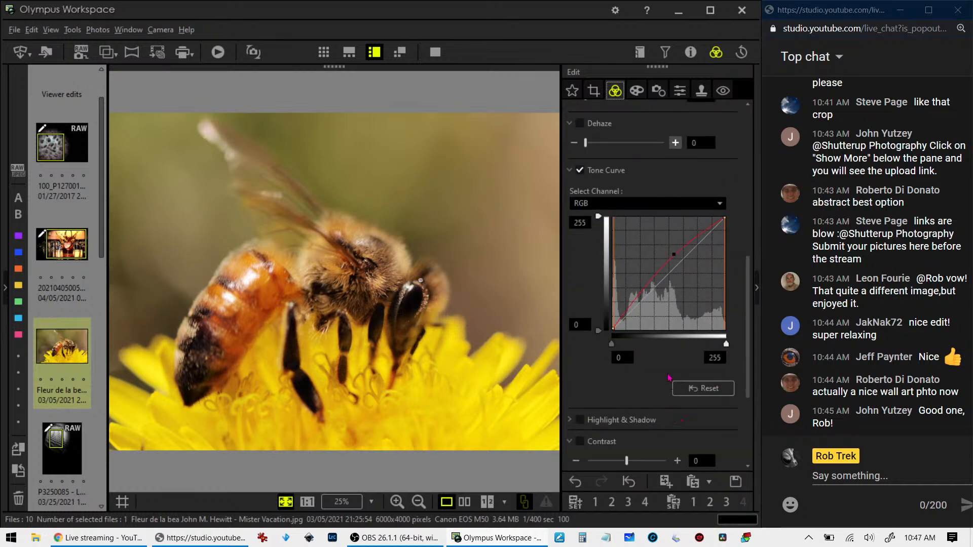
{"action": "left_click_drag", "start_coordinate": [622, 318], "coordinate": [622, 322]}
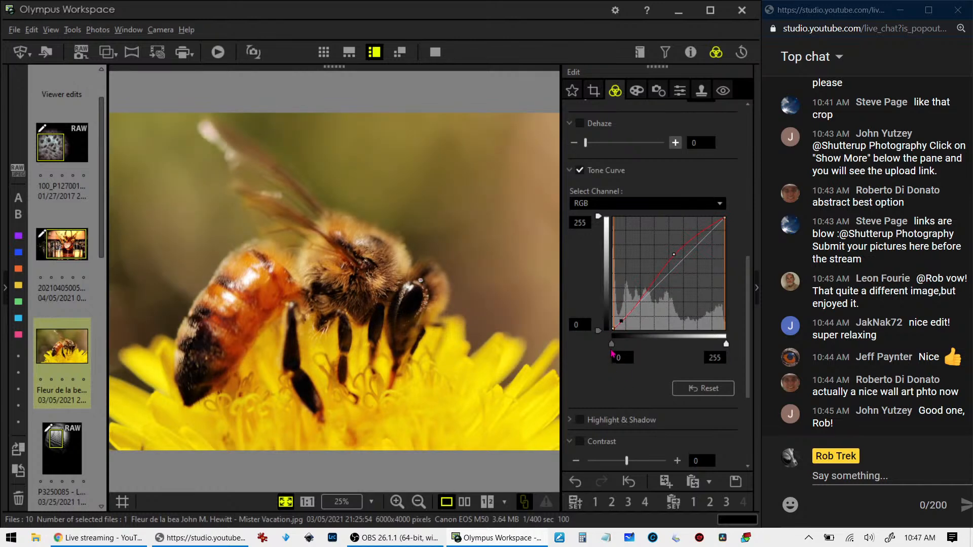
{"action": "left_click_drag", "start_coordinate": [621, 321], "coordinate": [601, 328]}
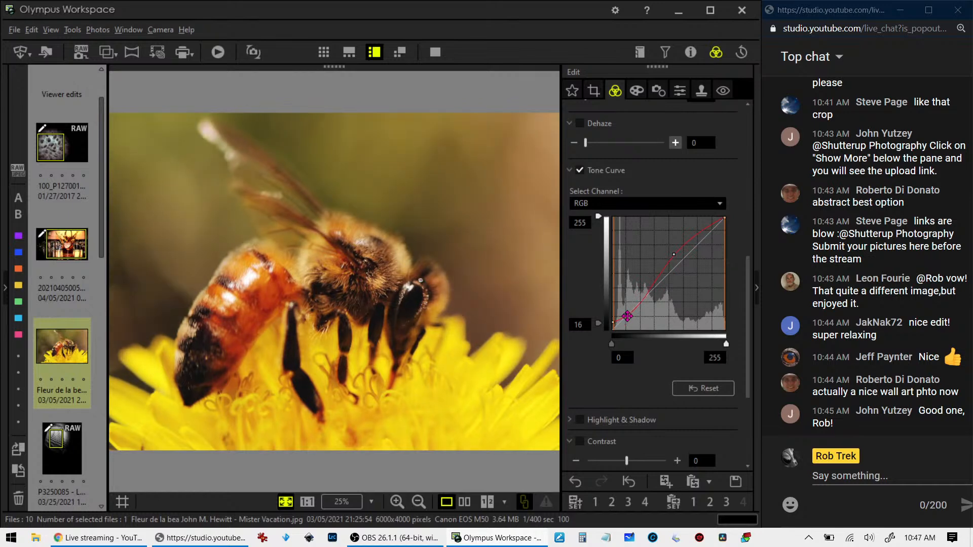
{"action": "left_click_drag", "start_coordinate": [599, 323], "coordinate": [599, 330]}
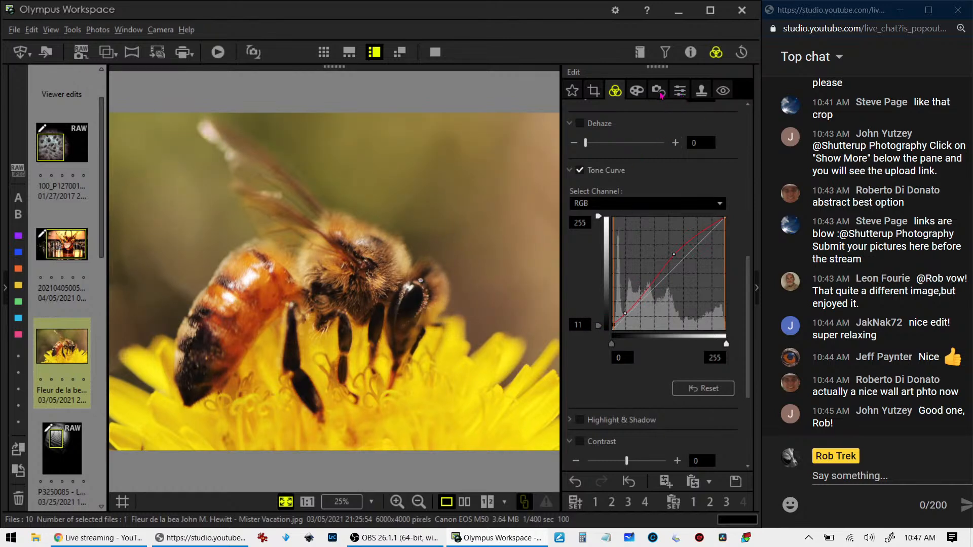
Darken the bee photo's corners with a vignetting adjustment of -4
{"action": "left_click", "coordinate": [637, 92]}
{"action": "left_click_drag", "start_coordinate": [627, 435], "coordinate": [621, 435]}
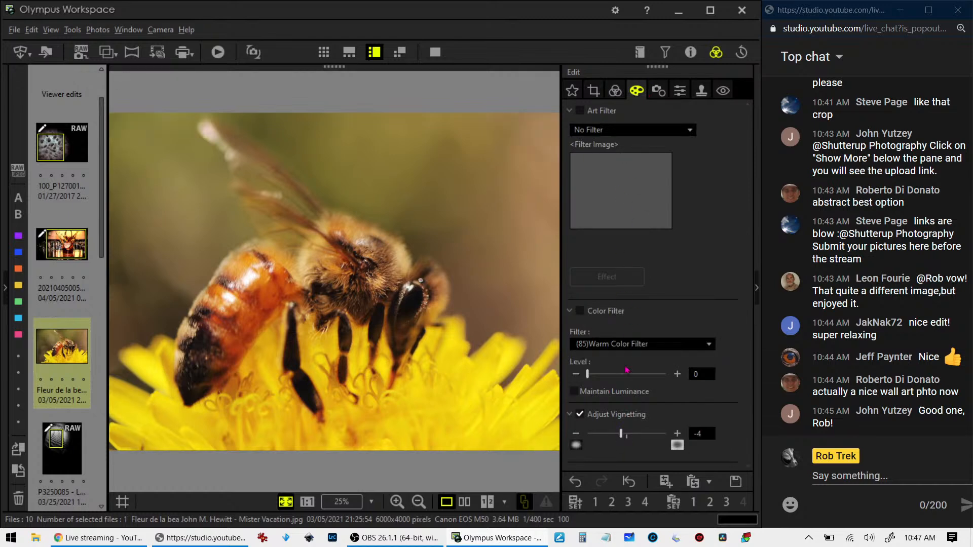
Raise the bee photo's clarity to 61 and fine-tune the shadow point on the RGB tone curve
{"action": "left_click", "coordinate": [615, 90]}
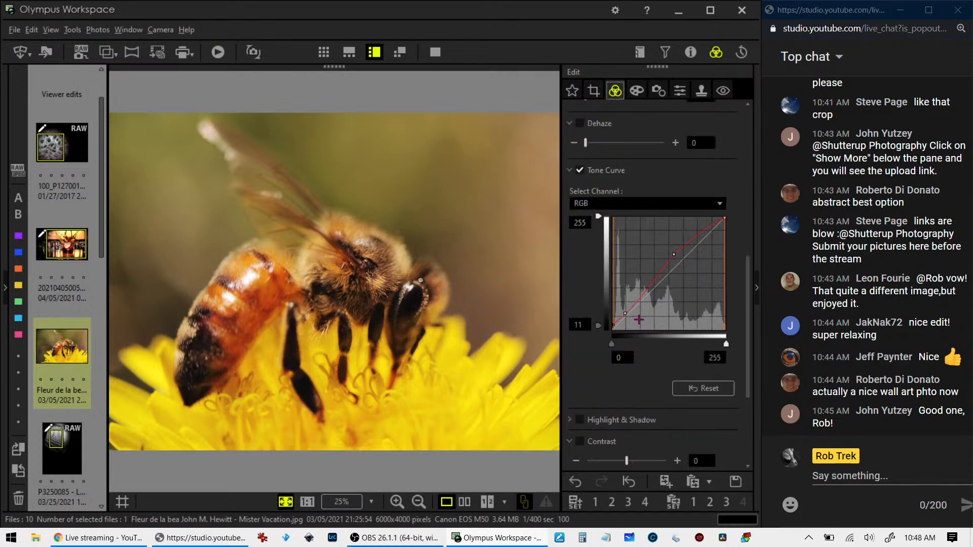
{"action": "scroll", "coordinate": [600, 203], "scroll_direction": "up", "scroll_amount": 2}
{"action": "scroll", "coordinate": [600, 202], "scroll_direction": "up", "scroll_amount": 1}
{"action": "left_click_drag", "start_coordinate": [586, 192], "coordinate": [606, 197]}
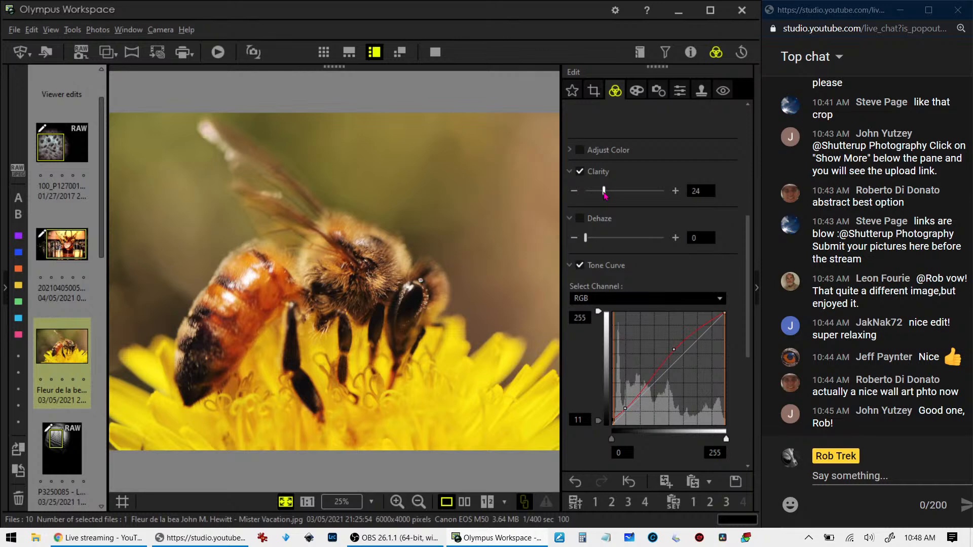
{"action": "left_click_drag", "start_coordinate": [605, 195], "coordinate": [623, 195]}
{"action": "left_click_drag", "start_coordinate": [623, 196], "coordinate": [635, 198]}
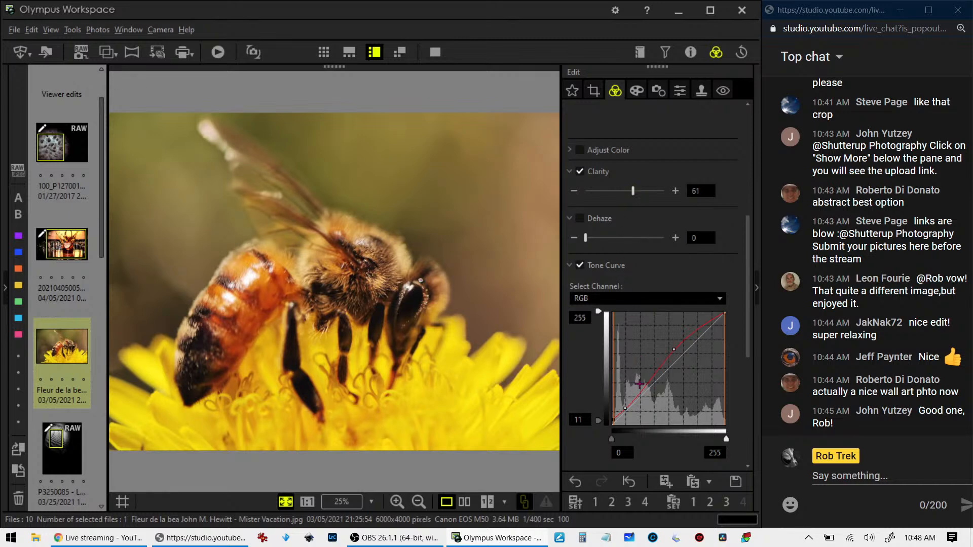
{"action": "left_click_drag", "start_coordinate": [626, 409], "coordinate": [625, 407]}
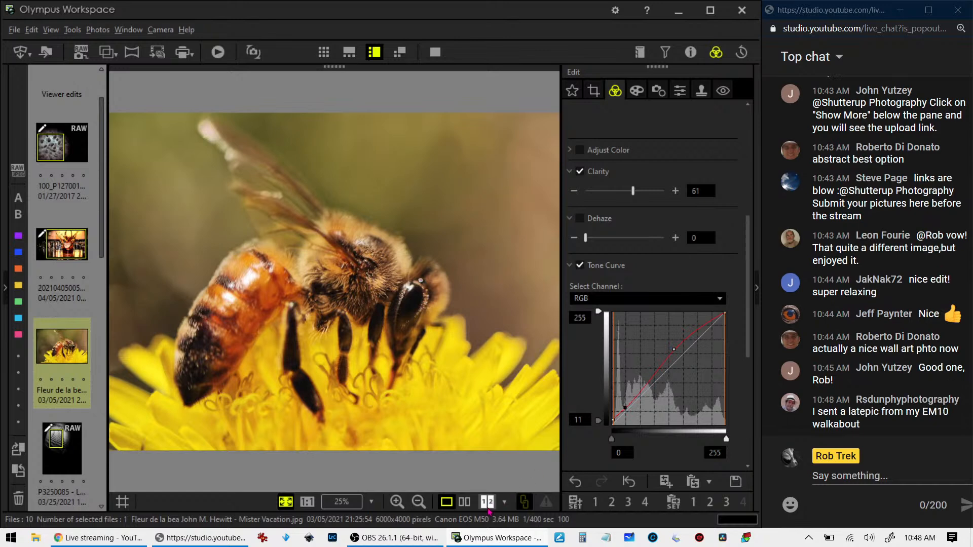
Compare the edited bee photo side by side with the original in full screen, and return to the editing view
{"action": "left_click", "coordinate": [466, 503]}
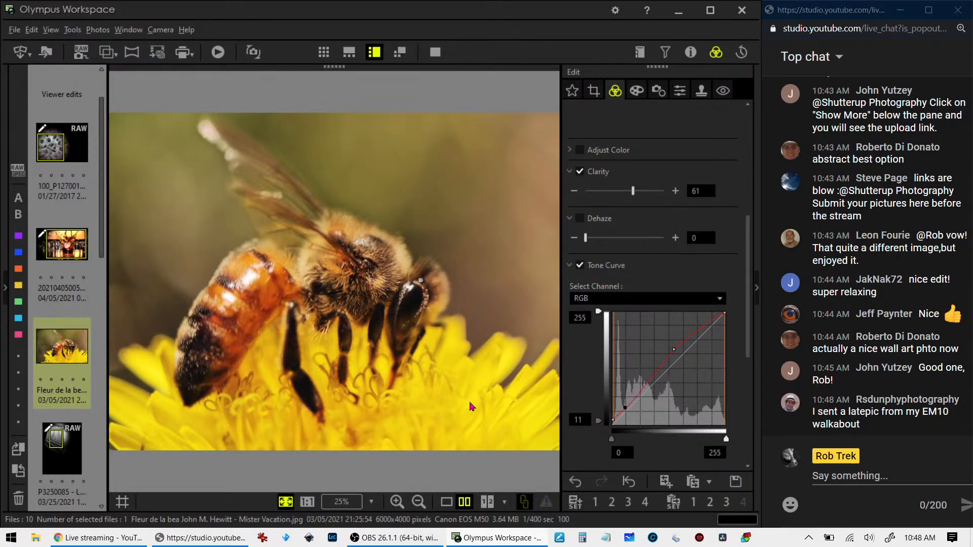
{"action": "left_click", "coordinate": [436, 52]}
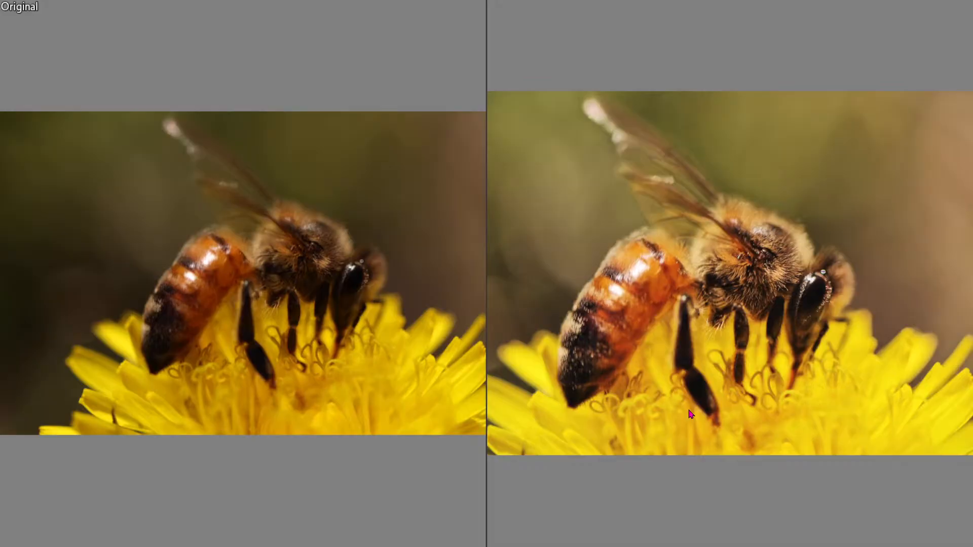
{"action": "key", "text": "Escape"}
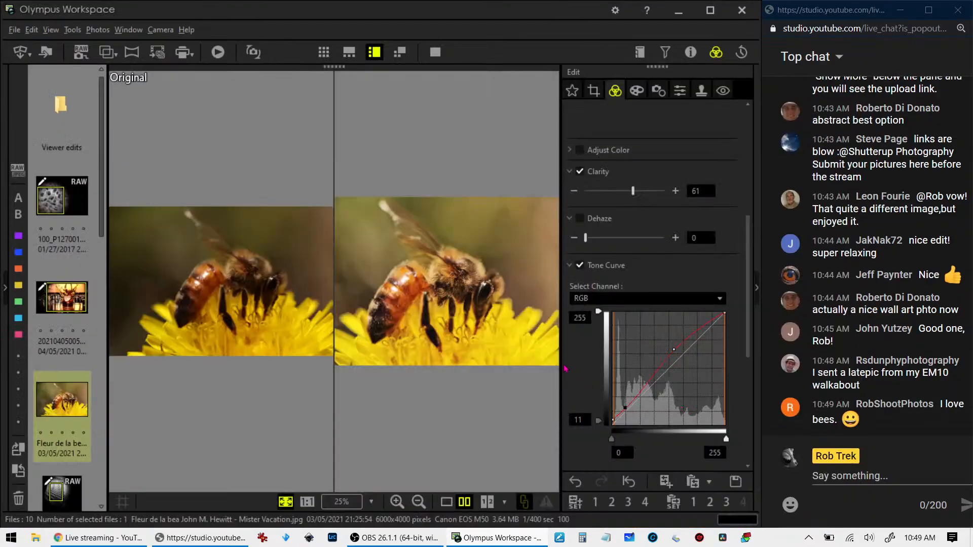
Open the P3290337 RAW photo of the seated woman beside the daffodil path and show it as a single image
{"action": "mouse_move", "coordinate": [84, 408]}
{"action": "scroll", "coordinate": [91, 430], "scroll_direction": "down", "scroll_amount": 3}
{"action": "scroll", "coordinate": [91, 431], "scroll_direction": "down", "scroll_amount": 3}
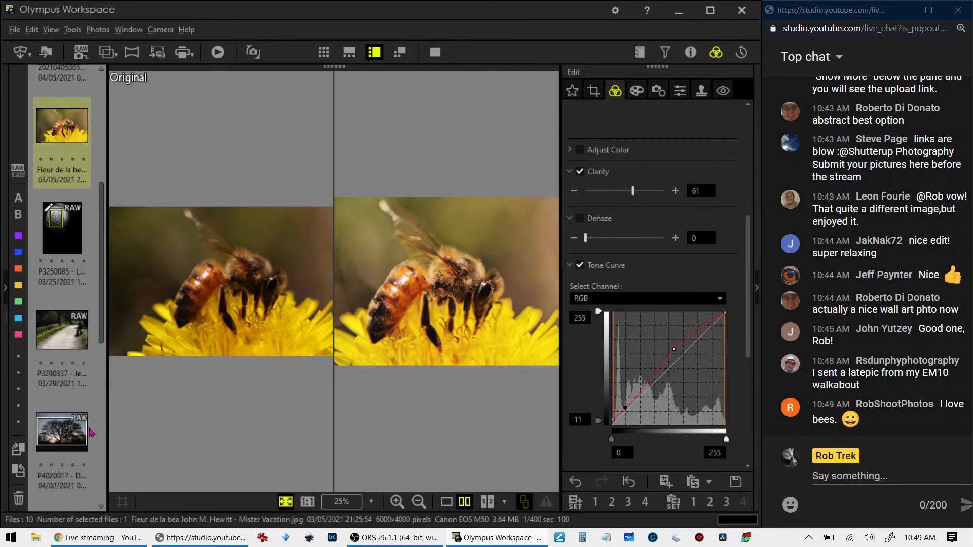
{"action": "mouse_move", "coordinate": [84, 349]}
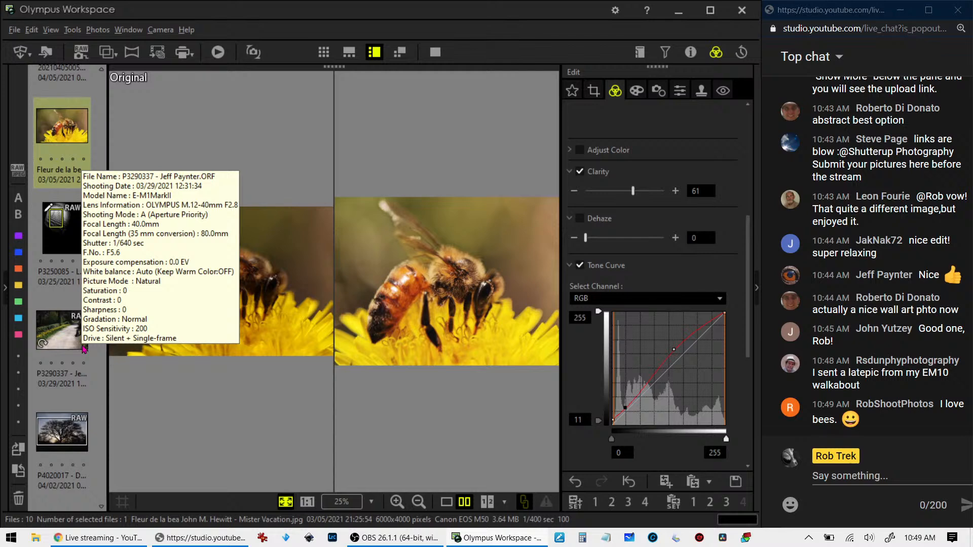
{"action": "left_click", "coordinate": [68, 344]}
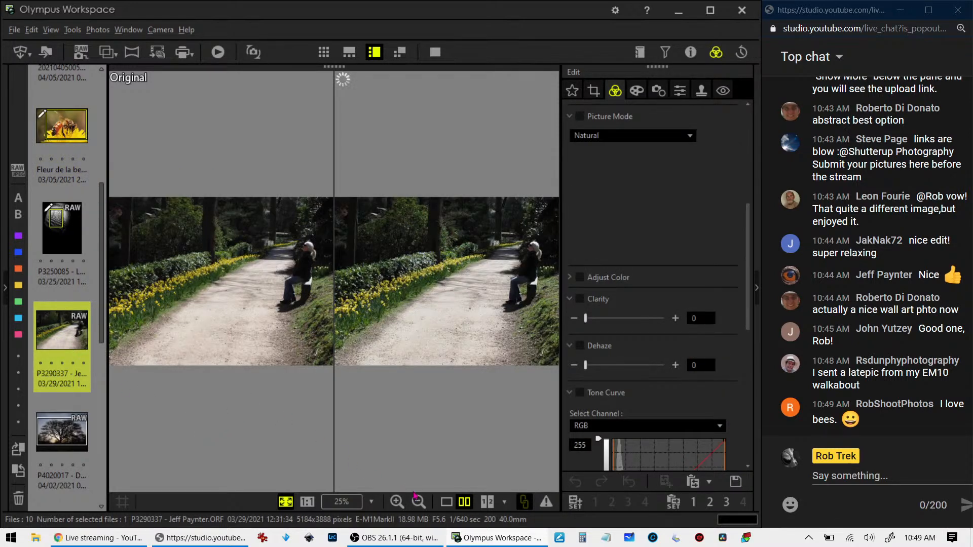
{"action": "left_click", "coordinate": [446, 502]}
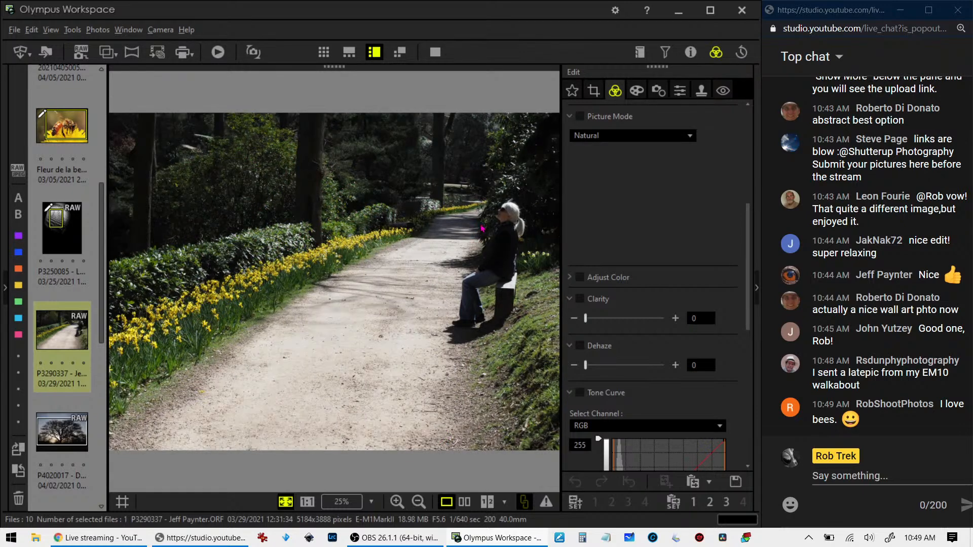
Show the path photo's shooting properties and inspect the dark trees and the distant figure at full size
{"action": "left_click", "coordinate": [686, 56]}
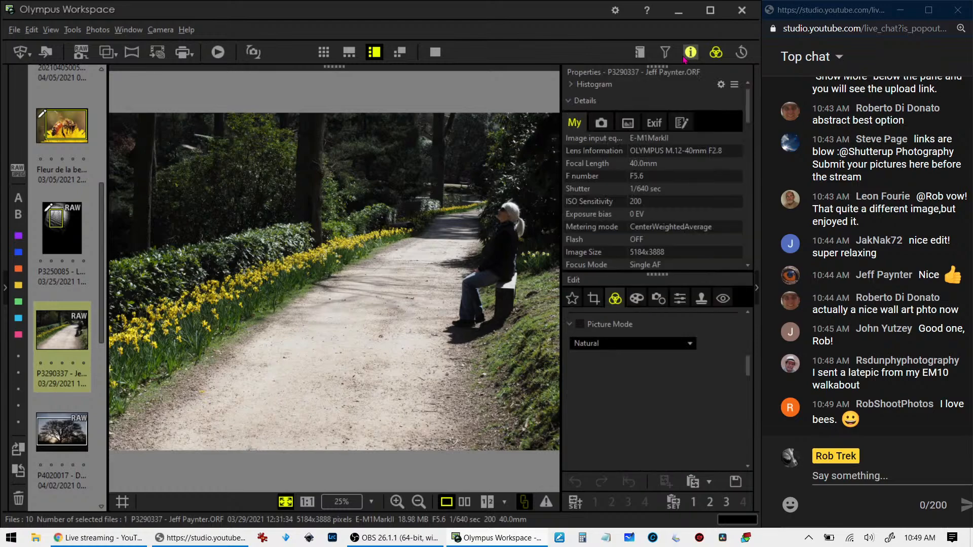
{"action": "left_click", "coordinate": [164, 146]}
{"action": "left_click", "coordinate": [242, 158]}
{"action": "left_click", "coordinate": [243, 157]}
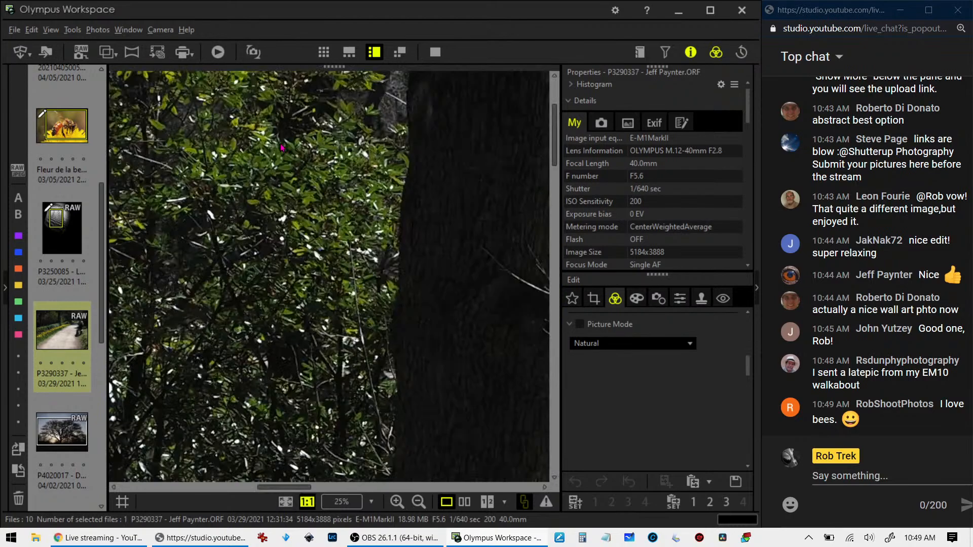
{"action": "left_click_drag", "start_coordinate": [231, 278], "coordinate": [402, 285]}
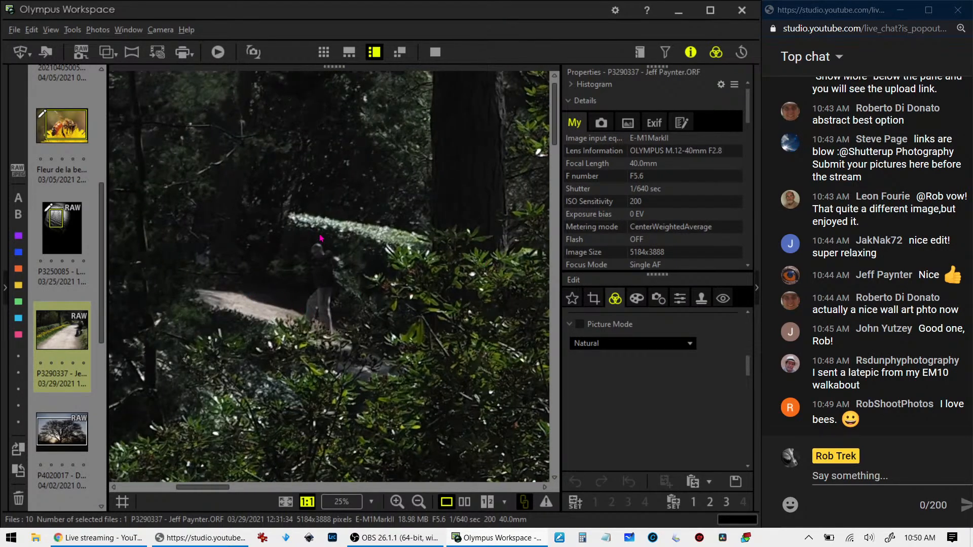
{"action": "left_click_drag", "start_coordinate": [325, 231], "coordinate": [342, 240]}
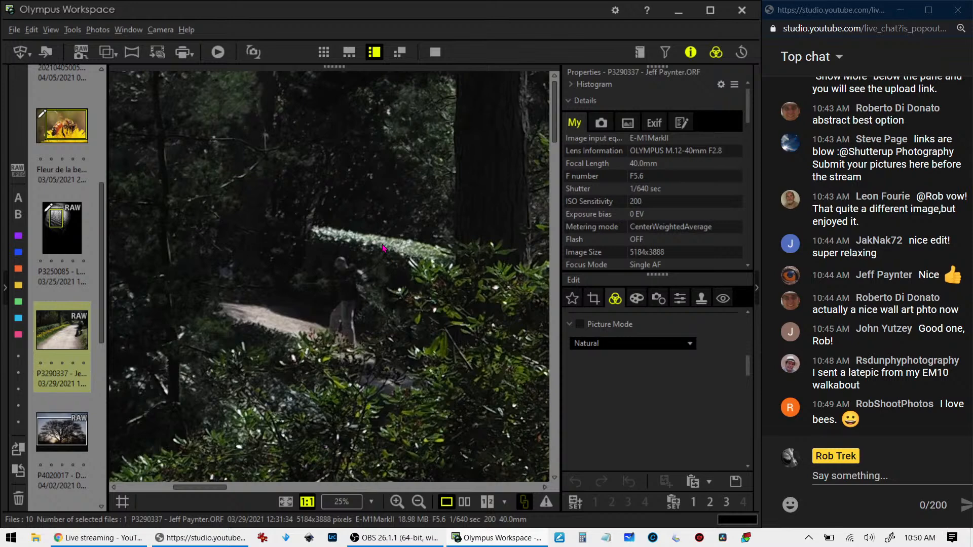
{"action": "left_click", "coordinate": [354, 244]}
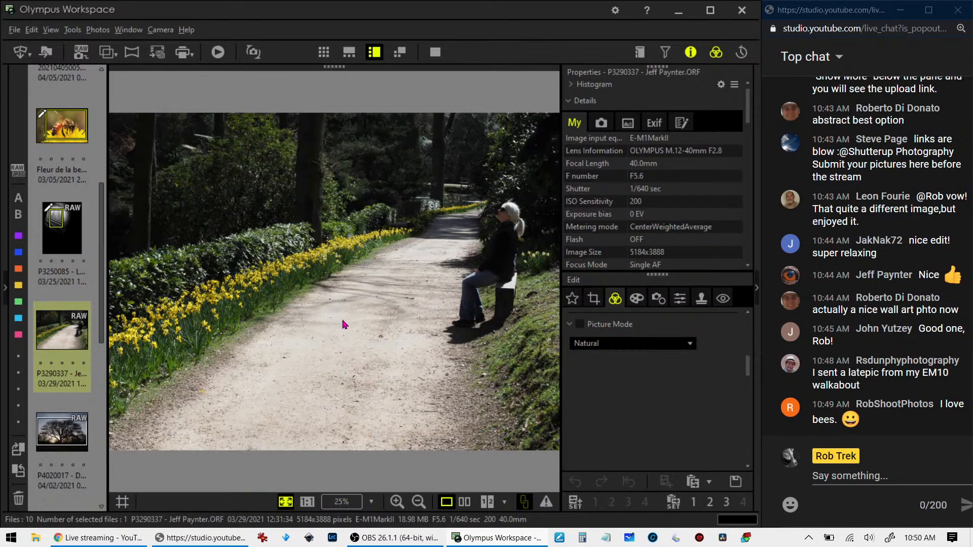
Examine the shaded trees and hedge again, review the remaining shooting details, and hide the properties
{"action": "left_click", "coordinate": [194, 149]}
{"action": "left_click_drag", "start_coordinate": [195, 149], "coordinate": [219, 221]}
{"action": "left_click", "coordinate": [219, 220]}
{"action": "scroll", "coordinate": [675, 198], "scroll_direction": "down", "scroll_amount": 2}
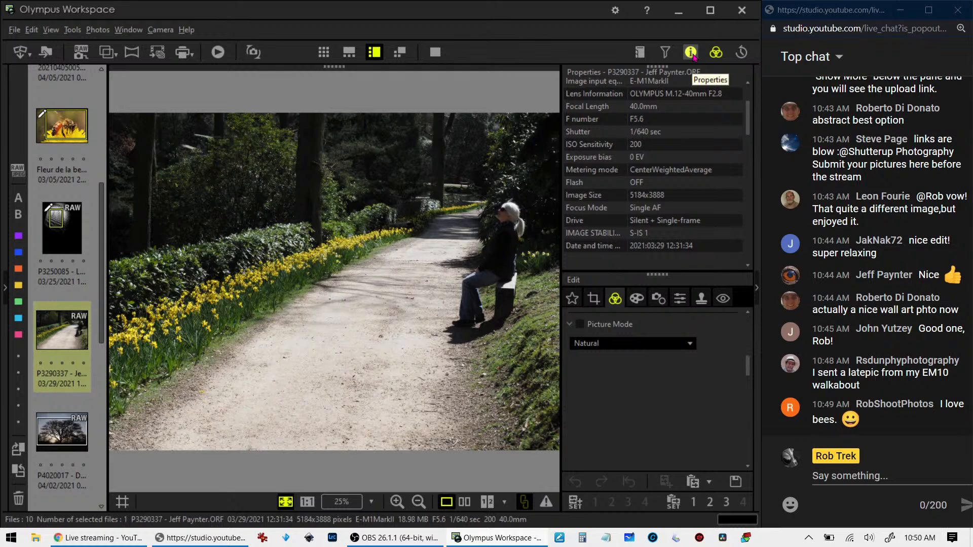
{"action": "scroll", "coordinate": [708, 195], "scroll_direction": "up", "scroll_amount": 2}
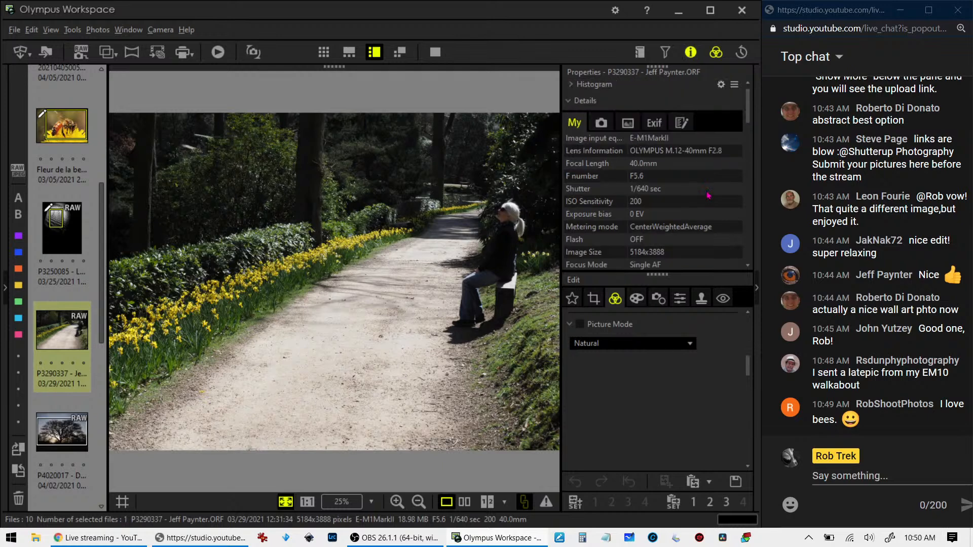
{"action": "left_click", "coordinate": [690, 52]}
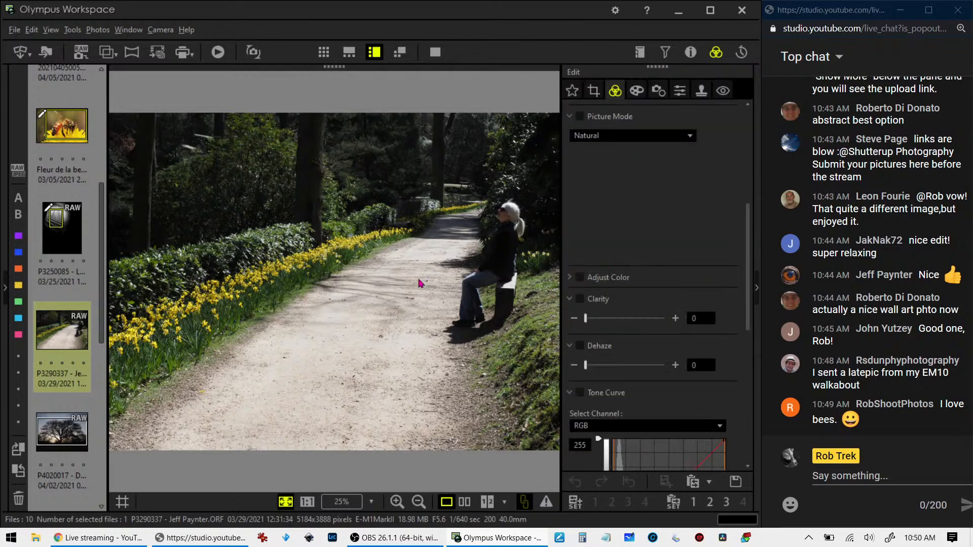
{"action": "left_click", "coordinate": [600, 97]}
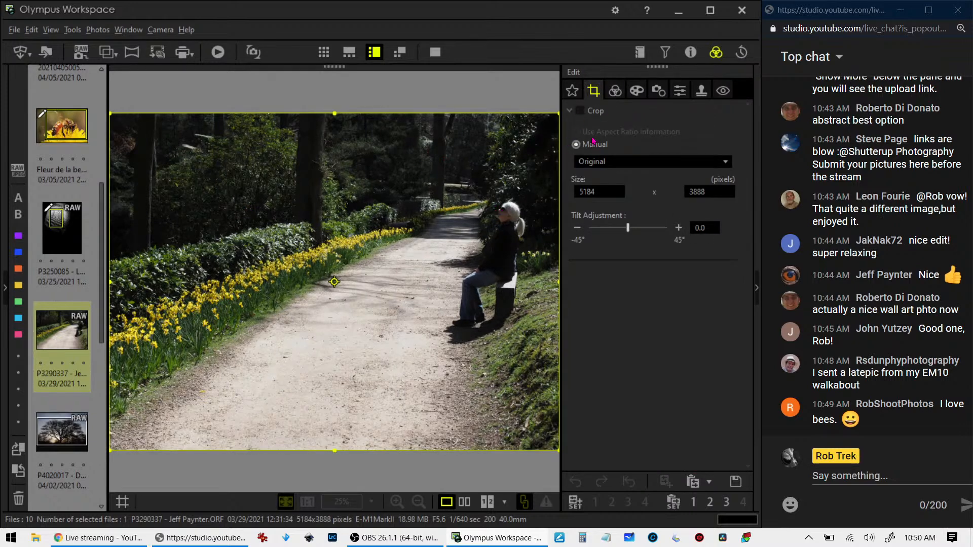
{"action": "left_click", "coordinate": [335, 282]}
{"action": "left_click_drag", "start_coordinate": [355, 298], "coordinate": [449, 298]}
{"action": "left_click_drag", "start_coordinate": [433, 455], "coordinate": [430, 411]}
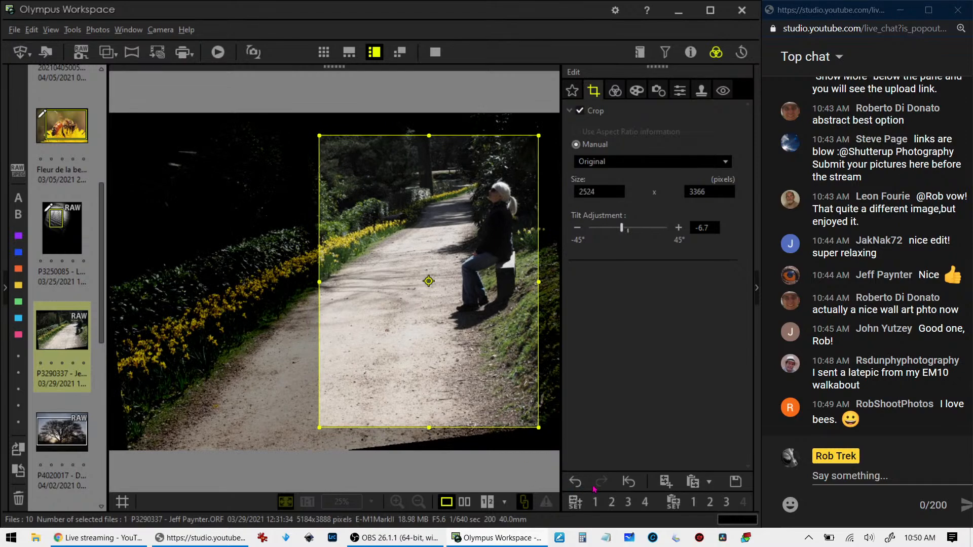
{"action": "left_click", "coordinate": [628, 482]}
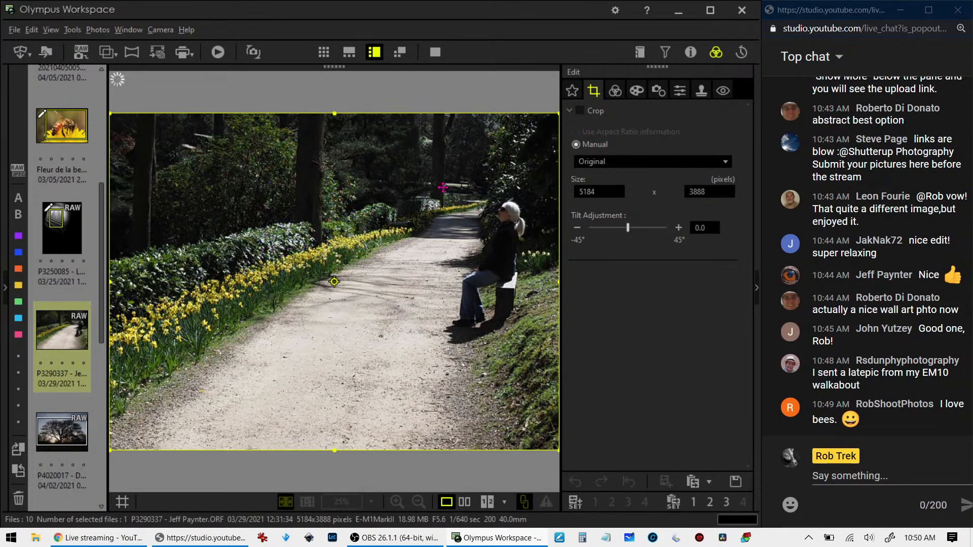
Crop the path photo to an upright 4:3 frame around the seated woman, about 2283 x 3043 pixels
{"action": "left_click", "coordinate": [335, 280]}
{"action": "left_click_drag", "start_coordinate": [335, 280], "coordinate": [424, 277]}
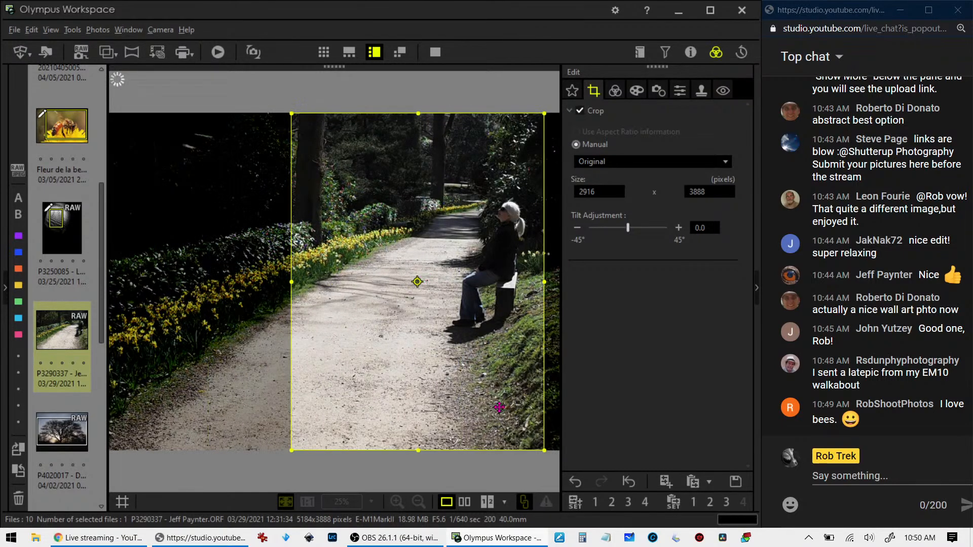
{"action": "left_click_drag", "start_coordinate": [418, 451], "coordinate": [418, 388]}
{"action": "left_click", "coordinate": [596, 163]}
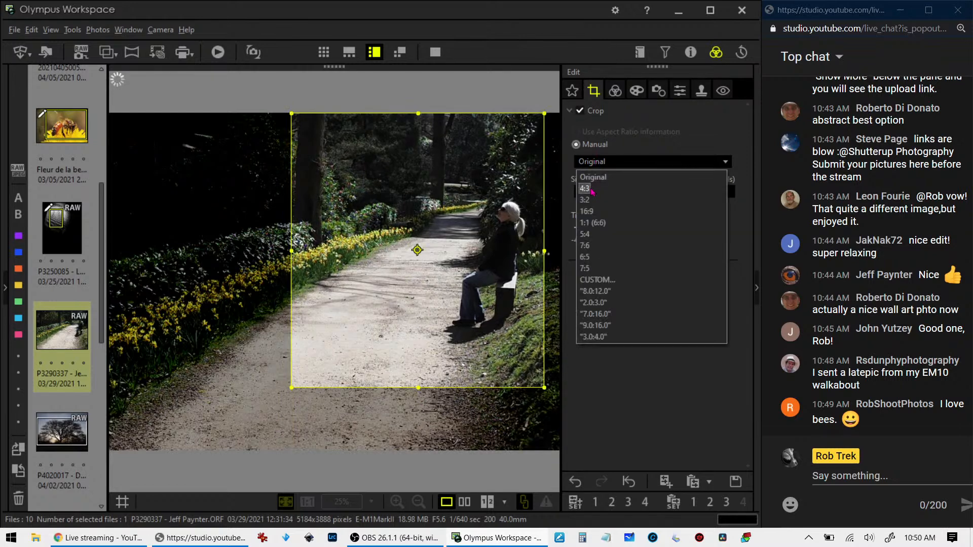
{"action": "left_click", "coordinate": [585, 189]}
{"action": "left_click_drag", "start_coordinate": [333, 281], "coordinate": [455, 285]}
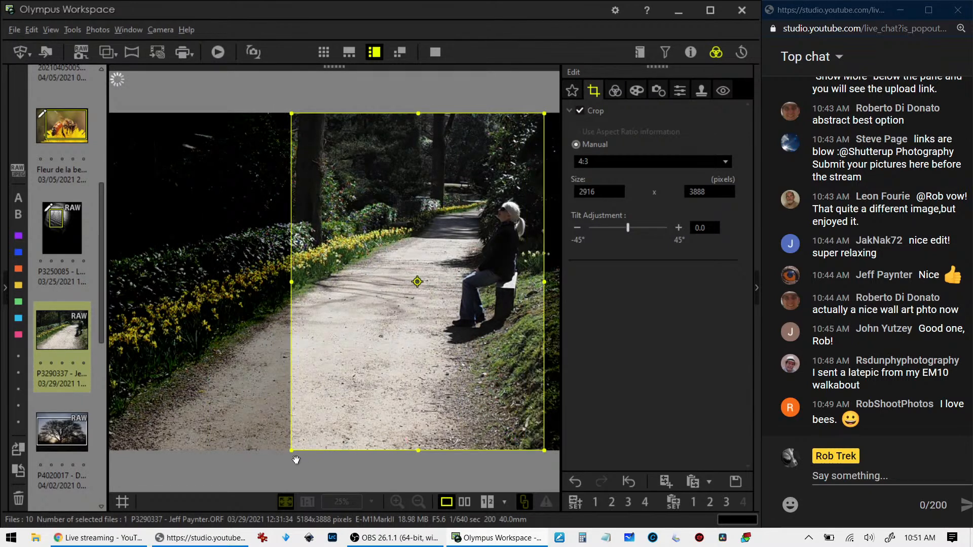
{"action": "left_click_drag", "start_coordinate": [292, 451], "coordinate": [347, 376]}
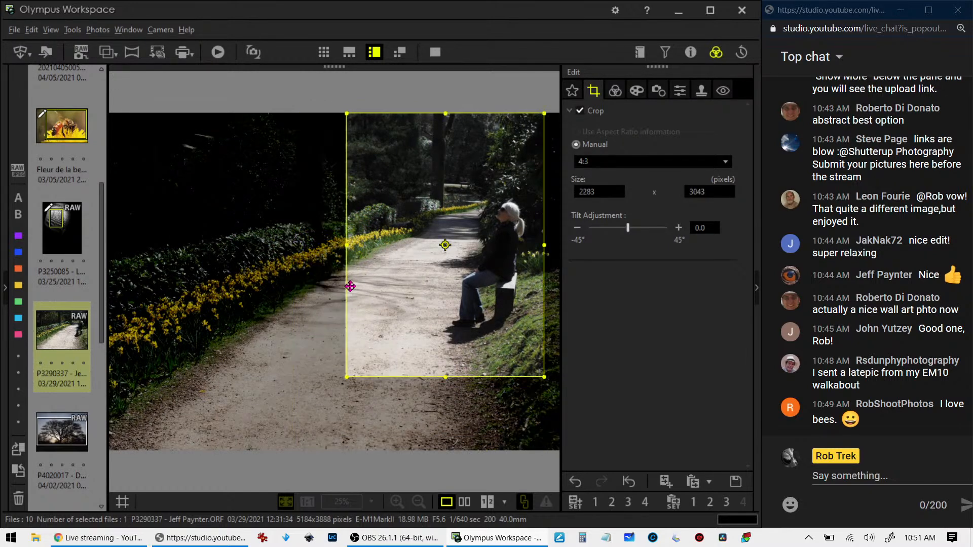
Try a wider landscape 4:3 crop of the path photo, about 4339 x 3255 pixels, including more of the daffodils
{"action": "left_click", "coordinate": [615, 91]}
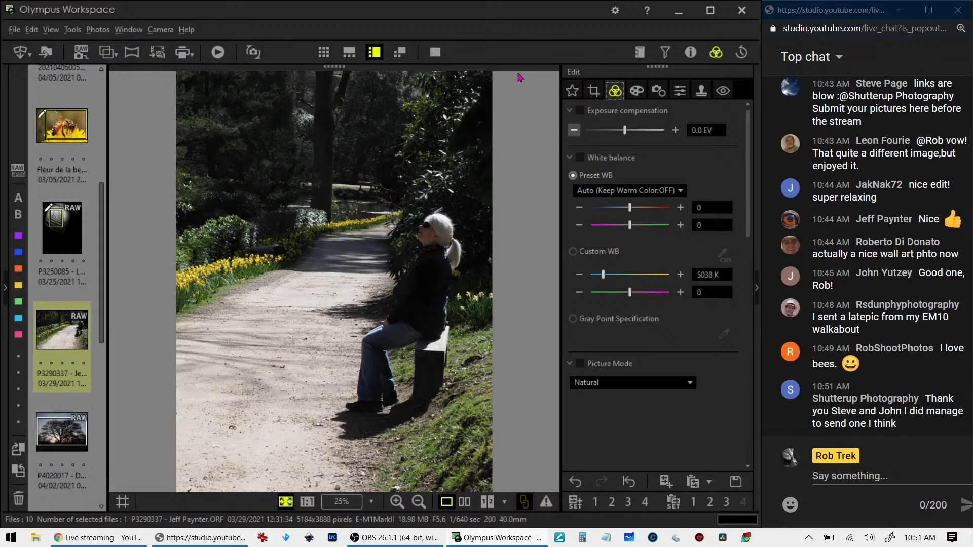
{"action": "left_click", "coordinate": [592, 94]}
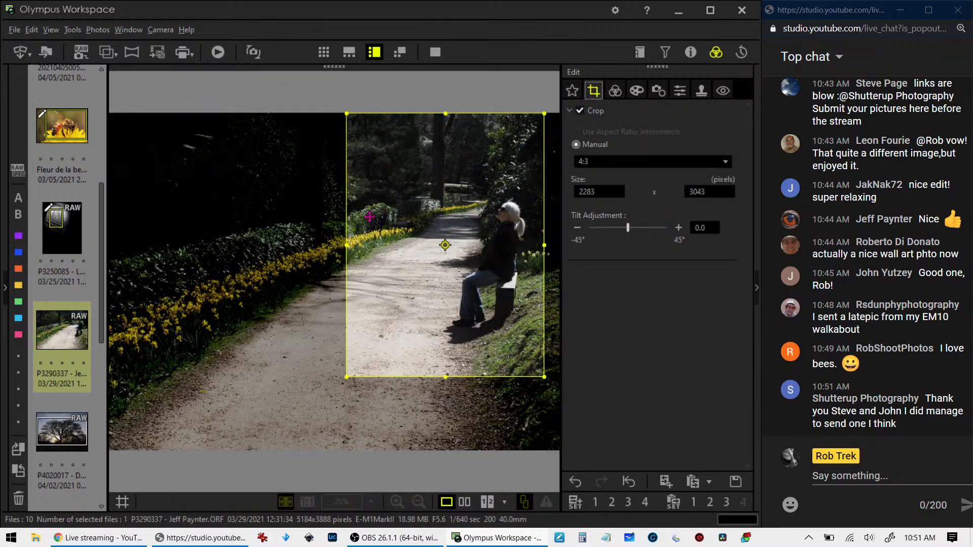
{"action": "mouse_move", "coordinate": [347, 377]}
{"action": "left_mouse_down"}
{"action": "mouse_move", "coordinate": [336, 393]}
{"action": "mouse_move", "coordinate": [314, 394]}
{"action": "mouse_move", "coordinate": [345, 395]}
{"action": "left_mouse_up"}
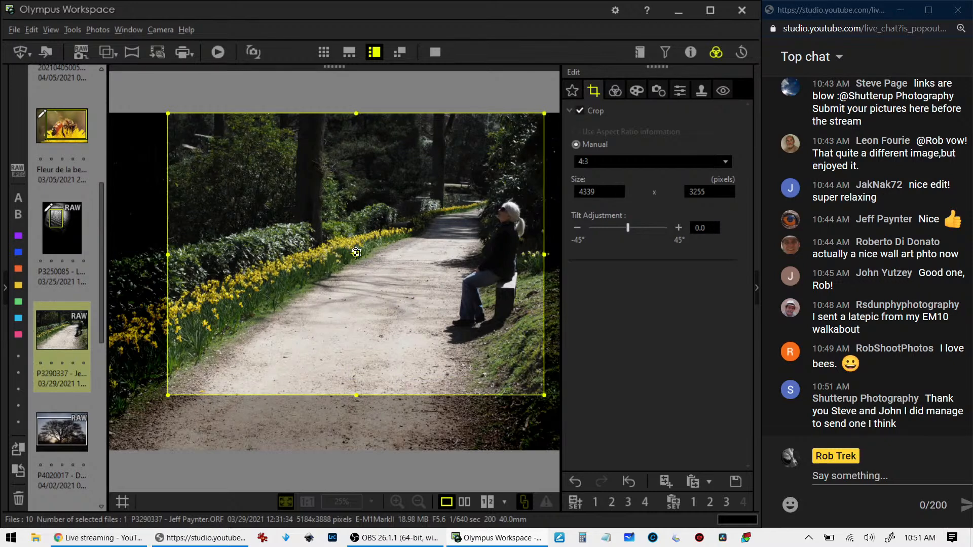
{"action": "left_click", "coordinate": [358, 253]}
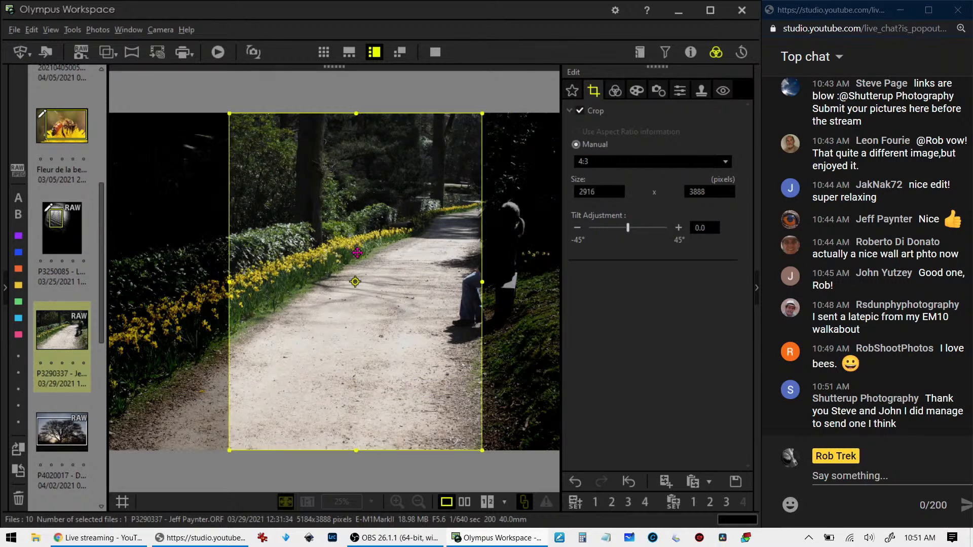
Crop the photo to a 1:1 square of about 3129 x 3129 pixels around the seated woman and the daffodil border
{"action": "left_click", "coordinate": [583, 161]}
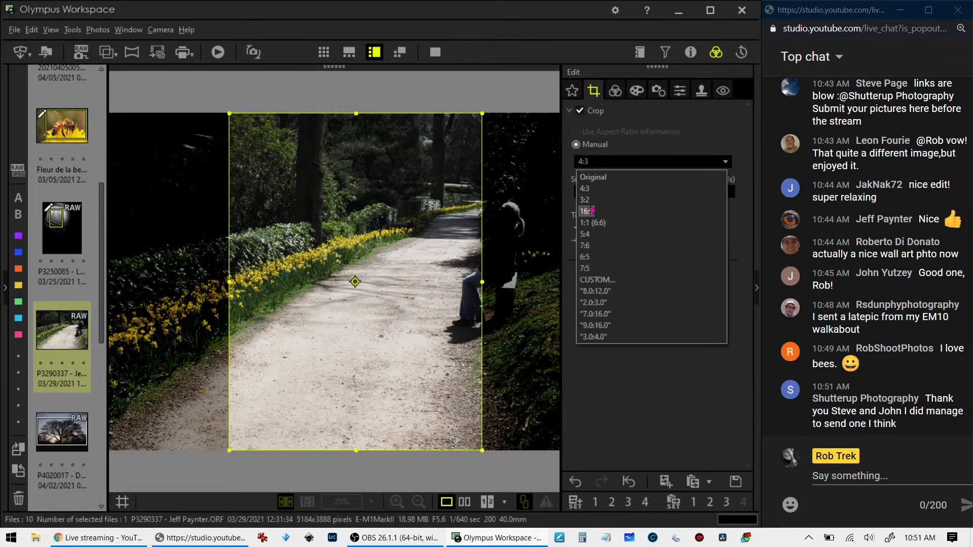
{"action": "left_click", "coordinate": [589, 224]}
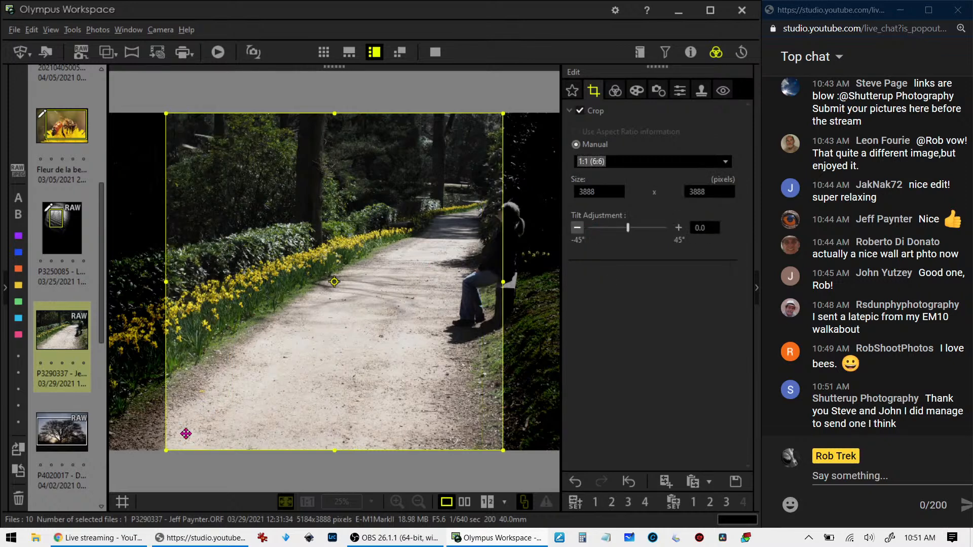
{"action": "left_click_drag", "start_coordinate": [171, 445], "coordinate": [249, 385]}
{"action": "left_click_drag", "start_coordinate": [342, 324], "coordinate": [382, 306]}
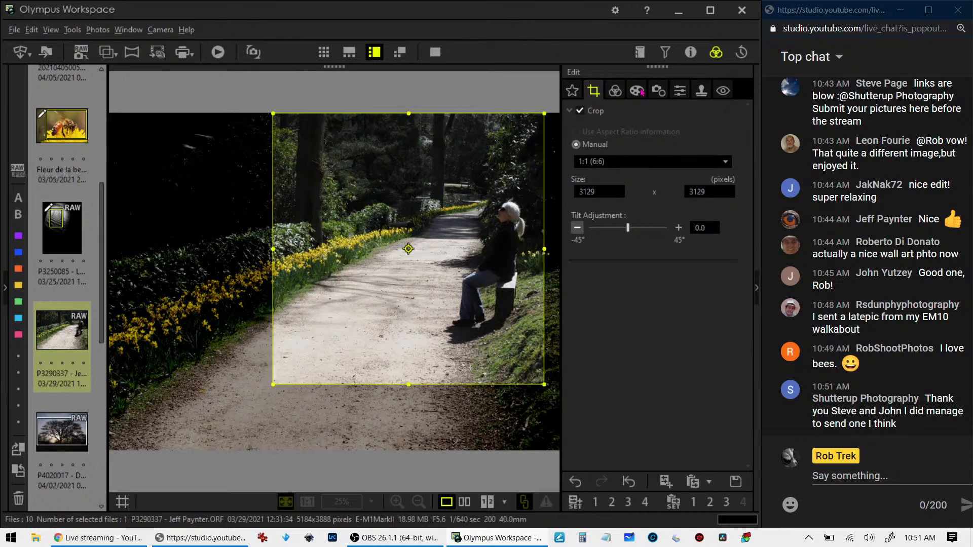
Set the path photo's gradation to AUTO
{"action": "left_click", "coordinate": [615, 91]}
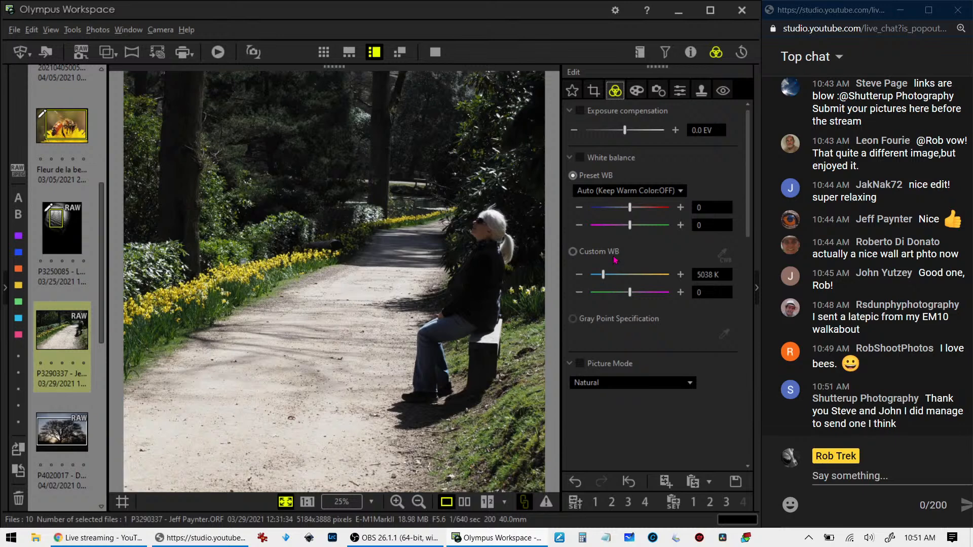
{"action": "scroll", "coordinate": [643, 404], "scroll_direction": "down", "scroll_amount": 10}
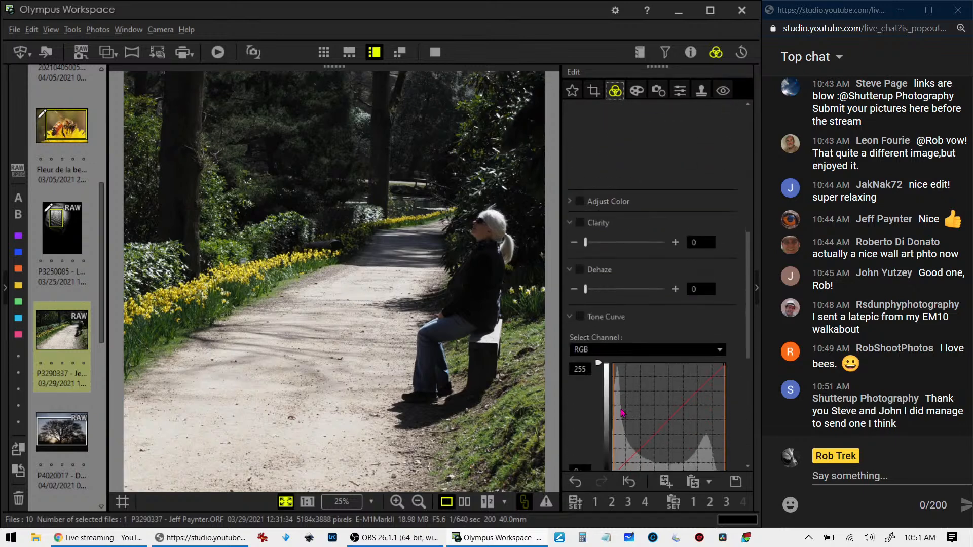
{"action": "left_click", "coordinate": [616, 437]}
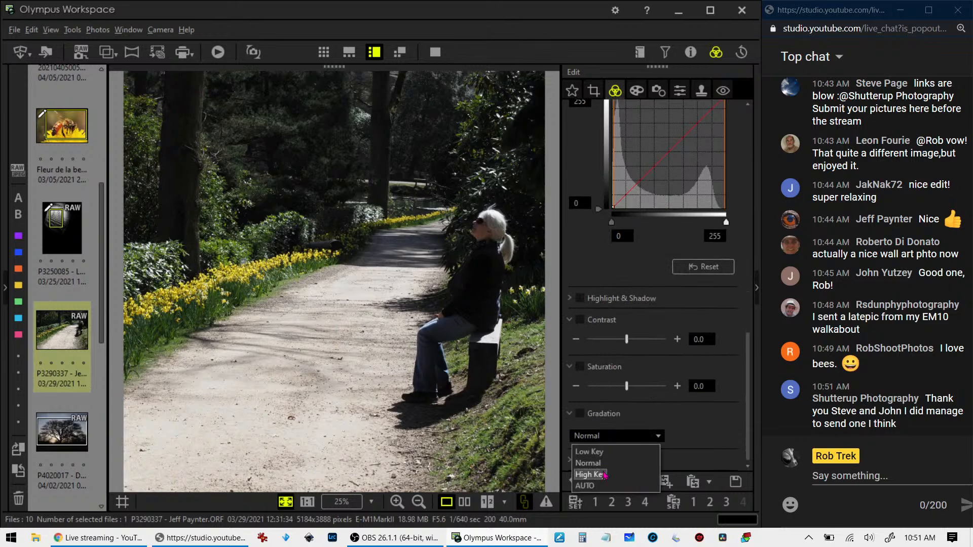
{"action": "left_click", "coordinate": [606, 448]}
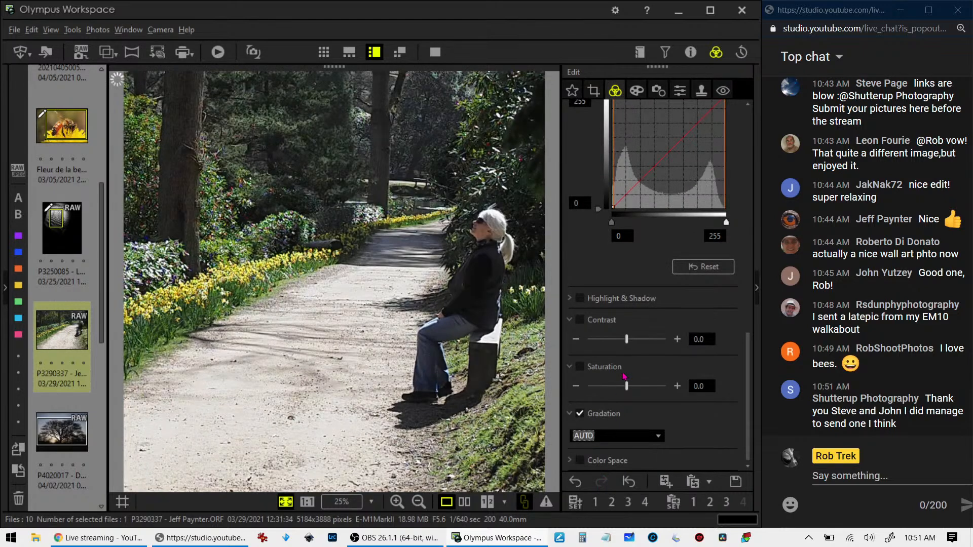
Raise the darker tones on the RGB tone curve, anchor the deepest shadows, and pull the highlights back towards the diagonal
{"action": "scroll", "coordinate": [644, 345], "scroll_direction": "up", "scroll_amount": 3}
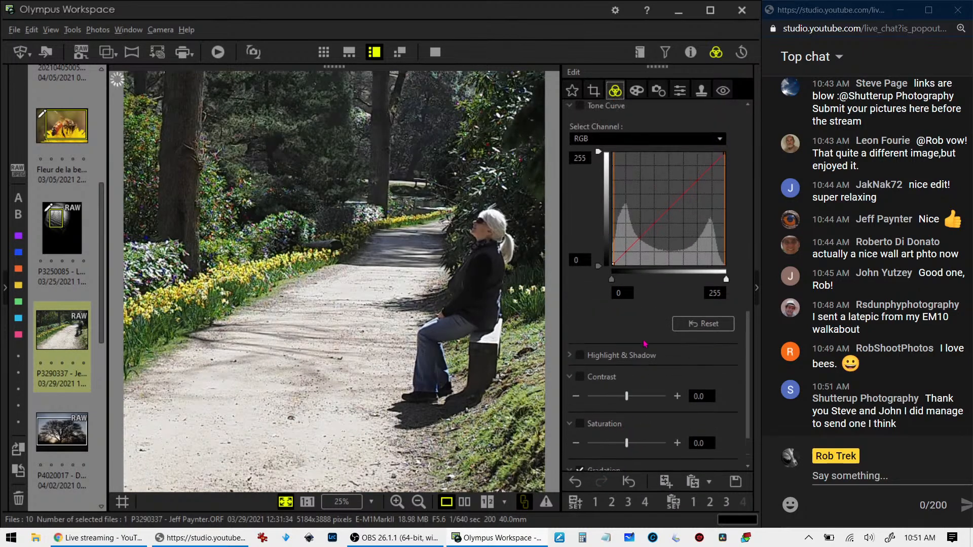
{"action": "left_click", "coordinate": [638, 256]}
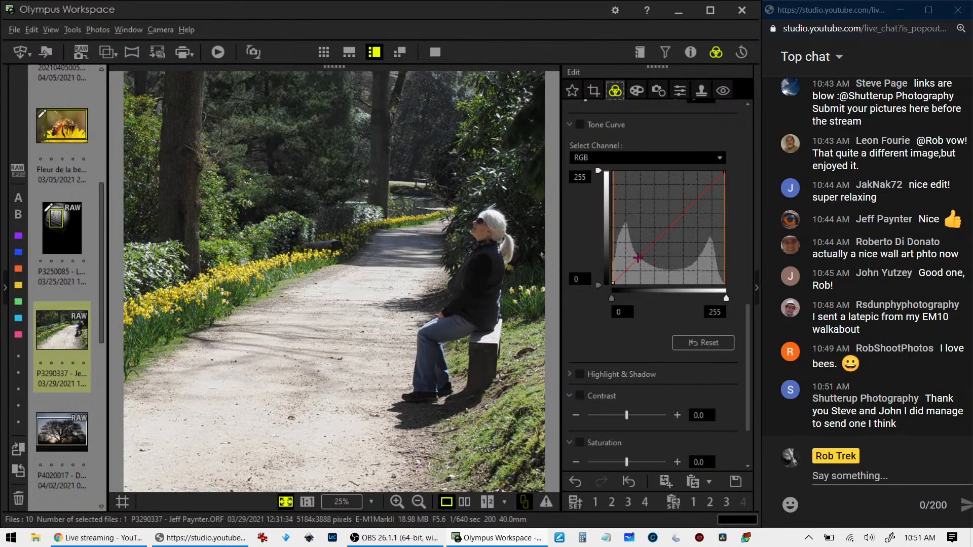
{"action": "left_click_drag", "start_coordinate": [638, 256], "coordinate": [638, 244]}
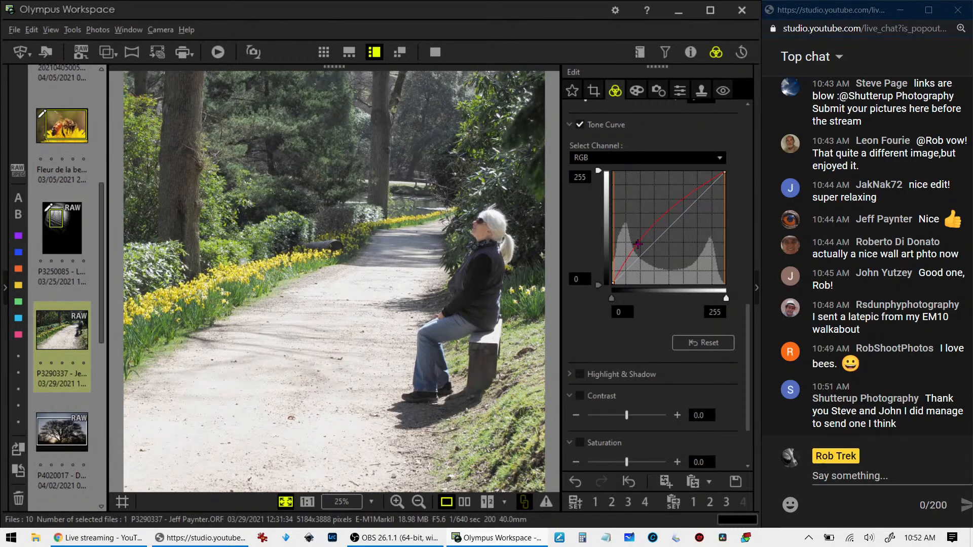
{"action": "left_click", "coordinate": [618, 277]}
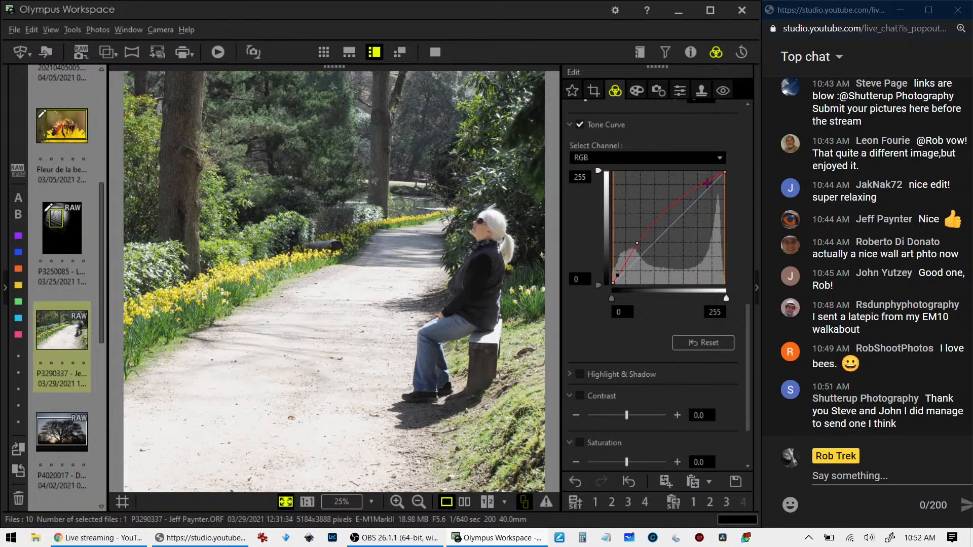
{"action": "left_click_drag", "start_coordinate": [708, 185], "coordinate": [710, 187]}
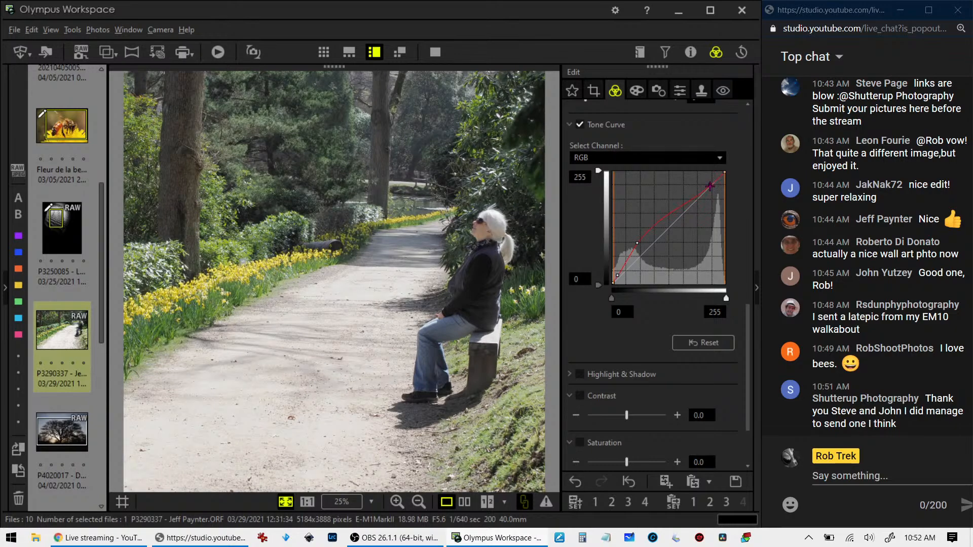
Straighten the cropped photo by setting the tilt adjustment to -1.7 degrees
{"action": "left_click", "coordinate": [594, 91]}
{"action": "left_click", "coordinate": [578, 228]}
{"action": "left_click", "coordinate": [578, 228]}
{"action": "left_click", "coordinate": [578, 228]}
{"action": "left_click", "coordinate": [580, 228]}
{"action": "left_click", "coordinate": [581, 228]}
{"action": "left_click", "coordinate": [581, 228]}
{"action": "left_click", "coordinate": [581, 228]}
{"action": "left_click", "coordinate": [580, 228]}
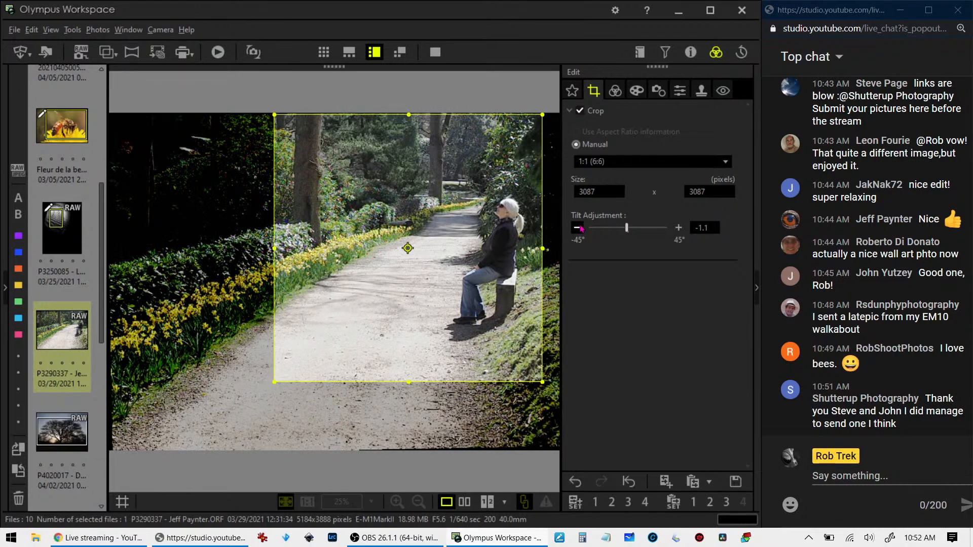
{"action": "left_click", "coordinate": [581, 228]}
{"action": "left_click", "coordinate": [581, 228]}
{"action": "left_click", "coordinate": [581, 228]}
{"action": "left_click", "coordinate": [580, 228]}
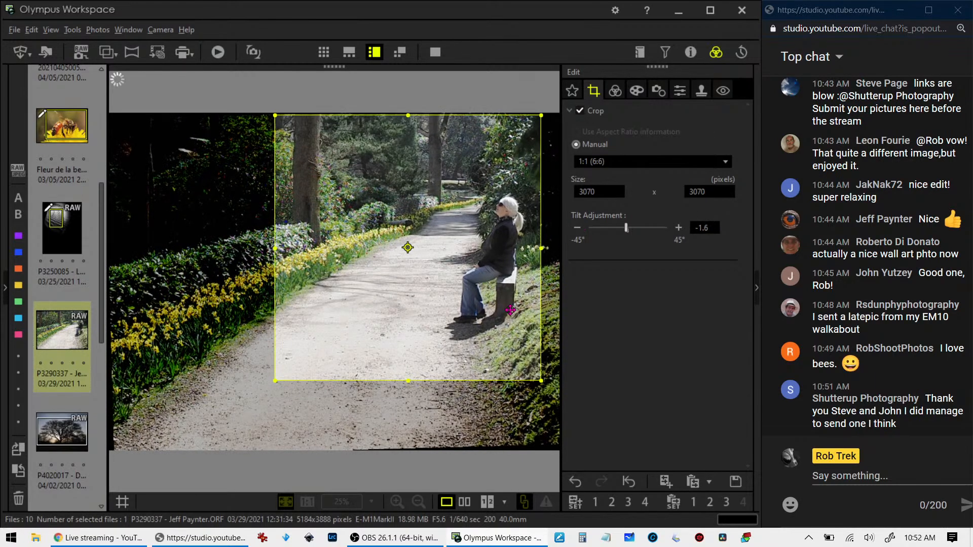
{"action": "left_click", "coordinate": [578, 227]}
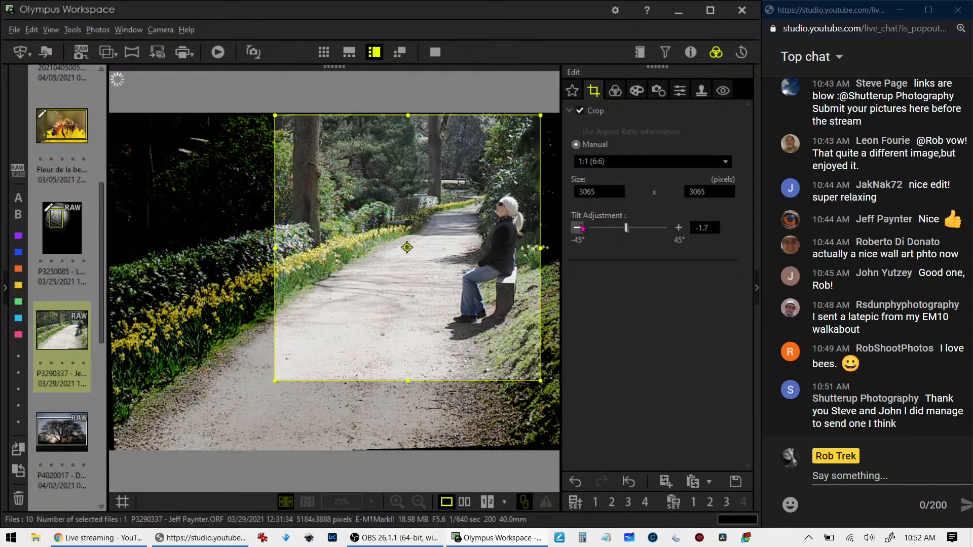
Set the photo's sharpness to 2.0
{"action": "left_click", "coordinate": [617, 93]}
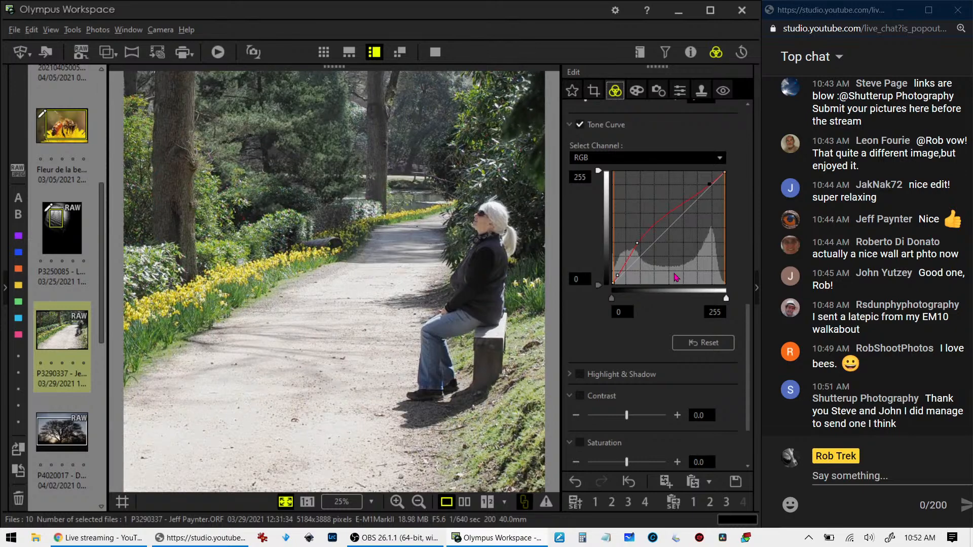
{"action": "left_click", "coordinate": [679, 90]}
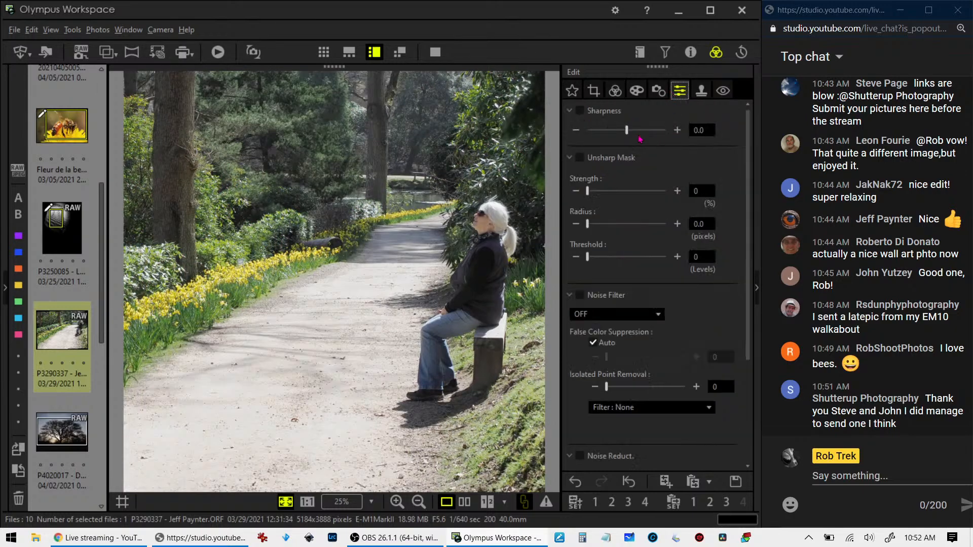
{"action": "left_click_drag", "start_coordinate": [628, 132], "coordinate": [666, 130]}
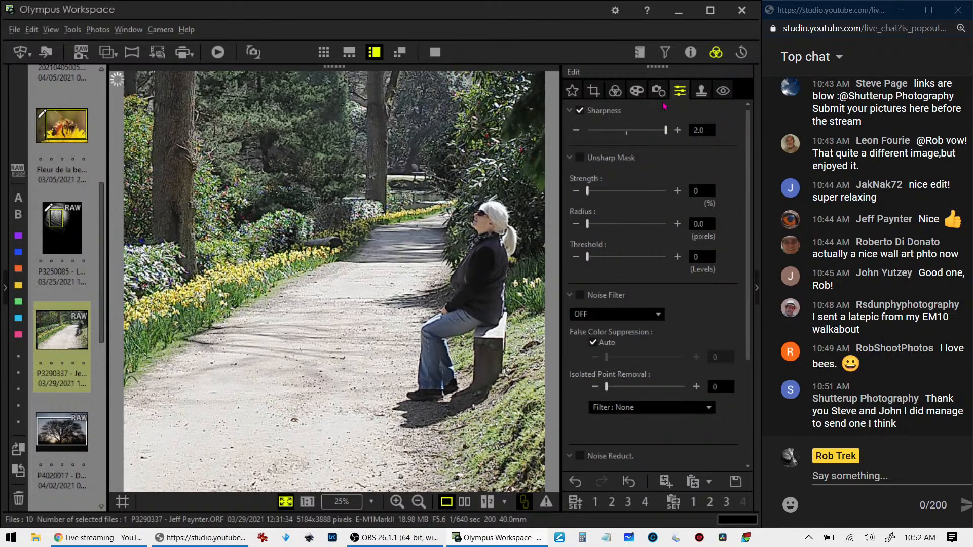
Raise the photo's overall saturation to 2.0
{"action": "left_click", "coordinate": [616, 95]}
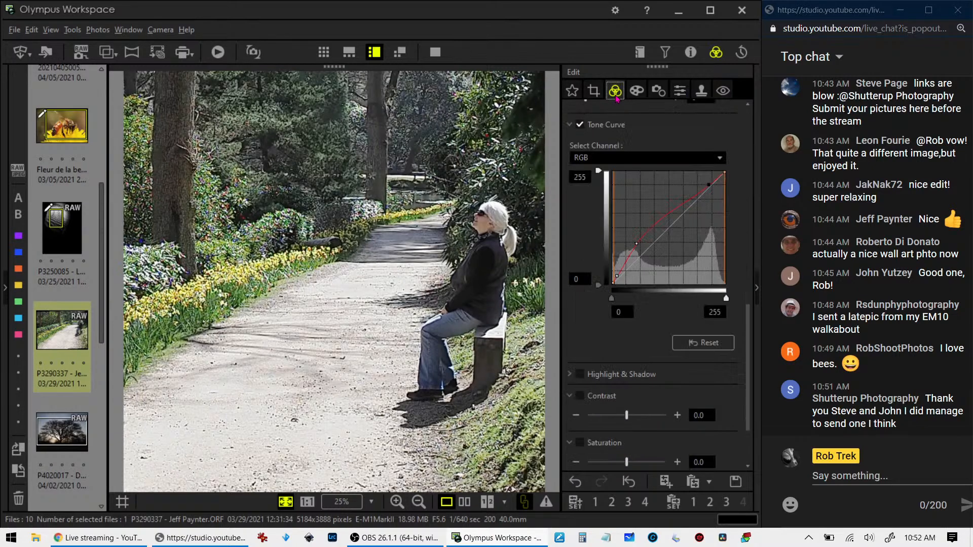
{"action": "scroll", "coordinate": [633, 299], "scroll_direction": "down", "scroll_amount": 3}
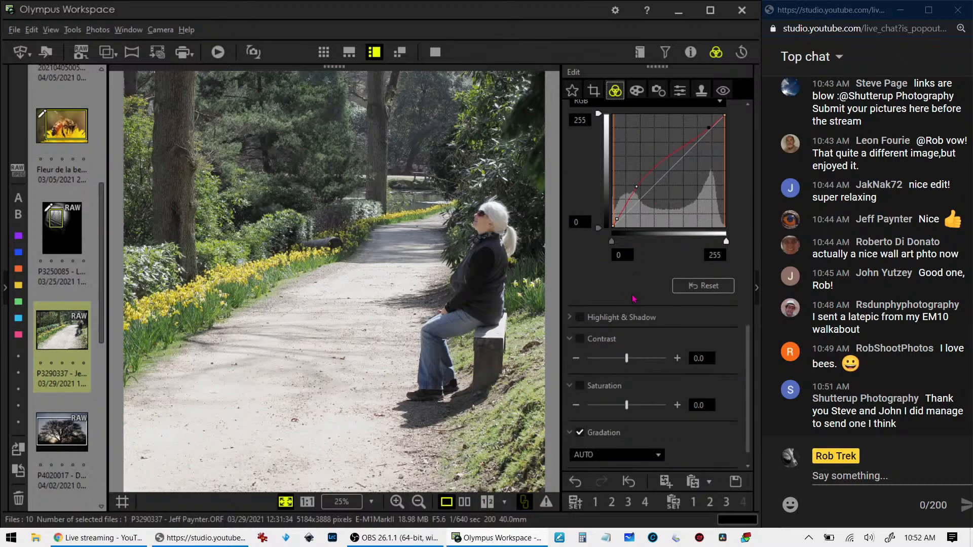
{"action": "left_click_drag", "start_coordinate": [627, 385], "coordinate": [635, 387]}
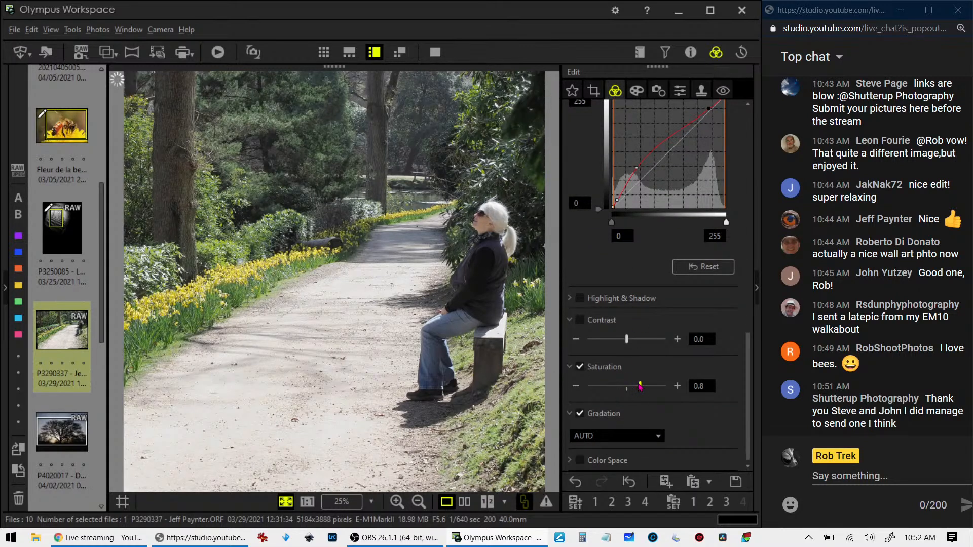
{"action": "left_click_drag", "start_coordinate": [642, 387], "coordinate": [670, 391]}
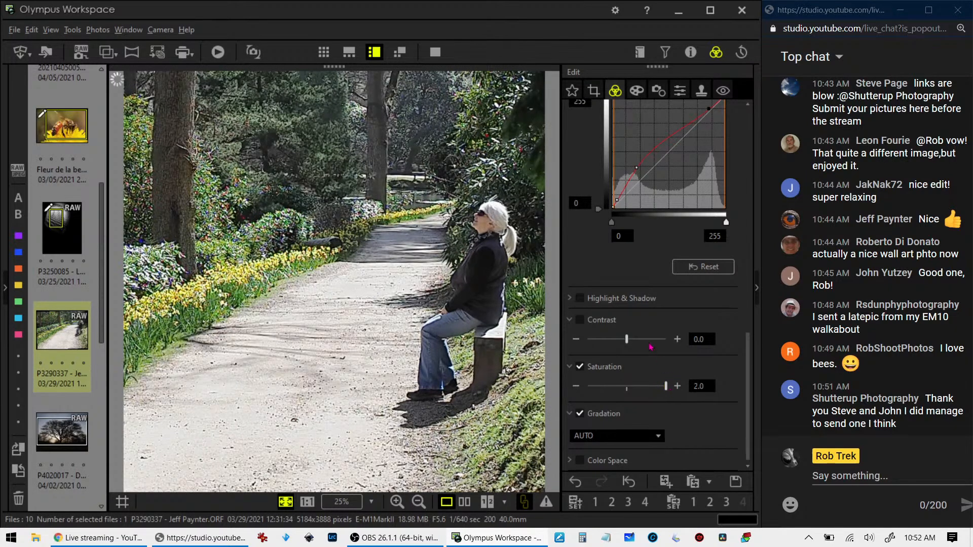
Increase the Dehaze amount on the path photo to 96
{"action": "scroll", "coordinate": [651, 346], "scroll_direction": "up", "scroll_amount": 5}
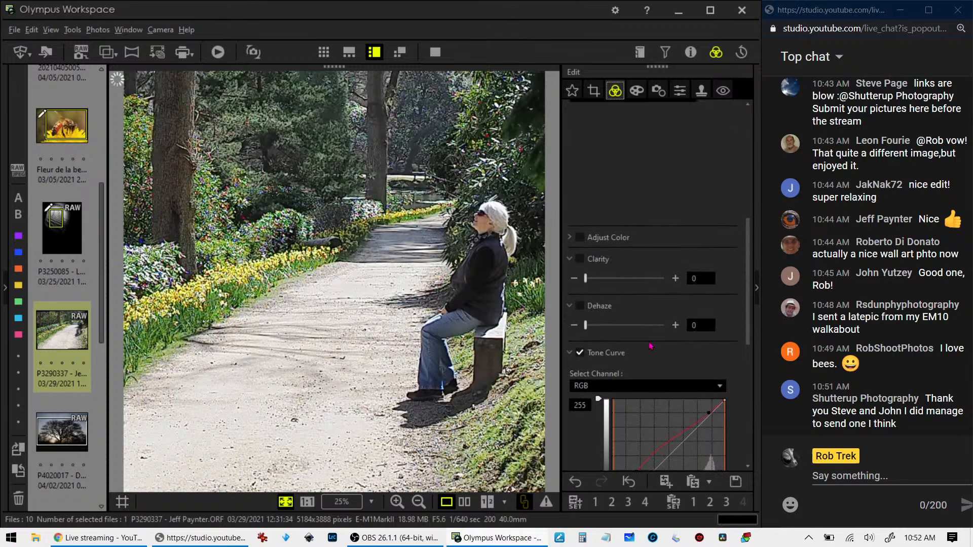
{"action": "scroll", "coordinate": [651, 346], "scroll_direction": "up", "scroll_amount": 1}
{"action": "left_click_drag", "start_coordinate": [587, 347], "coordinate": [618, 347]}
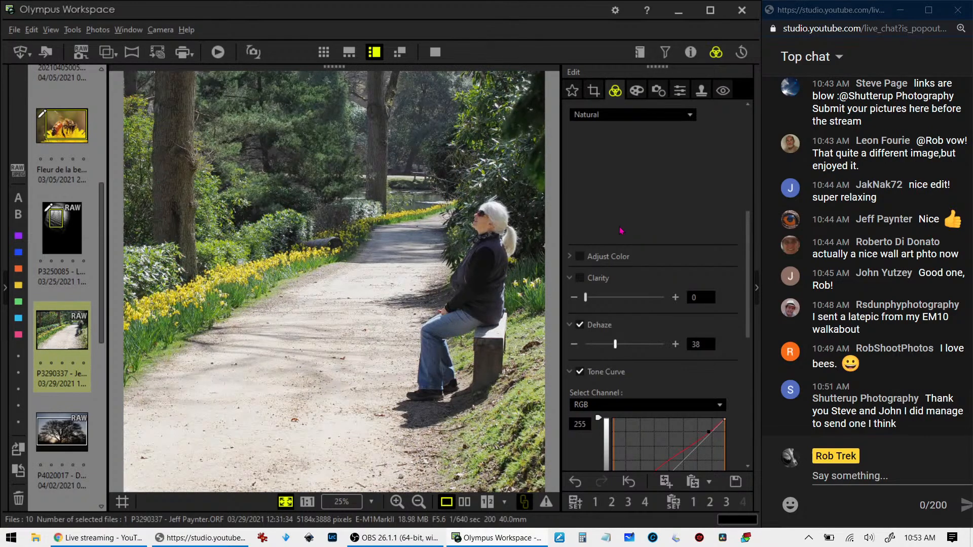
{"action": "left_click_drag", "start_coordinate": [616, 345], "coordinate": [626, 347]}
{"action": "left_click_drag", "start_coordinate": [627, 353], "coordinate": [661, 350]}
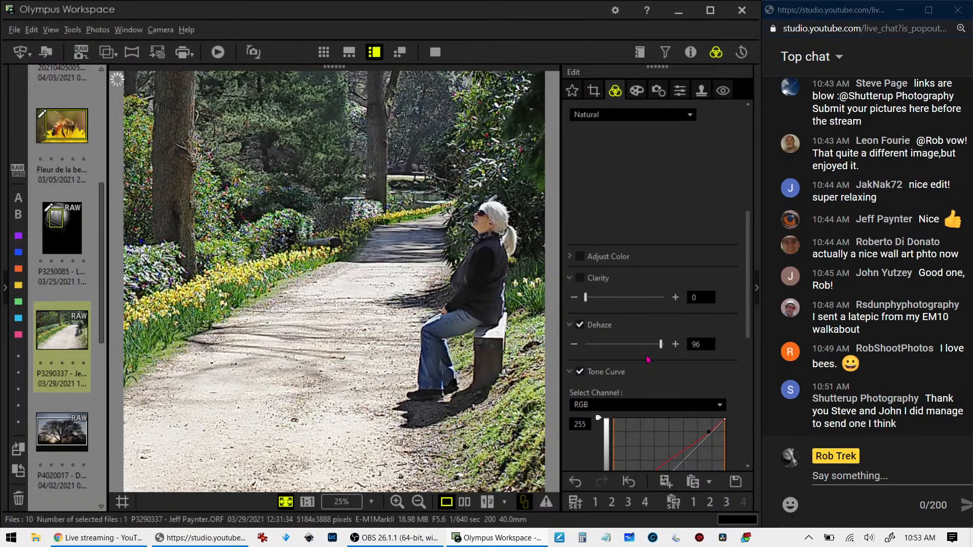
Lower the highlight portion of the RGB tone curve slightly to darken the bright gravel path
{"action": "scroll", "coordinate": [648, 359], "scroll_direction": "down", "scroll_amount": 3}
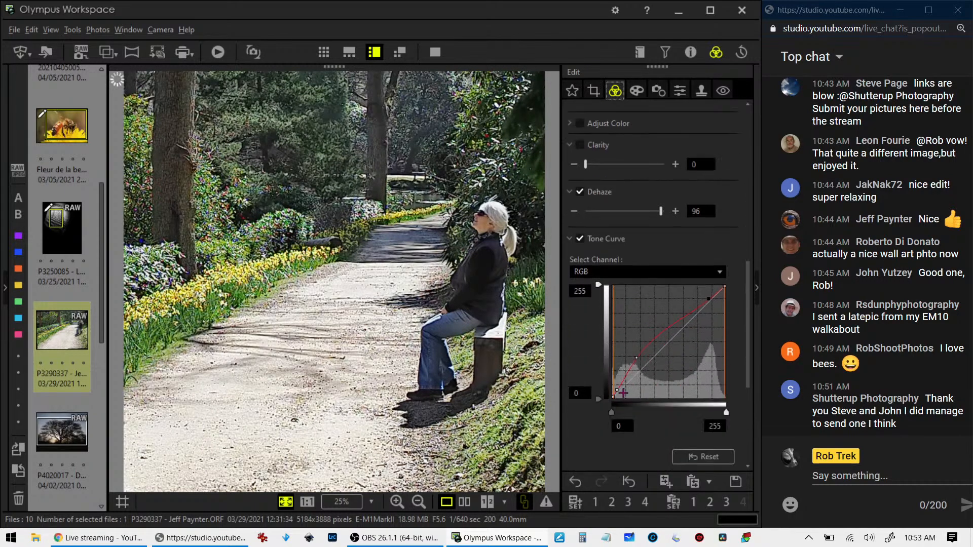
{"action": "left_click", "coordinate": [690, 313]}
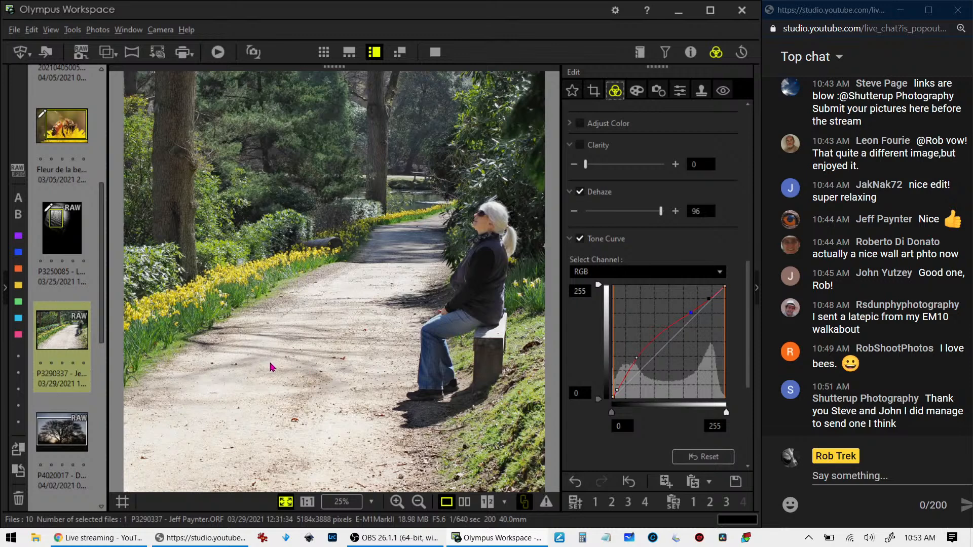
{"action": "left_click", "coordinate": [710, 302]}
{"action": "left_click_drag", "start_coordinate": [709, 303], "coordinate": [710, 304]}
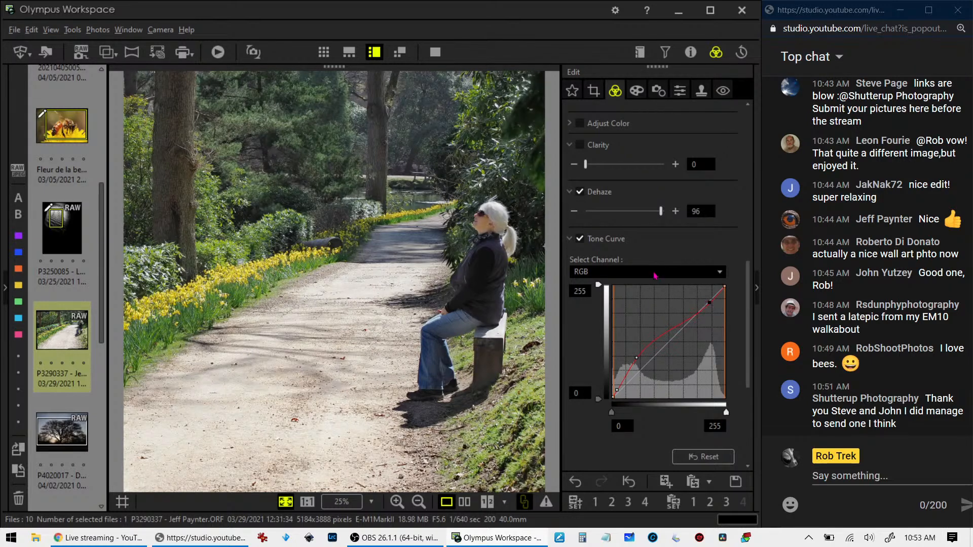
Adjust the saturation of individual colours, setting yellow (0) to 2 and orange (1) to 7
{"action": "scroll", "coordinate": [645, 268], "scroll_direction": "up", "scroll_amount": 2}
{"action": "left_click", "coordinate": [571, 238]}
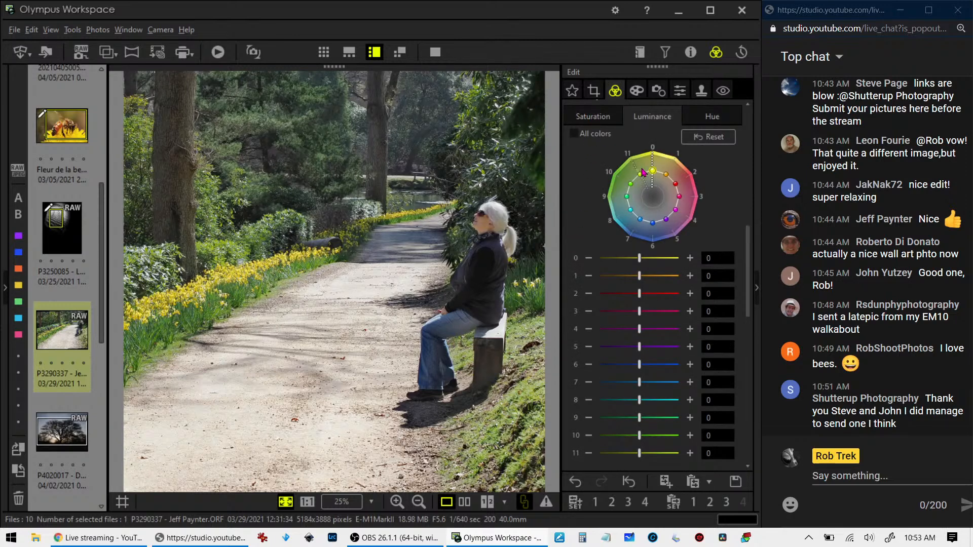
{"action": "left_click", "coordinate": [595, 123]}
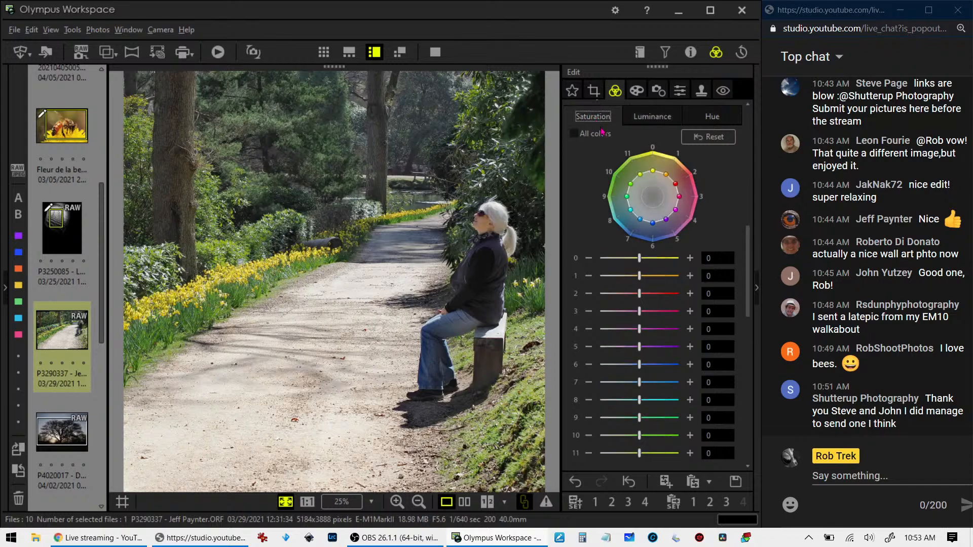
{"action": "mouse_move", "coordinate": [666, 174]}
{"action": "left_mouse_down"}
{"action": "mouse_move", "coordinate": [674, 159]}
{"action": "mouse_move", "coordinate": [653, 166]}
{"action": "left_mouse_up"}
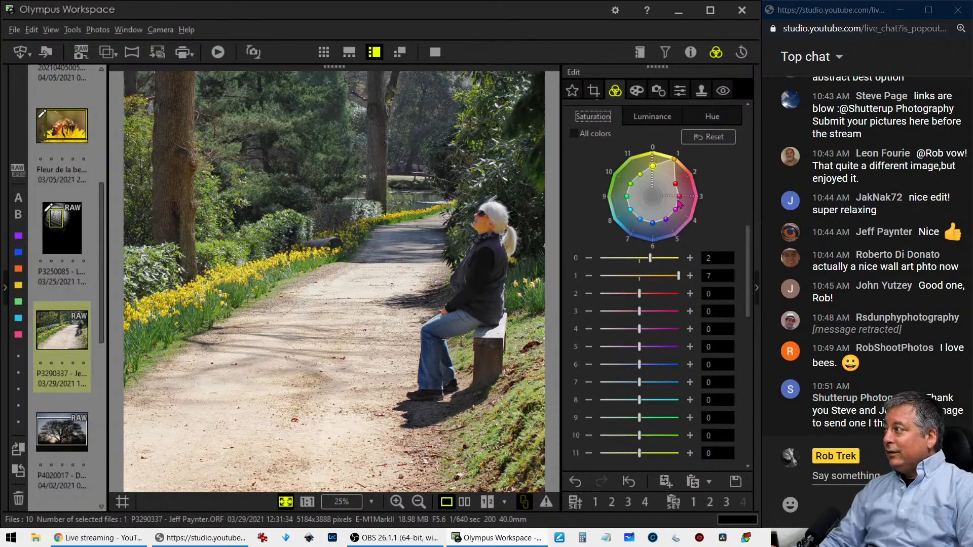
Set red (2) saturation to 5 and red luminance to 3 in the path photo's individual colour adjustments
{"action": "left_click_drag", "start_coordinate": [675, 183], "coordinate": [686, 177]}
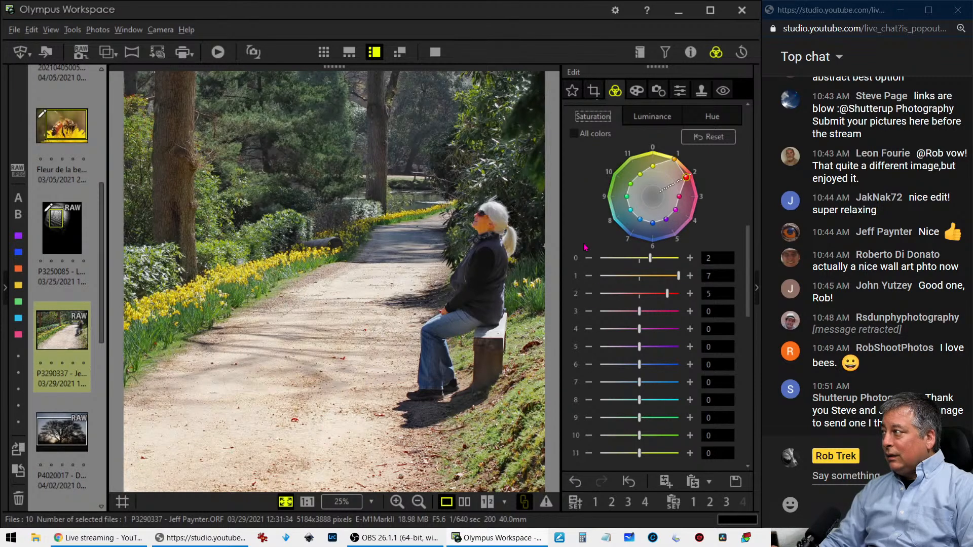
{"action": "left_click", "coordinate": [667, 123]}
{"action": "left_click_drag", "start_coordinate": [686, 178], "coordinate": [663, 194]}
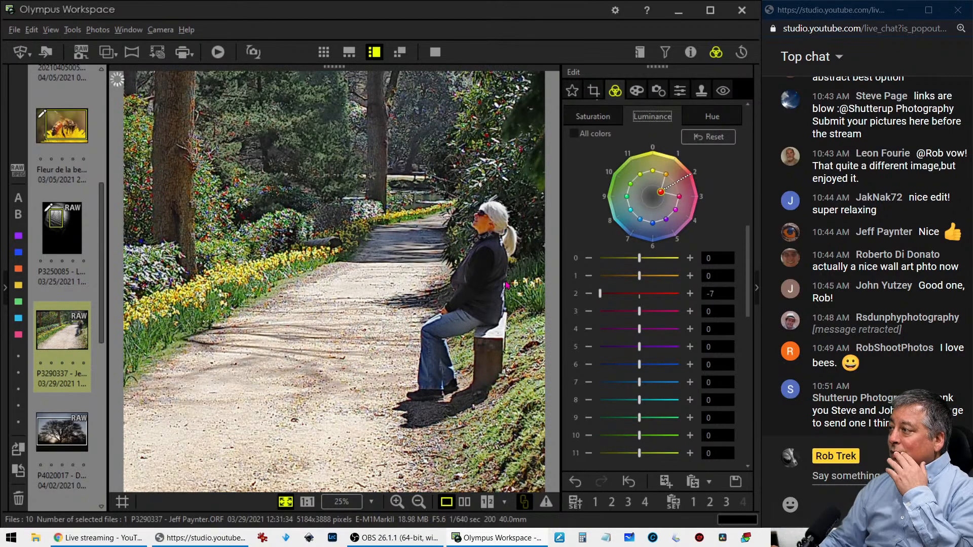
{"action": "left_click_drag", "start_coordinate": [660, 194], "coordinate": [683, 184]}
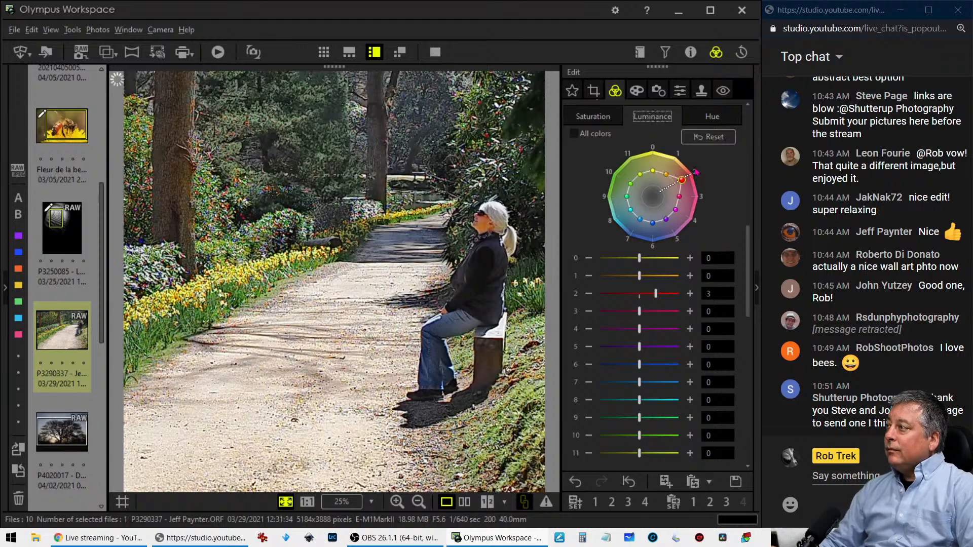
Darken the edges of the path photo by setting the vignetting adjustment to -6
{"action": "left_click", "coordinate": [637, 90]}
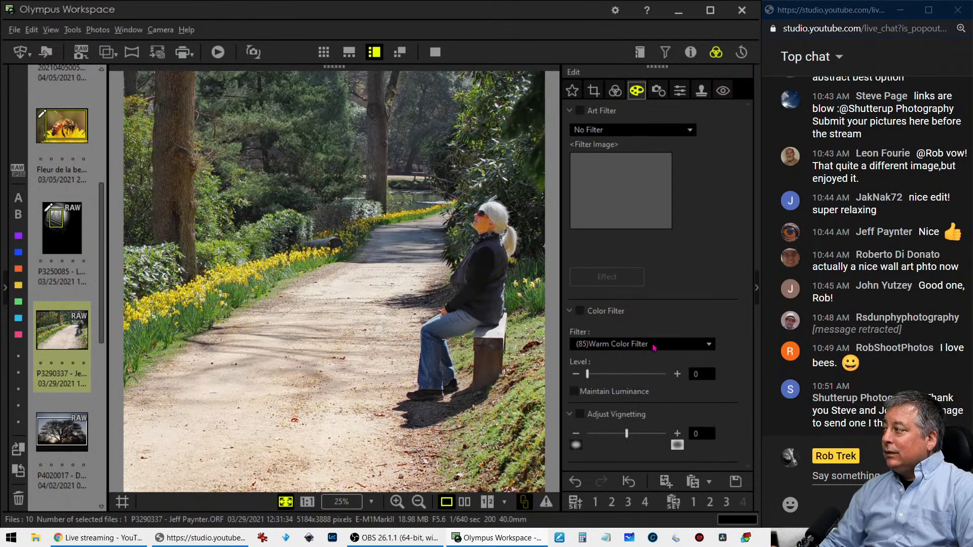
{"action": "left_click_drag", "start_coordinate": [626, 434], "coordinate": [617, 439]}
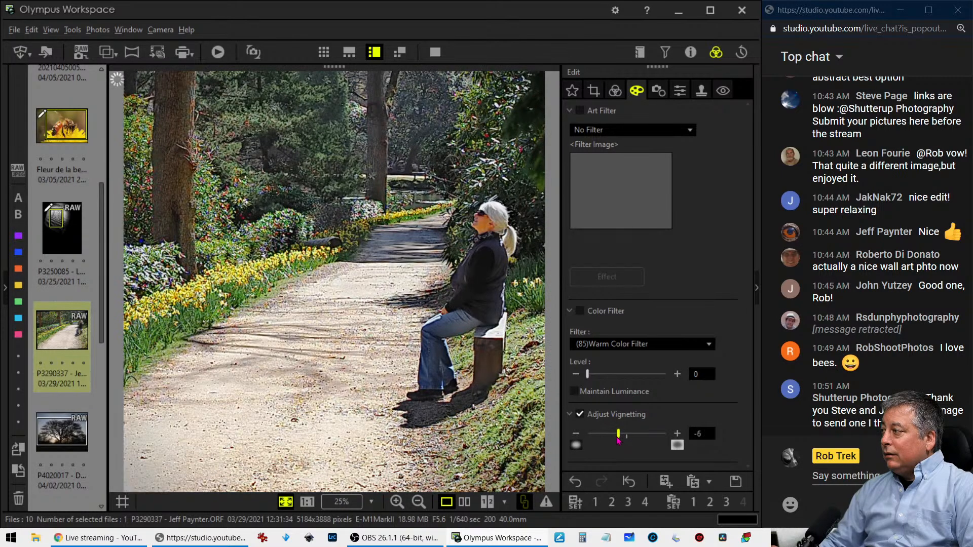
Set saturation of red (2) to 2 and yellow (0) to 4, and luminance of colours 6, 7 and 8 to -2 and 9 to -3
{"action": "left_click", "coordinate": [616, 91]}
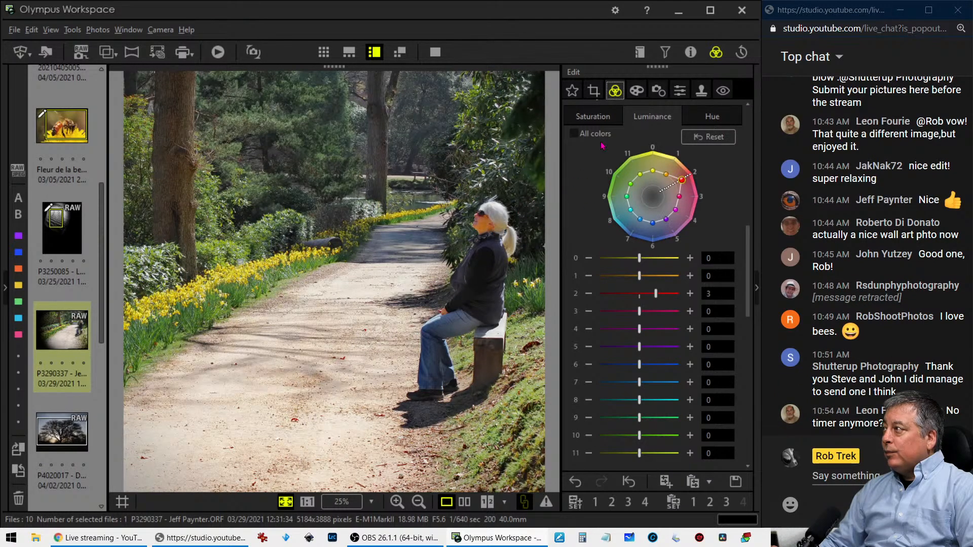
{"action": "left_click", "coordinate": [593, 116]}
{"action": "left_click_drag", "start_coordinate": [682, 186], "coordinate": [679, 182]}
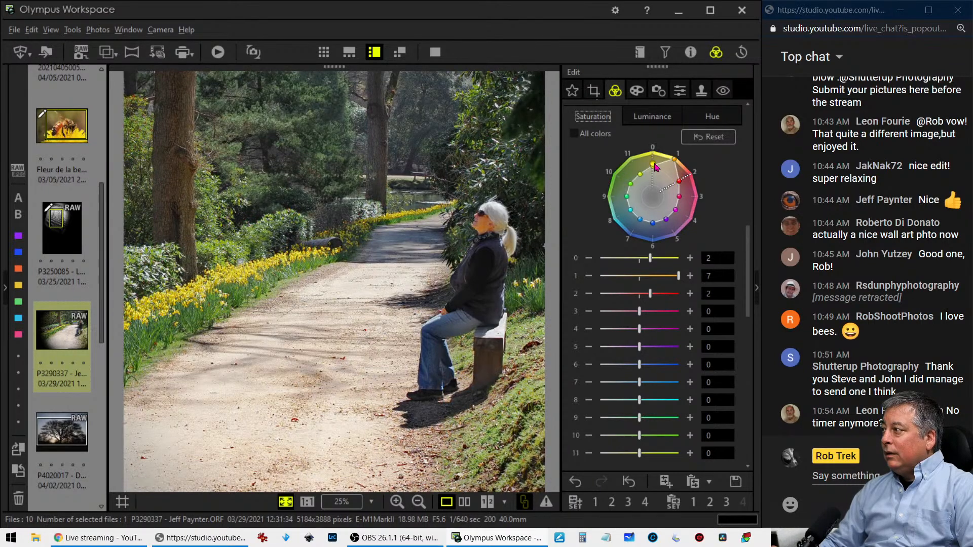
{"action": "left_click_drag", "start_coordinate": [654, 166], "coordinate": [652, 160]}
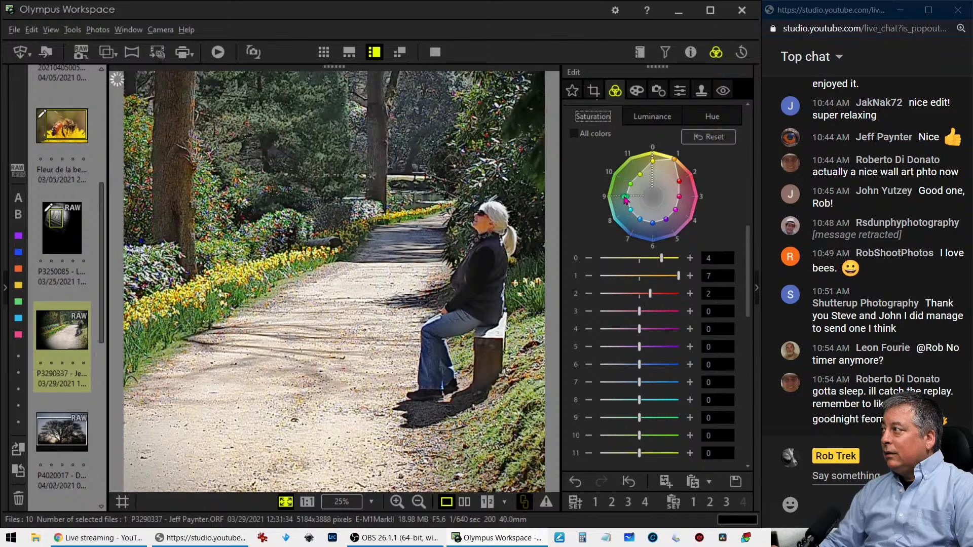
{"action": "left_click", "coordinate": [656, 118]}
{"action": "left_click_drag", "start_coordinate": [628, 196], "coordinate": [653, 218]}
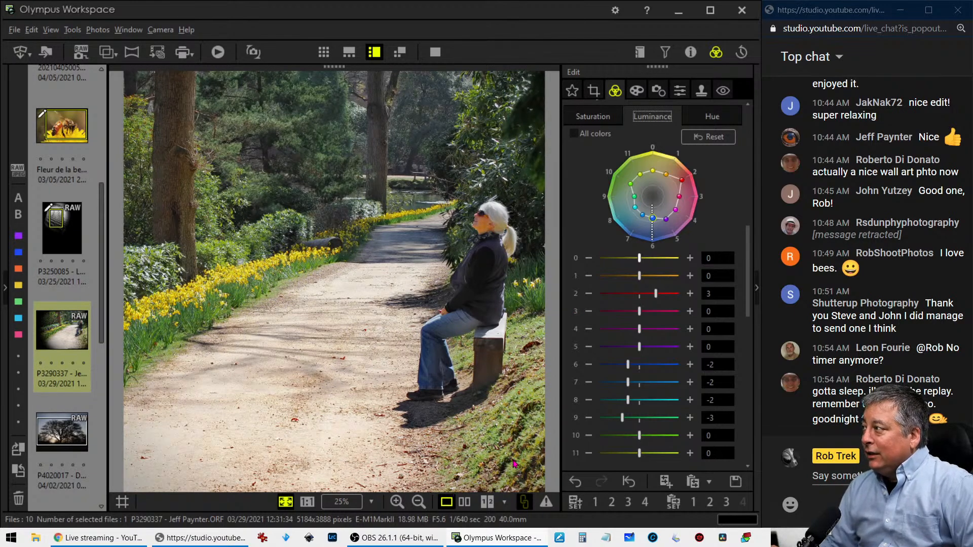
Compare the edited path photo side by side with the original in full screen, and return to the single-image view
{"action": "left_click", "coordinate": [464, 502]}
{"action": "left_click", "coordinate": [435, 52]}
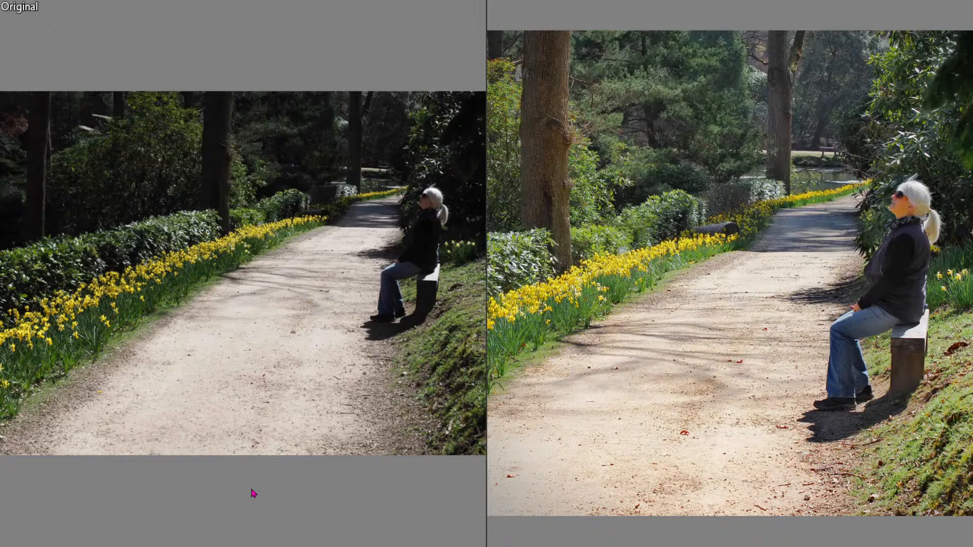
{"action": "key", "text": "Escape"}
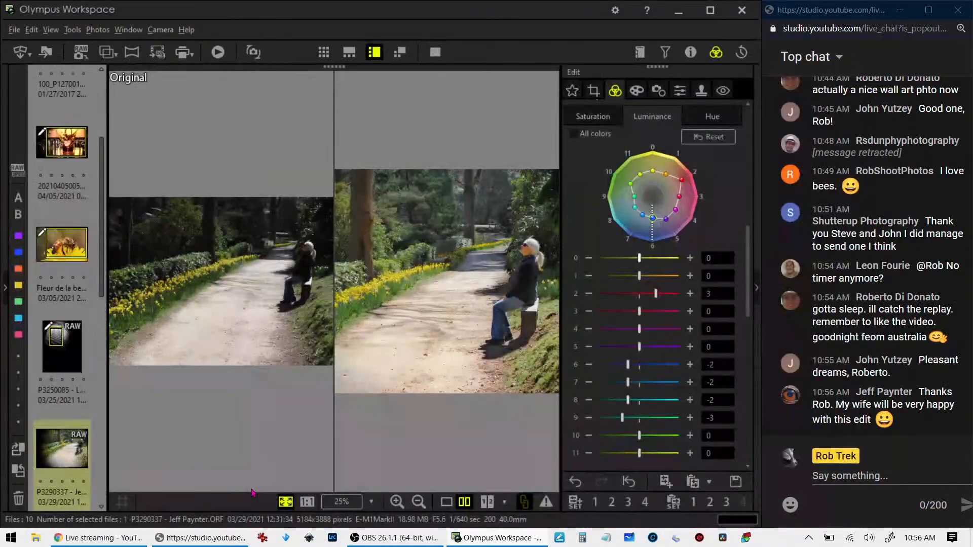
{"action": "left_click", "coordinate": [447, 502]}
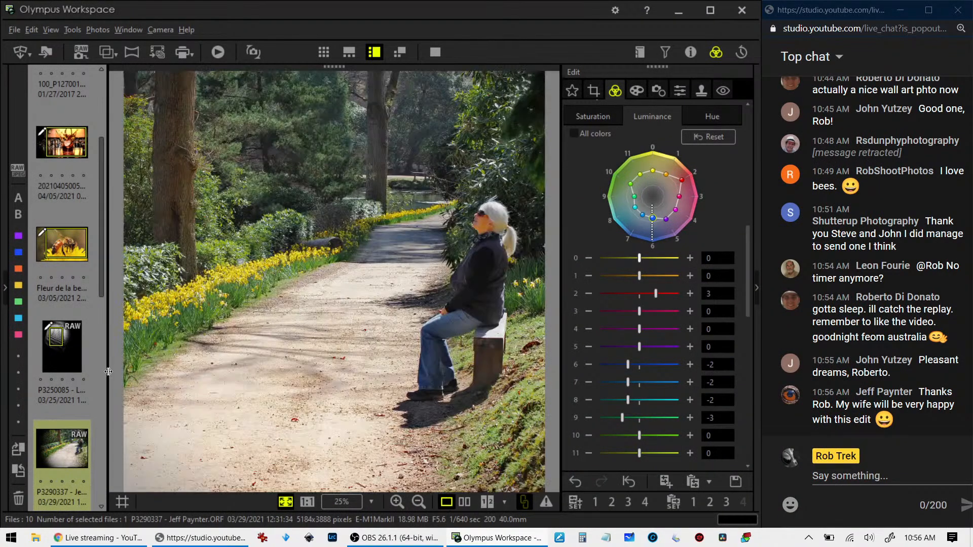
Open the silhouetted tree photo P4020017 for editing
{"action": "scroll", "coordinate": [96, 372], "scroll_direction": "down", "scroll_amount": 3}
{"action": "scroll", "coordinate": [97, 372], "scroll_direction": "down", "scroll_amount": 3}
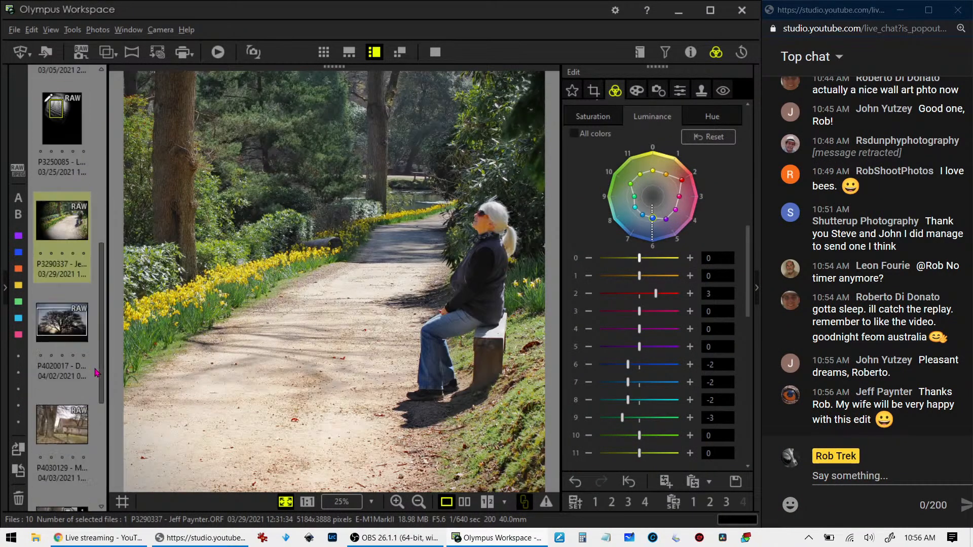
{"action": "left_click", "coordinate": [65, 285]}
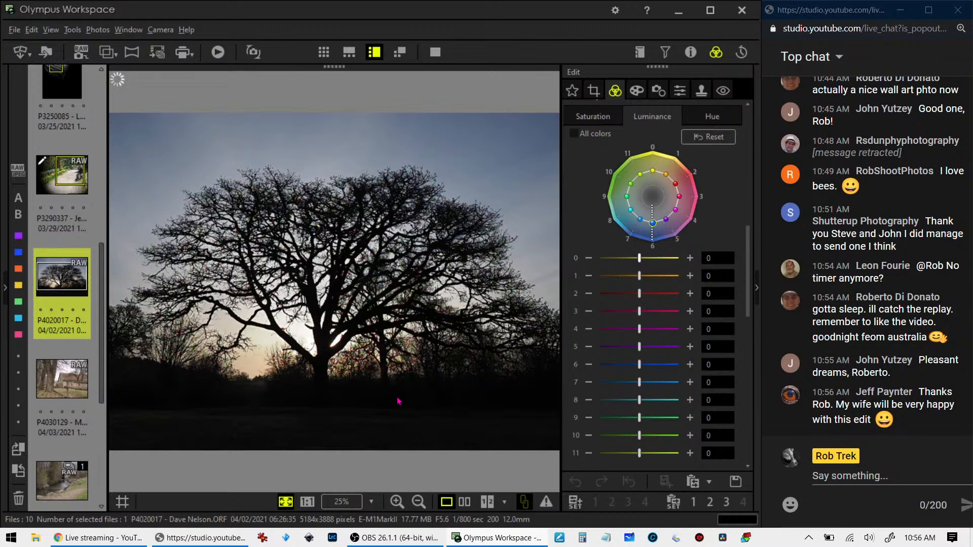
Examine the tree photo's shooting details, including lens, focal length, aperture, shutter speed, ISO and exposure bias
{"action": "left_click", "coordinate": [696, 54]}
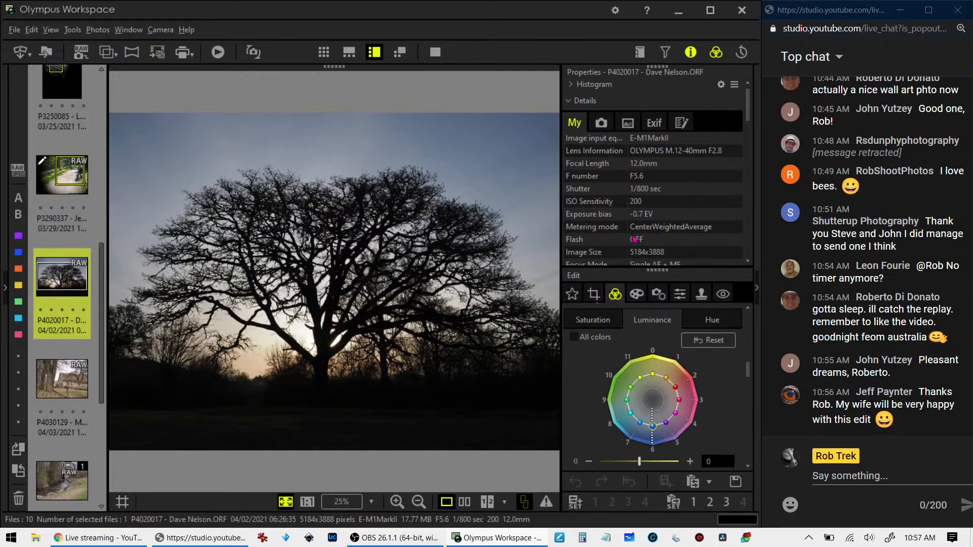
{"action": "scroll", "coordinate": [634, 238], "scroll_direction": "down", "scroll_amount": 2}
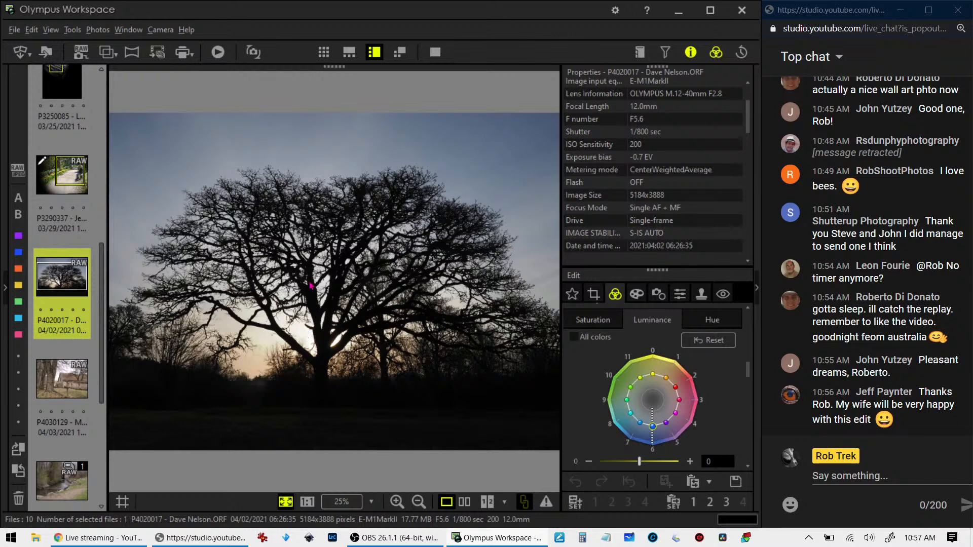
{"action": "scroll", "coordinate": [678, 226], "scroll_direction": "up", "scroll_amount": 2}
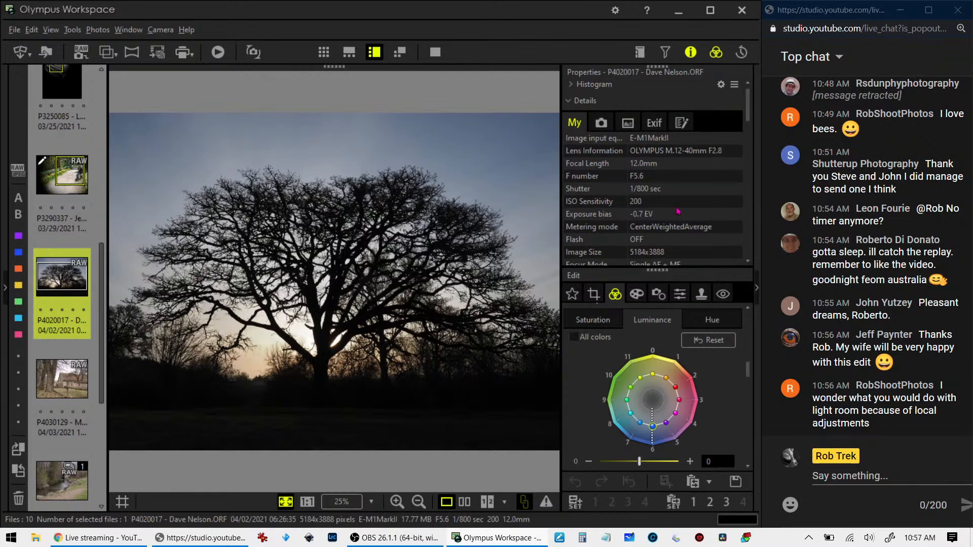
{"action": "left_click", "coordinate": [690, 52]}
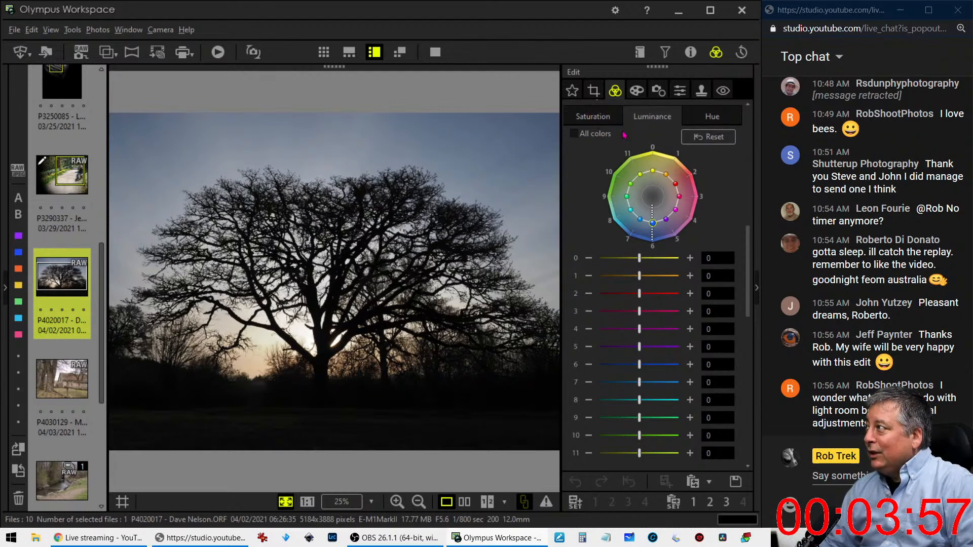
Collapse the individual colour adjustments and try the AUTO gradation on the tree photo
{"action": "scroll", "coordinate": [579, 153], "scroll_direction": "up", "scroll_amount": 1}
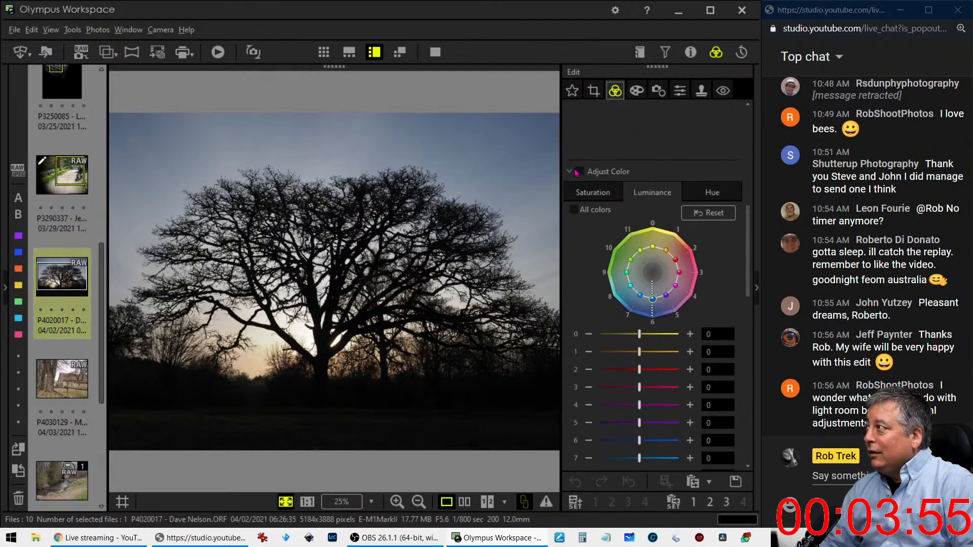
{"action": "left_click", "coordinate": [571, 172]}
{"action": "scroll", "coordinate": [575, 228], "scroll_direction": "down", "scroll_amount": 3}
{"action": "scroll", "coordinate": [583, 396], "scroll_direction": "down", "scroll_amount": 1}
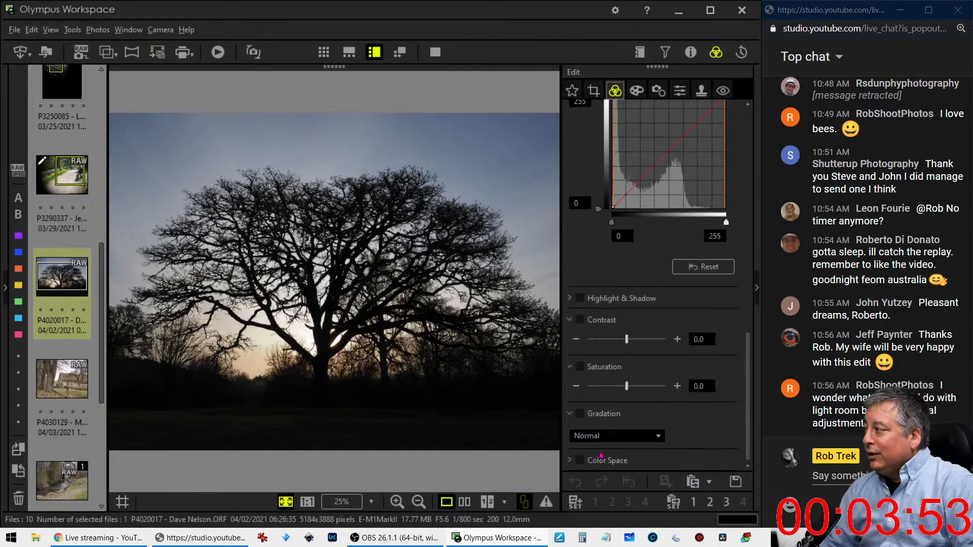
{"action": "left_click", "coordinate": [607, 437]}
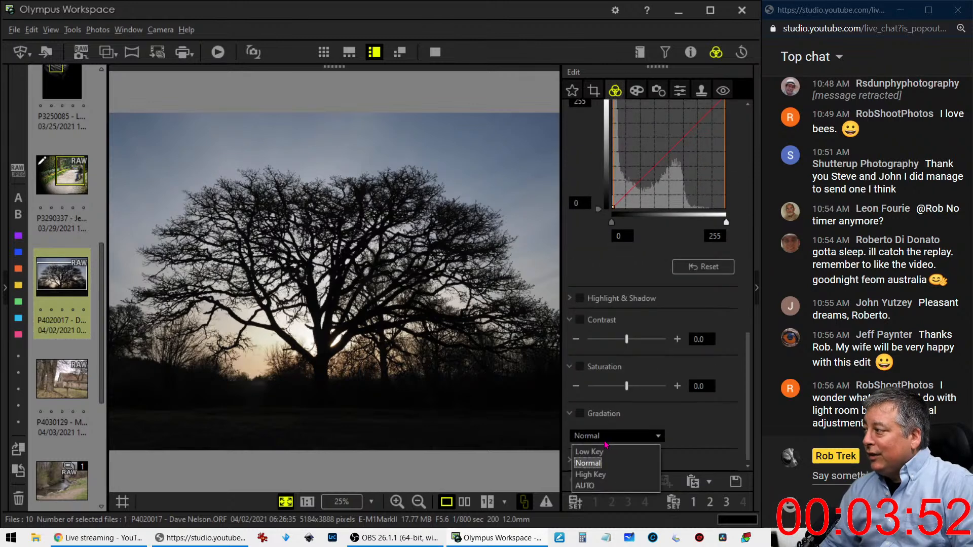
{"action": "left_click", "coordinate": [598, 484]}
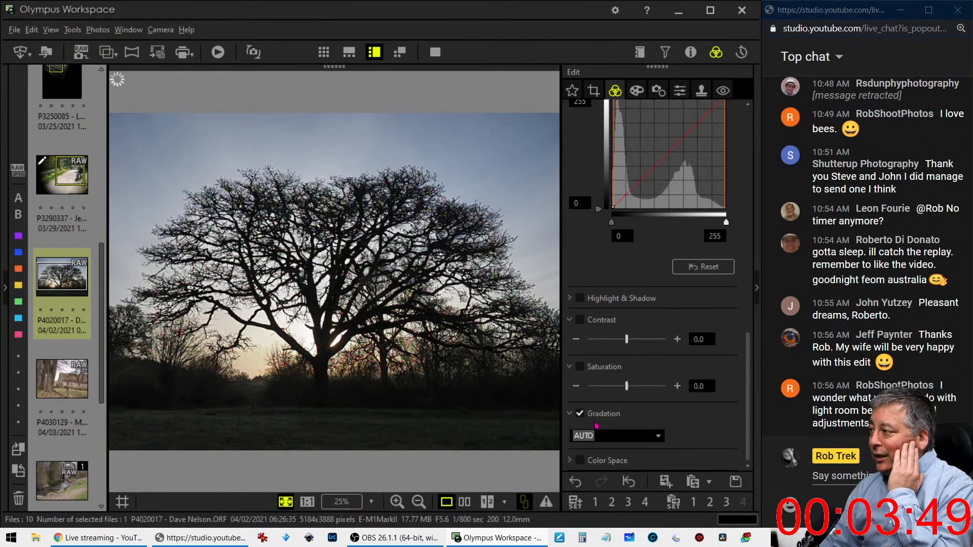
Test the tree photo's exposure compensation at 2.0 EV and bring it back down to 0.1 EV
{"action": "scroll", "coordinate": [622, 214], "scroll_direction": "up", "scroll_amount": 10}
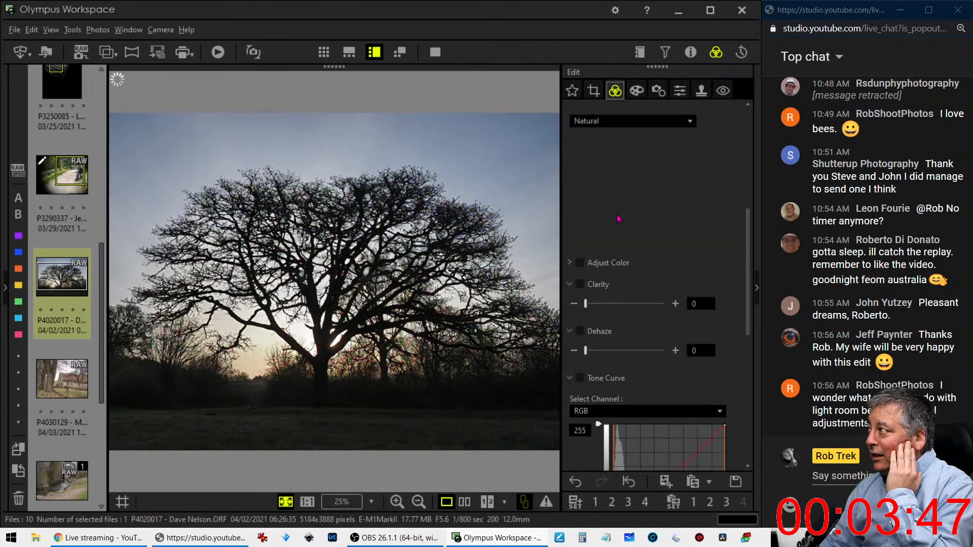
{"action": "scroll", "coordinate": [621, 214], "scroll_direction": "up", "scroll_amount": 3}
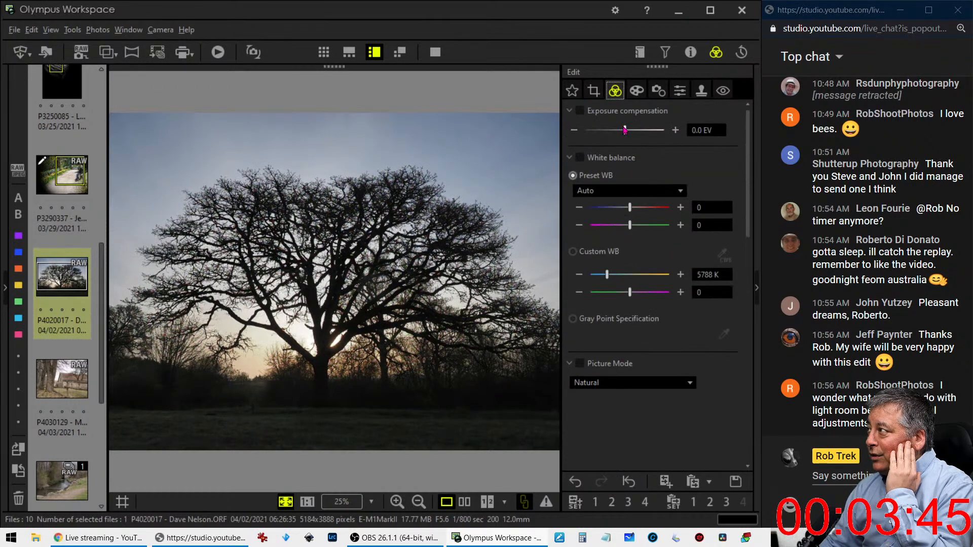
{"action": "left_click_drag", "start_coordinate": [654, 134], "coordinate": [674, 133]}
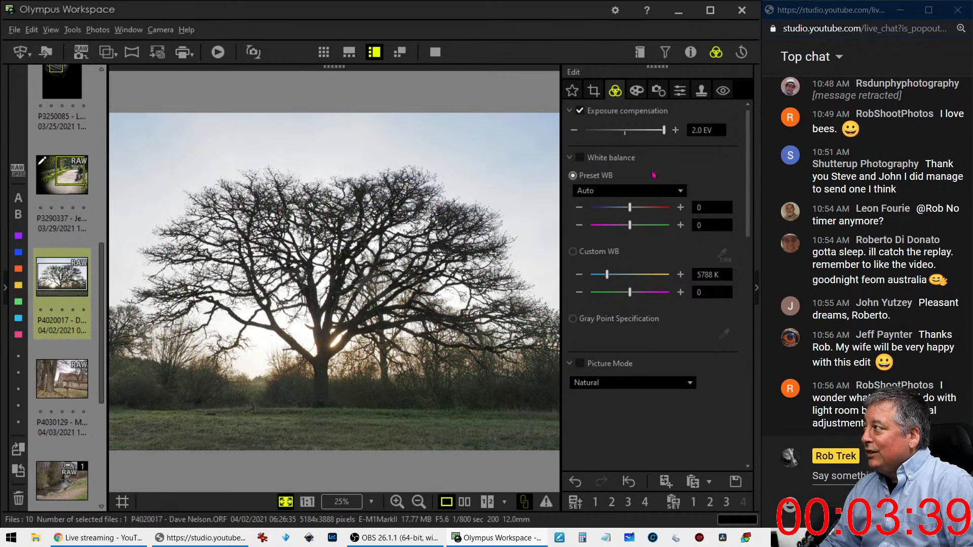
{"action": "left_click_drag", "start_coordinate": [663, 132], "coordinate": [627, 132]}
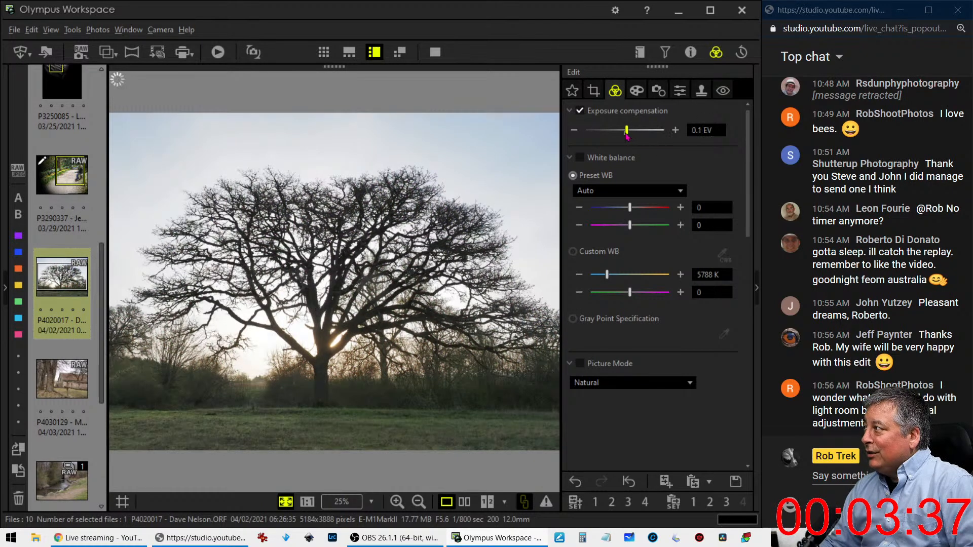
Set the tree photo's gradation to Low Key
{"action": "scroll", "coordinate": [599, 344], "scroll_direction": "down", "scroll_amount": 4}
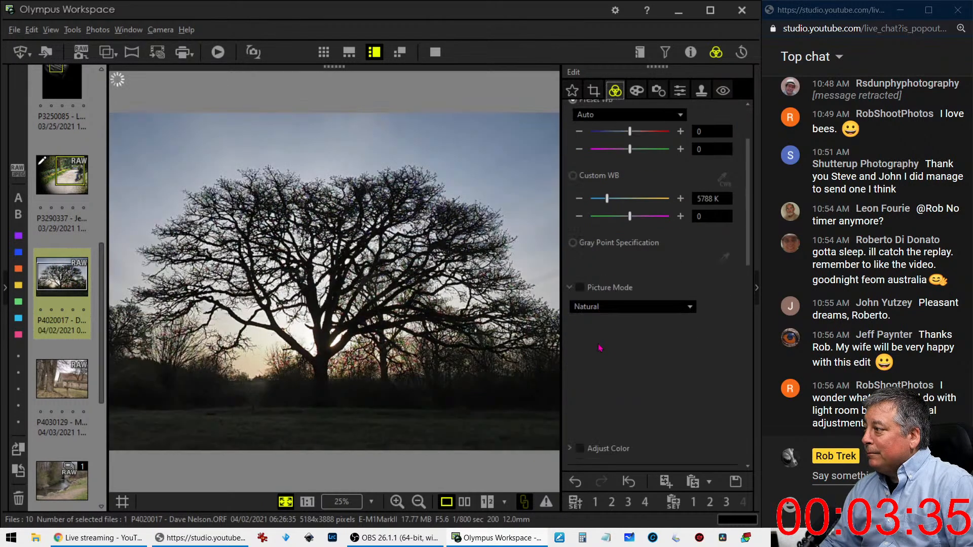
{"action": "scroll", "coordinate": [599, 355], "scroll_direction": "down", "scroll_amount": 8}
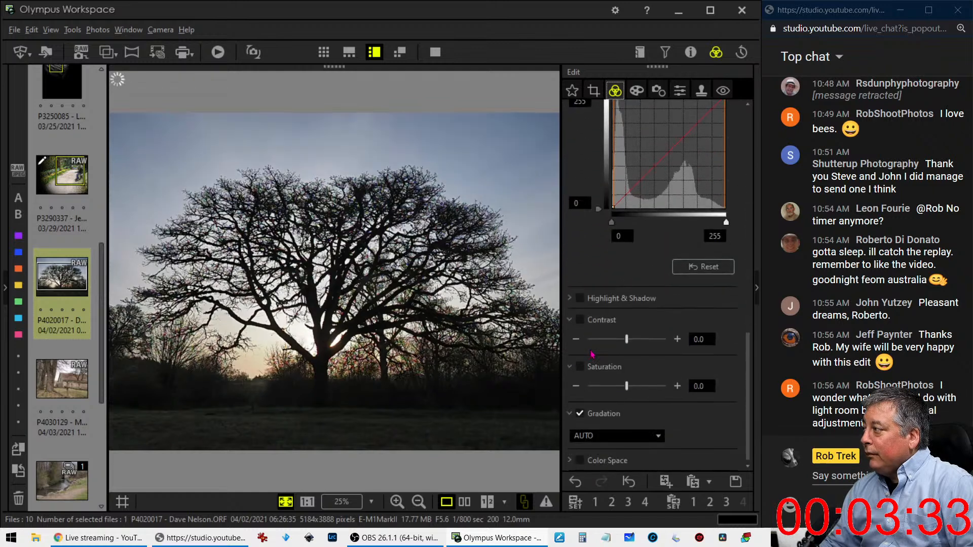
{"action": "left_click", "coordinate": [593, 437]}
{"action": "left_click", "coordinate": [594, 451]}
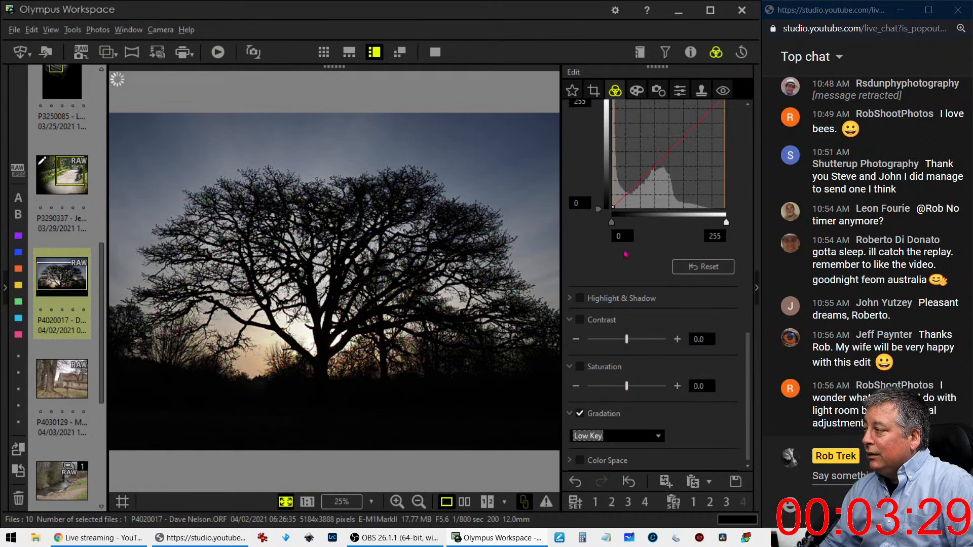
Enable manual cropping on the tree photo with a 4:3 aspect ratio
{"action": "left_click", "coordinate": [598, 93]}
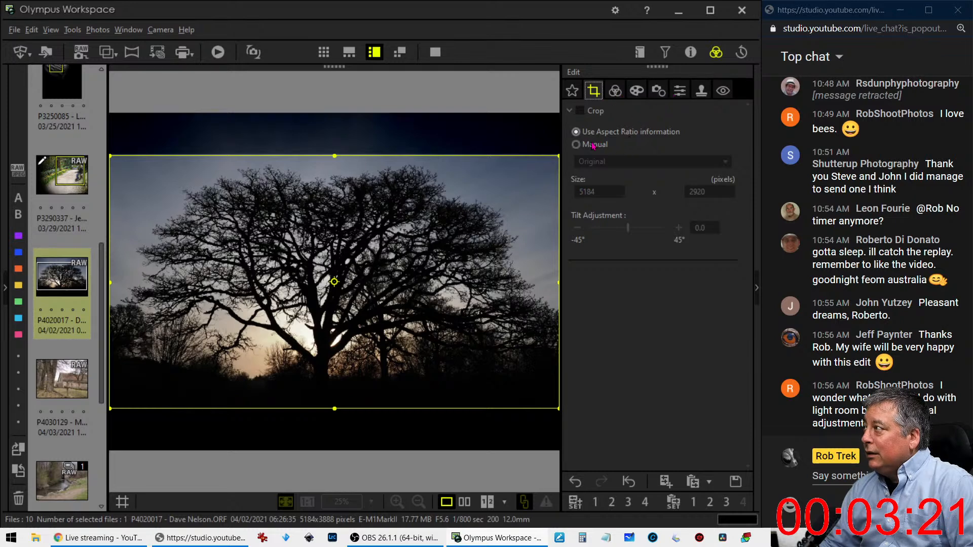
{"action": "left_click", "coordinate": [583, 111]}
{"action": "left_click", "coordinate": [580, 111]}
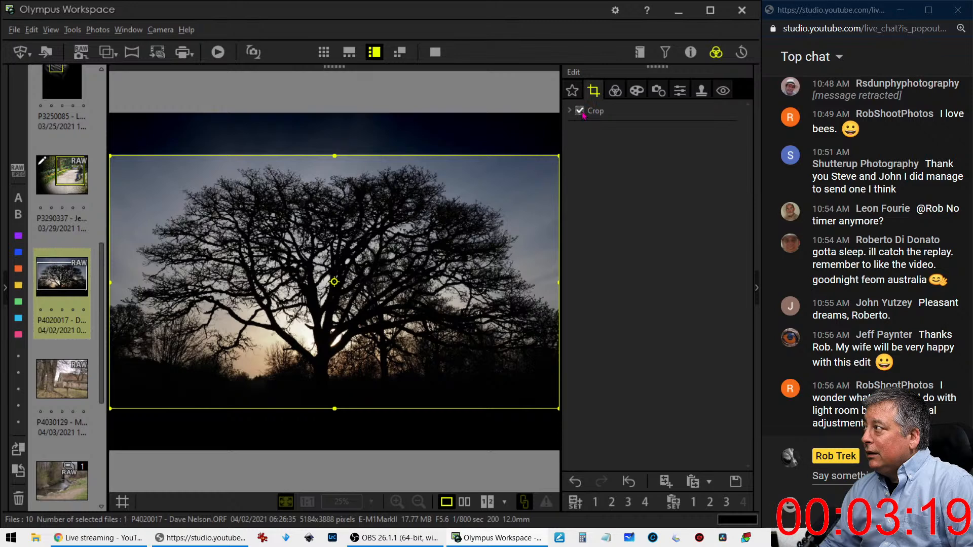
{"action": "left_click", "coordinate": [570, 111]}
{"action": "left_click", "coordinate": [576, 145]}
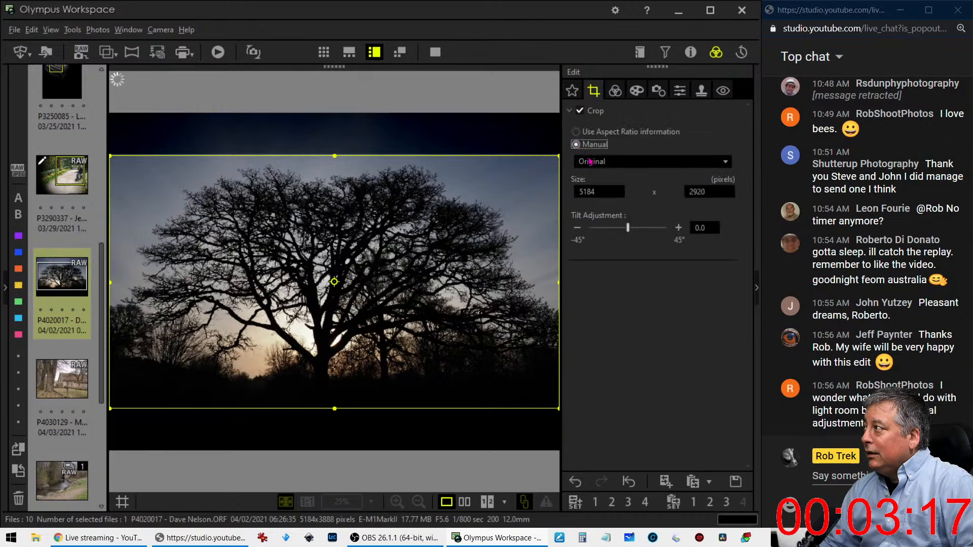
{"action": "left_click", "coordinate": [592, 162]}
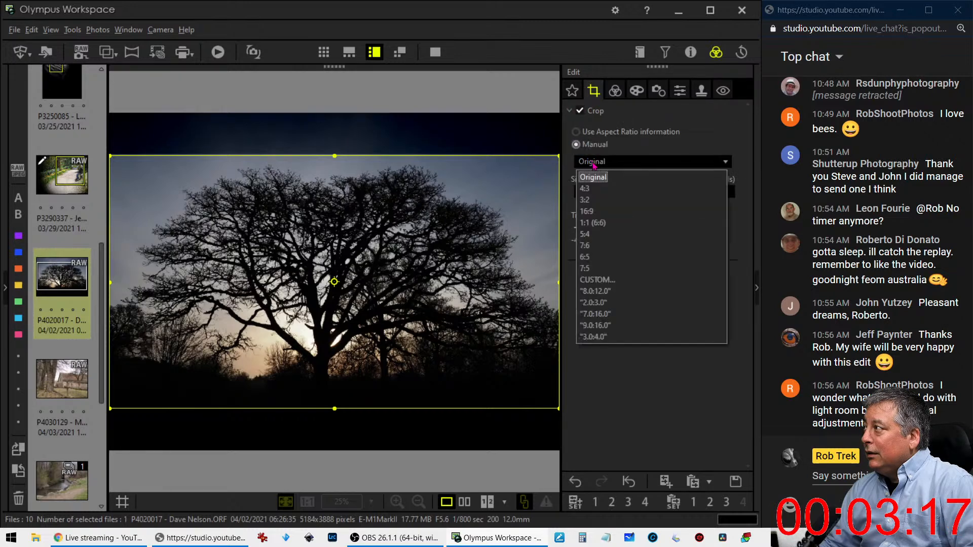
{"action": "left_click", "coordinate": [586, 188]}
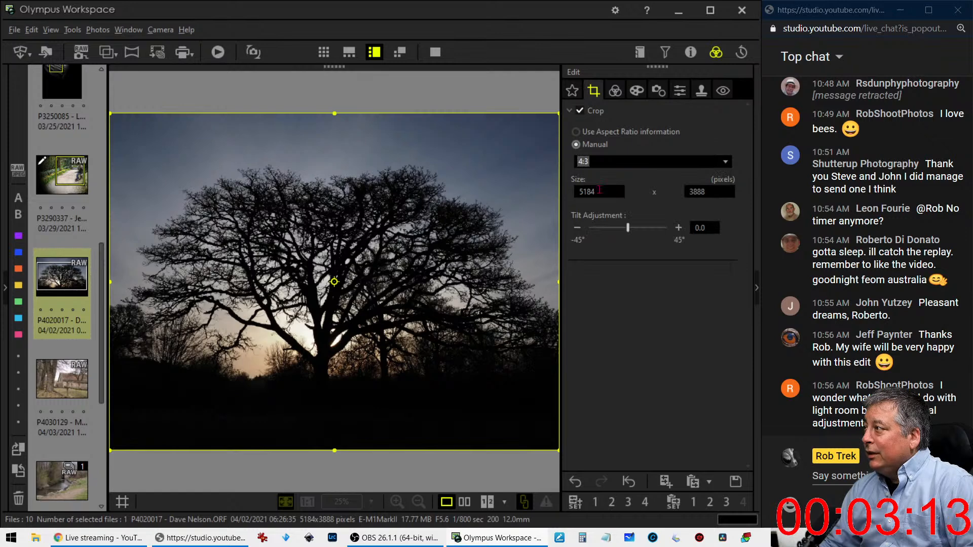
Set the tree photo's tilt adjustment to -0.7°
{"action": "left_click", "coordinate": [583, 229]}
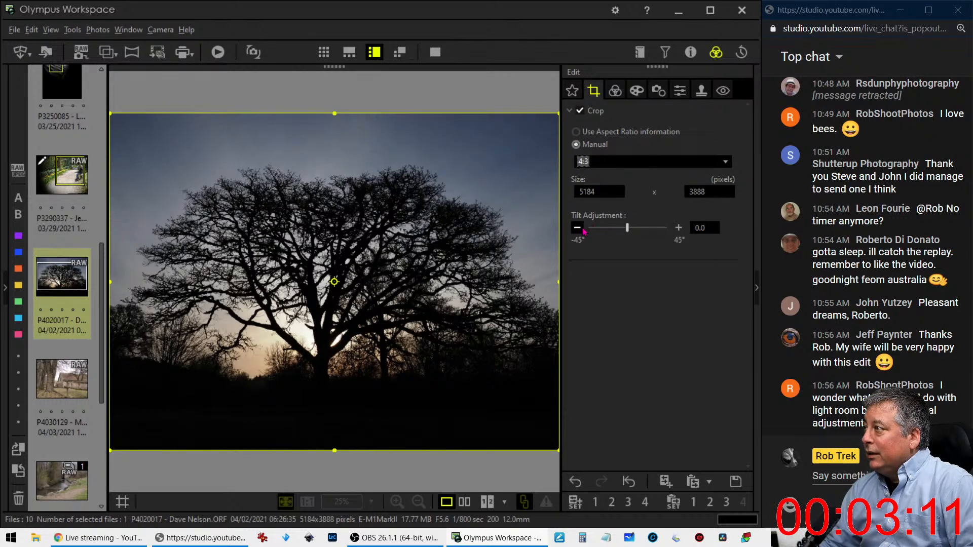
{"action": "left_click", "coordinate": [577, 228]}
{"action": "left_click", "coordinate": [578, 228]}
{"action": "left_click", "coordinate": [578, 228]}
{"action": "left_click", "coordinate": [578, 228]}
{"action": "left_click", "coordinate": [578, 228]}
{"action": "left_click", "coordinate": [578, 229]}
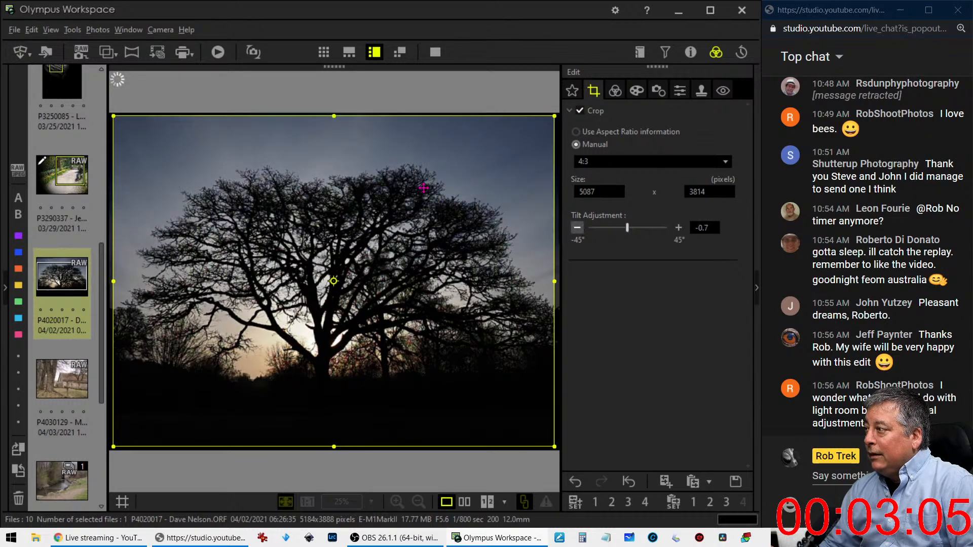
Switch the crop ratio to 3:2 and trim the dark foreground, sizing the crop to about 4997 x 3331 pixels
{"action": "left_click_drag", "start_coordinate": [333, 447], "coordinate": [333, 428]}
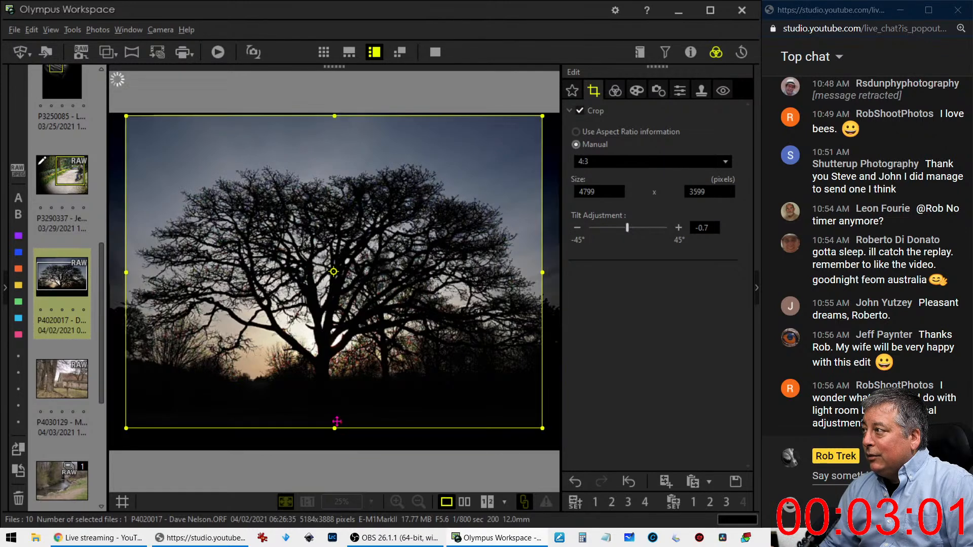
{"action": "left_click", "coordinate": [670, 162]}
{"action": "left_click", "coordinate": [647, 166]}
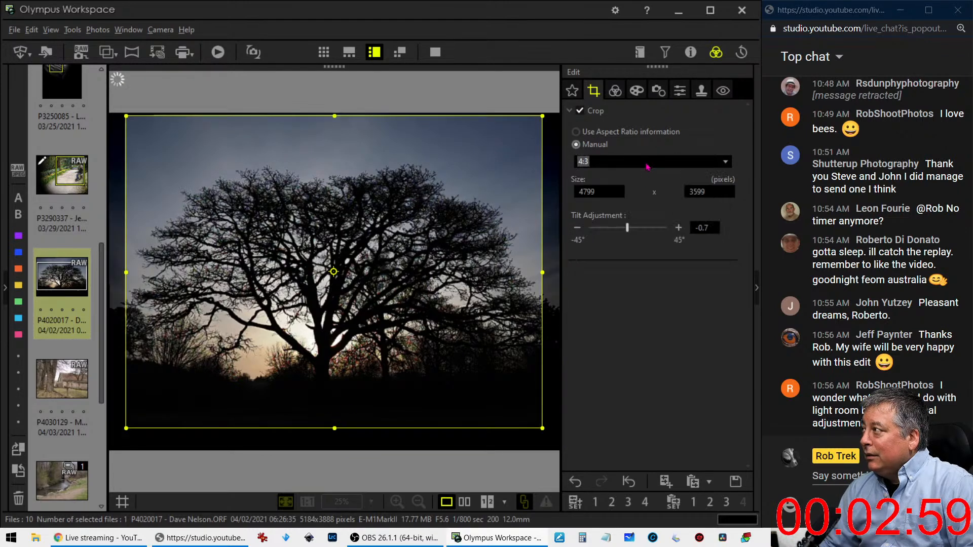
{"action": "left_click", "coordinate": [637, 162]}
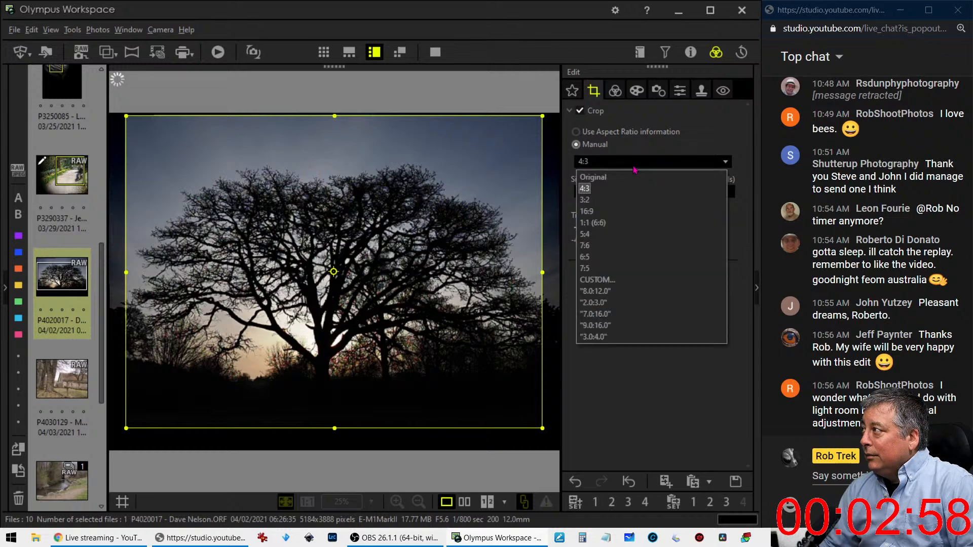
{"action": "left_click", "coordinate": [600, 203]}
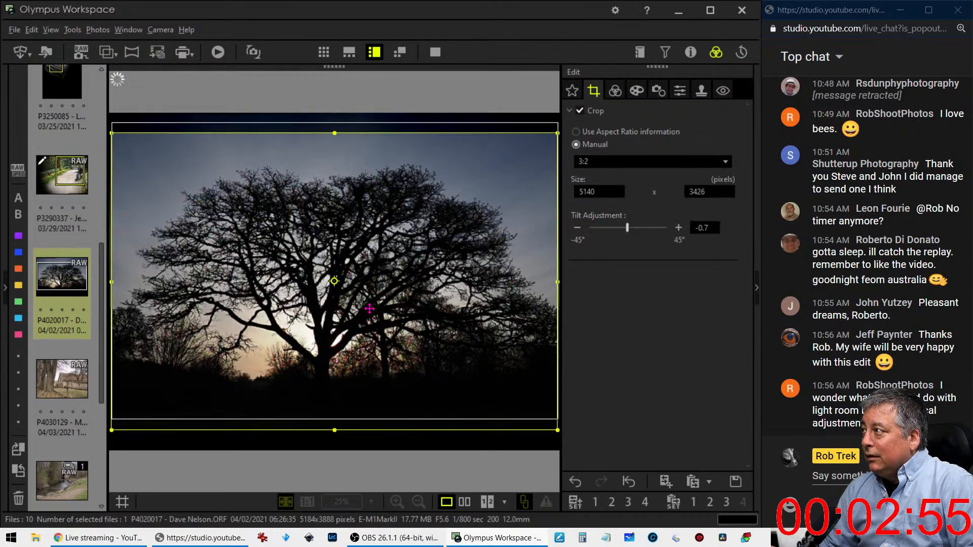
{"action": "mouse_move", "coordinate": [339, 393]}
{"action": "left_mouse_down"}
{"action": "mouse_move", "coordinate": [338, 384]}
{"action": "mouse_move", "coordinate": [335, 411]}
{"action": "mouse_move", "coordinate": [335, 383]}
{"action": "mouse_move", "coordinate": [335, 409]}
{"action": "left_mouse_up"}
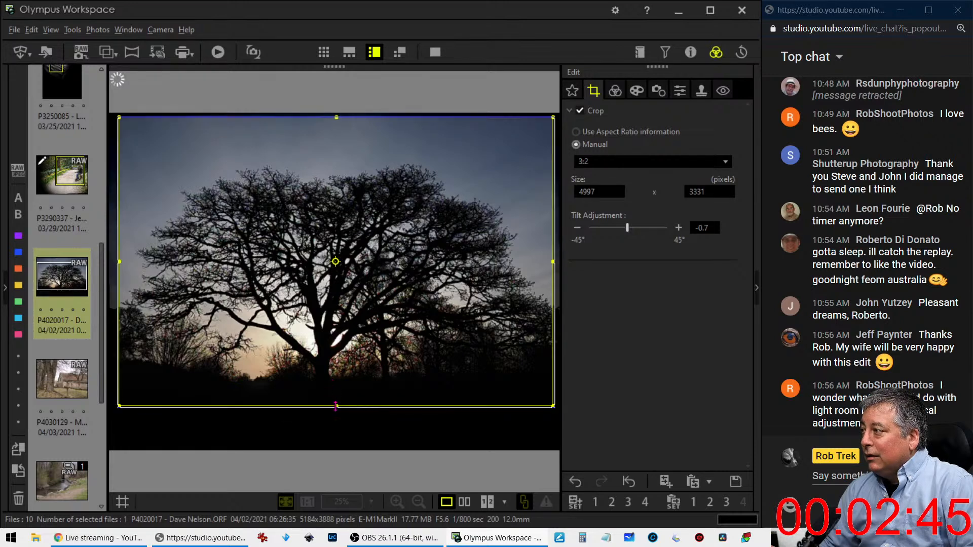
Check the cropped tree photo and refine its tilt adjustment to -0.9°
{"action": "left_click", "coordinate": [615, 90]}
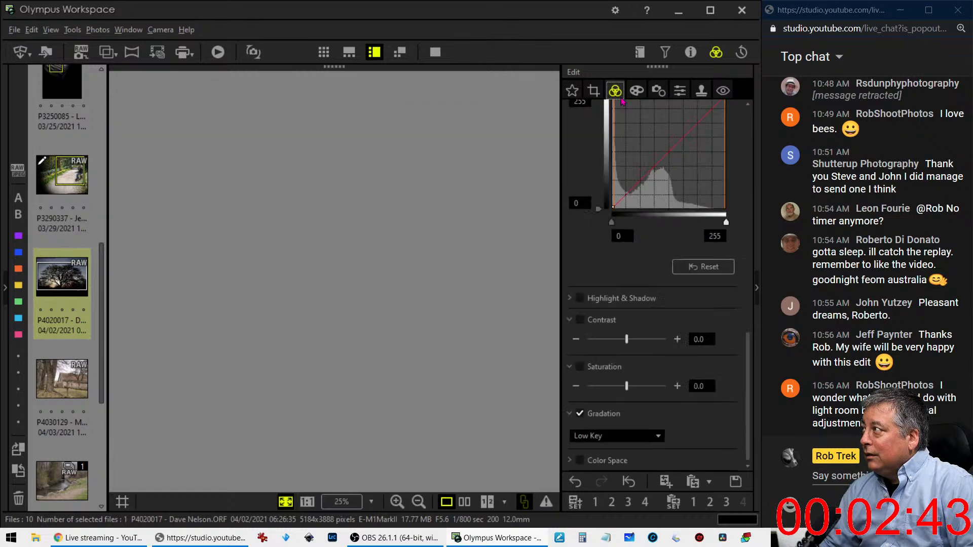
{"action": "left_click", "coordinate": [594, 90]}
{"action": "left_click", "coordinate": [577, 228]}
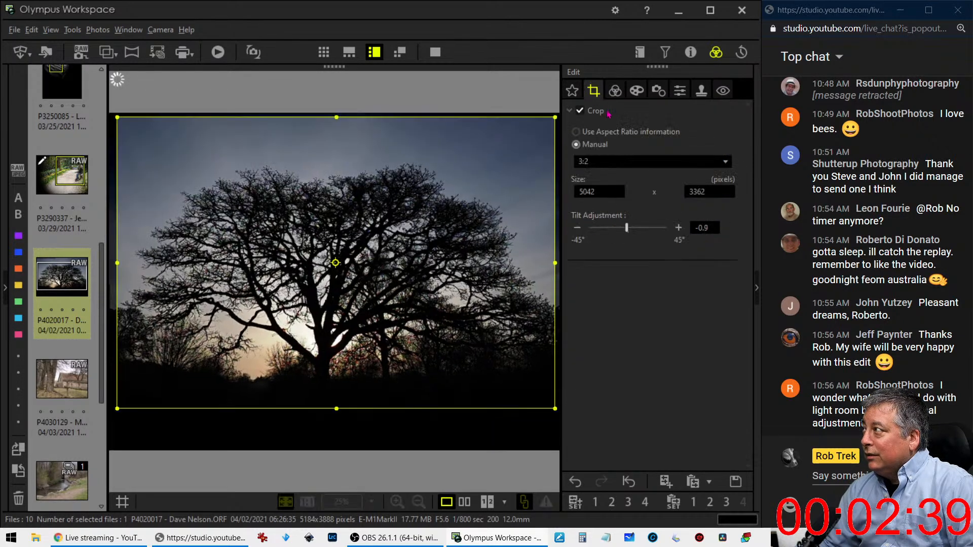
Shape the RGB tone curve into an S by lowering a shadow point and raising a highlight point
{"action": "left_click", "coordinate": [615, 92]}
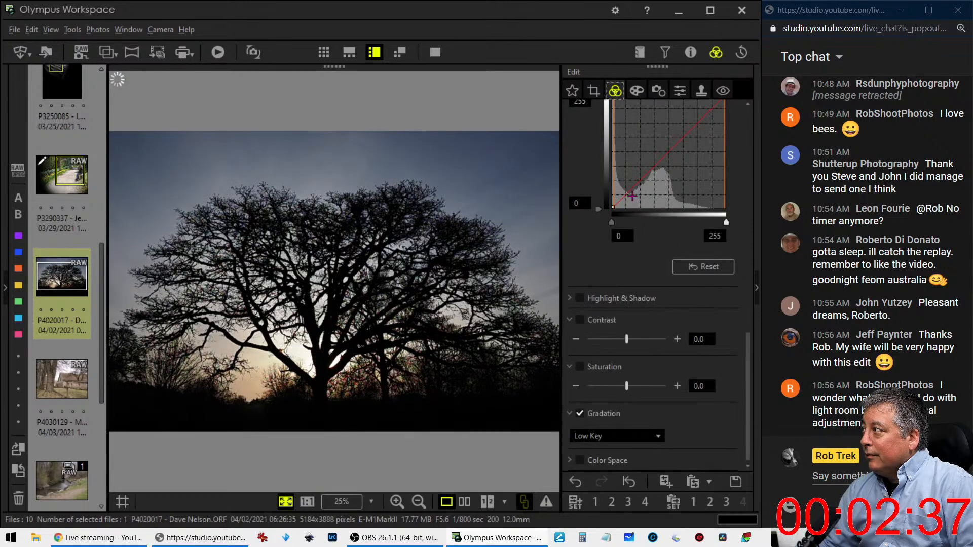
{"action": "left_click_drag", "start_coordinate": [629, 195], "coordinate": [629, 199]}
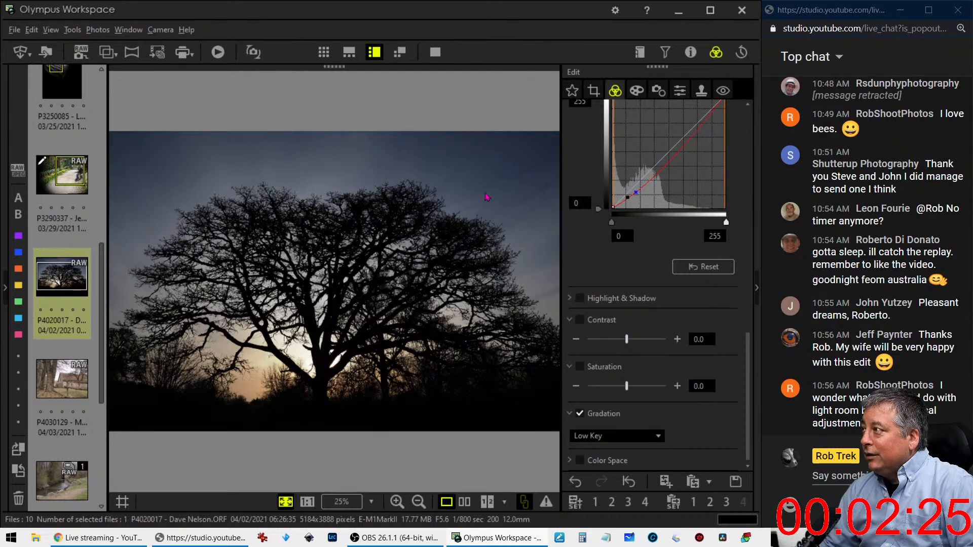
{"action": "scroll", "coordinate": [659, 228], "scroll_direction": "up", "scroll_amount": 2}
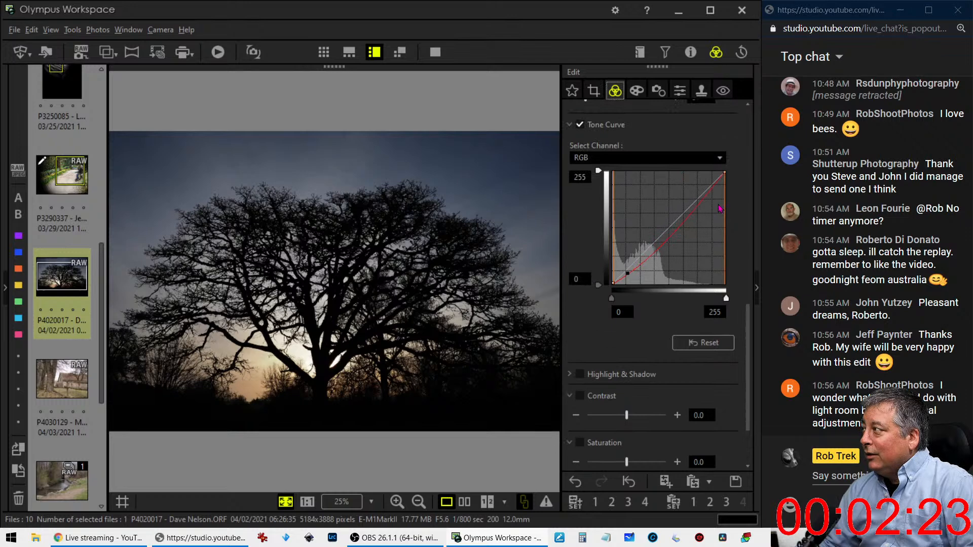
{"action": "left_click_drag", "start_coordinate": [710, 192], "coordinate": [705, 183]}
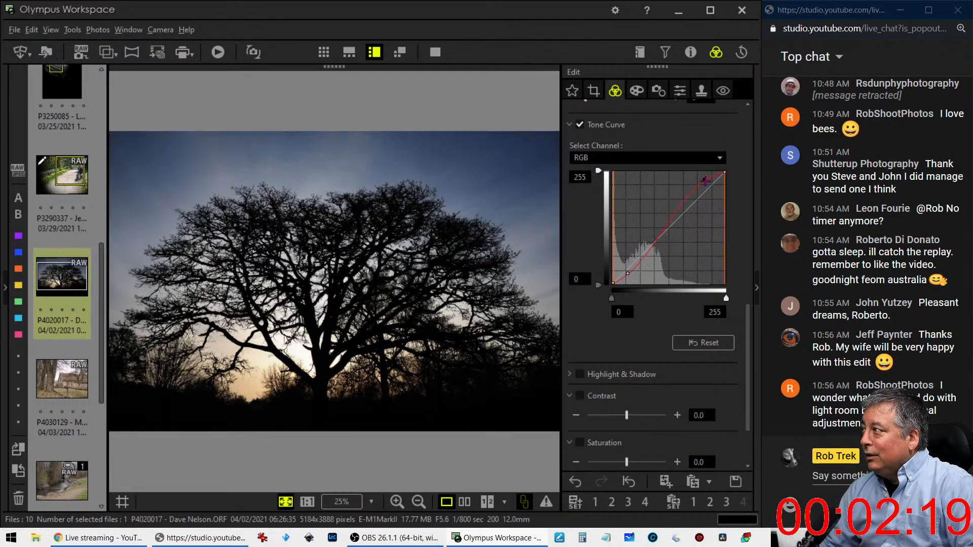
{"action": "left_click_drag", "start_coordinate": [628, 274], "coordinate": [627, 279]}
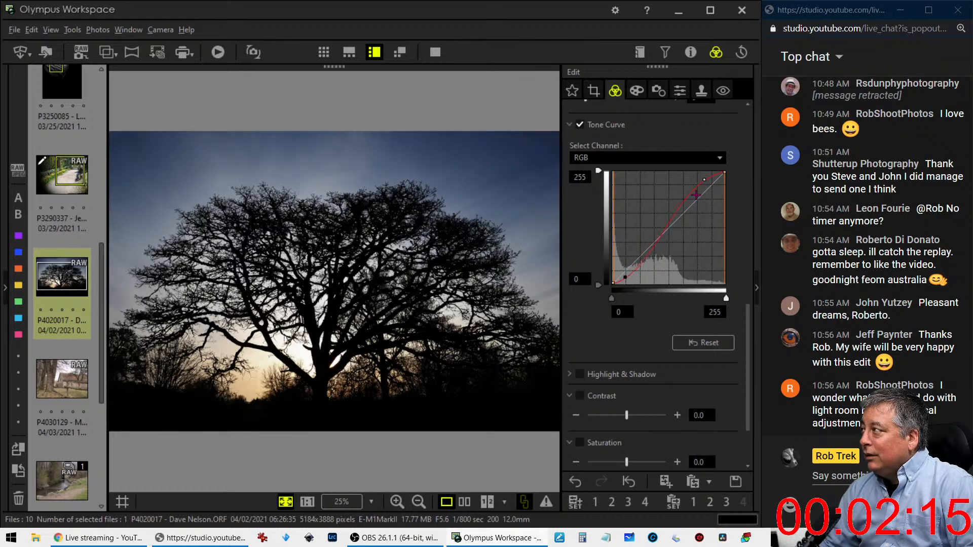
{"action": "left_click_drag", "start_coordinate": [704, 179], "coordinate": [704, 175]}
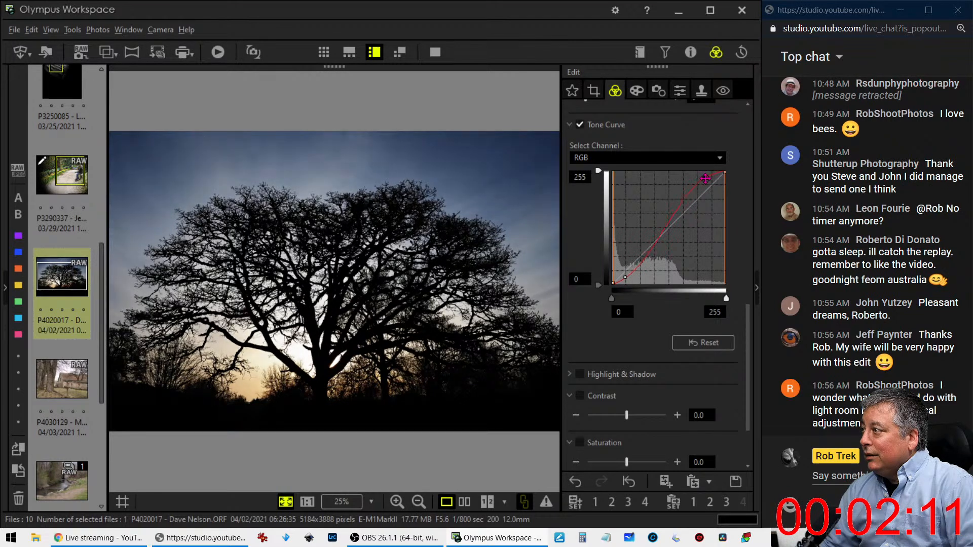
{"action": "scroll", "coordinate": [582, 249], "scroll_direction": "up", "scroll_amount": 6}
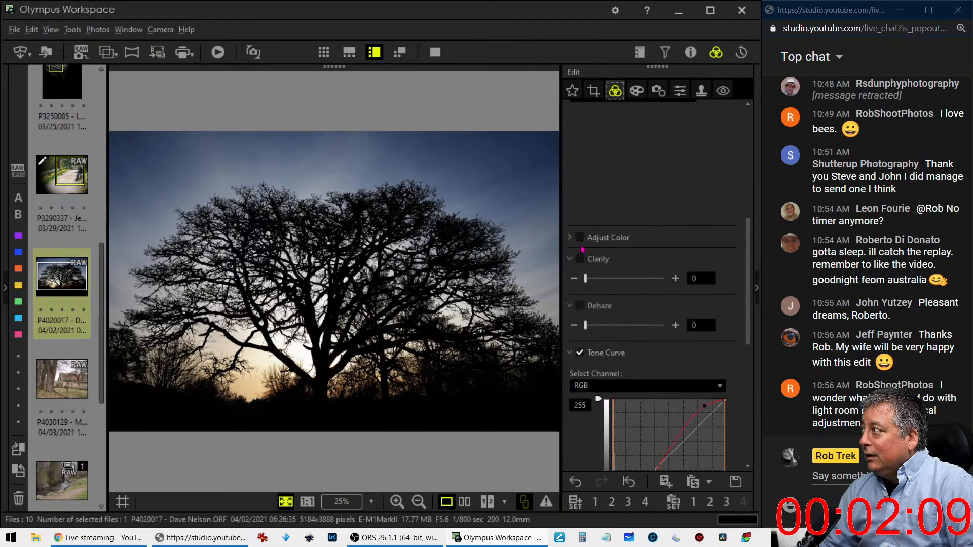
{"action": "scroll", "coordinate": [582, 249], "scroll_direction": "up", "scroll_amount": 2}
{"action": "left_click", "coordinate": [610, 229]}
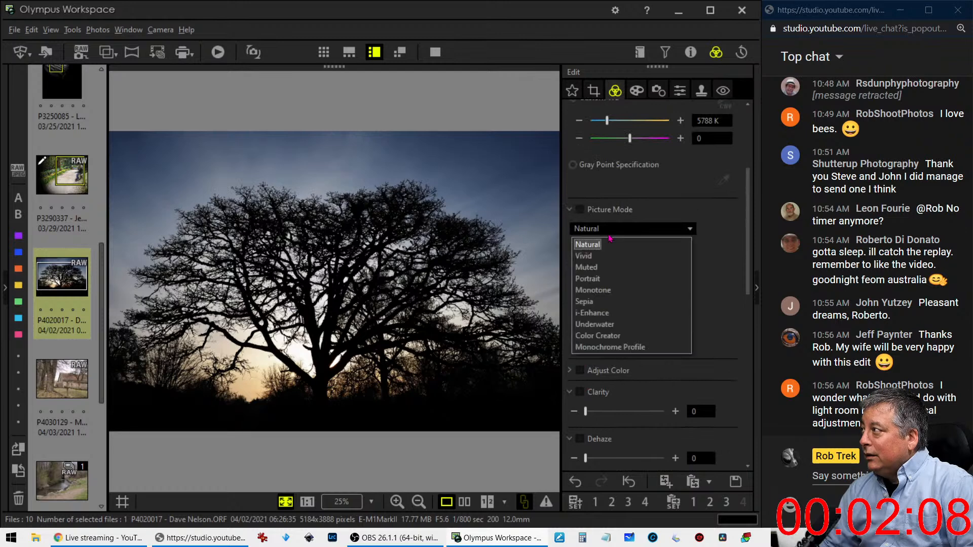
{"action": "left_click", "coordinate": [619, 200]}
{"action": "scroll", "coordinate": [621, 205], "scroll_direction": "up", "scroll_amount": 1}
Darken the tree photo's warm tones by setting luminance to -7 for colours 0 and 1 and -6 for colour 2
{"action": "scroll", "coordinate": [621, 208], "scroll_direction": "down", "scroll_amount": 3}
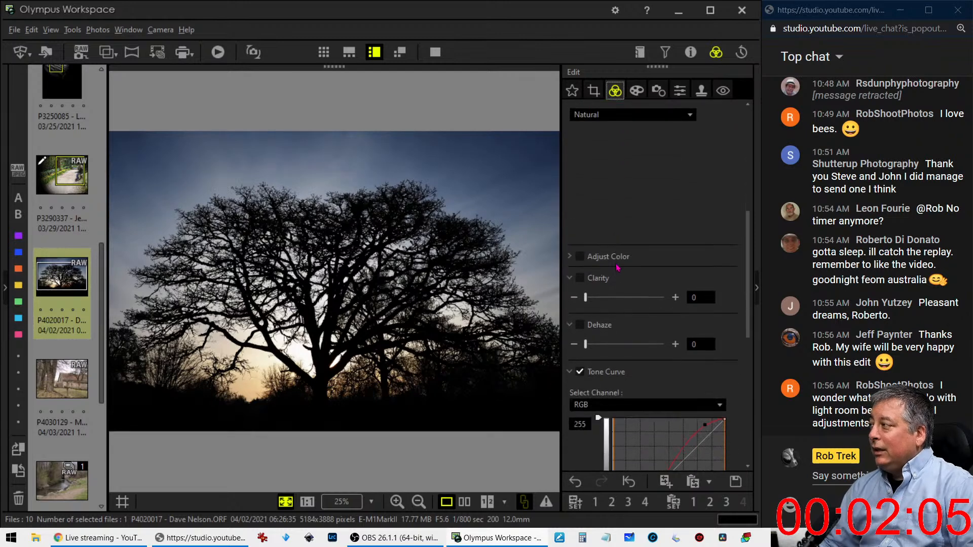
{"action": "left_click", "coordinate": [571, 257]}
{"action": "left_click_drag", "start_coordinate": [653, 171], "coordinate": [659, 195]}
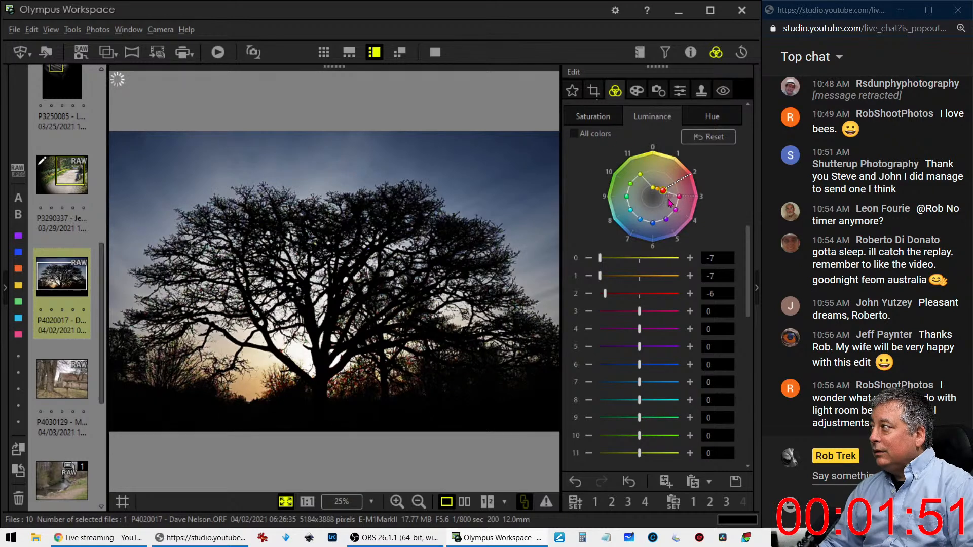
Boost the sunrise's warm saturation, setting colour 0 to 1, colour 1 to 3 and colour 2 to 2
{"action": "key", "text": "Left"}
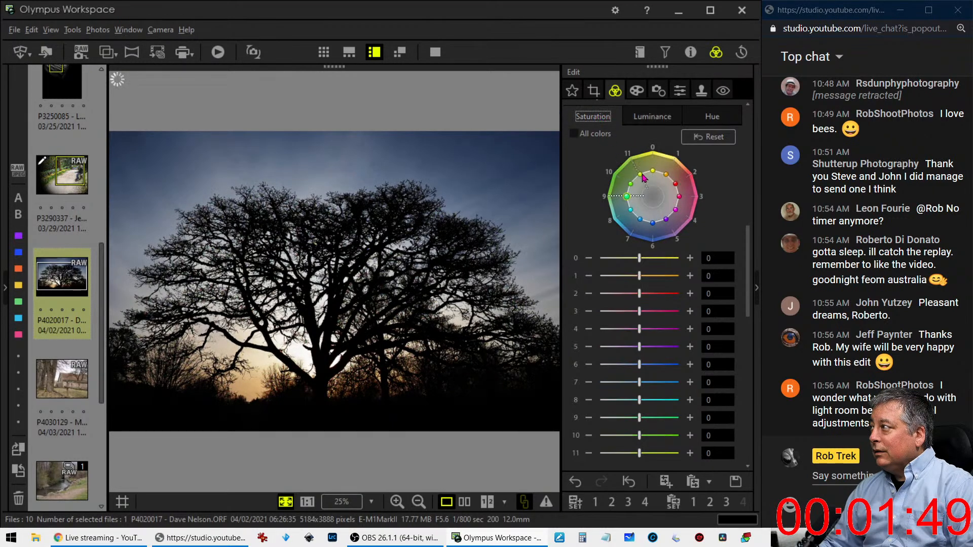
{"action": "mouse_move", "coordinate": [664, 175]}
{"action": "left_mouse_down"}
{"action": "mouse_move", "coordinate": [670, 168]}
{"action": "mouse_move", "coordinate": [655, 169]}
{"action": "mouse_move", "coordinate": [680, 180]}
{"action": "left_mouse_up"}
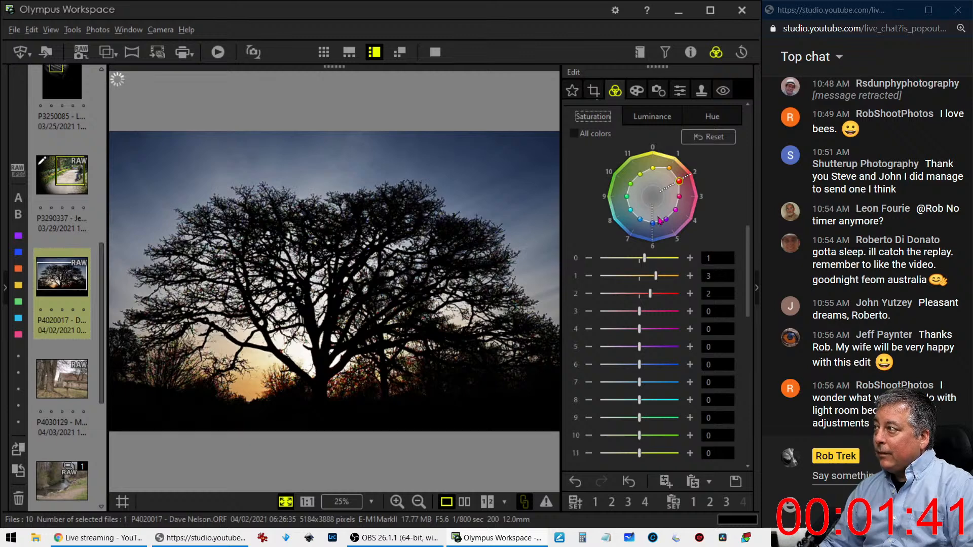
{"action": "left_click", "coordinate": [680, 91]}
{"action": "left_click", "coordinate": [641, 133]}
{"action": "left_click", "coordinate": [615, 91]}
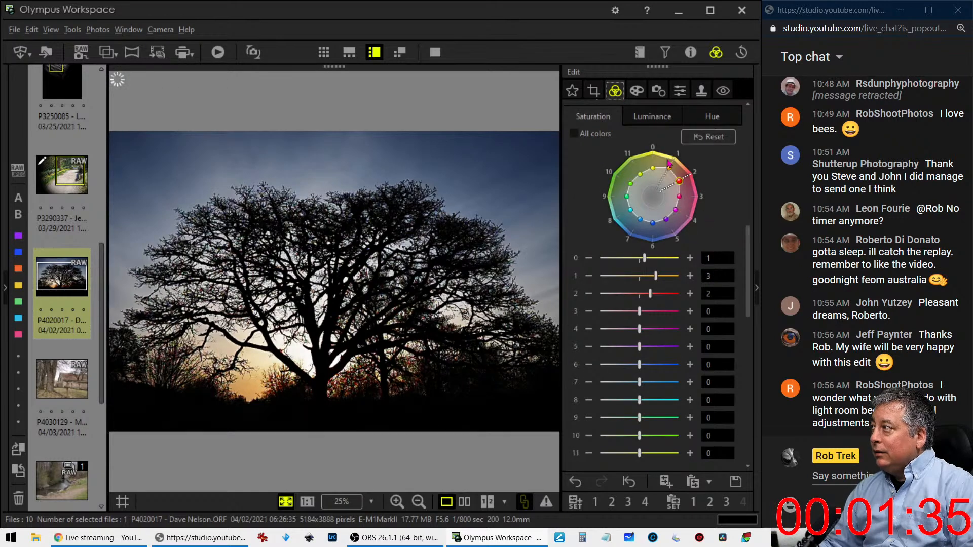
Move the RGB tone curve's highlight point down into the upper midtones, keeping it above the diagonal to brighten the sky
{"action": "scroll", "coordinate": [576, 233], "scroll_direction": "down", "scroll_amount": 5}
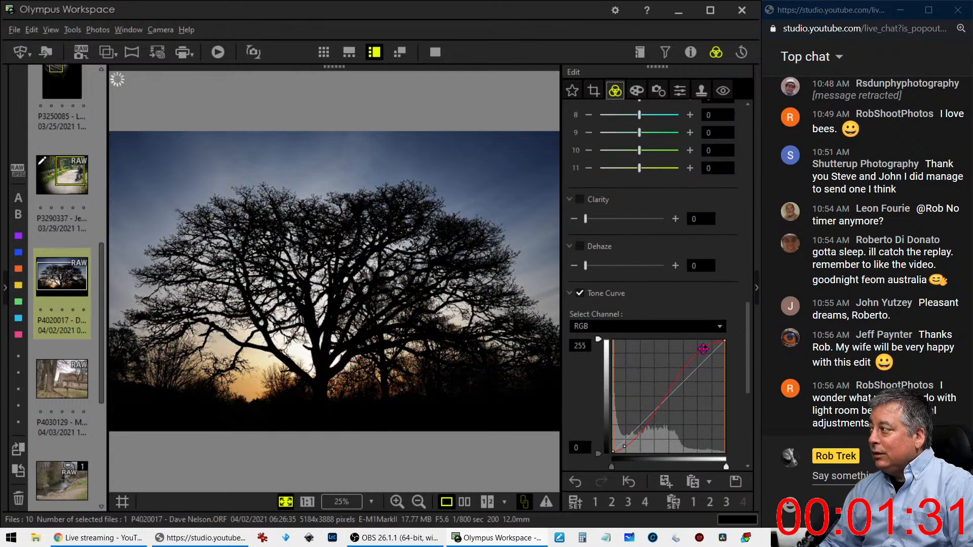
{"action": "left_click_drag", "start_coordinate": [699, 352], "coordinate": [678, 377]}
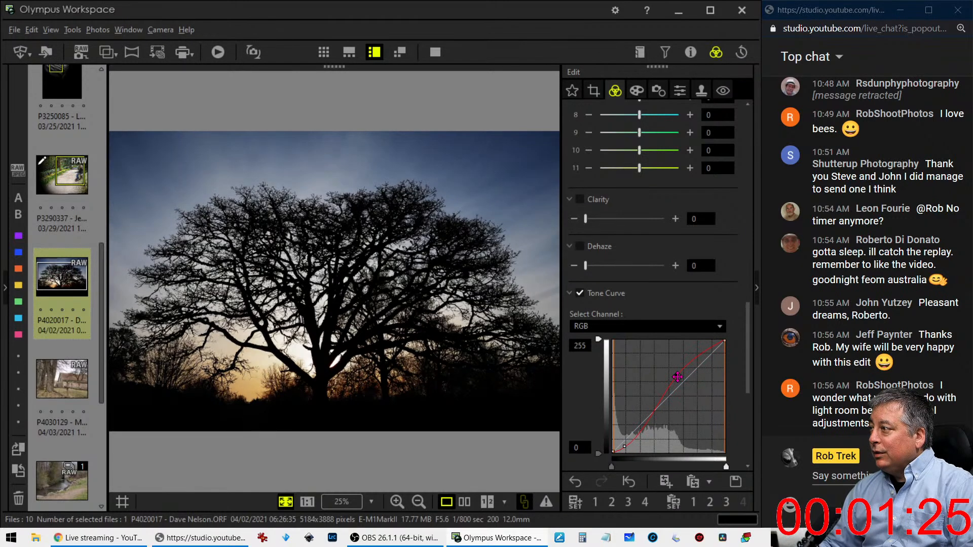
{"action": "left_click_drag", "start_coordinate": [678, 377], "coordinate": [675, 375]}
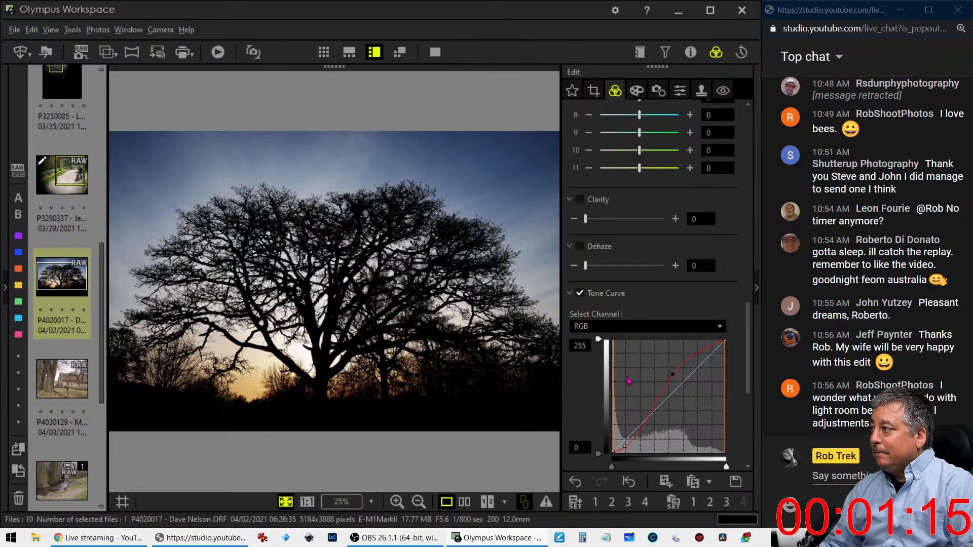
Lighten the sunrise's orange and red tones by setting luminance to -1 for colour 1 and -4 for colour 2
{"action": "scroll", "coordinate": [630, 371], "scroll_direction": "up", "scroll_amount": 10}
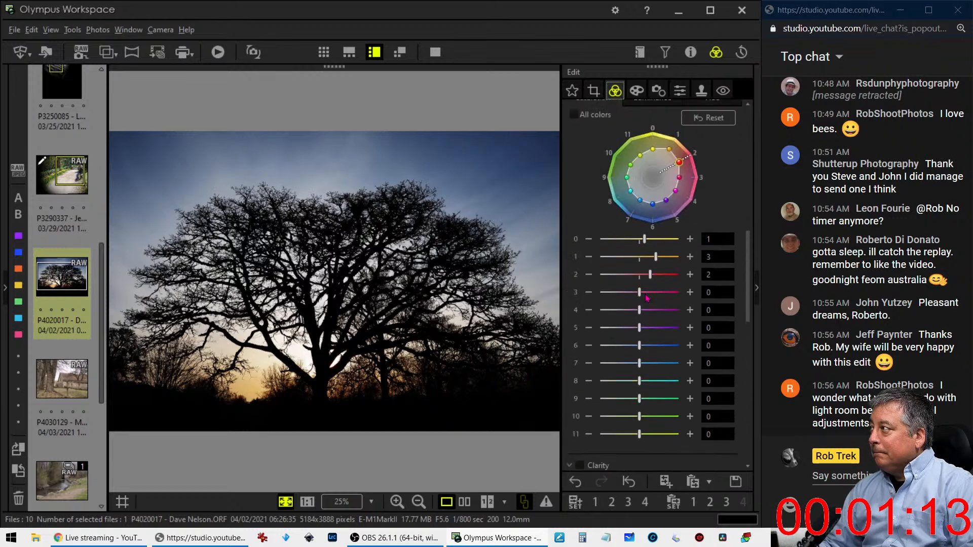
{"action": "left_click", "coordinate": [664, 216]}
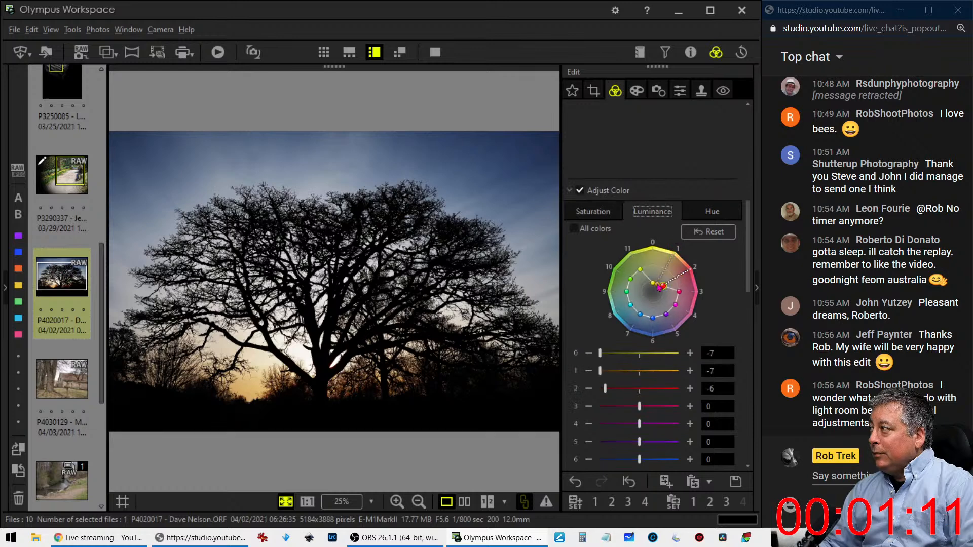
{"action": "left_click_drag", "start_coordinate": [660, 275], "coordinate": [668, 284]}
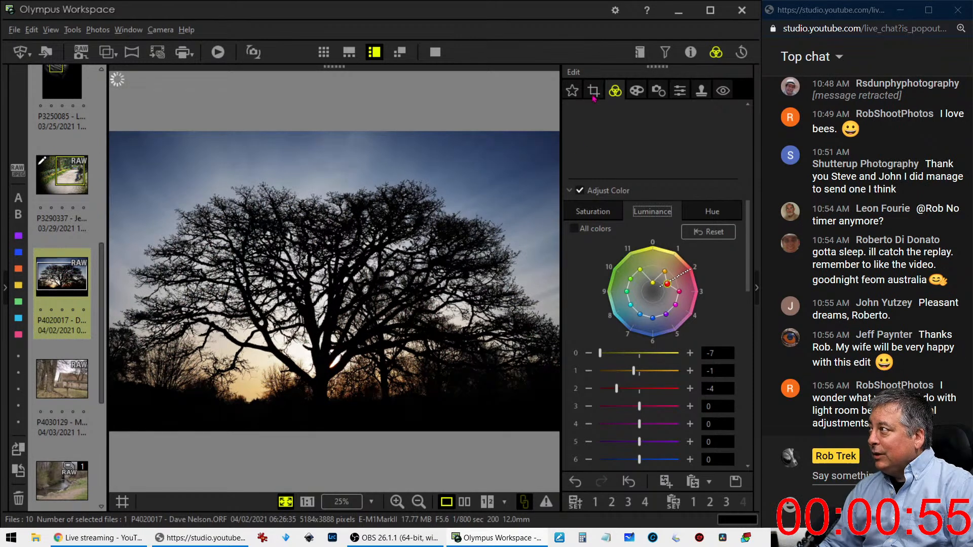
{"action": "scroll", "coordinate": [662, 160], "scroll_direction": "down", "scroll_amount": 5}
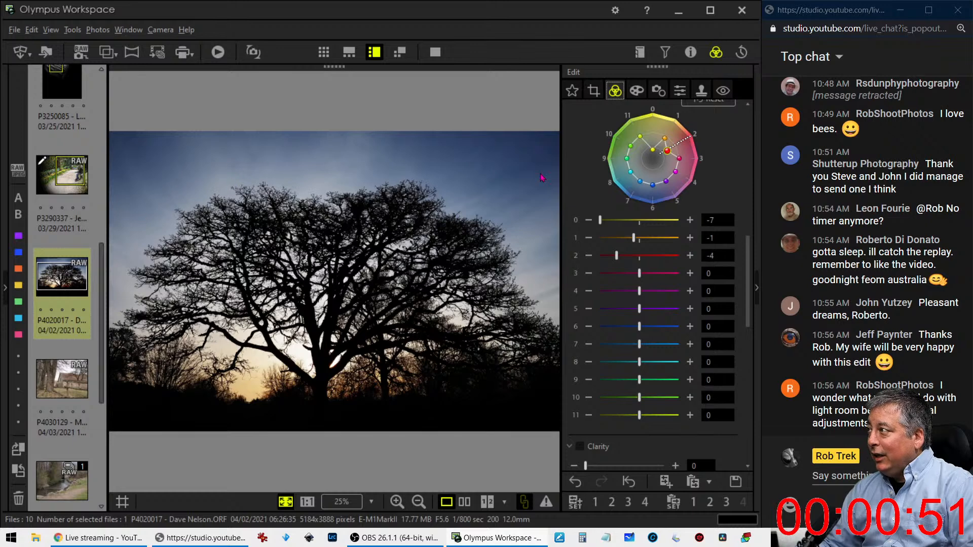
{"action": "scroll", "coordinate": [616, 190], "scroll_direction": "down", "scroll_amount": 10}
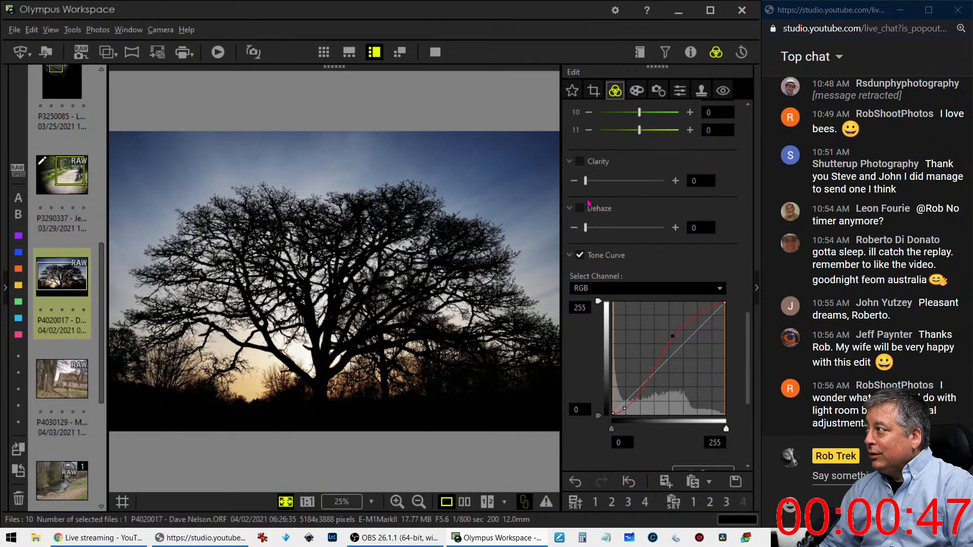
Enhance the sunrise tree photo's detail and contrast by setting Dehaze to 100 and Clarity to 20
{"action": "left_click_drag", "start_coordinate": [587, 183], "coordinate": [598, 183]}
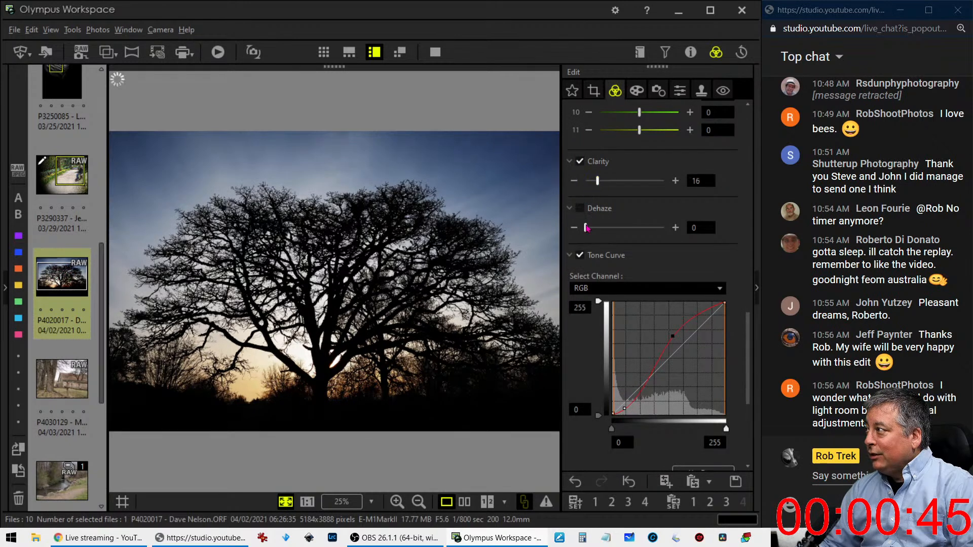
{"action": "left_click_drag", "start_coordinate": [591, 228], "coordinate": [625, 229]}
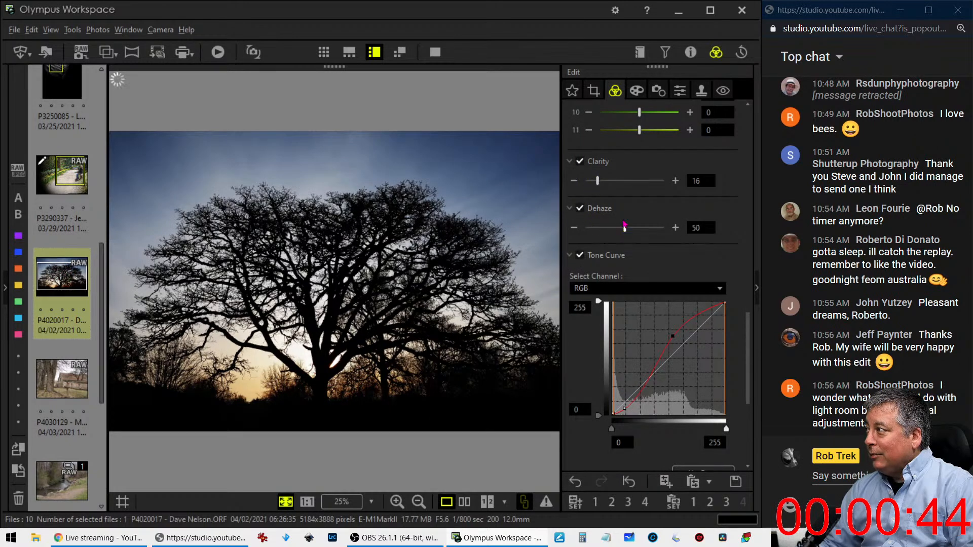
{"action": "left_click", "coordinate": [586, 184]}
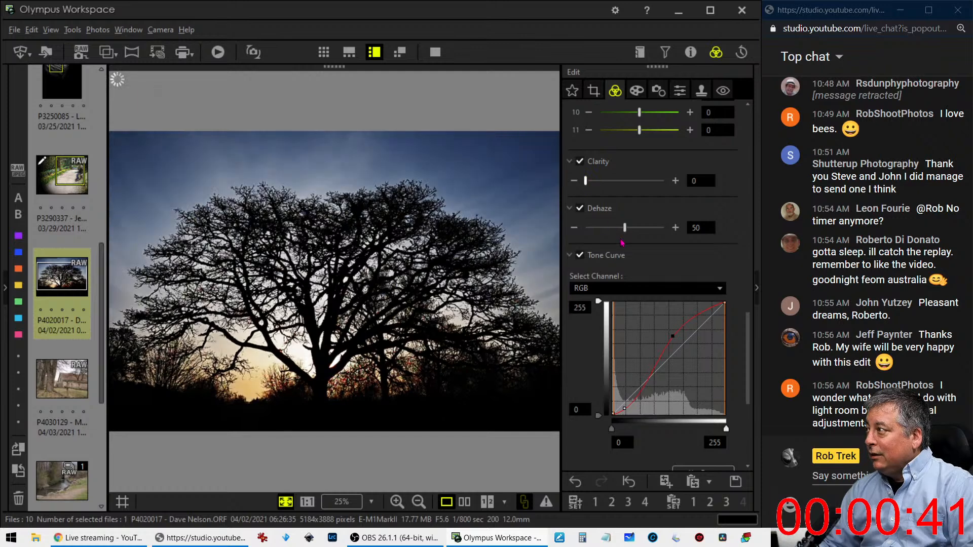
{"action": "left_click_drag", "start_coordinate": [627, 229], "coordinate": [654, 229]}
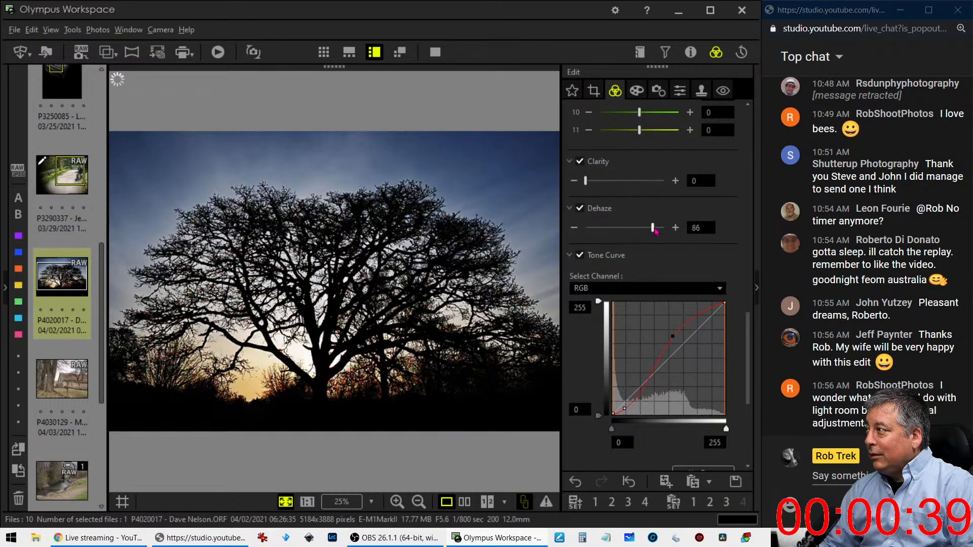
{"action": "left_click_drag", "start_coordinate": [654, 230], "coordinate": [667, 231]}
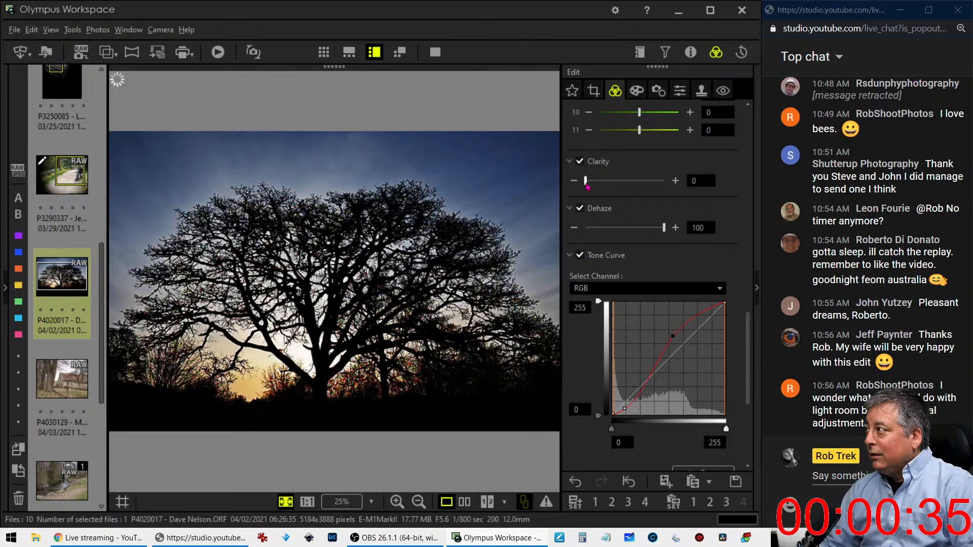
{"action": "left_click_drag", "start_coordinate": [586, 185], "coordinate": [603, 187]}
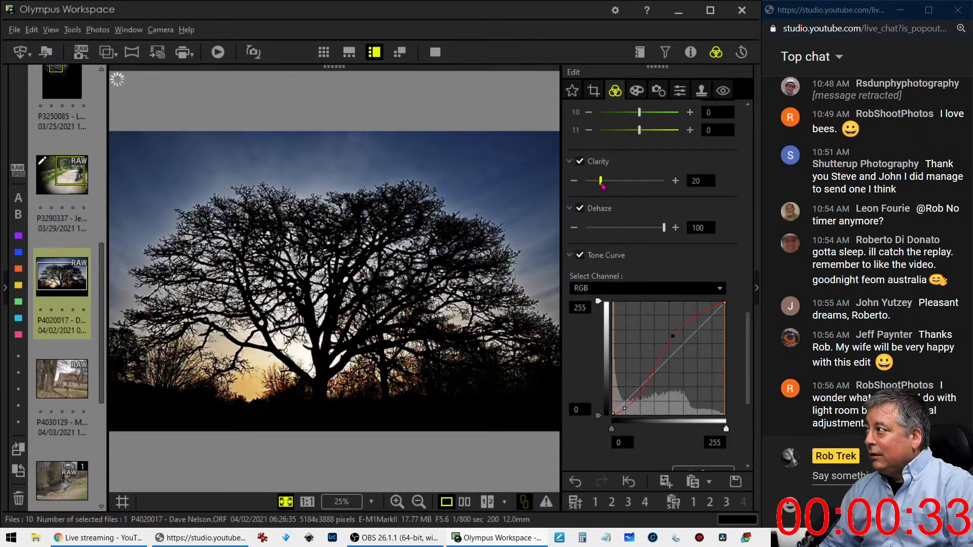
{"action": "scroll", "coordinate": [640, 257], "scroll_direction": "up", "scroll_amount": 8}
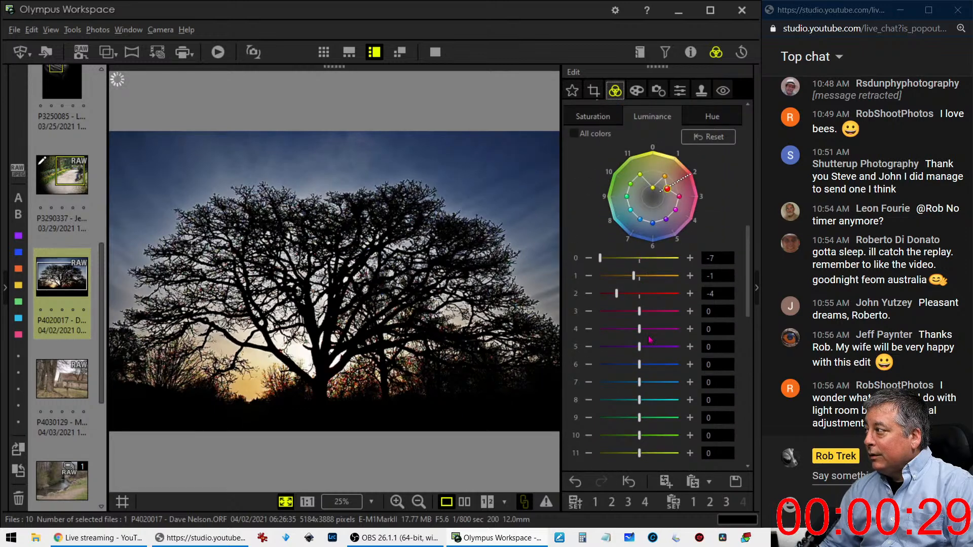
{"action": "scroll", "coordinate": [628, 345], "scroll_direction": "down", "scroll_amount": 6}
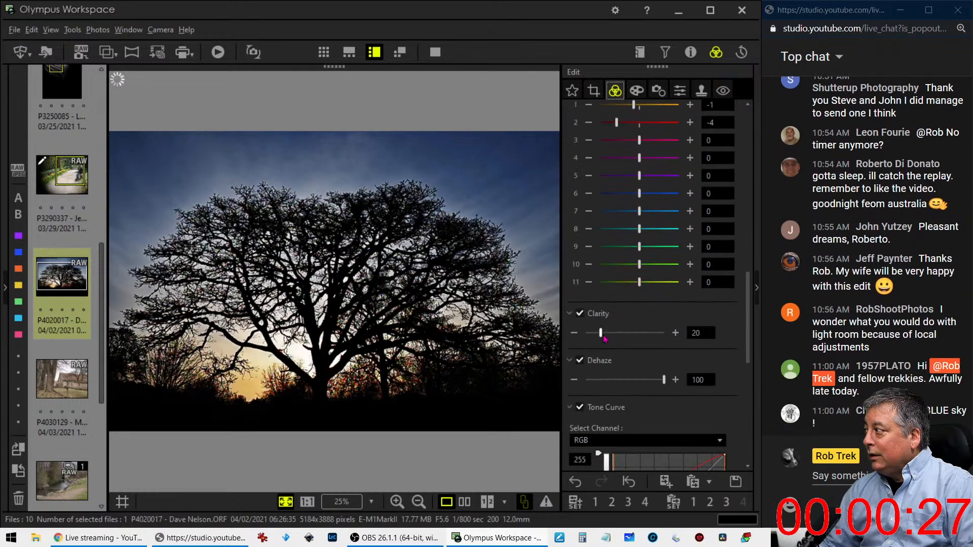
{"action": "scroll", "coordinate": [605, 339], "scroll_direction": "down", "scroll_amount": 4}
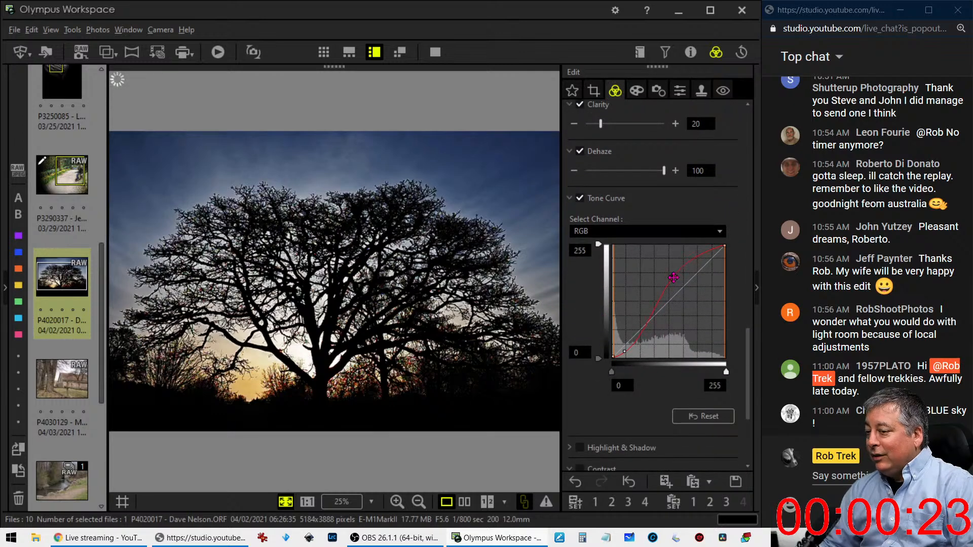
Raise the upper part of the RGB tone curve to brighten the lighter tones of the tree silhouette photo
{"action": "left_click_drag", "start_coordinate": [674, 277], "coordinate": [678, 267]}
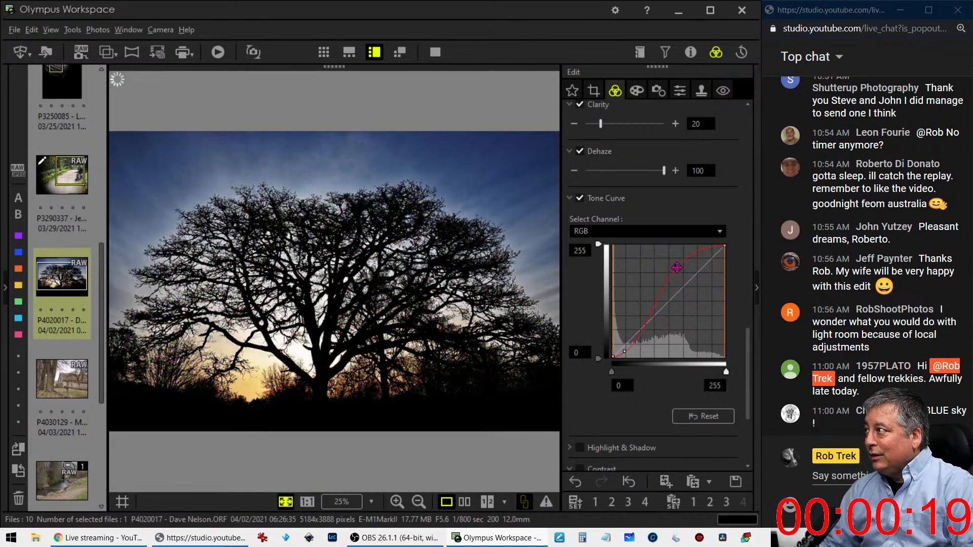
{"action": "left_click_drag", "start_coordinate": [677, 266], "coordinate": [673, 269]}
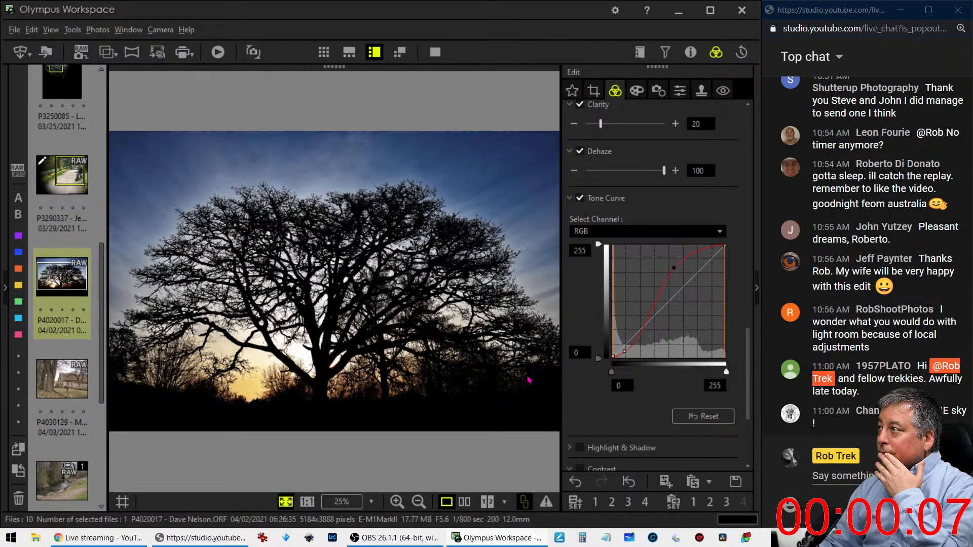
Compare the edited tree photo with its original side by side in full screen, and return to the single-image view
{"action": "left_click", "coordinate": [462, 503]}
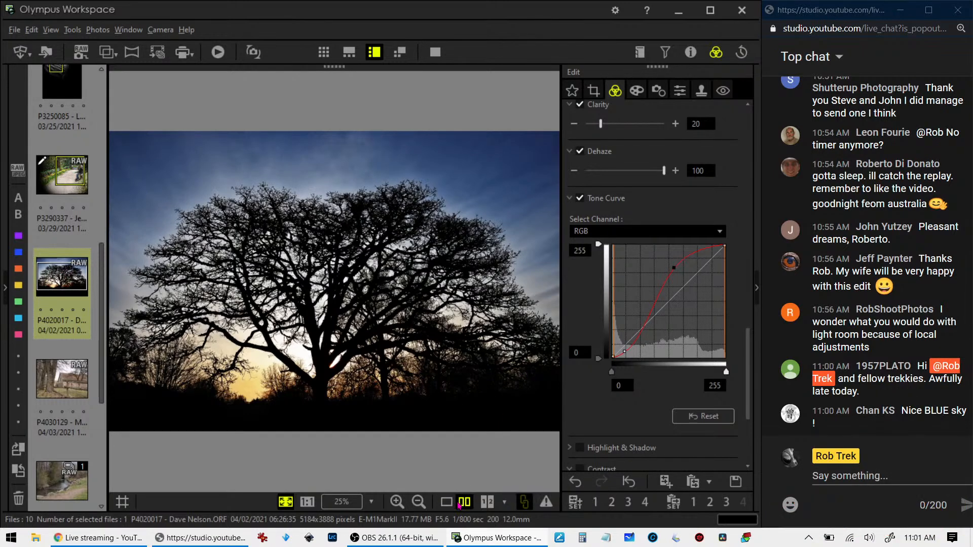
{"action": "left_click", "coordinate": [435, 53]}
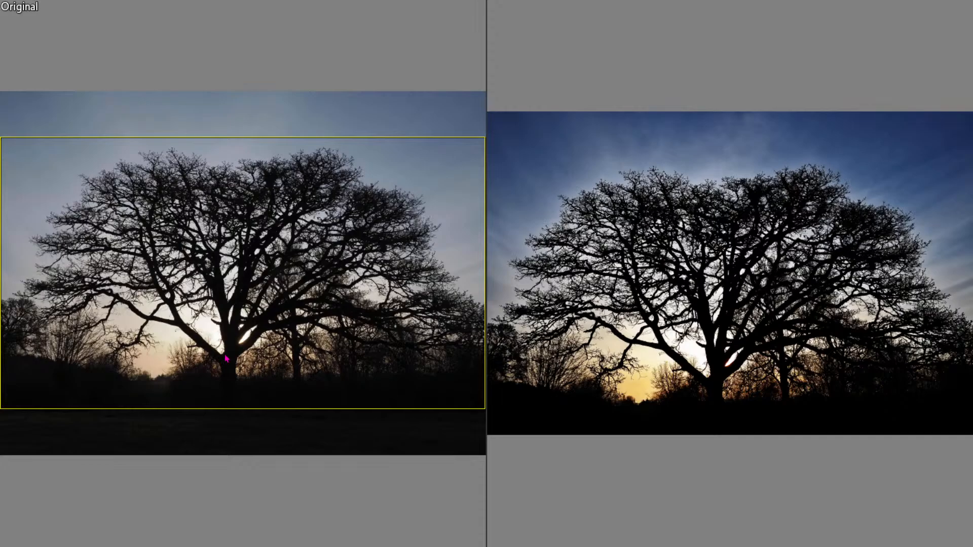
{"action": "key", "text": "Escape"}
{"action": "left_click", "coordinate": [446, 501]}
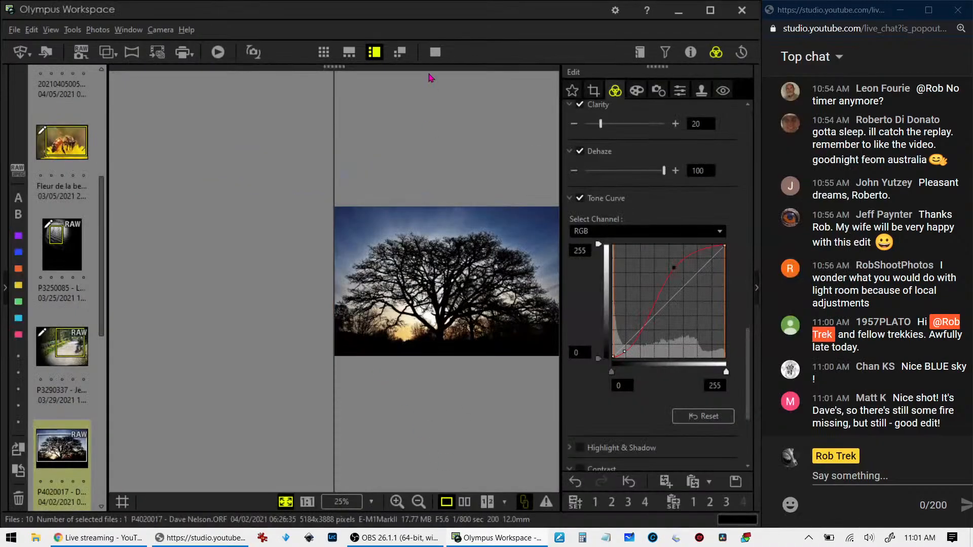
Inspect the edited tree photo in full screen, both magnified in the branches and as a whole
{"action": "left_click", "coordinate": [435, 52]}
{"action": "left_click", "coordinate": [420, 169]}
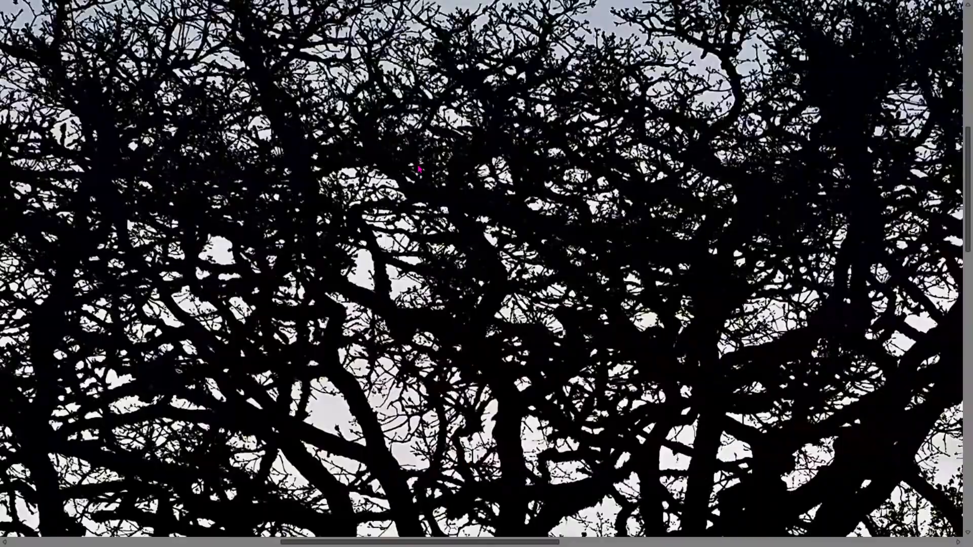
{"action": "left_click_drag", "start_coordinate": [417, 160], "coordinate": [500, 288]}
{"action": "left_click", "coordinate": [501, 289]}
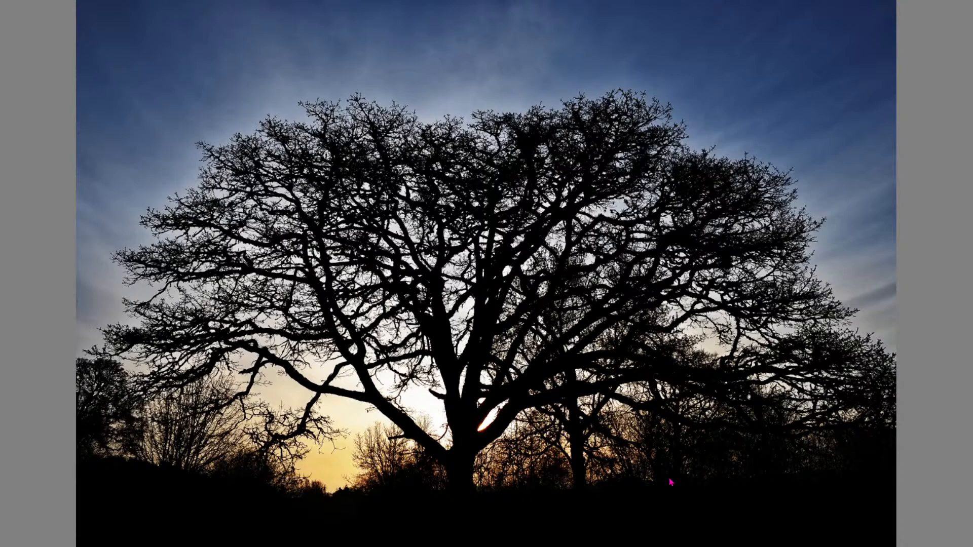
{"action": "key", "text": "Escape"}
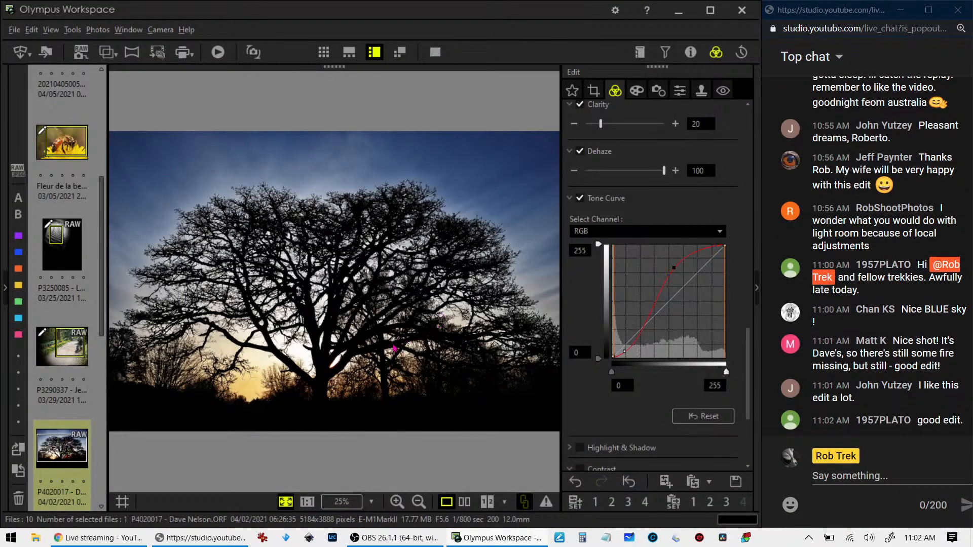
Open the farmhouse photo P4030129 and review its lens, exposure and stabilizer properties
{"action": "scroll", "coordinate": [94, 391], "scroll_direction": "down", "scroll_amount": 3}
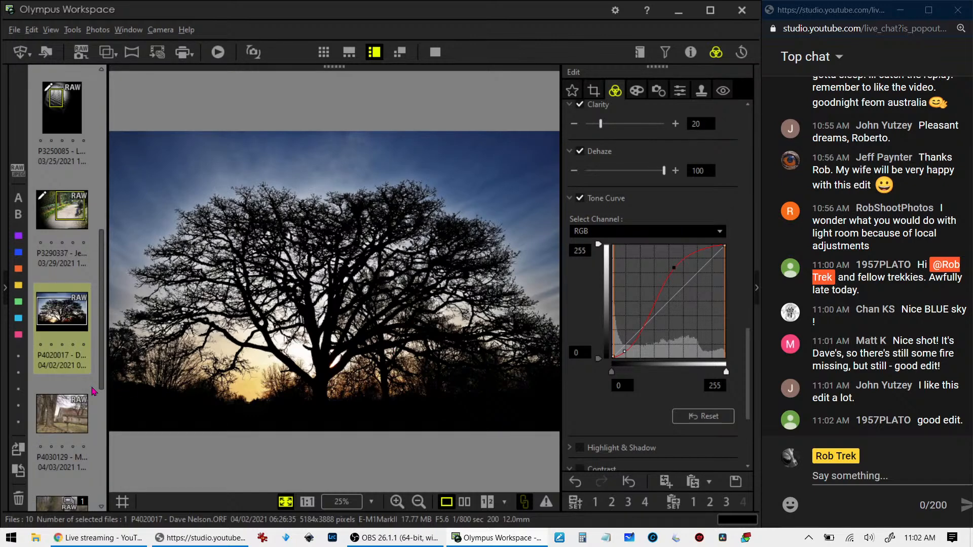
{"action": "left_click", "coordinate": [70, 412]}
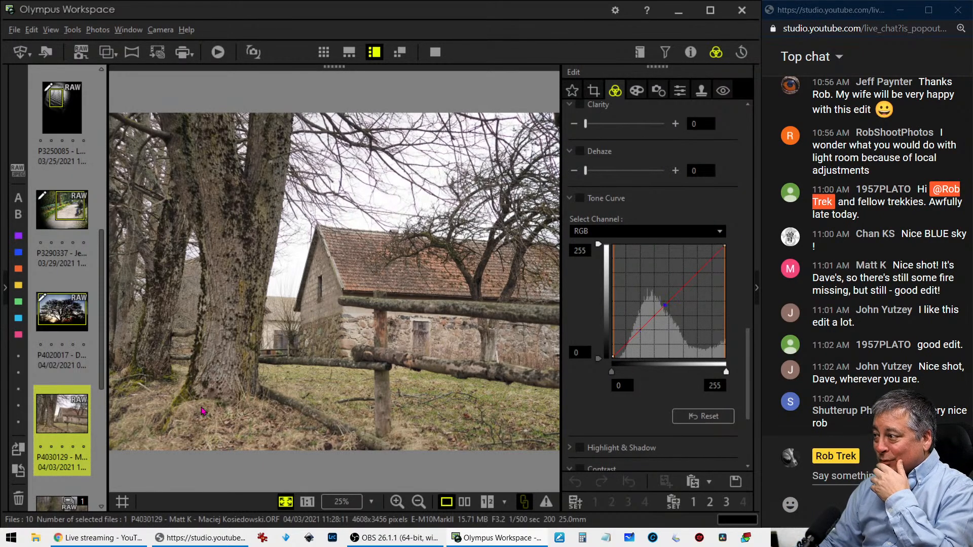
{"action": "left_click", "coordinate": [691, 52]}
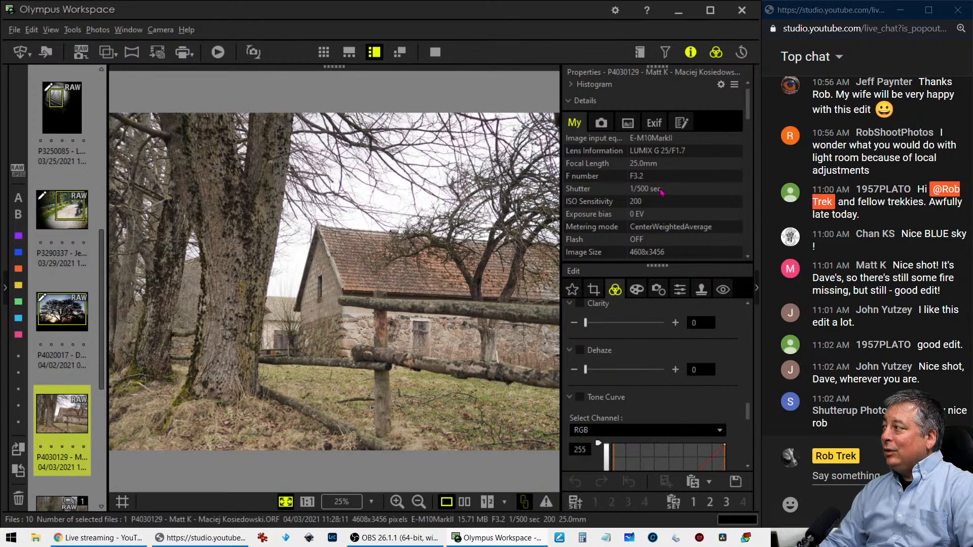
{"action": "scroll", "coordinate": [661, 235], "scroll_direction": "down", "scroll_amount": 1}
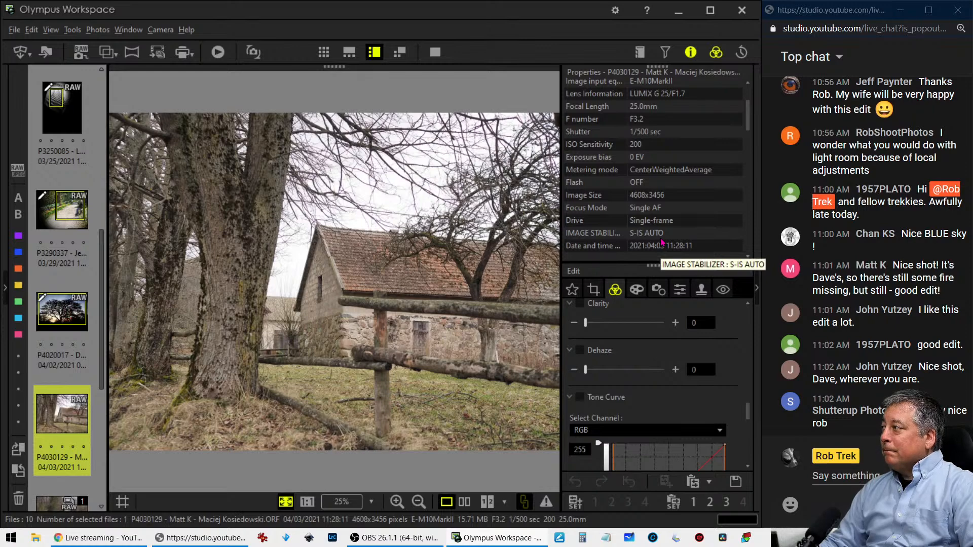
{"action": "left_click", "coordinate": [690, 53]}
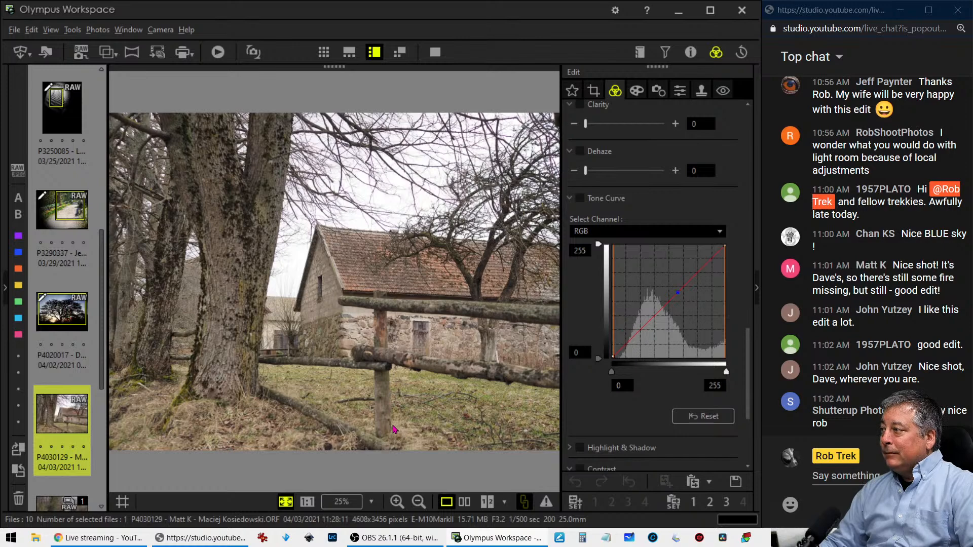
Enable cropping on the farmhouse photo and straighten it with a tilt adjustment of -1.0
{"action": "left_click", "coordinate": [594, 90]}
{"action": "left_click", "coordinate": [578, 229]}
{"action": "left_click", "coordinate": [578, 228]}
{"action": "left_click", "coordinate": [577, 229]}
{"action": "left_click", "coordinate": [577, 228]}
{"action": "left_click", "coordinate": [577, 228]}
{"action": "left_click", "coordinate": [578, 228]}
{"action": "left_click", "coordinate": [578, 228]}
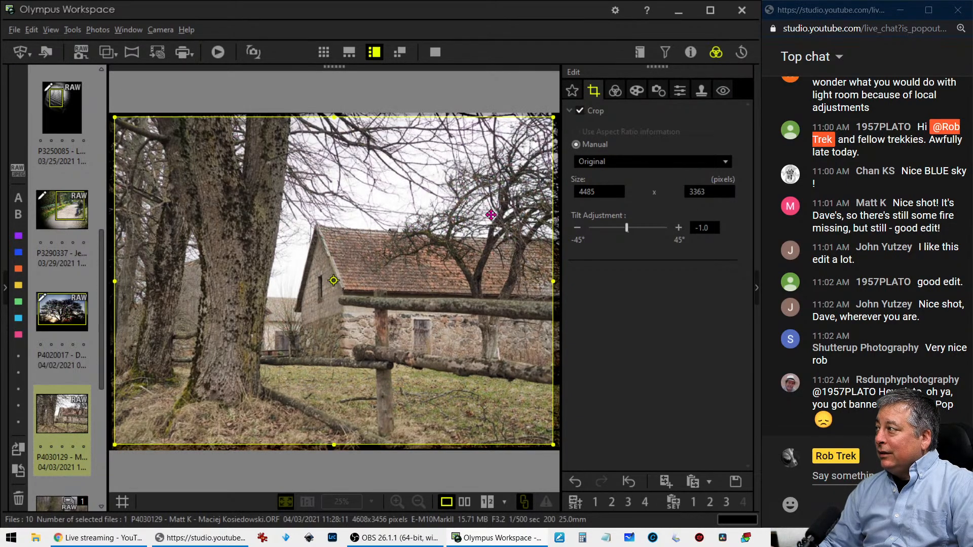
Crop the photo to a 4:3 ratio in portrait orientation at 2592 x 3456 pixels, framing the near tree trunk and the farmhouse
{"action": "left_click", "coordinate": [605, 164]}
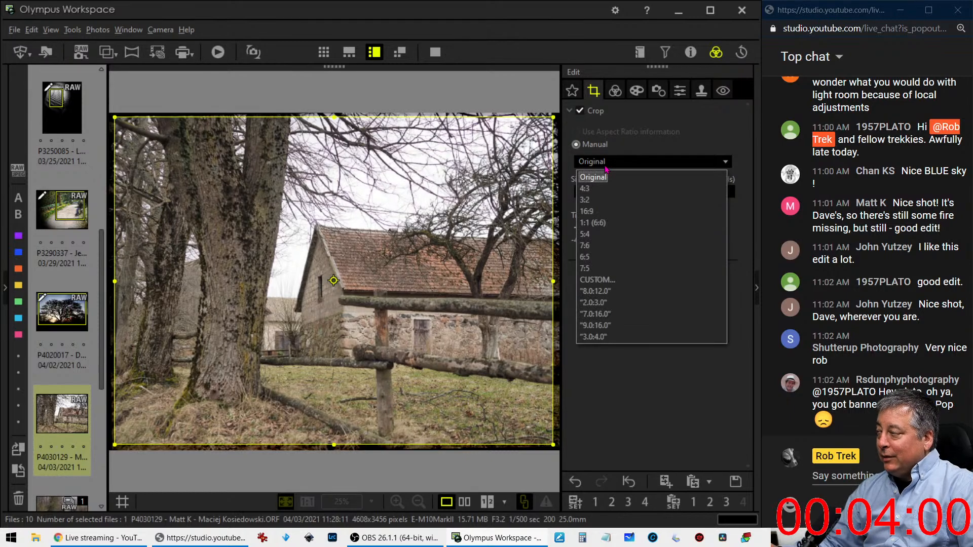
{"action": "left_click", "coordinate": [587, 189]}
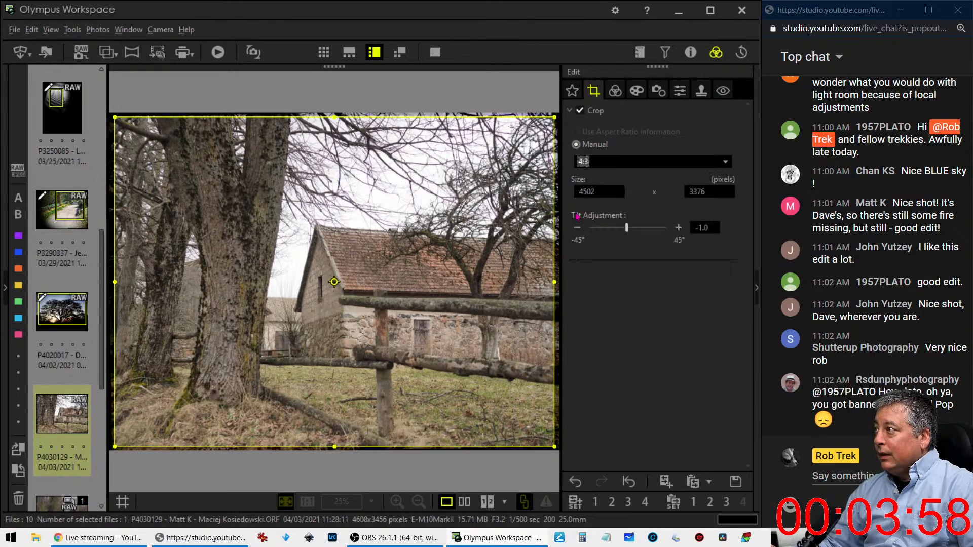
{"action": "double_click", "coordinate": [385, 285]}
{"action": "left_click_drag", "start_coordinate": [365, 288], "coordinate": [381, 287]}
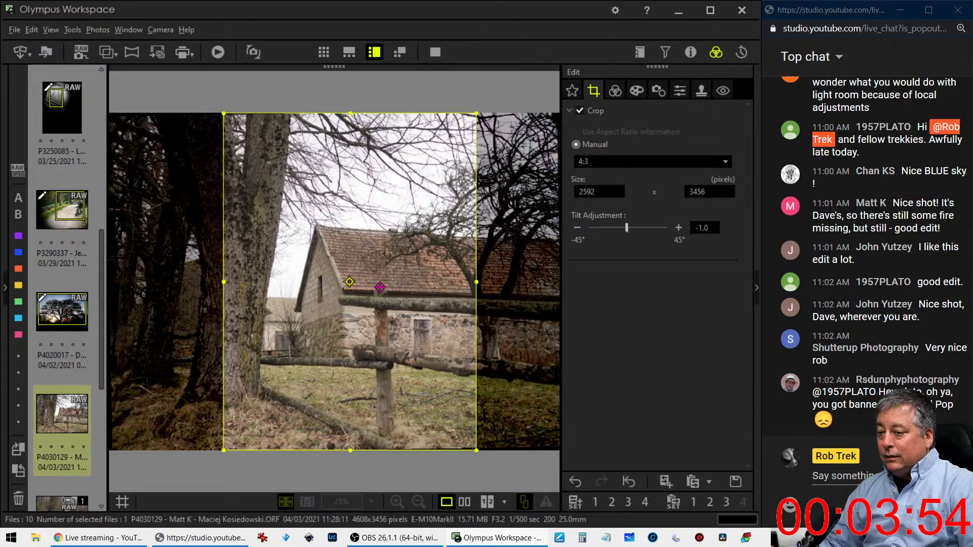
{"action": "left_click_drag", "start_coordinate": [380, 363], "coordinate": [368, 362]}
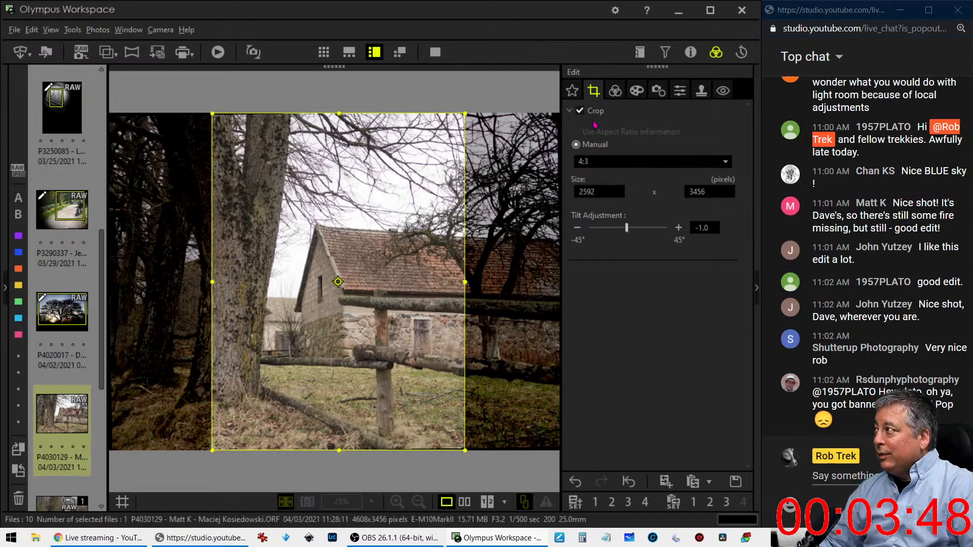
{"action": "left_click", "coordinate": [615, 90]}
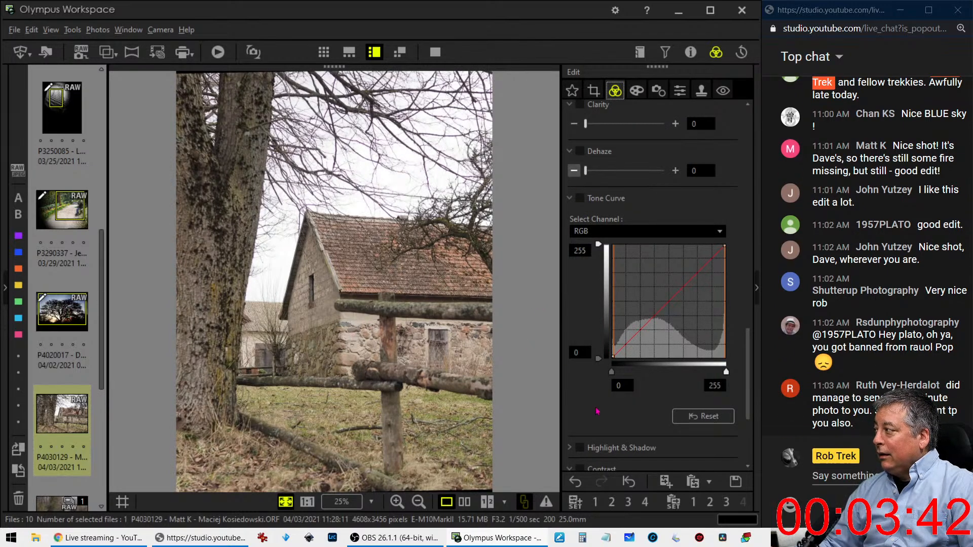
{"action": "scroll", "coordinate": [597, 411], "scroll_direction": "down", "scroll_amount": 1}
{"action": "scroll", "coordinate": [597, 411], "scroll_direction": "down", "scroll_amount": 3}
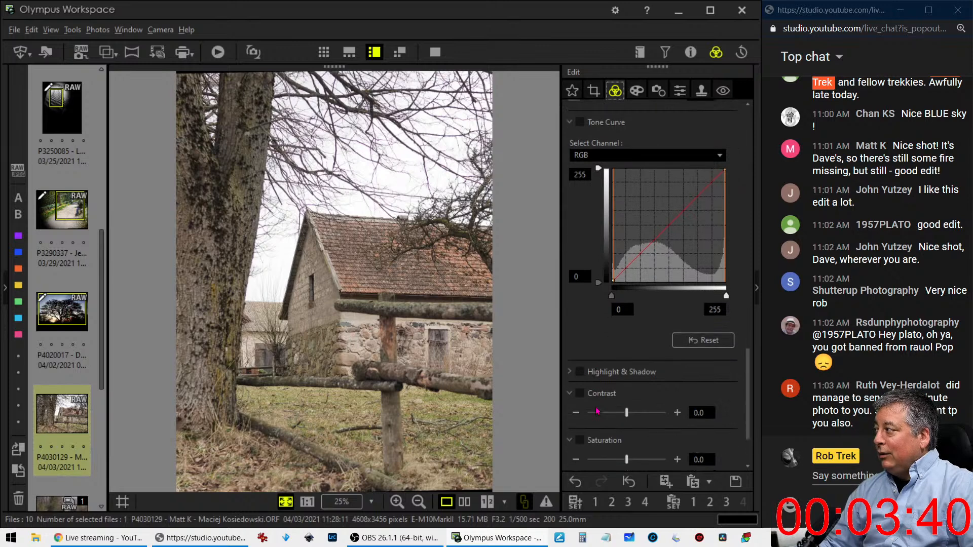
{"action": "scroll", "coordinate": [597, 412], "scroll_direction": "up", "scroll_amount": 2}
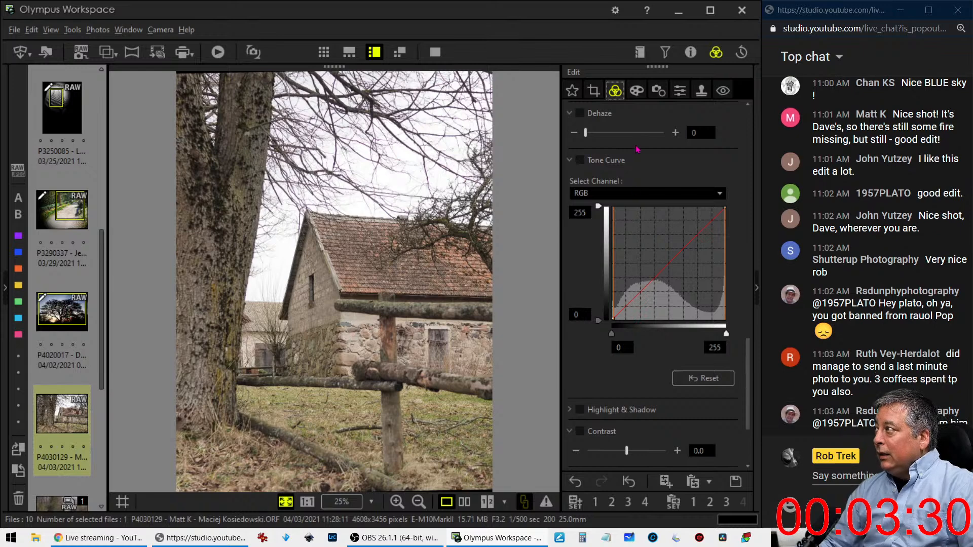
{"action": "scroll", "coordinate": [579, 341], "scroll_direction": "up", "scroll_amount": 2}
{"action": "scroll", "coordinate": [580, 341], "scroll_direction": "up", "scroll_amount": 3}
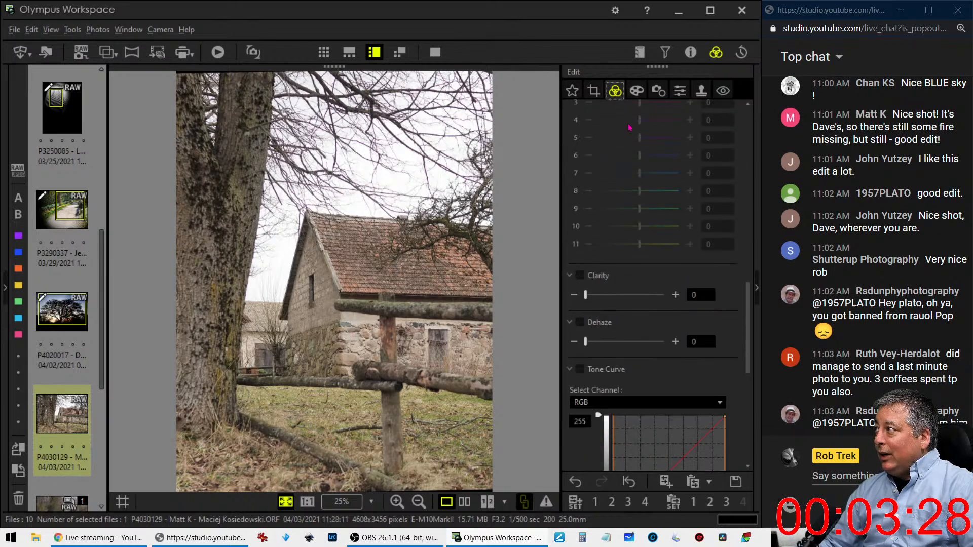
Try the Pop Art art filter on the farmhouse photo and set it back to No Filter
{"action": "left_click", "coordinate": [636, 92]}
{"action": "left_click", "coordinate": [632, 129]}
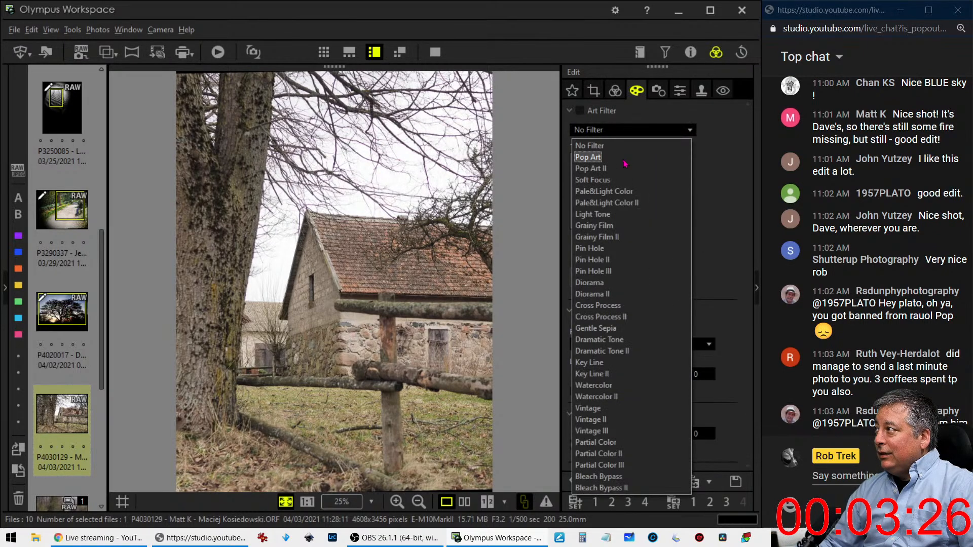
{"action": "left_click", "coordinate": [634, 157]}
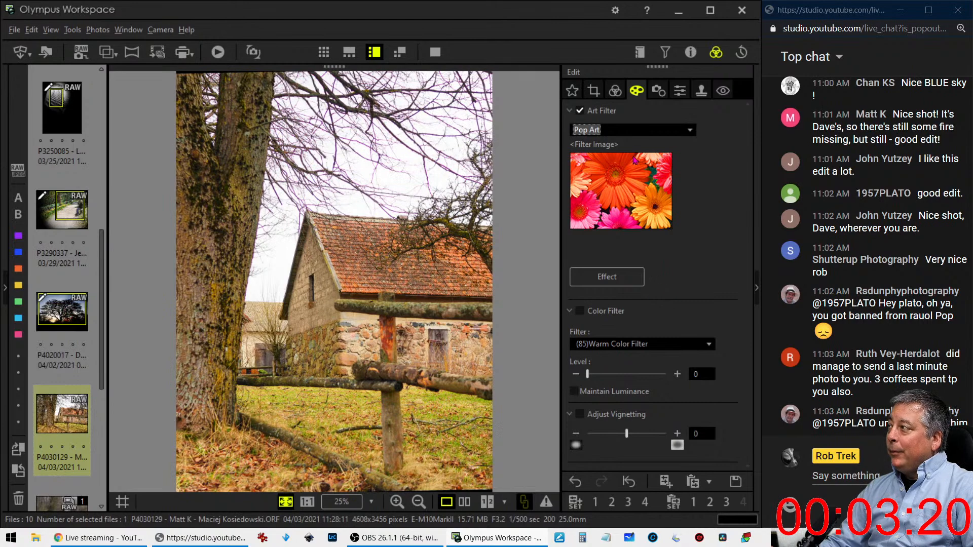
{"action": "left_click", "coordinate": [631, 130]}
{"action": "left_click", "coordinate": [588, 144]}
Convert the farmhouse photo to black and white with the Monotone picture mode
{"action": "left_click", "coordinate": [615, 91]}
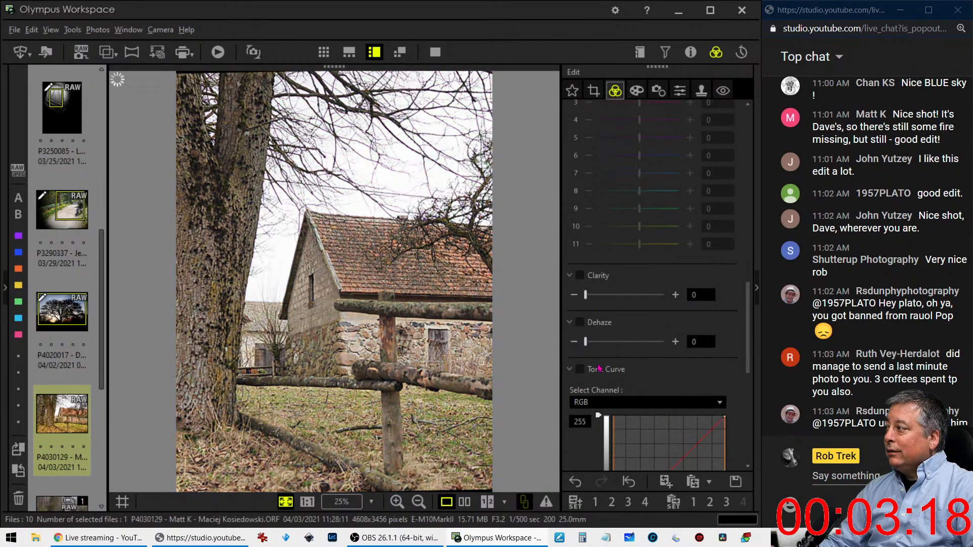
{"action": "scroll", "coordinate": [618, 358], "scroll_direction": "up", "scroll_amount": 8}
{"action": "scroll", "coordinate": [627, 348], "scroll_direction": "up", "scroll_amount": 2}
{"action": "left_click", "coordinate": [624, 224]}
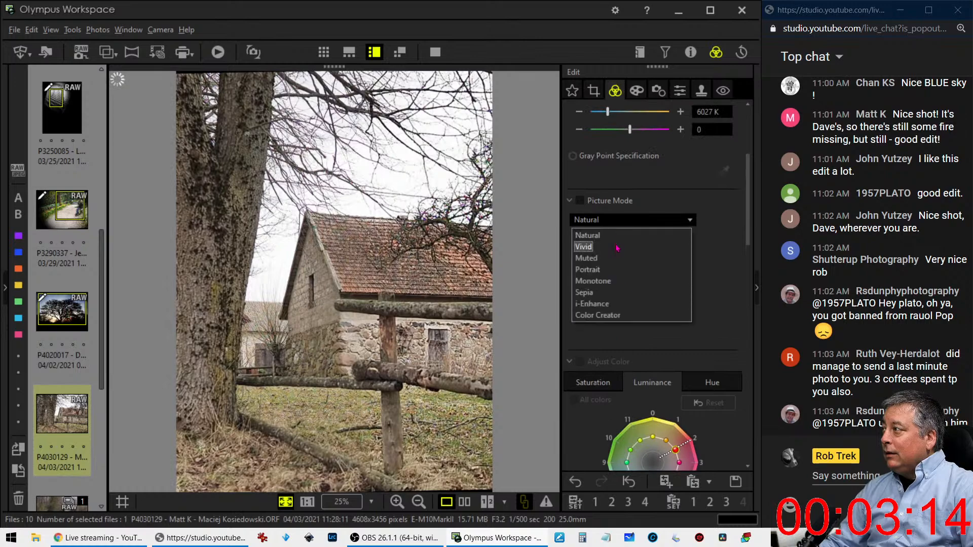
{"action": "left_click", "coordinate": [612, 281]}
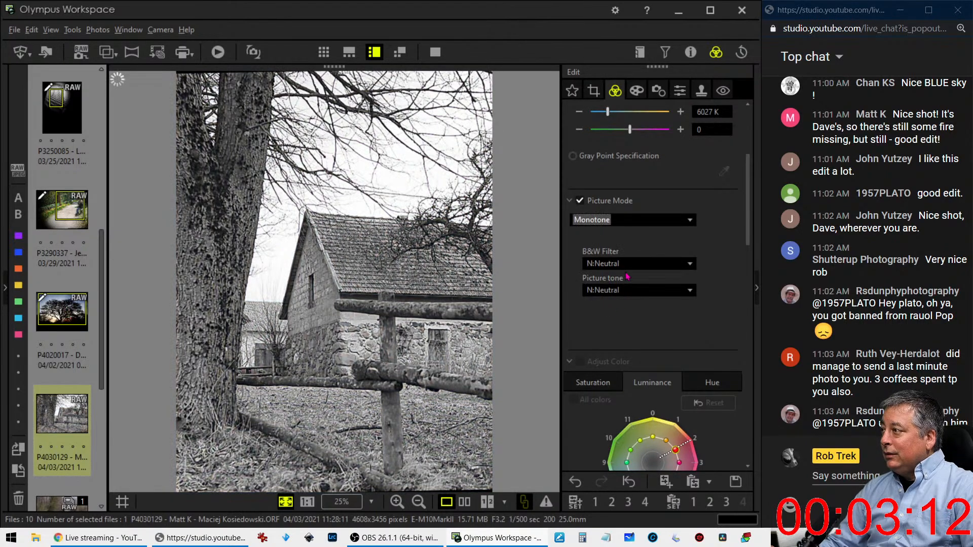
Try the Red B&W filter on the monotone photo, and set the filter to Green instead
{"action": "left_click", "coordinate": [627, 264]}
{"action": "left_click", "coordinate": [609, 314]}
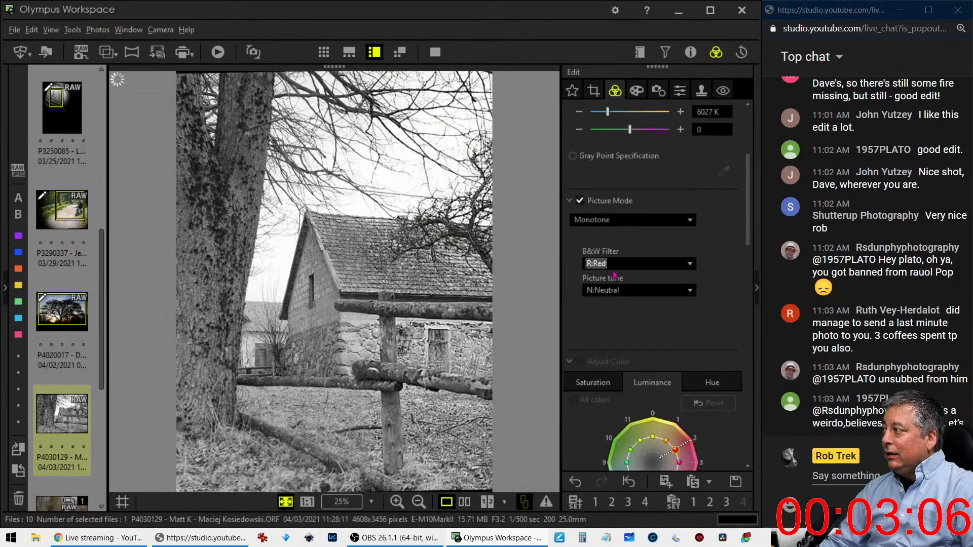
{"action": "left_click", "coordinate": [615, 265]}
{"action": "left_click", "coordinate": [610, 325]}
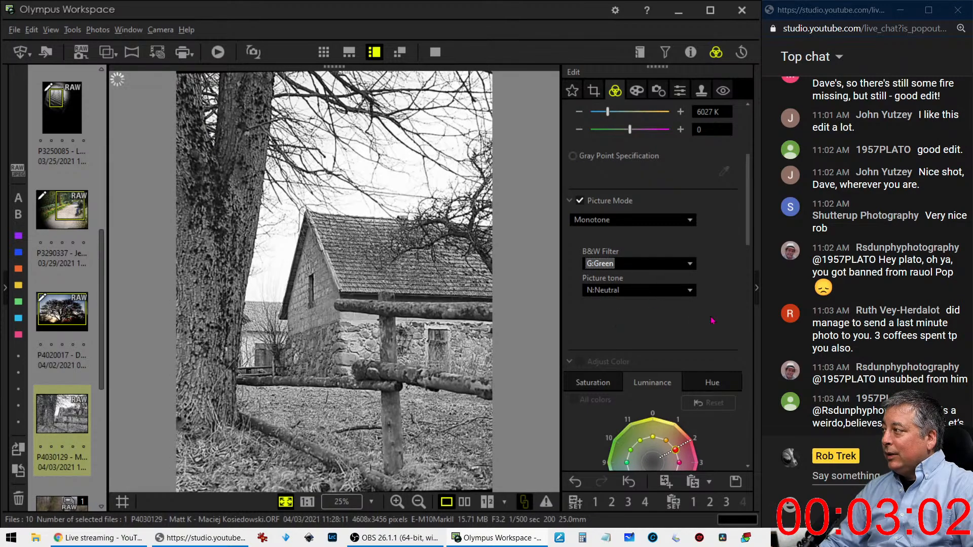
Pull down the shadows and lower midtones of the RGB tone curve to deepen the dark areas of the monotone photo
{"action": "scroll", "coordinate": [659, 322], "scroll_direction": "down", "scroll_amount": 3}
{"action": "scroll", "coordinate": [712, 320], "scroll_direction": "down", "scroll_amount": 6}
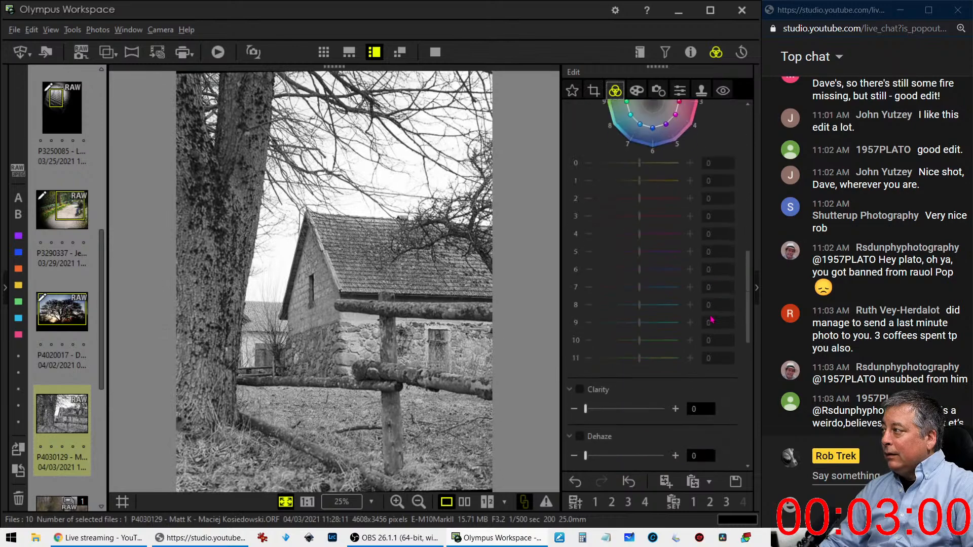
{"action": "left_click_drag", "start_coordinate": [628, 345], "coordinate": [653, 330]}
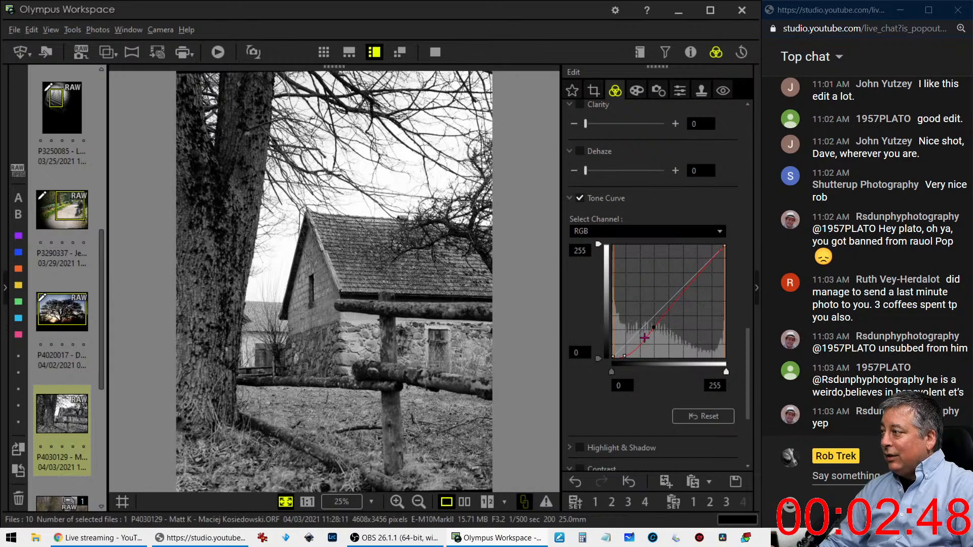
{"action": "left_click_drag", "start_coordinate": [624, 355], "coordinate": [658, 326]}
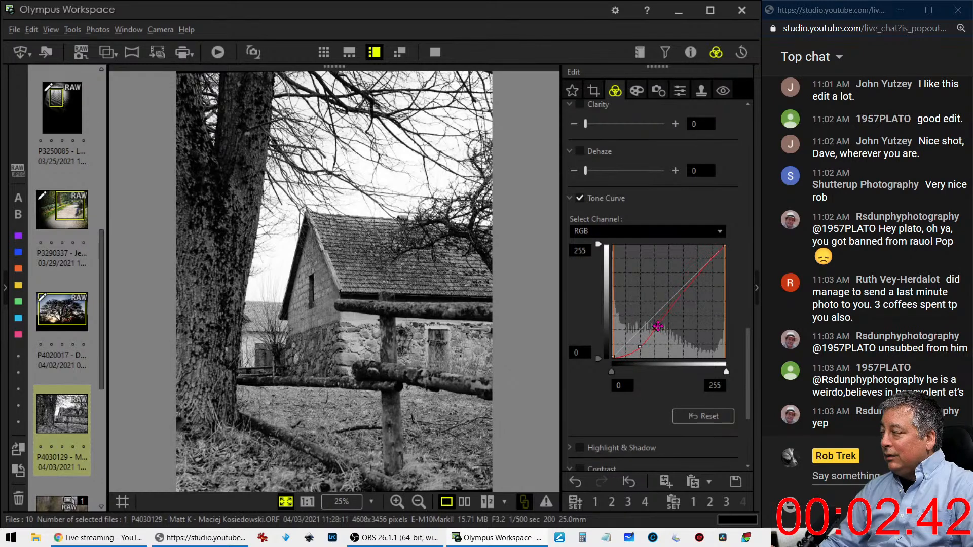
Tighten the farmhouse photo's upright 4:3 crop to about 2228 × 2970 pixels, trimming the tree trunk and the sky
{"action": "left_click", "coordinate": [594, 90]}
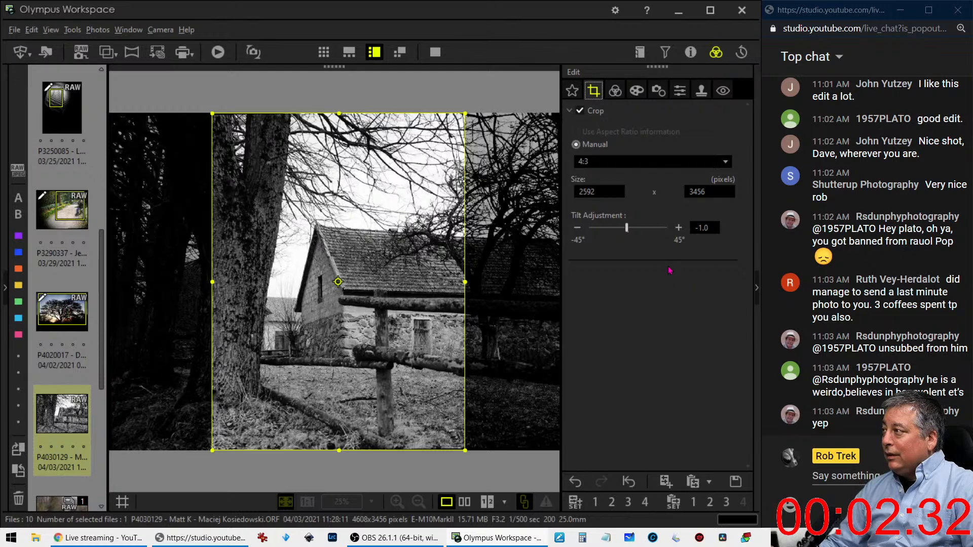
{"action": "left_click_drag", "start_coordinate": [341, 115], "coordinate": [349, 172]}
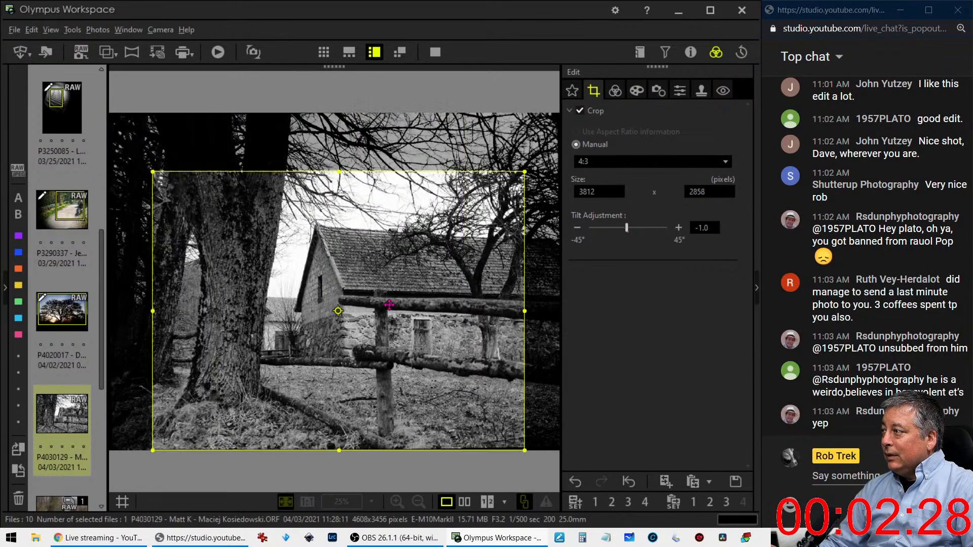
{"action": "left_click", "coordinate": [339, 312]}
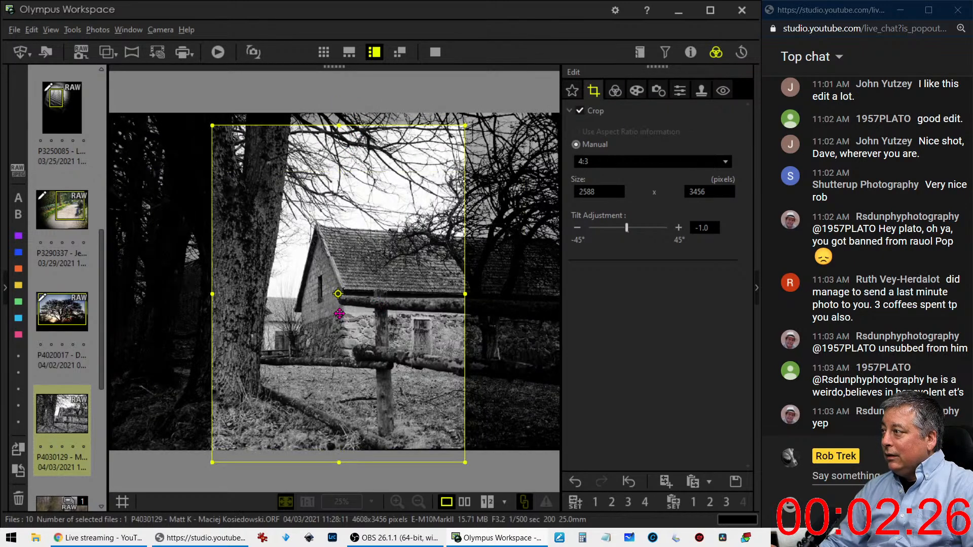
{"action": "left_click_drag", "start_coordinate": [357, 325], "coordinate": [354, 301]}
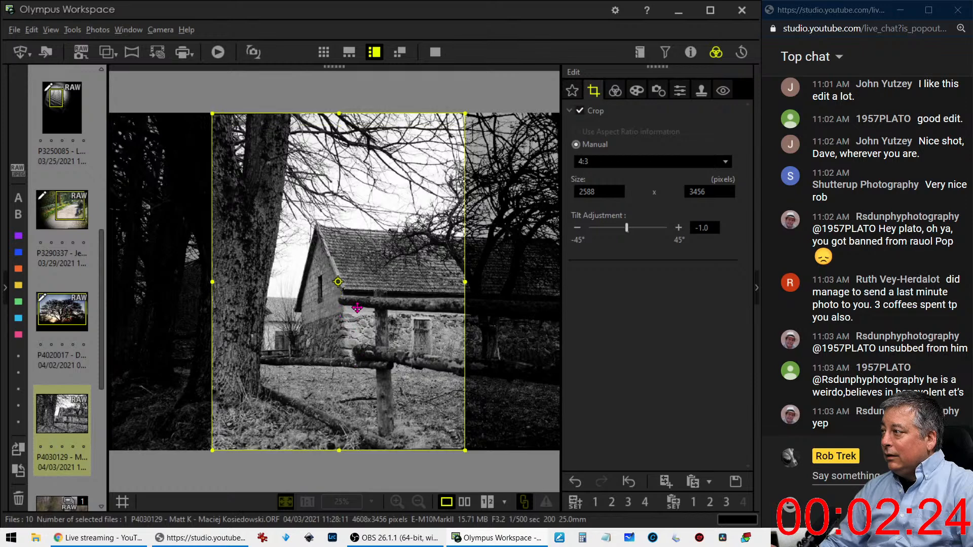
{"action": "left_click_drag", "start_coordinate": [341, 119], "coordinate": [354, 193]}
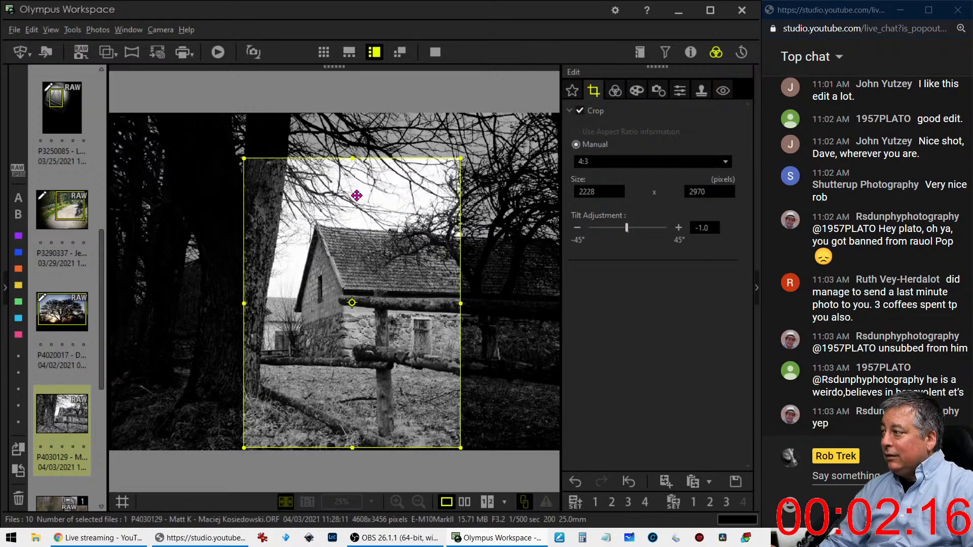
{"action": "left_click", "coordinate": [613, 92]}
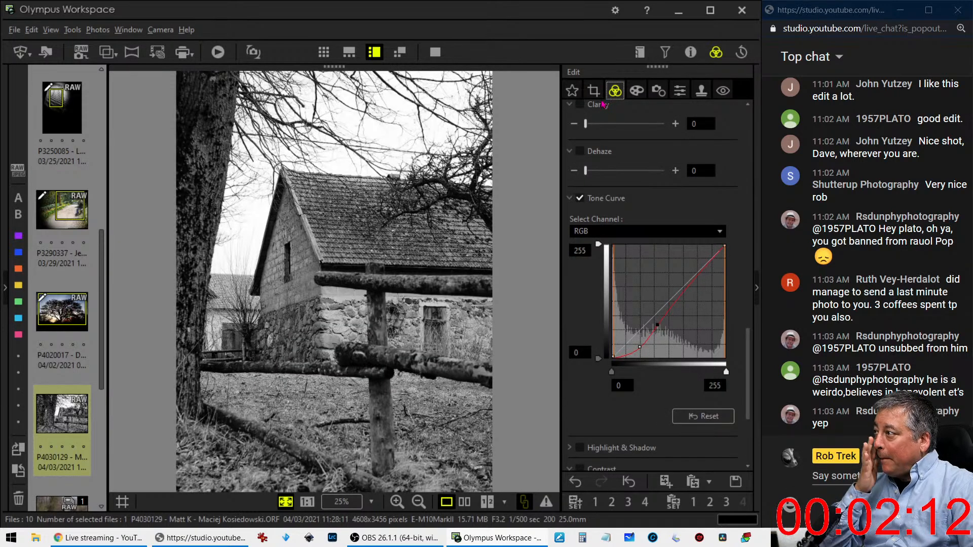
Raise the farmhouse photo's sharpness to 2.0 and set its noise filter to OFF
{"action": "left_click", "coordinate": [679, 90]}
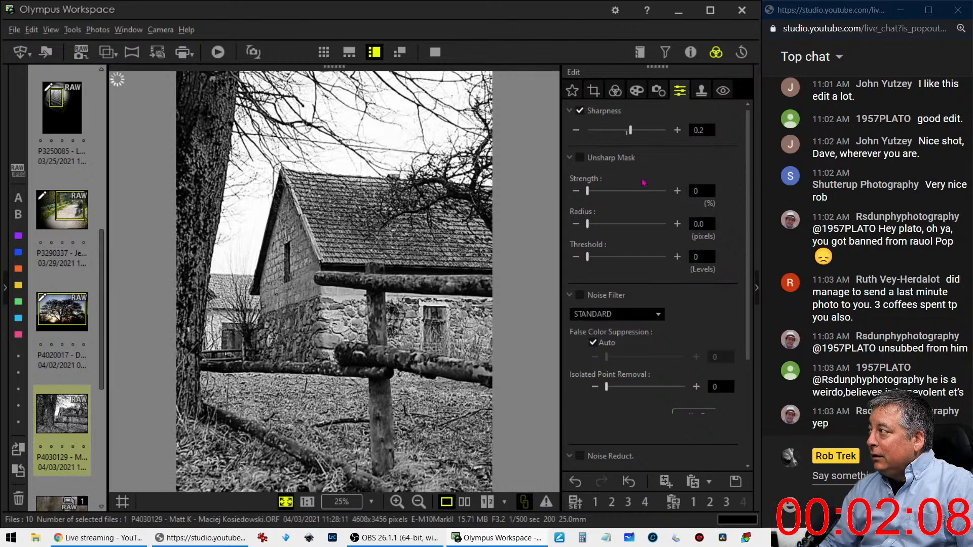
{"action": "left_click_drag", "start_coordinate": [631, 130], "coordinate": [677, 133]}
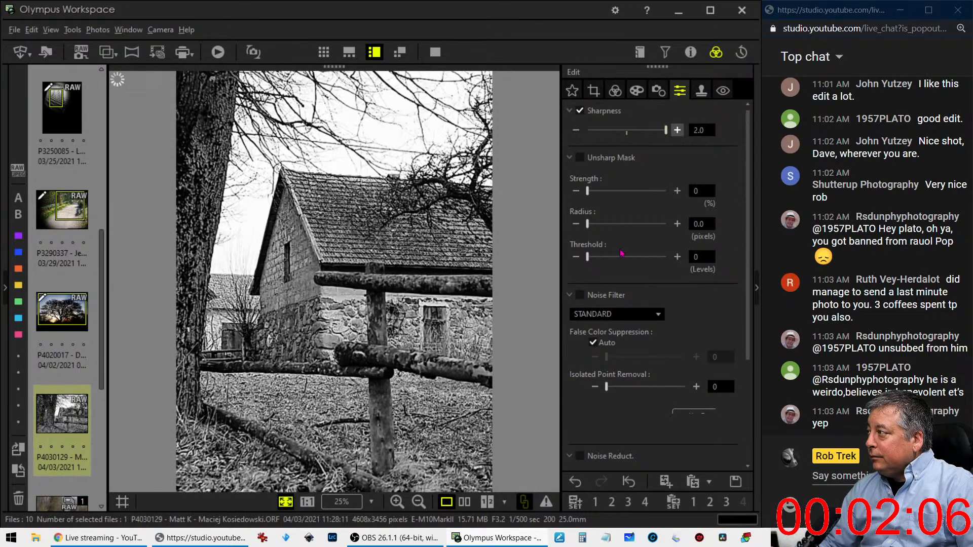
{"action": "left_click", "coordinate": [612, 314]}
{"action": "left_click", "coordinate": [609, 330]}
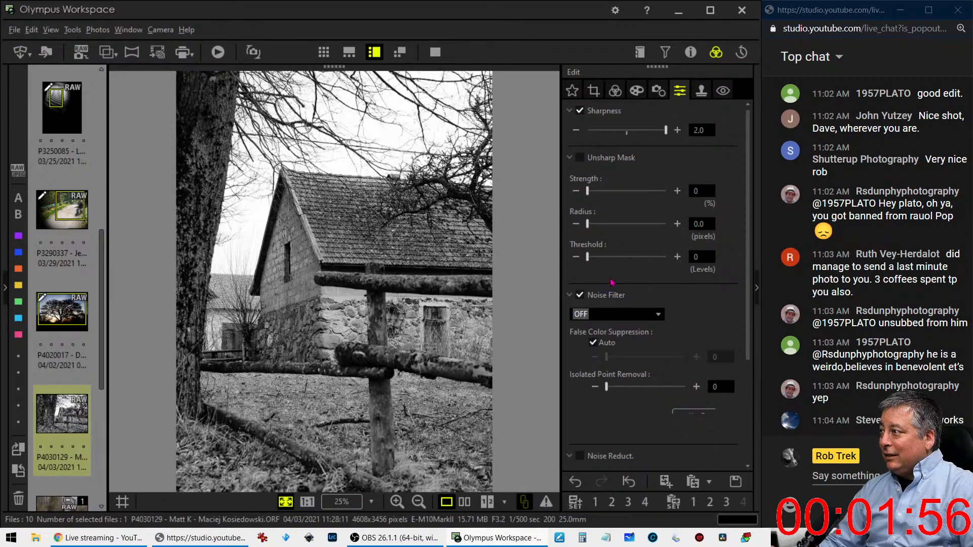
Set Dehaze to 100 on the monotone farmhouse photo
{"action": "left_click", "coordinate": [615, 90]}
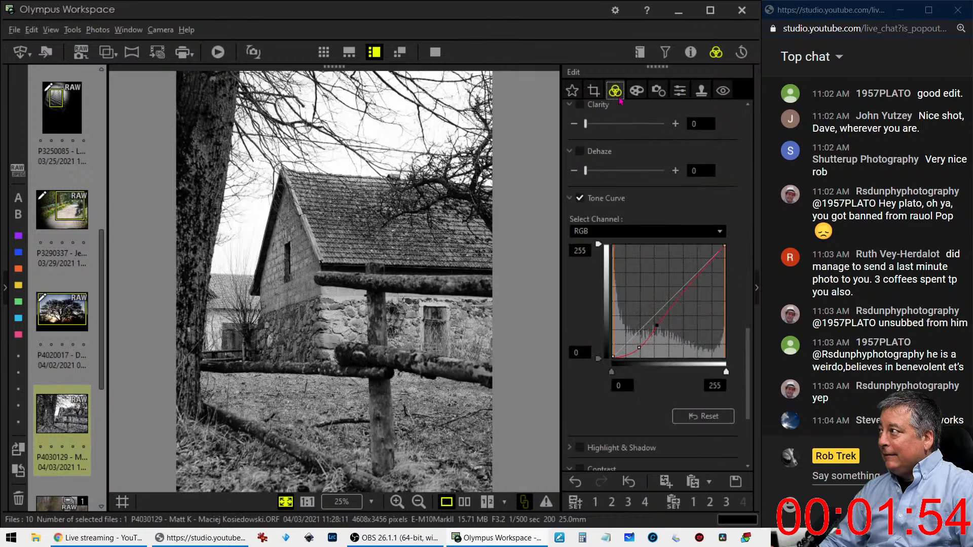
{"action": "scroll", "coordinate": [612, 237], "scroll_direction": "up", "scroll_amount": 4}
{"action": "scroll", "coordinate": [611, 238], "scroll_direction": "up", "scroll_amount": 8}
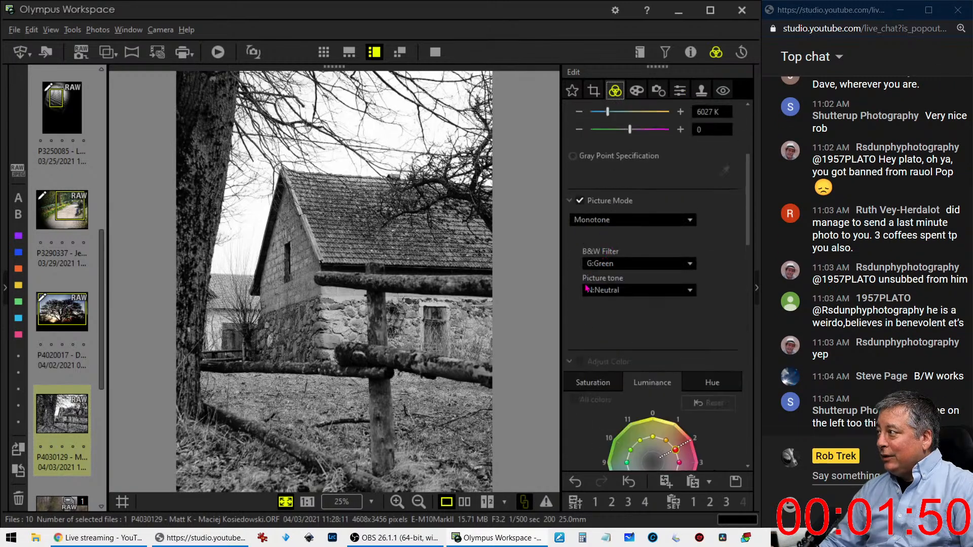
{"action": "left_click", "coordinate": [570, 361]}
{"action": "scroll", "coordinate": [583, 374], "scroll_direction": "down", "scroll_amount": 3}
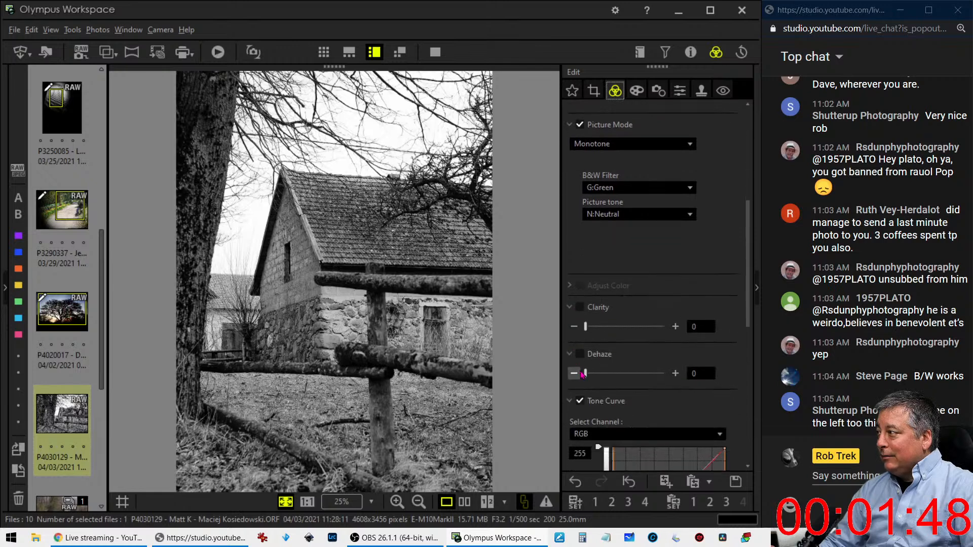
{"action": "left_click_drag", "start_coordinate": [584, 373], "coordinate": [664, 374]}
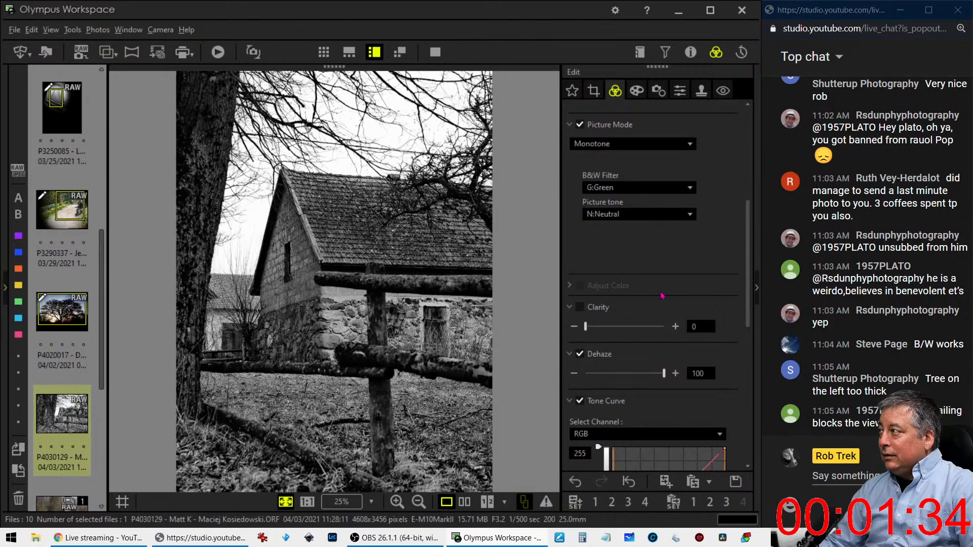
Reset the RGB tone curve and pull its shadows down slightly
{"action": "scroll", "coordinate": [659, 305], "scroll_direction": "down", "scroll_amount": 4}
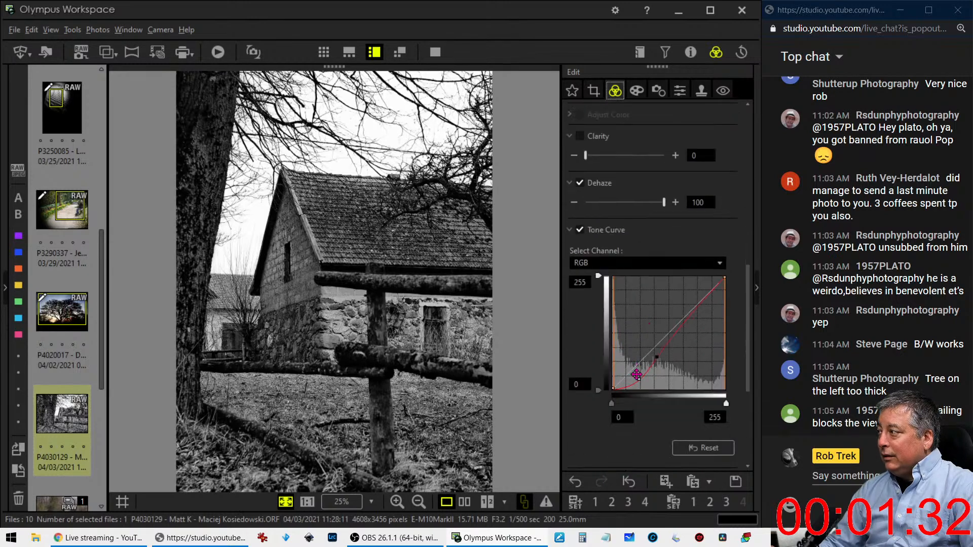
{"action": "left_click", "coordinate": [703, 448]}
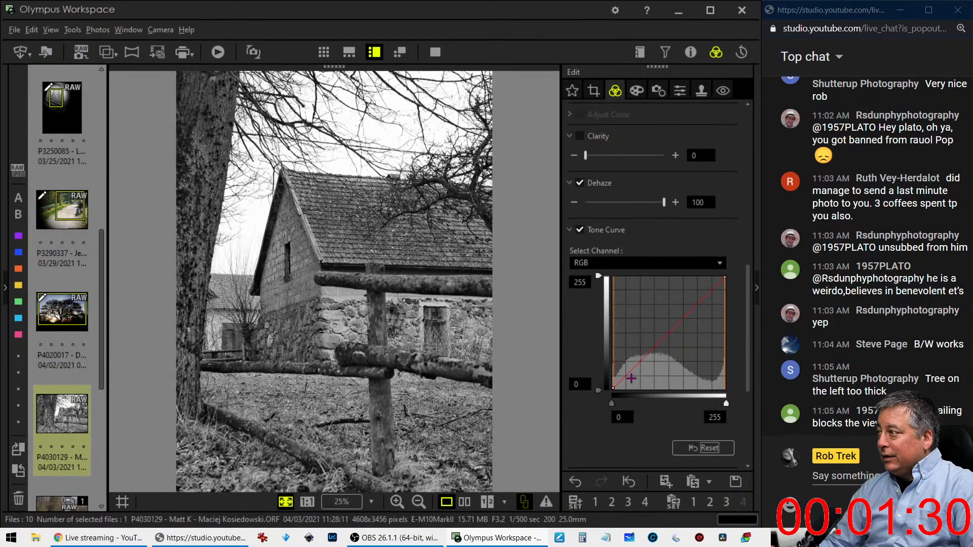
{"action": "left_click", "coordinate": [627, 377]}
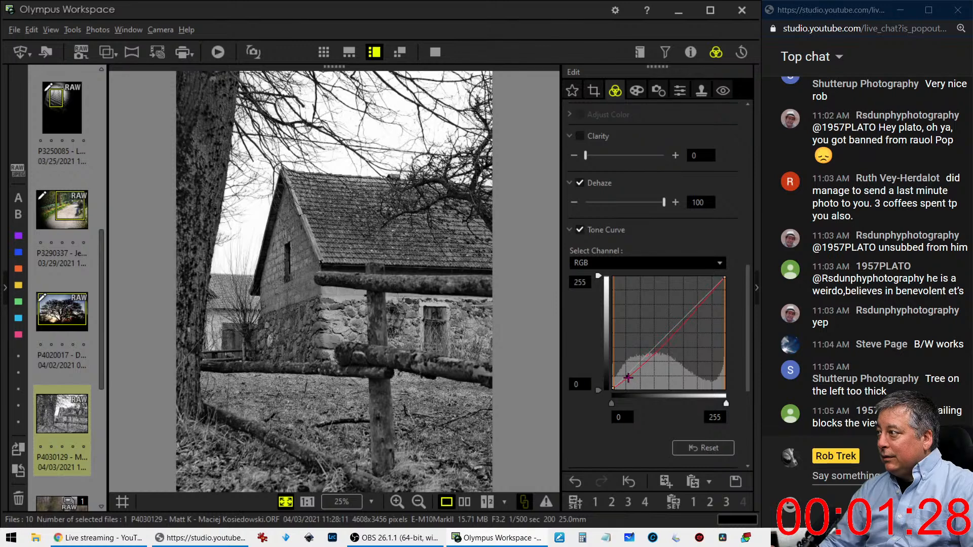
Set Clarity to 57 and fine-tune the shadow point of the RGB tone curve
{"action": "left_click_drag", "start_coordinate": [585, 156], "coordinate": [633, 159]}
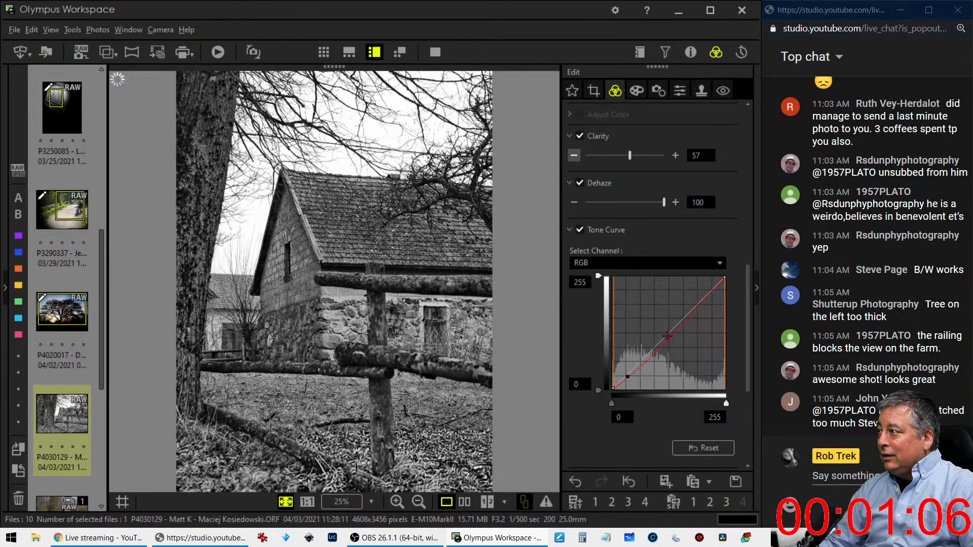
{"action": "left_click_drag", "start_coordinate": [628, 376], "coordinate": [629, 377]}
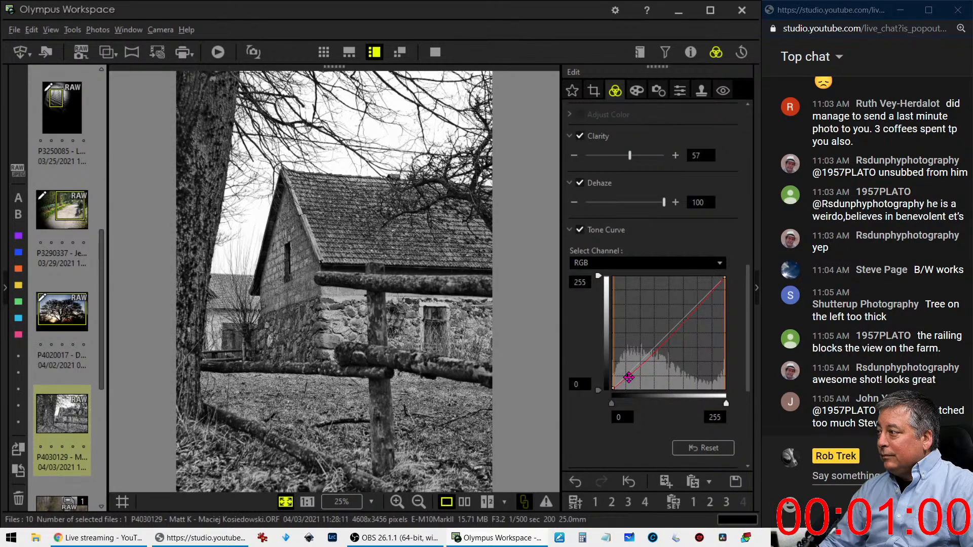
{"action": "left_click_drag", "start_coordinate": [628, 378], "coordinate": [629, 377]}
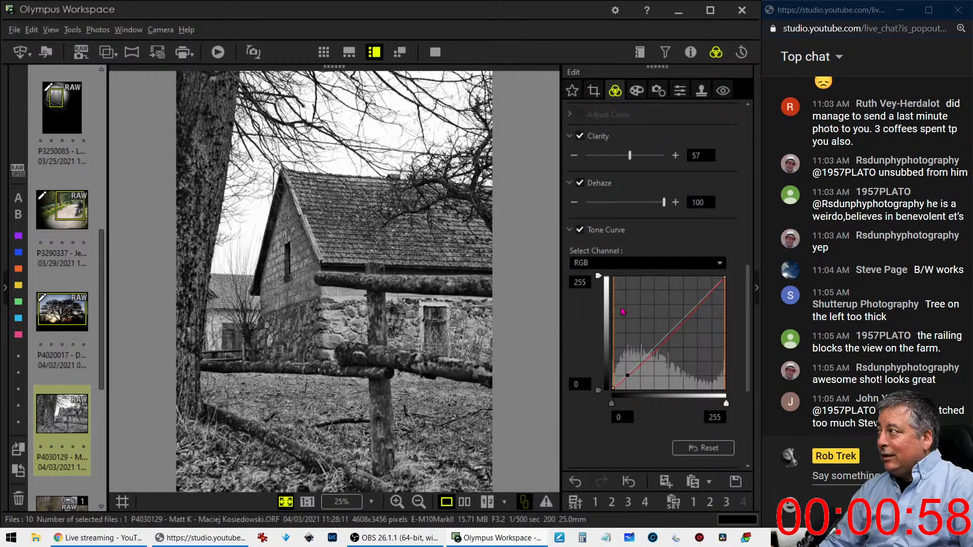
Recrop the farmhouse photo to a smaller upright 4:3 frame closer around the house and fence, with less sky
{"action": "left_click", "coordinate": [594, 90]}
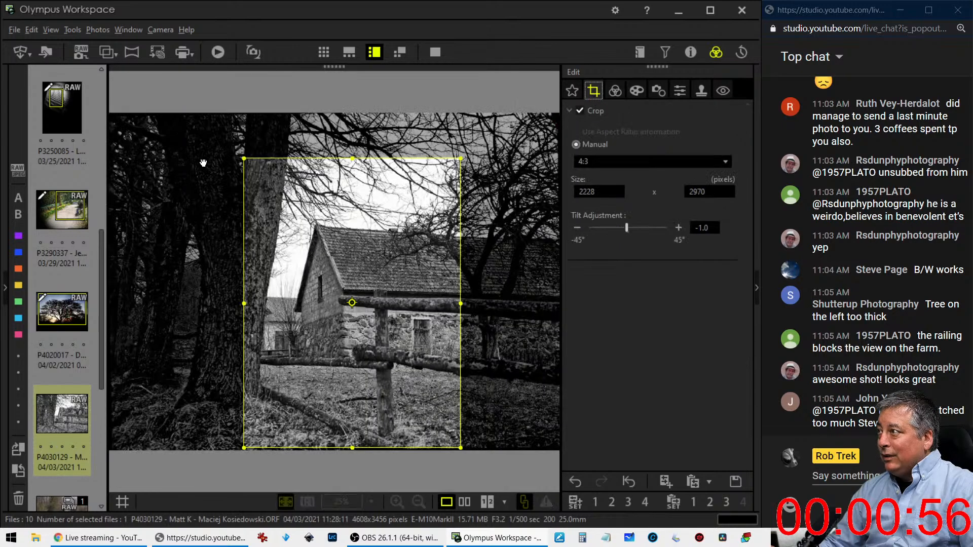
{"action": "left_click_drag", "start_coordinate": [244, 159], "coordinate": [252, 165]}
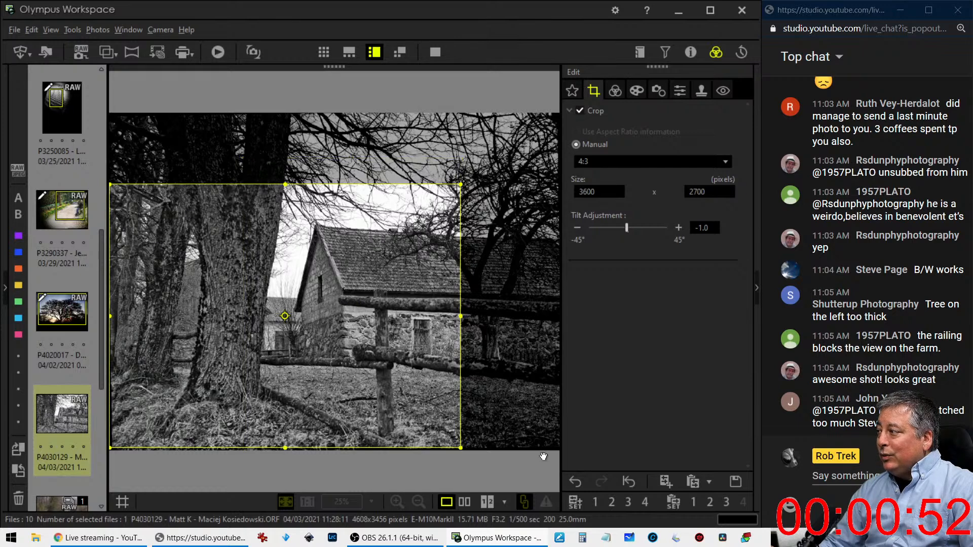
{"action": "left_click", "coordinate": [575, 482]}
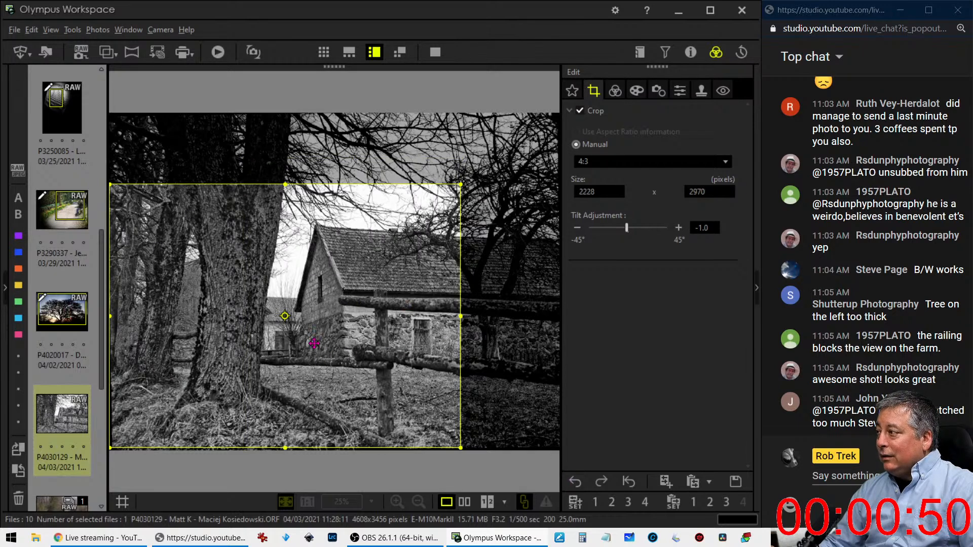
{"action": "left_click", "coordinate": [286, 317]}
{"action": "left_click_drag", "start_coordinate": [313, 269], "coordinate": [405, 277]}
{"action": "left_click_drag", "start_coordinate": [499, 117], "coordinate": [447, 187]}
{"action": "mouse_move", "coordinate": [387, 284]}
{"action": "left_mouse_down"}
{"action": "mouse_move", "coordinate": [393, 265]}
{"action": "mouse_move", "coordinate": [395, 281]}
{"action": "left_mouse_up"}
{"action": "left_click", "coordinate": [616, 95]}
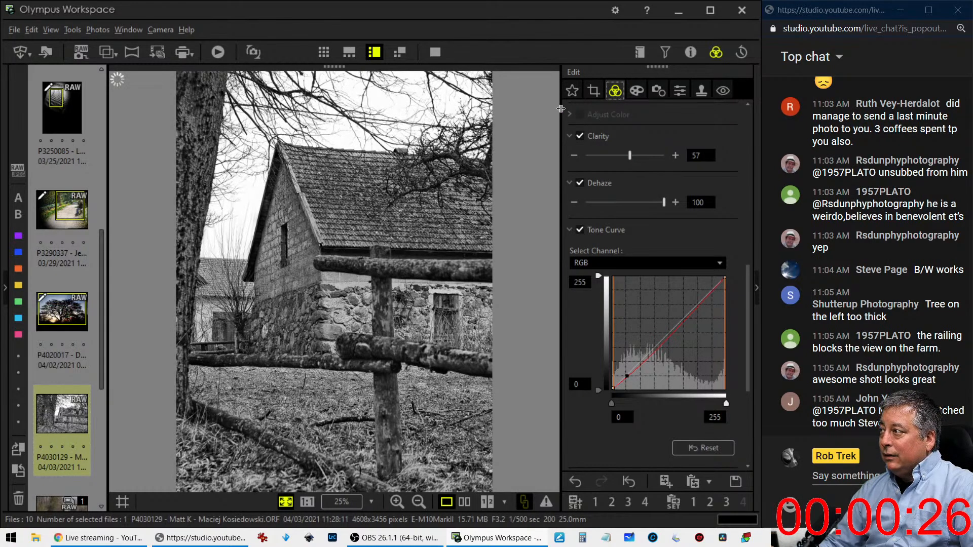
Inspect the detail of the farmhouse's roof tiles and gable wall at 1:1 magnification
{"action": "left_click", "coordinate": [333, 215]}
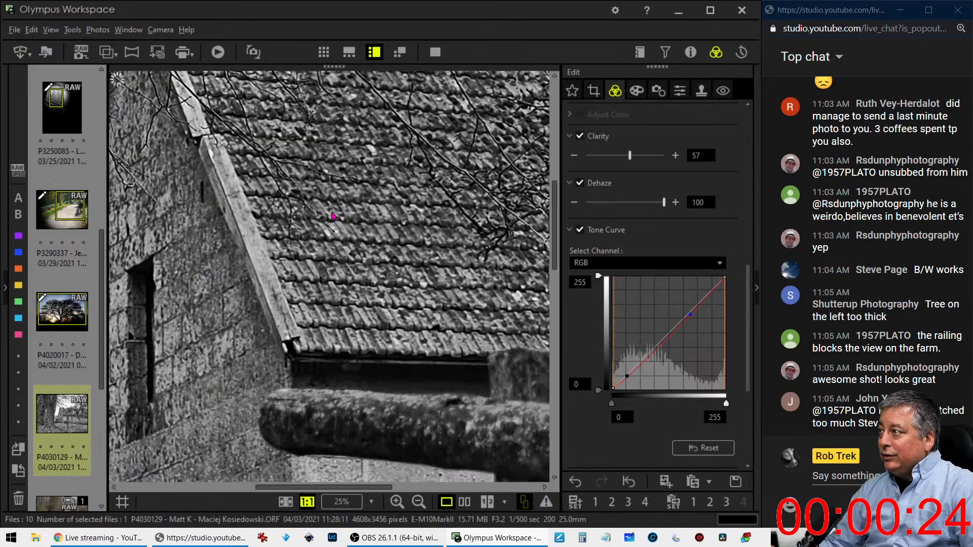
{"action": "left_click_drag", "start_coordinate": [301, 257], "coordinate": [387, 216]}
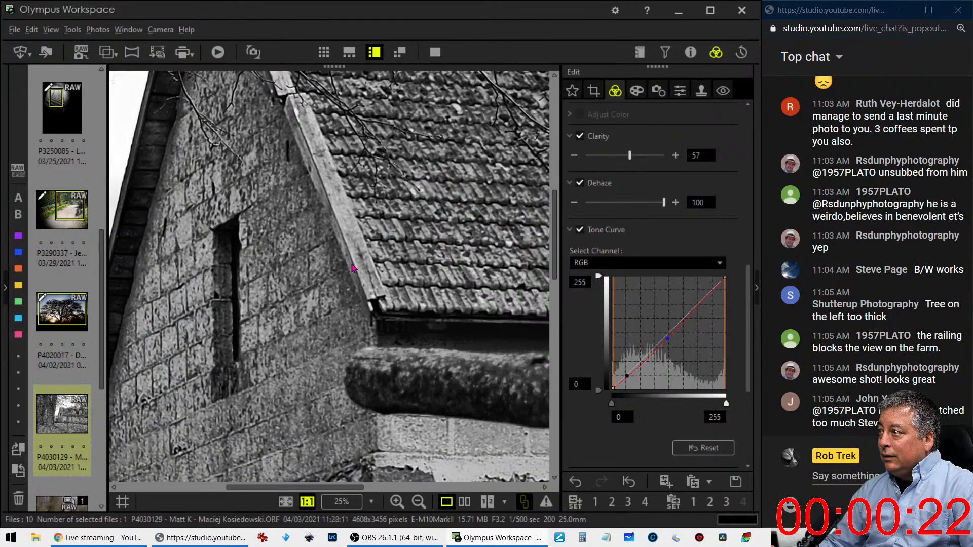
{"action": "left_click_drag", "start_coordinate": [353, 269], "coordinate": [365, 251]}
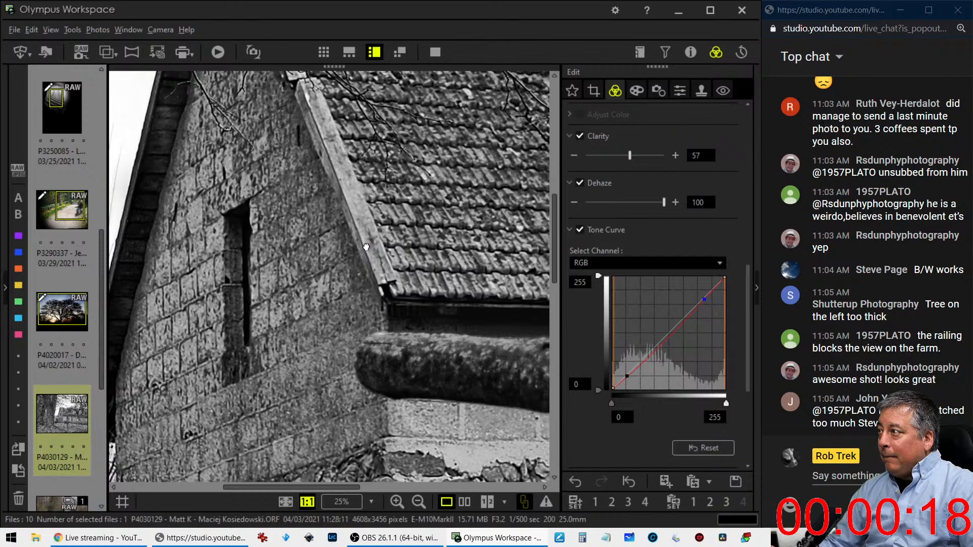
{"action": "left_click", "coordinate": [364, 248]}
Darken the farmhouse photo's edges by setting the vignetting adjustment to -6
{"action": "left_click", "coordinate": [658, 92]}
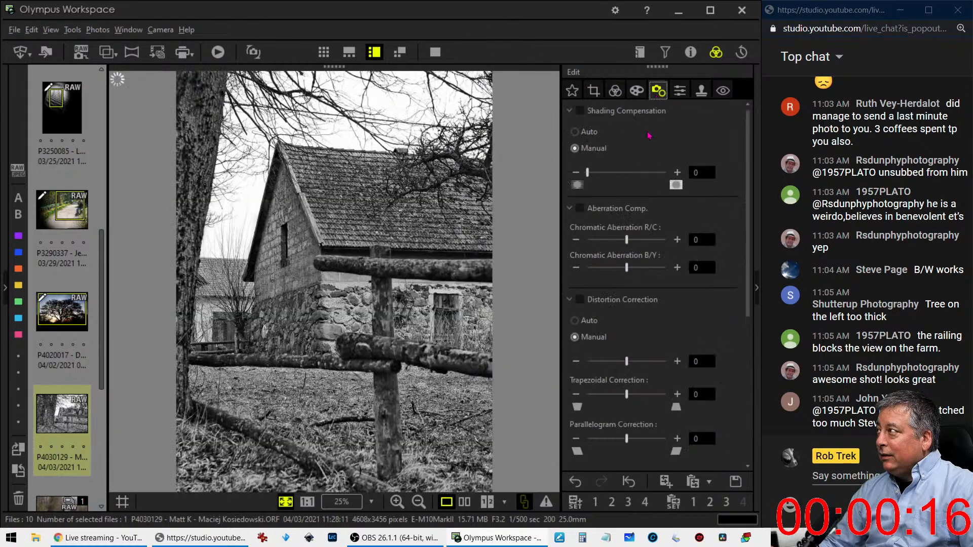
{"action": "left_click", "coordinate": [679, 91]}
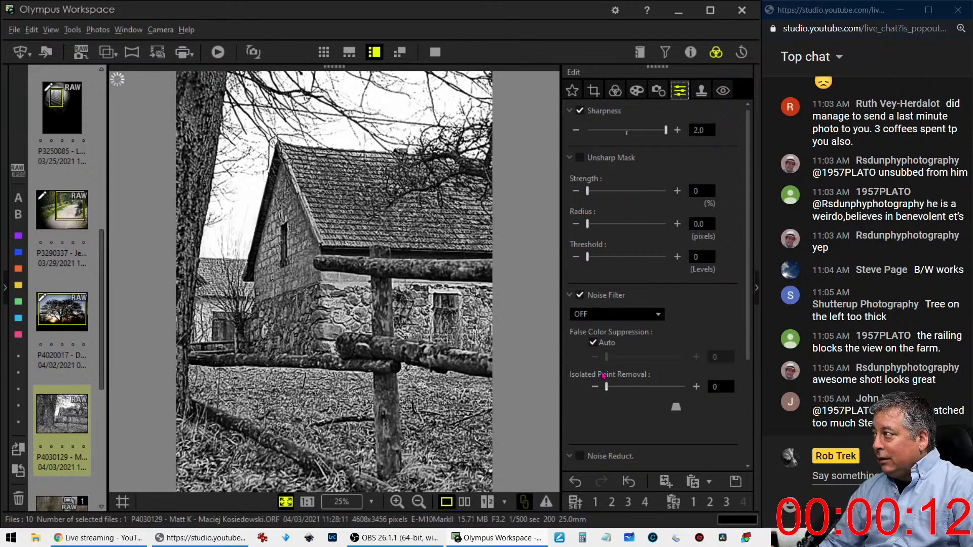
{"action": "scroll", "coordinate": [588, 390], "scroll_direction": "down", "scroll_amount": 2}
{"action": "scroll", "coordinate": [583, 391], "scroll_direction": "up", "scroll_amount": 2}
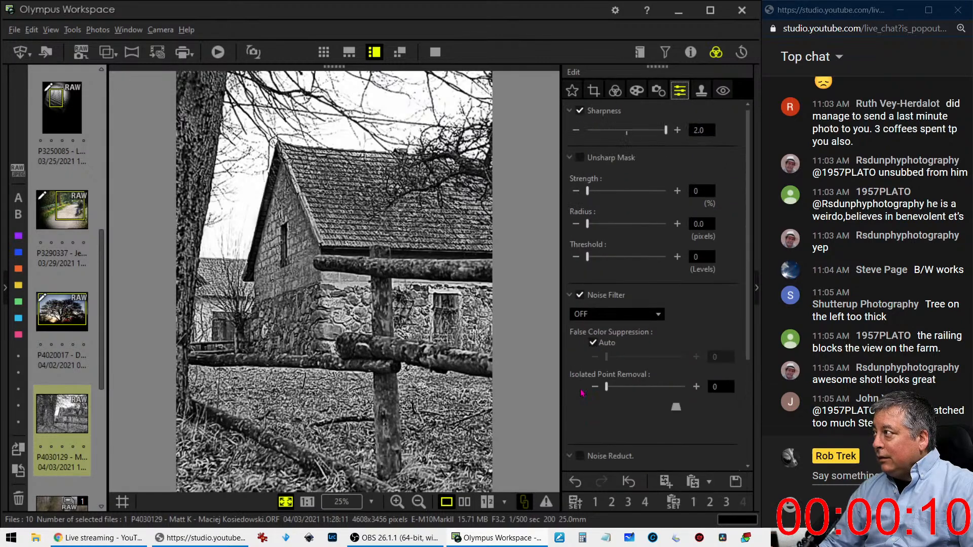
{"action": "left_click", "coordinate": [639, 91]}
{"action": "left_click_drag", "start_coordinate": [627, 435], "coordinate": [619, 438]}
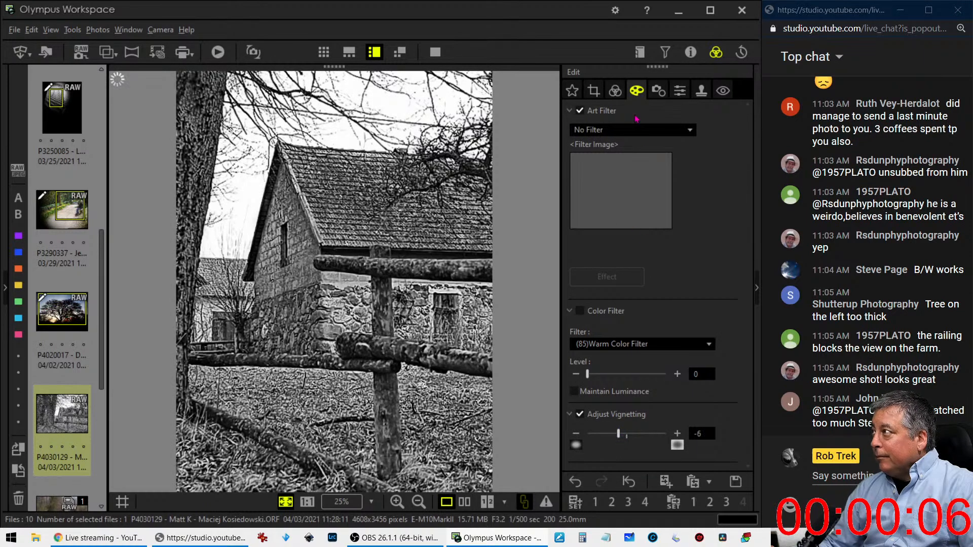
Switch the tone curve to the B channel and pull its shadows down slightly to tint the monotone photo
{"action": "left_click", "coordinate": [615, 91]}
{"action": "left_click", "coordinate": [649, 262]}
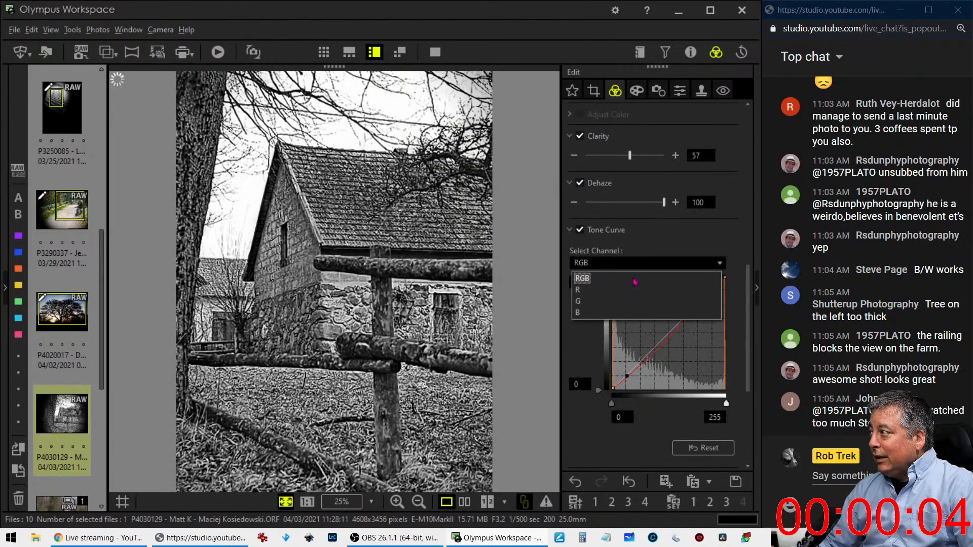
{"action": "left_click", "coordinate": [632, 291]}
{"action": "left_click", "coordinate": [629, 263]}
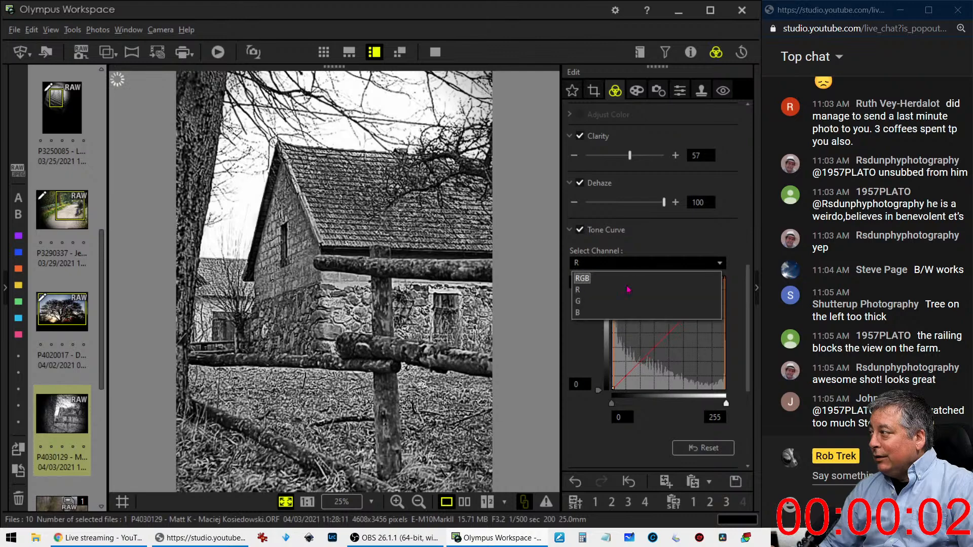
{"action": "left_click", "coordinate": [619, 315]}
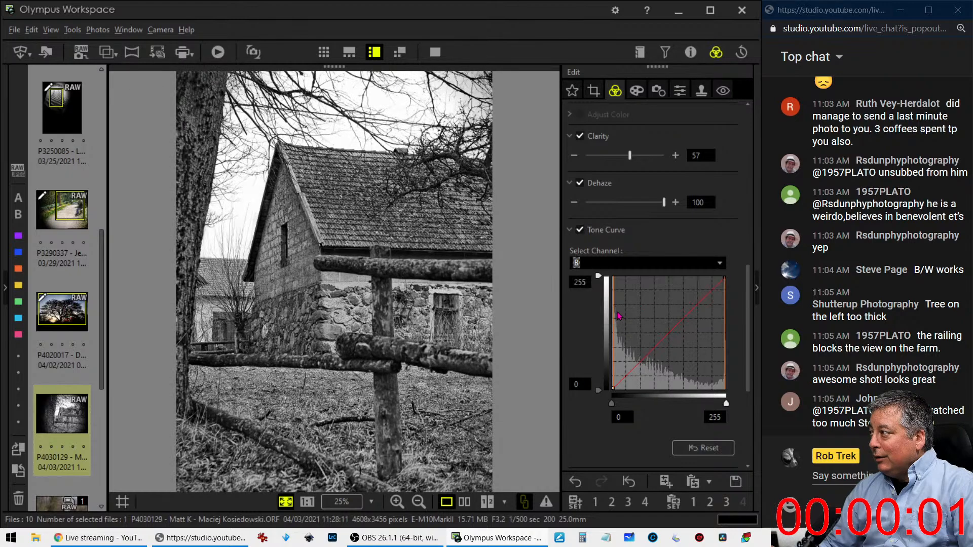
{"action": "left_click", "coordinate": [627, 374]}
{"action": "left_click_drag", "start_coordinate": [627, 374], "coordinate": [626, 376]}
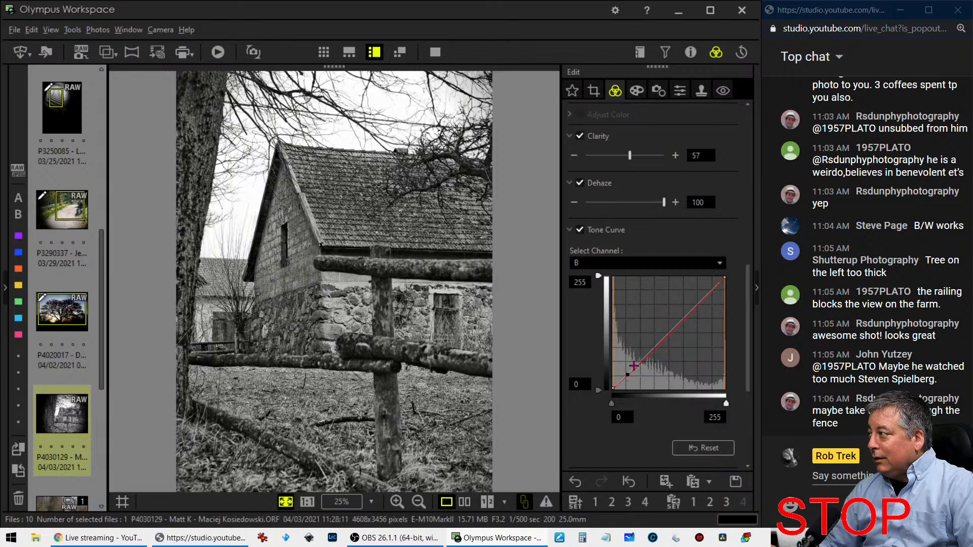
Switch the farmhouse photo's tone curve to the R channel and lift its shadows slightly for a warm tint
{"action": "left_click", "coordinate": [612, 264]}
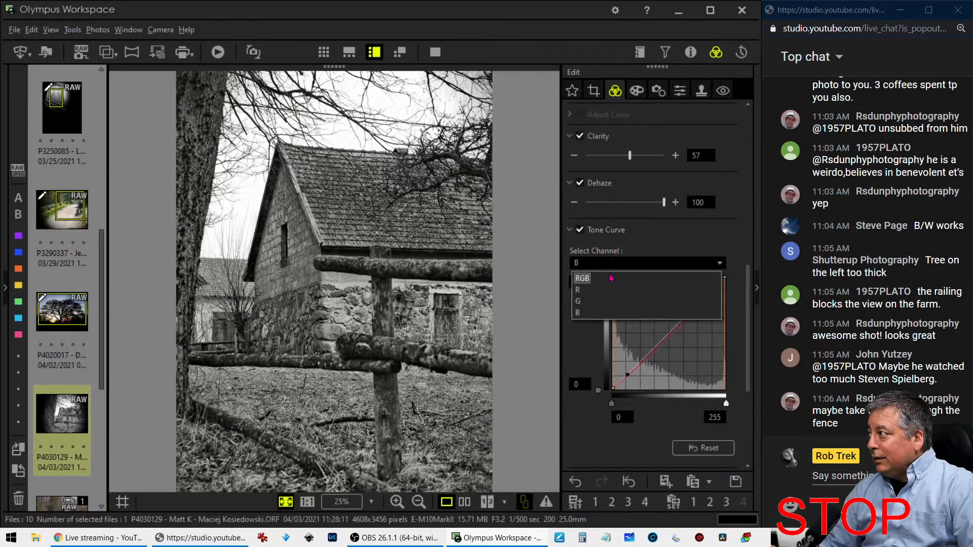
{"action": "left_click", "coordinate": [610, 290]}
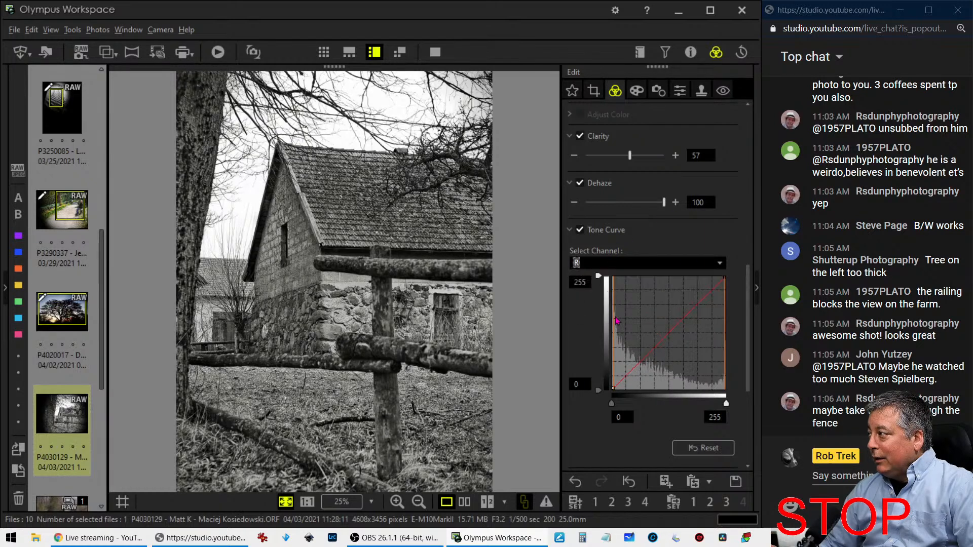
{"action": "left_click", "coordinate": [629, 375]}
{"action": "left_click_drag", "start_coordinate": [630, 373], "coordinate": [628, 372]}
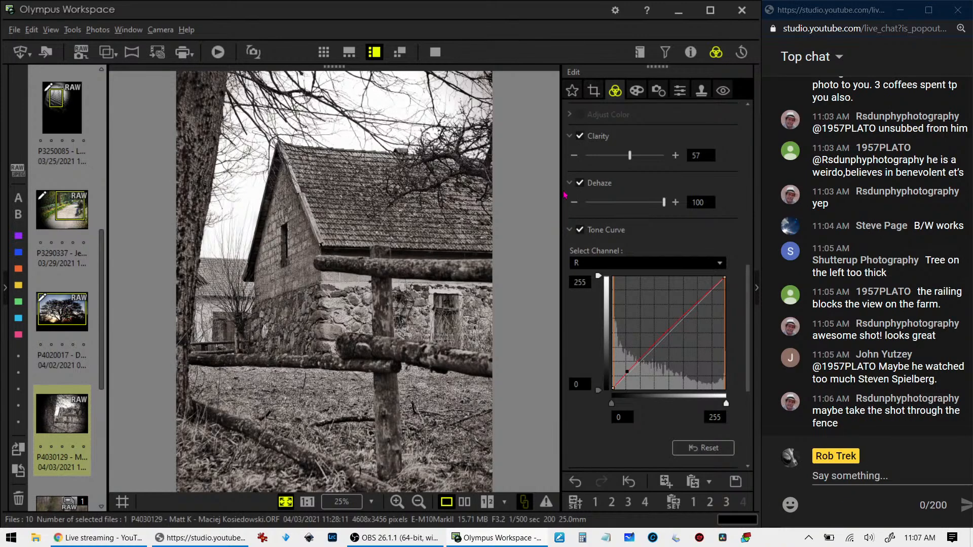
Darken the farmhouse photo's edges further by setting the vignetting adjustment to -8
{"action": "left_click", "coordinate": [640, 93]}
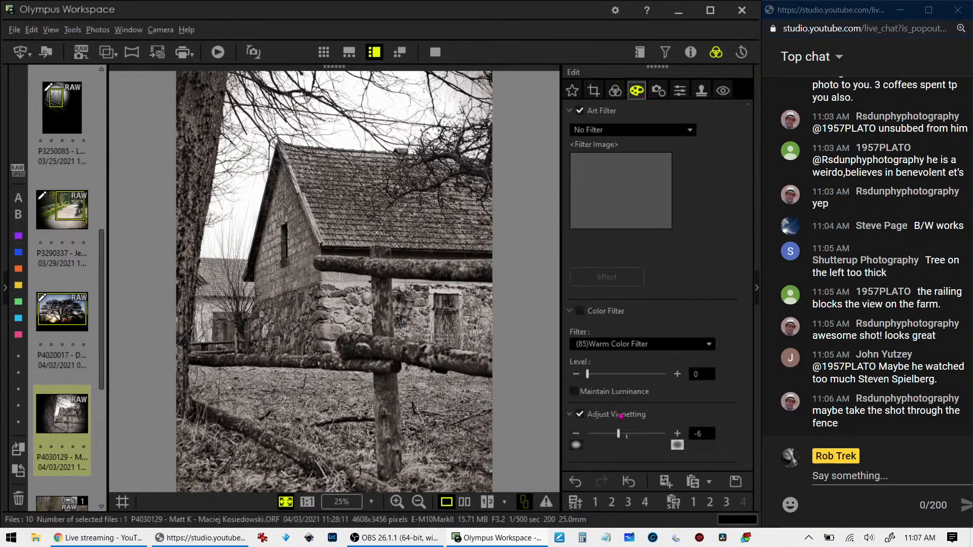
{"action": "left_click", "coordinate": [618, 434]}
{"action": "left_click_drag", "start_coordinate": [618, 436], "coordinate": [615, 438]}
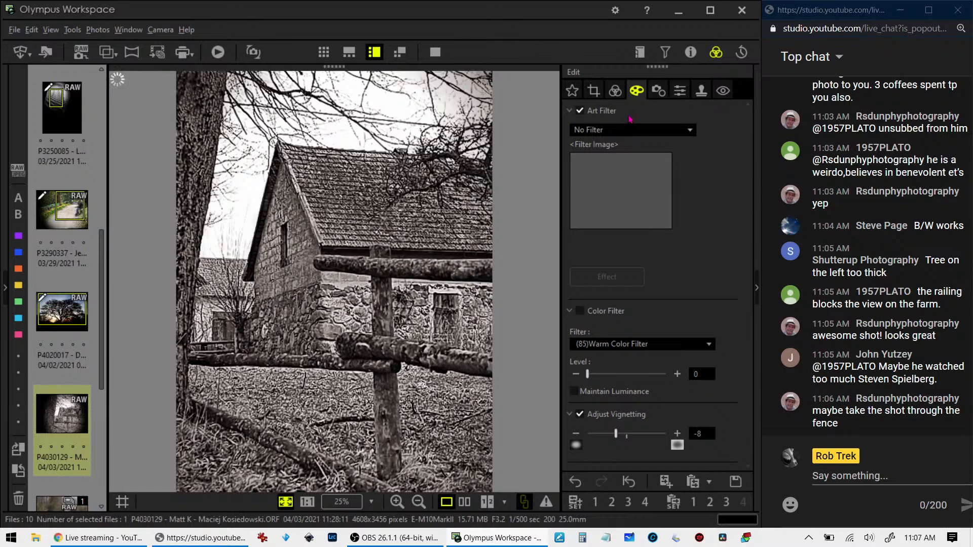
Compare the edited farmhouse photo side by side with its original and return to the single view
{"action": "left_click", "coordinate": [616, 91]}
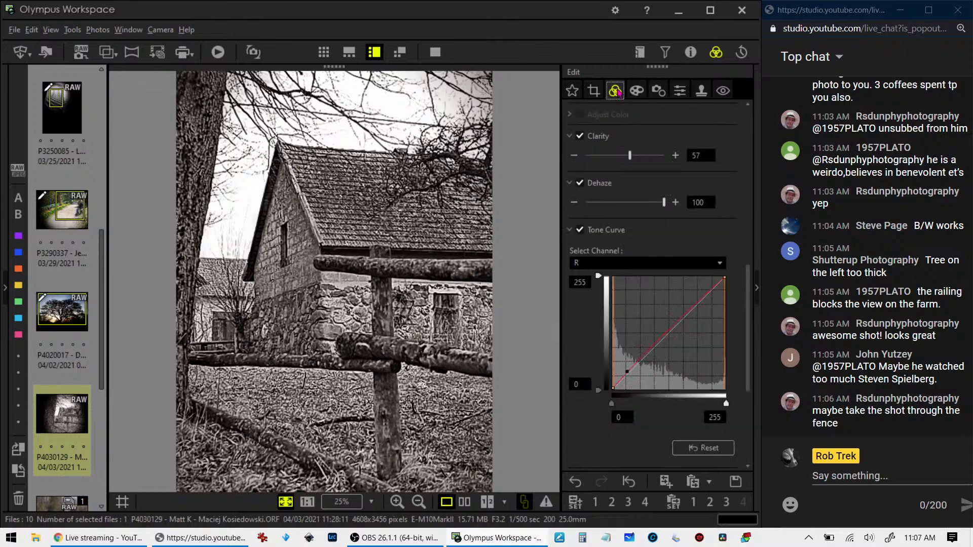
{"action": "left_click", "coordinate": [464, 502]}
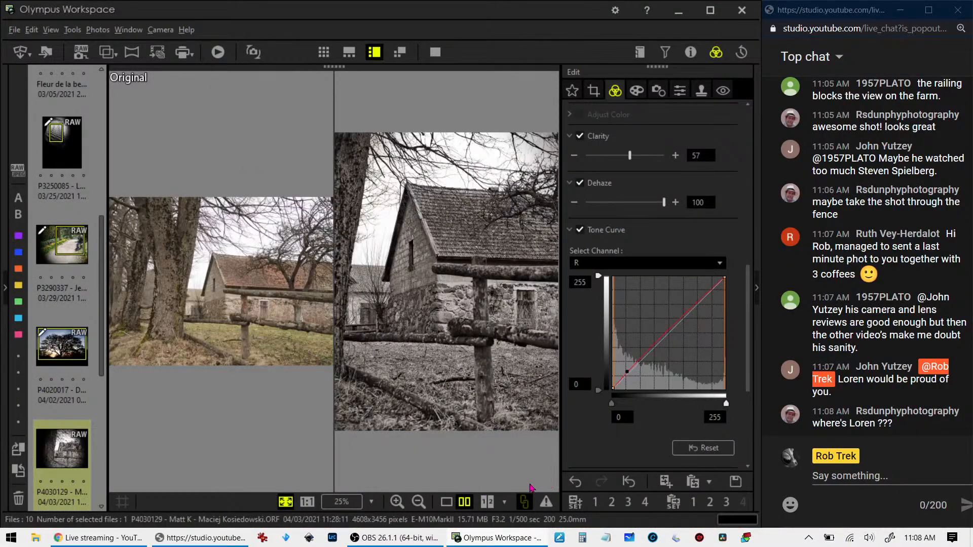
{"action": "left_click", "coordinate": [447, 503]}
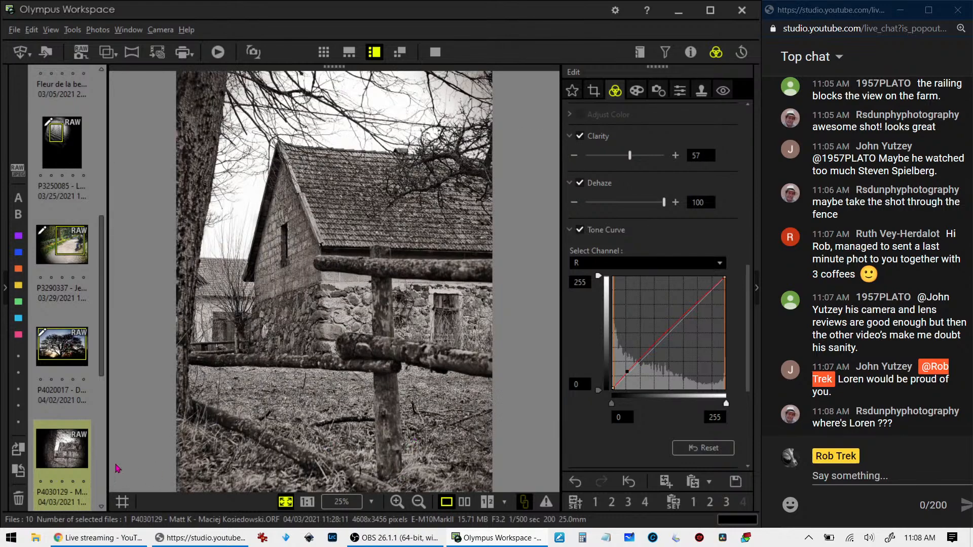
Open the stream photo with the culvert for editing and check its camera and exposure details
{"action": "scroll", "coordinate": [43, 461], "scroll_direction": "down", "scroll_amount": 3}
{"action": "left_click", "coordinate": [75, 429]}
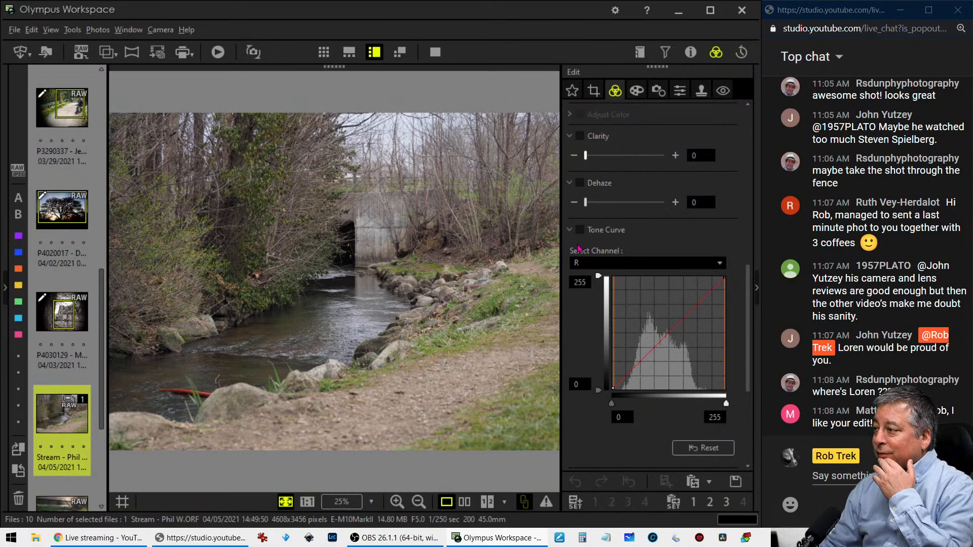
{"action": "left_click", "coordinate": [691, 52]}
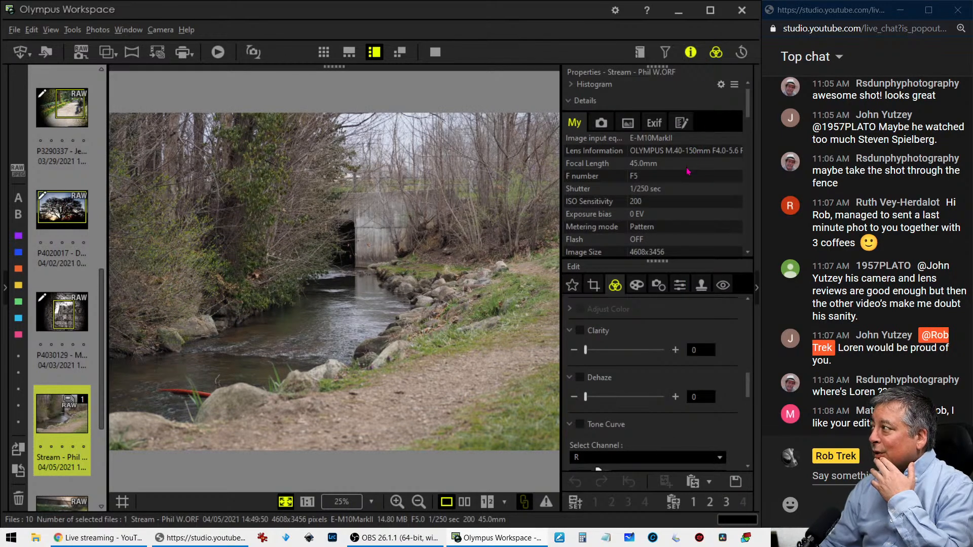
{"action": "left_click", "coordinate": [691, 53]}
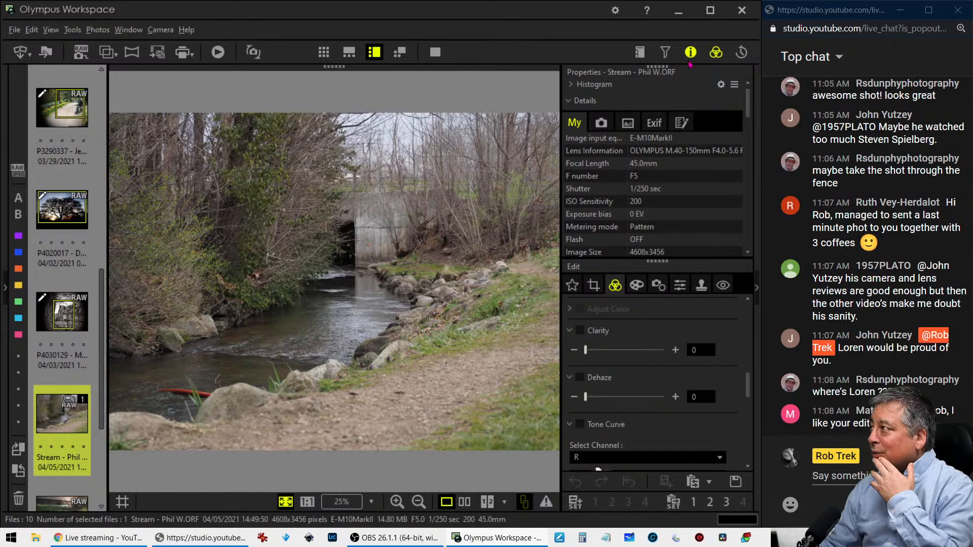
Try the Grainy Film II art filter on the stream photo and replace it with Soft Focus
{"action": "scroll", "coordinate": [639, 234], "scroll_direction": "up", "scroll_amount": 4}
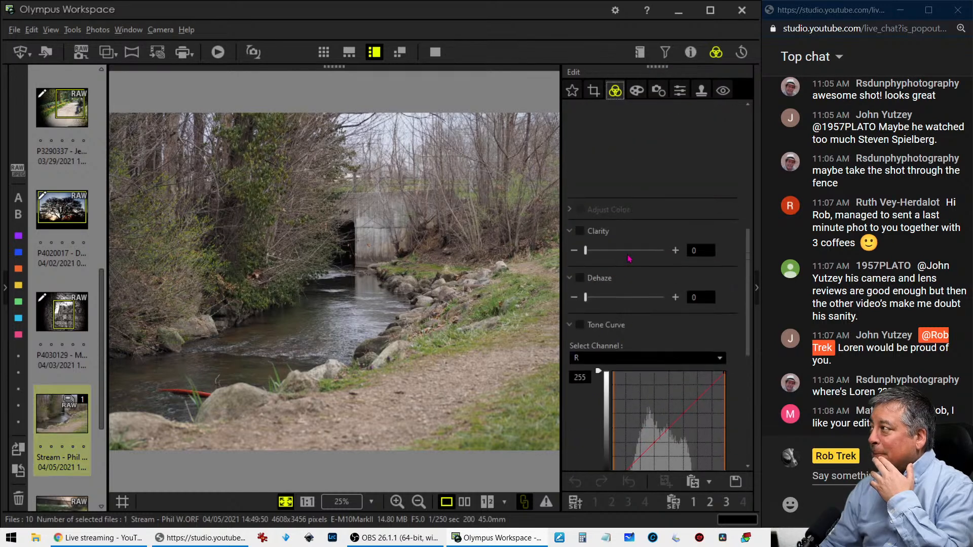
{"action": "left_click", "coordinate": [637, 90]}
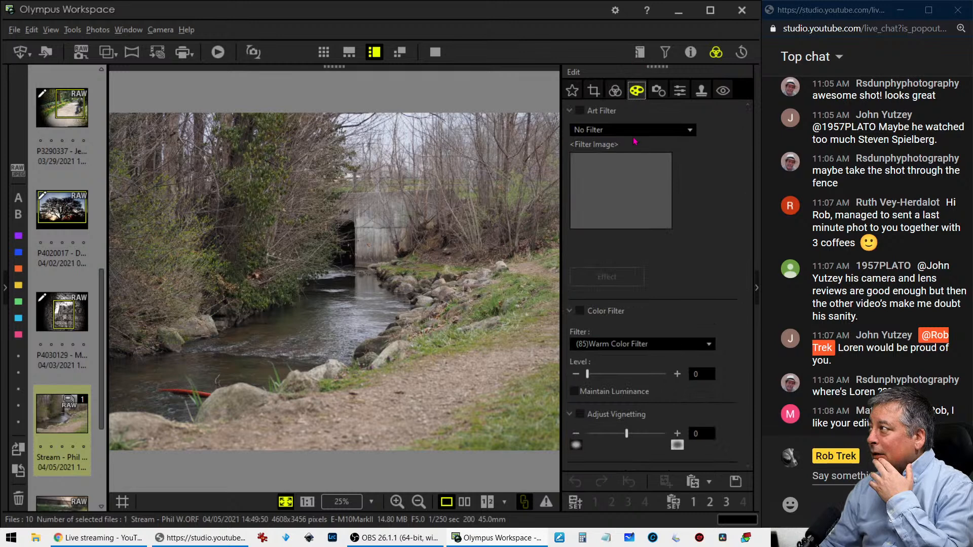
{"action": "left_click", "coordinate": [635, 132]}
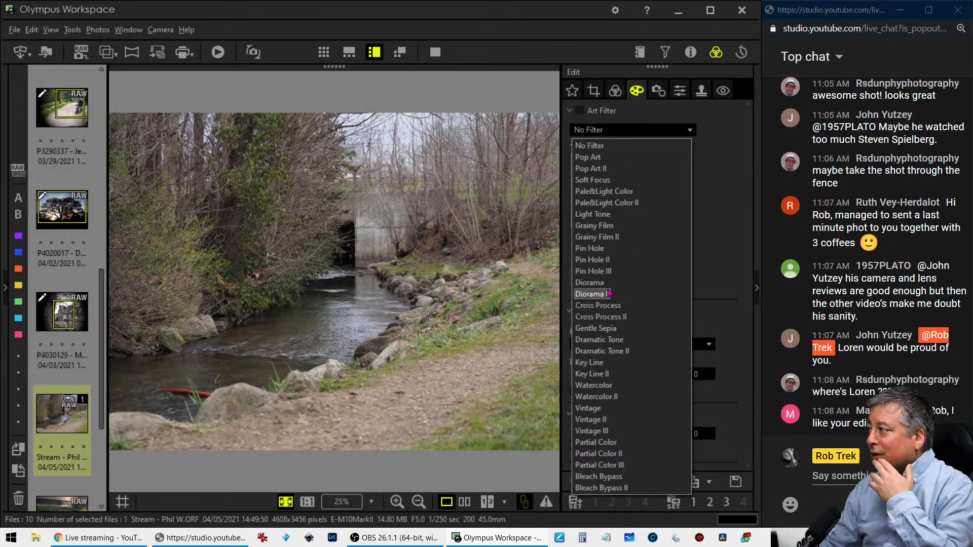
{"action": "left_click", "coordinate": [609, 237]}
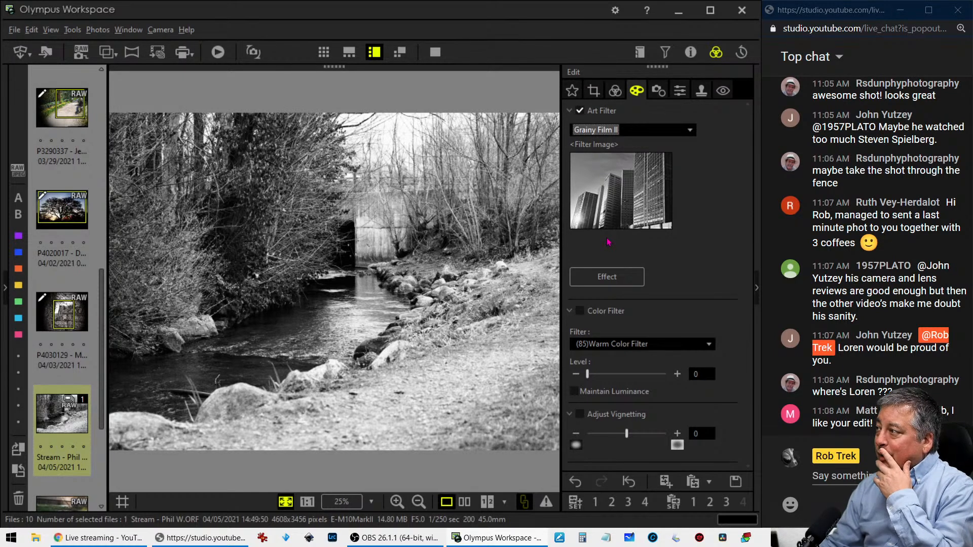
{"action": "left_click", "coordinate": [608, 130]}
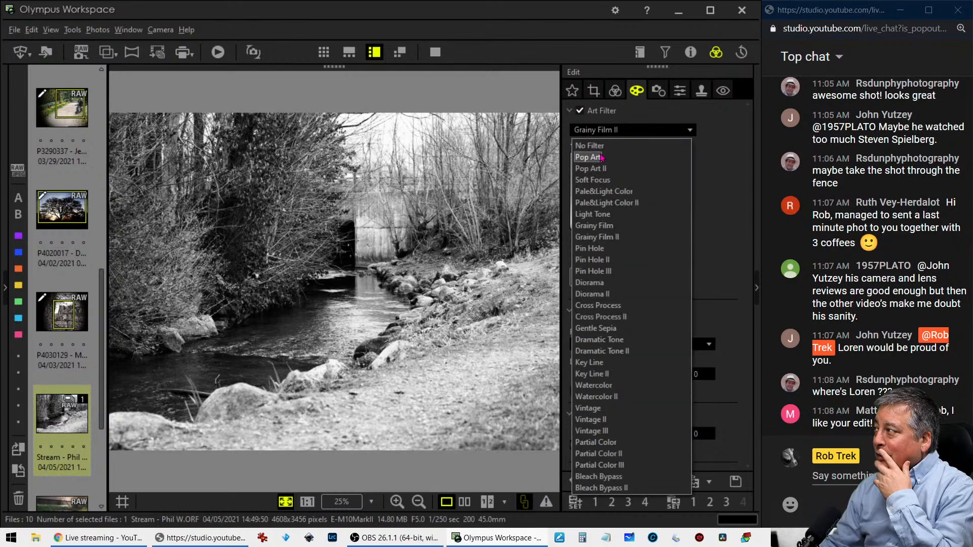
{"action": "left_click", "coordinate": [601, 181]}
Set the stream photo's picture mode to Vivid and raise its saturation to 2.0
{"action": "left_click", "coordinate": [615, 90]}
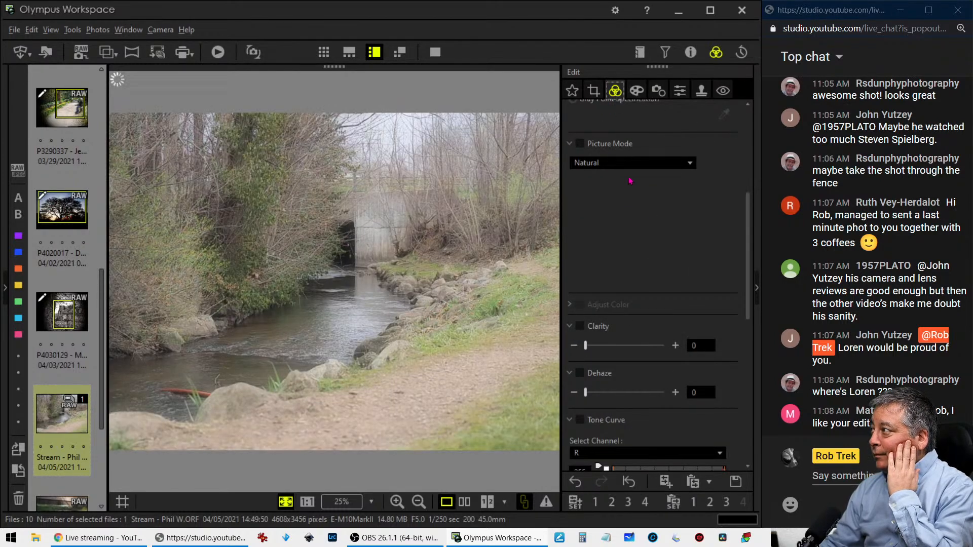
{"action": "left_click", "coordinate": [630, 163]}
{"action": "left_click", "coordinate": [623, 197]}
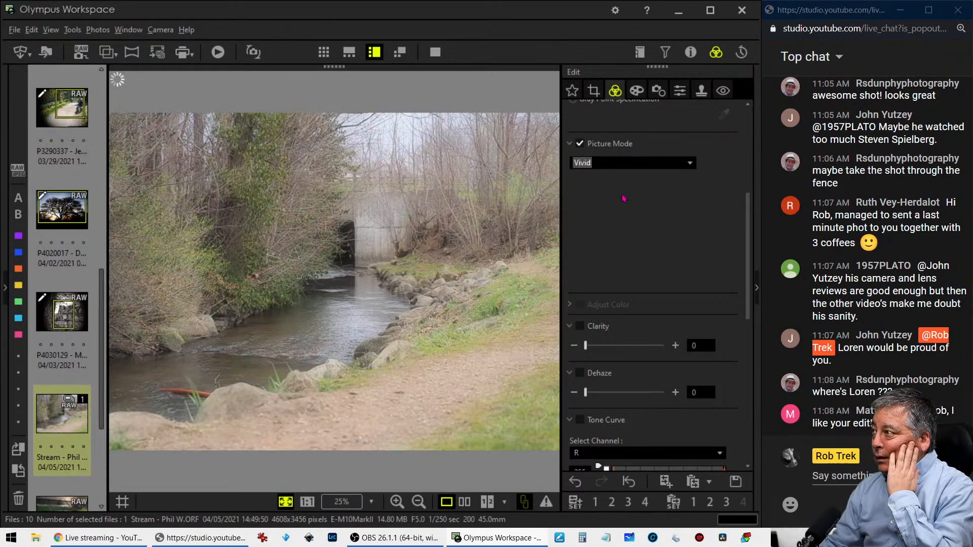
{"action": "scroll", "coordinate": [623, 198], "scroll_direction": "down", "scroll_amount": 10}
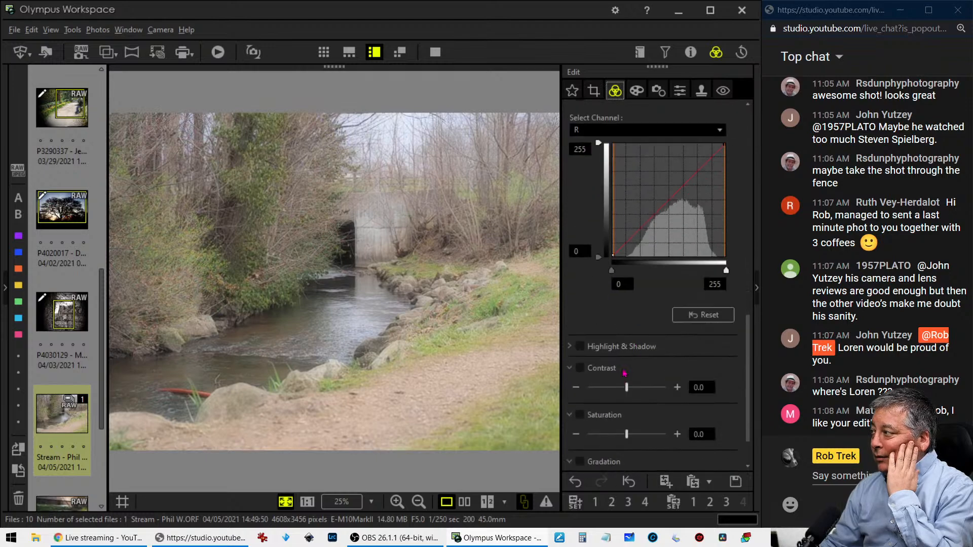
{"action": "left_click_drag", "start_coordinate": [627, 434], "coordinate": [666, 434]}
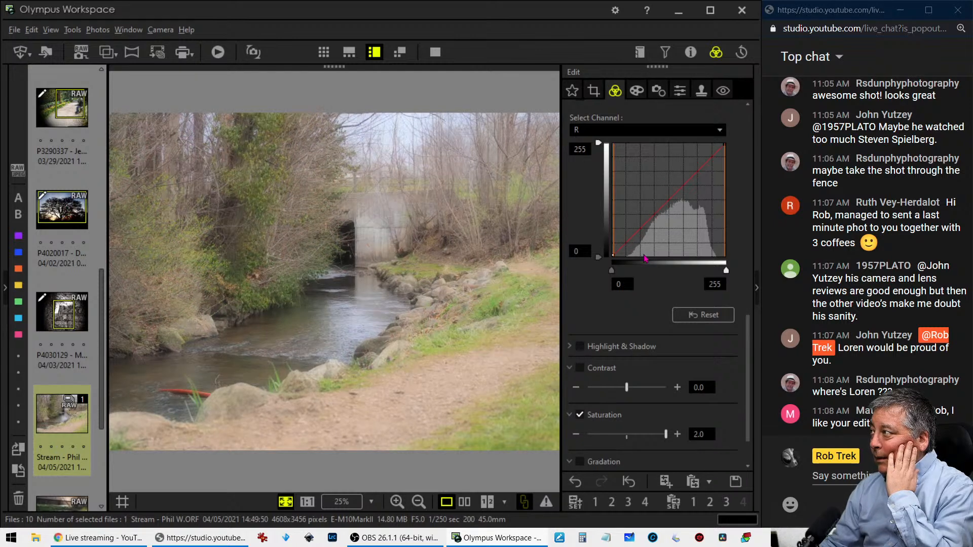
Turn the stream photo black-and-white by changing its picture mode to Monotone
{"action": "scroll", "coordinate": [645, 258], "scroll_direction": "up", "scroll_amount": 10}
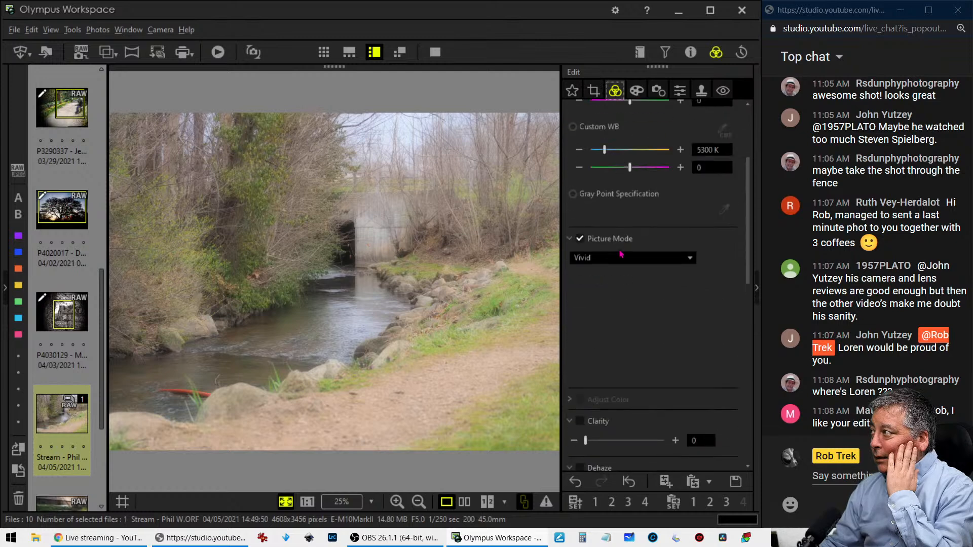
{"action": "left_click", "coordinate": [623, 257]}
{"action": "left_click", "coordinate": [605, 319]}
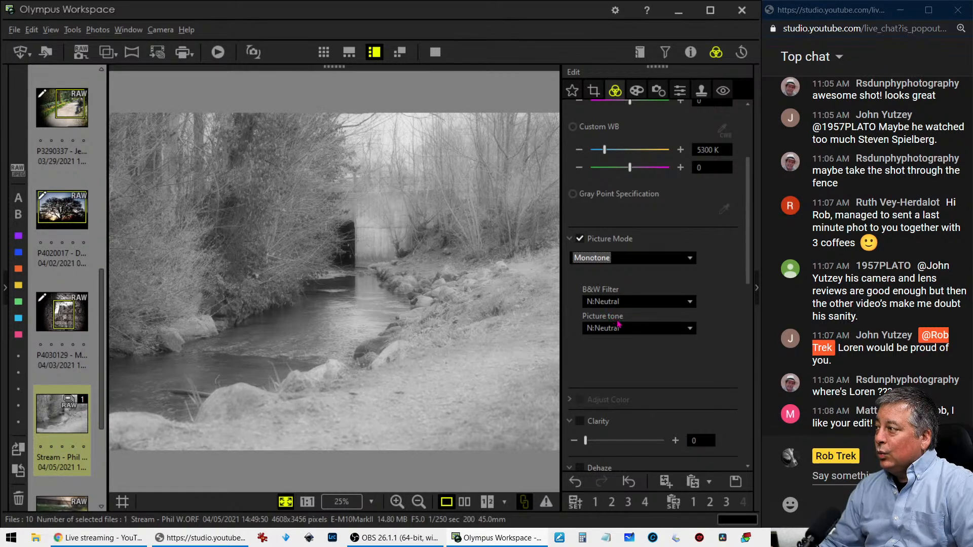
Switch the stream photo's tone curve to the RGB channel and raise its black point to 38
{"action": "scroll", "coordinate": [616, 329], "scroll_direction": "down", "scroll_amount": 6}
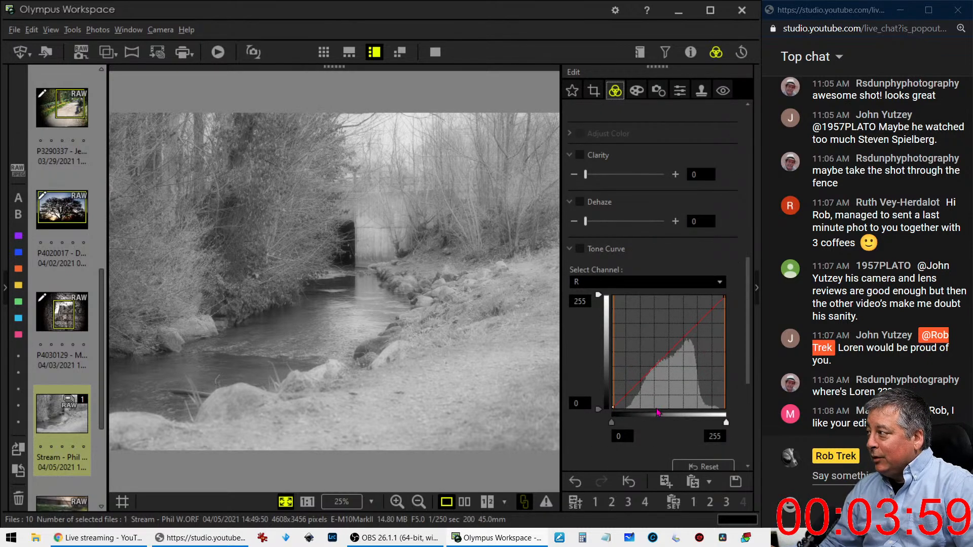
{"action": "mouse_move", "coordinate": [611, 423]}
{"action": "left_mouse_down"}
{"action": "mouse_move", "coordinate": [625, 424]}
{"action": "mouse_move", "coordinate": [610, 424]}
{"action": "left_mouse_up"}
{"action": "left_click", "coordinate": [621, 283]}
{"action": "left_click", "coordinate": [588, 296]}
{"action": "left_click_drag", "start_coordinate": [615, 424], "coordinate": [631, 424]}
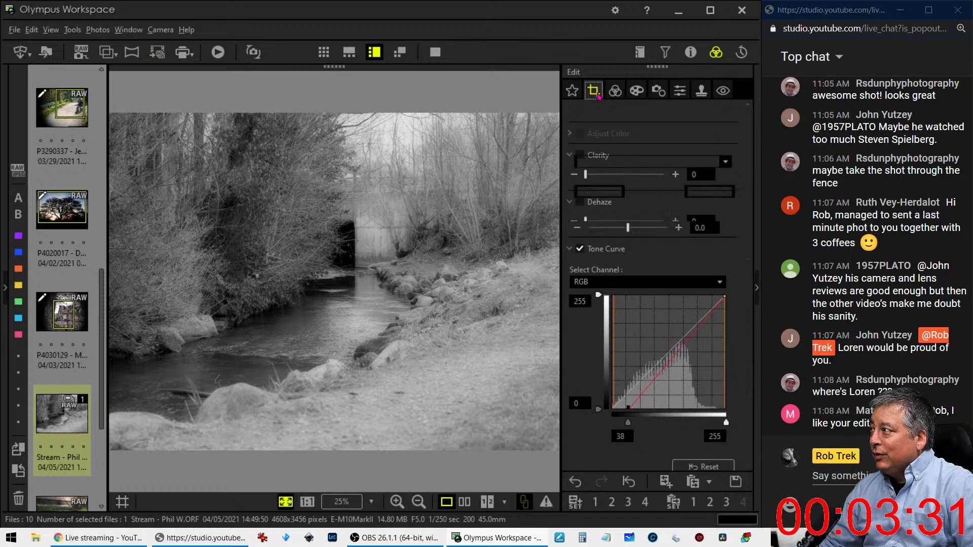
Crop the stream photo to an upright frame of 1701 x 2133 pixels around the culvert, water and bank rocks
{"action": "left_click", "coordinate": [594, 92]}
{"action": "left_click", "coordinate": [334, 282]}
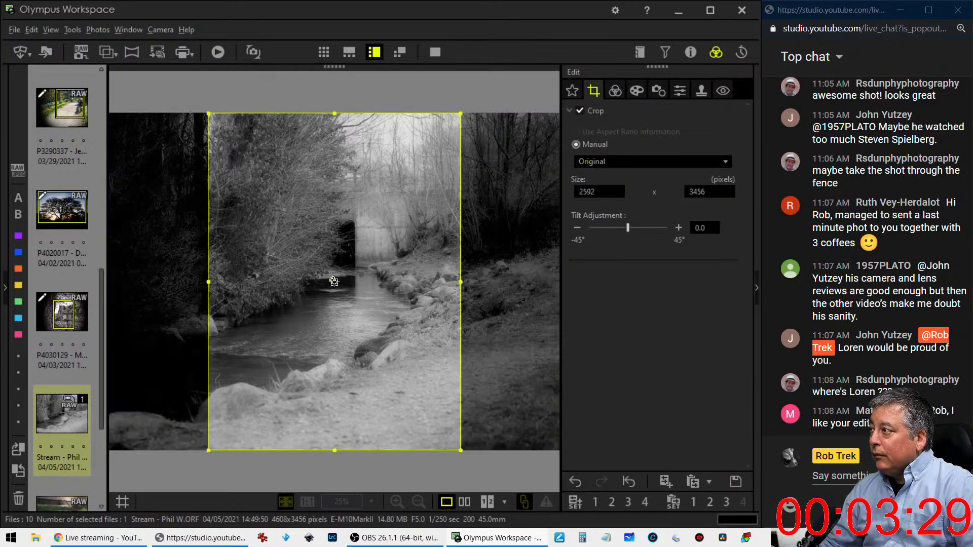
{"action": "left_click_drag", "start_coordinate": [209, 114], "coordinate": [269, 215]}
{"action": "left_click_drag", "start_coordinate": [337, 330], "coordinate": [360, 311]}
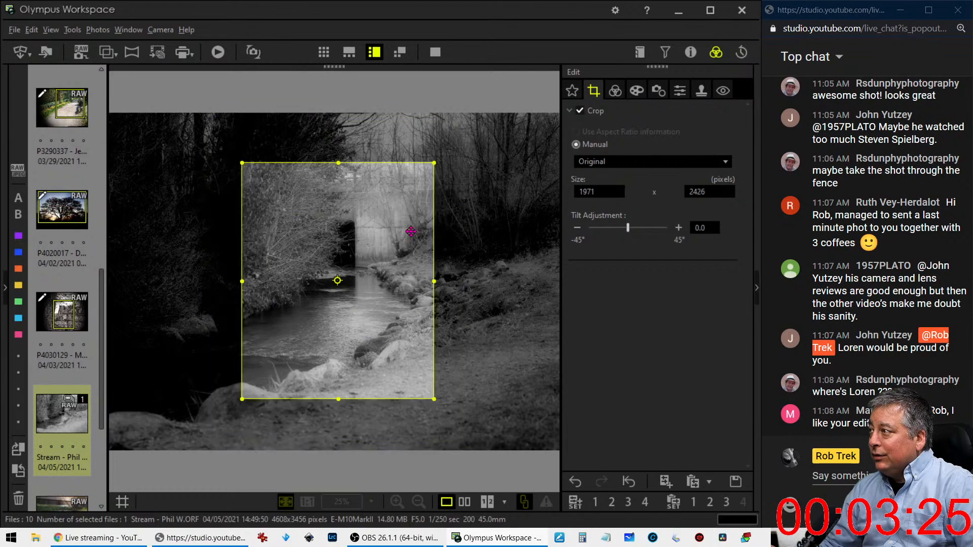
{"action": "left_click_drag", "start_coordinate": [434, 164], "coordinate": [407, 192]}
{"action": "left_click_drag", "start_coordinate": [365, 270], "coordinate": [387, 259]}
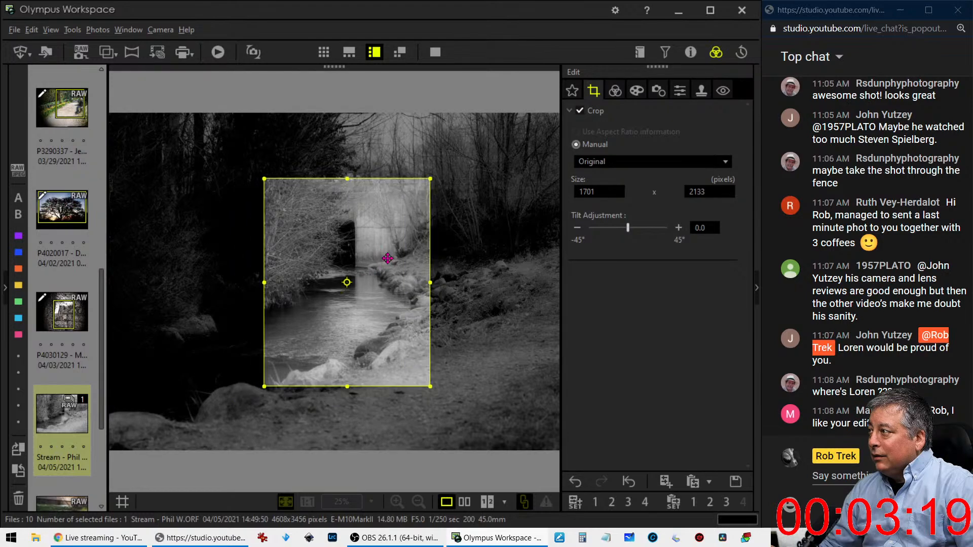
Shape the stream photo's RGB tone curve into a contrasty S by lowering the shadows and lifting the highlights
{"action": "left_click", "coordinate": [615, 90]}
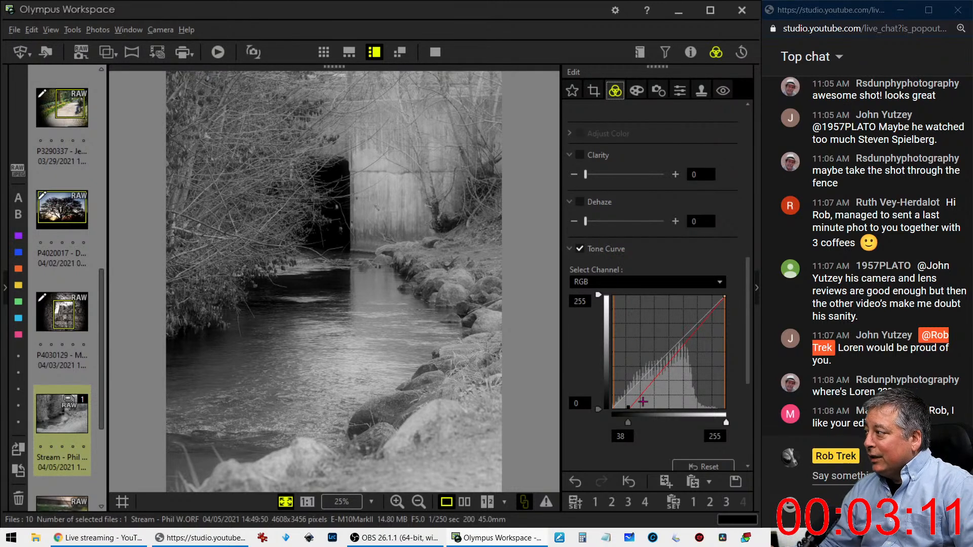
{"action": "left_click_drag", "start_coordinate": [642, 391], "coordinate": [644, 400]}
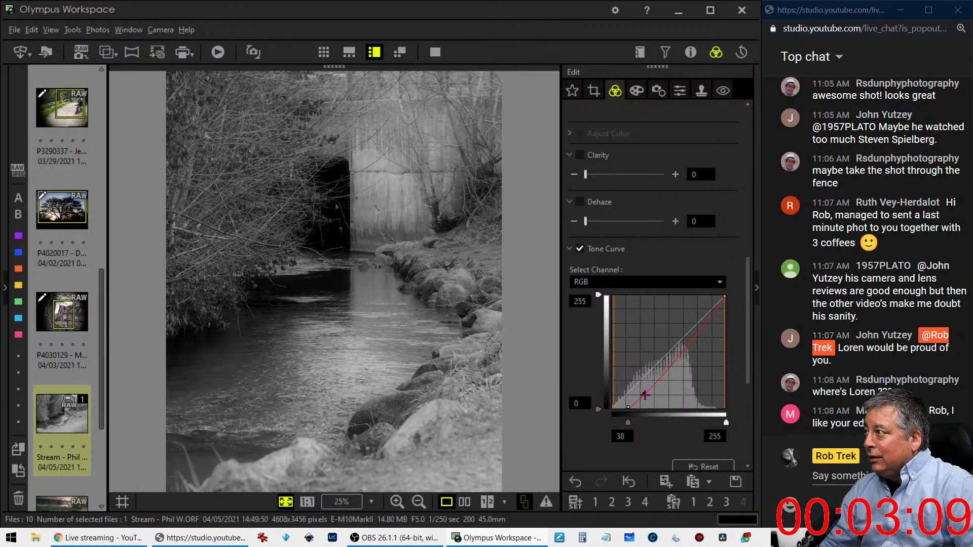
{"action": "left_click_drag", "start_coordinate": [683, 358], "coordinate": [688, 333]}
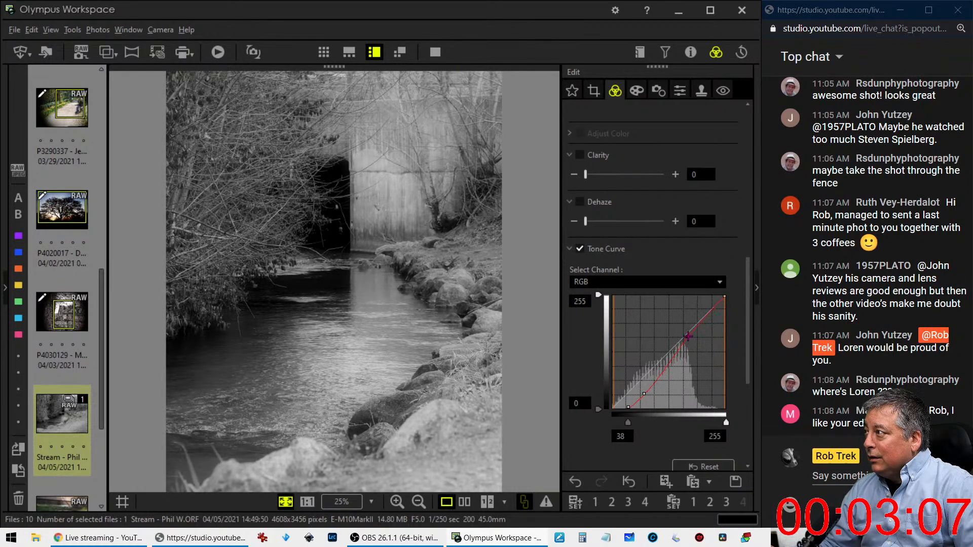
{"action": "left_click_drag", "start_coordinate": [646, 394], "coordinate": [651, 394]}
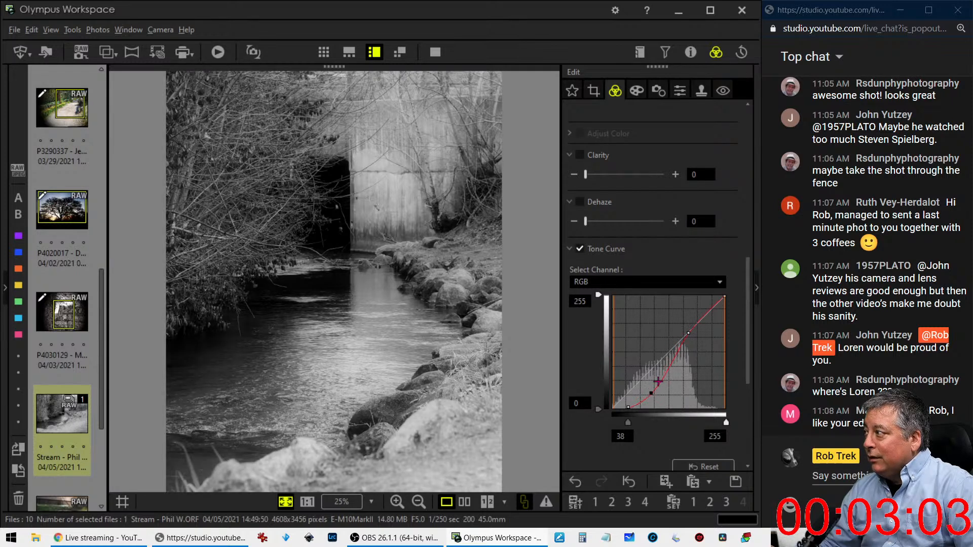
{"action": "left_click_drag", "start_coordinate": [688, 333], "coordinate": [687, 327]}
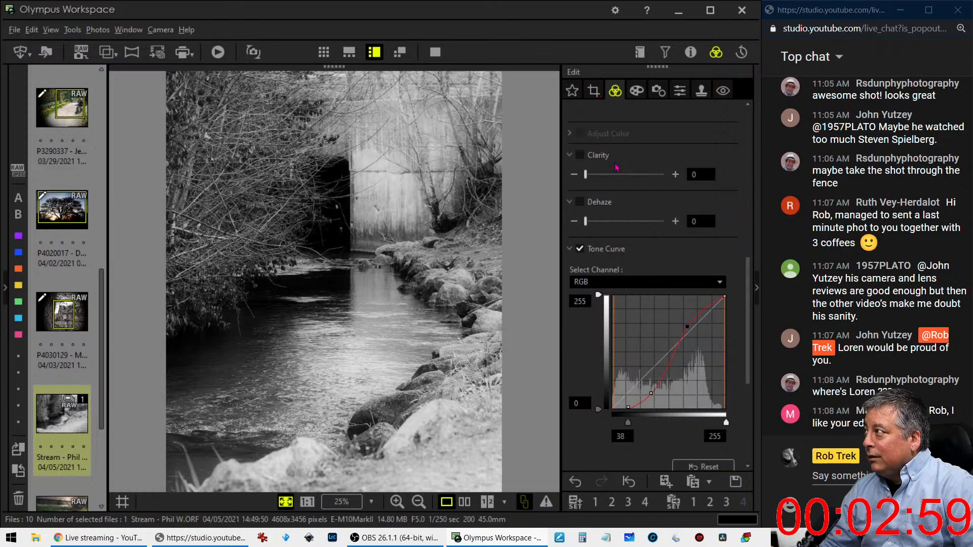
Set the stream photo's Dehaze to 6, try Clarity at 27 and return Clarity to 0
{"action": "left_click", "coordinate": [622, 225]}
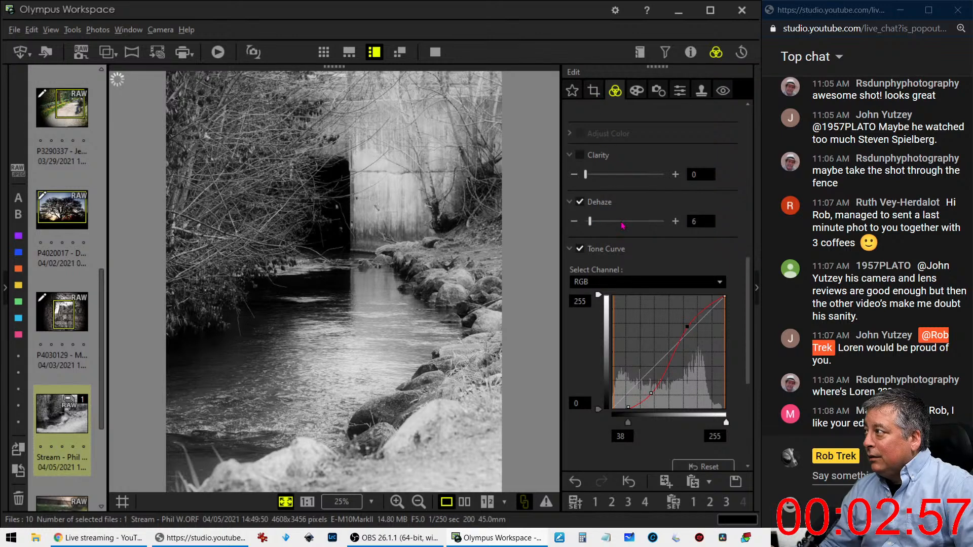
{"action": "left_click_drag", "start_coordinate": [586, 174], "coordinate": [607, 176]}
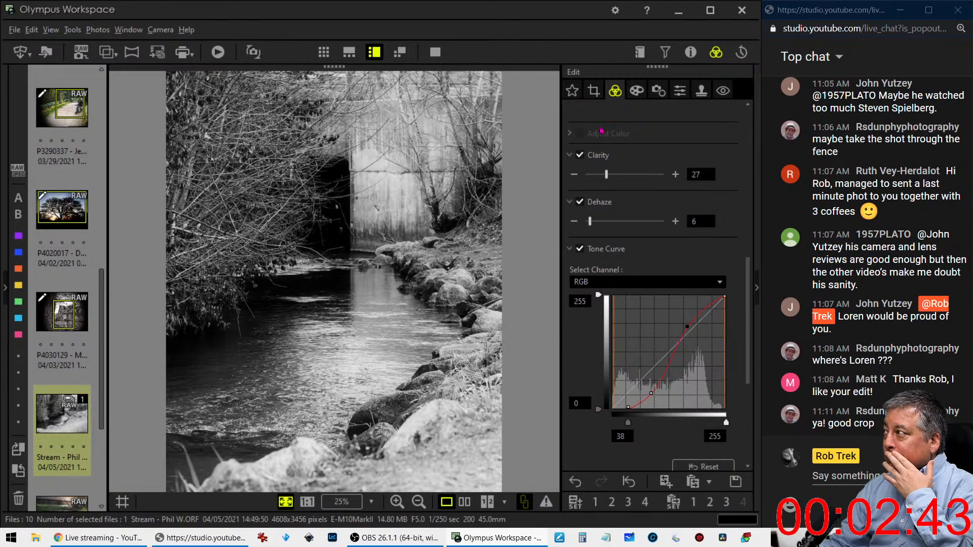
{"action": "left_click_drag", "start_coordinate": [607, 175], "coordinate": [585, 174]}
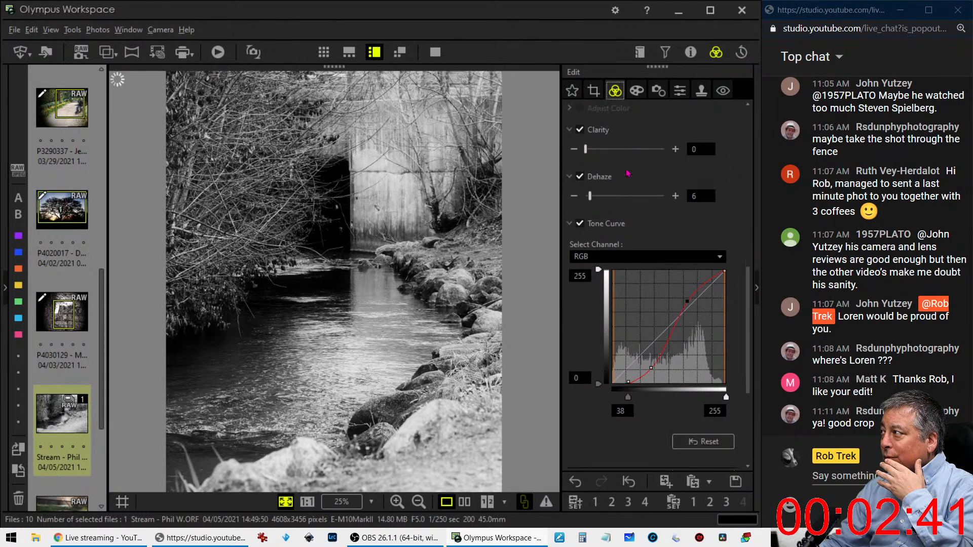
Set the stream photo's Clarity to 14
{"action": "left_click_drag", "start_coordinate": [586, 177], "coordinate": [599, 179]}
Try the Vivid picture mode on the stream photo and return it to Monotone
{"action": "scroll", "coordinate": [652, 139], "scroll_direction": "up", "scroll_amount": 5}
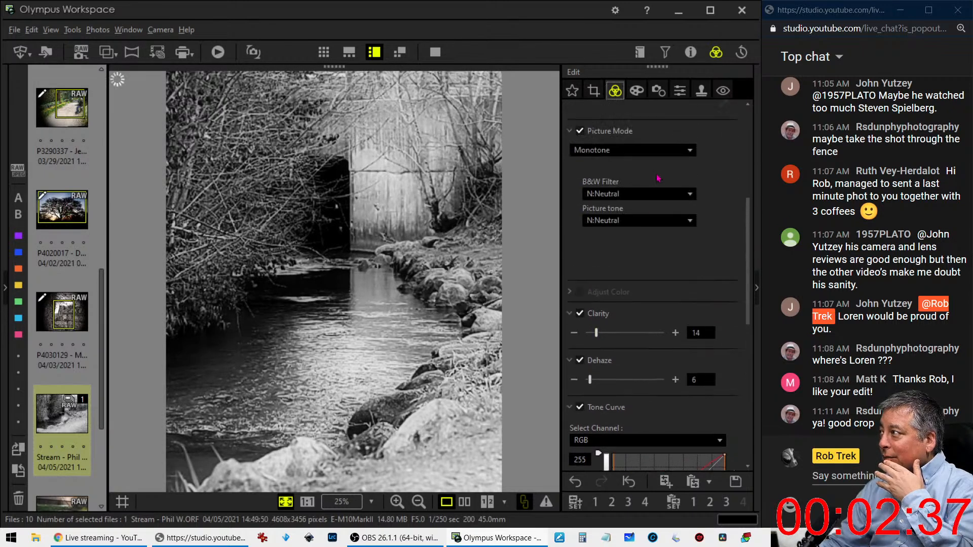
{"action": "left_click", "coordinate": [626, 202]}
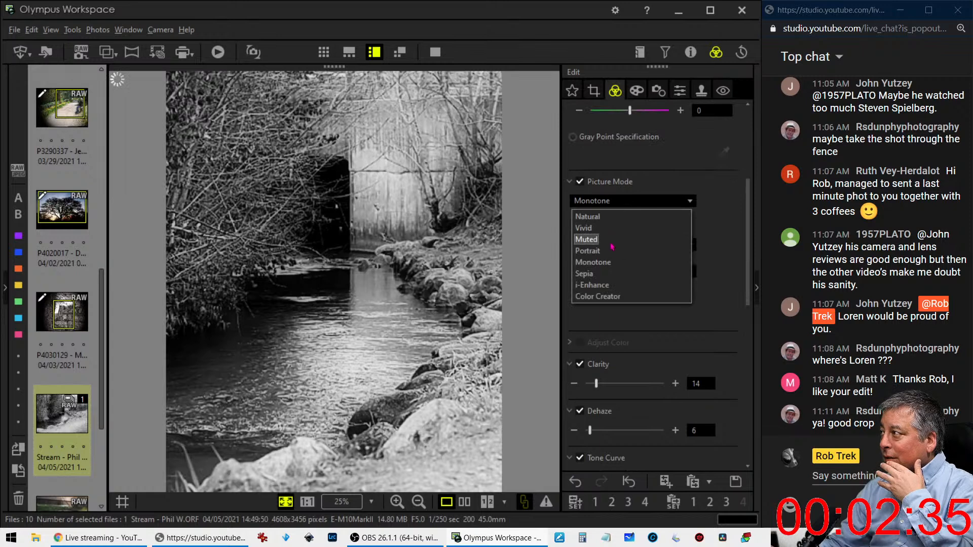
{"action": "left_click", "coordinate": [613, 229]}
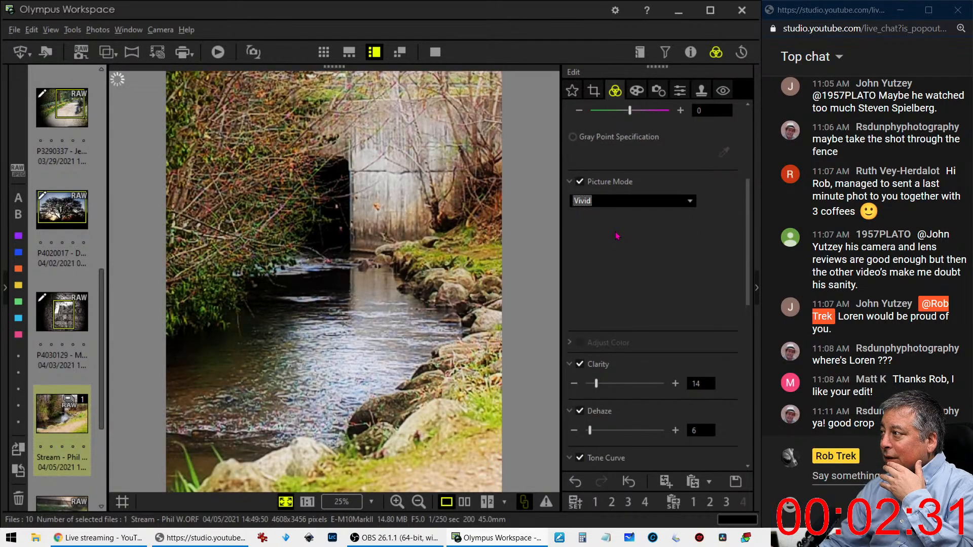
{"action": "left_click", "coordinate": [615, 203]}
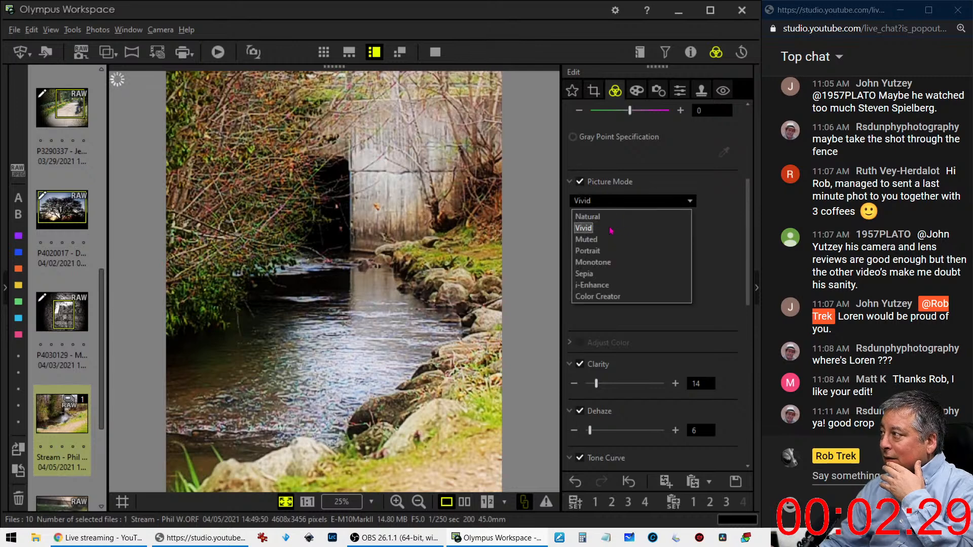
{"action": "left_click", "coordinate": [608, 262]}
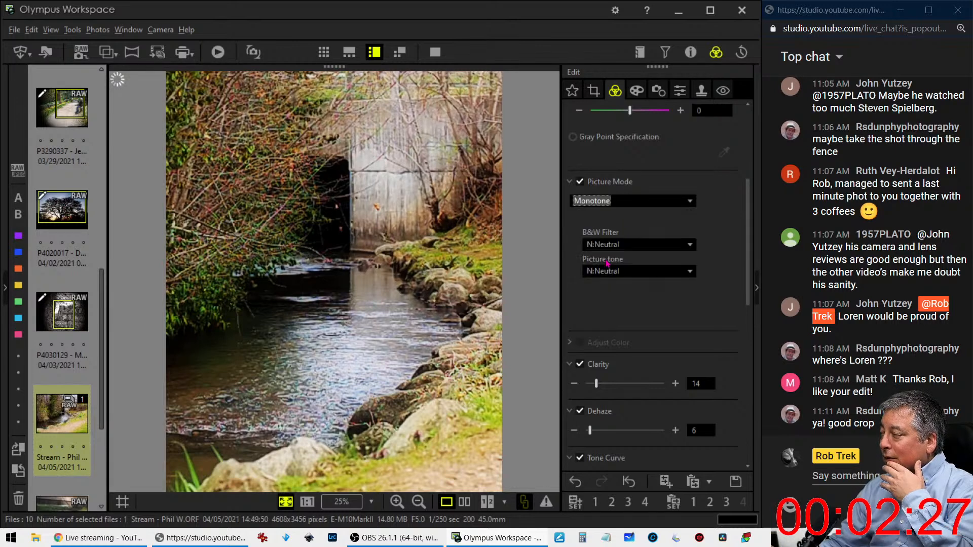
Try the Low Key gradation on the stream photo and return it to Normal
{"action": "scroll", "coordinate": [642, 344], "scroll_direction": "down", "scroll_amount": 6}
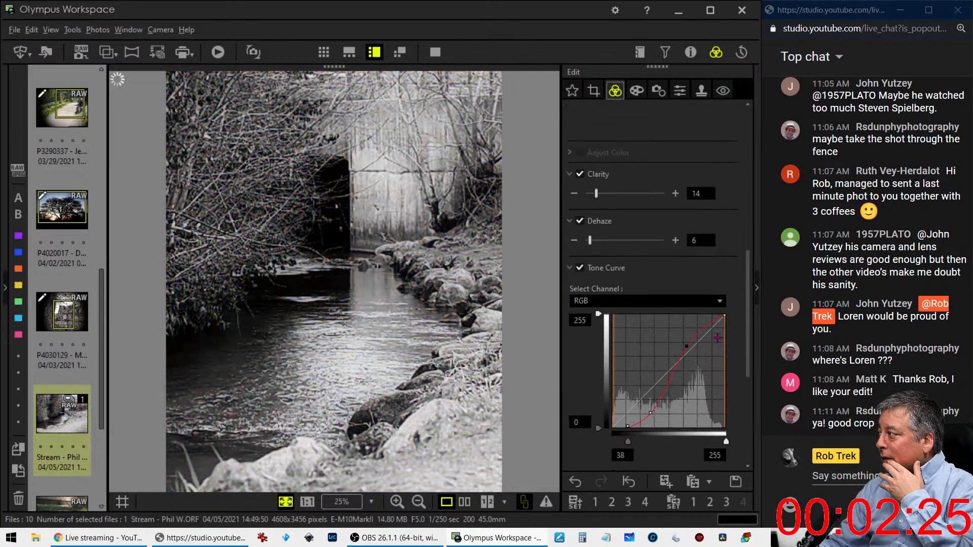
{"action": "scroll", "coordinate": [719, 340], "scroll_direction": "down", "scroll_amount": 3}
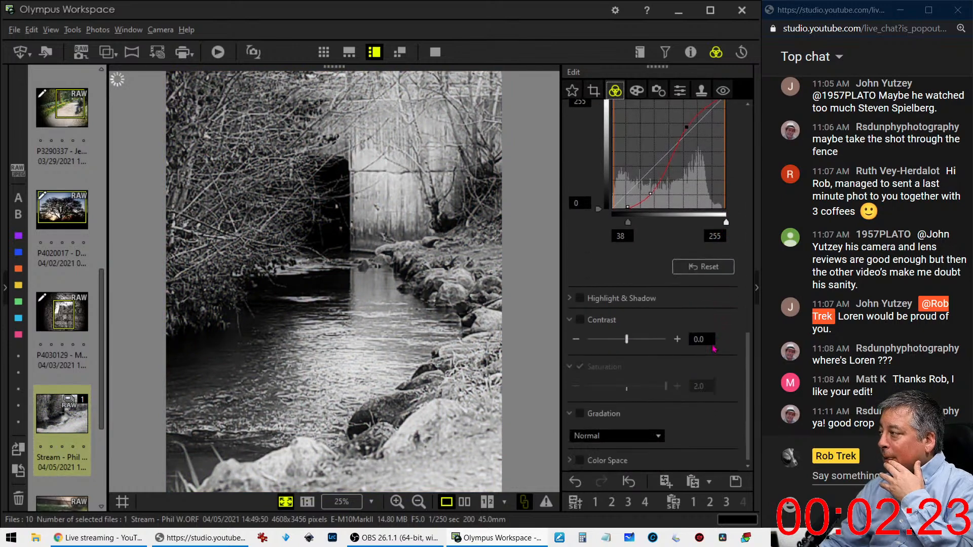
{"action": "left_click", "coordinate": [652, 437]}
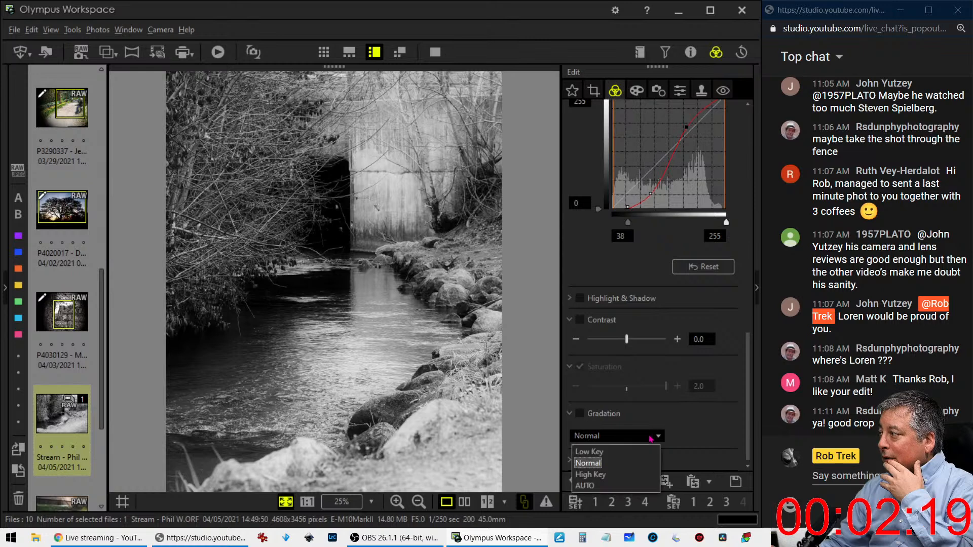
{"action": "left_click", "coordinate": [644, 450]}
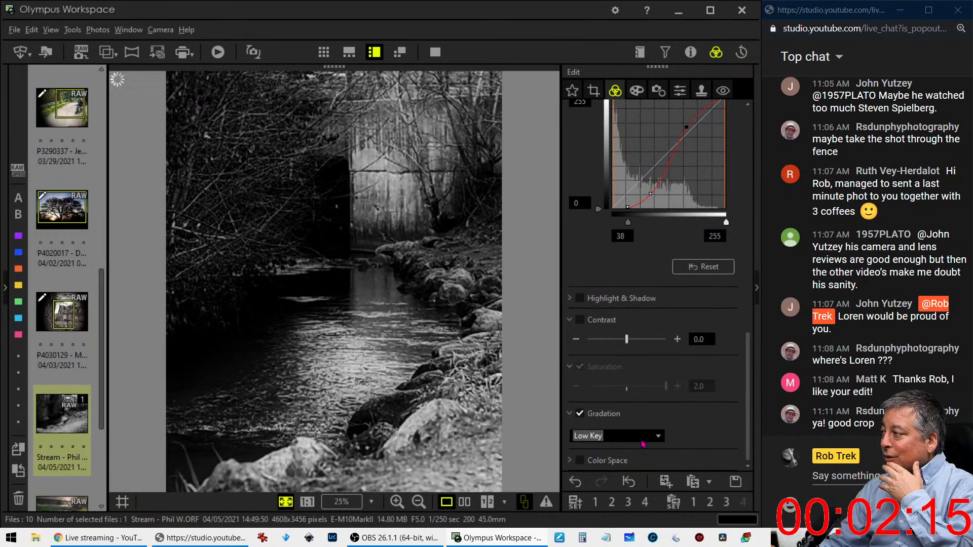
{"action": "left_click", "coordinate": [643, 439]}
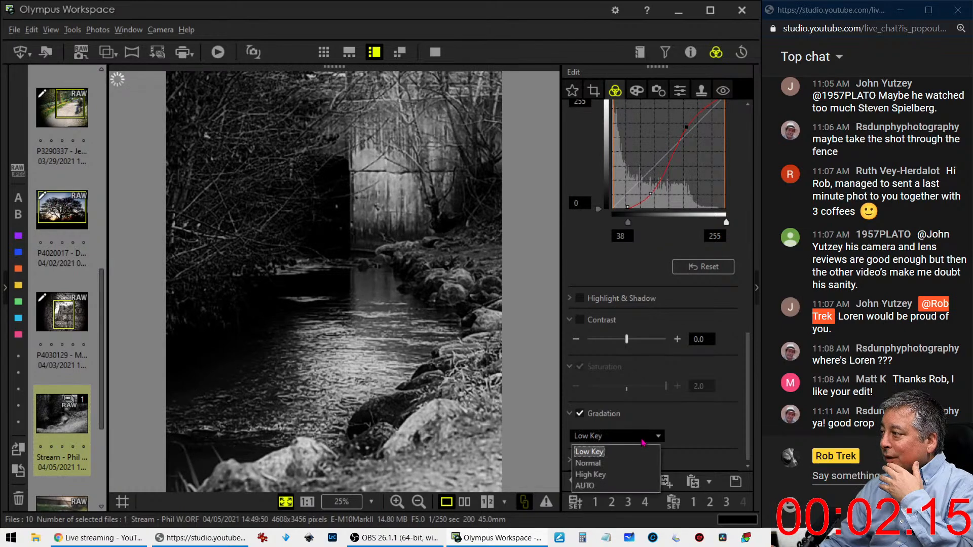
{"action": "left_click", "coordinate": [621, 464]}
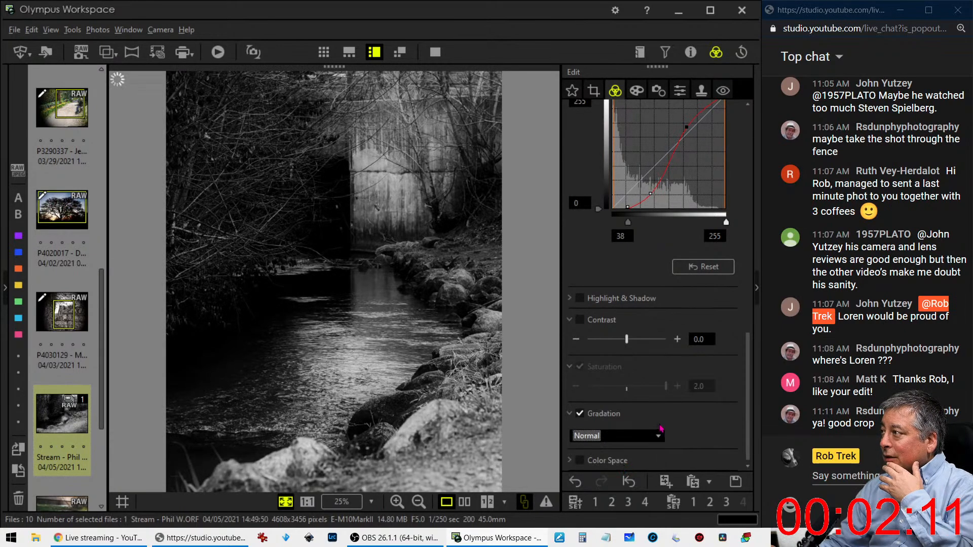
Refine the stream photo's RGB S-curve by moving its shadow and highlight points further up the tonal range
{"action": "scroll", "coordinate": [669, 355], "scroll_direction": "up", "scroll_amount": 3}
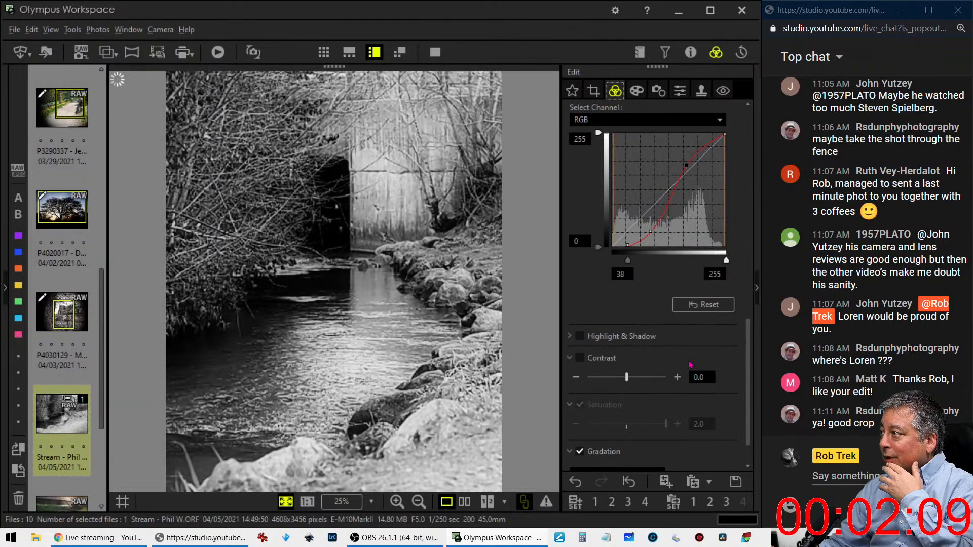
{"action": "left_click_drag", "start_coordinate": [650, 271], "coordinate": [660, 261]}
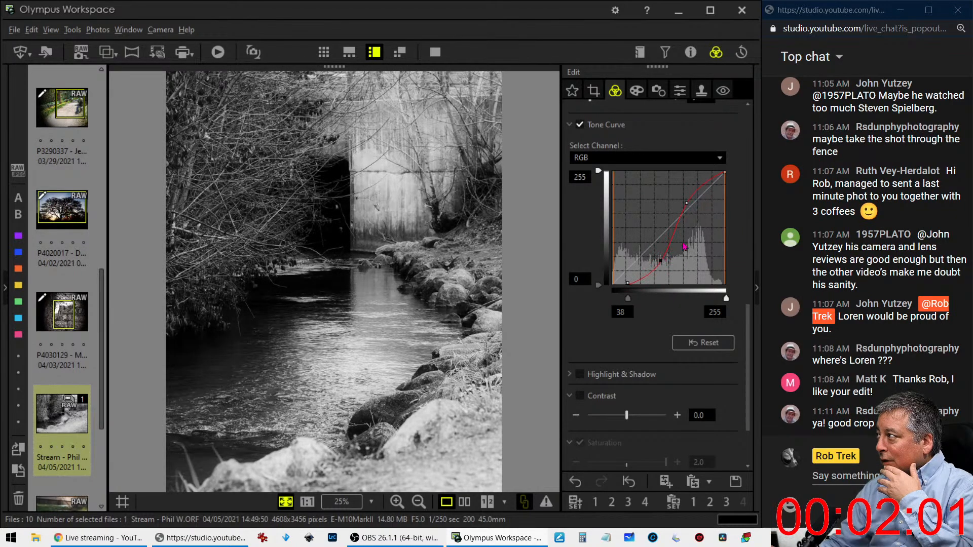
{"action": "left_click_drag", "start_coordinate": [686, 203], "coordinate": [703, 185]}
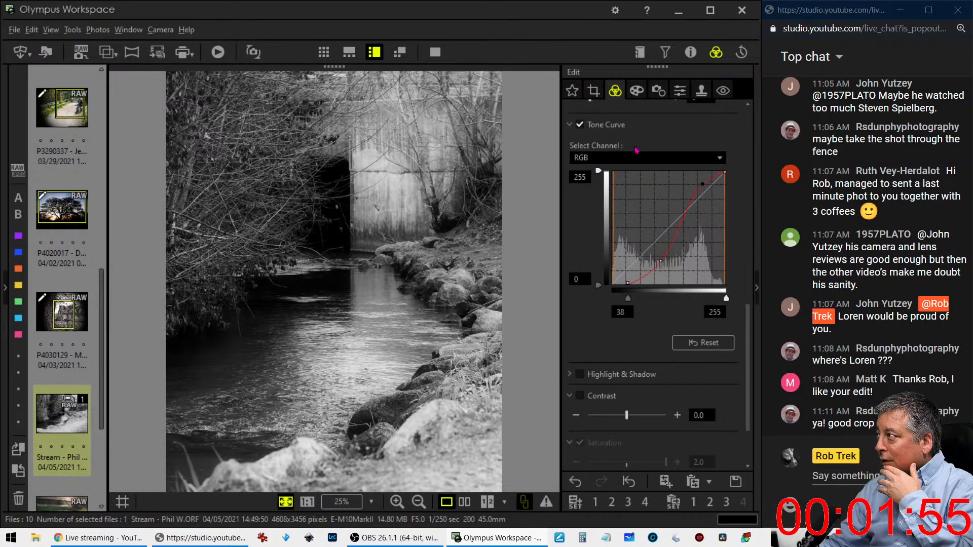
Try enlarging the stream photo's crop to 1814 x 2183 pixels at its lower-left corner, and undo the change
{"action": "left_click", "coordinate": [593, 91]}
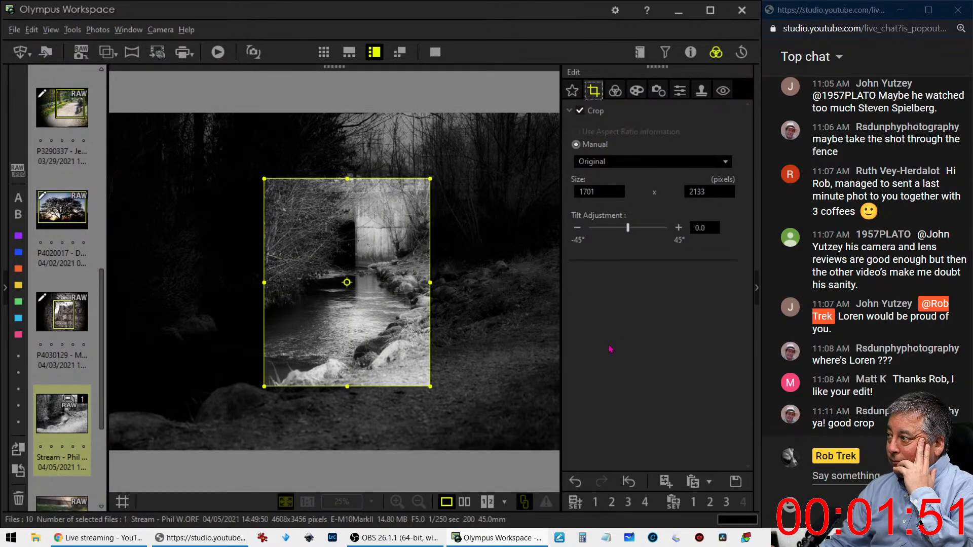
{"action": "left_click_drag", "start_coordinate": [265, 386], "coordinate": [254, 390]}
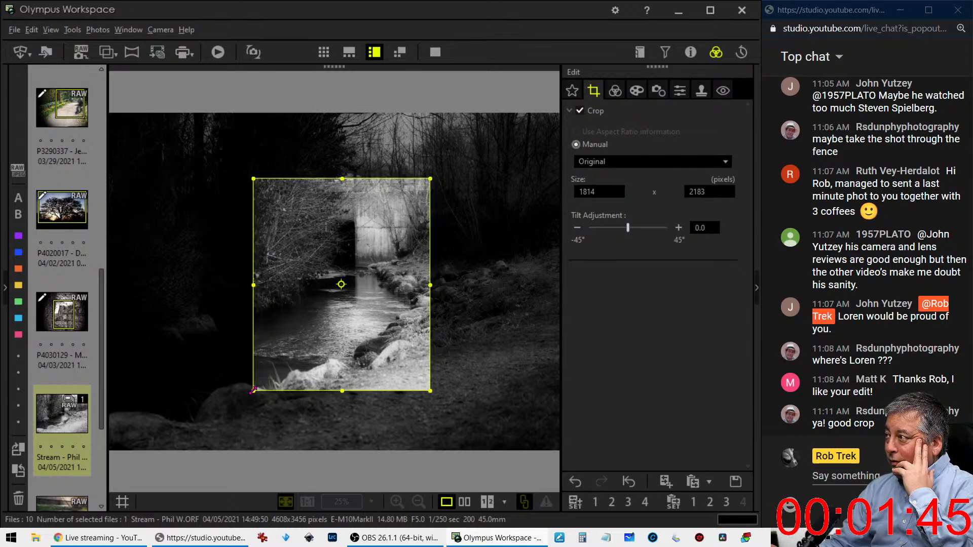
{"action": "left_click", "coordinate": [615, 91]}
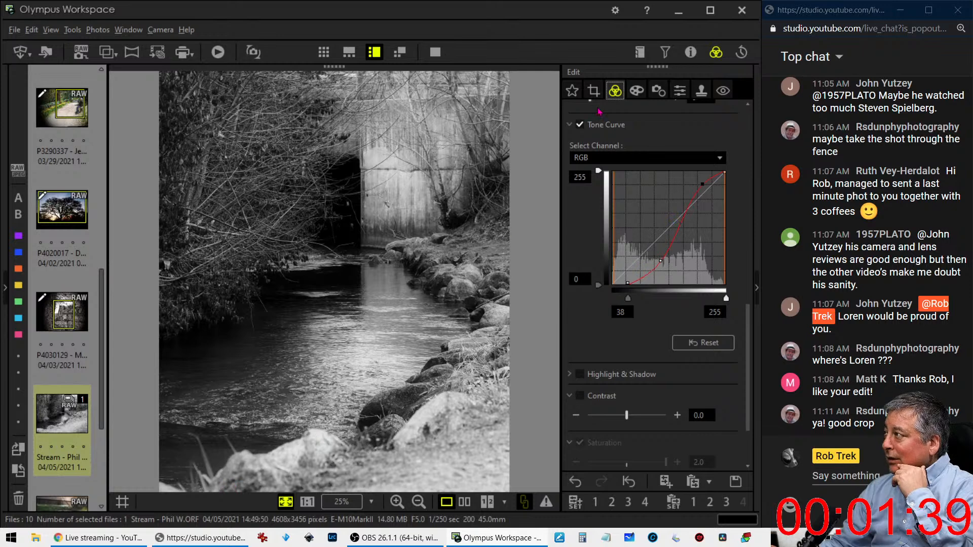
{"action": "left_click", "coordinate": [574, 476]}
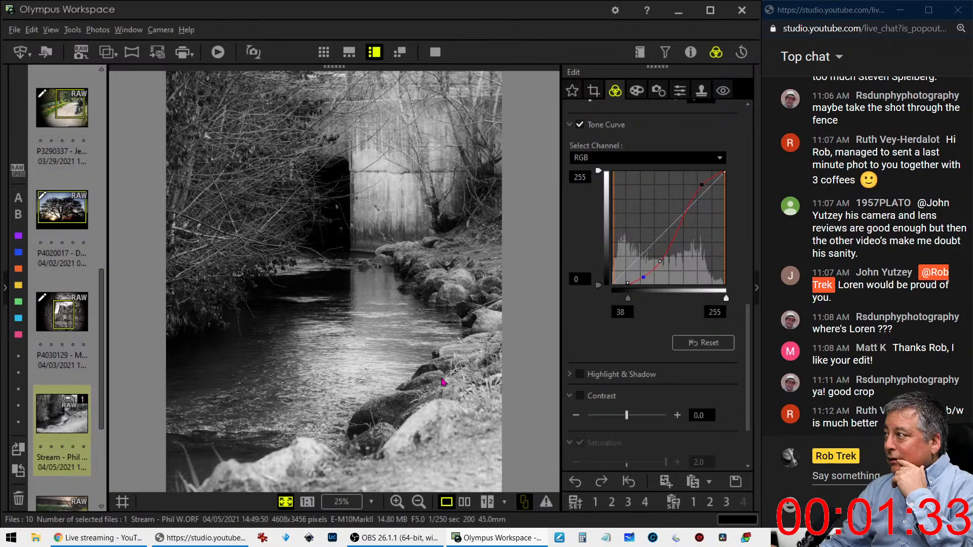
Reposition the stream photo's 1701 x 2133 pixel crop frame slightly lower around the culvert and water, keeping its size
{"action": "left_click", "coordinate": [594, 91]}
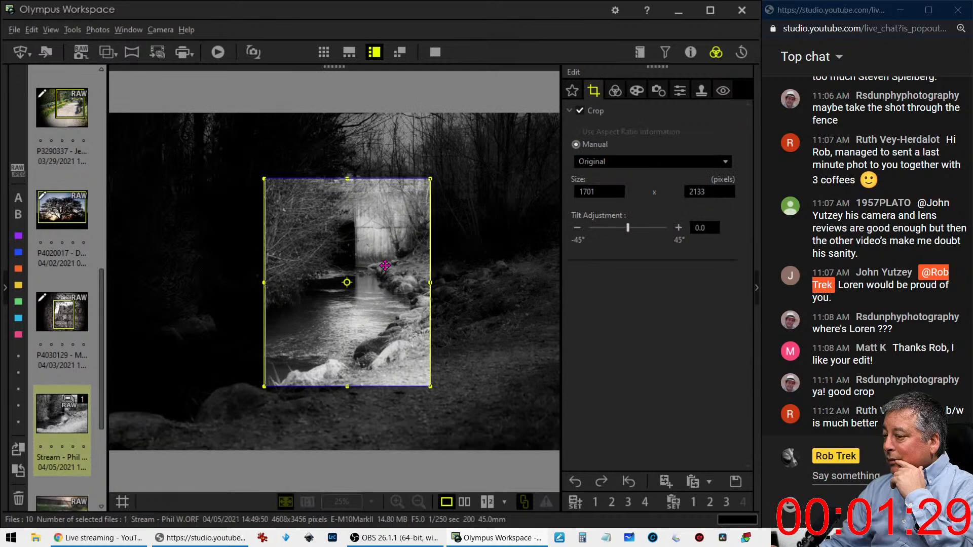
{"action": "left_click_drag", "start_coordinate": [388, 264], "coordinate": [390, 268]}
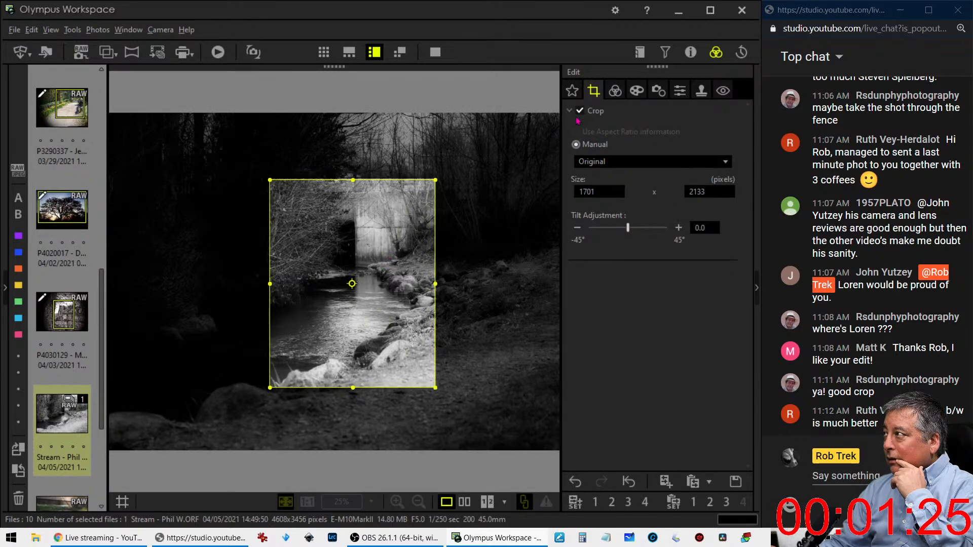
{"action": "left_click", "coordinate": [615, 91]}
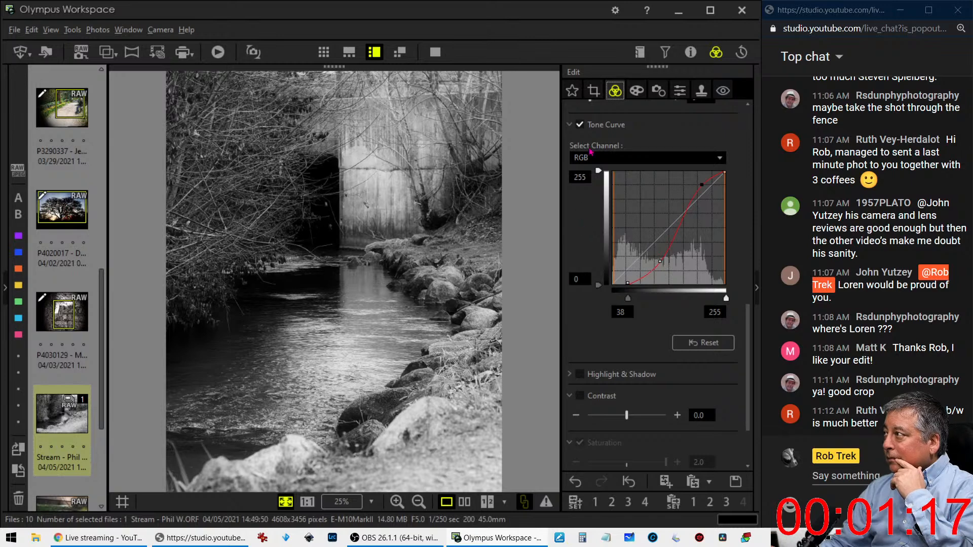
{"action": "left_click", "coordinate": [594, 91]}
{"action": "left_click_drag", "start_coordinate": [421, 260], "coordinate": [416, 260]}
{"action": "left_click", "coordinate": [613, 93]}
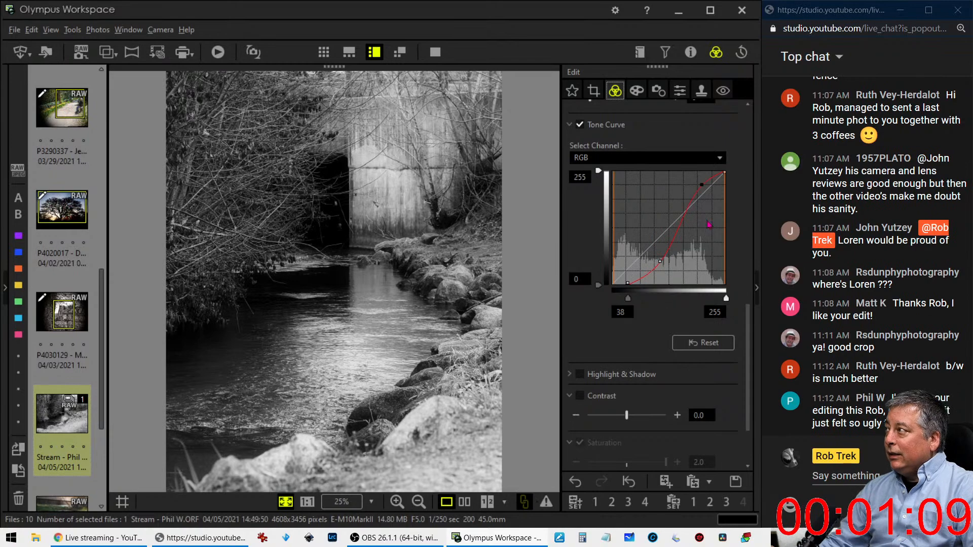
Set the stream photo's Noise Filter to OFF
{"action": "left_click", "coordinate": [680, 91]}
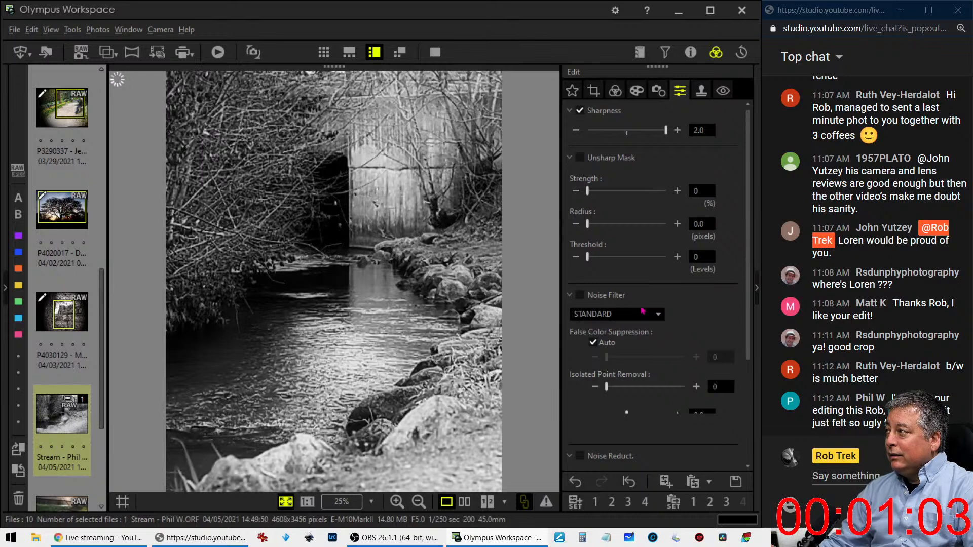
{"action": "left_click", "coordinate": [640, 314]}
{"action": "left_click", "coordinate": [629, 330]}
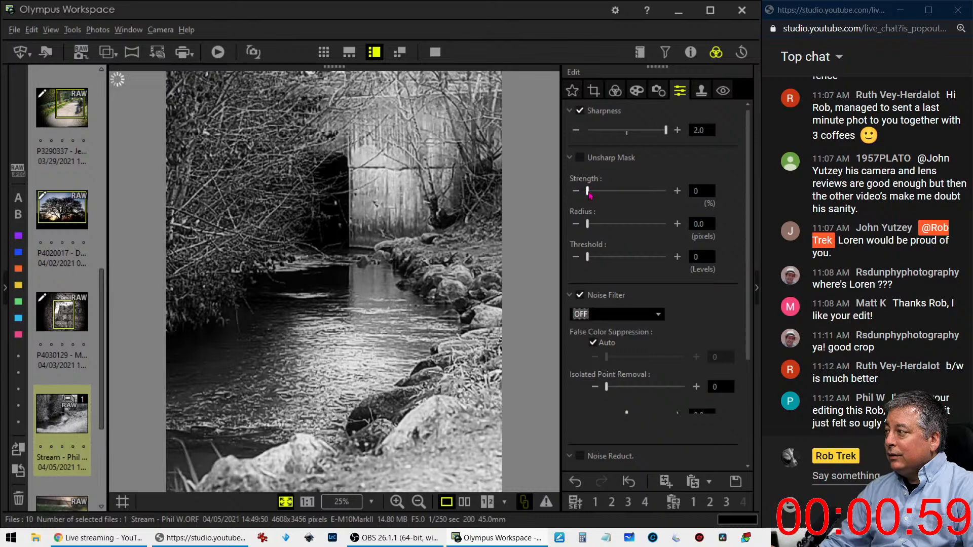
Apply an Unsharp Mask to the stream photo with a strength of 40% and a radius of 250 pixels
{"action": "left_click_drag", "start_coordinate": [590, 195], "coordinate": [601, 210]}
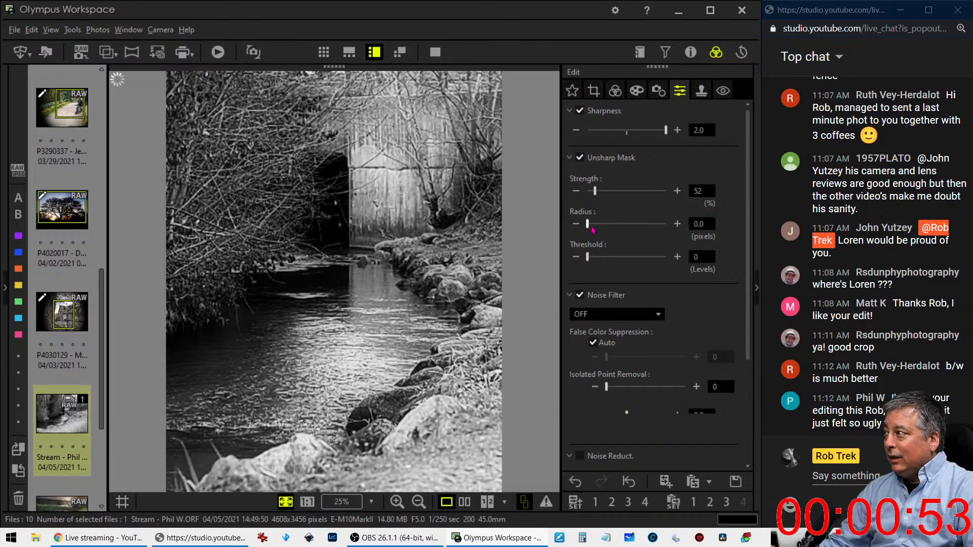
{"action": "left_click_drag", "start_coordinate": [589, 232], "coordinate": [668, 228]}
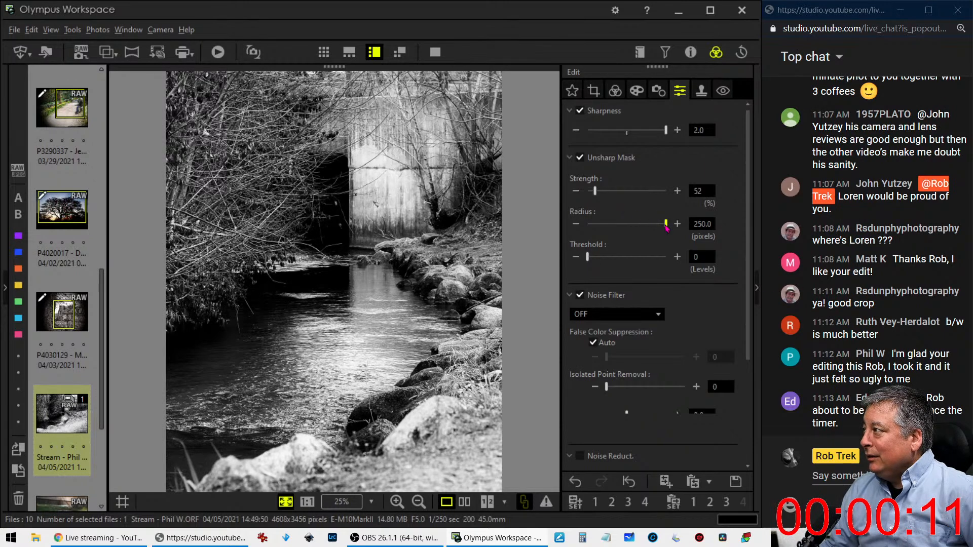
{"action": "left_click", "coordinate": [576, 191]}
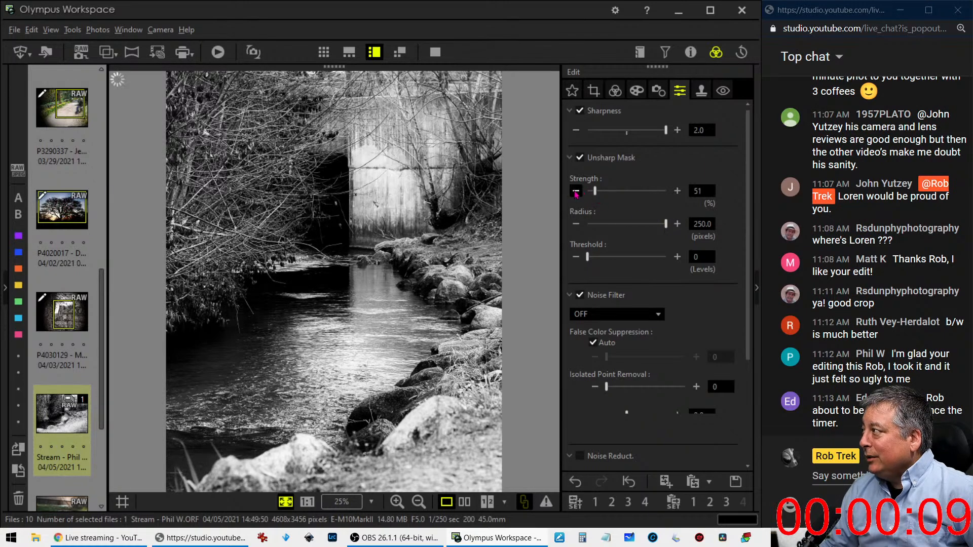
{"action": "left_click", "coordinate": [576, 191]}
{"action": "left_click", "coordinate": [576, 191]}
{"action": "left_click", "coordinate": [576, 191]}
{"action": "left_click", "coordinate": [576, 191]}
{"action": "left_click", "coordinate": [576, 191]}
{"action": "left_click", "coordinate": [575, 191]}
{"action": "left_click", "coordinate": [576, 192]}
{"action": "left_click", "coordinate": [576, 191]}
{"action": "left_click", "coordinate": [576, 191]}
{"action": "left_click", "coordinate": [576, 191]}
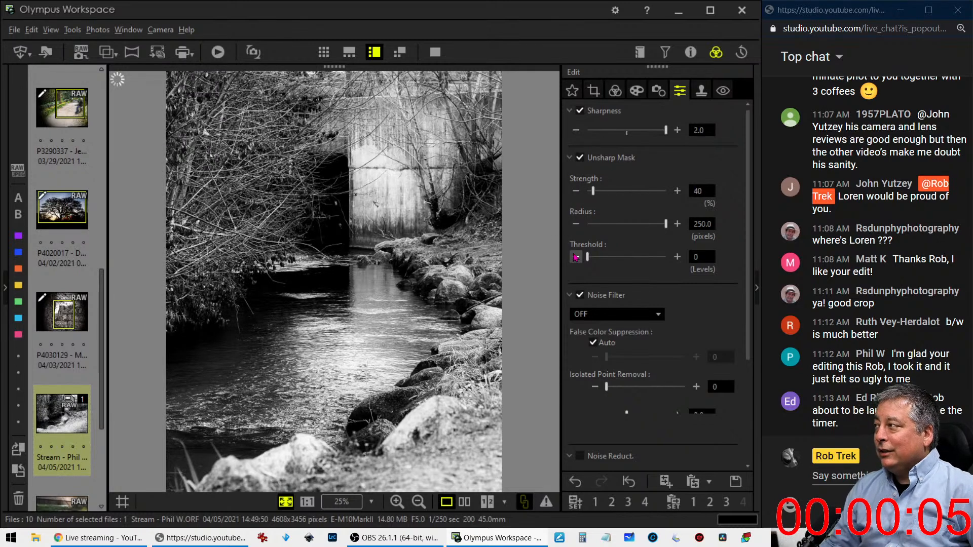
Compare the original and edited stream photos side by side in full screen
{"action": "left_click", "coordinate": [464, 502]}
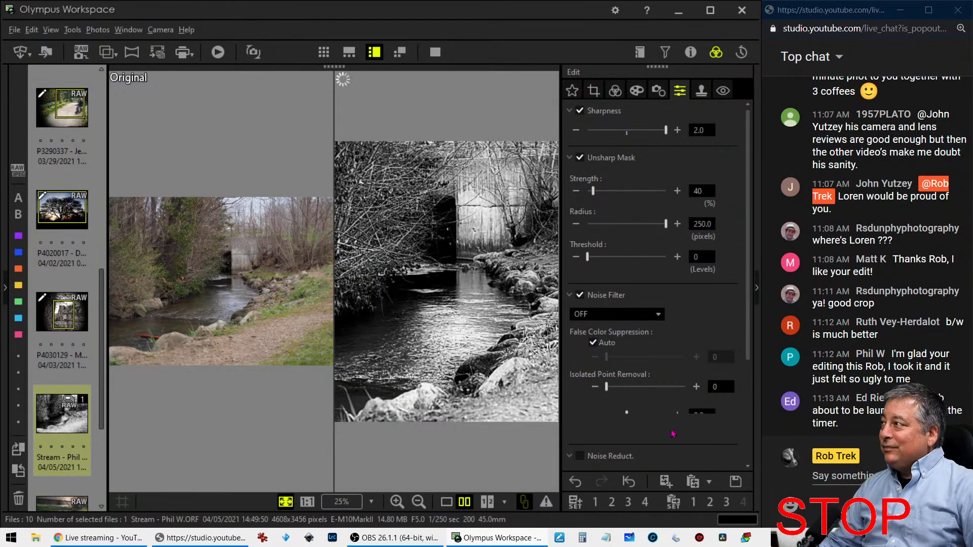
{"action": "left_click", "coordinate": [435, 53]}
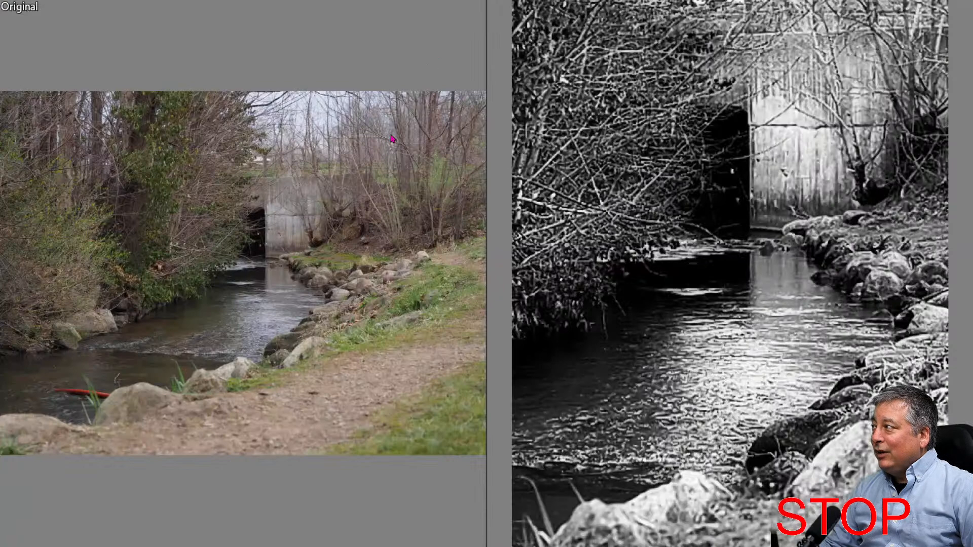
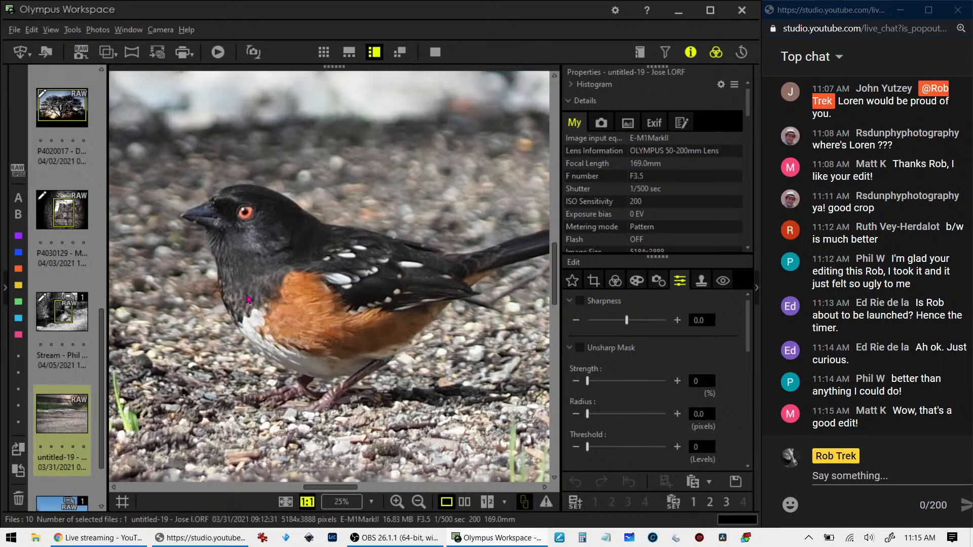
Examine the bird photo at full size along with its camera and exposure details, and hide the image properties
{"action": "left_click_drag", "start_coordinate": [320, 282], "coordinate": [317, 239]}
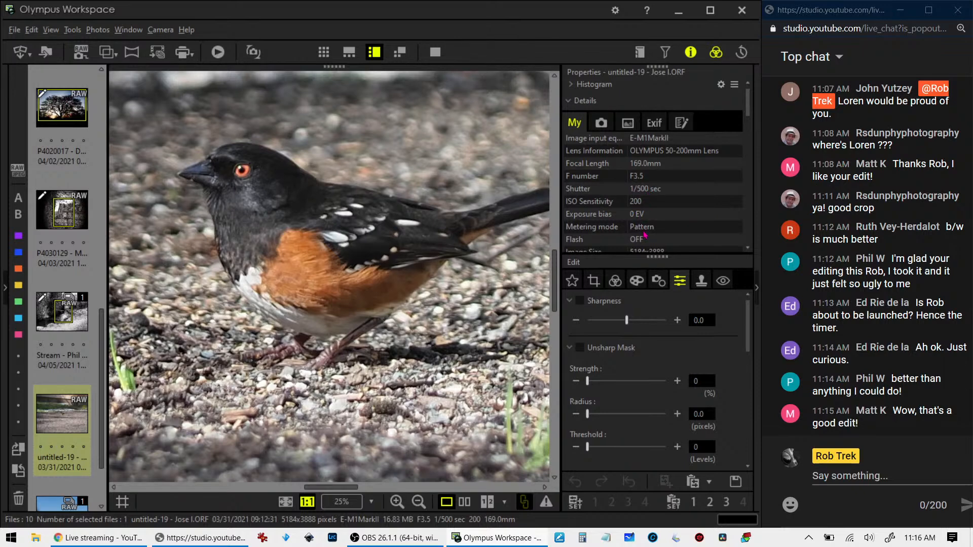
{"action": "scroll", "coordinate": [648, 234], "scroll_direction": "down", "scroll_amount": 1}
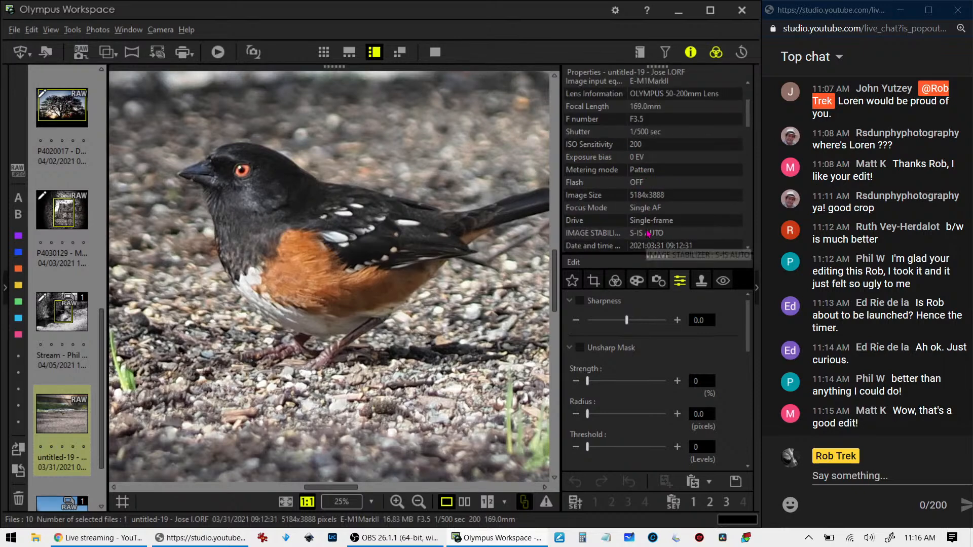
{"action": "scroll", "coordinate": [647, 234], "scroll_direction": "up", "scroll_amount": 1}
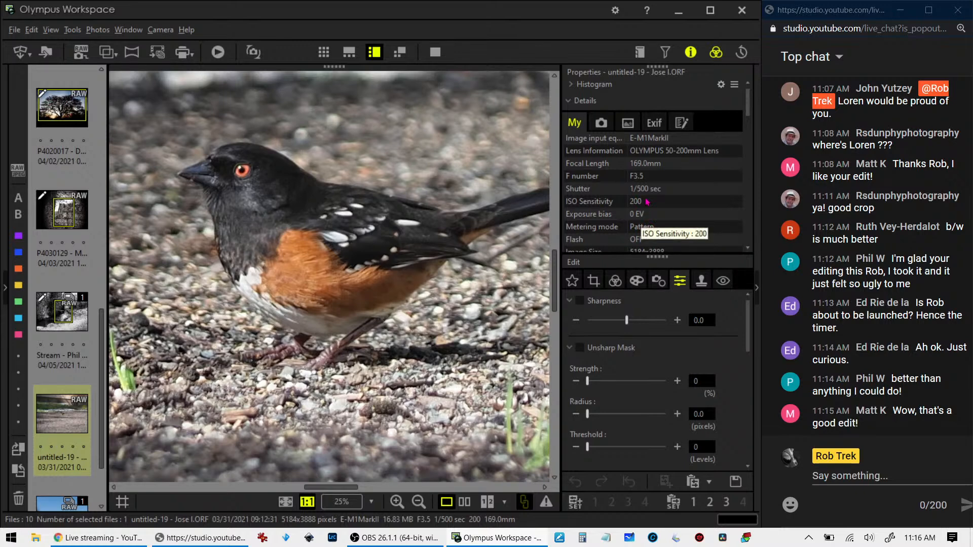
{"action": "left_click", "coordinate": [693, 55]}
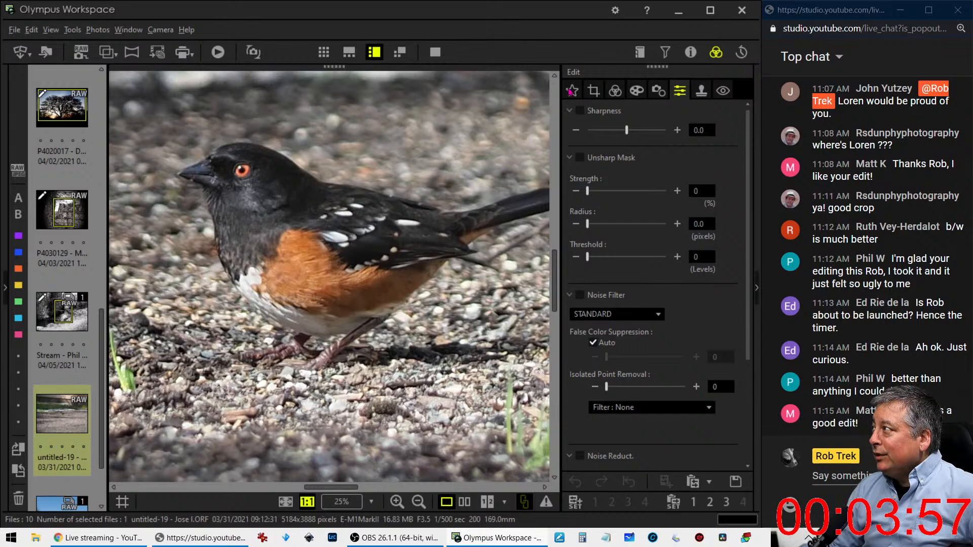
Try a square 1:1 crop around the bird, tightened to about 977 × 977 pixels
{"action": "left_click", "coordinate": [593, 91]}
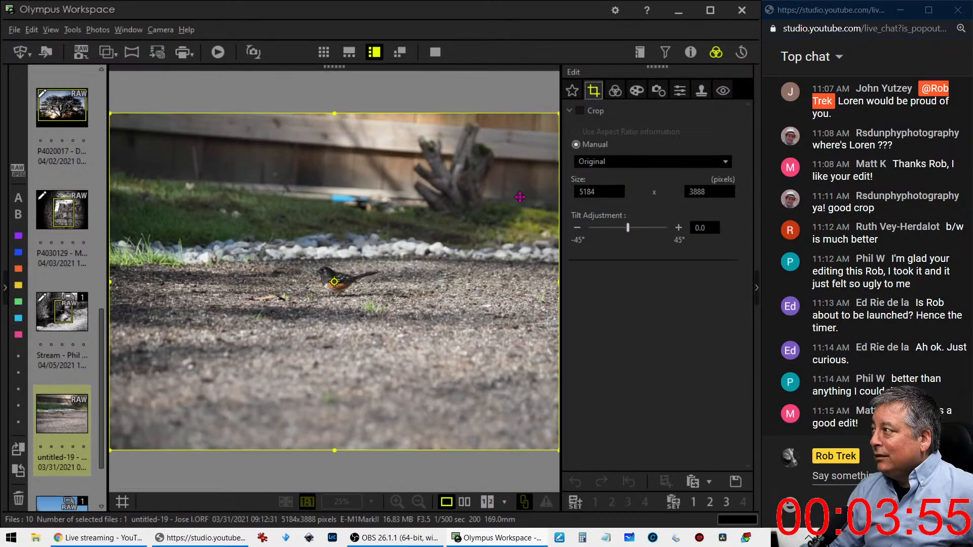
{"action": "left_click", "coordinate": [603, 162]}
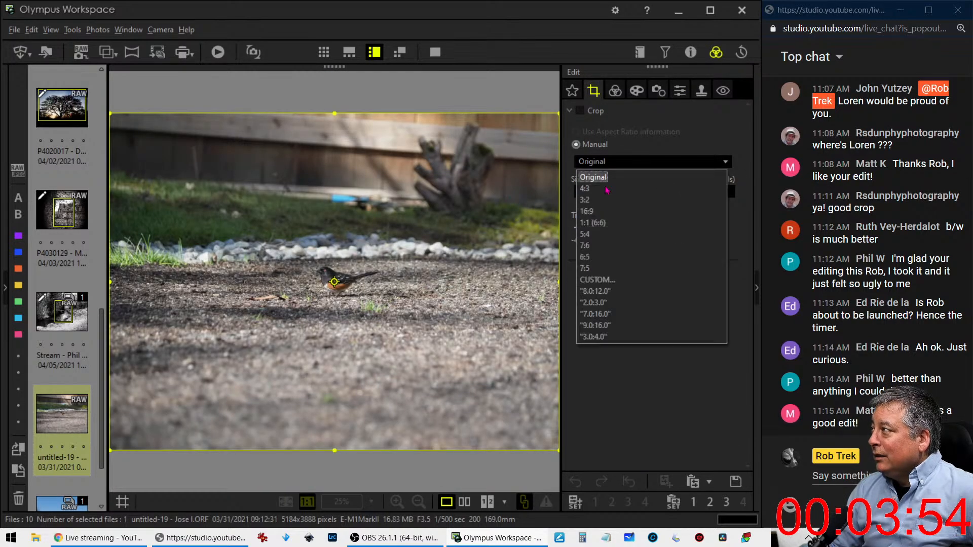
{"action": "left_click", "coordinate": [598, 223]}
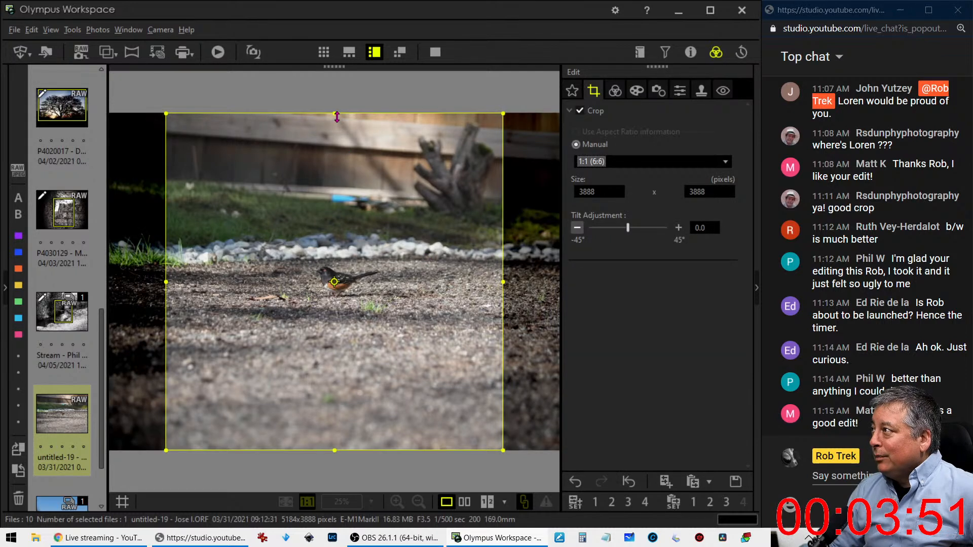
{"action": "left_click_drag", "start_coordinate": [334, 113], "coordinate": [311, 319]}
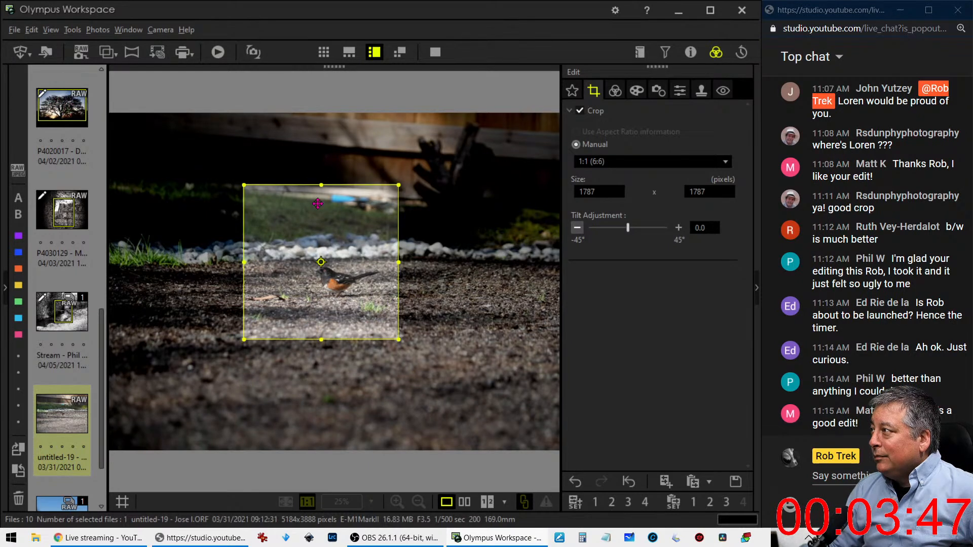
{"action": "left_click_drag", "start_coordinate": [322, 182], "coordinate": [320, 219]}
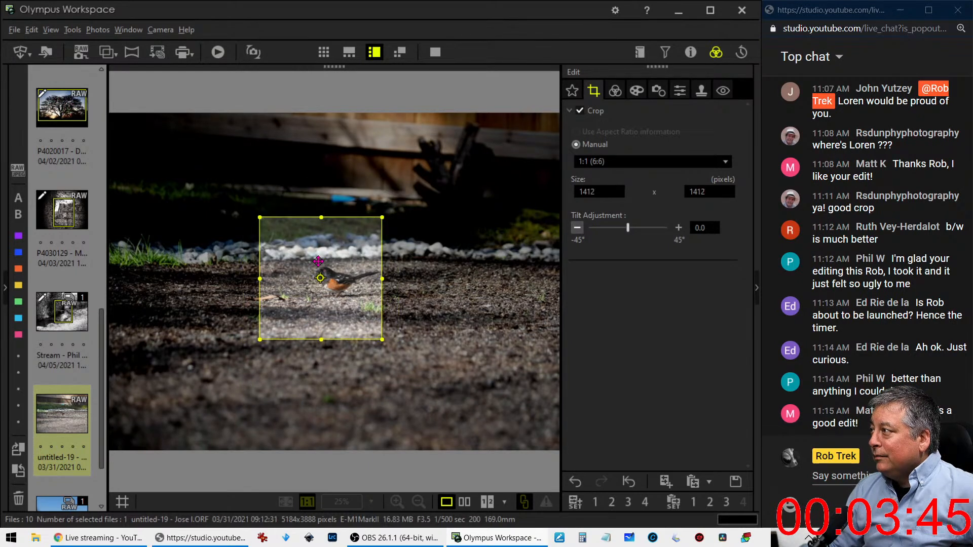
{"action": "left_click_drag", "start_coordinate": [317, 260], "coordinate": [347, 302]}
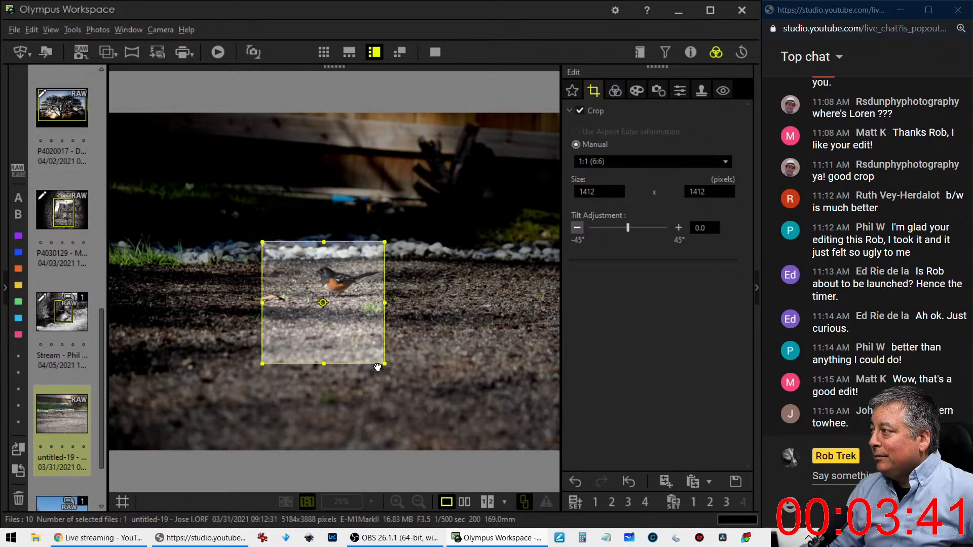
{"action": "left_click", "coordinate": [616, 90]}
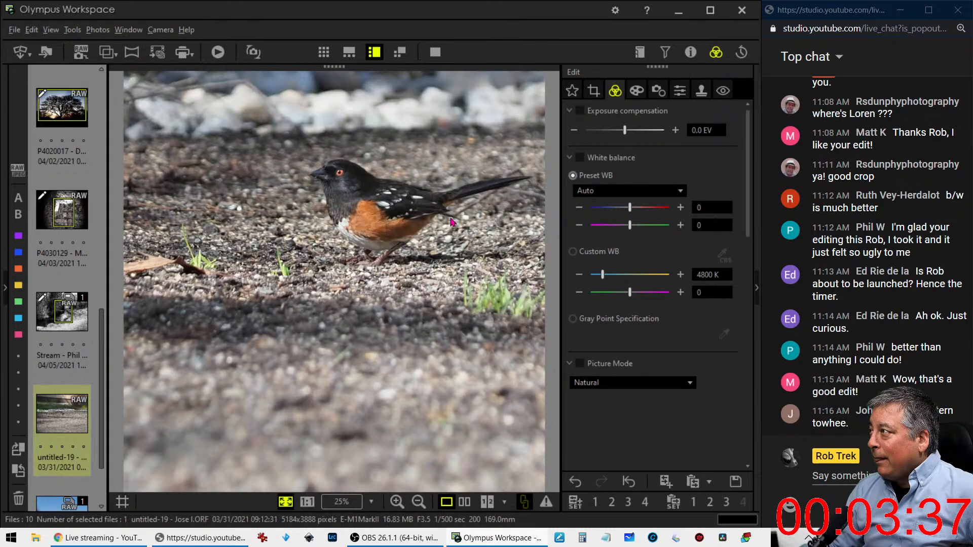
{"action": "left_click", "coordinate": [592, 96]}
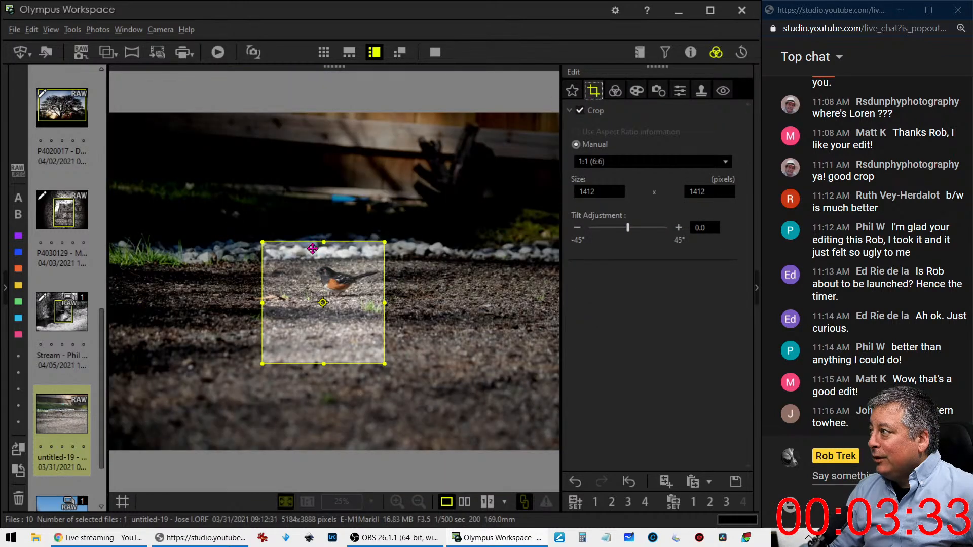
{"action": "left_click_drag", "start_coordinate": [322, 241], "coordinate": [339, 286]}
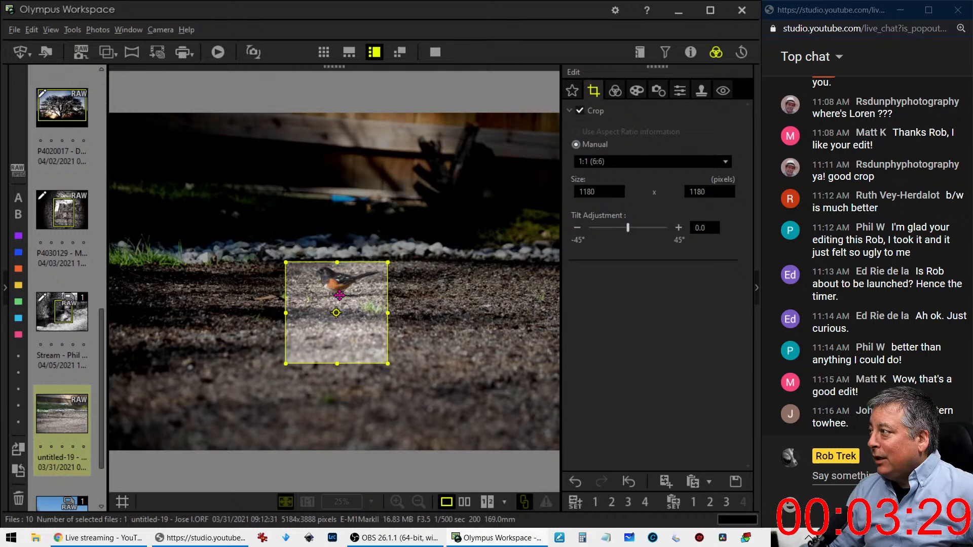
{"action": "left_click_drag", "start_coordinate": [337, 364], "coordinate": [340, 321]}
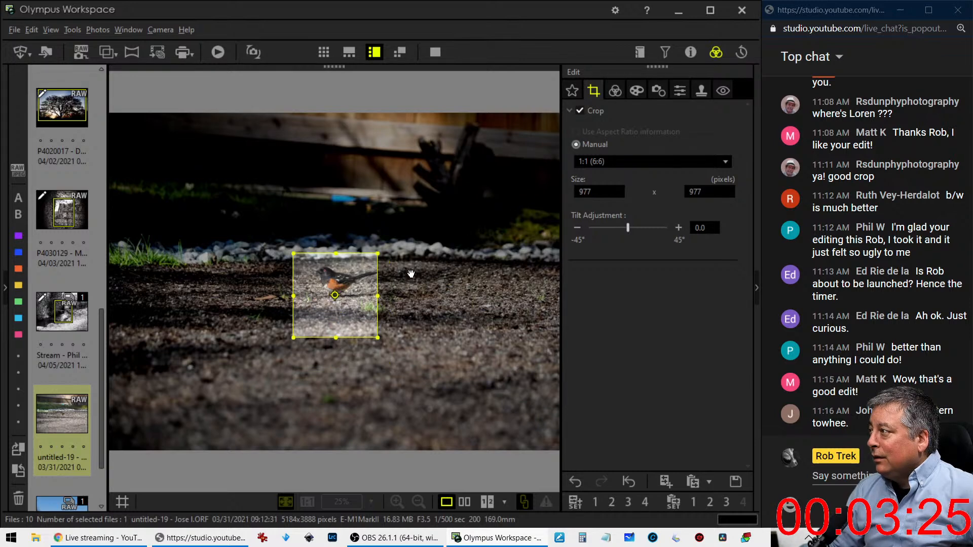
Crop the bird photo at a 3:2 ratio to a frame of about 1868 × 1245 pixels around the bird
{"action": "left_click", "coordinate": [591, 165]}
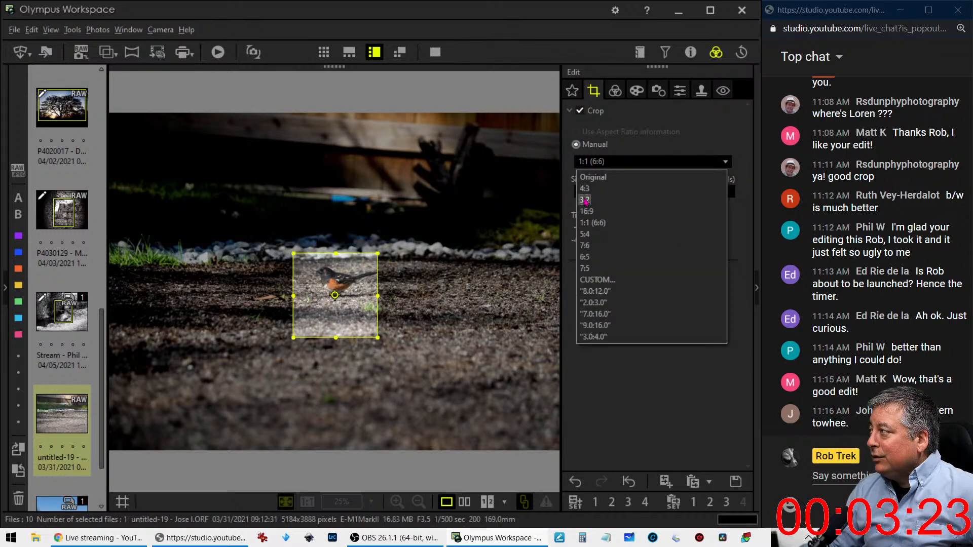
{"action": "left_click", "coordinate": [586, 200]}
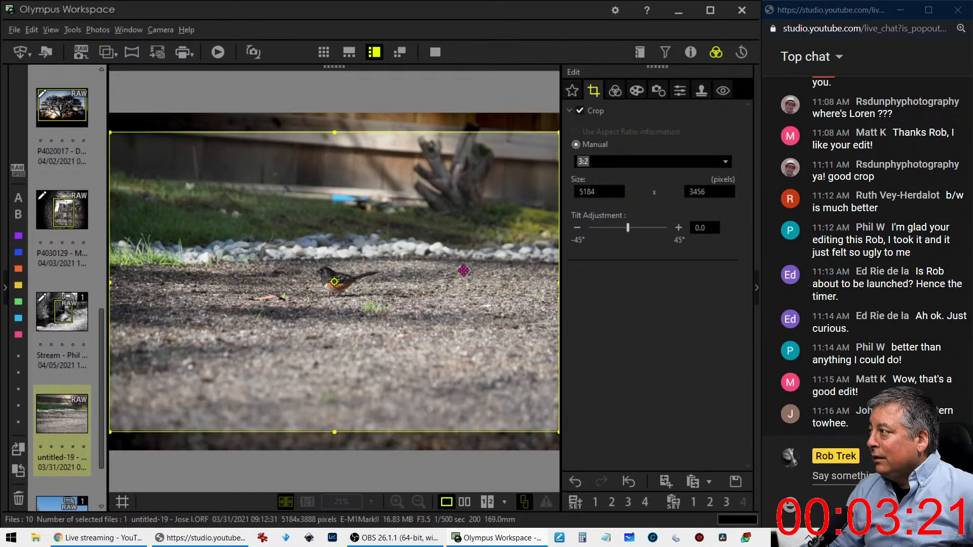
{"action": "left_click_drag", "start_coordinate": [347, 171], "coordinate": [347, 263]}
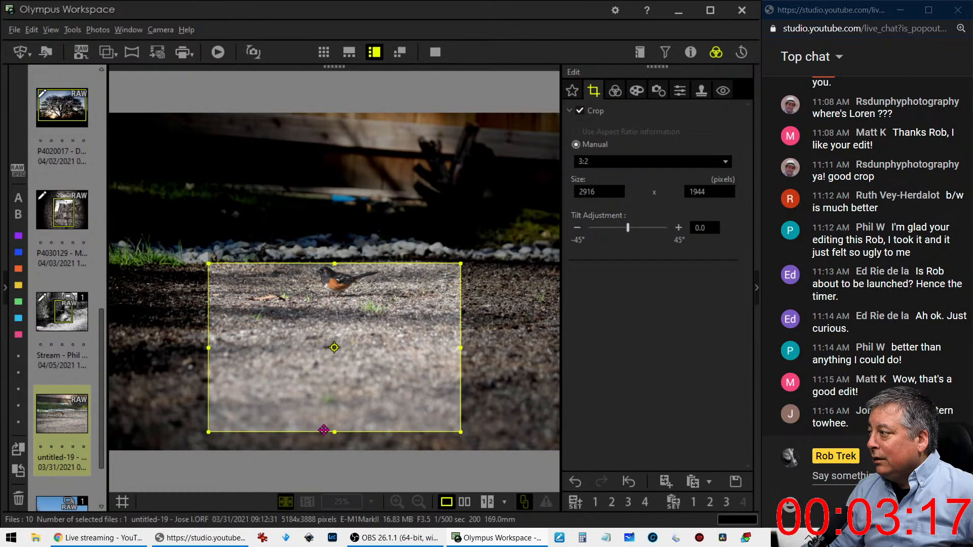
{"action": "left_click_drag", "start_coordinate": [334, 432], "coordinate": [327, 340]}
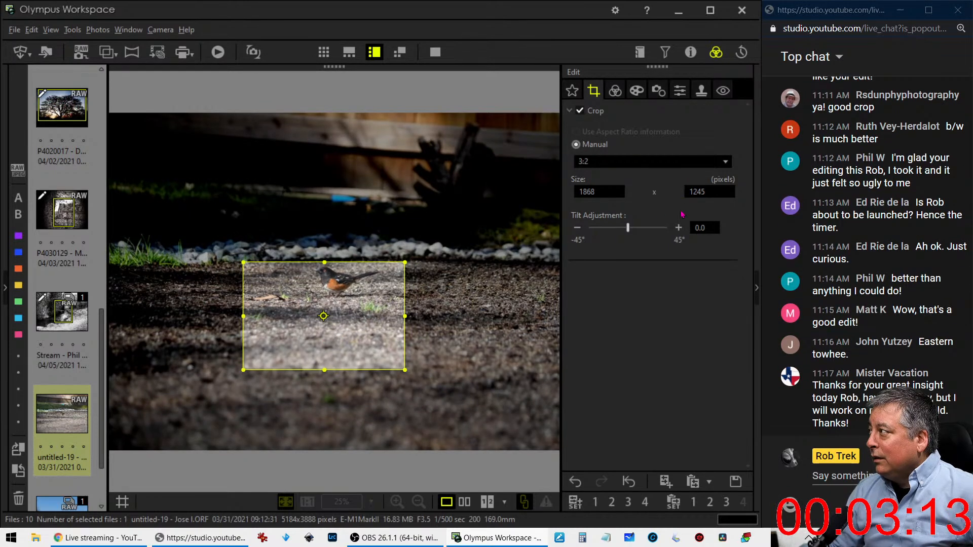
Set the tilt adjustment of the bird photo to 1.6 degrees
{"action": "left_click", "coordinate": [679, 228]}
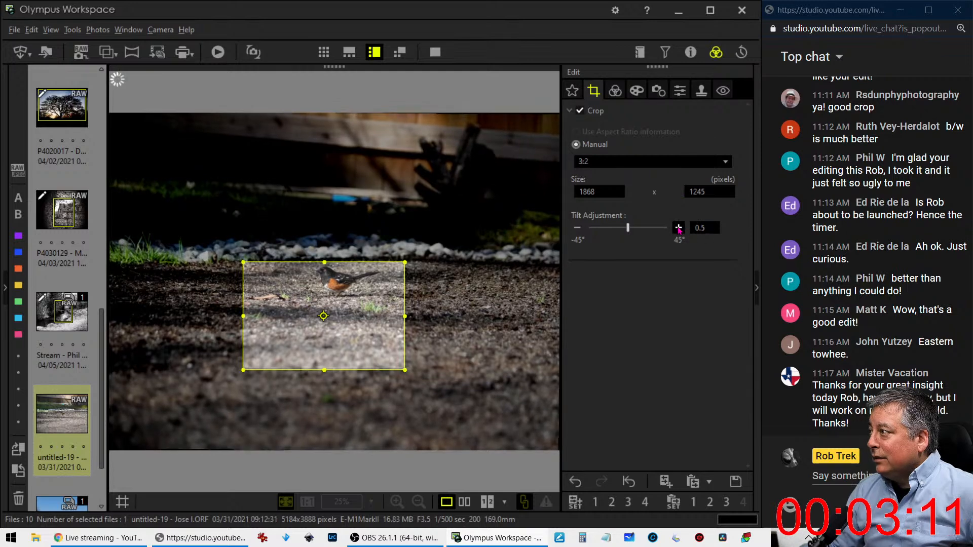
{"action": "left_click", "coordinate": [679, 228]}
{"action": "left_click", "coordinate": [679, 228]}
{"action": "left_click", "coordinate": [678, 228]}
{"action": "left_click", "coordinate": [679, 228]}
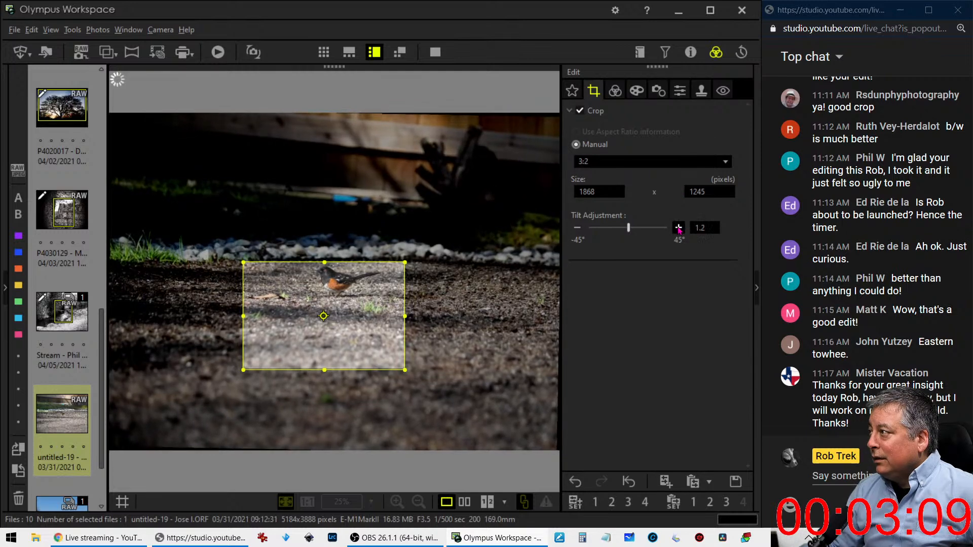
{"action": "left_click", "coordinate": [679, 228]}
{"action": "left_click", "coordinate": [679, 228]}
{"action": "left_click", "coordinate": [678, 229]}
{"action": "left_click", "coordinate": [679, 228]}
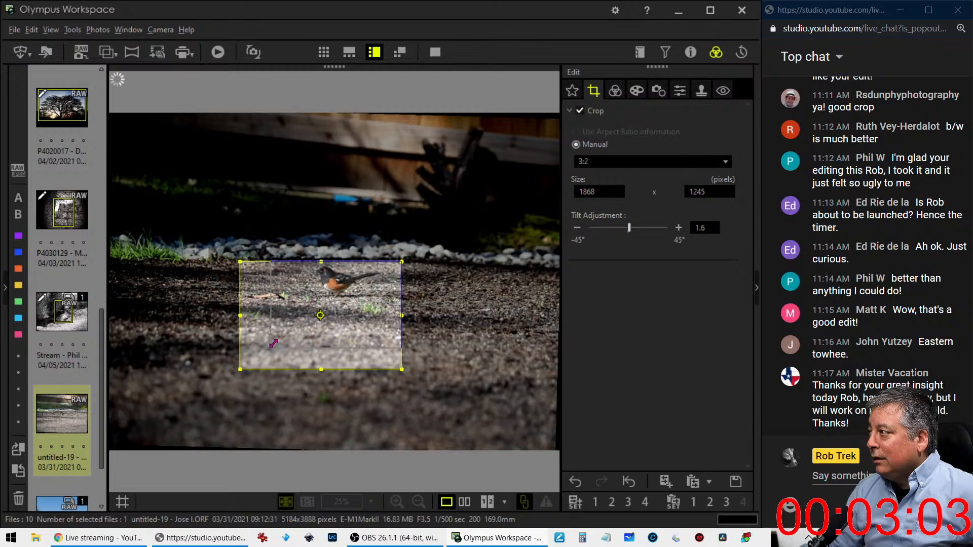
Tighten the 3:2 crop around the bird to about 1321 × 881 pixels and preview the result
{"action": "left_click_drag", "start_coordinate": [273, 343], "coordinate": [273, 346]}
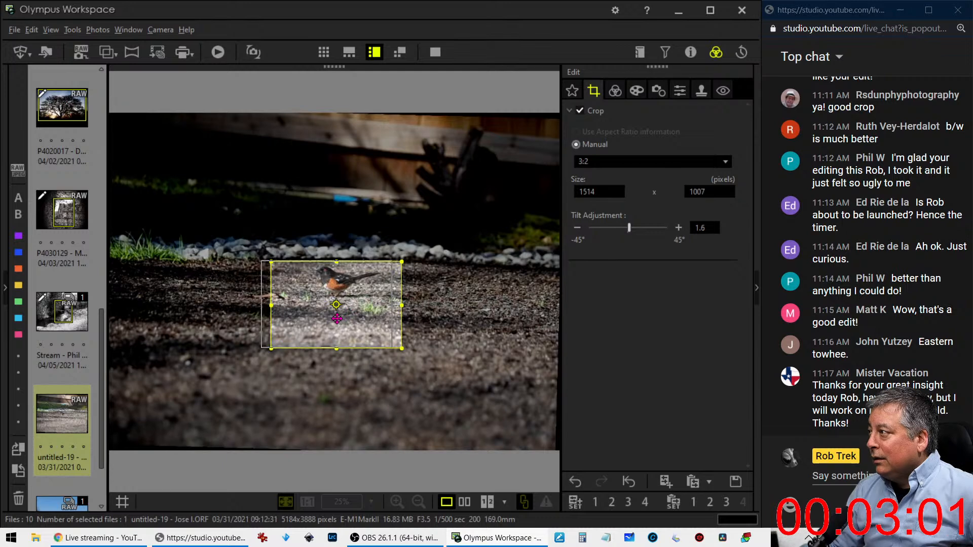
{"action": "left_click", "coordinate": [615, 91]}
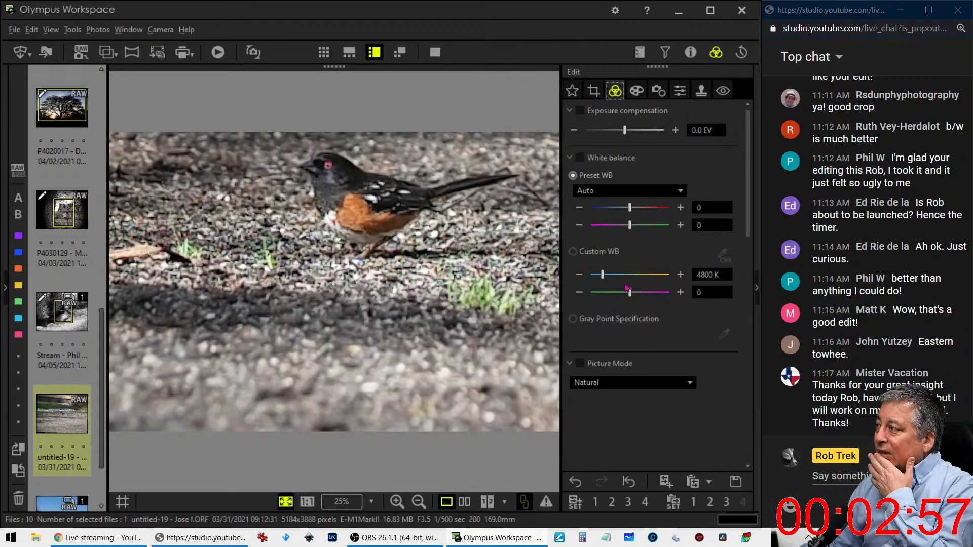
{"action": "left_click", "coordinate": [594, 91]}
{"action": "left_click_drag", "start_coordinate": [327, 347], "coordinate": [327, 338]}
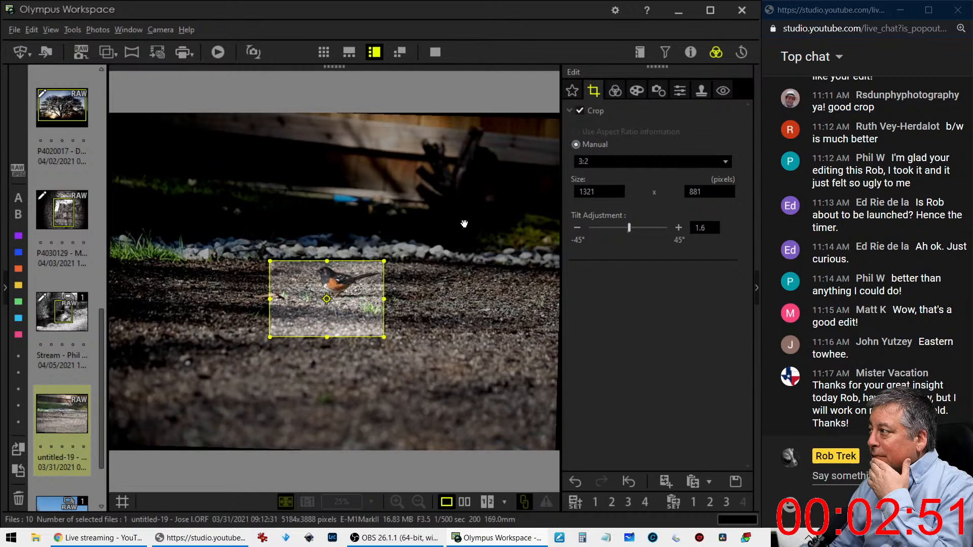
{"action": "left_click", "coordinate": [616, 92]}
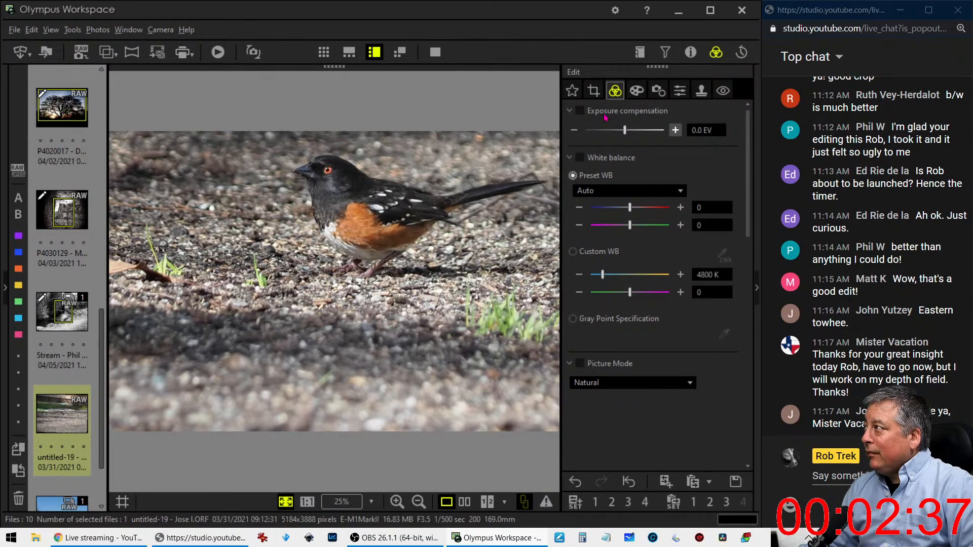
Shift the crop frame slightly toward the bird's tail side and preview the new composition
{"action": "left_click", "coordinate": [594, 91]}
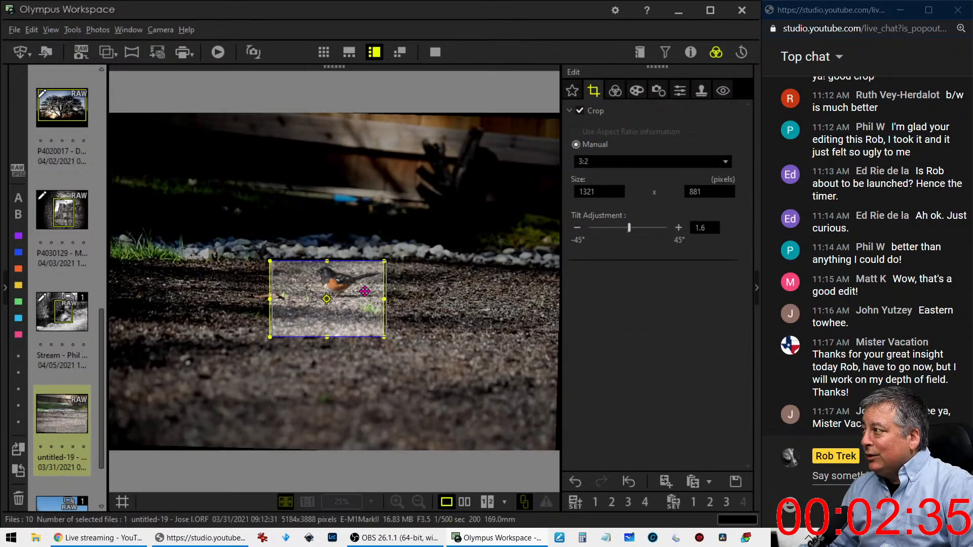
{"action": "left_click_drag", "start_coordinate": [366, 291], "coordinate": [375, 294]}
{"action": "left_click", "coordinate": [616, 90]}
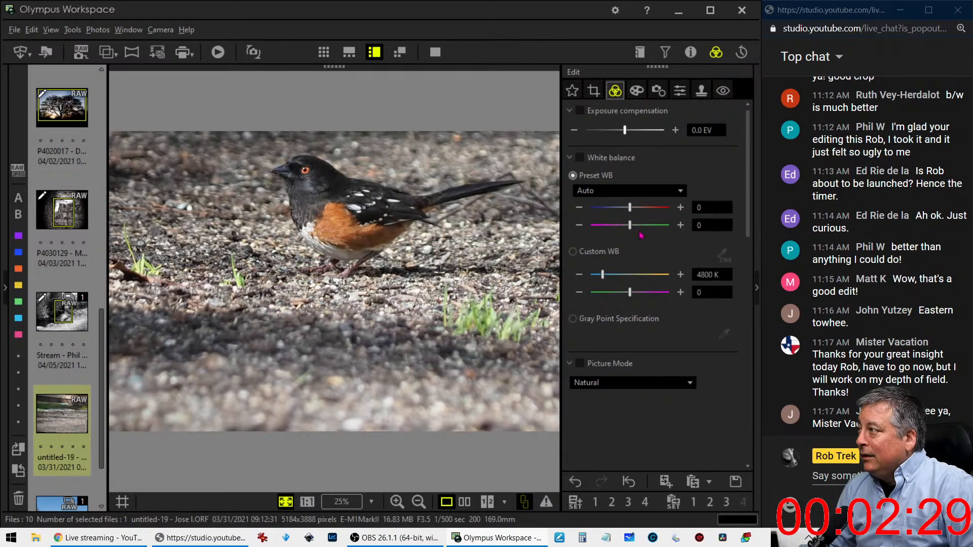
Apply an Unsharp Mask with strength 350%, radius 2.0 pixels and threshold 20, and inspect the bird at full size
{"action": "left_click", "coordinate": [679, 91]}
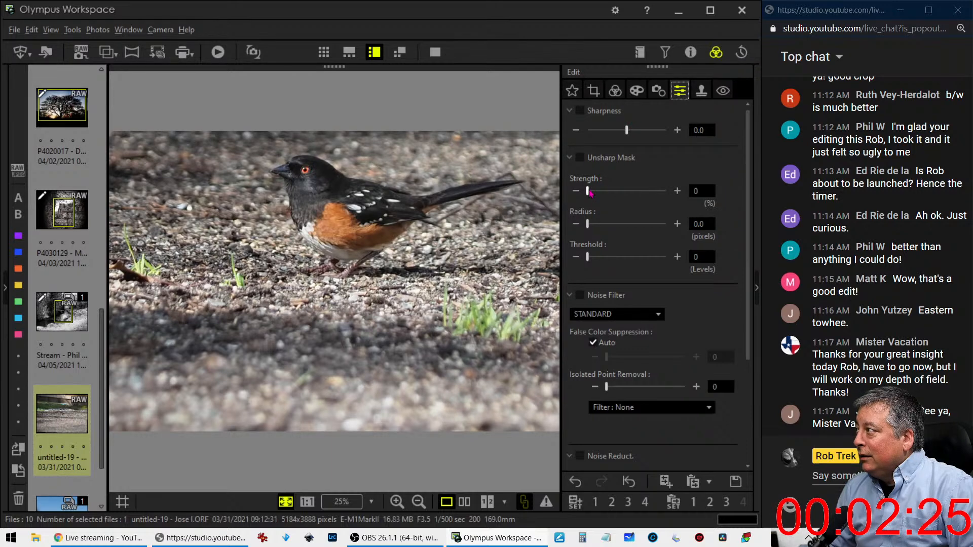
{"action": "left_click_drag", "start_coordinate": [589, 191], "coordinate": [641, 199]}
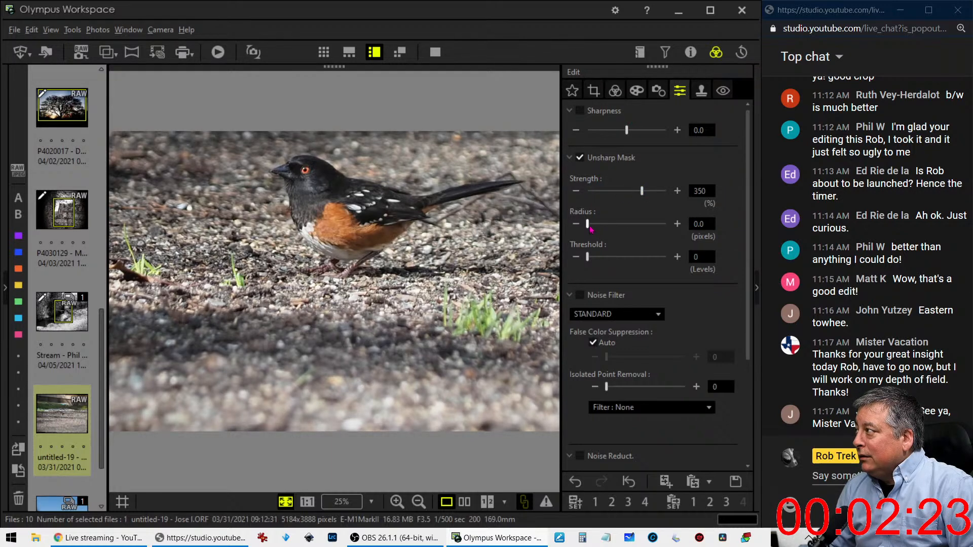
{"action": "left_click_drag", "start_coordinate": [589, 228], "coordinate": [603, 258]}
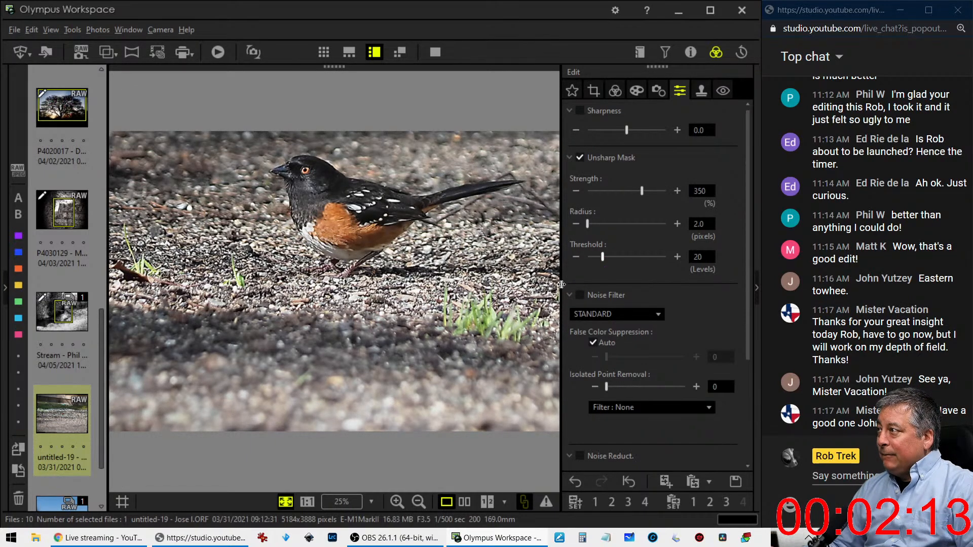
{"action": "left_click", "coordinate": [342, 210]}
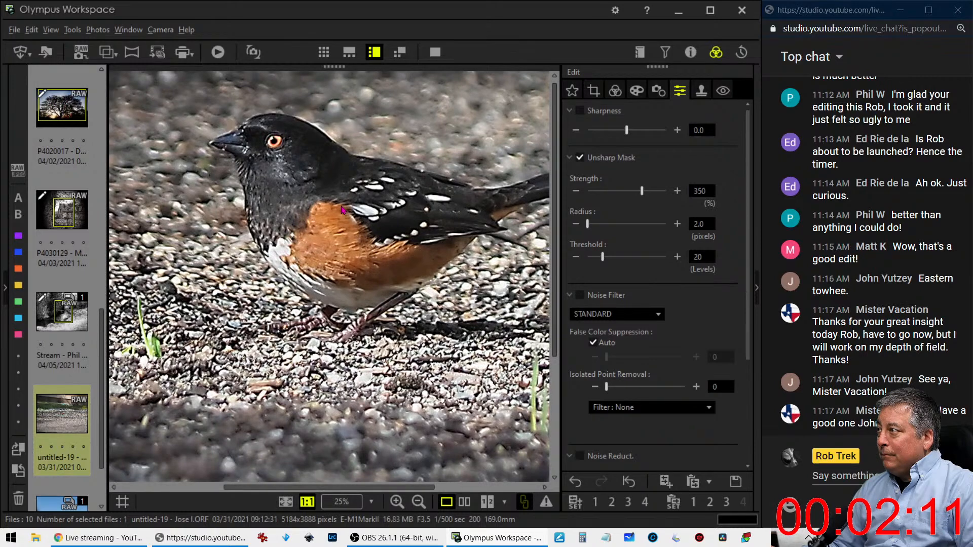
Apply the Pop Art art filter to the bird photo
{"action": "left_click", "coordinate": [640, 90]}
{"action": "left_click", "coordinate": [618, 132]}
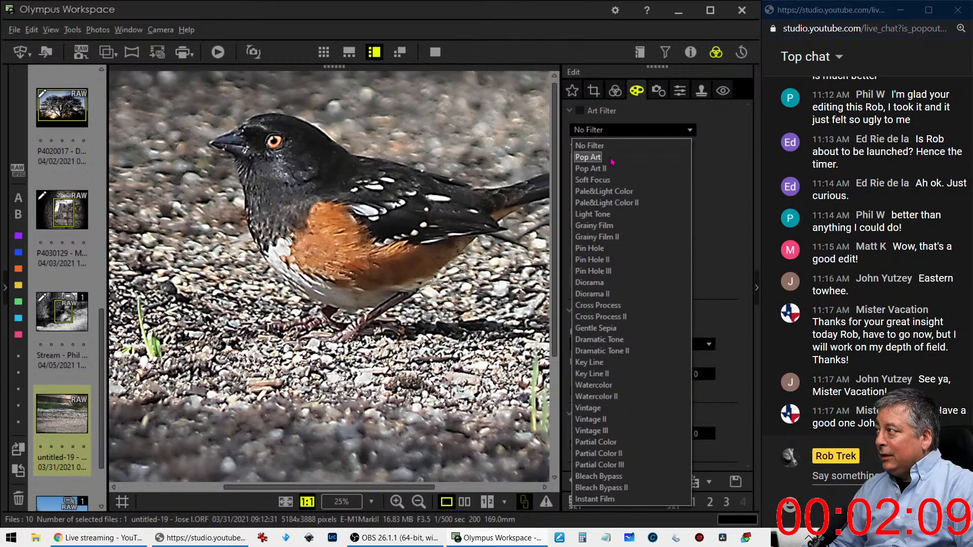
{"action": "left_click", "coordinate": [612, 159]}
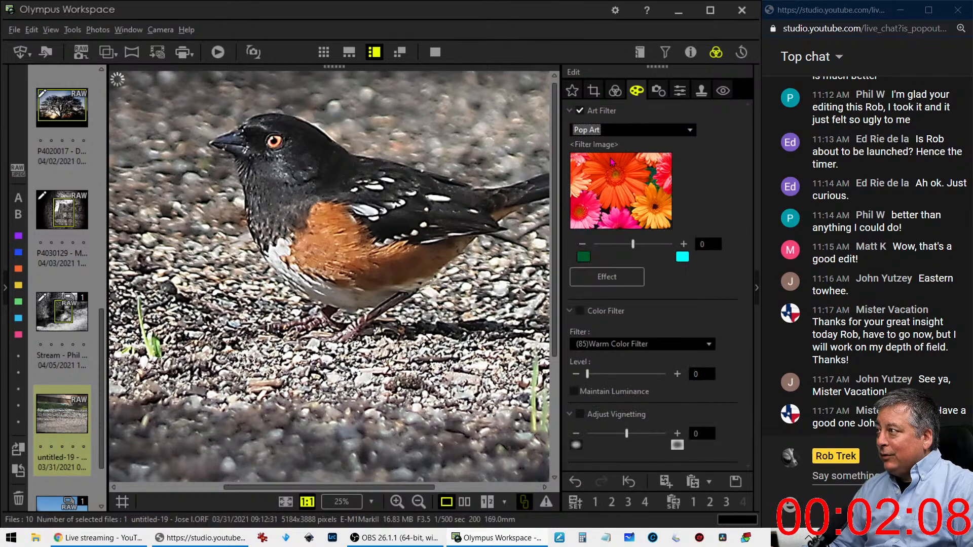
Set the bird photo's gradation to AUTO and reduce its saturation to -0.8
{"action": "left_click", "coordinate": [615, 92]}
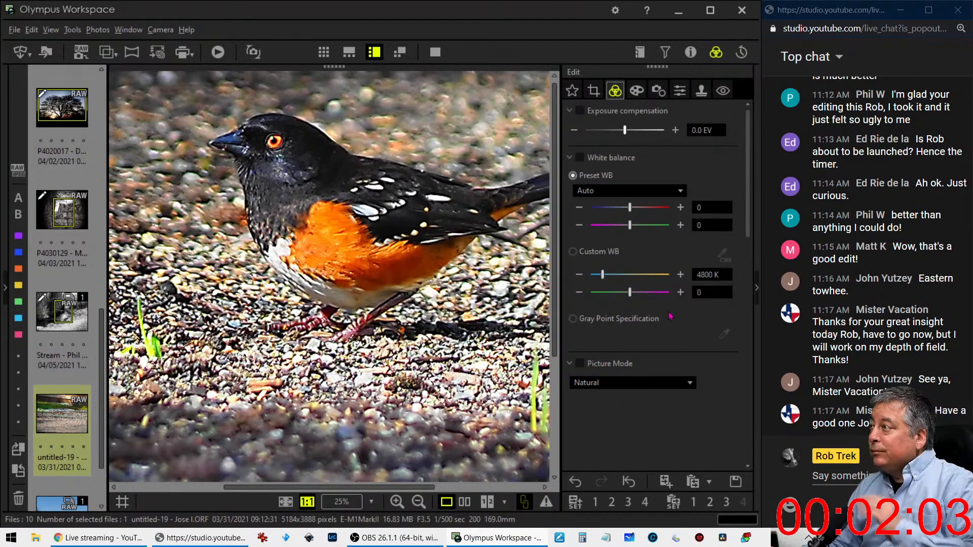
{"action": "scroll", "coordinate": [665, 334], "scroll_direction": "down", "scroll_amount": 5}
{"action": "scroll", "coordinate": [664, 372], "scroll_direction": "down", "scroll_amount": 8}
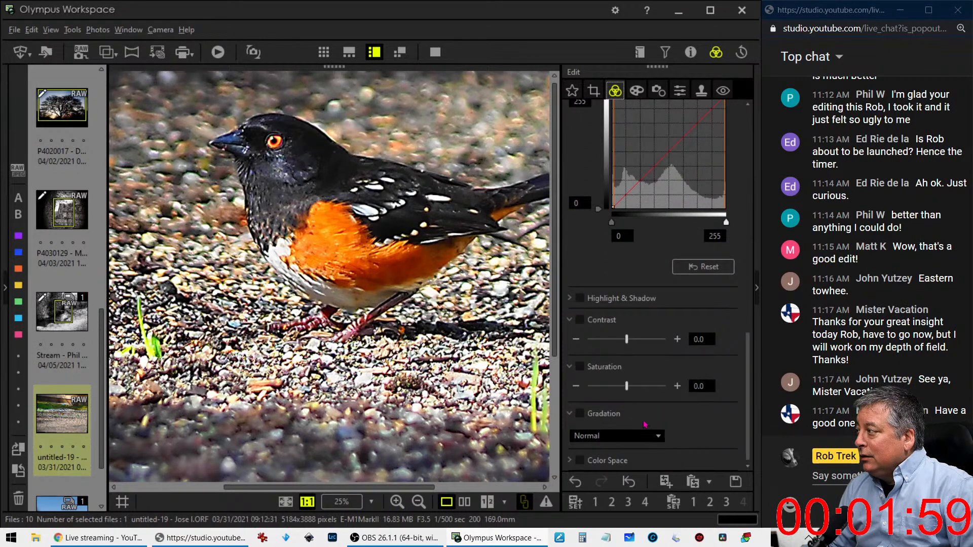
{"action": "left_click_drag", "start_coordinate": [626, 386], "coordinate": [619, 386]}
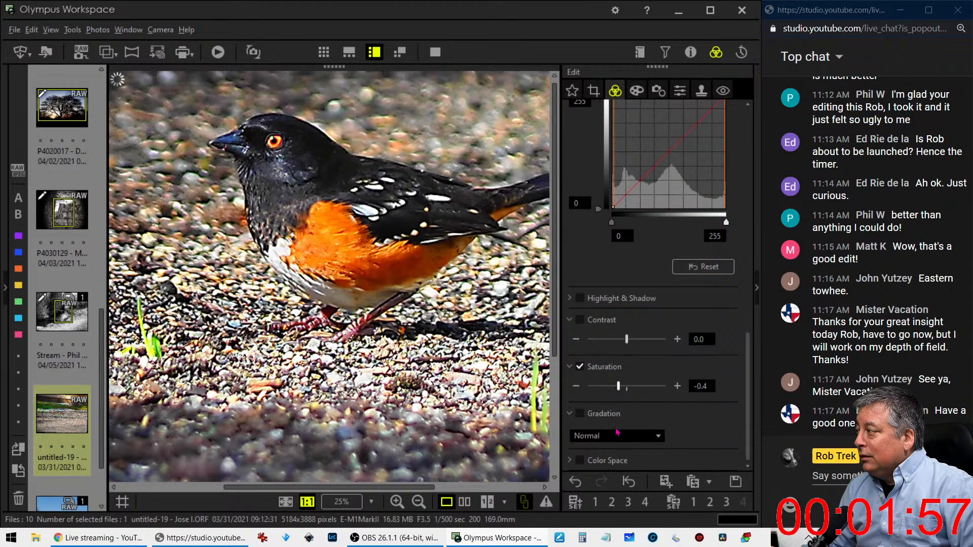
{"action": "left_click", "coordinate": [619, 437]}
{"action": "key", "text": "Down"}
{"action": "key", "text": "Down"}
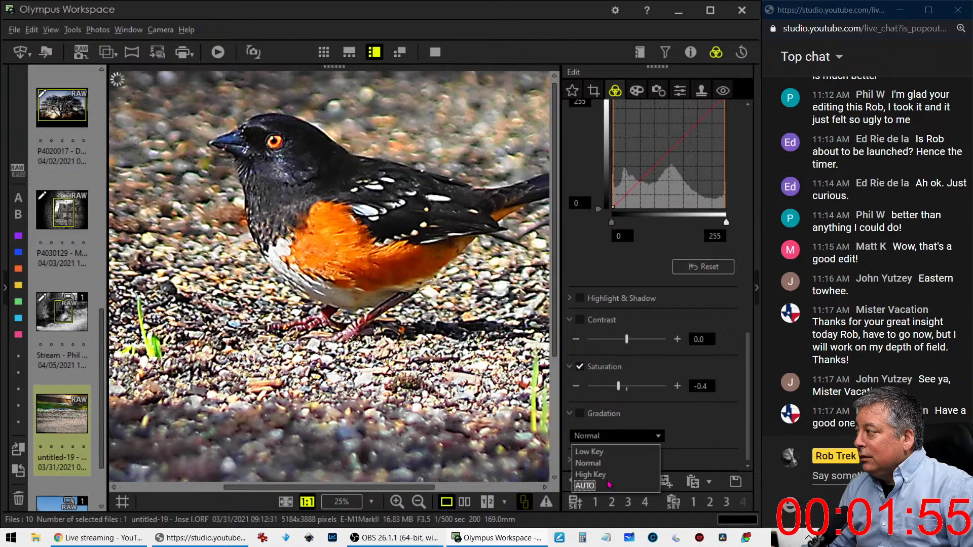
{"action": "key", "text": "Return"}
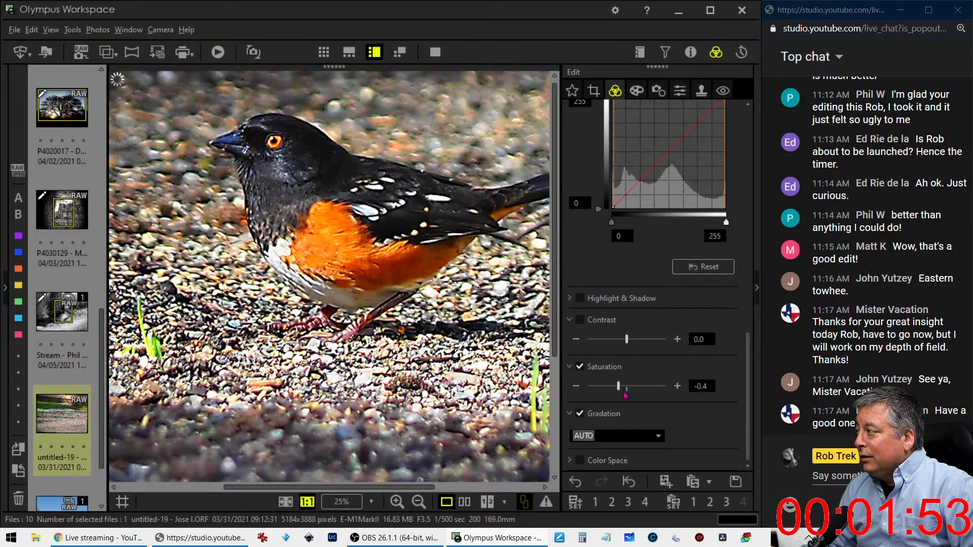
{"action": "left_click_drag", "start_coordinate": [622, 390], "coordinate": [617, 391]}
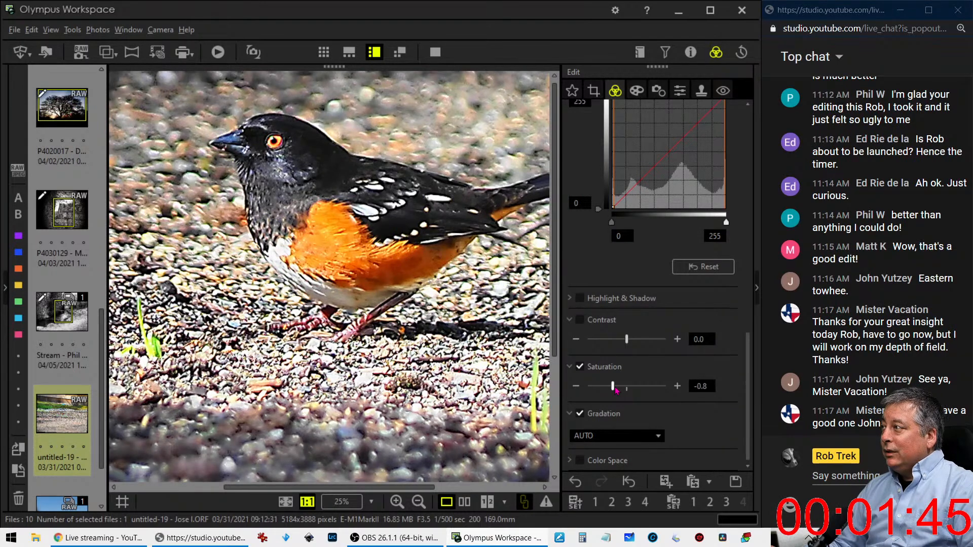
Shape the bird photo's RGB tone curve with a point holding the deep shadows and another pulling the highlights down
{"action": "left_click", "coordinate": [637, 91]}
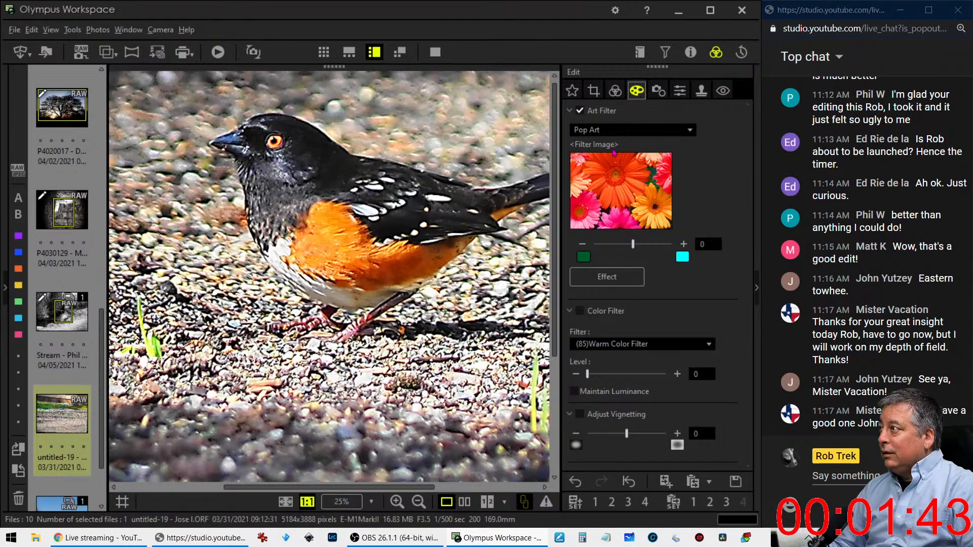
{"action": "left_click", "coordinate": [437, 279]}
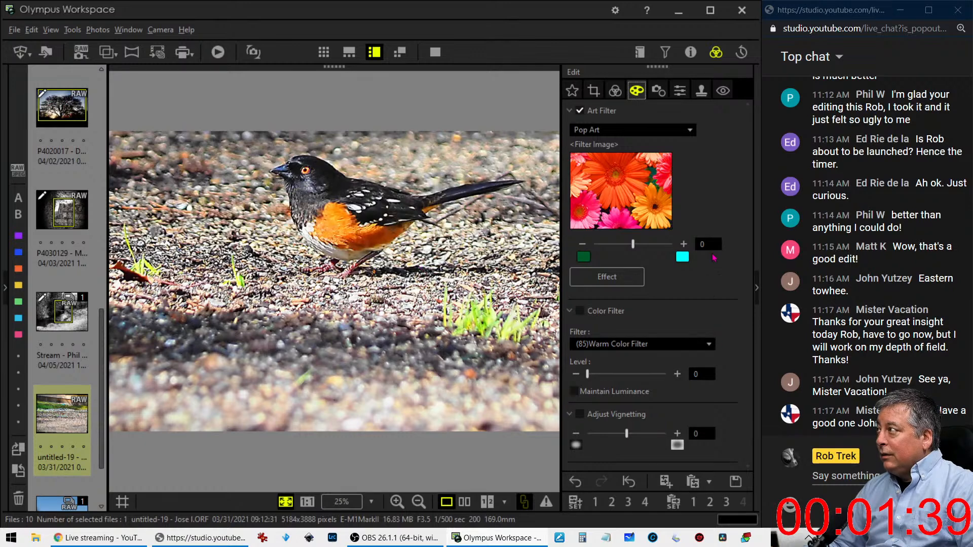
{"action": "left_click", "coordinate": [616, 93]}
{"action": "scroll", "coordinate": [686, 326], "scroll_direction": "up", "scroll_amount": 2}
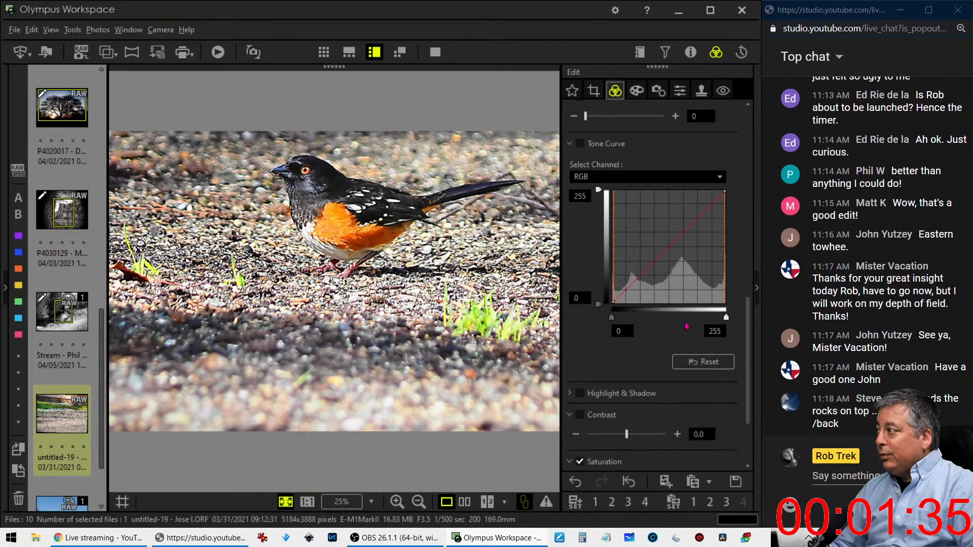
{"action": "left_click_drag", "start_coordinate": [673, 246], "coordinate": [673, 248]}
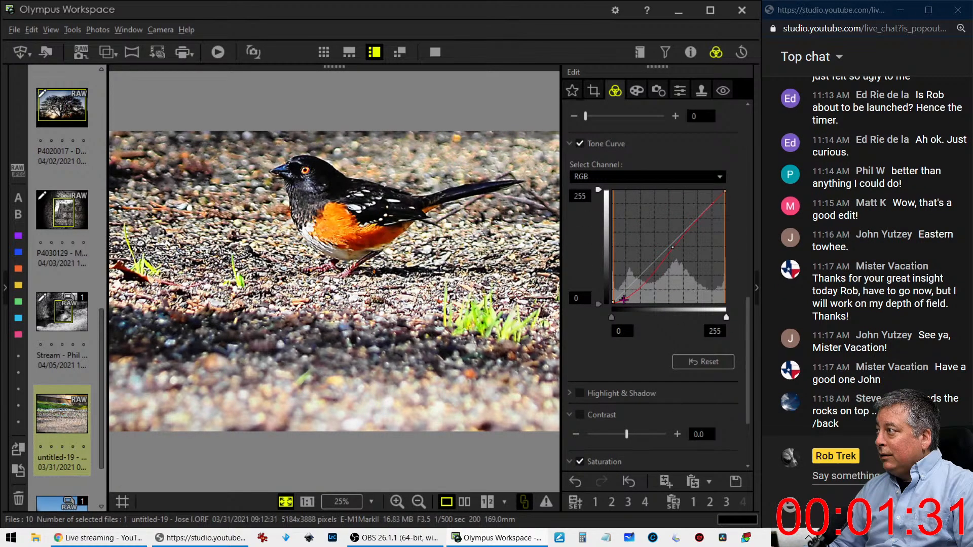
{"action": "left_click_drag", "start_coordinate": [623, 295], "coordinate": [620, 293]}
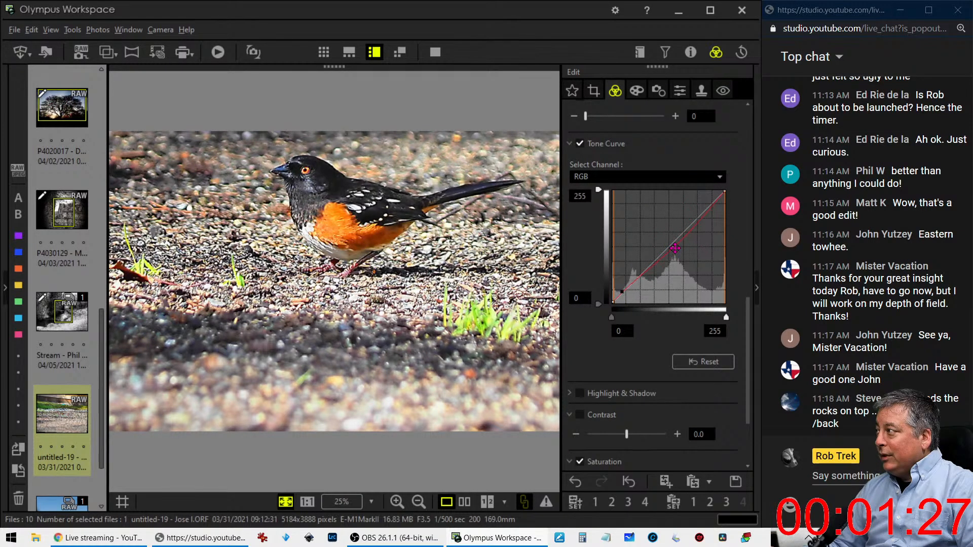
{"action": "left_click_drag", "start_coordinate": [675, 249], "coordinate": [713, 213]}
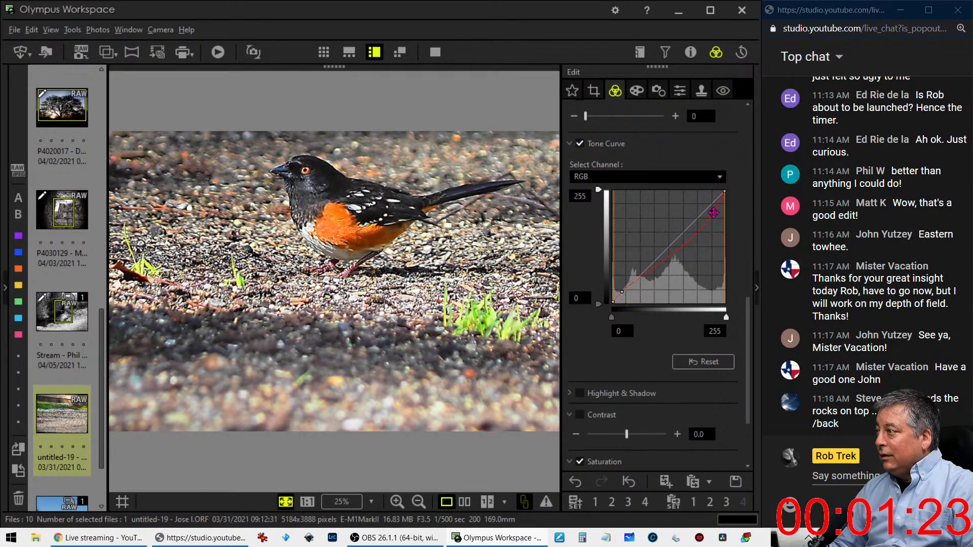
{"action": "left_click_drag", "start_coordinate": [714, 213], "coordinate": [713, 211]}
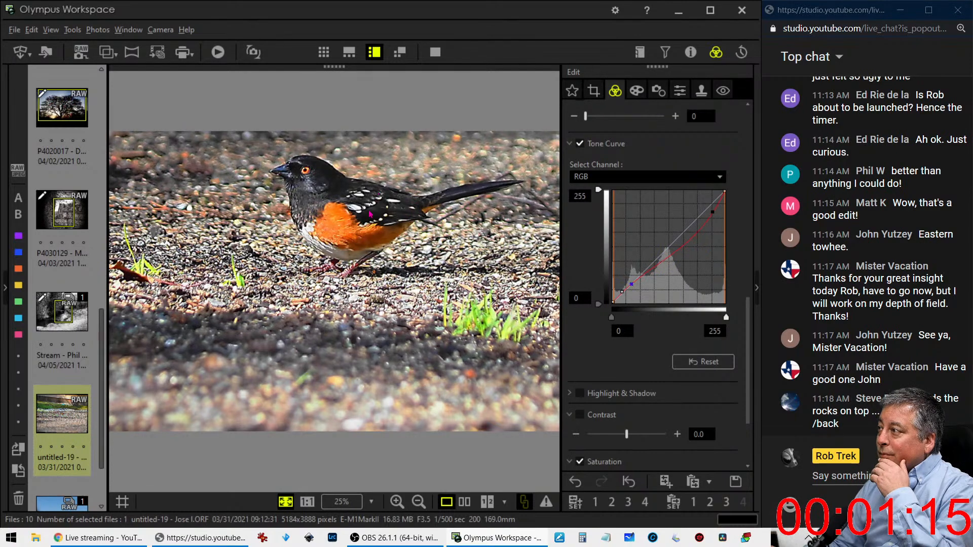
Try the bird photo with No Filter as the art filter and saturation at 2.0, and inspect the bird at full size
{"action": "left_click", "coordinate": [329, 286]}
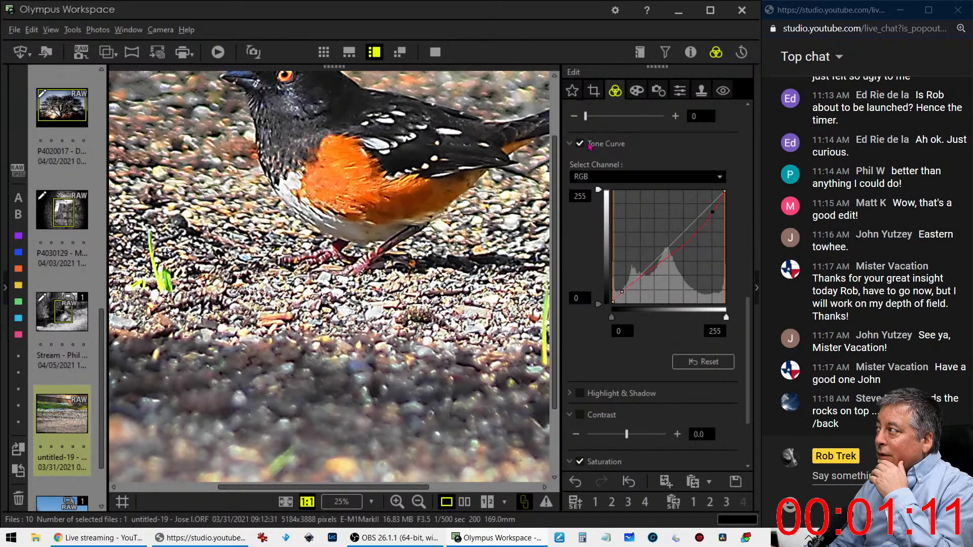
{"action": "left_click", "coordinate": [637, 94]}
{"action": "left_click", "coordinate": [628, 132]}
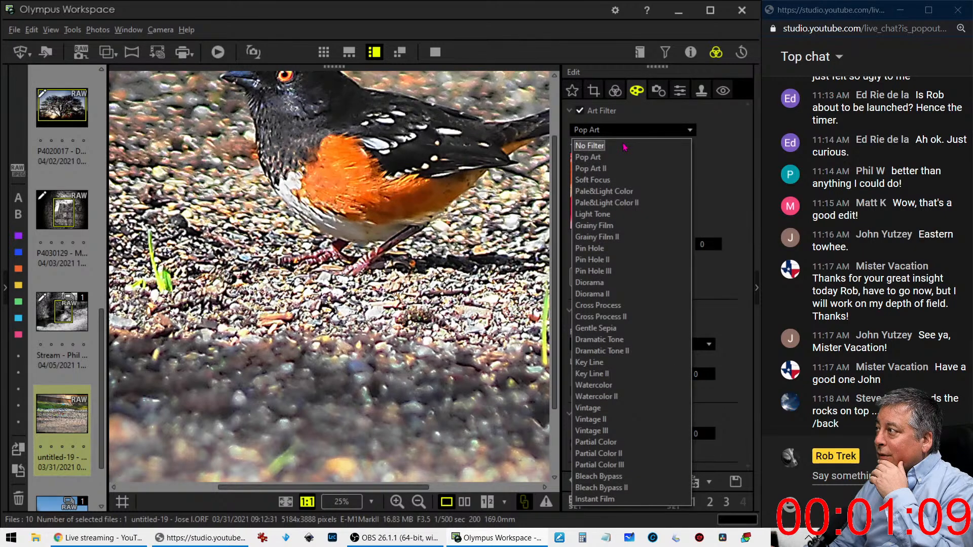
{"action": "left_click", "coordinate": [624, 144]}
{"action": "left_click", "coordinate": [615, 90]}
{"action": "scroll", "coordinate": [663, 377], "scroll_direction": "down", "scroll_amount": 2}
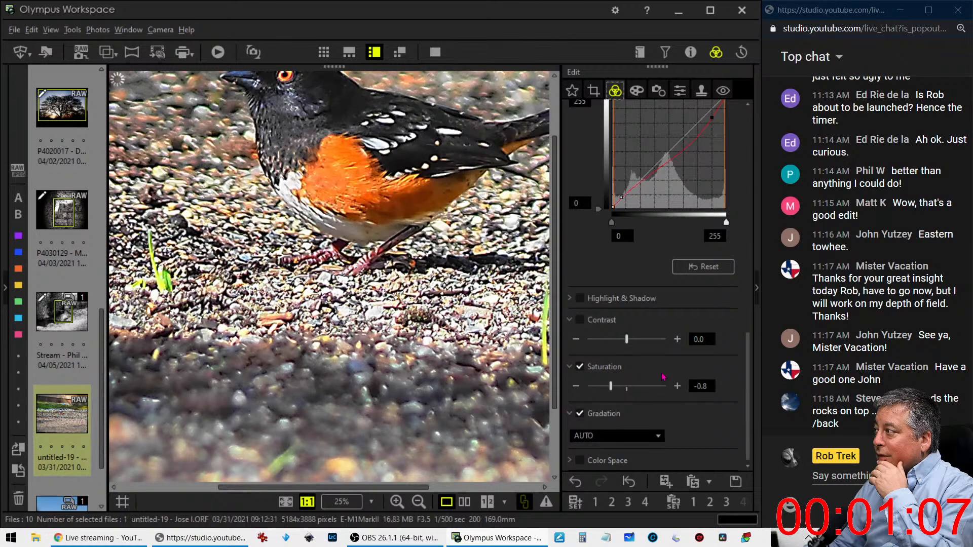
{"action": "left_click_drag", "start_coordinate": [610, 386], "coordinate": [666, 387]}
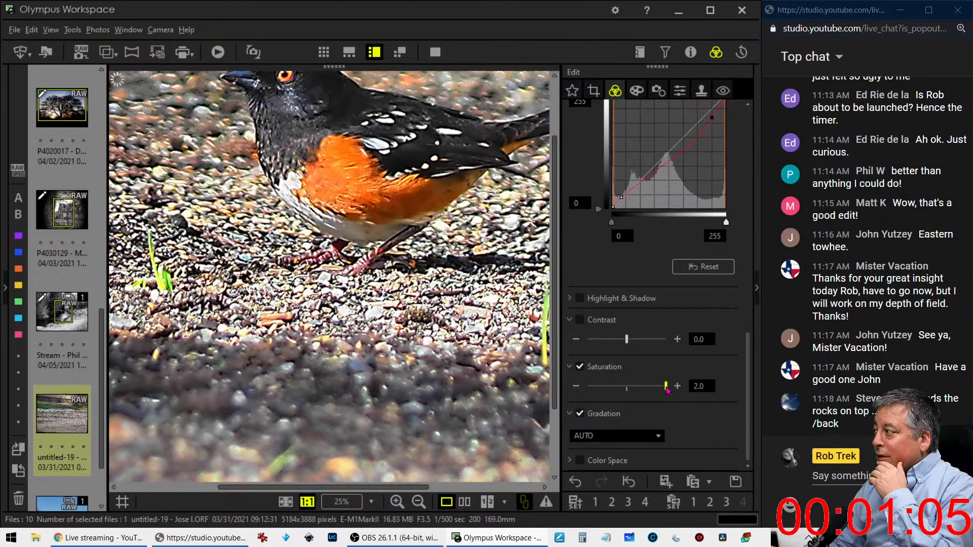
{"action": "scroll", "coordinate": [666, 323], "scroll_direction": "up", "scroll_amount": 7}
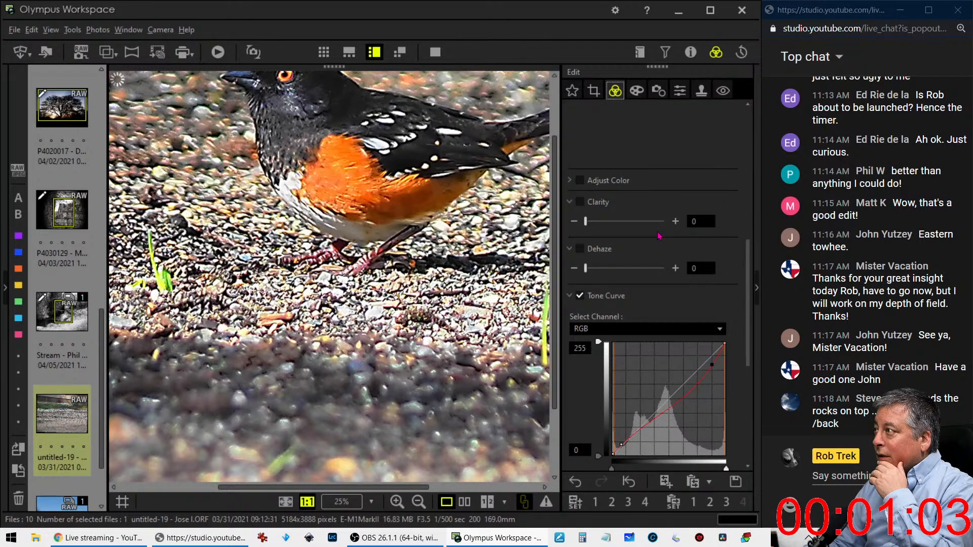
{"action": "scroll", "coordinate": [660, 192], "scroll_direction": "up", "scroll_amount": 2}
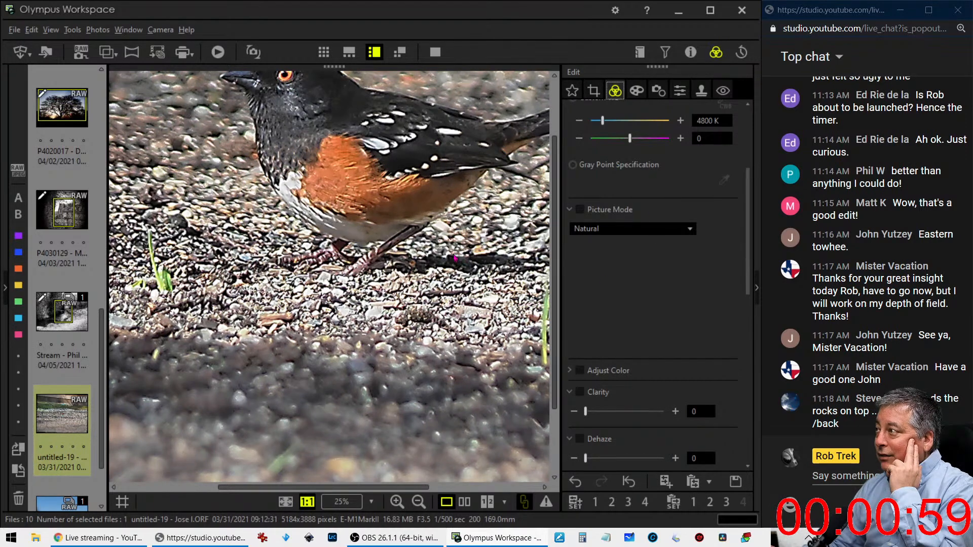
{"action": "left_click_drag", "start_coordinate": [426, 198], "coordinate": [421, 259]}
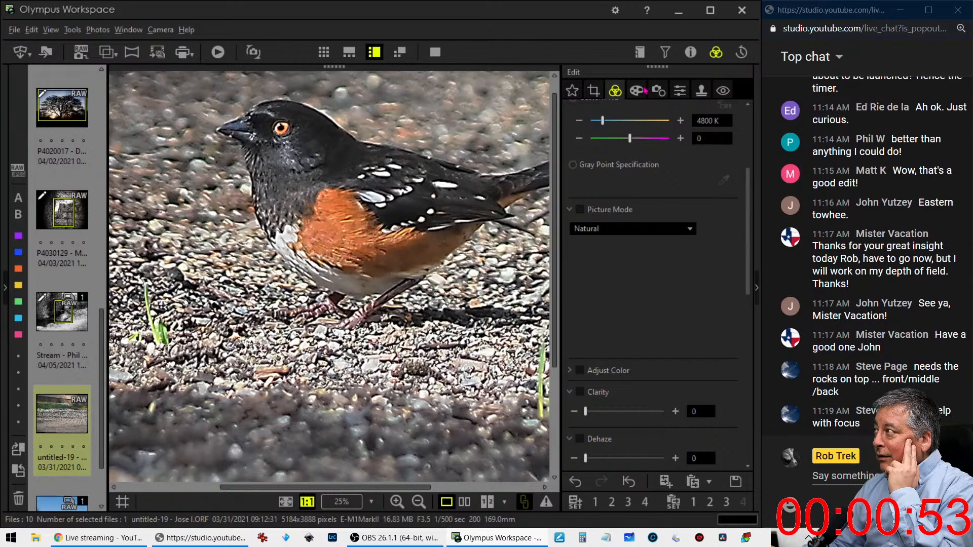
Reapply the Pop Art filter to the bird photo and lower its saturation to about -1.2
{"action": "left_click", "coordinate": [639, 90]}
{"action": "left_click", "coordinate": [626, 130]}
{"action": "left_click", "coordinate": [588, 157]}
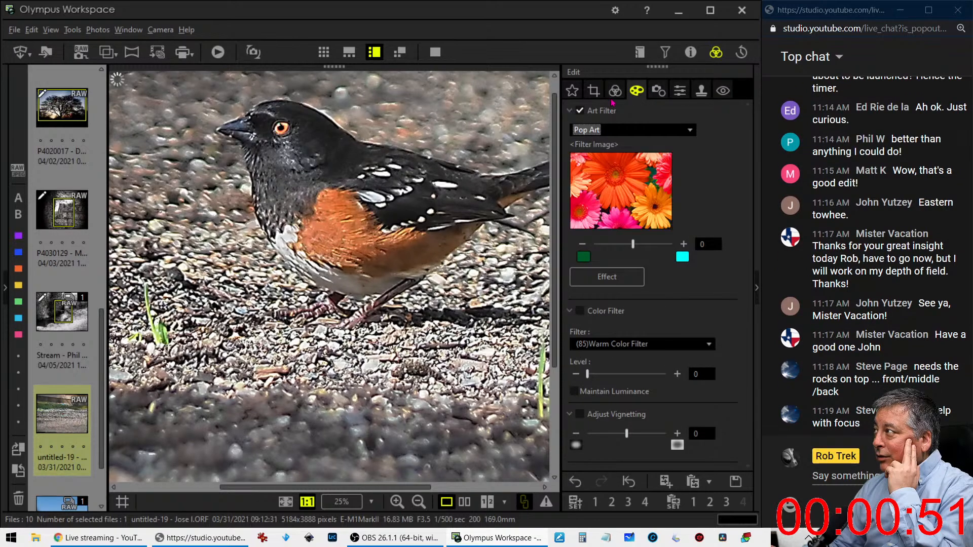
{"action": "left_click", "coordinate": [615, 90]}
{"action": "scroll", "coordinate": [627, 300], "scroll_direction": "down", "scroll_amount": 5}
{"action": "scroll", "coordinate": [629, 304], "scroll_direction": "down", "scroll_amount": 5}
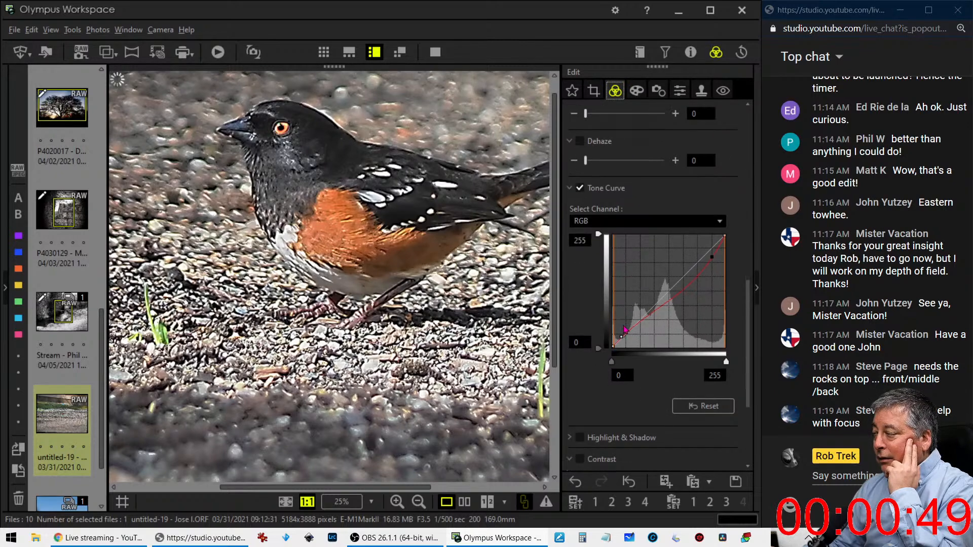
{"action": "left_click_drag", "start_coordinate": [663, 391], "coordinate": [598, 389]}
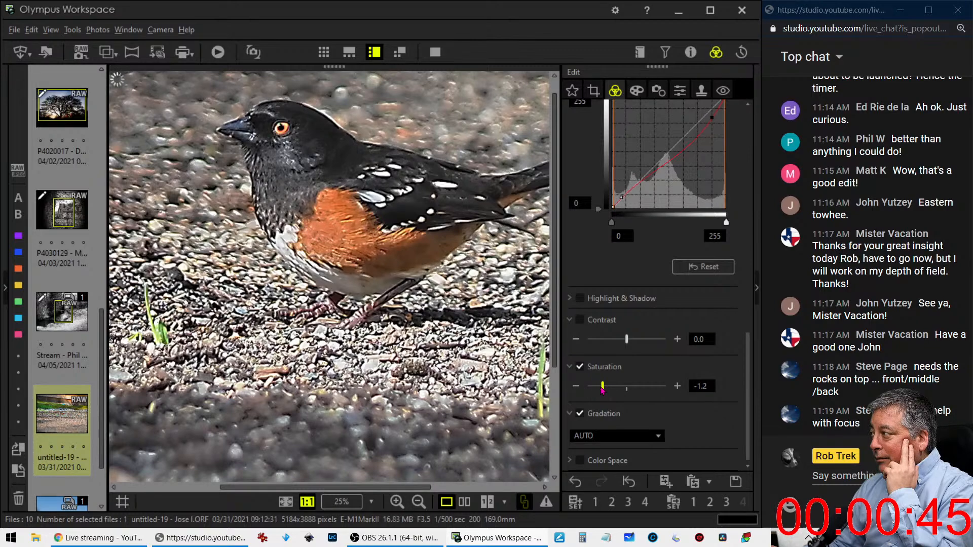
Pull the highlight point of the RGB tone curve further down to darken the bright ground
{"action": "scroll", "coordinate": [657, 272], "scroll_direction": "up", "scroll_amount": 2}
{"action": "scroll", "coordinate": [657, 272], "scroll_direction": "up", "scroll_amount": 2}
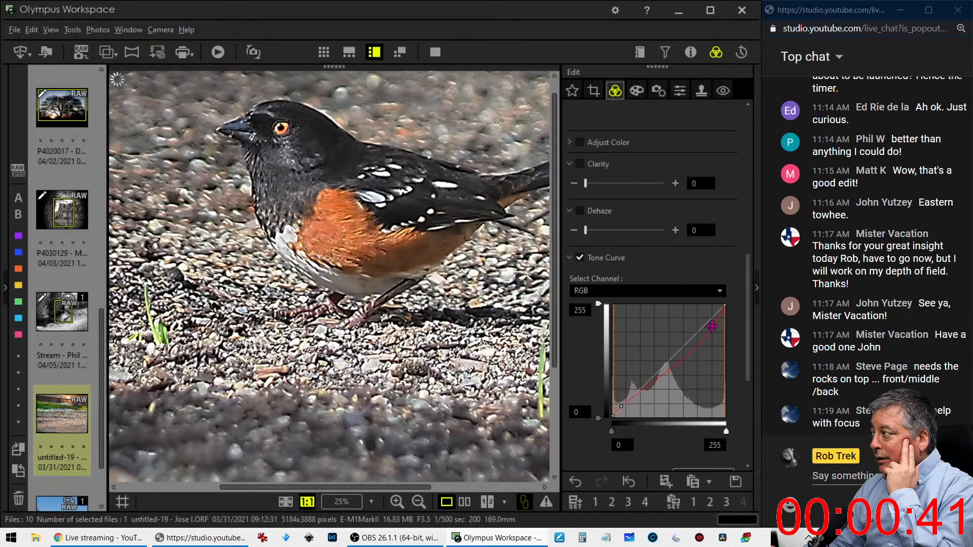
{"action": "left_click_drag", "start_coordinate": [712, 326], "coordinate": [700, 346]}
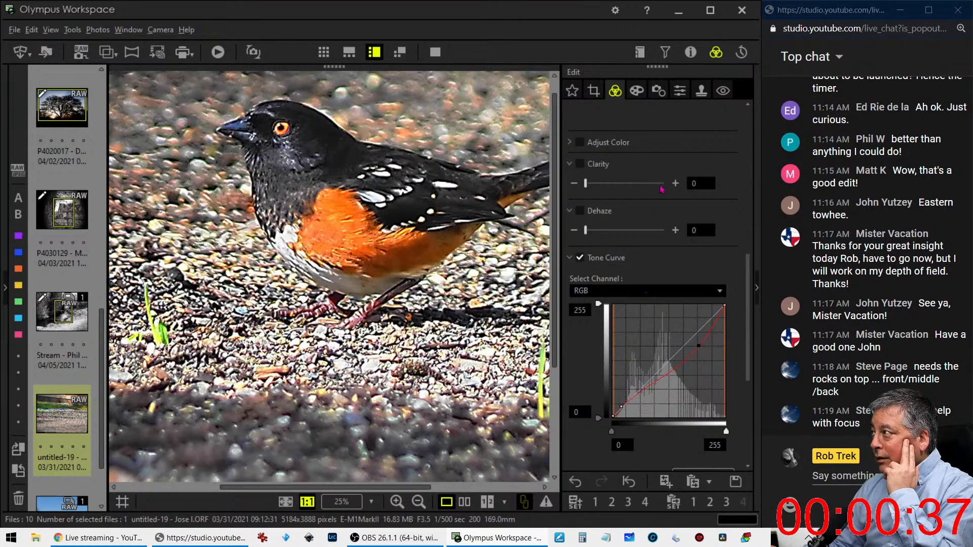
Reduce the Unsharp Mask strength to 254% and its radius to 1.6 pixels
{"action": "left_click", "coordinate": [642, 91]}
{"action": "left_click", "coordinate": [682, 93]}
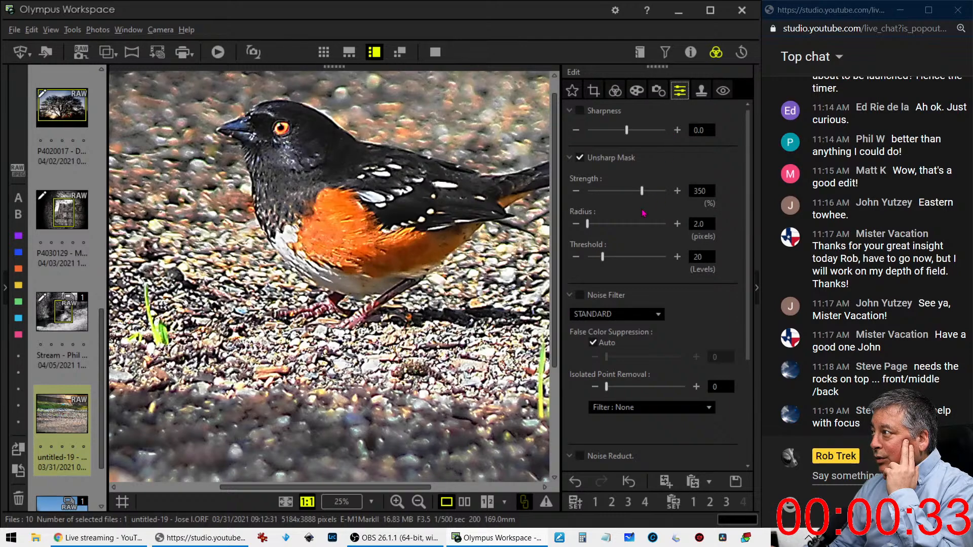
{"action": "left_click_drag", "start_coordinate": [647, 190], "coordinate": [627, 194]}
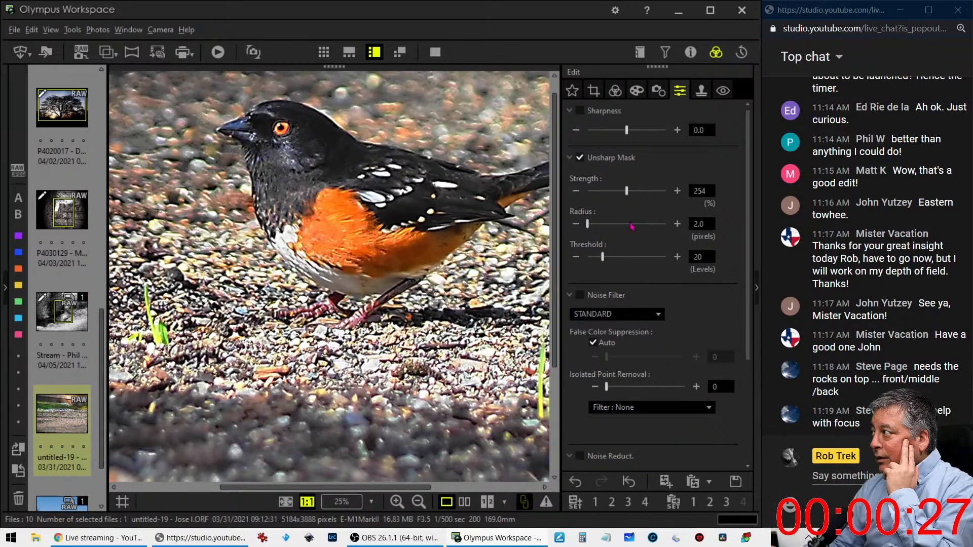
{"action": "left_click", "coordinate": [577, 224]}
{"action": "left_click", "coordinate": [577, 225]}
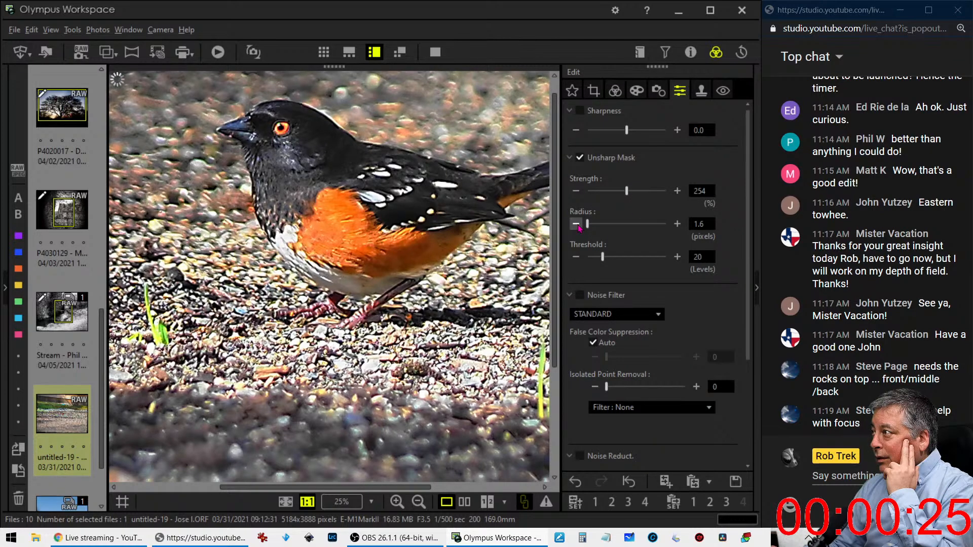
{"action": "left_click", "coordinate": [576, 224]}
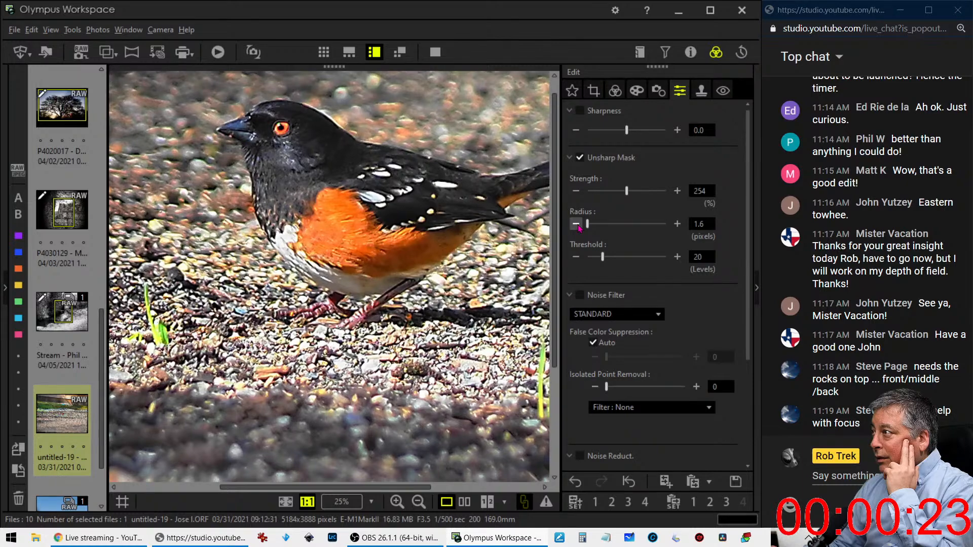
Try a larger Unsharp Mask radius of about 2.6 pixels, and bring it down to 1.5 pixels
{"action": "left_click", "coordinate": [678, 224]}
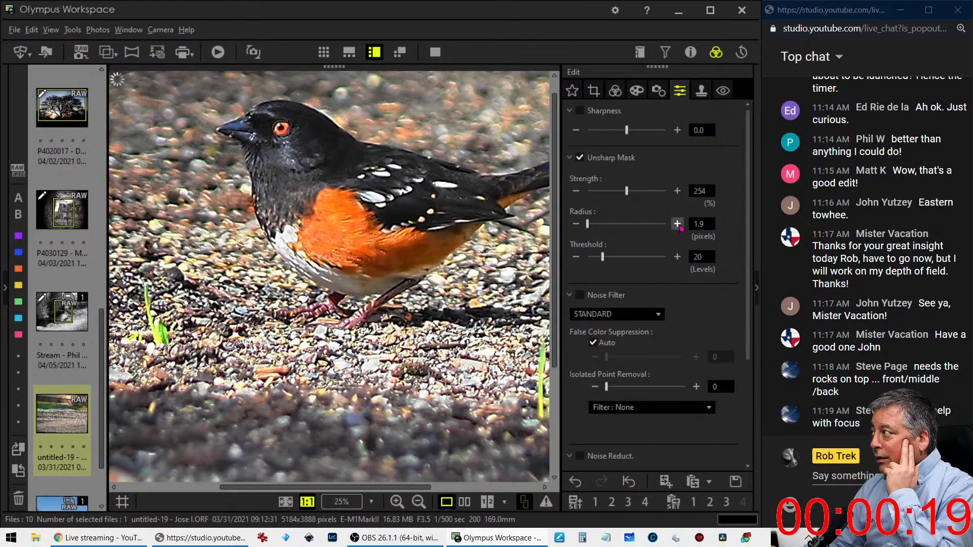
{"action": "left_click", "coordinate": [678, 224]}
{"action": "left_click", "coordinate": [678, 224]}
{"action": "left_click", "coordinate": [677, 224]}
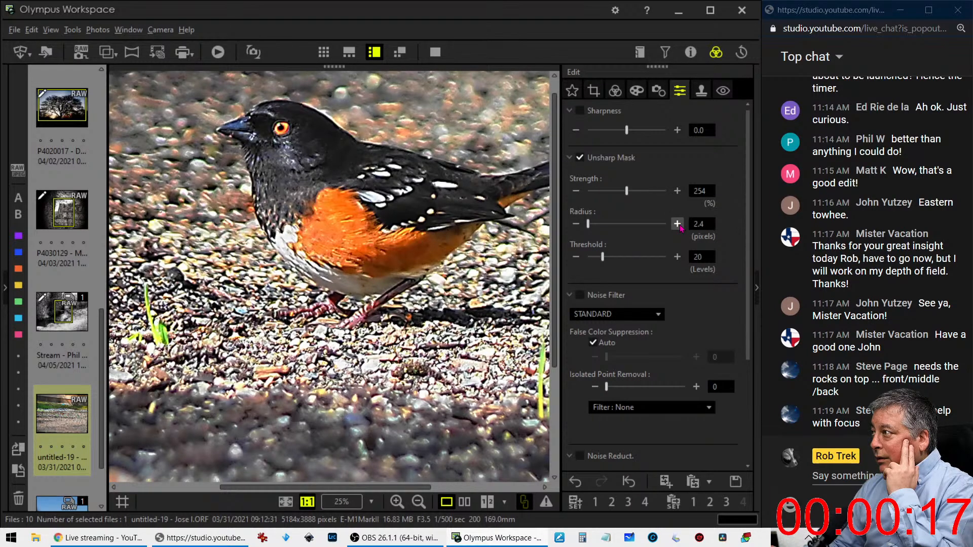
{"action": "left_click", "coordinate": [677, 224]}
{"action": "left_click", "coordinate": [678, 224]}
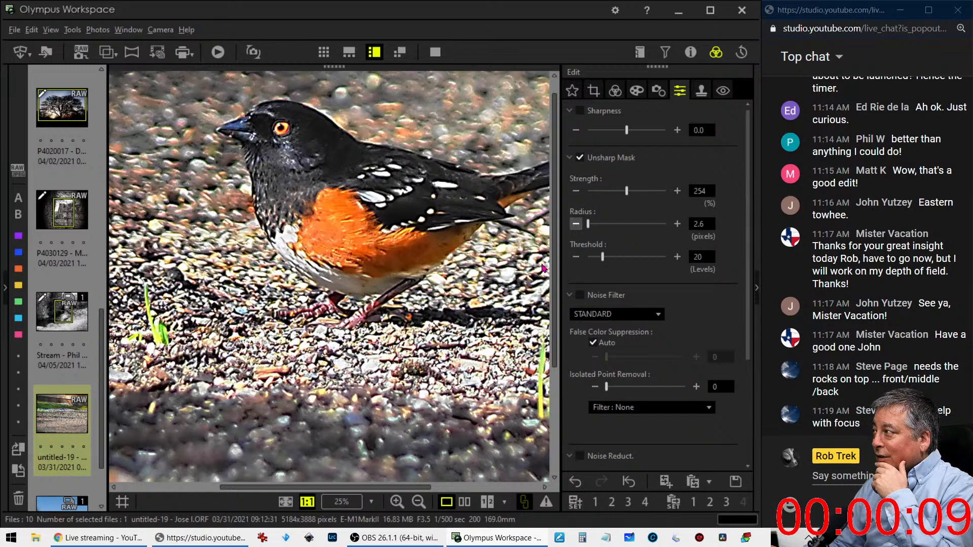
{"action": "left_click", "coordinate": [579, 228]}
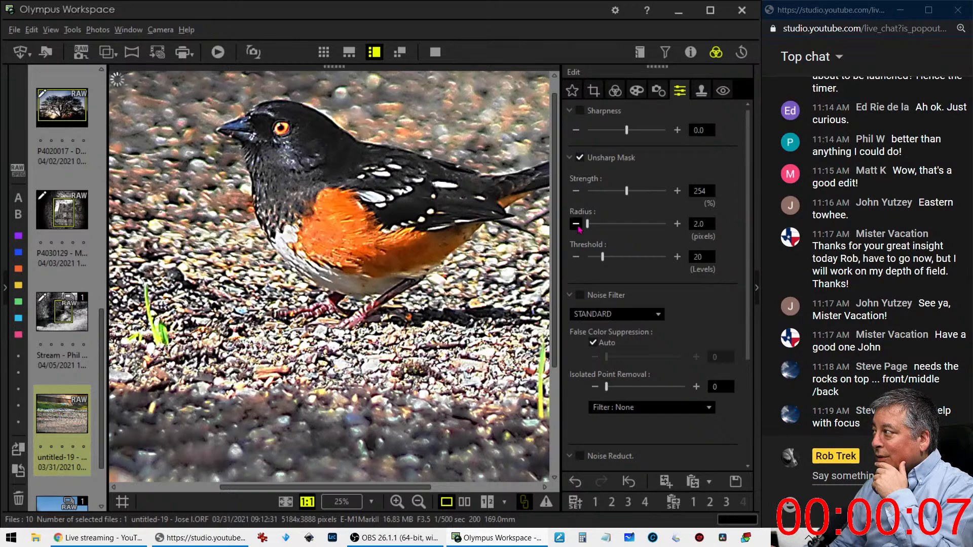
{"action": "left_click", "coordinate": [579, 228]}
{"action": "left_click", "coordinate": [579, 228]}
{"action": "left_click", "coordinate": [578, 228]}
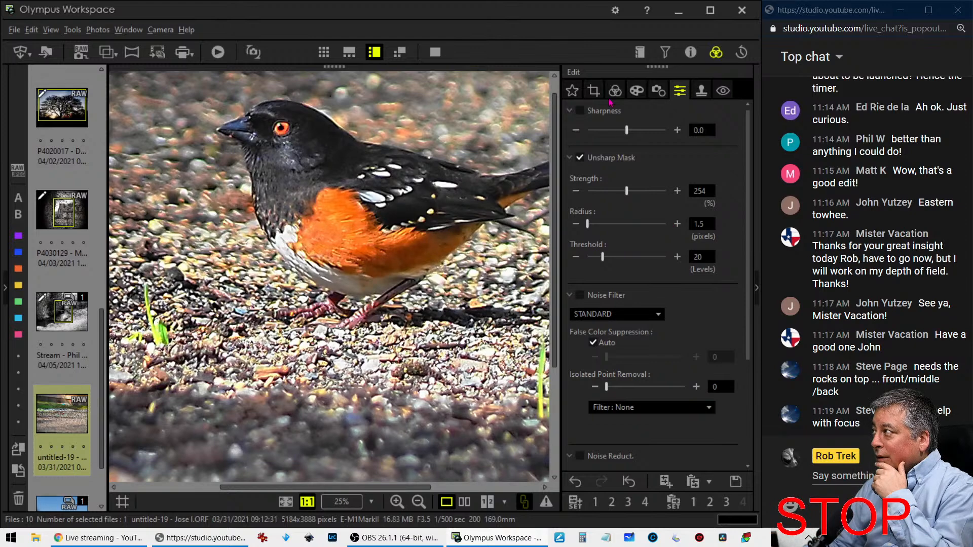
Check the whole bird photo, and set the Unsharp Mask radius to 1.8 pixels and threshold to 10 levels
{"action": "left_click", "coordinate": [407, 198]}
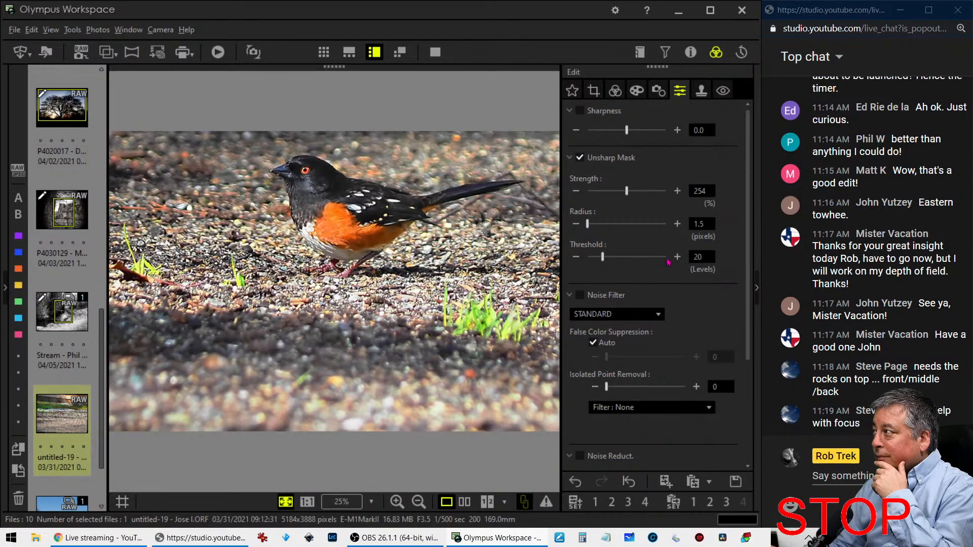
{"action": "left_click", "coordinate": [678, 224]}
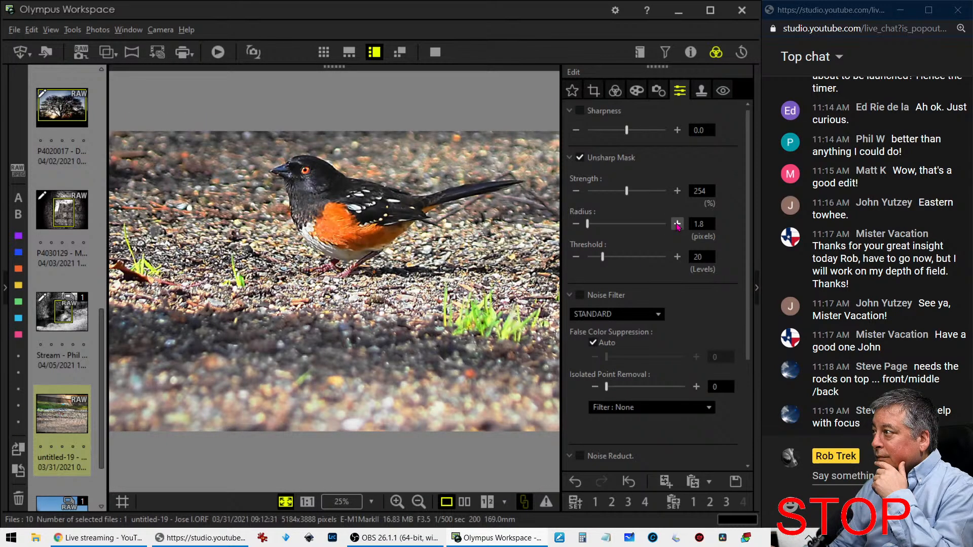
{"action": "left_click", "coordinate": [577, 257]}
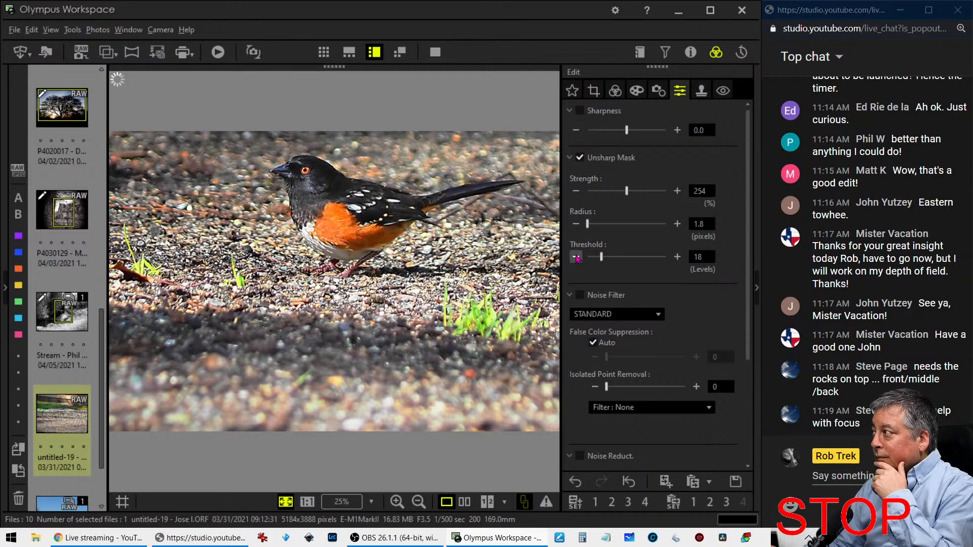
{"action": "left_click", "coordinate": [576, 258]}
{"action": "left_click", "coordinate": [576, 257]}
{"action": "left_click", "coordinate": [576, 257]}
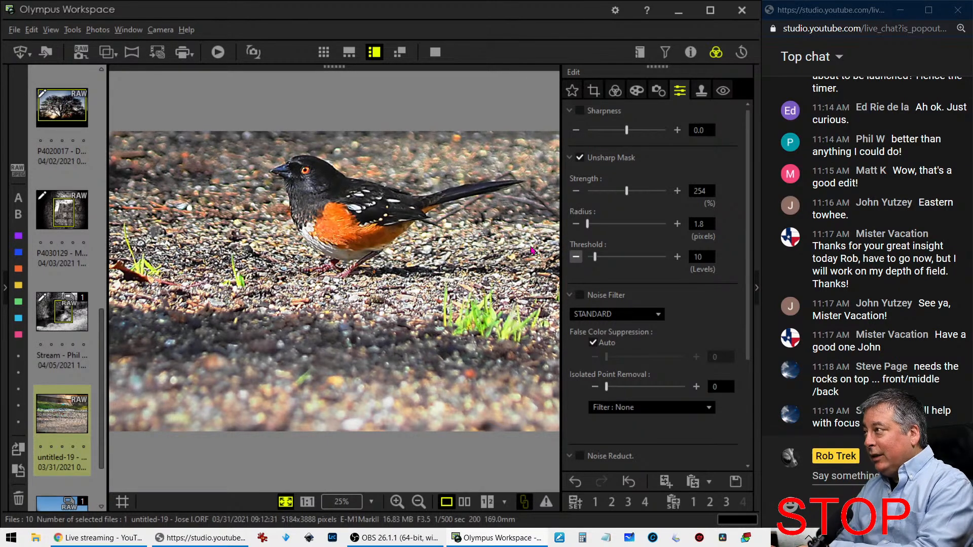
Darken the bird photo's edges by setting its vignetting adjustment to -16
{"action": "left_click", "coordinate": [636, 90]}
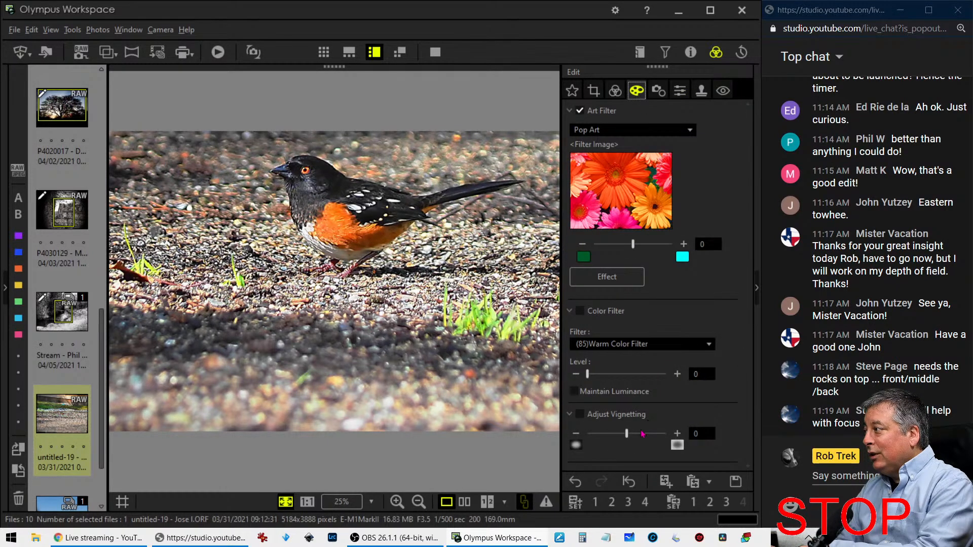
{"action": "left_click_drag", "start_coordinate": [627, 435], "coordinate": [616, 437]}
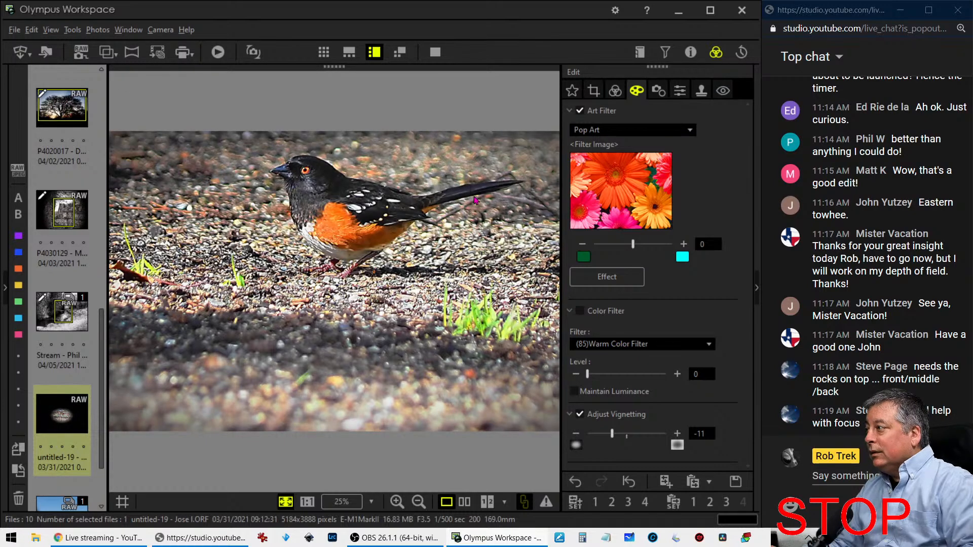
{"action": "left_click_drag", "start_coordinate": [613, 434], "coordinate": [605, 435]}
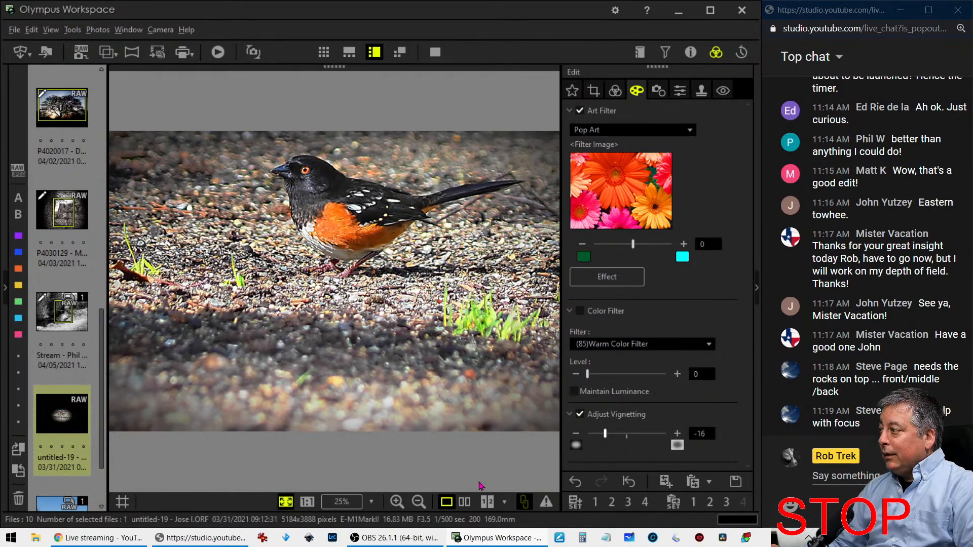
Compare the edited bird photo with its original side by side at full-screen size
{"action": "left_click", "coordinate": [464, 502]}
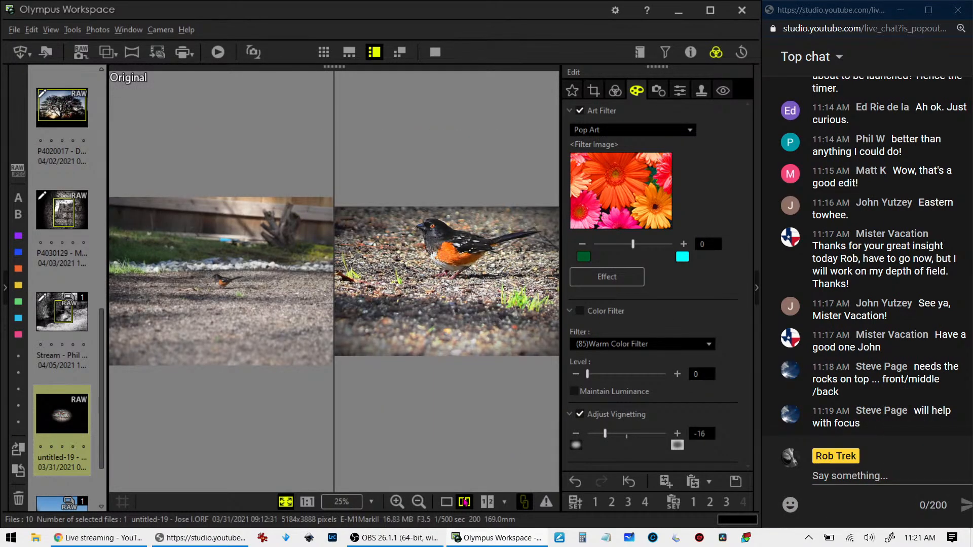
{"action": "left_click", "coordinate": [436, 52]}
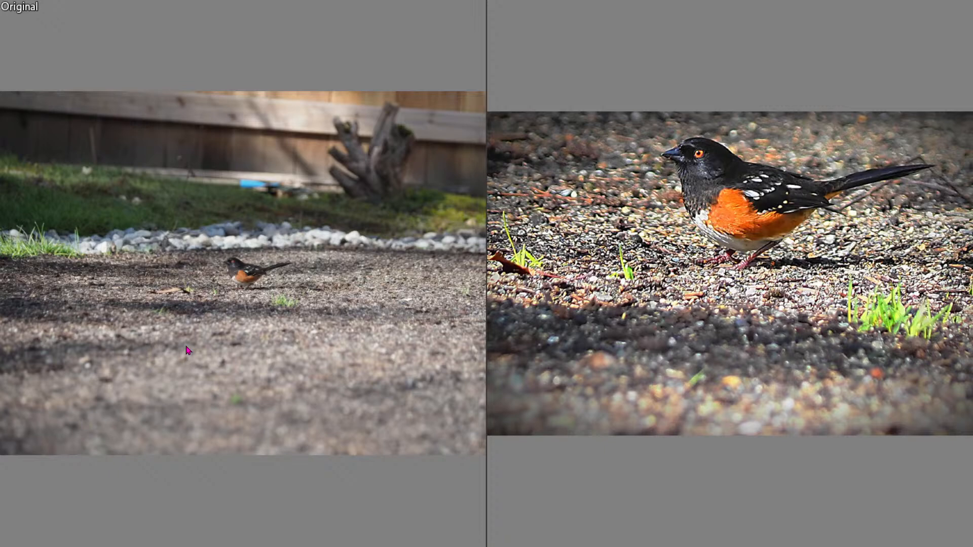
{"action": "key", "text": "Escape"}
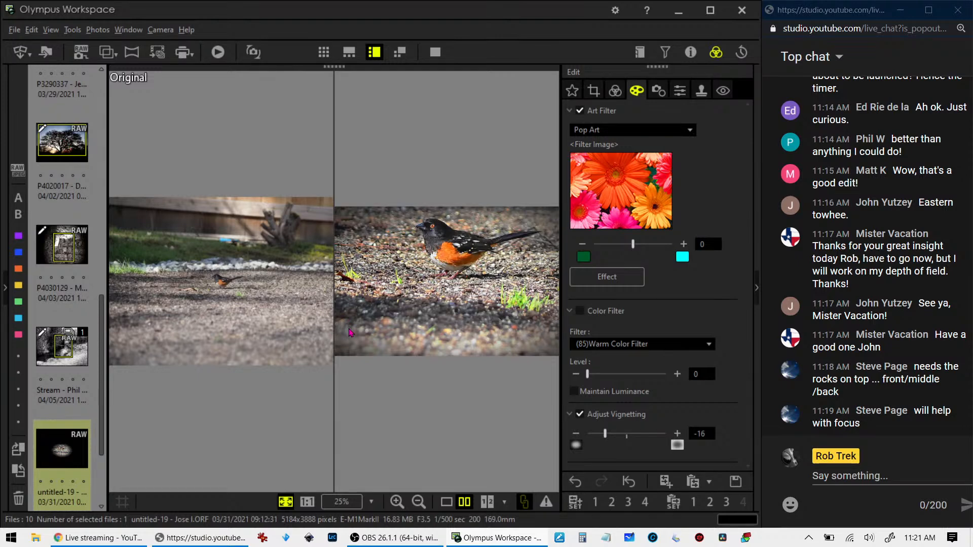
Open the helicopter photo in single-image view and inspect it at full-screen size
{"action": "scroll", "coordinate": [73, 373], "scroll_direction": "down", "scroll_amount": 3}
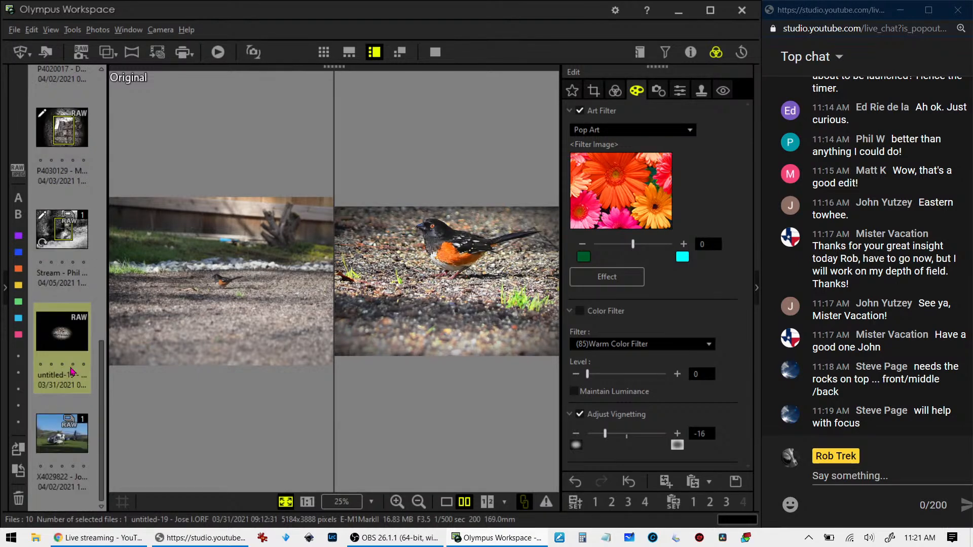
{"action": "left_click", "coordinate": [81, 446]}
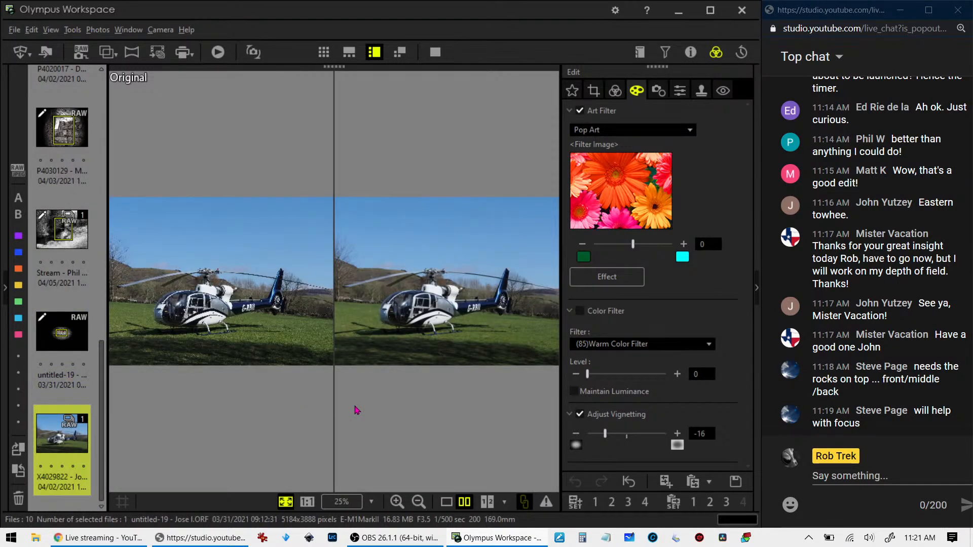
{"action": "left_click", "coordinate": [445, 502]}
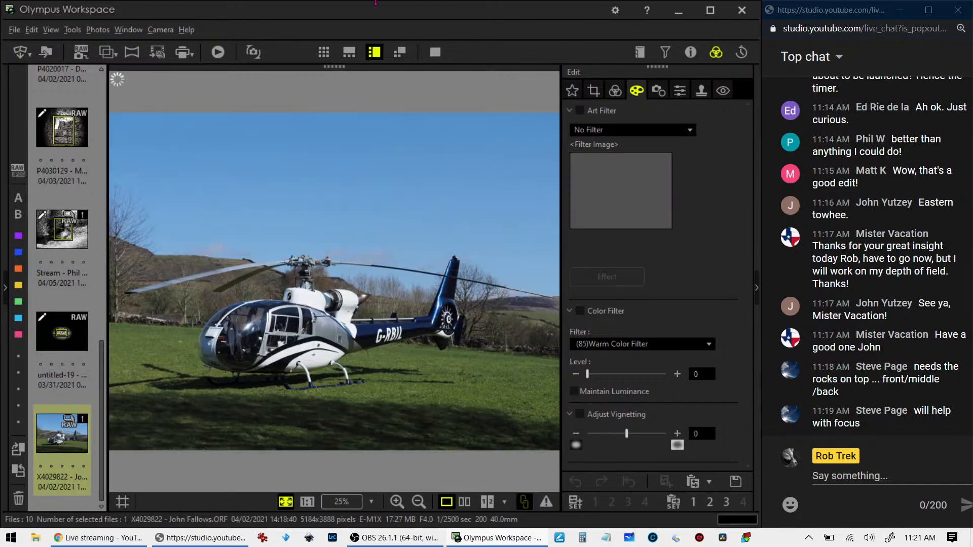
{"action": "left_click", "coordinate": [444, 53]}
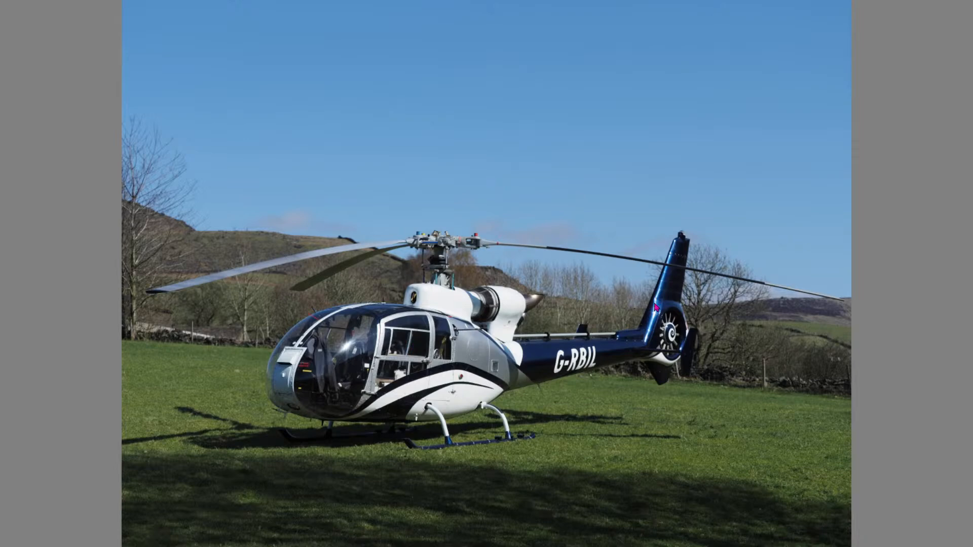
{"action": "key", "text": "Escape"}
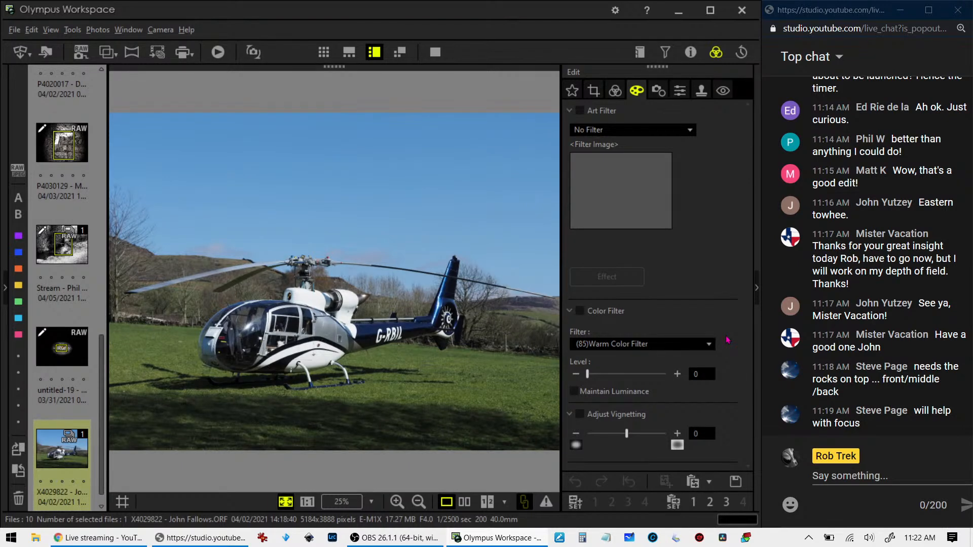
Bring up the crop settings for the helicopter photo and check its shooting information
{"action": "left_click", "coordinate": [595, 91]}
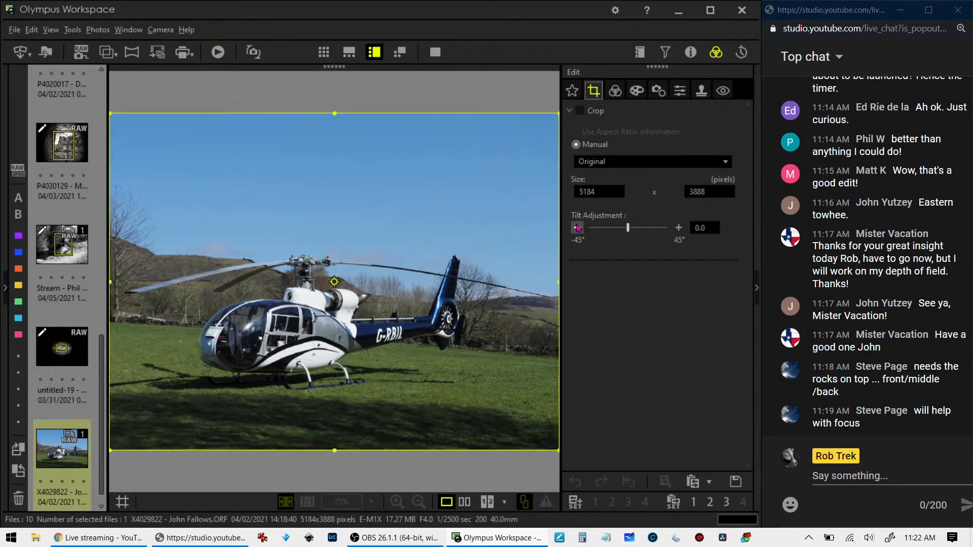
{"action": "left_click", "coordinate": [690, 52]}
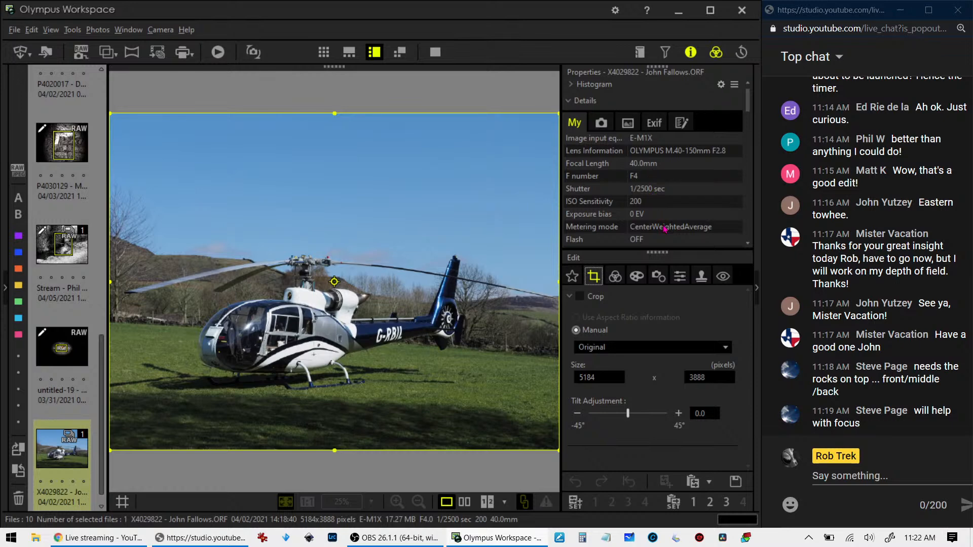
{"action": "left_click", "coordinate": [690, 53]}
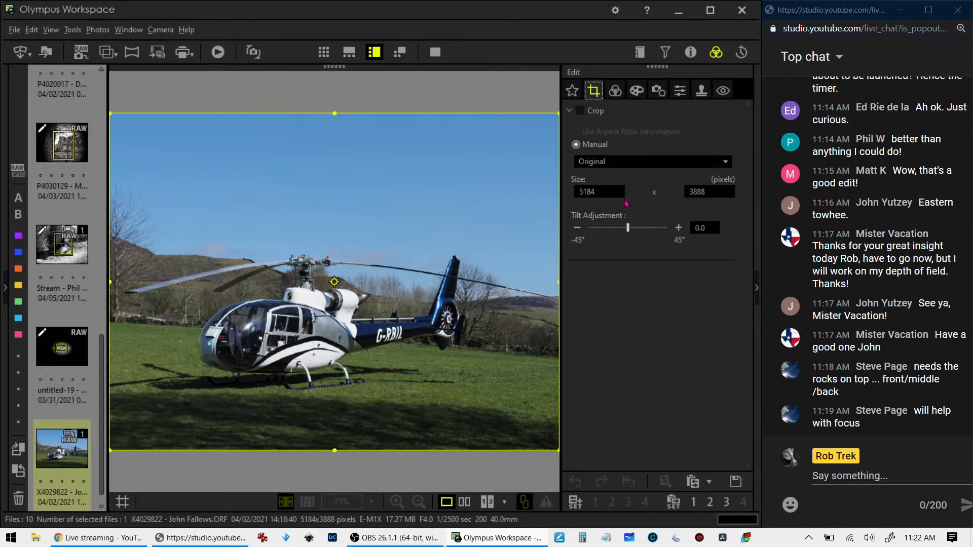
Straighten the helicopter photo by setting its tilt adjustment to -2.9
{"action": "left_click", "coordinate": [580, 229]}
{"action": "left_click", "coordinate": [580, 228]}
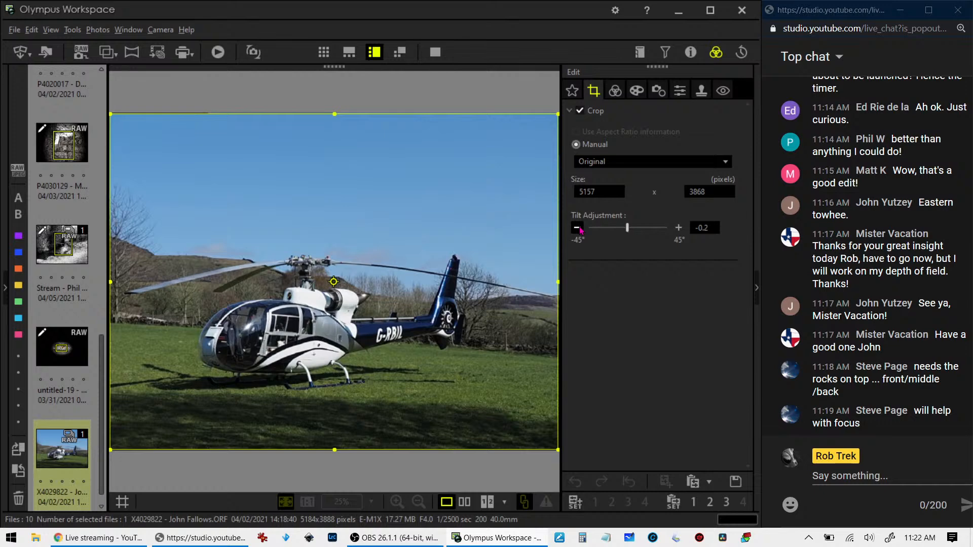
{"action": "left_click", "coordinate": [580, 229]}
{"action": "left_click", "coordinate": [579, 229]}
{"action": "left_click", "coordinate": [577, 228]}
{"action": "left_click", "coordinate": [578, 228]}
{"action": "left_click", "coordinate": [577, 228]}
{"action": "left_click", "coordinate": [577, 228]}
{"action": "left_click", "coordinate": [577, 228]}
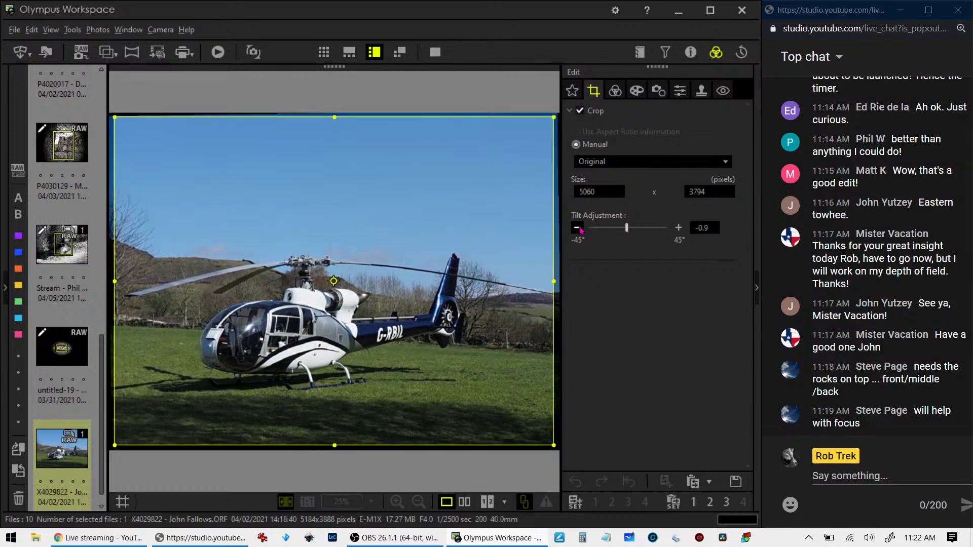
{"action": "left_click", "coordinate": [577, 228]}
{"action": "left_click", "coordinate": [578, 229]}
{"action": "left_click", "coordinate": [577, 228]}
{"action": "left_click", "coordinate": [577, 229]}
{"action": "left_click", "coordinate": [577, 228]}
{"action": "left_click", "coordinate": [577, 228]}
{"action": "left_click", "coordinate": [577, 228]}
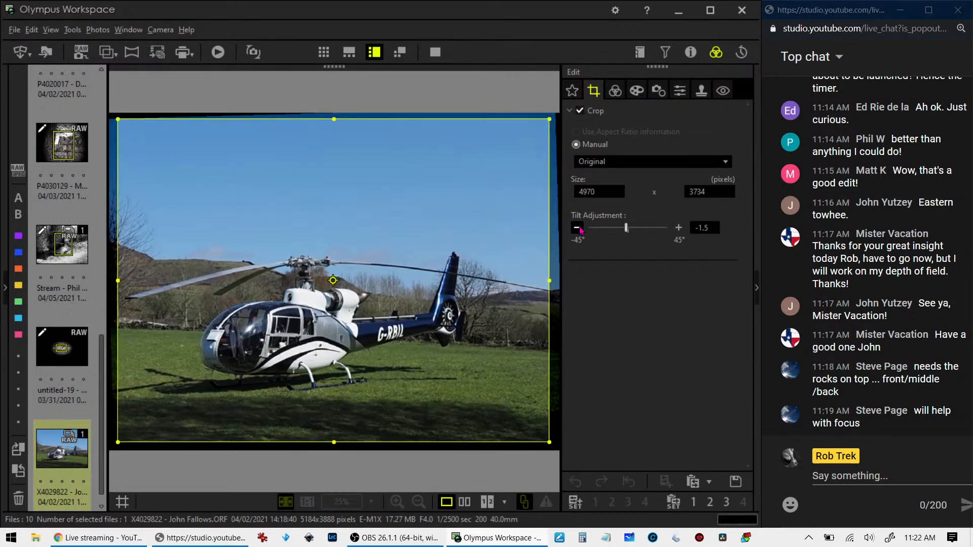
{"action": "left_click", "coordinate": [578, 228]}
{"action": "left_click", "coordinate": [580, 230]}
{"action": "left_click", "coordinate": [580, 230]}
{"action": "left_click", "coordinate": [580, 230]}
{"action": "left_click", "coordinate": [581, 230]}
{"action": "left_click", "coordinate": [580, 230]}
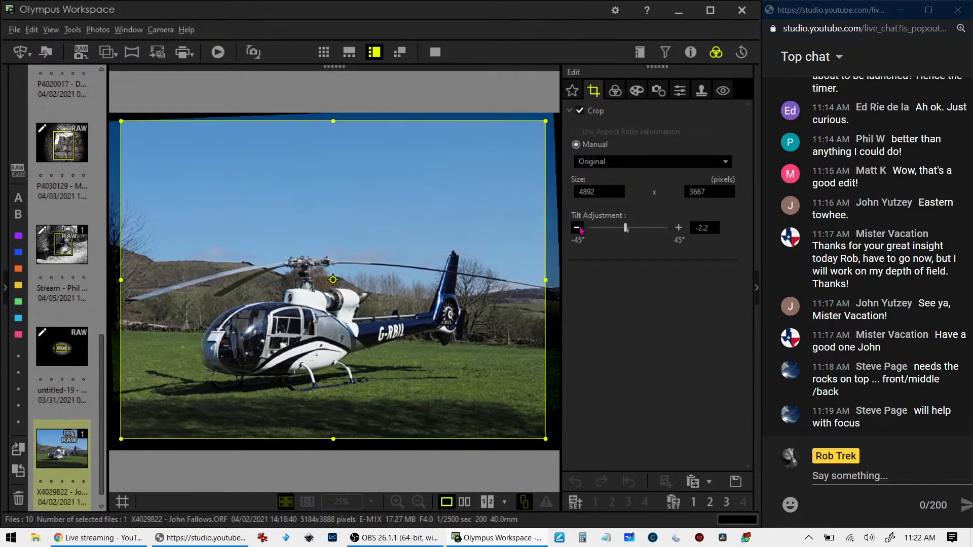
{"action": "left_click", "coordinate": [580, 230]}
{"action": "left_click", "coordinate": [580, 229]}
{"action": "left_click", "coordinate": [580, 229]}
{"action": "left_click", "coordinate": [580, 230]}
{"action": "left_click", "coordinate": [580, 230]}
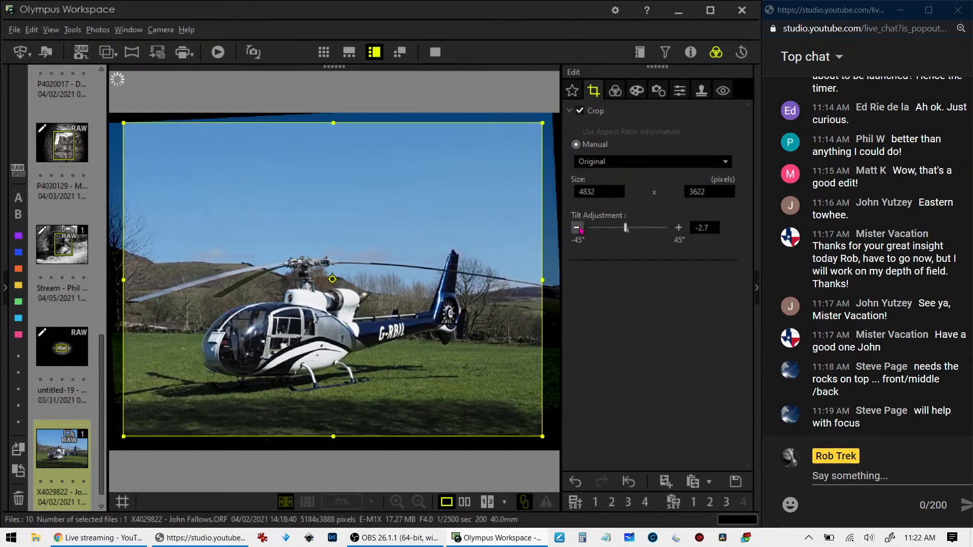
{"action": "left_click", "coordinate": [581, 230]}
{"action": "left_click", "coordinate": [580, 230]}
{"action": "left_click", "coordinate": [580, 230]}
{"action": "left_click", "coordinate": [581, 229]}
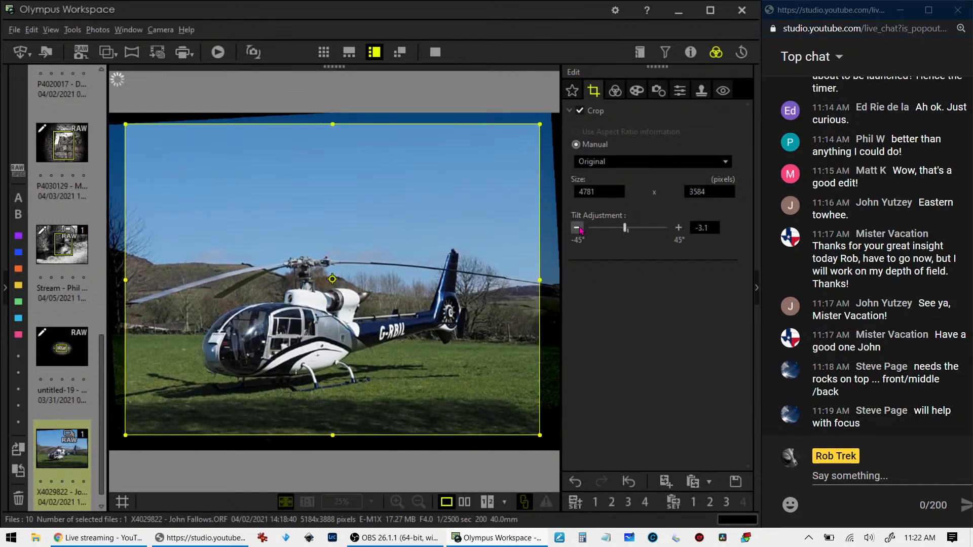
{"action": "left_click", "coordinate": [679, 228]}
{"action": "left_click", "coordinate": [679, 228]}
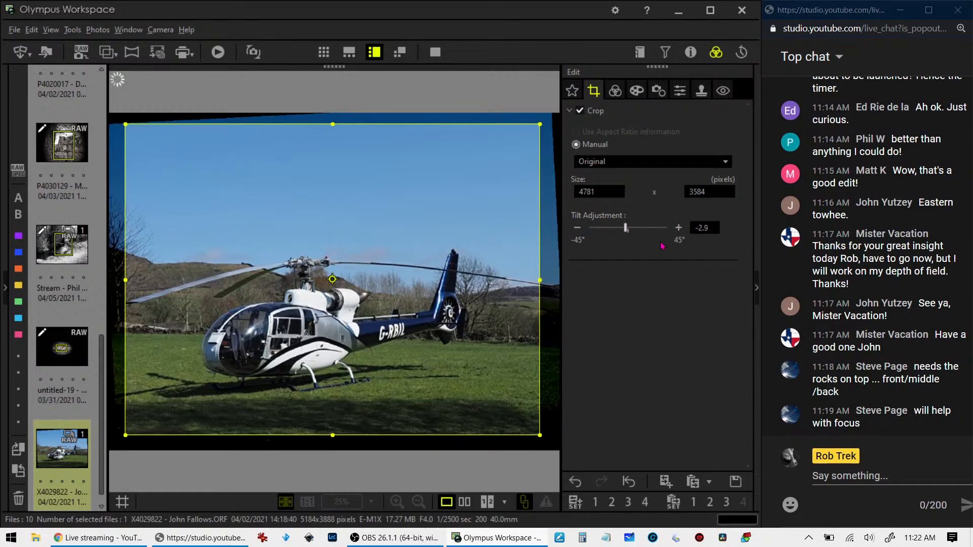
Crop the helicopter photo to a 16:9 ratio at about 4708 x 2648 pixels, trimming the sky and the area behind the tail
{"action": "left_click", "coordinate": [641, 162]}
{"action": "left_click", "coordinate": [630, 212]}
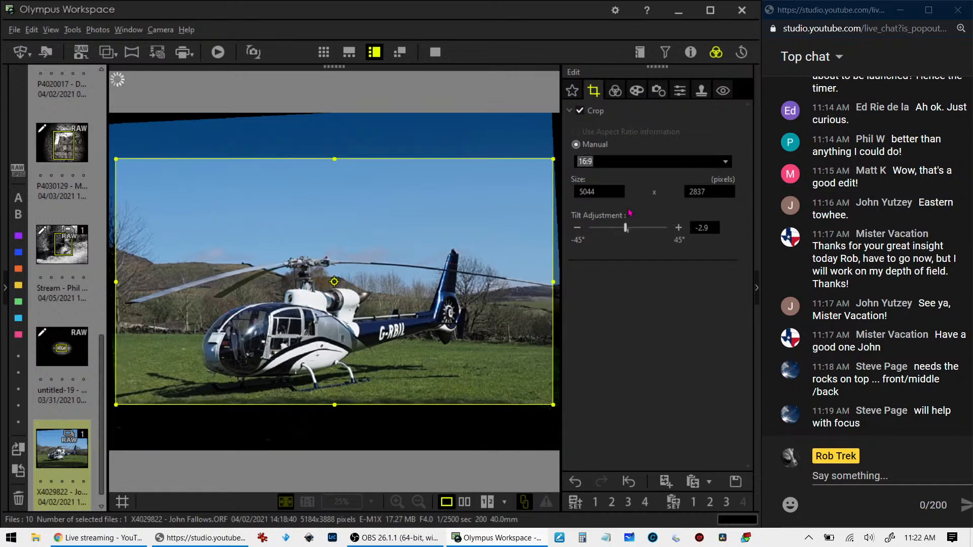
{"action": "left_click_drag", "start_coordinate": [424, 294], "coordinate": [437, 314]}
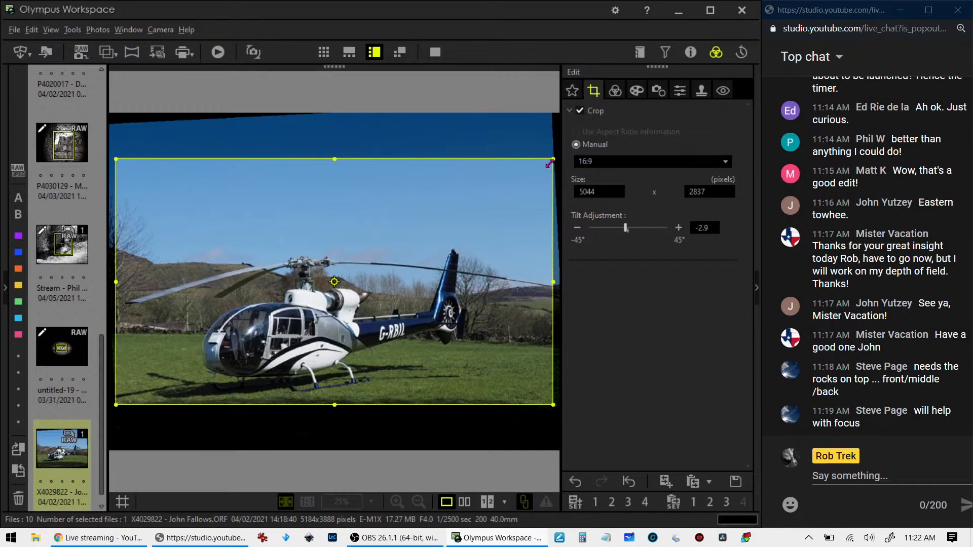
{"action": "left_click_drag", "start_coordinate": [550, 164], "coordinate": [524, 184]}
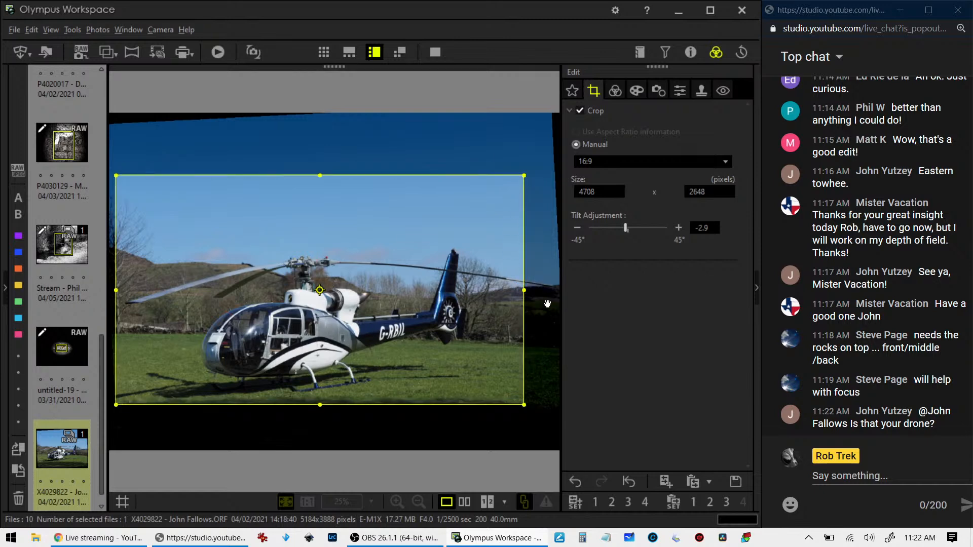
Apply the cropped view of the helicopter photo and set its gradation to AUTO
{"action": "left_click", "coordinate": [615, 90]}
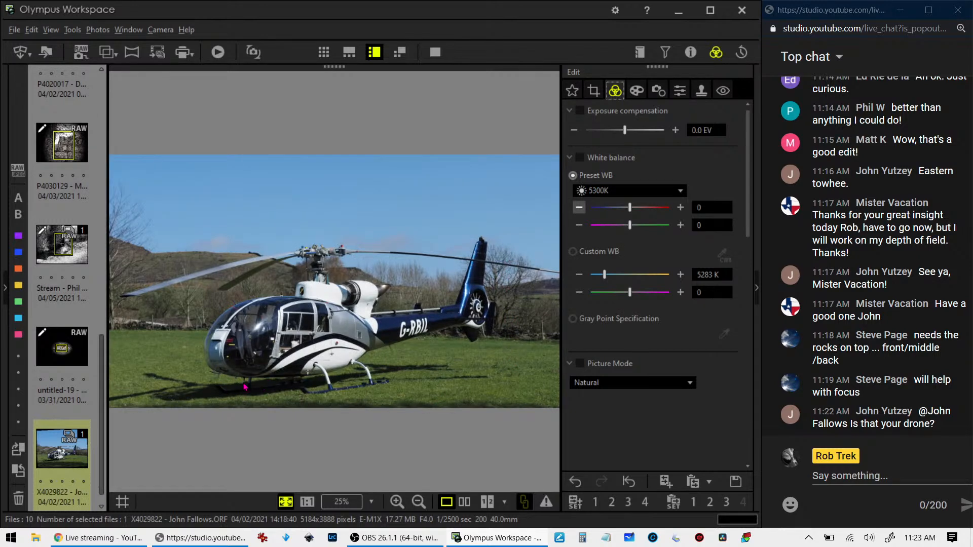
{"action": "scroll", "coordinate": [639, 397], "scroll_direction": "down", "scroll_amount": 15}
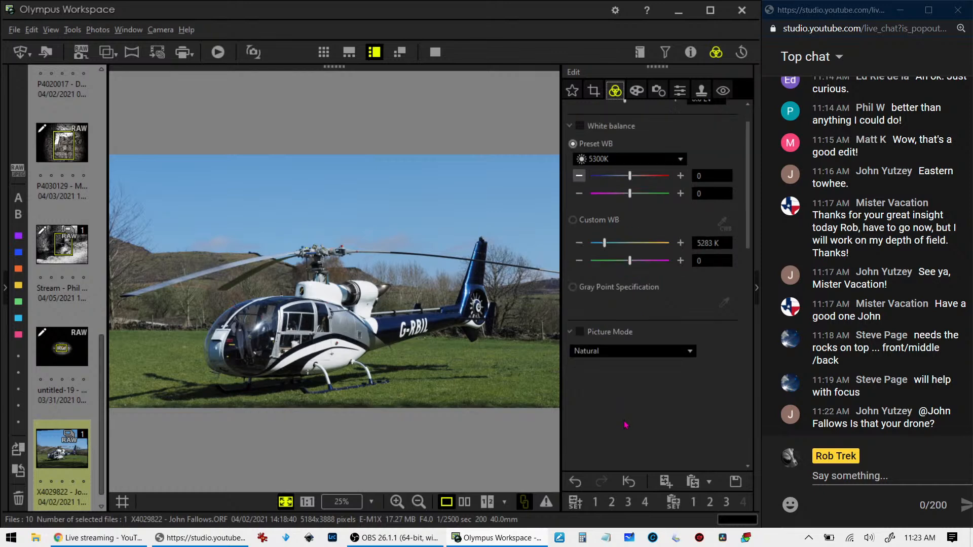
{"action": "scroll", "coordinate": [627, 417], "scroll_direction": "down", "scroll_amount": 1}
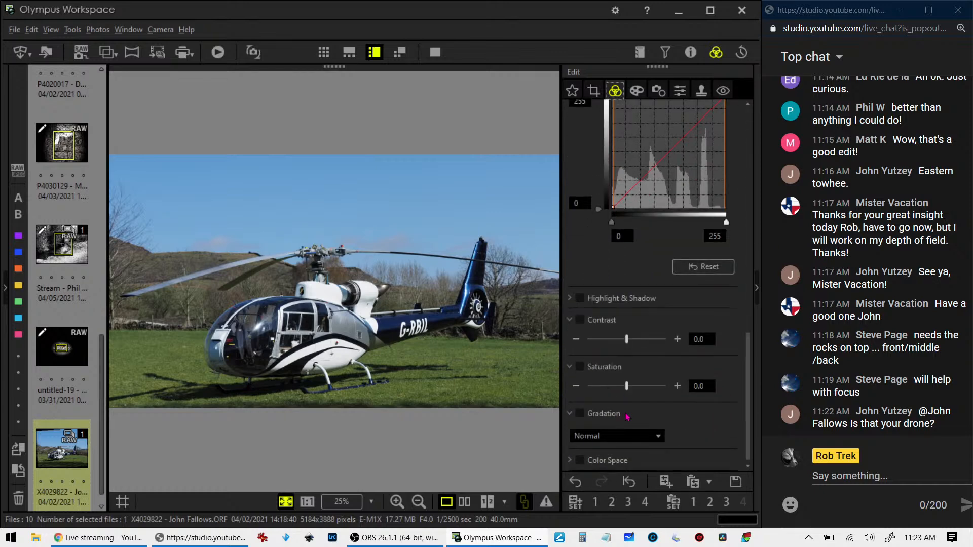
{"action": "left_click", "coordinate": [617, 436]}
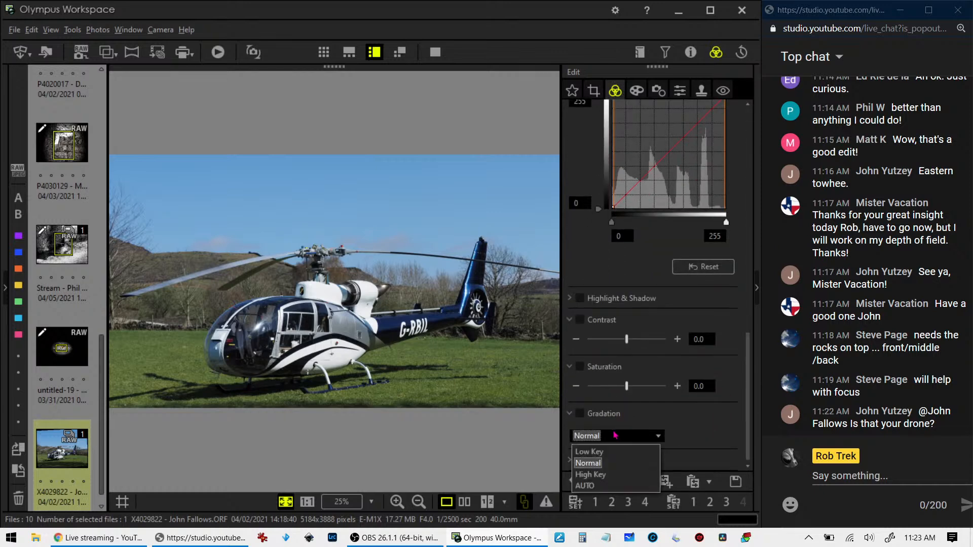
{"action": "left_click", "coordinate": [600, 485]}
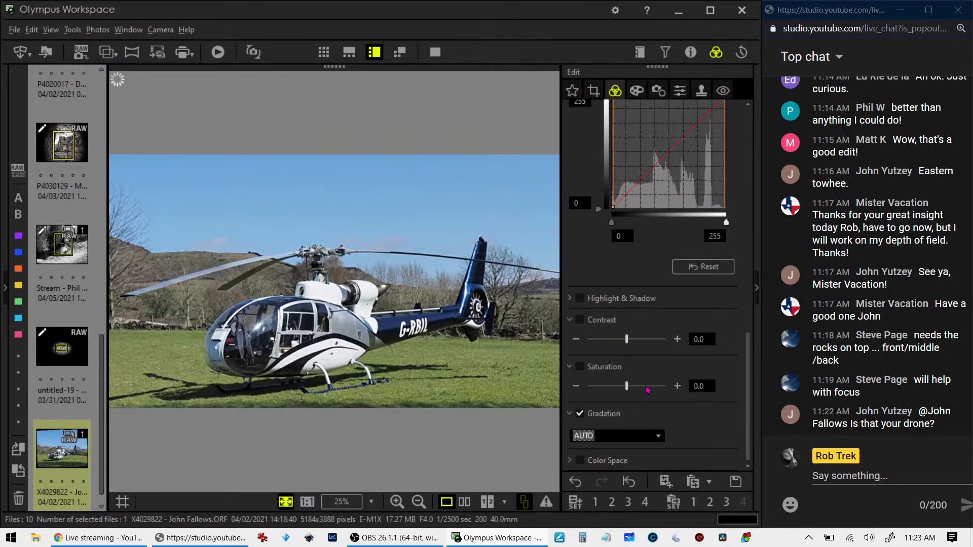
Apply the Dramatic Tone art filter to the helicopter photo
{"action": "left_click", "coordinate": [637, 90]}
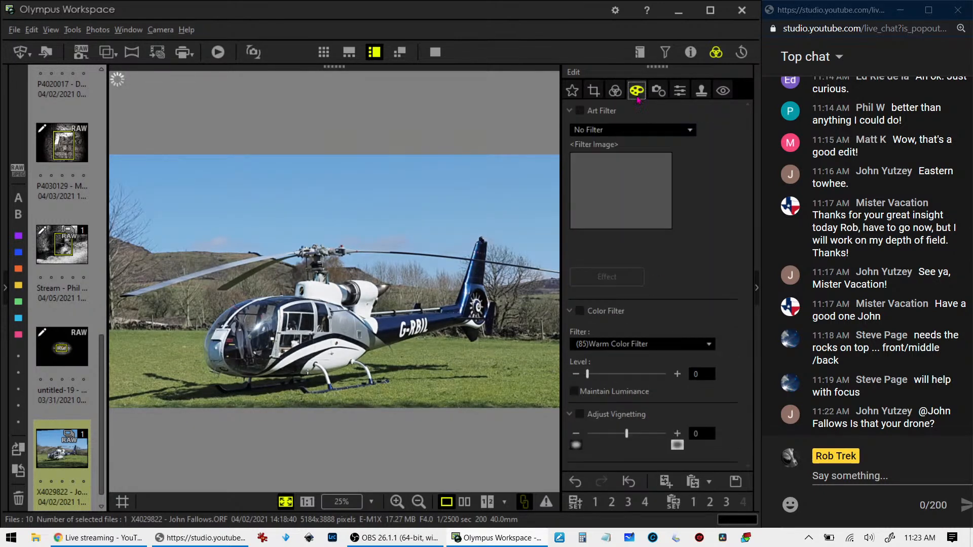
{"action": "left_click", "coordinate": [636, 130]}
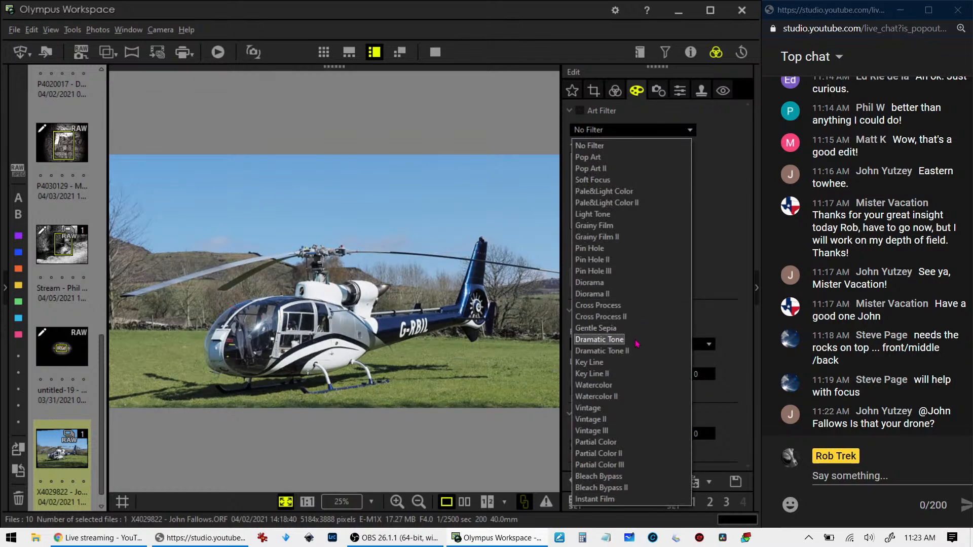
{"action": "left_click", "coordinate": [599, 339]}
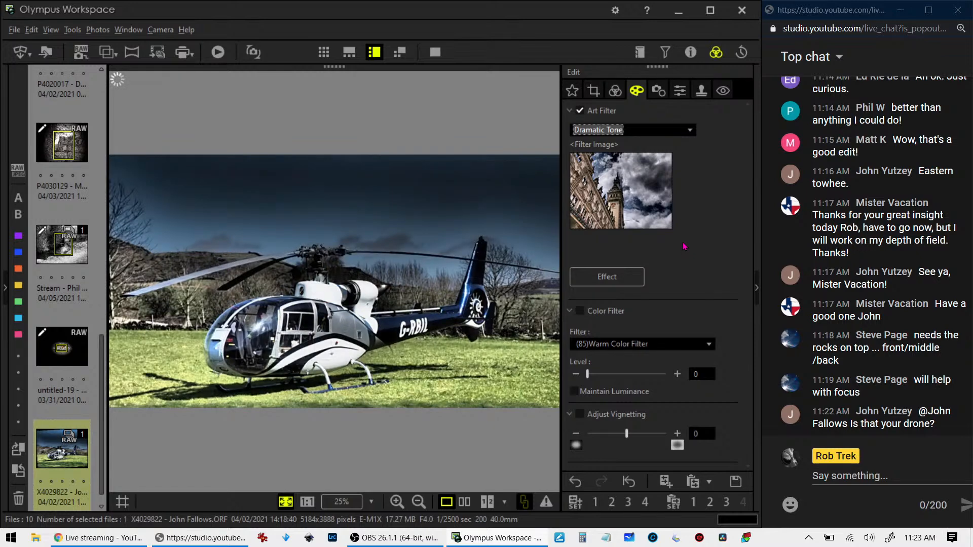
Lift the shadows slightly on the helicopter photo's RGB tone curve, and raise its saturation to 2.0
{"action": "left_click", "coordinate": [615, 92]}
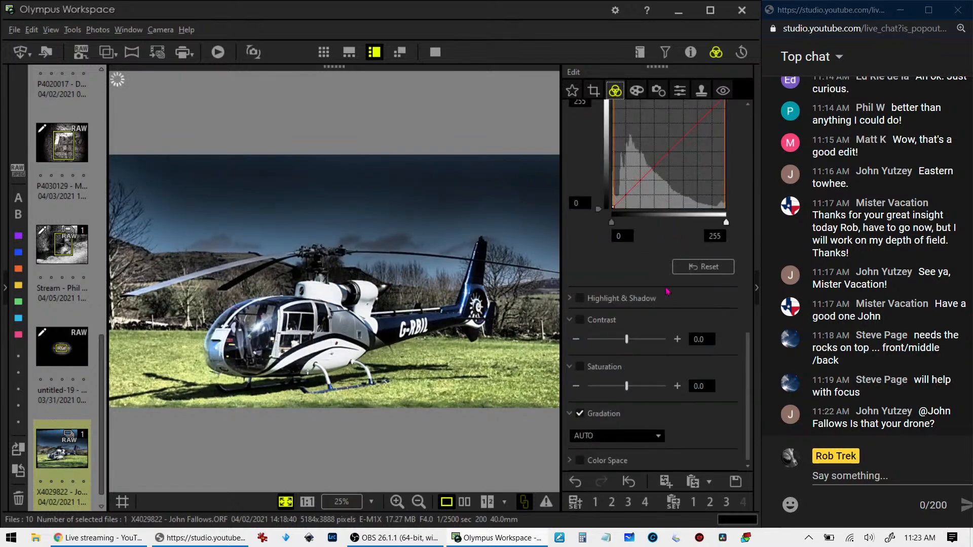
{"action": "scroll", "coordinate": [668, 294], "scroll_direction": "up", "scroll_amount": 2}
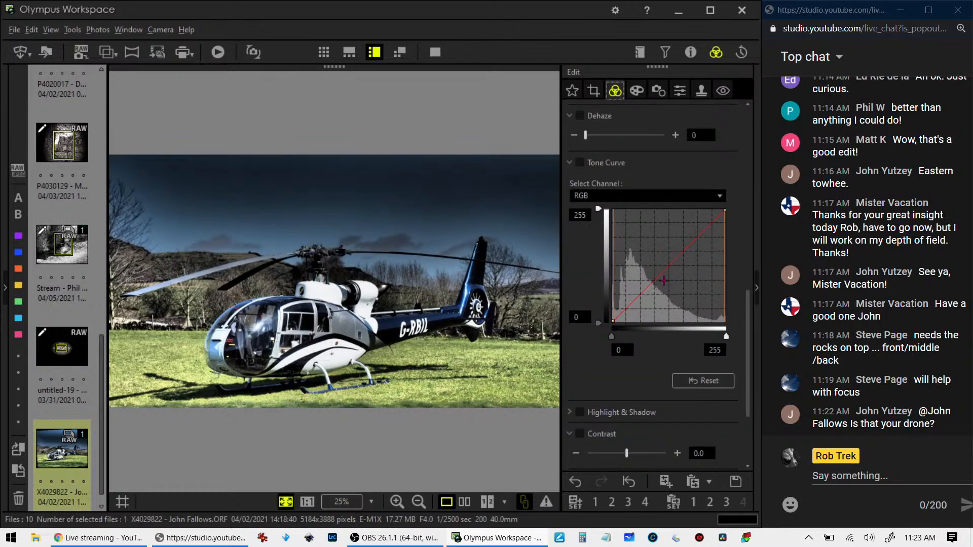
{"action": "scroll", "coordinate": [685, 249], "scroll_direction": "up", "scroll_amount": 2}
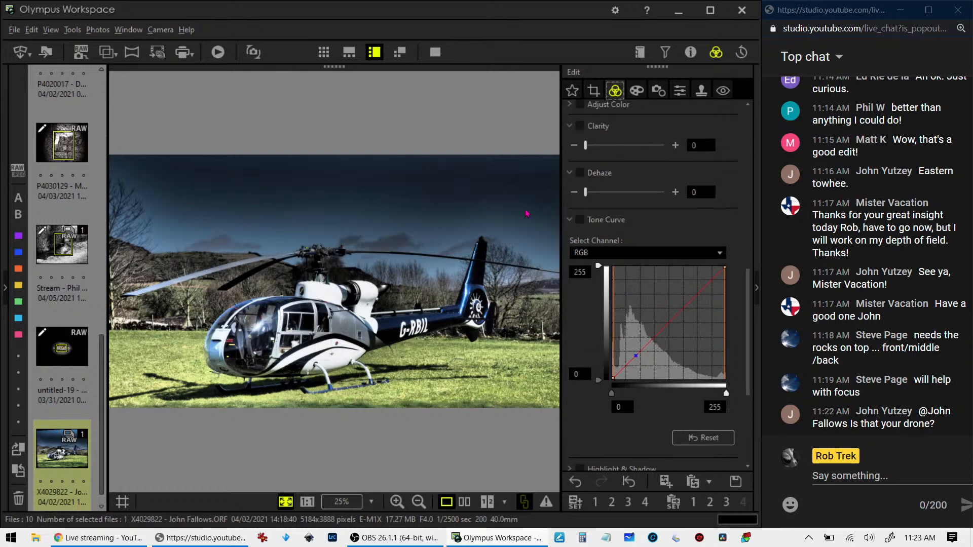
{"action": "left_click_drag", "start_coordinate": [626, 366], "coordinate": [625, 360]}
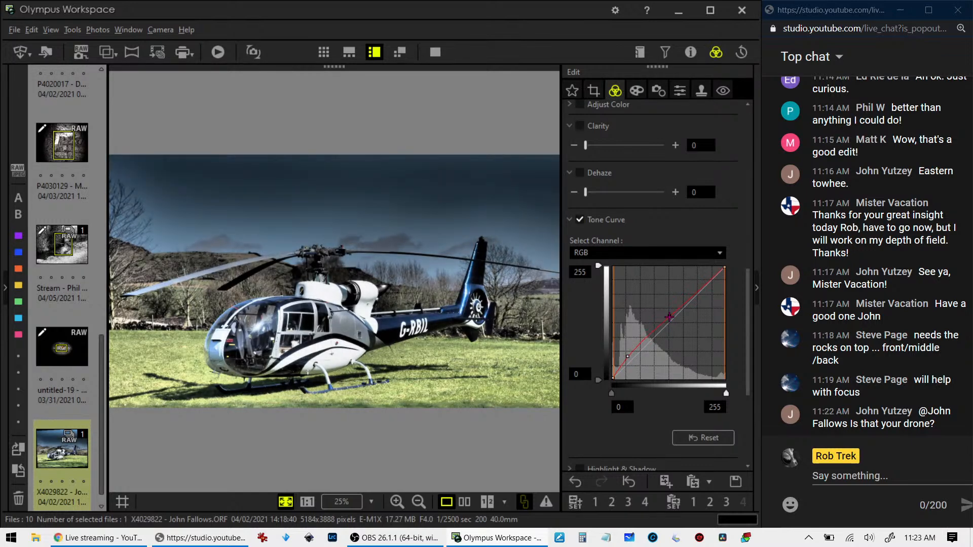
{"action": "scroll", "coordinate": [637, 451], "scroll_direction": "down", "scroll_amount": 3}
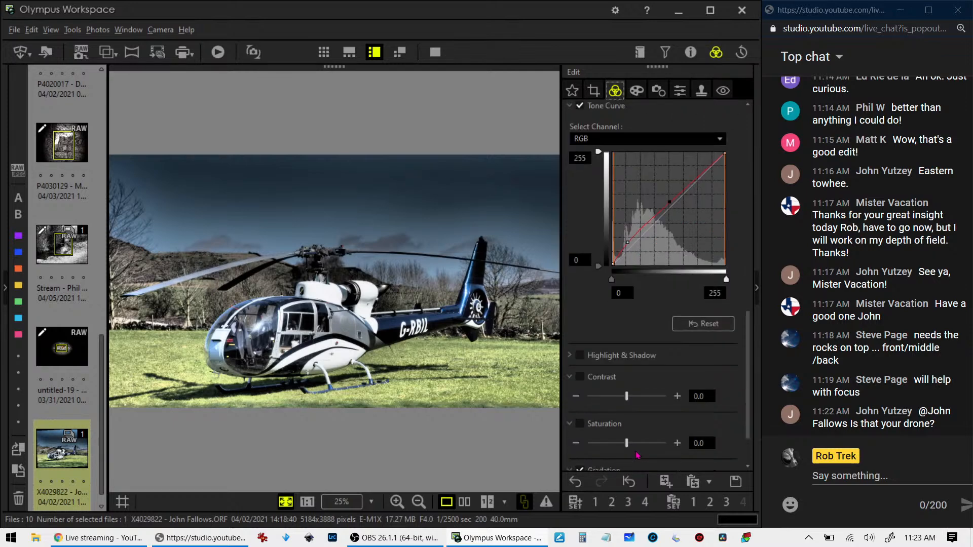
{"action": "left_click_drag", "start_coordinate": [628, 388], "coordinate": [666, 387]}
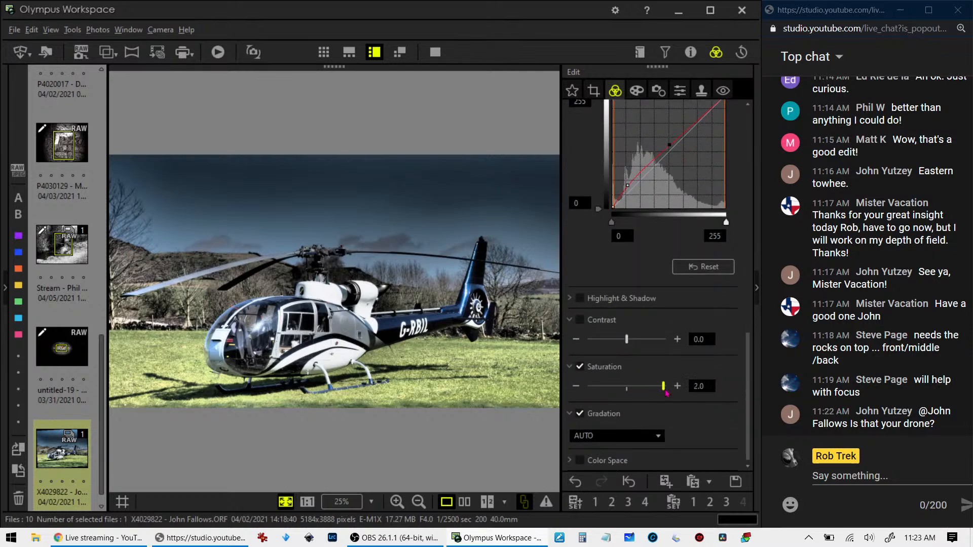
Switch the helicopter photo to custom white balance and set its colour temperature to 5800 K
{"action": "scroll", "coordinate": [728, 413], "scroll_direction": "up", "scroll_amount": 8}
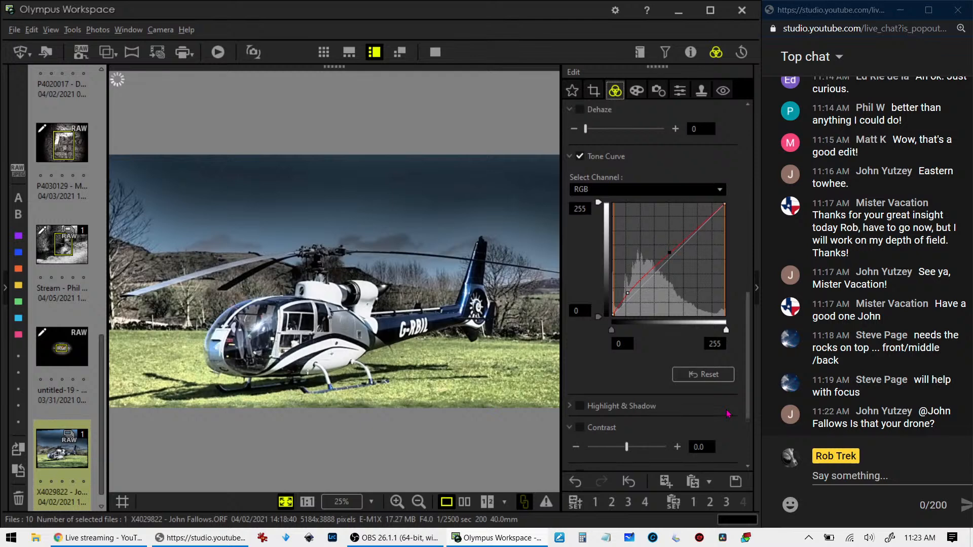
{"action": "scroll", "coordinate": [728, 414], "scroll_direction": "up", "scroll_amount": 3}
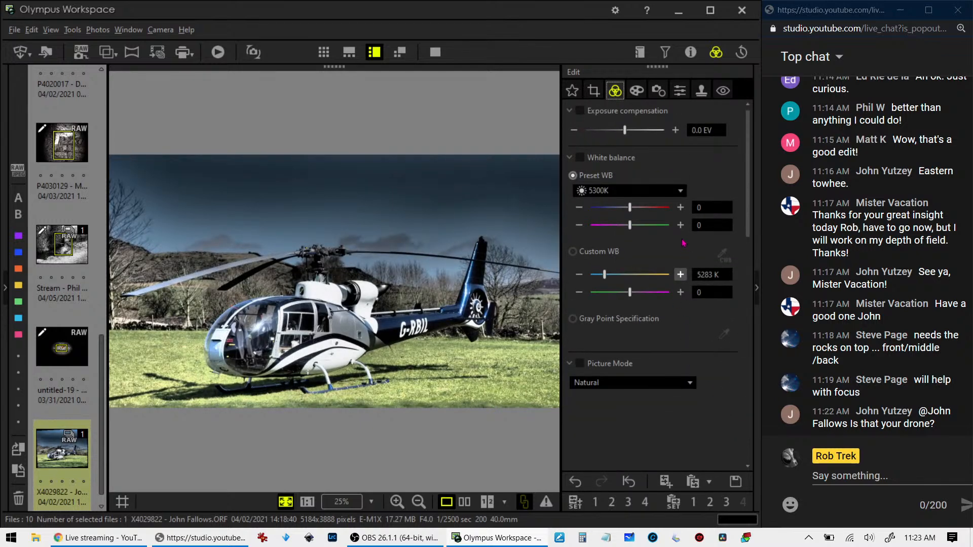
{"action": "left_click", "coordinate": [681, 275]}
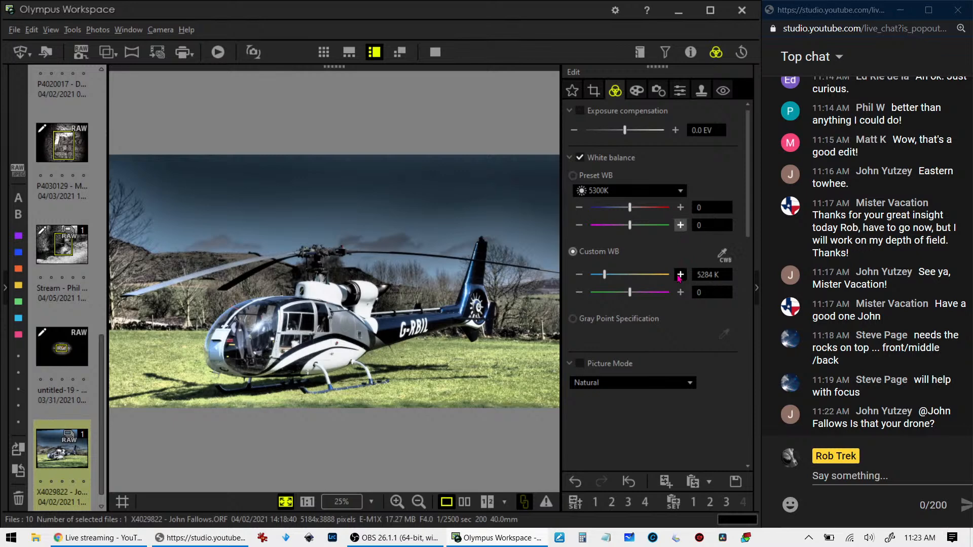
{"action": "double_click", "coordinate": [705, 275]}
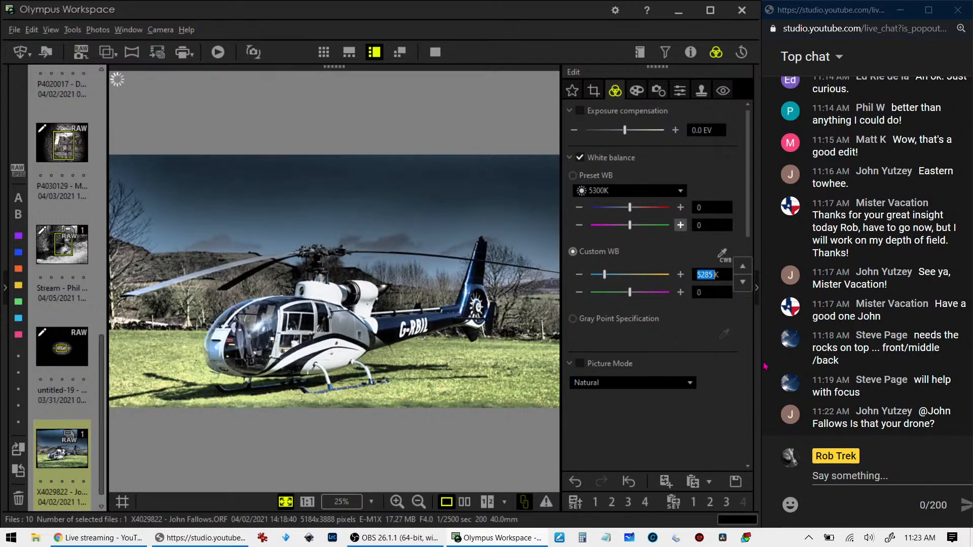
{"action": "type", "text": "5800"}
{"action": "key", "text": "Return"}
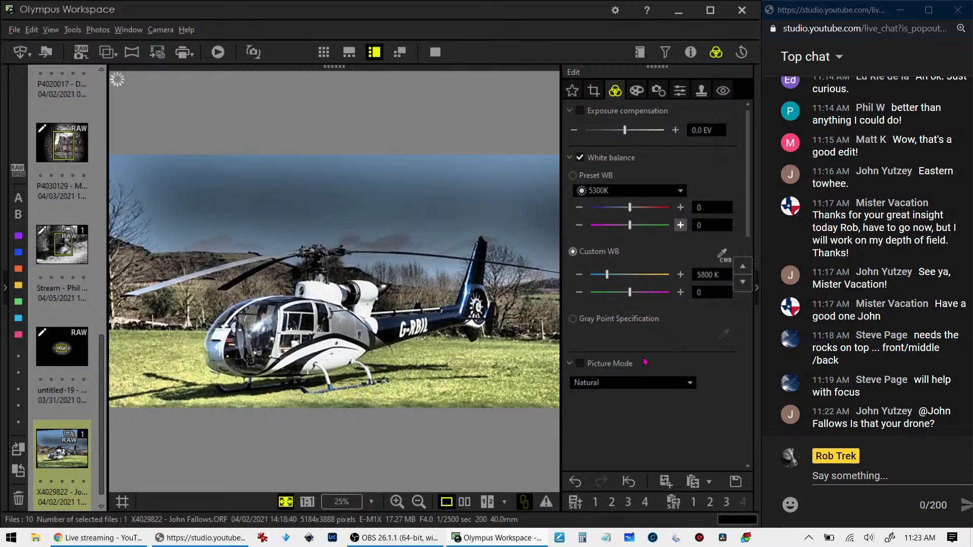
Sharpen the helicopter photo slightly and move the upper point of its RGB tone curve further into the highlights, close to the diagonal
{"action": "left_click", "coordinate": [685, 98]}
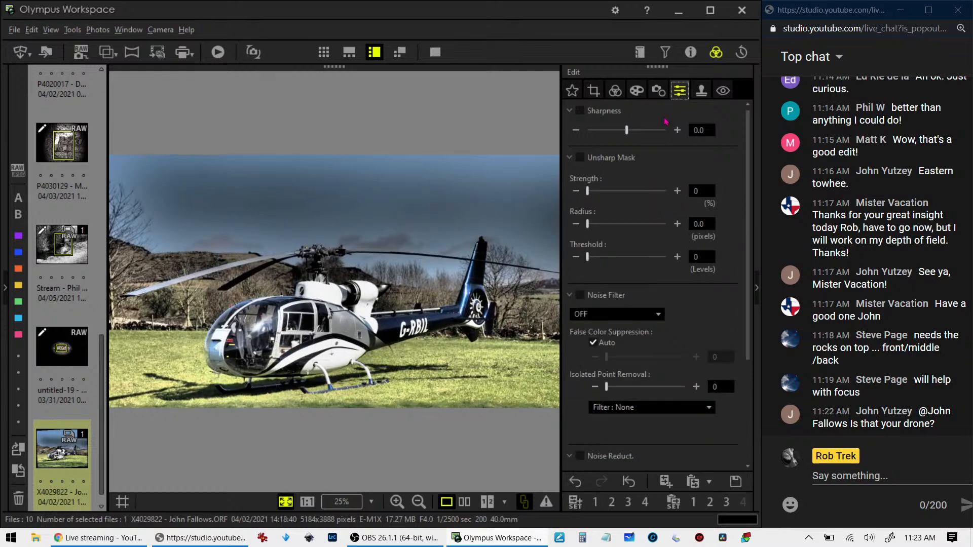
{"action": "left_click", "coordinate": [636, 131]}
{"action": "left_click", "coordinate": [615, 90]}
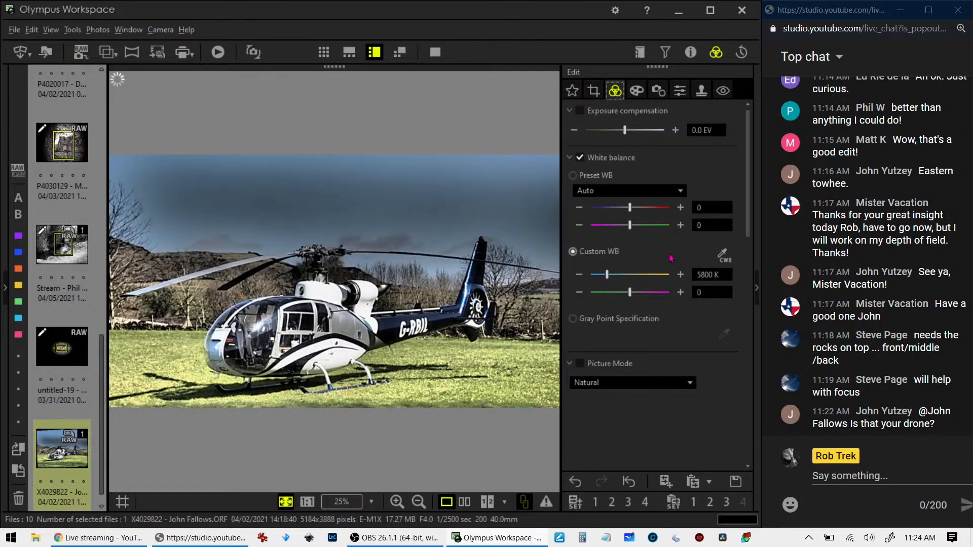
{"action": "scroll", "coordinate": [668, 393], "scroll_direction": "down", "scroll_amount": 5}
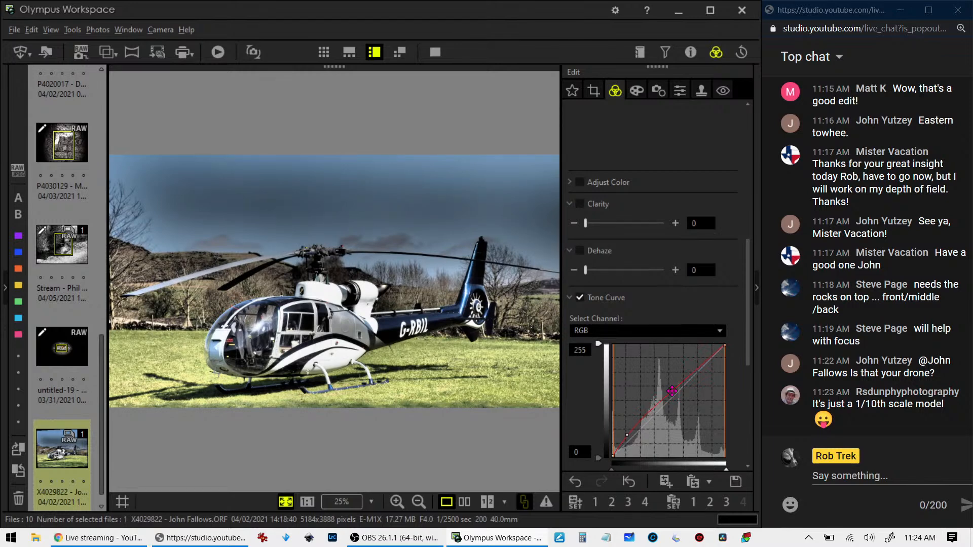
{"action": "left_click_drag", "start_coordinate": [674, 391], "coordinate": [689, 387]}
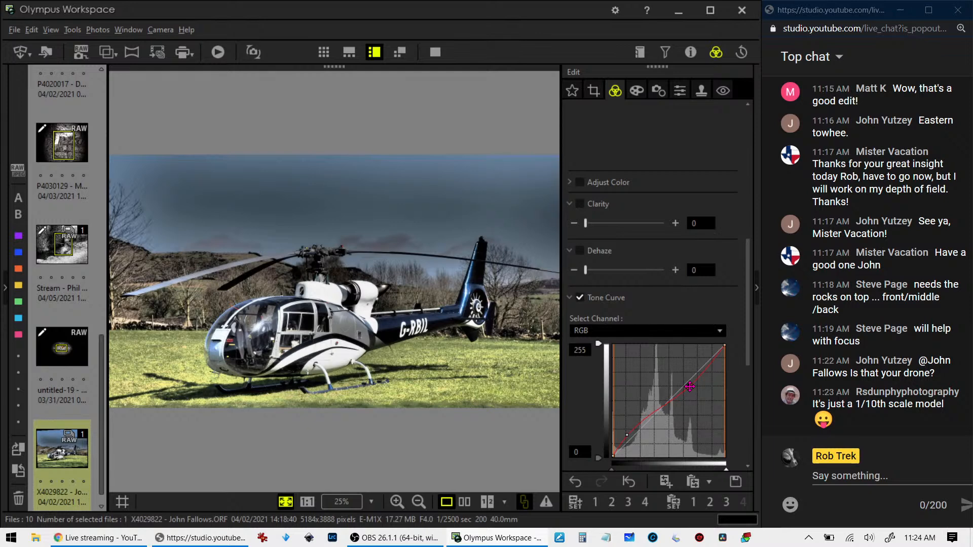
{"action": "left_click_drag", "start_coordinate": [690, 386], "coordinate": [693, 376]}
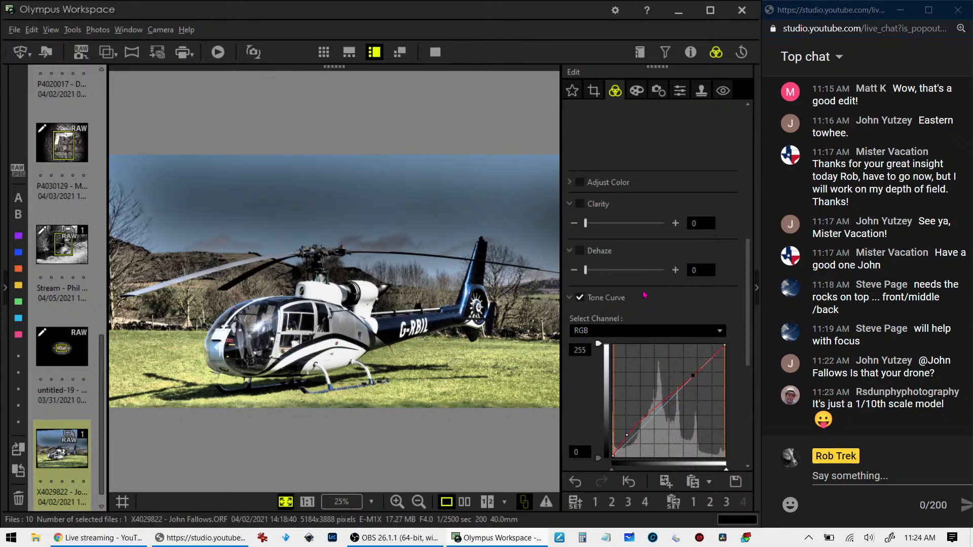
Raise the helicopter photo's individual colour saturations: colour 9 to 5, colour 0 to 5, colour 8 to 2 and colour 10 to 3
{"action": "left_click", "coordinate": [571, 186]}
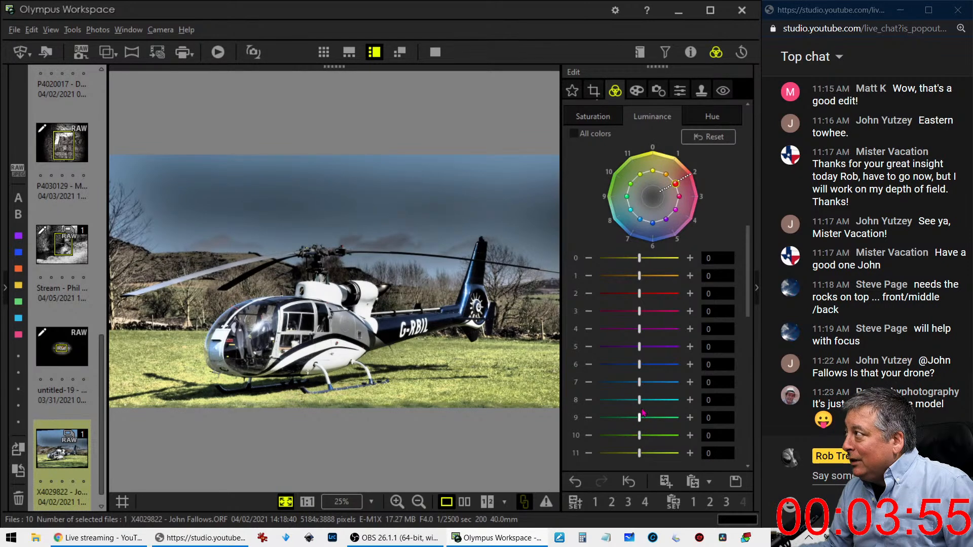
{"action": "left_click", "coordinate": [594, 117]}
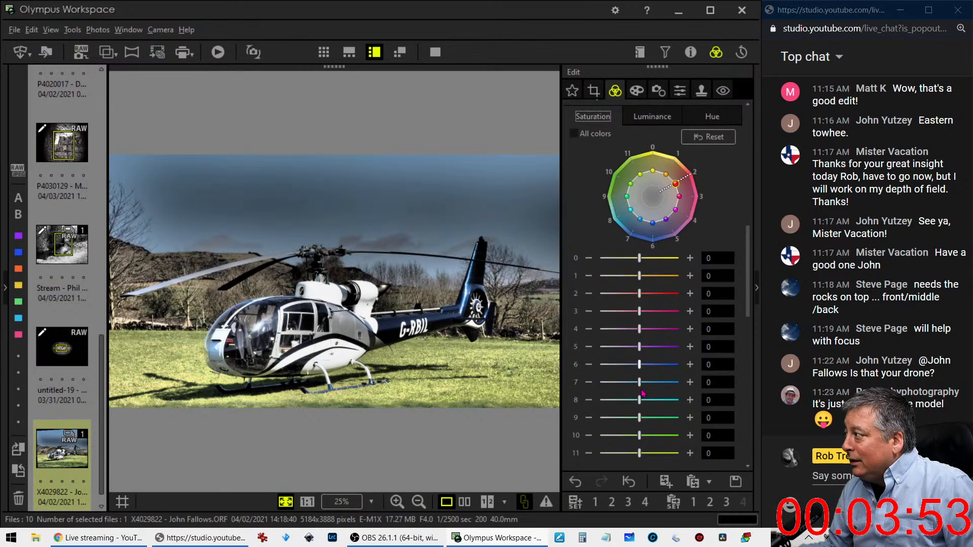
{"action": "left_click_drag", "start_coordinate": [639, 418], "coordinate": [668, 427]}
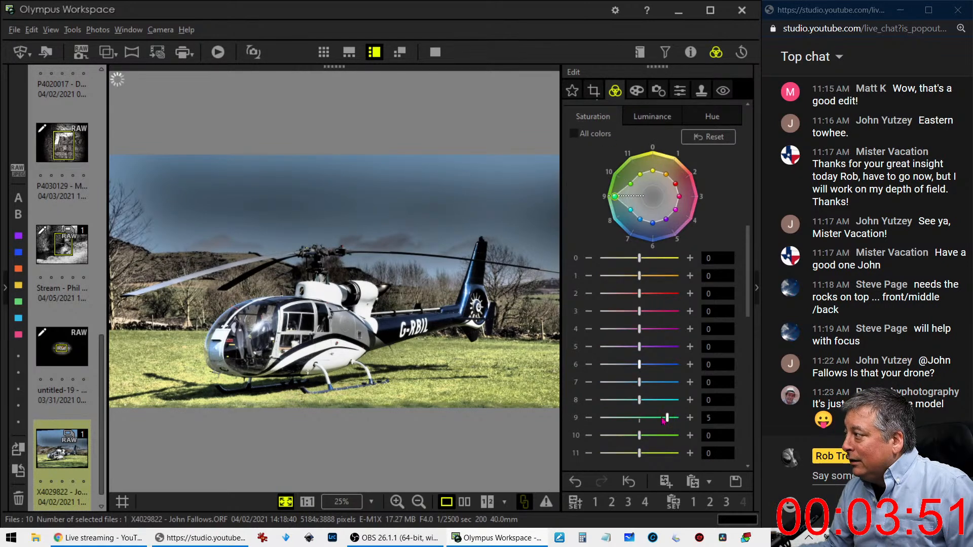
{"action": "left_click_drag", "start_coordinate": [639, 258], "coordinate": [668, 259]}
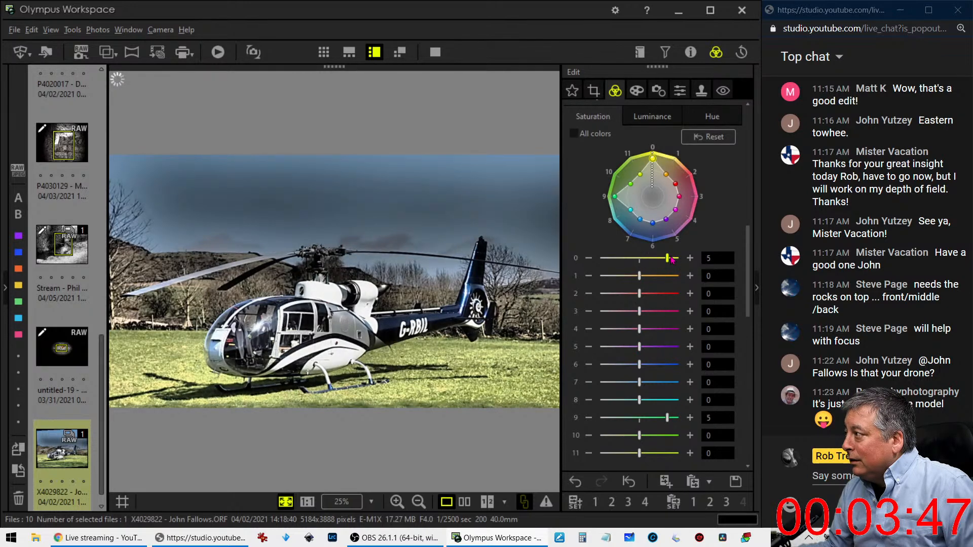
{"action": "left_click_drag", "start_coordinate": [640, 400], "coordinate": [651, 401]}
{"action": "left_click_drag", "start_coordinate": [640, 437], "coordinate": [656, 436]}
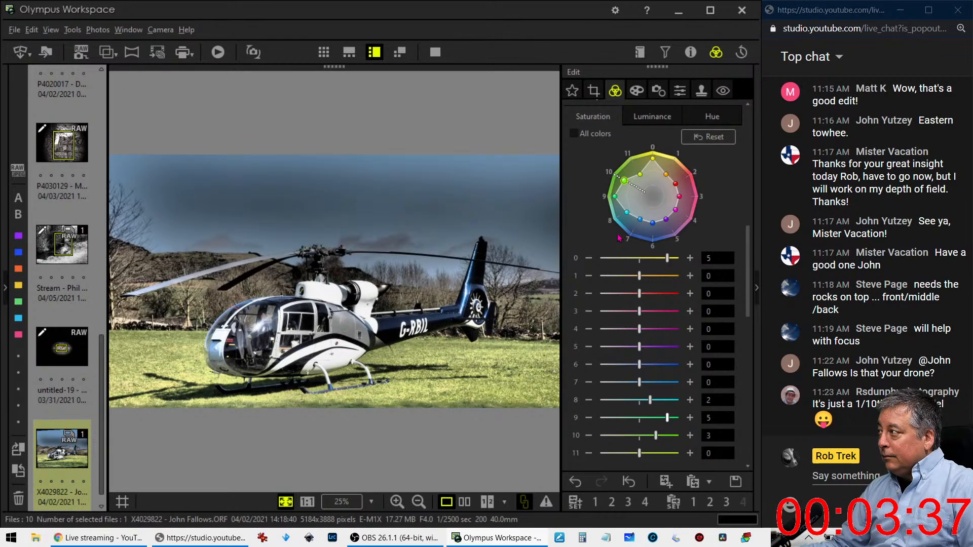
Brighten the blues in the helicopter photo by setting luminance to 2 for colour 6, 1 for colour 7 and 2 for colour 8
{"action": "left_click", "coordinate": [653, 116]}
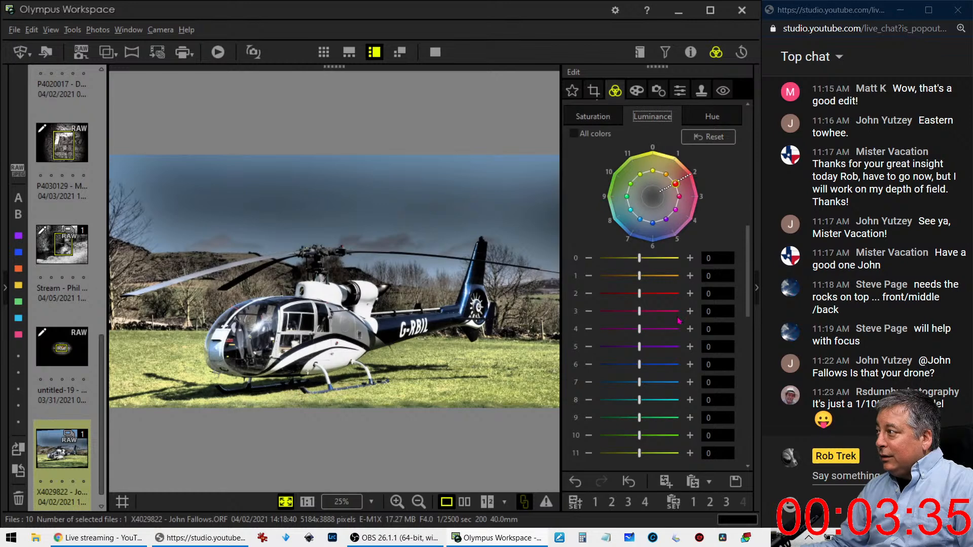
{"action": "left_click", "coordinate": [650, 368]}
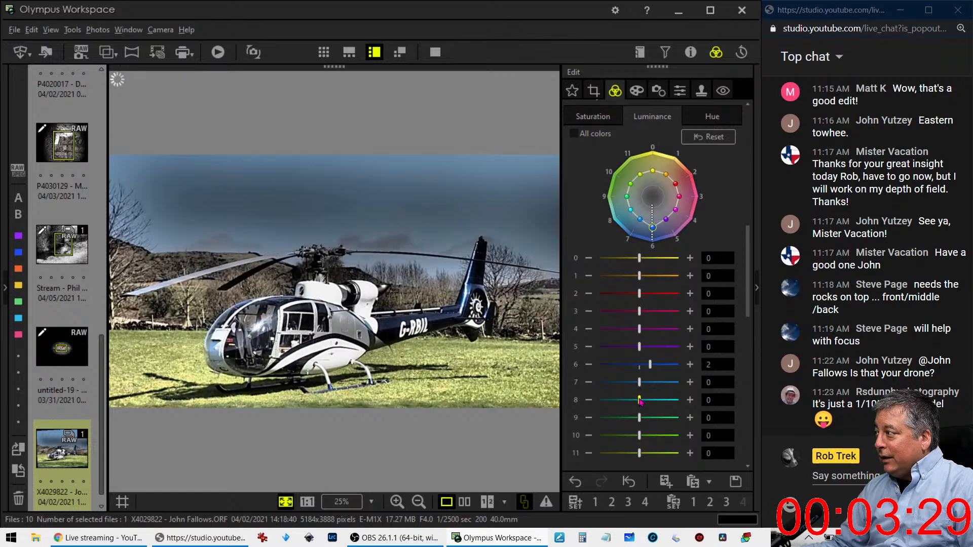
{"action": "mouse_move", "coordinate": [639, 401]}
{"action": "left_mouse_down"}
{"action": "mouse_move", "coordinate": [651, 401]}
{"action": "mouse_move", "coordinate": [644, 381]}
{"action": "left_mouse_up"}
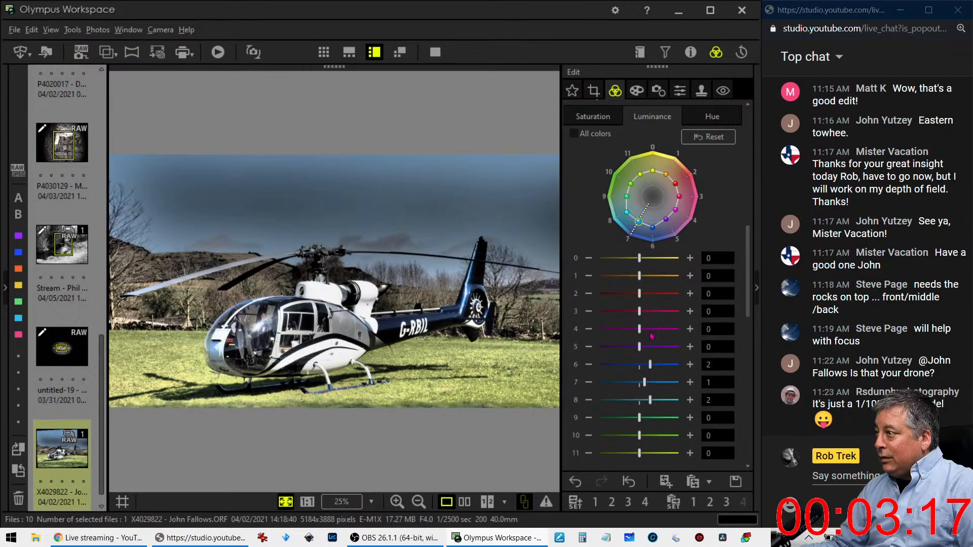
Adjust the tilt of the helicopter photo's 16:9 crop to -3.2 and apply it
{"action": "left_click", "coordinate": [593, 91]}
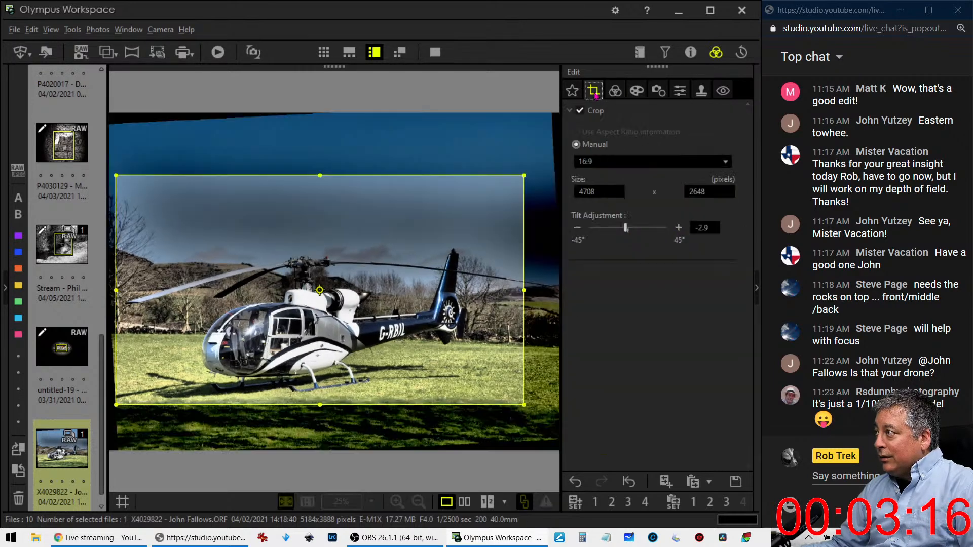
{"action": "left_click", "coordinate": [577, 228]}
{"action": "left_click", "coordinate": [578, 228]}
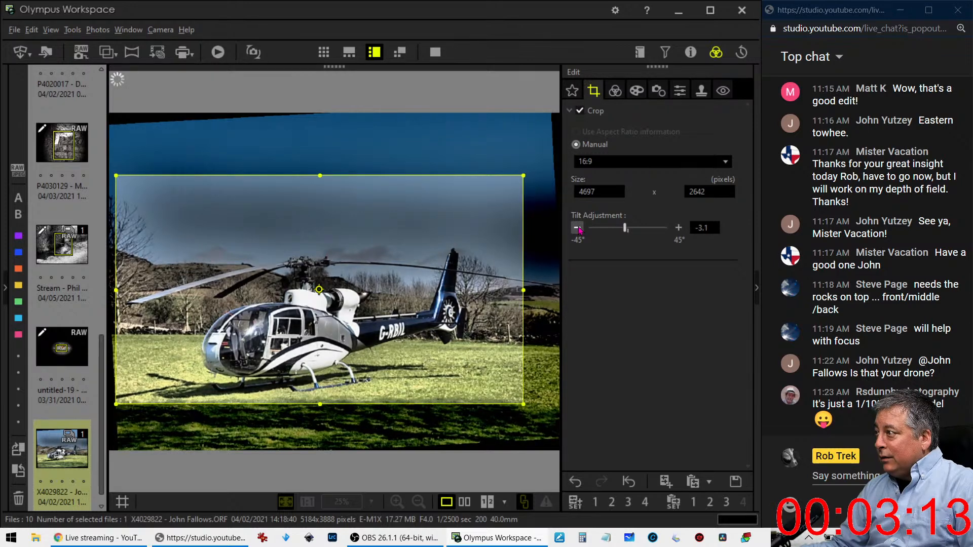
{"action": "left_click", "coordinate": [578, 228]}
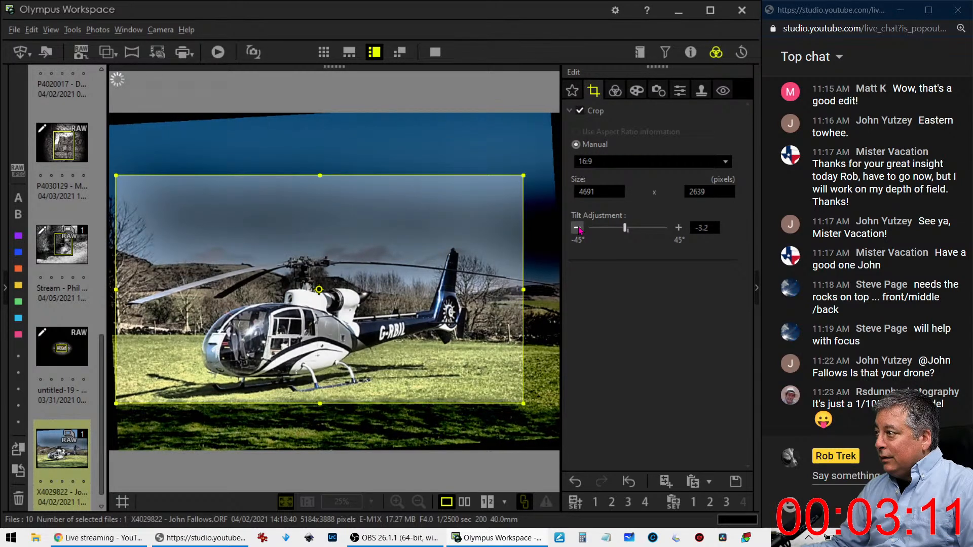
{"action": "left_click", "coordinate": [577, 228]}
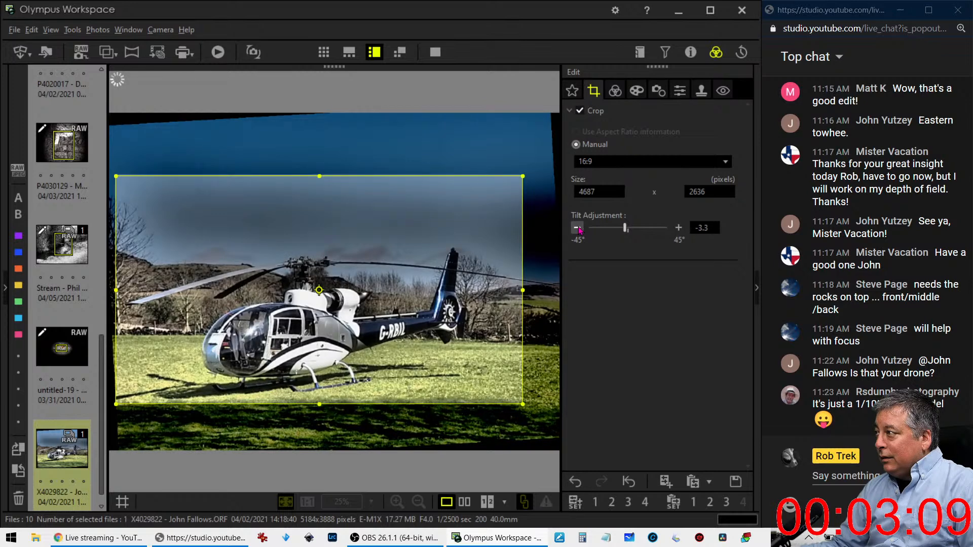
{"action": "left_click", "coordinate": [577, 228]}
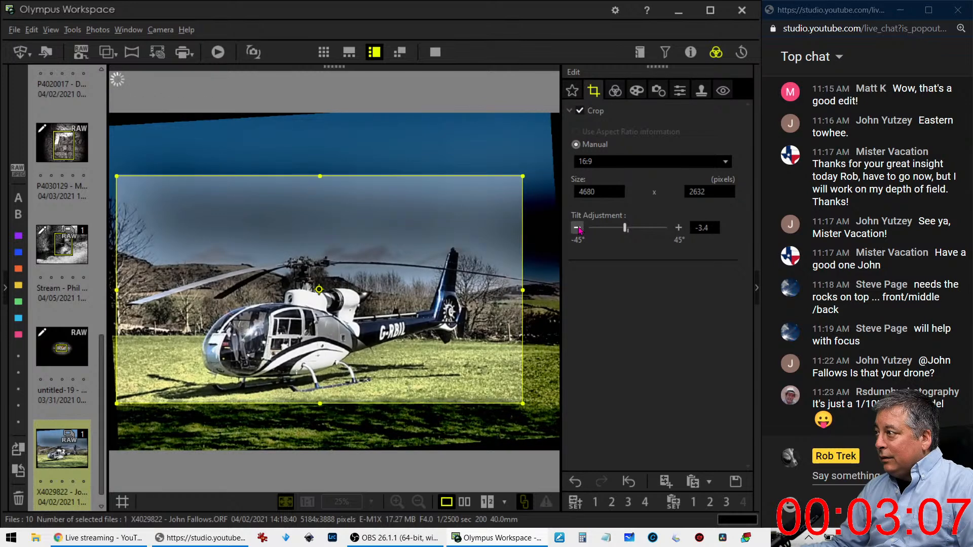
{"action": "left_click", "coordinate": [679, 228]}
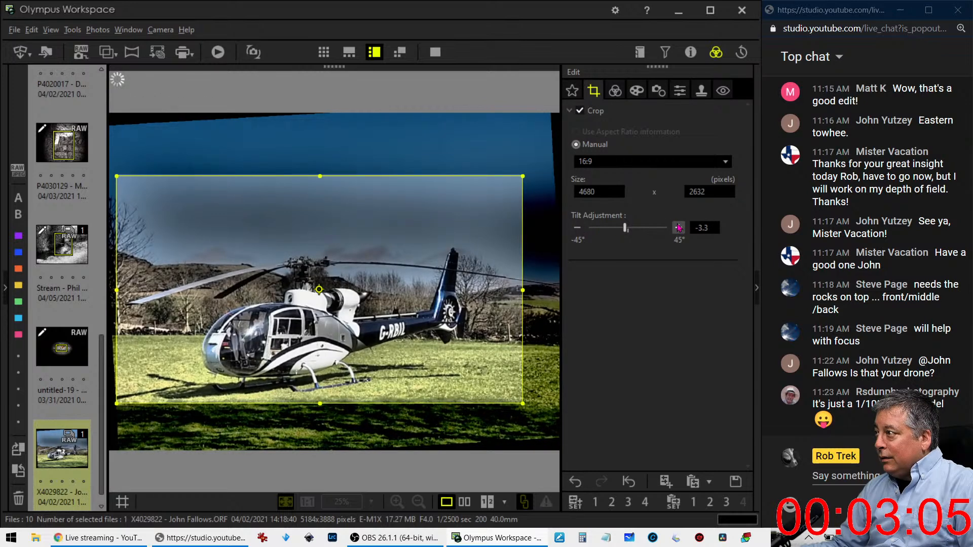
{"action": "left_click", "coordinate": [679, 228]}
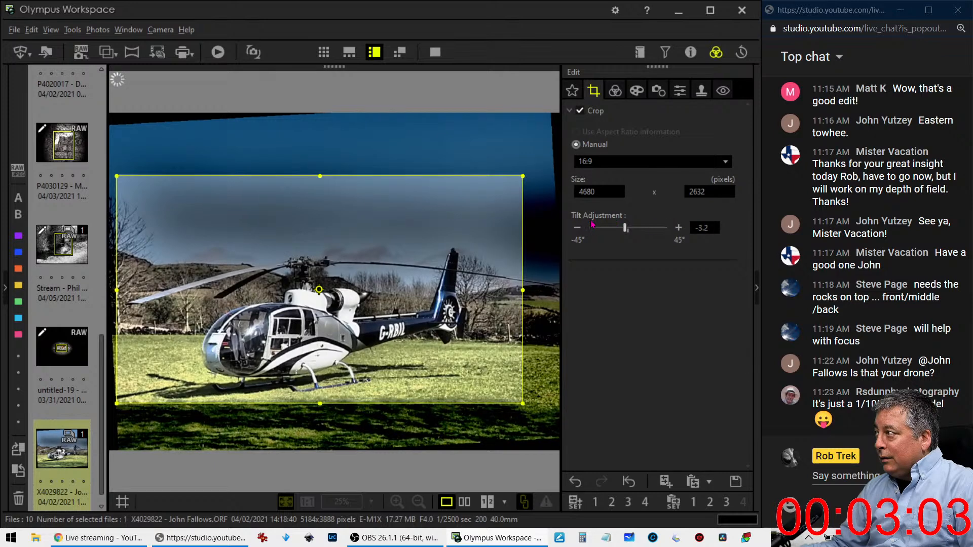
{"action": "left_click", "coordinate": [616, 90]}
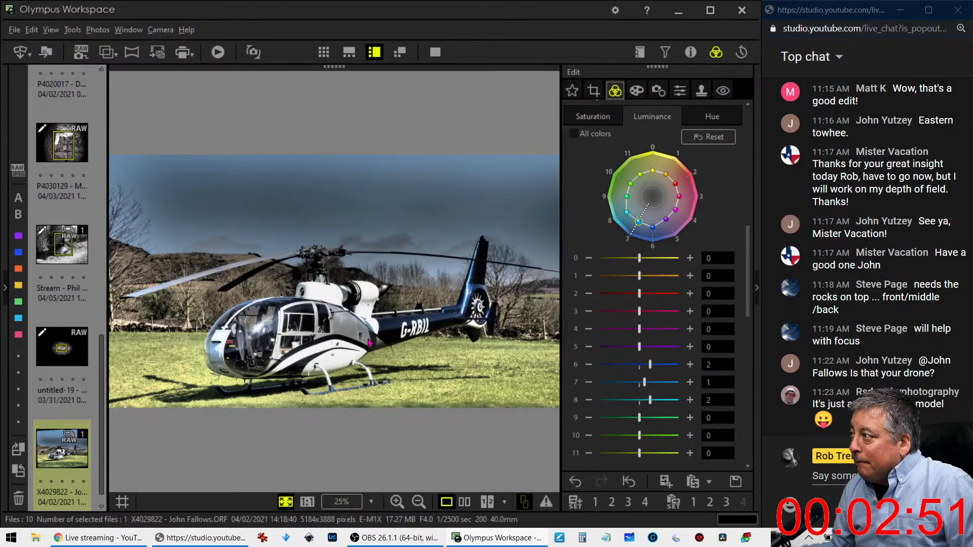
Shift the crop frame downward to include more grass and less sky around the helicopter, and apply the new framing
{"action": "left_click", "coordinate": [592, 94]}
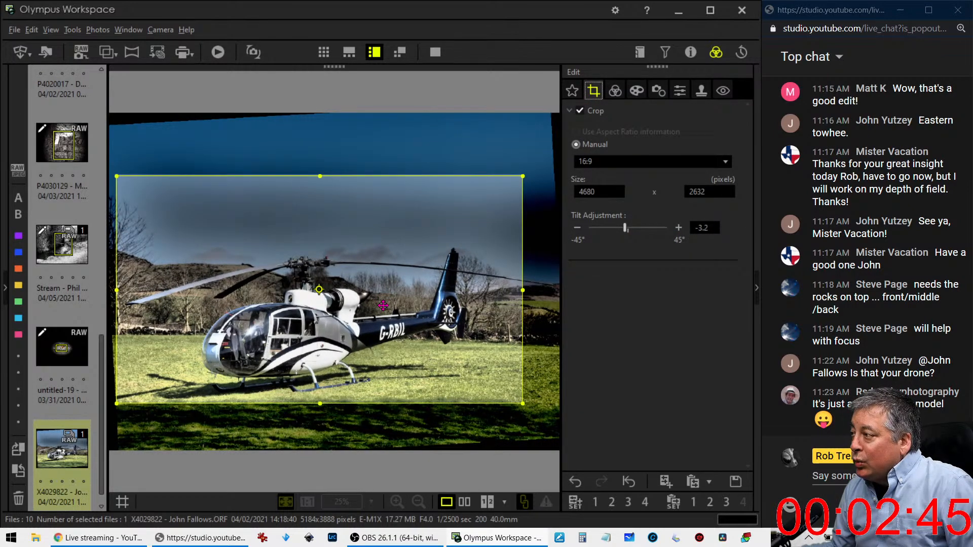
{"action": "left_click_drag", "start_coordinate": [376, 319], "coordinate": [375, 326]}
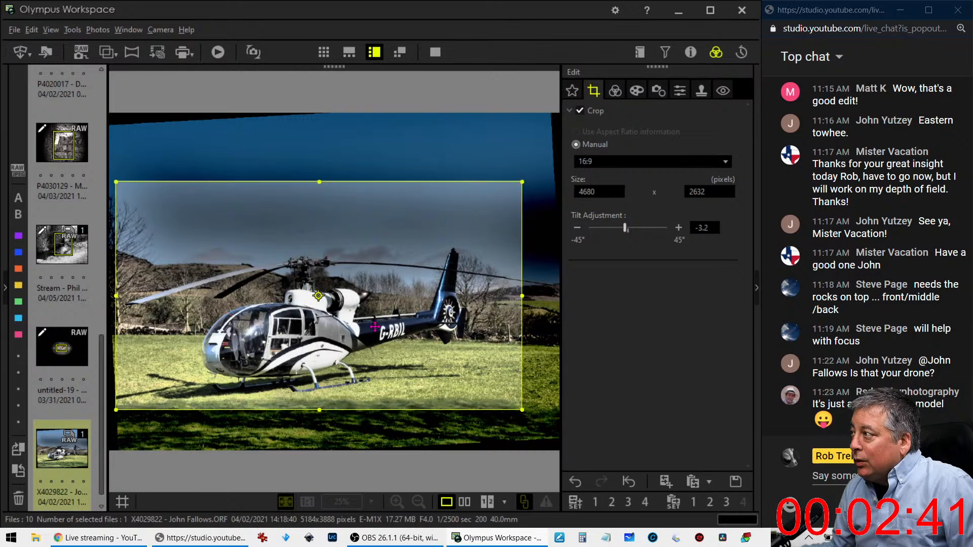
{"action": "left_click_drag", "start_coordinate": [375, 327], "coordinate": [369, 374]}
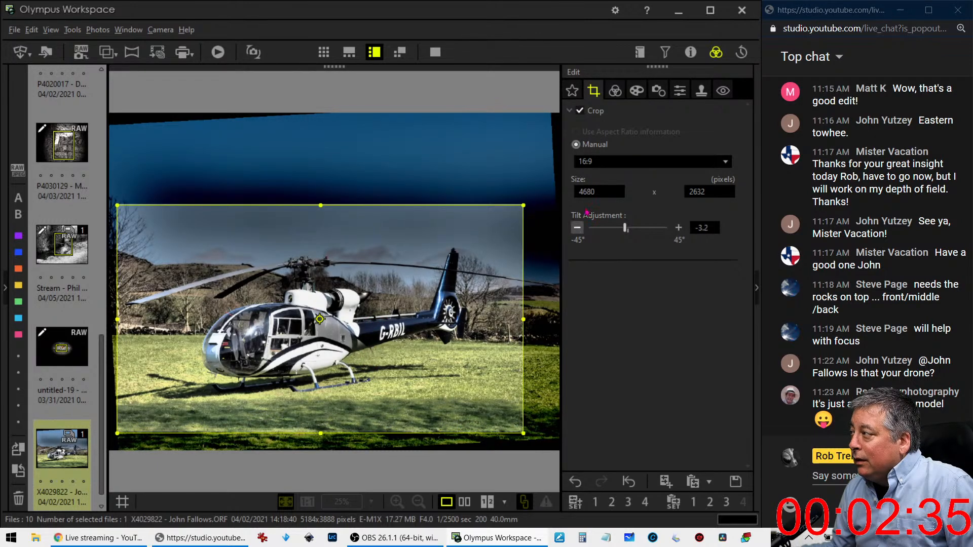
{"action": "left_click", "coordinate": [620, 92]}
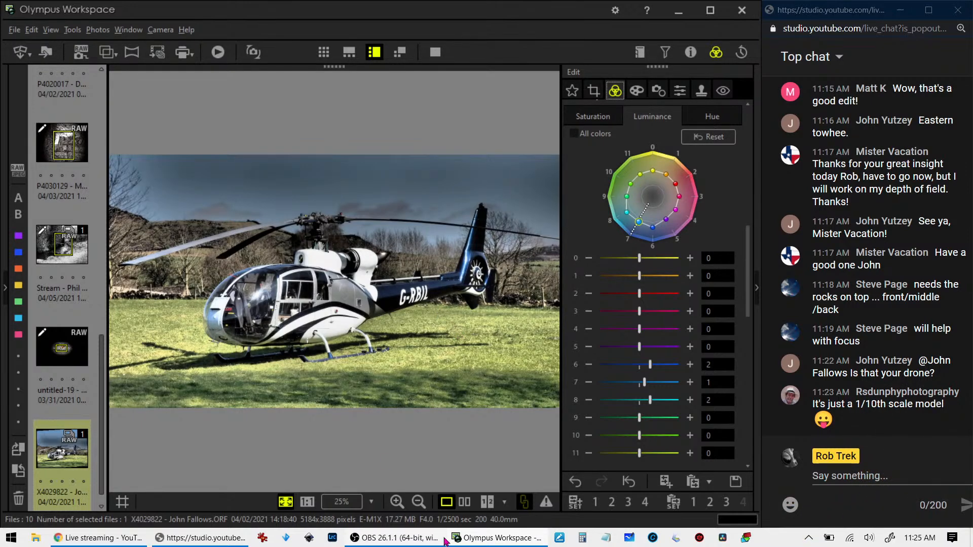
Compare the original and edited helicopter photos side by side in full screen, then return to the editing view
{"action": "left_click", "coordinate": [469, 503]}
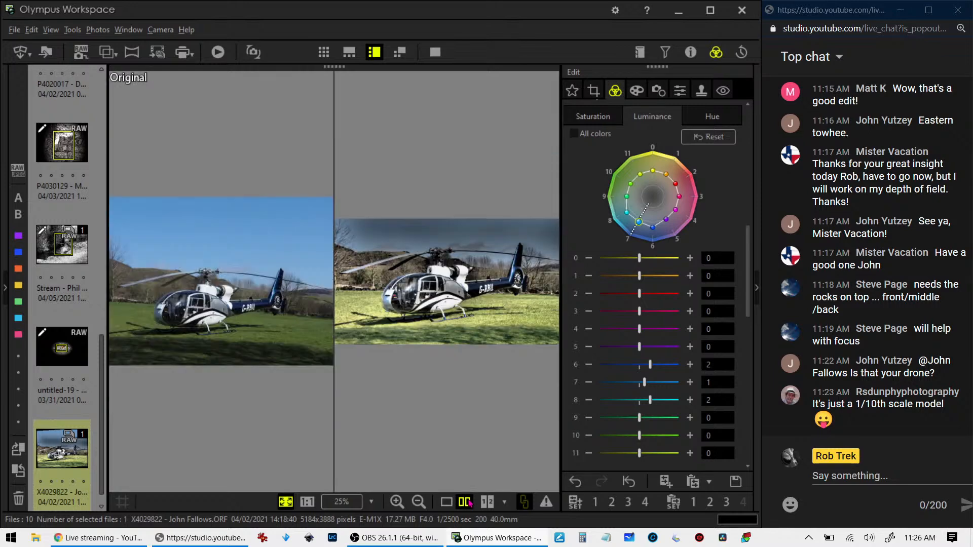
{"action": "left_click", "coordinate": [437, 51]}
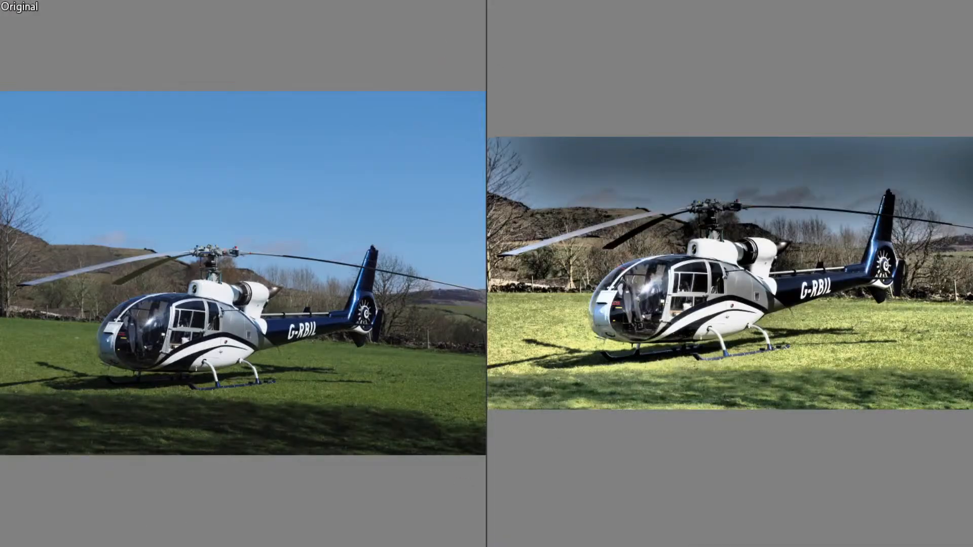
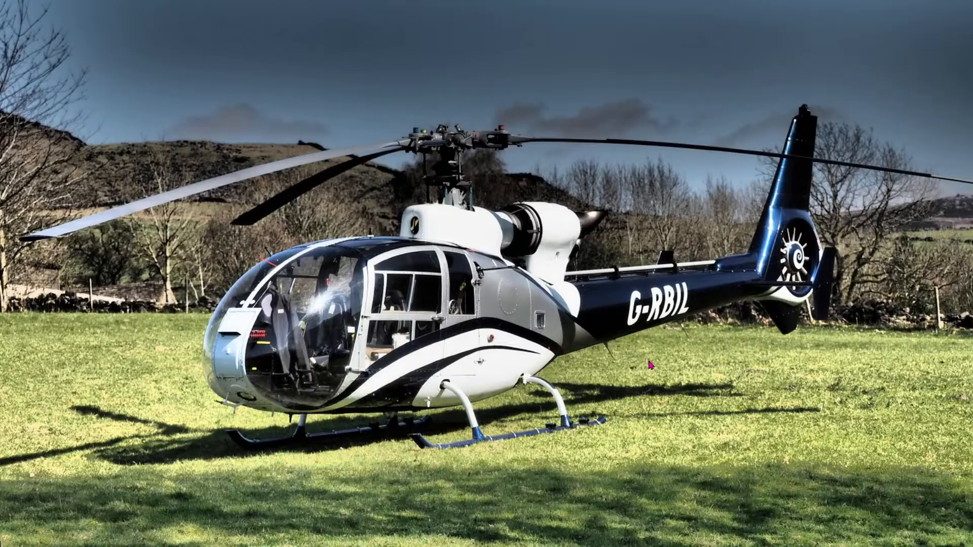
{"action": "key", "text": "Escape"}
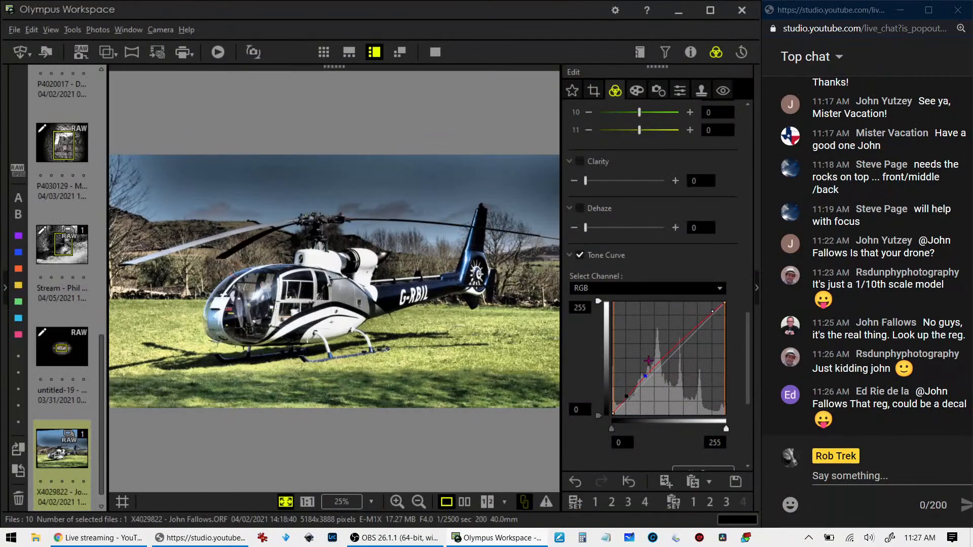
{"action": "scroll", "coordinate": [53, 423], "scroll_direction": "down", "scroll_amount": 1}
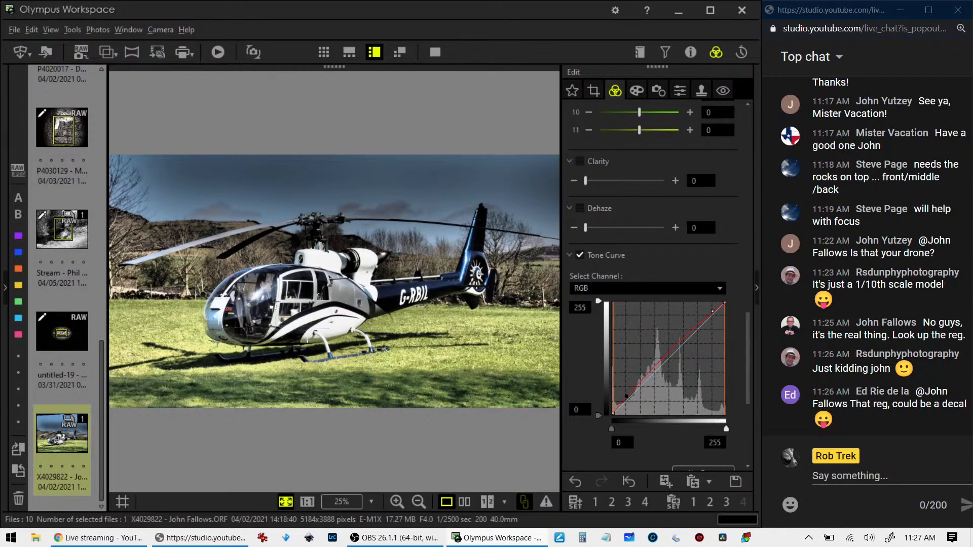
Switch to Lightroom Classic and examine the folder commands for 4 Live Photo Edits under Pictures on the C: drive
{"action": "key", "text": "ctrl+t"}
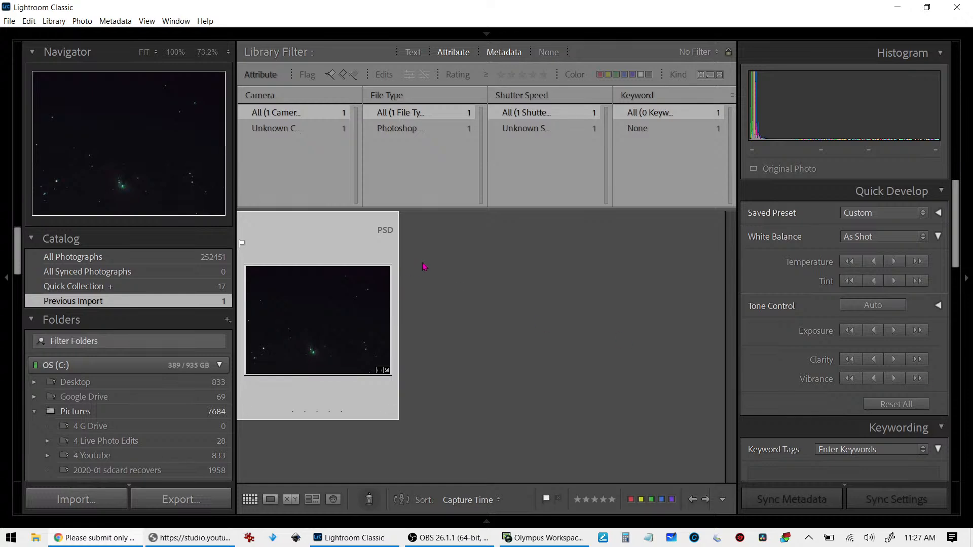
{"action": "left_click", "coordinate": [127, 442]}
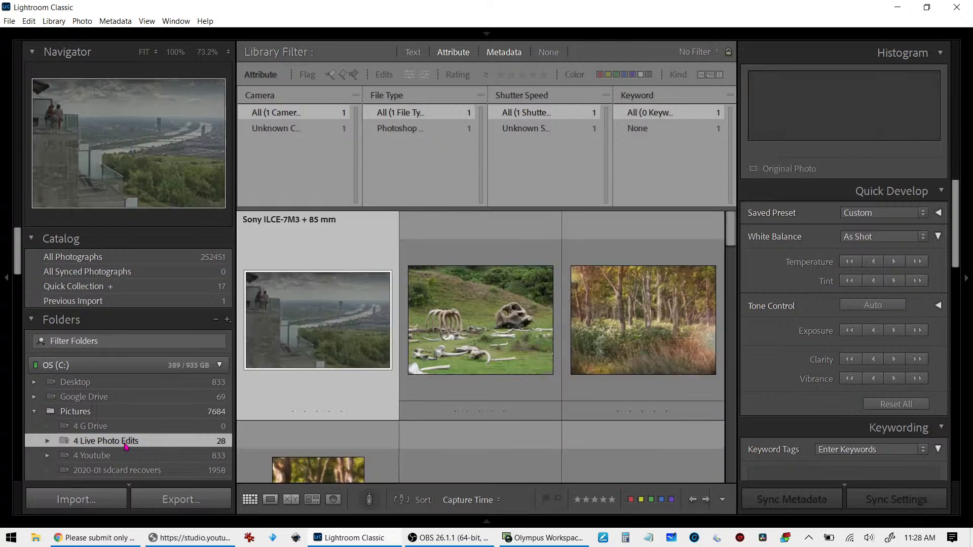
{"action": "right_click", "coordinate": [126, 446]}
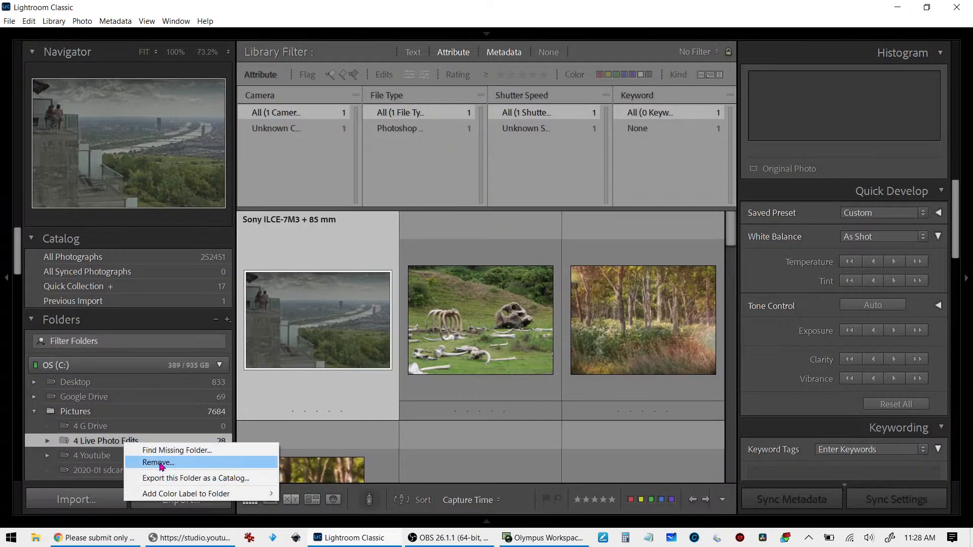
{"action": "left_click", "coordinate": [118, 446]}
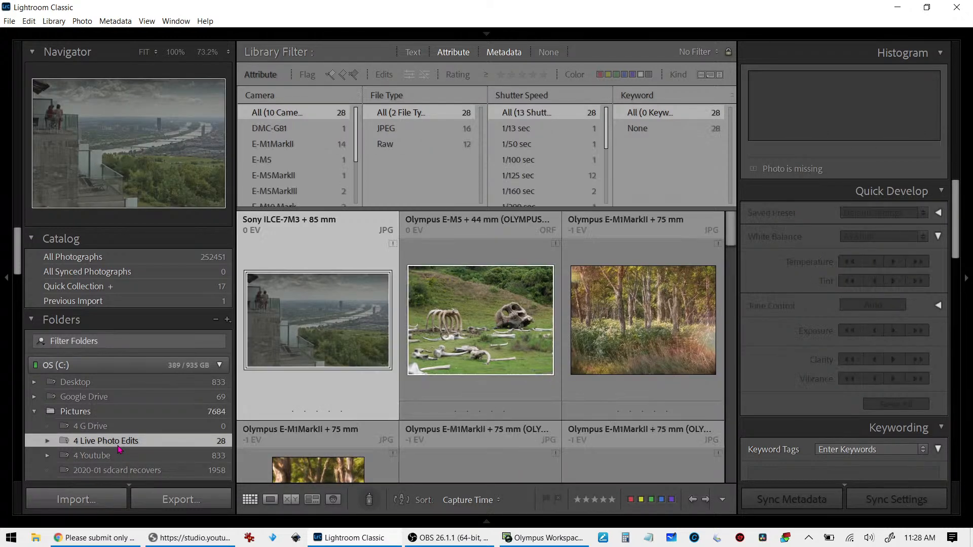
Collapse the C: drive and the D: drive's LR Pics folder, and select the 4 Live Photo Edits folder on the D: drive
{"action": "left_click", "coordinate": [220, 365]}
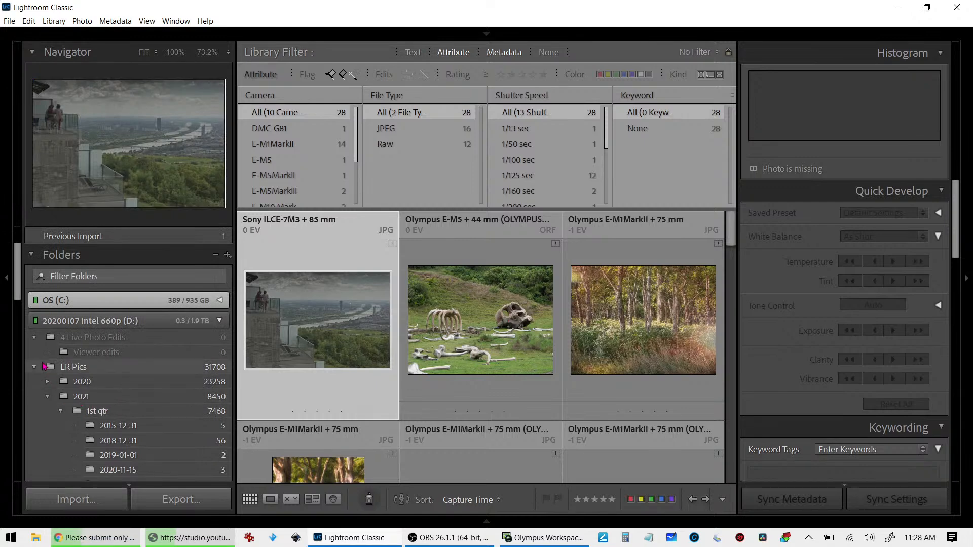
{"action": "left_click", "coordinate": [37, 368]}
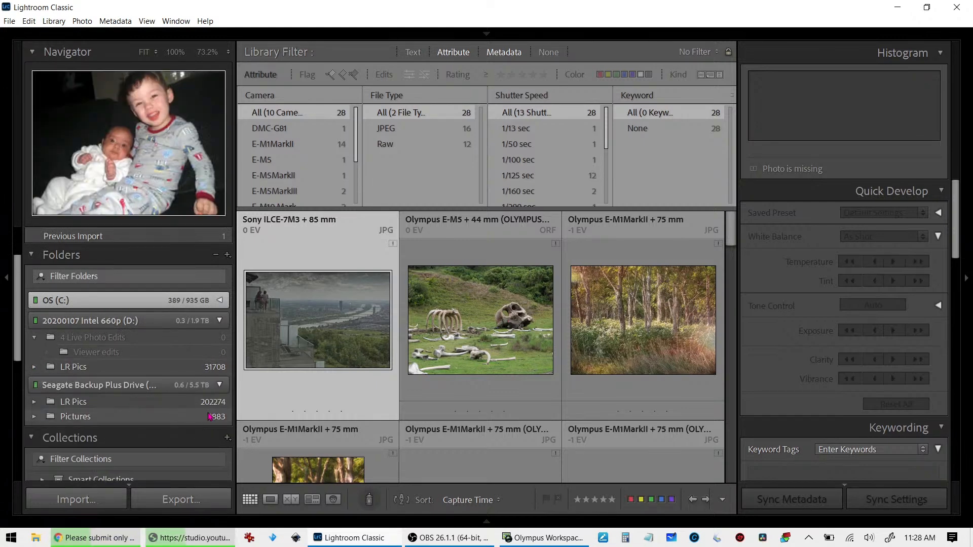
{"action": "scroll", "coordinate": [212, 417], "scroll_direction": "down", "scroll_amount": 2}
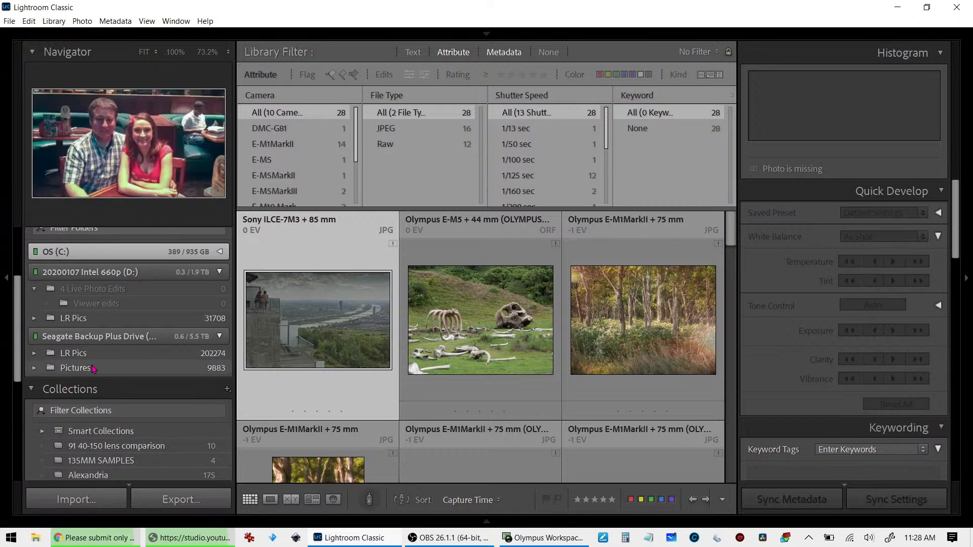
{"action": "left_click", "coordinate": [78, 289]}
{"action": "right_click", "coordinate": [79, 289]}
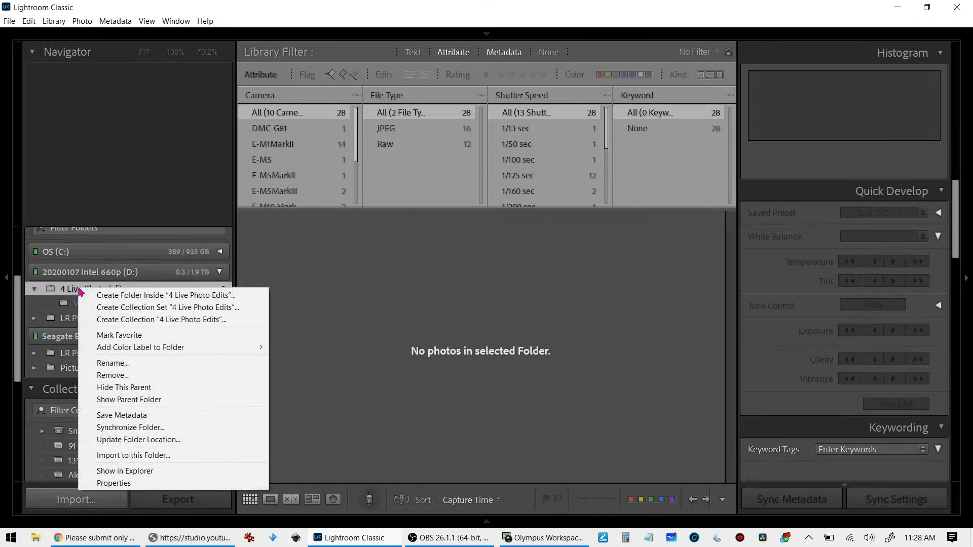
{"action": "left_click", "coordinate": [142, 428]}
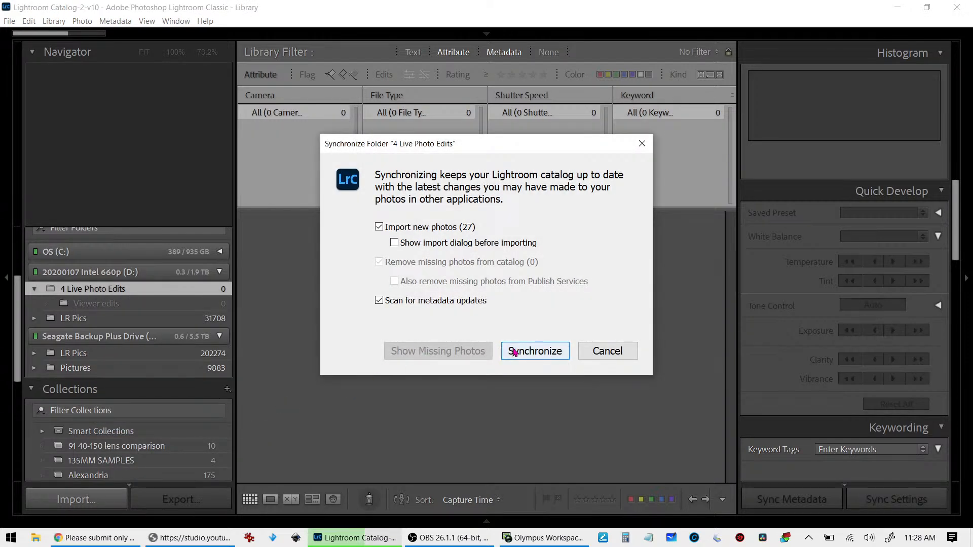
{"action": "left_click", "coordinate": [617, 358]}
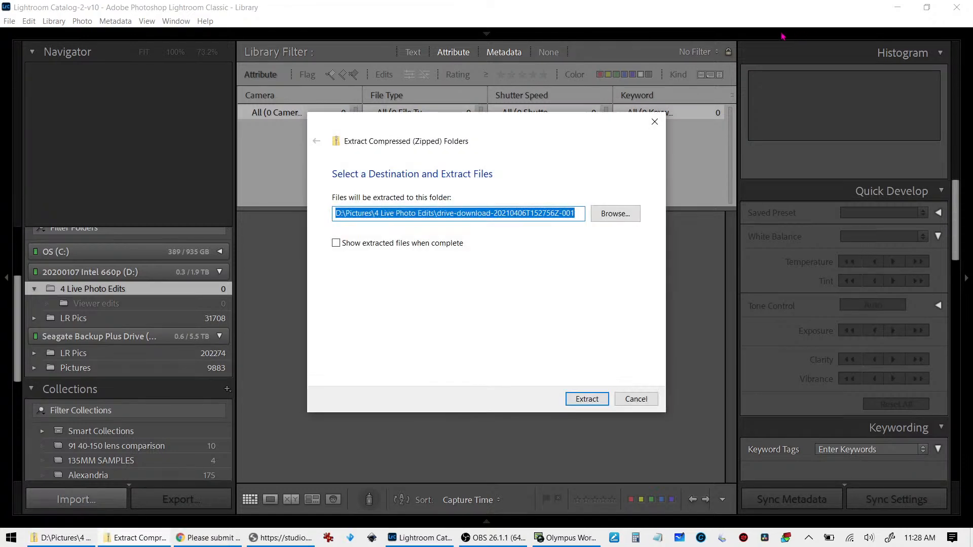
Extract the downloaded zip archive into the folder D:\Pictures\4 Live Photo Edits
{"action": "left_click", "coordinate": [627, 212]}
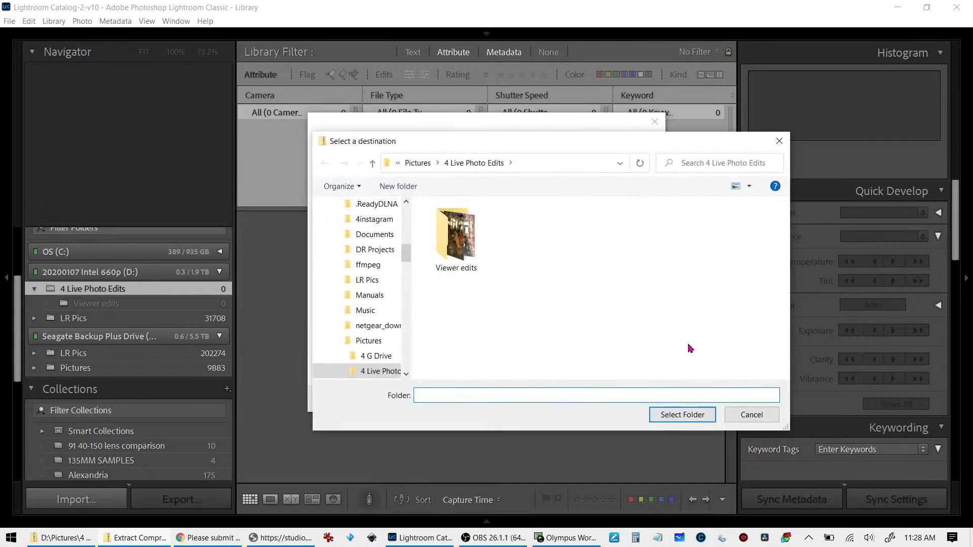
{"action": "left_click", "coordinate": [658, 415]}
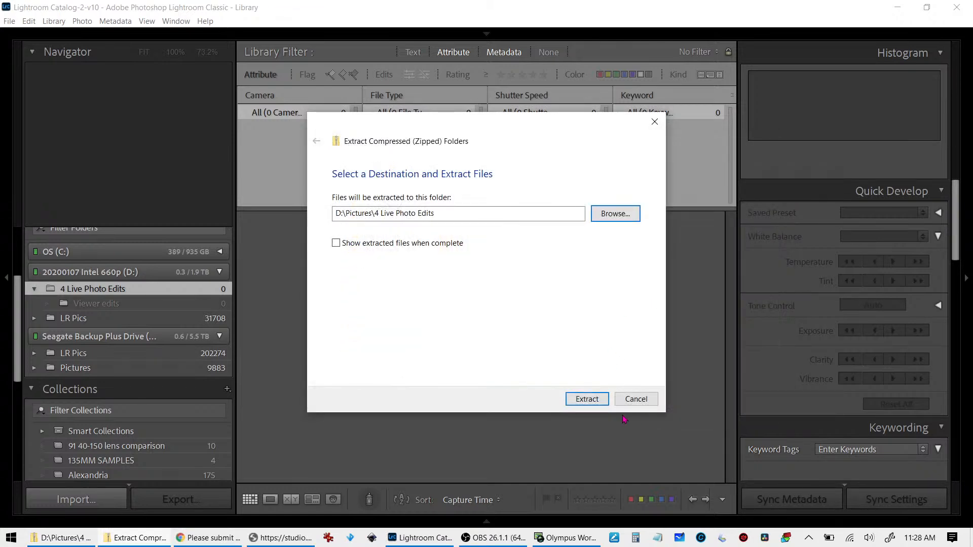
{"action": "left_click", "coordinate": [576, 401]}
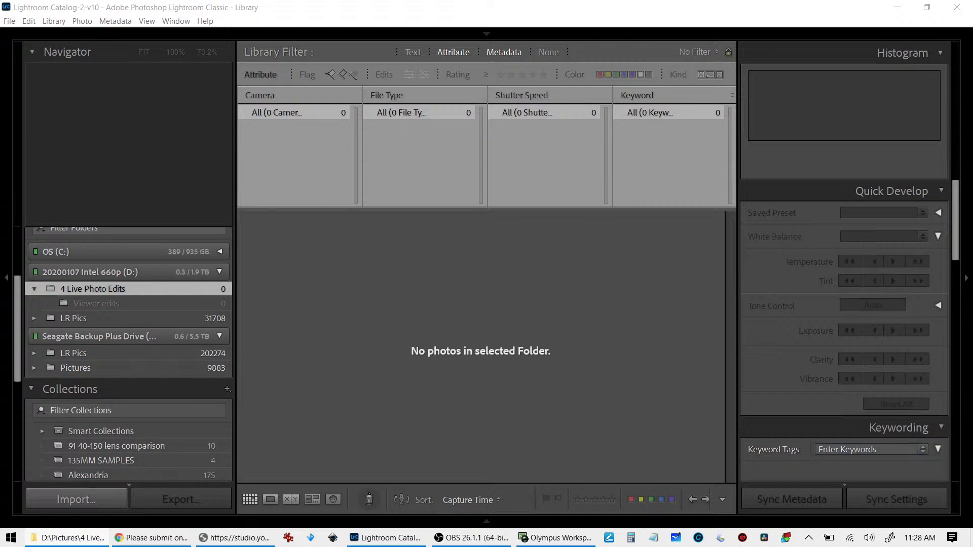
Synchronize the D: drive's 4 Live Photo Edits folder, importing new photos and scanning for metadata updates
{"action": "right_click", "coordinate": [158, 287]}
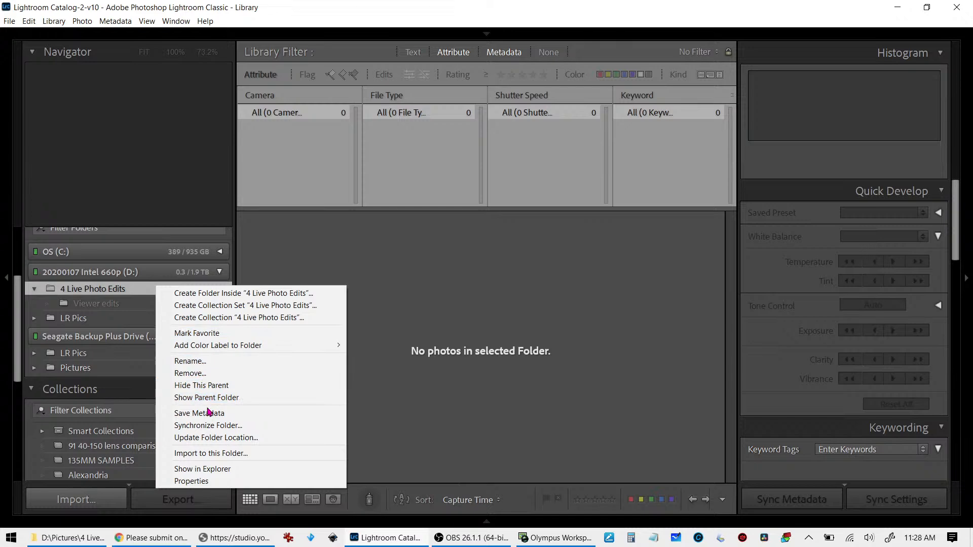
{"action": "left_click", "coordinate": [207, 426]}
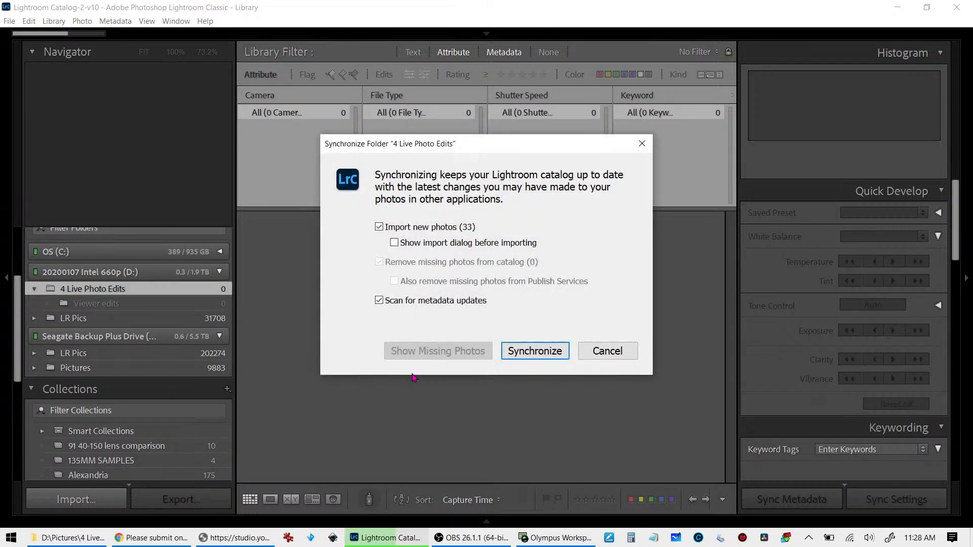
{"action": "left_click", "coordinate": [561, 350]}
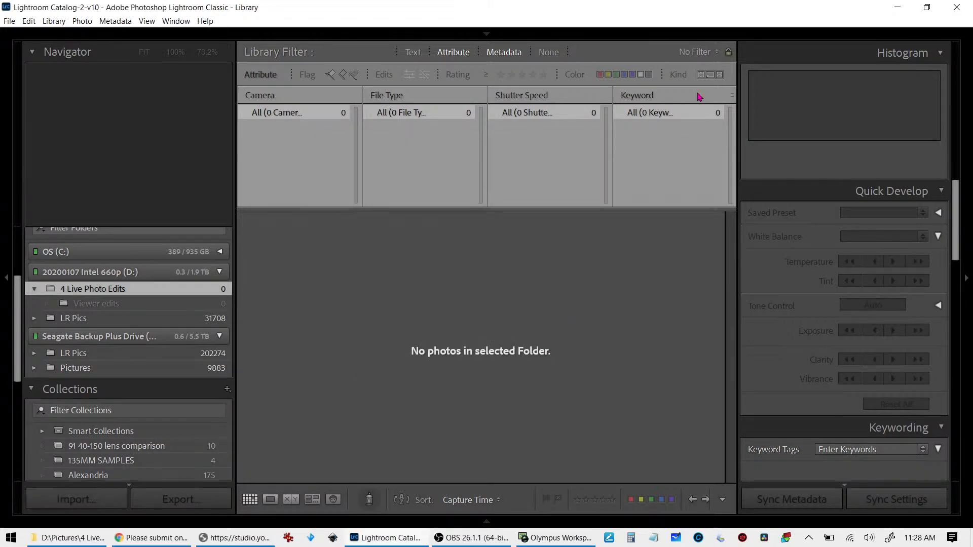
Restore and reposition the Lightroom window so it fits beside the live chat, and dismiss the import results report
{"action": "double_click", "coordinate": [671, 13]}
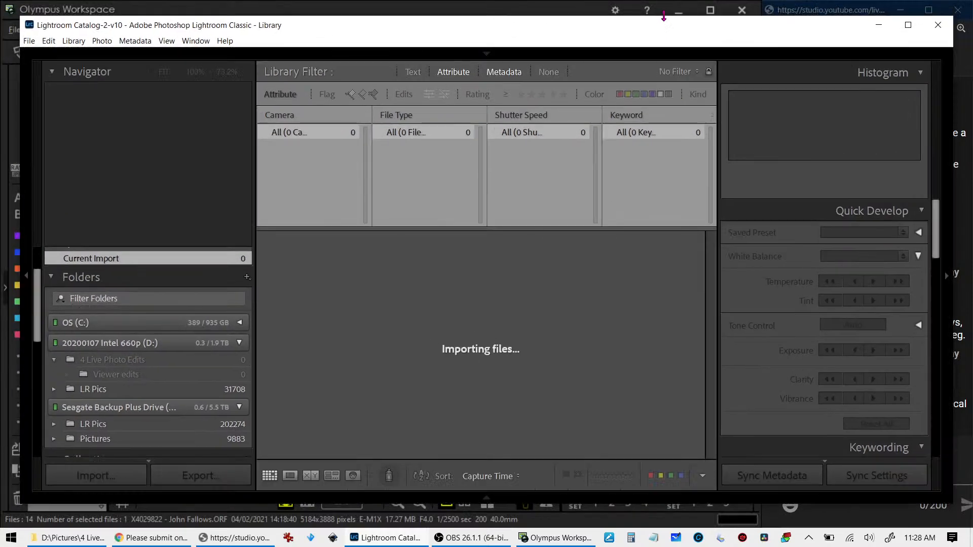
{"action": "left_click_drag", "start_coordinate": [657, 28], "coordinate": [2, 46]}
{"action": "double_click", "coordinate": [1, 46]}
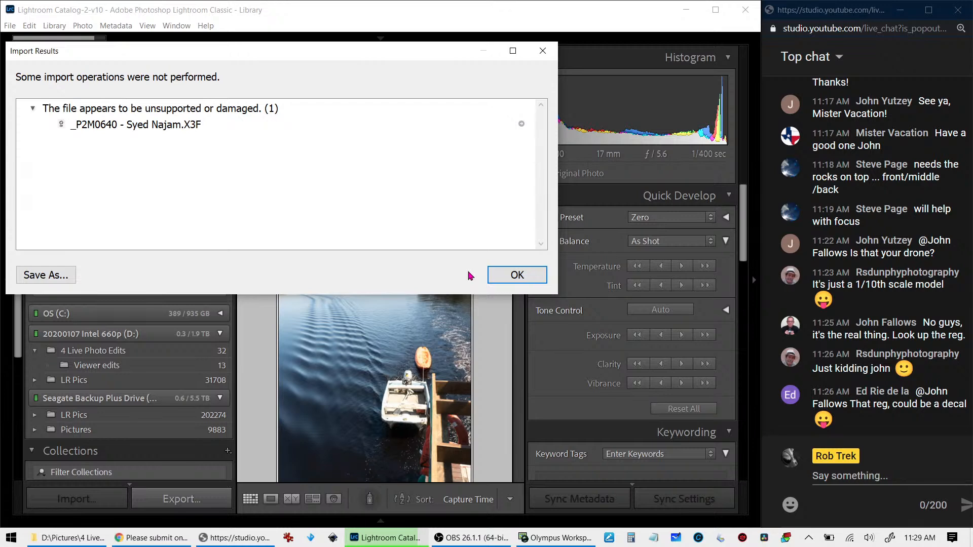
{"action": "left_click", "coordinate": [491, 277]}
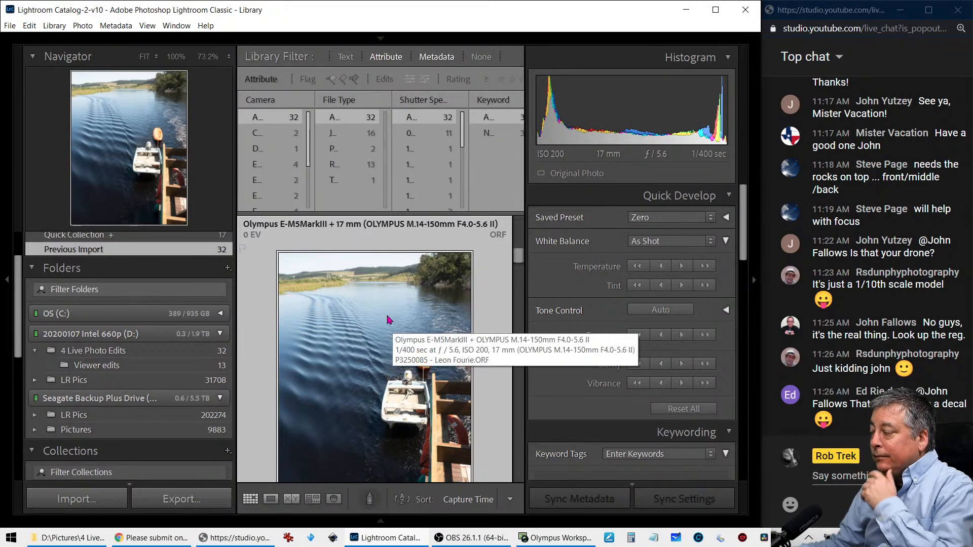
Hide the side panels and shrink the grid thumbnails so five photos fit in each row
{"action": "key", "text": "Tab"}
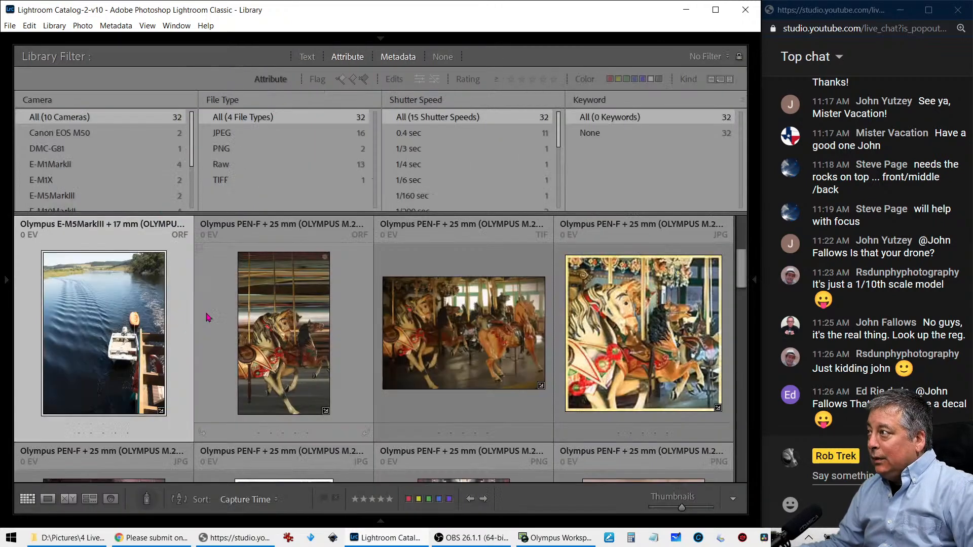
{"action": "key", "text": "equal"}
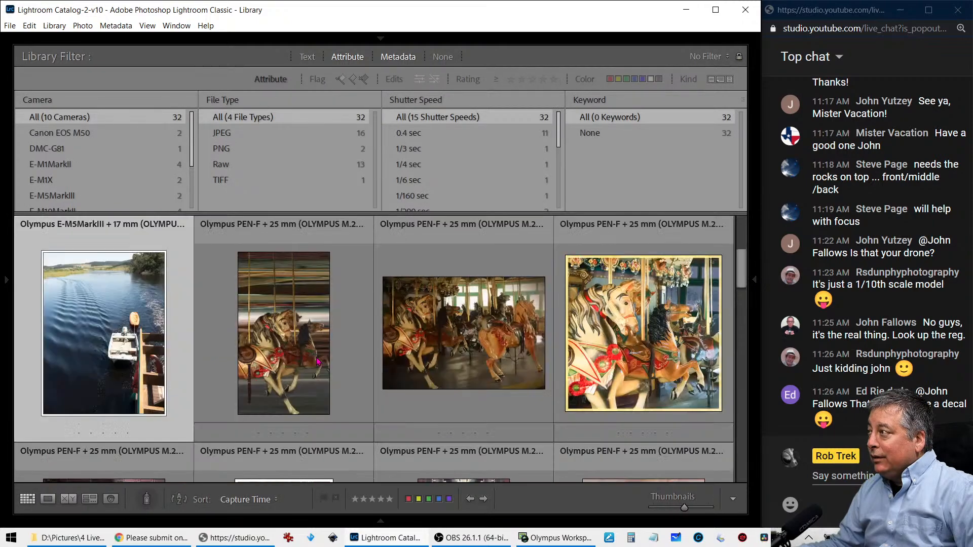
{"action": "key", "text": "minus"}
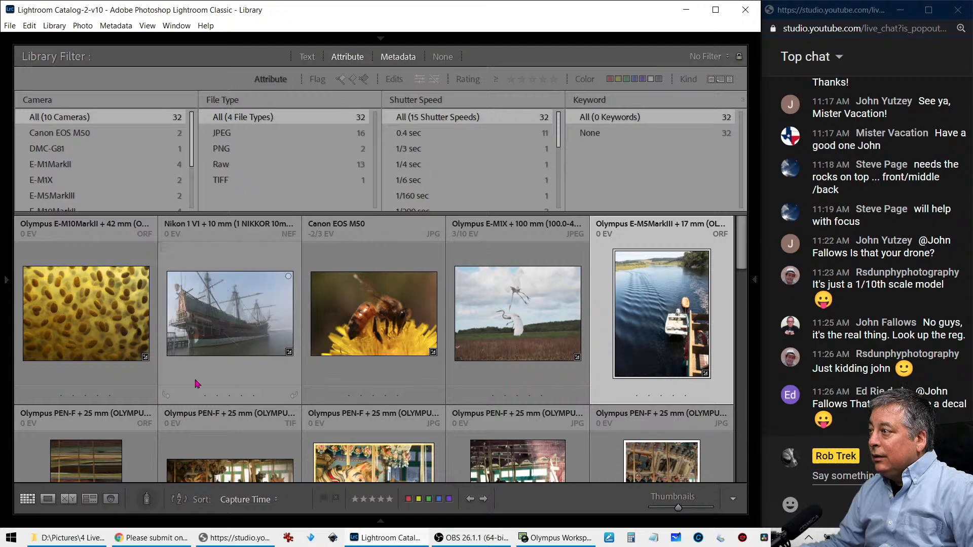
Give one-star ratings to the foggy sailing ship photo and the white egret photo
{"action": "left_click", "coordinate": [206, 395]}
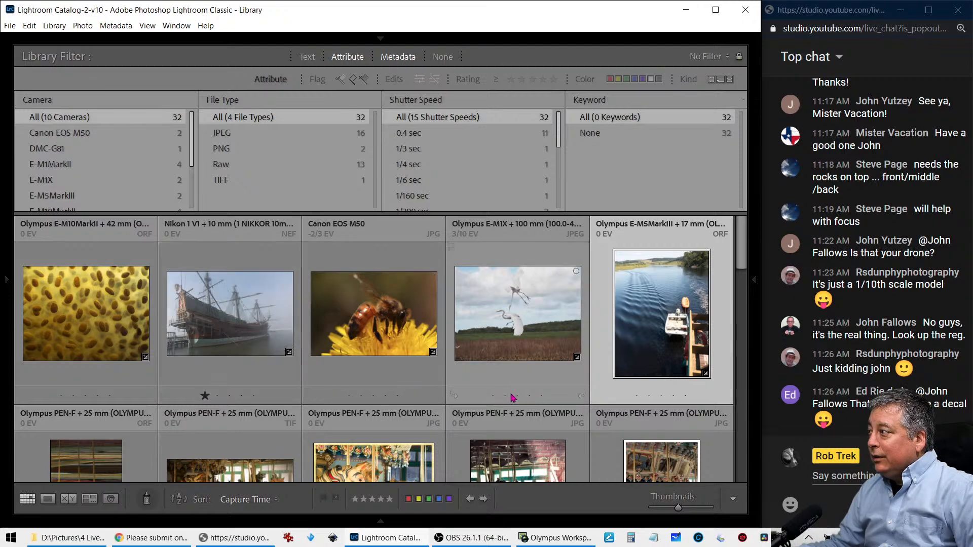
{"action": "left_click", "coordinate": [493, 396]}
Review the carousel edits in the grid, enlarging the mirrored carousel image and returning to the thumbnails, and continue to the rows below
{"action": "scroll", "coordinate": [496, 398], "scroll_direction": "down", "scroll_amount": 5}
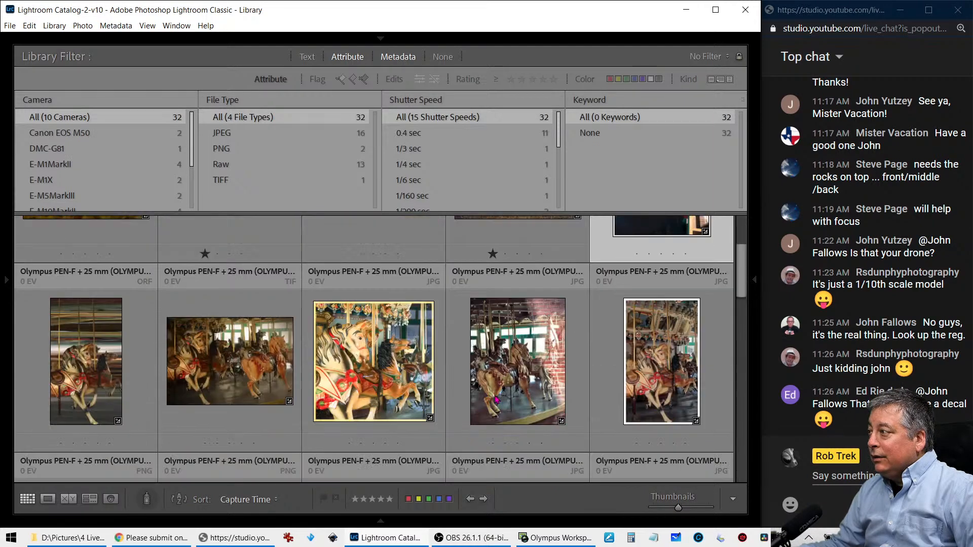
{"action": "scroll", "coordinate": [496, 399], "scroll_direction": "down", "scroll_amount": 1}
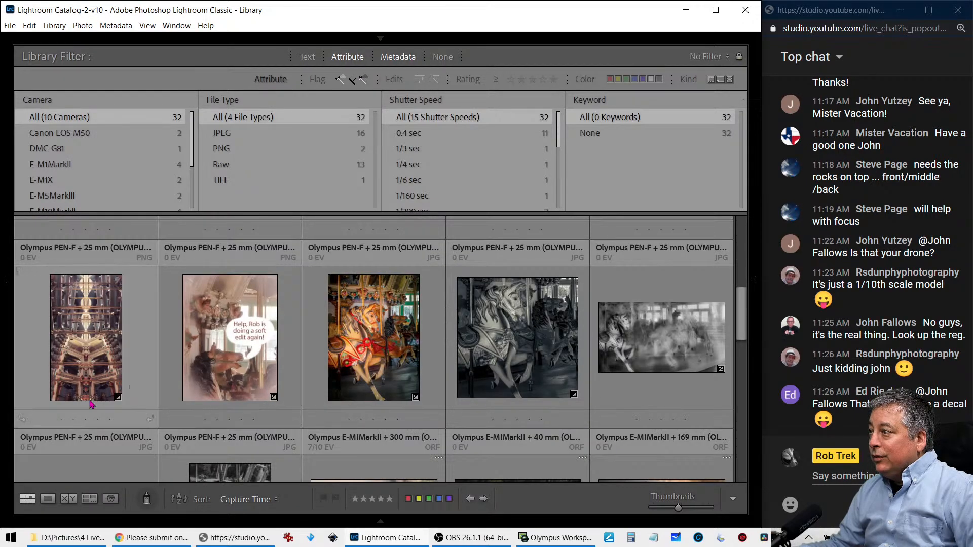
{"action": "double_click", "coordinate": [78, 385]}
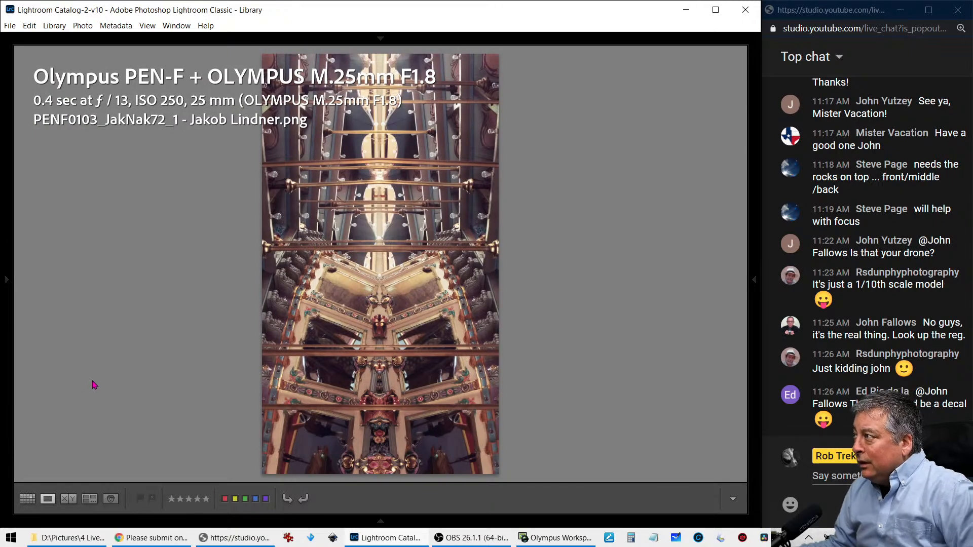
{"action": "key", "text": "g"}
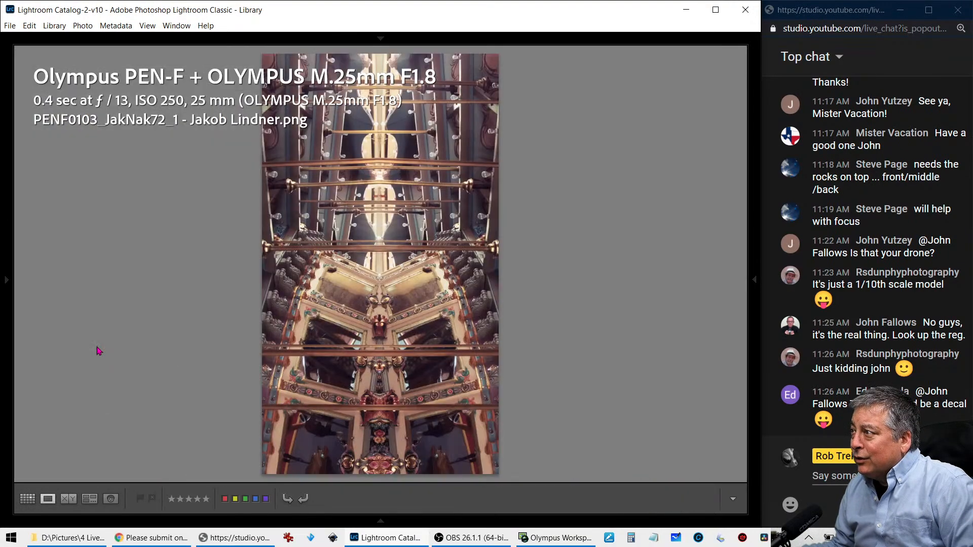
{"action": "double_click", "coordinate": [85, 370]}
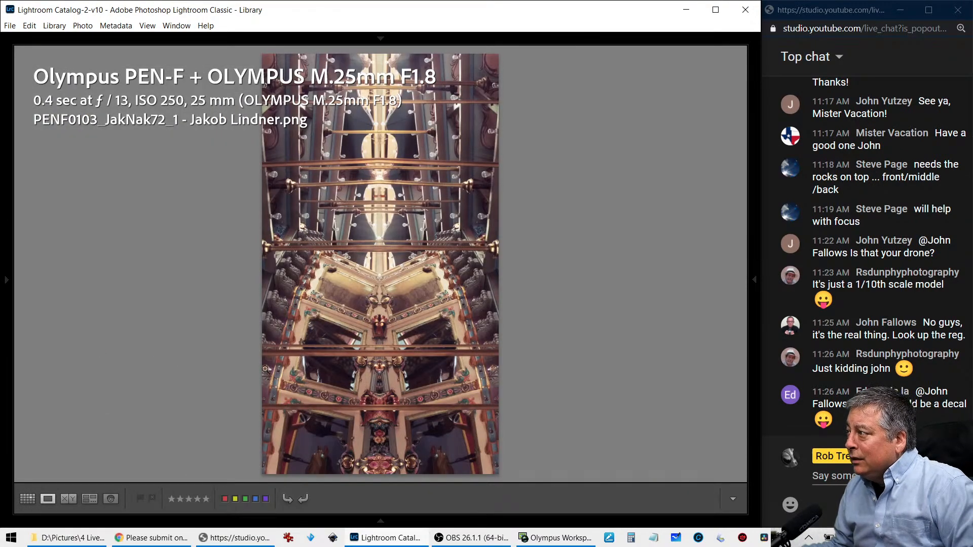
{"action": "key", "text": "g"}
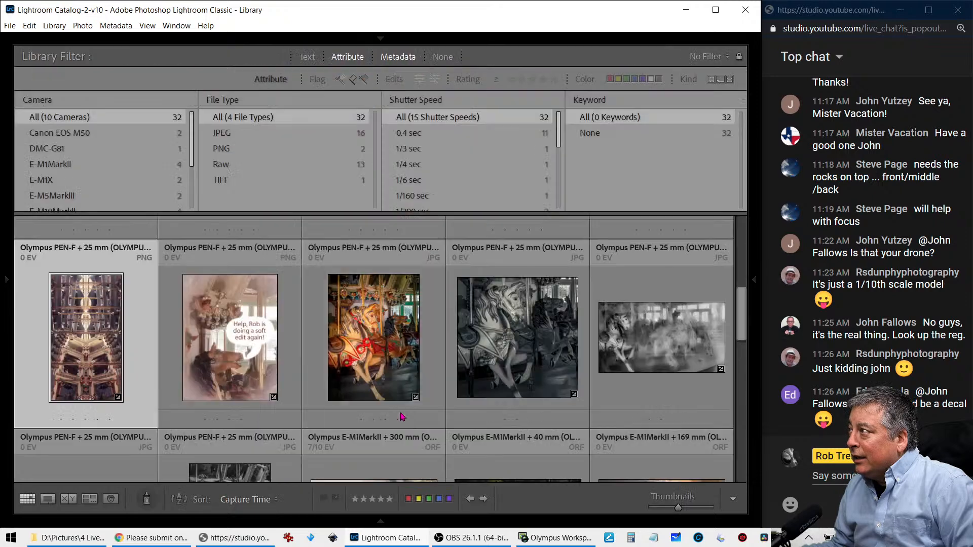
{"action": "scroll", "coordinate": [396, 405], "scroll_direction": "down", "scroll_amount": 2}
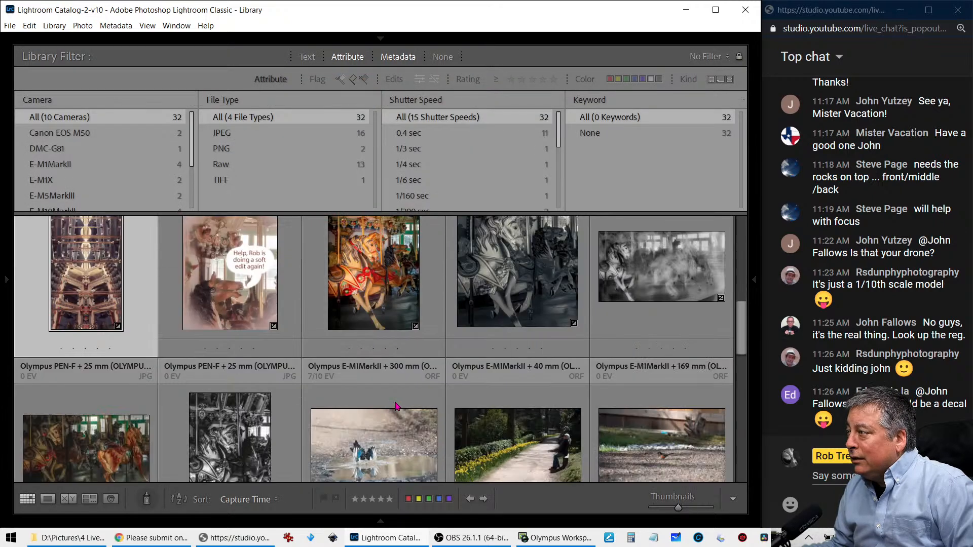
{"action": "scroll", "coordinate": [396, 406], "scroll_direction": "up", "scroll_amount": 1}
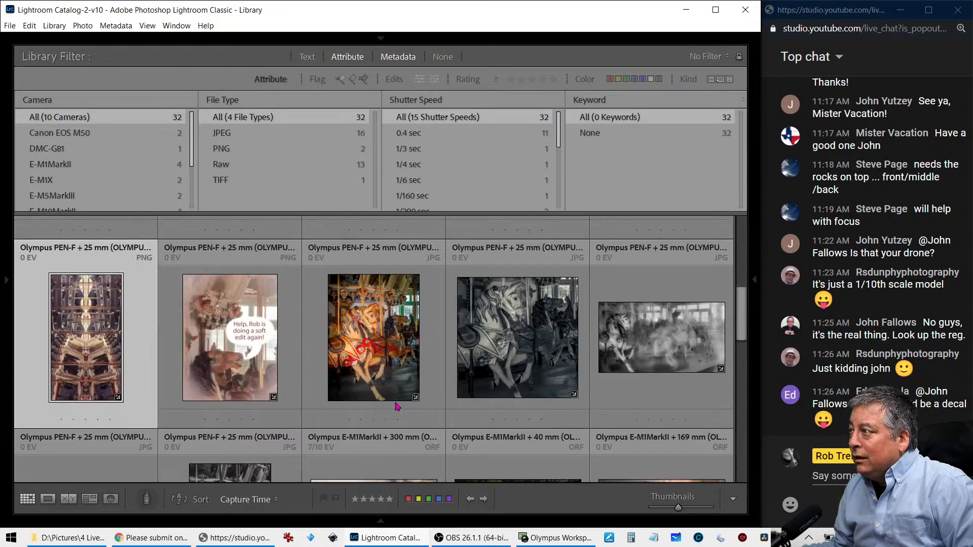
{"action": "double_click", "coordinate": [116, 364]}
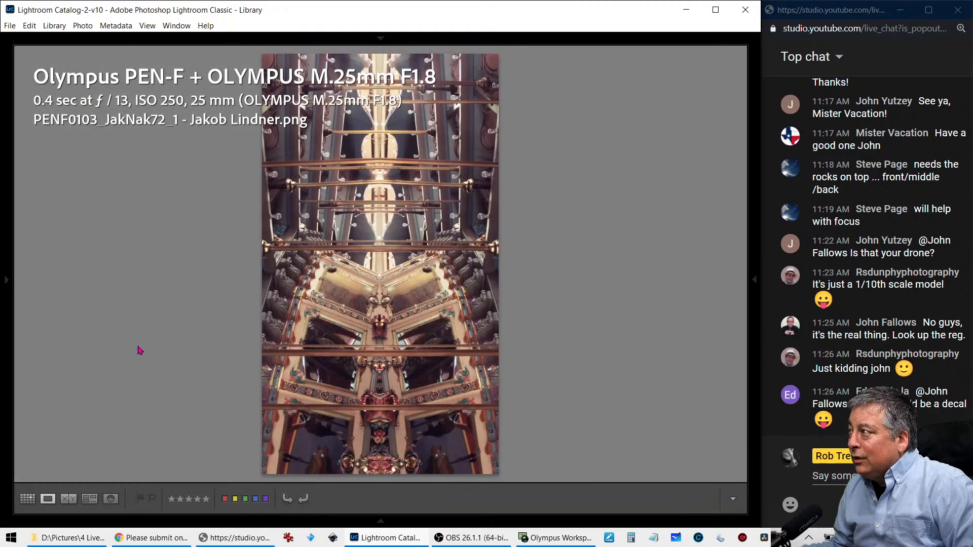
{"action": "key", "text": "g"}
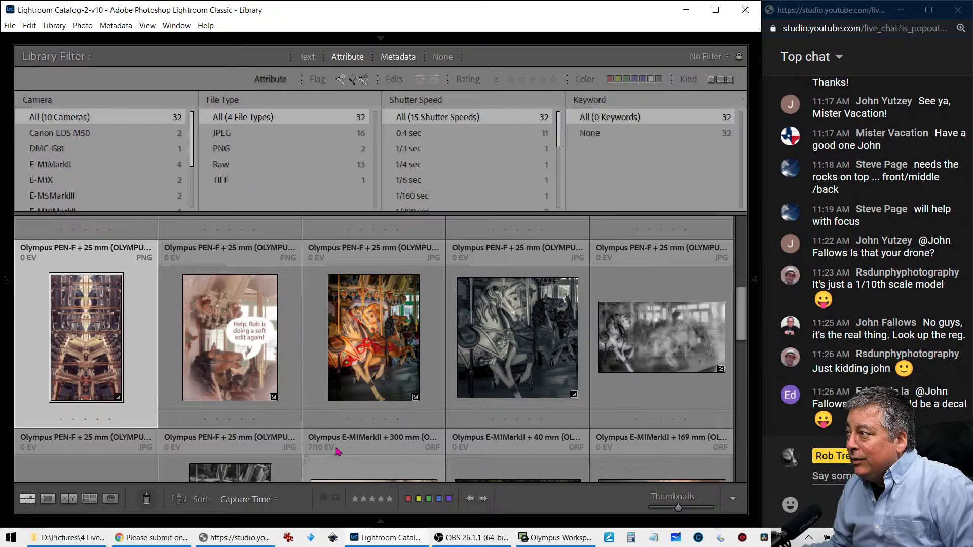
{"action": "scroll", "coordinate": [338, 452], "scroll_direction": "down", "scroll_amount": 1}
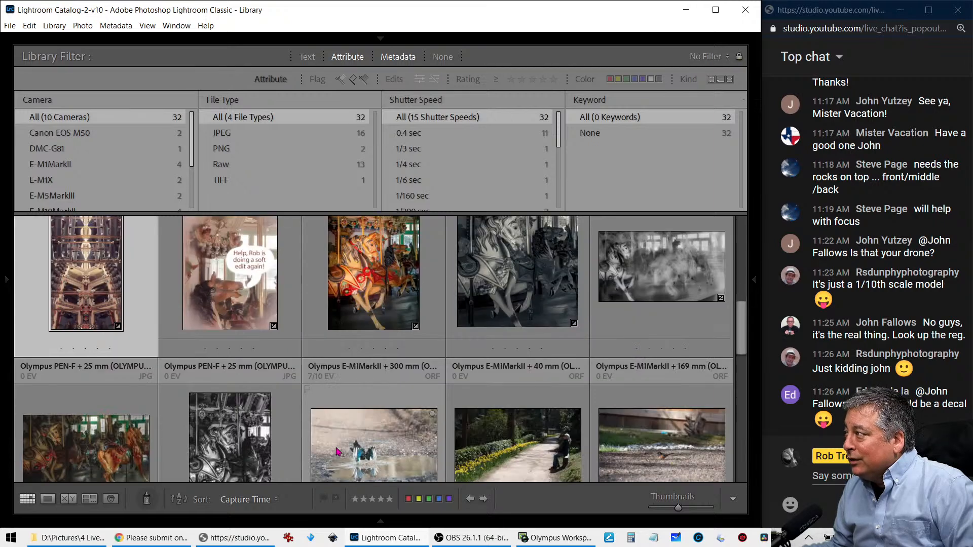
{"action": "scroll", "coordinate": [338, 452], "scroll_direction": "down", "scroll_amount": 1}
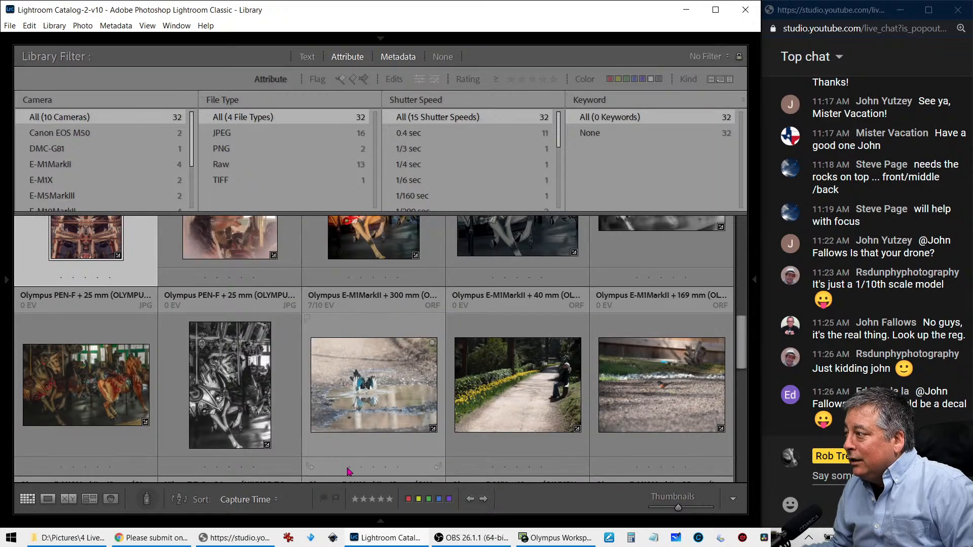
Give one-star ratings to the splashing bird, river rapids and lichen-covered rock photos
{"action": "left_click", "coordinate": [349, 467]}
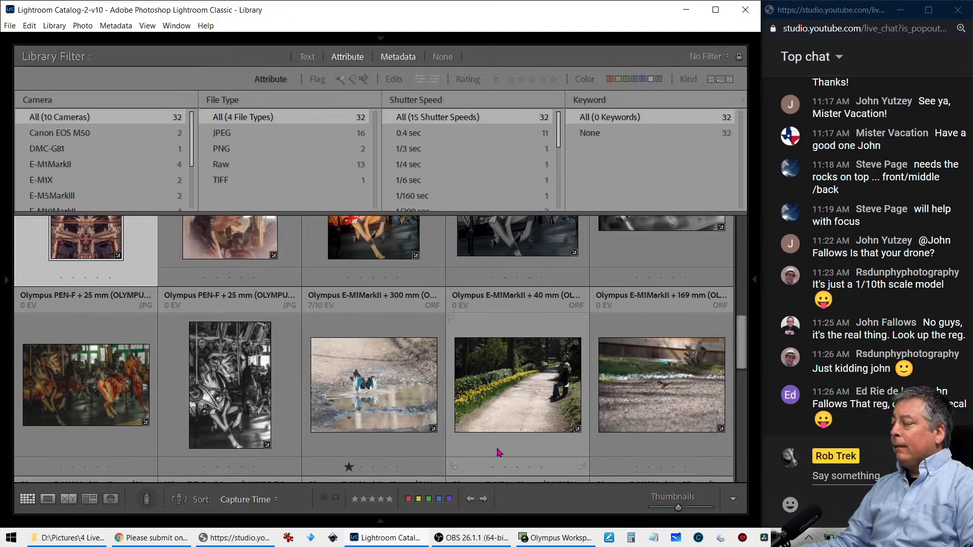
{"action": "scroll", "coordinate": [497, 455], "scroll_direction": "down", "scroll_amount": 2}
{"action": "scroll", "coordinate": [497, 453], "scroll_direction": "down", "scroll_amount": 1}
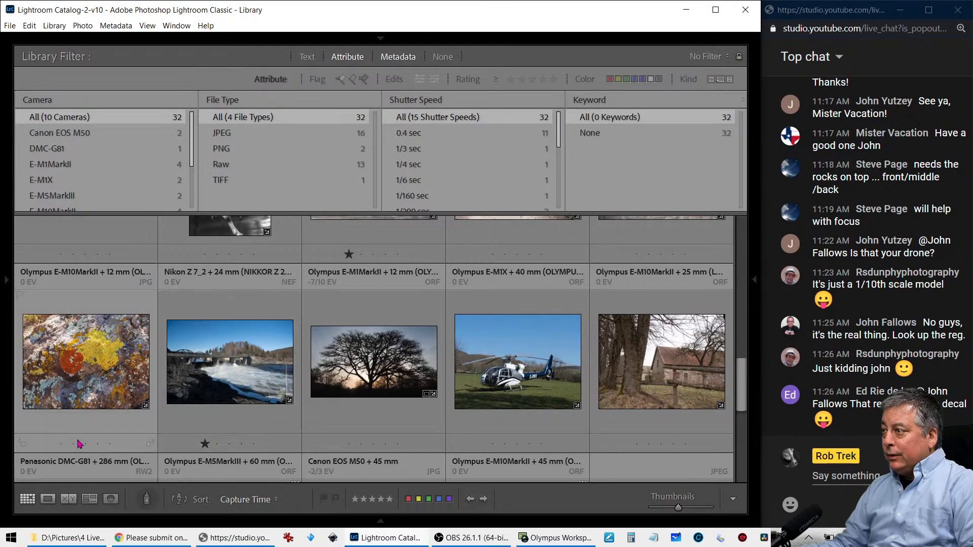
{"action": "left_click", "coordinate": [61, 444]}
Give one-star ratings to the bird on a branch and the blue flower photo, and check the remaining thumbnails
{"action": "scroll", "coordinate": [453, 444], "scroll_direction": "down", "scroll_amount": 3}
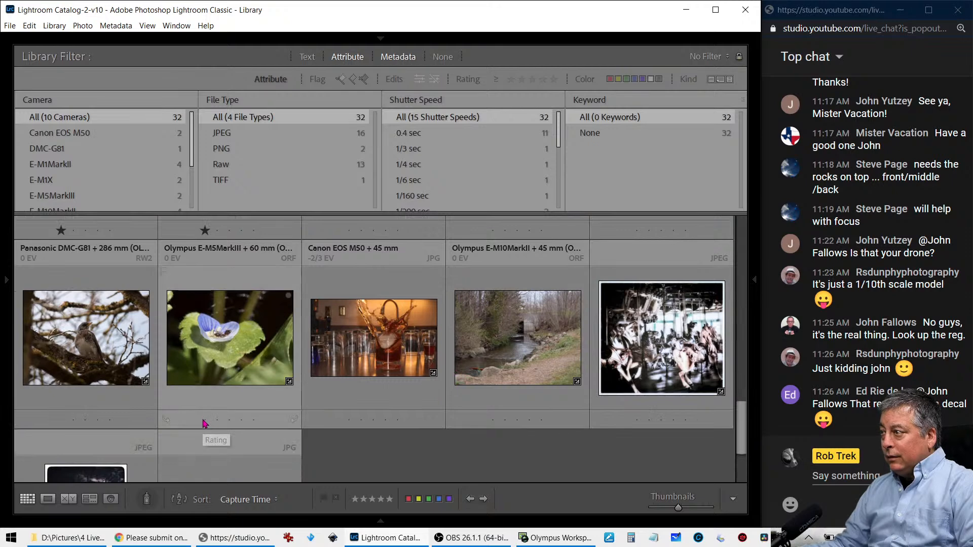
{"action": "left_click", "coordinate": [205, 420]}
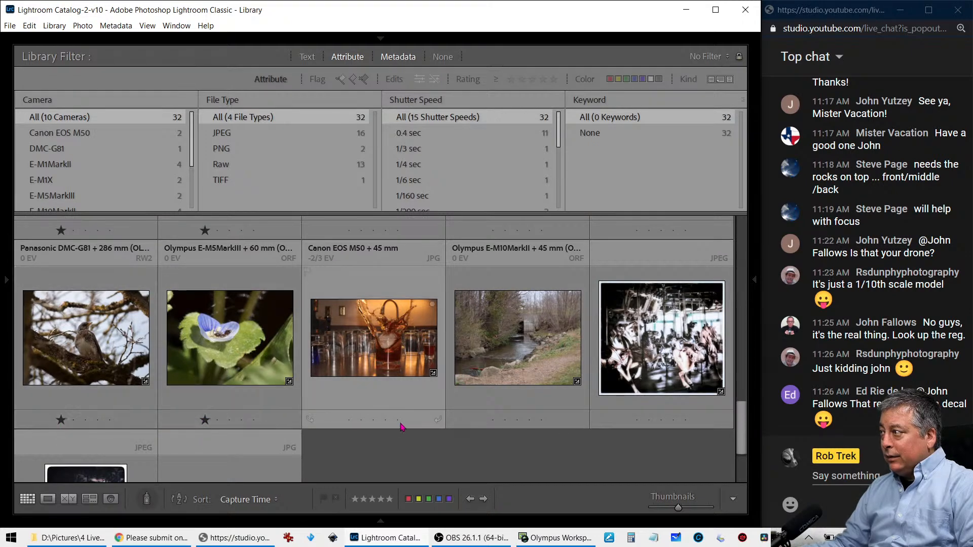
{"action": "scroll", "coordinate": [492, 425], "scroll_direction": "down", "scroll_amount": 3}
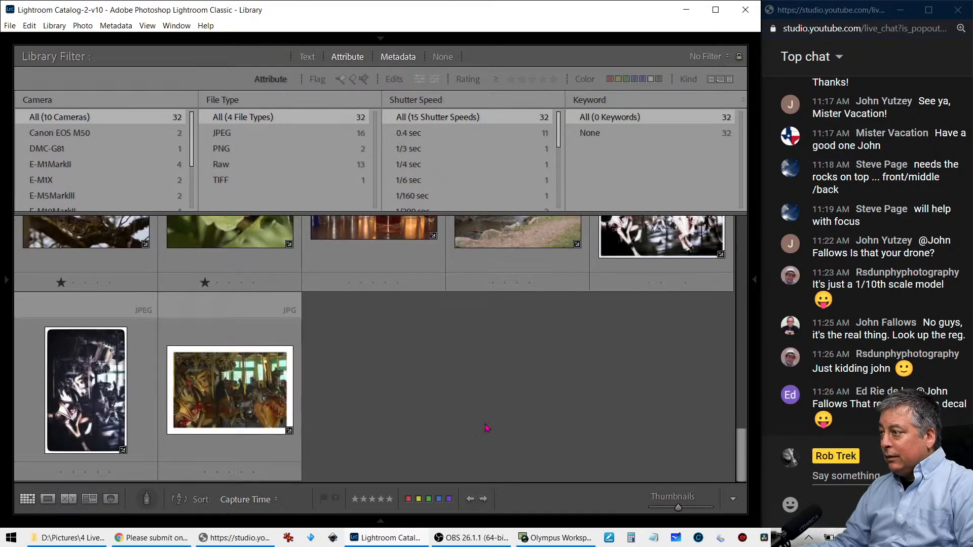
{"action": "scroll", "coordinate": [486, 428], "scroll_direction": "up", "scroll_amount": 20}
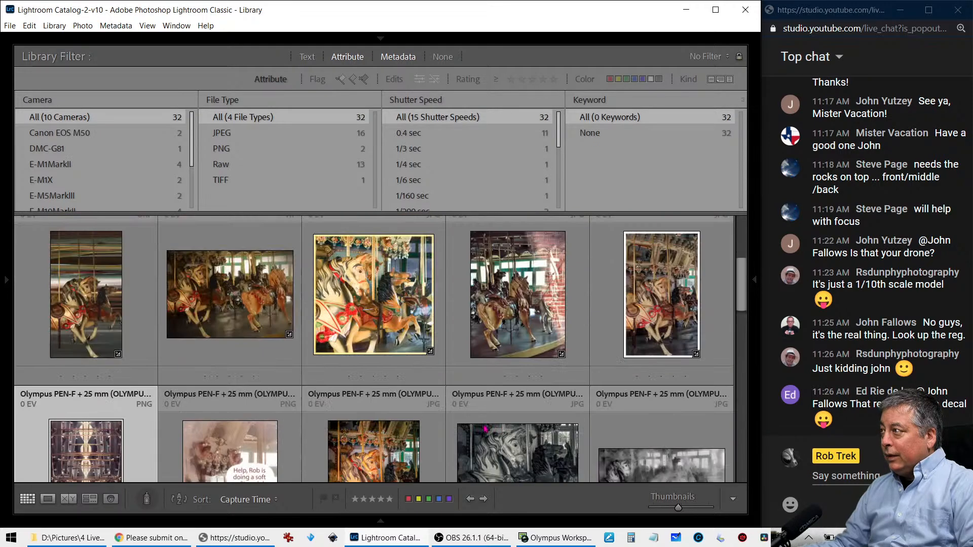
Reveal the folder list, select the 4 Live Photo Edits folder and filter its photos to unlabeled ones only
{"action": "left_click", "coordinate": [7, 288]}
{"action": "left_click", "coordinate": [99, 365]}
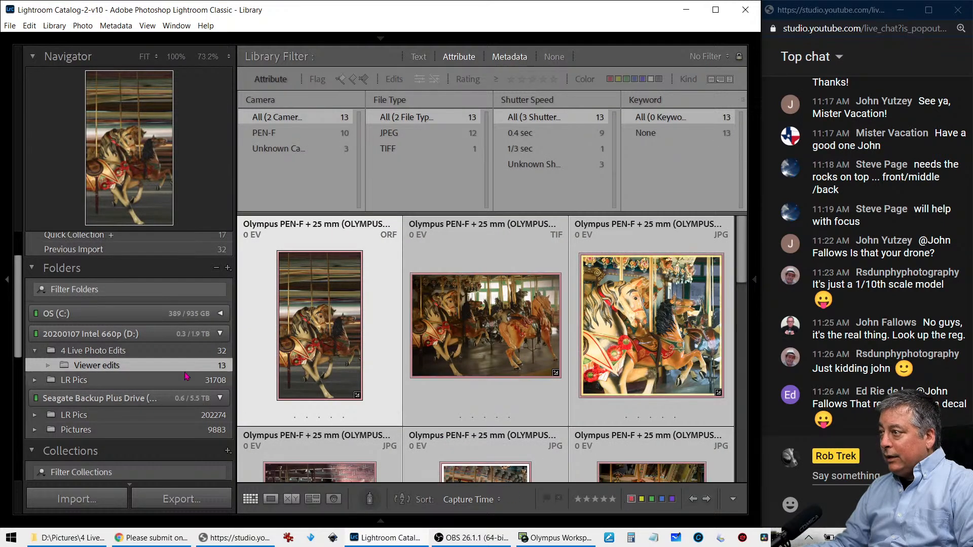
{"action": "left_click", "coordinate": [97, 351]}
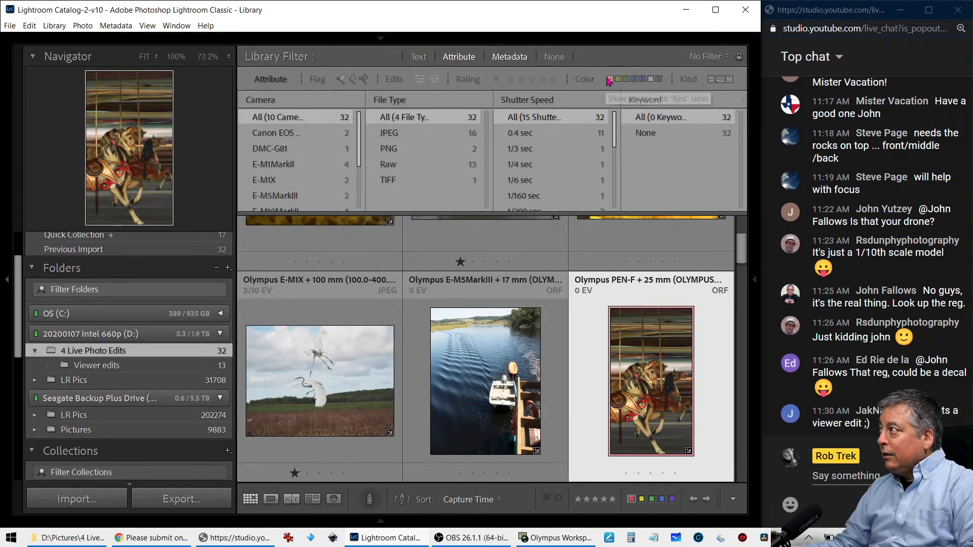
{"action": "left_click", "coordinate": [660, 79]}
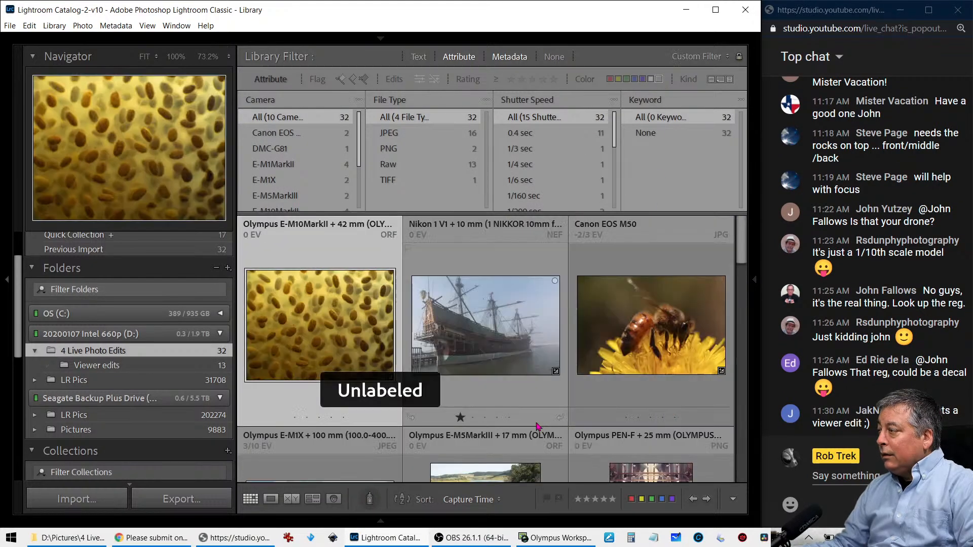
Find the carousel edit with the speech bubble among the unlabeled photos and give it a red label
{"action": "scroll", "coordinate": [531, 402], "scroll_direction": "down", "scroll_amount": 2}
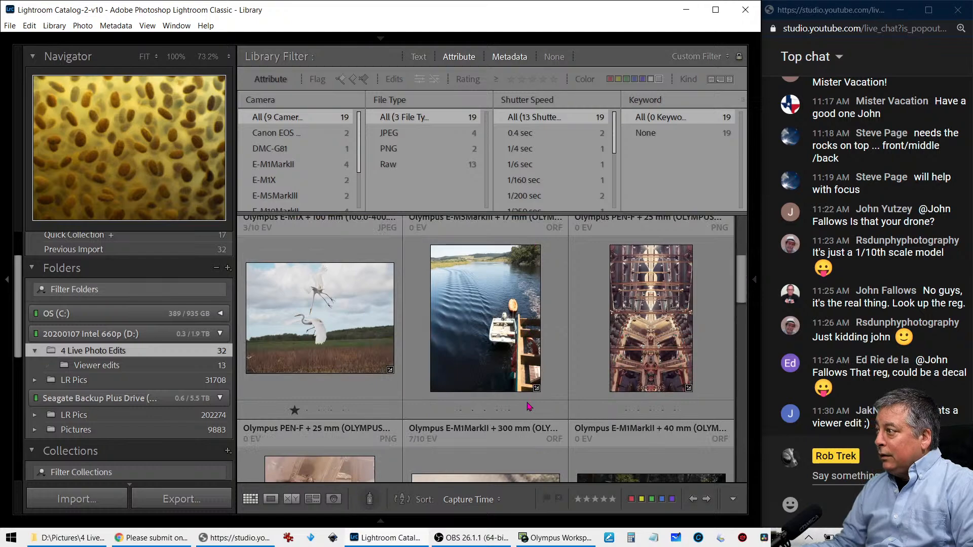
{"action": "scroll", "coordinate": [528, 407], "scroll_direction": "down", "scroll_amount": 4}
{"action": "scroll", "coordinate": [528, 407], "scroll_direction": "down", "scroll_amount": 2}
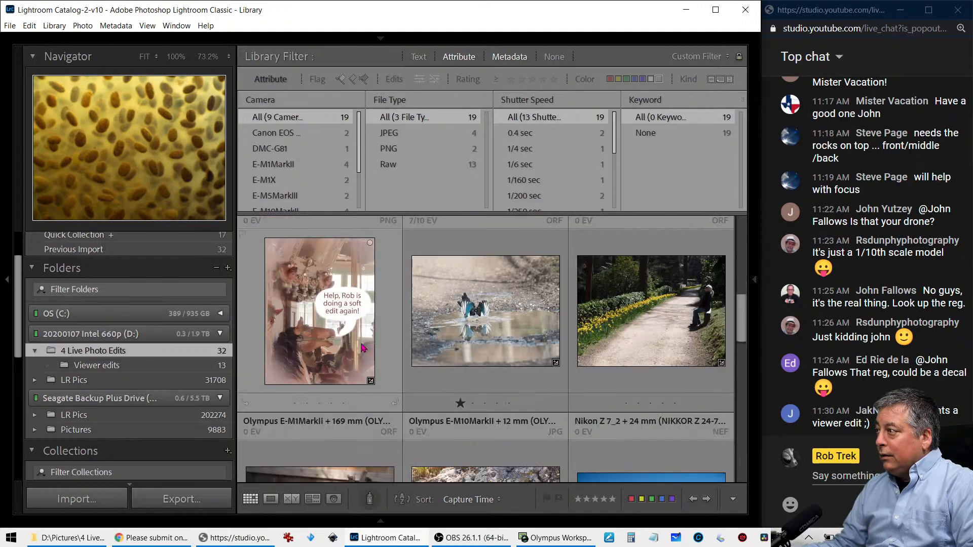
{"action": "left_click", "coordinate": [327, 338]}
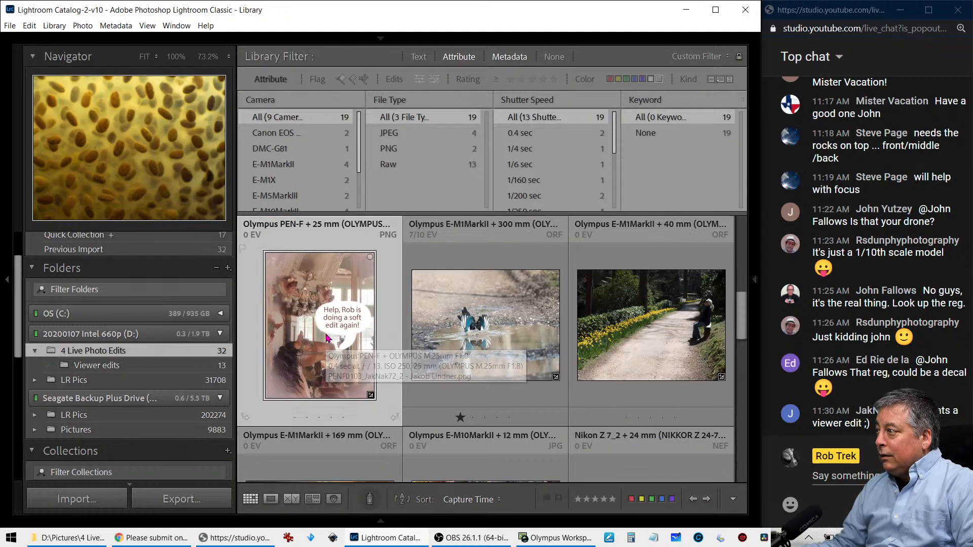
{"action": "left_click", "coordinate": [633, 501]}
Check the remaining unlabeled photos, filter them to one star and higher, and hide the folder list
{"action": "scroll", "coordinate": [591, 439], "scroll_direction": "down", "scroll_amount": 3}
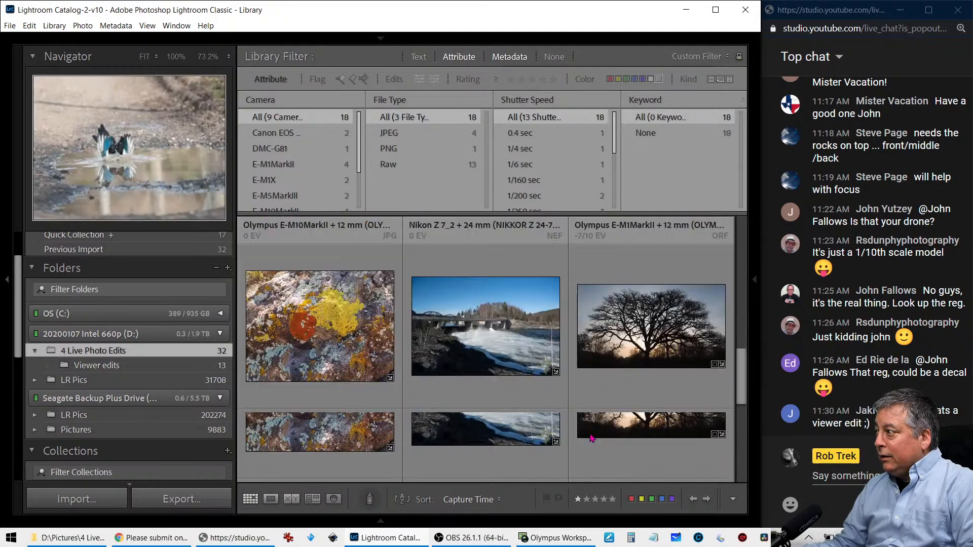
{"action": "scroll", "coordinate": [590, 439], "scroll_direction": "down", "scroll_amount": 7}
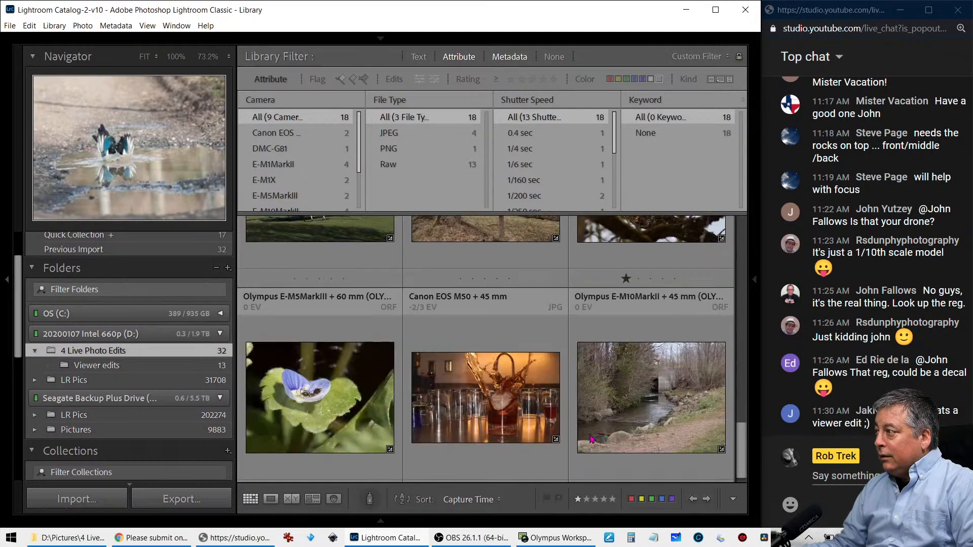
{"action": "scroll", "coordinate": [591, 439], "scroll_direction": "down", "scroll_amount": 1}
{"action": "scroll", "coordinate": [591, 439], "scroll_direction": "up", "scroll_amount": 15}
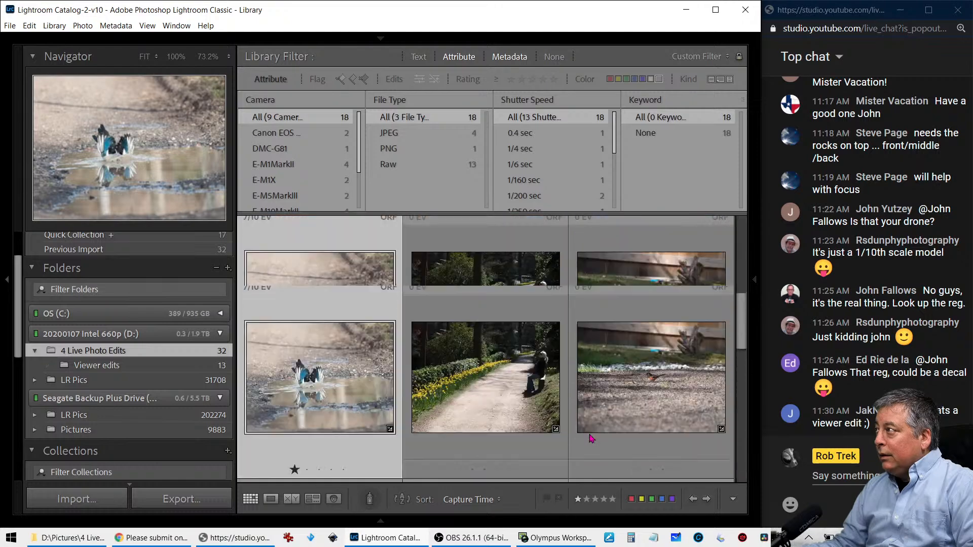
{"action": "left_click", "coordinate": [511, 80]}
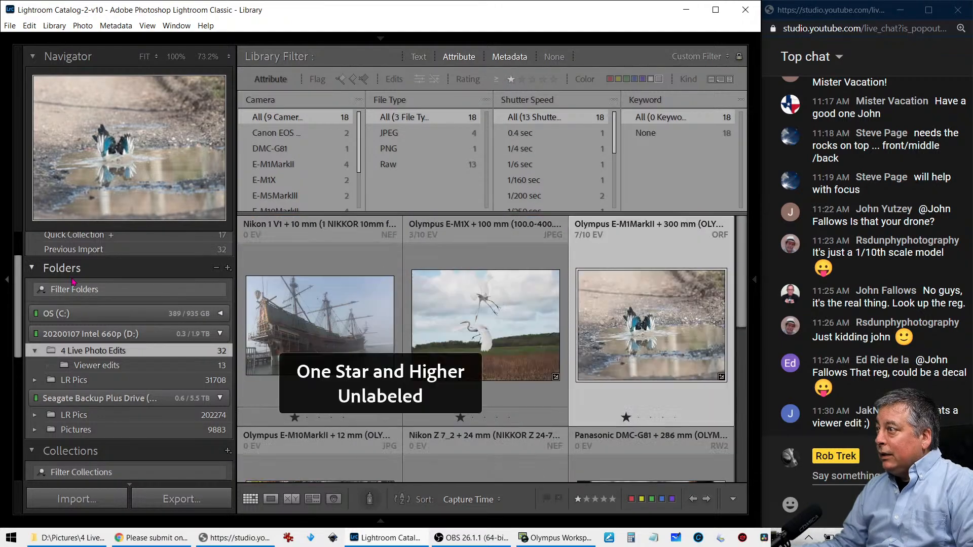
{"action": "left_click", "coordinate": [19, 299]}
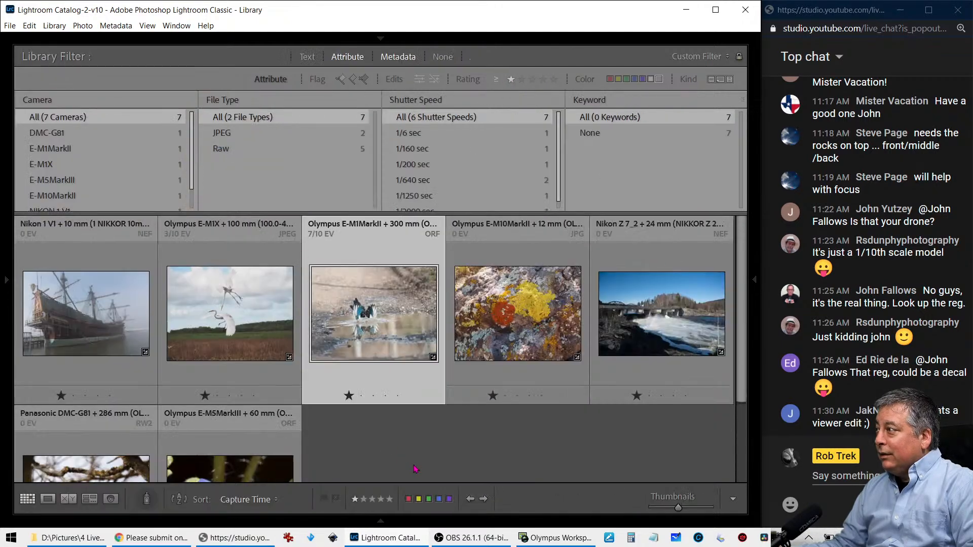
Enlarge the foggy sailing ship photo, reveal the histogram and Quick Develop settings, and return to the grid to review the starred photos
{"action": "double_click", "coordinate": [76, 314]}
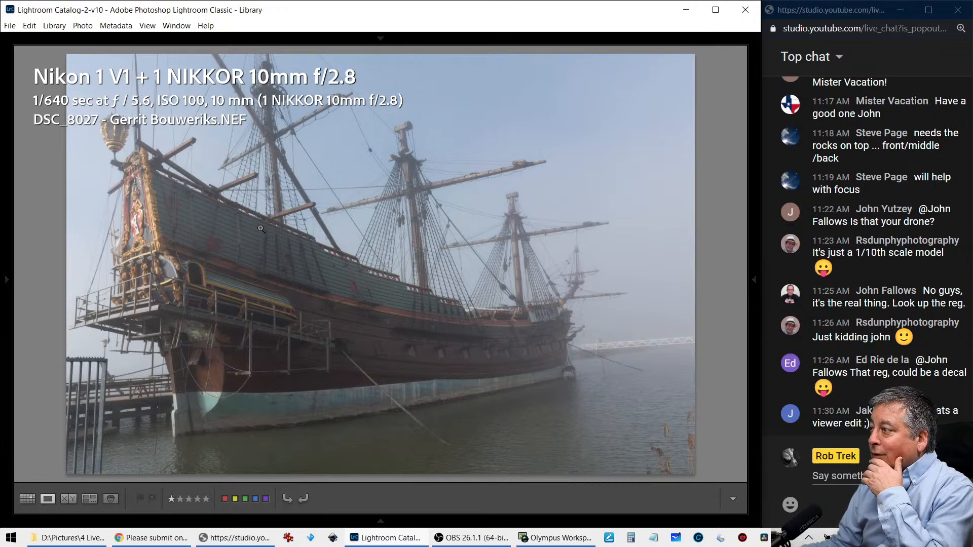
{"action": "left_click", "coordinate": [753, 279]}
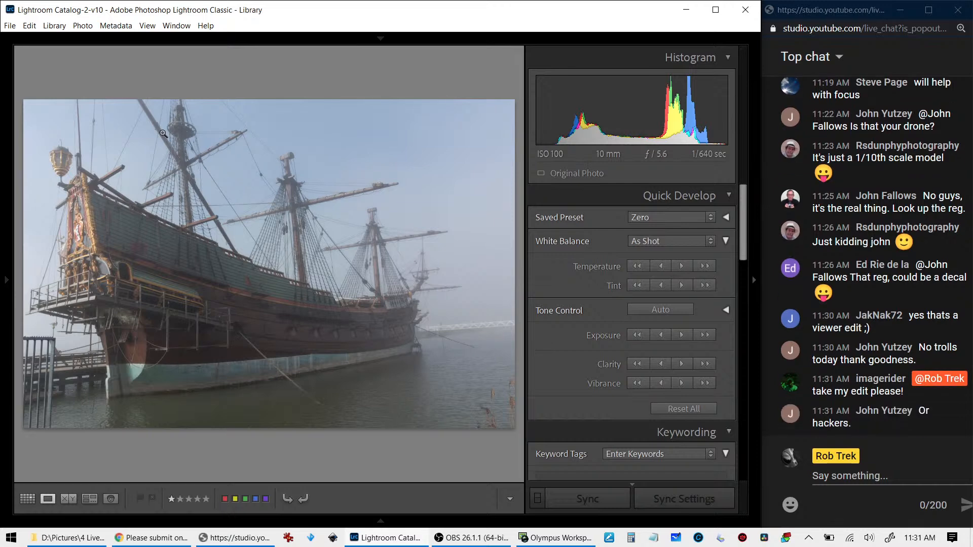
{"action": "mouse_move", "coordinate": [146, 44]}
{"action": "key", "text": "g"}
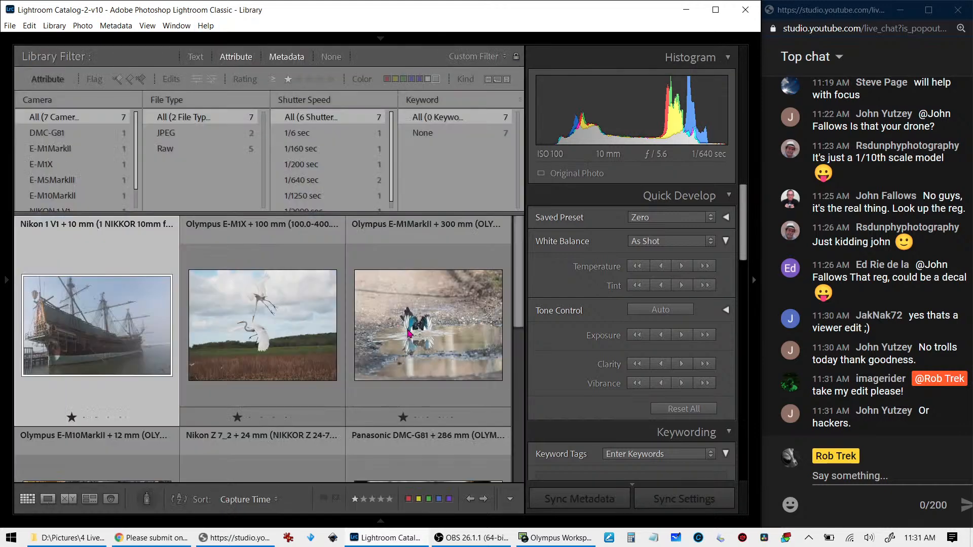
{"action": "scroll", "coordinate": [414, 345], "scroll_direction": "down", "scroll_amount": 4}
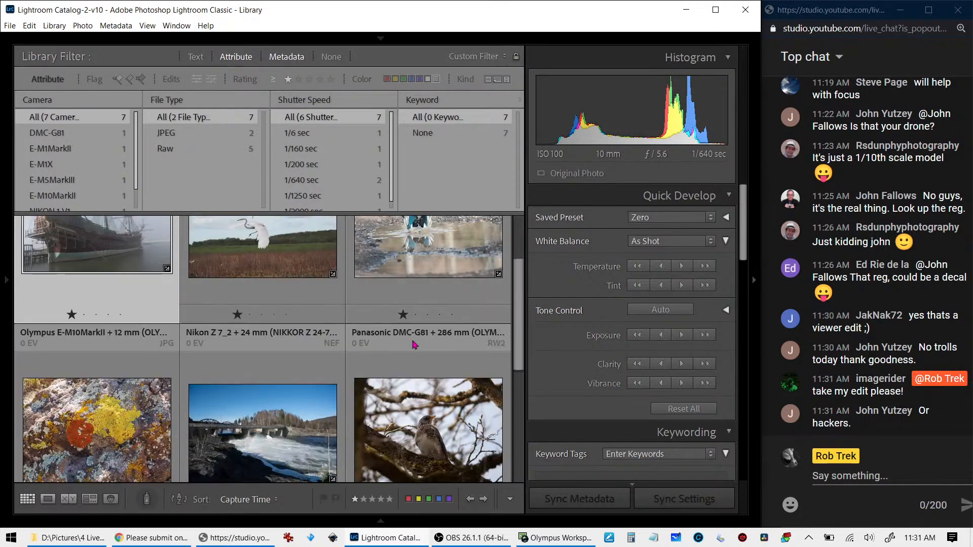
{"action": "scroll", "coordinate": [415, 345], "scroll_direction": "up", "scroll_amount": 4}
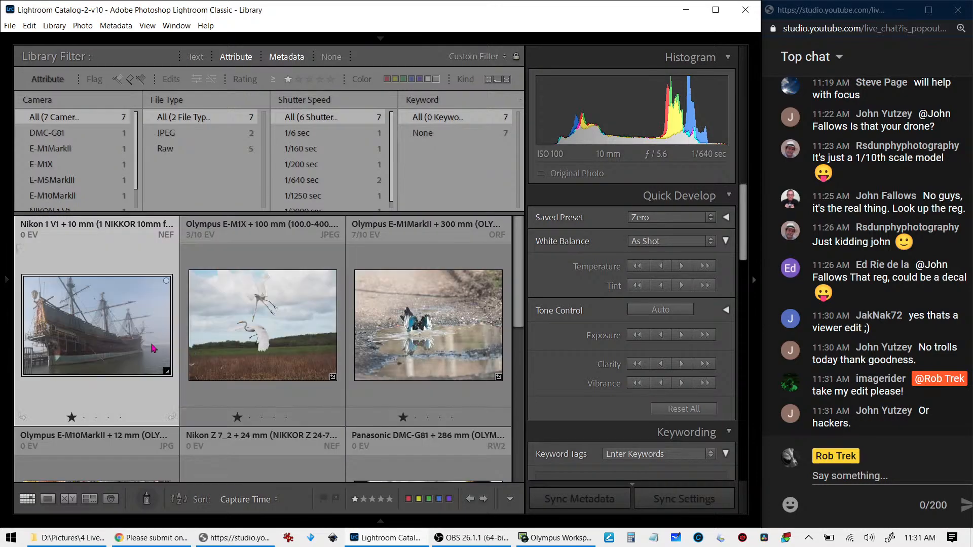
Open the sailing ship photo for developing and hide the navigator and presets
{"action": "key", "text": "d"}
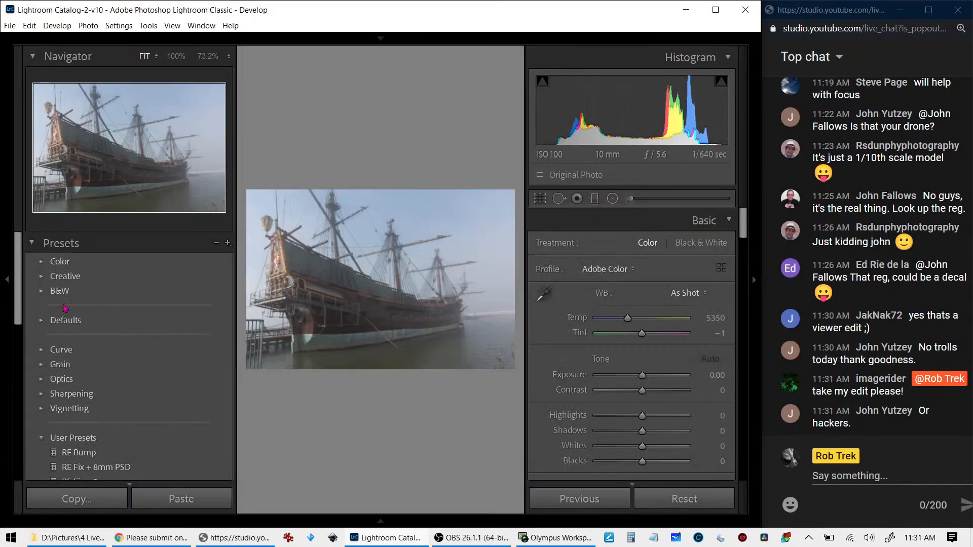
{"action": "left_click", "coordinate": [8, 280]}
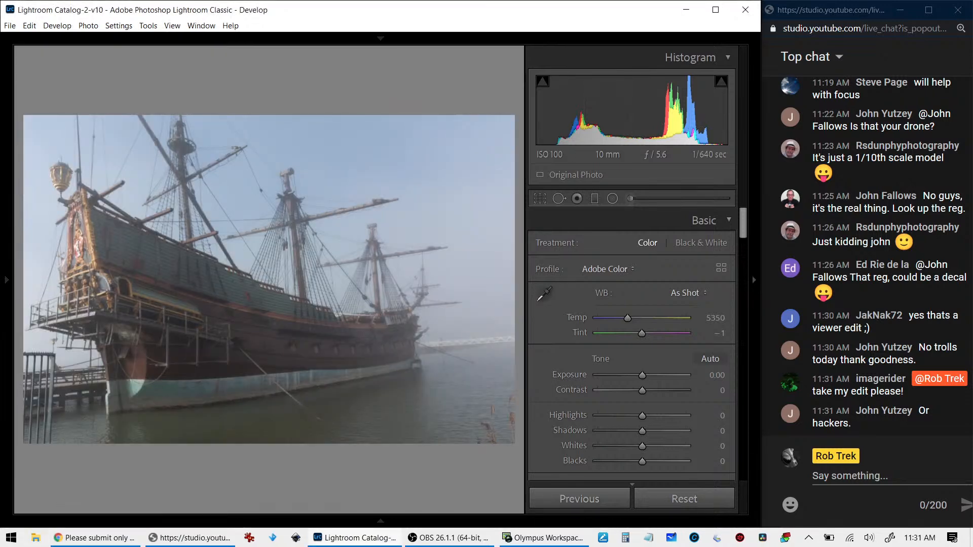
{"action": "key", "text": "alt+Tab"}
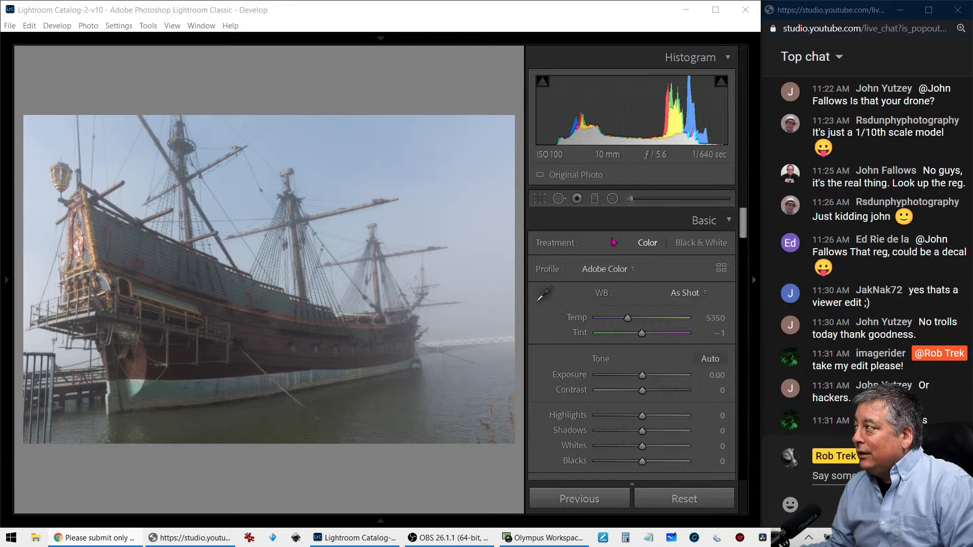
Straighten the ship photo with the Crop tool by rotating it a few degrees clockwise until the horizon is level
{"action": "left_click", "coordinate": [548, 211]}
{"action": "left_click", "coordinate": [540, 199]}
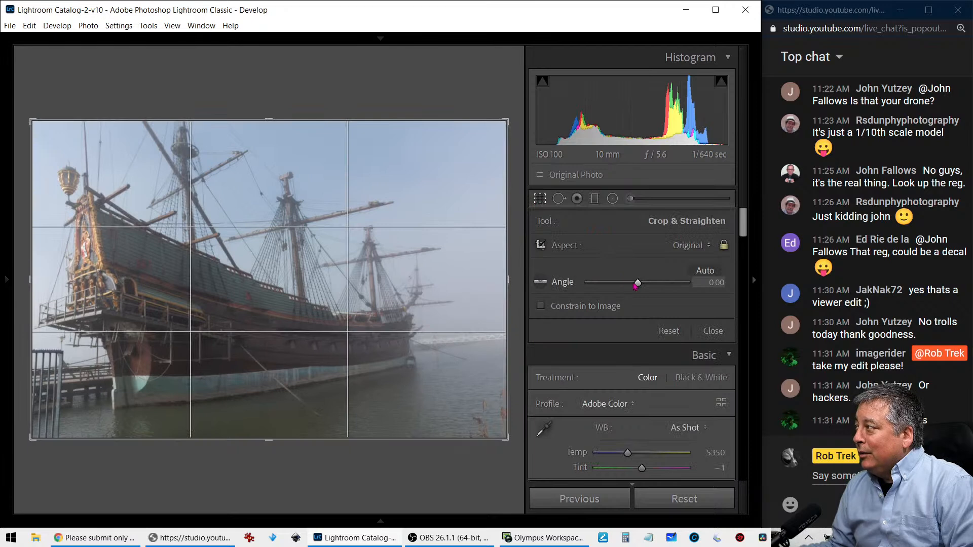
{"action": "left_click_drag", "start_coordinate": [637, 281], "coordinate": [639, 284]}
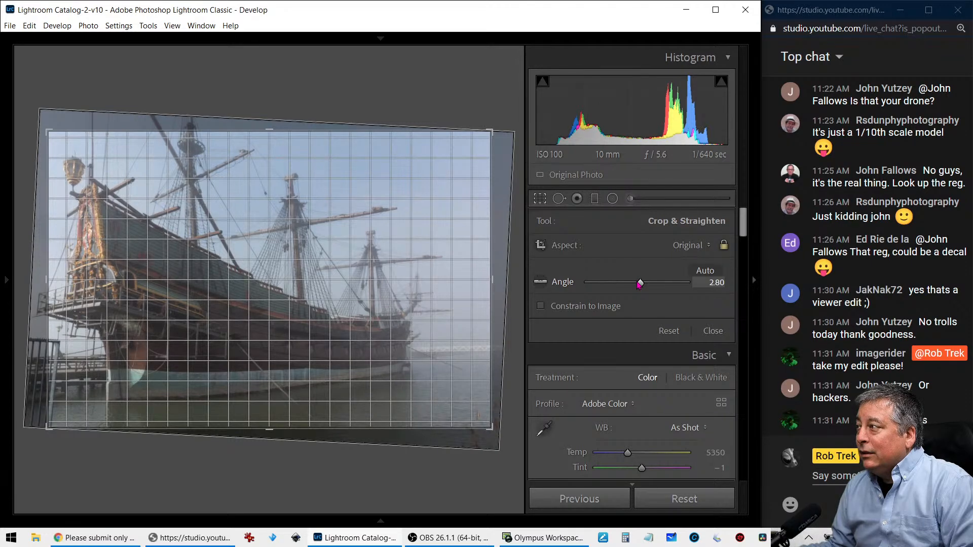
{"action": "left_click_drag", "start_coordinate": [640, 284], "coordinate": [640, 283]}
{"action": "left_click", "coordinate": [541, 199]}
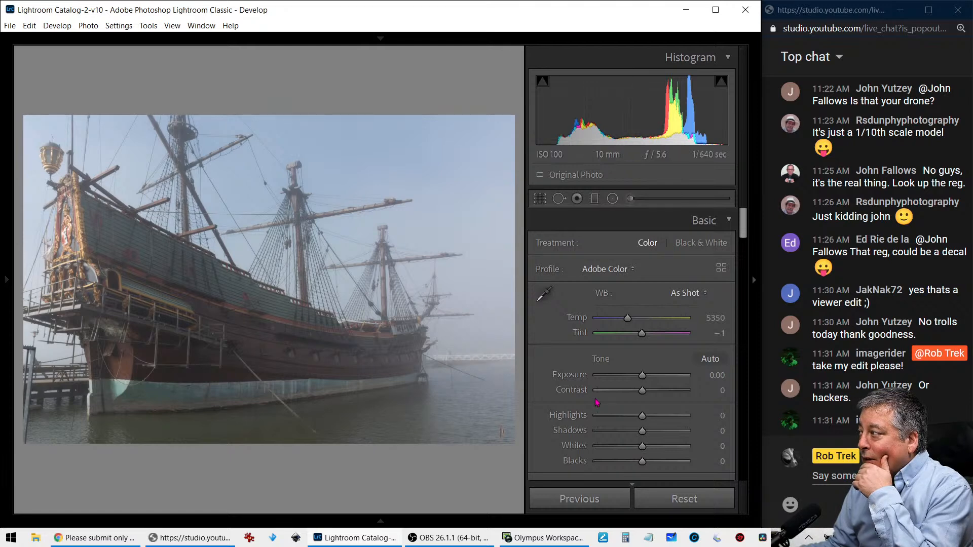
Apply the automatic tone settings to the ship photo, and set Vibrance to -19 and Saturation to +75
{"action": "left_click", "coordinate": [710, 359]}
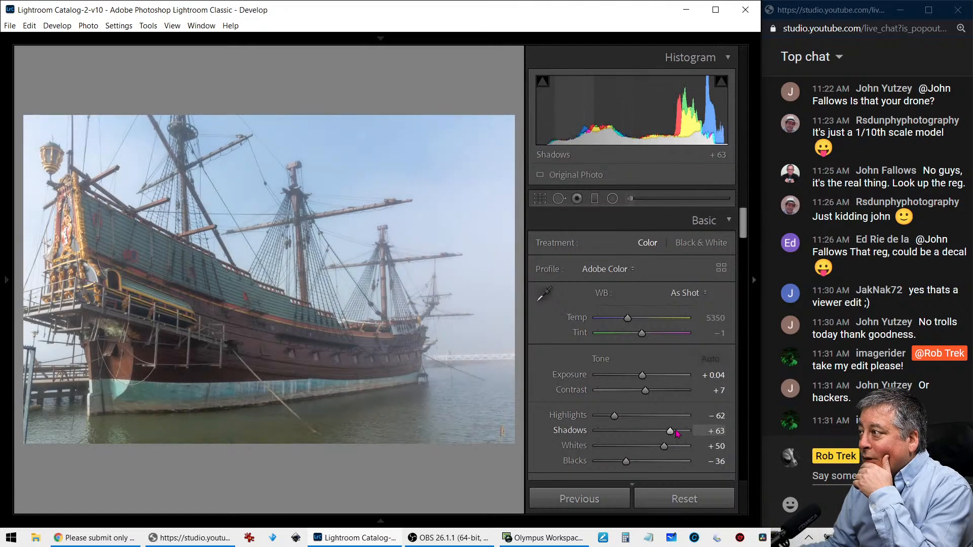
{"action": "scroll", "coordinate": [677, 434], "scroll_direction": "down", "scroll_amount": 5}
{"action": "scroll", "coordinate": [673, 428], "scroll_direction": "down", "scroll_amount": 3}
{"action": "scroll", "coordinate": [674, 428], "scroll_direction": "up", "scroll_amount": 3}
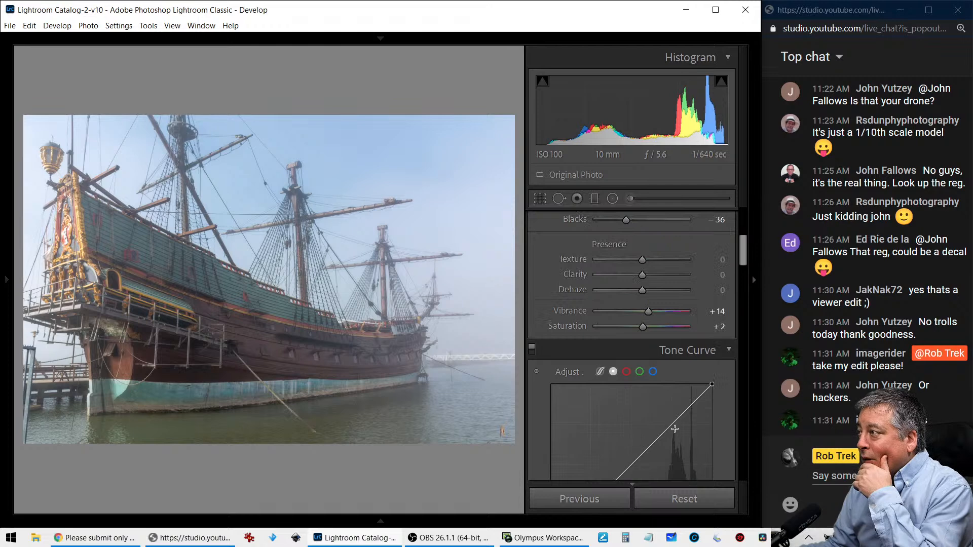
{"action": "left_click_drag", "start_coordinate": [649, 311], "coordinate": [689, 330]}
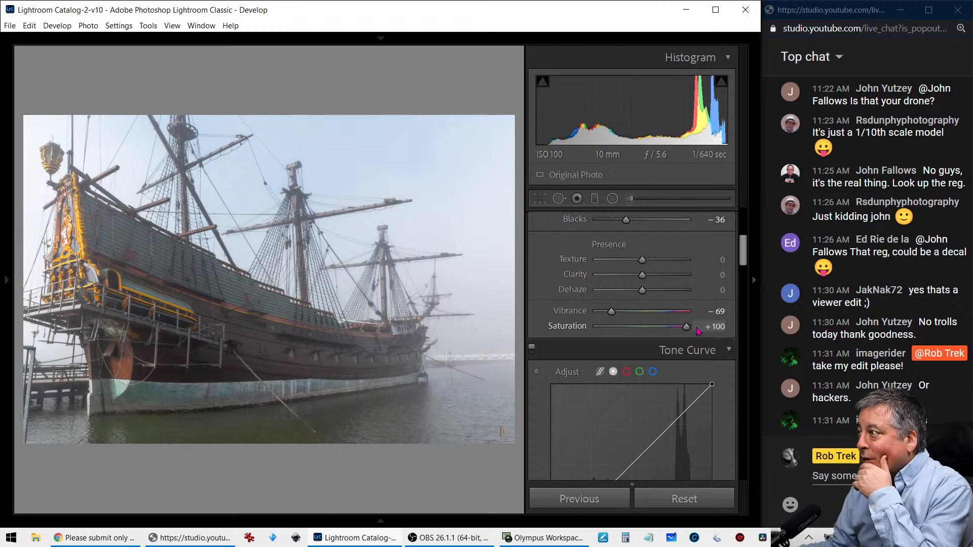
{"action": "left_click_drag", "start_coordinate": [616, 315], "coordinate": [628, 318]}
{"action": "left_click_drag", "start_coordinate": [686, 328], "coordinate": [639, 318]}
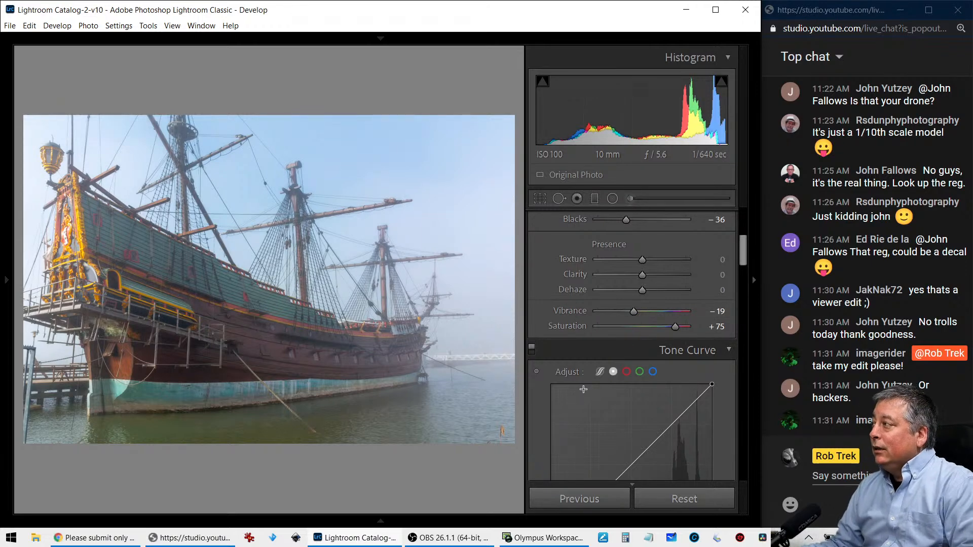
Darken and warm the ship photo with Exposure -1.51 and Temp 6057, and raise Shadows to +95
{"action": "scroll", "coordinate": [598, 395], "scroll_direction": "up", "scroll_amount": 5}
{"action": "left_click_drag", "start_coordinate": [644, 380], "coordinate": [631, 380]}
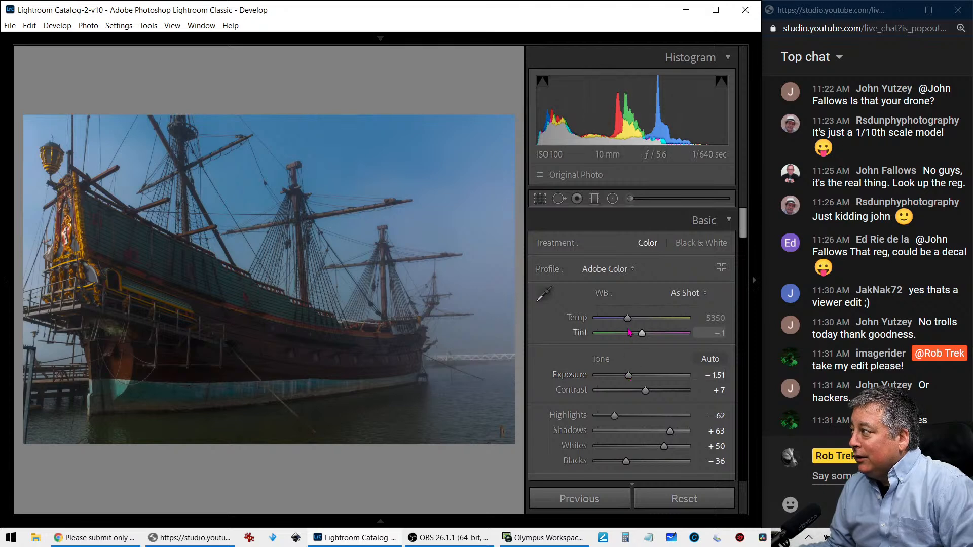
{"action": "left_click_drag", "start_coordinate": [630, 319], "coordinate": [635, 323]}
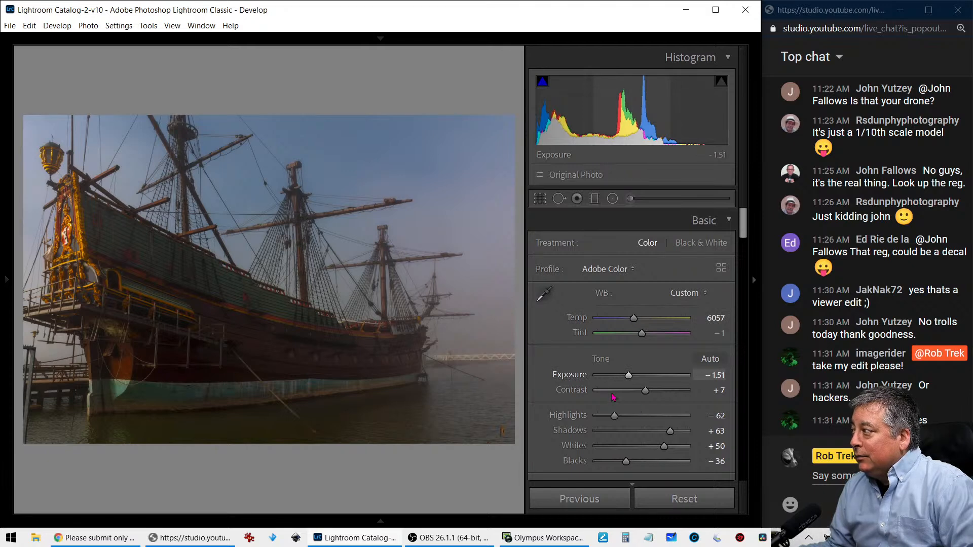
{"action": "mouse_move", "coordinate": [671, 432]}
{"action": "left_mouse_down"}
{"action": "mouse_move", "coordinate": [703, 435]}
{"action": "mouse_move", "coordinate": [686, 437]}
{"action": "left_mouse_up"}
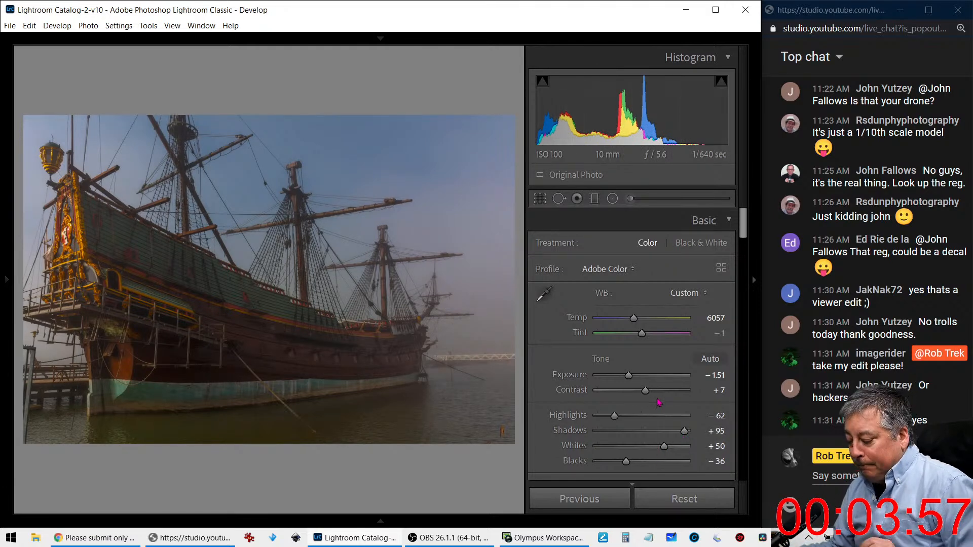
Preview the photo in black and white, return it to colour, and set the overall Exposure to −1.46
{"action": "key", "text": "v"}
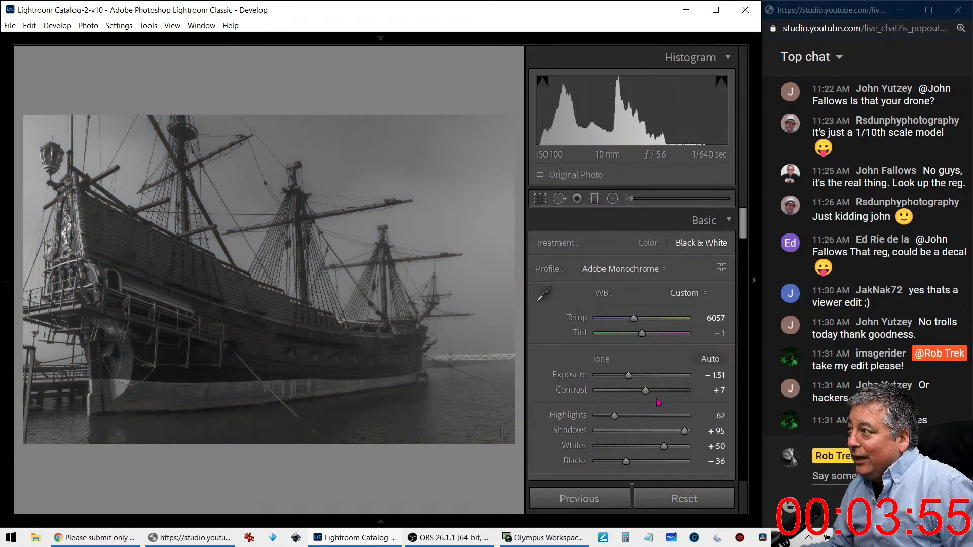
{"action": "key", "text": "v"}
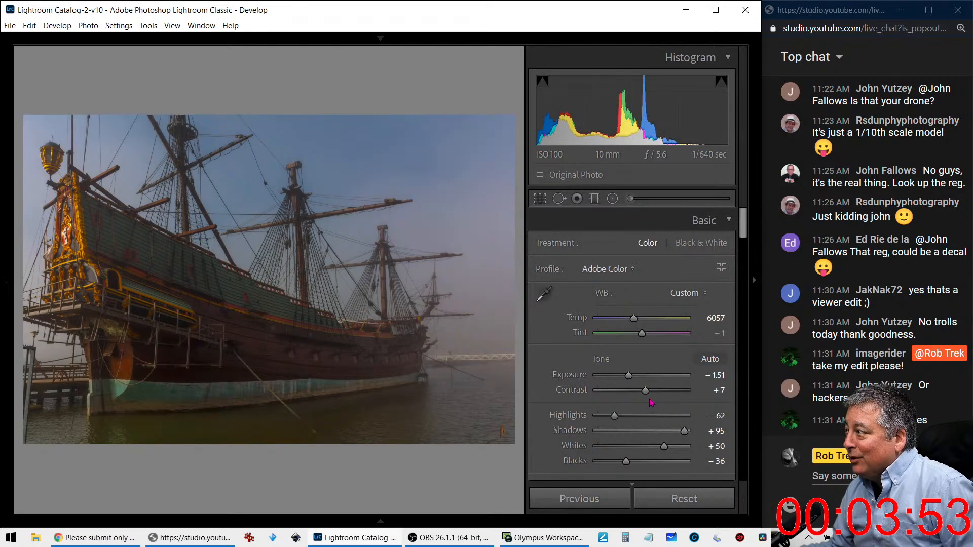
{"action": "left_click_drag", "start_coordinate": [633, 380], "coordinate": [634, 383]}
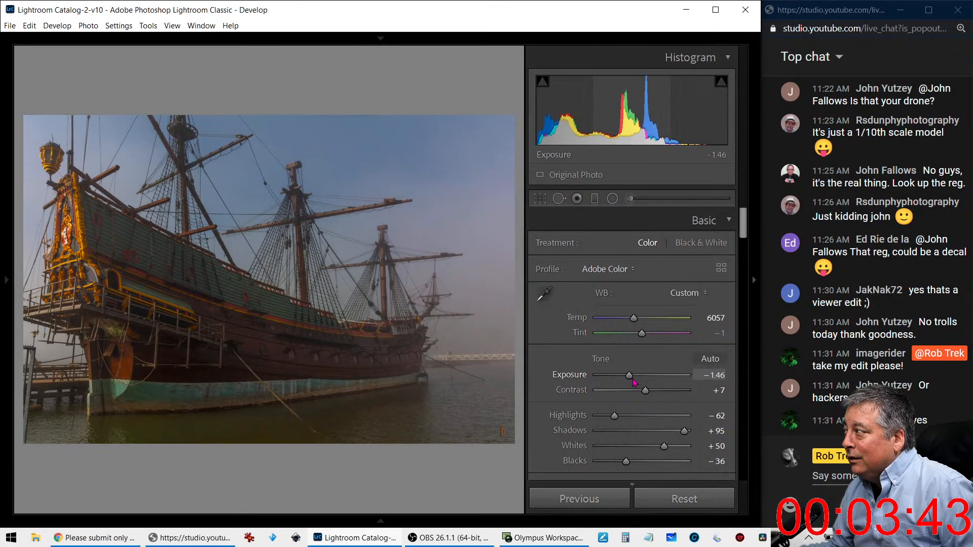
Paint a new Adjustment Brush mask along the ship's hull with all brush effects reset and Shadows at 61
{"action": "key", "text": "k"}
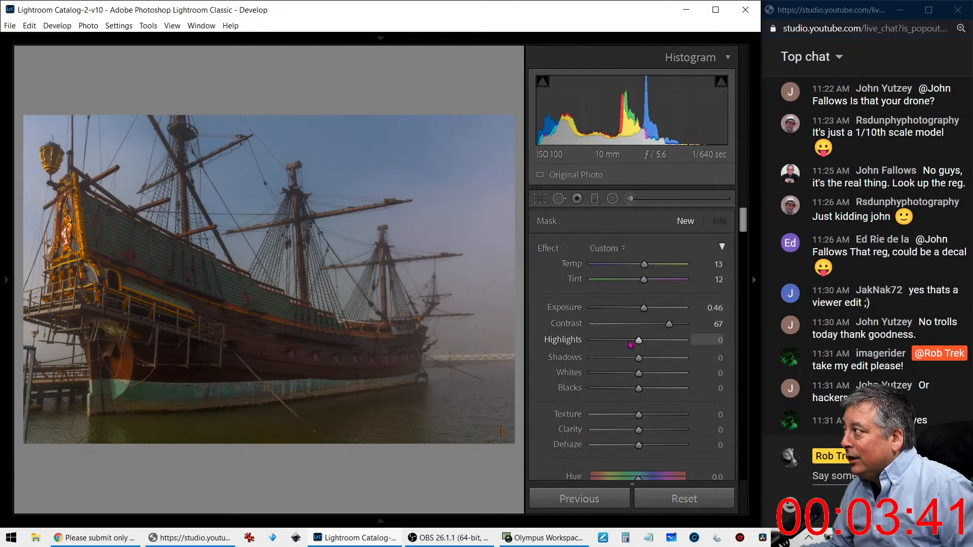
{"action": "double_click", "coordinate": [549, 248]}
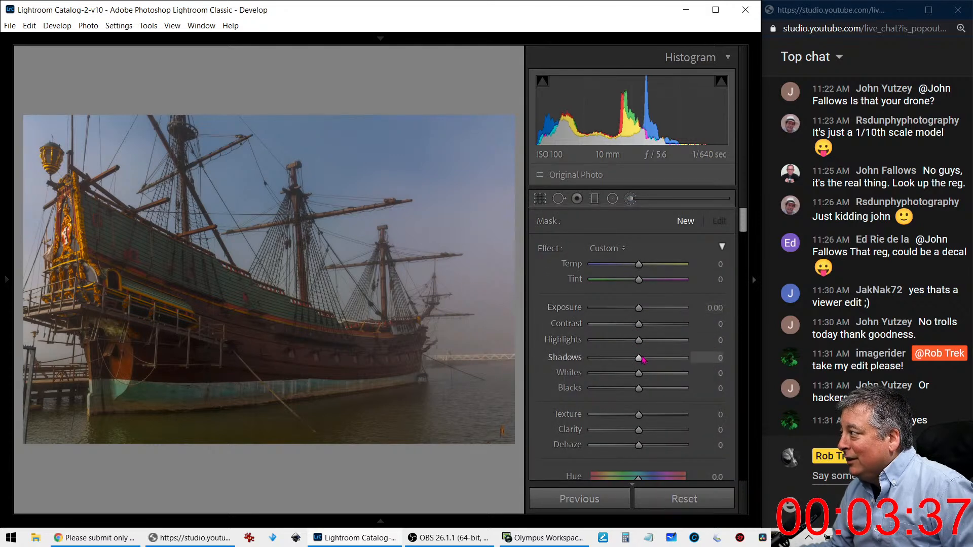
{"action": "left_click_drag", "start_coordinate": [642, 359], "coordinate": [671, 358]}
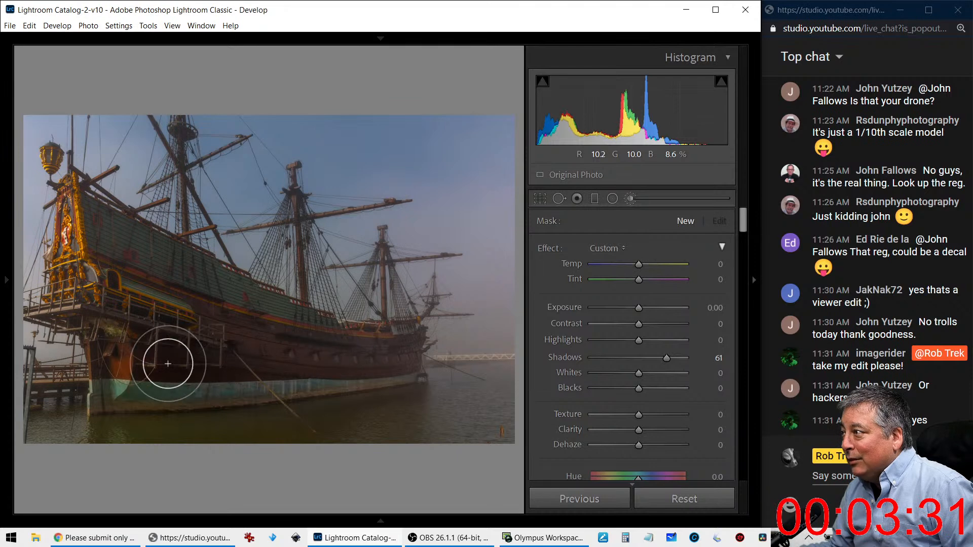
{"action": "left_click_drag", "start_coordinate": [167, 364], "coordinate": [387, 352]}
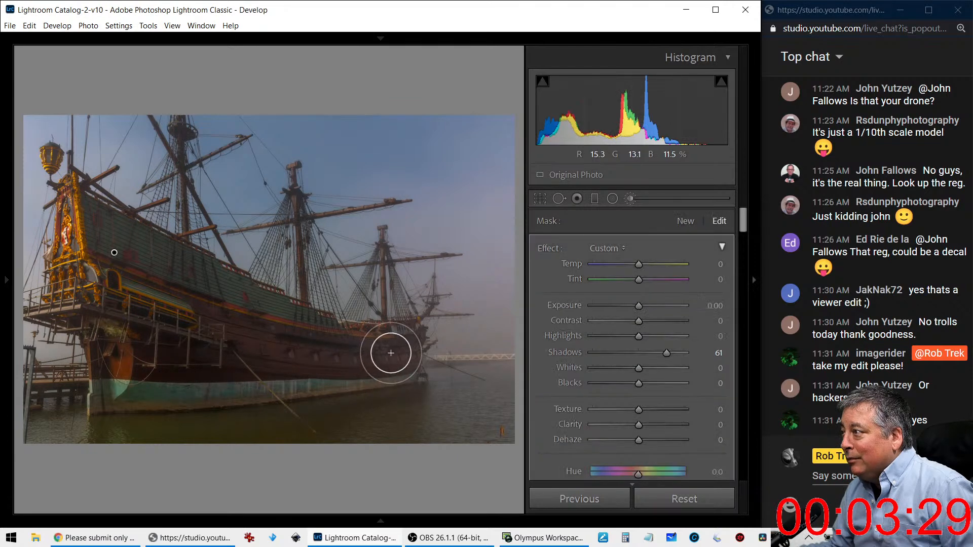
{"action": "scroll", "coordinate": [546, 401], "scroll_direction": "down", "scroll_amount": 5}
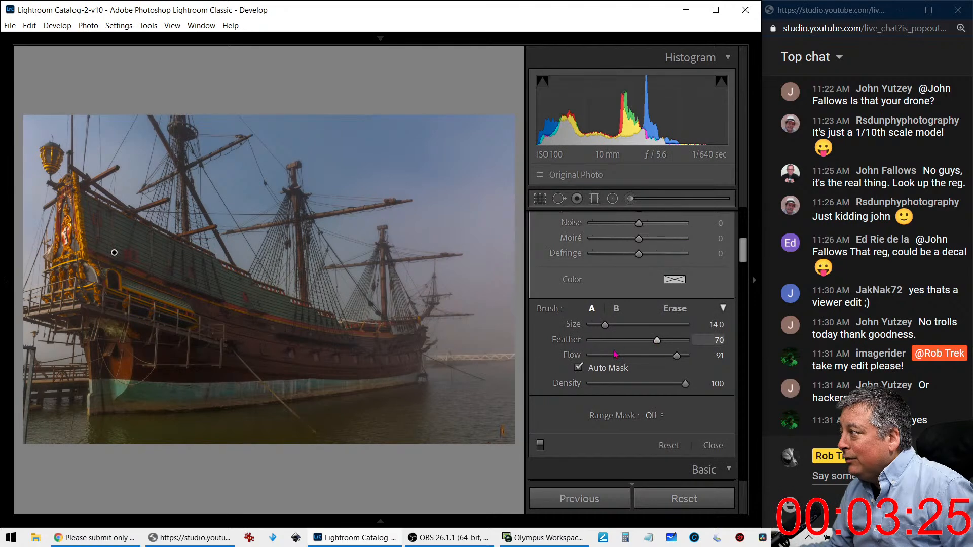
{"action": "scroll", "coordinate": [555, 358], "scroll_direction": "up", "scroll_amount": 5}
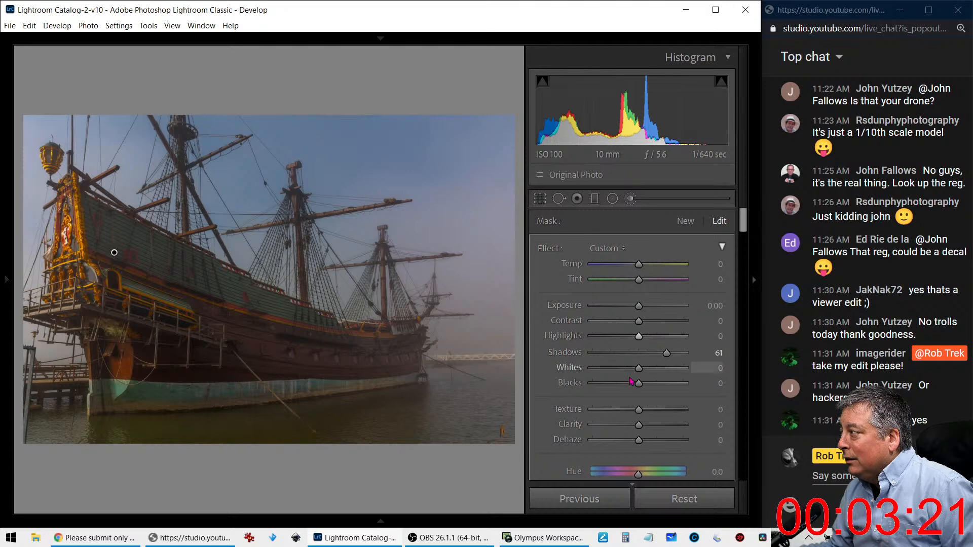
Adjust the hull brush to Exposure 0.11, Contrast 27, Shadows 27 and Blacks 10
{"action": "left_click_drag", "start_coordinate": [639, 384], "coordinate": [642, 384]}
{"action": "left_click_drag", "start_coordinate": [639, 306], "coordinate": [649, 325]}
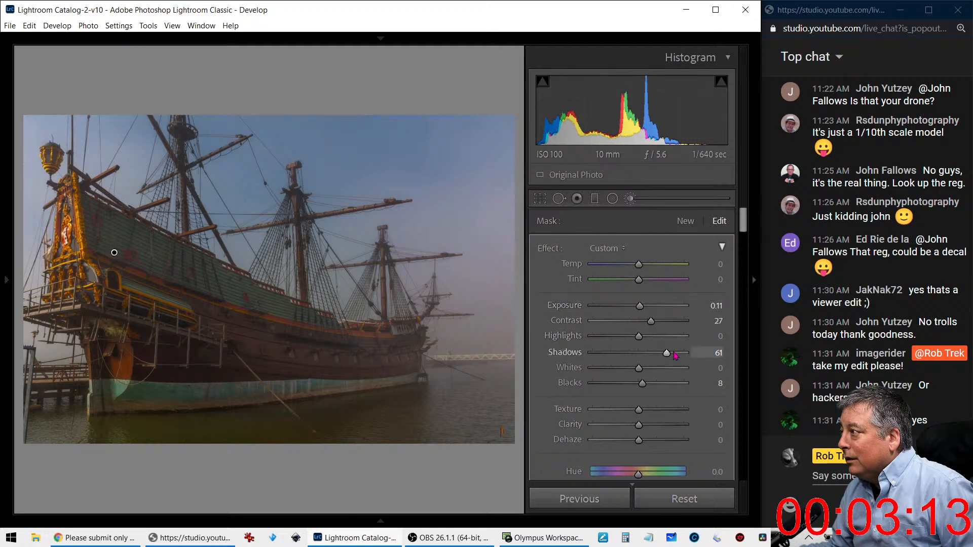
{"action": "left_click_drag", "start_coordinate": [666, 355], "coordinate": [650, 354]}
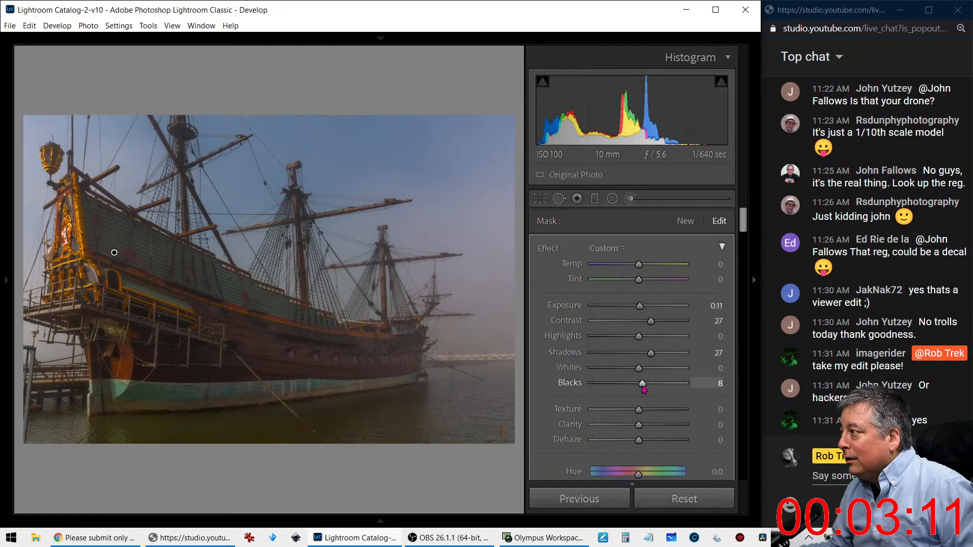
{"action": "left_click_drag", "start_coordinate": [643, 388], "coordinate": [644, 389]}
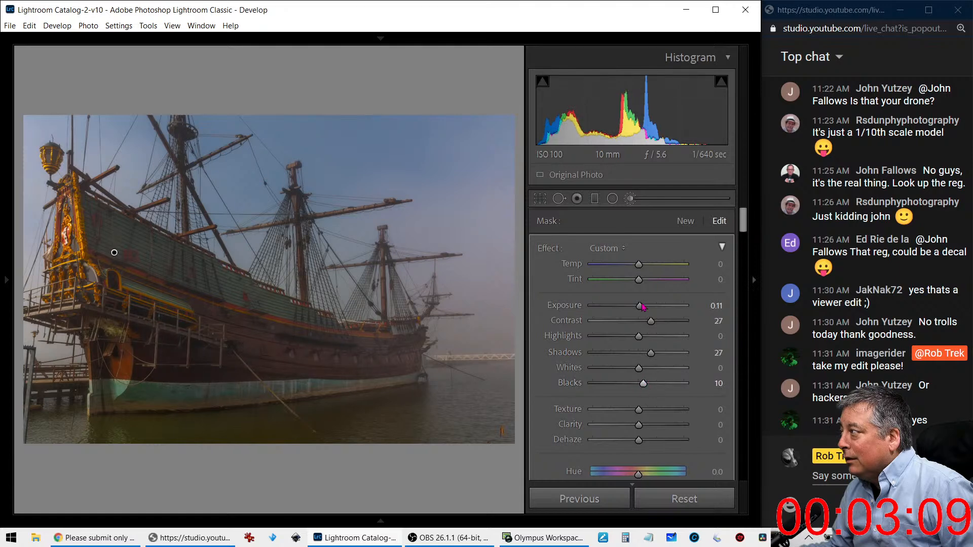
Try Temp 6 on the hull brush, set Contrast 38, Dehaze 38 and Exposure 1.17, and reset Temp to 0
{"action": "left_click_drag", "start_coordinate": [642, 270], "coordinate": [645, 270]}
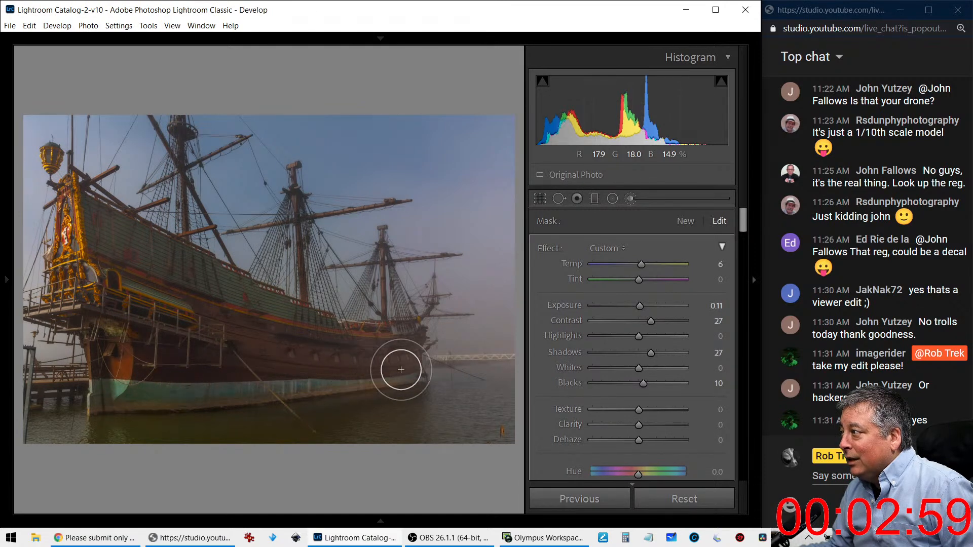
{"action": "mouse_move", "coordinate": [652, 321]}
{"action": "left_mouse_down"}
{"action": "mouse_move", "coordinate": [689, 327]}
{"action": "mouse_move", "coordinate": [662, 328]}
{"action": "left_mouse_up"}
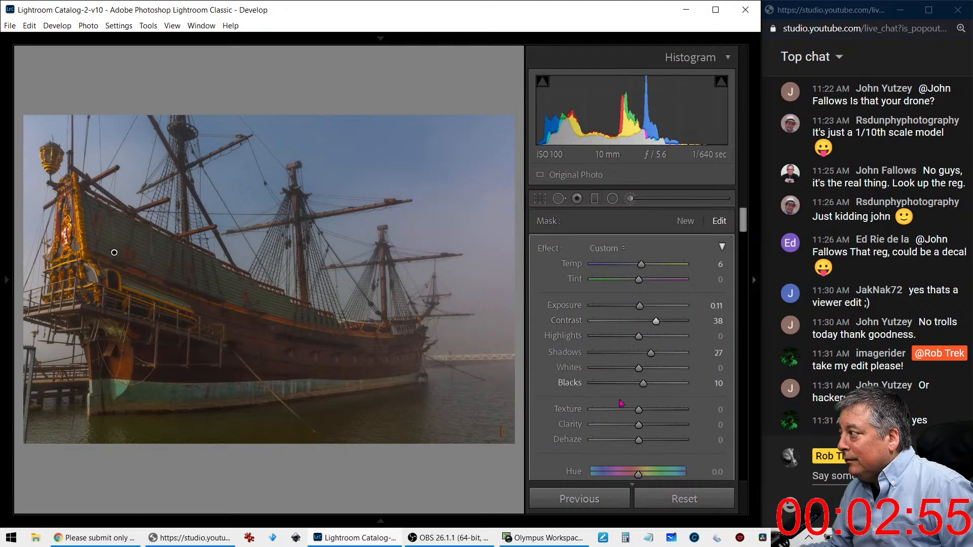
{"action": "mouse_move", "coordinate": [645, 448]}
{"action": "left_mouse_down"}
{"action": "mouse_move", "coordinate": [677, 450]}
{"action": "mouse_move", "coordinate": [661, 449]}
{"action": "left_mouse_up"}
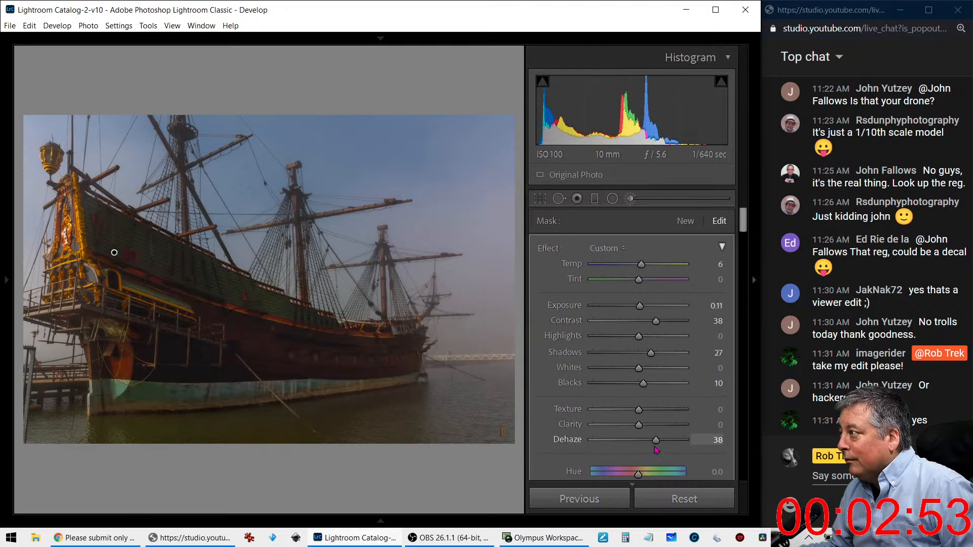
{"action": "left_click_drag", "start_coordinate": [641, 304], "coordinate": [654, 311]}
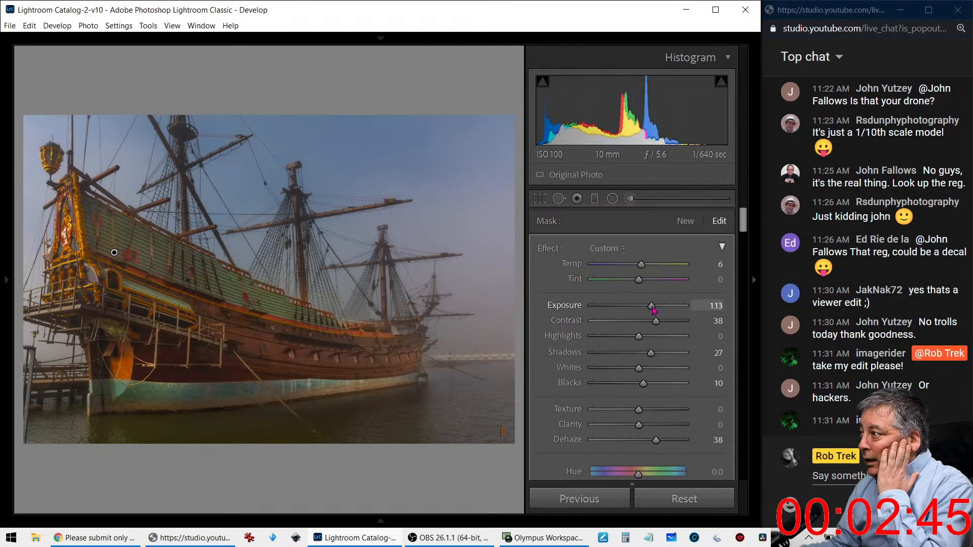
{"action": "double_click", "coordinate": [641, 267]}
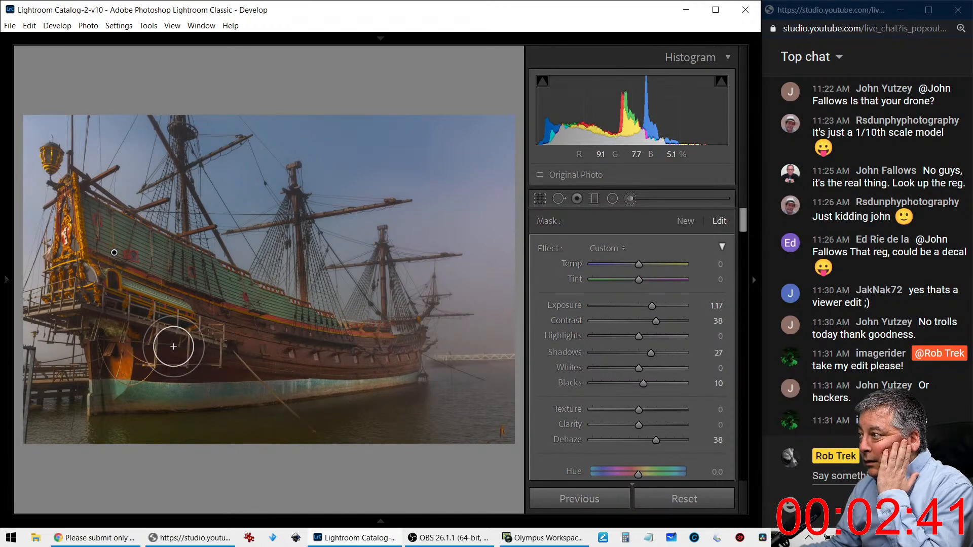
Extend the brush mask over the ship's stern, delete the whole brush adjustment and close the Adjustment Brush
{"action": "mouse_move", "coordinate": [177, 359]}
{"action": "left_mouse_down"}
{"action": "mouse_move", "coordinate": [132, 369]}
{"action": "mouse_move", "coordinate": [132, 342]}
{"action": "mouse_move", "coordinate": [122, 367]}
{"action": "mouse_move", "coordinate": [85, 293]}
{"action": "mouse_move", "coordinate": [73, 233]}
{"action": "mouse_move", "coordinate": [93, 379]}
{"action": "mouse_move", "coordinate": [72, 229]}
{"action": "mouse_move", "coordinate": [90, 249]}
{"action": "left_mouse_up"}
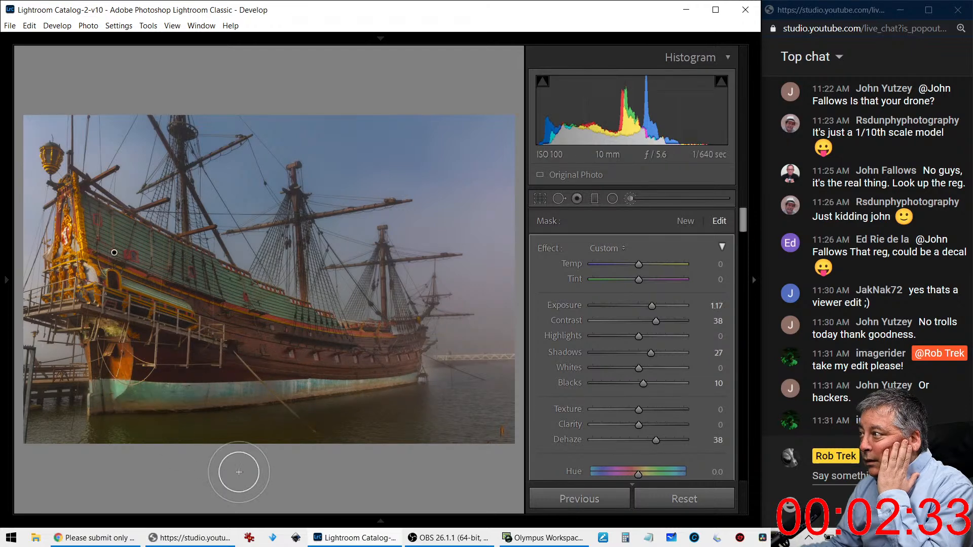
{"action": "key", "text": "Delete"}
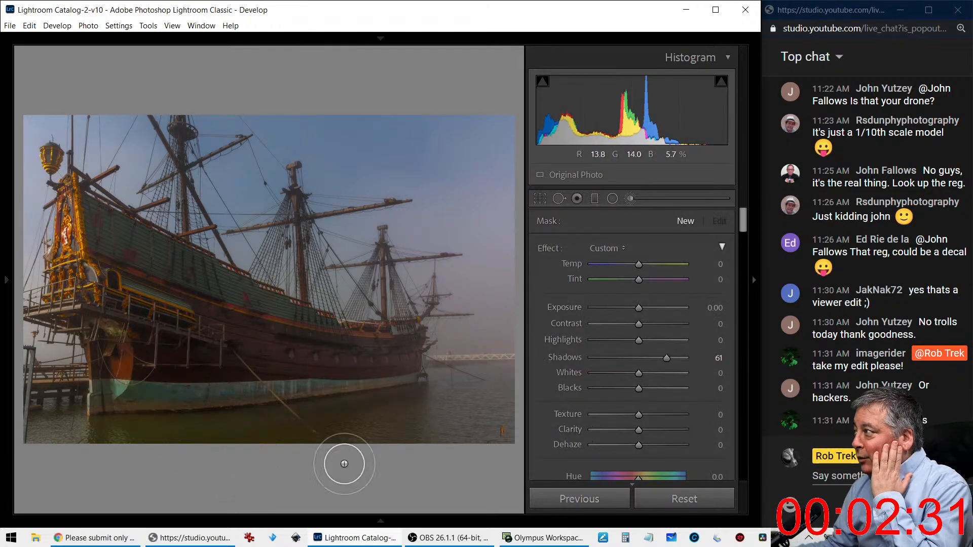
{"action": "left_click", "coordinate": [630, 200]}
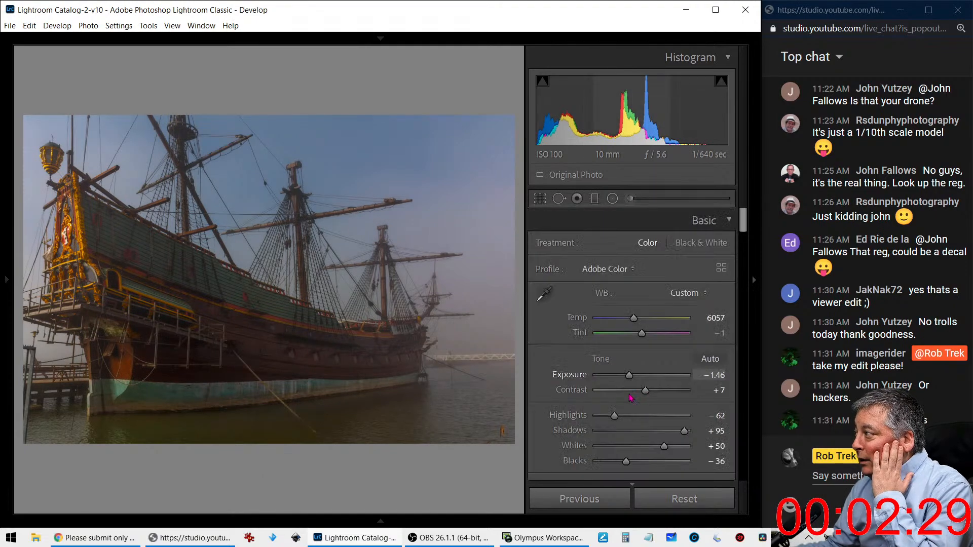
Apply Auto tone to the photo and set Vibrance to −47 and Saturation to +94
{"action": "left_click", "coordinate": [707, 359]}
{"action": "scroll", "coordinate": [687, 369], "scroll_direction": "down", "scroll_amount": 3}
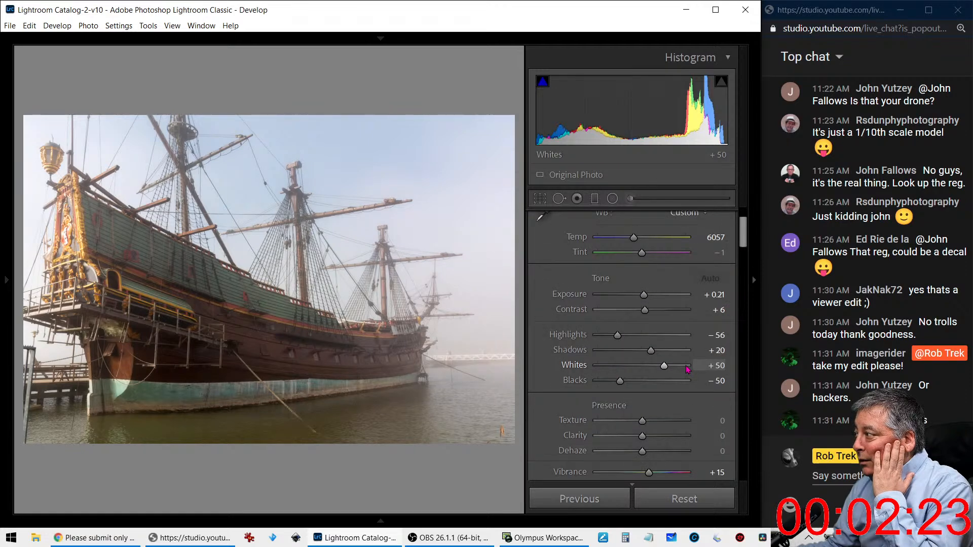
{"action": "scroll", "coordinate": [688, 369], "scroll_direction": "down", "scroll_amount": 3}
{"action": "left_click_drag", "start_coordinate": [649, 393], "coordinate": [682, 414]}
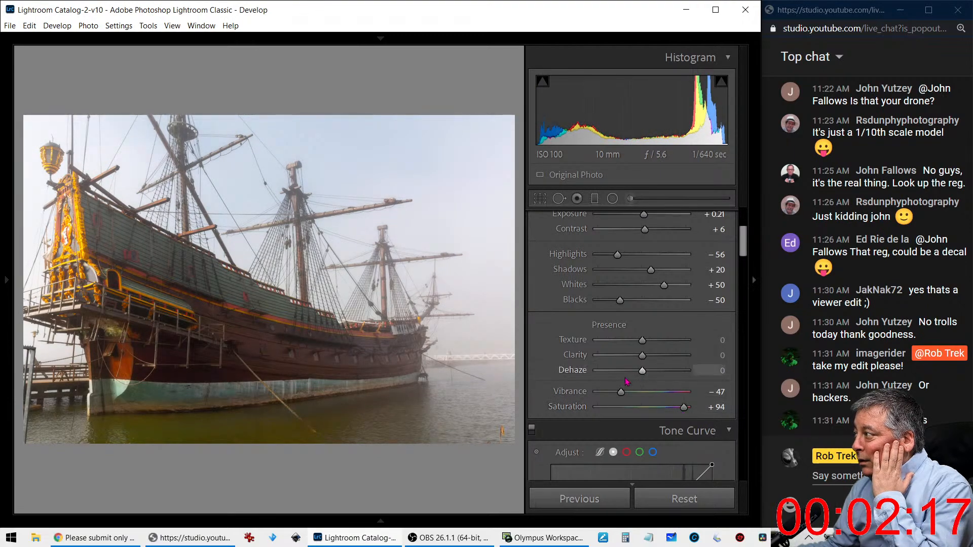
Set Texture to +19, Clarity to +7 and Shadows to +67, and keep Dehaze at 0
{"action": "left_click_drag", "start_coordinate": [643, 356], "coordinate": [640, 375]}
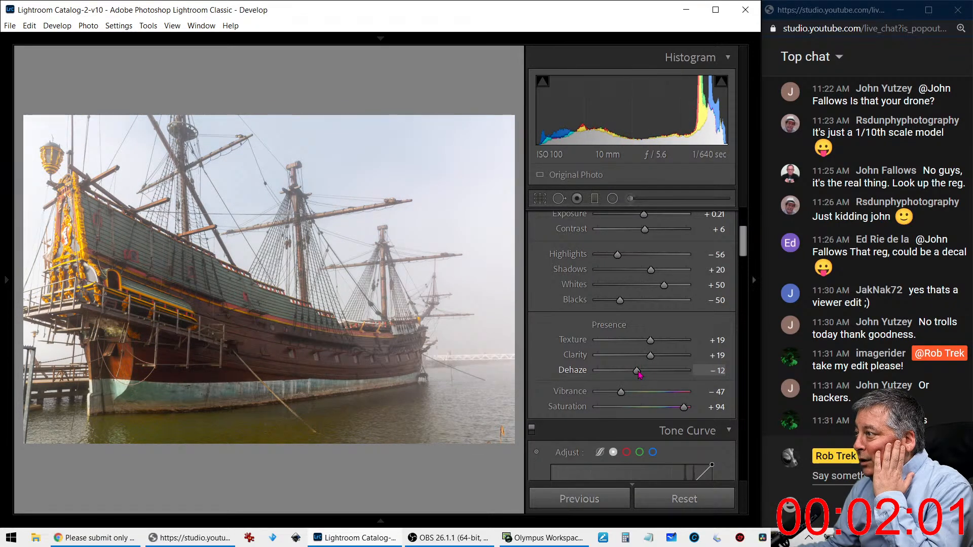
{"action": "double_click", "coordinate": [637, 372]}
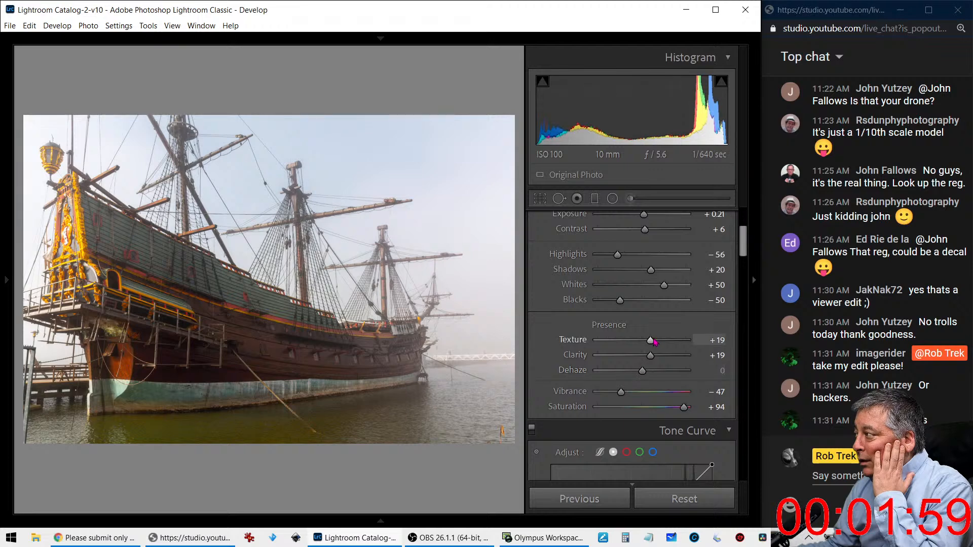
{"action": "left_click_drag", "start_coordinate": [654, 342], "coordinate": [646, 361]}
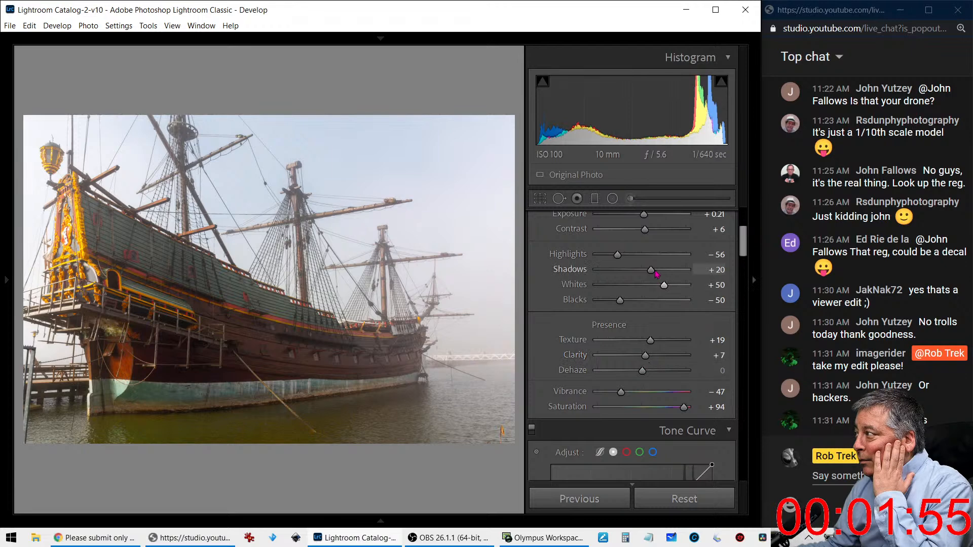
{"action": "left_click_drag", "start_coordinate": [651, 269], "coordinate": [674, 273]}
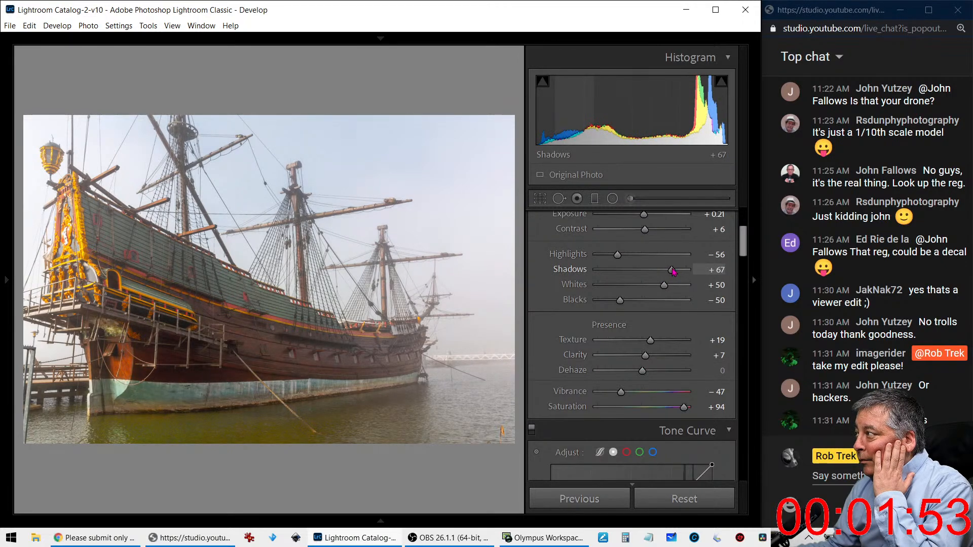
Set colour noise reduction to 7 and the sharpening Amount to 44, and raise the sharpening Masking
{"action": "scroll", "coordinate": [634, 329], "scroll_direction": "down", "scroll_amount": 10}
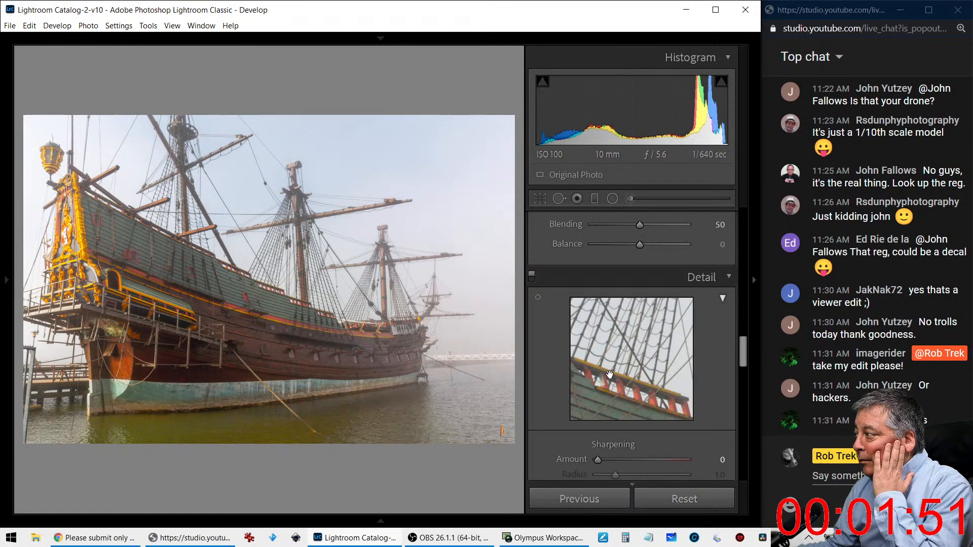
{"action": "scroll", "coordinate": [611, 378], "scroll_direction": "down", "scroll_amount": 3}
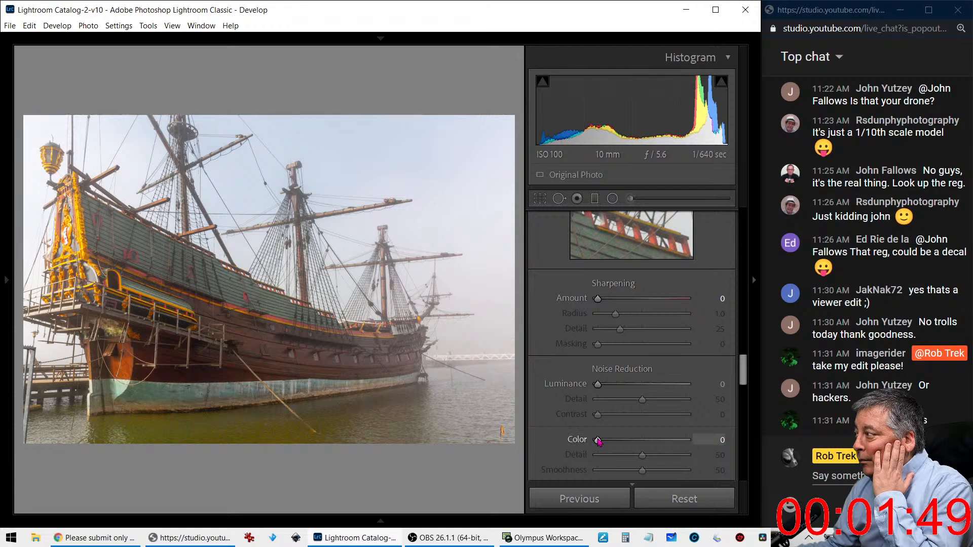
{"action": "left_click_drag", "start_coordinate": [598, 441], "coordinate": [607, 442]}
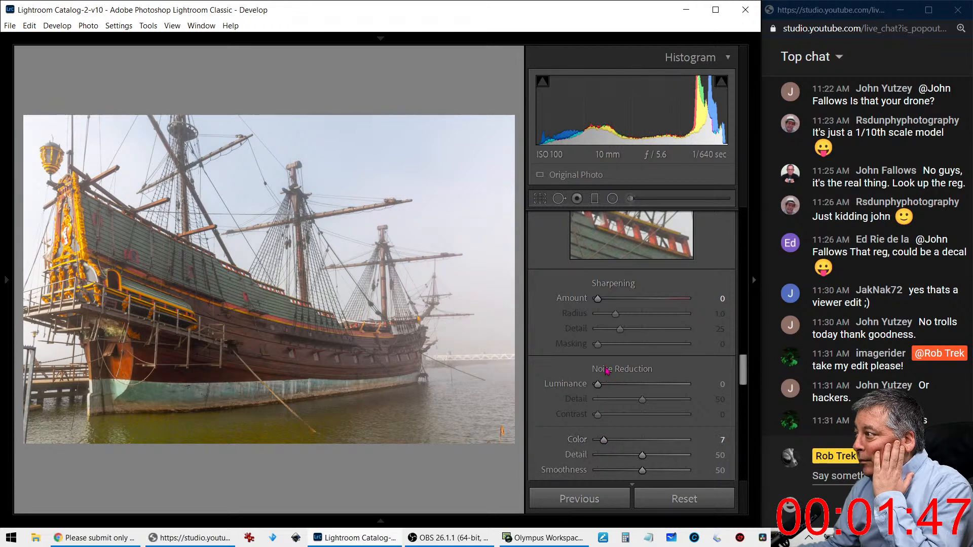
{"action": "left_click_drag", "start_coordinate": [599, 299], "coordinate": [628, 301]}
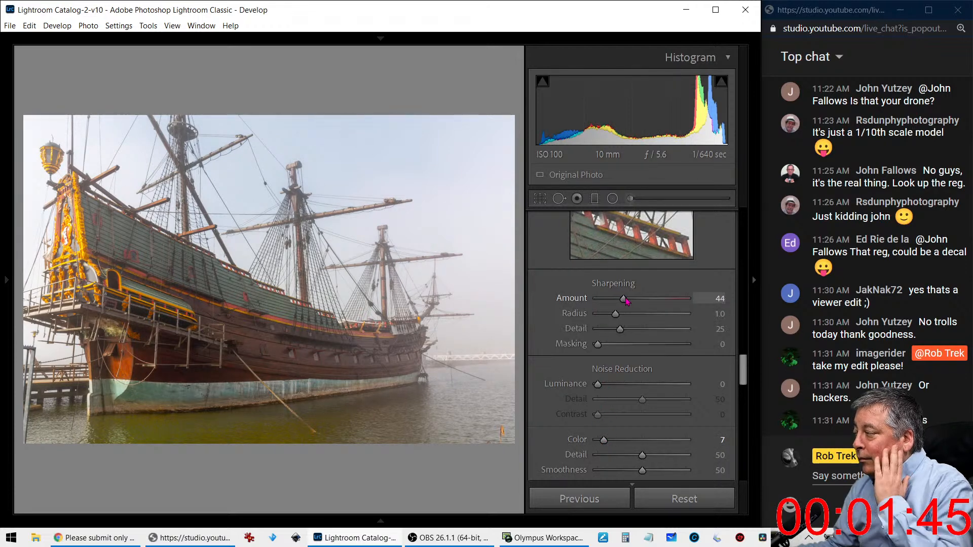
{"action": "left_click_drag", "start_coordinate": [598, 345], "coordinate": [648, 352]}
Straighten the photo with a crop angle of about 3.4° and apply the crop
{"action": "scroll", "coordinate": [576, 380], "scroll_direction": "down", "scroll_amount": 5}
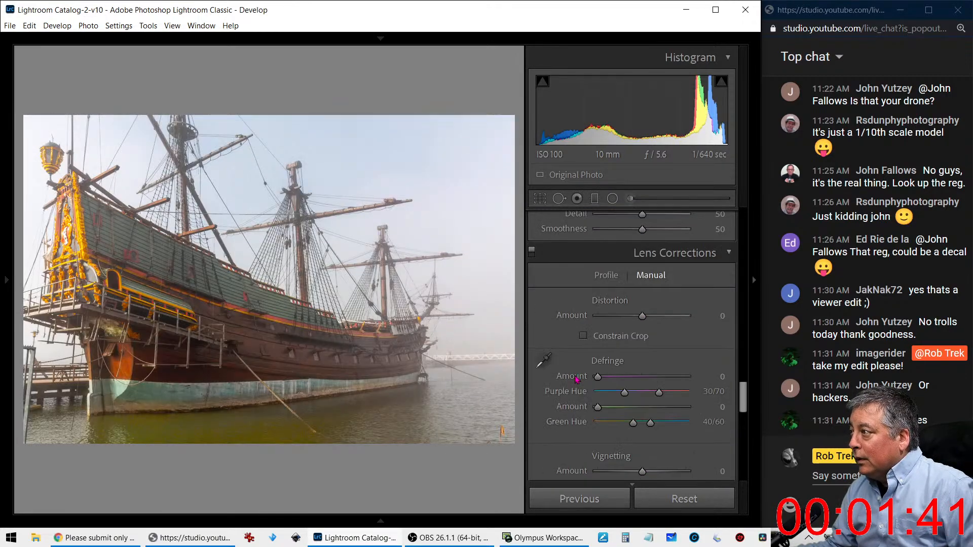
{"action": "scroll", "coordinate": [576, 379], "scroll_direction": "down", "scroll_amount": 5}
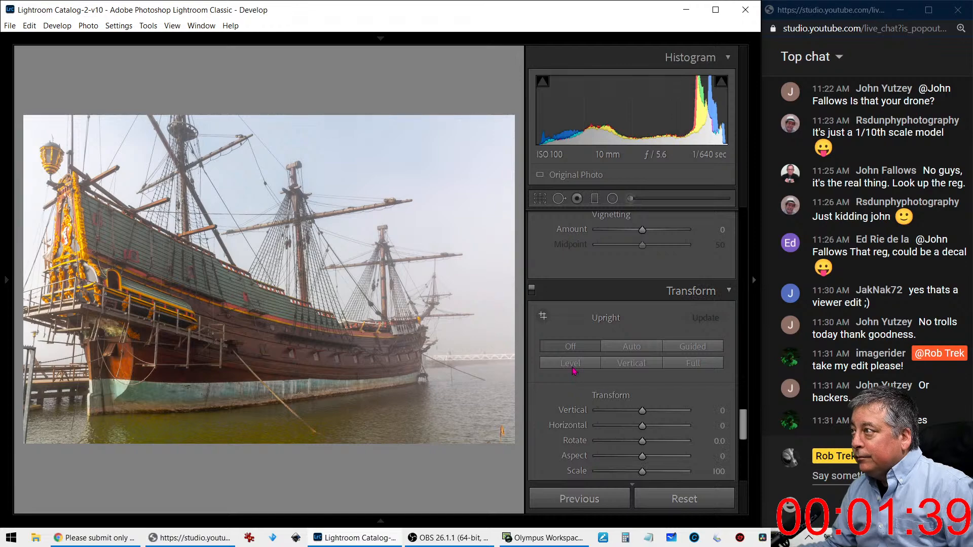
{"action": "left_click", "coordinate": [541, 200]}
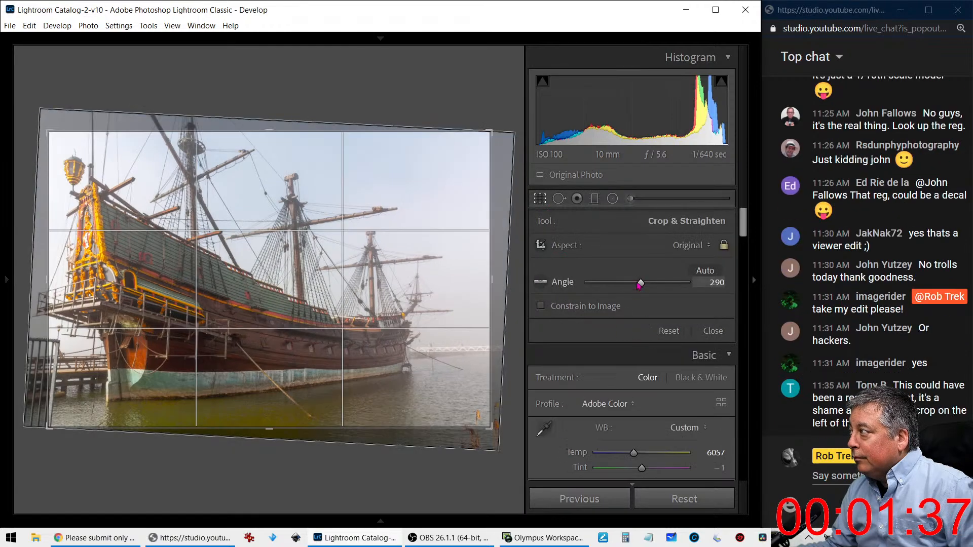
{"action": "left_click_drag", "start_coordinate": [641, 285], "coordinate": [642, 288]}
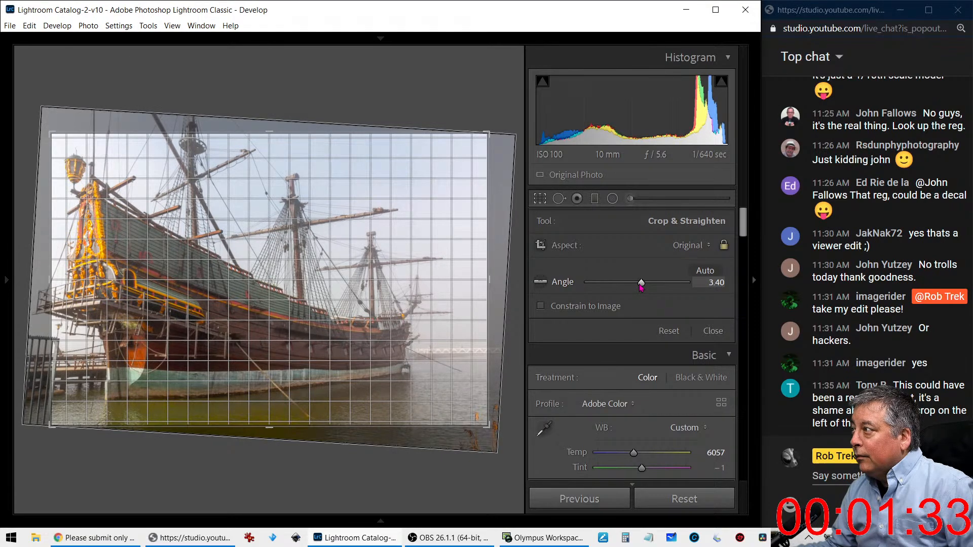
{"action": "left_click_drag", "start_coordinate": [642, 288], "coordinate": [642, 287]}
{"action": "key", "text": "Return"}
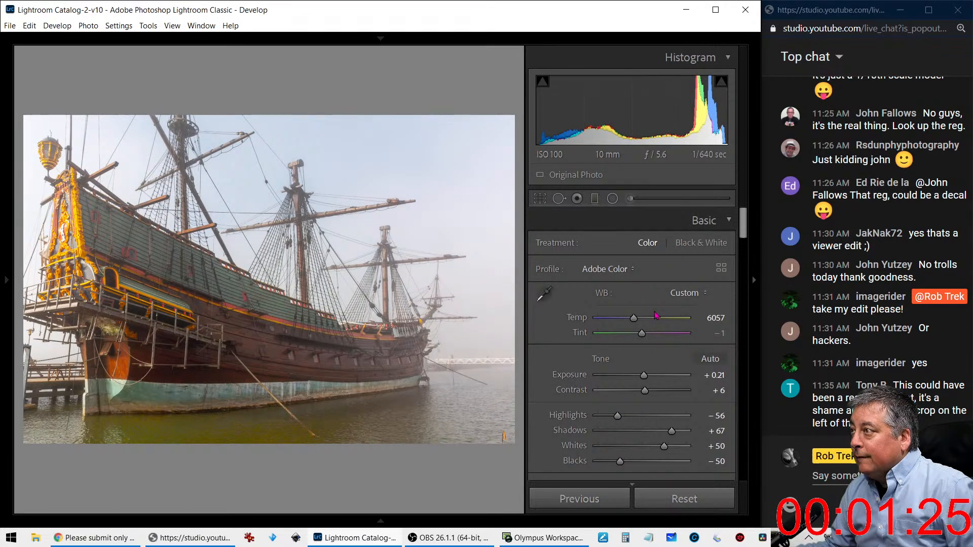
Add a post-crop vignette with Amount −21 and Feather 100, keeping the Highlight Priority style
{"action": "scroll", "coordinate": [595, 374], "scroll_direction": "down", "scroll_amount": 15}
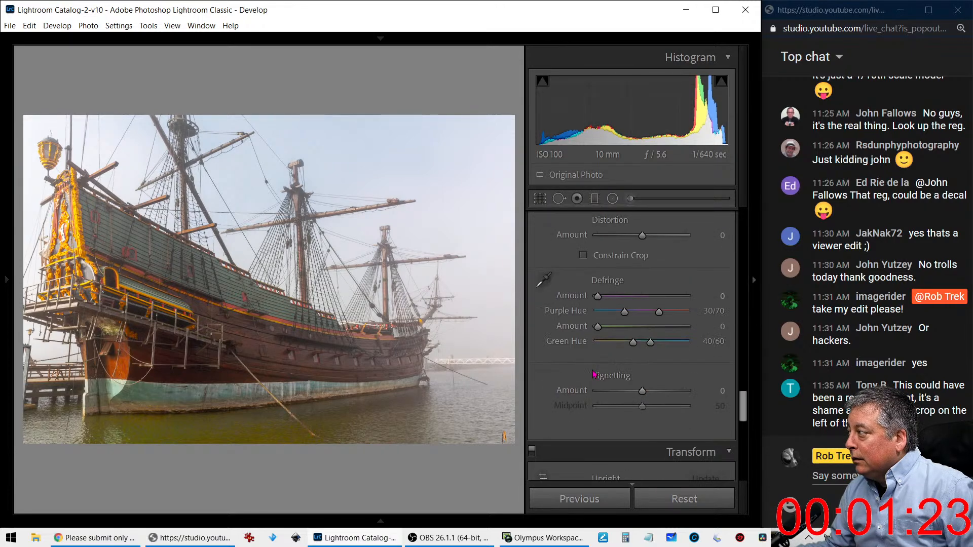
{"action": "scroll", "coordinate": [595, 374], "scroll_direction": "down", "scroll_amount": 6}
{"action": "scroll", "coordinate": [623, 397], "scroll_direction": "down", "scroll_amount": 2}
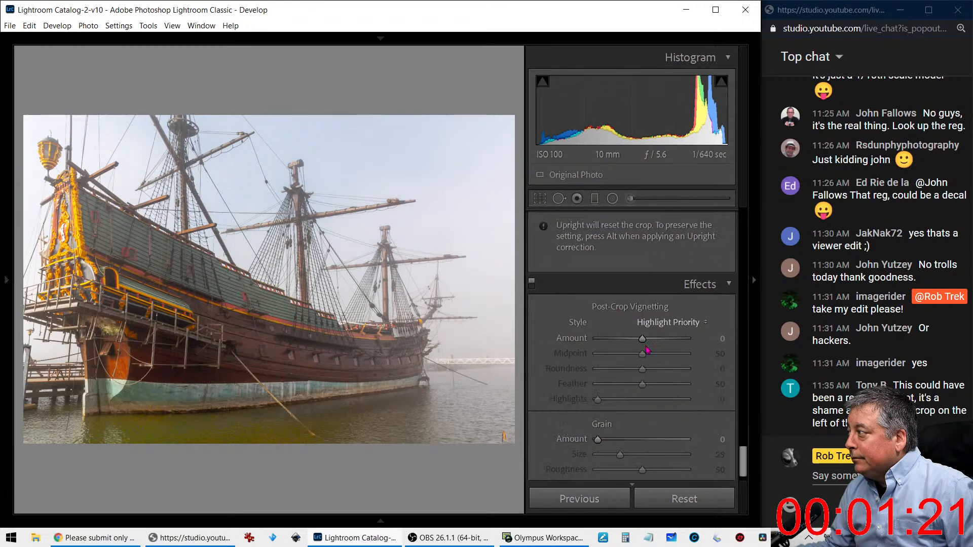
{"action": "left_click_drag", "start_coordinate": [643, 339], "coordinate": [635, 344]}
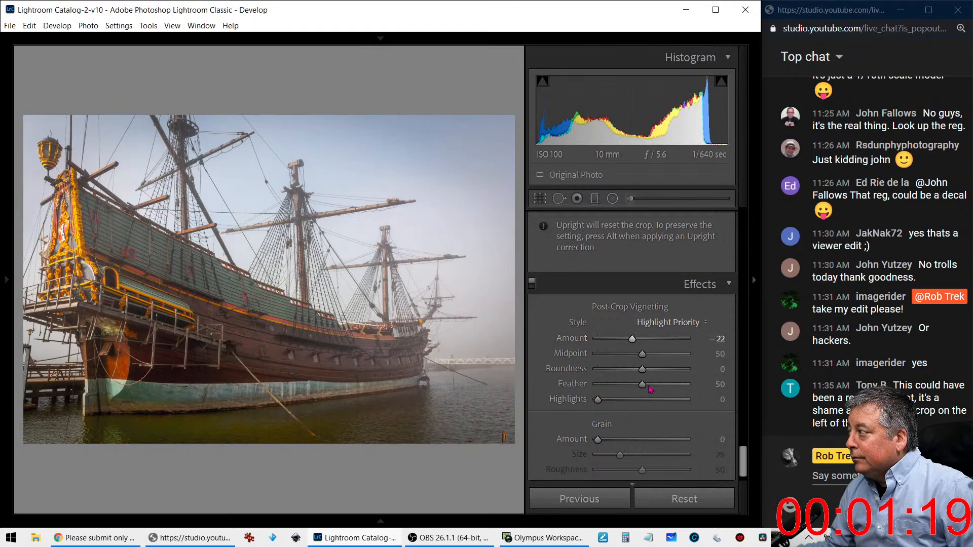
{"action": "left_click_drag", "start_coordinate": [649, 386], "coordinate": [704, 388]}
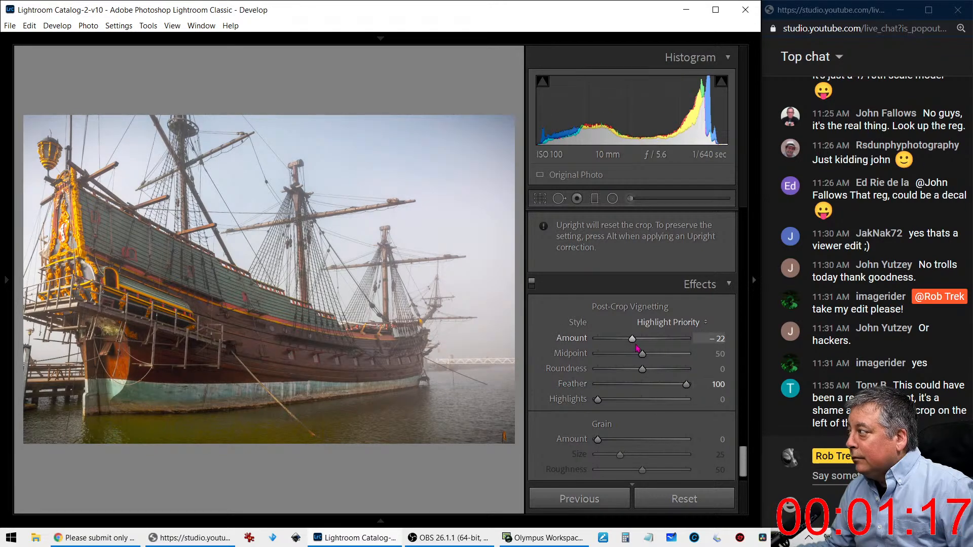
{"action": "left_click_drag", "start_coordinate": [635, 344], "coordinate": [636, 344]}
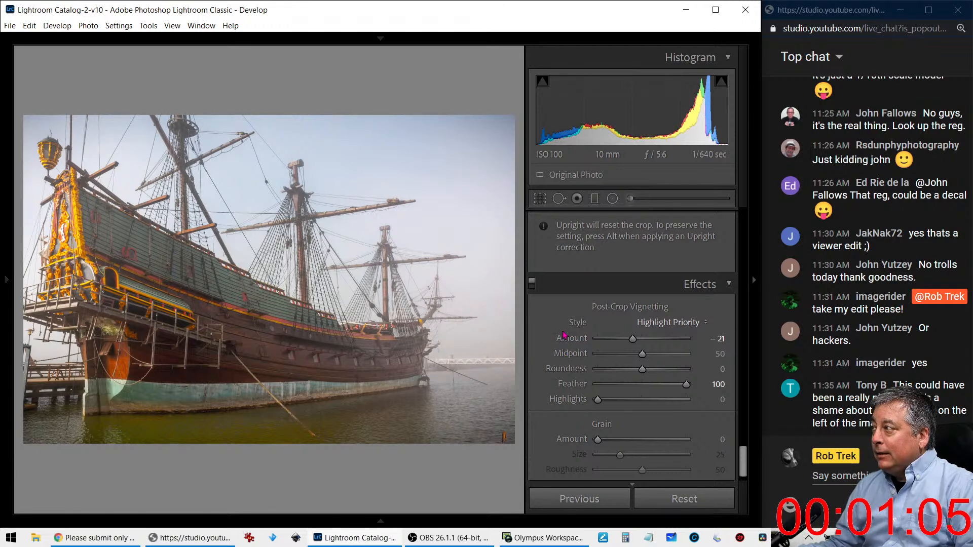
Set Dehaze to +14, Saturation to +67 and Vibrance to −37, and keep Temp at 6057
{"action": "scroll", "coordinate": [564, 335], "scroll_direction": "up", "scroll_amount": 15}
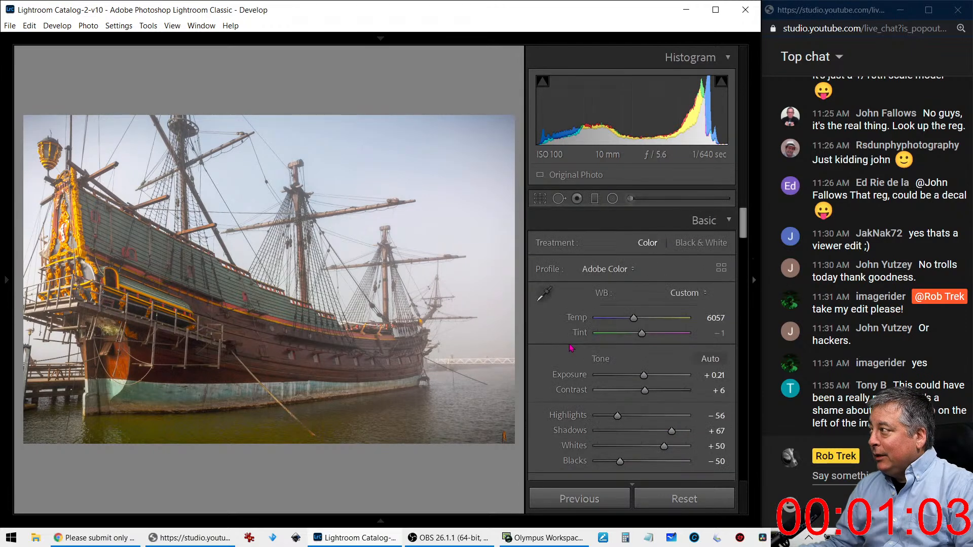
{"action": "scroll", "coordinate": [572, 348], "scroll_direction": "down", "scroll_amount": 5}
{"action": "scroll", "coordinate": [615, 344], "scroll_direction": "up", "scroll_amount": 2}
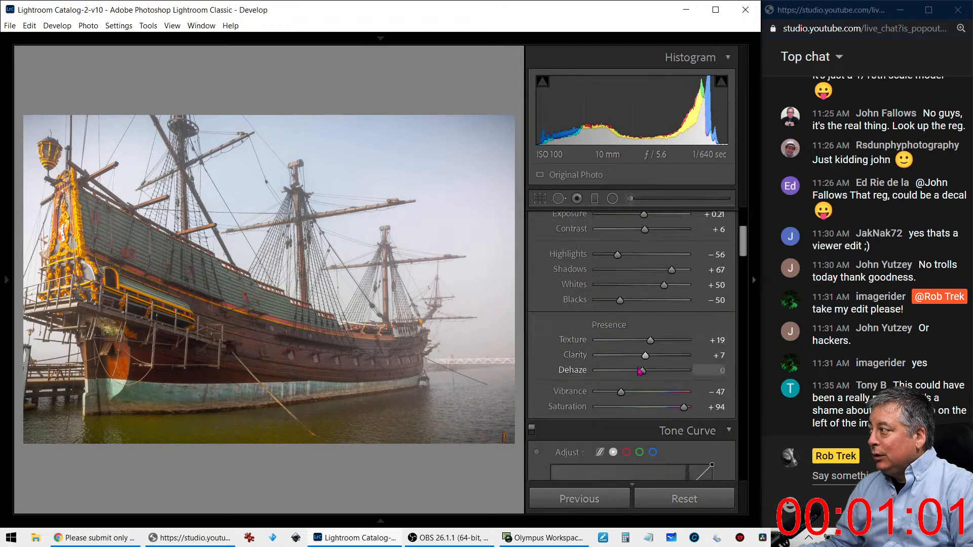
{"action": "mouse_move", "coordinate": [642, 370]}
{"action": "left_mouse_down"}
{"action": "mouse_move", "coordinate": [661, 372]}
{"action": "mouse_move", "coordinate": [648, 374]}
{"action": "left_mouse_up"}
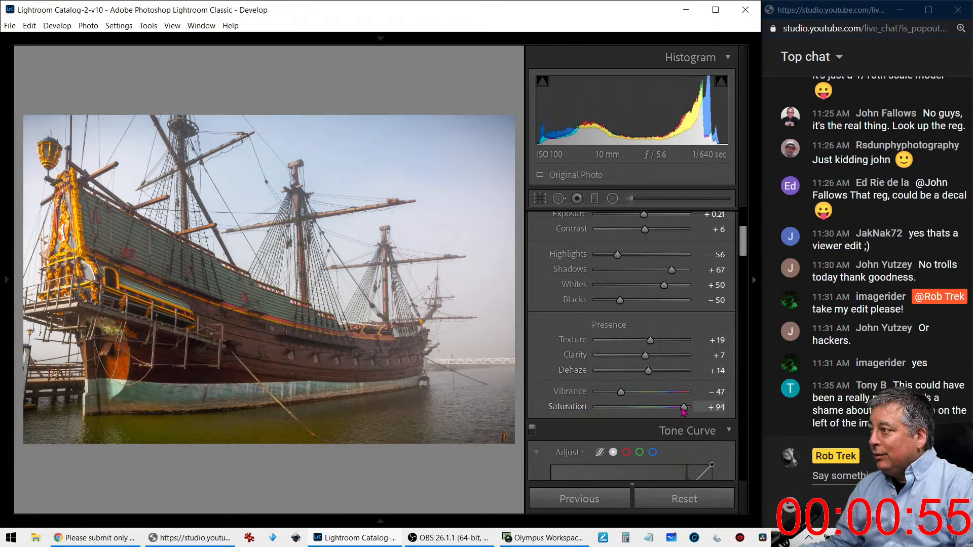
{"action": "left_click_drag", "start_coordinate": [683, 410], "coordinate": [674, 412]}
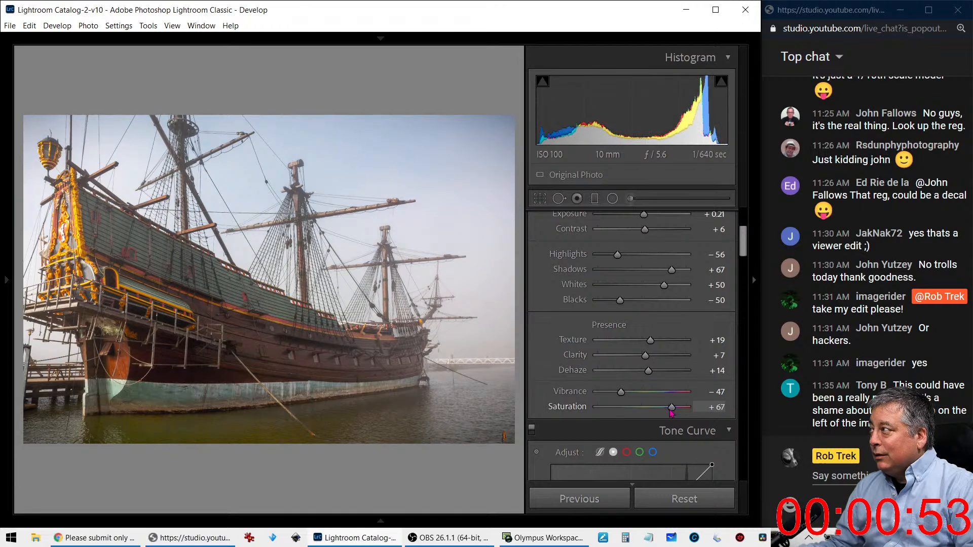
{"action": "mouse_move", "coordinate": [621, 394]}
{"action": "left_mouse_down"}
{"action": "mouse_move", "coordinate": [650, 399]}
{"action": "mouse_move", "coordinate": [624, 399]}
{"action": "left_mouse_up"}
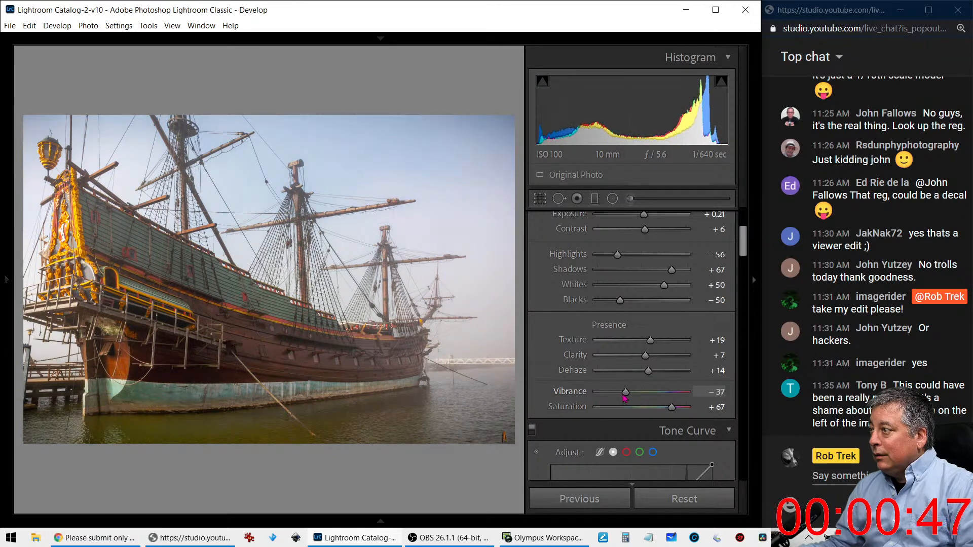
{"action": "scroll", "coordinate": [588, 363], "scroll_direction": "up", "scroll_amount": 4}
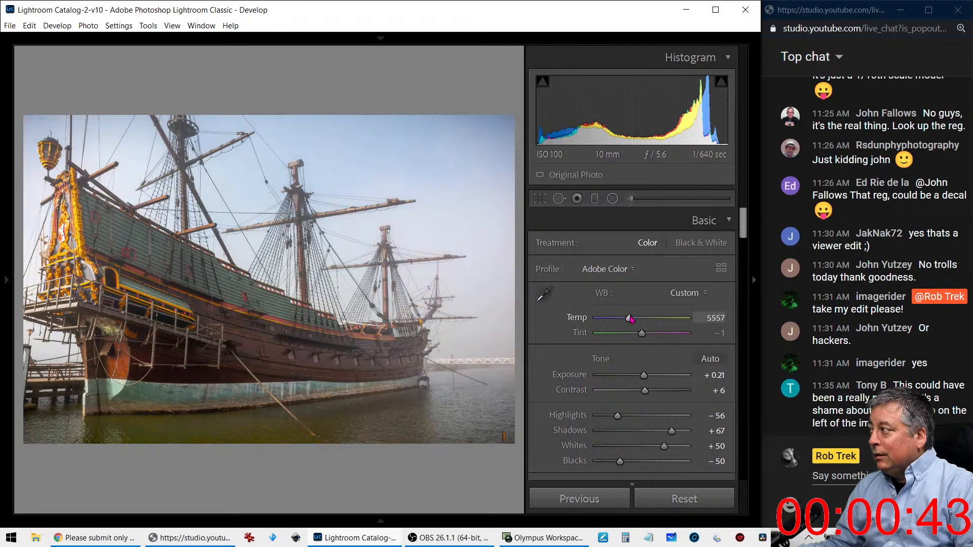
{"action": "left_click_drag", "start_coordinate": [631, 319], "coordinate": [634, 320]}
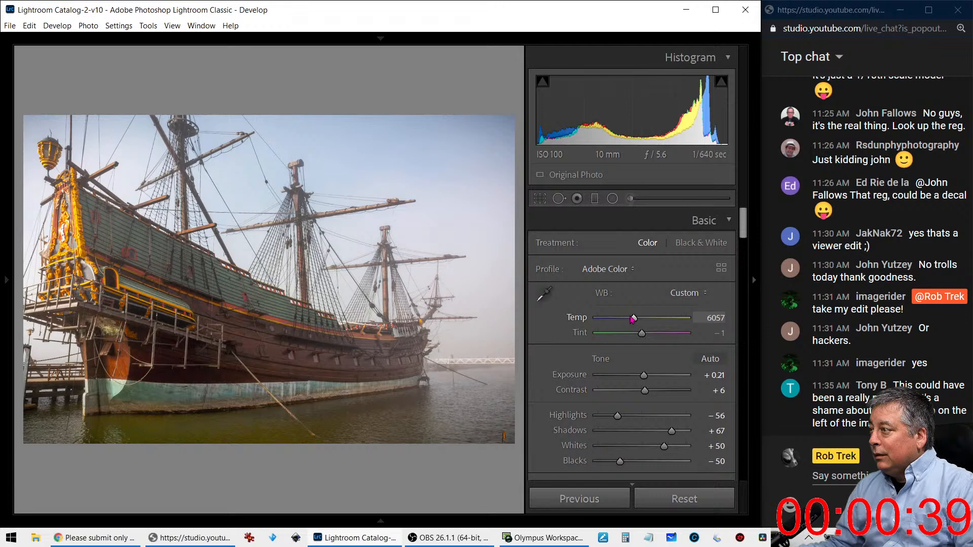
Colour grade the shadows blue with hue 231 and saturation 37, and the highlights warm orange with a hue of about 44
{"action": "scroll", "coordinate": [633, 318], "scroll_direction": "down", "scroll_amount": 15}
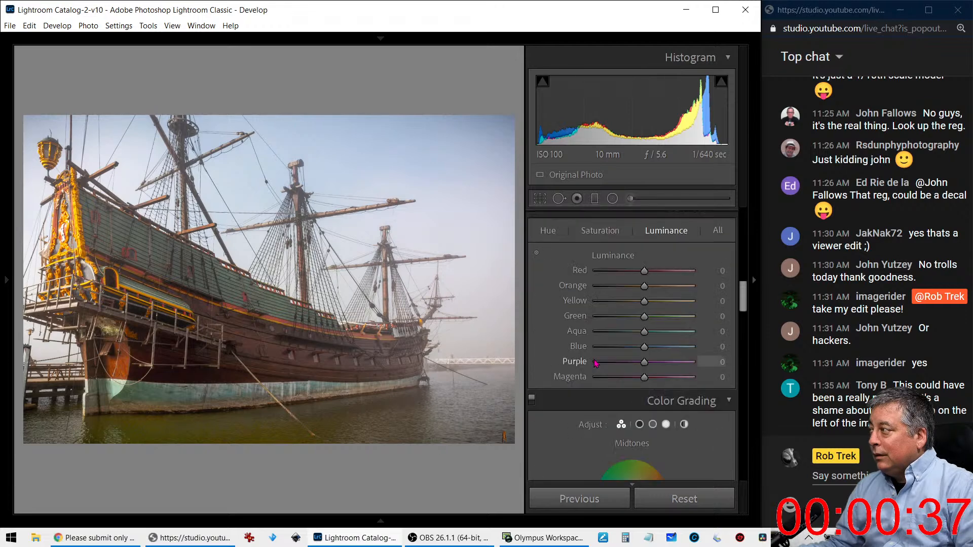
{"action": "scroll", "coordinate": [596, 362], "scroll_direction": "up", "scroll_amount": 5}
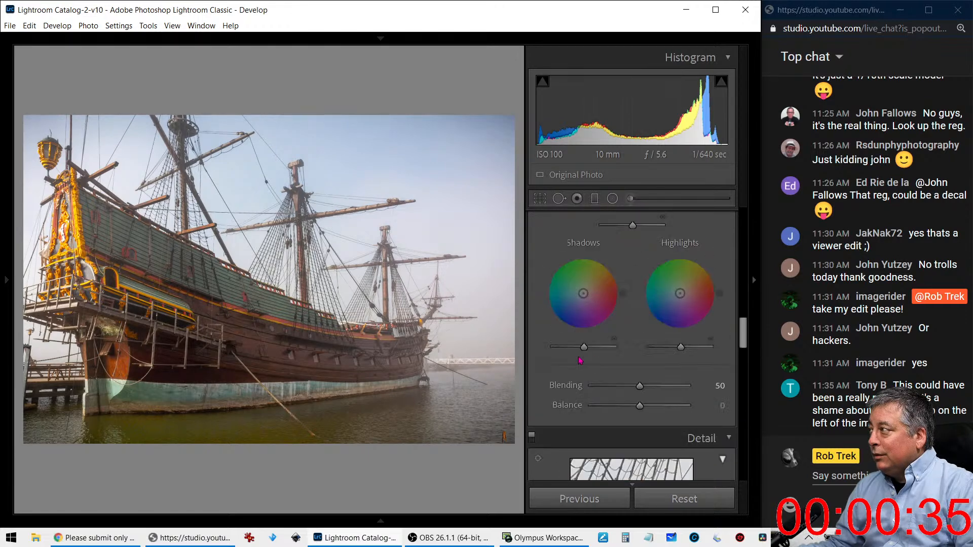
{"action": "left_click_drag", "start_coordinate": [583, 374], "coordinate": [581, 377]}
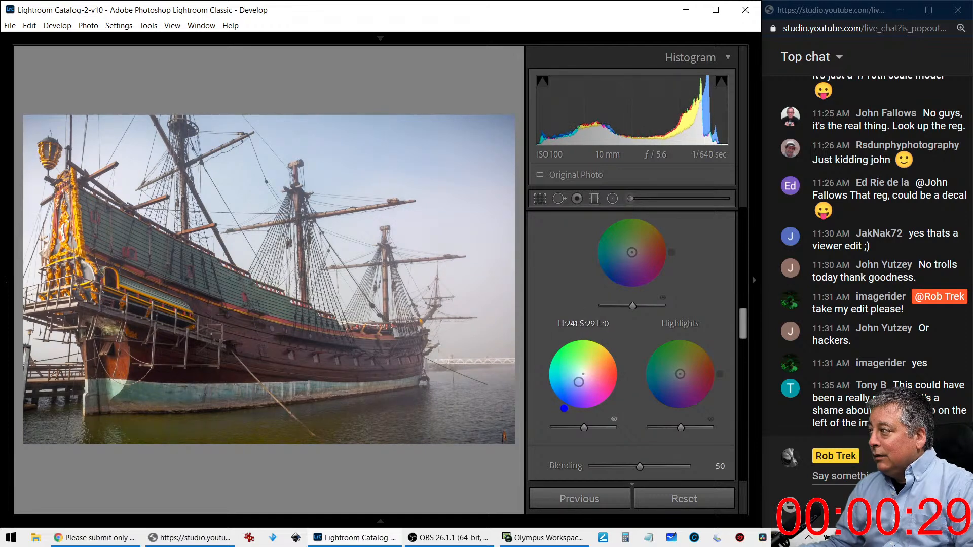
{"action": "left_click_drag", "start_coordinate": [578, 382], "coordinate": [577, 382]}
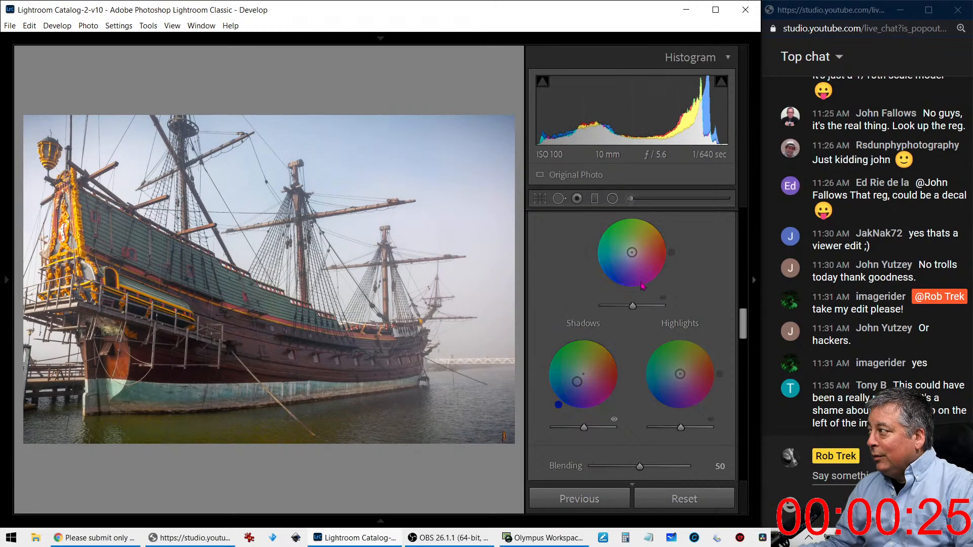
{"action": "left_click_drag", "start_coordinate": [681, 374], "coordinate": [692, 362]}
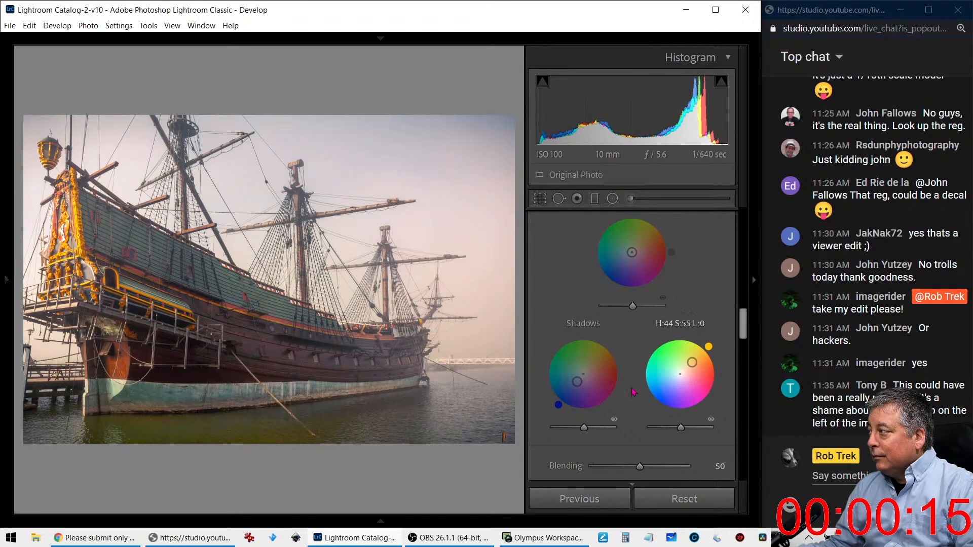
{"action": "left_click_drag", "start_coordinate": [577, 381], "coordinate": [578, 381]}
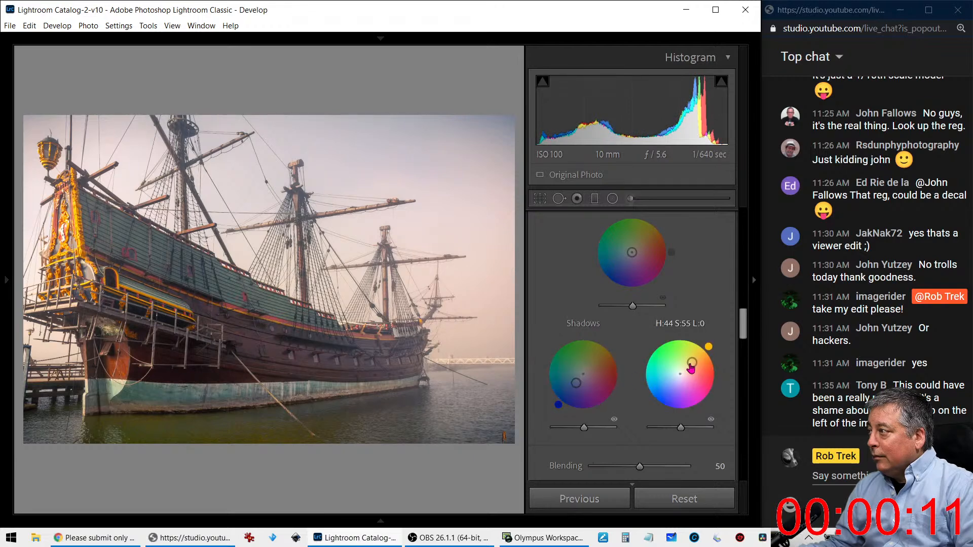
{"action": "left_click_drag", "start_coordinate": [691, 367], "coordinate": [689, 365]}
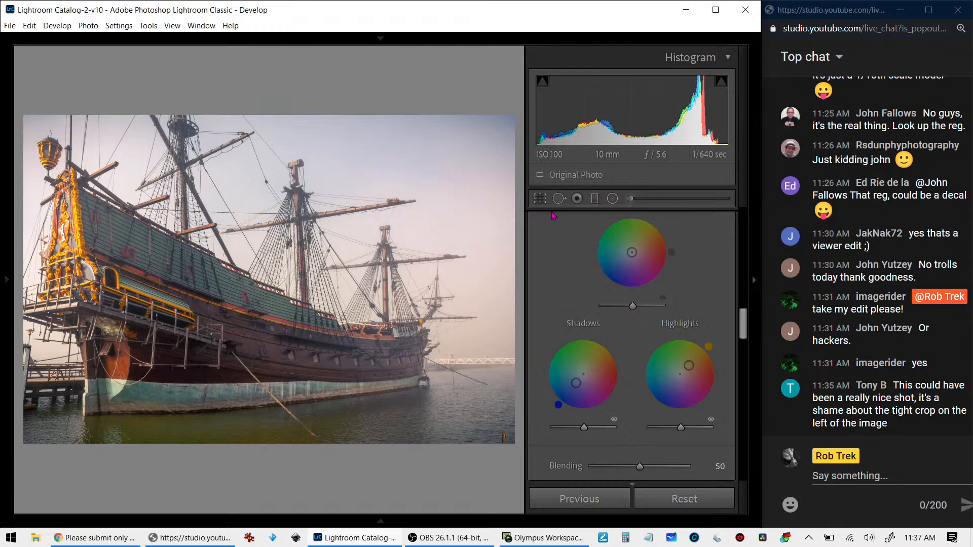
Create a virtual copy of the edited ship photo and reset all develop settings on the copy
{"action": "right_click", "coordinate": [429, 305]}
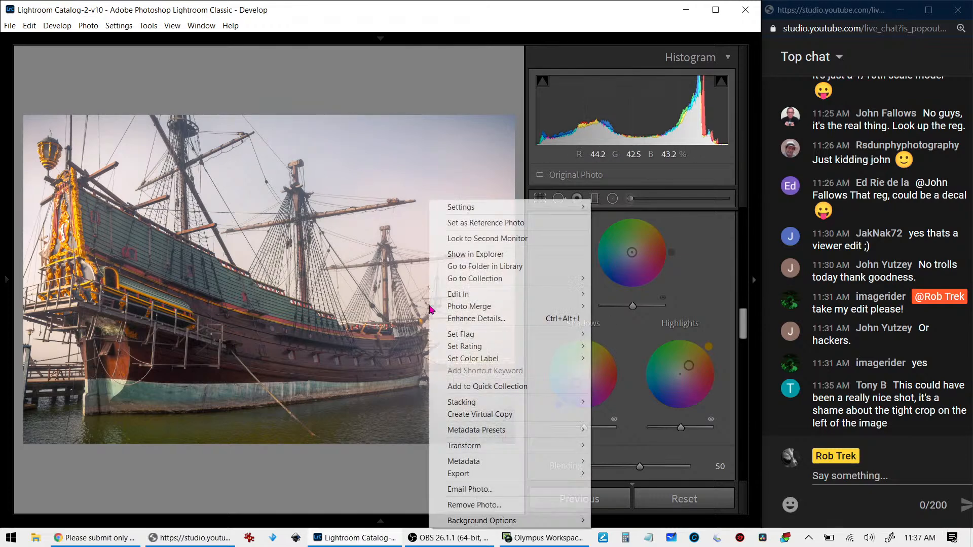
{"action": "left_click", "coordinate": [548, 413]}
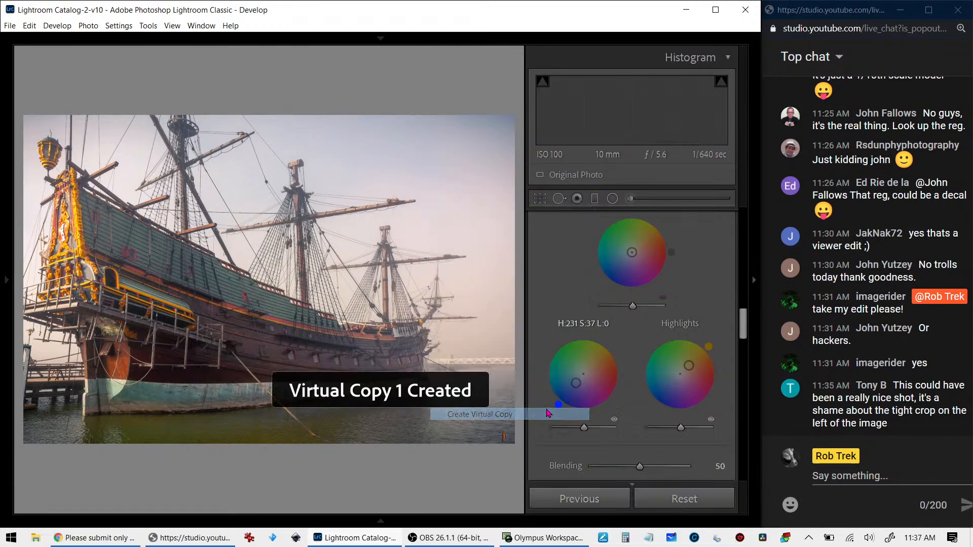
{"action": "key", "text": "F7"}
{"action": "key", "text": "c"}
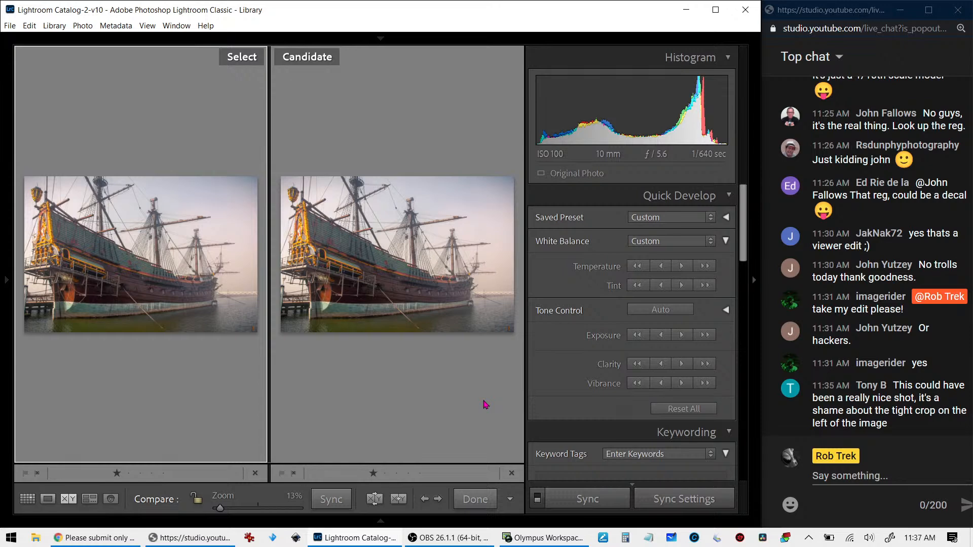
{"action": "key", "text": "g"}
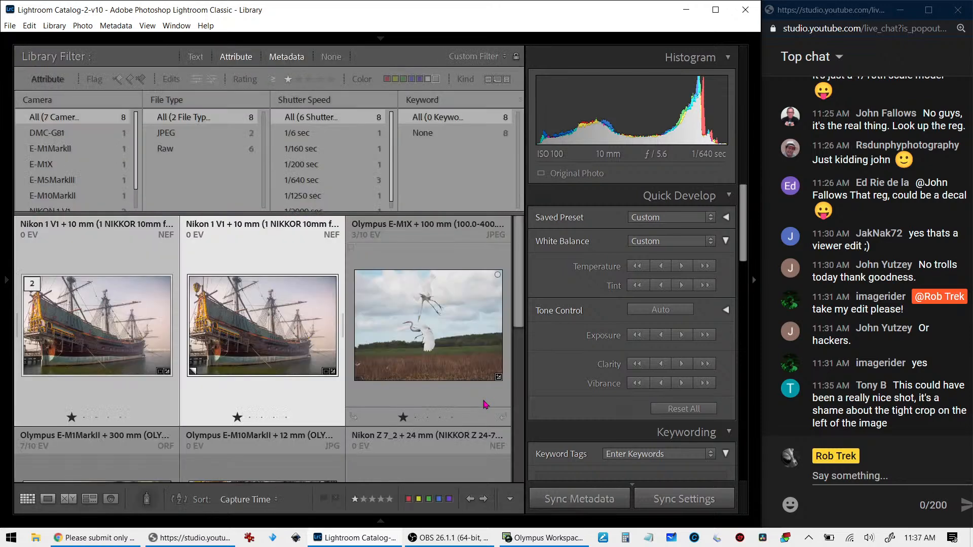
{"action": "left_click", "coordinate": [261, 335]}
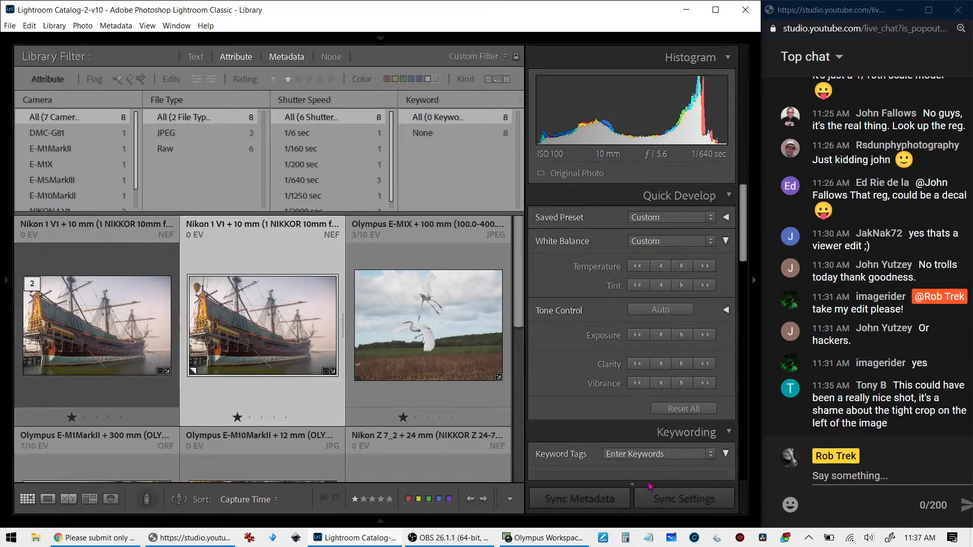
{"action": "left_click", "coordinate": [684, 411]}
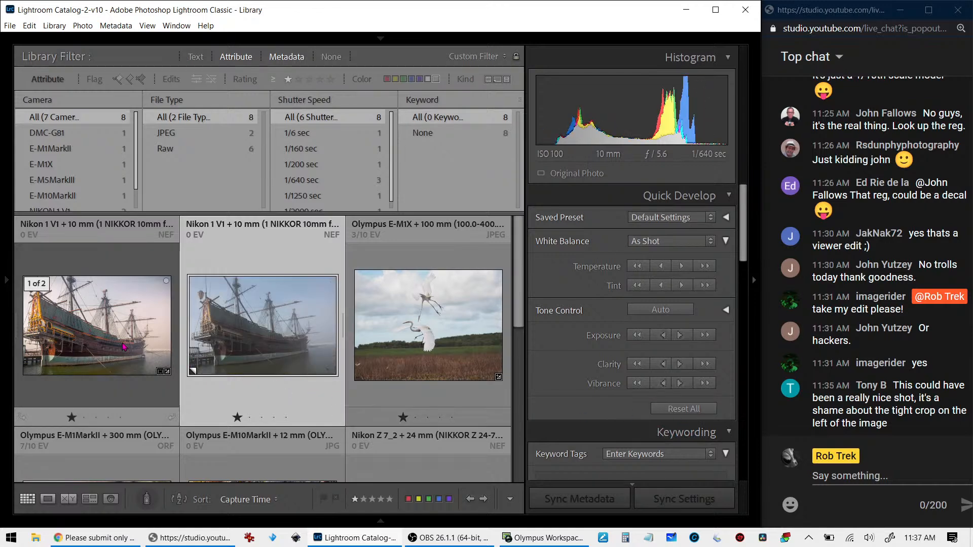
Compare the edited ship photo side by side with the reset copy, hide the side panels and swap the two positions
{"action": "key", "text": "c"}
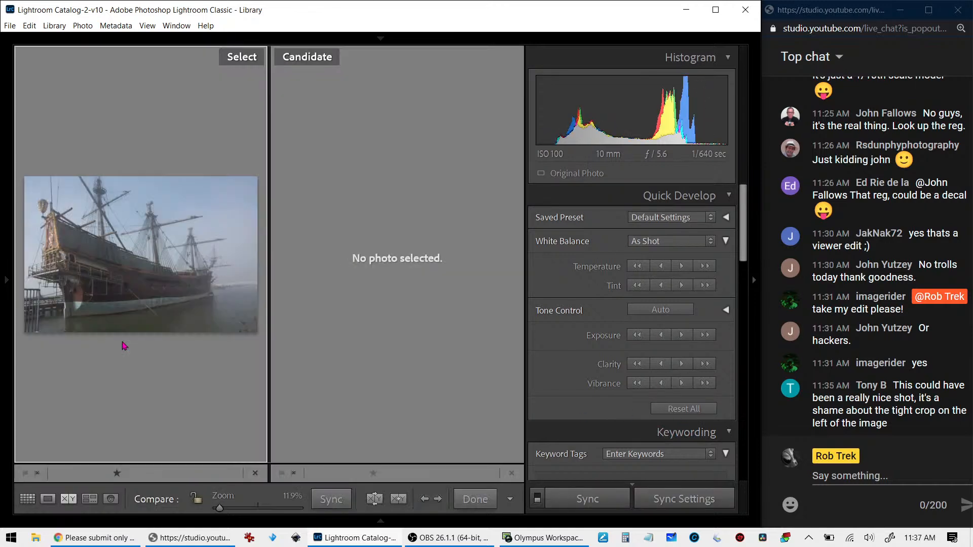
{"action": "left_click", "coordinate": [399, 499]}
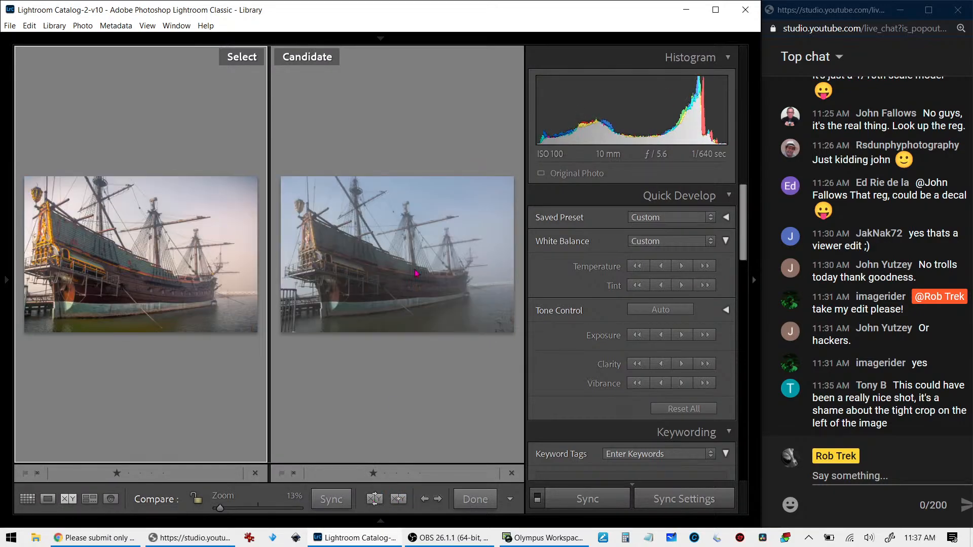
{"action": "key", "text": "Tab"}
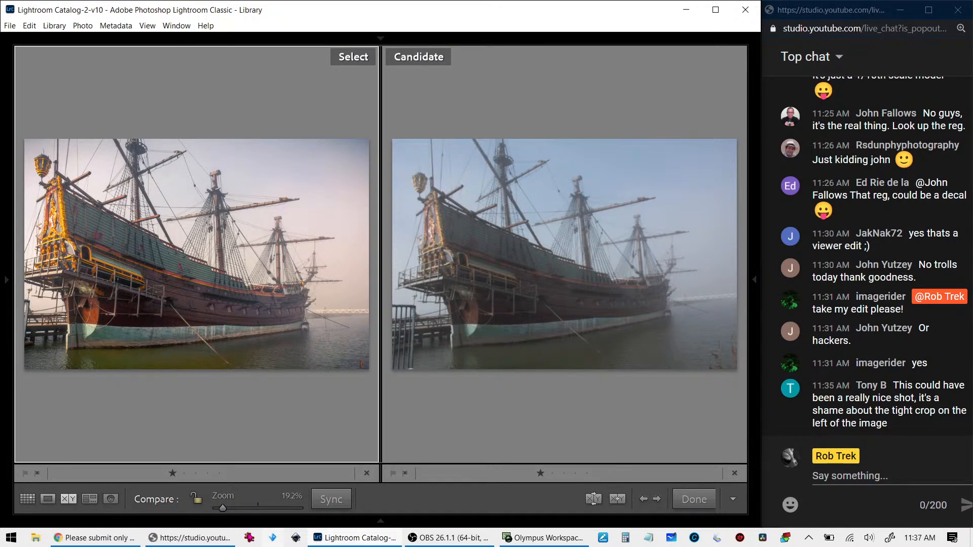
{"action": "left_click", "coordinate": [112, 540]}
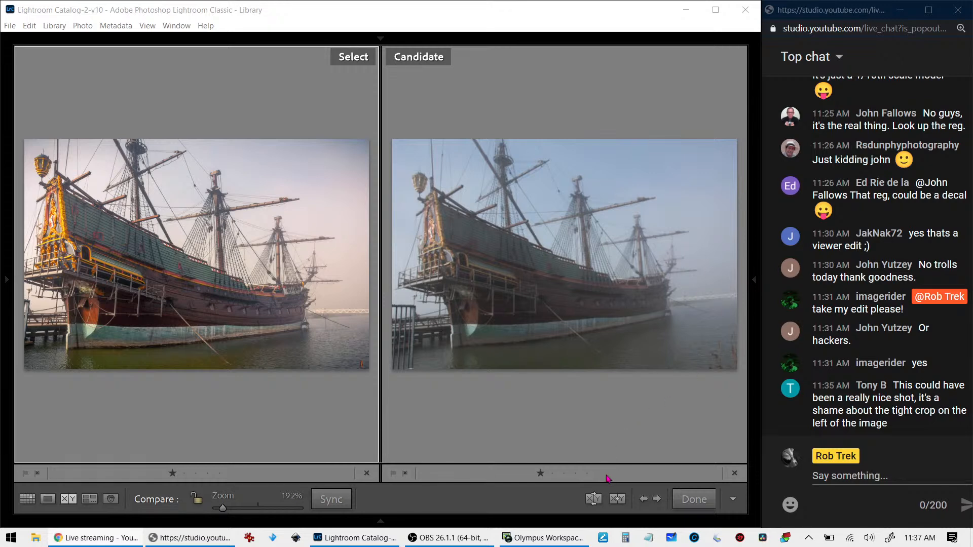
{"action": "left_click", "coordinate": [594, 500]}
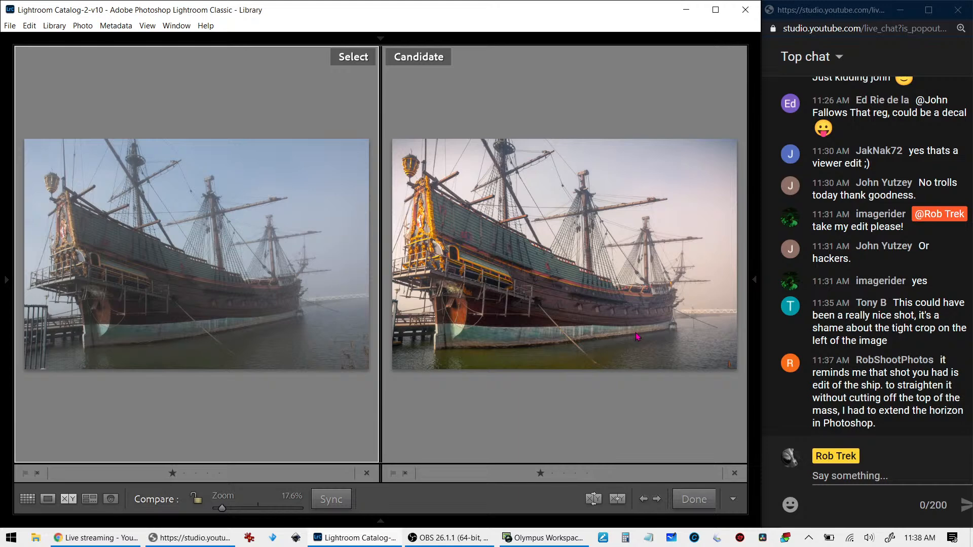
Open the photo of the two flying egrets from the grid and examine the birds' heads and feathers up close
{"action": "key", "text": "g"}
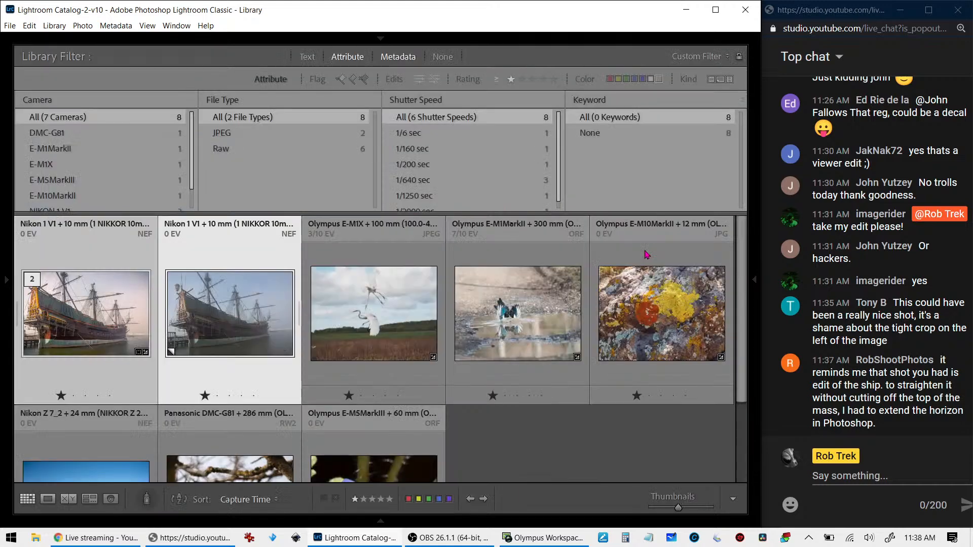
{"action": "left_click", "coordinate": [388, 341]}
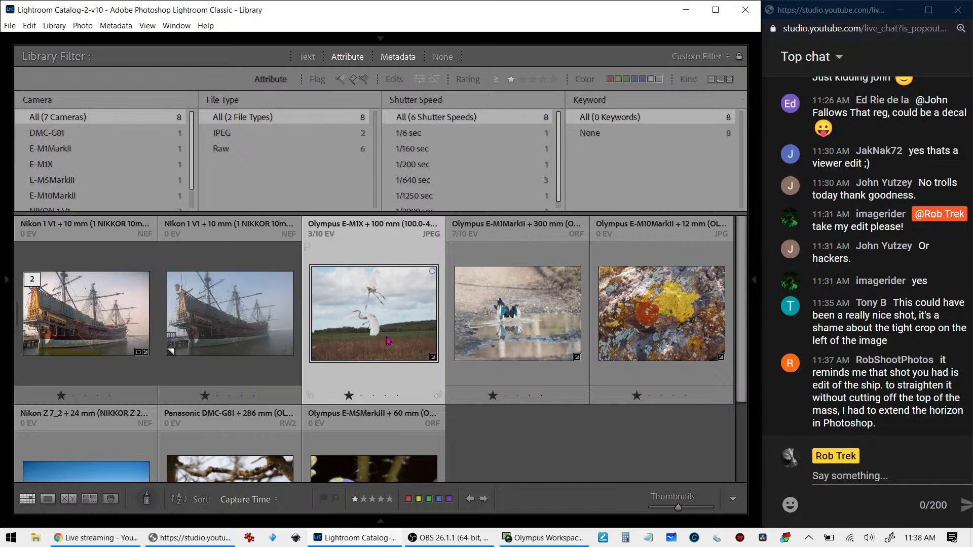
{"action": "double_click", "coordinate": [388, 341]}
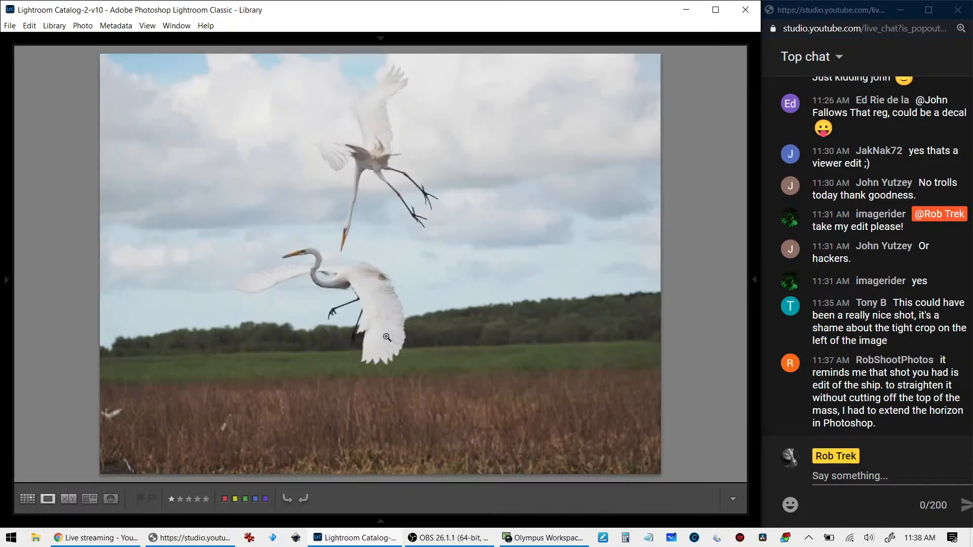
{"action": "left_click", "coordinate": [316, 252]}
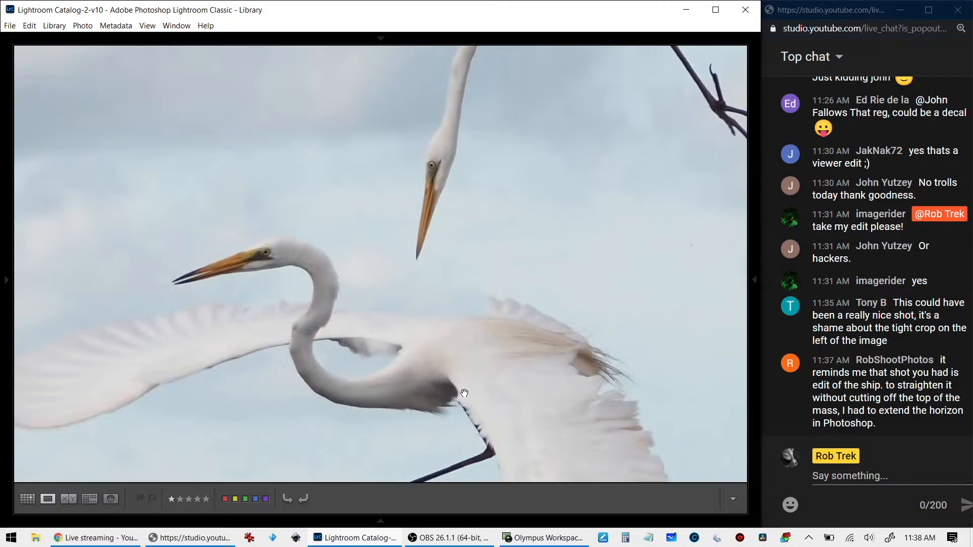
{"action": "left_click_drag", "start_coordinate": [463, 393], "coordinate": [461, 361]}
{"action": "left_click", "coordinate": [461, 362]}
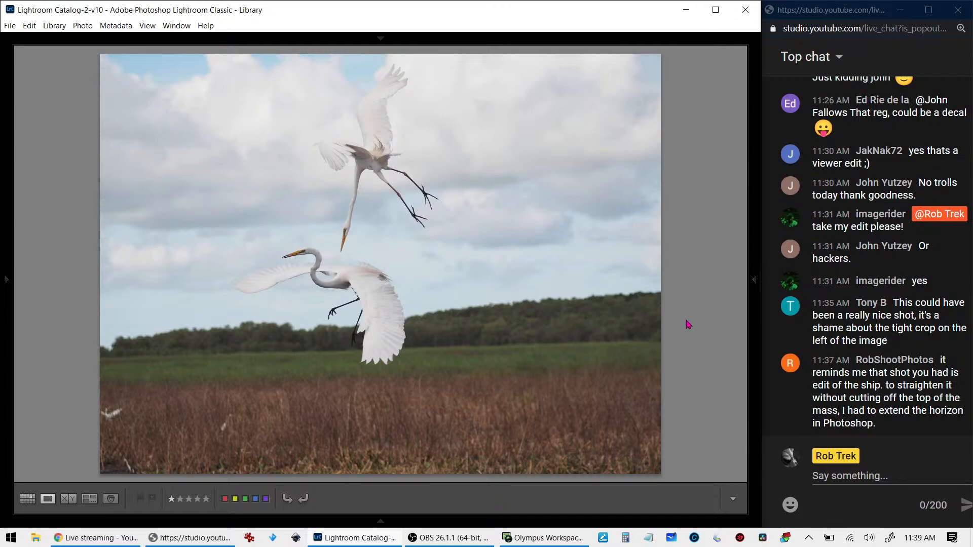
Open the egret photo for developing and crop it to a portrait frame at the original aspect ratio, positioned around the two birds
{"action": "key", "text": "i"}
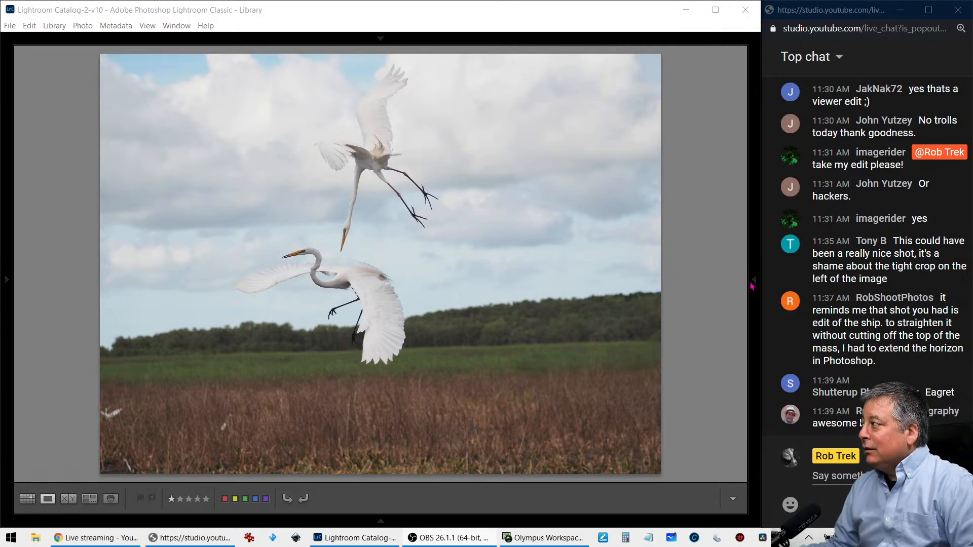
{"action": "mouse_move", "coordinate": [757, 283]}
{"action": "key", "text": "d"}
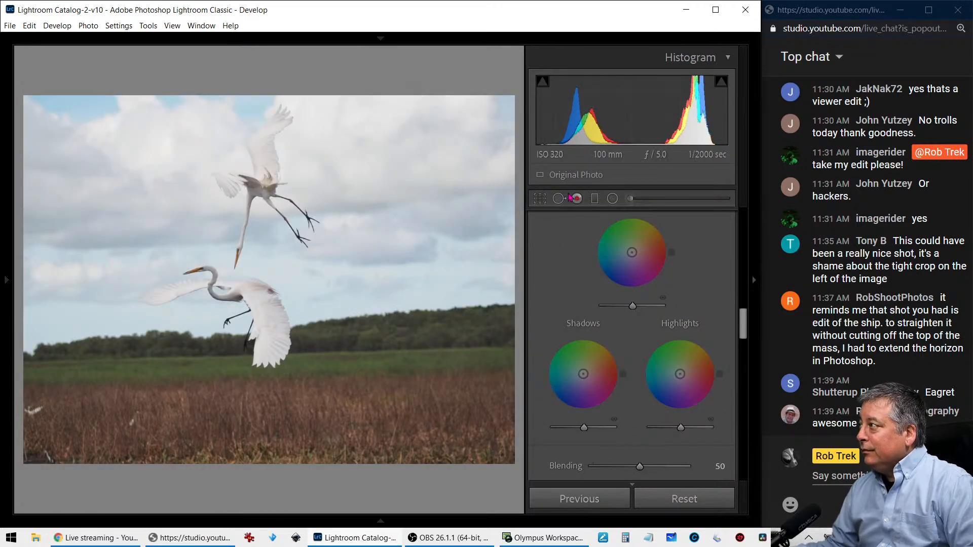
{"action": "left_click", "coordinate": [540, 198]}
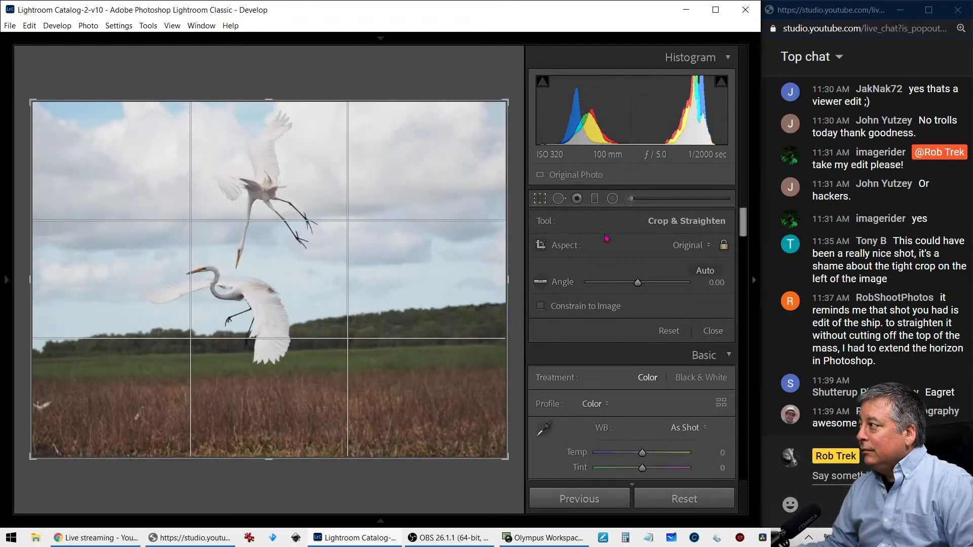
{"action": "left_click", "coordinate": [684, 245]}
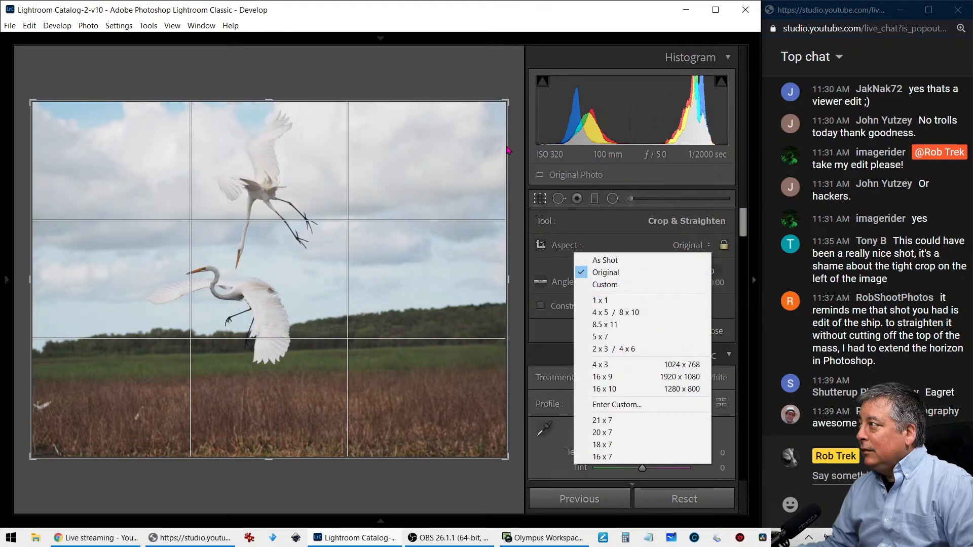
{"action": "left_click", "coordinate": [508, 106]}
{"action": "left_click_drag", "start_coordinate": [508, 106], "coordinate": [409, 60]}
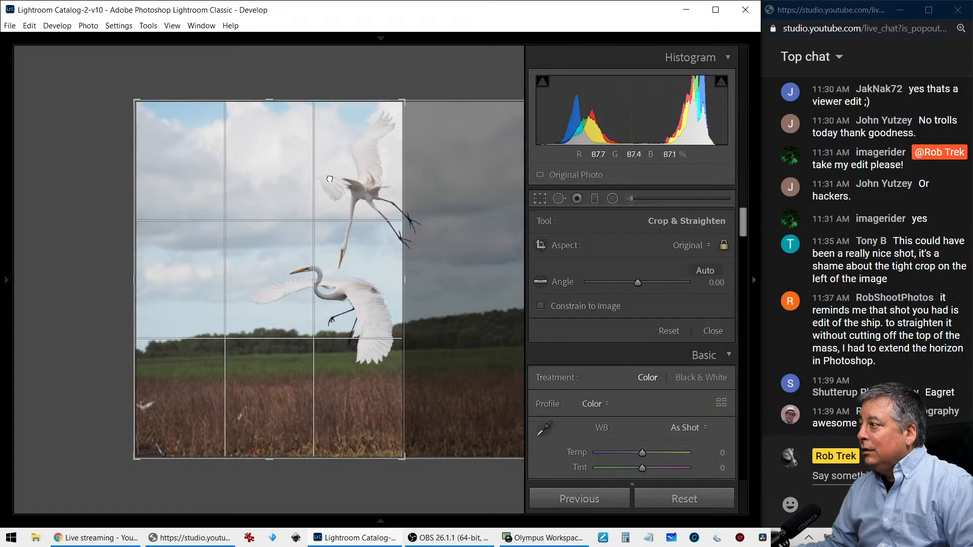
{"action": "left_click_drag", "start_coordinate": [336, 172], "coordinate": [257, 172]}
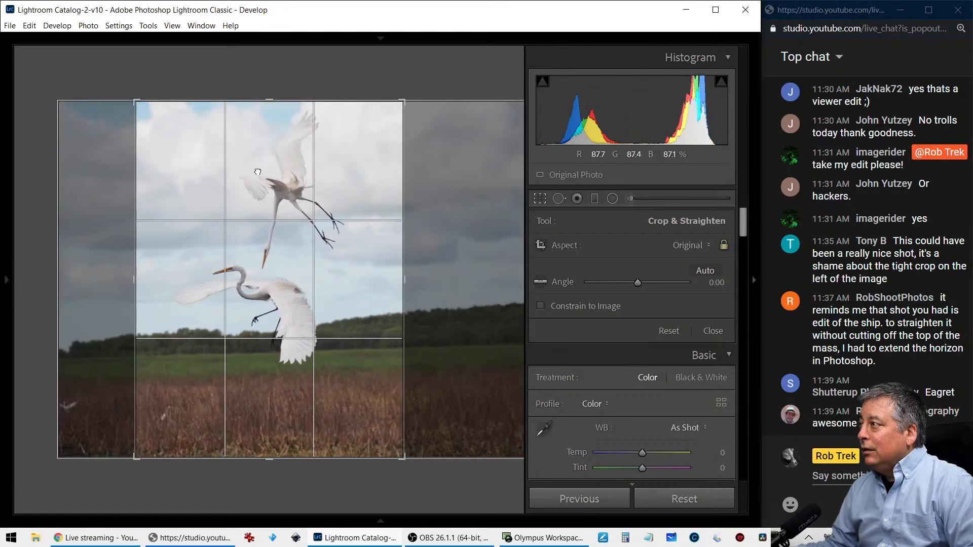
{"action": "left_click", "coordinate": [547, 200]}
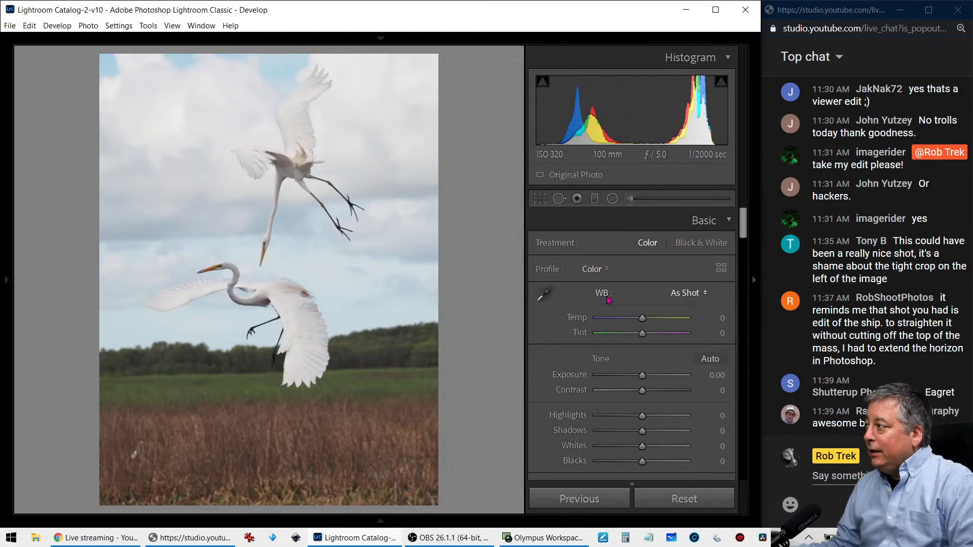
Examine the lower egret up close and check the photo's camera and exposure info overlay, hiding it again when finished
{"action": "left_click", "coordinate": [352, 314]}
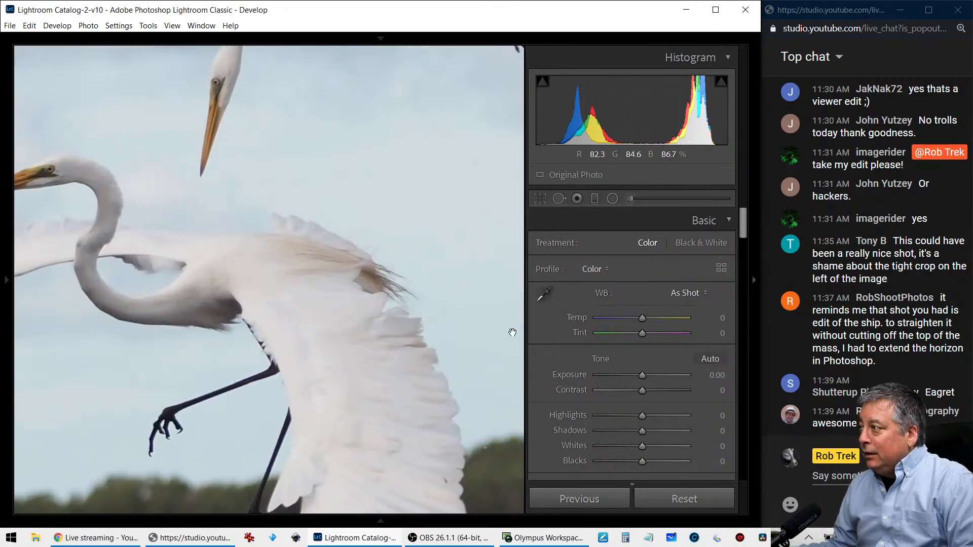
{"action": "scroll", "coordinate": [578, 367], "scroll_direction": "down", "scroll_amount": 10}
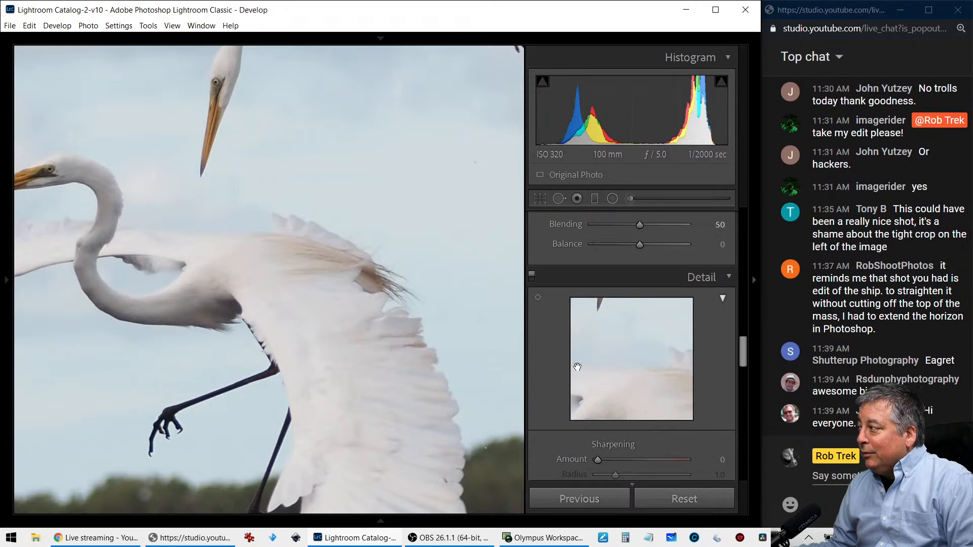
{"action": "scroll", "coordinate": [578, 367], "scroll_direction": "down", "scroll_amount": 5}
{"action": "scroll", "coordinate": [579, 366], "scroll_direction": "up", "scroll_amount": 2}
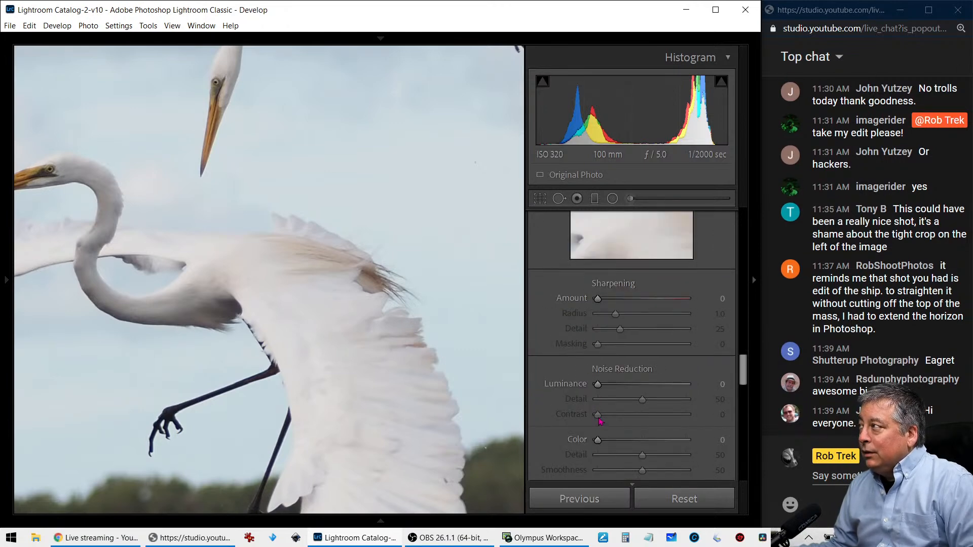
{"action": "key", "text": "i"}
{"action": "key", "text": "i"}
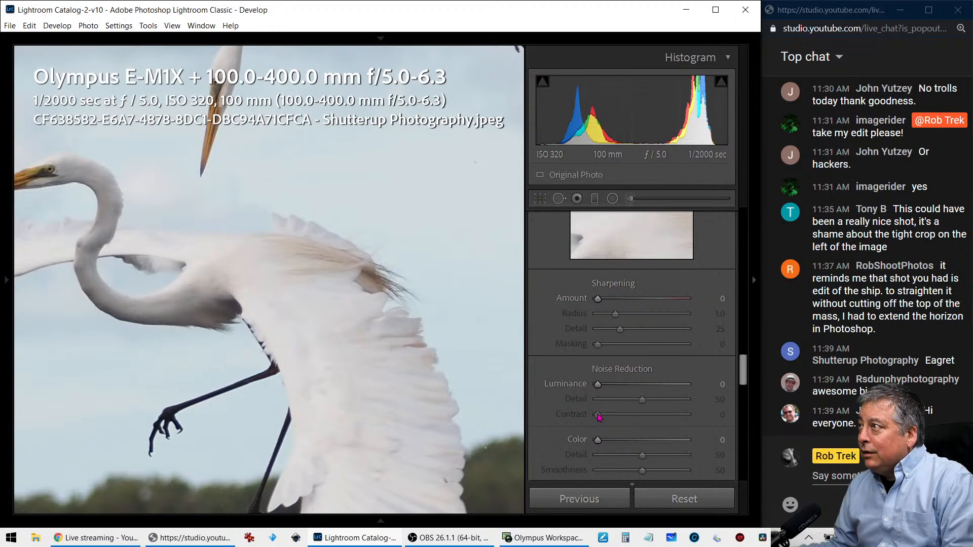
{"action": "key", "text": "i"}
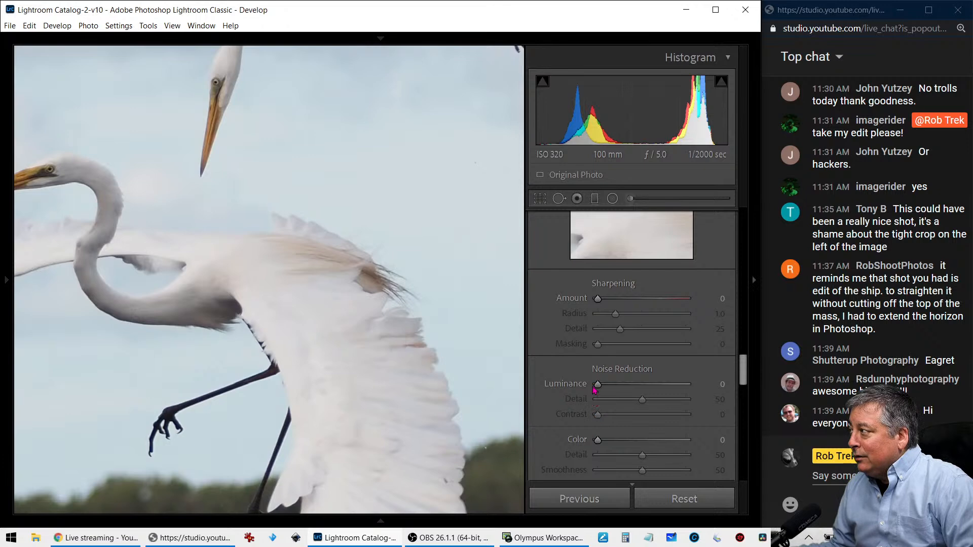
Sharpen the egret photo with amount 90, masking 35 and a radius of about 2.2, previewing the mask while setting it
{"action": "left_click_drag", "start_coordinate": [598, 302], "coordinate": [652, 304]}
{"action": "key", "text": "alt"}
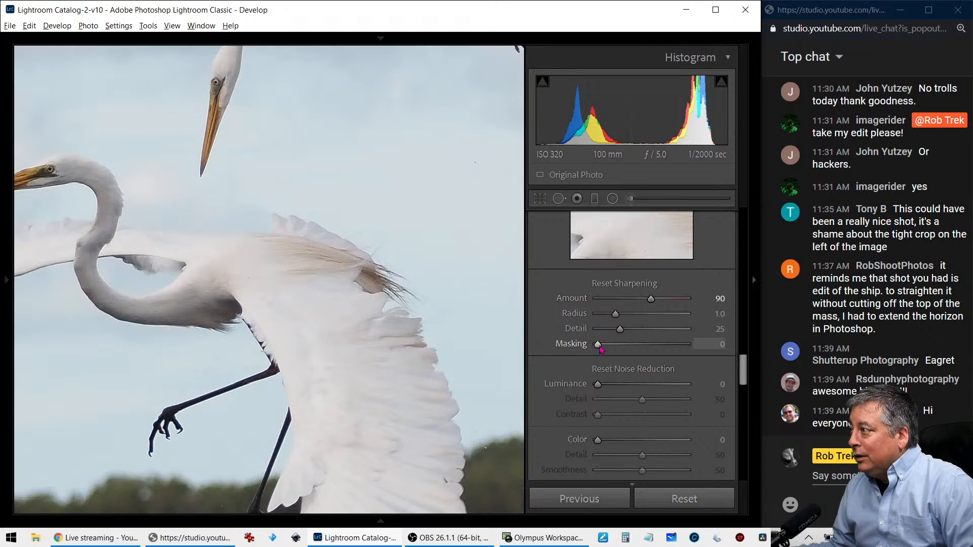
{"action": "left_click_drag", "start_coordinate": [598, 348], "coordinate": [630, 350]}
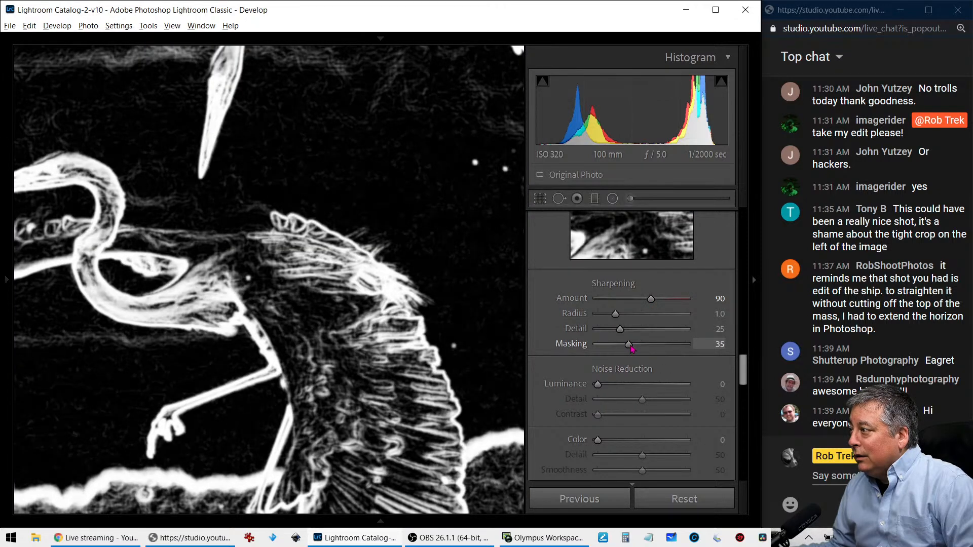
{"action": "left_click_drag", "start_coordinate": [632, 348], "coordinate": [585, 320]}
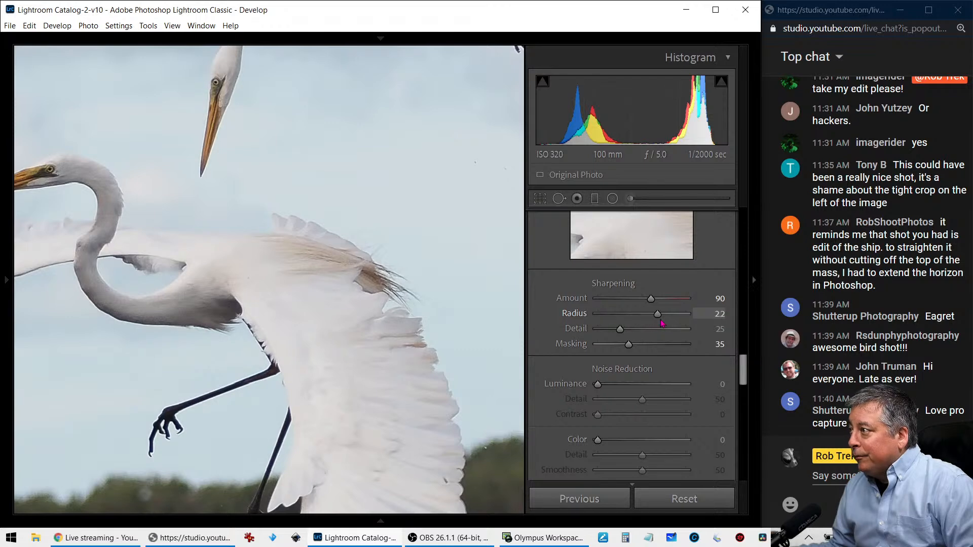
Set the photo's texture to +15 to bring out the feather detail
{"action": "scroll", "coordinate": [583, 334], "scroll_direction": "up", "scroll_amount": 10}
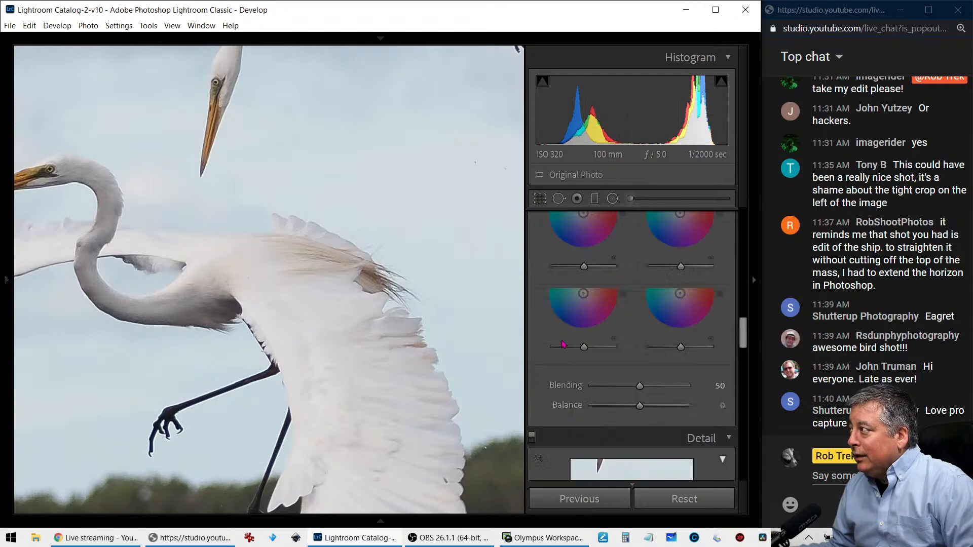
{"action": "scroll", "coordinate": [567, 343], "scroll_direction": "up", "scroll_amount": 3}
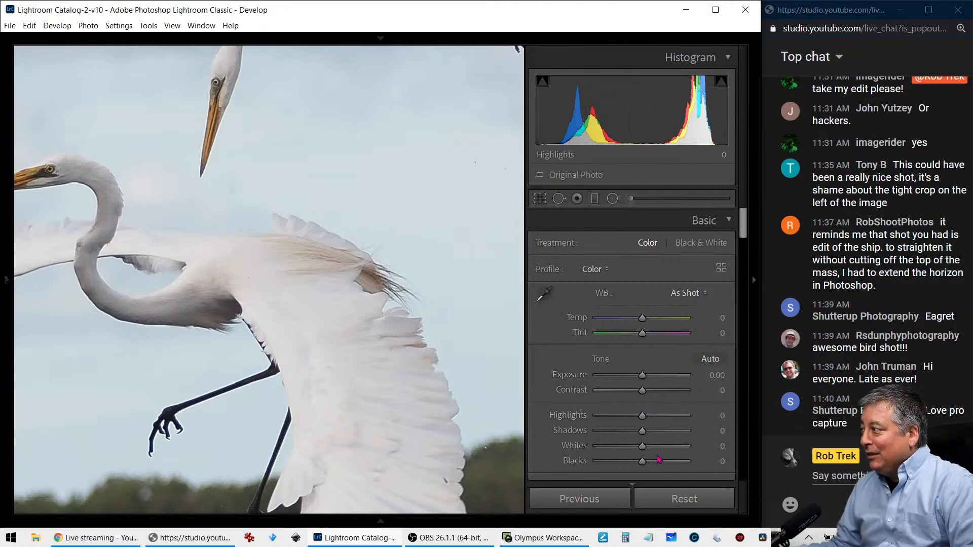
{"action": "scroll", "coordinate": [582, 436], "scroll_direction": "down", "scroll_amount": 2}
{"action": "scroll", "coordinate": [583, 436], "scroll_direction": "down", "scroll_amount": 2}
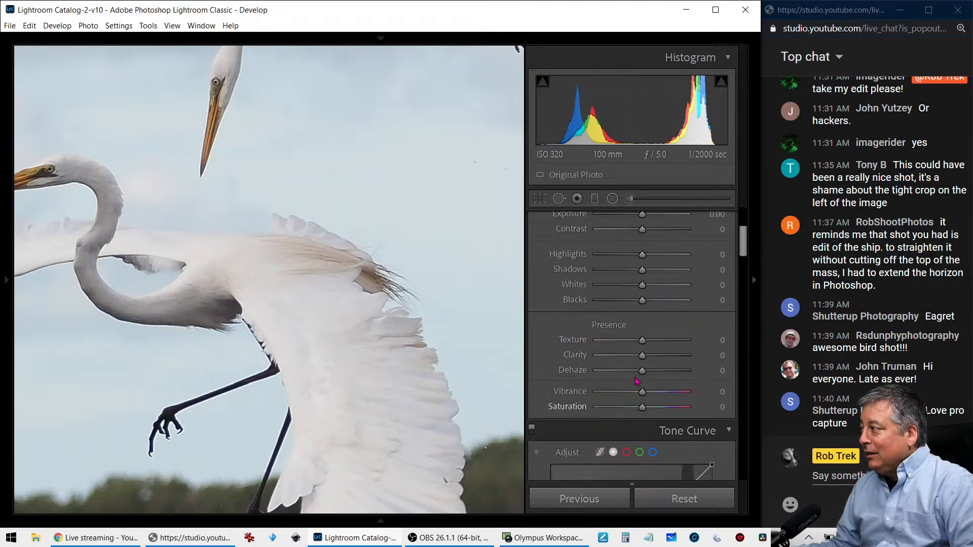
{"action": "left_click_drag", "start_coordinate": [643, 340], "coordinate": [653, 344]}
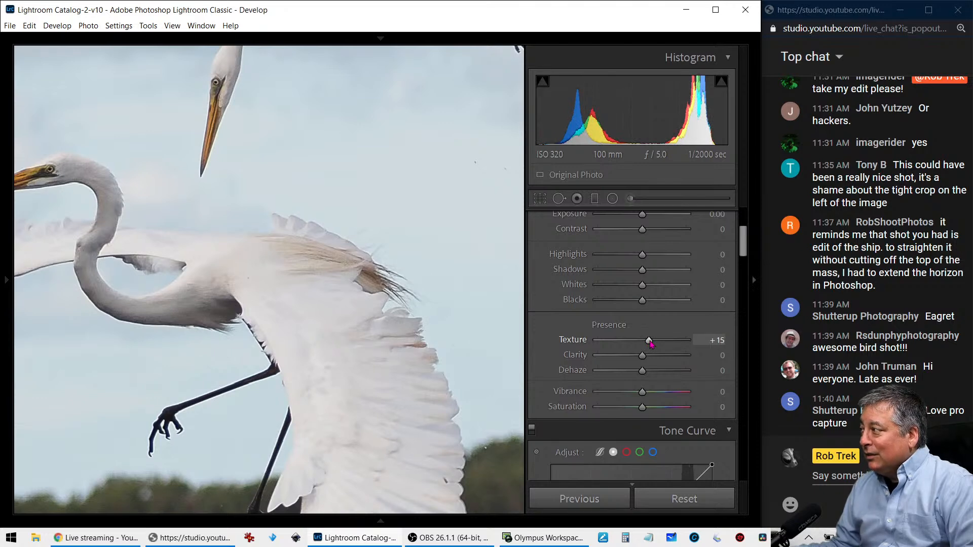
Try vibrance at −53 with saturation at +100 on the whole photo, and reset both to 0
{"action": "left_click_drag", "start_coordinate": [643, 392], "coordinate": [689, 411]}
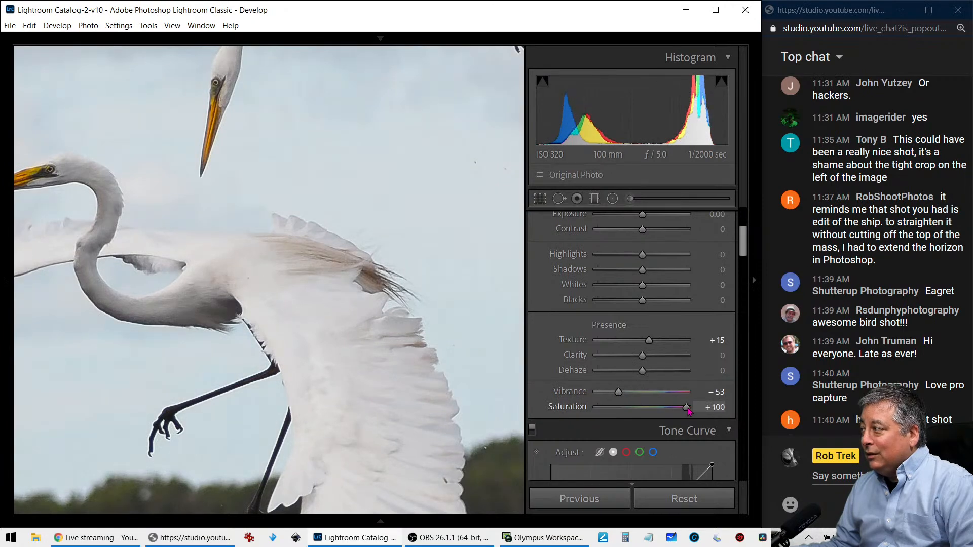
{"action": "left_click", "coordinate": [373, 358]}
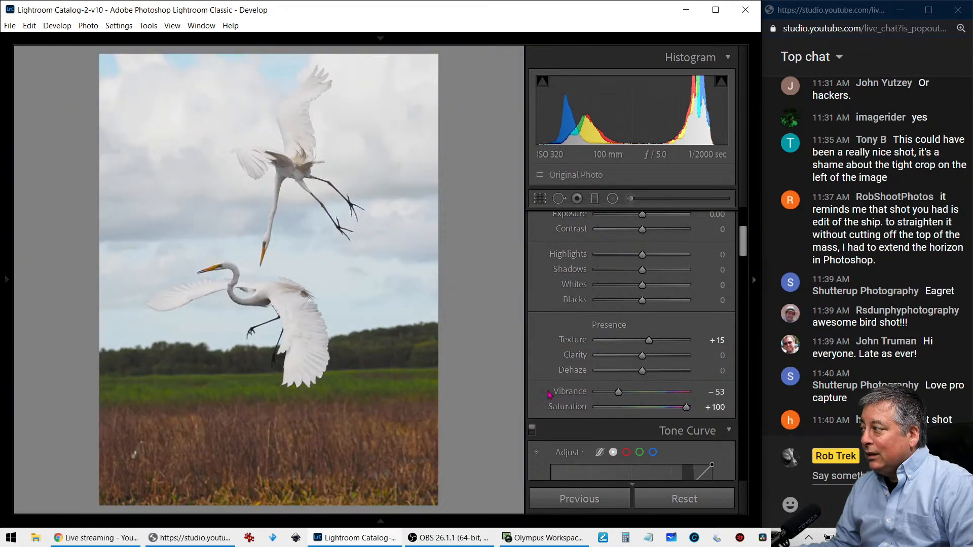
{"action": "double_click", "coordinate": [619, 394]}
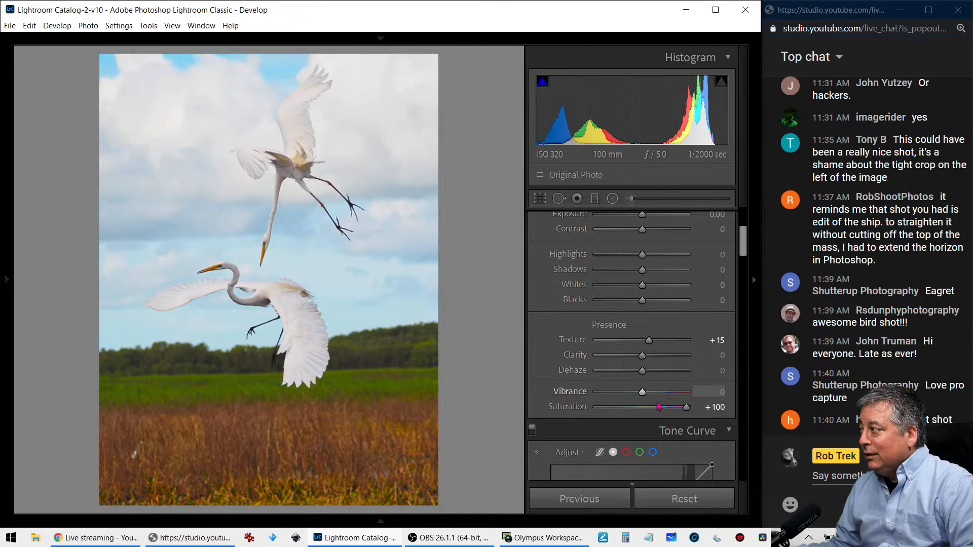
{"action": "double_click", "coordinate": [686, 408]}
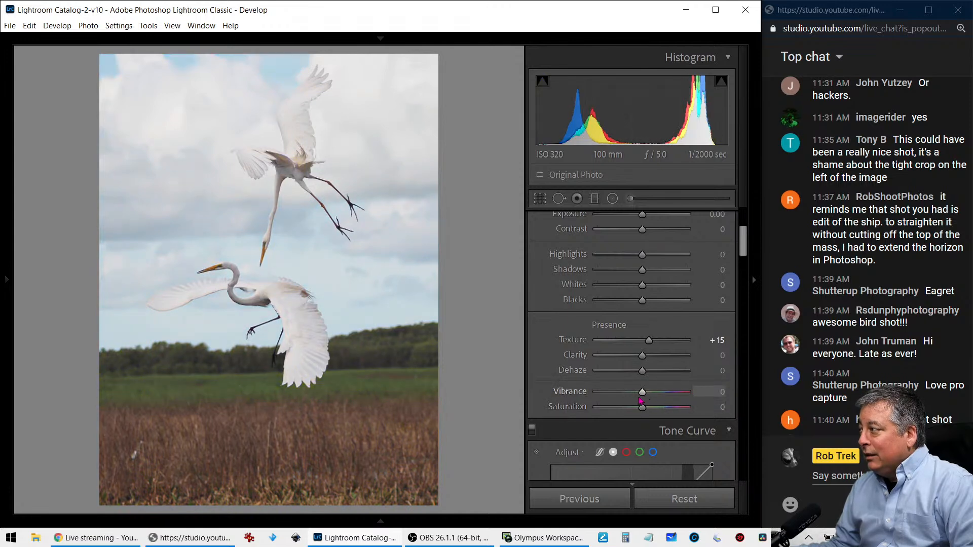
Set saturation to +89 and balance it with vibrance at −22
{"action": "left_click_drag", "start_coordinate": [643, 408], "coordinate": [625, 392]}
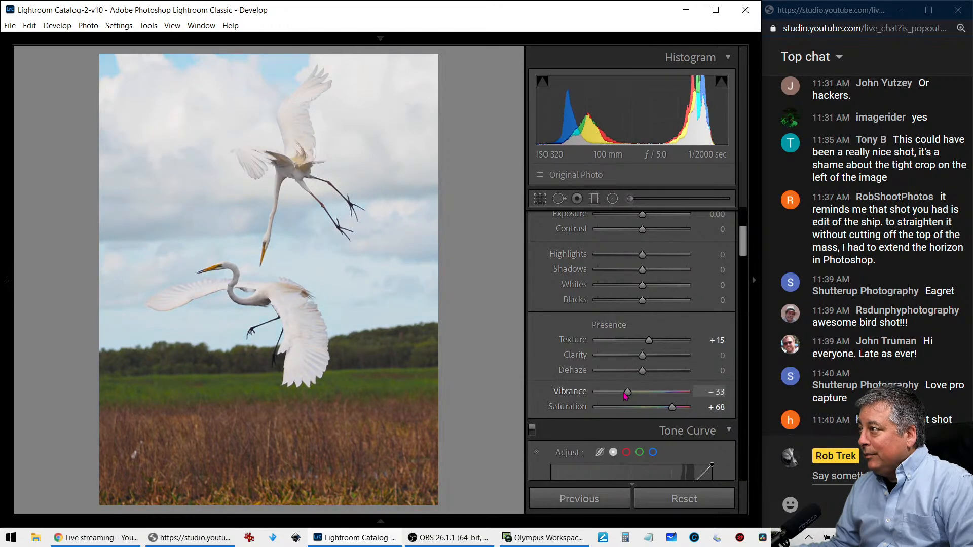
{"action": "left_click_drag", "start_coordinate": [674, 413], "coordinate": [681, 411]}
{"action": "left_click_drag", "start_coordinate": [626, 393], "coordinate": [634, 394]}
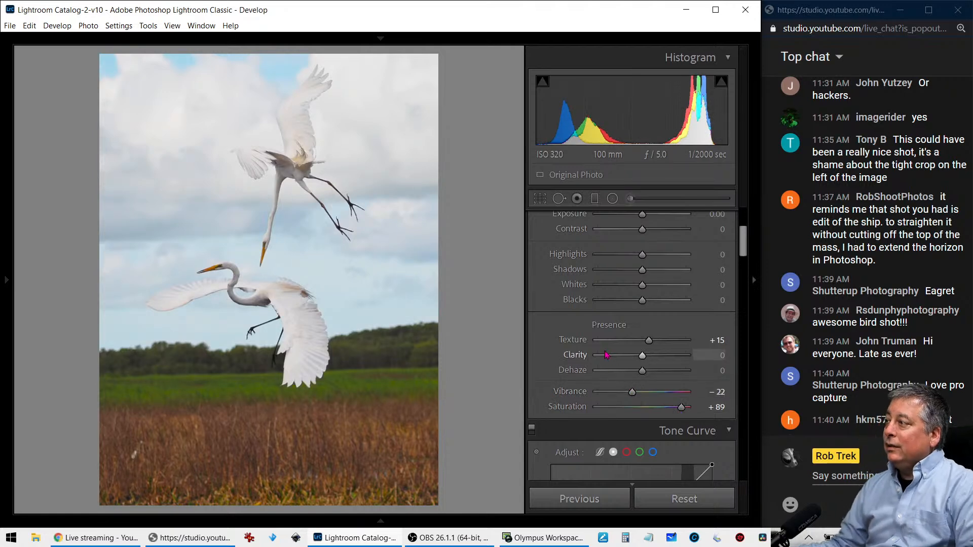
Darken the blue sky with the targeted luminance adjustment, setting aqua to −10 and blue to −30
{"action": "scroll", "coordinate": [553, 355], "scroll_direction": "down", "scroll_amount": 8}
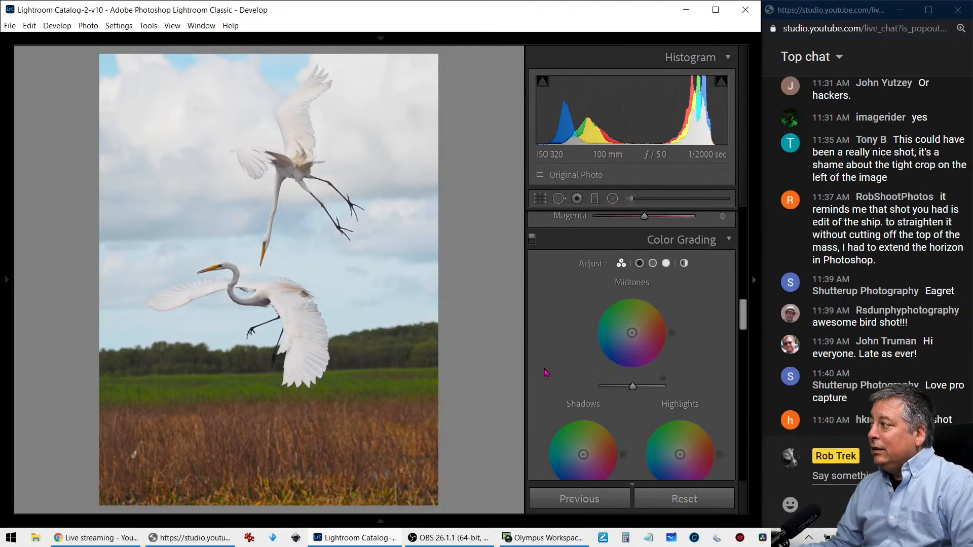
{"action": "scroll", "coordinate": [546, 372], "scroll_direction": "up", "scroll_amount": 2}
{"action": "scroll", "coordinate": [546, 371], "scroll_direction": "up", "scroll_amount": 3}
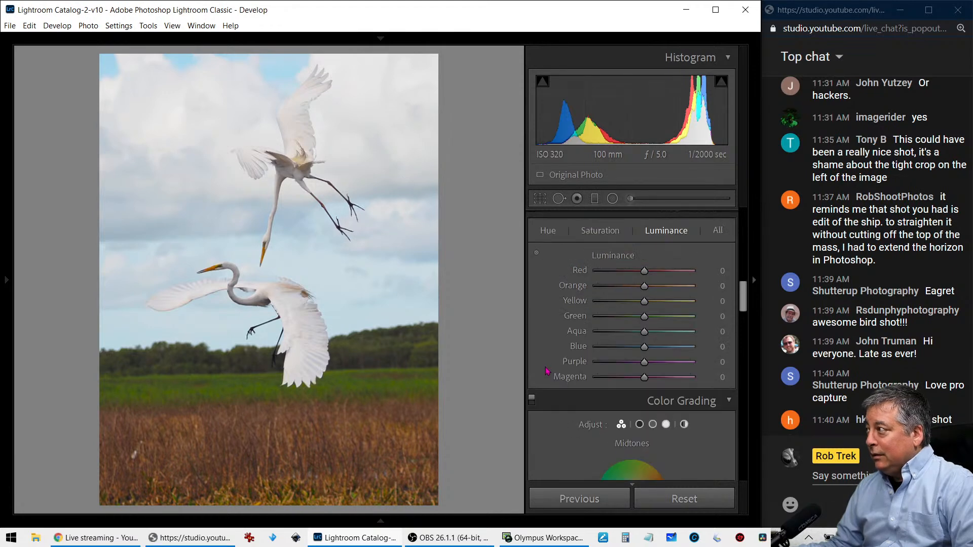
{"action": "left_click", "coordinate": [536, 255]}
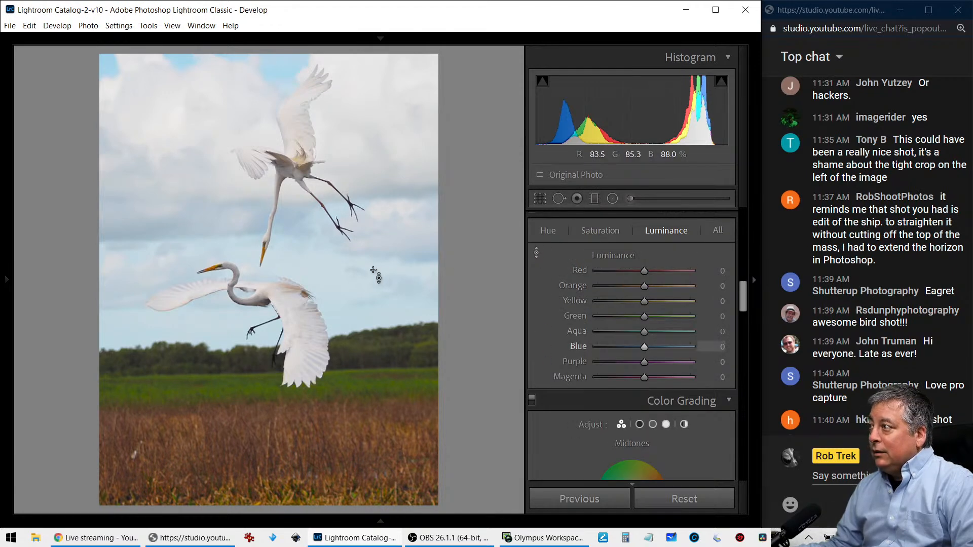
{"action": "left_click_drag", "start_coordinate": [336, 272], "coordinate": [336, 303]}
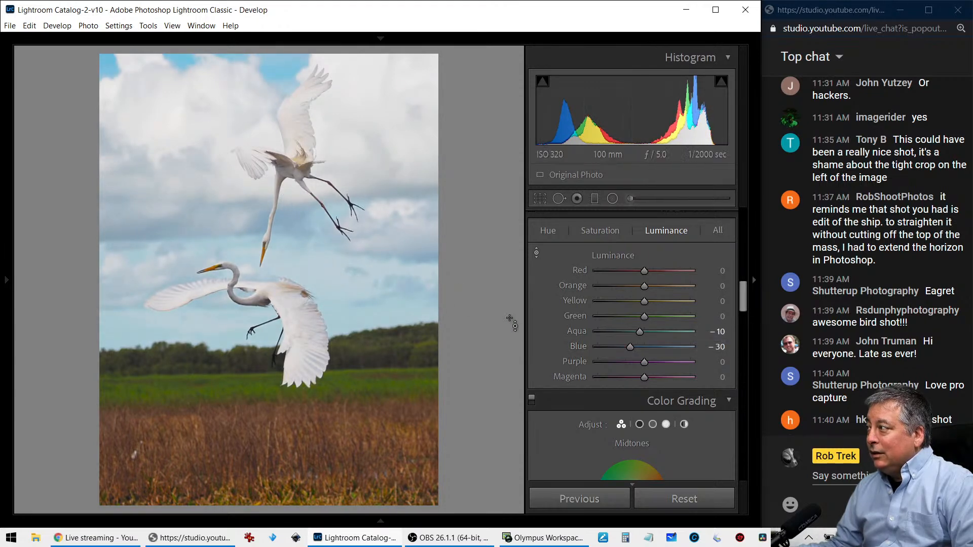
Shift the sky's hue from cyan toward a purer blue and fine-tune its luminance to aqua −8 and blue −27
{"action": "left_click", "coordinate": [551, 230]}
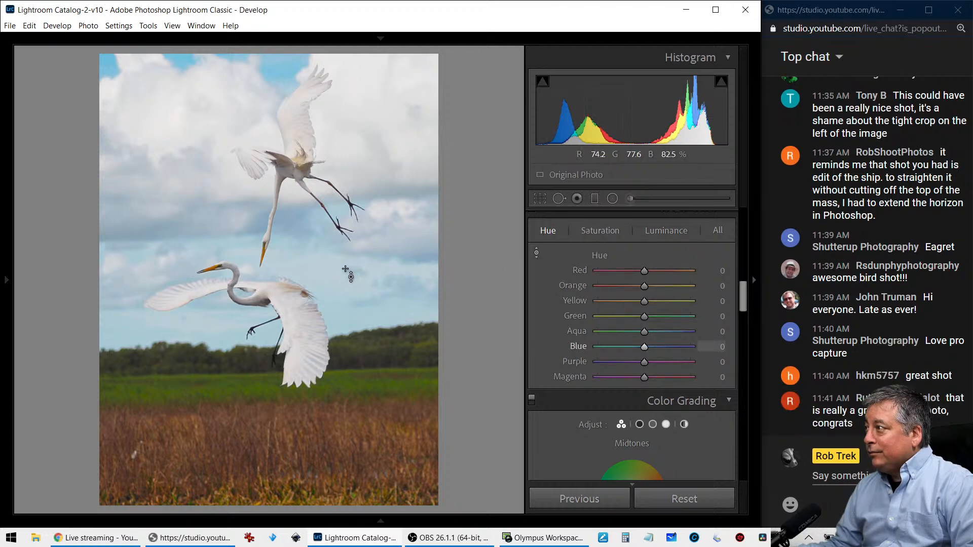
{"action": "left_click_drag", "start_coordinate": [323, 271], "coordinate": [323, 240]}
{"action": "left_click", "coordinate": [665, 230]}
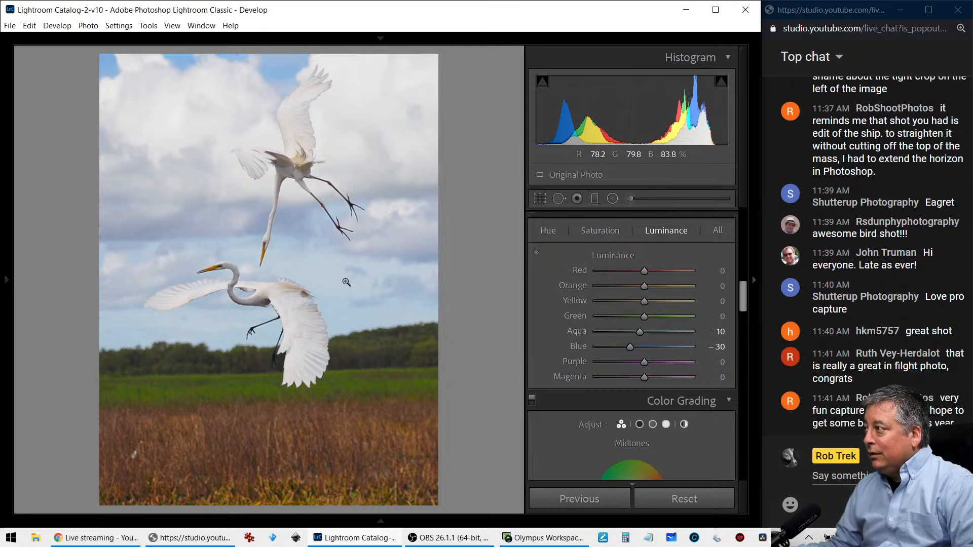
{"action": "left_click", "coordinate": [536, 252]}
{"action": "left_click_drag", "start_coordinate": [436, 273], "coordinate": [379, 279]}
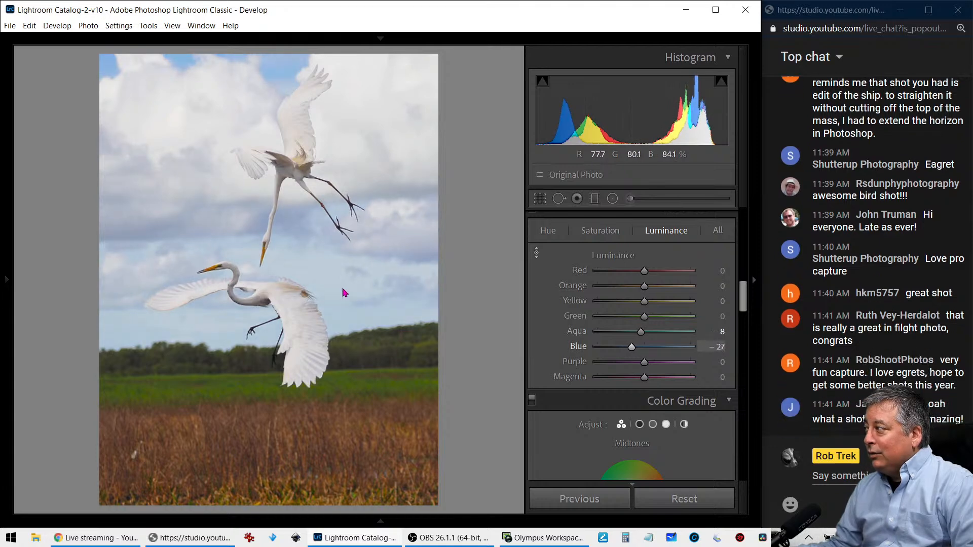
Tighten the portrait crop slightly and reposition it so both egrets sit closer to the centre of the frame
{"action": "scroll", "coordinate": [544, 321], "scroll_direction": "up", "scroll_amount": 10}
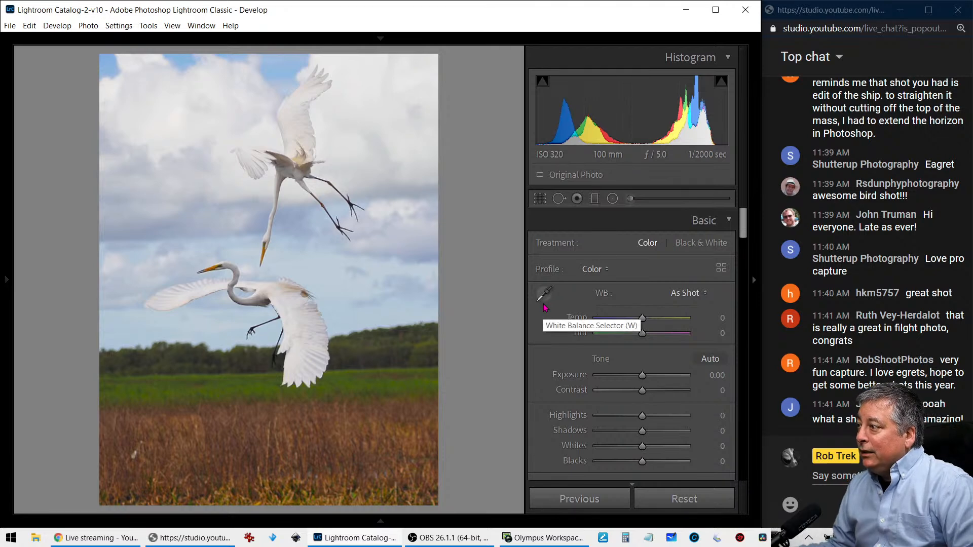
{"action": "left_click", "coordinate": [545, 294]}
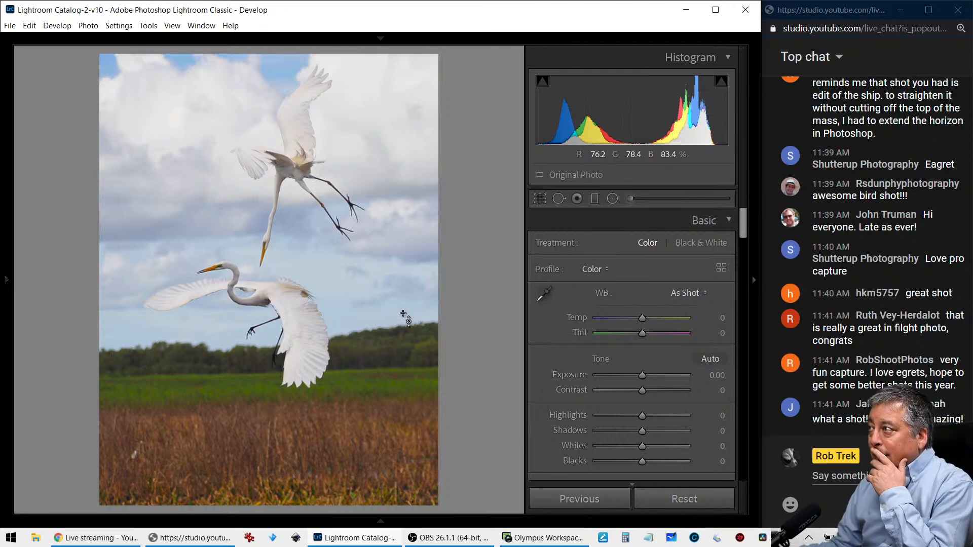
{"action": "left_click", "coordinate": [537, 200]}
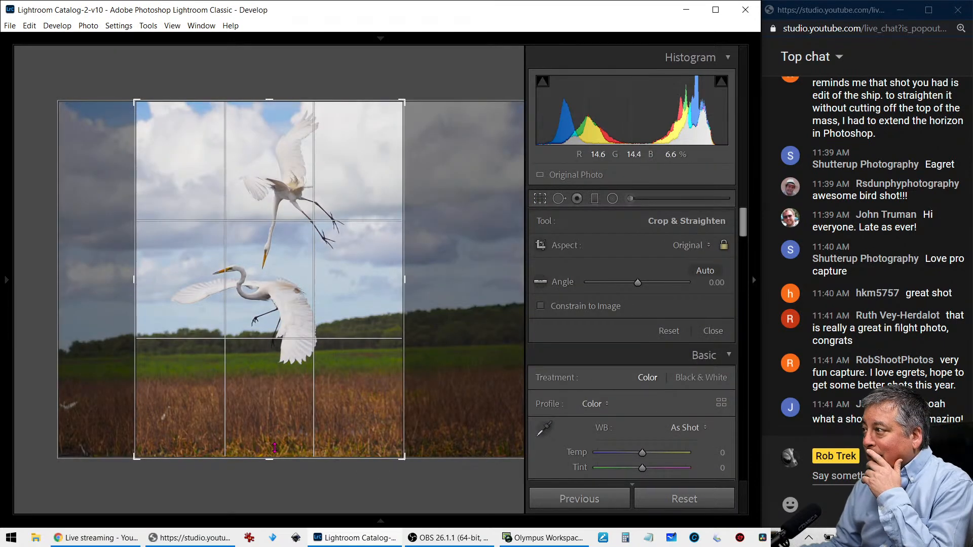
{"action": "mouse_move", "coordinate": [275, 451]}
{"action": "left_mouse_down"}
{"action": "mouse_move", "coordinate": [276, 465]}
{"action": "mouse_move", "coordinate": [284, 446]}
{"action": "left_mouse_up"}
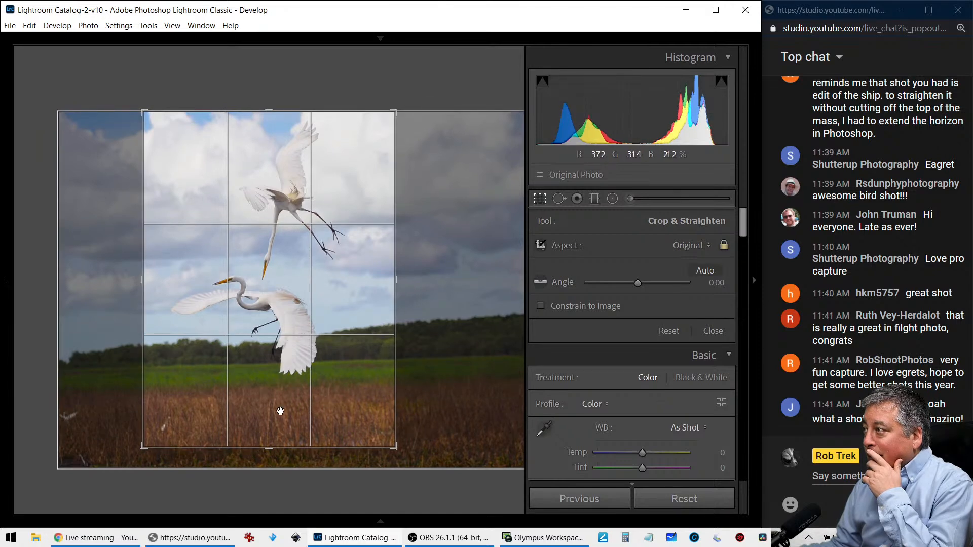
{"action": "left_click_drag", "start_coordinate": [280, 408], "coordinate": [315, 405]}
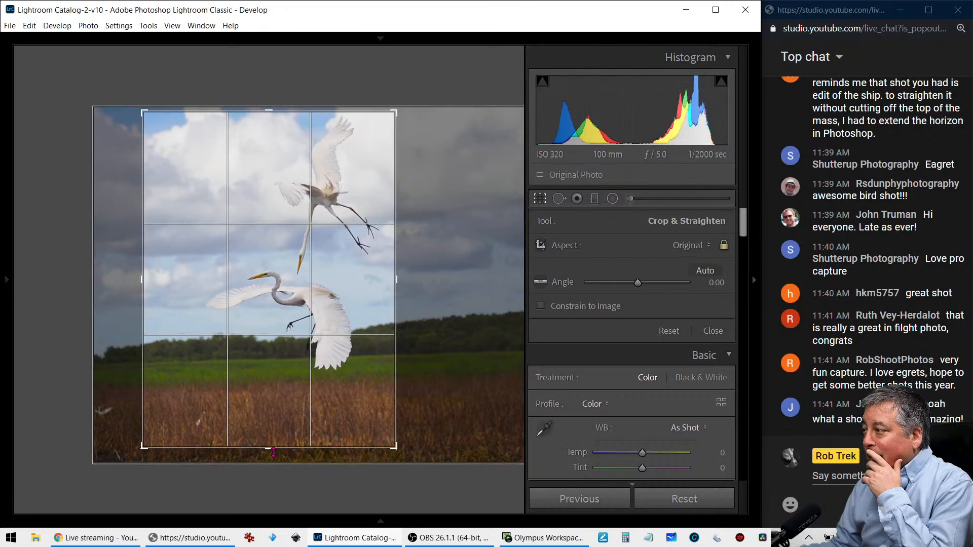
{"action": "left_click_drag", "start_coordinate": [273, 452], "coordinate": [269, 446]}
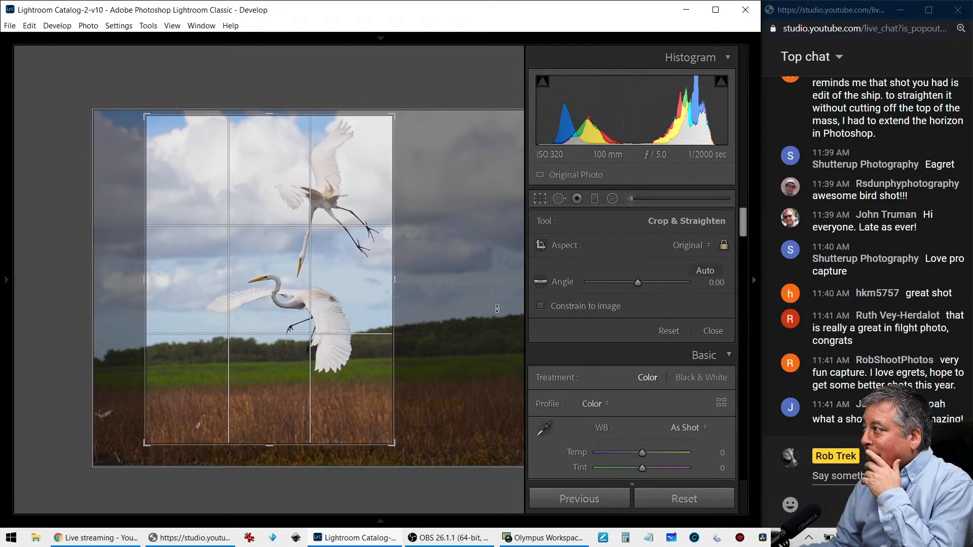
{"action": "left_click", "coordinate": [542, 202]}
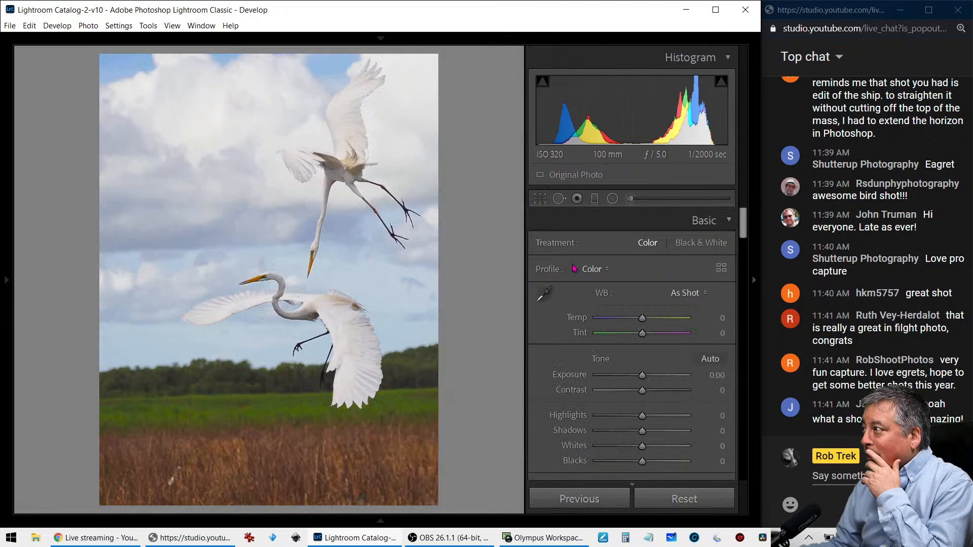
{"action": "left_click", "coordinate": [543, 202]}
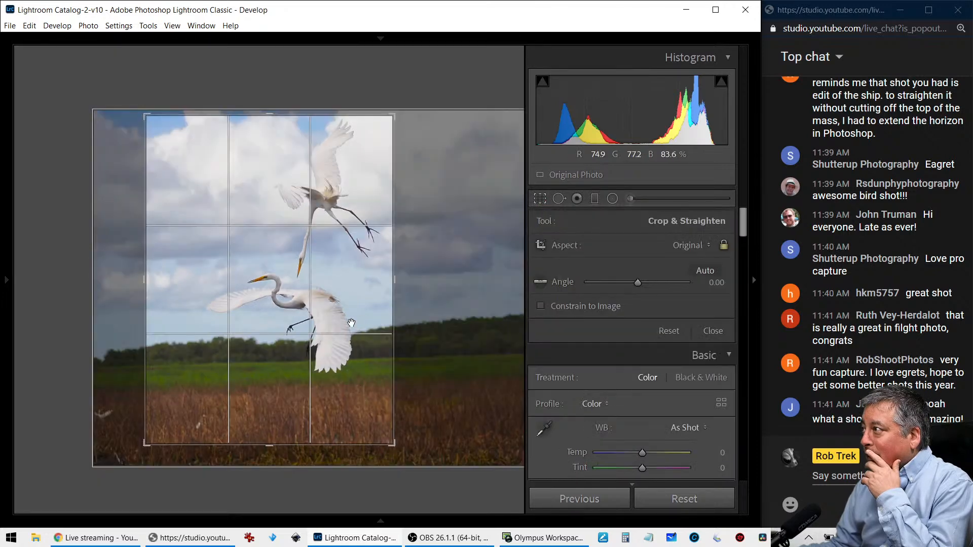
{"action": "left_click_drag", "start_coordinate": [352, 322], "coordinate": [337, 330]}
{"action": "left_click", "coordinate": [542, 203]}
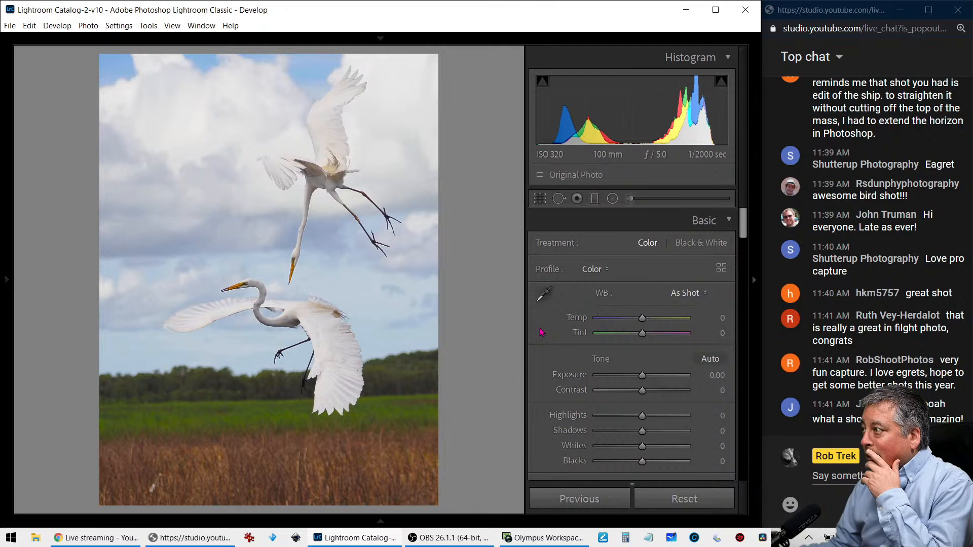
Soften the whole photo slightly by trying several clarity amounts and setting clarity to −10
{"action": "left_click", "coordinate": [274, 204]}
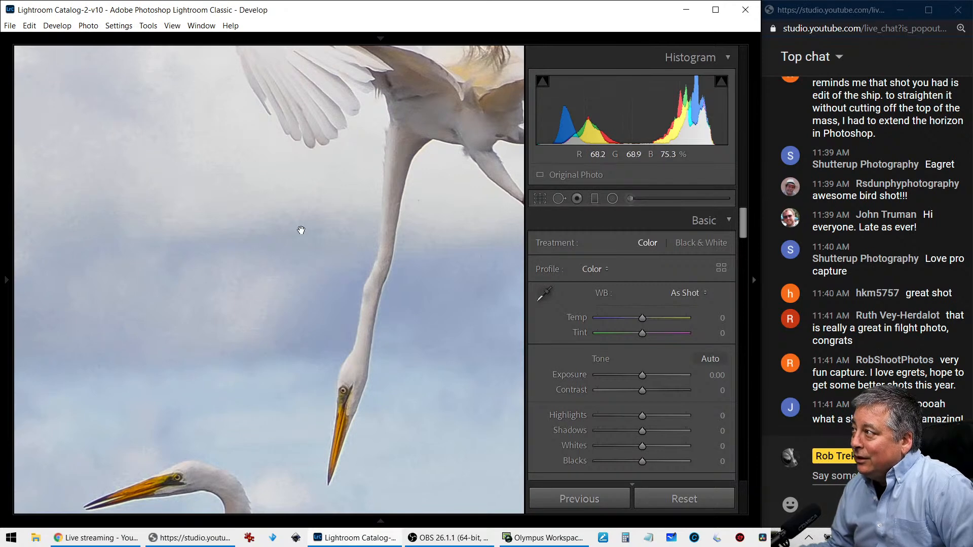
{"action": "left_click", "coordinate": [185, 167]}
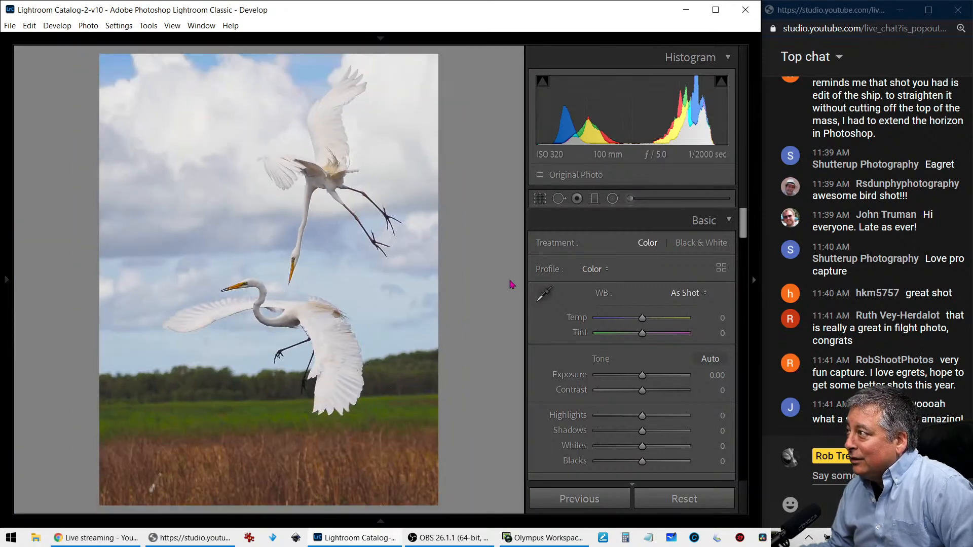
{"action": "scroll", "coordinate": [562, 347], "scroll_direction": "down", "scroll_amount": 3}
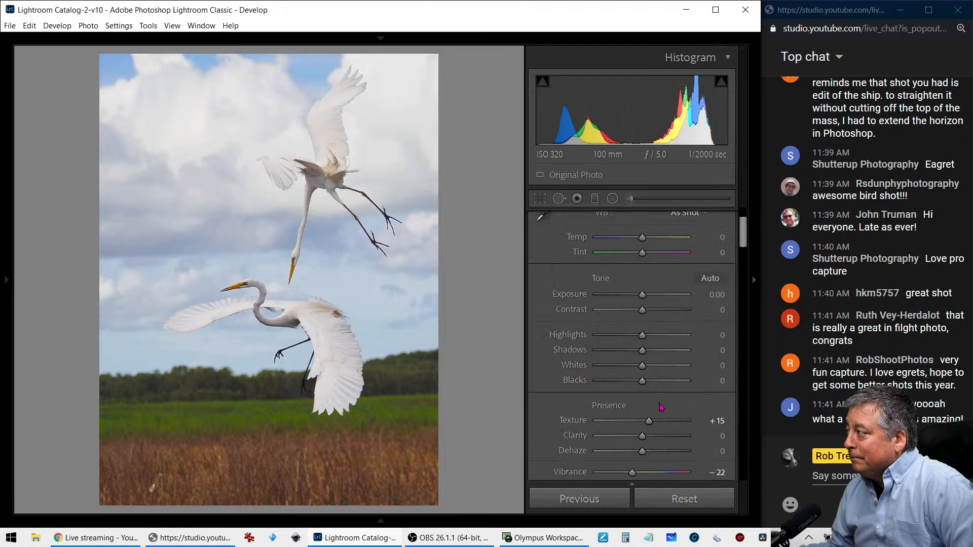
{"action": "left_click_drag", "start_coordinate": [646, 437], "coordinate": [637, 438]}
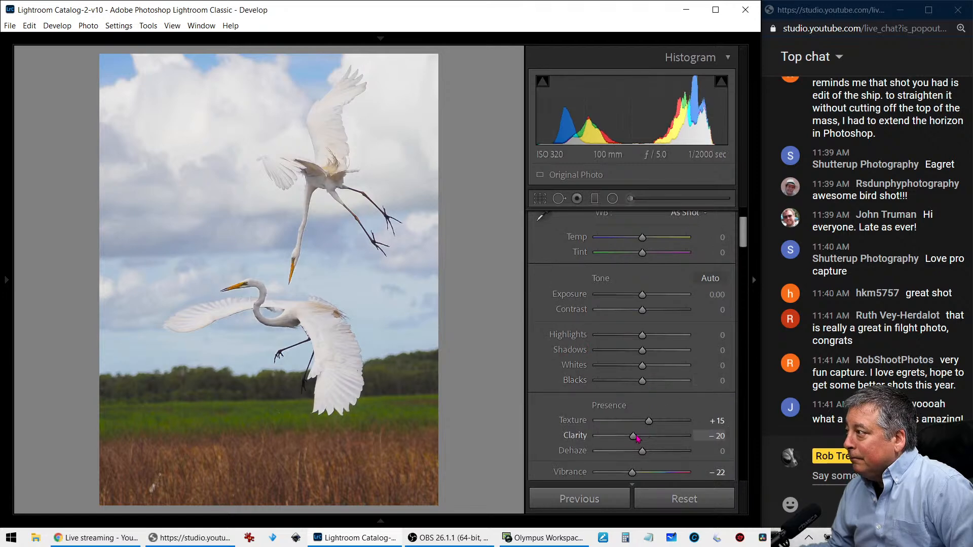
{"action": "double_click", "coordinate": [642, 438]}
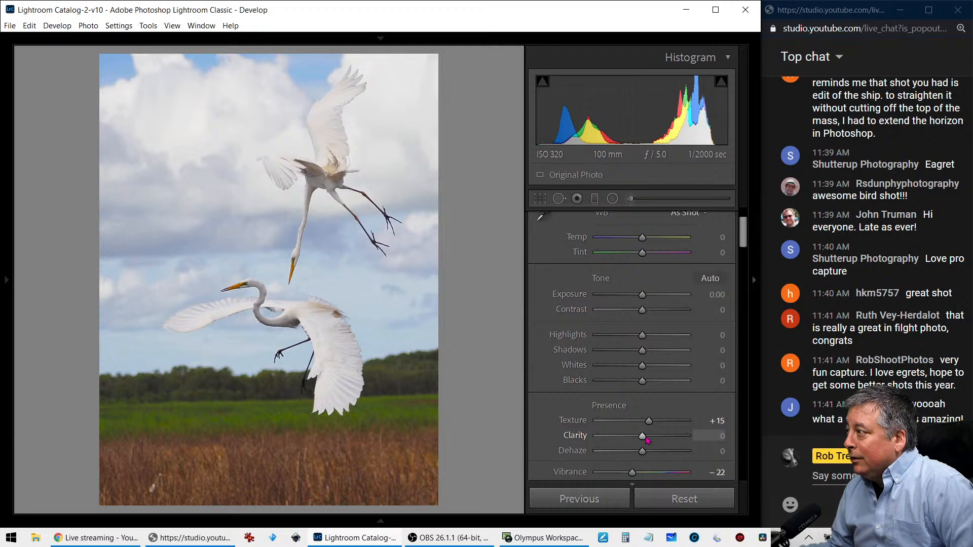
{"action": "key", "text": "Down"}
{"action": "key", "text": "Down"}
{"action": "key", "text": "Down"}
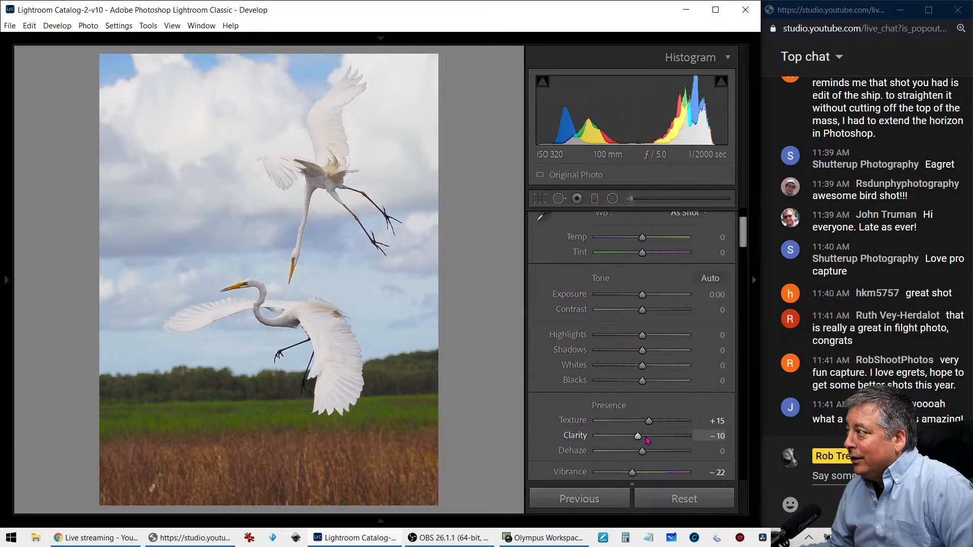
{"action": "key", "text": "Up"}
{"action": "key", "text": "Down"}
{"action": "key", "text": "Up"}
{"action": "key", "text": "Up"}
{"action": "key", "text": "Up"}
{"action": "key", "text": "Up"}
{"action": "key", "text": "Up"}
{"action": "key", "text": "Up"}
{"action": "key", "text": "Down"}
{"action": "key", "text": "Down"}
{"action": "key", "text": "Down"}
{"action": "key", "text": "Down"}
{"action": "key", "text": "Down"}
{"action": "key", "text": "Down"}
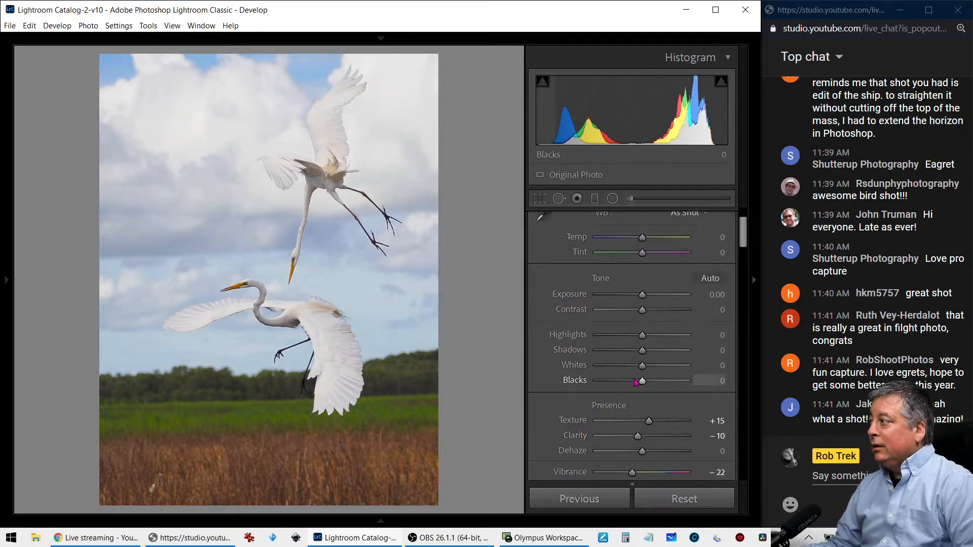
Brighten the photo by setting whites to +35 and exposure to +0.31
{"action": "mouse_move", "coordinate": [645, 372]}
{"action": "left_mouse_down"}
{"action": "mouse_move", "coordinate": [673, 372]}
{"action": "mouse_move", "coordinate": [660, 372]}
{"action": "left_mouse_up"}
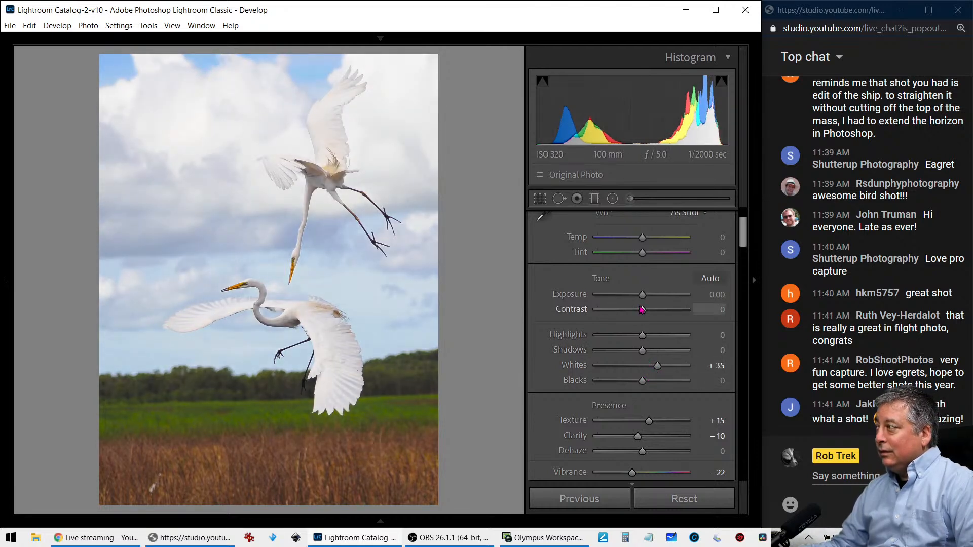
{"action": "left_click_drag", "start_coordinate": [642, 294], "coordinate": [646, 294]}
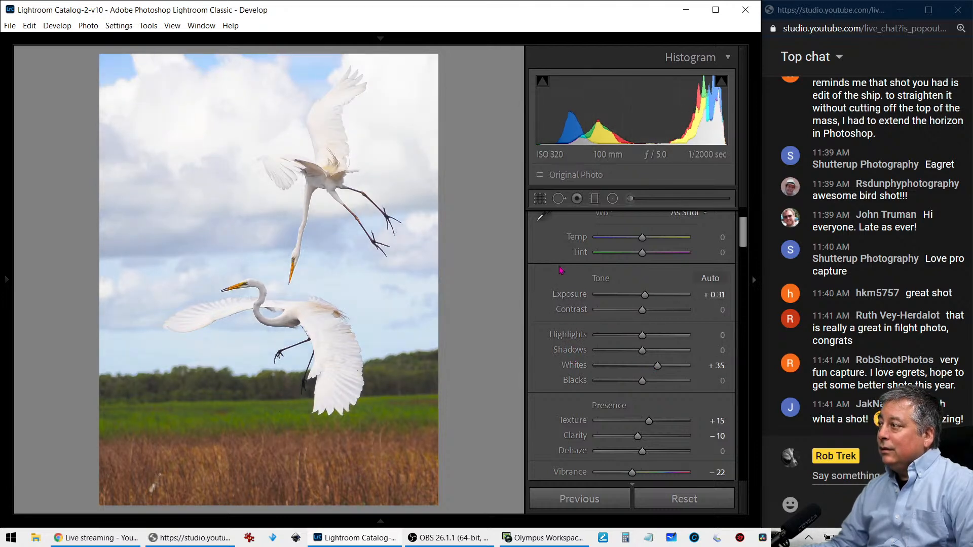
Straighten the horizon by setting the crop angle to 1.20 and apply the crop
{"action": "left_click", "coordinate": [540, 201]}
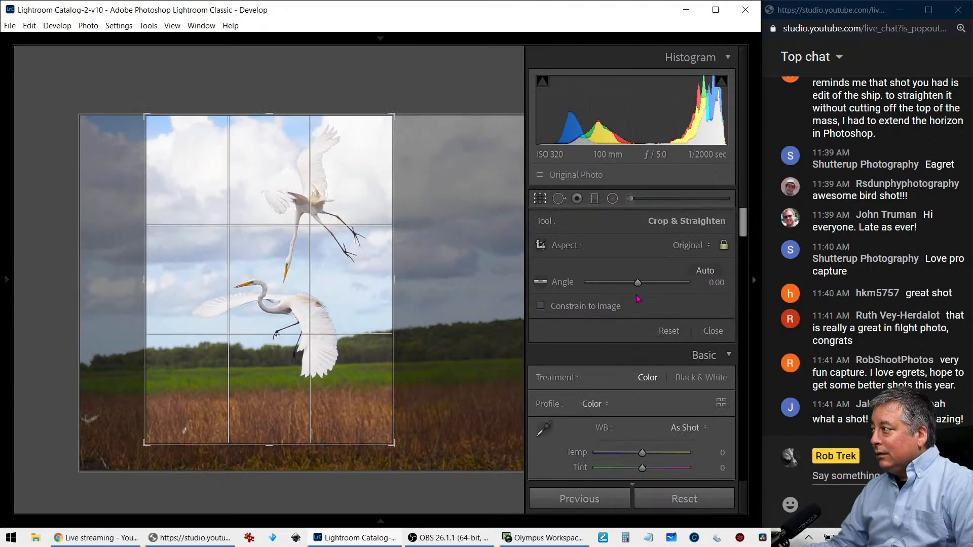
{"action": "left_click_drag", "start_coordinate": [637, 283], "coordinate": [637, 287]}
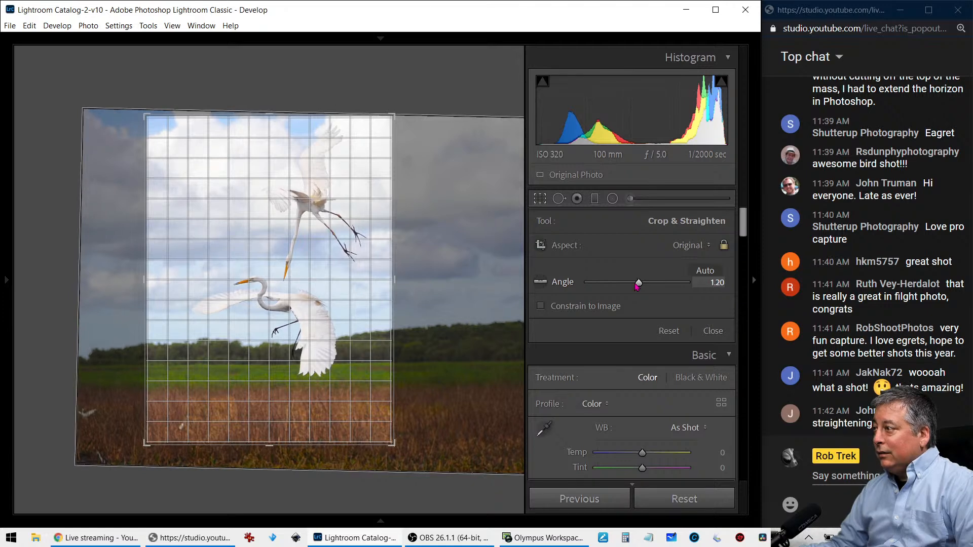
{"action": "key", "text": "Return"}
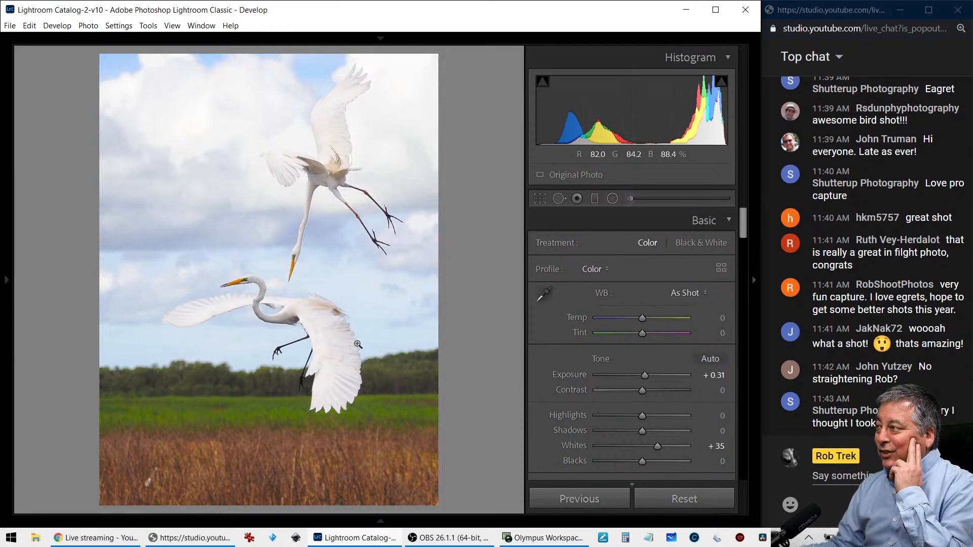
Create a virtual copy of the edited egret photo and reset all develop settings on the copy
{"action": "left_click", "coordinate": [315, 330]}
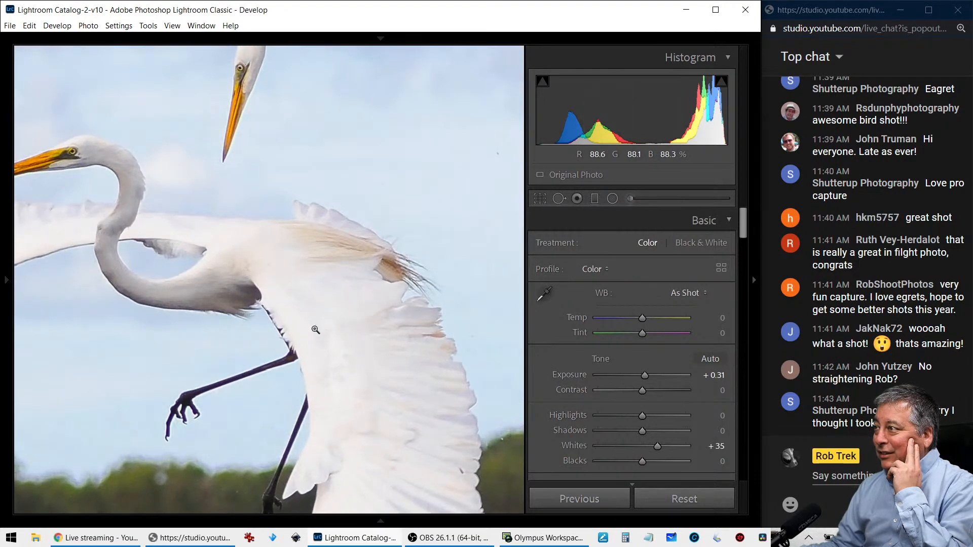
{"action": "left_click", "coordinate": [315, 330]}
{"action": "right_click", "coordinate": [316, 330]}
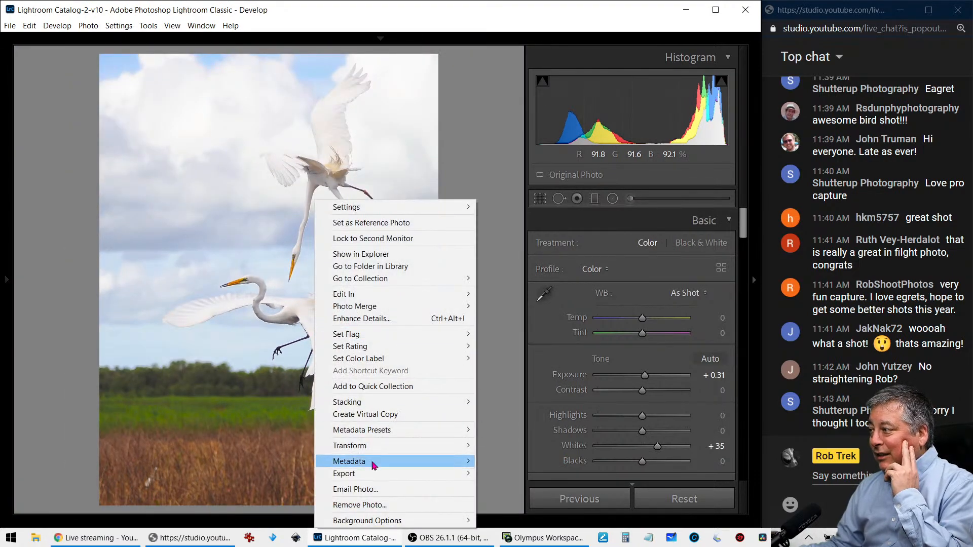
{"action": "left_click", "coordinate": [379, 414]}
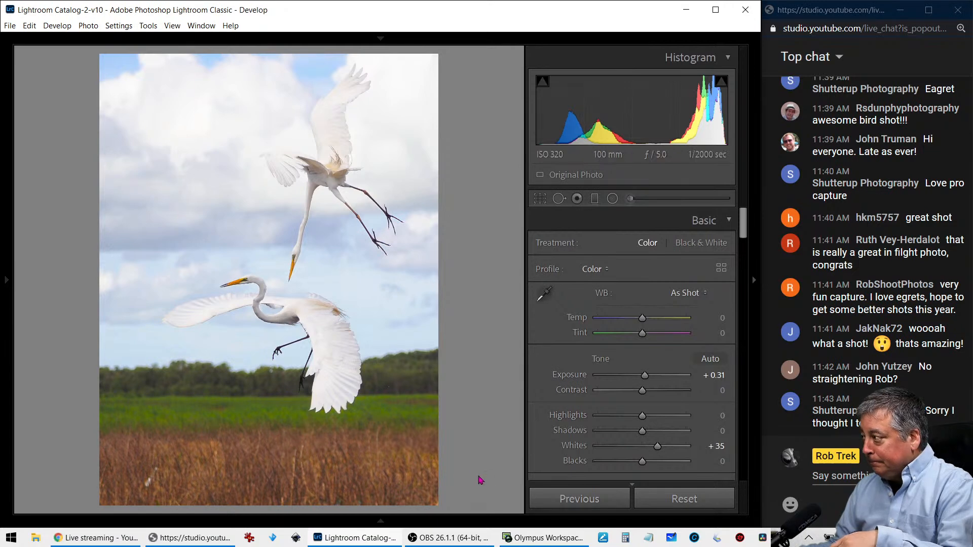
{"action": "left_click", "coordinate": [675, 501]}
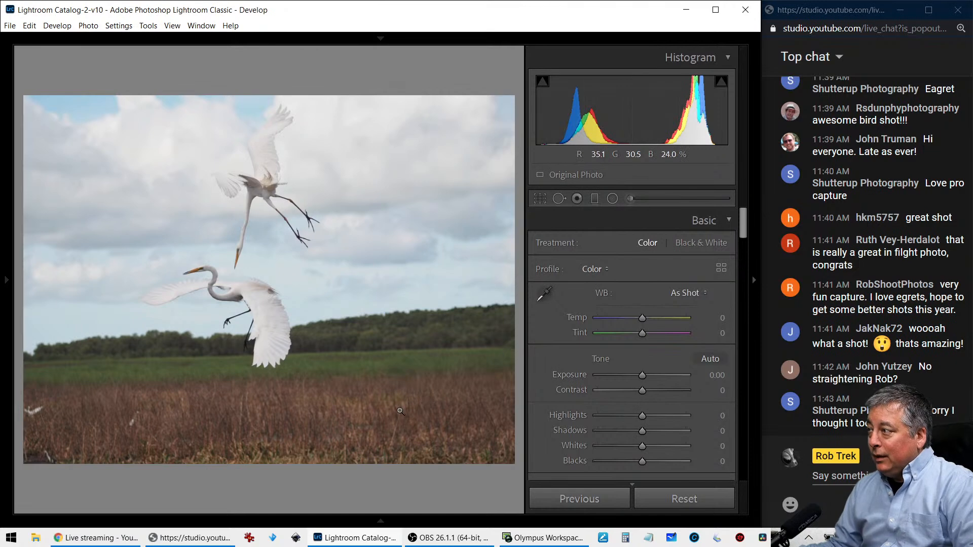
Compare the reset copy with the edited photo side by side without the side panels, viewing the edited egret's head at 100%
{"action": "key", "text": "c"}
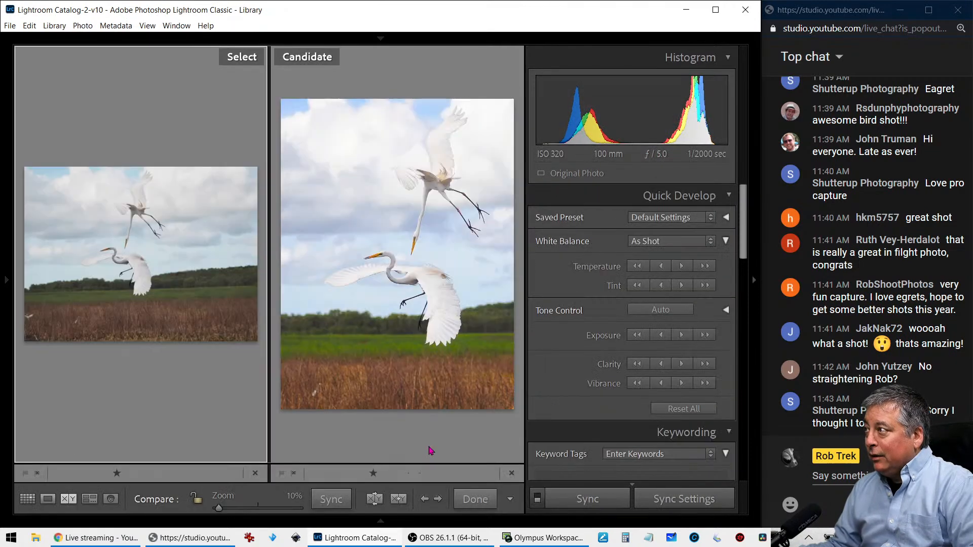
{"action": "key", "text": "Tab"}
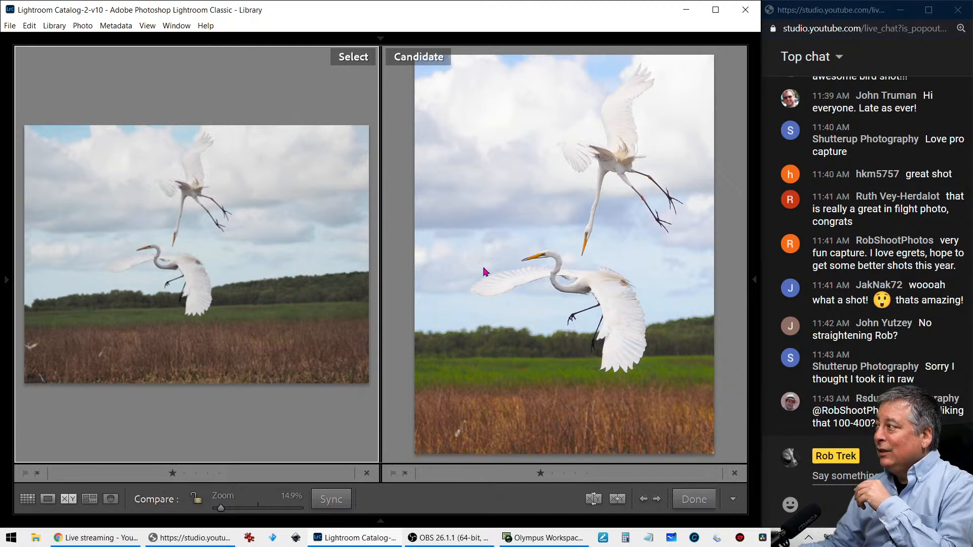
{"action": "left_click", "coordinate": [549, 259]}
{"action": "left_click", "coordinate": [548, 256]}
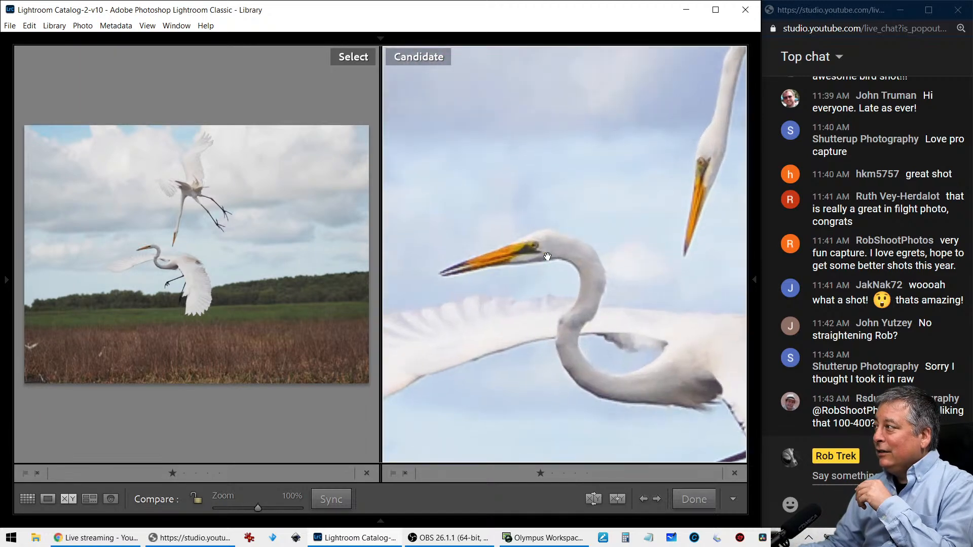
Try panning both compared photos together with their focus linked, then unlink them and fit the unedited copy in its pane
{"action": "left_click", "coordinate": [196, 501]}
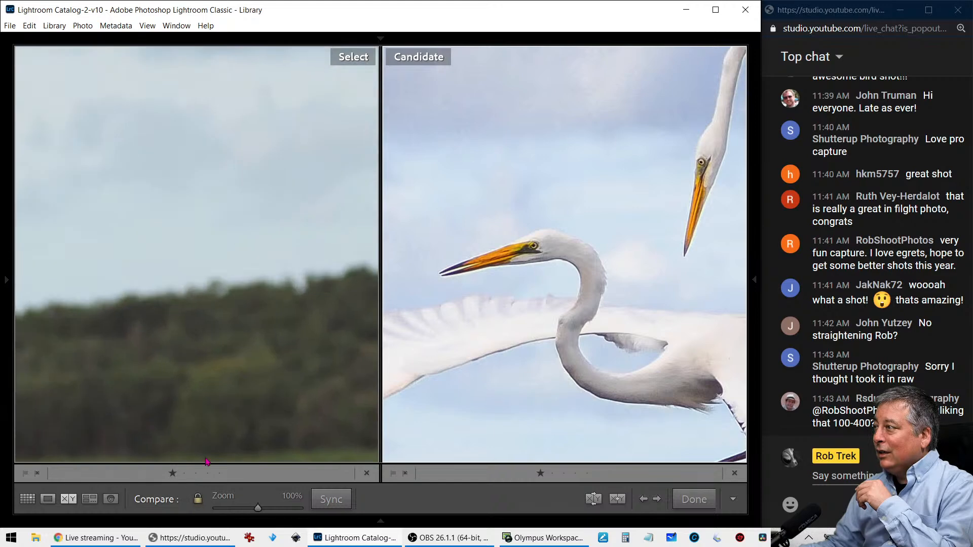
{"action": "left_click_drag", "start_coordinate": [83, 279], "coordinate": [136, 295]}
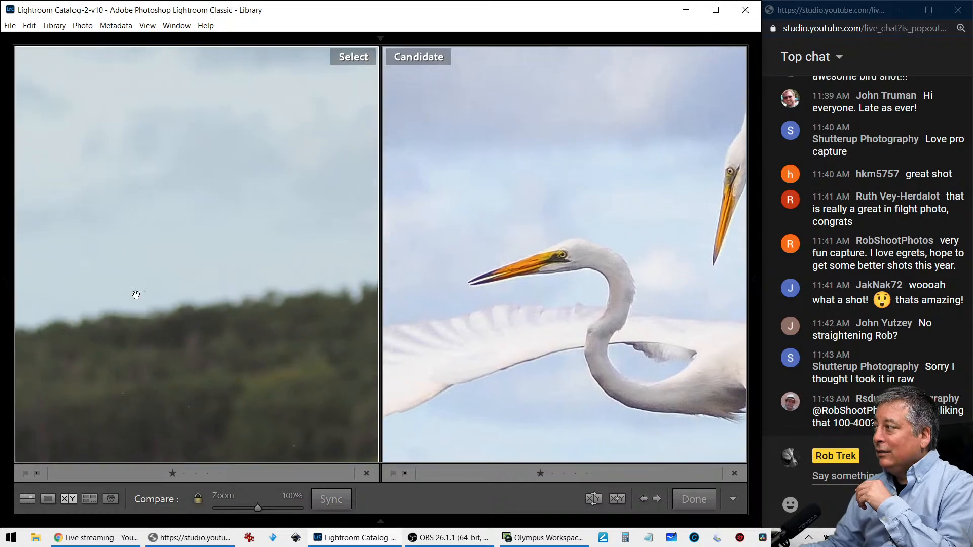
{"action": "left_click", "coordinate": [197, 503]}
{"action": "left_click", "coordinate": [153, 385]}
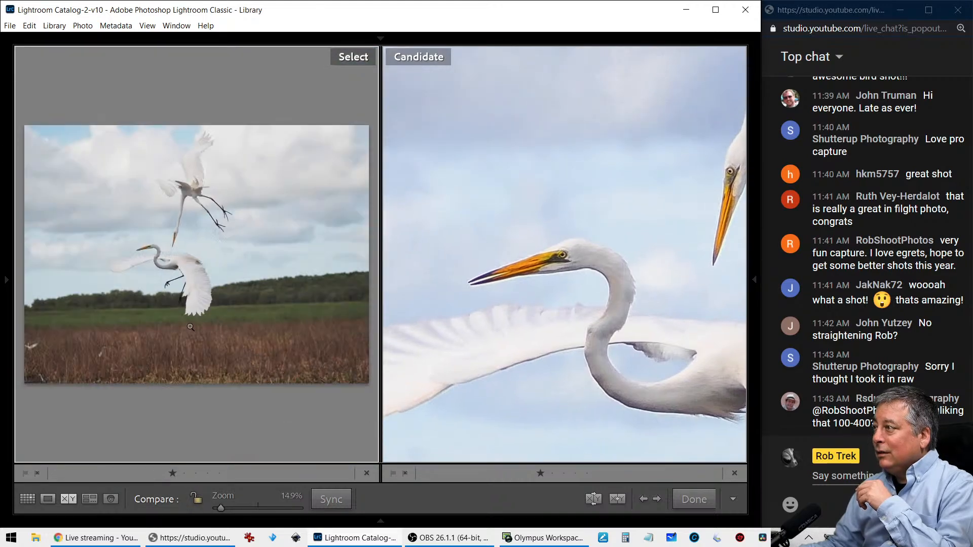
Examine the egrets' heads and necks at 100% in both versions, panning each photo separately to show matching areas
{"action": "left_click", "coordinate": [146, 240]}
{"action": "left_click_drag", "start_coordinate": [212, 290], "coordinate": [229, 284]}
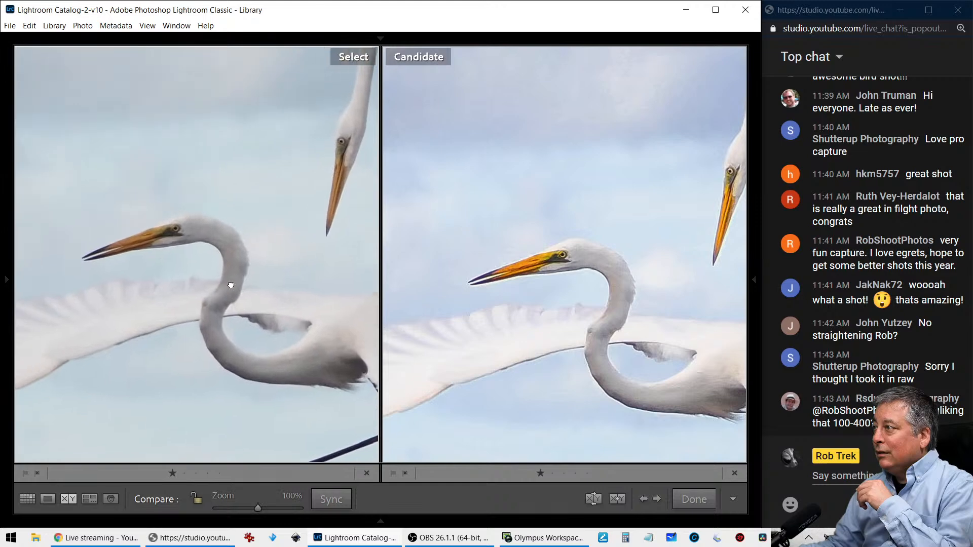
{"action": "left_click_drag", "start_coordinate": [463, 333], "coordinate": [461, 297]}
{"action": "left_click_drag", "start_coordinate": [565, 344], "coordinate": [553, 336]}
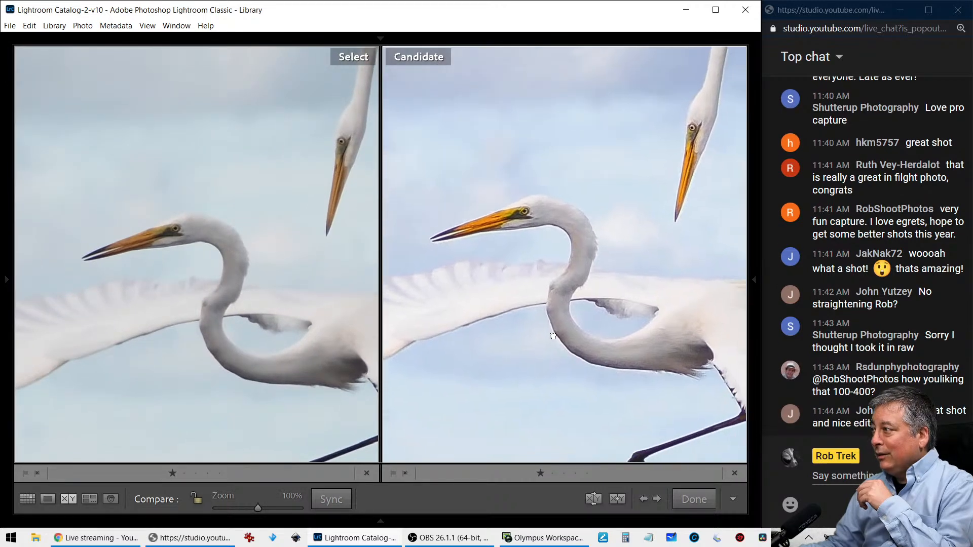
{"action": "left_click_drag", "start_coordinate": [275, 371], "coordinate": [254, 380]}
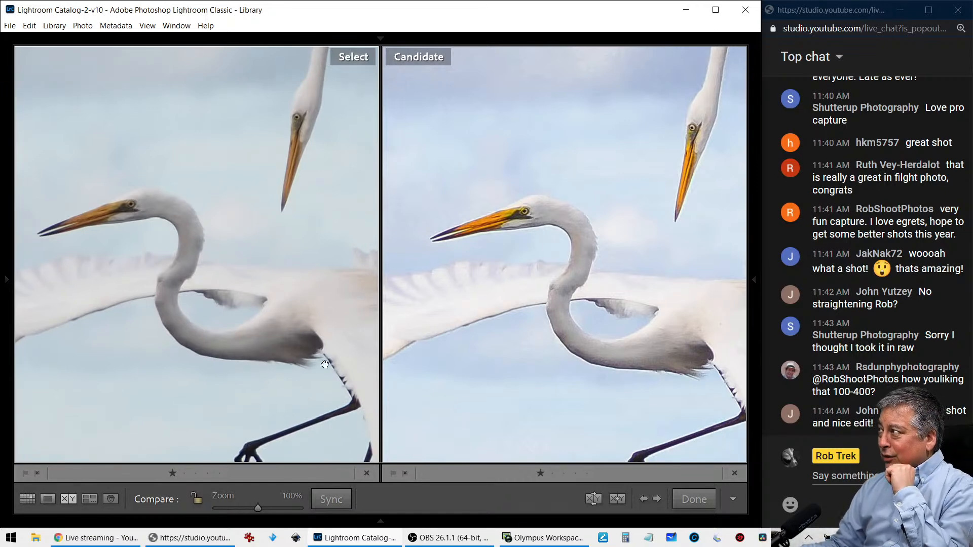
{"action": "left_click_drag", "start_coordinate": [589, 119], "coordinate": [563, 171]}
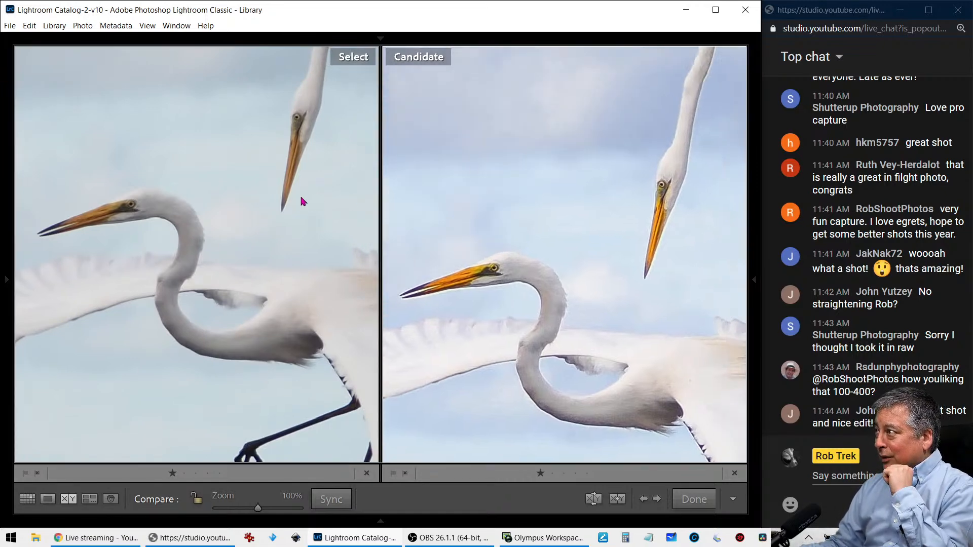
Pan the unedited egrets to match the edited view, fit both compared photos in their panes, and return to the thumbnail grid
{"action": "left_click_drag", "start_coordinate": [299, 194], "coordinate": [283, 255]}
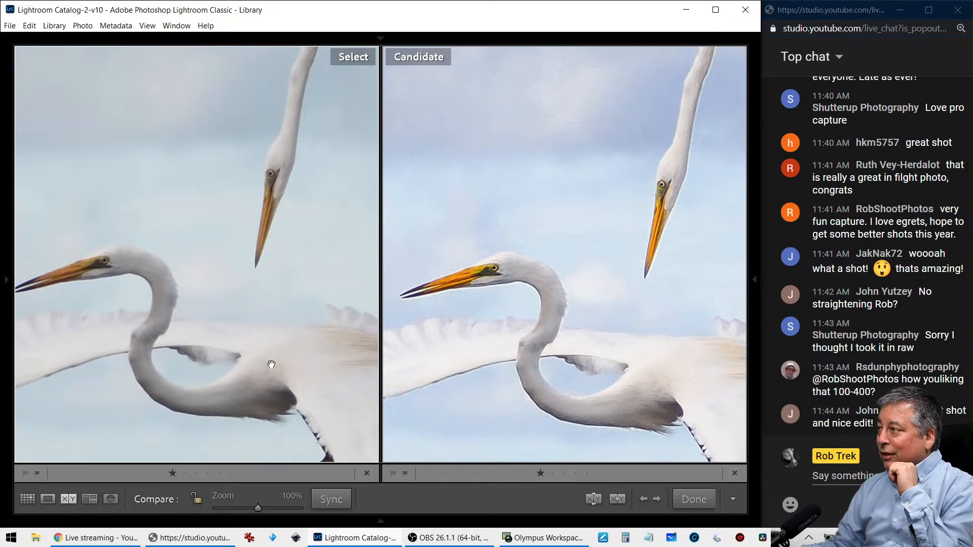
{"action": "key", "text": "Right"}
{"action": "left_click", "coordinate": [541, 320]}
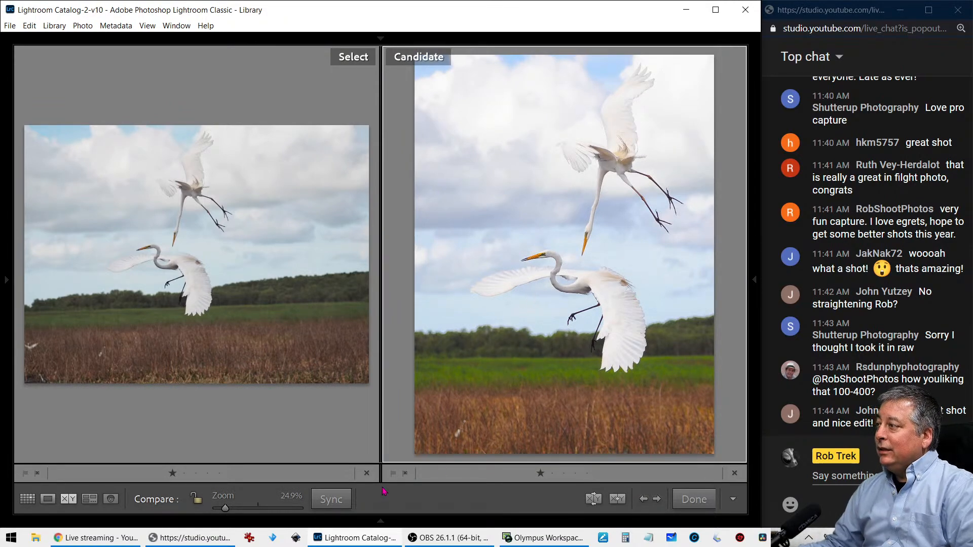
{"action": "key", "text": "g"}
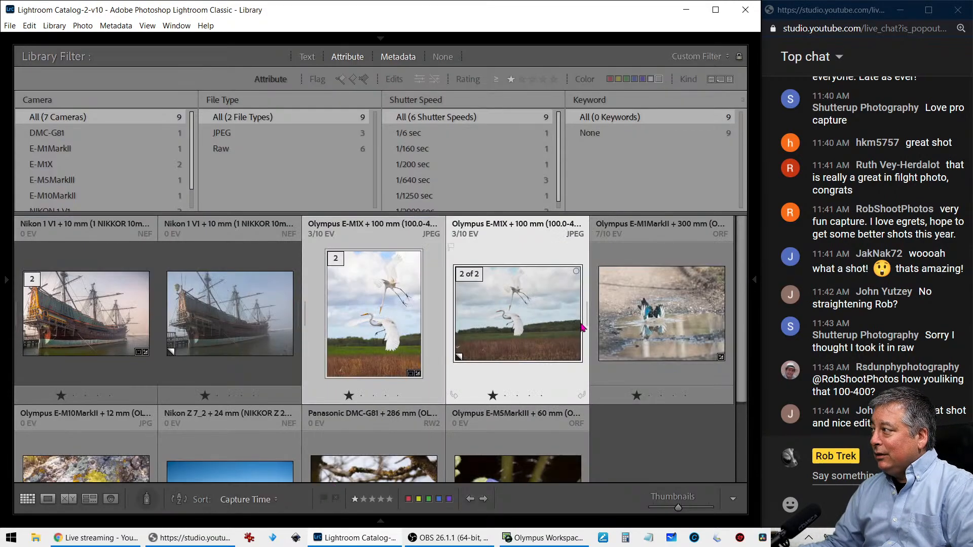
Open the photo of the bird splashing in a puddle and inspect the splash and wings close up
{"action": "double_click", "coordinate": [698, 323]}
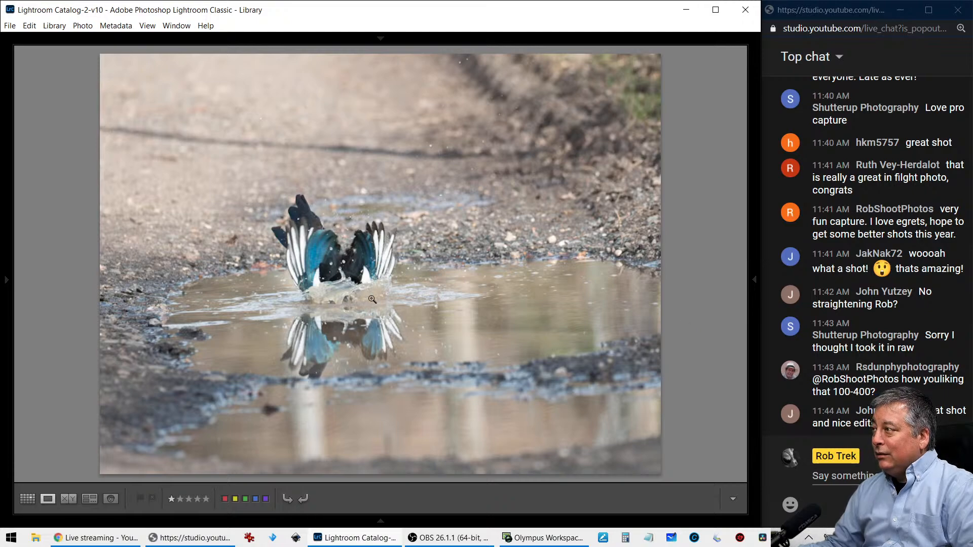
{"action": "left_click", "coordinate": [349, 287]}
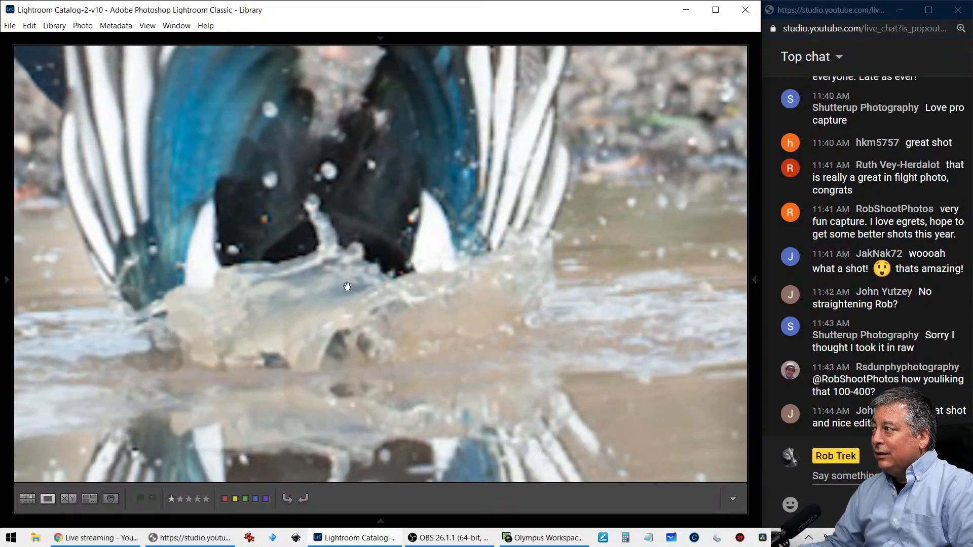
{"action": "left_click", "coordinate": [348, 288]}
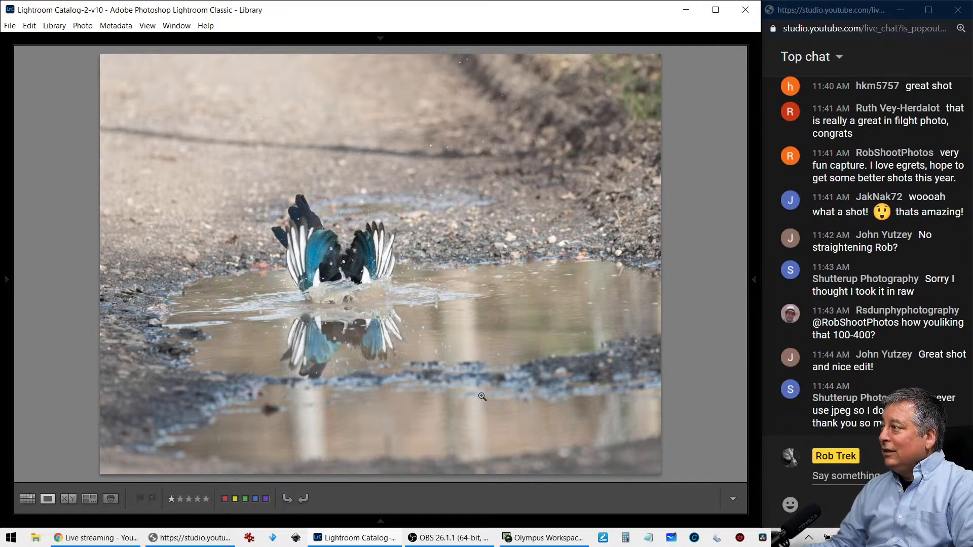
Crop the puddle photo to a 1x1 aspect ratio around the bird and its reflection
{"action": "key", "text": "r"}
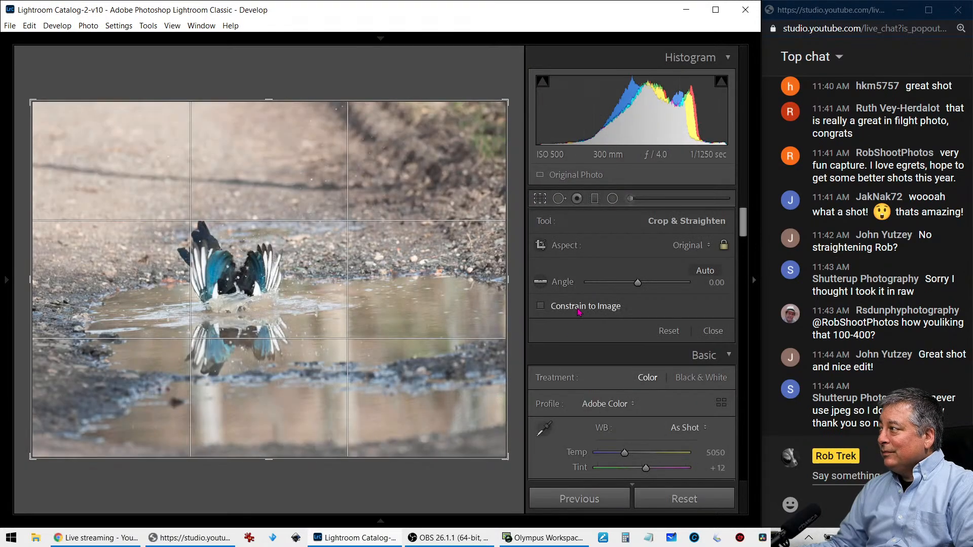
{"action": "left_click", "coordinate": [690, 246]}
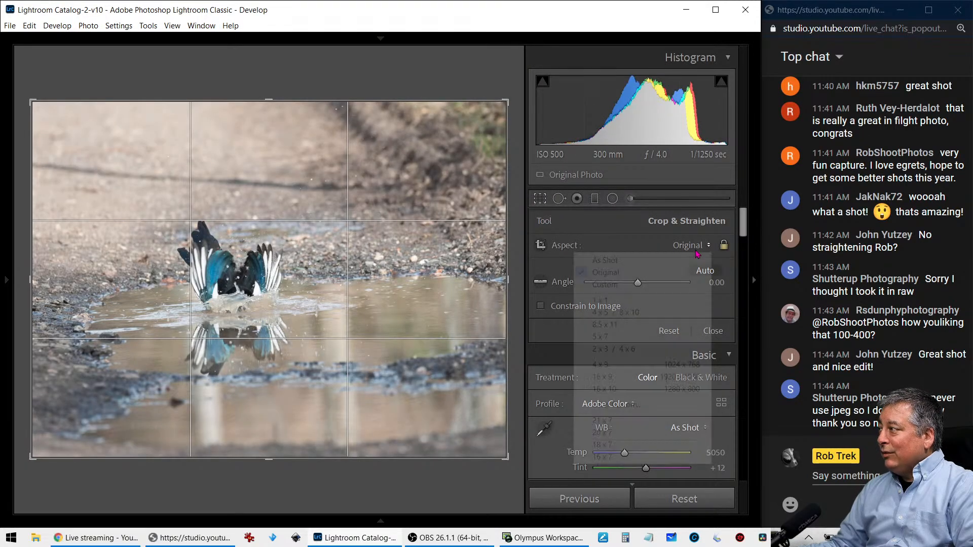
{"action": "left_click", "coordinate": [632, 305]}
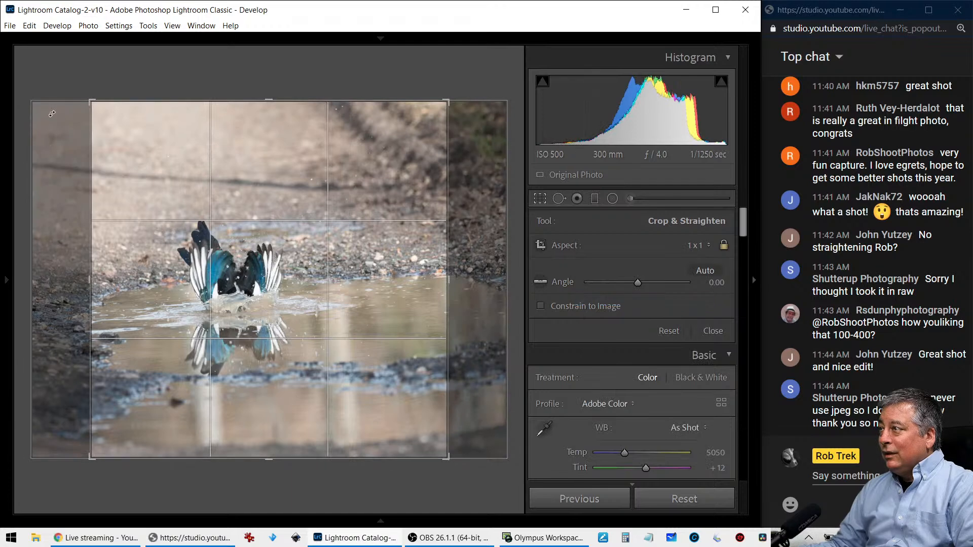
{"action": "left_click_drag", "start_coordinate": [89, 100], "coordinate": [155, 165]}
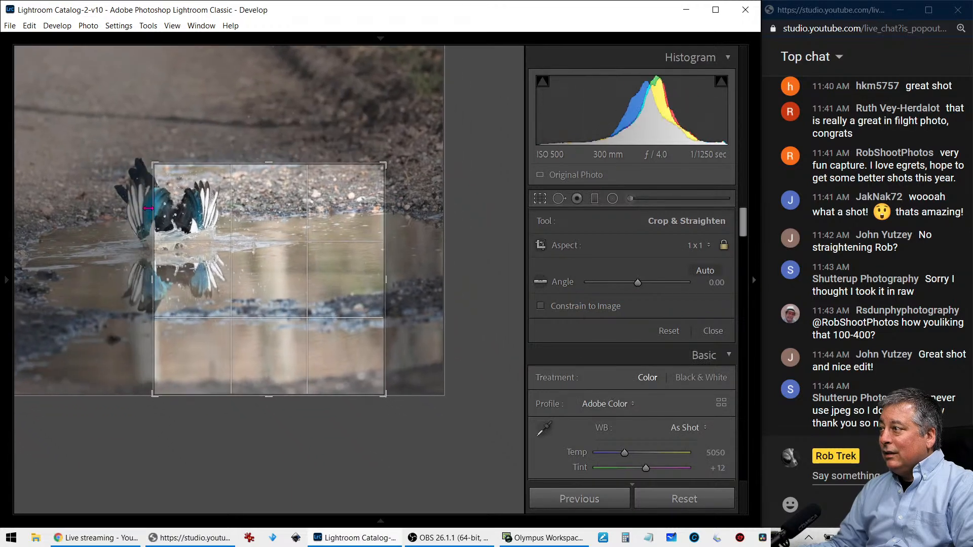
{"action": "left_click_drag", "start_coordinate": [198, 268], "coordinate": [249, 312]}
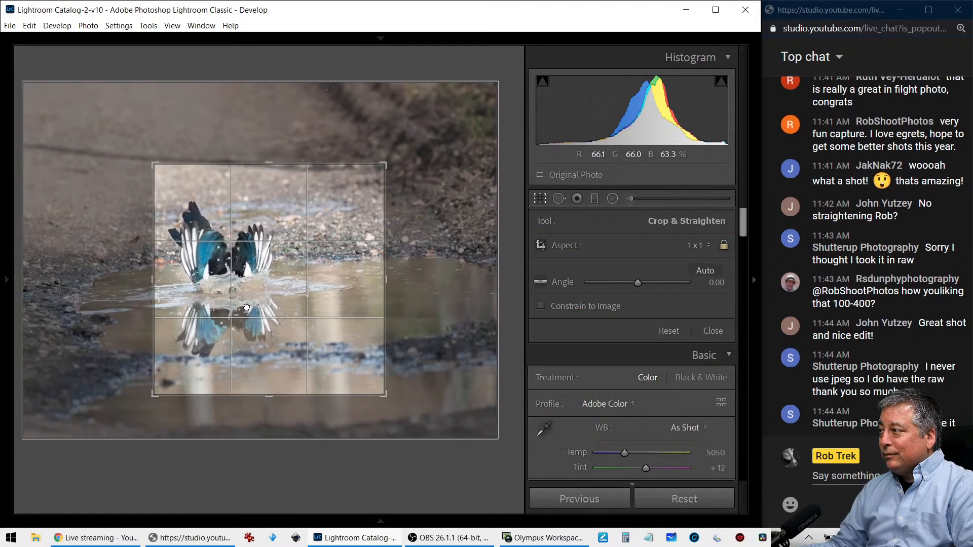
{"action": "left_click", "coordinate": [543, 201]}
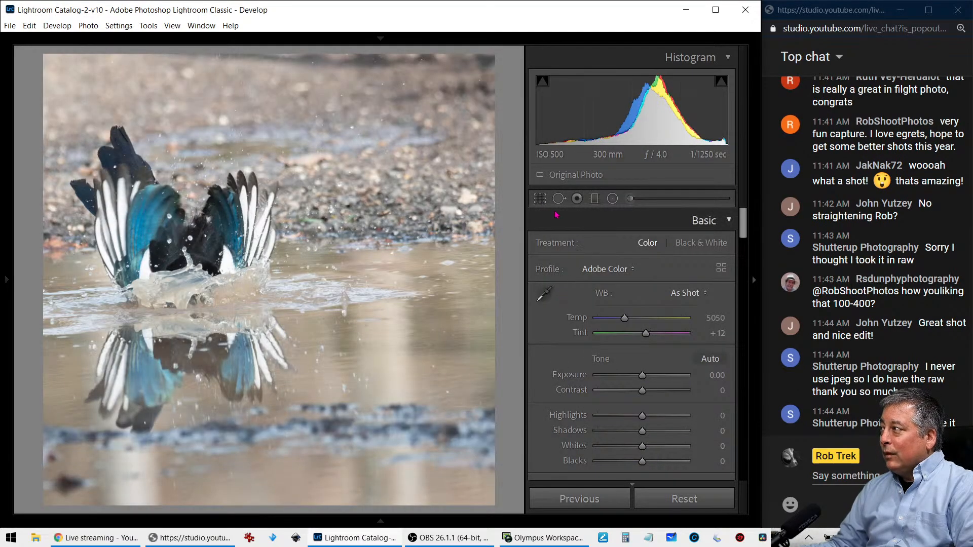
Reposition the image slightly within the square crop so the bird sits a little farther from the left edge
{"action": "left_click", "coordinate": [540, 199]}
{"action": "left_click_drag", "start_coordinate": [274, 302], "coordinate": [284, 301]}
{"action": "left_click", "coordinate": [543, 201]}
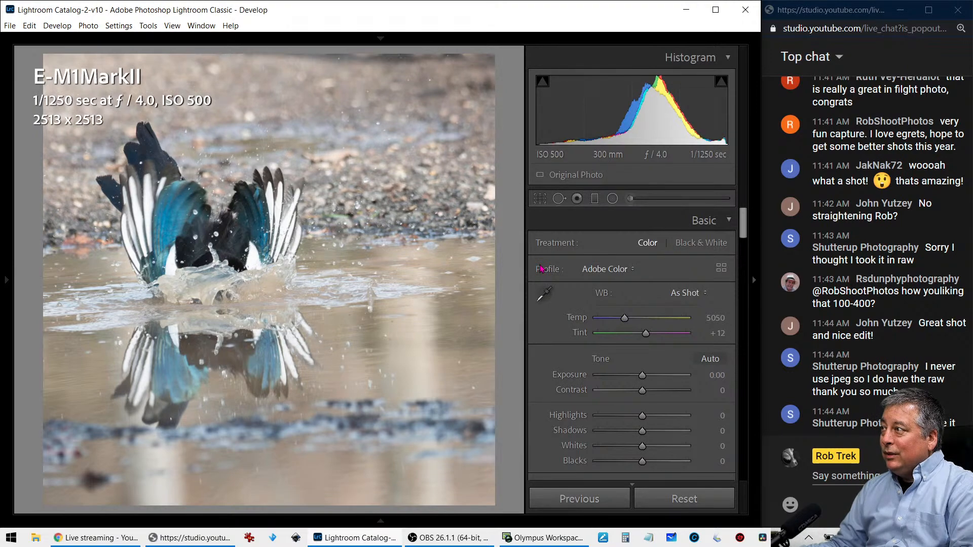
Cycle the photo info overlay to check the crop's pixel dimensions, ending on the camera, lens and file name details
{"action": "key", "text": "i"}
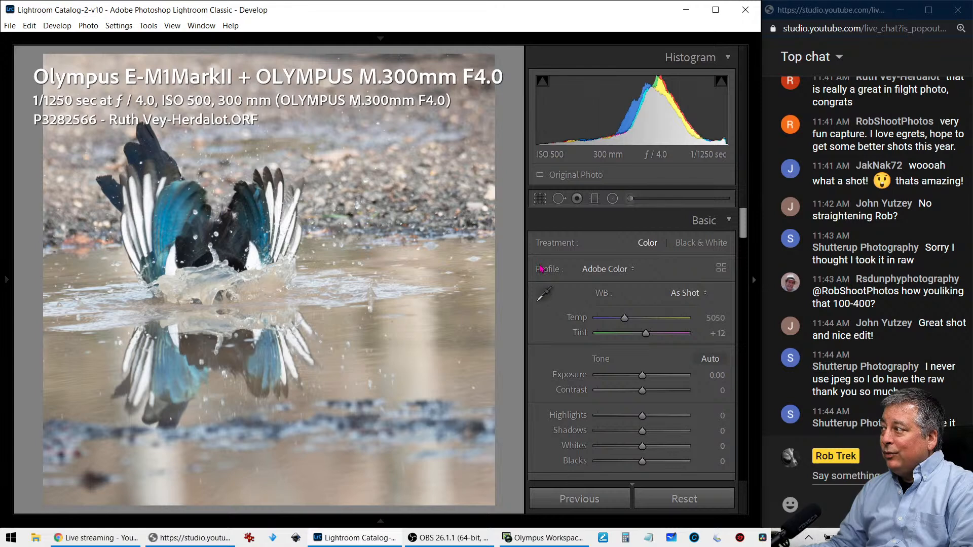
{"action": "key", "text": "ctrl+i"}
{"action": "key", "text": "ctrl+i"}
{"action": "key", "text": "ctrl+i"}
{"action": "key", "text": "ctrl+i"}
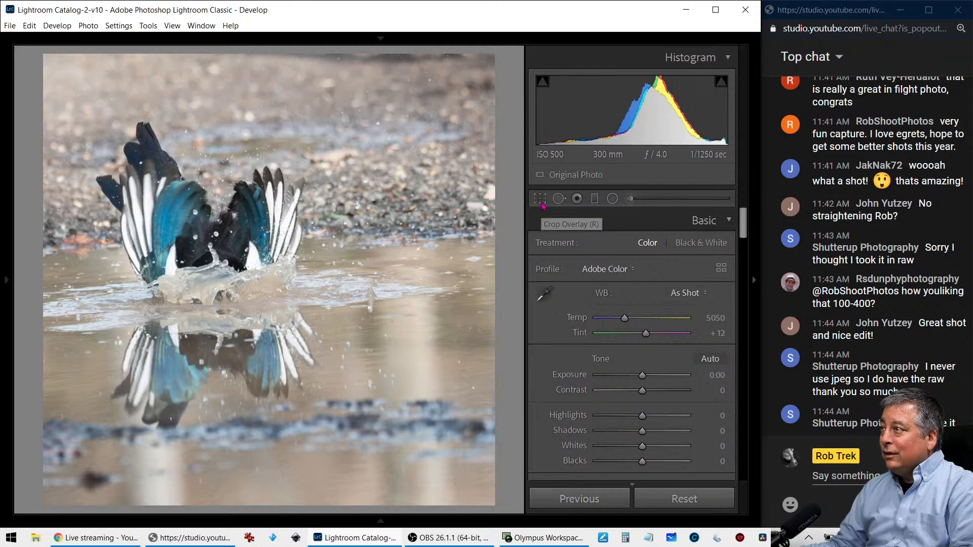
{"action": "key", "text": "i"}
{"action": "key", "text": "i"}
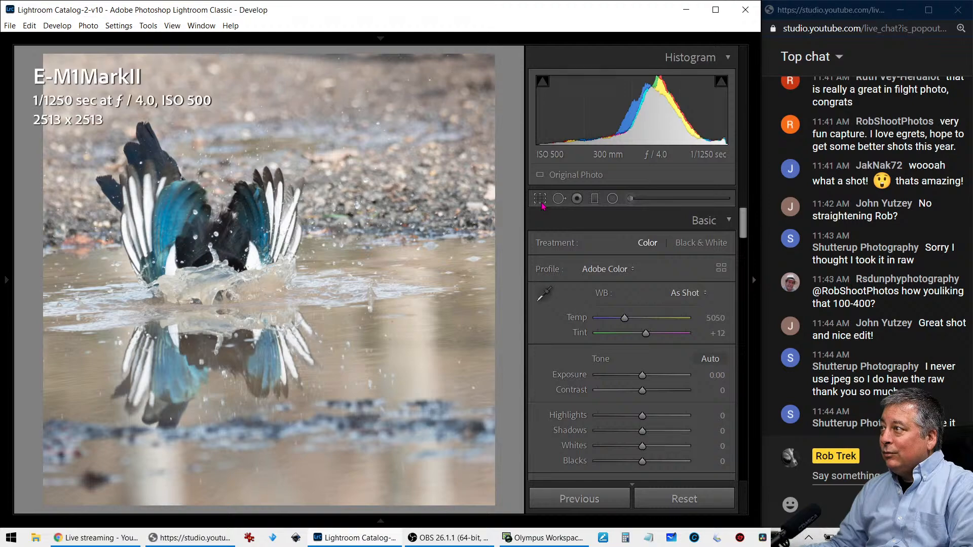
{"action": "key", "text": "i"}
{"action": "left_click", "coordinate": [541, 199]}
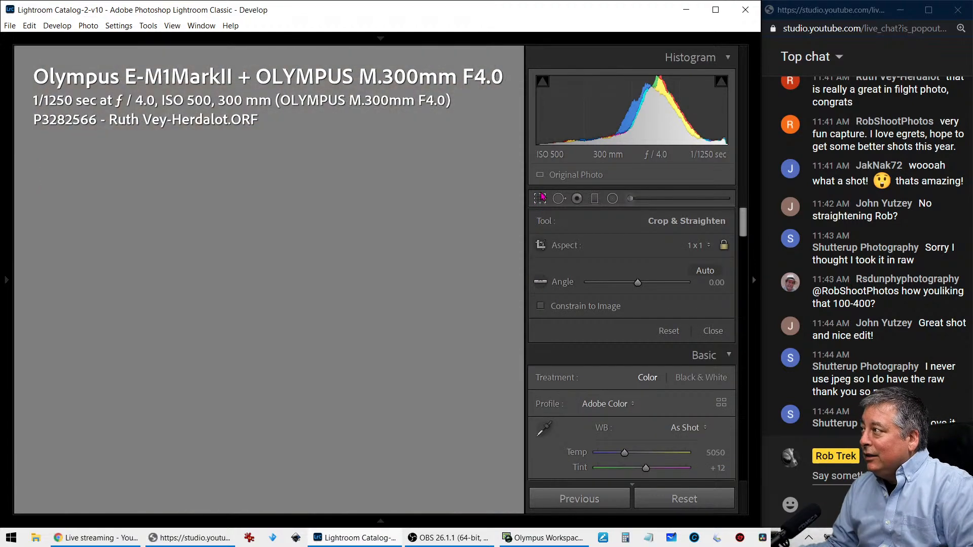
{"action": "left_click", "coordinate": [541, 198]}
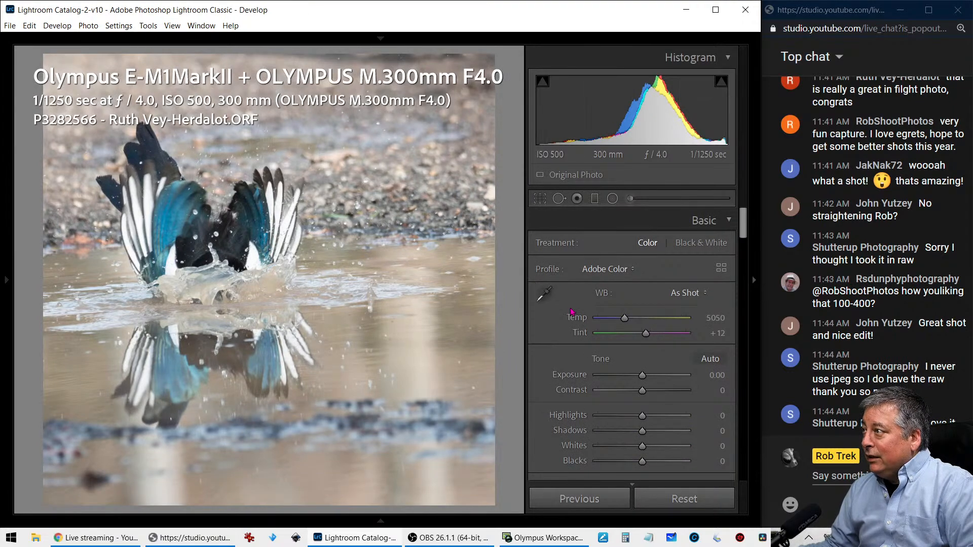
Apply automatic tone and vibrance adjustments to the bird photo, and set Clarity to +39 and Dehaze to +17
{"action": "left_click", "coordinate": [698, 359]}
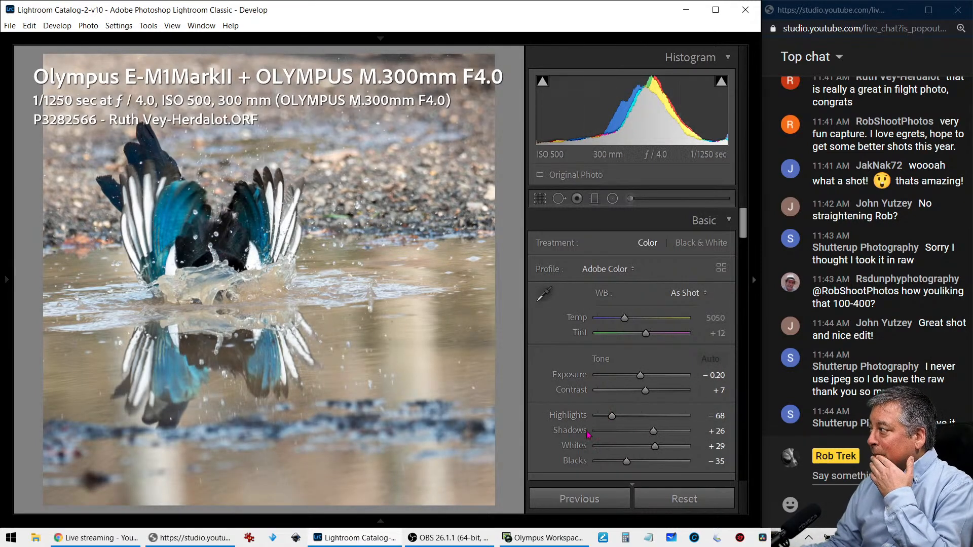
{"action": "scroll", "coordinate": [569, 437], "scroll_direction": "down", "scroll_amount": 2}
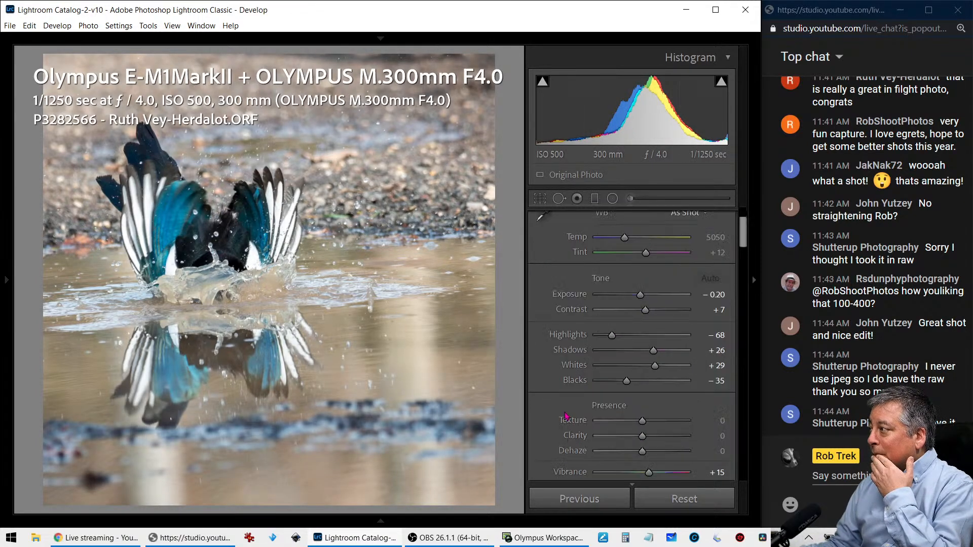
{"action": "scroll", "coordinate": [566, 398], "scroll_direction": "down", "scroll_amount": 2}
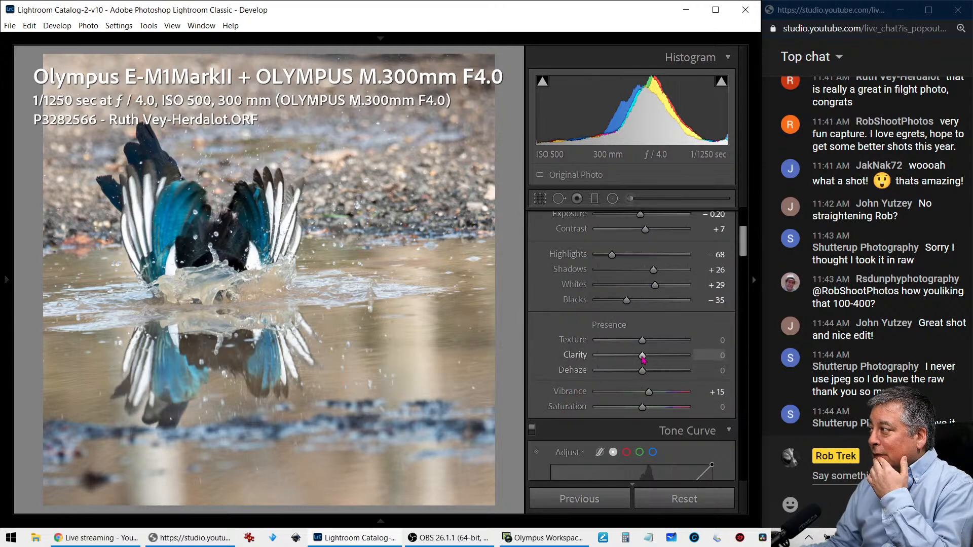
{"action": "left_click_drag", "start_coordinate": [642, 357], "coordinate": [661, 361]}
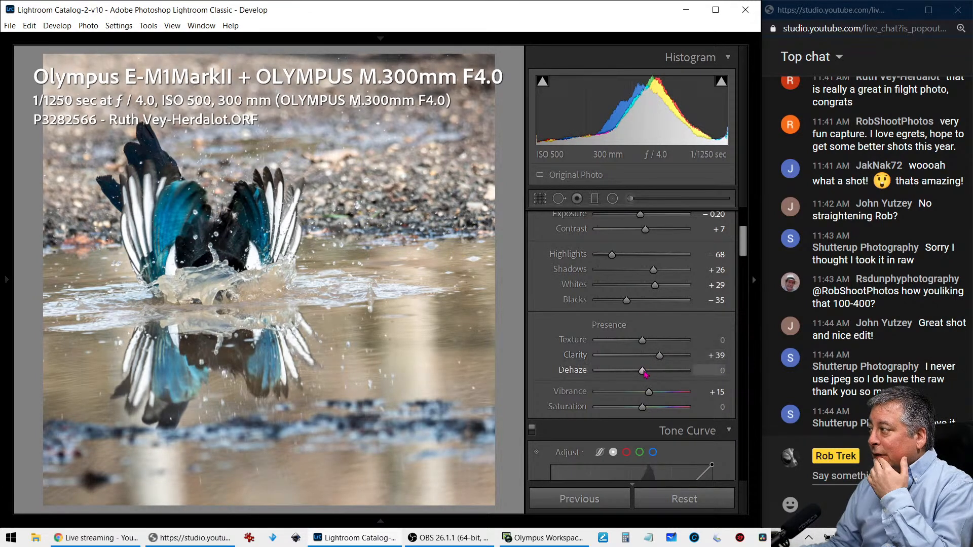
{"action": "left_click_drag", "start_coordinate": [645, 371], "coordinate": [650, 373]}
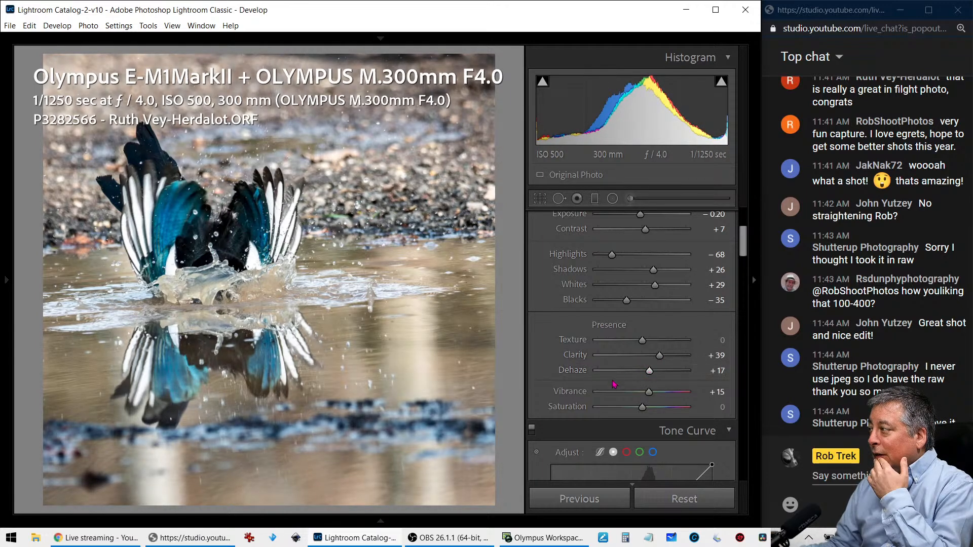
Adjust the bird photo's color with Saturation at +100, Vibrance at −43 and a white balance Temp of 5714
{"action": "left_click_drag", "start_coordinate": [649, 399], "coordinate": [689, 413]}
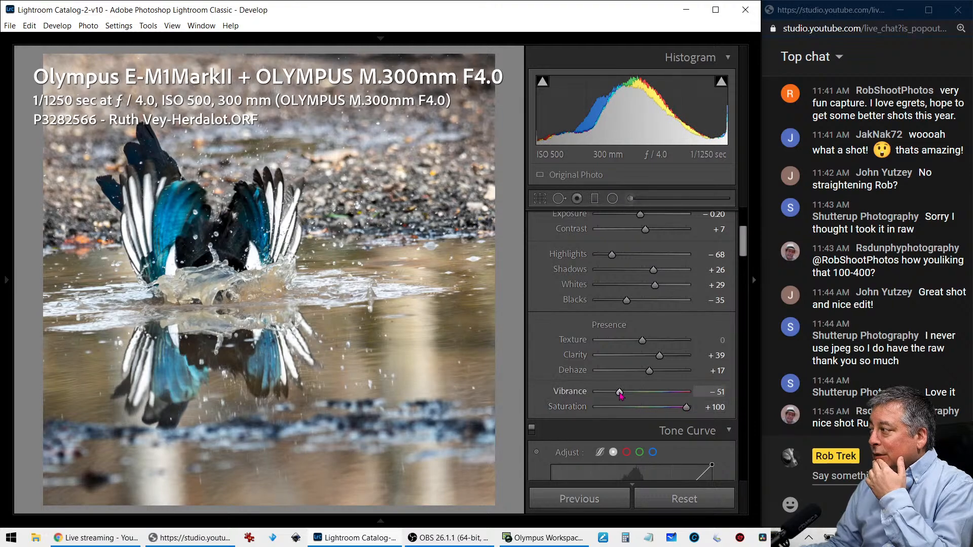
{"action": "left_click_drag", "start_coordinate": [619, 394], "coordinate": [623, 393]}
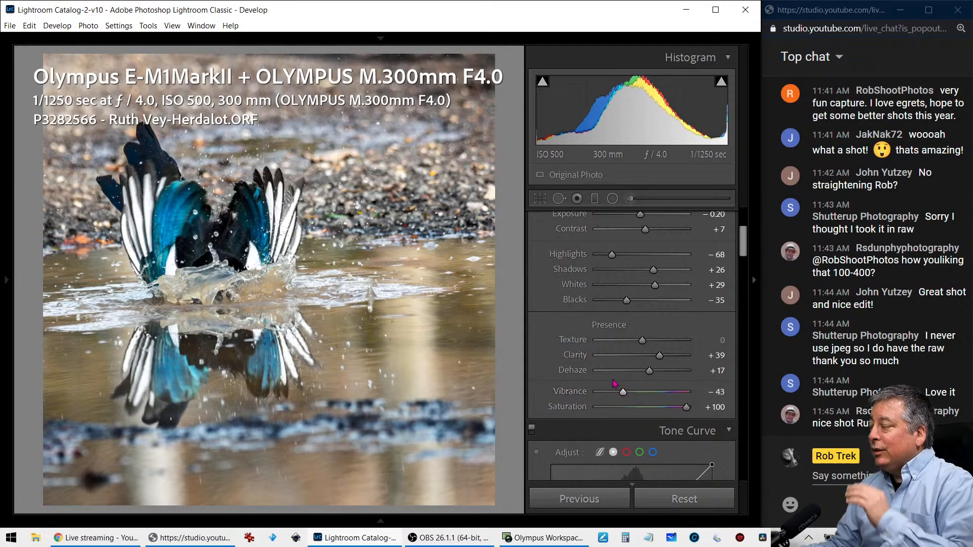
{"action": "scroll", "coordinate": [631, 304], "scroll_direction": "up", "scroll_amount": 3}
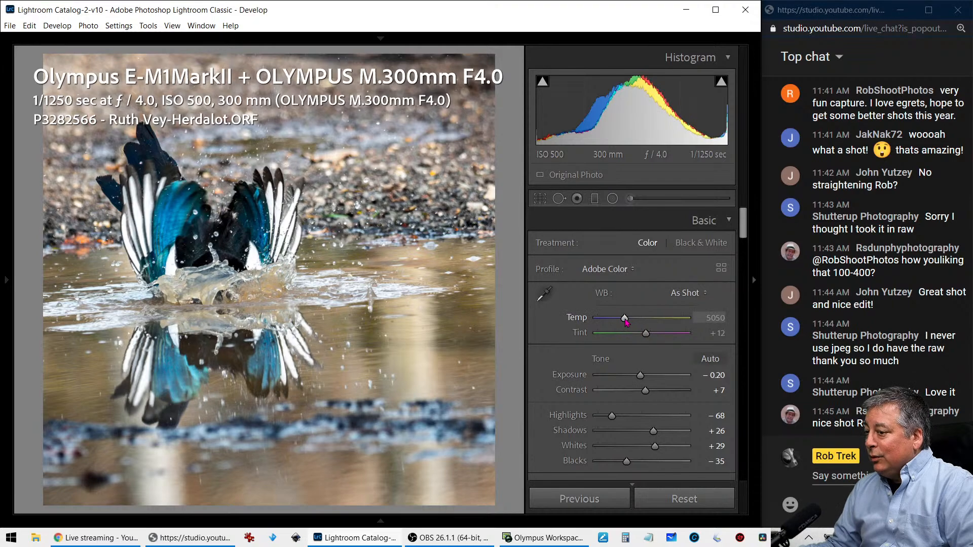
{"action": "left_click_drag", "start_coordinate": [626, 320], "coordinate": [633, 323]}
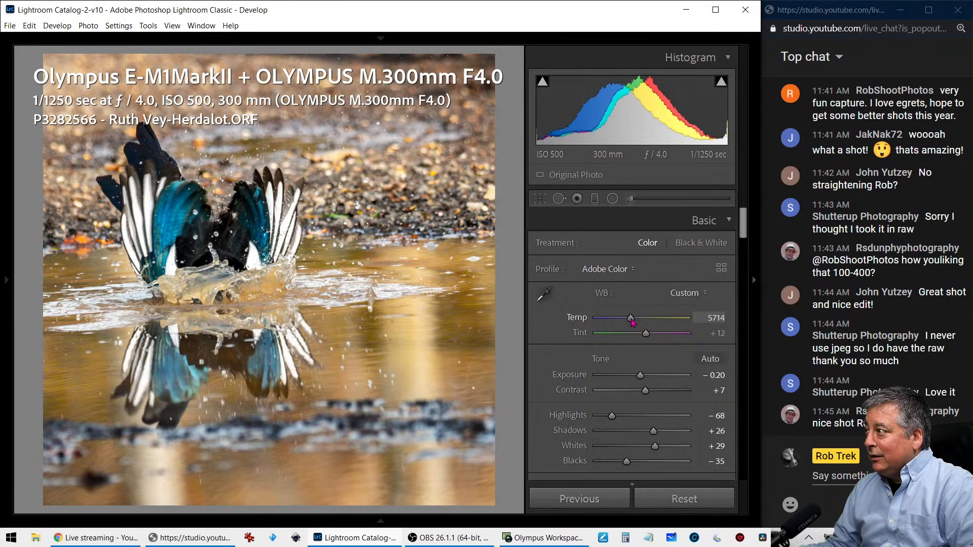
Lift the photo's Shadows to +83 and set the color noise reduction to 7
{"action": "scroll", "coordinate": [569, 358], "scroll_direction": "down", "scroll_amount": 2}
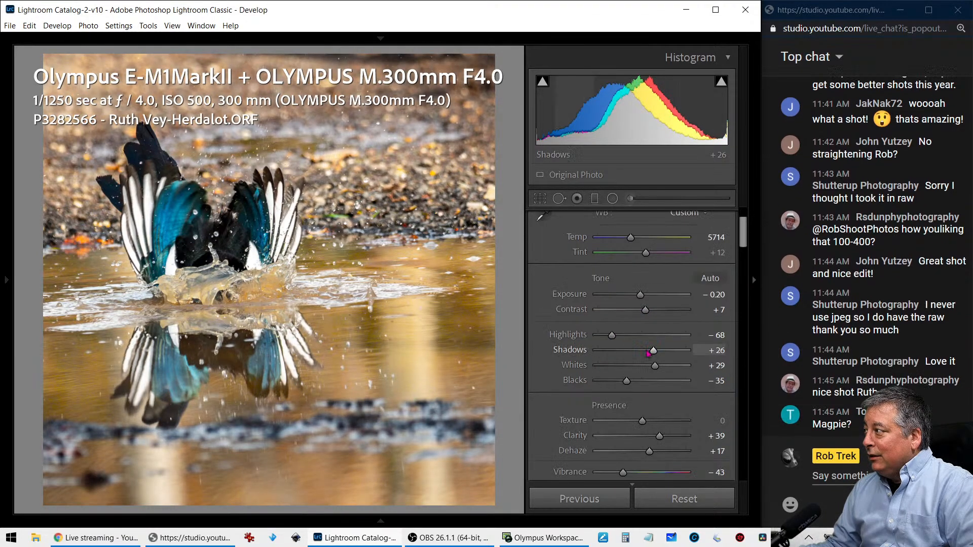
{"action": "left_click_drag", "start_coordinate": [654, 351], "coordinate": [680, 354]}
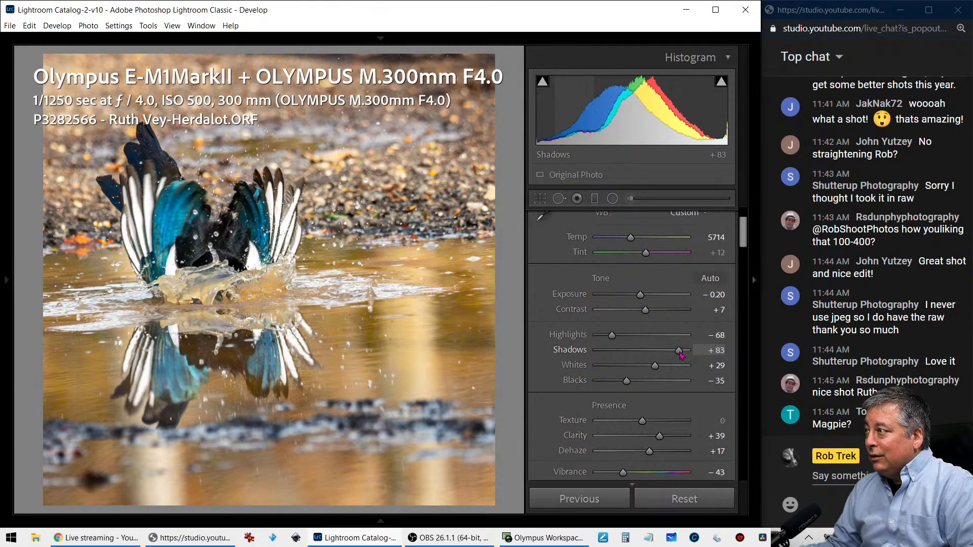
{"action": "scroll", "coordinate": [583, 375], "scroll_direction": "down", "scroll_amount": 10}
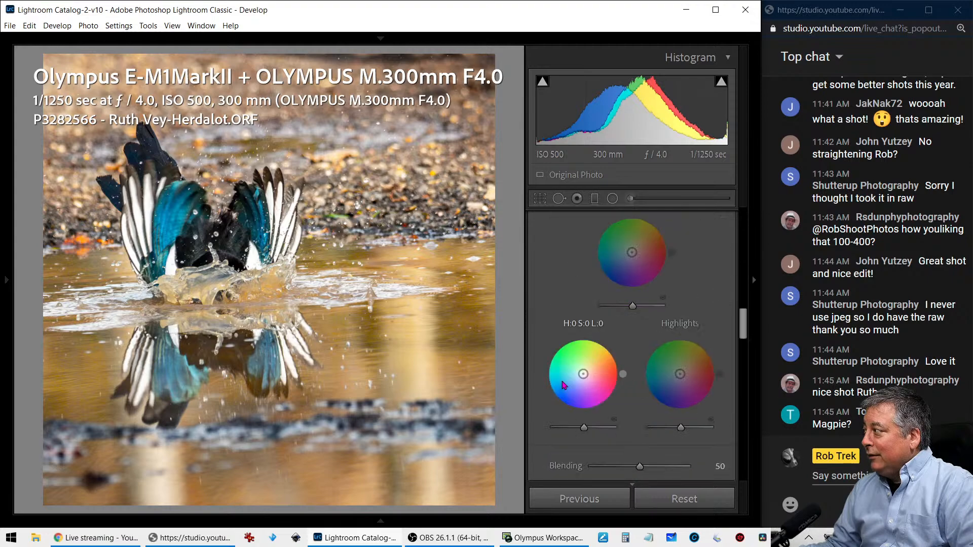
{"action": "scroll", "coordinate": [564, 385], "scroll_direction": "down", "scroll_amount": 8}
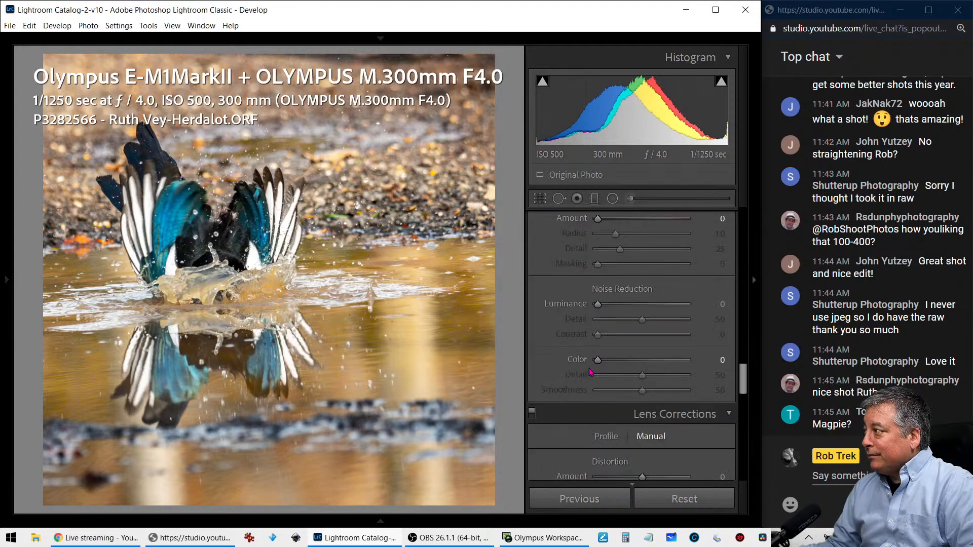
{"action": "left_click_drag", "start_coordinate": [597, 361], "coordinate": [604, 361]}
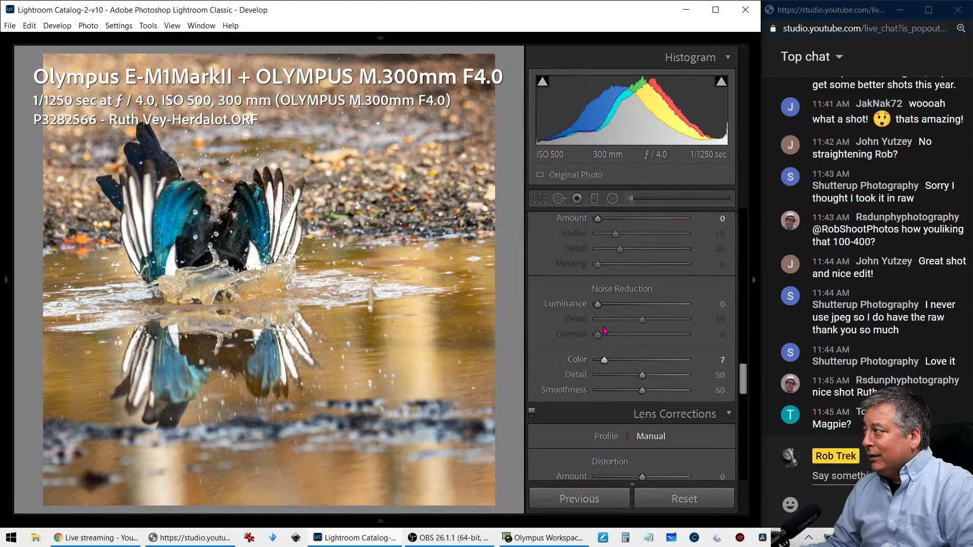
Add a dark post-crop vignette with an Amount of −54 and a Feather of 97
{"action": "scroll", "coordinate": [567, 354], "scroll_direction": "down", "scroll_amount": 10}
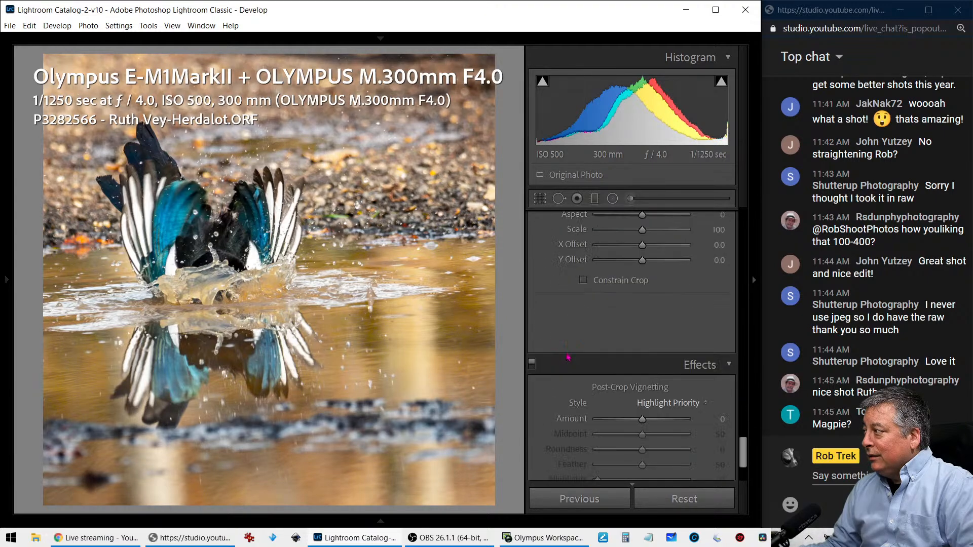
{"action": "left_click_drag", "start_coordinate": [642, 311], "coordinate": [618, 317]}
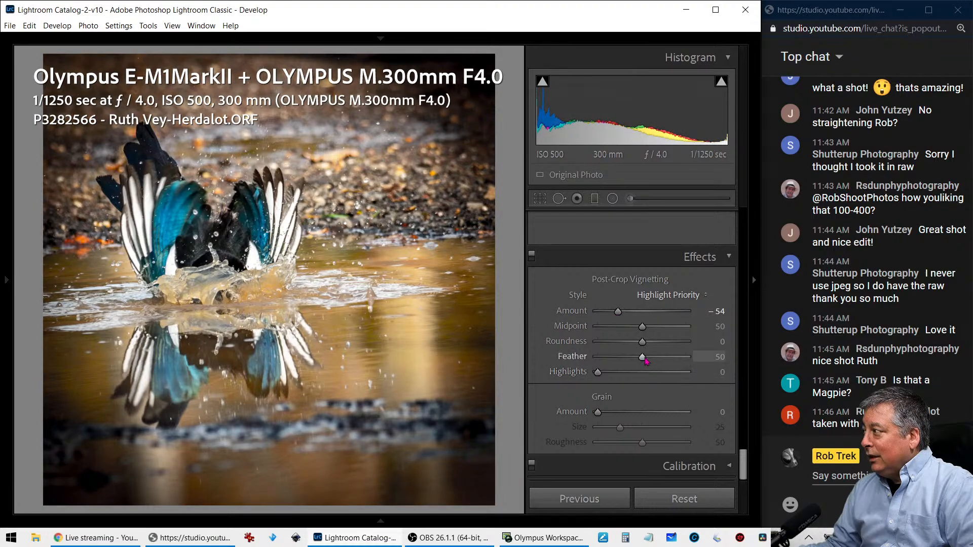
{"action": "left_click_drag", "start_coordinate": [643, 357], "coordinate": [688, 362]}
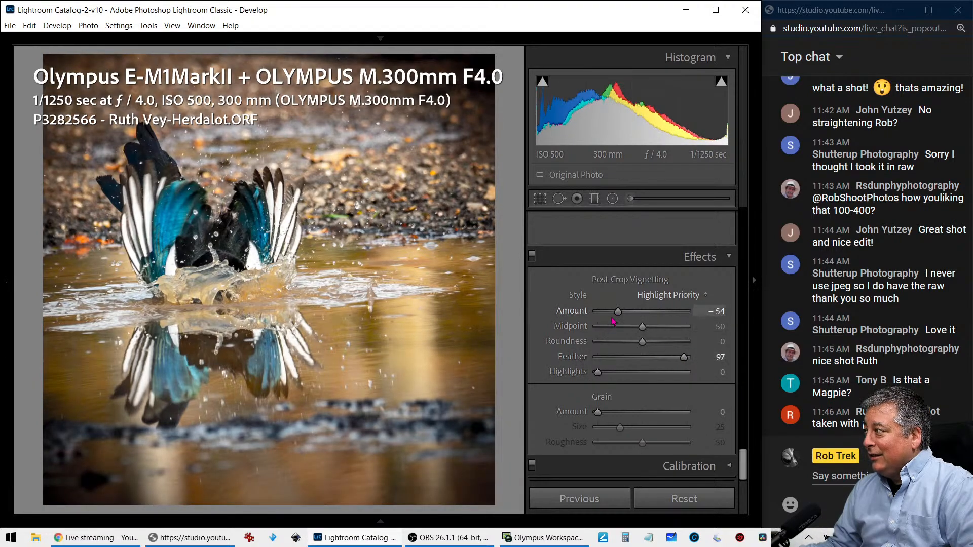
Soften the bird photo's post-crop vignette to an Amount of −42 with a Feather of 100
{"action": "left_click_drag", "start_coordinate": [617, 311], "coordinate": [624, 314]}
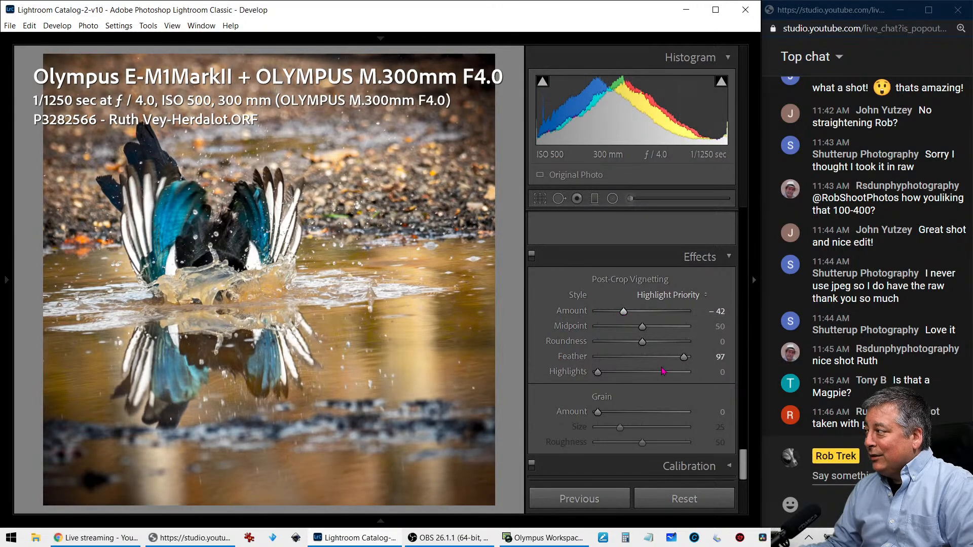
{"action": "left_click_drag", "start_coordinate": [684, 357], "coordinate": [688, 362]}
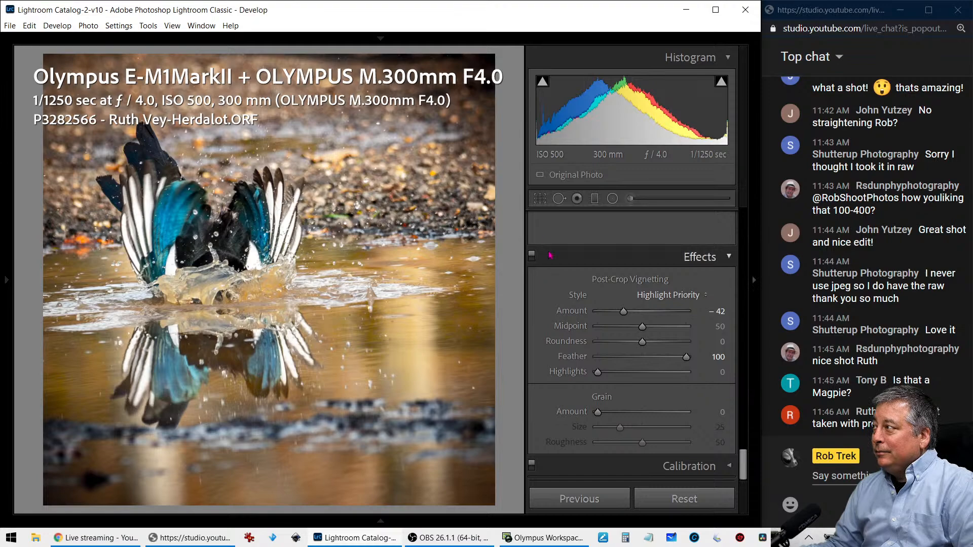
Straighten the square crop of the bird photo to an Angle of 1.20 and apply it
{"action": "left_click", "coordinate": [541, 198]}
{"action": "left_click_drag", "start_coordinate": [639, 287], "coordinate": [639, 286]}
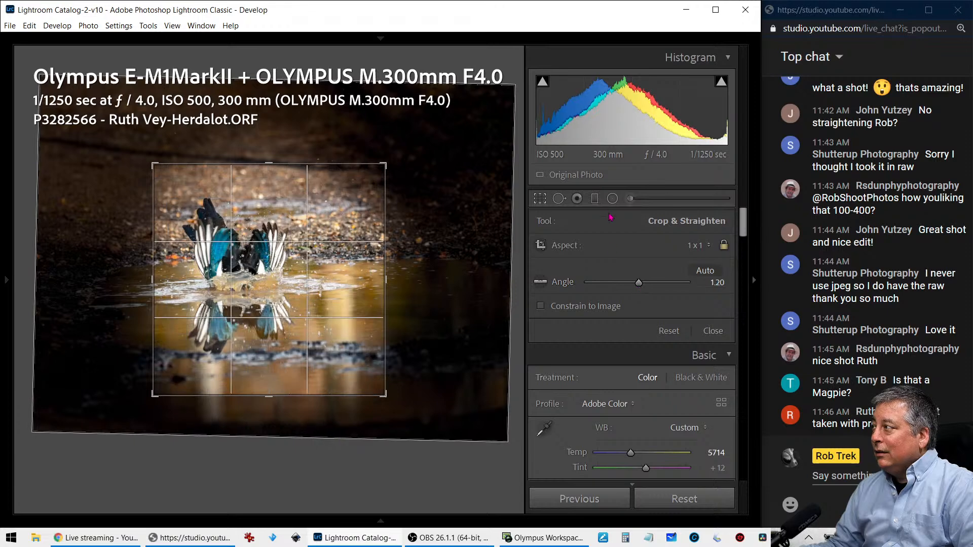
{"action": "key", "text": "Return"}
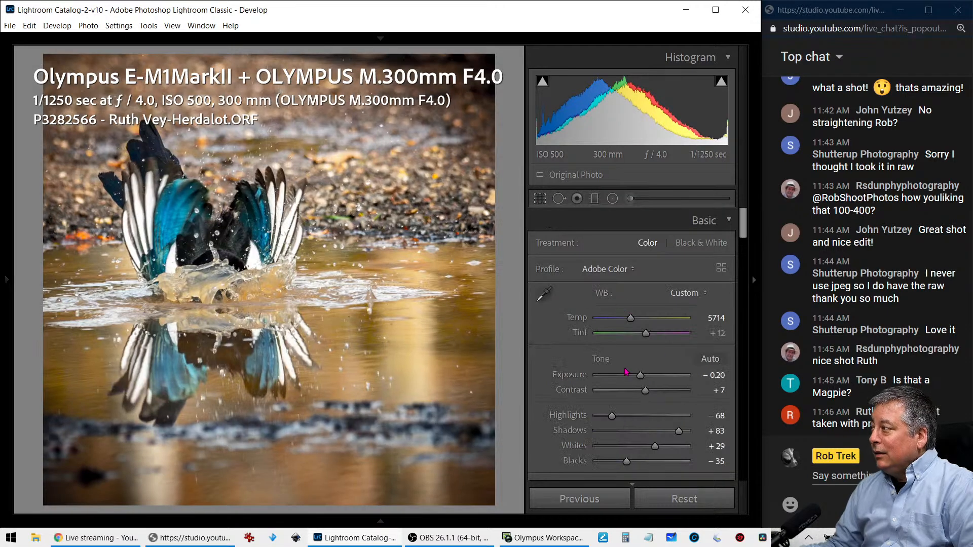
Sharpen the bird photo with Amount 111, Radius 1.4, Detail 9 and Masking 79
{"action": "scroll", "coordinate": [573, 395], "scroll_direction": "down", "scroll_amount": 15}
{"action": "scroll", "coordinate": [572, 398], "scroll_direction": "down", "scroll_amount": 2}
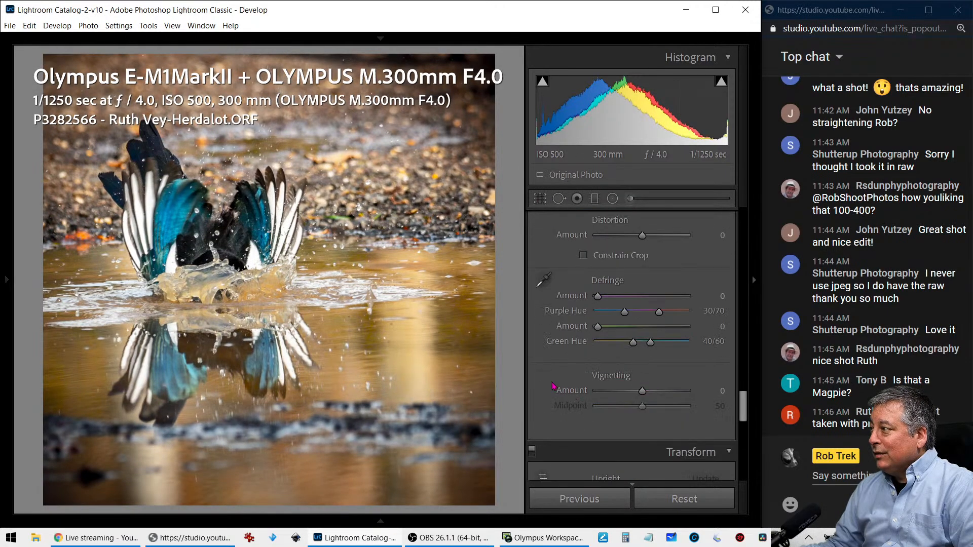
{"action": "key", "text": "z"}
{"action": "scroll", "coordinate": [563, 387], "scroll_direction": "up", "scroll_amount": 4}
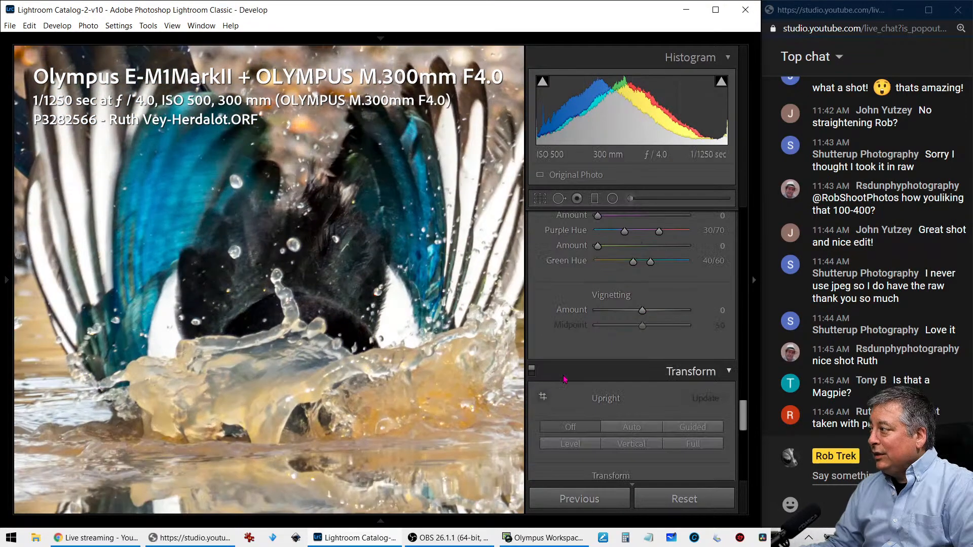
{"action": "scroll", "coordinate": [564, 377], "scroll_direction": "up", "scroll_amount": 5}
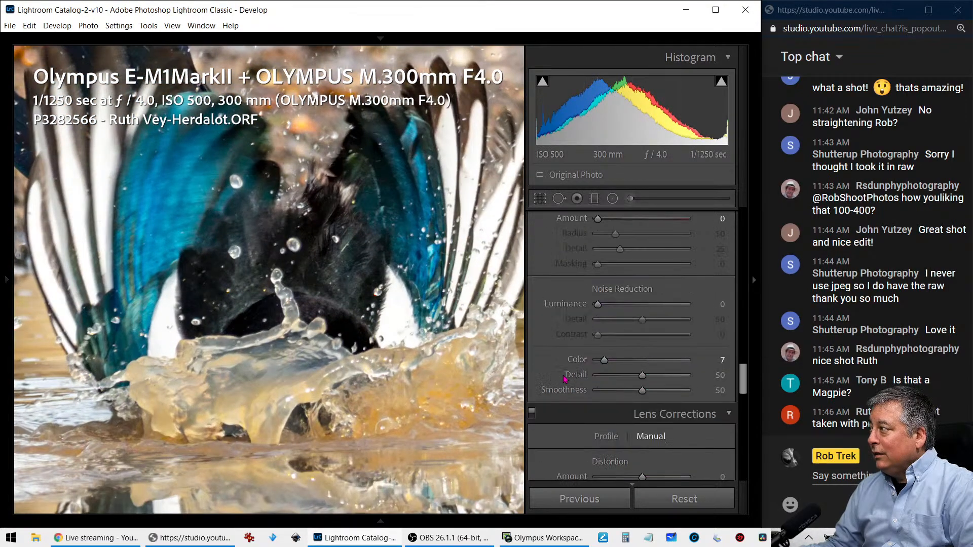
{"action": "left_click_drag", "start_coordinate": [601, 303], "coordinate": [654, 303]}
{"action": "left_click_drag", "start_coordinate": [601, 347], "coordinate": [670, 345]}
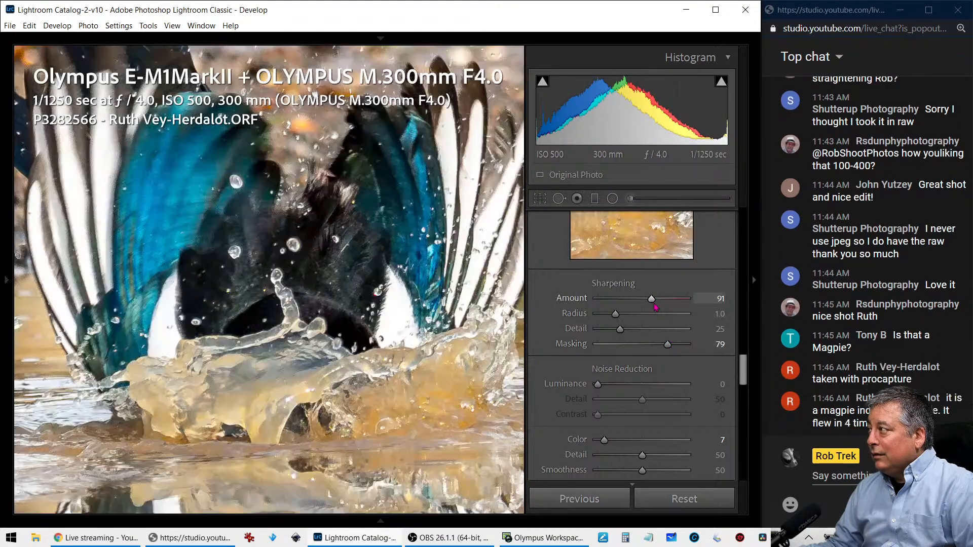
{"action": "left_click_drag", "start_coordinate": [652, 300], "coordinate": [666, 305]}
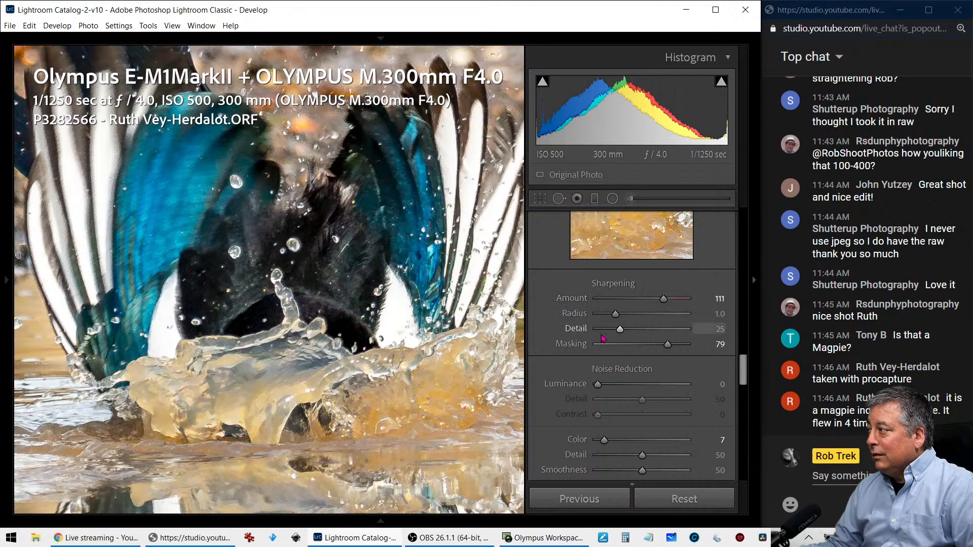
{"action": "left_click_drag", "start_coordinate": [619, 318], "coordinate": [607, 332]}
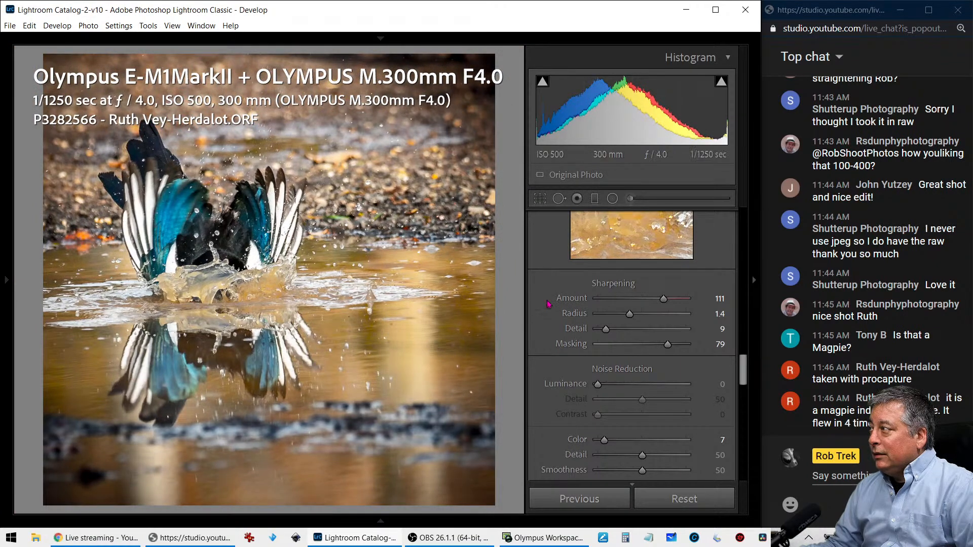
Set the photo's overall Saturation to +84
{"action": "scroll", "coordinate": [547, 303], "scroll_direction": "up", "scroll_amount": 10}
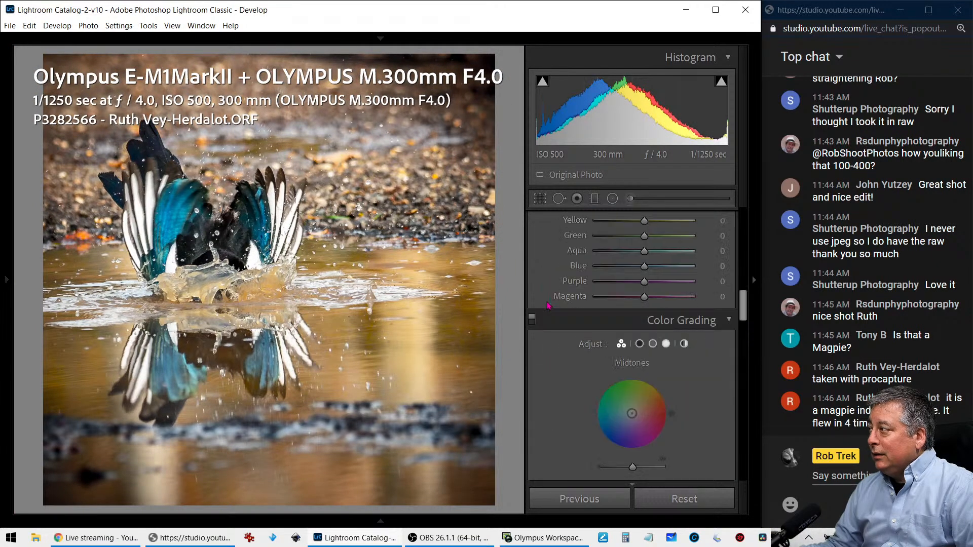
{"action": "scroll", "coordinate": [549, 306], "scroll_direction": "up", "scroll_amount": 5}
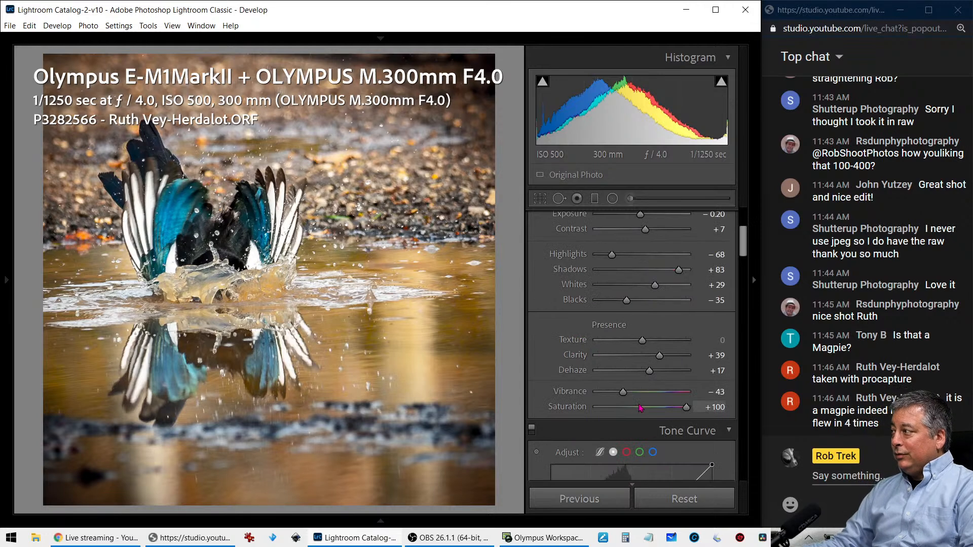
{"action": "left_click_drag", "start_coordinate": [686, 411], "coordinate": [678, 412]}
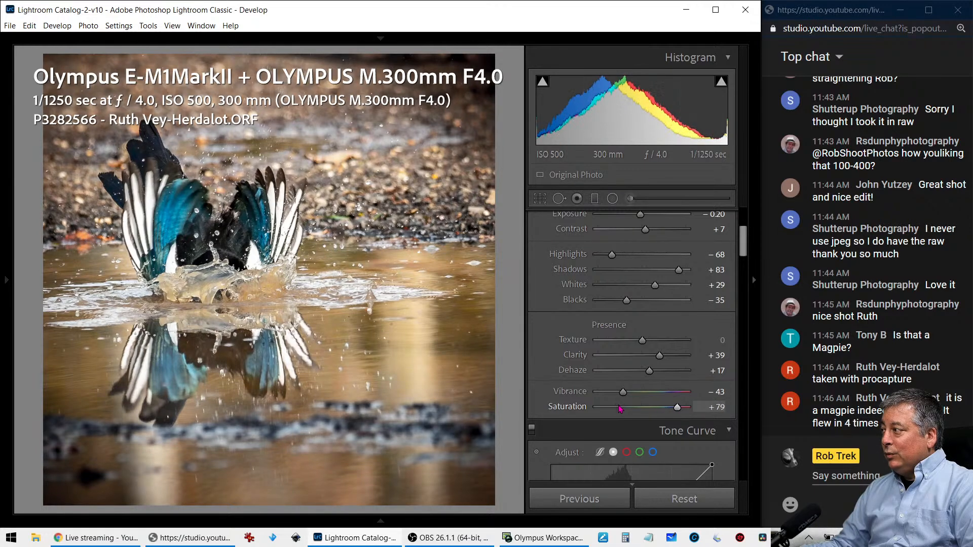
Boost the blue wing feathers' color with a targeted HSL saturation adjustment to Aqua +10 and Blue +52
{"action": "scroll", "coordinate": [586, 413], "scroll_direction": "down", "scroll_amount": 10}
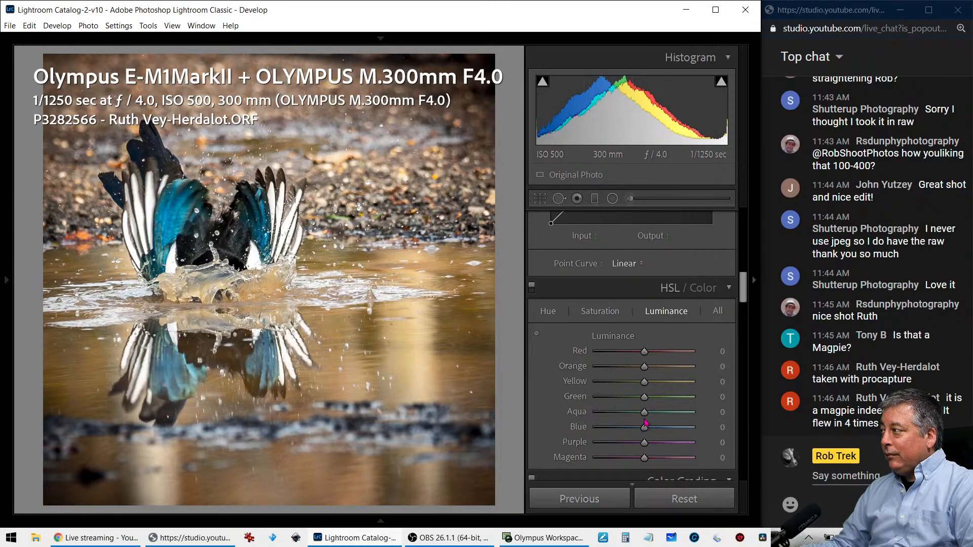
{"action": "left_click", "coordinate": [603, 313]}
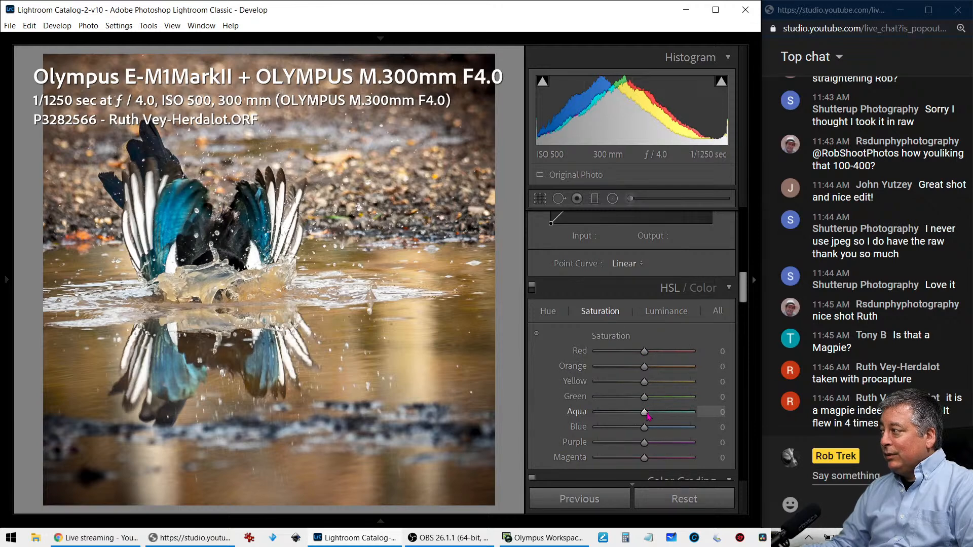
{"action": "left_click", "coordinate": [536, 334]}
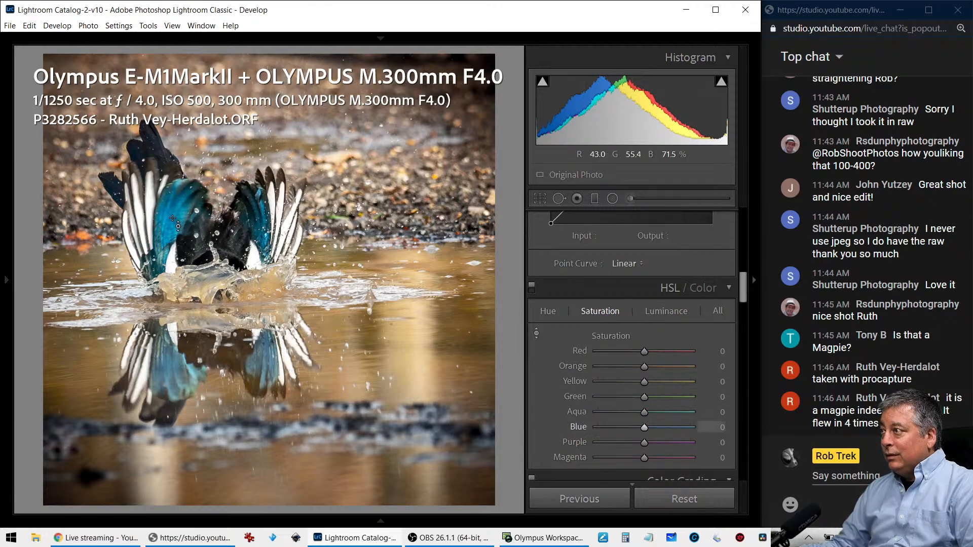
{"action": "left_click_drag", "start_coordinate": [172, 218], "coordinate": [173, 172]}
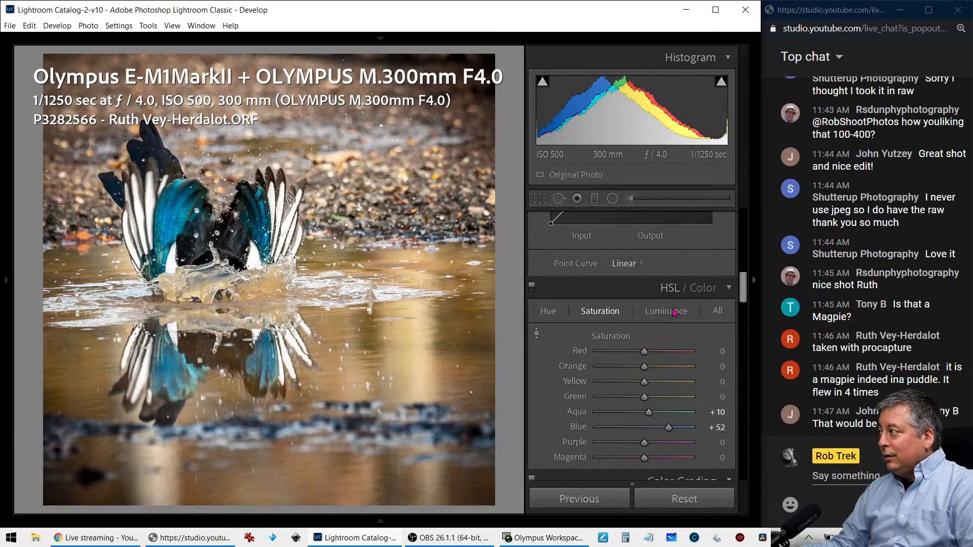
Adjust the HSL luminance to Aqua +4 and Blue +13 on the feathers, and darken the water with Orange −8 and a lower Yellow
{"action": "left_click", "coordinate": [674, 311]}
{"action": "left_click_drag", "start_coordinate": [195, 242], "coordinate": [225, 259]}
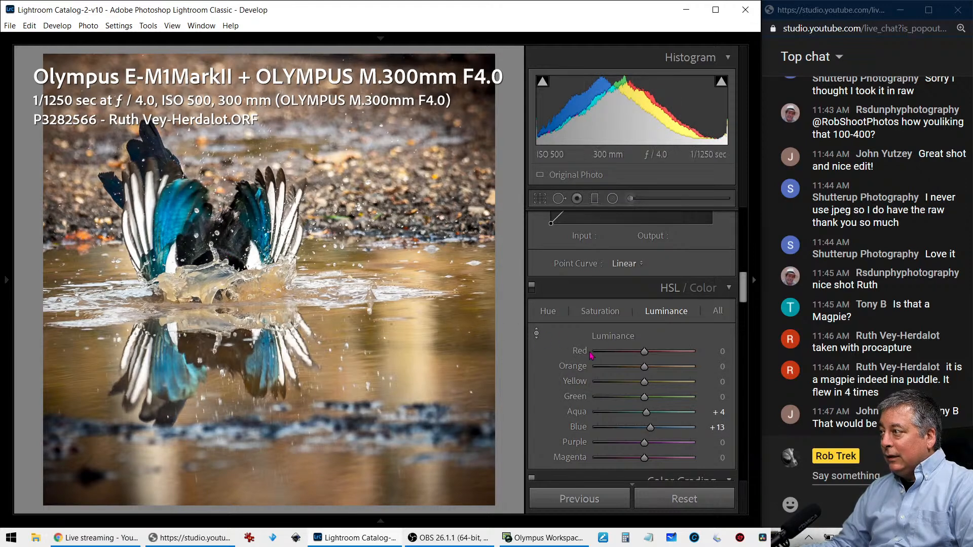
{"action": "left_click_drag", "start_coordinate": [413, 336], "coordinate": [414, 415]}
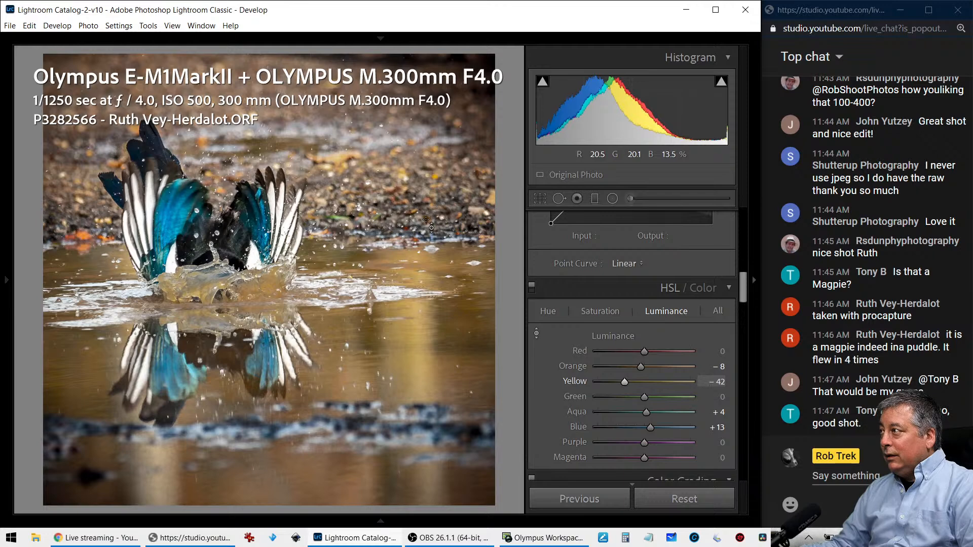
{"action": "left_click_drag", "start_coordinate": [624, 383], "coordinate": [623, 383]}
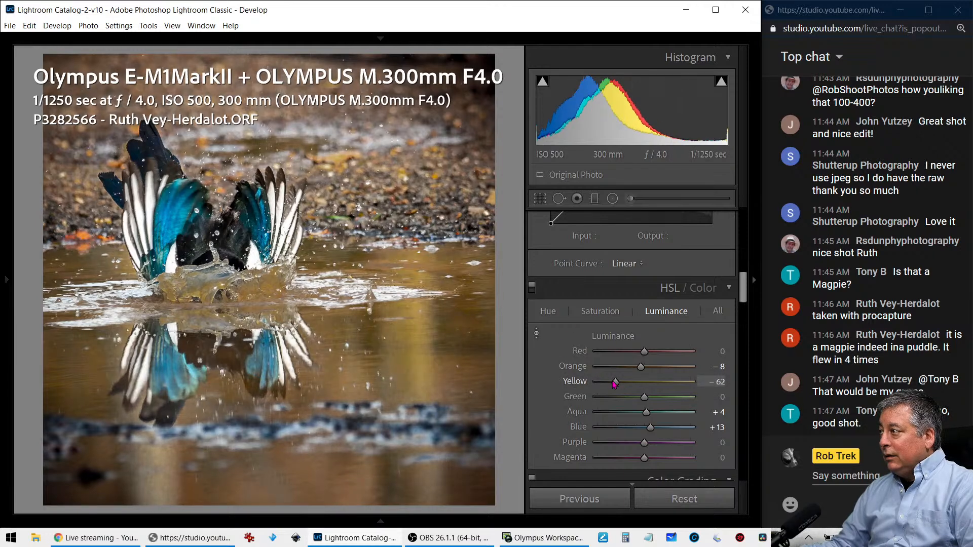
Hide the camera and file information overlay on the photo
{"action": "scroll", "coordinate": [596, 364], "scroll_direction": "up", "scroll_amount": 3}
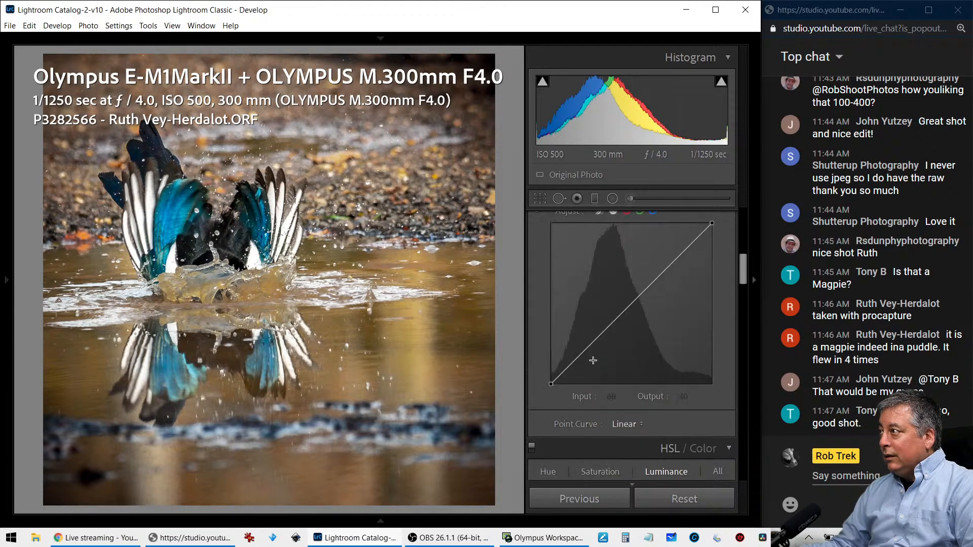
{"action": "scroll", "coordinate": [612, 370], "scroll_direction": "up", "scroll_amount": 3}
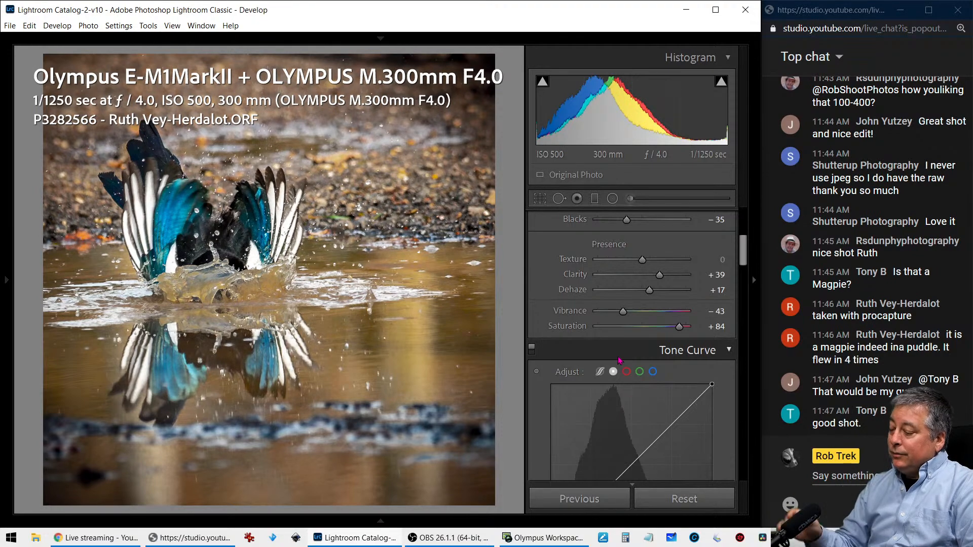
{"action": "key", "text": "i"}
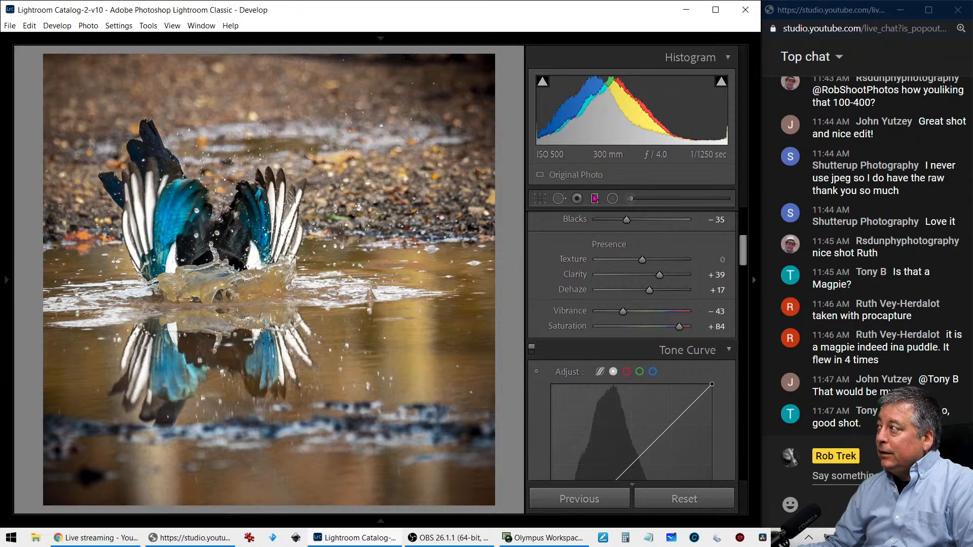
Add a graduated filter fading downward across the ground behind the bird's tail, discarding the first placement
{"action": "key", "text": "m"}
{"action": "left_click_drag", "start_coordinate": [233, 122], "coordinate": [233, 51]}
{"action": "key", "text": "Delete"}
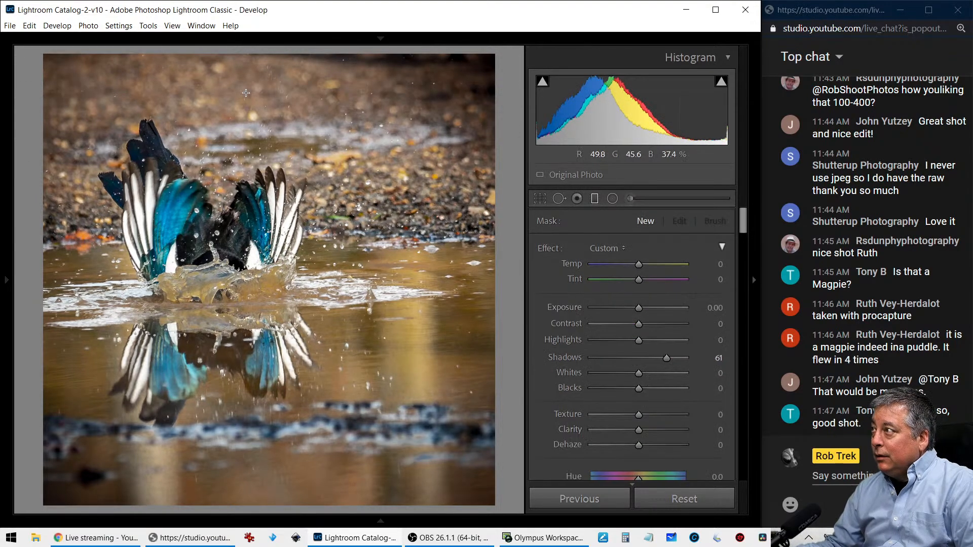
{"action": "left_click_drag", "start_coordinate": [245, 93], "coordinate": [241, 146]}
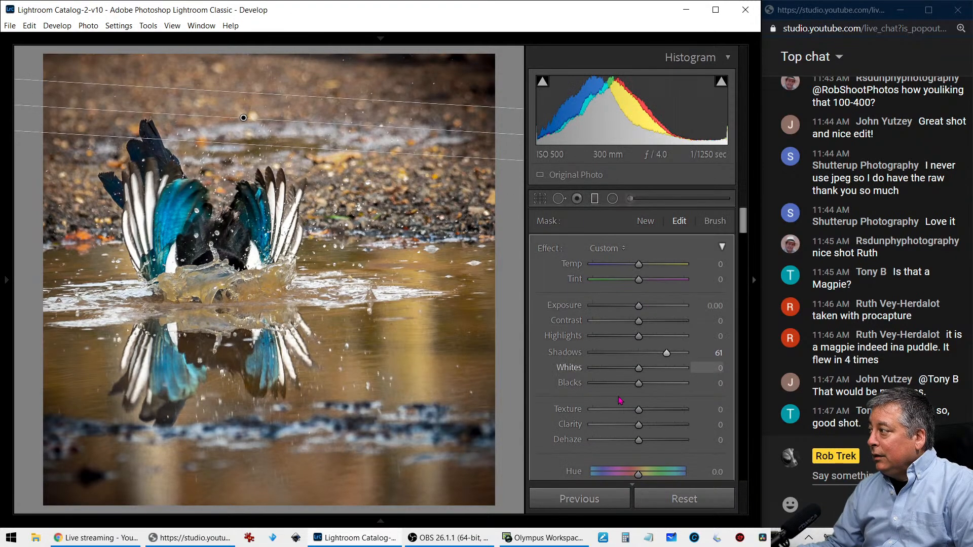
Set the graduated filter's Exposure to −0.24, Texture to −77, Clarity to −28 and Dehaze to −6, and finish the filter
{"action": "left_click_drag", "start_coordinate": [633, 427], "coordinate": [611, 430]}
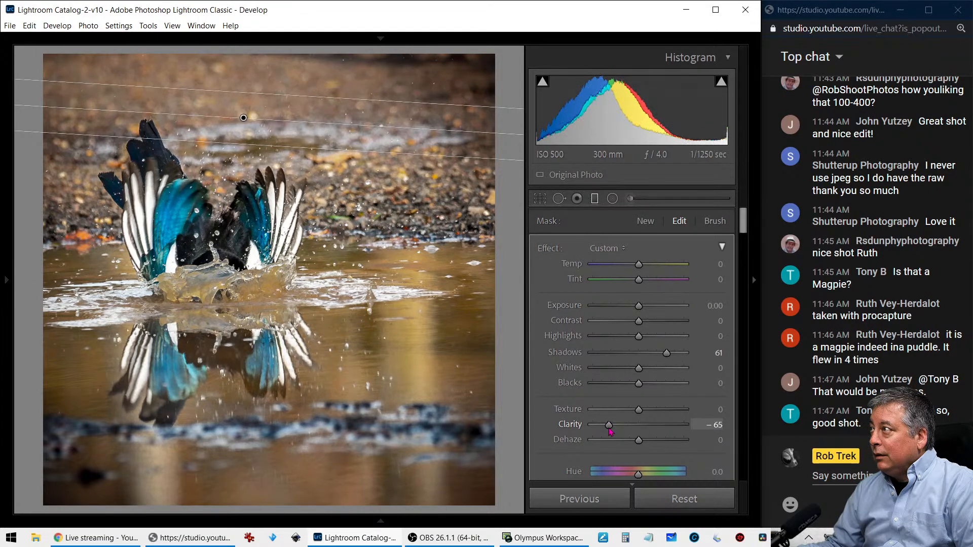
{"action": "left_click", "coordinate": [636, 306]}
{"action": "left_click_drag", "start_coordinate": [637, 307], "coordinate": [635, 307]}
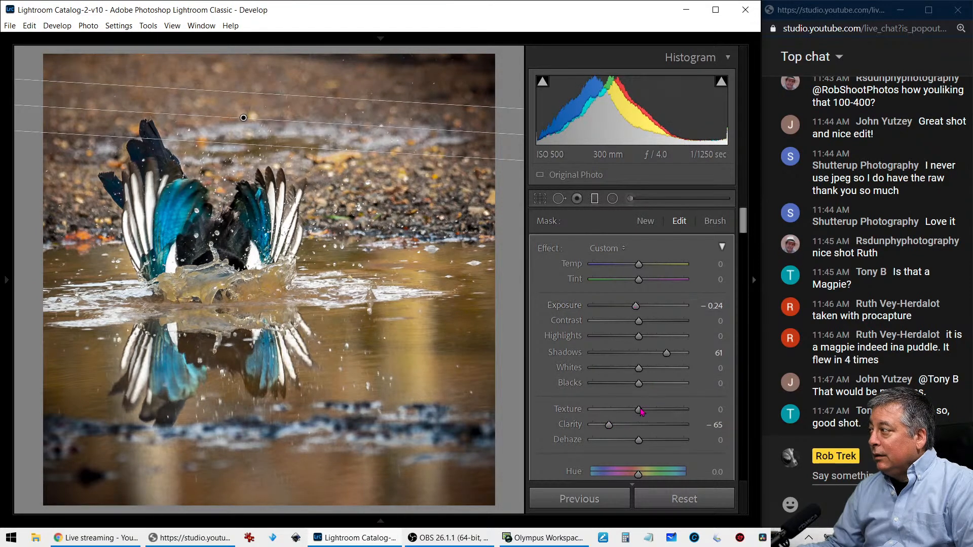
{"action": "mouse_move", "coordinate": [639, 440]}
{"action": "left_mouse_down"}
{"action": "mouse_move", "coordinate": [657, 440]}
{"action": "mouse_move", "coordinate": [638, 455]}
{"action": "left_mouse_up"}
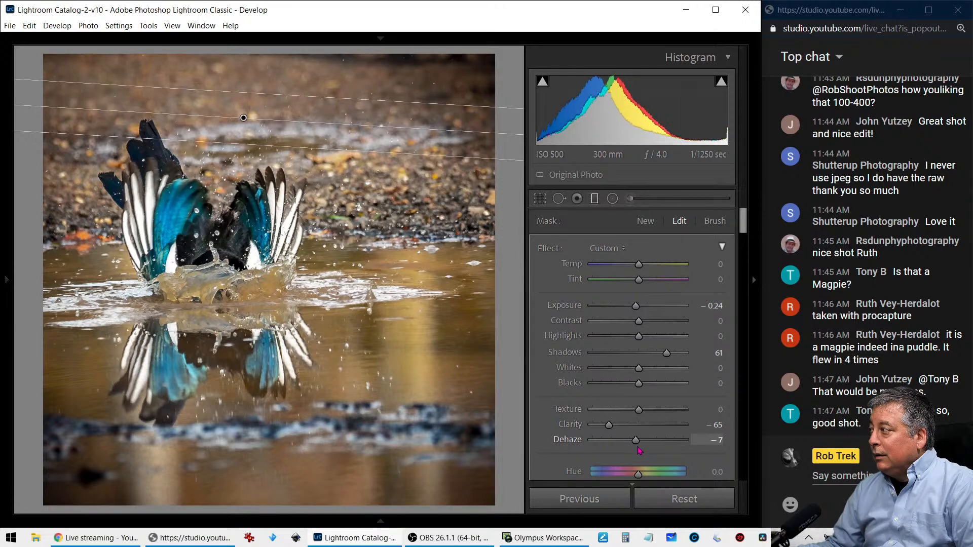
{"action": "left_click_drag", "start_coordinate": [638, 410], "coordinate": [623, 430]}
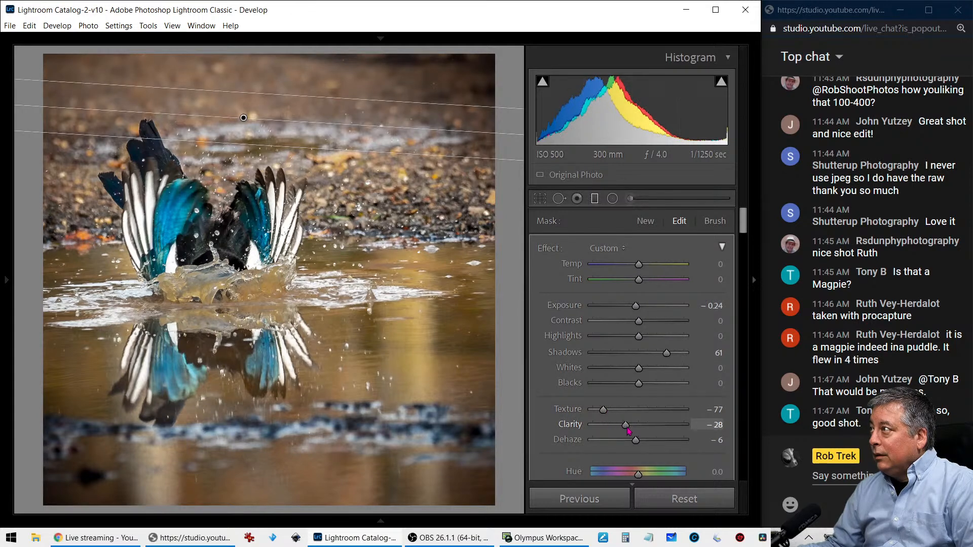
{"action": "key", "text": "m"}
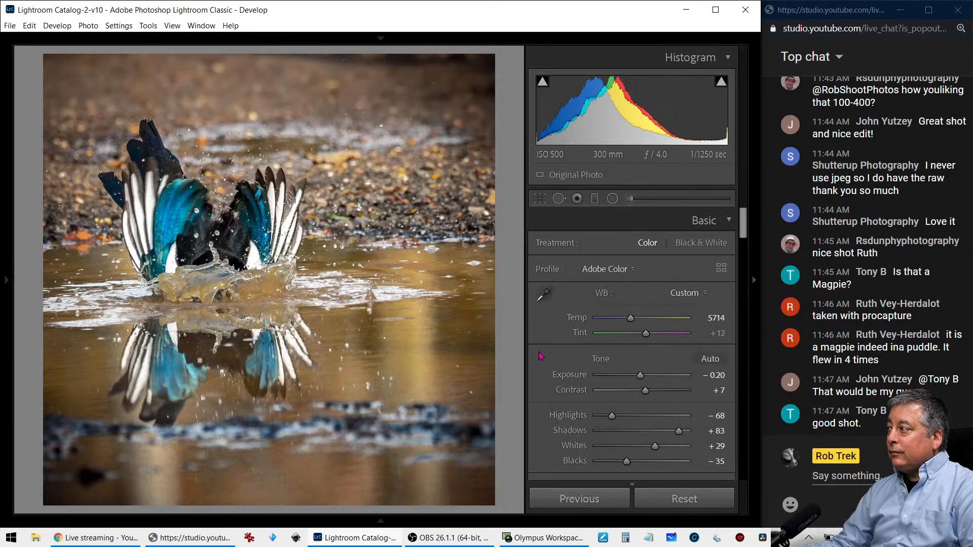
Set the whole photo's Clarity to +69, Highlights to −100 and Whites to +29
{"action": "scroll", "coordinate": [659, 368], "scroll_direction": "down", "scroll_amount": 5}
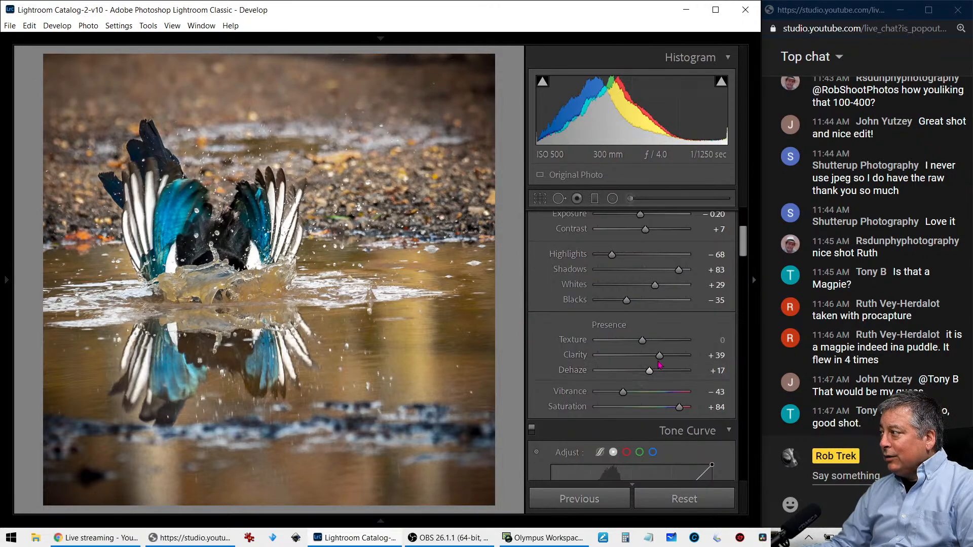
{"action": "mouse_move", "coordinate": [659, 355]}
{"action": "left_mouse_down"}
{"action": "mouse_move", "coordinate": [692, 366]}
{"action": "mouse_move", "coordinate": [674, 367]}
{"action": "left_mouse_up"}
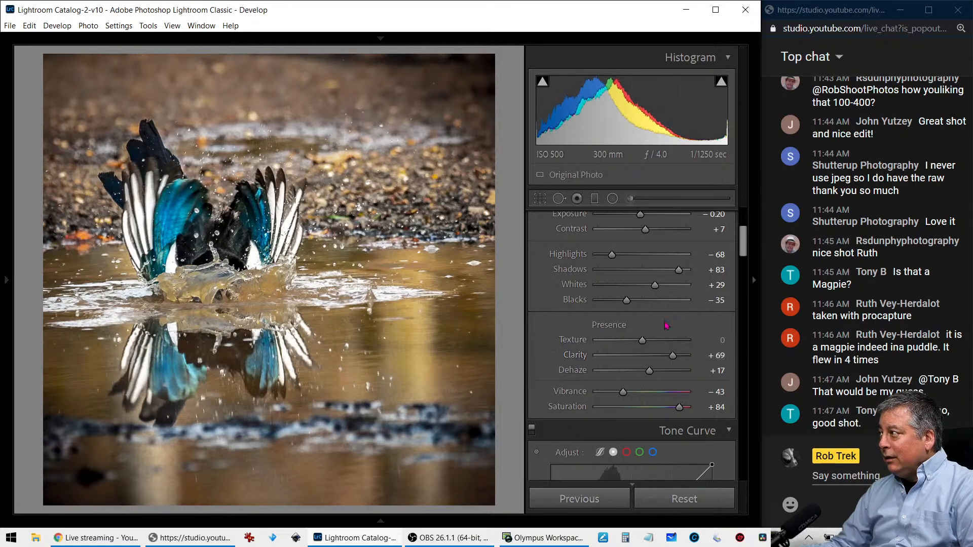
{"action": "left_click_drag", "start_coordinate": [655, 284], "coordinate": [665, 288]}
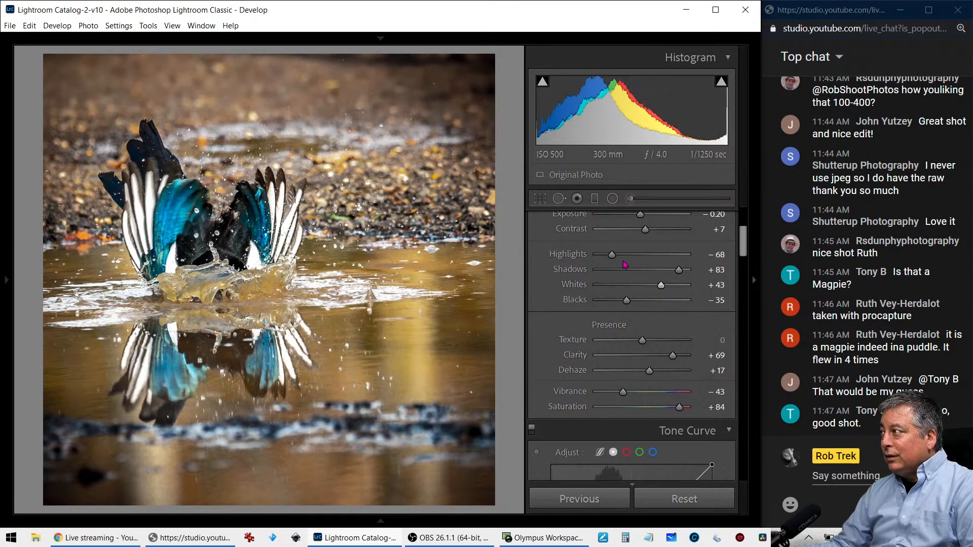
{"action": "left_click_drag", "start_coordinate": [615, 256], "coordinate": [584, 256]}
{"action": "left_click_drag", "start_coordinate": [664, 288], "coordinate": [655, 287]}
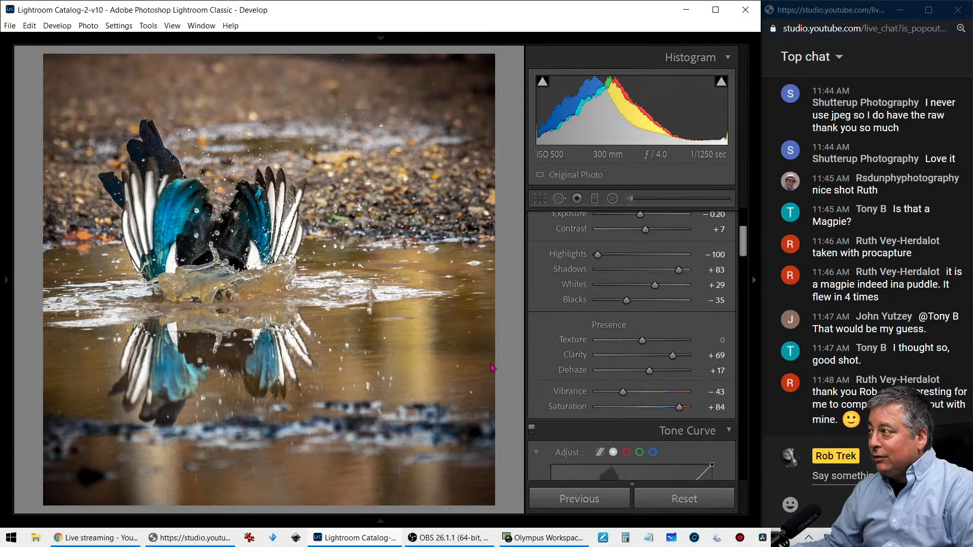
Create a virtual copy of the magpie photo, reset its edits, leave it unflagged and compare it side by side with the edited version
{"action": "right_click", "coordinate": [377, 407]}
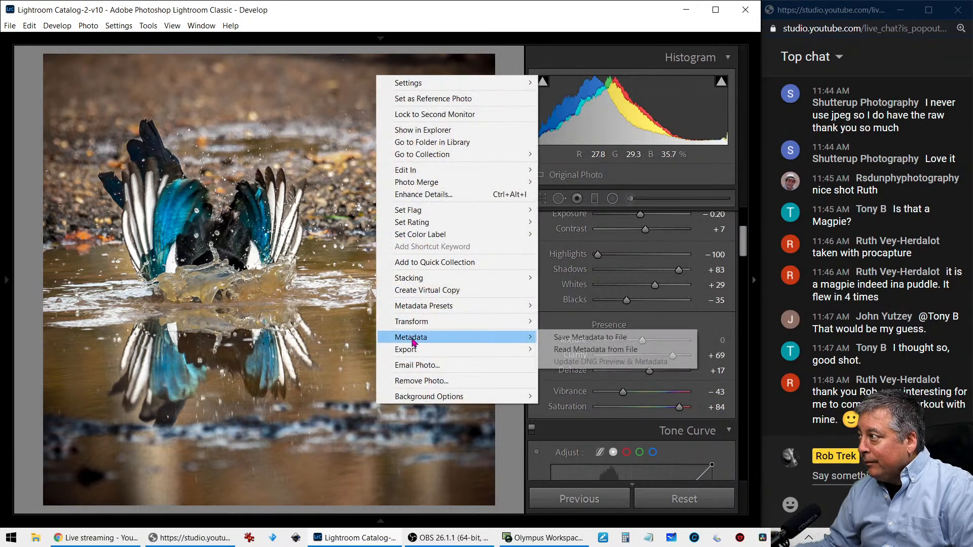
{"action": "left_click", "coordinate": [419, 297]}
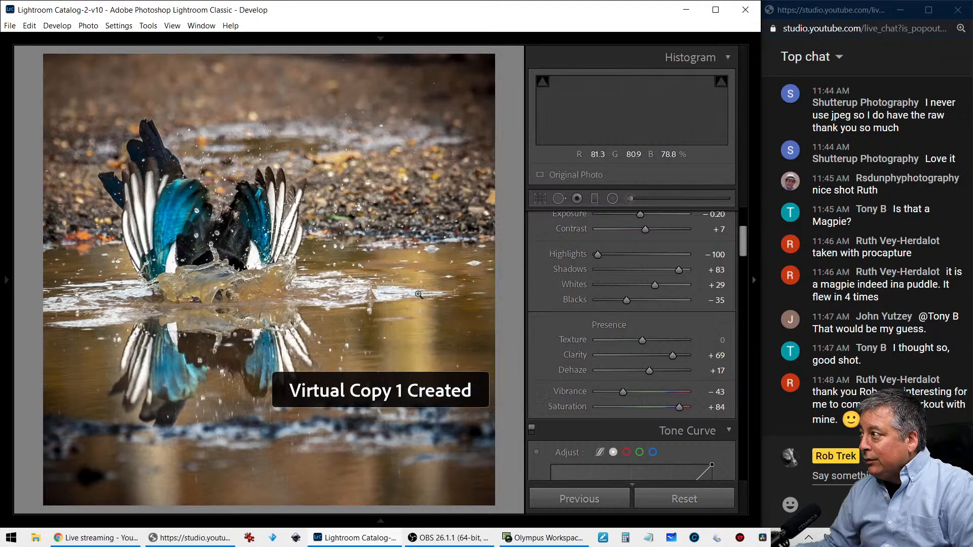
{"action": "left_click", "coordinate": [684, 499]}
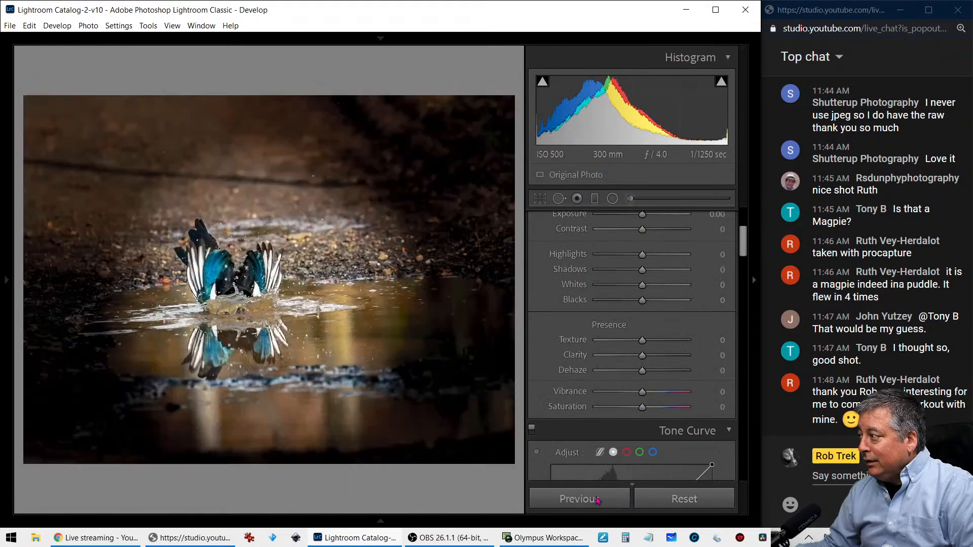
{"action": "key", "text": "x"}
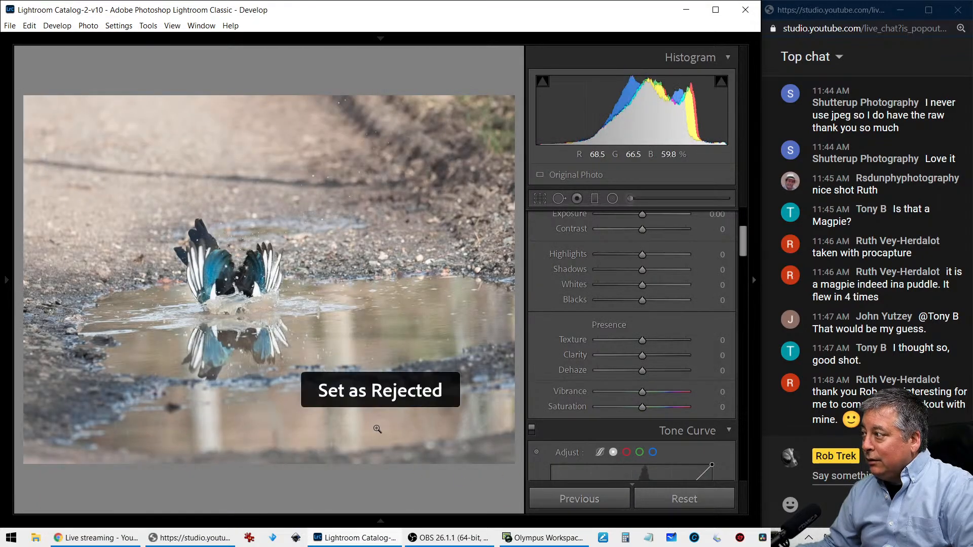
{"action": "key", "text": "u"}
{"action": "key", "text": "c"}
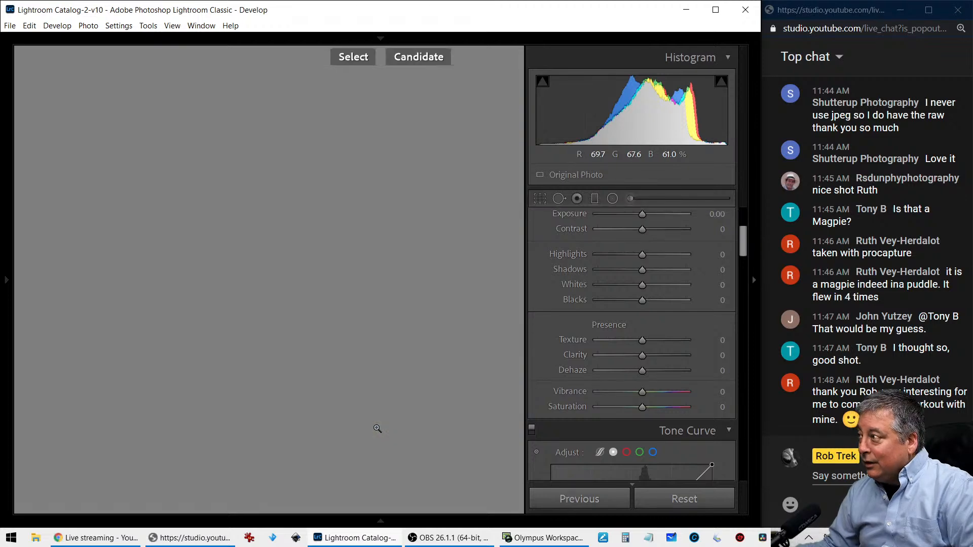
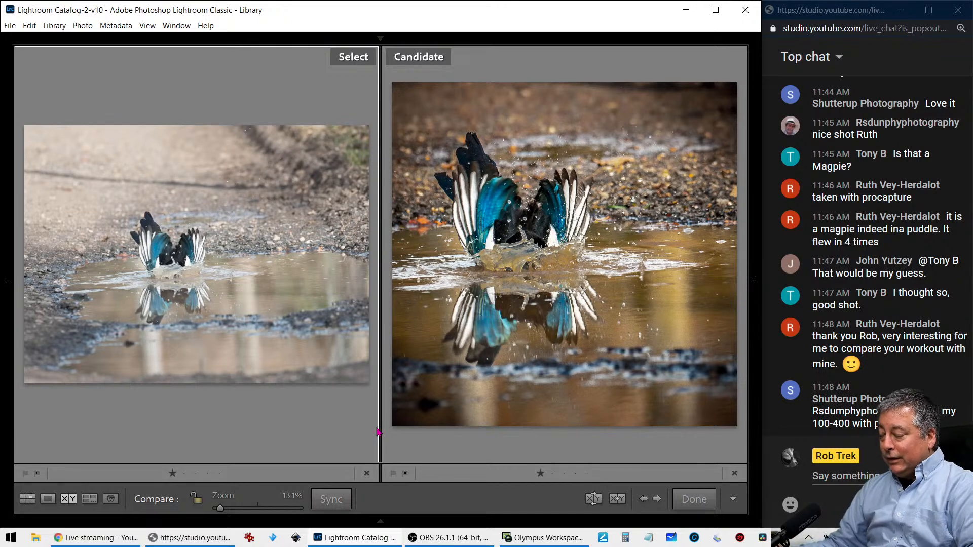
Return to the photo grid and open the colorful lichen rock photo enlarged, showing the right-hand adjustments and hiding the folder navigation
{"action": "key", "text": "g"}
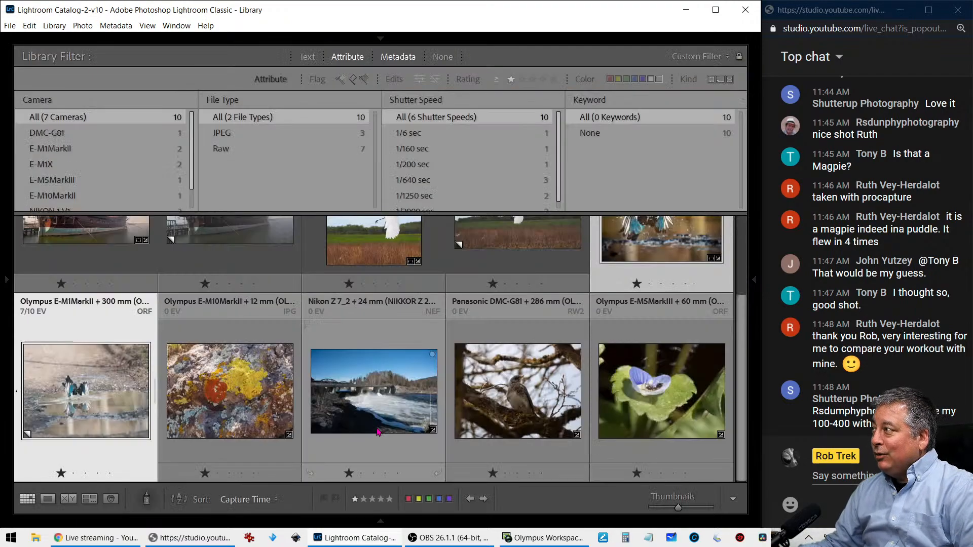
{"action": "left_click", "coordinate": [219, 390]}
{"action": "double_click", "coordinate": [219, 390]}
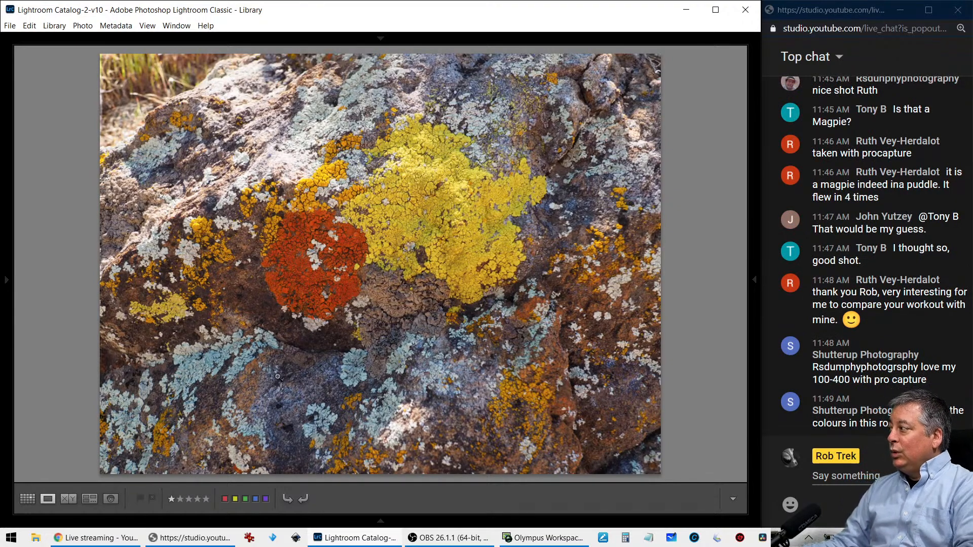
{"action": "key", "text": "Tab"}
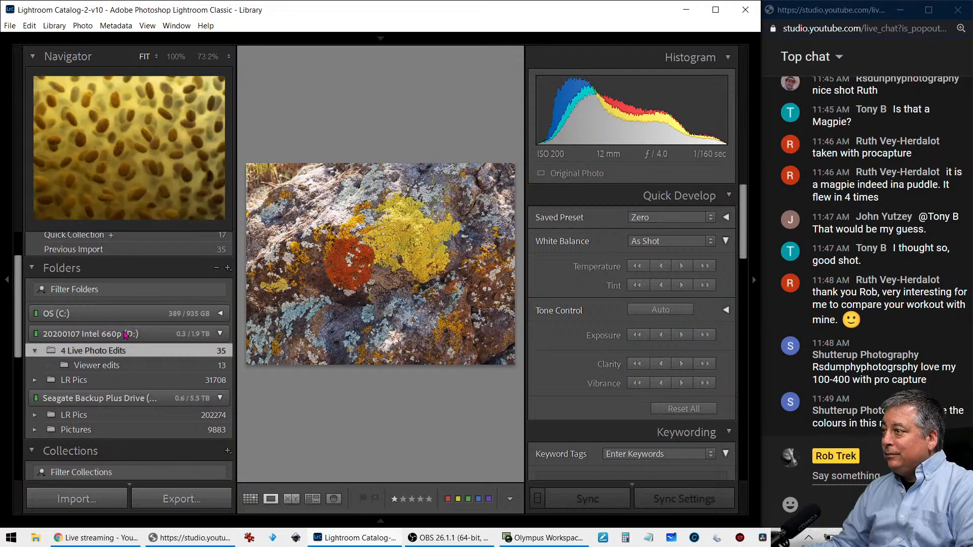
{"action": "left_click", "coordinate": [7, 280]}
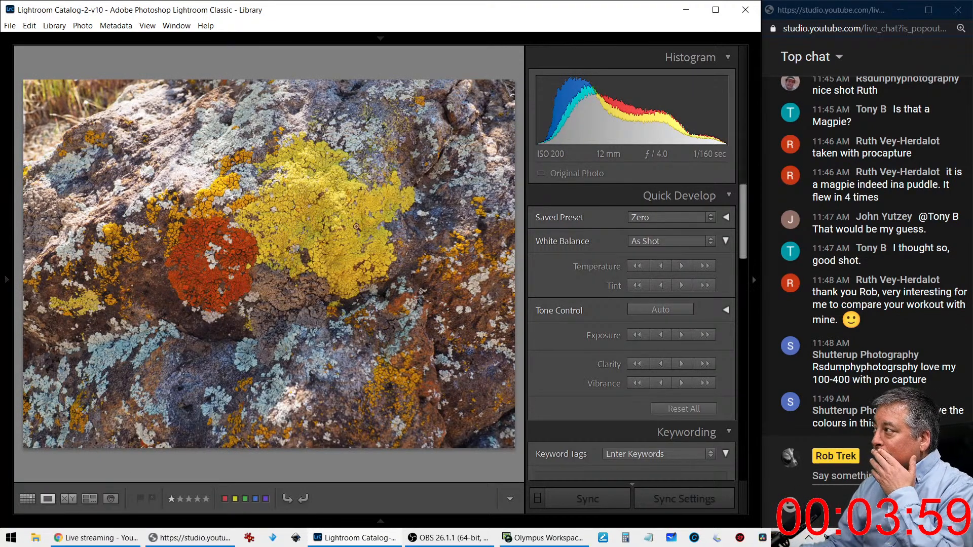
Review the camera, exposure, lens and file information overlays on the lichen photo, and hide the overlay
{"action": "key", "text": "i"}
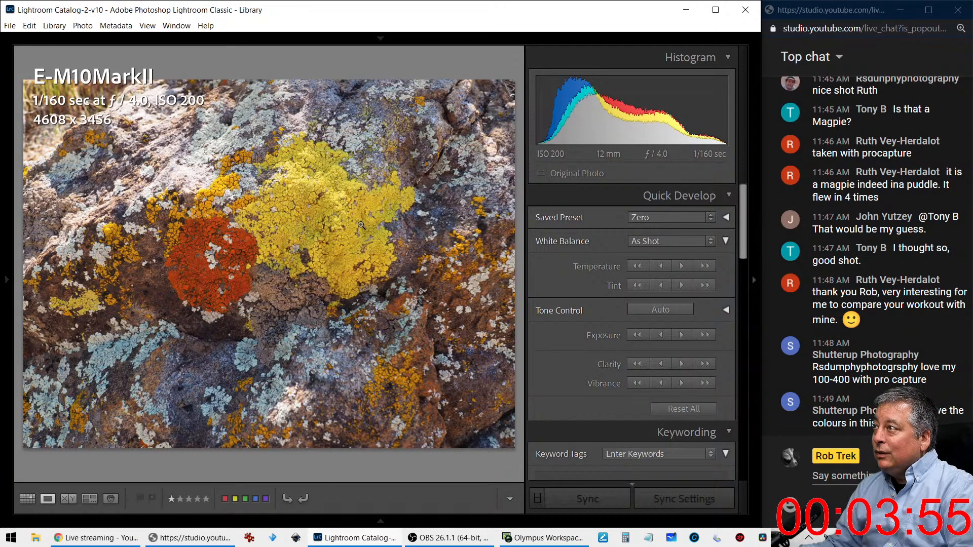
{"action": "key", "text": "i"}
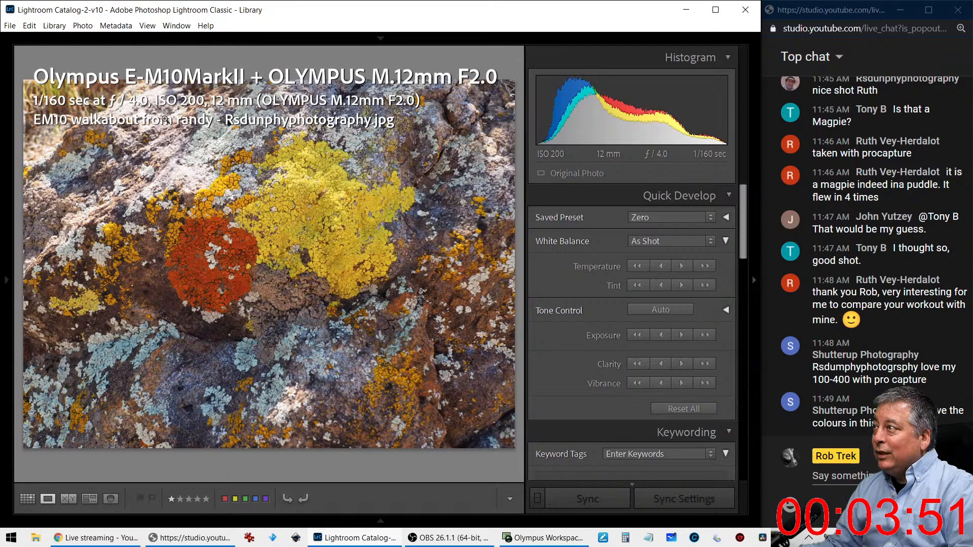
{"action": "key", "text": "i"}
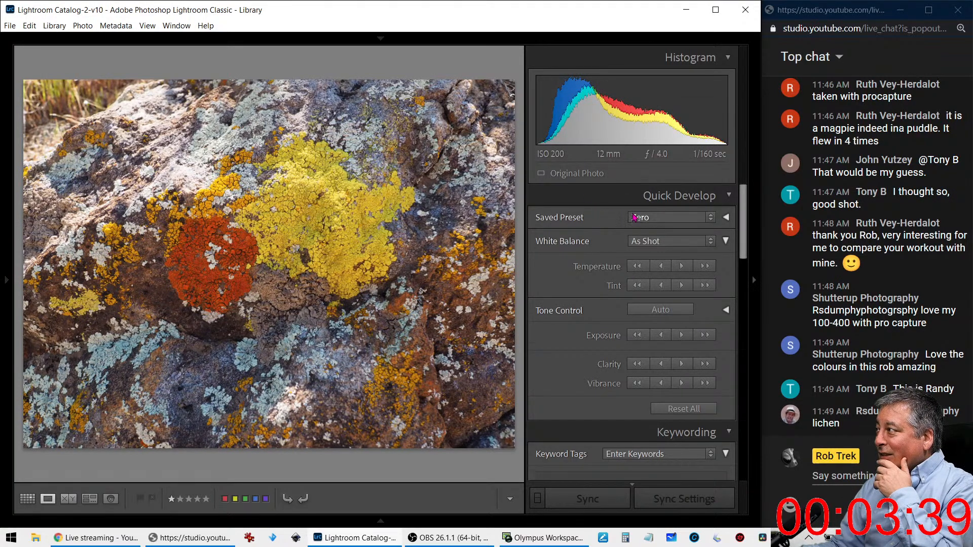
Crop the lichen photo at its original aspect ratio, tightly framing the red and yellow patches
{"action": "key", "text": "r"}
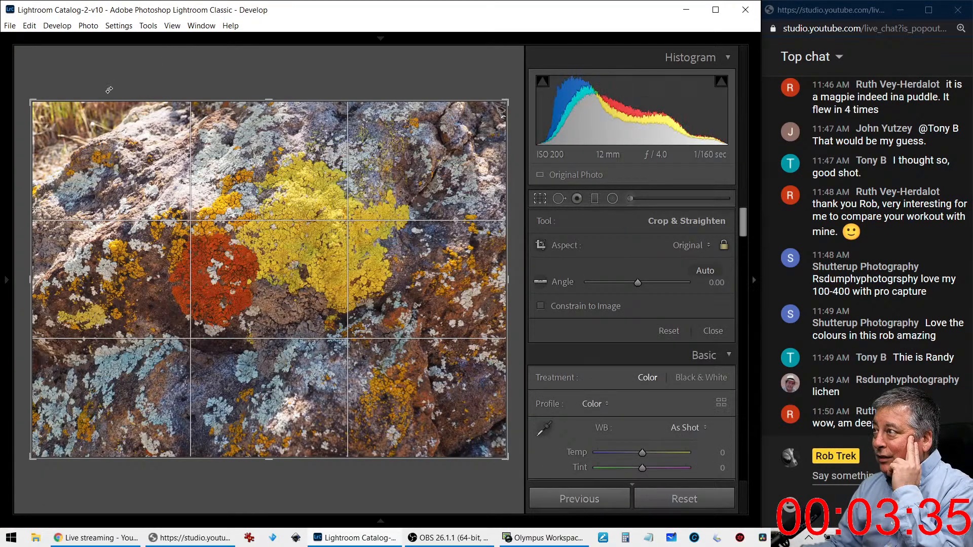
{"action": "left_click_drag", "start_coordinate": [48, 104], "coordinate": [62, 130]}
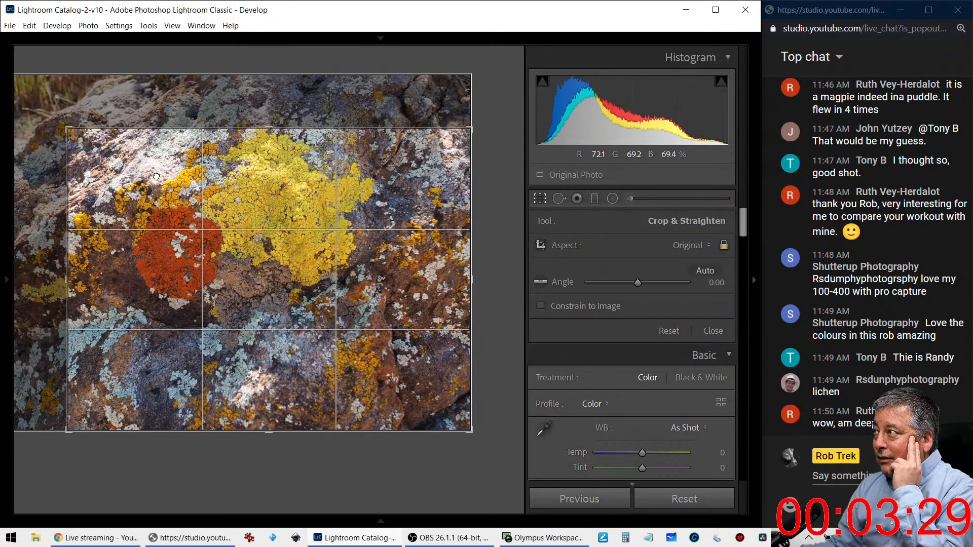
{"action": "left_click_drag", "start_coordinate": [144, 152], "coordinate": [146, 164]}
{"action": "left_click_drag", "start_coordinate": [73, 131], "coordinate": [90, 147]}
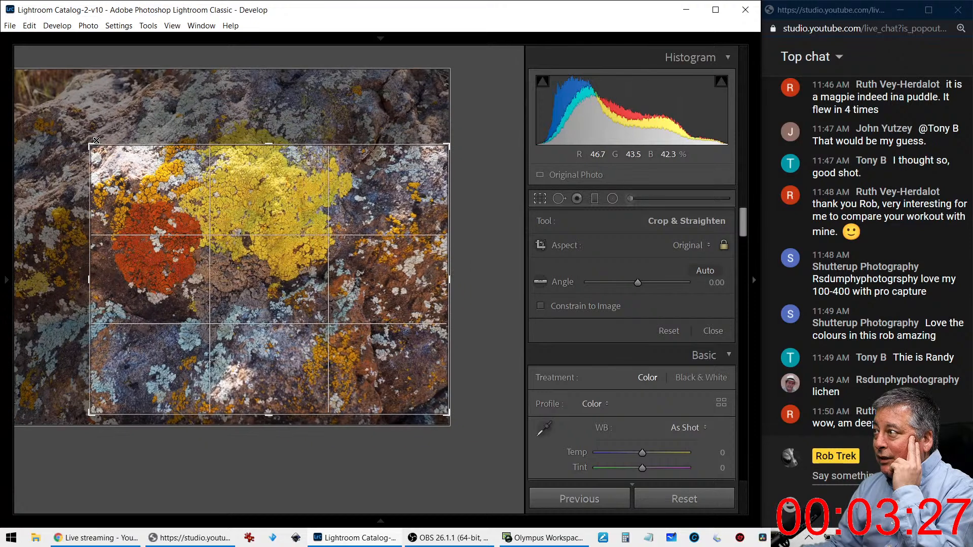
{"action": "mouse_move", "coordinate": [140, 238]}
{"action": "left_mouse_down"}
{"action": "mouse_move", "coordinate": [138, 248]}
{"action": "mouse_move", "coordinate": [142, 218]}
{"action": "left_mouse_up"}
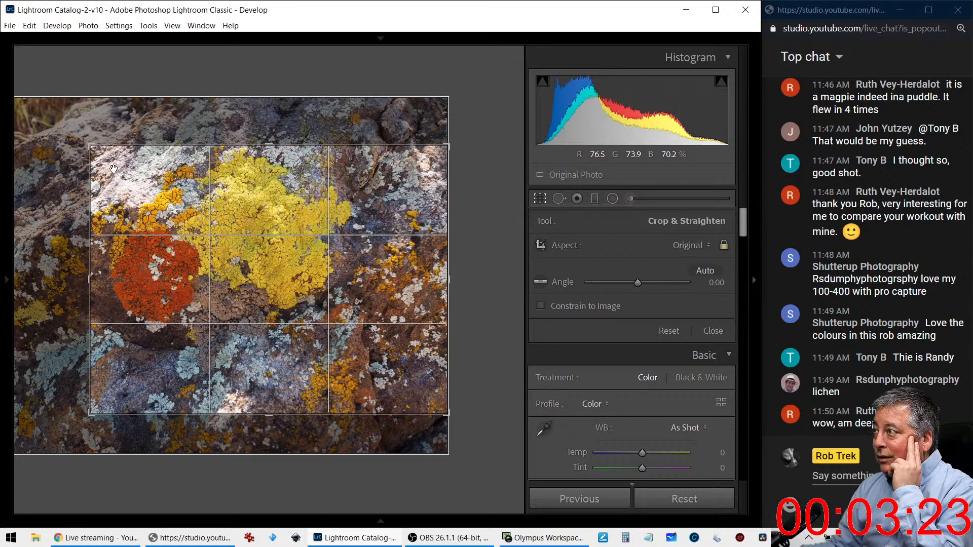
{"action": "left_click_drag", "start_coordinate": [147, 204], "coordinate": [182, 231]}
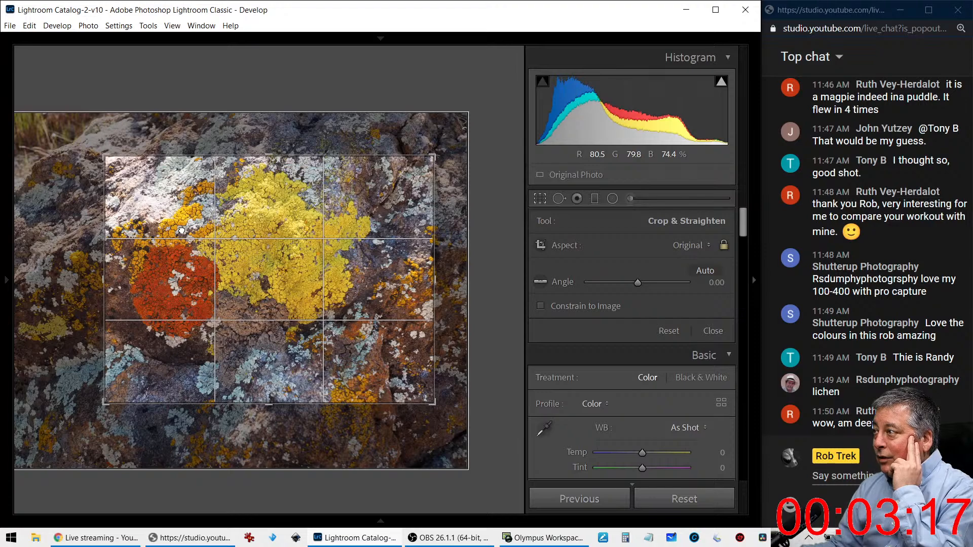
{"action": "left_click", "coordinate": [543, 203]}
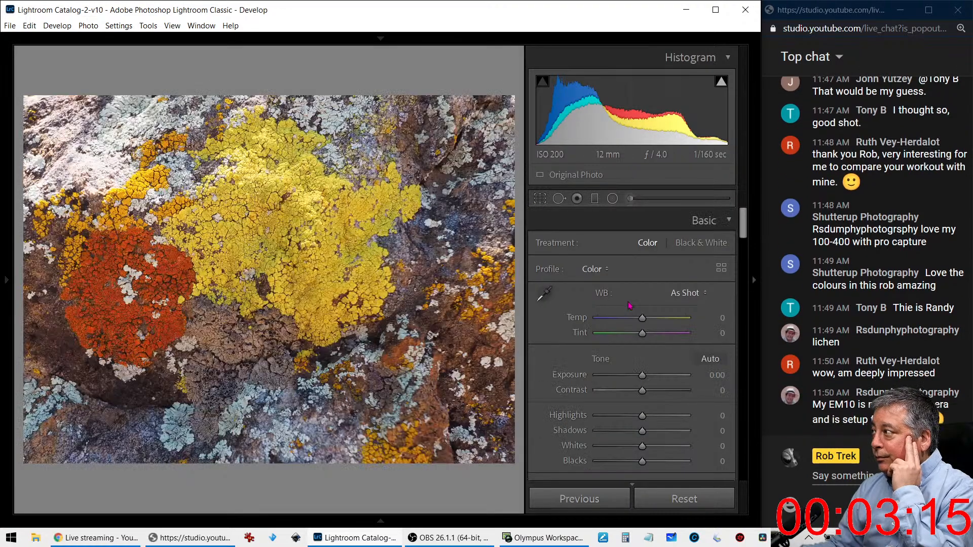
Add a post-crop vignette to the lichen photo with Amount −35 and Feather 75
{"action": "scroll", "coordinate": [674, 335], "scroll_direction": "down", "scroll_amount": 5}
{"action": "scroll", "coordinate": [675, 334], "scroll_direction": "down", "scroll_amount": 8}
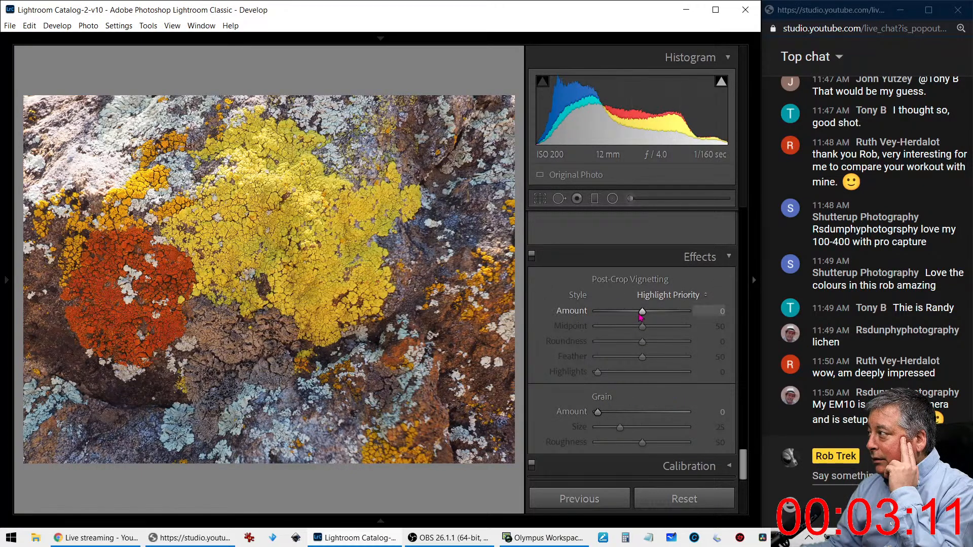
{"action": "left_click_drag", "start_coordinate": [642, 311], "coordinate": [626, 316]}
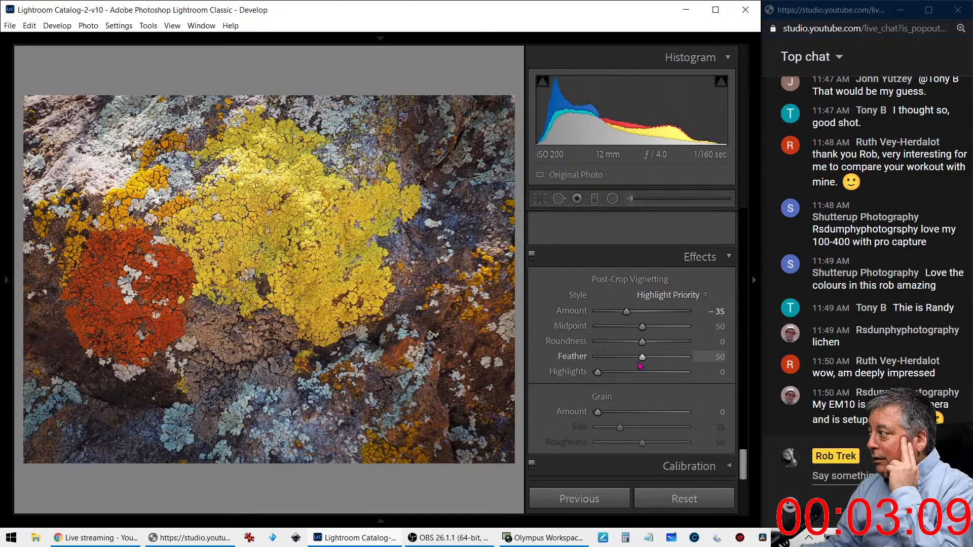
{"action": "left_click_drag", "start_coordinate": [642, 357], "coordinate": [665, 358]}
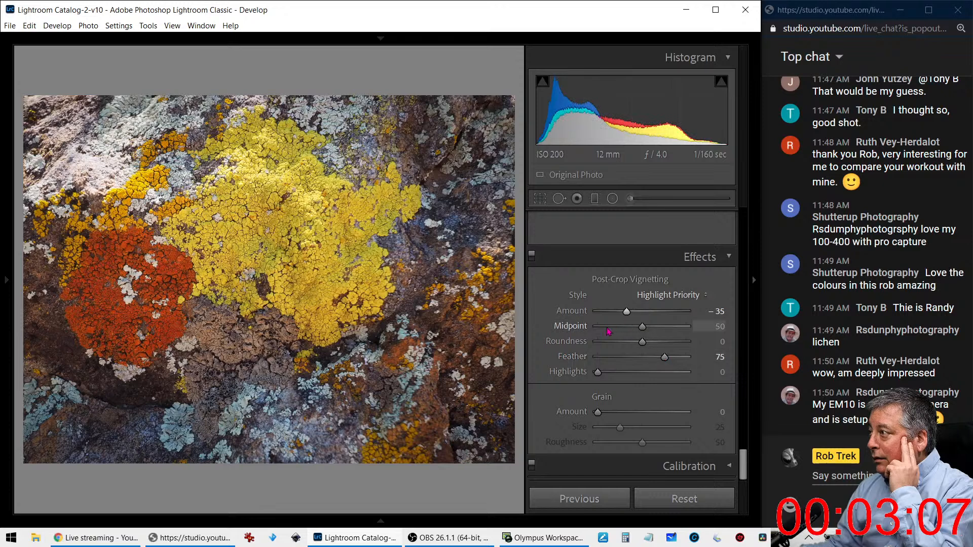
Set the lichen photo's Vibrance to −66, Saturation to +55, Texture to +14, Clarity to +18 and Dehaze to +29
{"action": "scroll", "coordinate": [624, 334], "scroll_direction": "up", "scroll_amount": 6}
{"action": "scroll", "coordinate": [609, 338], "scroll_direction": "up", "scroll_amount": 8}
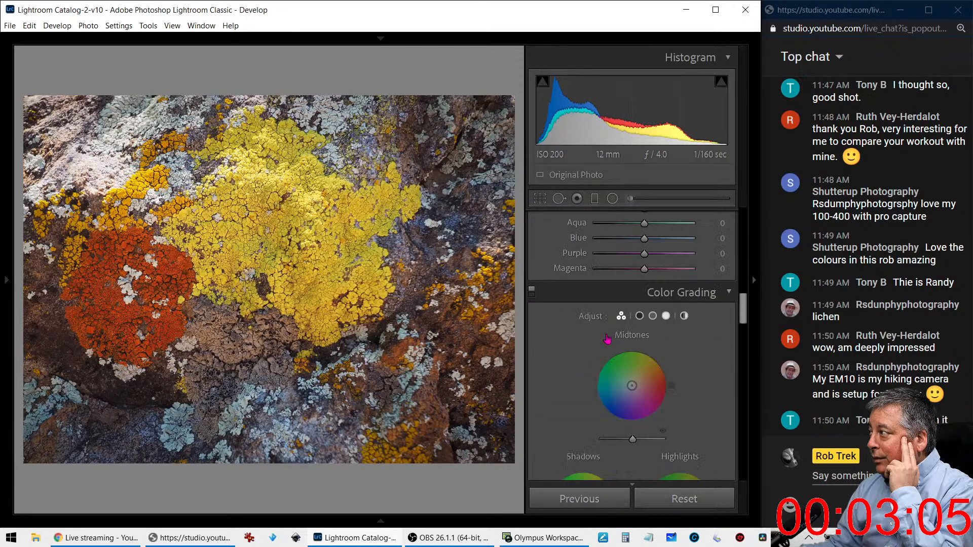
{"action": "scroll", "coordinate": [606, 334], "scroll_direction": "up", "scroll_amount": 3}
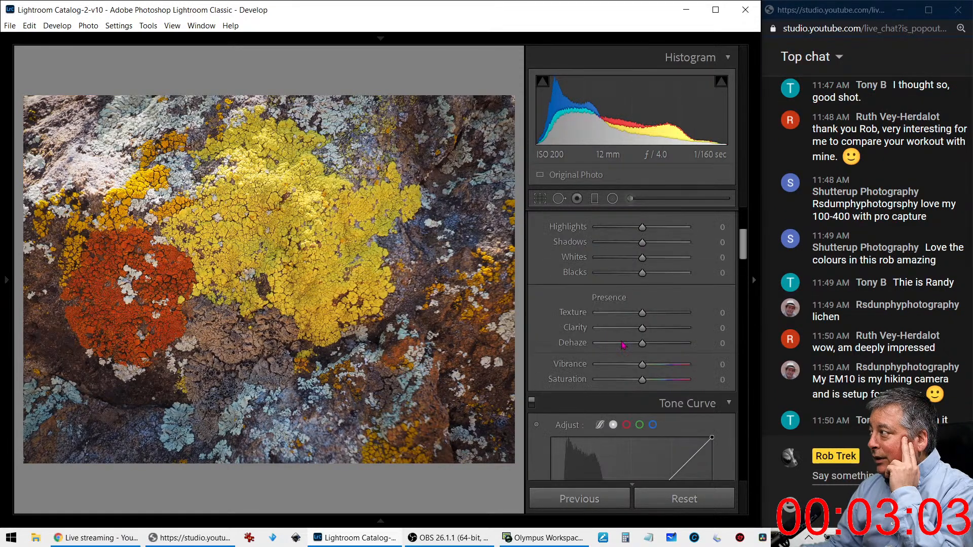
{"action": "left_click_drag", "start_coordinate": [643, 366], "coordinate": [670, 381]}
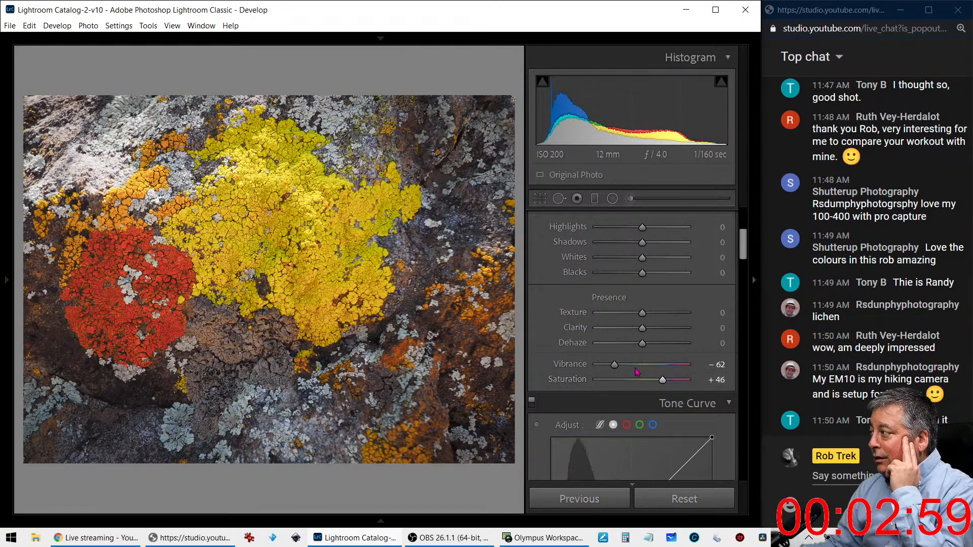
{"action": "left_click_drag", "start_coordinate": [616, 367], "coordinate": [667, 381]}
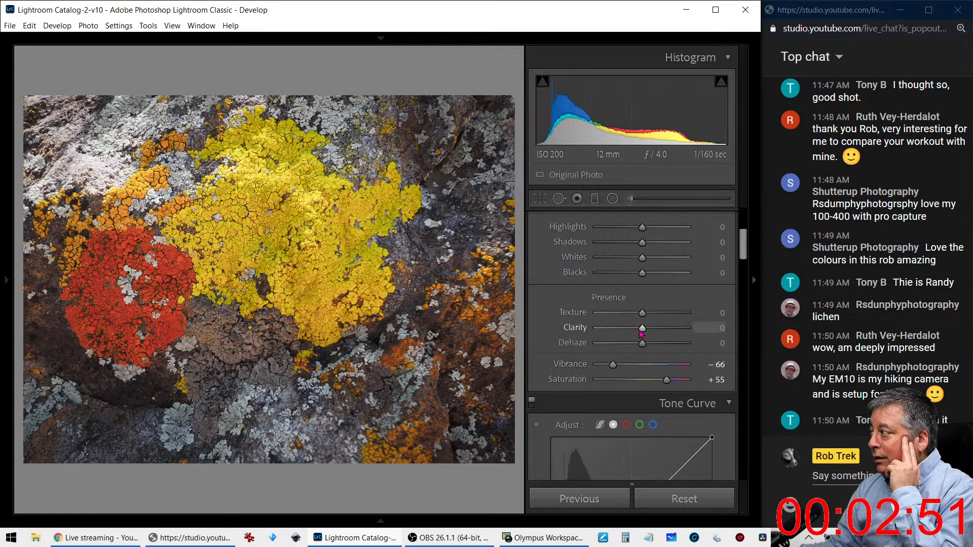
{"action": "left_click_drag", "start_coordinate": [642, 328], "coordinate": [655, 348]}
Set Exposure to +0.09, Shadows to −15, Whites to +31 and Blacks to −63, undoing the trial Highlights reduction
{"action": "scroll", "coordinate": [628, 335], "scroll_direction": "up", "scroll_amount": 3}
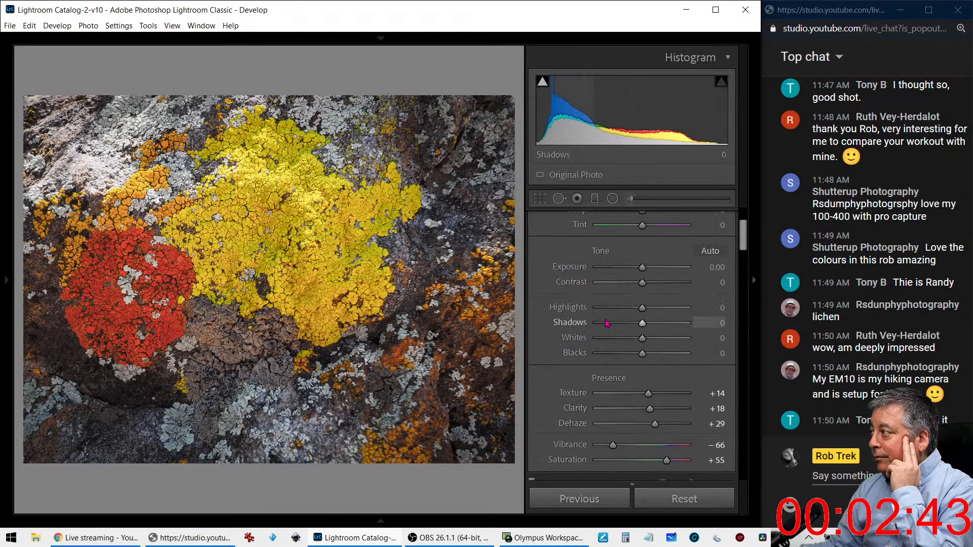
{"action": "left_click_drag", "start_coordinate": [628, 354], "coordinate": [632, 310]}
{"action": "double_click", "coordinate": [632, 309]}
{"action": "left_click_drag", "start_coordinate": [642, 268], "coordinate": [645, 272]}
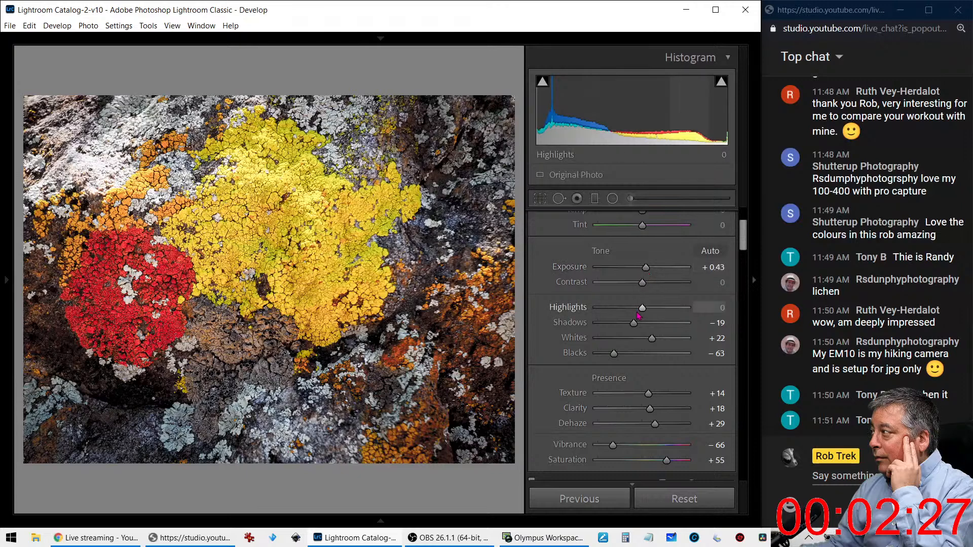
{"action": "left_click_drag", "start_coordinate": [643, 309], "coordinate": [632, 310]}
{"action": "key", "text": "ctrl+z"}
{"action": "key", "text": "ctrl+z"}
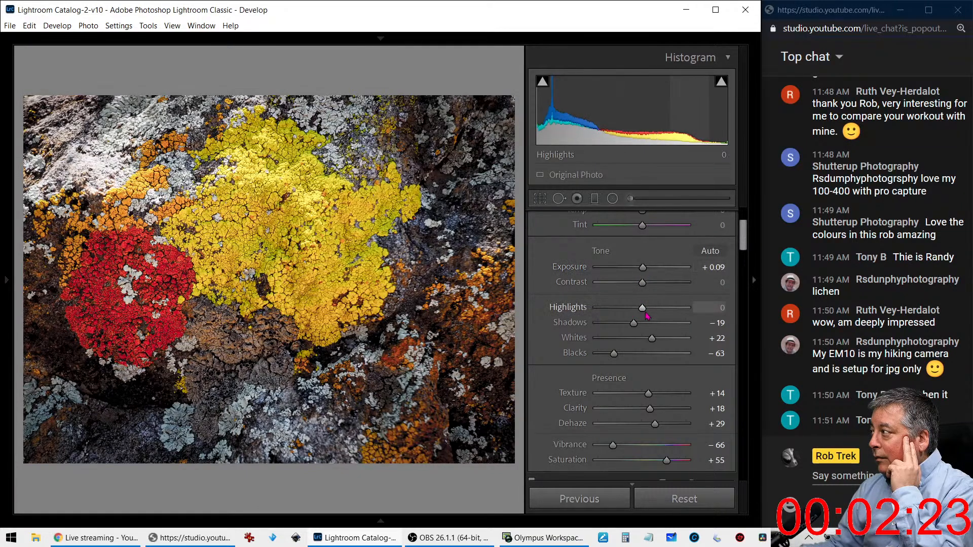
{"action": "left_click_drag", "start_coordinate": [634, 323], "coordinate": [656, 344]}
Adjust the lichen photo's white balance to Temp +4 and Tint +30
{"action": "scroll", "coordinate": [617, 289], "scroll_direction": "up", "scroll_amount": 3}
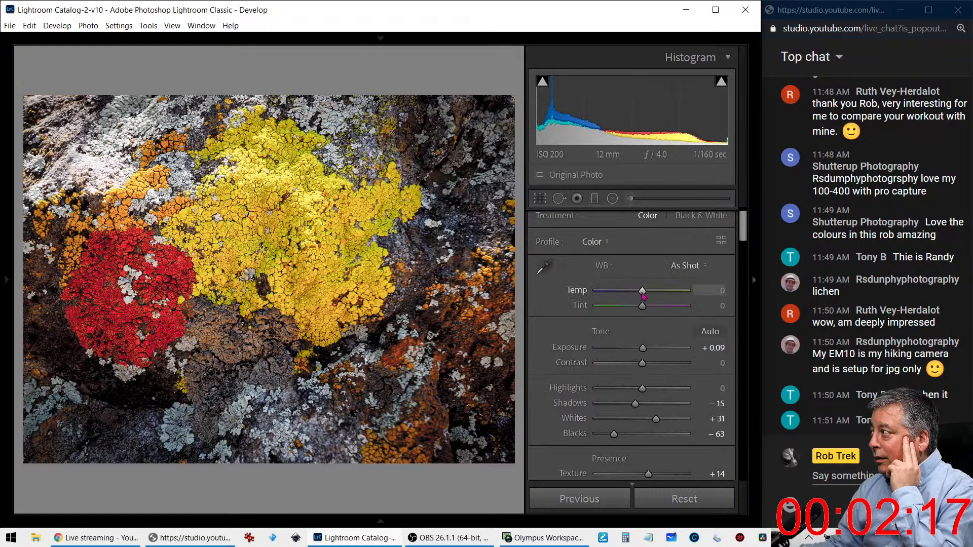
{"action": "left_click_drag", "start_coordinate": [647, 295], "coordinate": [655, 309]}
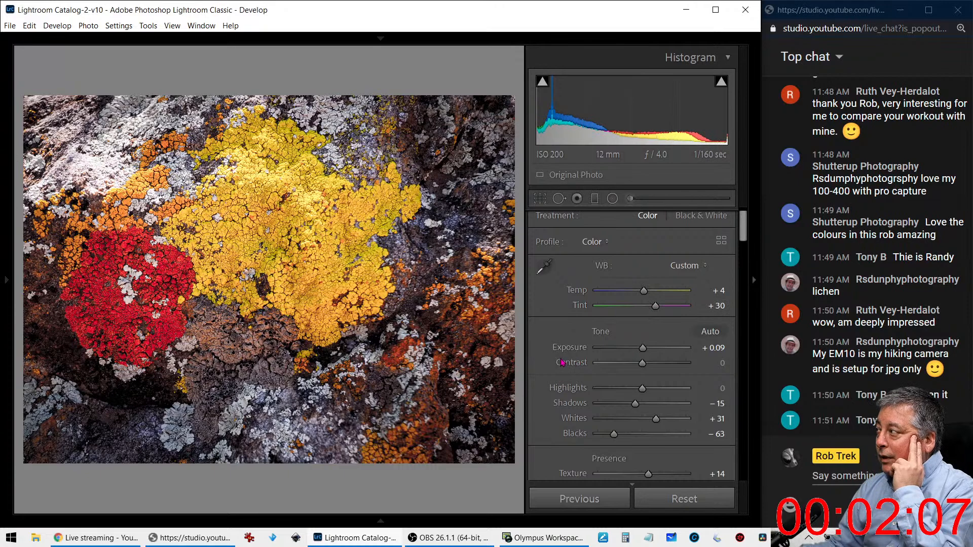
Tint the lichen photo's shadows blue in Color Grading with hue 233 and saturation 40
{"action": "scroll", "coordinate": [559, 359], "scroll_direction": "down", "scroll_amount": 10}
{"action": "scroll", "coordinate": [559, 359], "scroll_direction": "down", "scroll_amount": 3}
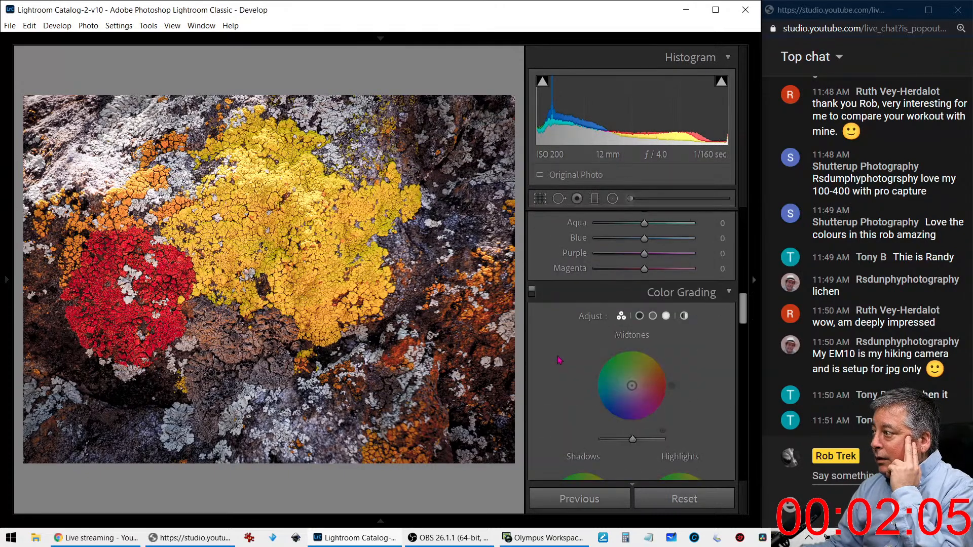
{"action": "scroll", "coordinate": [559, 359], "scroll_direction": "down", "scroll_amount": 5}
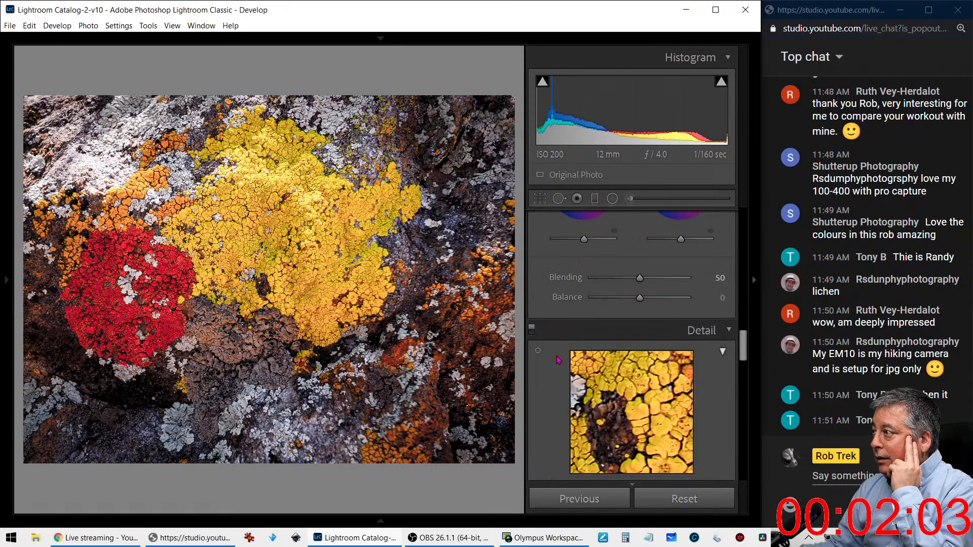
{"action": "scroll", "coordinate": [559, 360], "scroll_direction": "up", "scroll_amount": 2}
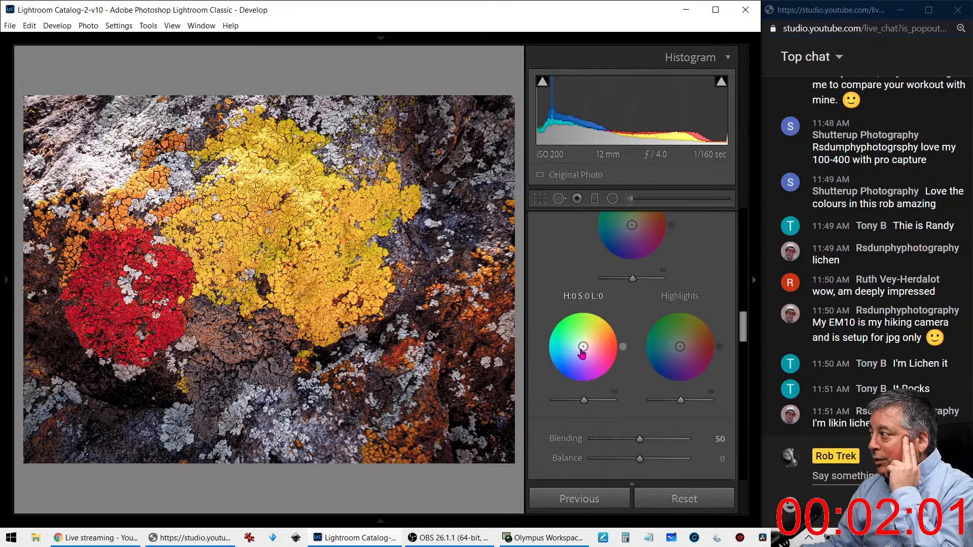
{"action": "left_click_drag", "start_coordinate": [576, 351], "coordinate": [576, 357]}
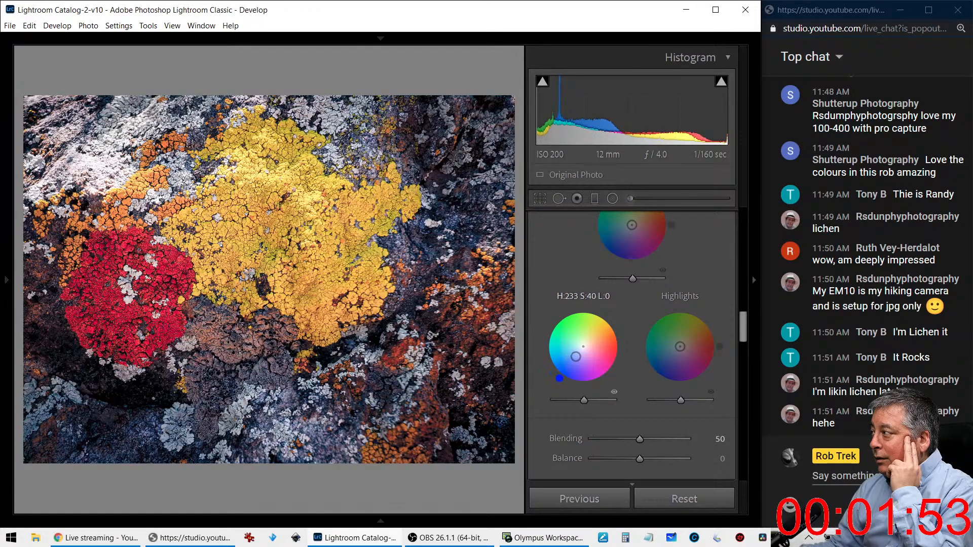
Tint the lichen photo's midtones warm orange in Color Grading and set the shadows' saturation to 41
{"action": "scroll", "coordinate": [638, 310], "scroll_direction": "up", "scroll_amount": 3}
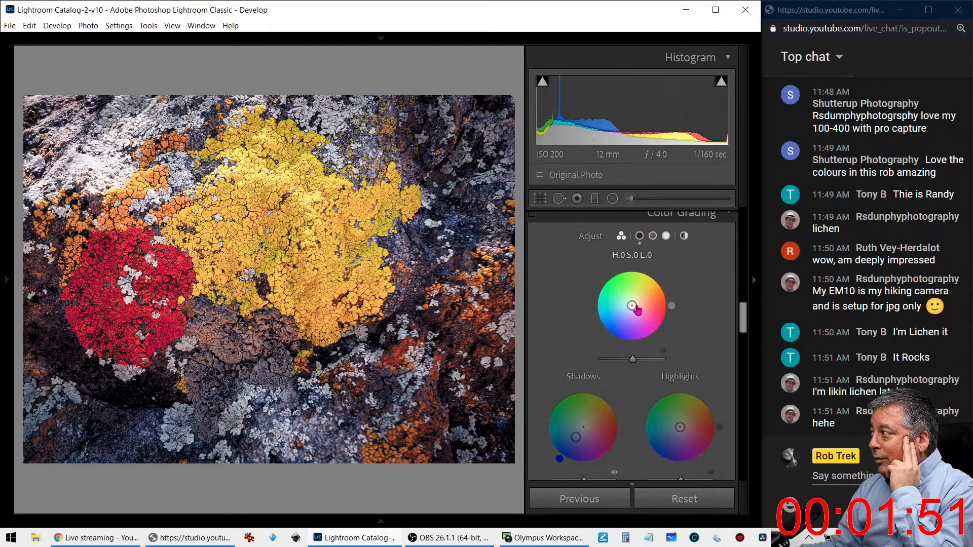
{"action": "left_click_drag", "start_coordinate": [636, 305], "coordinate": [642, 296]}
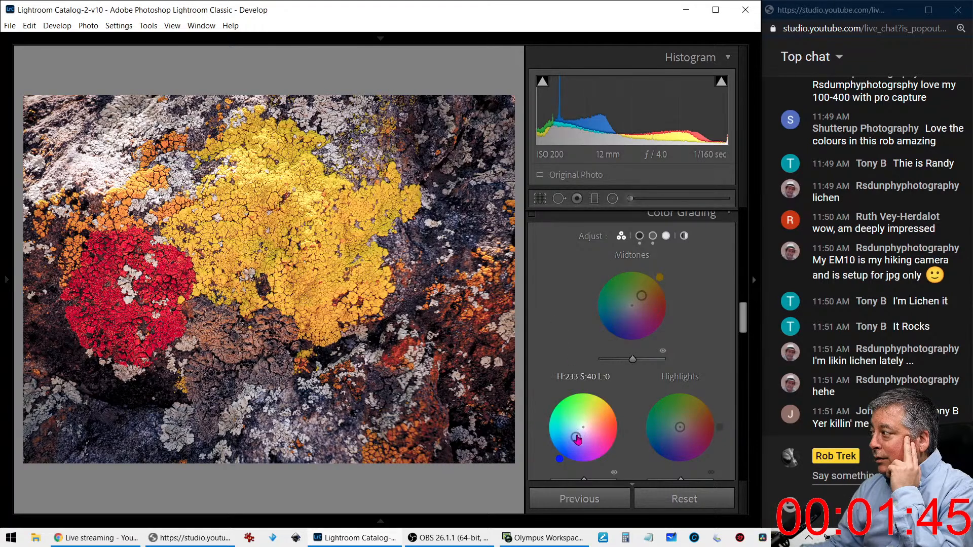
{"action": "left_click_drag", "start_coordinate": [577, 436], "coordinate": [574, 439]}
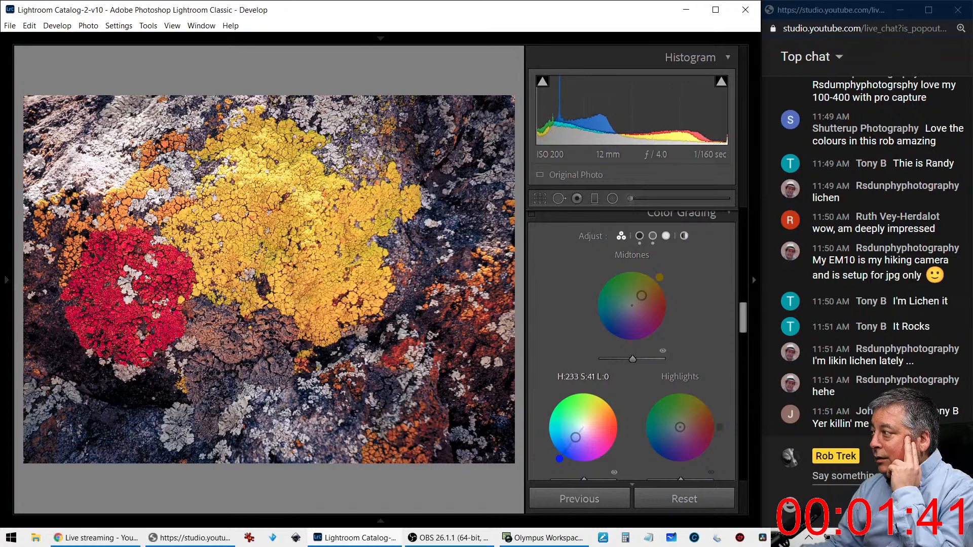
Sharpen the lichen photo with Amount 113, Radius 1.0, Detail 10 and Masking 47, checking the detail at close zoom
{"action": "scroll", "coordinate": [547, 350], "scroll_direction": "down", "scroll_amount": 6}
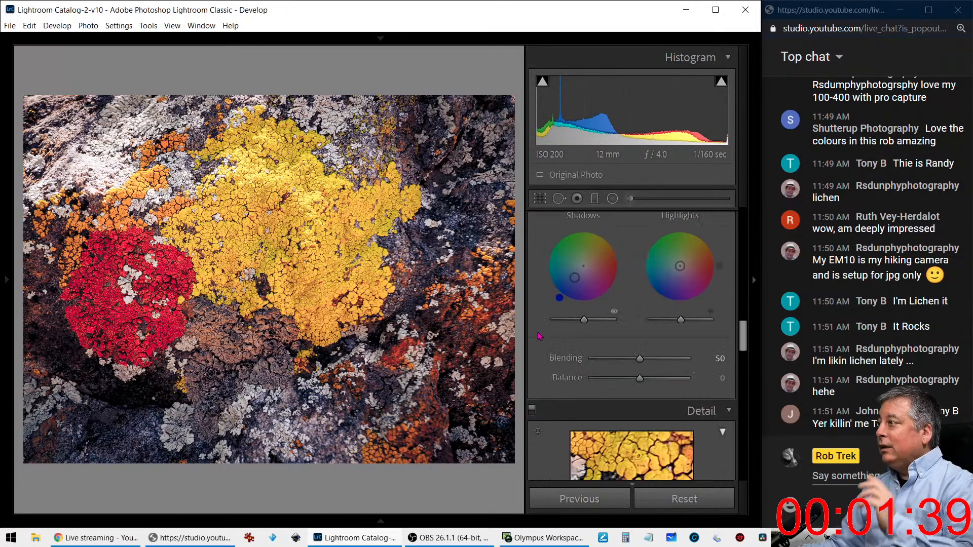
{"action": "scroll", "coordinate": [577, 363], "scroll_direction": "down", "scroll_amount": 2}
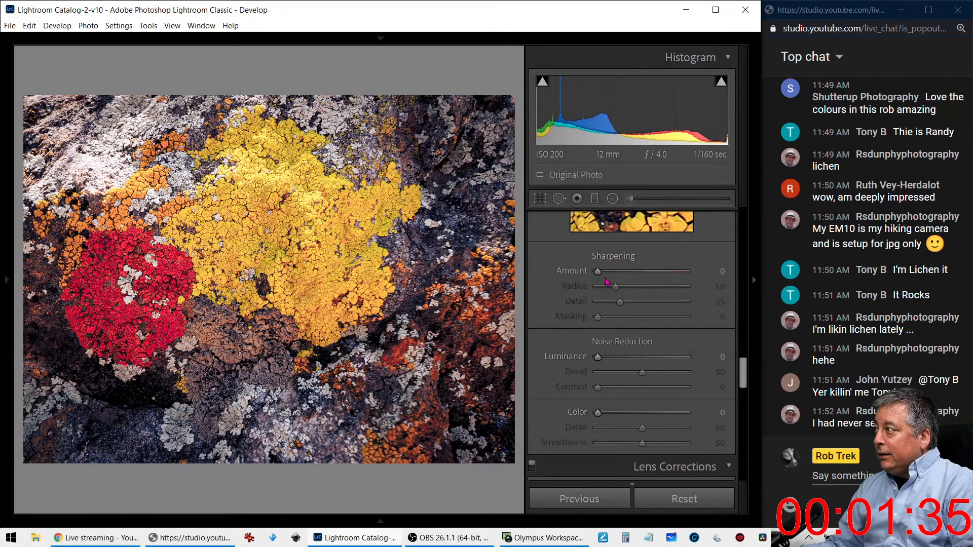
{"action": "key", "text": "z"}
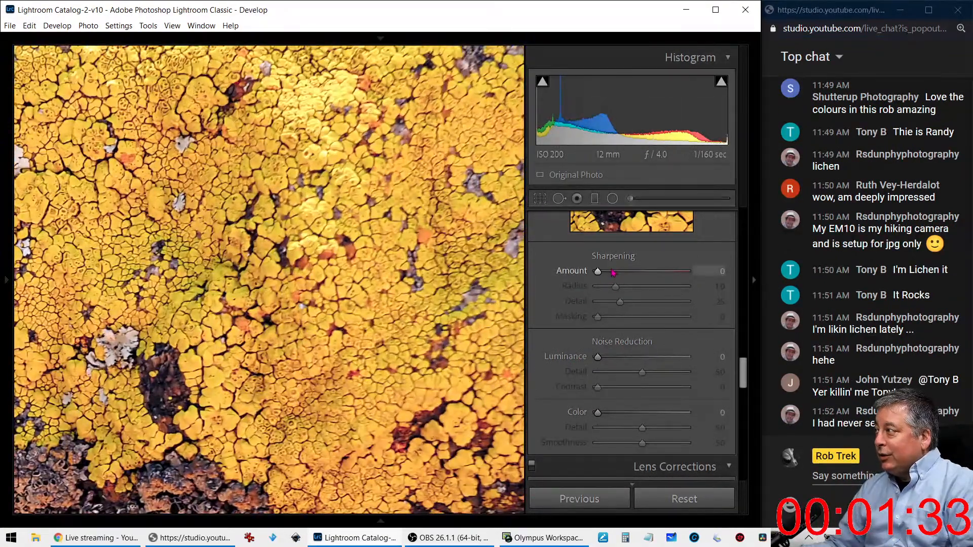
{"action": "left_click_drag", "start_coordinate": [598, 271], "coordinate": [654, 275]}
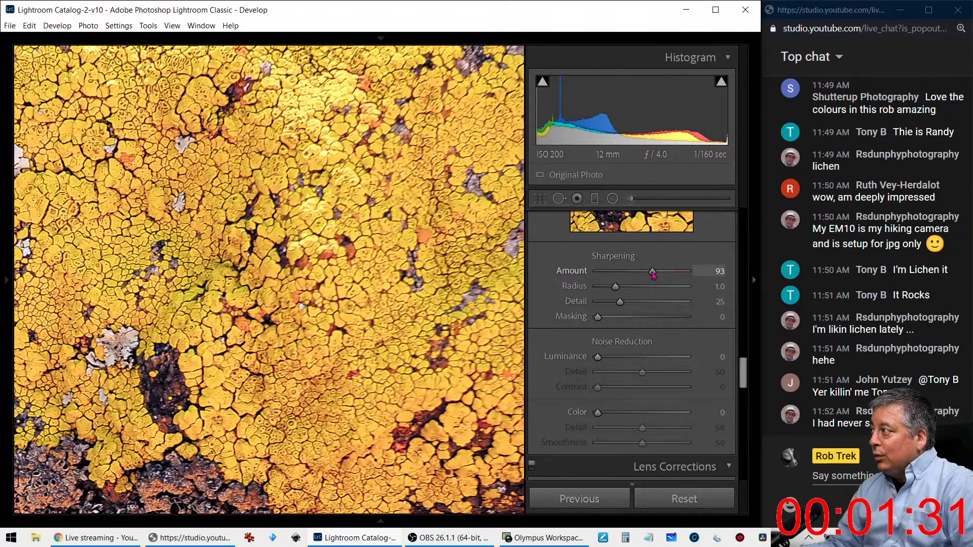
{"action": "left_click_drag", "start_coordinate": [599, 318], "coordinate": [641, 325]}
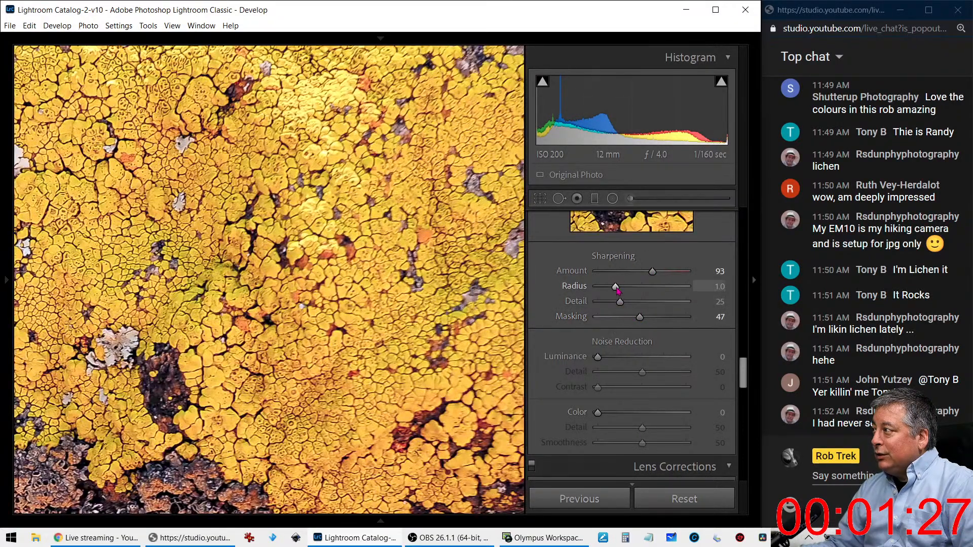
{"action": "left_click_drag", "start_coordinate": [608, 304], "coordinate": [669, 275]}
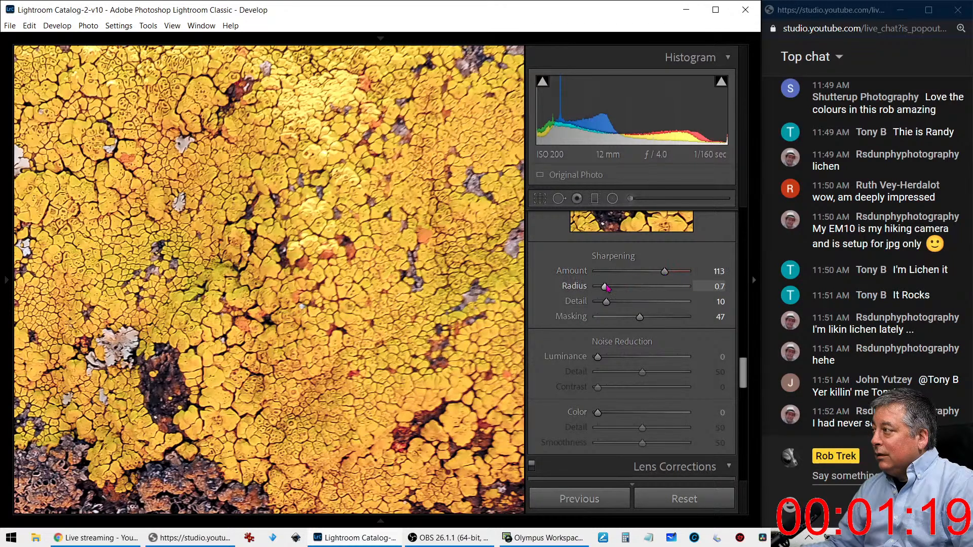
{"action": "scroll", "coordinate": [550, 279], "scroll_direction": "up", "scroll_amount": 3}
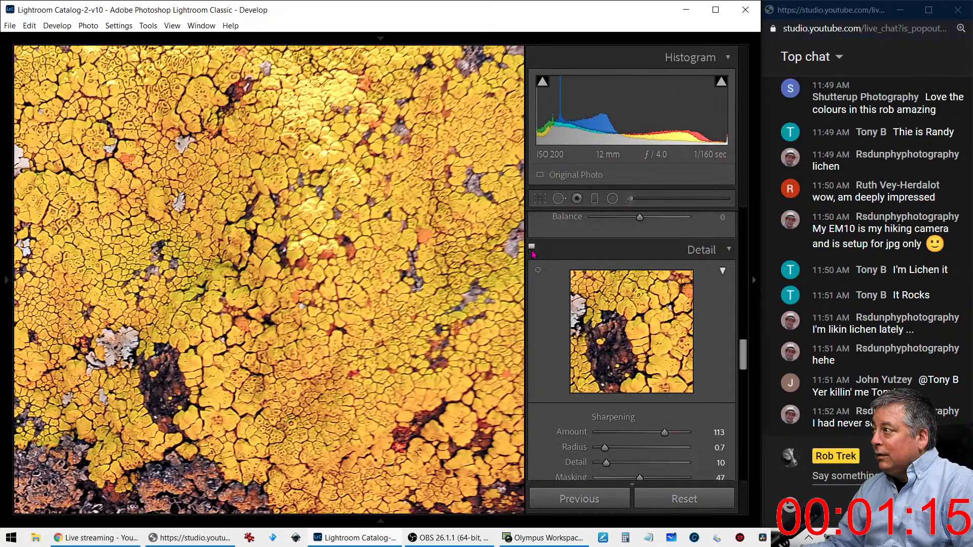
{"action": "scroll", "coordinate": [562, 348], "scroll_direction": "down", "scroll_amount": 2}
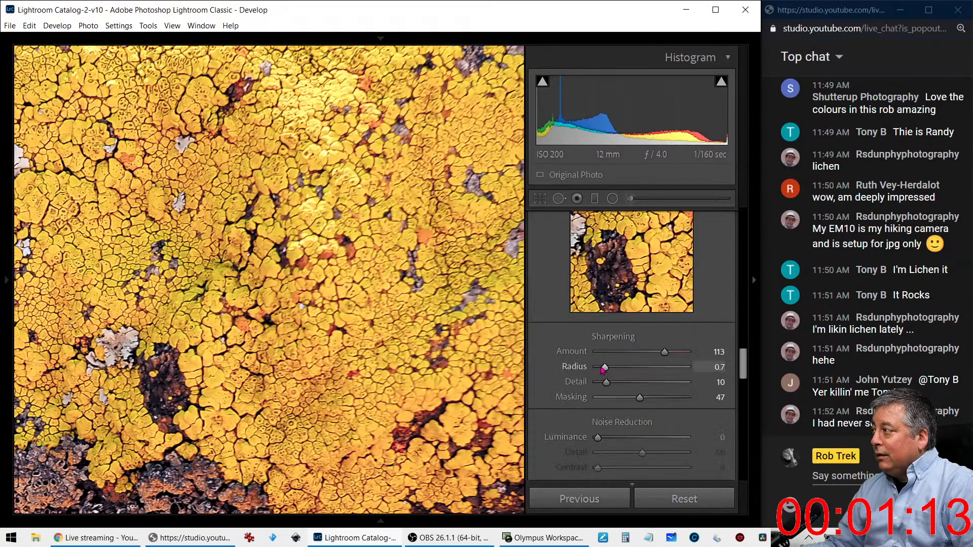
{"action": "left_click_drag", "start_coordinate": [605, 368], "coordinate": [616, 368]}
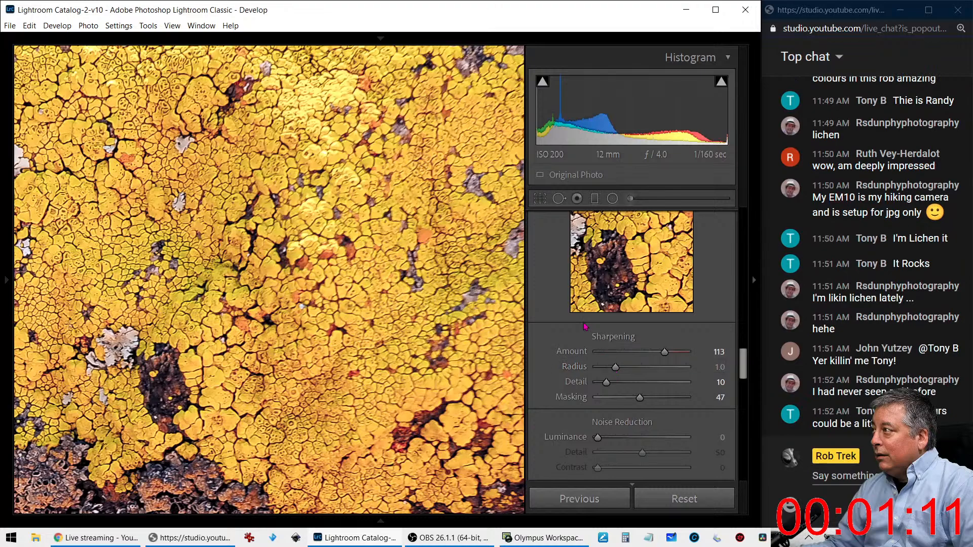
{"action": "left_click", "coordinate": [478, 337]}
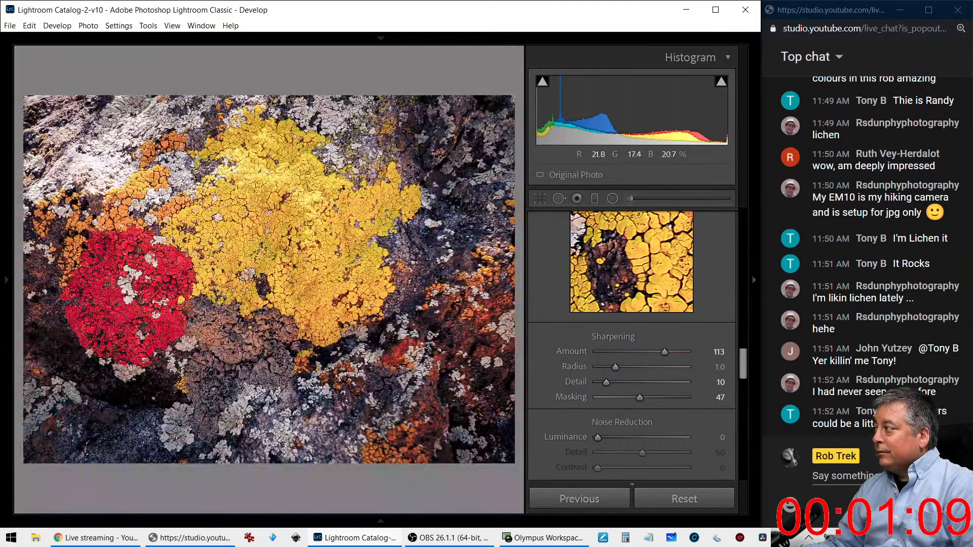
Set the lichen photo's Saturation to +60
{"action": "scroll", "coordinate": [528, 338], "scroll_direction": "up", "scroll_amount": 5}
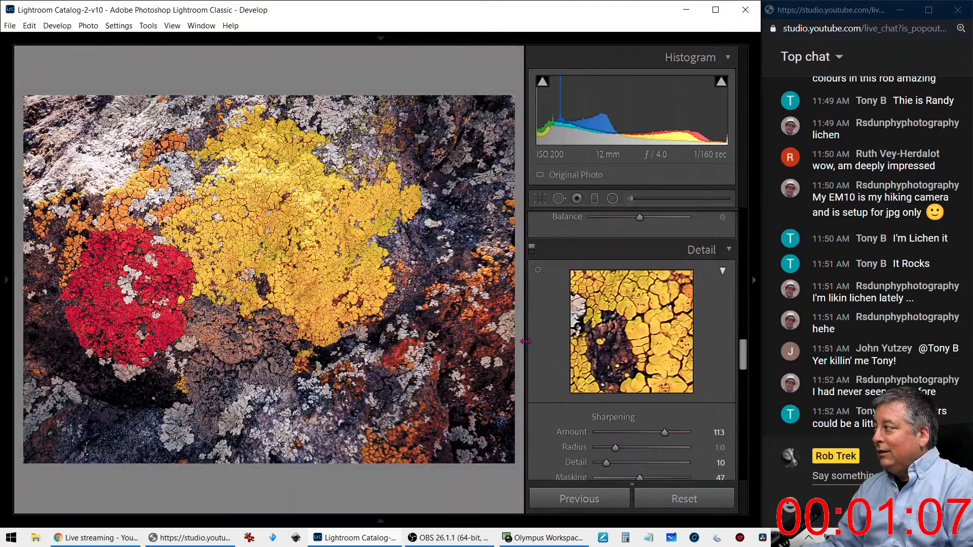
{"action": "scroll", "coordinate": [528, 338], "scroll_direction": "up", "scroll_amount": 5}
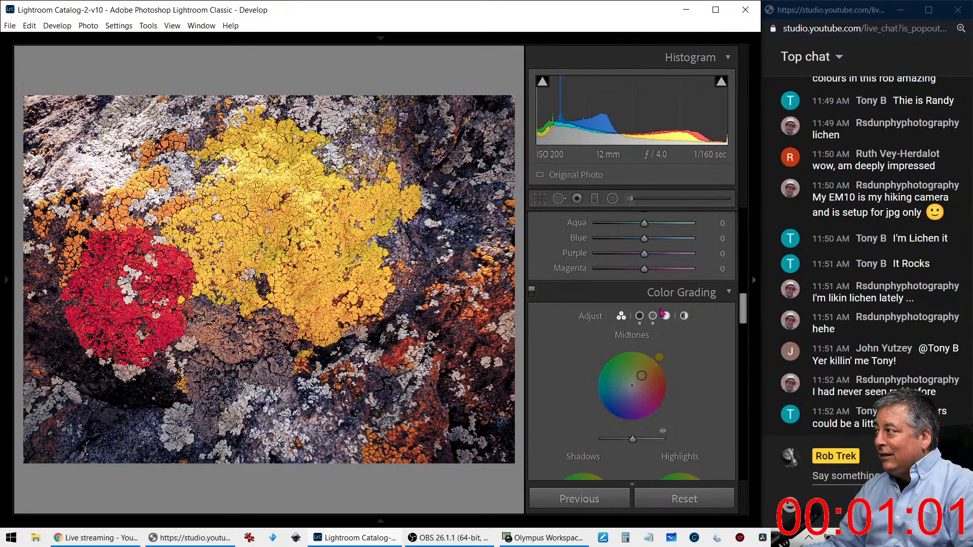
{"action": "scroll", "coordinate": [695, 358], "scroll_direction": "up", "scroll_amount": 5}
{"action": "scroll", "coordinate": [698, 351], "scroll_direction": "up", "scroll_amount": 5}
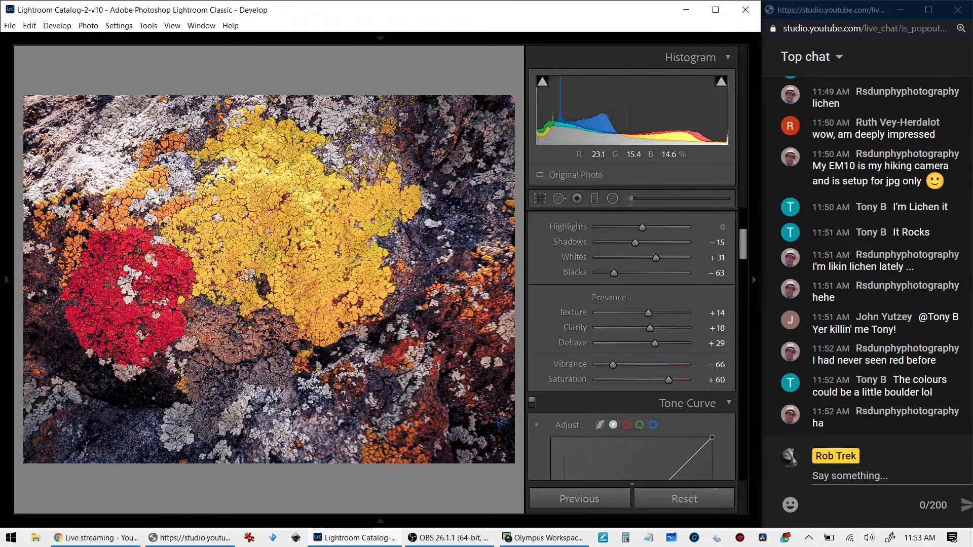
Create a virtual copy of the lichen photo and reset all of the copy's edits
{"action": "right_click", "coordinate": [368, 388]}
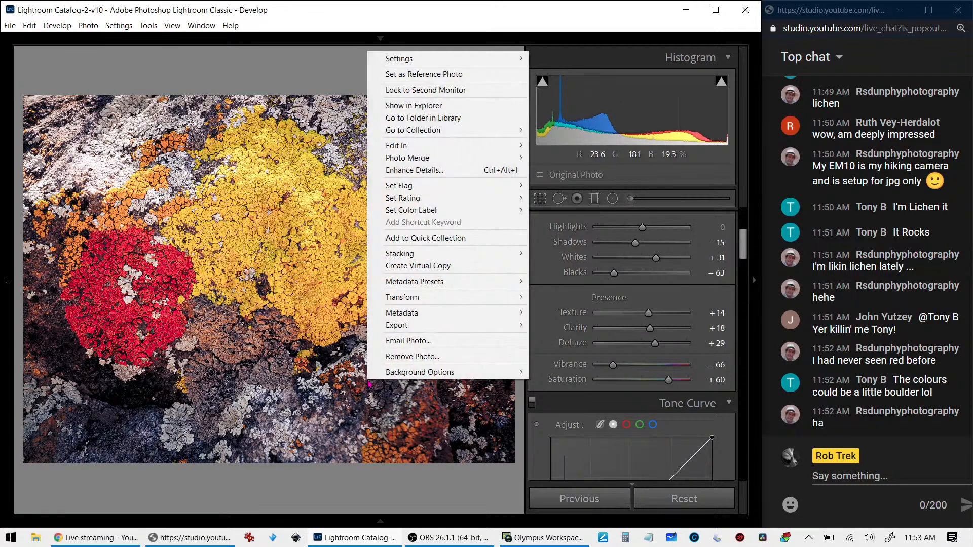
{"action": "left_click", "coordinate": [428, 267]}
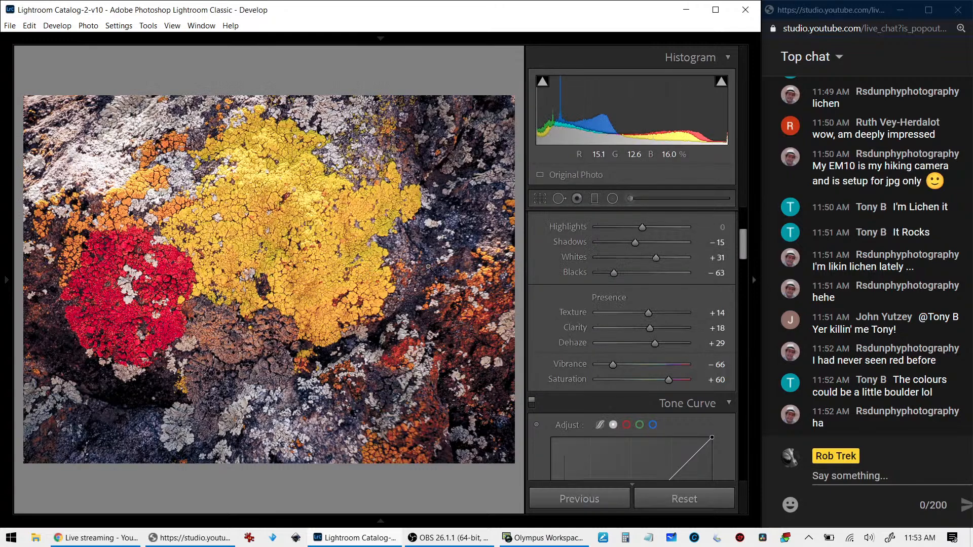
{"action": "left_click", "coordinate": [653, 503]}
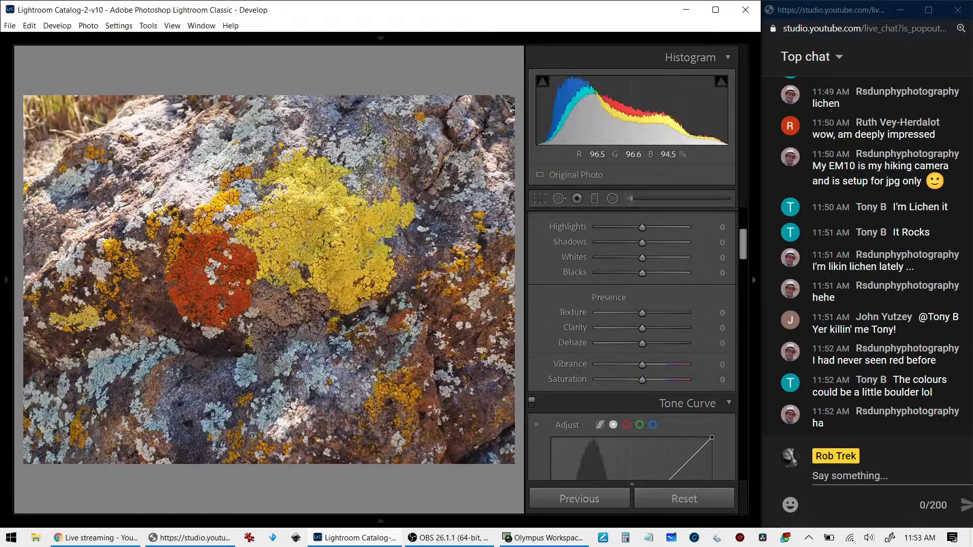
Compare the unedited copy side by side with the edited lichen photo, hiding the side panels, and return to the thumbnail grid
{"action": "key", "text": "c"}
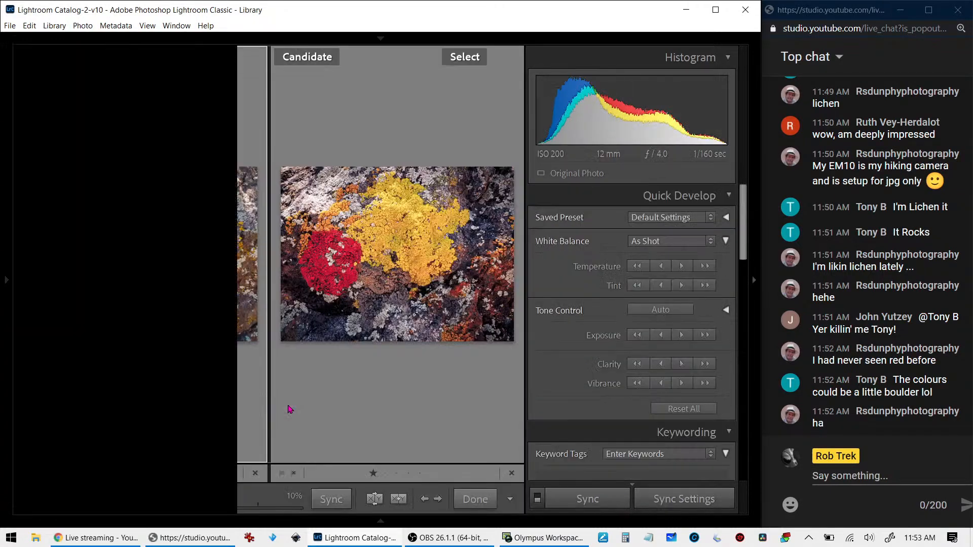
{"action": "key", "text": "Tab"}
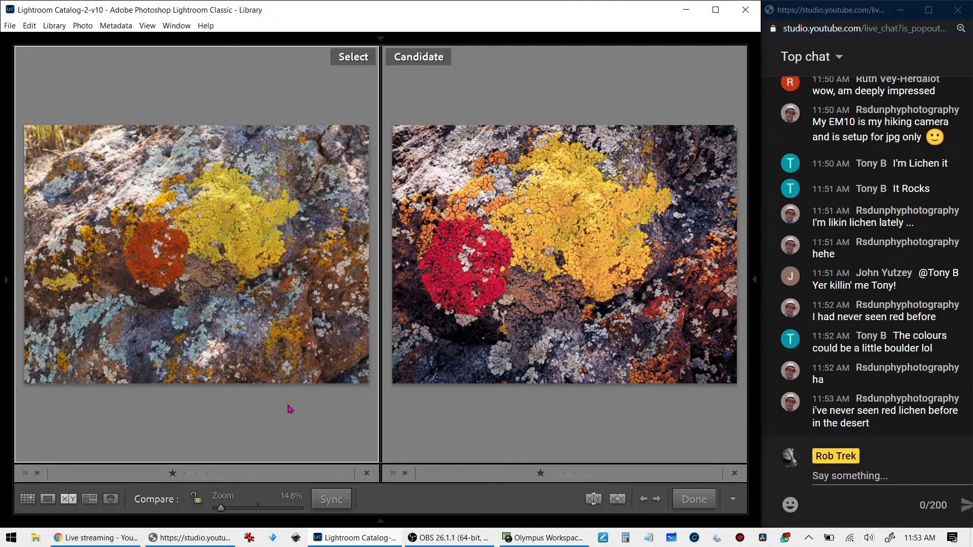
{"action": "key", "text": "g"}
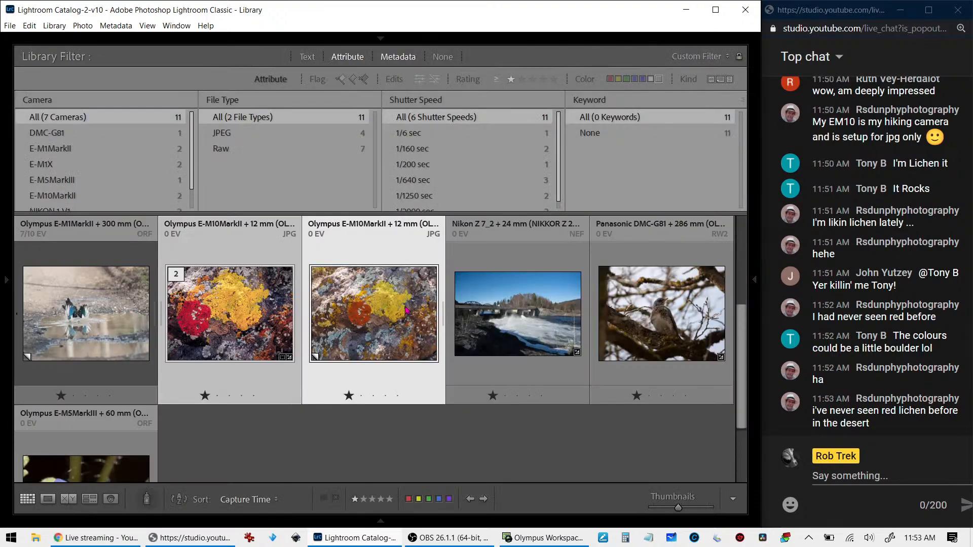
Reopen the edited lichen photo for developing, set its Tint to +17 and check the result full screen
{"action": "double_click", "coordinate": [266, 331]}
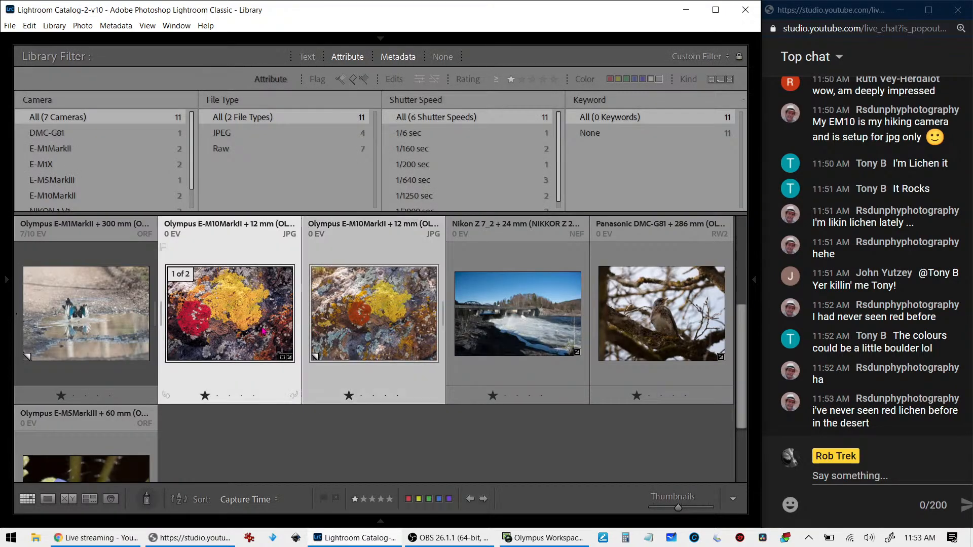
{"action": "key", "text": "d"}
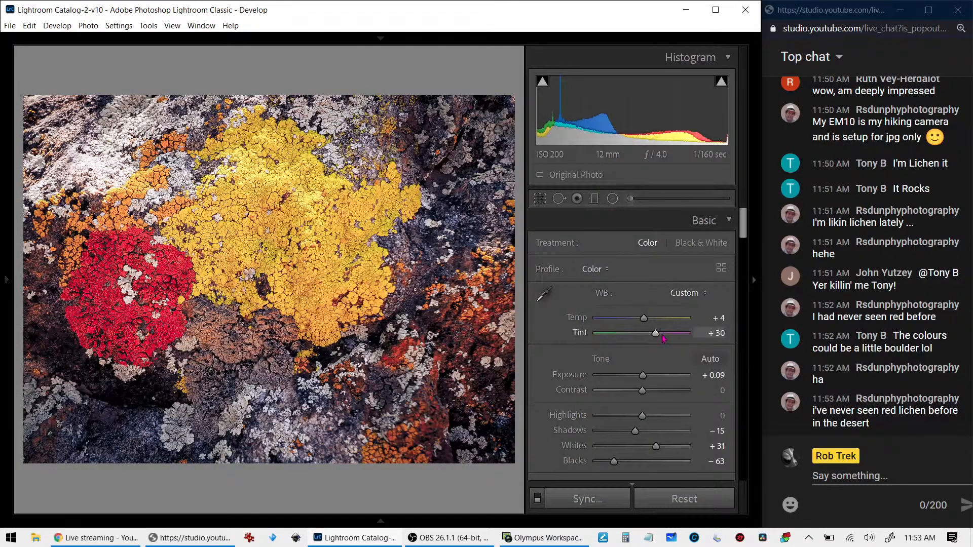
{"action": "scroll", "coordinate": [653, 339], "scroll_direction": "down", "scroll_amount": 3}
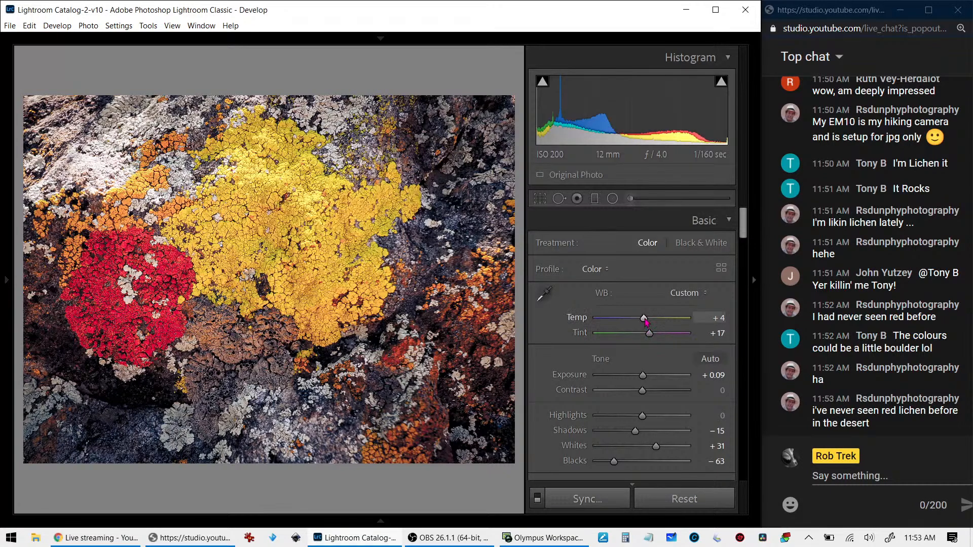
{"action": "key", "text": "f"}
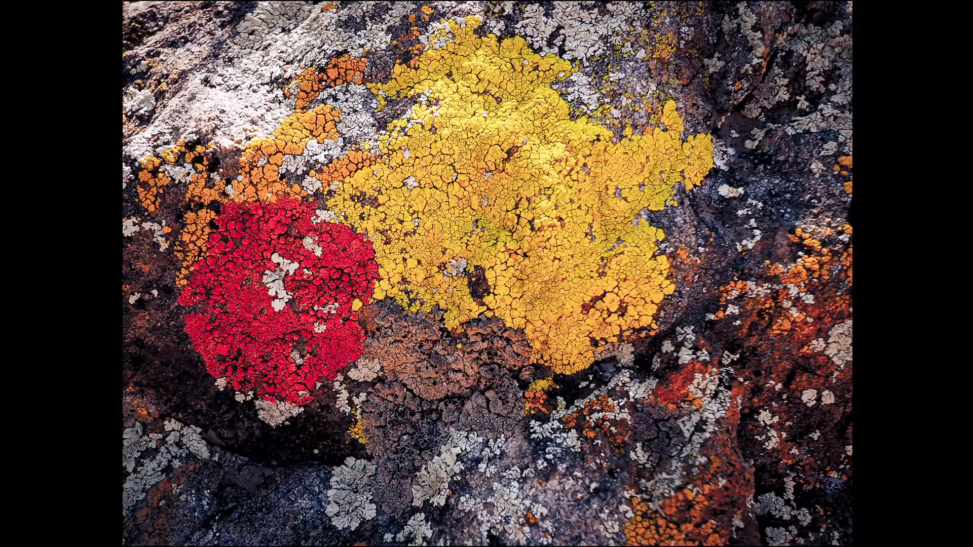
{"action": "key", "text": "f"}
Open the Nikon river and bridge photo from the grid and examine its camera information and the bridge's sharpness up close
{"action": "key", "text": "g"}
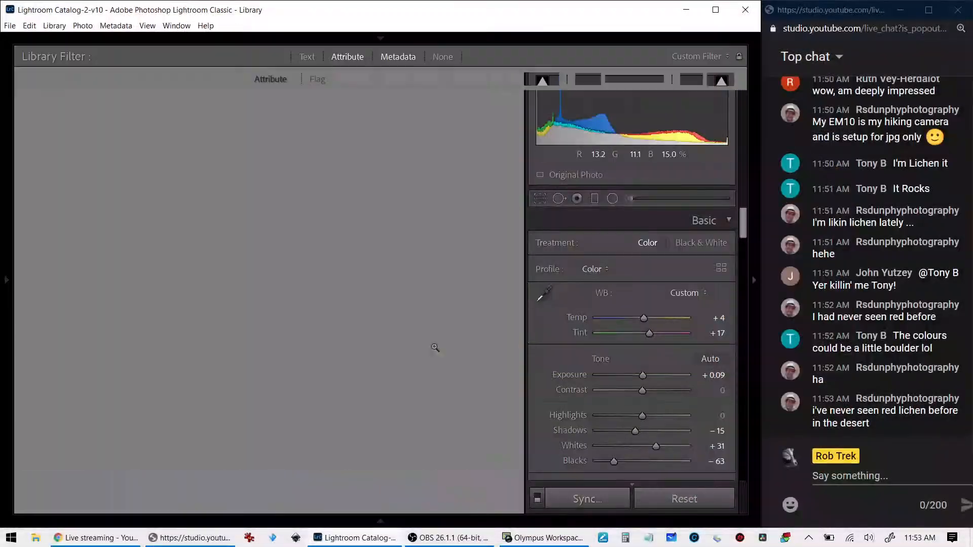
{"action": "double_click", "coordinate": [485, 346]}
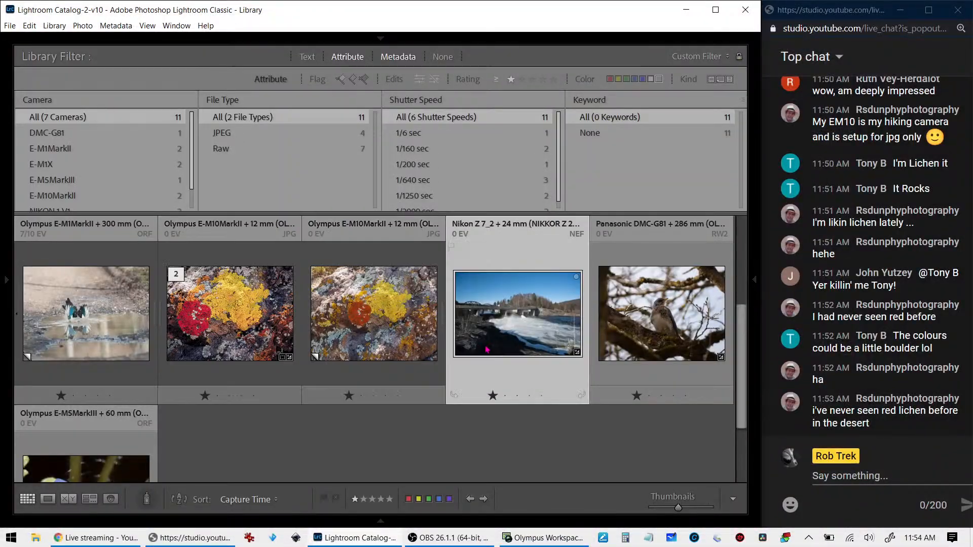
{"action": "key", "text": "i"}
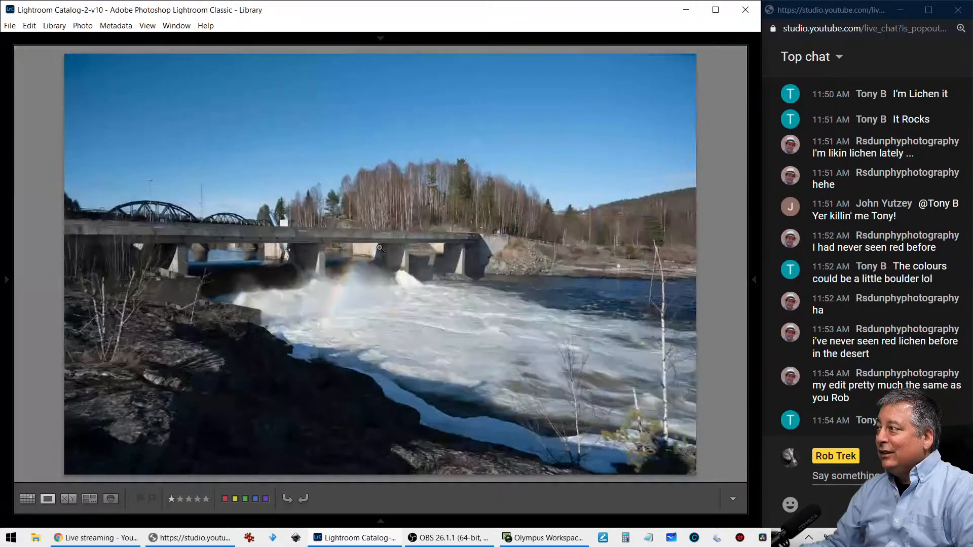
{"action": "left_click", "coordinate": [378, 246]}
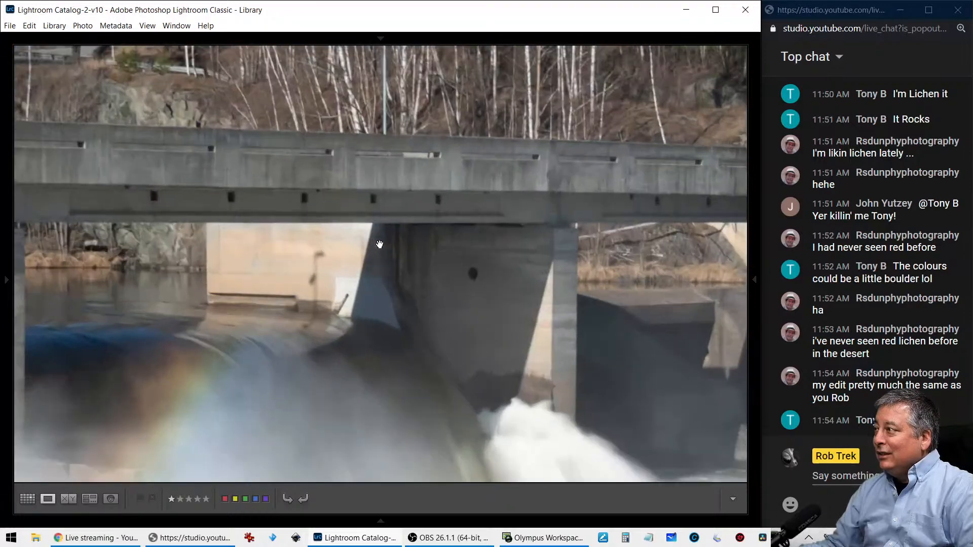
{"action": "key", "text": "i"}
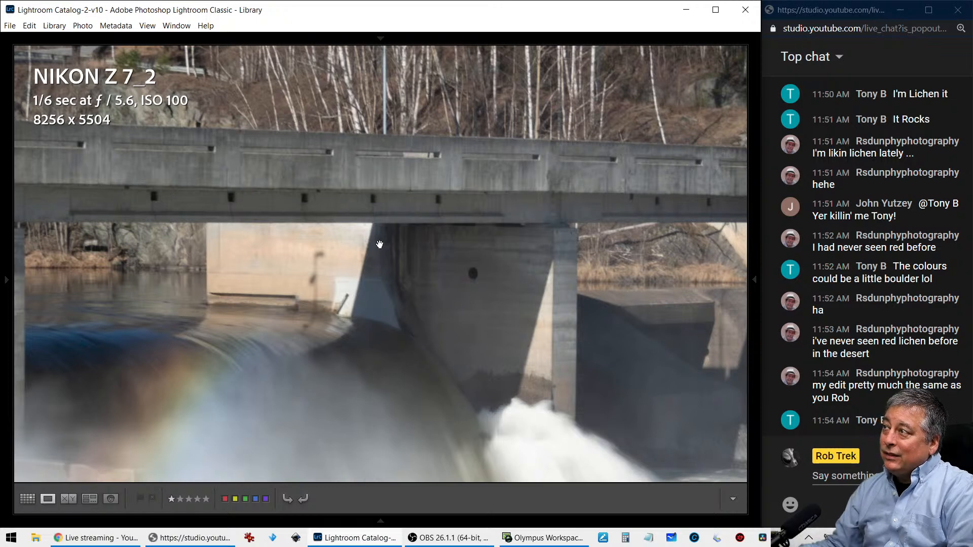
{"action": "key", "text": "i"}
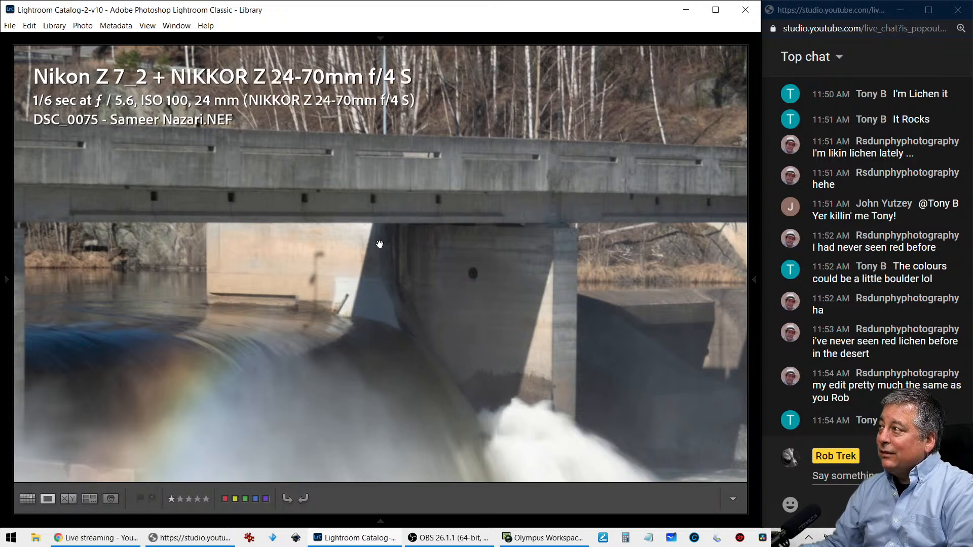
{"action": "key", "text": "i"}
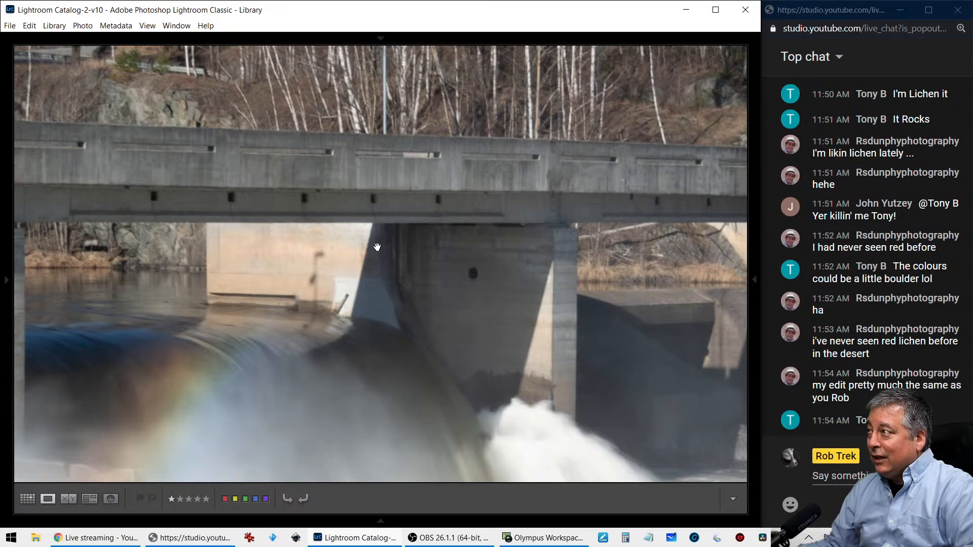
{"action": "left_click", "coordinate": [377, 246]}
{"action": "left_click", "coordinate": [244, 245]}
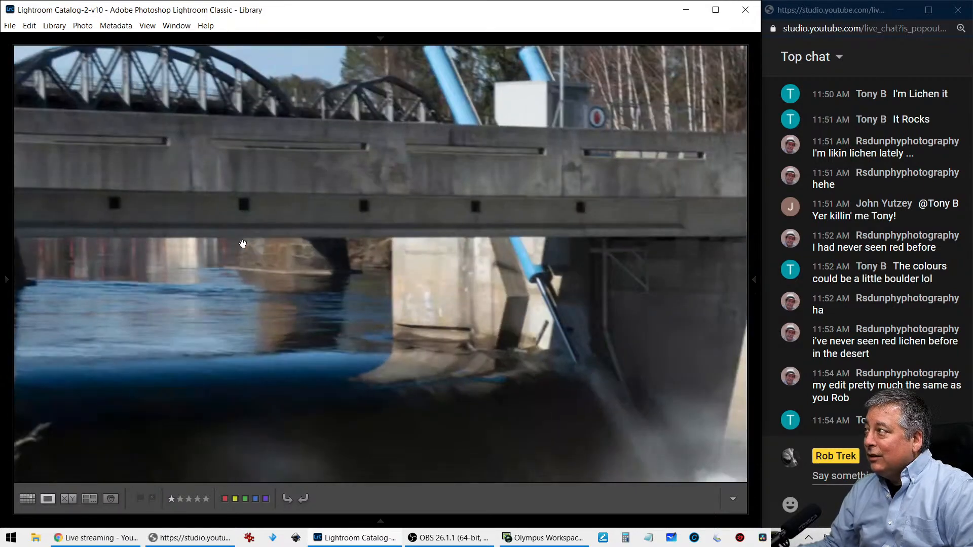
{"action": "left_click", "coordinate": [243, 245]}
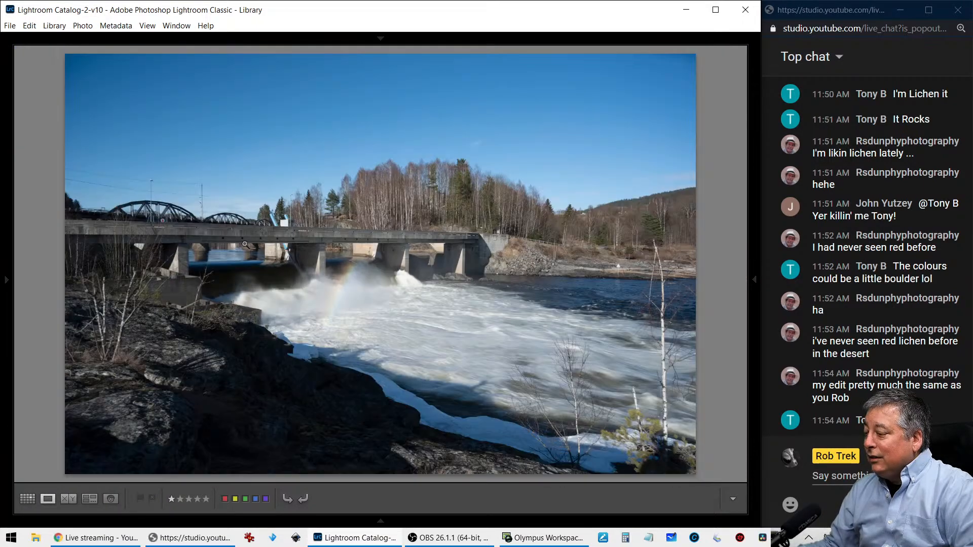
Examine the river photo's camera information and inspect the bridge, blue supports, trees and rushing water up close
{"action": "key", "text": "i"}
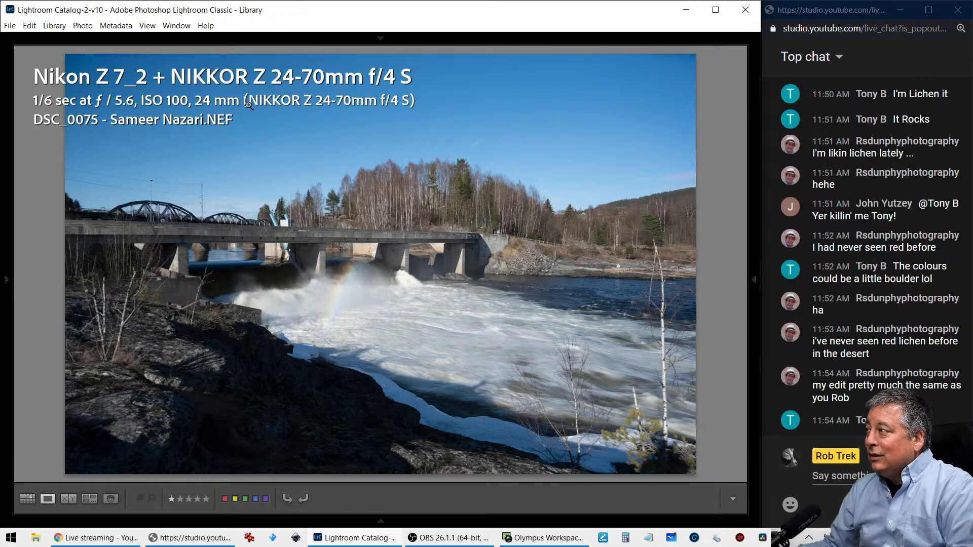
{"action": "left_click", "coordinate": [357, 230]}
{"action": "left_click_drag", "start_coordinate": [361, 326], "coordinate": [379, 164]}
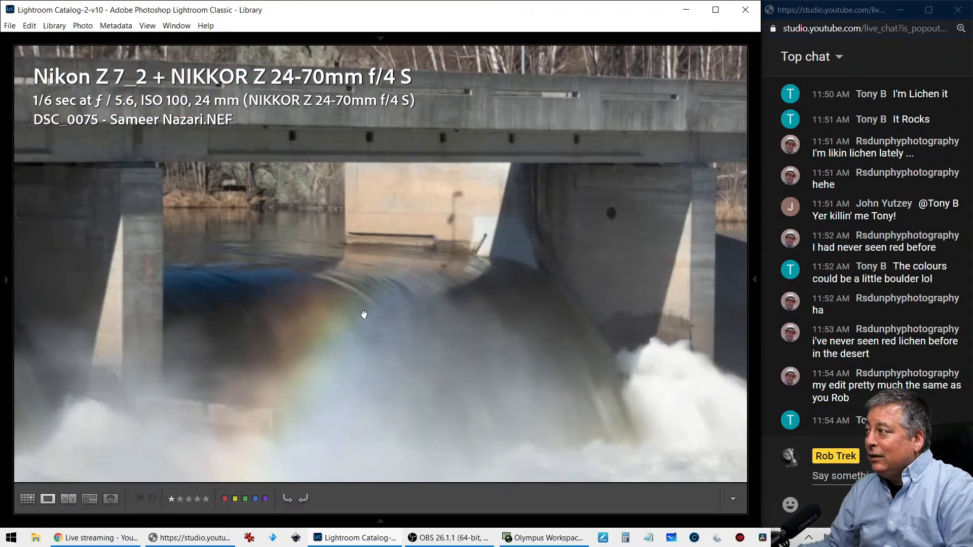
{"action": "left_click_drag", "start_coordinate": [364, 314], "coordinate": [375, 243]}
{"action": "left_click_drag", "start_coordinate": [185, 275], "coordinate": [397, 388]}
{"action": "left_click_drag", "start_coordinate": [264, 187], "coordinate": [384, 365]}
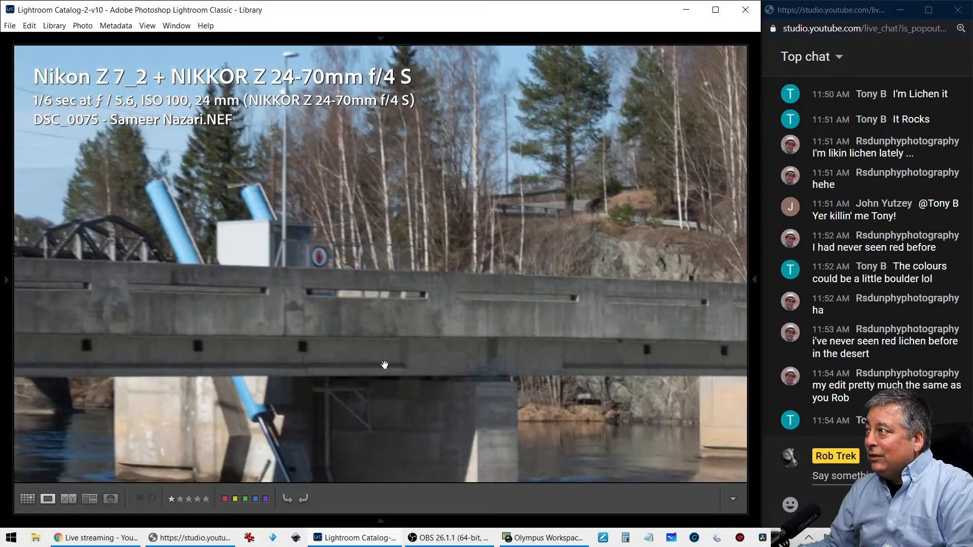
{"action": "left_click_drag", "start_coordinate": [489, 348], "coordinate": [283, 337]}
{"action": "left_click_drag", "start_coordinate": [430, 309], "coordinate": [240, 358]}
{"action": "left_click_drag", "start_coordinate": [401, 213], "coordinate": [215, 257]}
{"action": "left_click_drag", "start_coordinate": [347, 428], "coordinate": [289, 144]}
{"action": "left_click_drag", "start_coordinate": [318, 274], "coordinate": [287, 183]}
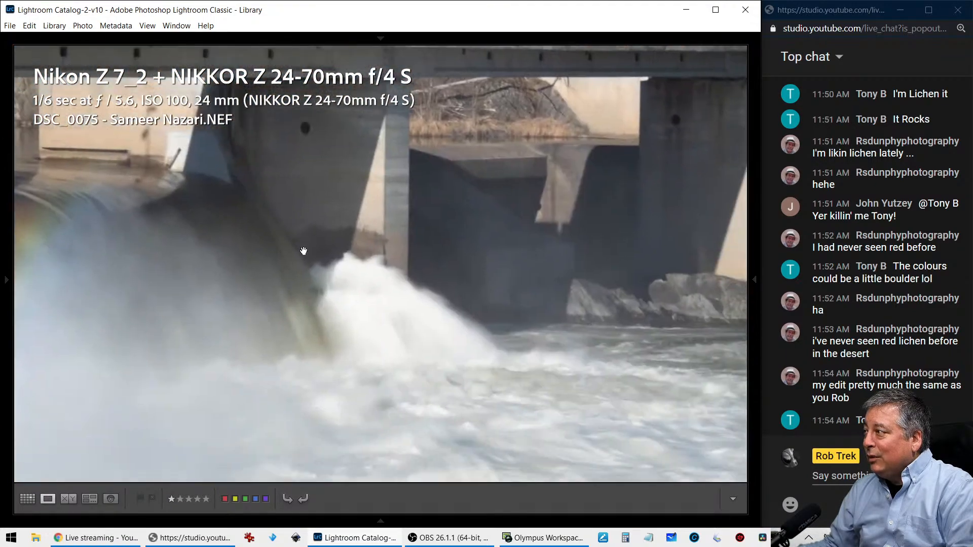
{"action": "left_click", "coordinate": [318, 316]}
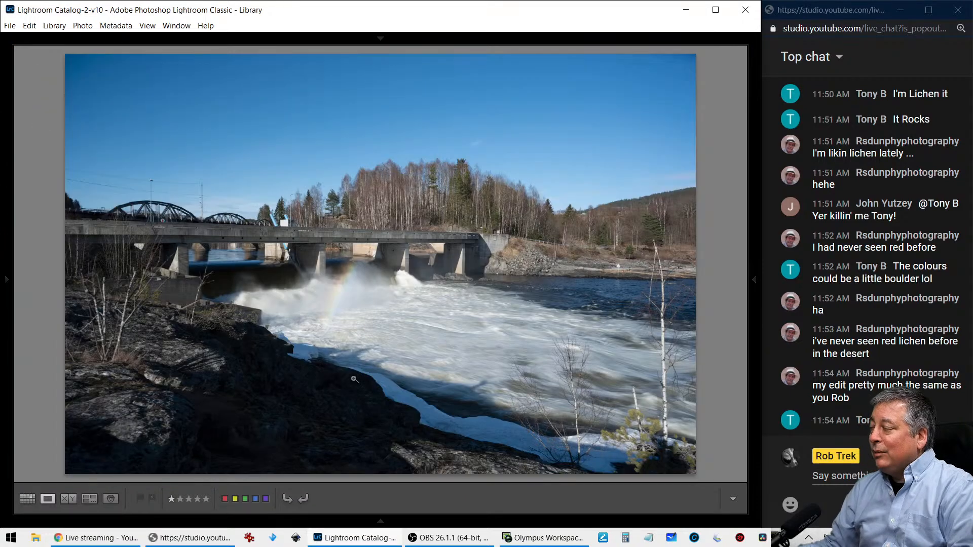
Open the photo for developing and crop it at the original aspect ratio to the bridge's end, trees, rainbow and white water
{"action": "key", "text": "d"}
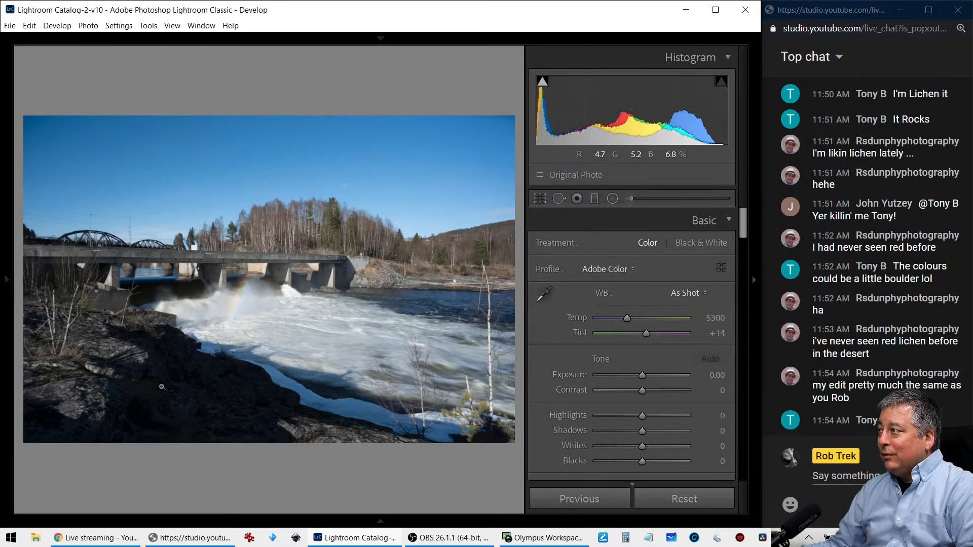
{"action": "left_click", "coordinate": [540, 198]}
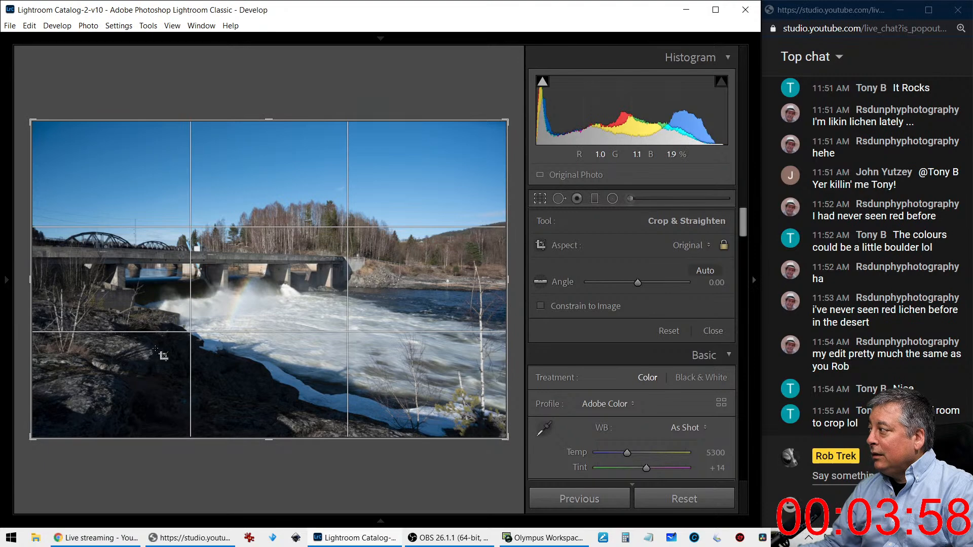
{"action": "left_click_drag", "start_coordinate": [37, 436], "coordinate": [113, 384]}
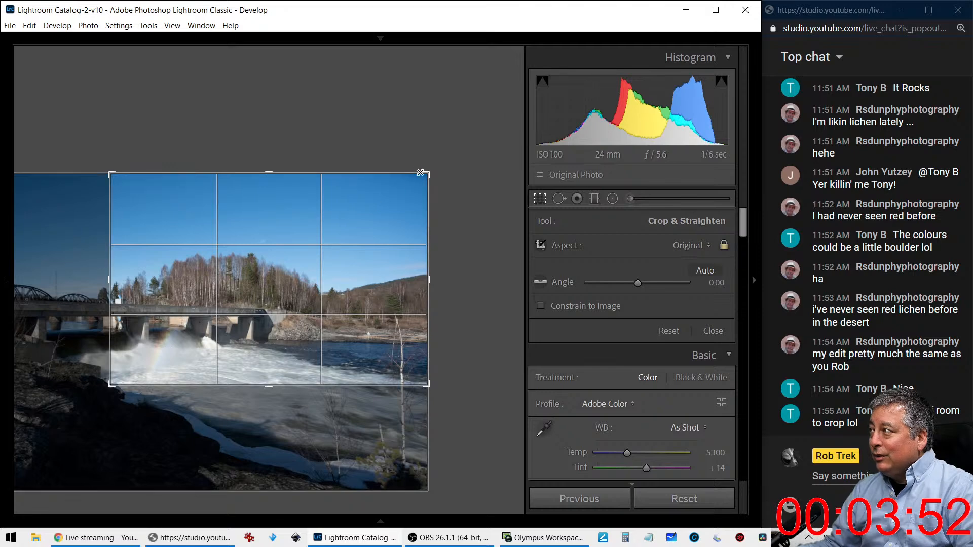
{"action": "left_click_drag", "start_coordinate": [428, 175], "coordinate": [404, 189]}
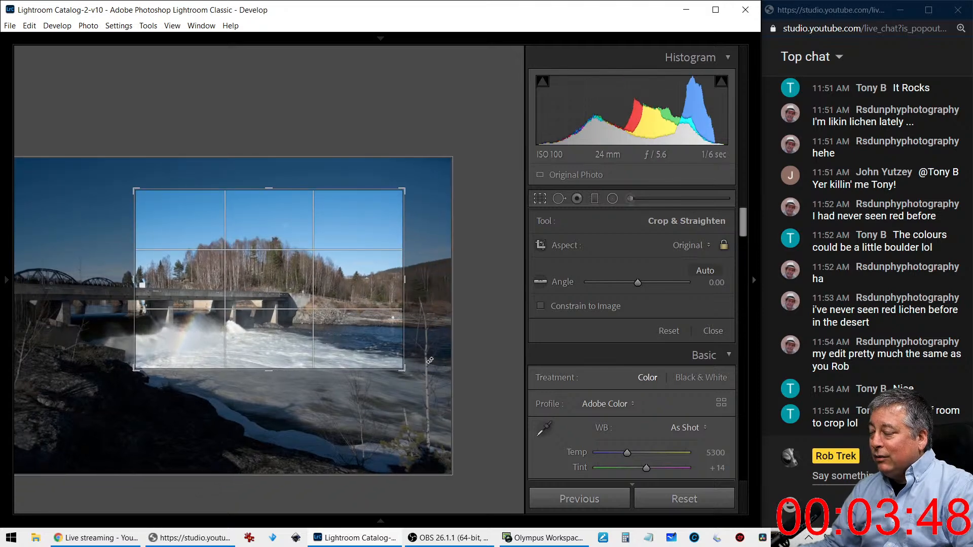
{"action": "left_click_drag", "start_coordinate": [322, 296], "coordinate": [311, 282]}
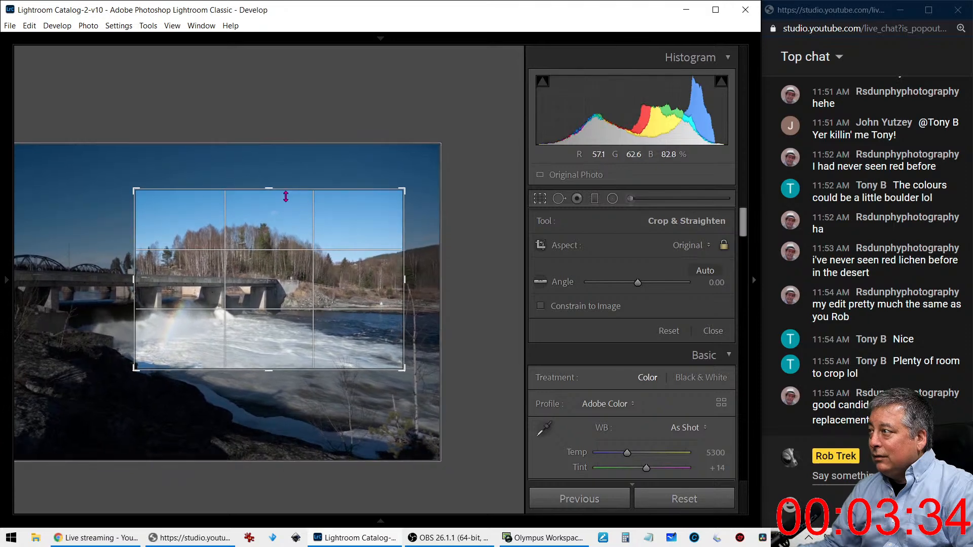
{"action": "left_click_drag", "start_coordinate": [272, 190], "coordinate": [270, 197]}
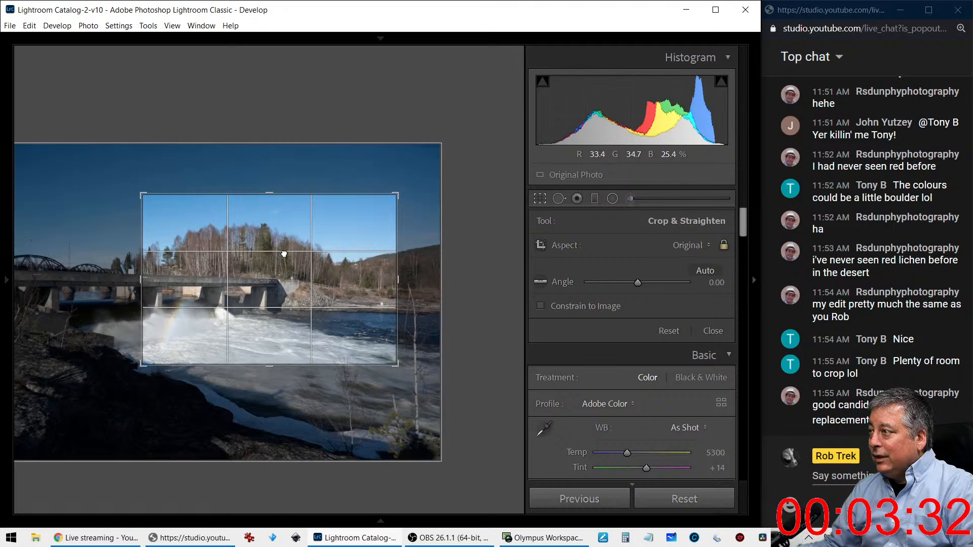
{"action": "left_click_drag", "start_coordinate": [286, 257], "coordinate": [286, 257]}
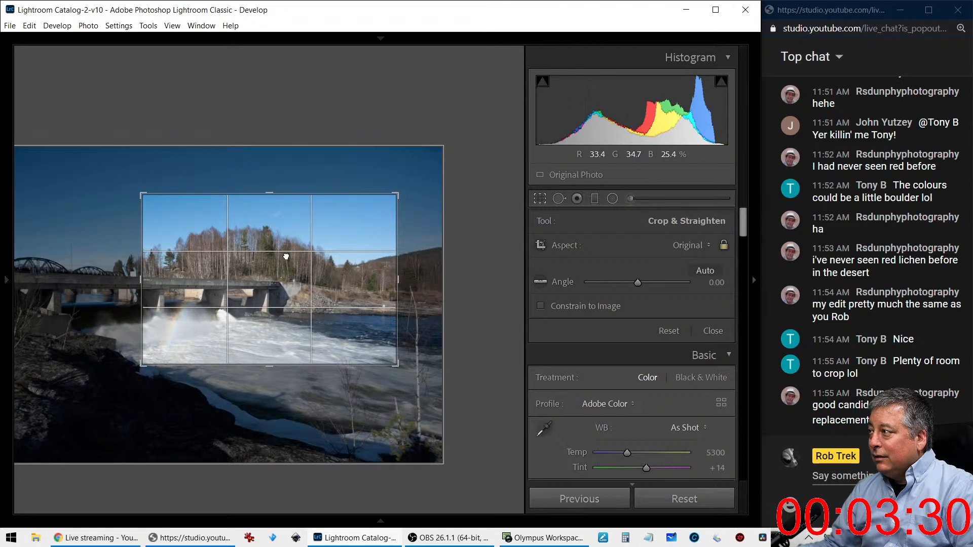
{"action": "left_click_drag", "start_coordinate": [287, 257], "coordinate": [285, 254]}
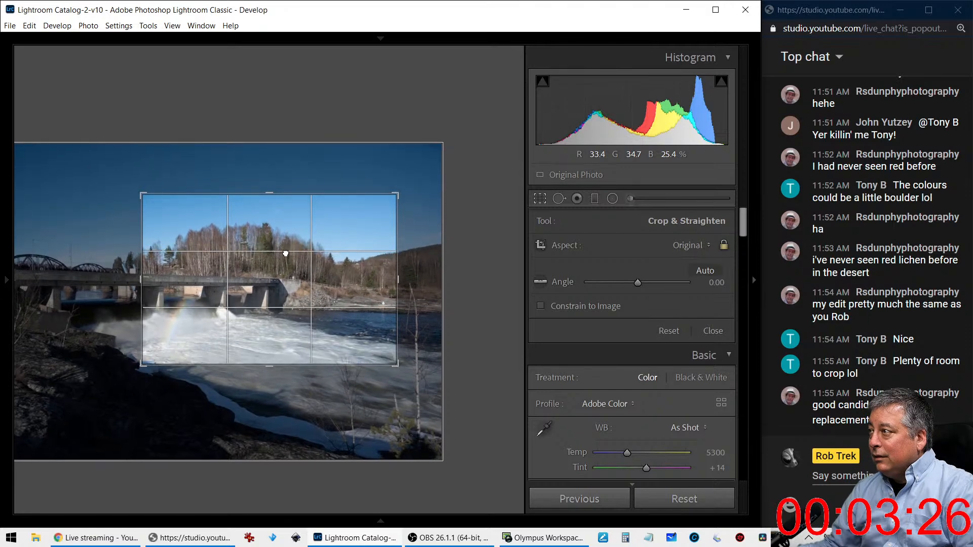
{"action": "left_click", "coordinate": [541, 199]}
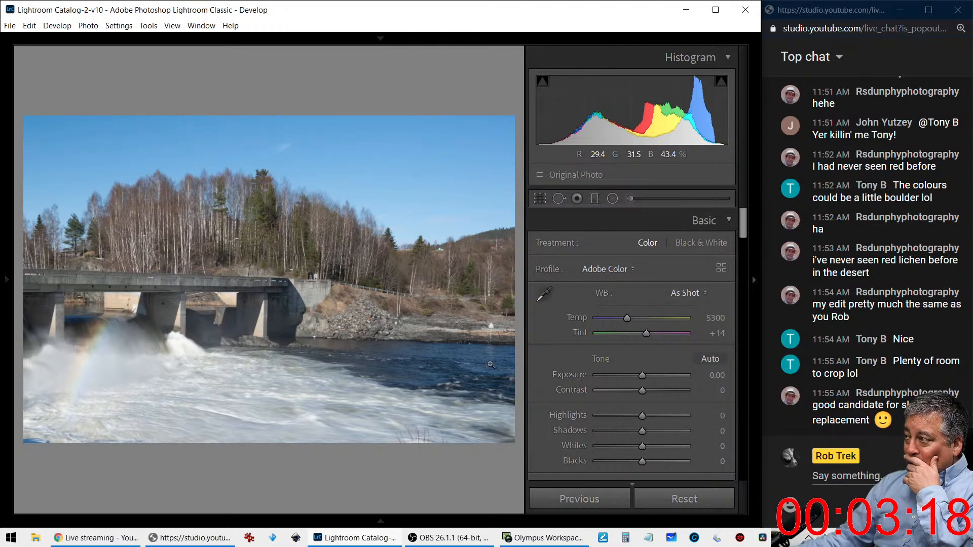
Recrop the photo to a tight vertical frame around the rainbow, the waterfall under the bridge and the trees above
{"action": "left_click", "coordinate": [540, 198]}
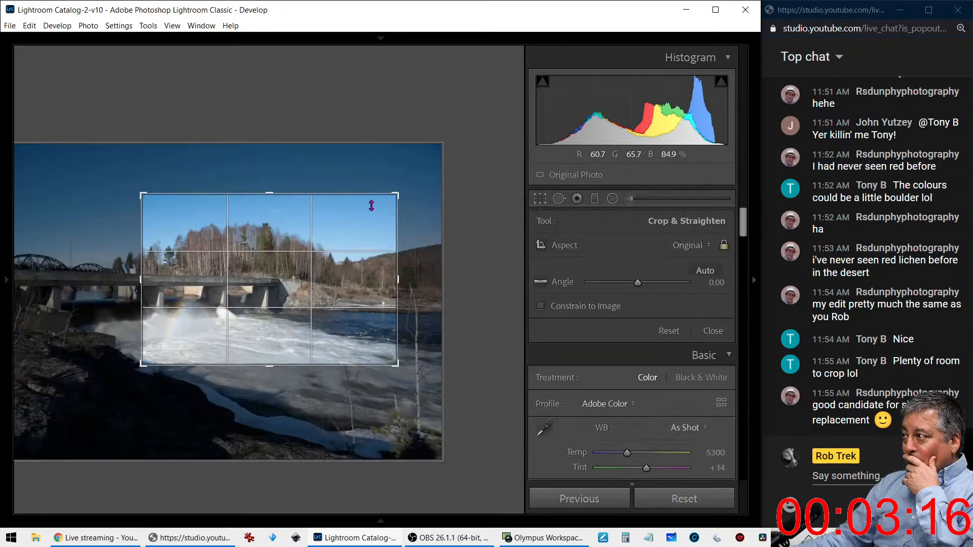
{"action": "left_click_drag", "start_coordinate": [398, 195], "coordinate": [335, 179]}
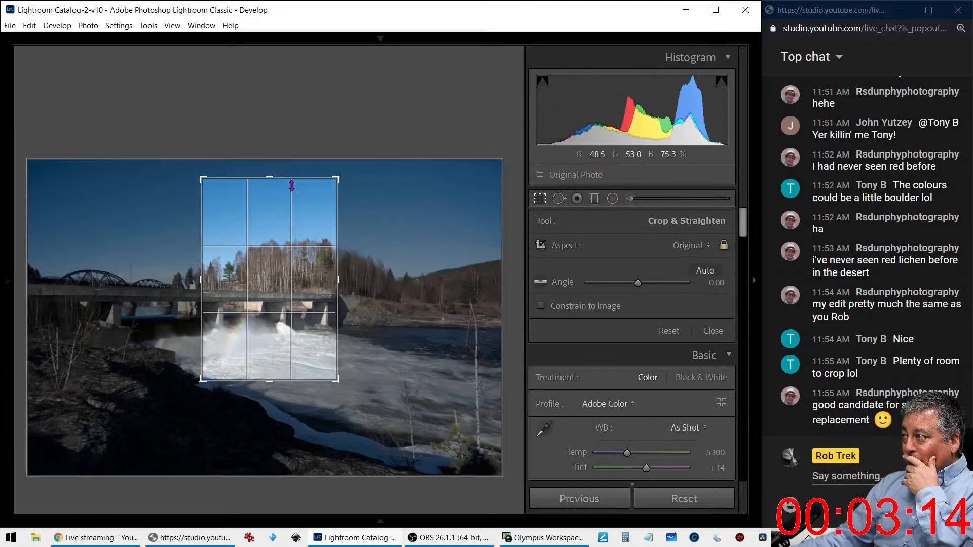
{"action": "left_click_drag", "start_coordinate": [269, 178], "coordinate": [267, 193]}
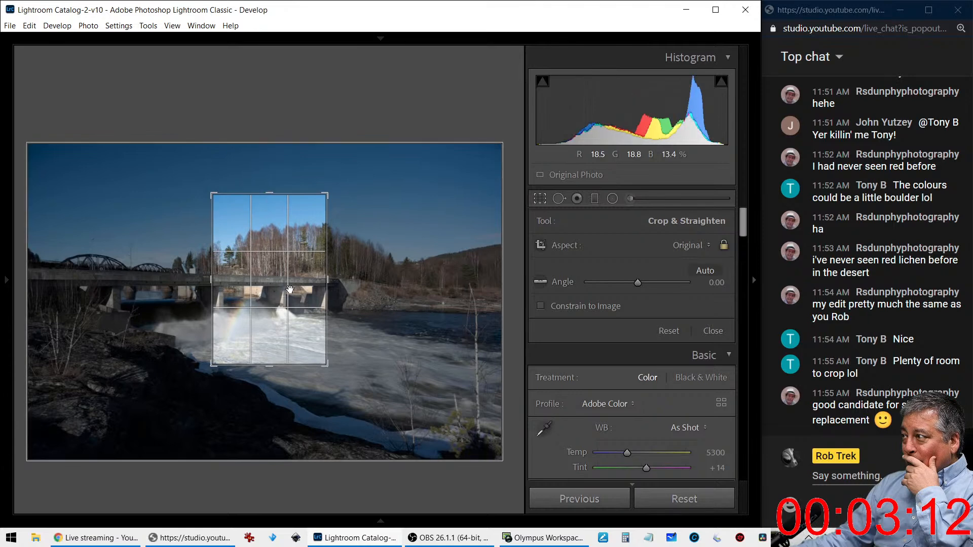
{"action": "left_click", "coordinate": [541, 204]}
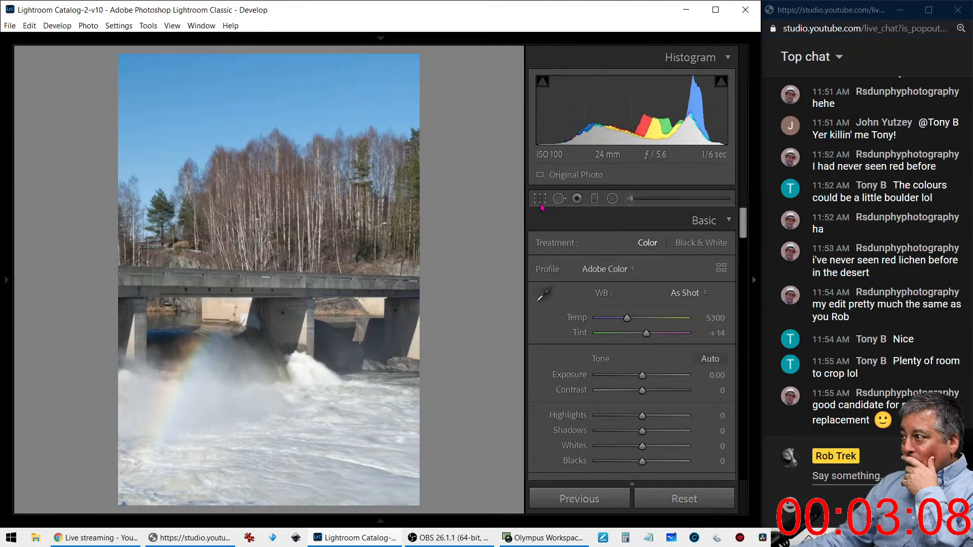
{"action": "left_click", "coordinate": [540, 202]}
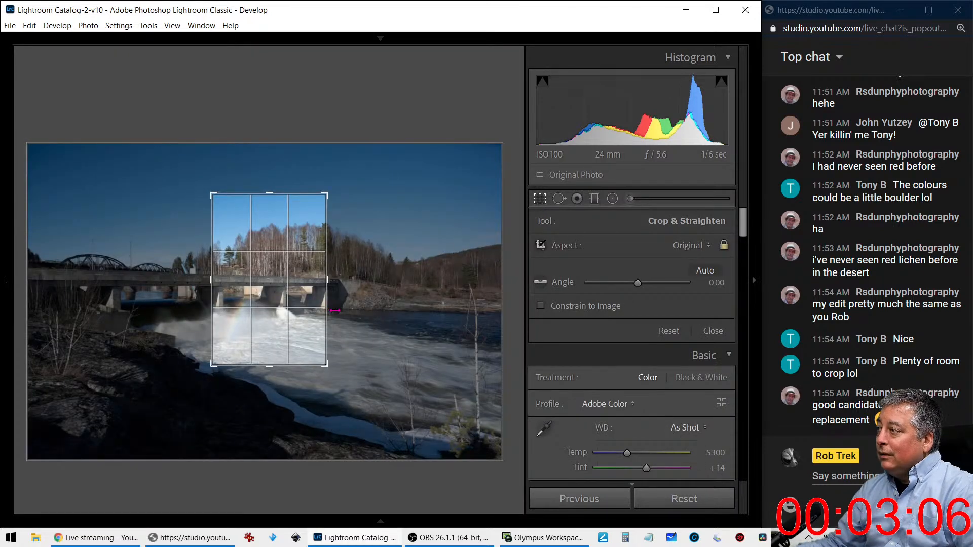
{"action": "left_click_drag", "start_coordinate": [308, 291], "coordinate": [305, 288]}
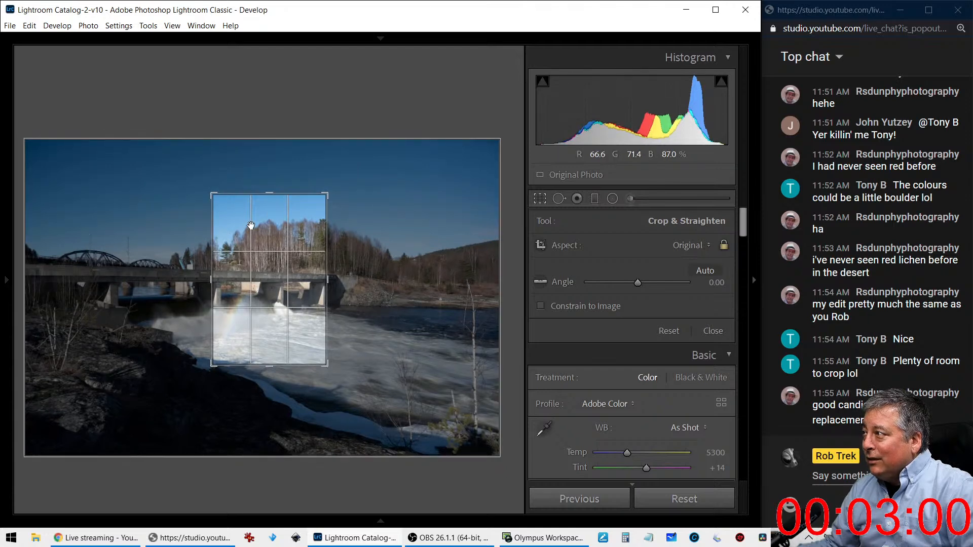
{"action": "left_click_drag", "start_coordinate": [332, 232], "coordinate": [326, 277]}
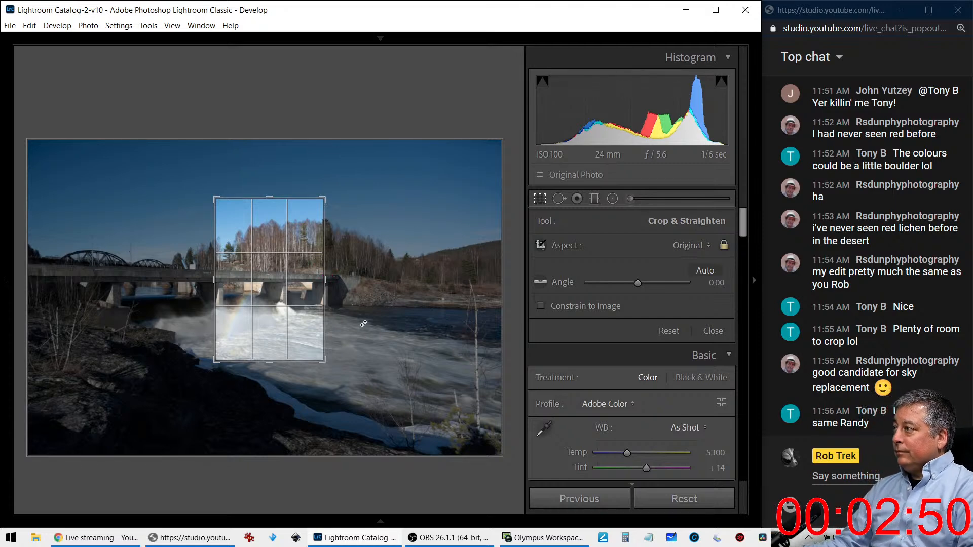
{"action": "left_click", "coordinate": [540, 199]}
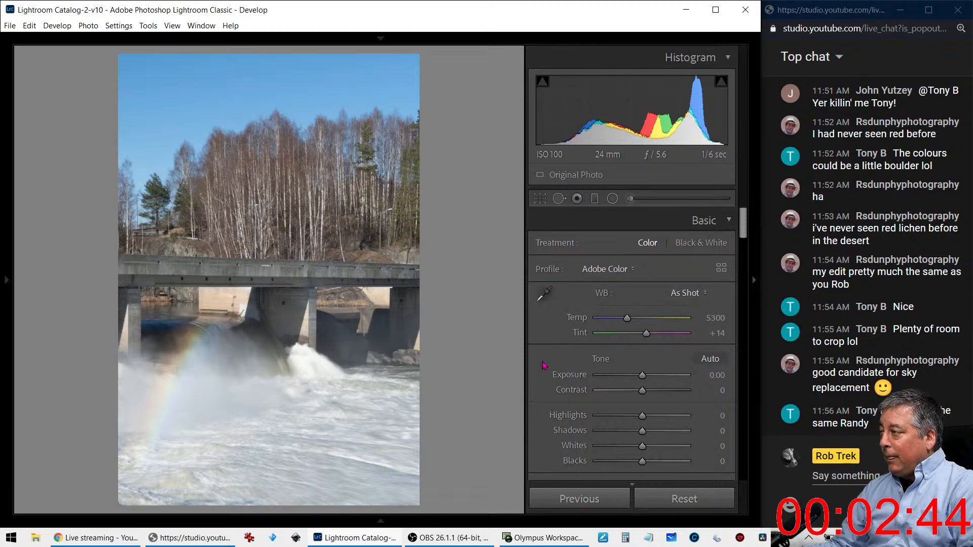
Preview the cropped photo in black and white twice and return it to color
{"action": "key", "text": "v"}
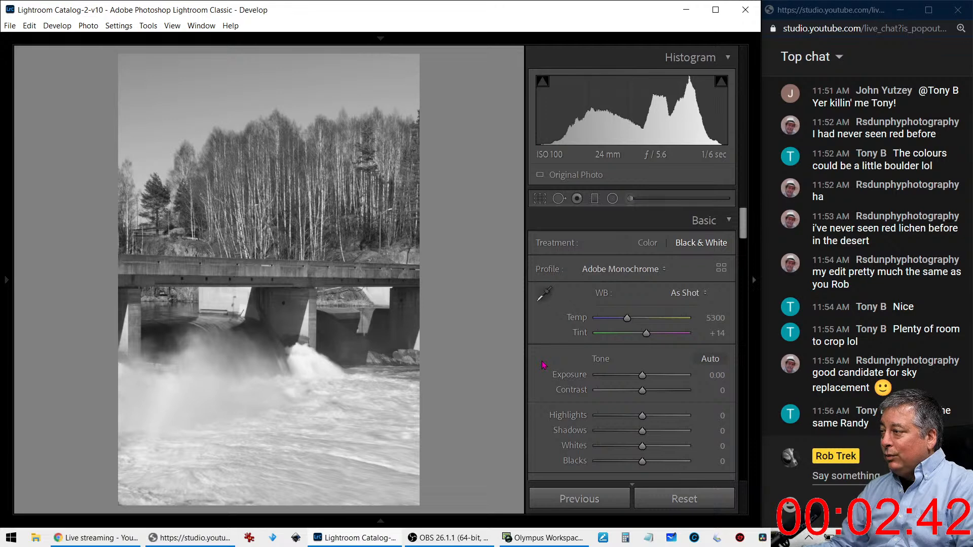
{"action": "key", "text": "v"}
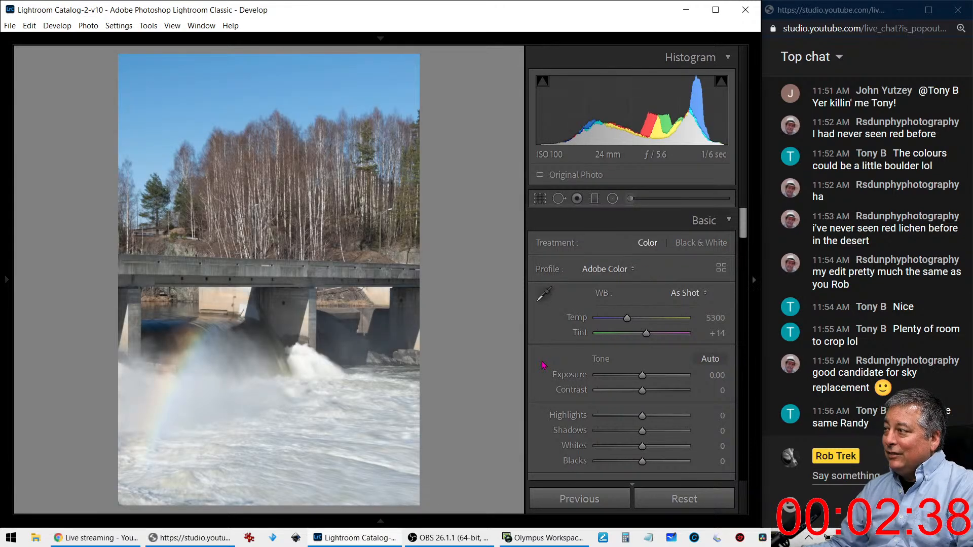
{"action": "key", "text": "v"}
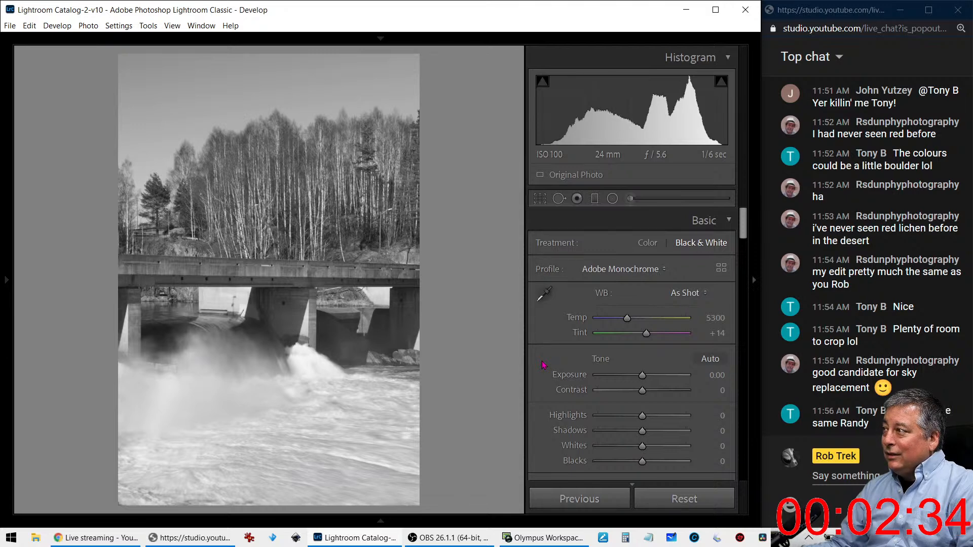
{"action": "key", "text": "v"}
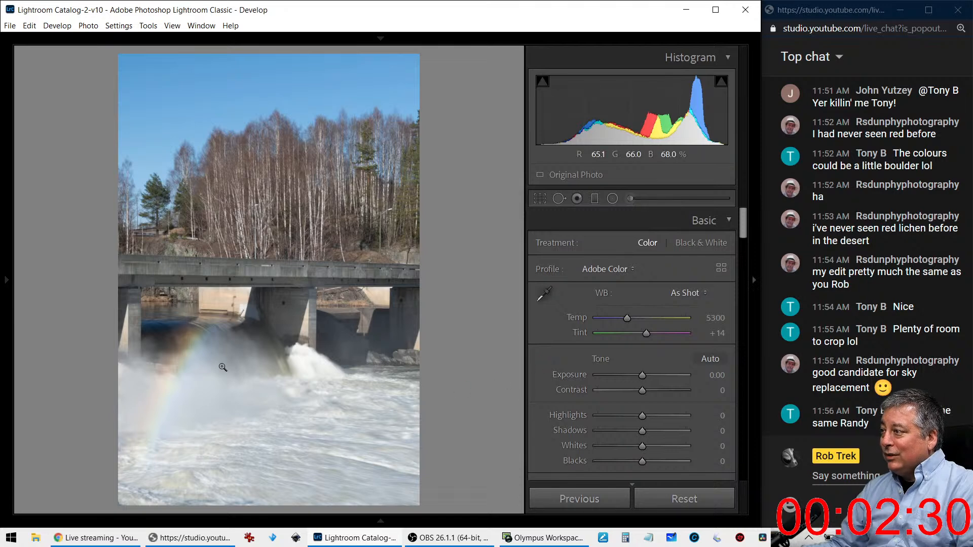
Try raising the whole photo's Vibrance to +49 and reset it to the default
{"action": "scroll", "coordinate": [659, 446], "scroll_direction": "down", "scroll_amount": 3}
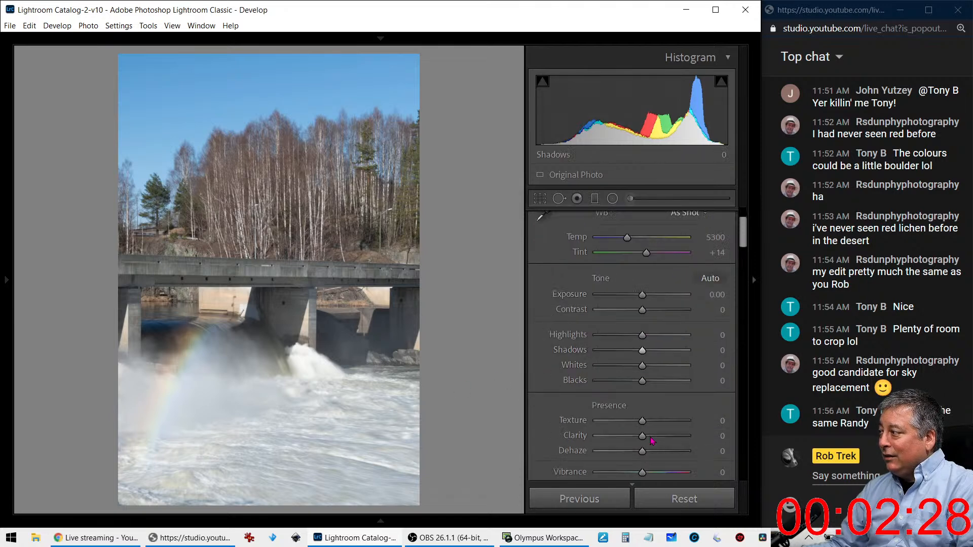
{"action": "scroll", "coordinate": [647, 470], "scroll_direction": "down", "scroll_amount": 3}
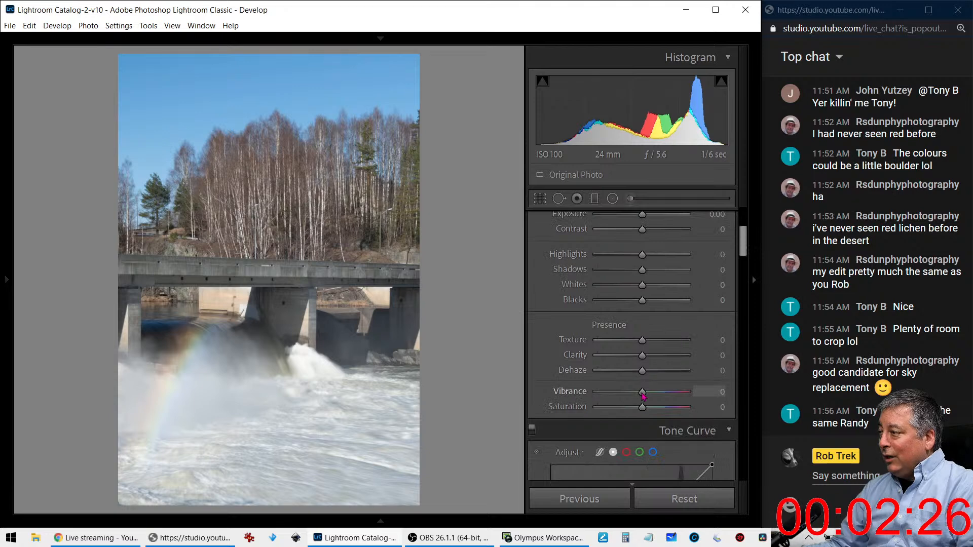
{"action": "left_click_drag", "start_coordinate": [642, 392], "coordinate": [673, 393]}
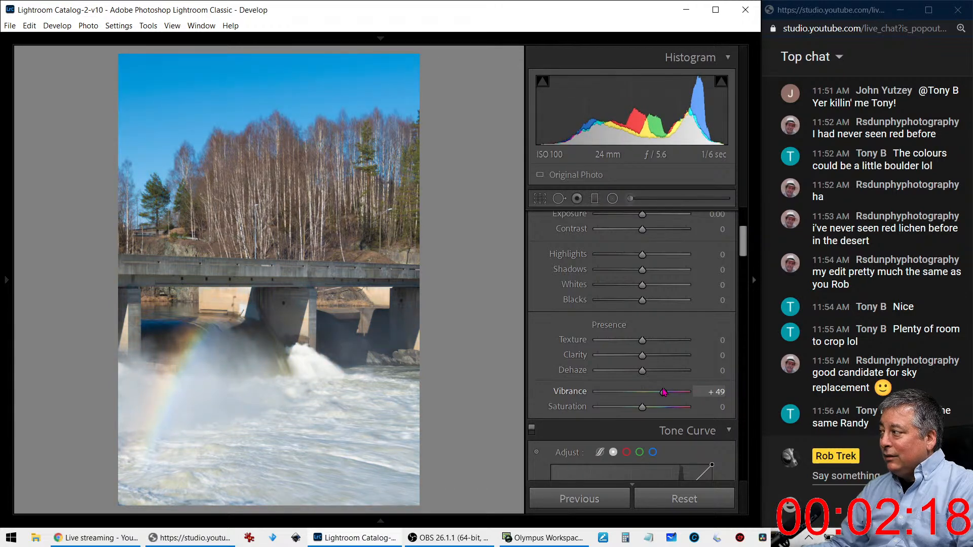
{"action": "double_click", "coordinate": [664, 392]}
Paint along the rainbow with the Adjustment Brush and set the brushed area's Saturation to 100
{"action": "left_click", "coordinate": [630, 198]}
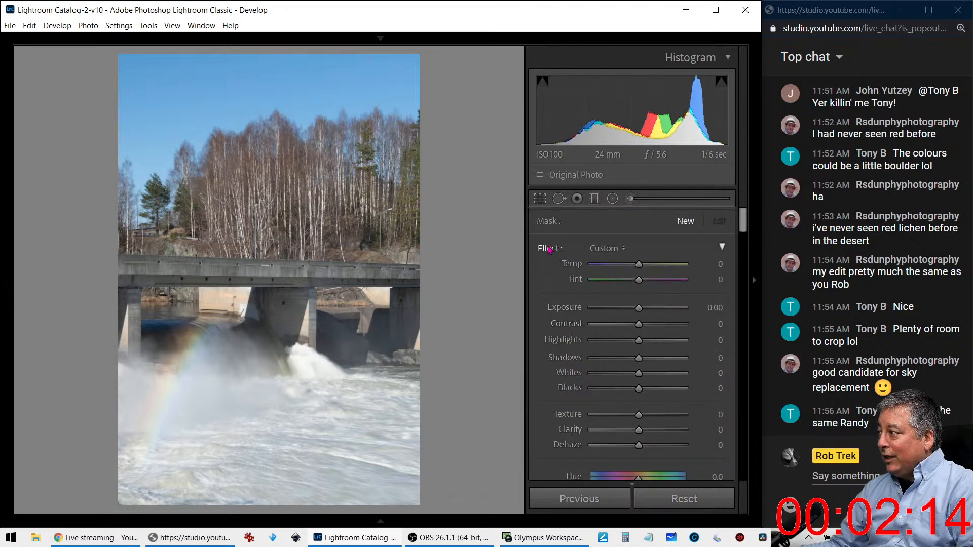
{"action": "scroll", "coordinate": [566, 413], "scroll_direction": "down", "scroll_amount": 4}
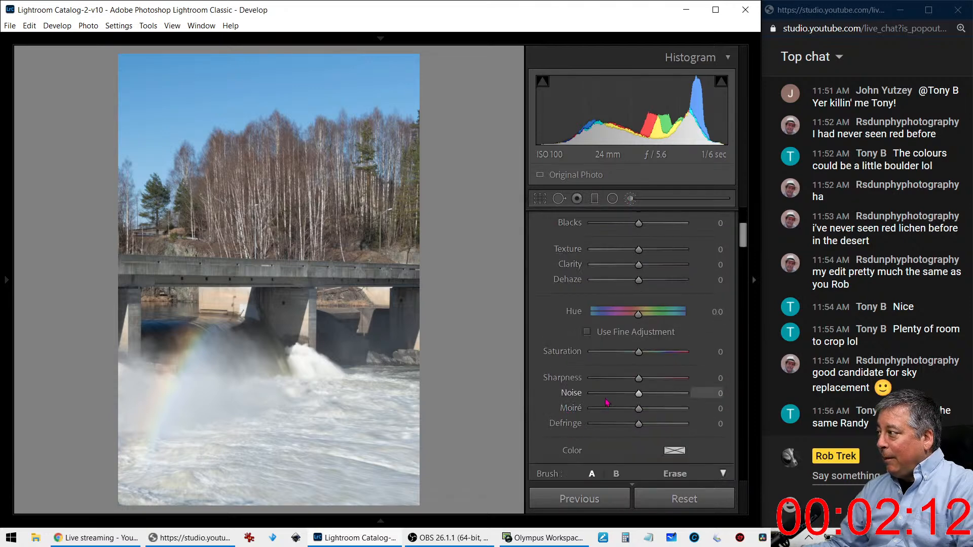
{"action": "scroll", "coordinate": [612, 306], "scroll_direction": "up", "scroll_amount": 3}
{"action": "scroll", "coordinate": [612, 306], "scroll_direction": "down", "scroll_amount": 2}
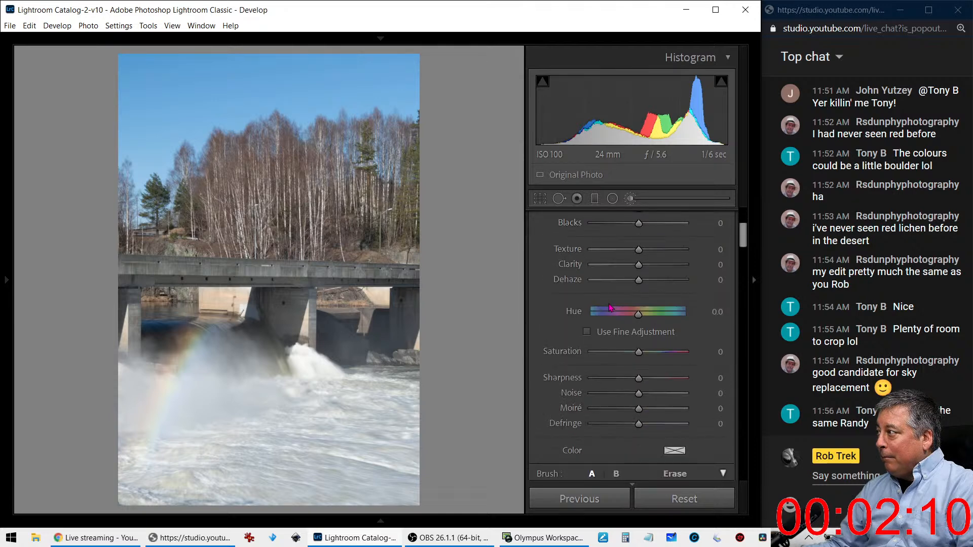
{"action": "scroll", "coordinate": [617, 377], "scroll_direction": "down", "scroll_amount": 2}
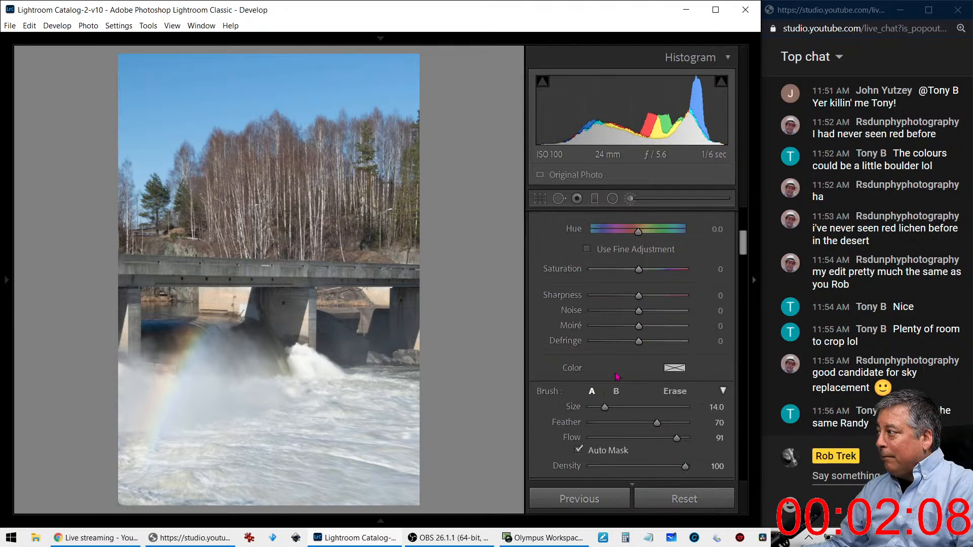
{"action": "scroll", "coordinate": [617, 376], "scroll_direction": "up", "scroll_amount": 1}
{"action": "left_click_drag", "start_coordinate": [640, 356], "coordinate": [658, 355]}
{"action": "mouse_move", "coordinate": [190, 341]}
{"action": "left_mouse_down"}
{"action": "mouse_move", "coordinate": [152, 413]}
{"action": "mouse_move", "coordinate": [146, 464]}
{"action": "mouse_move", "coordinate": [192, 340]}
{"action": "mouse_move", "coordinate": [141, 453]}
{"action": "left_mouse_up"}
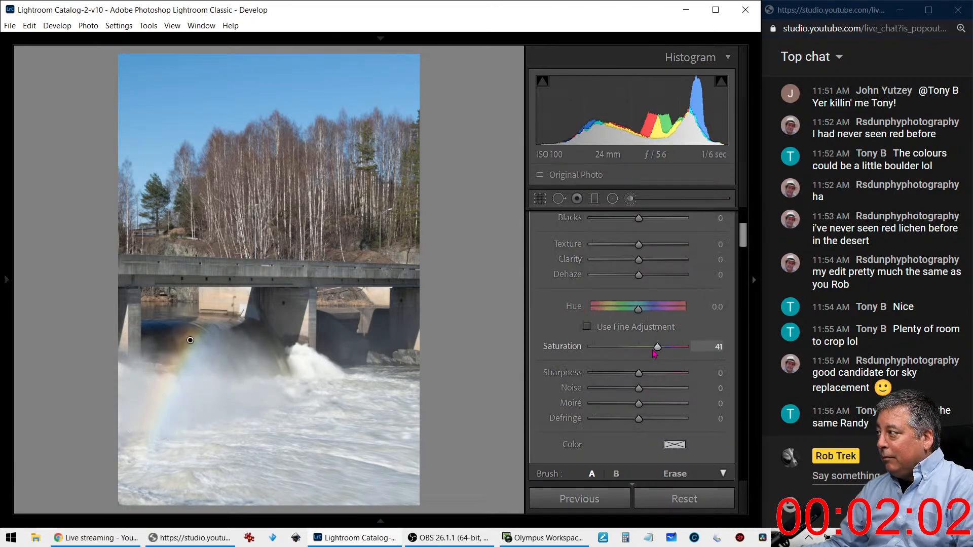
{"action": "left_click_drag", "start_coordinate": [659, 347], "coordinate": [724, 358]}
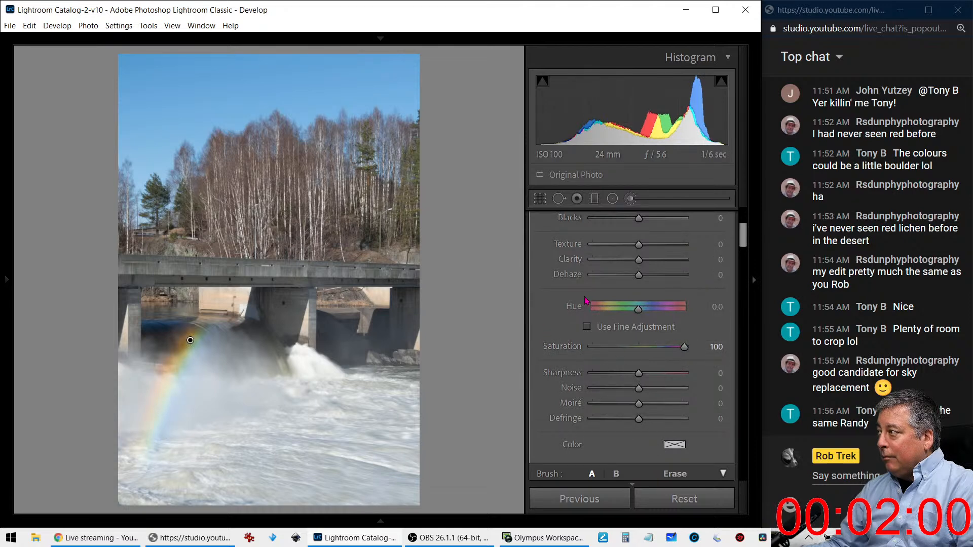
Close the Adjustment Brush and try a wider landscape crop that takes in the rocky far riverbank
{"action": "left_click", "coordinate": [629, 200]}
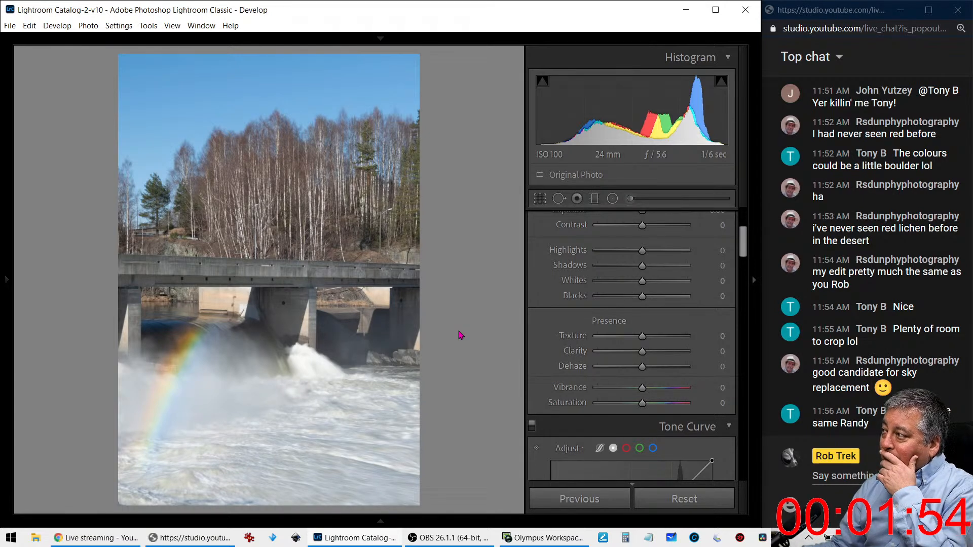
{"action": "left_click", "coordinate": [540, 198]}
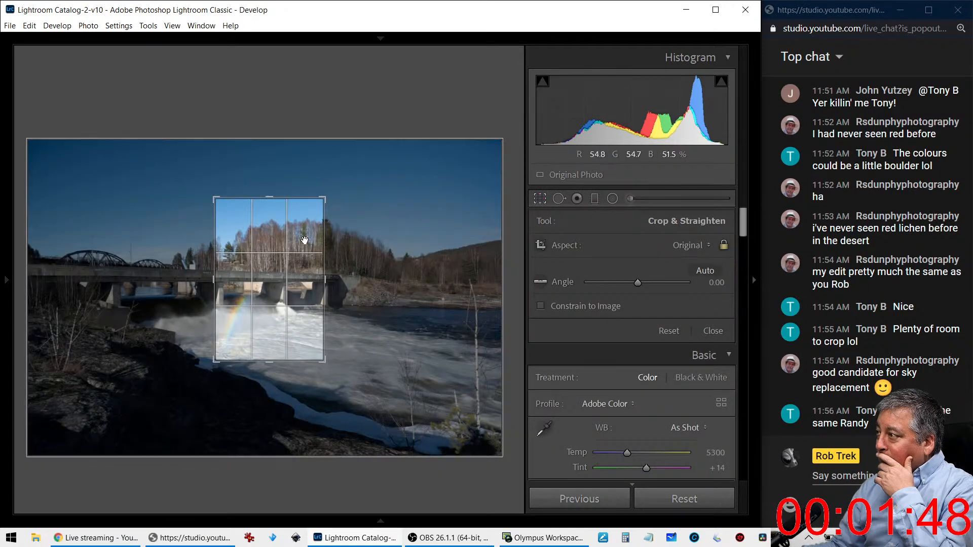
{"action": "left_click_drag", "start_coordinate": [325, 198], "coordinate": [405, 201]}
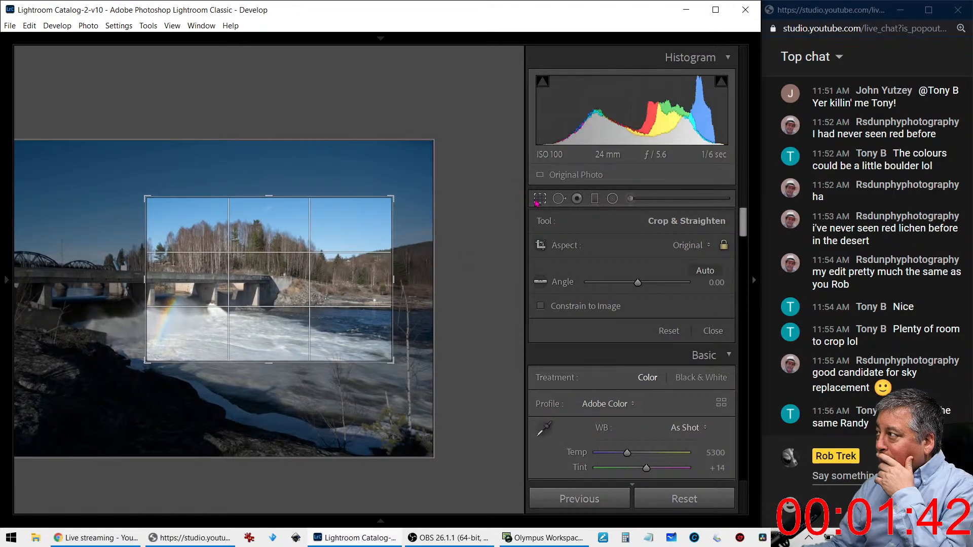
{"action": "key", "text": "Return"}
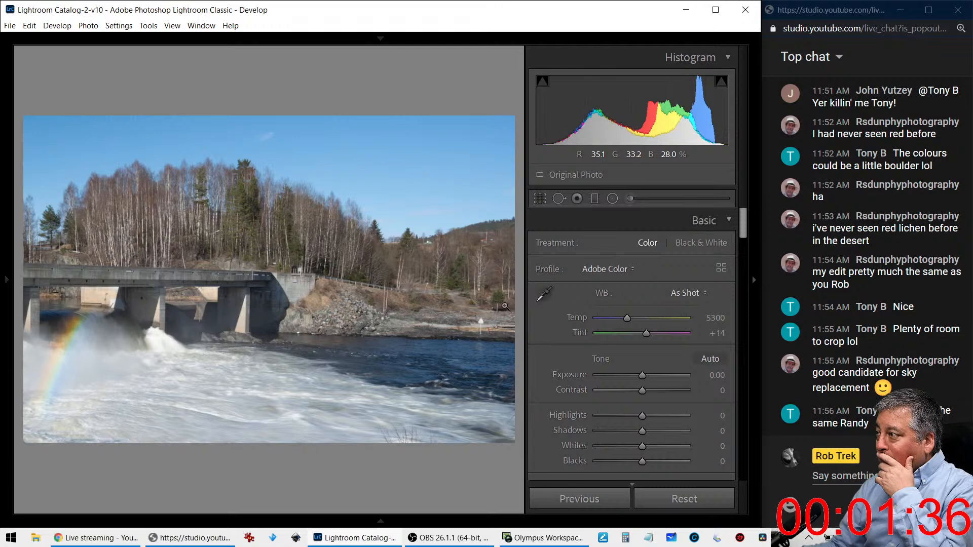
Recrop the photo to a vertical frame around the rainbow, bridge and trees, with more blue sky above them
{"action": "left_click", "coordinate": [541, 198]}
{"action": "left_click_drag", "start_coordinate": [394, 198], "coordinate": [345, 185]}
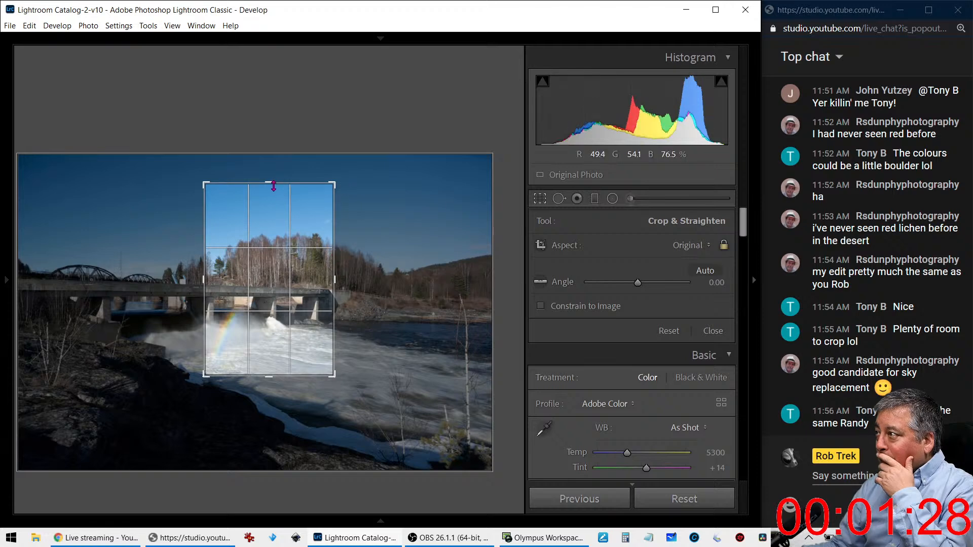
{"action": "left_click_drag", "start_coordinate": [270, 183], "coordinate": [273, 177]}
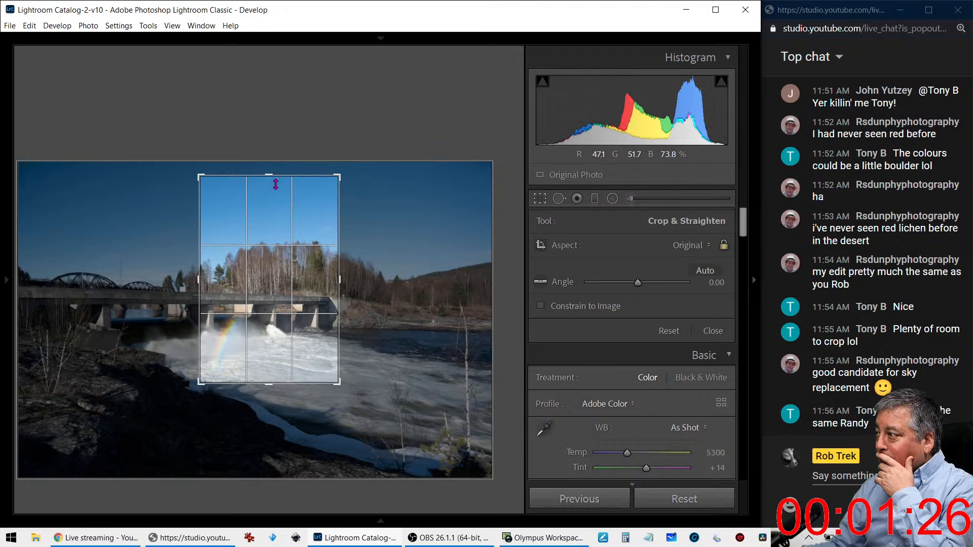
{"action": "left_click", "coordinate": [540, 198]}
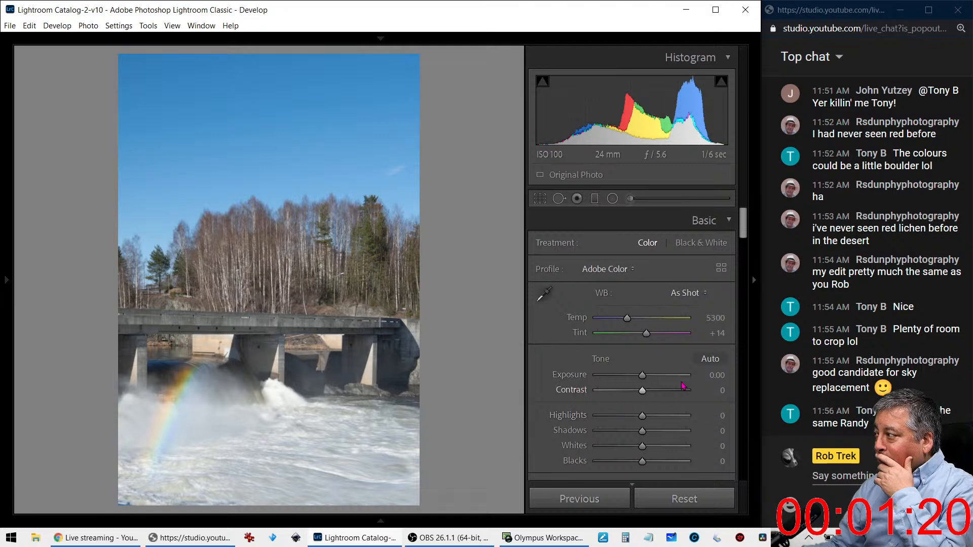
Apply Auto tone to the photo and reset its Exposure to 0
{"action": "left_click", "coordinate": [699, 362]}
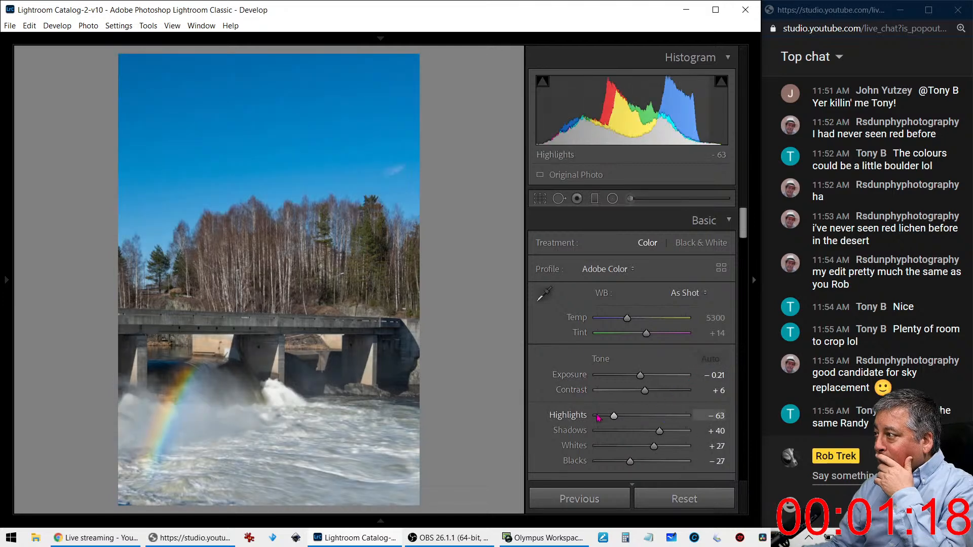
{"action": "scroll", "coordinate": [637, 408], "scroll_direction": "down", "scroll_amount": 2}
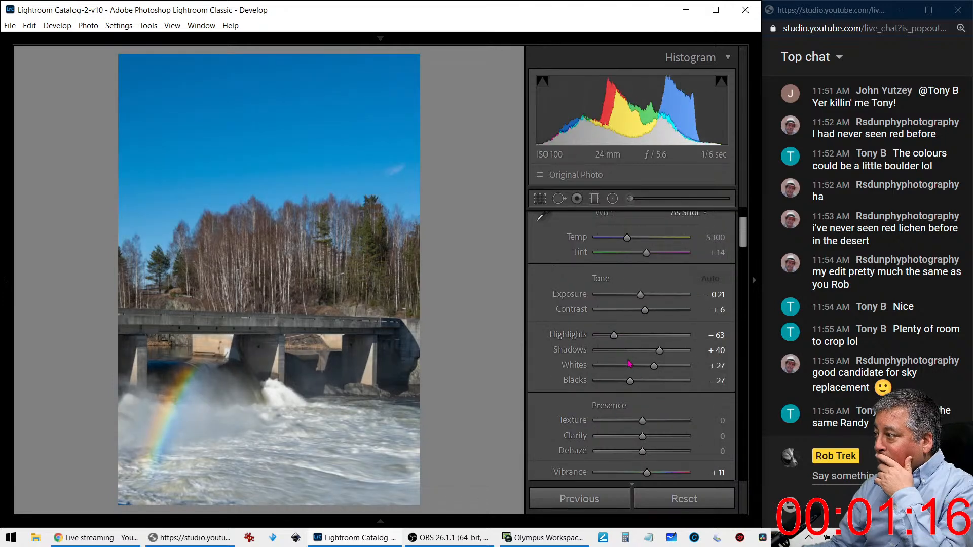
{"action": "double_click", "coordinate": [640, 296]}
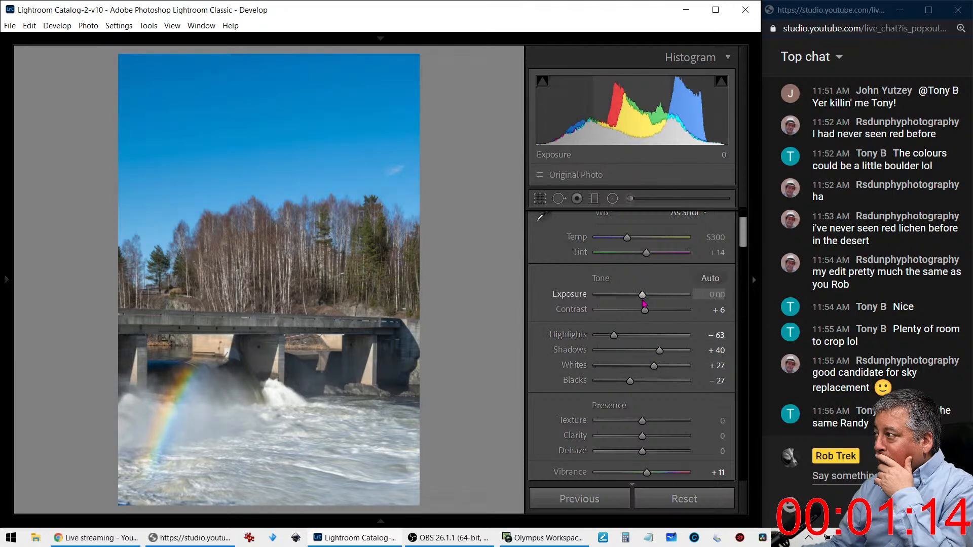
Set the whole photo's Vibrance to −6 and Saturation to +14
{"action": "scroll", "coordinate": [642, 380], "scroll_direction": "down", "scroll_amount": 2}
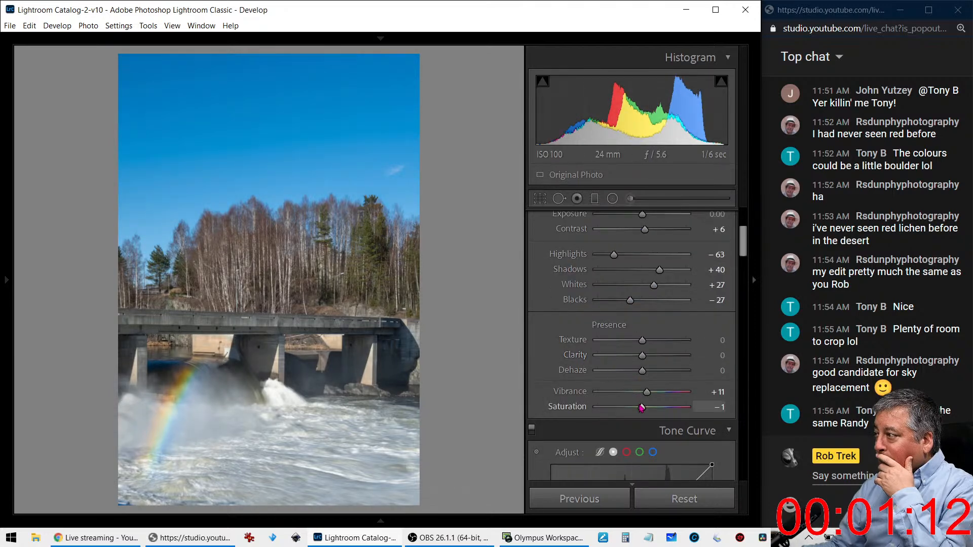
{"action": "left_click_drag", "start_coordinate": [641, 408], "coordinate": [637, 408]}
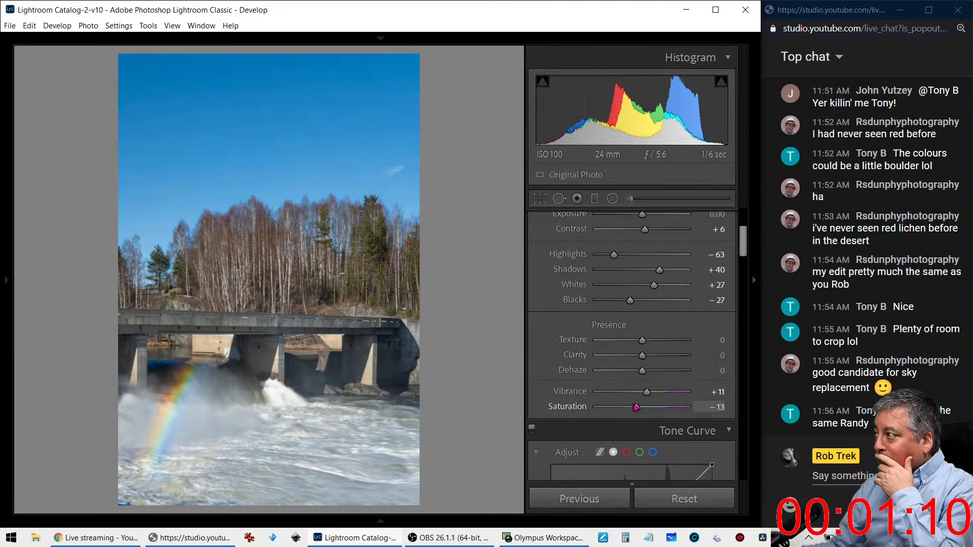
{"action": "key", "text": "ctrl+z"}
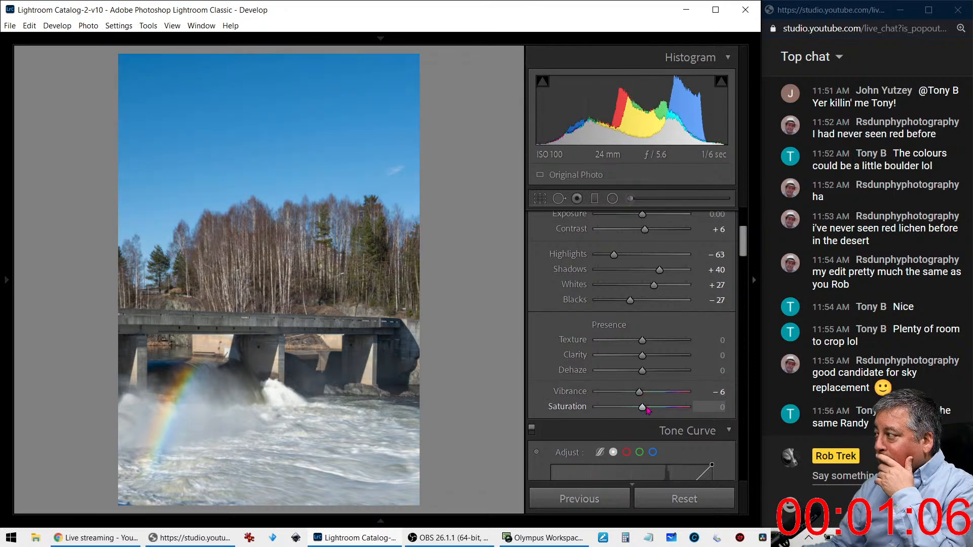
{"action": "left_click_drag", "start_coordinate": [648, 409], "coordinate": [652, 411]}
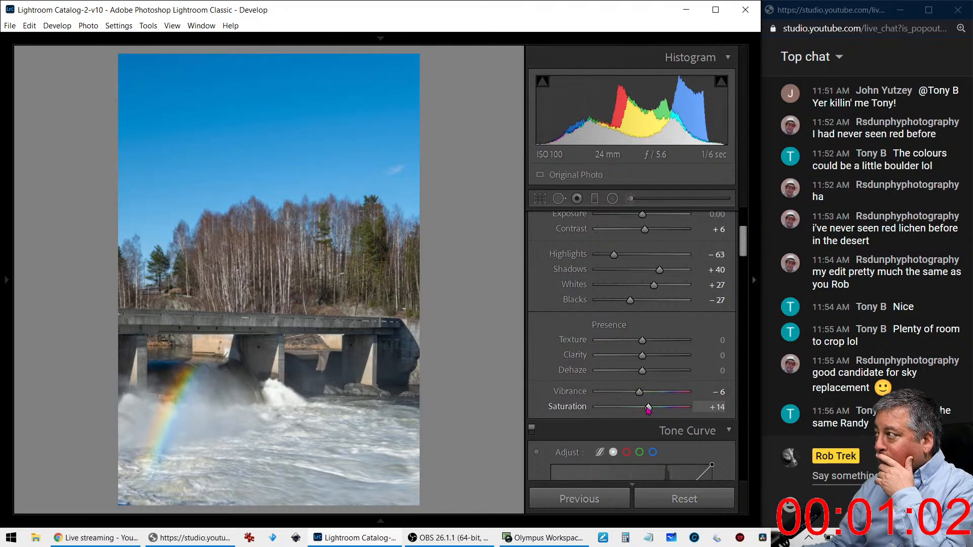
Set Highlights to −71, Shadows to +30, Whites to +37, Blacks to −49, Texture to +12 and Clarity to +6
{"action": "scroll", "coordinate": [563, 398], "scroll_direction": "down", "scroll_amount": 5}
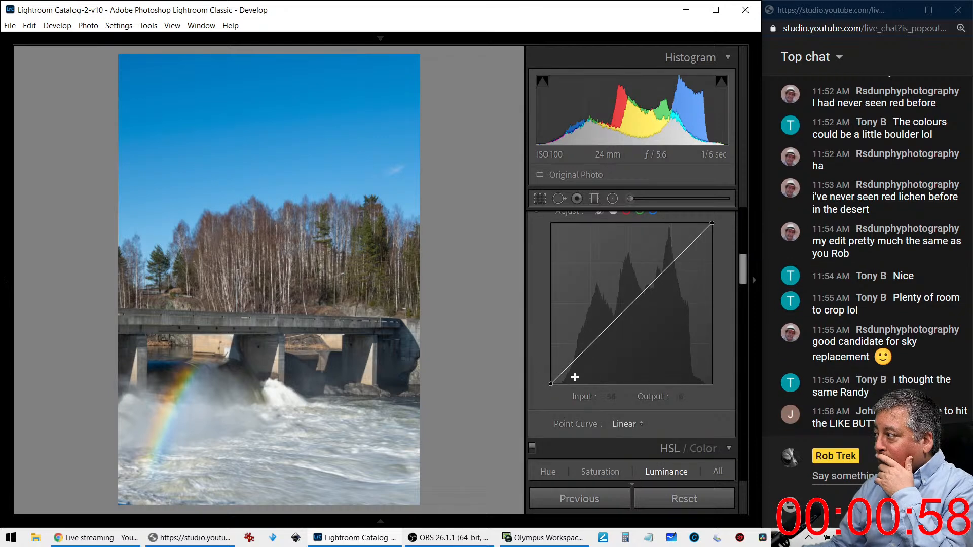
{"action": "scroll", "coordinate": [568, 362], "scroll_direction": "up", "scroll_amount": 5}
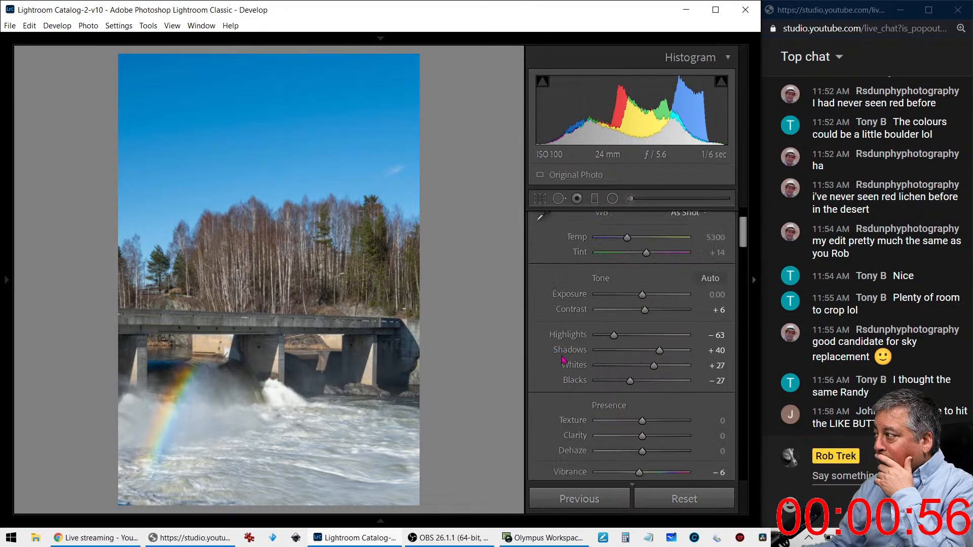
{"action": "left_click_drag", "start_coordinate": [629, 383], "coordinate": [621, 384]}
{"action": "mouse_move", "coordinate": [660, 351]}
{"action": "left_mouse_down"}
{"action": "mouse_move", "coordinate": [671, 351]}
{"action": "mouse_move", "coordinate": [655, 351]}
{"action": "mouse_move", "coordinate": [668, 367]}
{"action": "mouse_move", "coordinate": [659, 366]}
{"action": "left_mouse_up"}
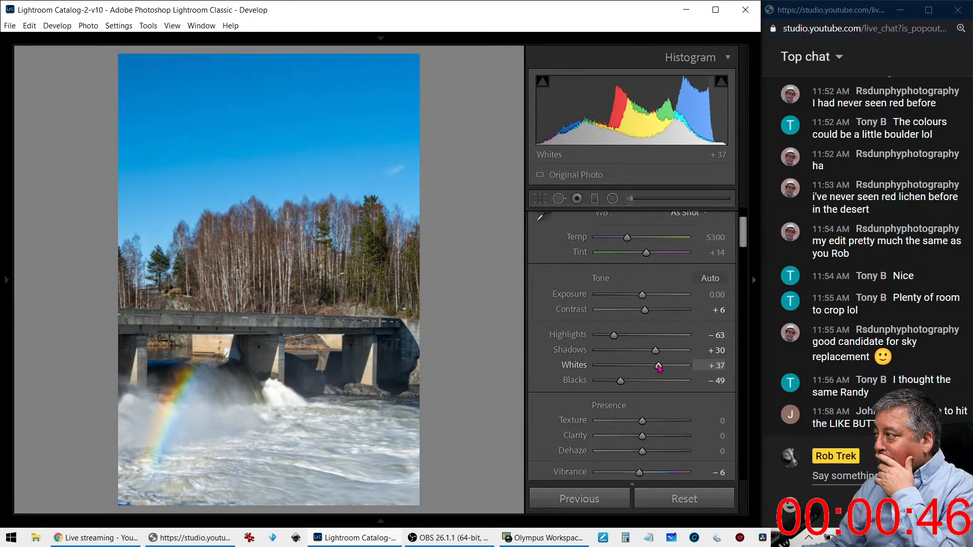
{"action": "mouse_move", "coordinate": [616, 342]}
{"action": "left_mouse_down"}
{"action": "mouse_move", "coordinate": [631, 338]}
{"action": "mouse_move", "coordinate": [612, 339]}
{"action": "left_mouse_up"}
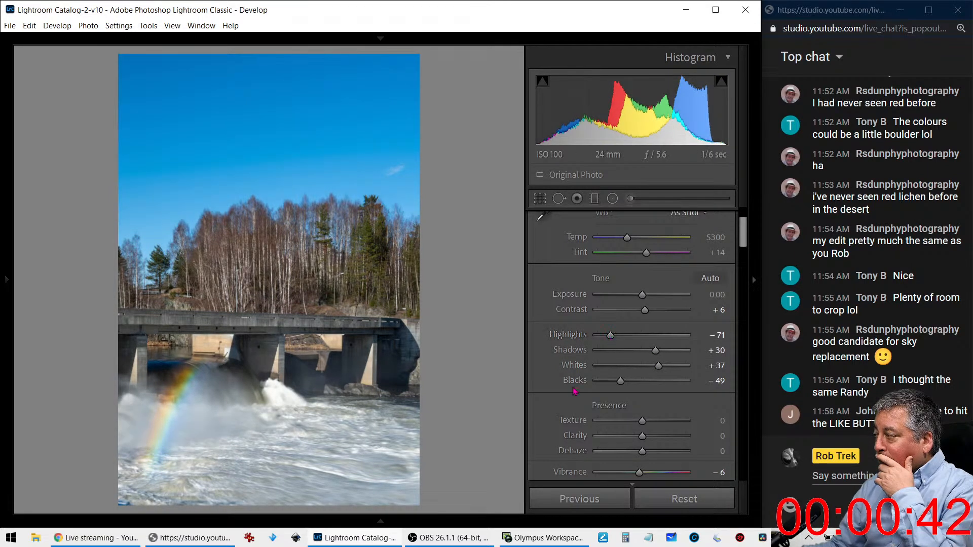
{"action": "mouse_move", "coordinate": [648, 428]}
{"action": "left_mouse_down"}
{"action": "mouse_move", "coordinate": [662, 439]}
{"action": "mouse_move", "coordinate": [648, 439]}
{"action": "left_mouse_up"}
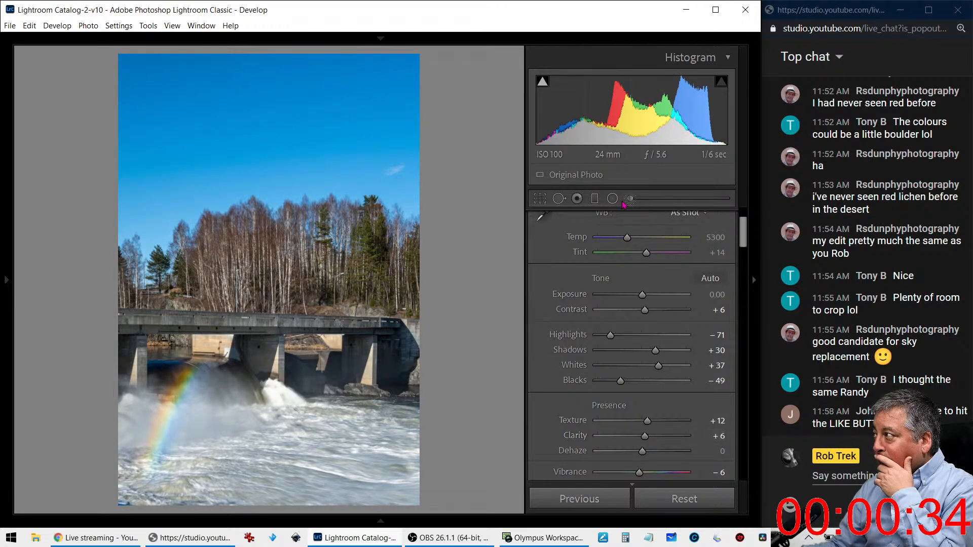
Paint over the bare trees with a new Adjustment Brush mask at Clarity 46 and raise its Clarity slightly
{"action": "key", "text": "k"}
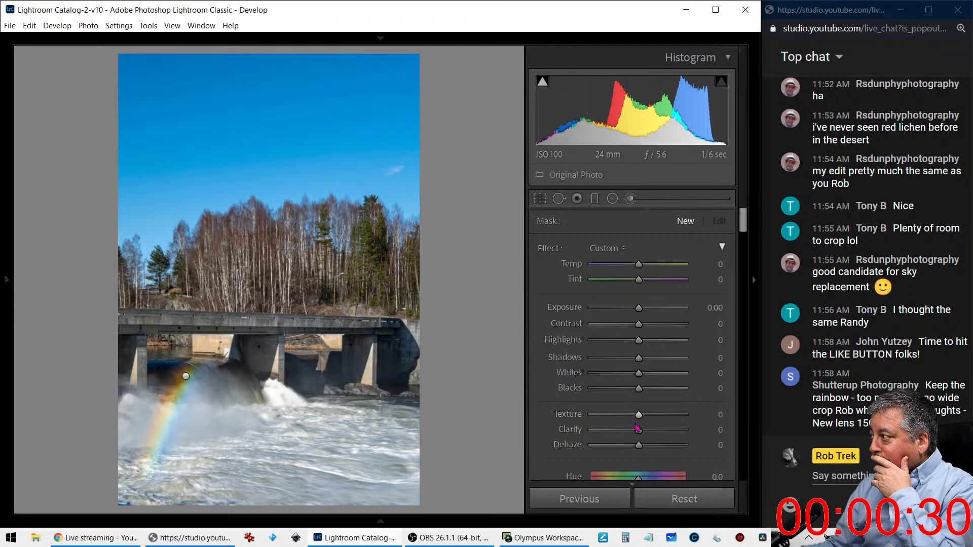
{"action": "left_click_drag", "start_coordinate": [639, 430], "coordinate": [659, 434]}
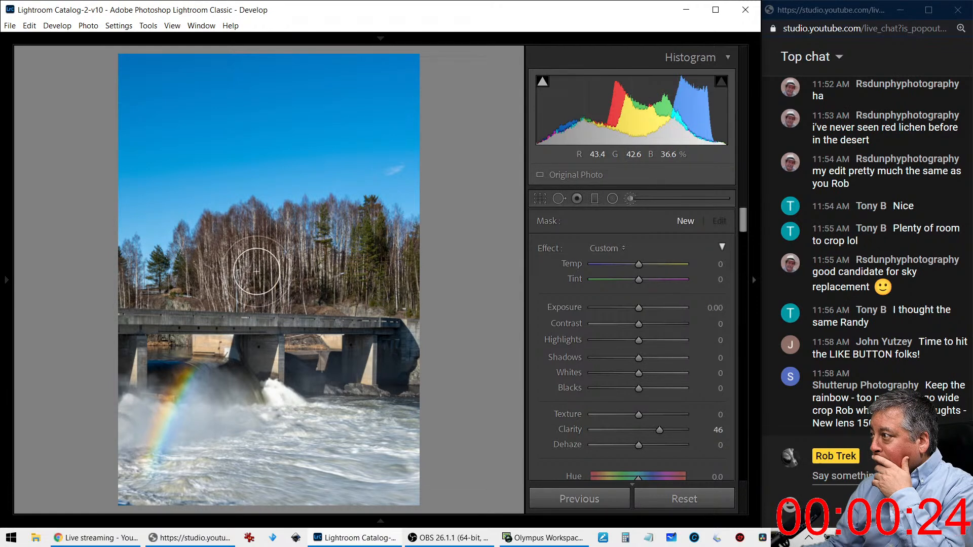
{"action": "mouse_move", "coordinate": [295, 273]}
{"action": "left_mouse_down"}
{"action": "mouse_move", "coordinate": [323, 259]}
{"action": "mouse_move", "coordinate": [251, 260]}
{"action": "left_mouse_up"}
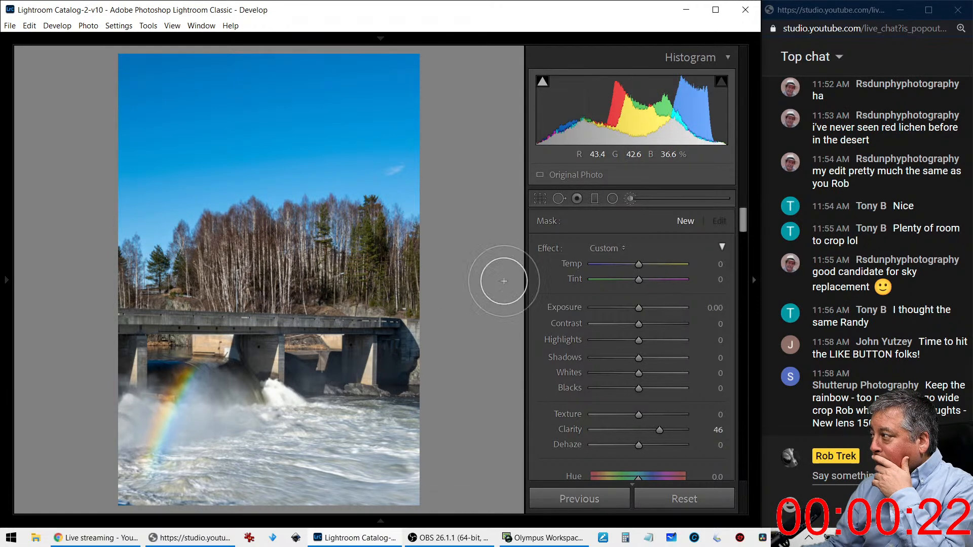
{"action": "mouse_move", "coordinate": [659, 425]}
{"action": "left_mouse_down"}
{"action": "mouse_move", "coordinate": [685, 426]}
{"action": "mouse_move", "coordinate": [664, 430]}
{"action": "left_mouse_up"}
{"action": "left_click", "coordinate": [540, 199]}
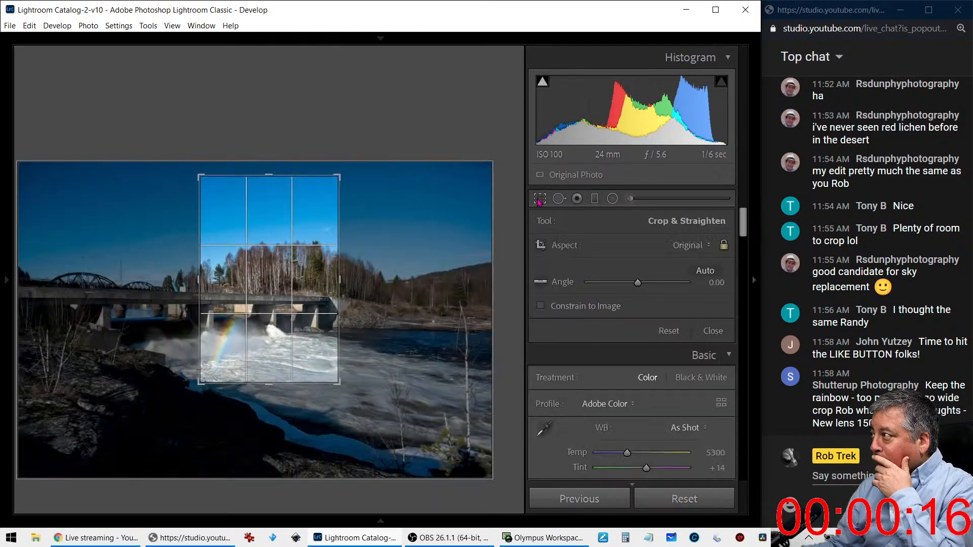
{"action": "left_click", "coordinate": [540, 198]}
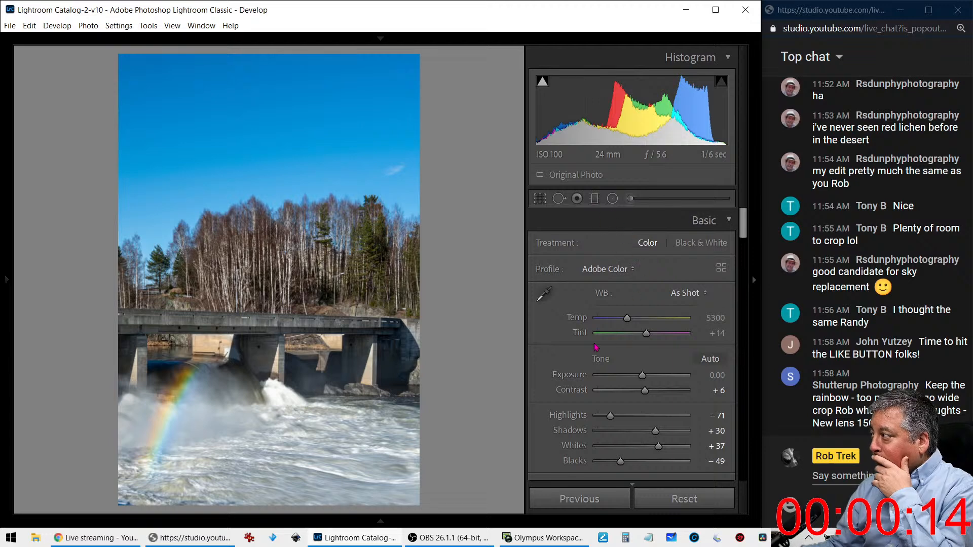
Set the whole photo's Vibrance to −15 and Shadows to +60
{"action": "scroll", "coordinate": [550, 373], "scroll_direction": "down", "scroll_amount": 3}
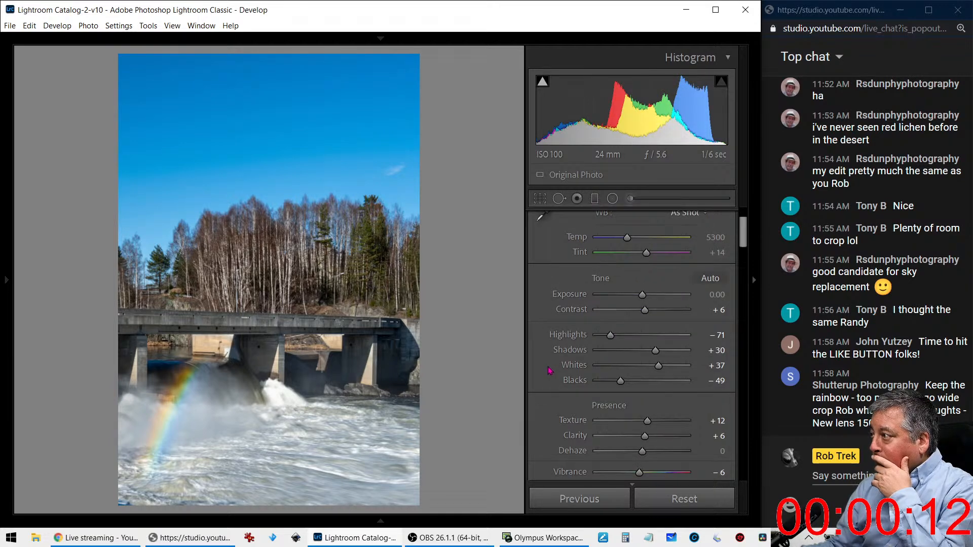
{"action": "scroll", "coordinate": [547, 372], "scroll_direction": "down", "scroll_amount": 2}
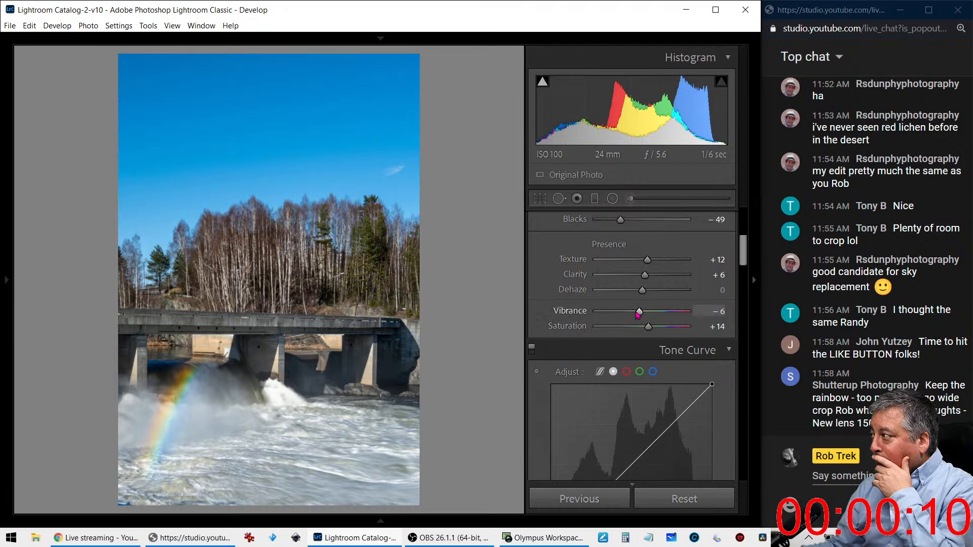
{"action": "left_click_drag", "start_coordinate": [639, 312], "coordinate": [634, 312]}
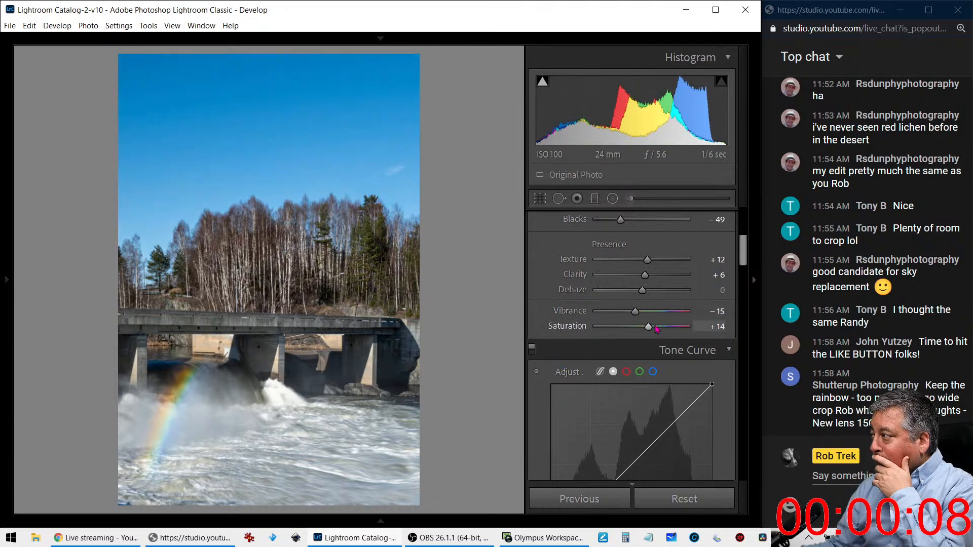
{"action": "scroll", "coordinate": [654, 324], "scroll_direction": "up", "scroll_amount": 2}
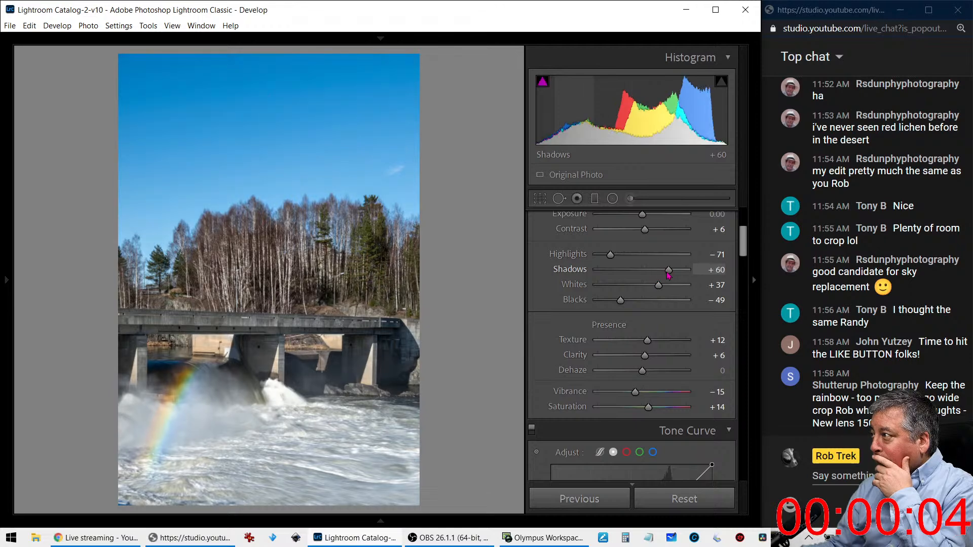
{"action": "left_click_drag", "start_coordinate": [657, 275], "coordinate": [675, 277]}
Set the Red luminance to +61 and the color saturations to Red +89, Orange +57, Yellow +27 and Green −8
{"action": "scroll", "coordinate": [541, 367], "scroll_direction": "down", "scroll_amount": 5}
{"action": "scroll", "coordinate": [540, 367], "scroll_direction": "down", "scroll_amount": 3}
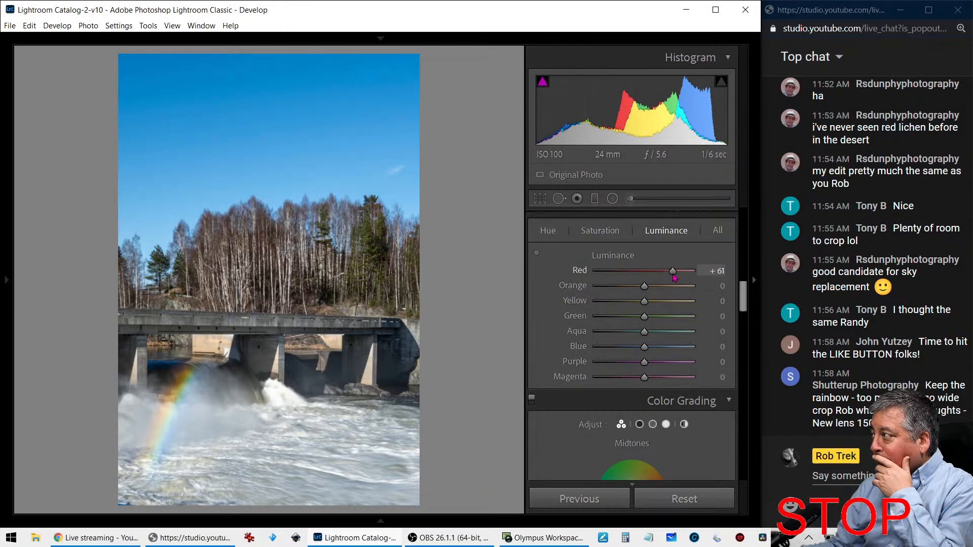
{"action": "left_click", "coordinate": [602, 234]}
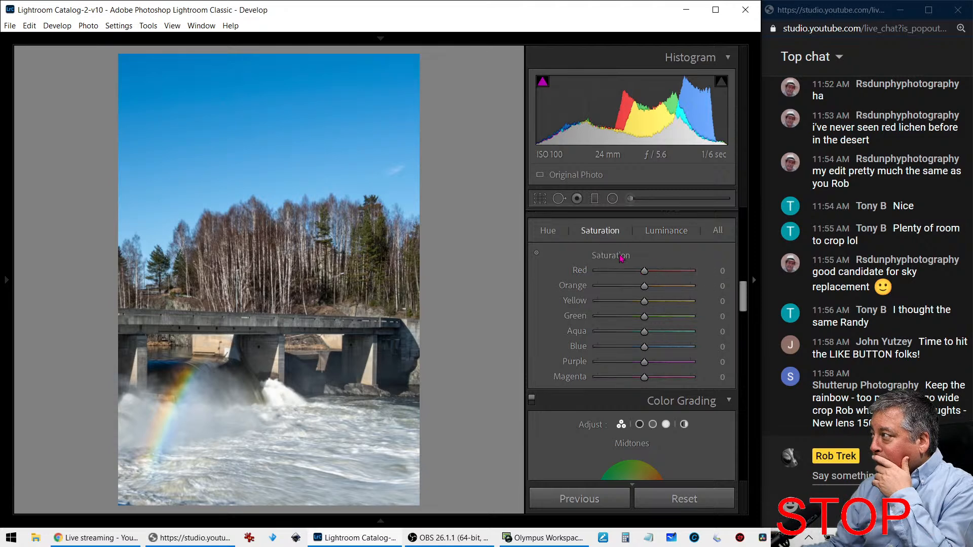
{"action": "left_click_drag", "start_coordinate": [645, 273], "coordinate": [685, 274]}
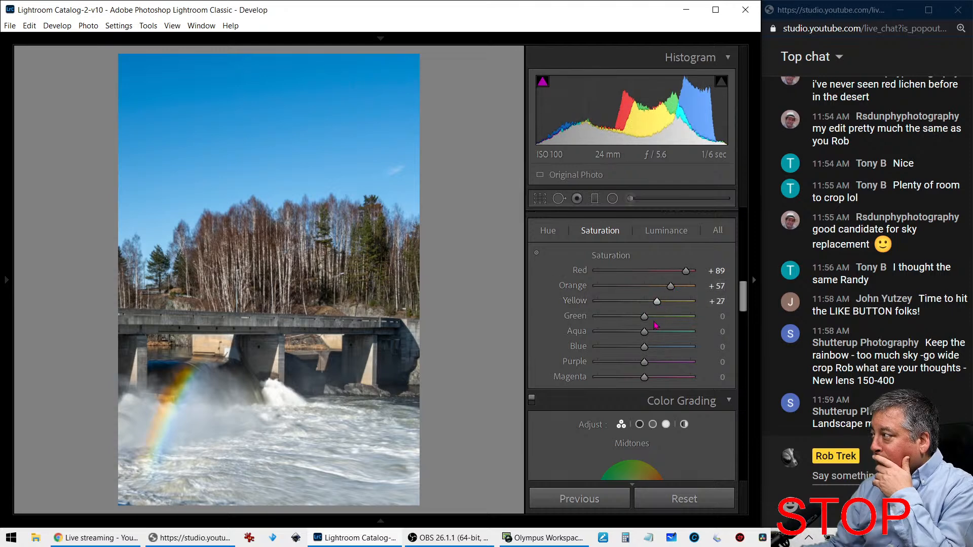
{"action": "left_click_drag", "start_coordinate": [645, 318], "coordinate": [659, 323]}
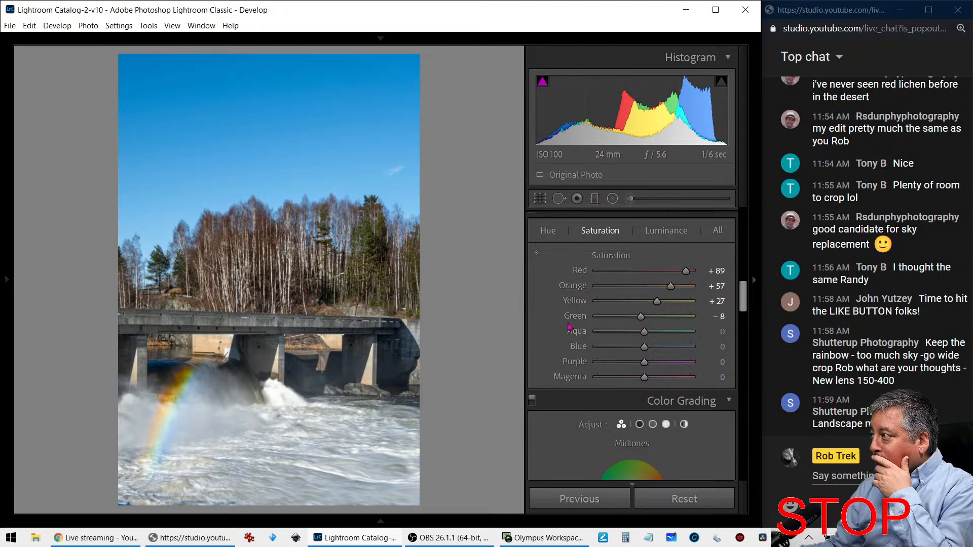
Warm the photo's white balance to a Temp of 5543
{"action": "scroll", "coordinate": [569, 327], "scroll_direction": "up", "scroll_amount": 10}
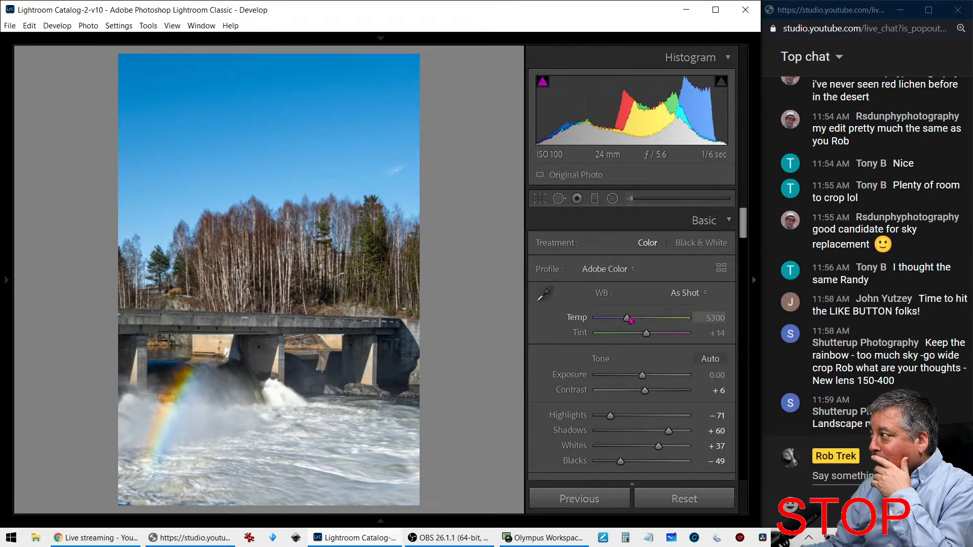
{"action": "left_click_drag", "start_coordinate": [629, 318], "coordinate": [633, 321]}
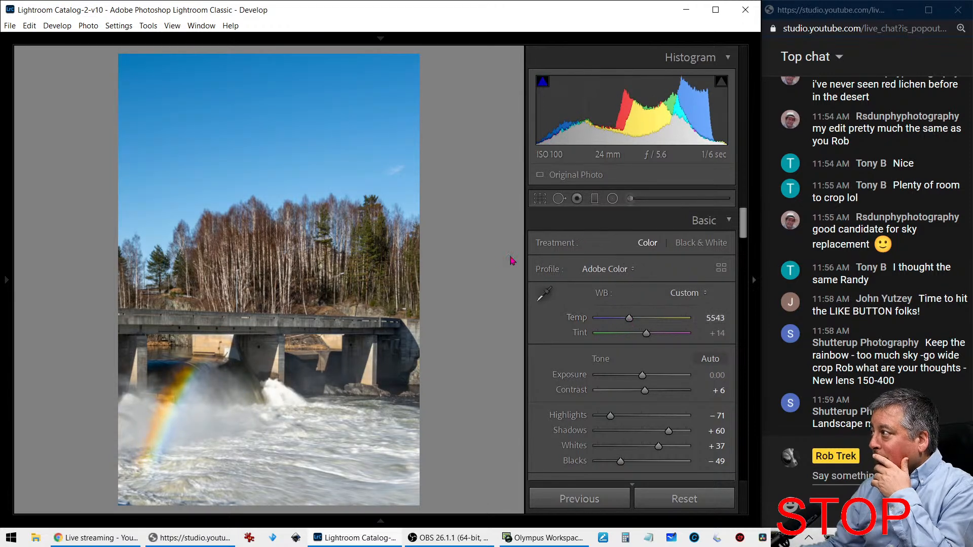
Bring up the commands available for the edited river bridge photo
{"action": "right_click", "coordinate": [435, 260]}
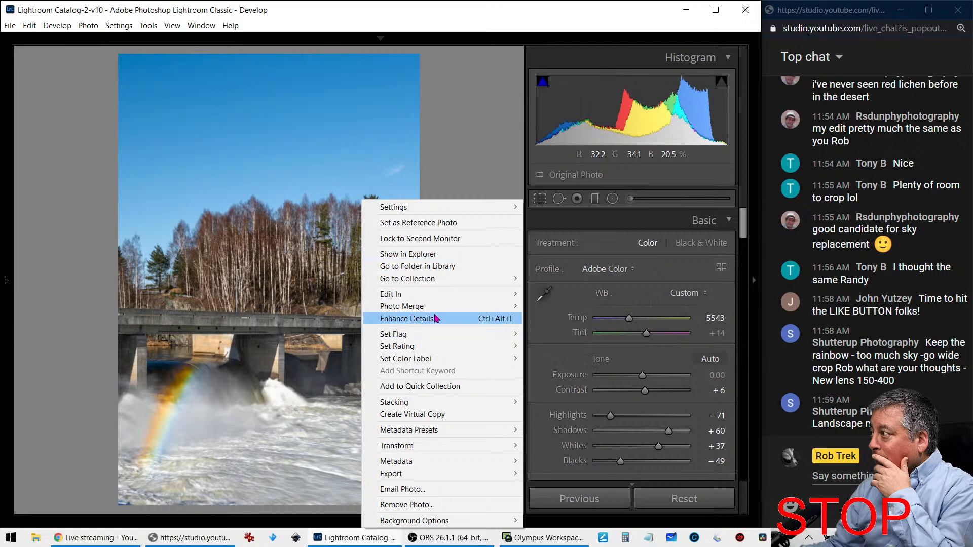
Open the vertical dam and rainbow photo in Adobe Photoshop 2021 and start a sky replacement
{"action": "mouse_move", "coordinate": [436, 297]}
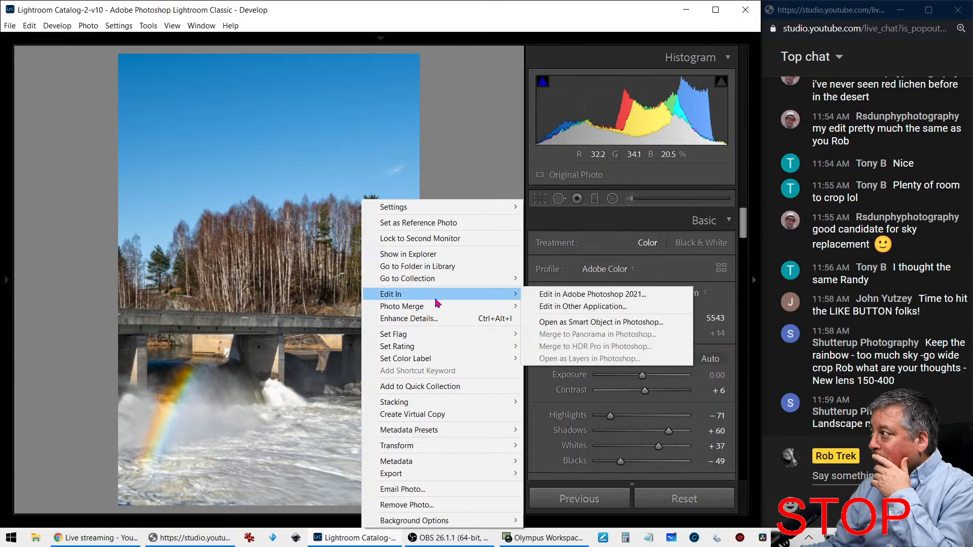
{"action": "left_click", "coordinate": [536, 300]}
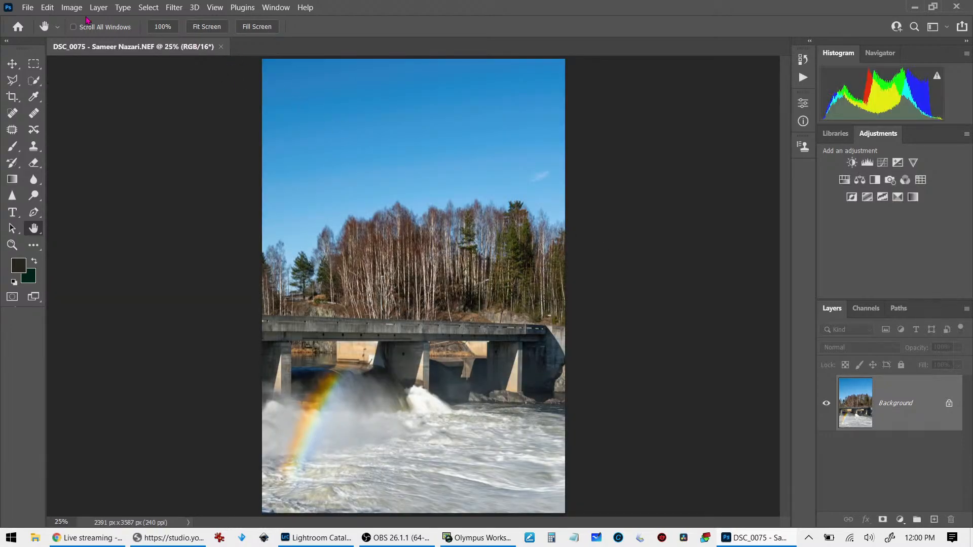
{"action": "left_click", "coordinate": [66, 13]}
{"action": "mouse_move", "coordinate": [43, 11]}
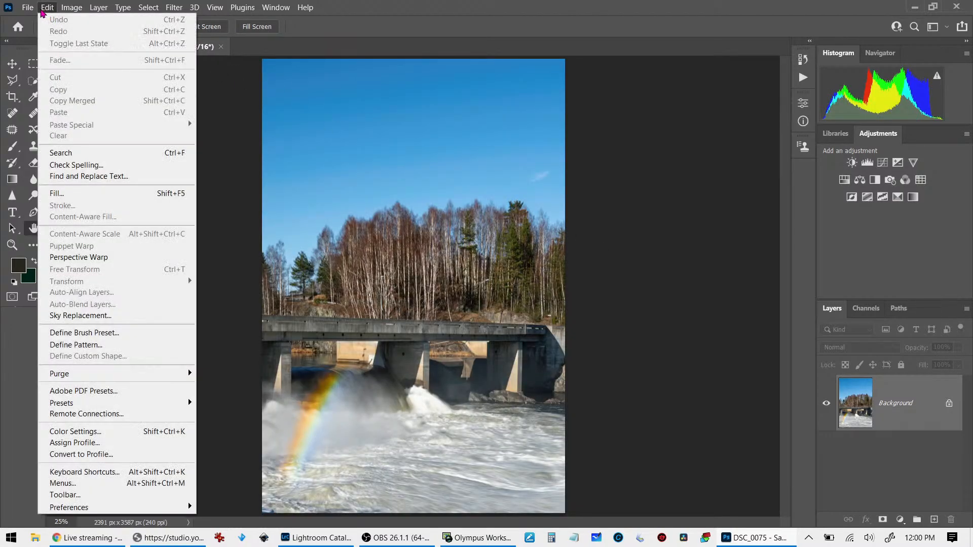
{"action": "left_click", "coordinate": [115, 315]}
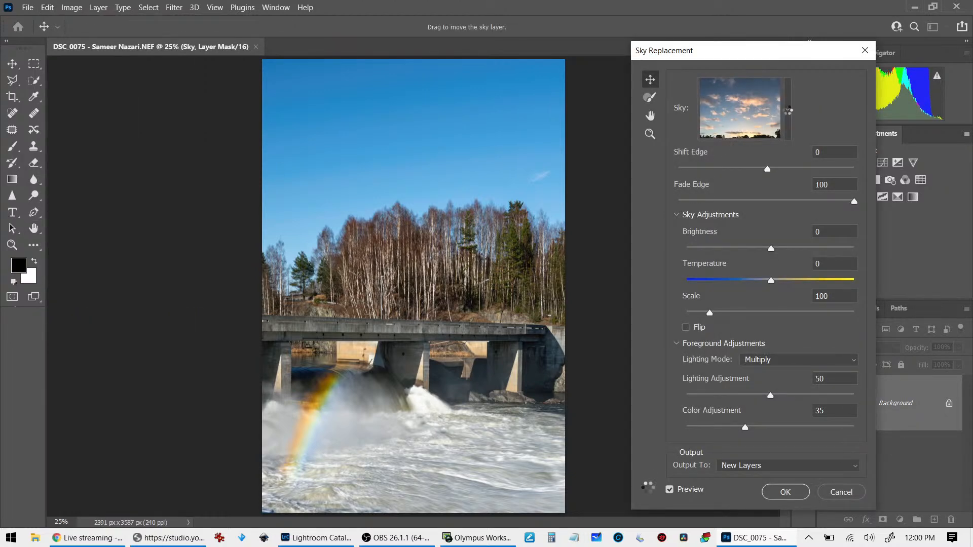
Try several Blue Skies presets, apply the fifth one with scattered white clouds, and output the sky replacement to new layers
{"action": "left_click", "coordinate": [789, 111]}
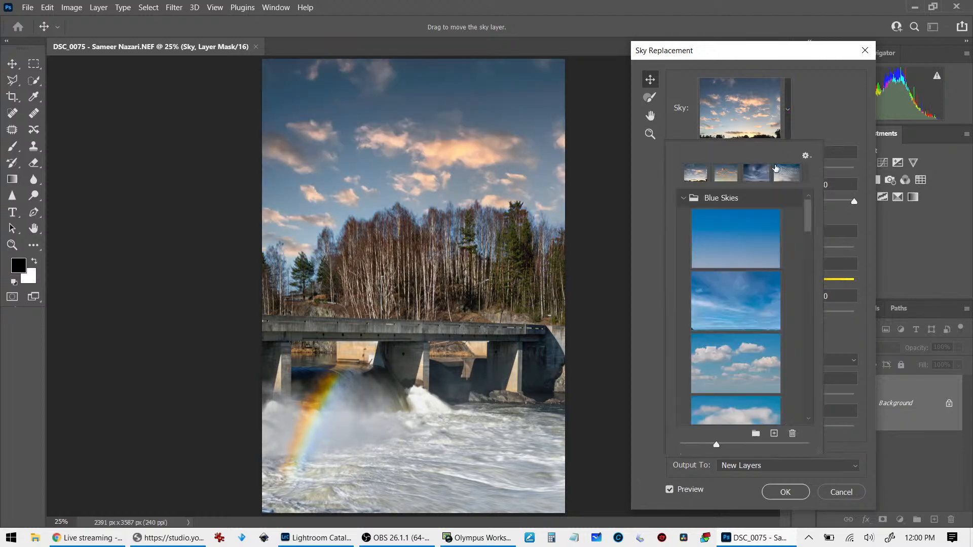
{"action": "left_click", "coordinate": [768, 371]}
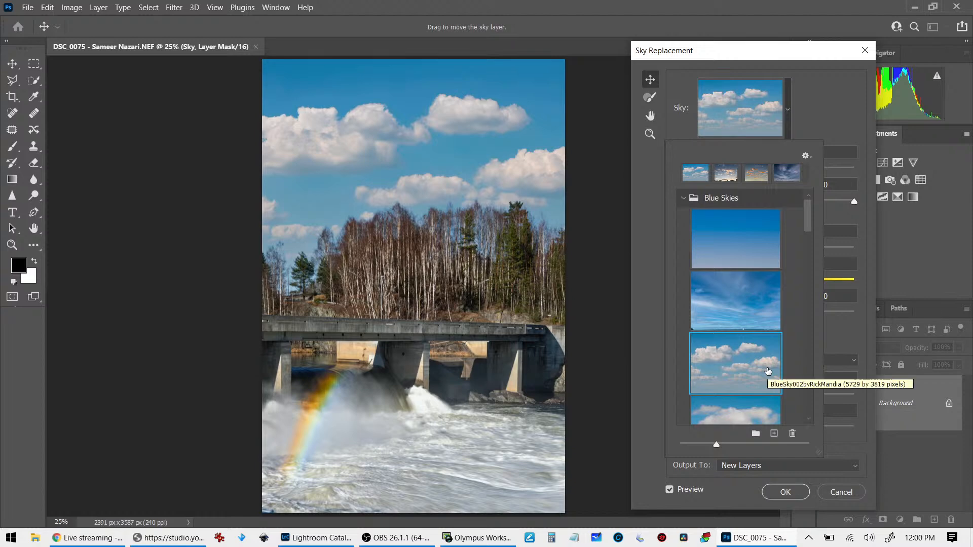
{"action": "scroll", "coordinate": [740, 305], "scroll_direction": "down", "scroll_amount": 1}
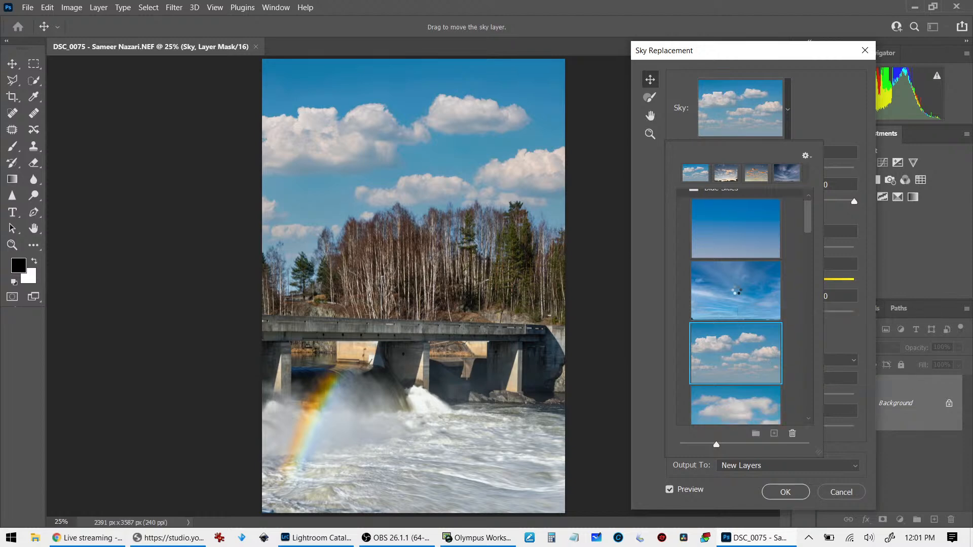
{"action": "left_click", "coordinate": [737, 293]}
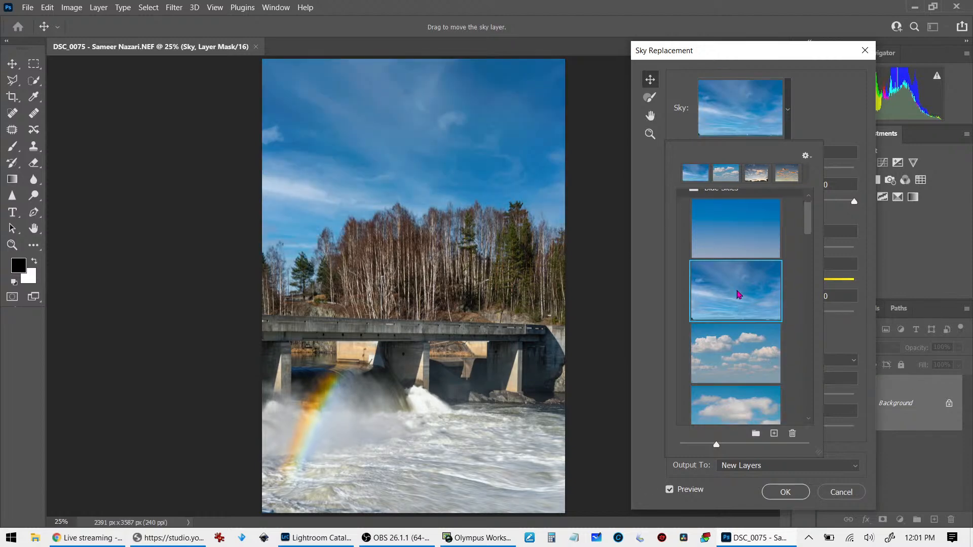
{"action": "scroll", "coordinate": [737, 294], "scroll_direction": "down", "scroll_amount": 5}
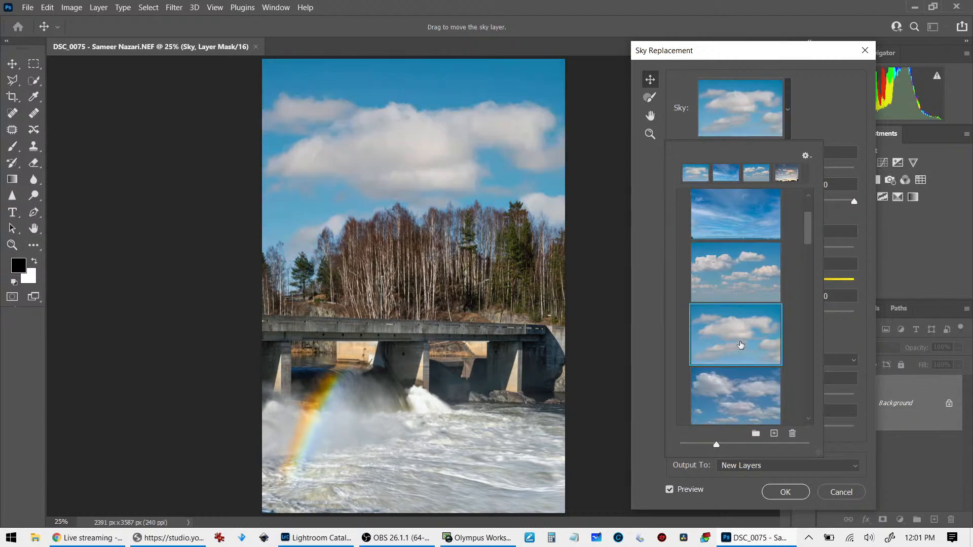
{"action": "scroll", "coordinate": [741, 345], "scroll_direction": "down", "scroll_amount": 2}
{"action": "left_click", "coordinate": [736, 373]}
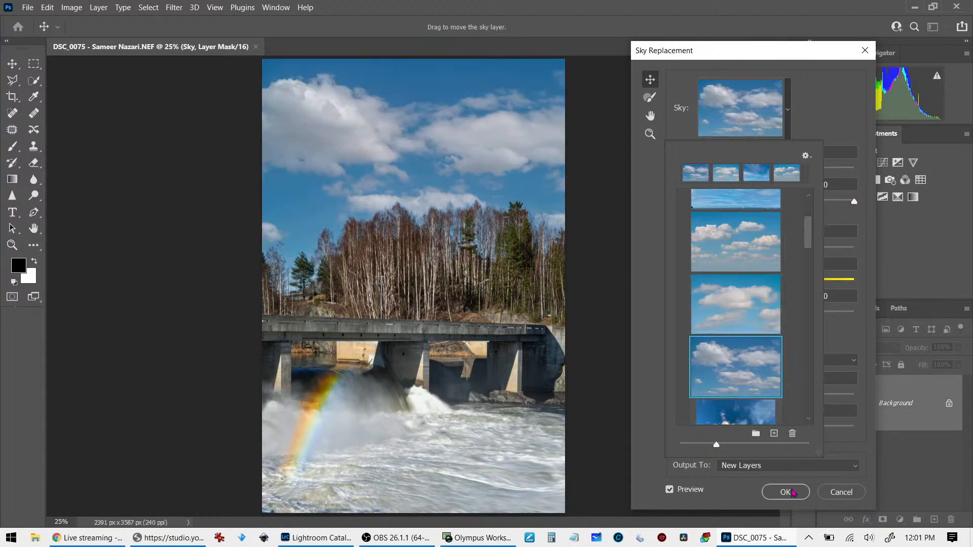
{"action": "left_click", "coordinate": [786, 493]}
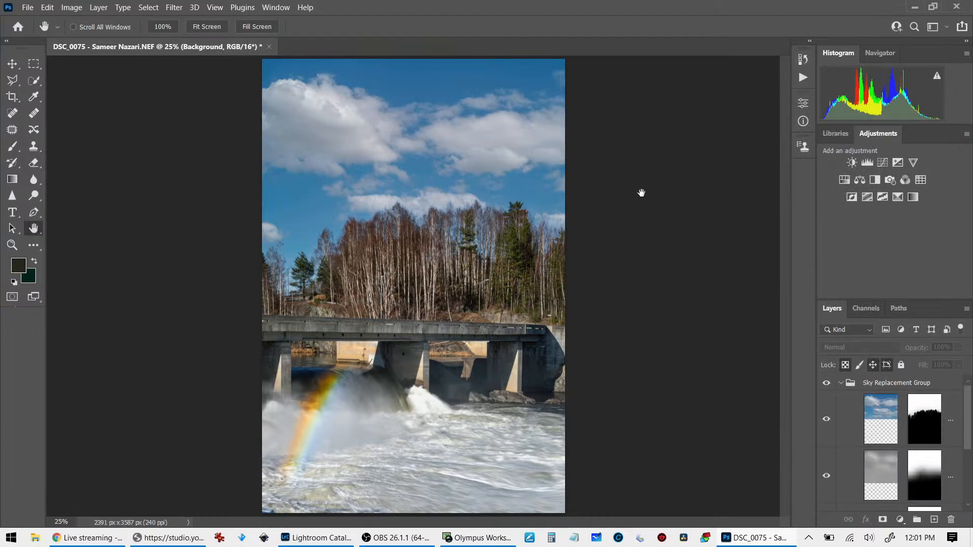
Save and close the sky-replaced document, and return to the photo grid in the Lightroom Classic library
{"action": "left_click", "coordinate": [268, 47]}
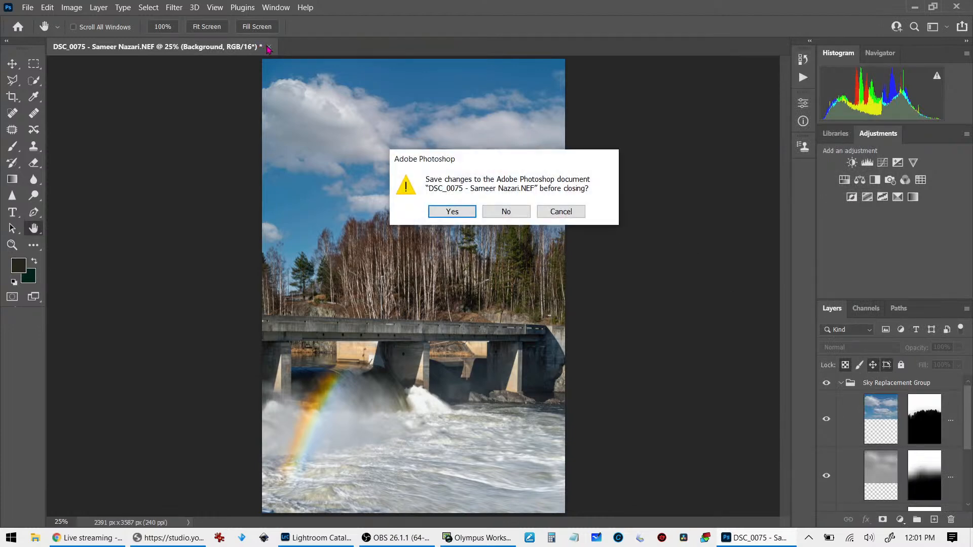
{"action": "left_click", "coordinate": [452, 212]}
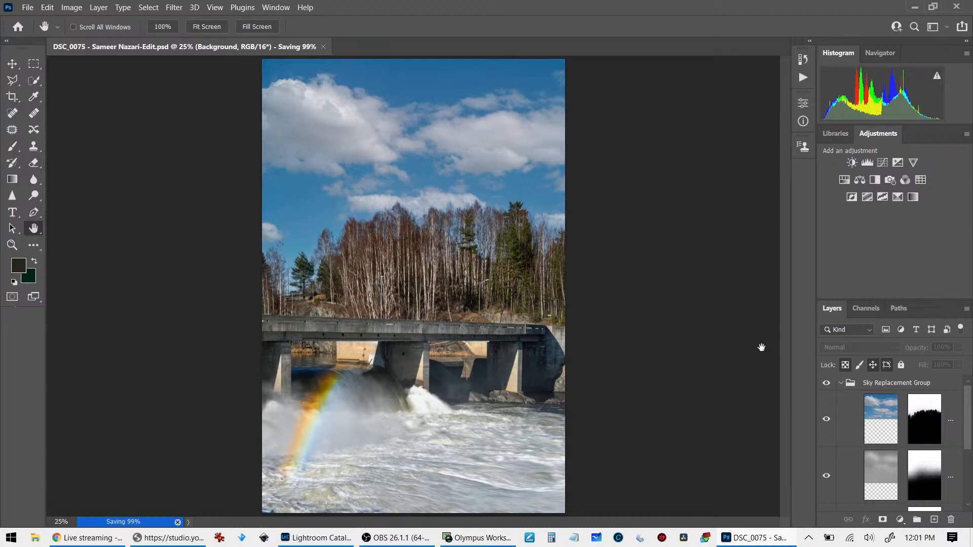
{"action": "key", "text": "alt+Tab"}
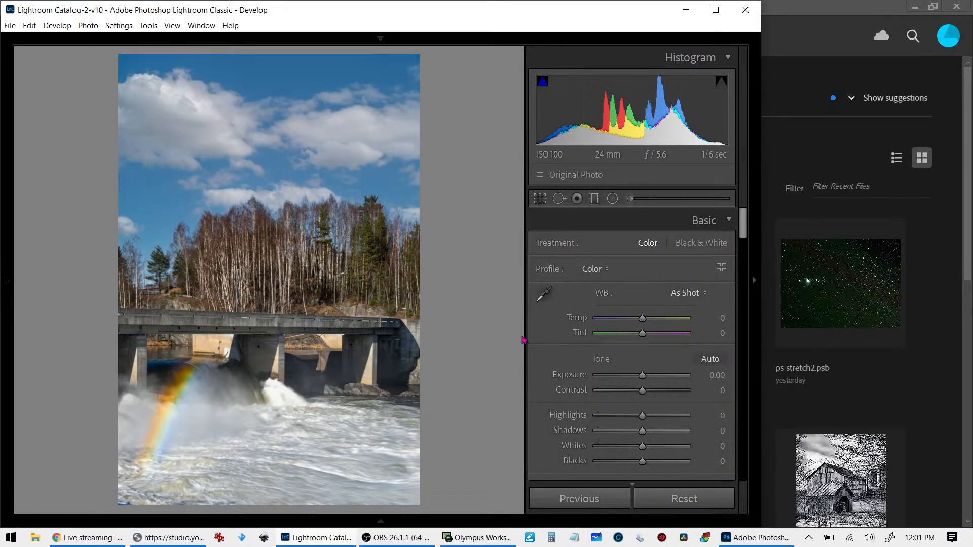
{"action": "key", "text": "g"}
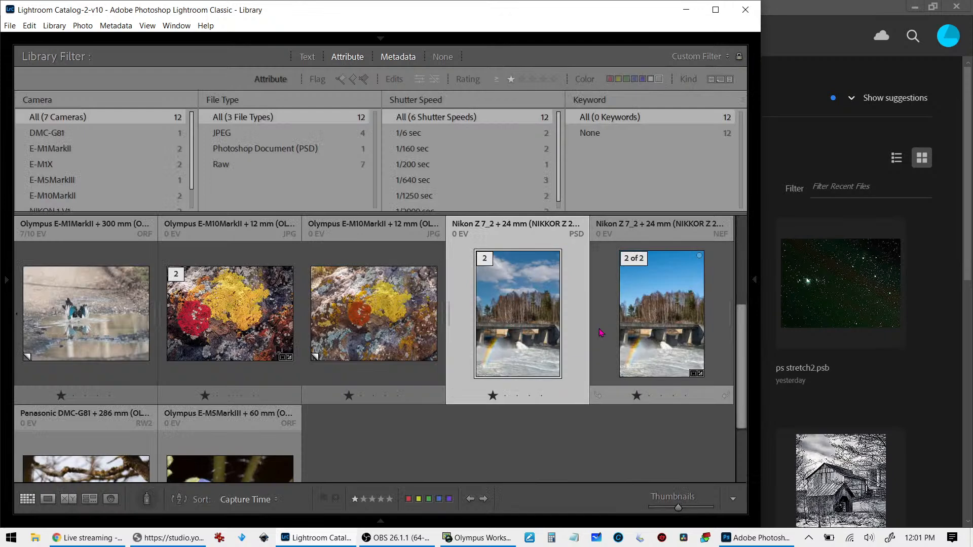
Reset all develop settings and the crop on the original NEF dam photo, and return to the grid
{"action": "double_click", "coordinate": [647, 327]}
{"action": "key", "text": "Tab"}
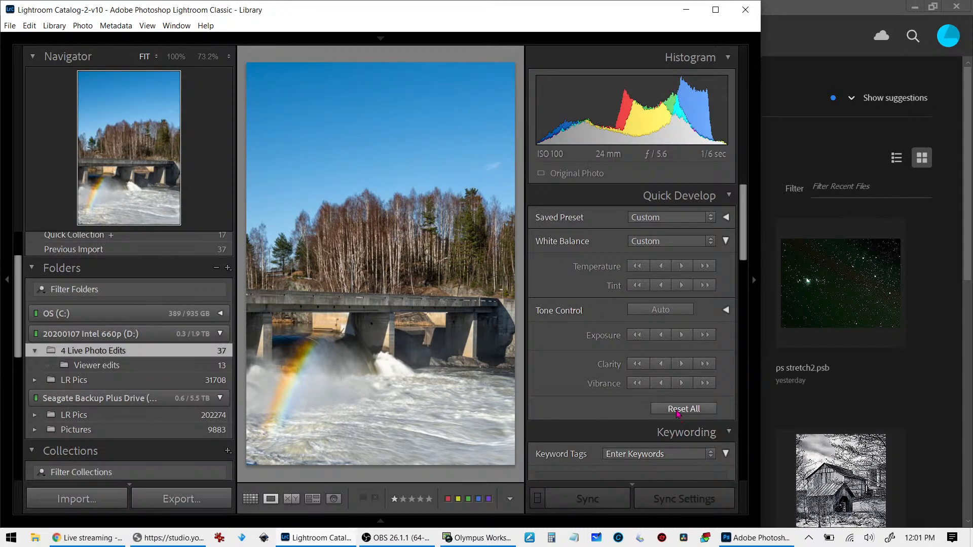
{"action": "left_click", "coordinate": [684, 409]}
{"action": "key", "text": "backslash"}
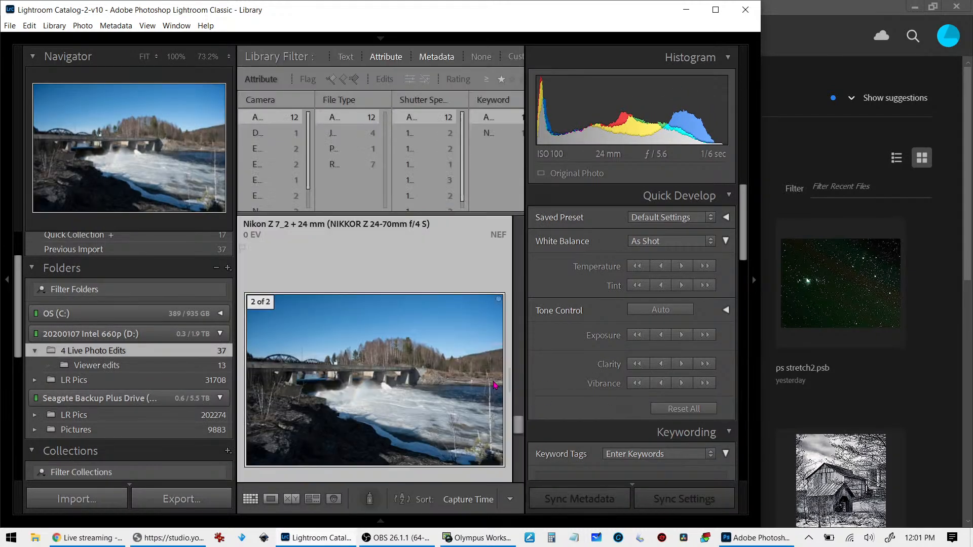
{"action": "key", "text": "Tab"}
{"action": "key", "text": "g"}
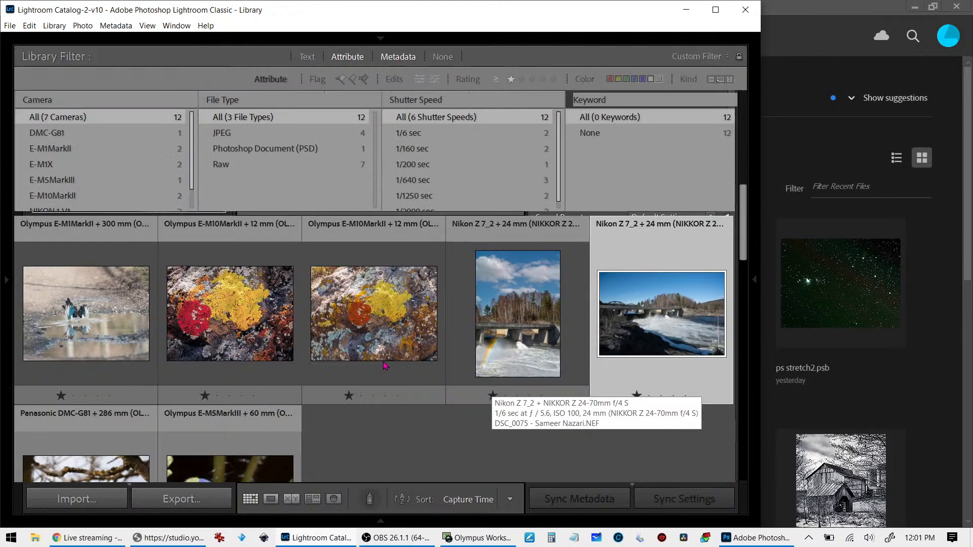
Compare the reset NEF original side by side with the sky-replaced PSD, and bring up the live chat window
{"action": "left_click", "coordinate": [525, 332]}
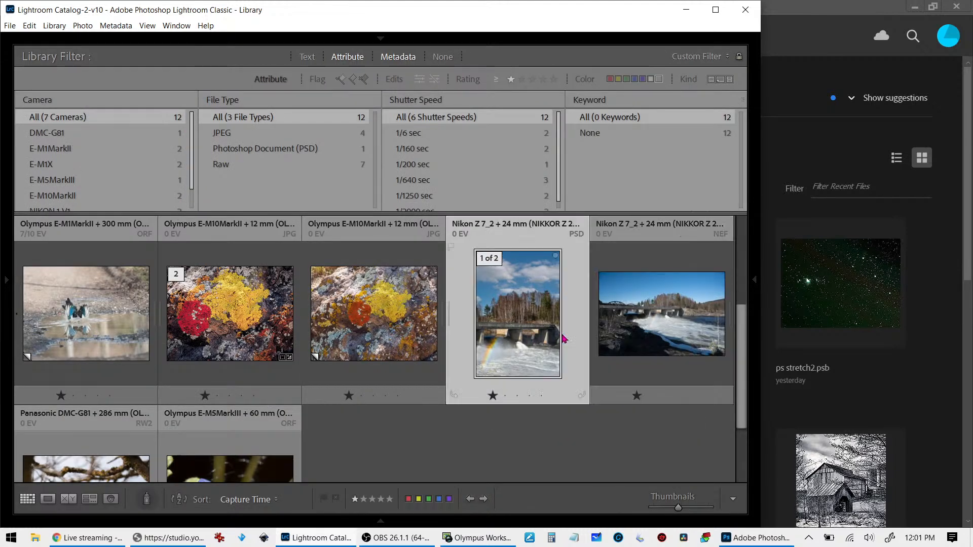
{"action": "left_click", "coordinate": [636, 333]}
{"action": "left_click", "coordinate": [536, 340], "text": "ctrl"}
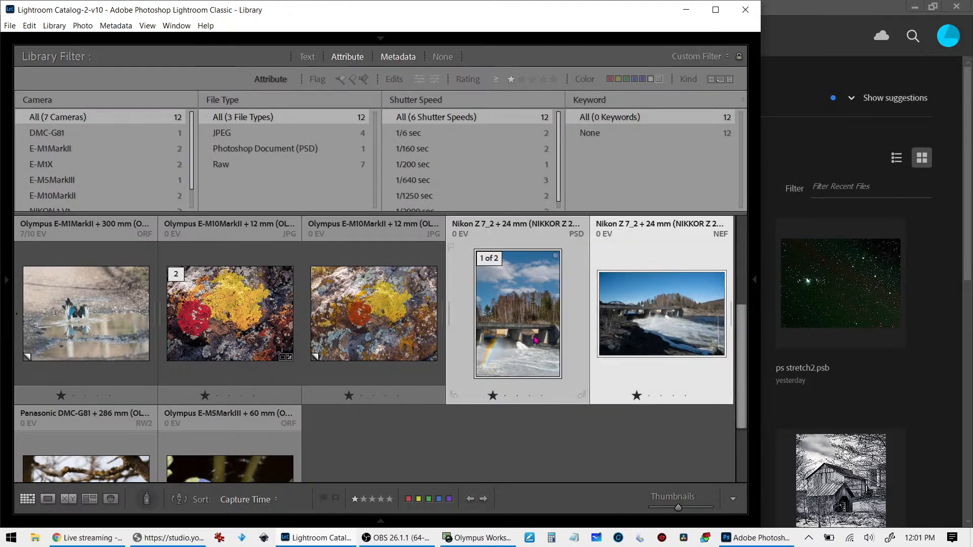
{"action": "key", "text": "c"}
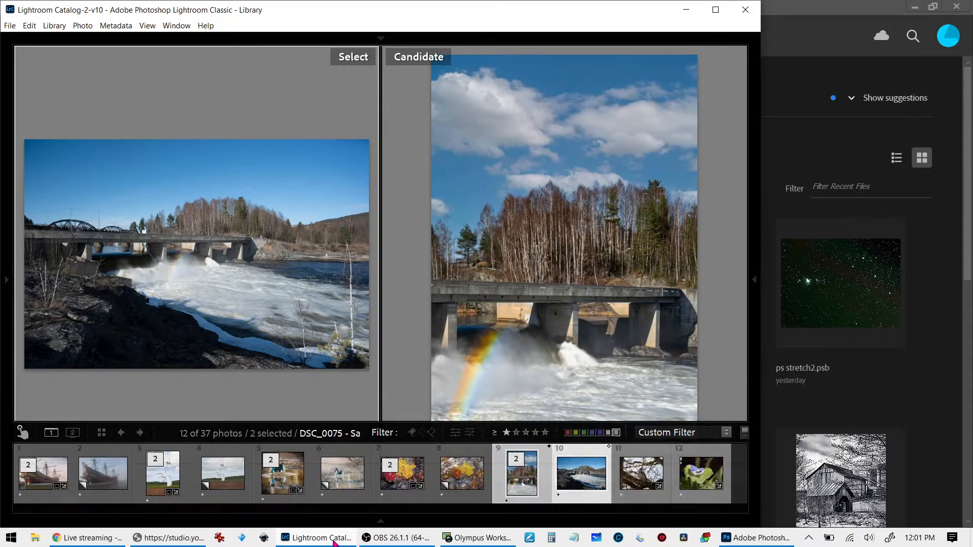
{"action": "left_click", "coordinate": [193, 541]}
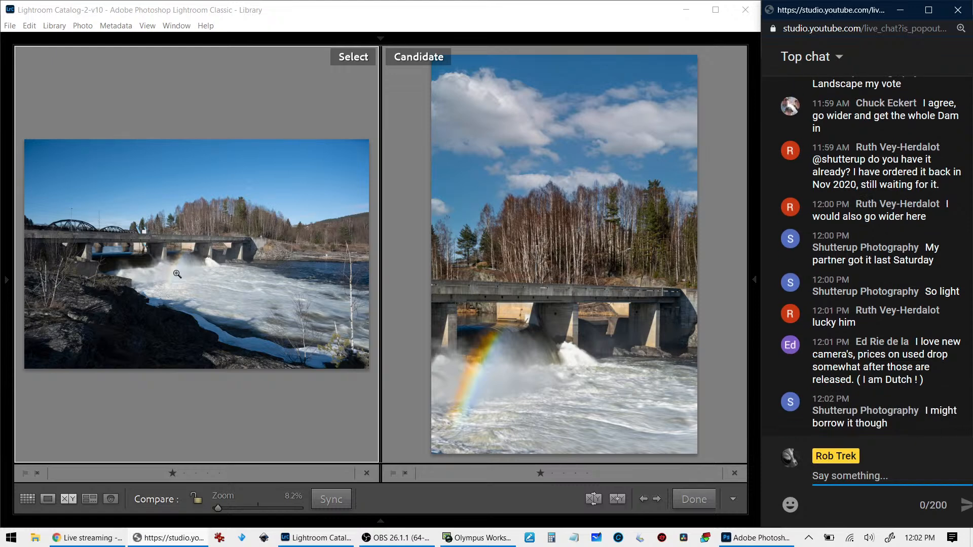
Crop the original NEF in Develop to a 16 x 9 landscape framing the bridge, rainbow and trees
{"action": "left_click", "coordinate": [176, 273]}
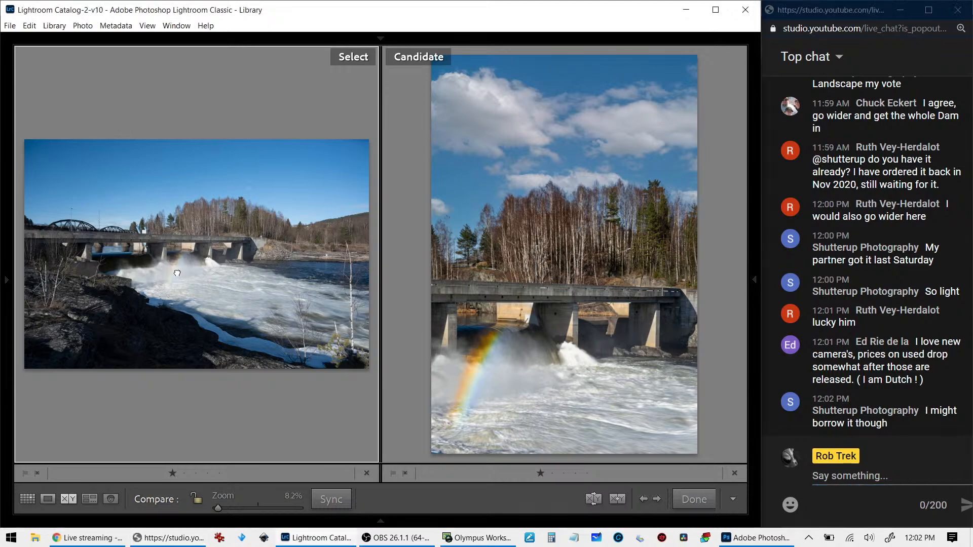
{"action": "left_click", "coordinate": [177, 273]}
{"action": "left_click", "coordinate": [177, 272]}
{"action": "key", "text": "d"}
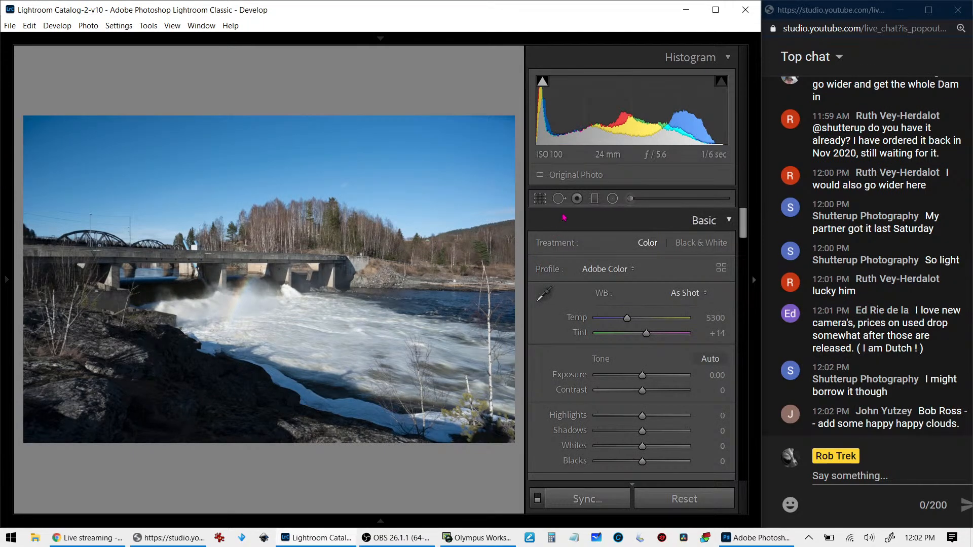
{"action": "left_click", "coordinate": [540, 198]}
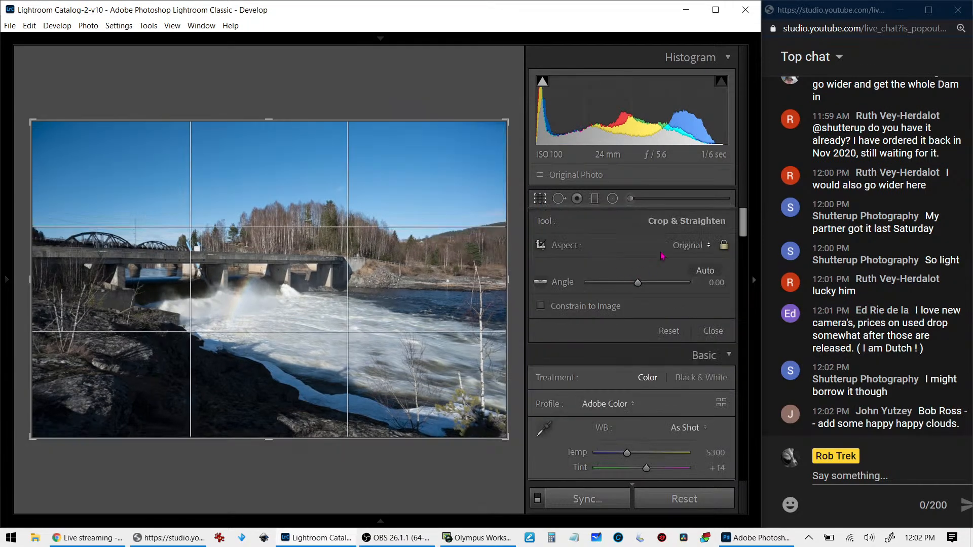
{"action": "left_click", "coordinate": [674, 247]}
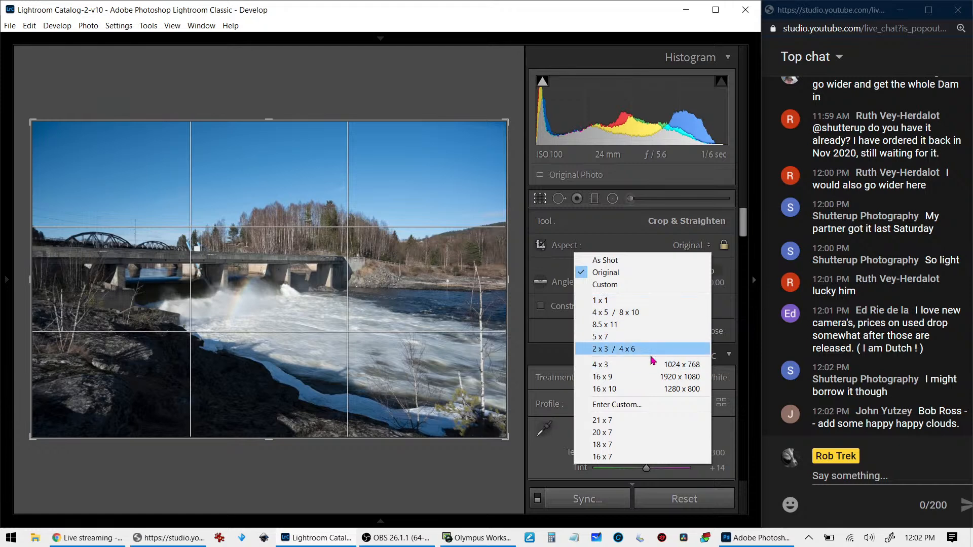
{"action": "left_click", "coordinate": [651, 377]}
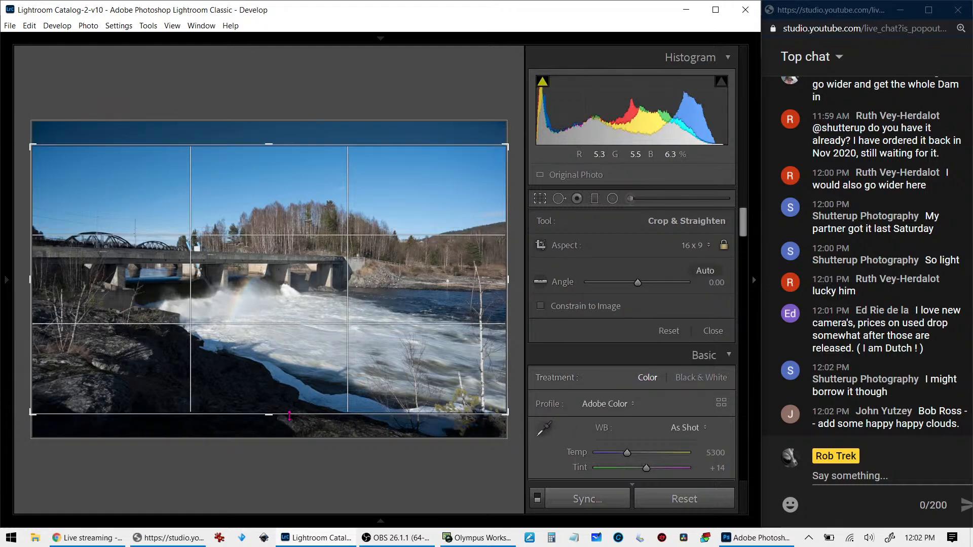
{"action": "left_click_drag", "start_coordinate": [269, 414], "coordinate": [269, 339]}
{"action": "left_click_drag", "start_coordinate": [349, 328], "coordinate": [416, 321]}
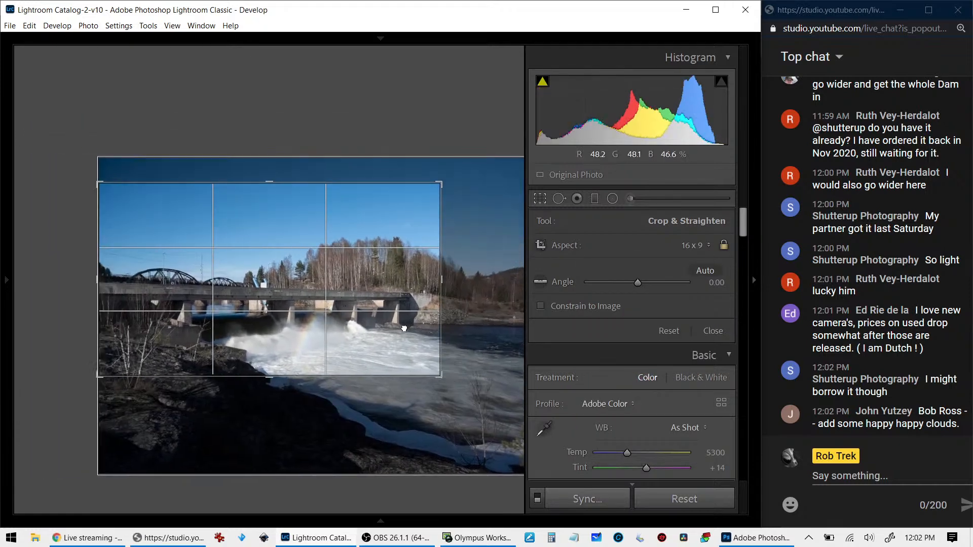
{"action": "left_click_drag", "start_coordinate": [444, 281], "coordinate": [458, 280]}
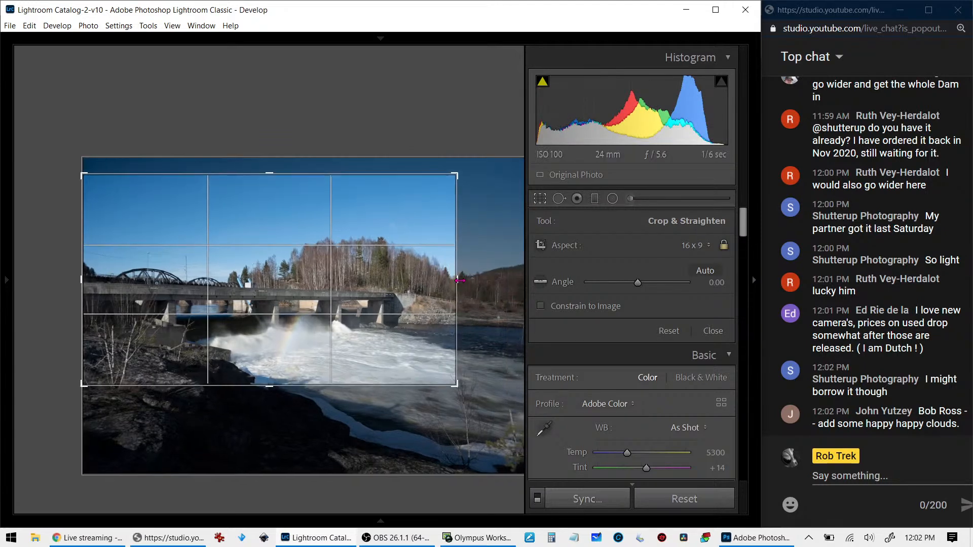
{"action": "left_click_drag", "start_coordinate": [387, 318], "coordinate": [388, 335]}
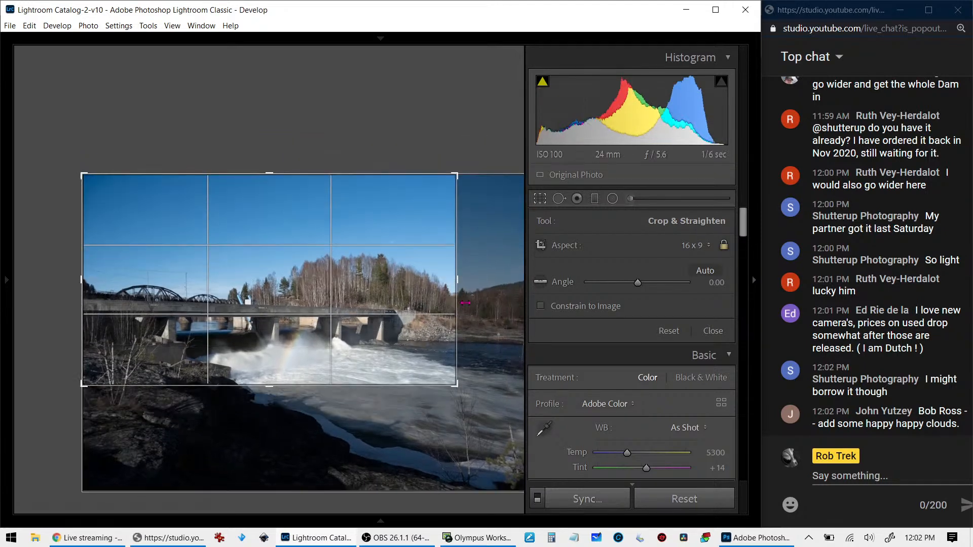
{"action": "key", "text": "Return"}
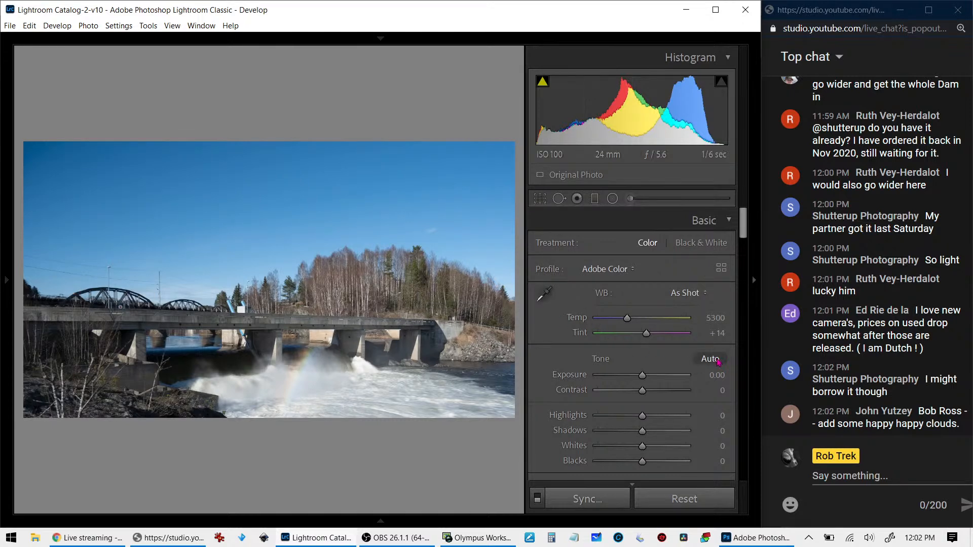
Apply automatic tone to the cropped dam photo and set Clarity to +20
{"action": "left_click", "coordinate": [710, 359]}
{"action": "scroll", "coordinate": [538, 373], "scroll_direction": "down", "scroll_amount": 3}
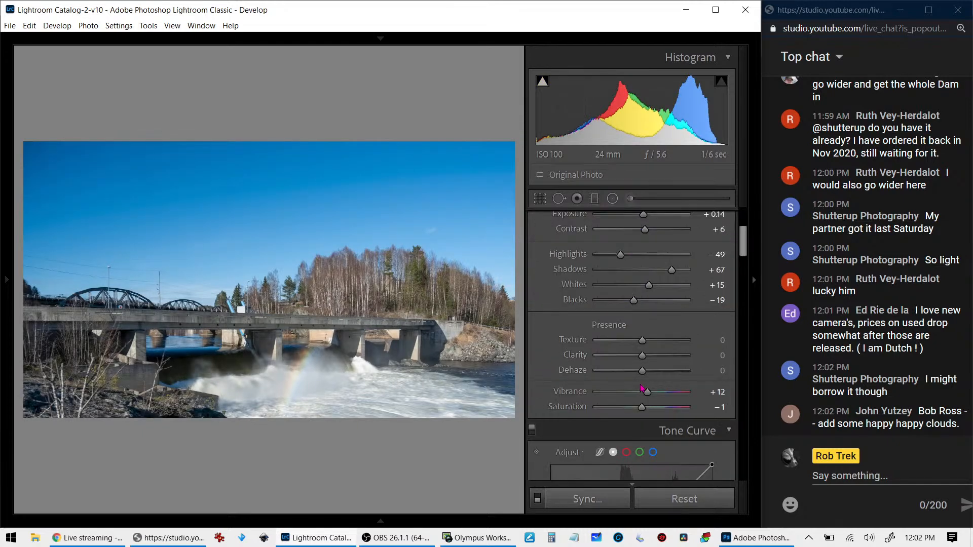
{"action": "left_click_drag", "start_coordinate": [644, 359], "coordinate": [654, 361]}
Open the cropped landscape version of the dam photo in Adobe Photoshop 2021
{"action": "right_click", "coordinate": [456, 341]}
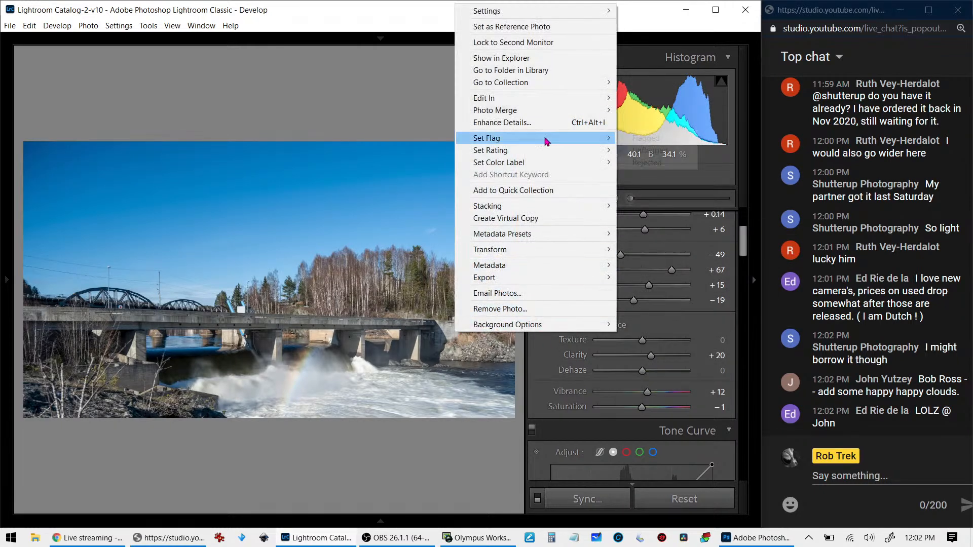
{"action": "mouse_move", "coordinate": [489, 98]}
{"action": "left_click", "coordinate": [647, 98]}
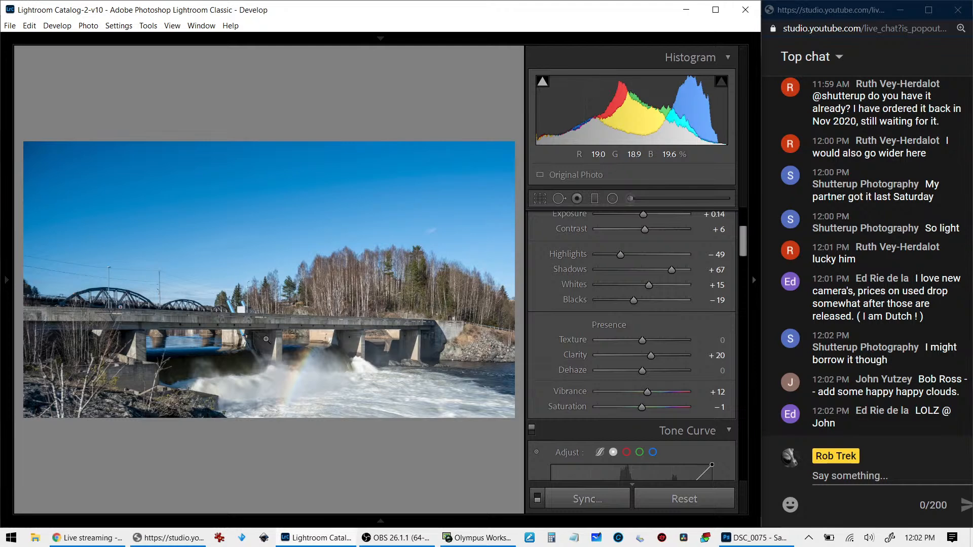
{"action": "key", "text": "i"}
{"action": "key", "text": "i"}
{"action": "key", "text": "i"}
{"action": "key", "text": "alt+Tab"}
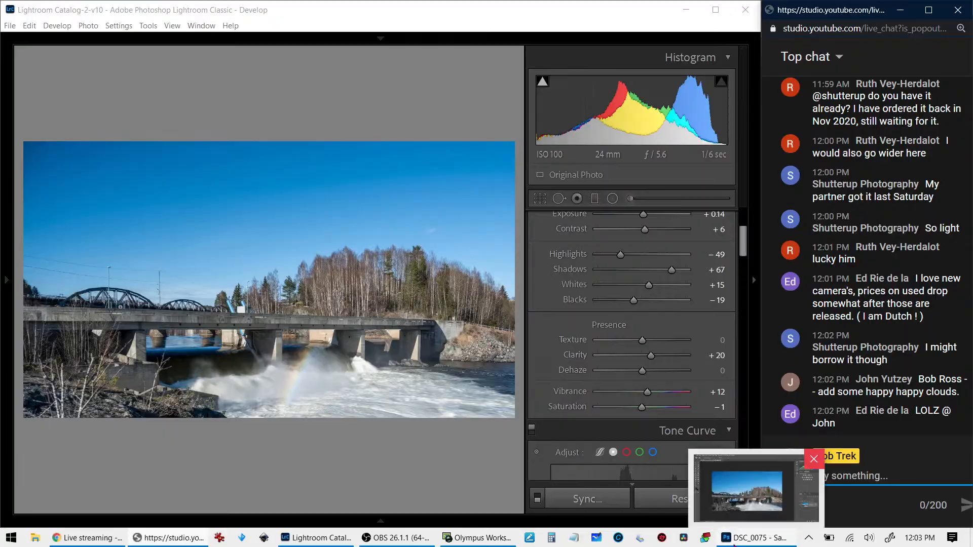
Switch to Photoshop, start Sky Replacement on the landscape dam photo and show the available sky presets
{"action": "left_click", "coordinate": [755, 538]}
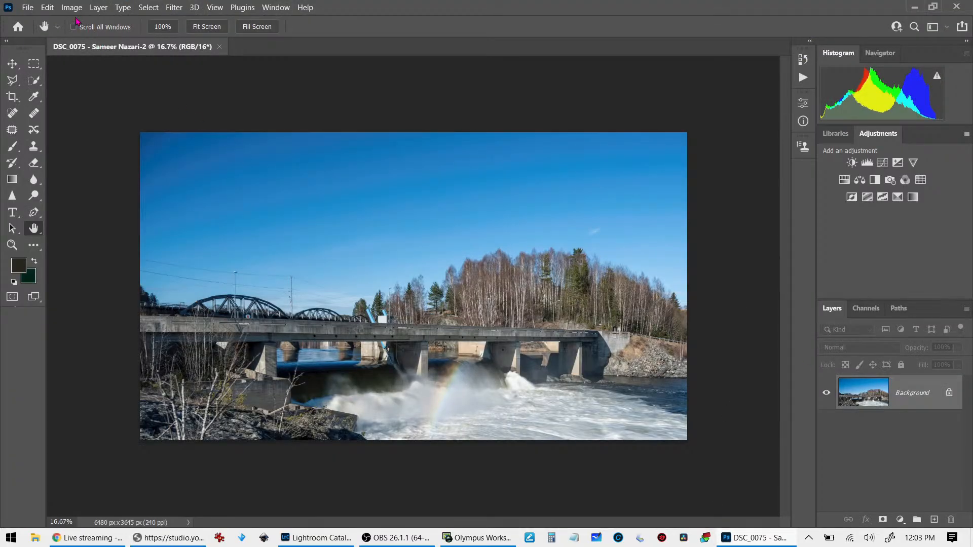
{"action": "left_click", "coordinate": [47, 7]}
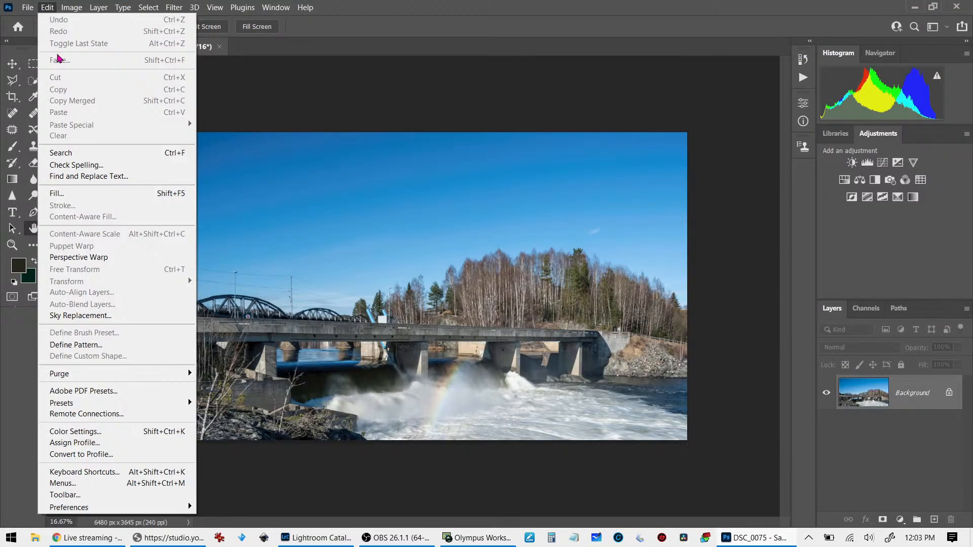
{"action": "left_click", "coordinate": [96, 315]}
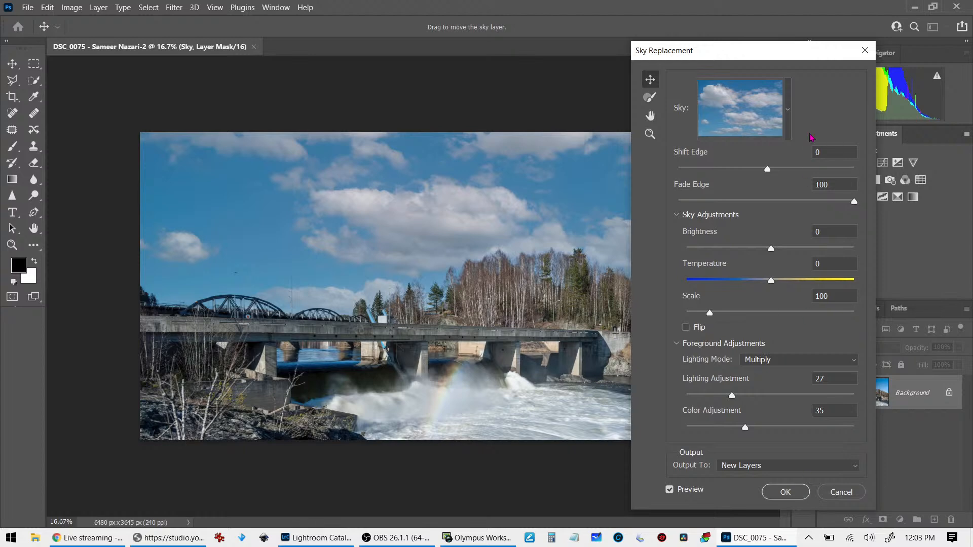
{"action": "left_click", "coordinate": [789, 118]}
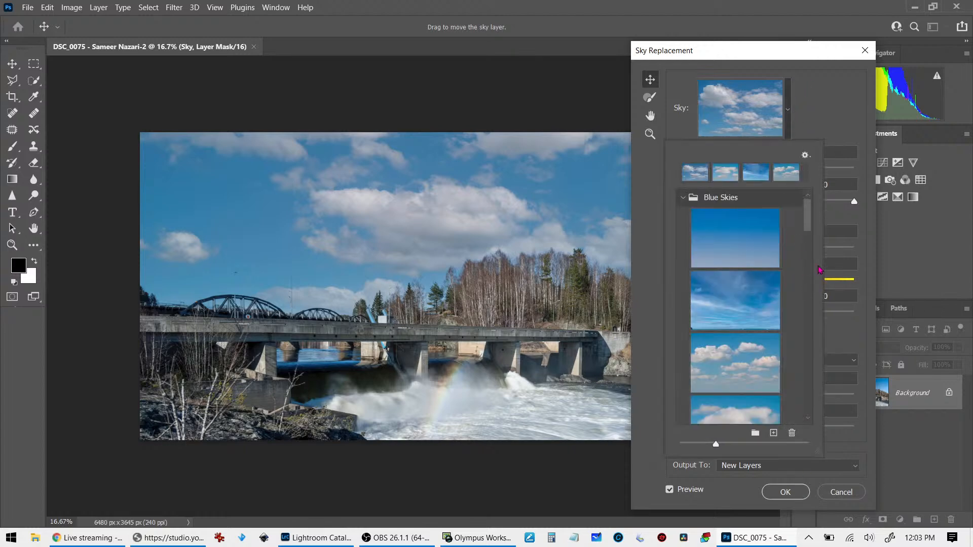
Try the fiery red sunset, the pink-clouded sky and the blue sky with golden clouds on the dam photo
{"action": "left_click_drag", "start_coordinate": [808, 223], "coordinate": [810, 349]}
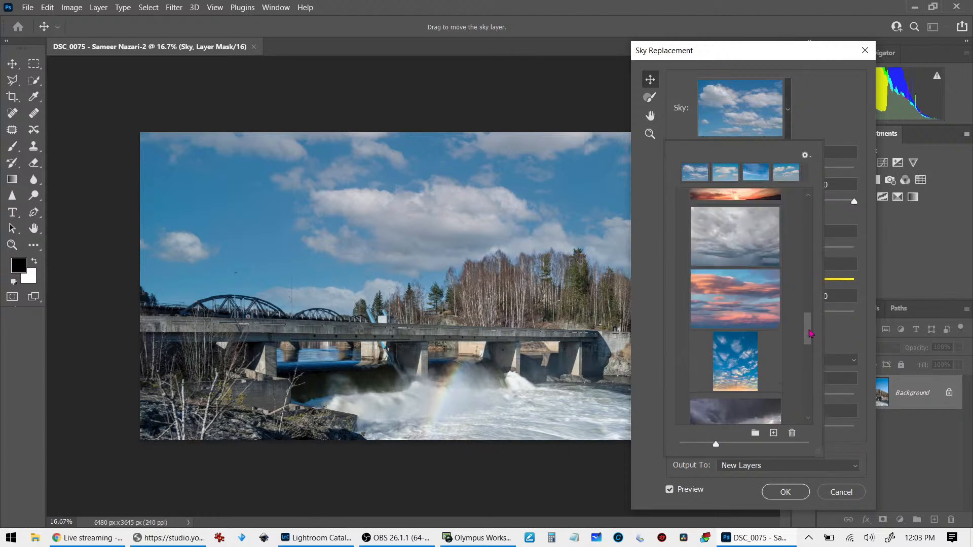
{"action": "scroll", "coordinate": [755, 262], "scroll_direction": "up", "scroll_amount": 2}
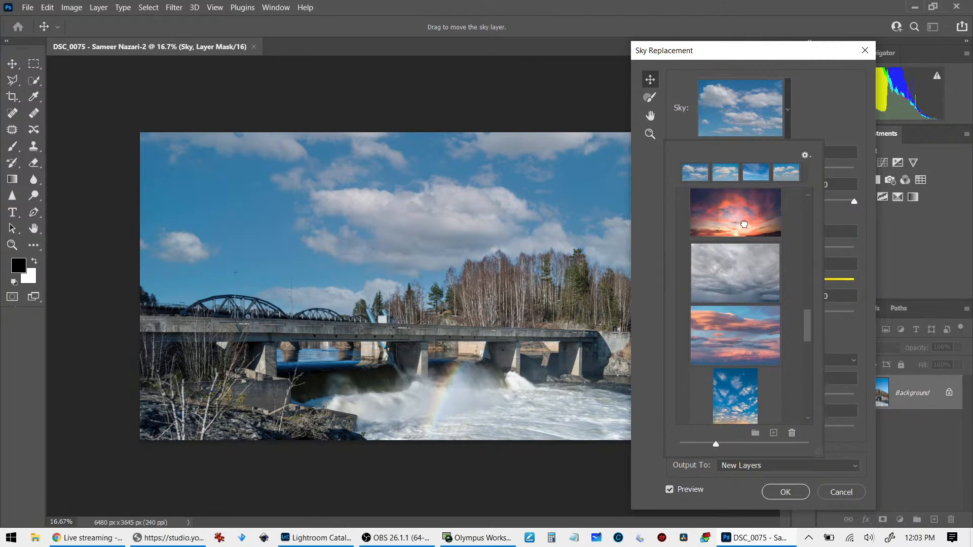
{"action": "left_click", "coordinate": [744, 224]}
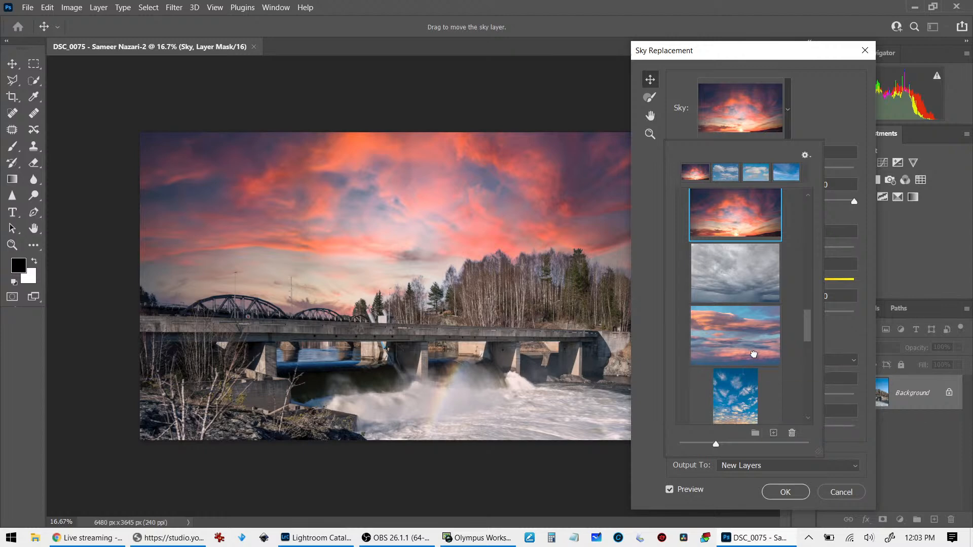
{"action": "left_click", "coordinate": [755, 357]}
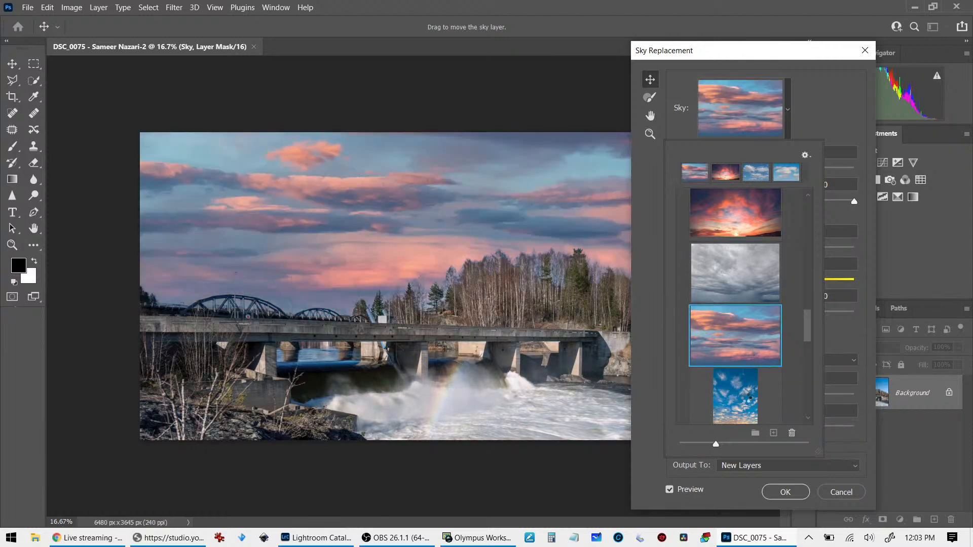
{"action": "left_click", "coordinate": [748, 402]}
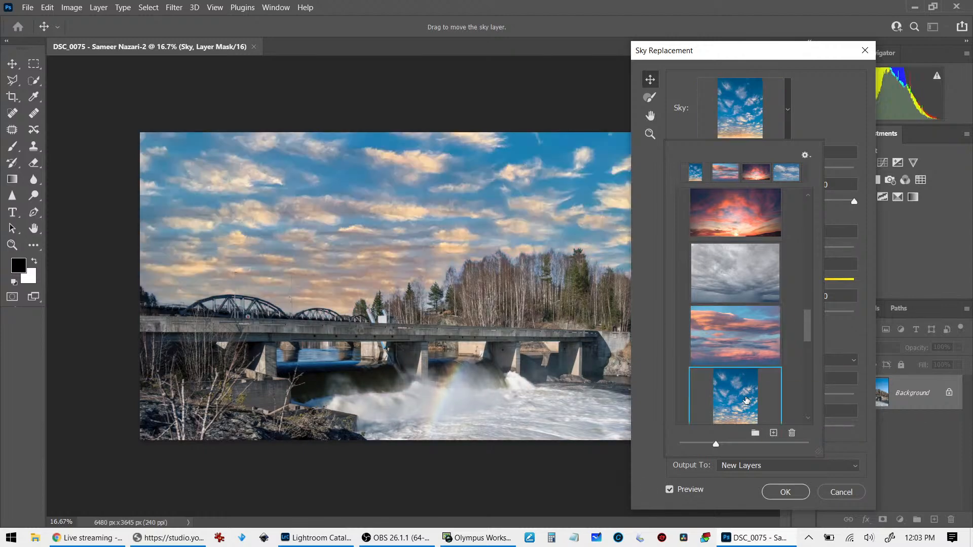
Try the Spectacular rainbow sky and the dark blue sky with wispy clouds on the dam photo
{"action": "scroll", "coordinate": [746, 401], "scroll_direction": "up", "scroll_amount": 5}
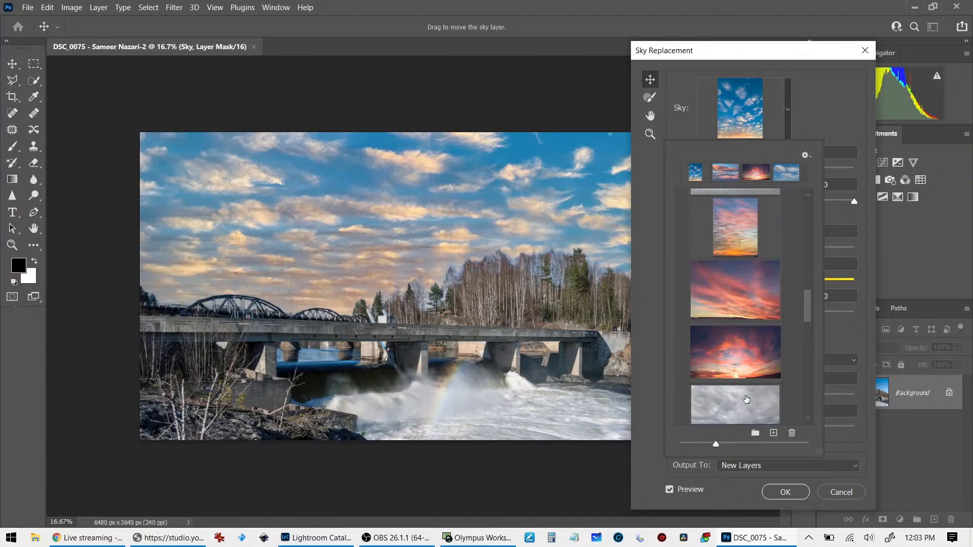
{"action": "scroll", "coordinate": [747, 401], "scroll_direction": "up", "scroll_amount": 2}
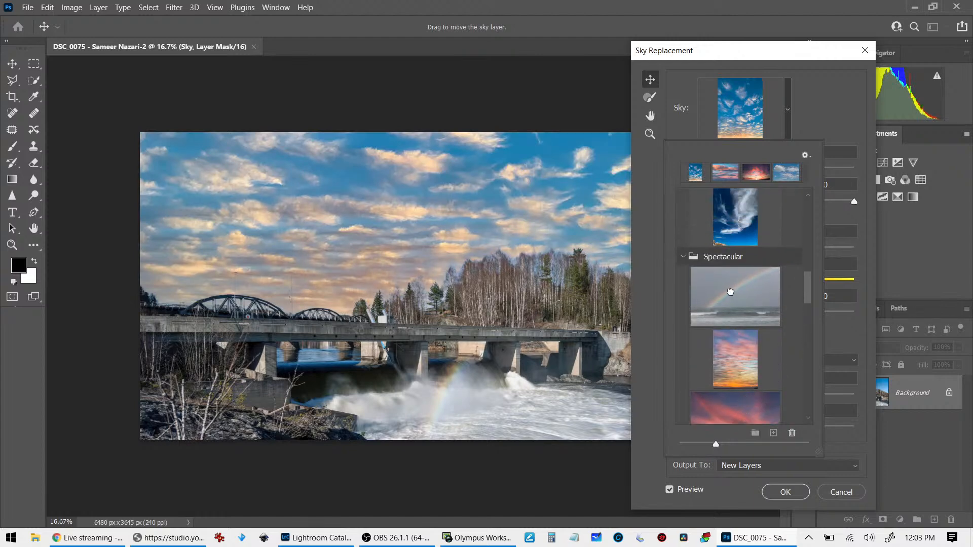
{"action": "left_click", "coordinate": [730, 293]}
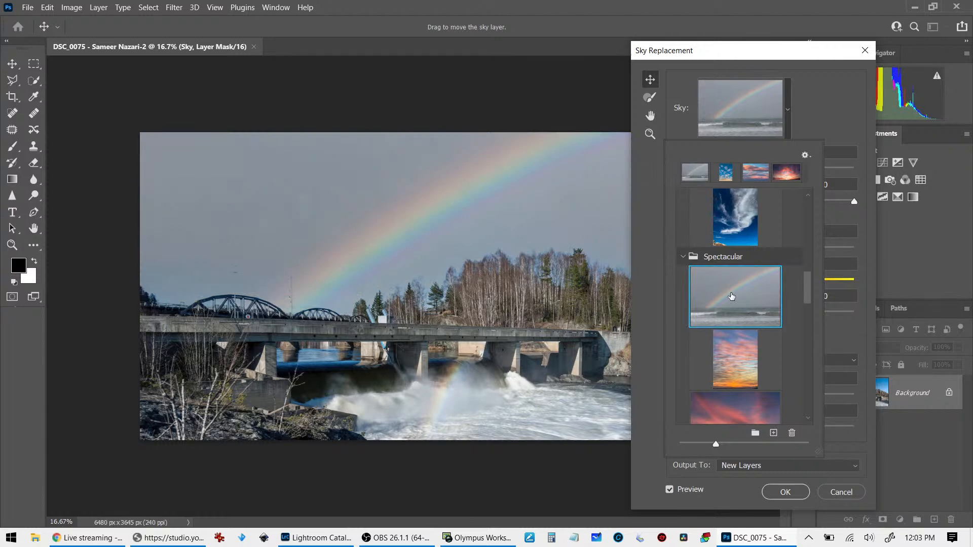
{"action": "scroll", "coordinate": [733, 295], "scroll_direction": "up", "scroll_amount": 3}
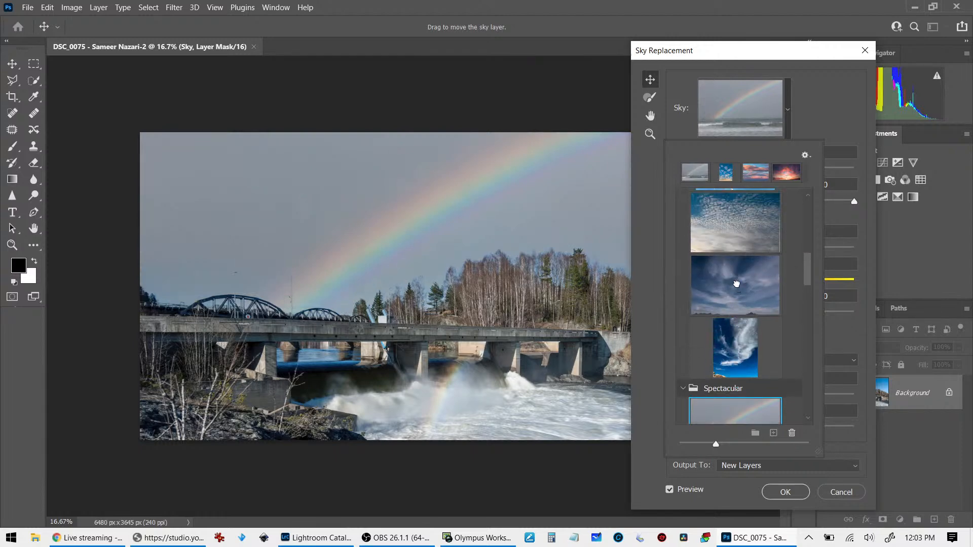
{"action": "left_click", "coordinate": [736, 284]}
{"action": "scroll", "coordinate": [740, 283], "scroll_direction": "up", "scroll_amount": 3}
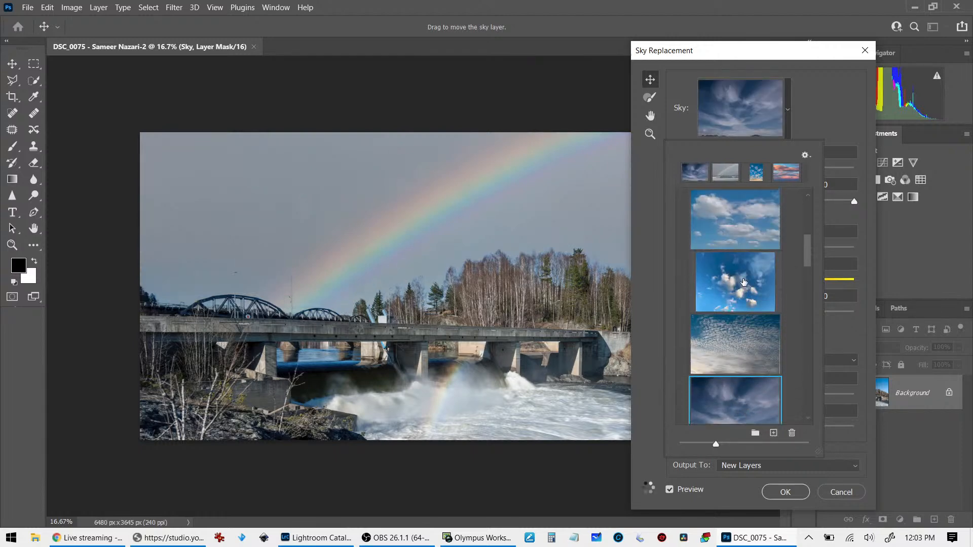
Replace the sky with the blue sky preset with scattered white clouds, output to New Layers
{"action": "scroll", "coordinate": [743, 286], "scroll_direction": "up", "scroll_amount": 1}
{"action": "left_click", "coordinate": [740, 286]}
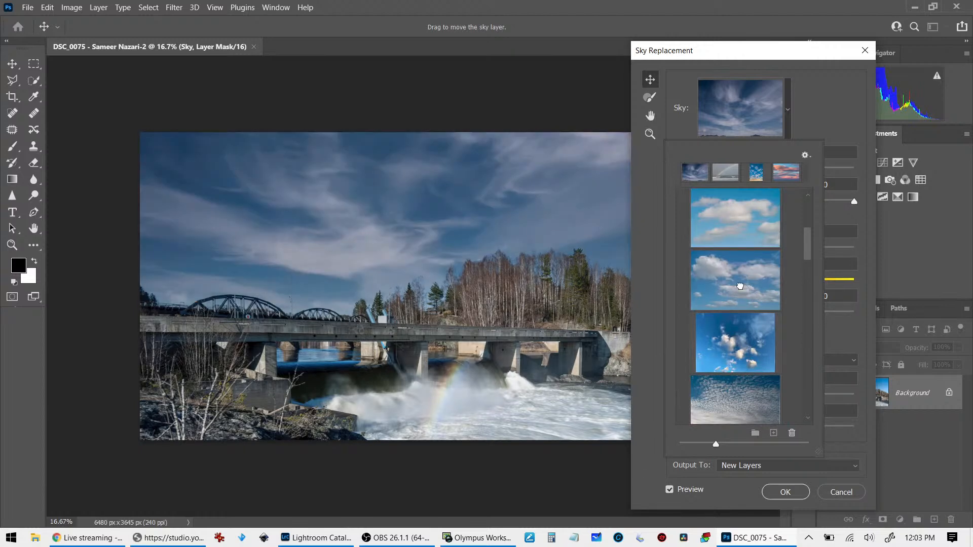
{"action": "left_click", "coordinate": [797, 495]}
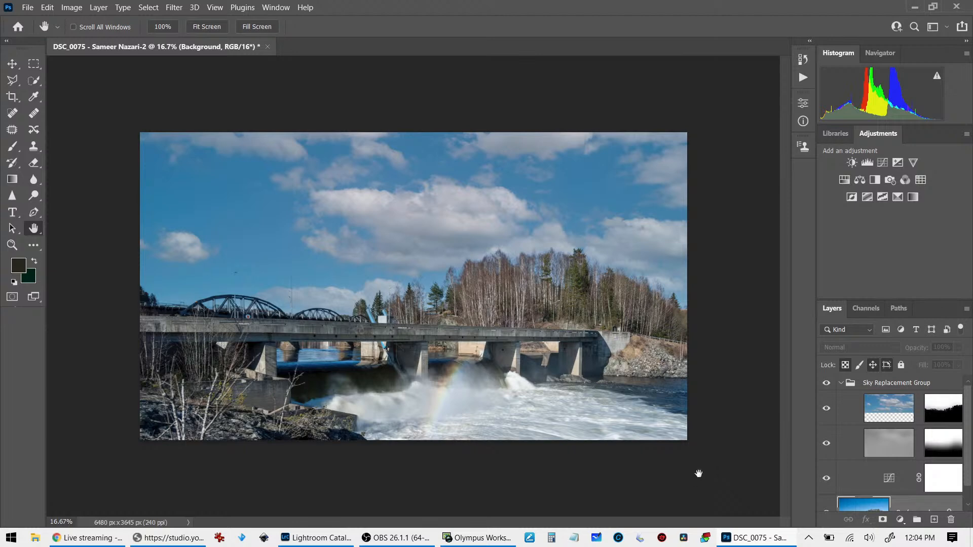
Close the sky-replaced dam photo with its changes saved, and return to the Lightroom Classic library grid
{"action": "left_click", "coordinate": [267, 46]}
{"action": "left_click", "coordinate": [442, 215]}
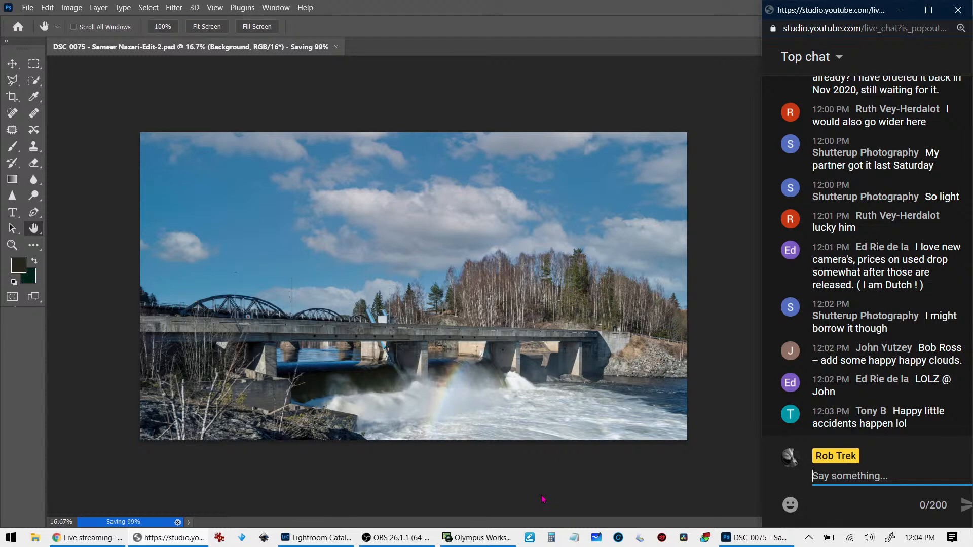
{"action": "key", "text": "alt+Tab"}
{"action": "key", "text": "alt+Tab"}
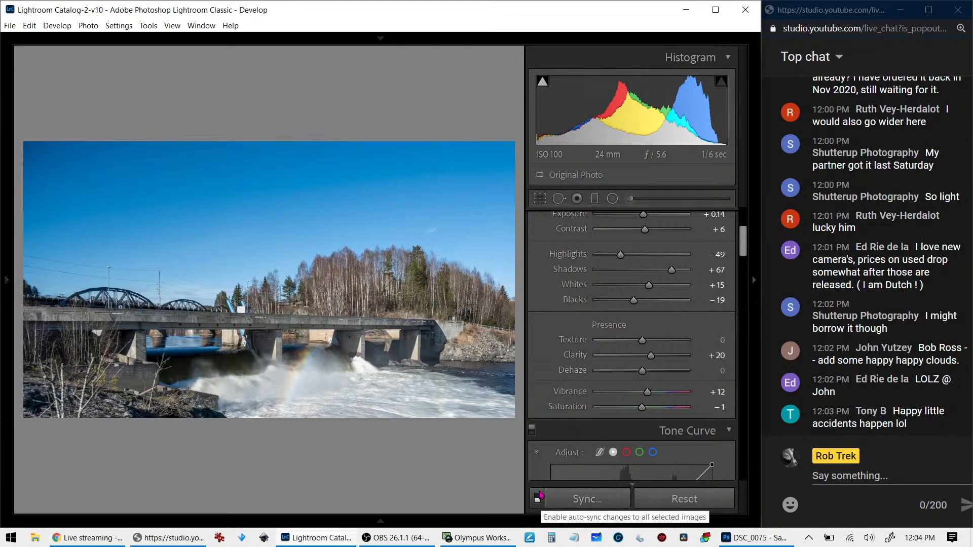
{"action": "key", "text": "g"}
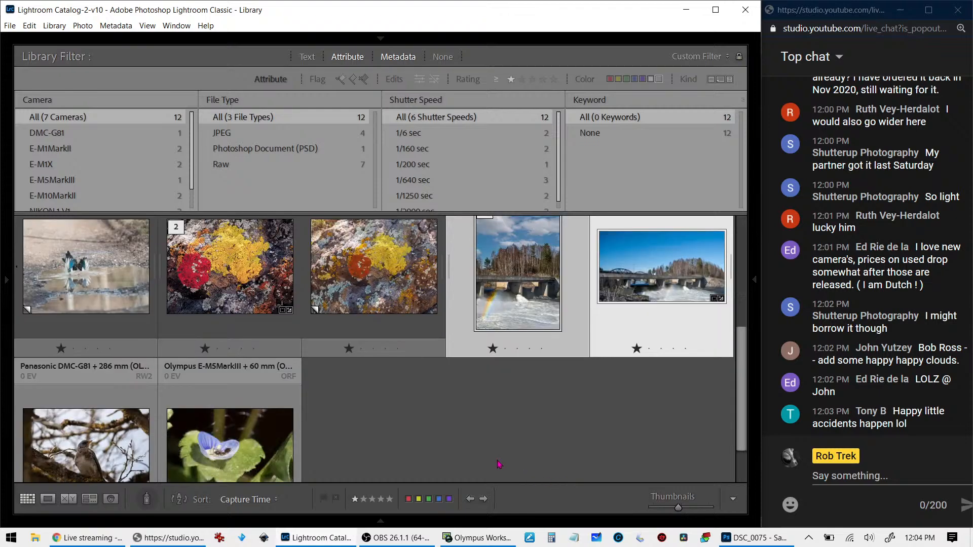
Open the Panasonic DMC-G81 bird photo in Loupe view and show the overlay with full camera, lens and file details
{"action": "scroll", "coordinate": [494, 463], "scroll_direction": "down", "scroll_amount": 1}
{"action": "double_click", "coordinate": [109, 411]}
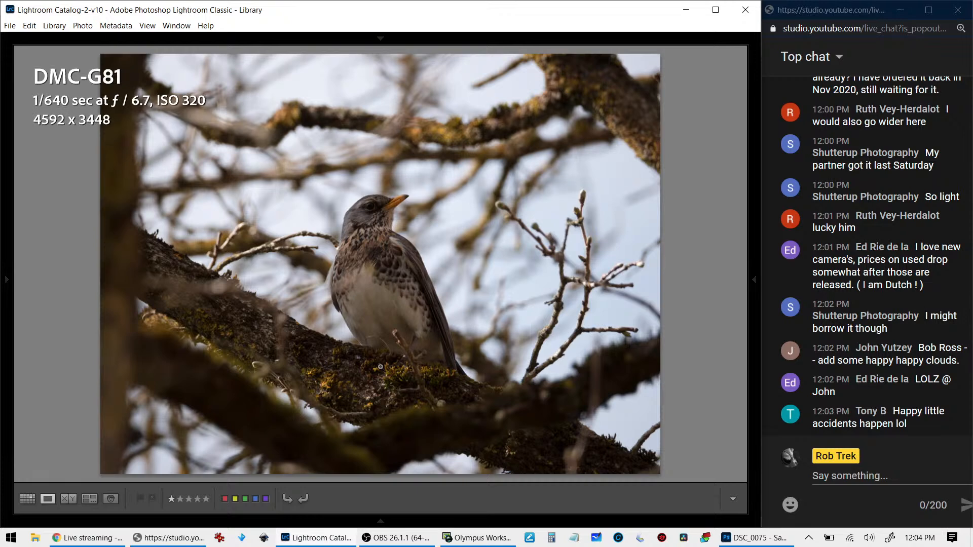
{"action": "key", "text": "i"}
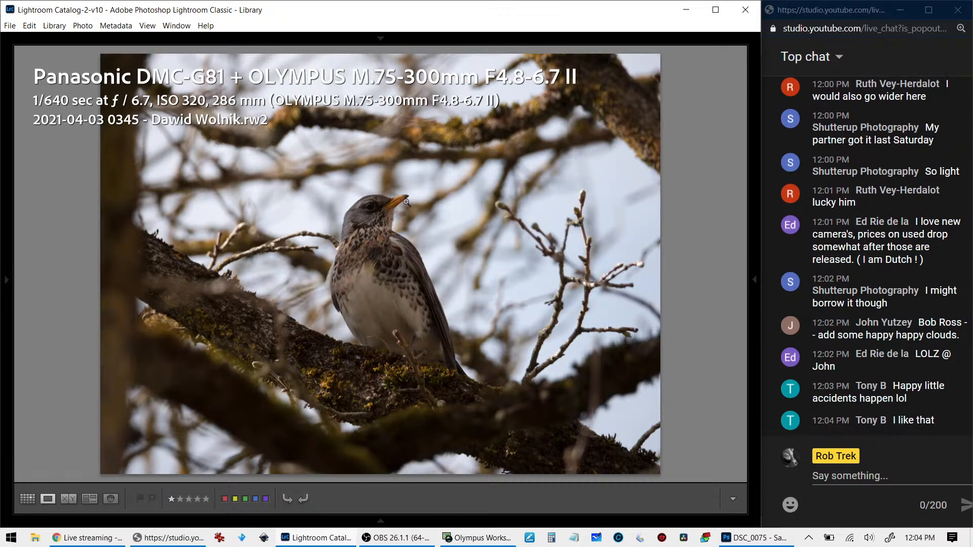
{"action": "key", "text": "Right"}
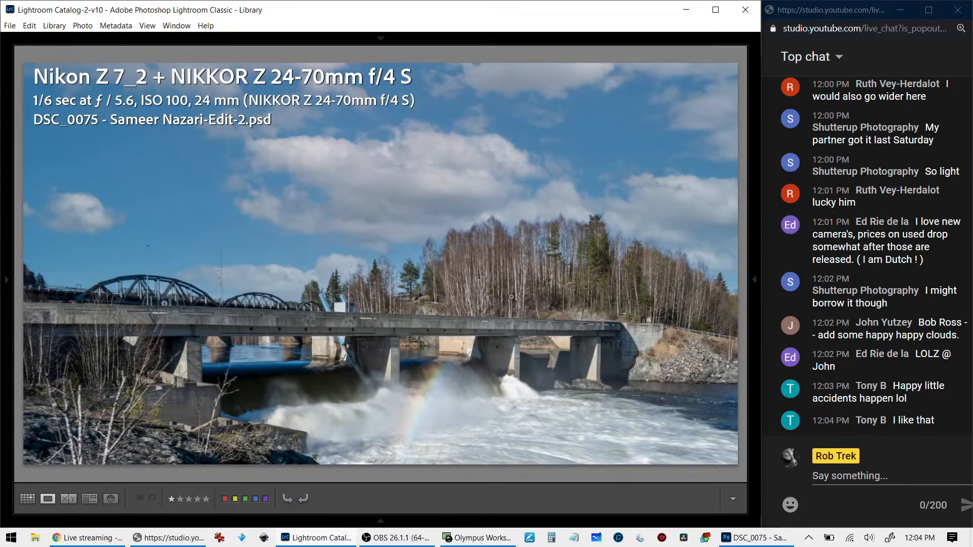
Go back to the grid, reopen the Panasonic bird photo in Loupe view and inspect the bird up close
{"action": "key", "text": "g"}
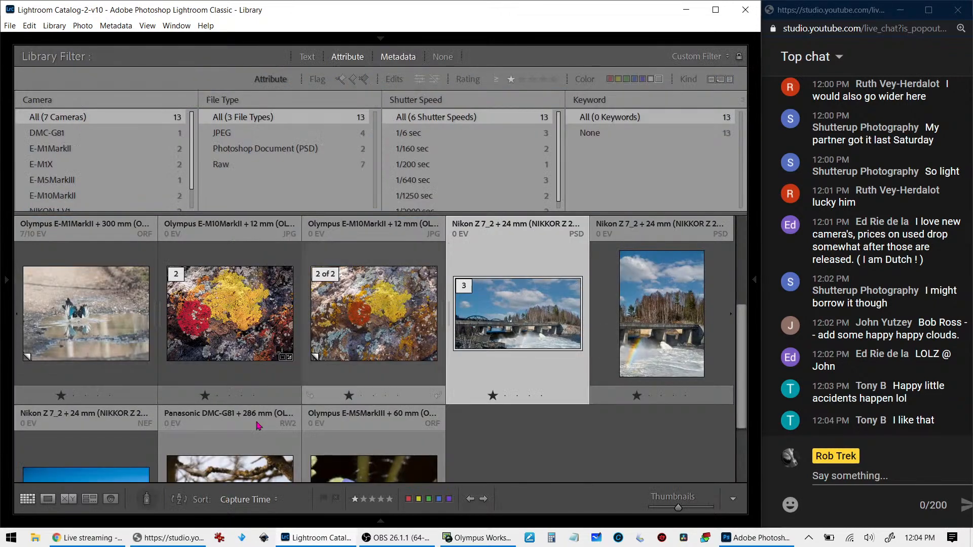
{"action": "scroll", "coordinate": [152, 436], "scroll_direction": "down", "scroll_amount": 1}
{"action": "left_click", "coordinate": [99, 446]}
{"action": "scroll", "coordinate": [99, 446], "scroll_direction": "down", "scroll_amount": 1}
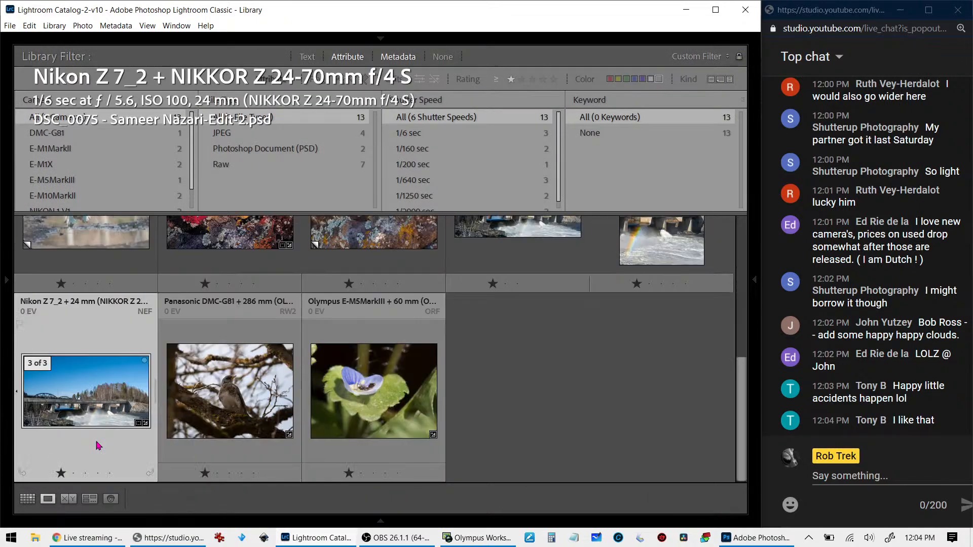
{"action": "key", "text": "g"}
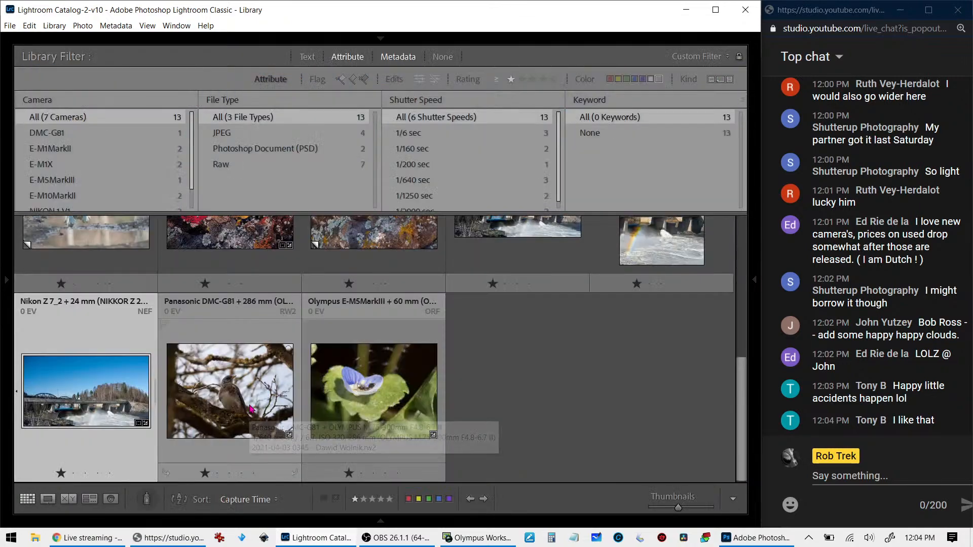
{"action": "double_click", "coordinate": [251, 408]}
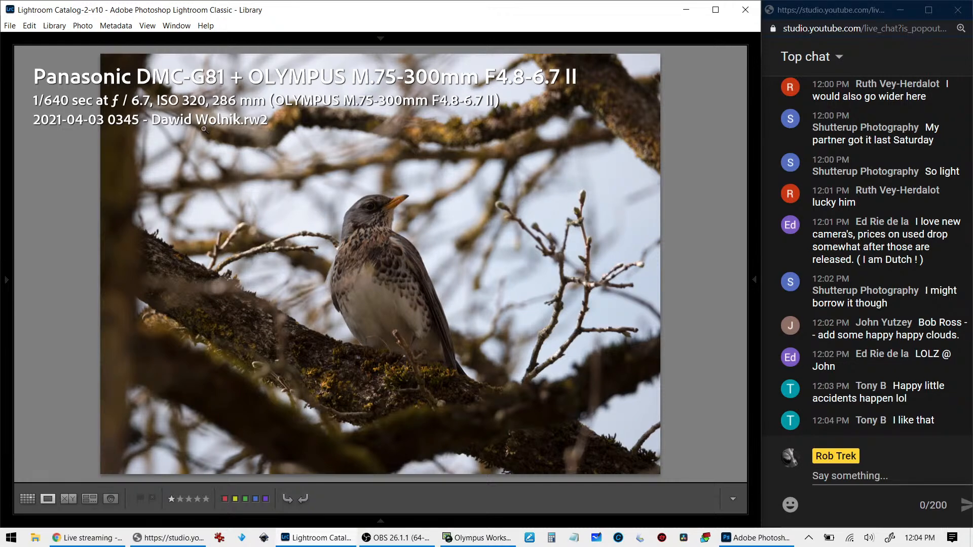
{"action": "left_click", "coordinate": [381, 228]}
{"action": "left_click", "coordinate": [382, 227]}
Bring the bird photo into Develop with the adjustment controls showing and apply automatic tone
{"action": "left_click", "coordinate": [755, 280]}
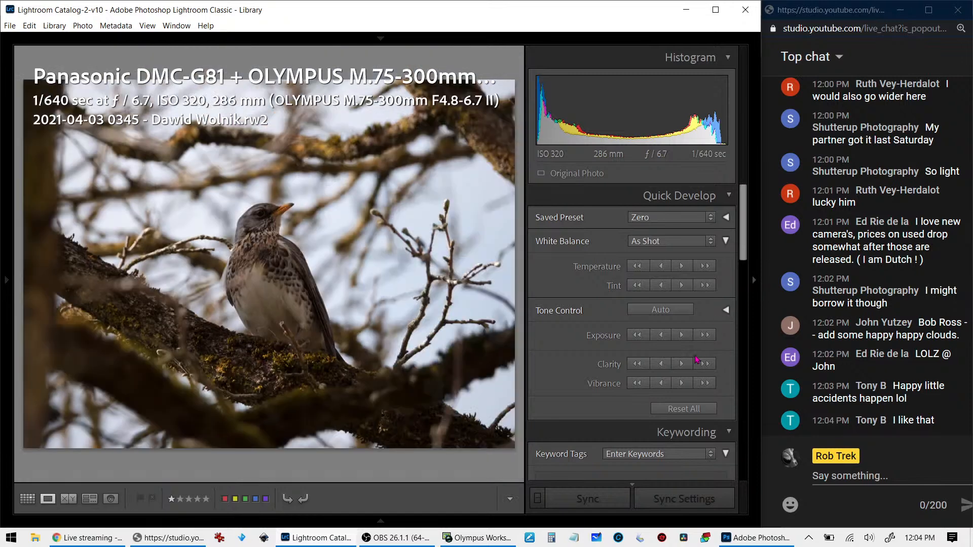
{"action": "key", "text": "d"}
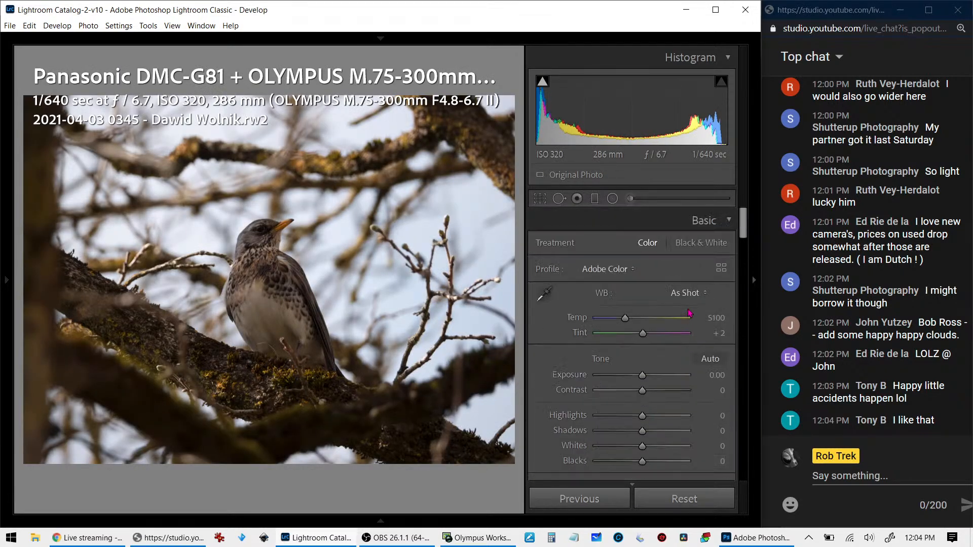
{"action": "left_click", "coordinate": [710, 358]}
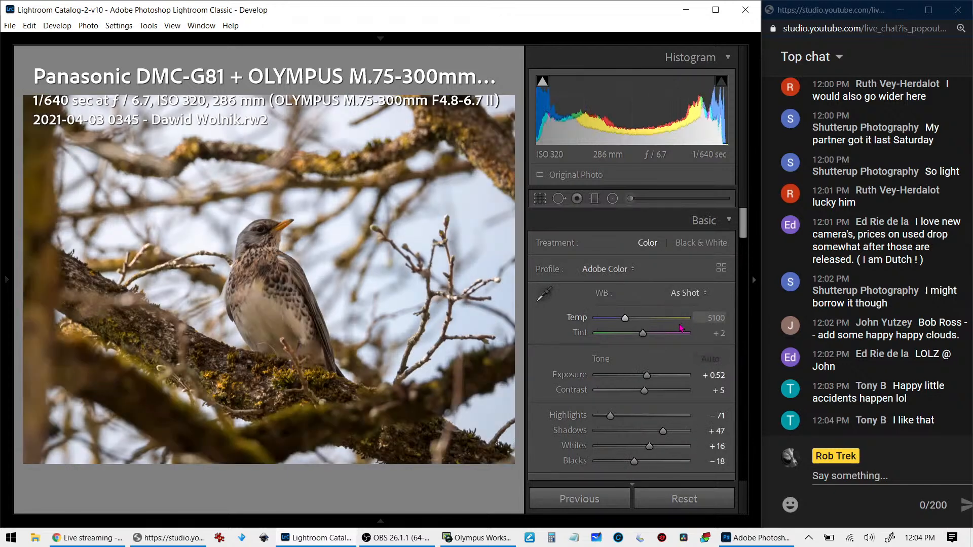
Set the bird photo's Shadows to +70, Whites to +68 and colour temperature to 4600
{"action": "scroll", "coordinate": [675, 365], "scroll_direction": "down", "scroll_amount": 2}
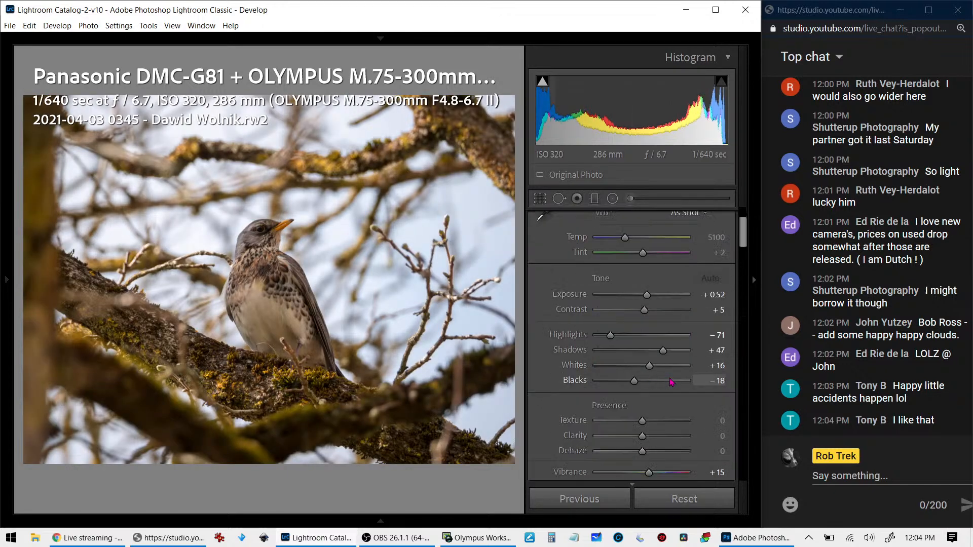
{"action": "left_click_drag", "start_coordinate": [663, 350], "coordinate": [673, 367]}
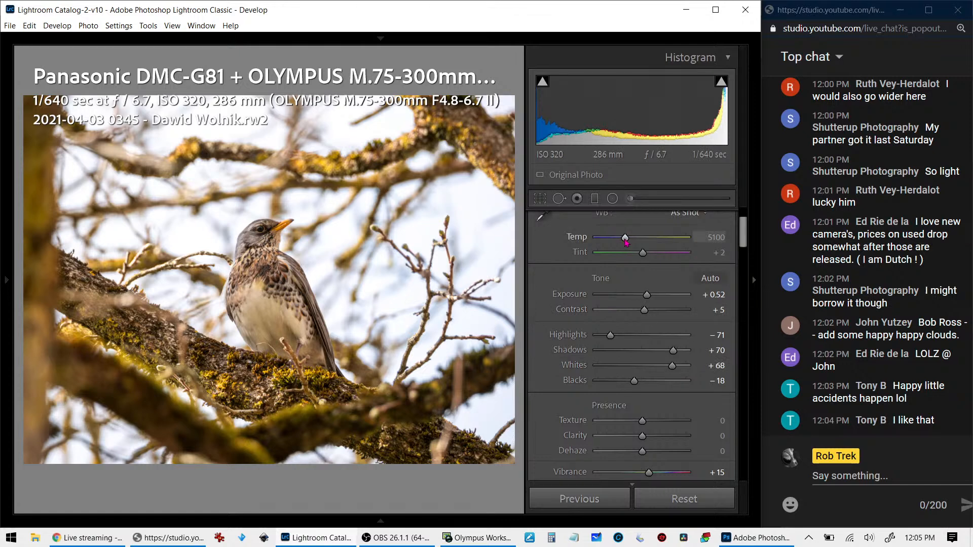
{"action": "scroll", "coordinate": [626, 243], "scroll_direction": "down", "scroll_amount": 5}
{"action": "scroll", "coordinate": [627, 243], "scroll_direction": "down", "scroll_amount": 5}
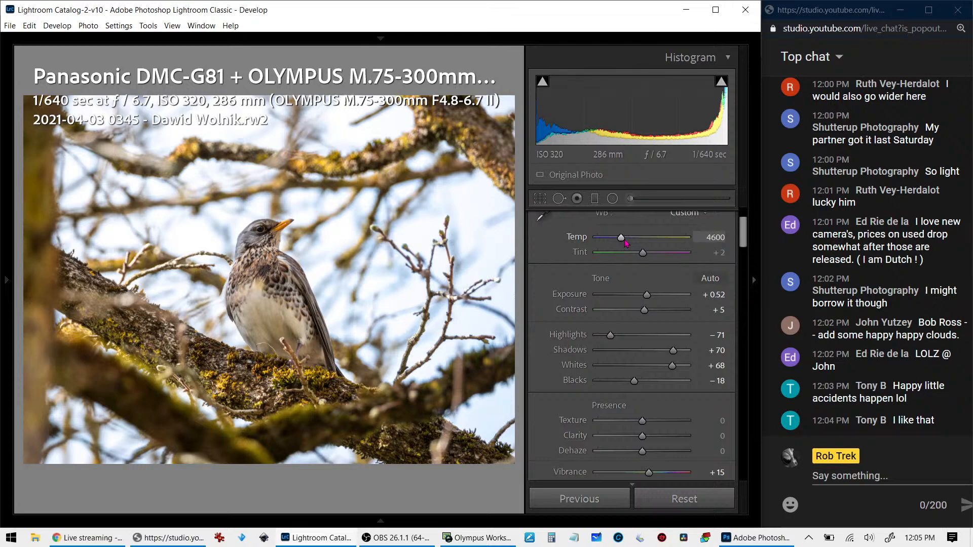
Crop the bird photo more tightly around the bird at the original aspect ratio, placing the bird in the left part of the frame
{"action": "left_click", "coordinate": [540, 198]}
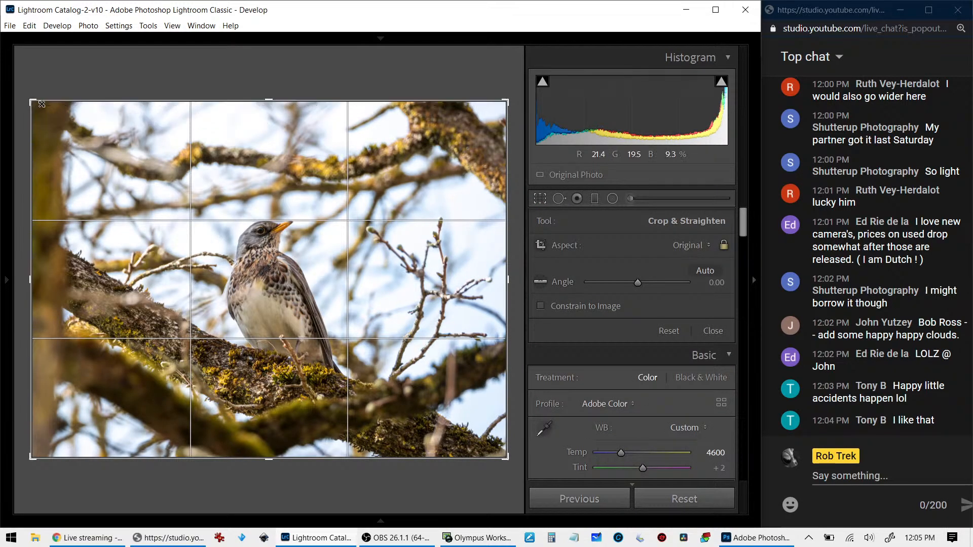
{"action": "left_click_drag", "start_coordinate": [42, 104], "coordinate": [99, 133]}
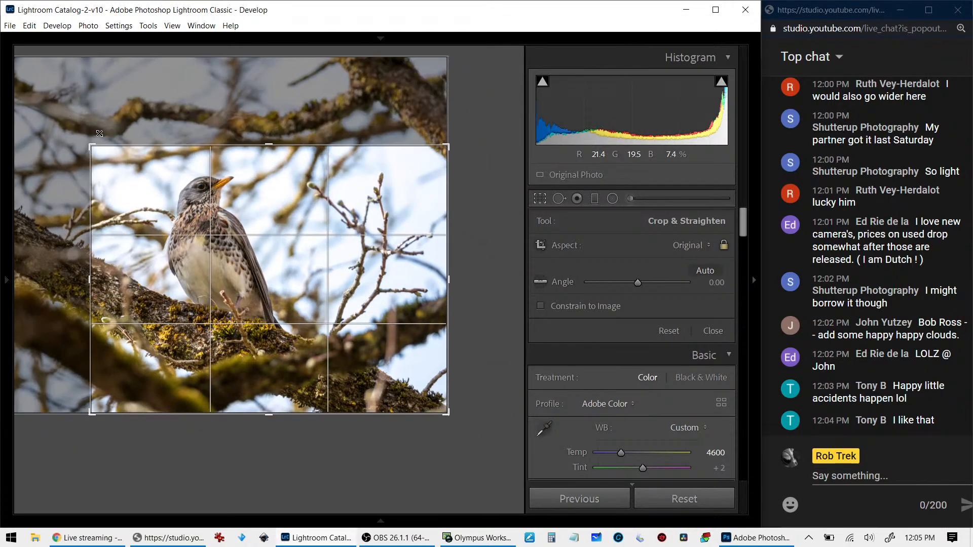
{"action": "left_click_drag", "start_coordinate": [204, 220], "coordinate": [197, 275]}
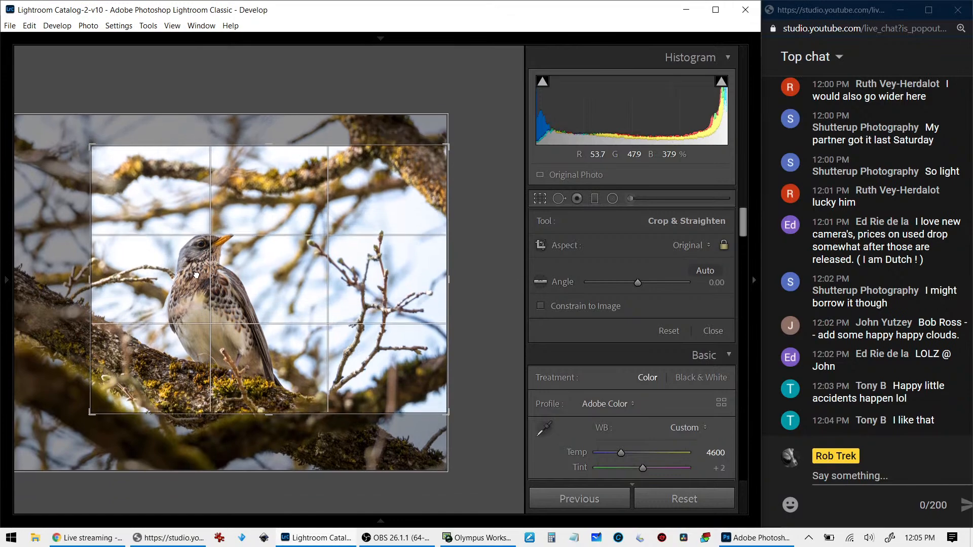
{"action": "left_click_drag", "start_coordinate": [92, 148], "coordinate": [131, 173]}
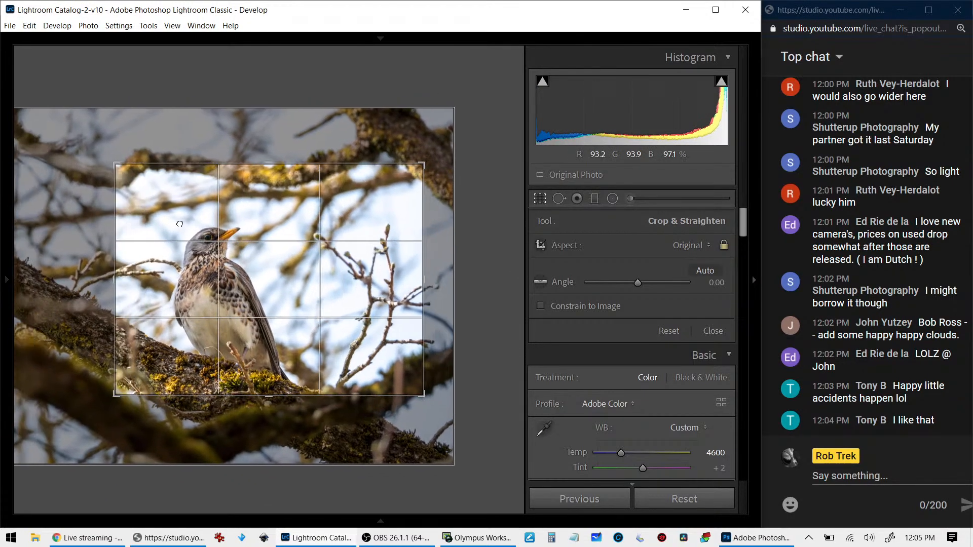
{"action": "left_click_drag", "start_coordinate": [141, 214], "coordinate": [189, 226]}
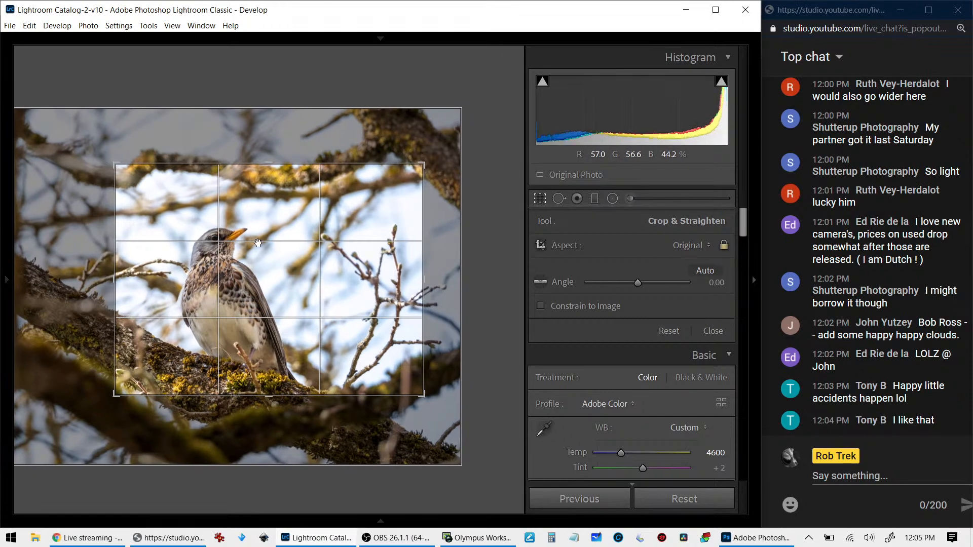
Fine-tune the crop by shifting the bird slightly up and tightening the frame a little, and check the cropped result
{"action": "key", "text": "r"}
{"action": "key", "text": "r"}
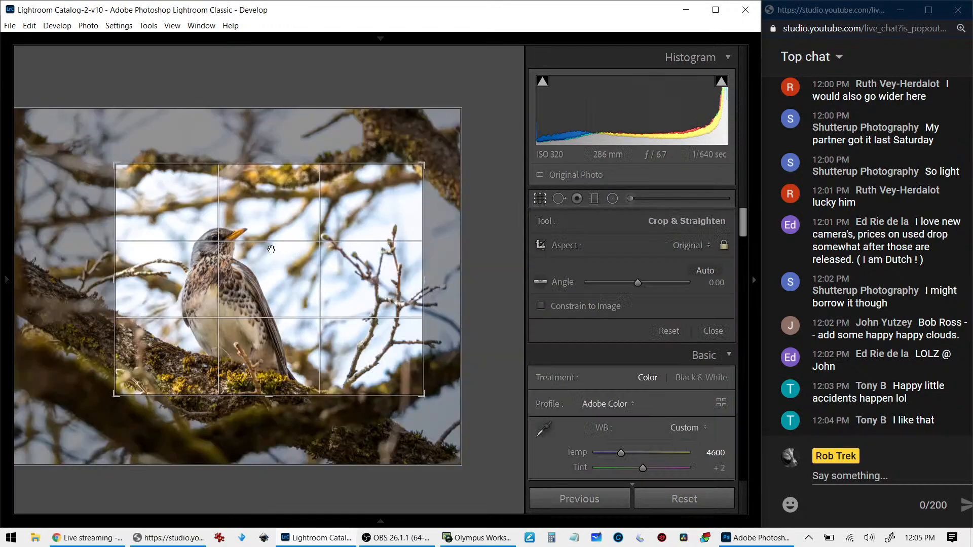
{"action": "left_click_drag", "start_coordinate": [271, 251], "coordinate": [269, 243]}
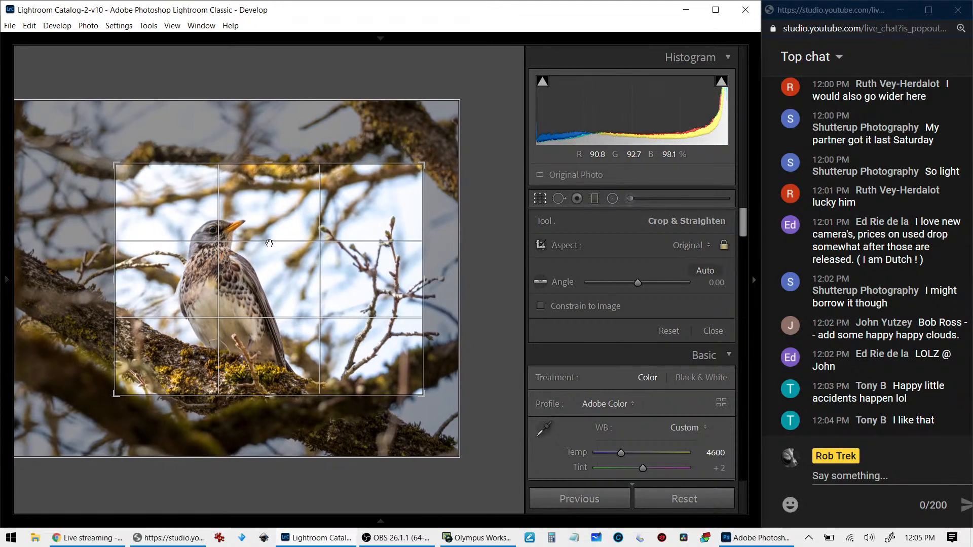
{"action": "key", "text": "r"}
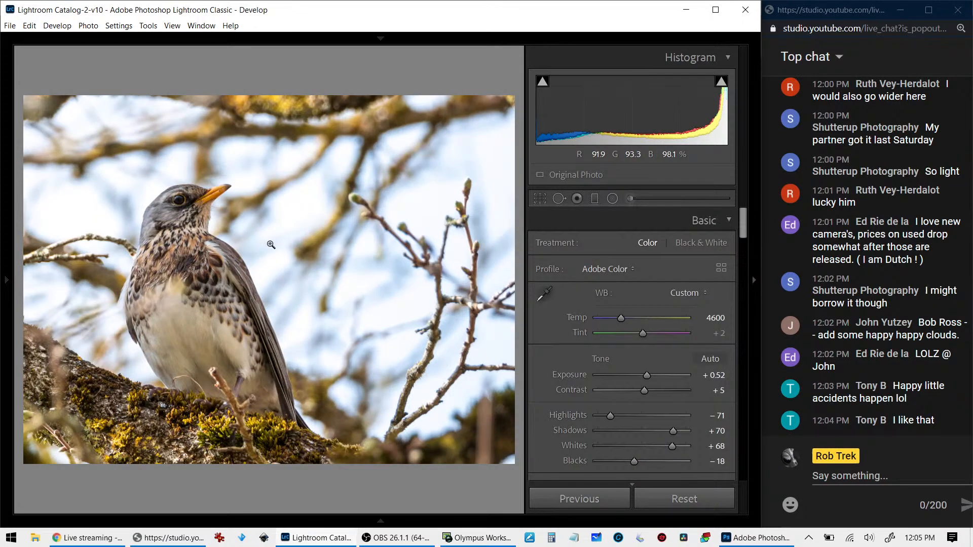
{"action": "key", "text": "r"}
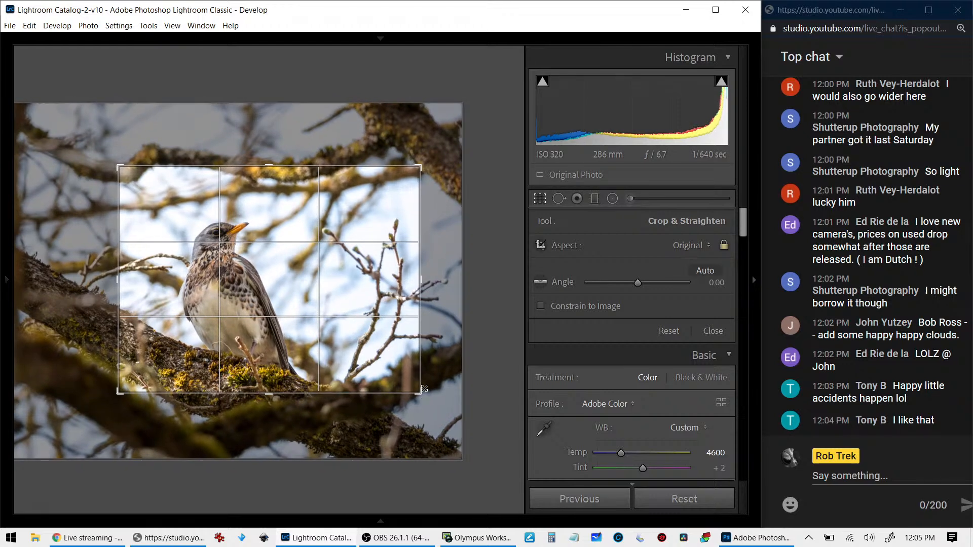
{"action": "key", "text": "r"}
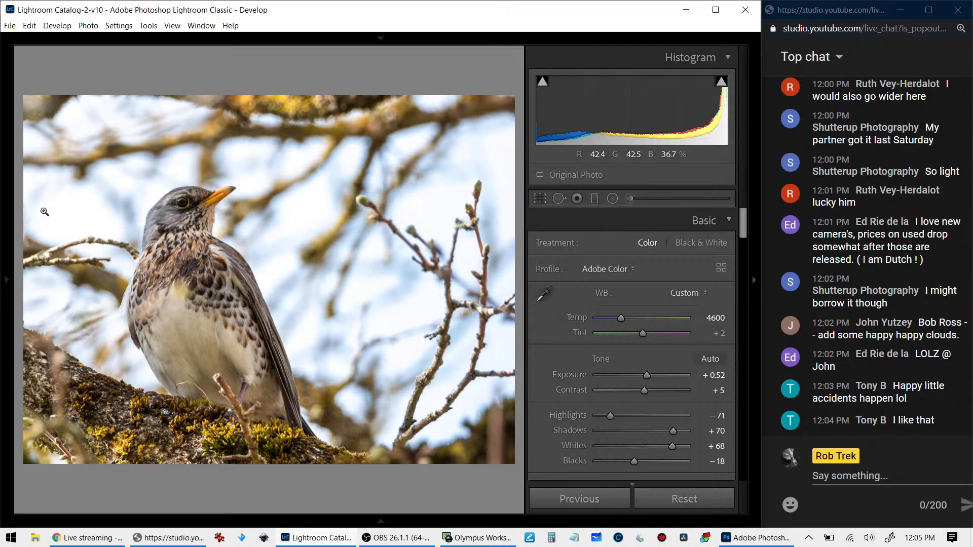
Zoom in on the bird's head and set Color noise reduction to 10
{"action": "left_click", "coordinate": [182, 213]}
{"action": "scroll", "coordinate": [565, 329], "scroll_direction": "down", "scroll_amount": 5}
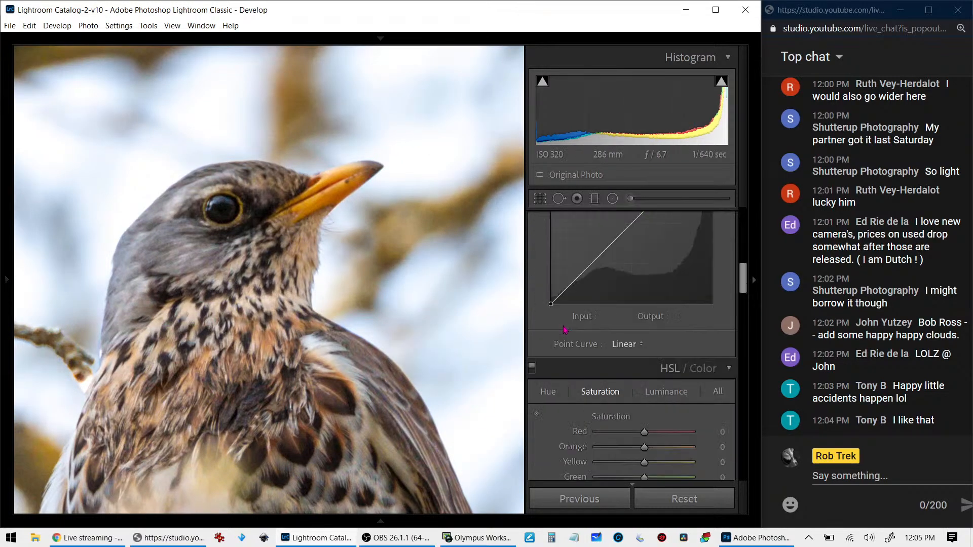
{"action": "scroll", "coordinate": [565, 329], "scroll_direction": "down", "scroll_amount": 8}
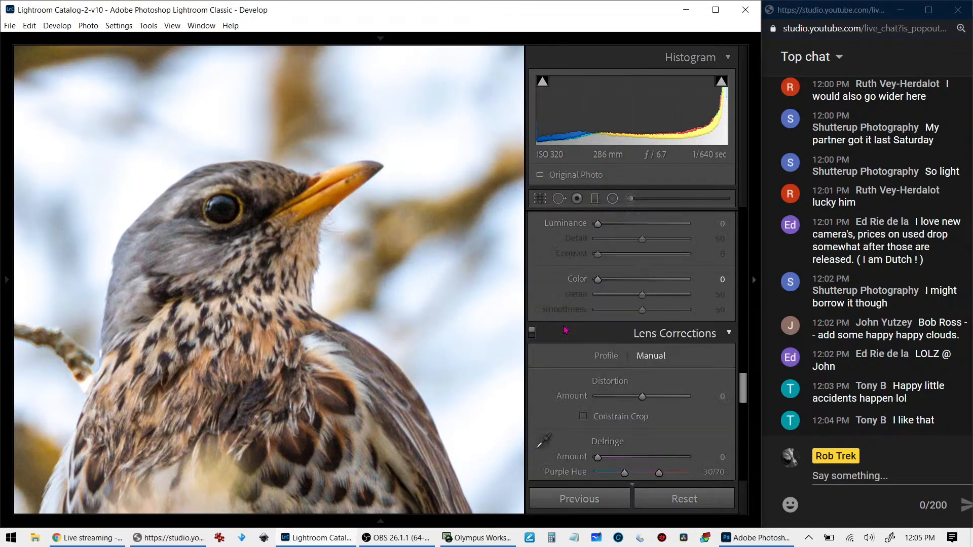
{"action": "scroll", "coordinate": [565, 330], "scroll_direction": "up", "scroll_amount": 2}
{"action": "scroll", "coordinate": [573, 334], "scroll_direction": "down", "scroll_amount": 2}
{"action": "left_click_drag", "start_coordinate": [597, 280], "coordinate": [606, 285]}
{"action": "scroll", "coordinate": [606, 285], "scroll_direction": "up", "scroll_amount": 2}
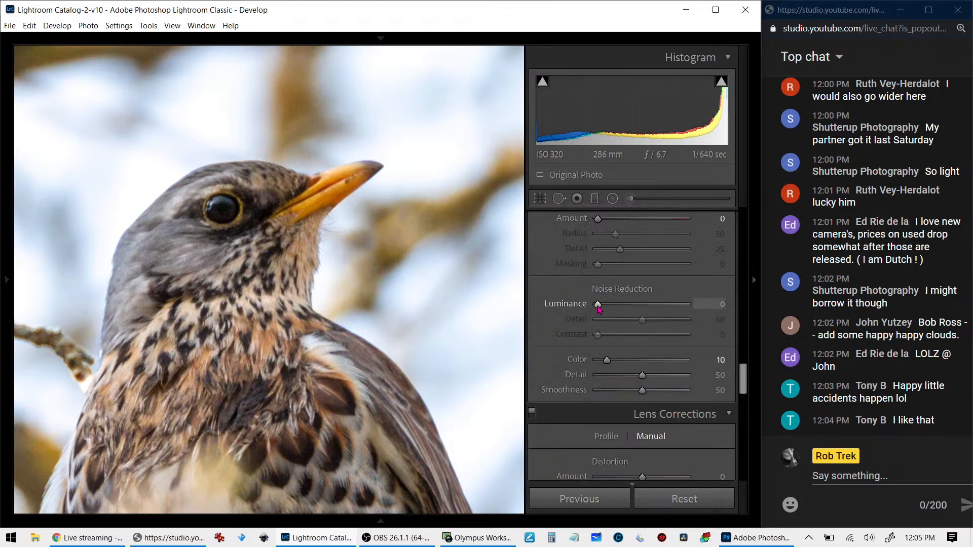
Sharpen the bird photo with Amount 75, Radius 1.9, Detail 11 and Masking 81, and compare it with the Detail adjustments off
{"action": "scroll", "coordinate": [599, 308], "scroll_direction": "up", "scroll_amount": 2}
{"action": "left_click_drag", "start_coordinate": [598, 299], "coordinate": [644, 307]}
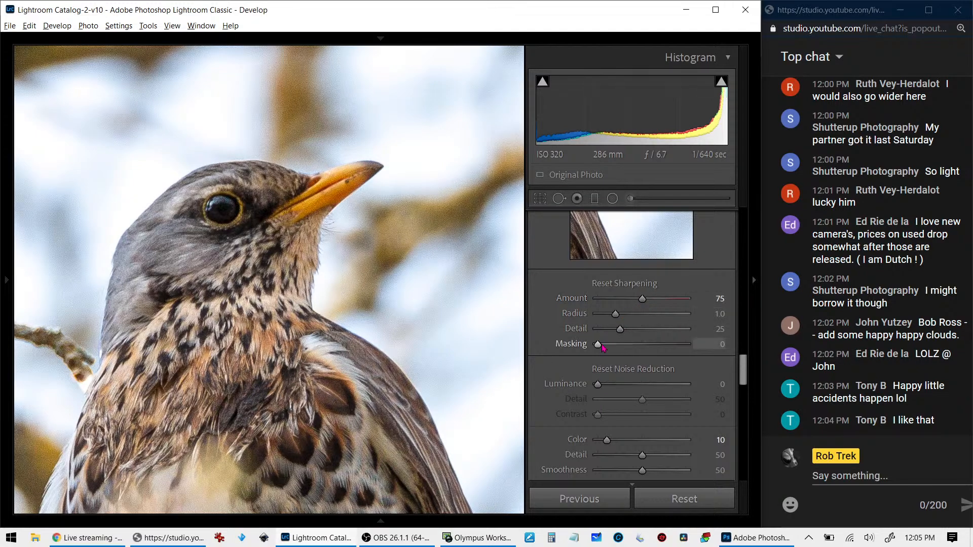
{"action": "left_click_drag", "start_coordinate": [598, 344], "coordinate": [674, 352]}
{"action": "mouse_move", "coordinate": [619, 329]}
{"action": "left_mouse_down"}
{"action": "mouse_move", "coordinate": [648, 323]}
{"action": "mouse_move", "coordinate": [607, 330]}
{"action": "left_mouse_up"}
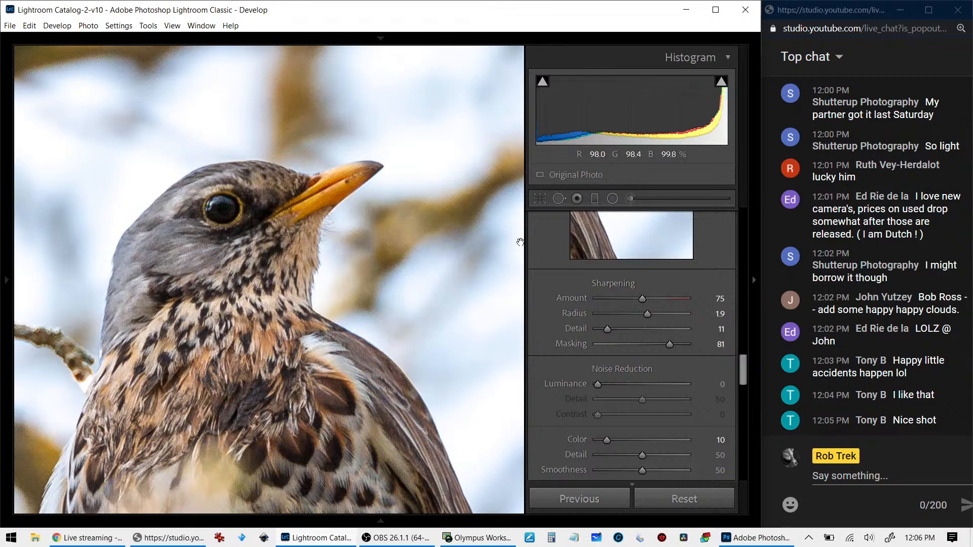
{"action": "scroll", "coordinate": [578, 296], "scroll_direction": "up", "scroll_amount": 3}
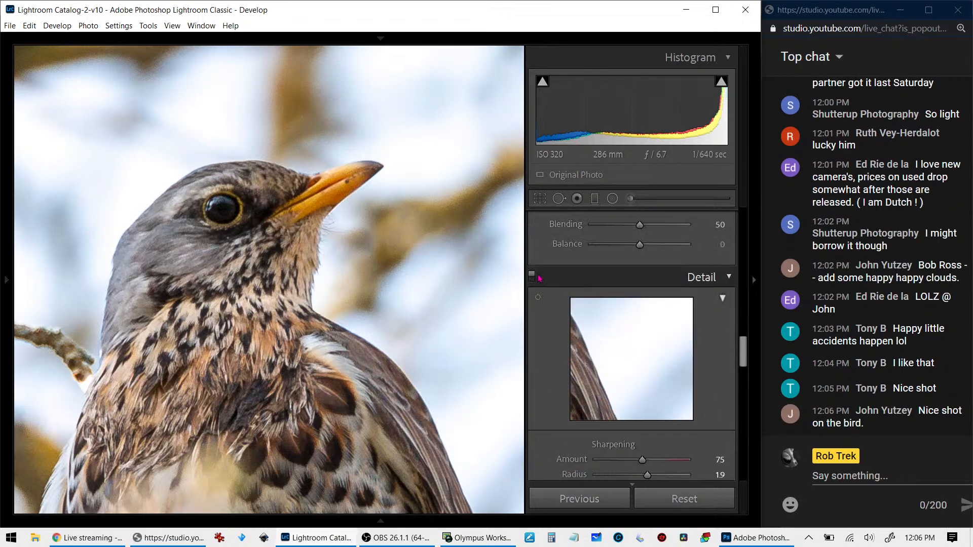
{"action": "left_click", "coordinate": [532, 277]}
{"action": "left_click", "coordinate": [531, 277]}
Set the sharpening to Amount 93, Radius 1.8, Detail 13 and Masking 99, and compare the Detail adjustments off and on
{"action": "scroll", "coordinate": [572, 404], "scroll_direction": "down", "scroll_amount": 2}
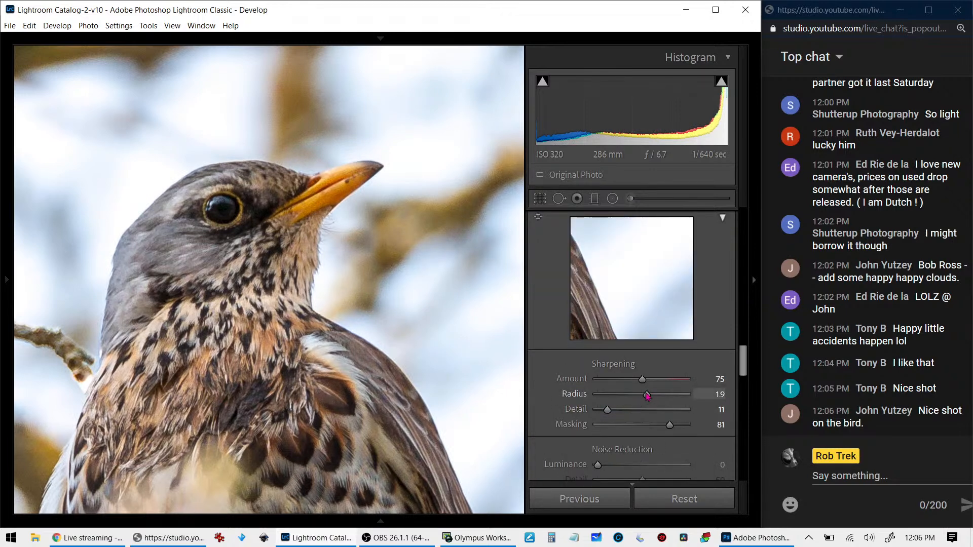
{"action": "mouse_move", "coordinate": [648, 397]}
{"action": "left_mouse_down"}
{"action": "mouse_move", "coordinate": [607, 397]}
{"action": "mouse_move", "coordinate": [643, 399]}
{"action": "mouse_move", "coordinate": [602, 415]}
{"action": "mouse_move", "coordinate": [623, 416]}
{"action": "mouse_move", "coordinate": [613, 416]}
{"action": "mouse_move", "coordinate": [640, 396]}
{"action": "mouse_move", "coordinate": [632, 399]}
{"action": "left_mouse_up"}
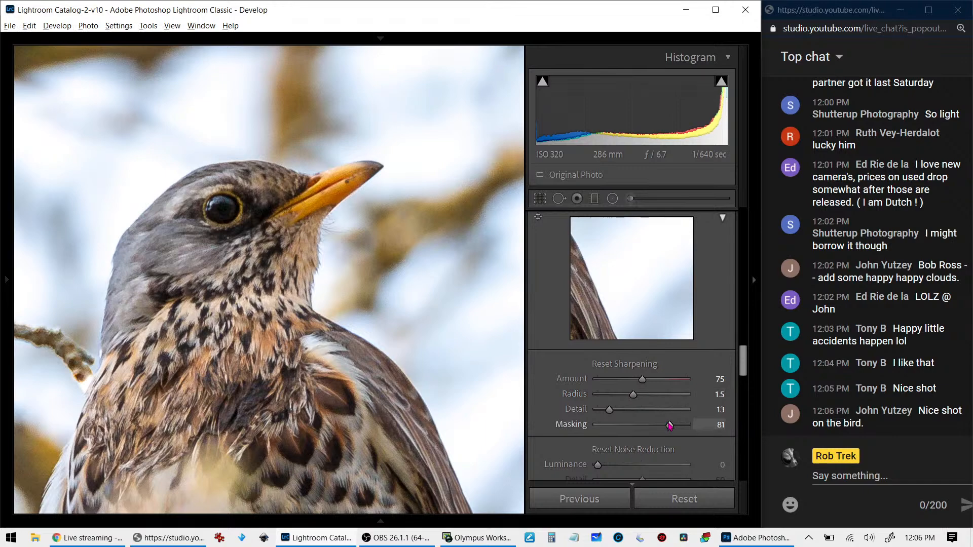
{"action": "left_click_drag", "start_coordinate": [670, 425], "coordinate": [685, 429], "text": "alt"}
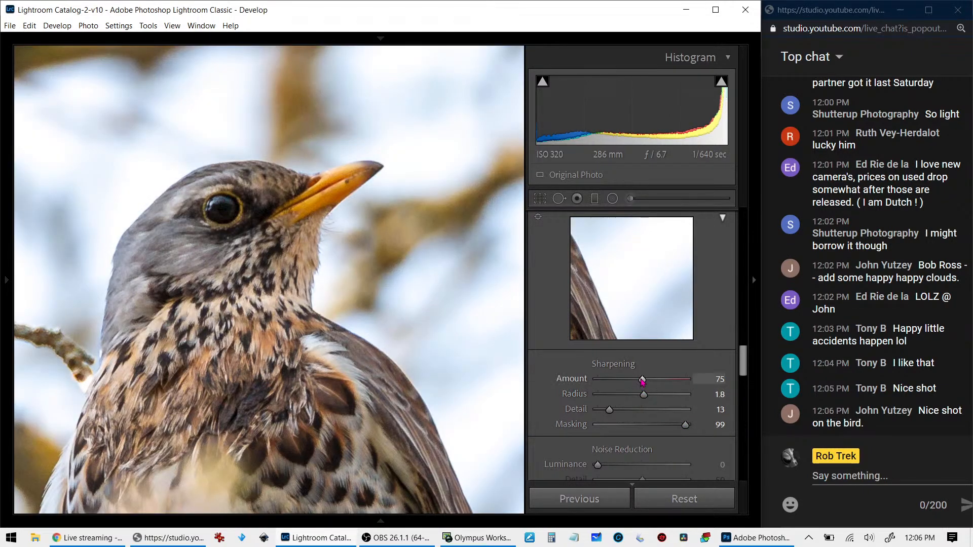
{"action": "mouse_move", "coordinate": [642, 380]}
{"action": "left_mouse_down"}
{"action": "mouse_move", "coordinate": [661, 380]}
{"action": "mouse_move", "coordinate": [631, 380]}
{"action": "mouse_move", "coordinate": [653, 380]}
{"action": "left_mouse_up"}
{"action": "scroll", "coordinate": [544, 281], "scroll_direction": "up", "scroll_amount": 2}
{"action": "left_click", "coordinate": [533, 277]}
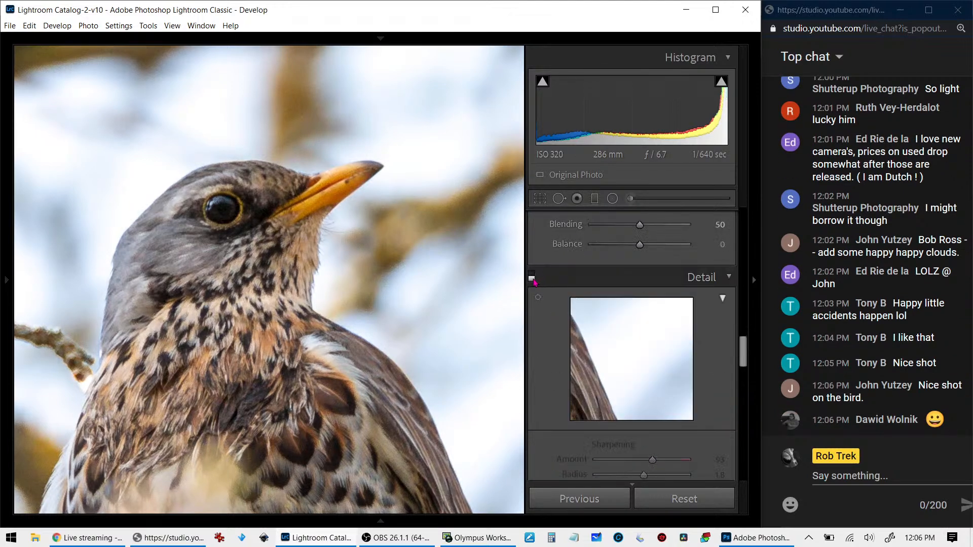
{"action": "left_click", "coordinate": [532, 278]}
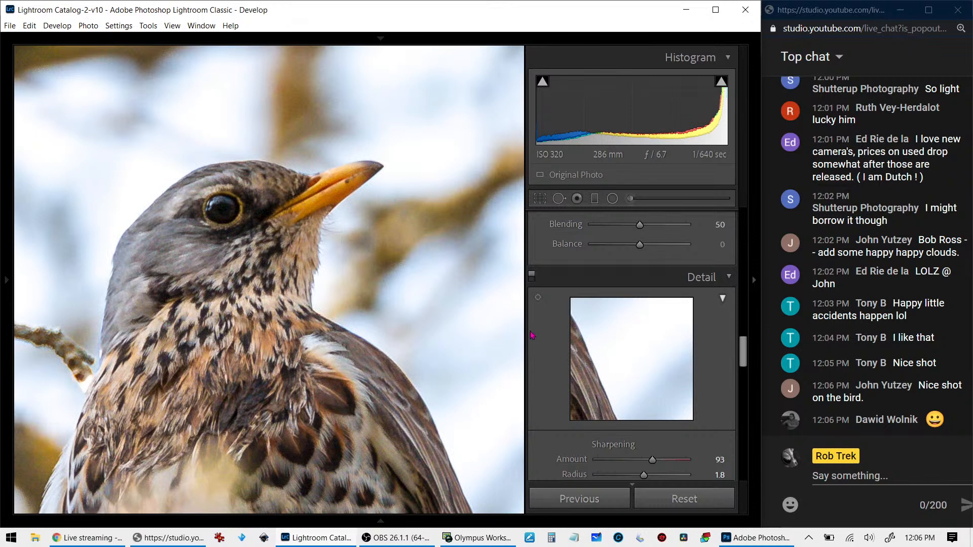
Raise the sharpening Amount to 137 and return to the view of the whole bird photo
{"action": "scroll", "coordinate": [628, 386], "scroll_direction": "down", "scroll_amount": 2}
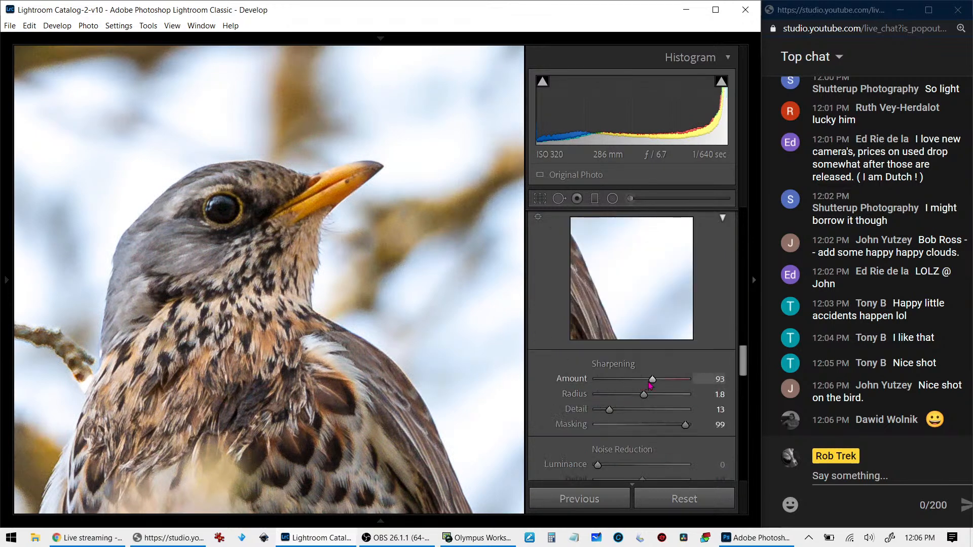
{"action": "left_click_drag", "start_coordinate": [652, 384], "coordinate": [679, 380]}
{"action": "left_click", "coordinate": [329, 382]}
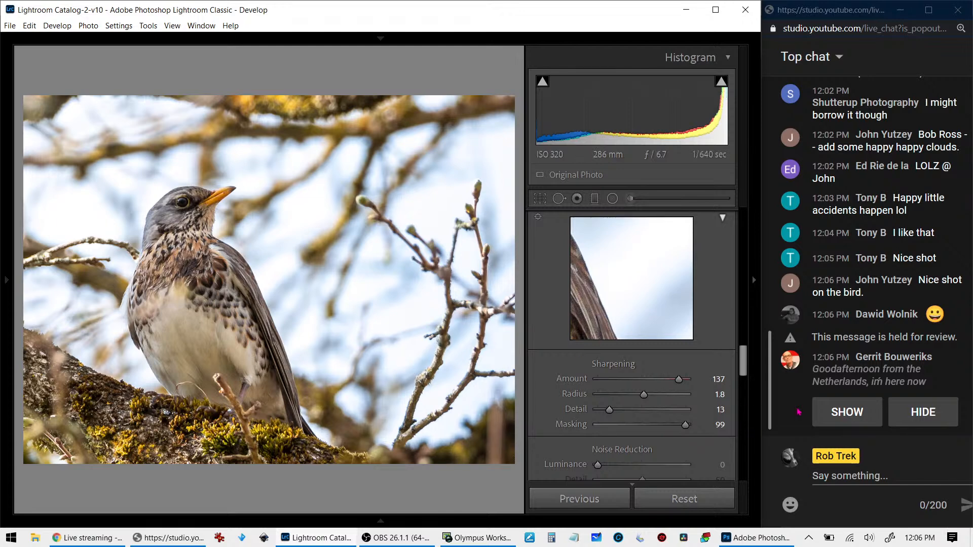
Switch to the YouTube live chat and show the message held for review
{"action": "left_click", "coordinate": [844, 412]}
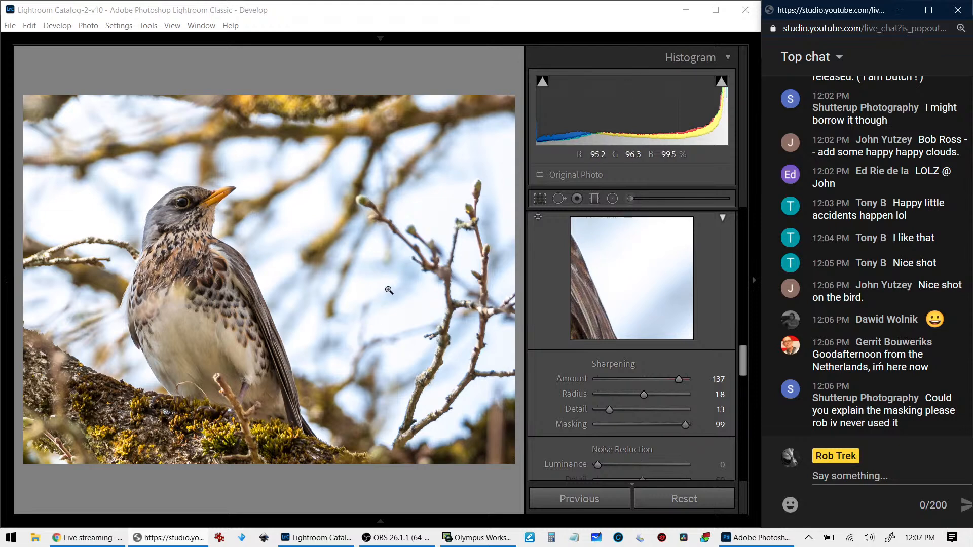
Back in Lightroom Classic, set the bird photo's Vibrance to -49 and Saturation to +73
{"action": "scroll", "coordinate": [557, 347], "scroll_direction": "up", "scroll_amount": 5}
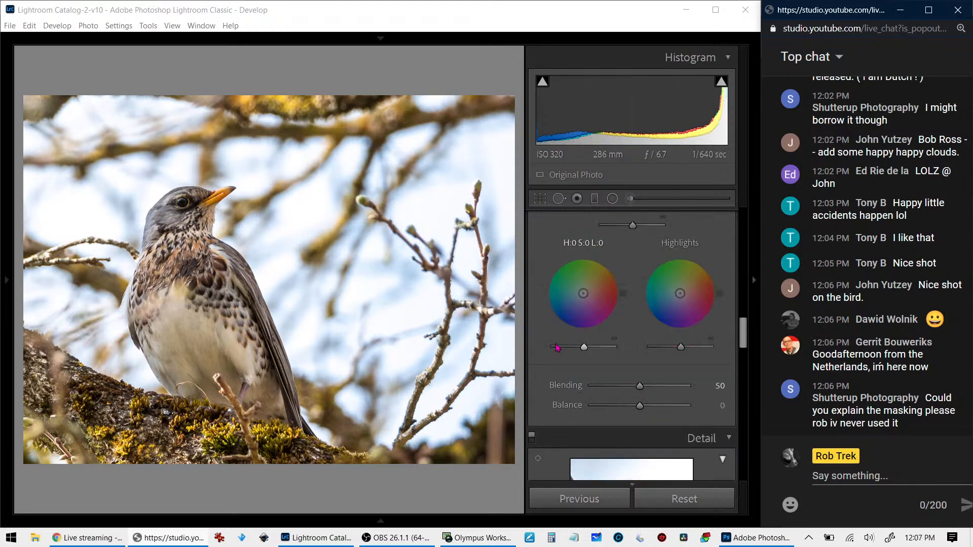
{"action": "scroll", "coordinate": [558, 348], "scroll_direction": "up", "scroll_amount": 5}
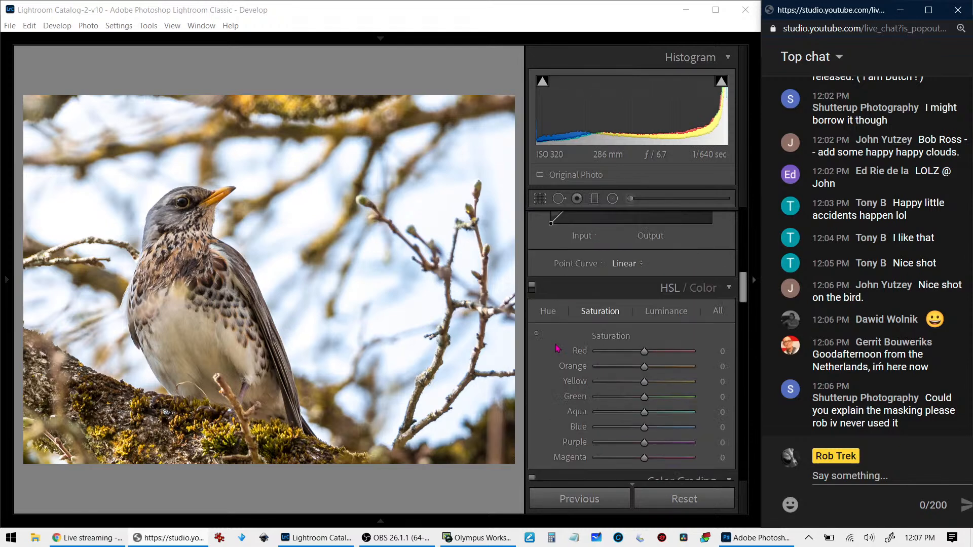
{"action": "scroll", "coordinate": [557, 348], "scroll_direction": "up", "scroll_amount": 3}
{"action": "left_click_drag", "start_coordinate": [649, 311], "coordinate": [675, 333]}
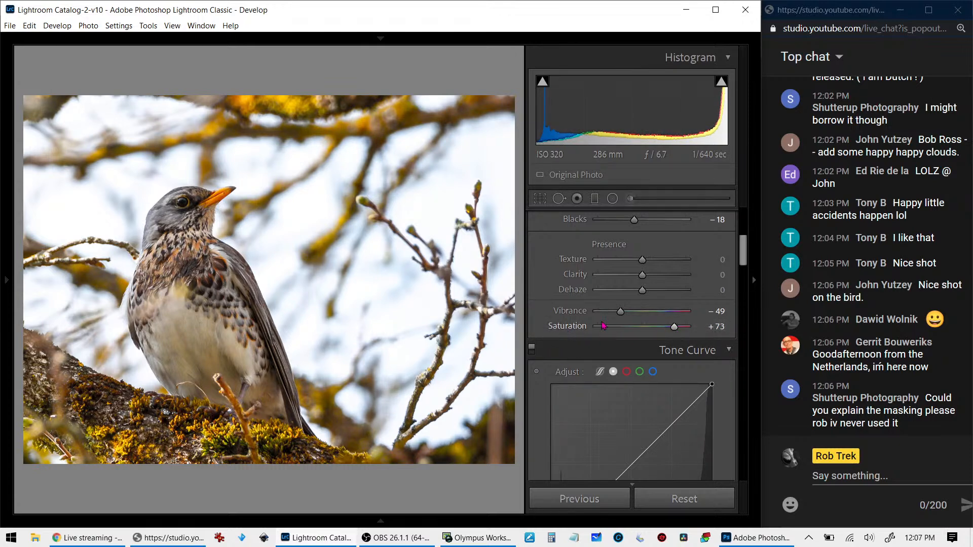
Adjust the HSL saturation of the bird photo to Red +16, Orange -13 and Yellow -29
{"action": "scroll", "coordinate": [552, 355], "scroll_direction": "down", "scroll_amount": 6}
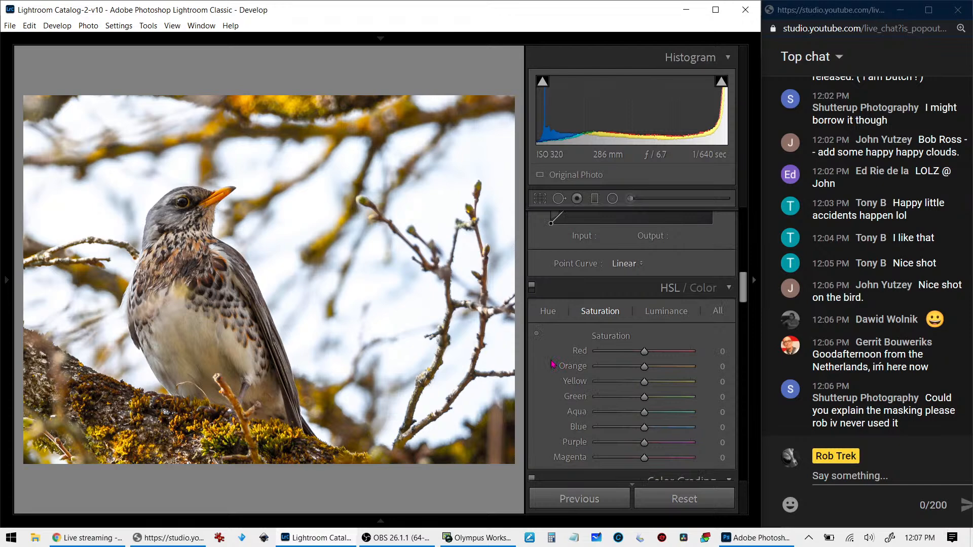
{"action": "left_click_drag", "start_coordinate": [649, 371], "coordinate": [634, 387]}
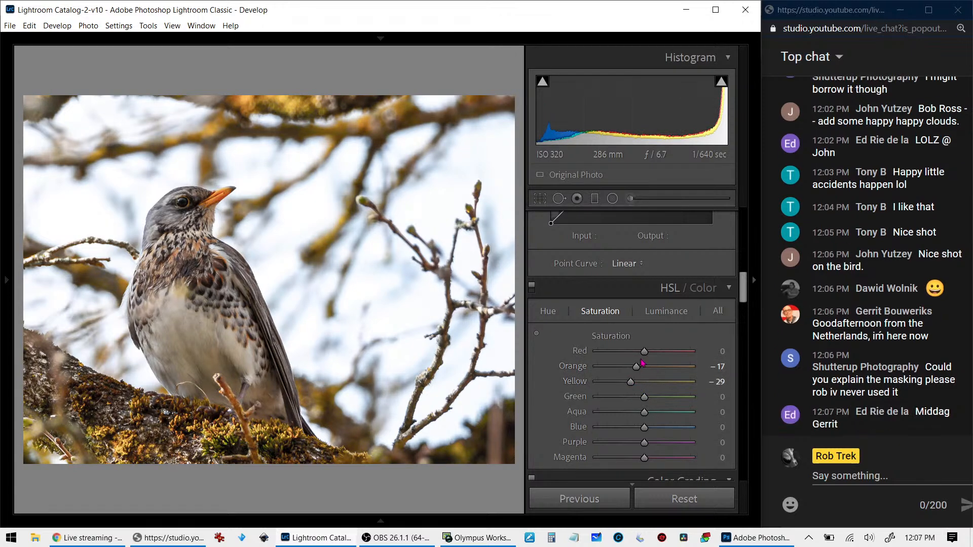
{"action": "mouse_move", "coordinate": [645, 352]}
{"action": "left_mouse_down"}
{"action": "mouse_move", "coordinate": [692, 357]}
{"action": "mouse_move", "coordinate": [648, 358]}
{"action": "mouse_move", "coordinate": [641, 370]}
{"action": "left_mouse_up"}
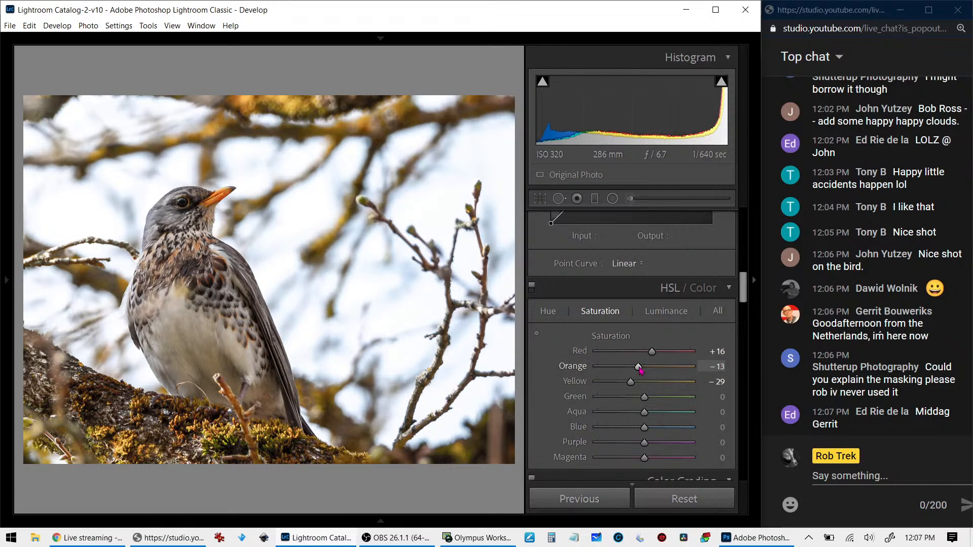
Raise the bird photo's Shadows to +98 and Whites to +73
{"action": "scroll", "coordinate": [587, 332], "scroll_direction": "up", "scroll_amount": 10}
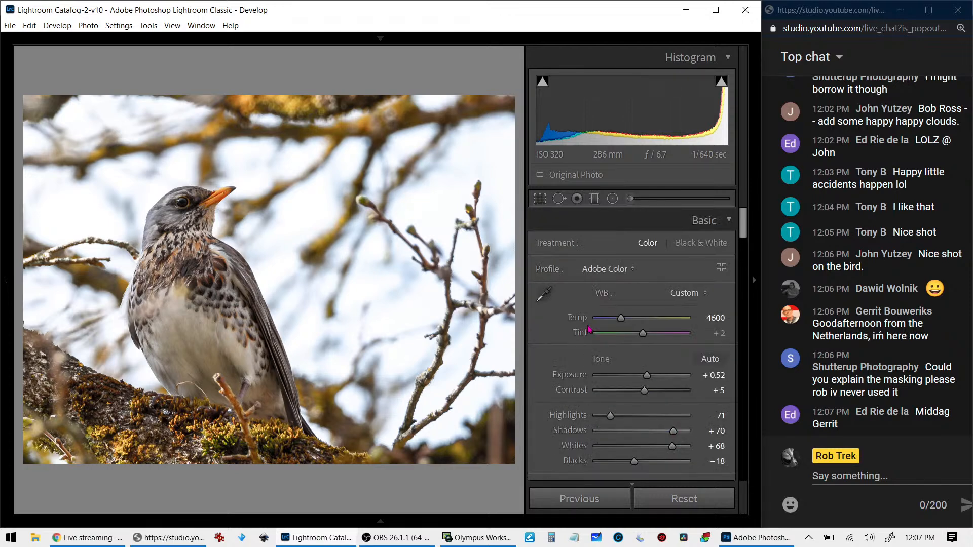
{"action": "mouse_move", "coordinate": [674, 432]}
{"action": "left_mouse_down"}
{"action": "mouse_move", "coordinate": [687, 432]}
{"action": "mouse_move", "coordinate": [675, 446]}
{"action": "left_mouse_up"}
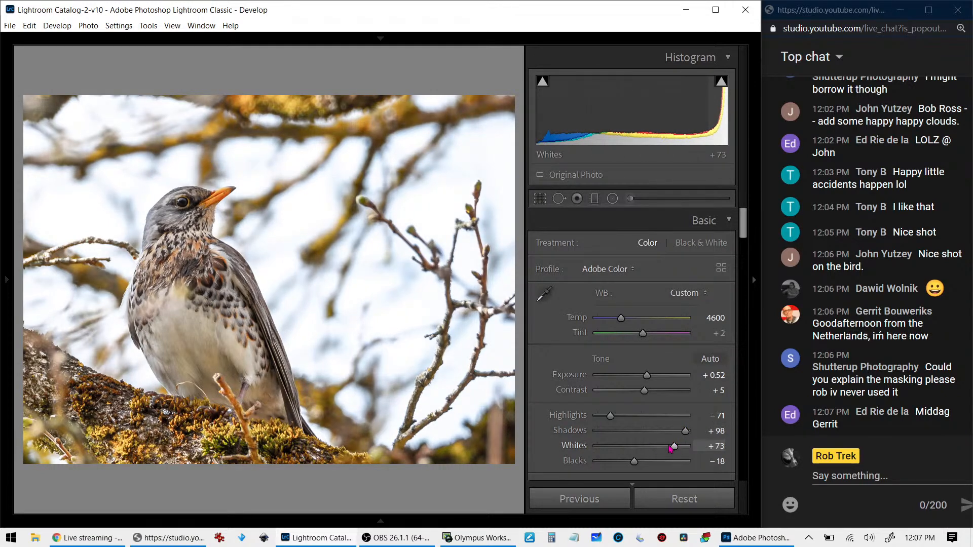
Add post-crop vignetting to the bird photo with Amount -58, Midpoint 31 and Feather 100
{"action": "scroll", "coordinate": [553, 411], "scroll_direction": "down", "scroll_amount": 5}
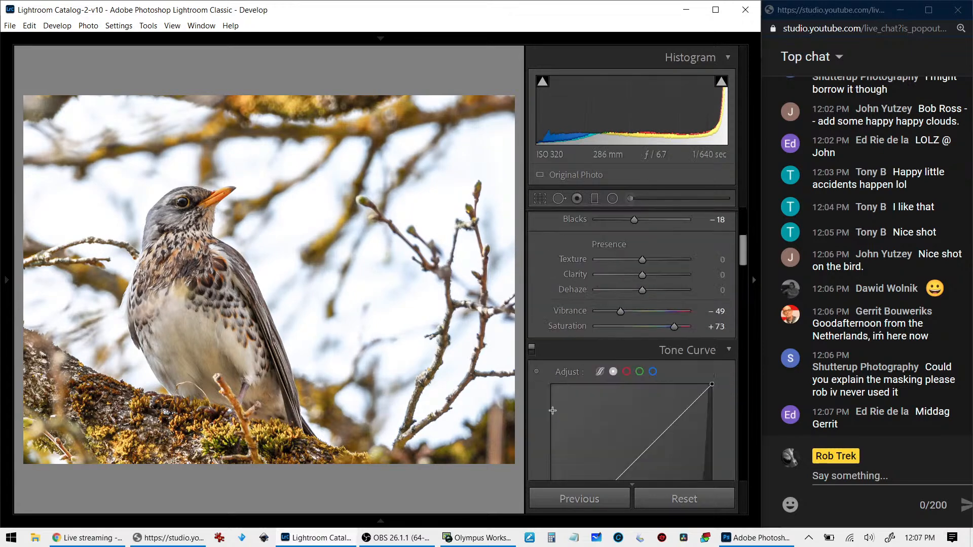
{"action": "scroll", "coordinate": [553, 410], "scroll_direction": "down", "scroll_amount": 10}
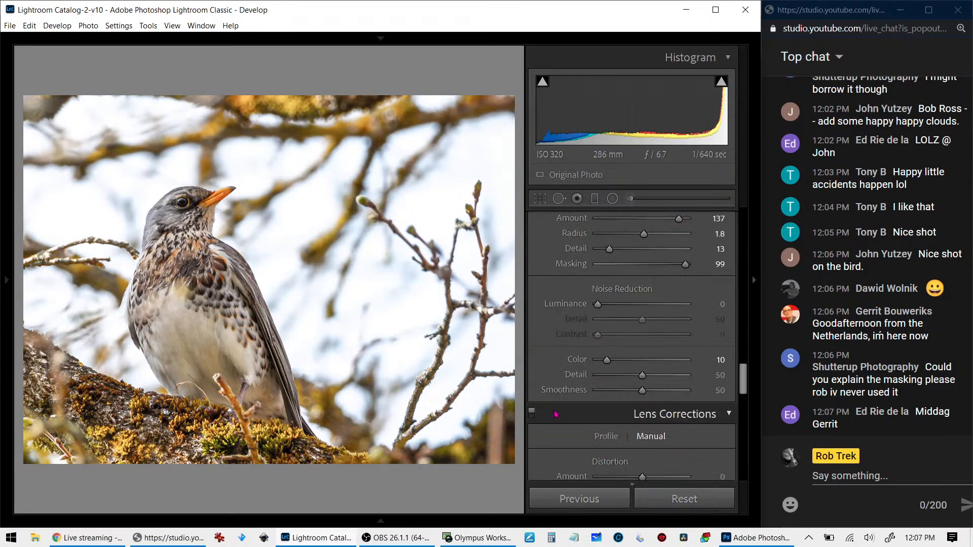
{"action": "scroll", "coordinate": [555, 414], "scroll_direction": "down", "scroll_amount": 10}
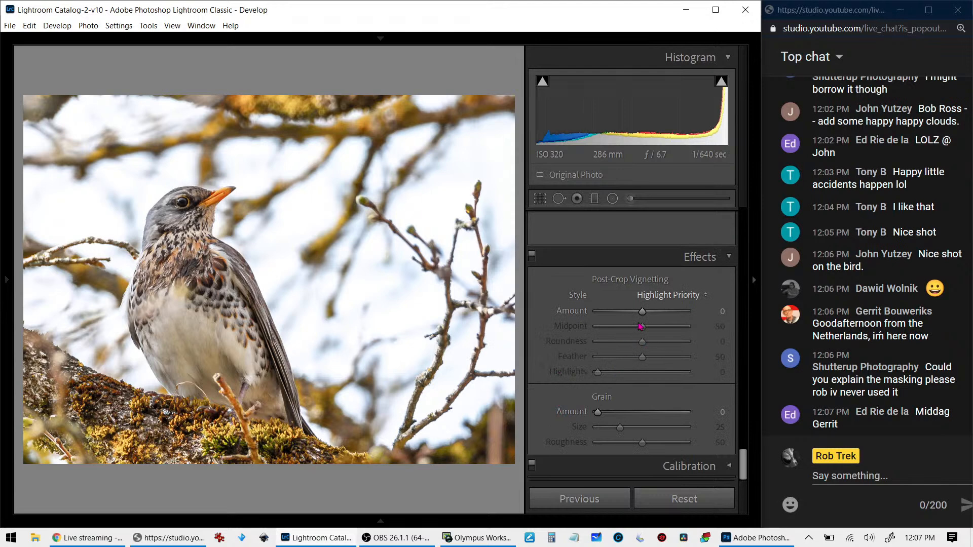
{"action": "left_click_drag", "start_coordinate": [643, 311], "coordinate": [612, 311]}
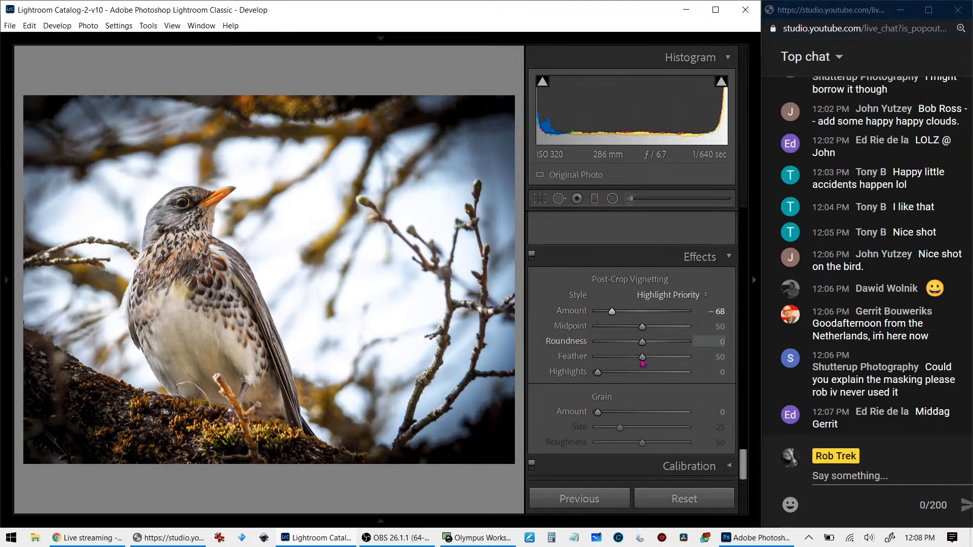
{"action": "left_click_drag", "start_coordinate": [643, 363], "coordinate": [688, 360]}
{"action": "left_click", "coordinate": [608, 316]}
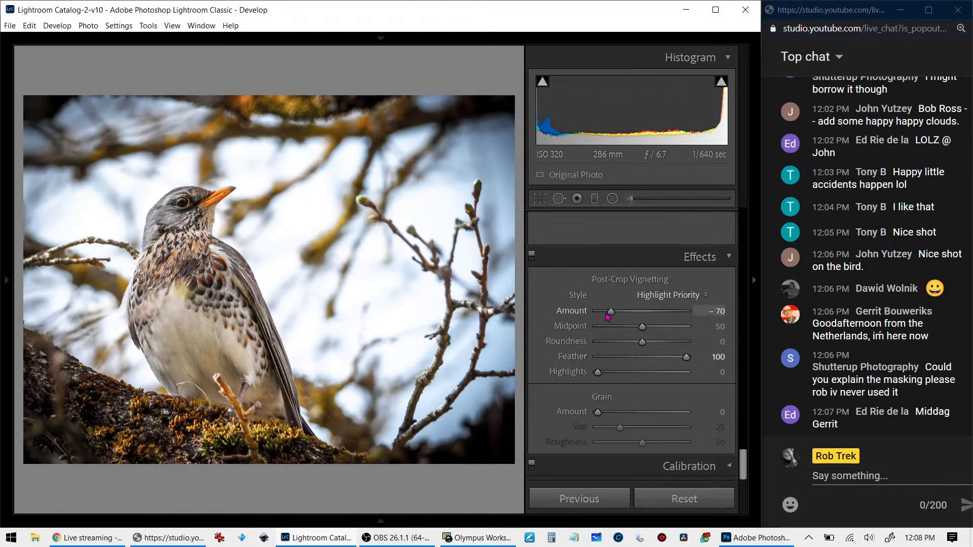
{"action": "left_click_drag", "start_coordinate": [608, 315], "coordinate": [628, 329]}
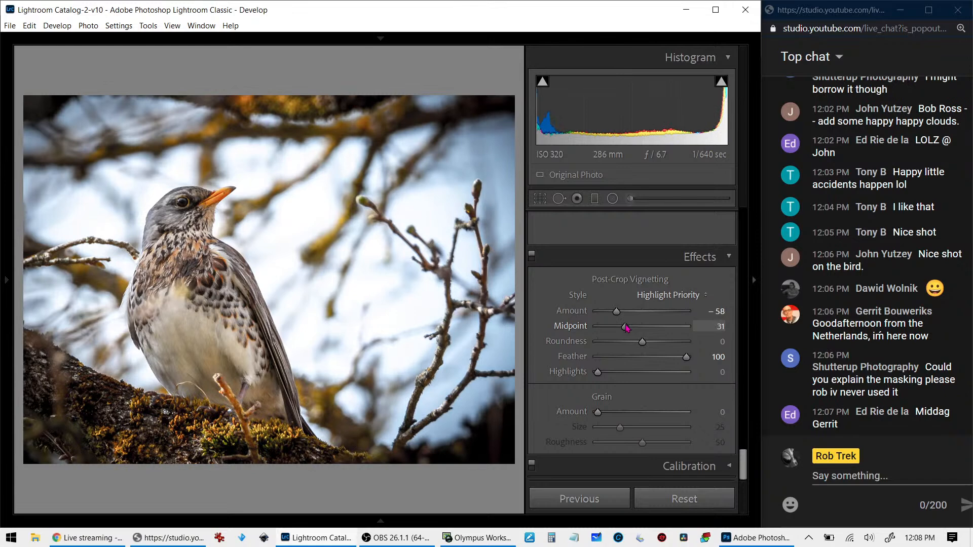
Raise the bird photo's Whites to +83 to brighten the background
{"action": "scroll", "coordinate": [583, 274], "scroll_direction": "up", "scroll_amount": 6}
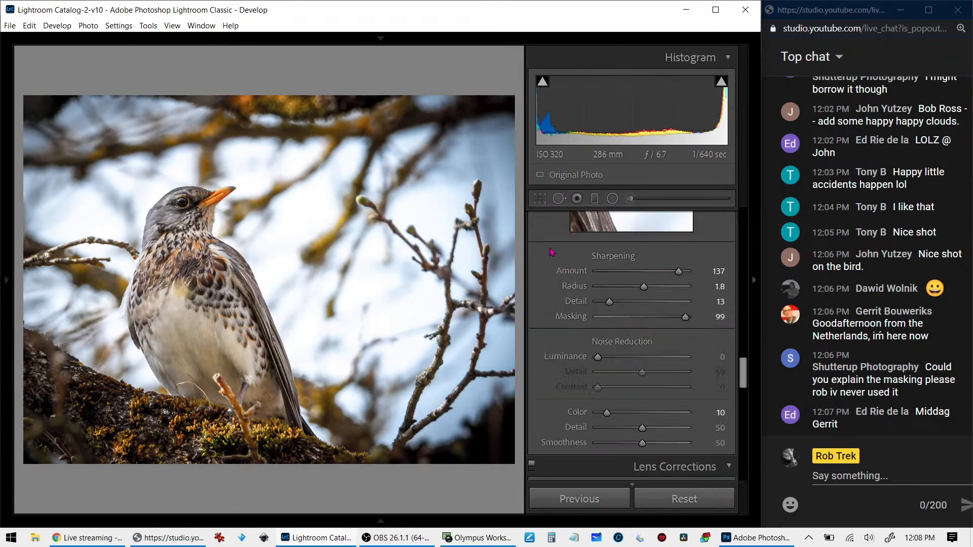
{"action": "scroll", "coordinate": [552, 258], "scroll_direction": "up", "scroll_amount": 6}
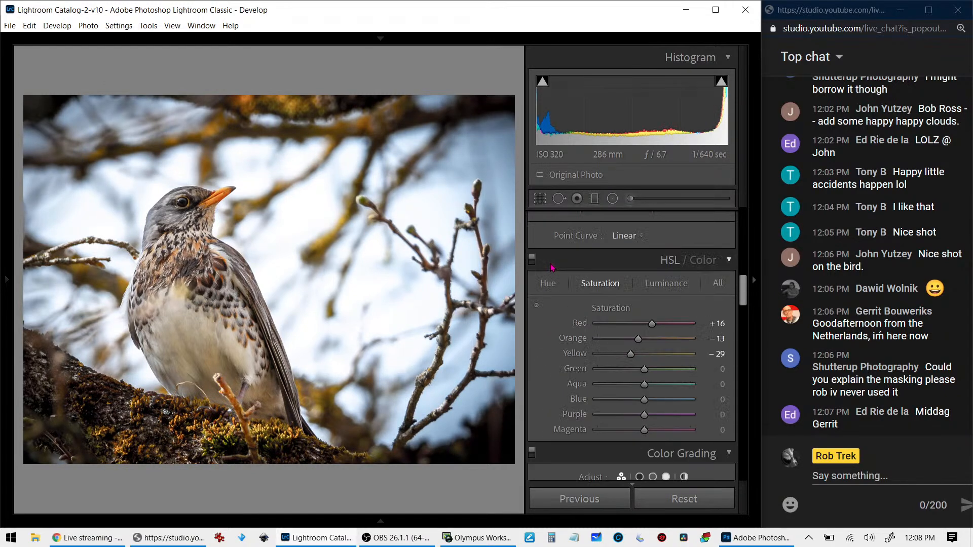
{"action": "scroll", "coordinate": [552, 267], "scroll_direction": "up", "scroll_amount": 5}
{"action": "scroll", "coordinate": [554, 273], "scroll_direction": "down", "scroll_amount": 2}
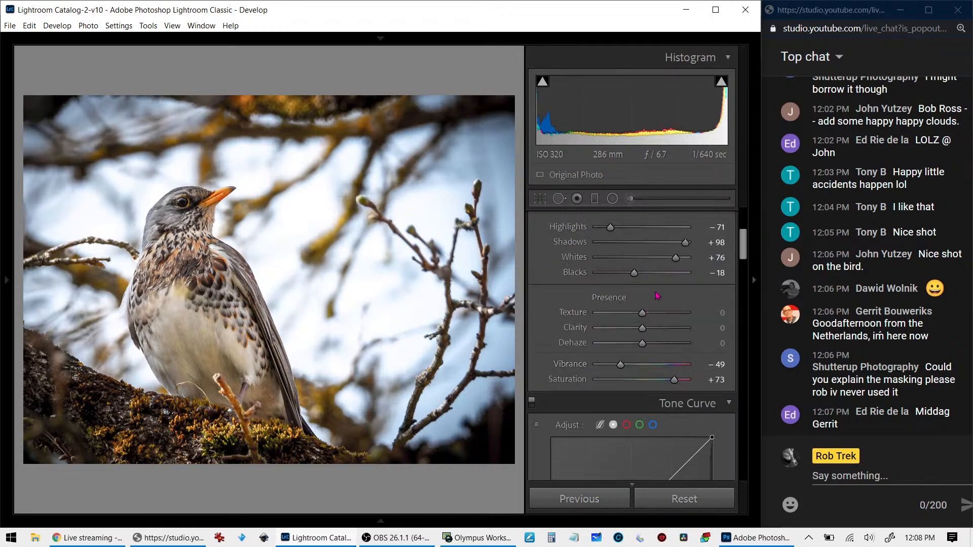
{"action": "left_click_drag", "start_coordinate": [676, 259], "coordinate": [680, 260]}
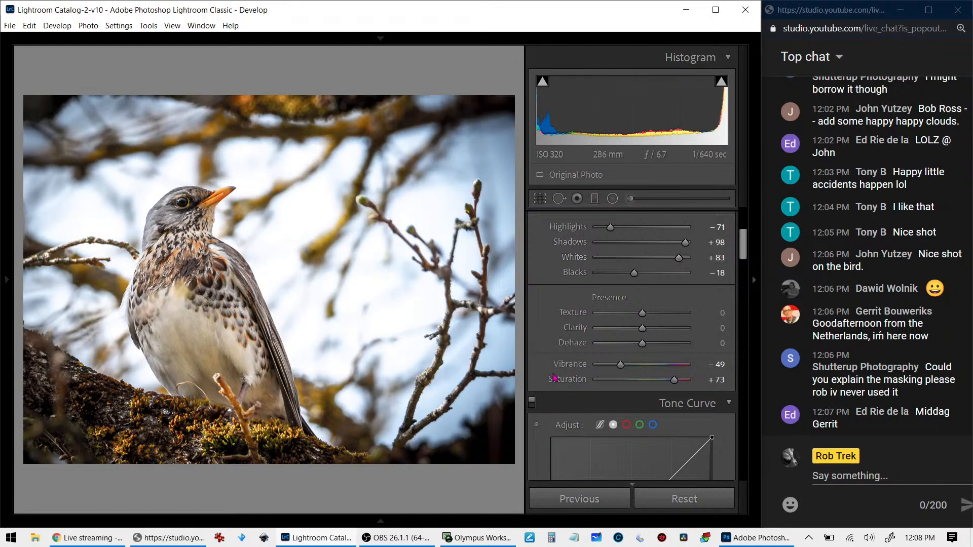
Adjust the bird photo's HSL luminance to Orange +3, Yellow +12, Aqua -2 and Blue -12 by targeting areas in the image
{"action": "scroll", "coordinate": [554, 384], "scroll_direction": "down", "scroll_amount": 5}
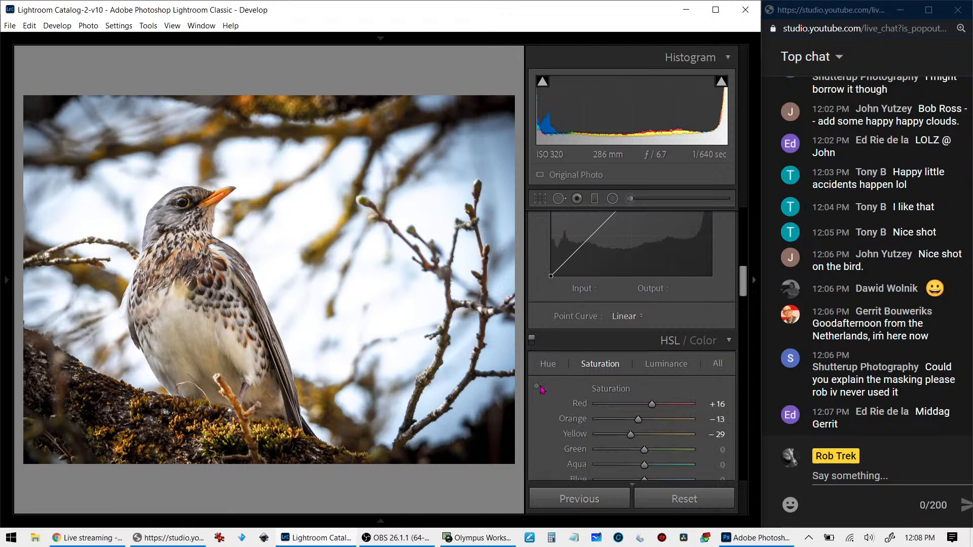
{"action": "left_click", "coordinate": [668, 364]}
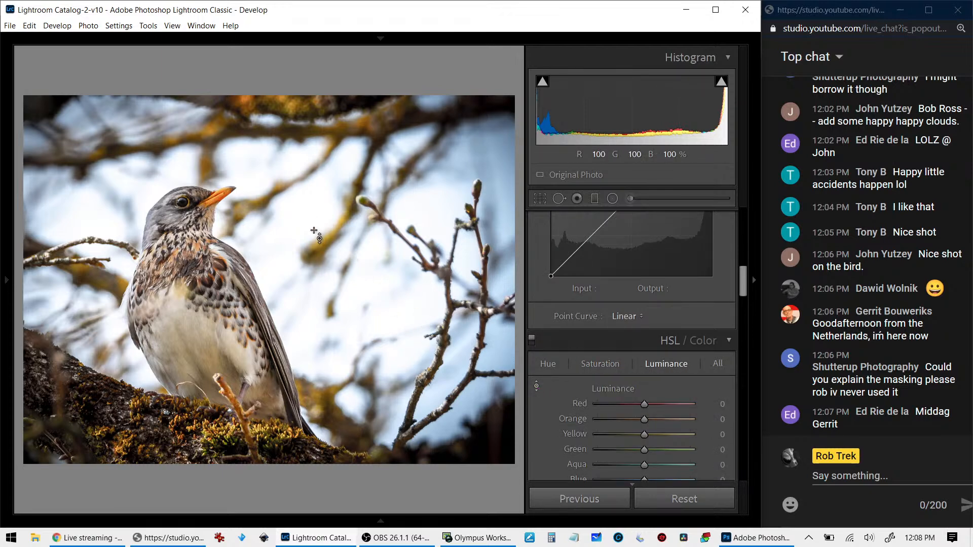
{"action": "scroll", "coordinate": [319, 234], "scroll_direction": "down", "scroll_amount": 3}
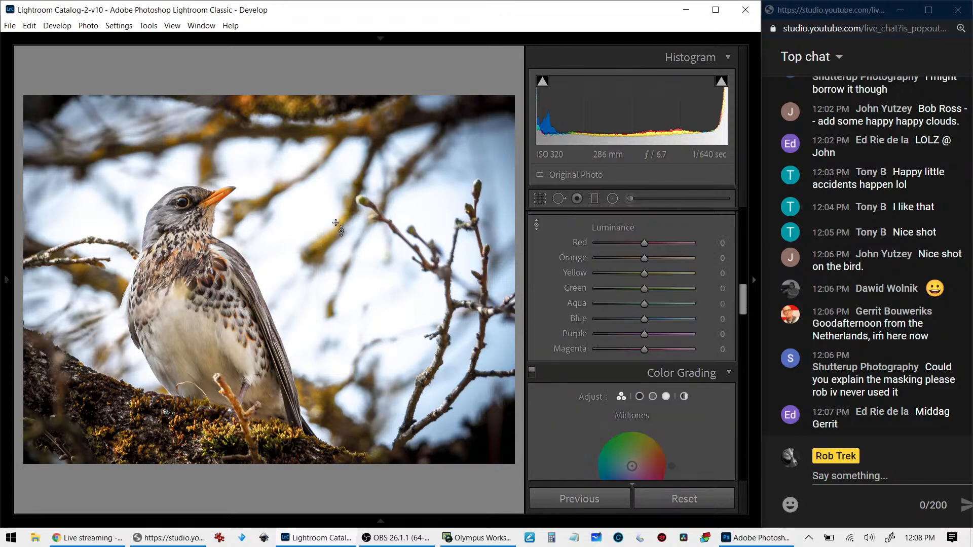
{"action": "left_click_drag", "start_coordinate": [303, 206], "coordinate": [323, 280]}
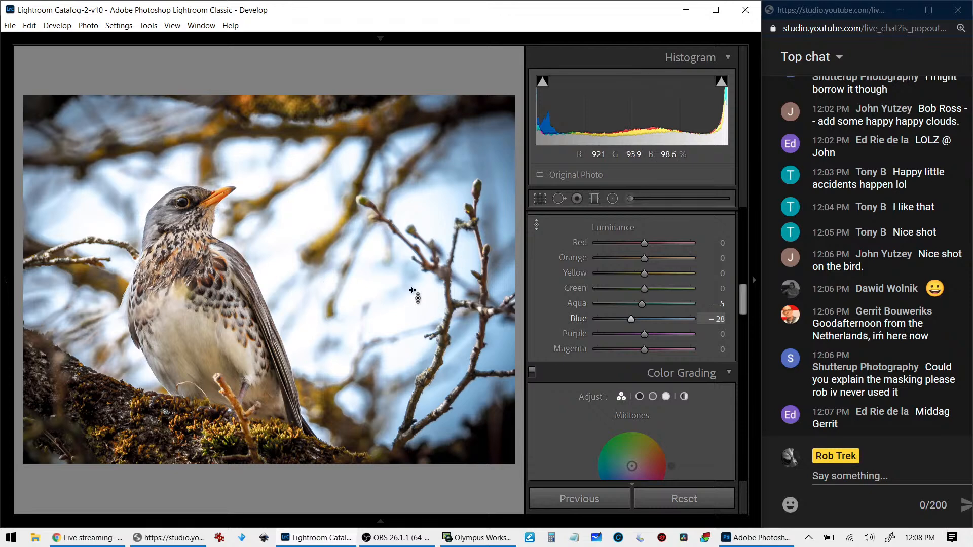
{"action": "key", "text": "ctrl+z"}
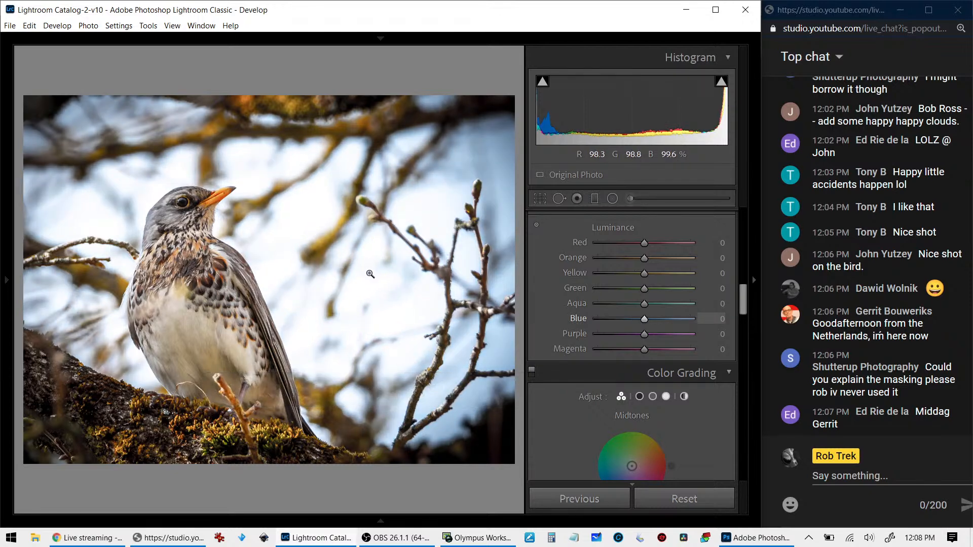
{"action": "left_click", "coordinate": [536, 225]}
{"action": "left_click_drag", "start_coordinate": [429, 210], "coordinate": [429, 225]}
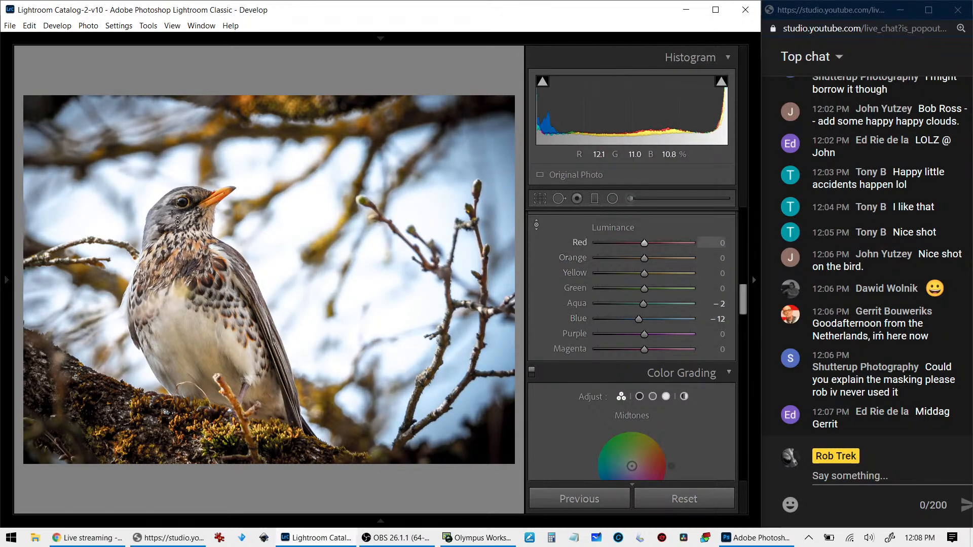
{"action": "left_click_drag", "start_coordinate": [173, 221], "coordinate": [172, 213]}
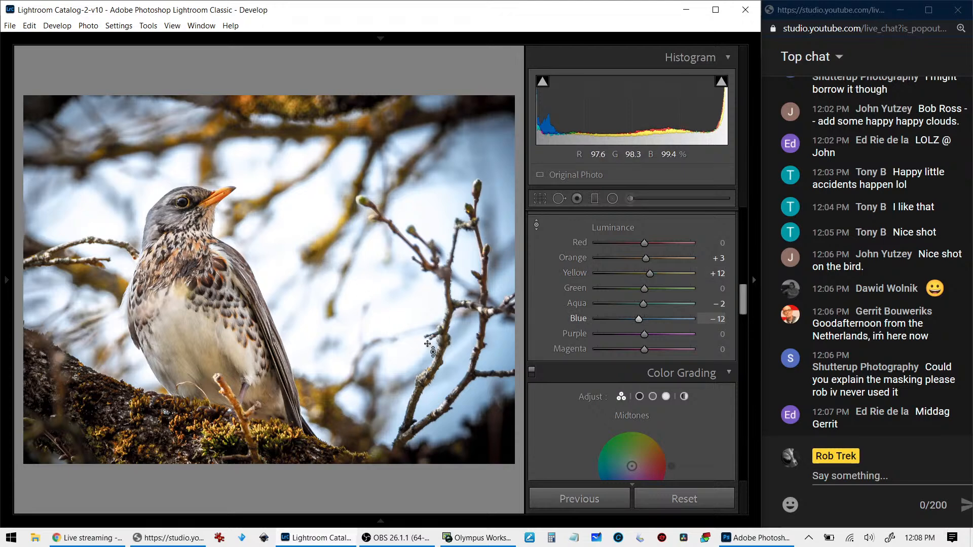
Try to clone out the twig tip in front of the bird's belly with Feather 55, and delete the spot
{"action": "left_click", "coordinate": [559, 198]}
{"action": "scroll", "coordinate": [218, 379], "scroll_direction": "up", "scroll_amount": 5}
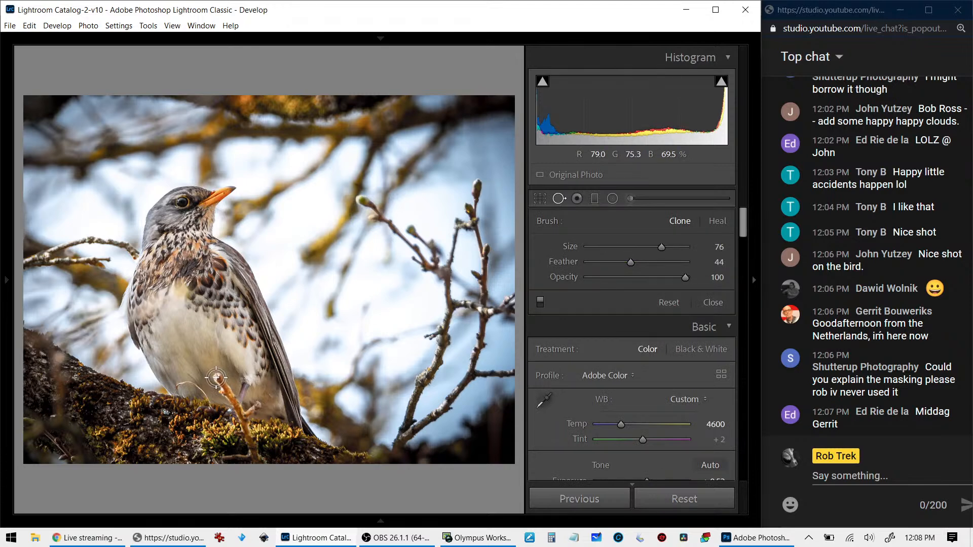
{"action": "left_click_drag", "start_coordinate": [631, 262], "coordinate": [640, 266]}
{"action": "left_click_drag", "start_coordinate": [218, 377], "coordinate": [224, 392]}
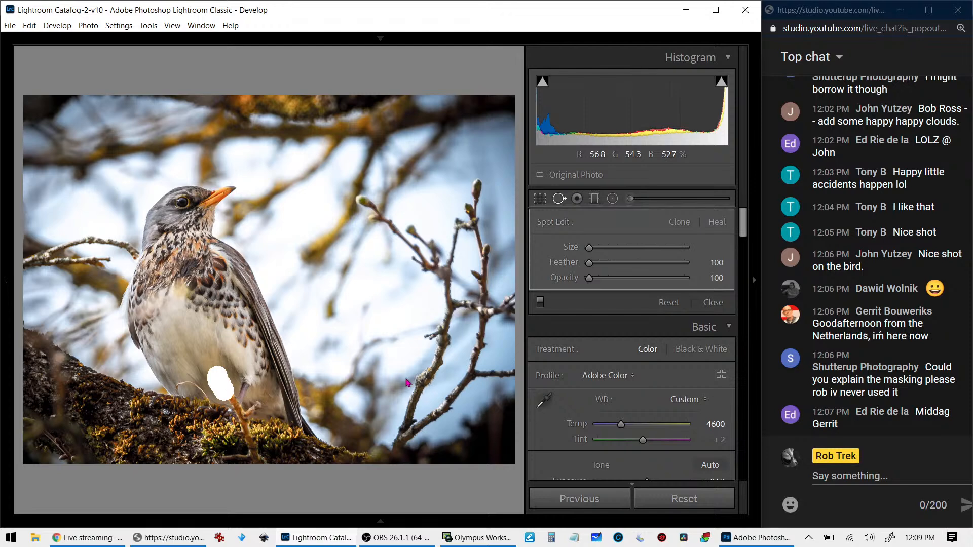
{"action": "mouse_move", "coordinate": [421, 369]}
{"action": "left_mouse_down"}
{"action": "mouse_move", "coordinate": [265, 399]}
{"action": "mouse_move", "coordinate": [246, 383]}
{"action": "mouse_move", "coordinate": [175, 364]}
{"action": "mouse_move", "coordinate": [210, 350]}
{"action": "left_mouse_up"}
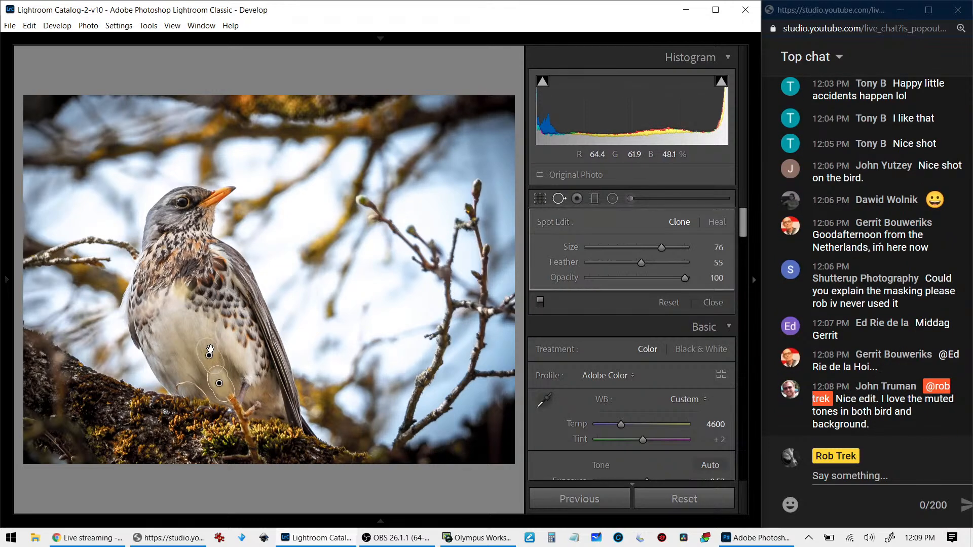
{"action": "key", "text": "Delete"}
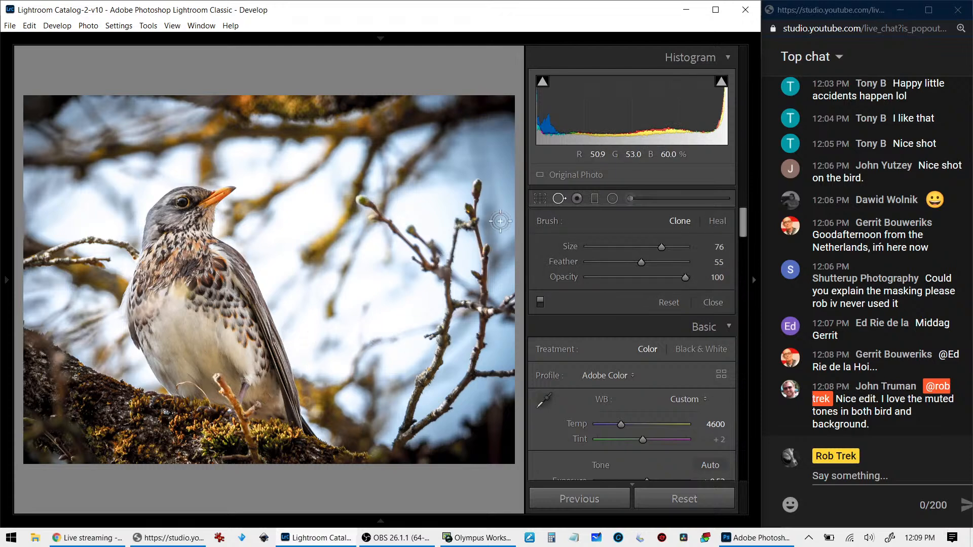
Create a virtual copy of the bird photo and reset its develop settings to the original
{"action": "right_click", "coordinate": [428, 304]}
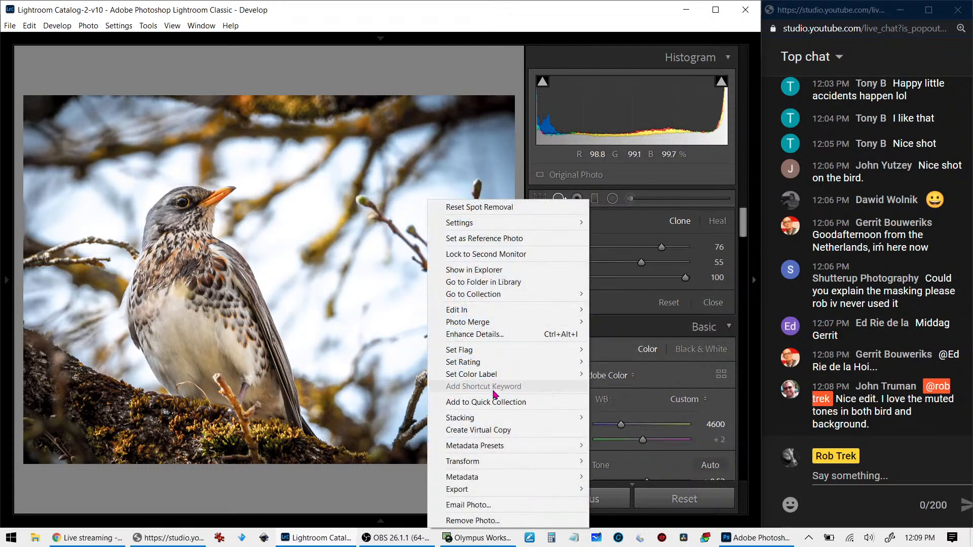
{"action": "left_click", "coordinate": [502, 431]}
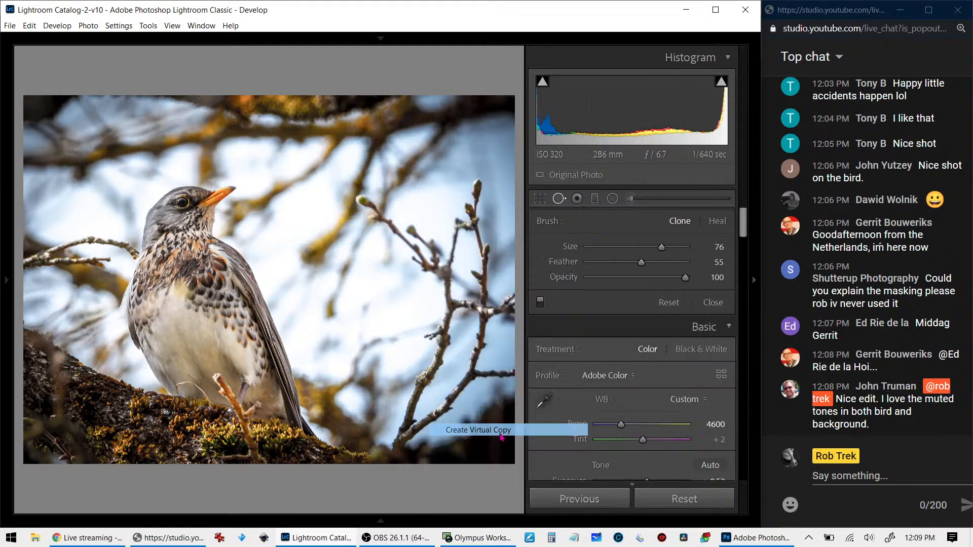
{"action": "left_click", "coordinate": [667, 500]}
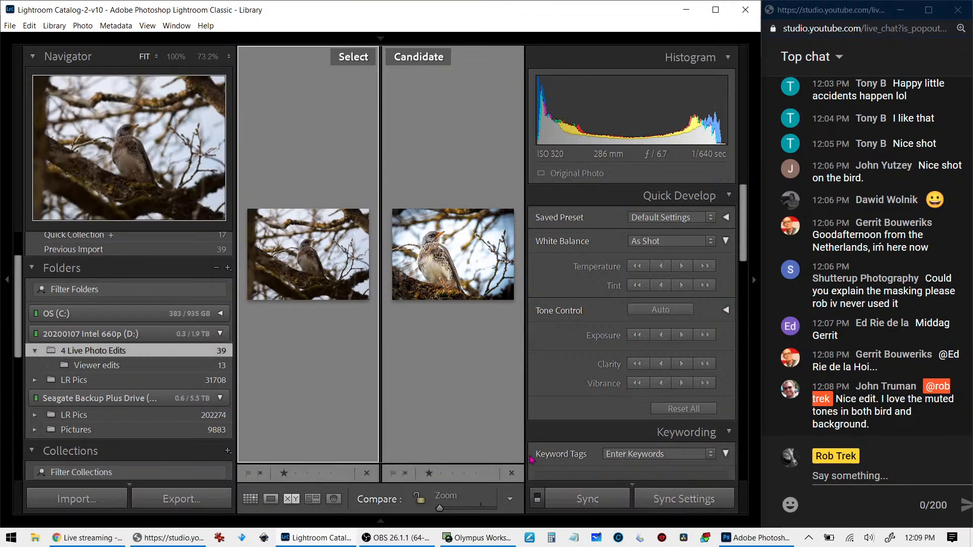
Compare the original and edited bird photos side by side, examine the head at 100%, and view the edit full screen
{"action": "key", "text": "Tab"}
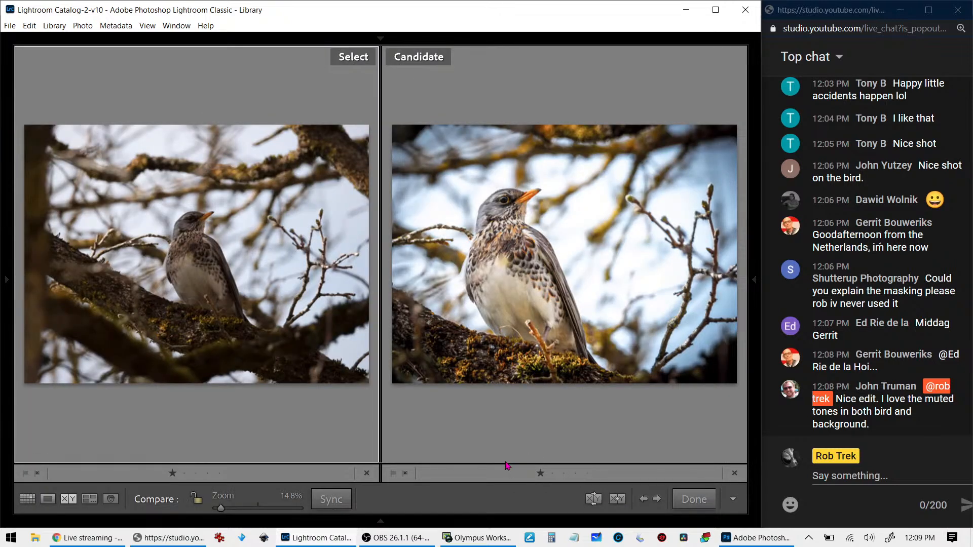
{"action": "key", "text": "e"}
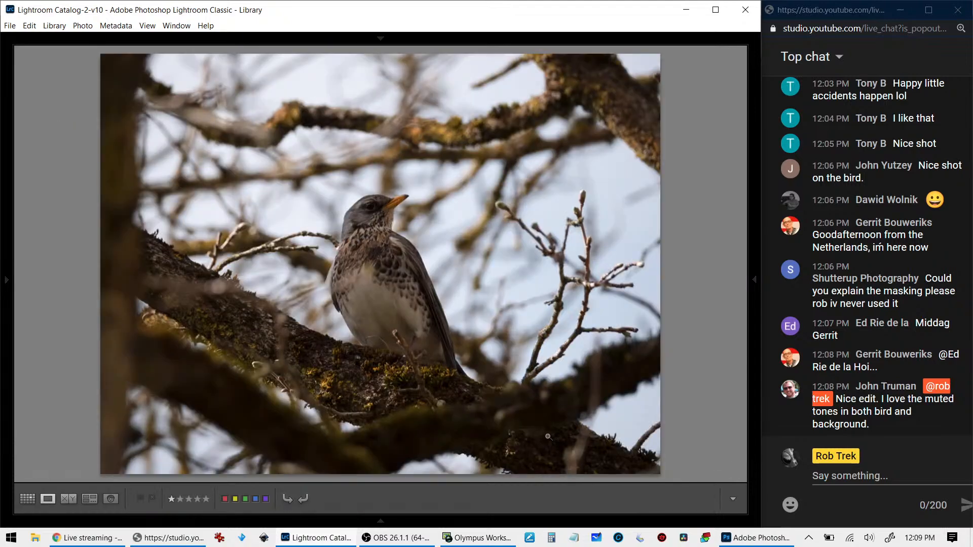
{"action": "key", "text": "c"}
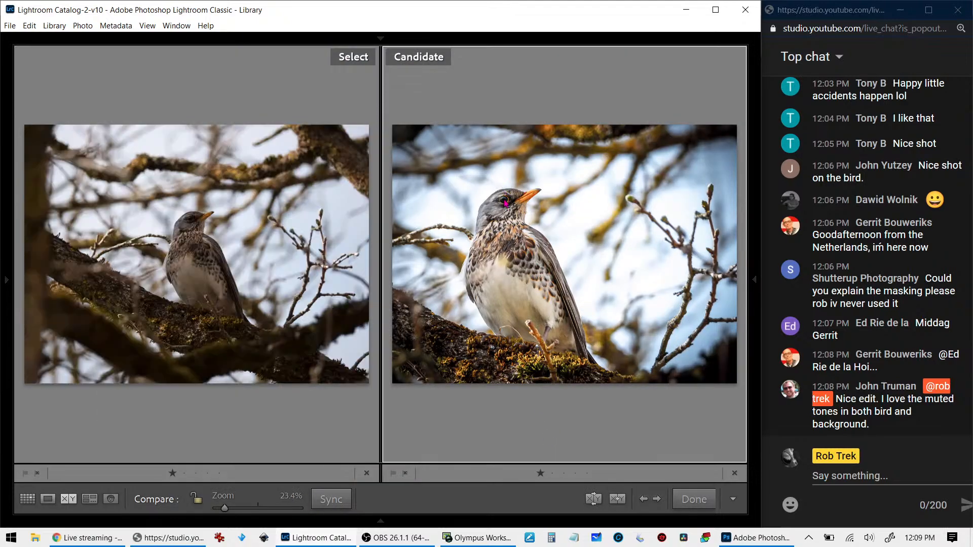
{"action": "left_click", "coordinate": [503, 199]}
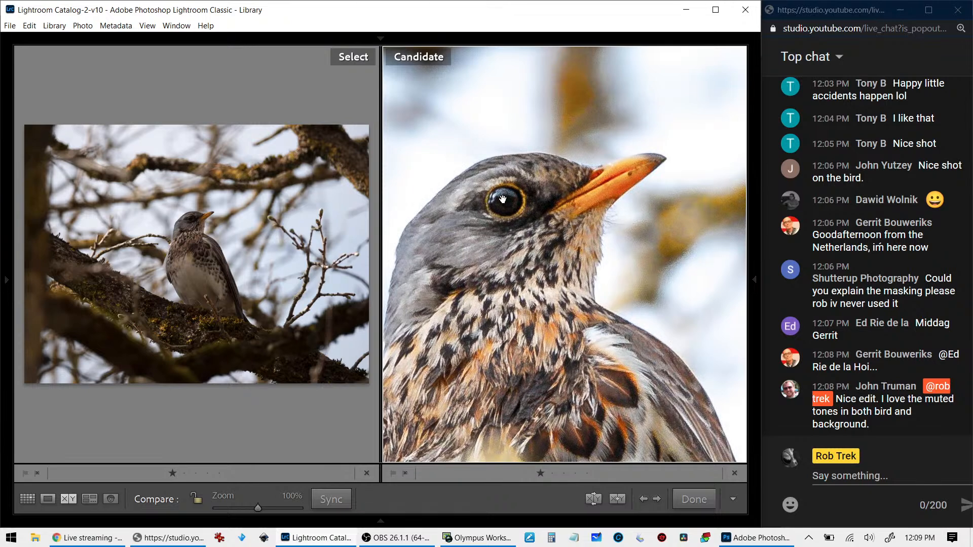
{"action": "left_click", "coordinate": [202, 229]}
{"action": "left_click", "coordinate": [188, 229]}
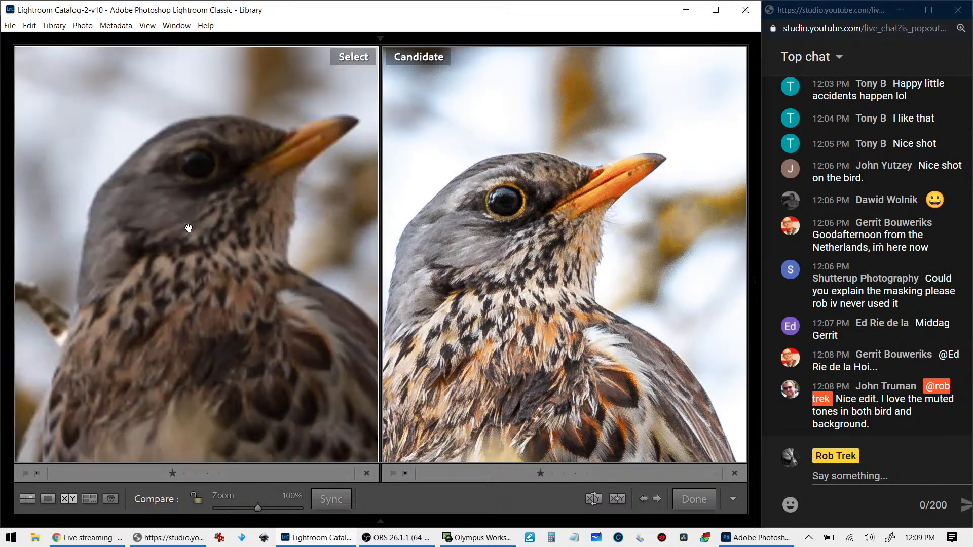
{"action": "left_click_drag", "start_coordinate": [193, 267], "coordinate": [193, 287]}
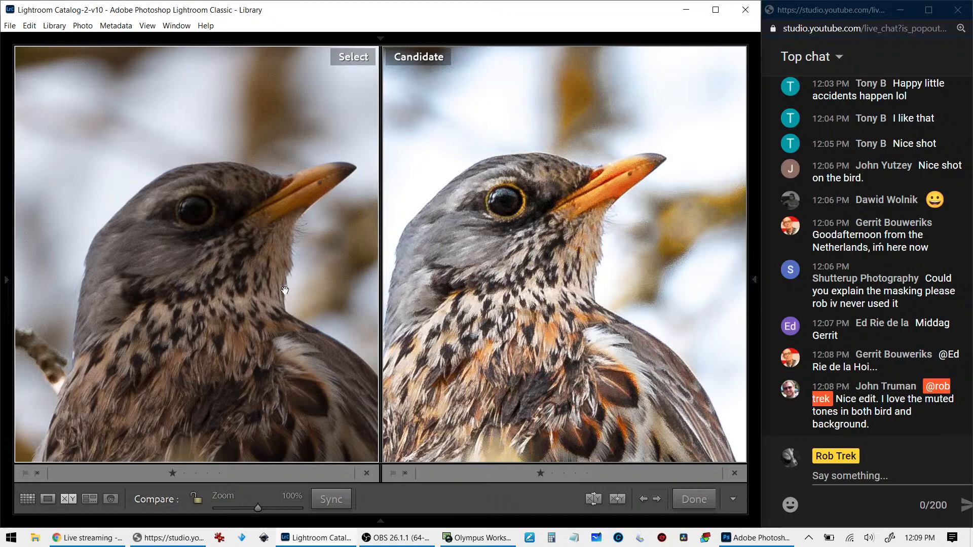
{"action": "left_click", "coordinate": [250, 304]}
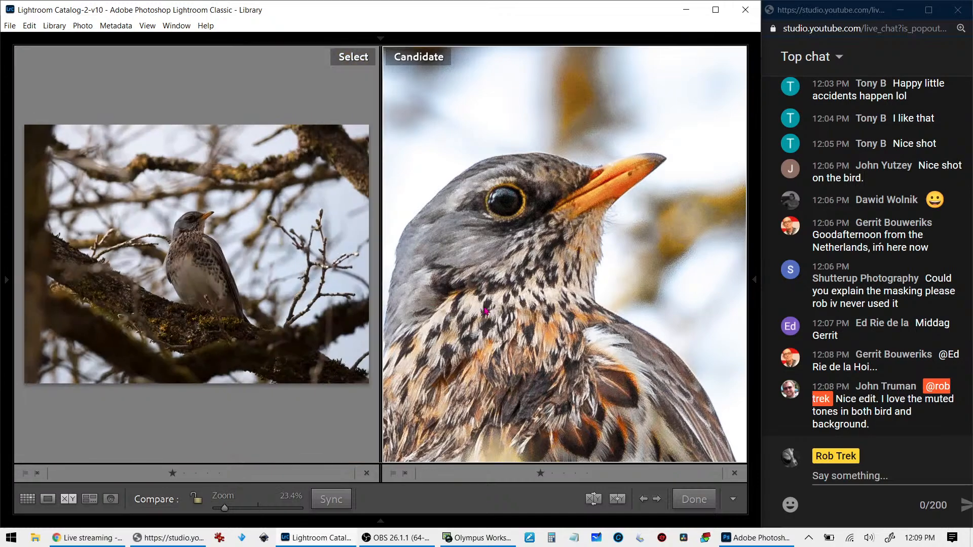
{"action": "left_click", "coordinate": [484, 307]}
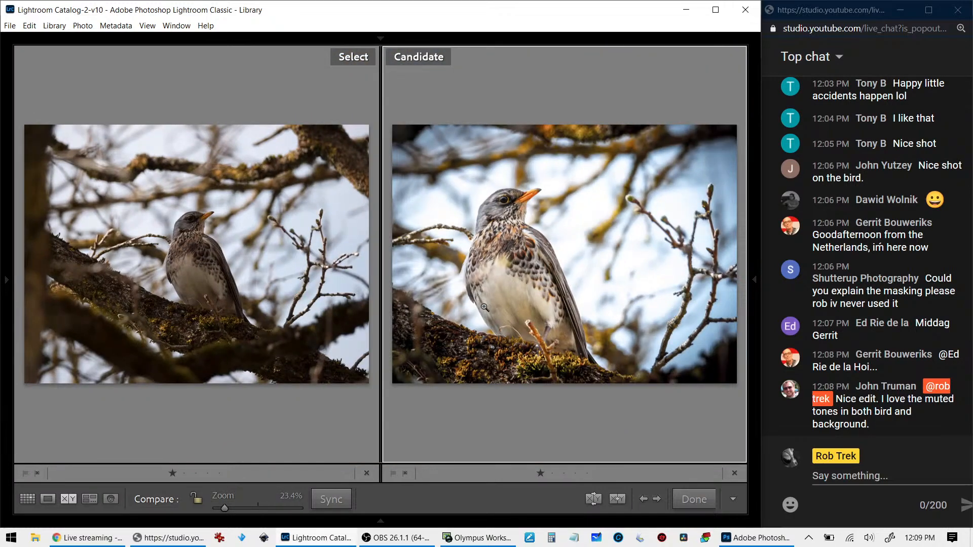
{"action": "key", "text": "f"}
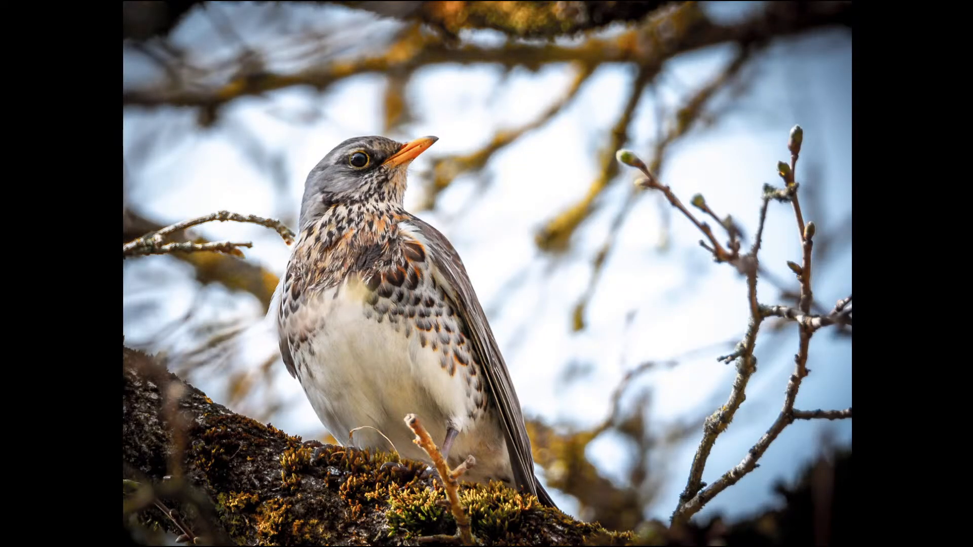
{"action": "key", "text": "f"}
Return to the library grid and select the Olympus E-M5MarkIII flower photo
{"action": "key", "text": "g"}
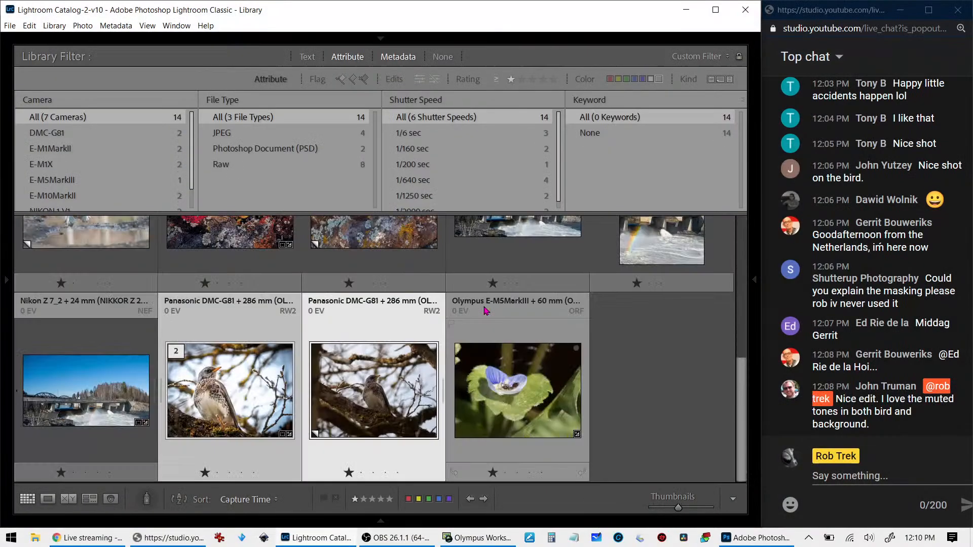
{"action": "left_click", "coordinate": [515, 391]}
{"action": "scroll", "coordinate": [514, 390], "scroll_direction": "up", "scroll_amount": 5}
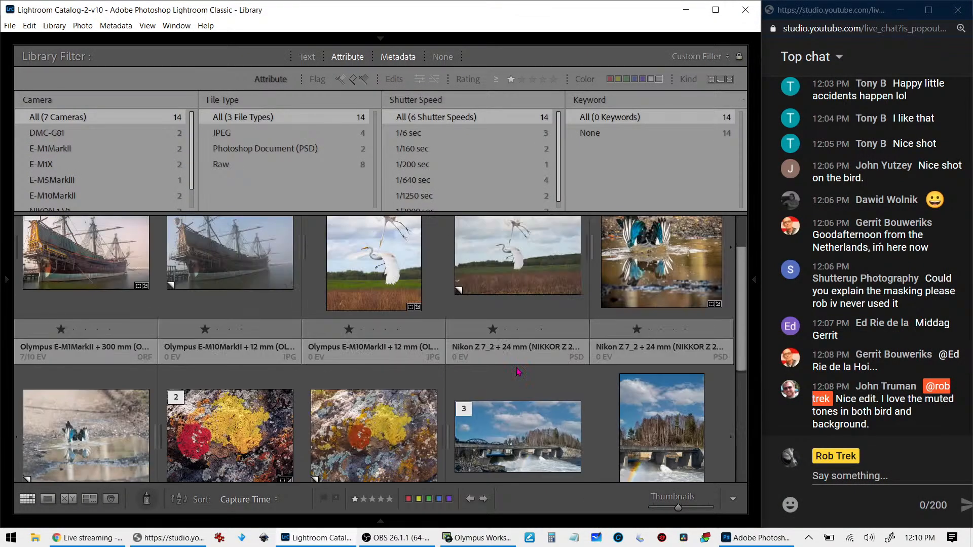
Open the Olympus flower photo in loupe view and examine the ant on the petals up close
{"action": "scroll", "coordinate": [519, 371], "scroll_direction": "down", "scroll_amount": 5}
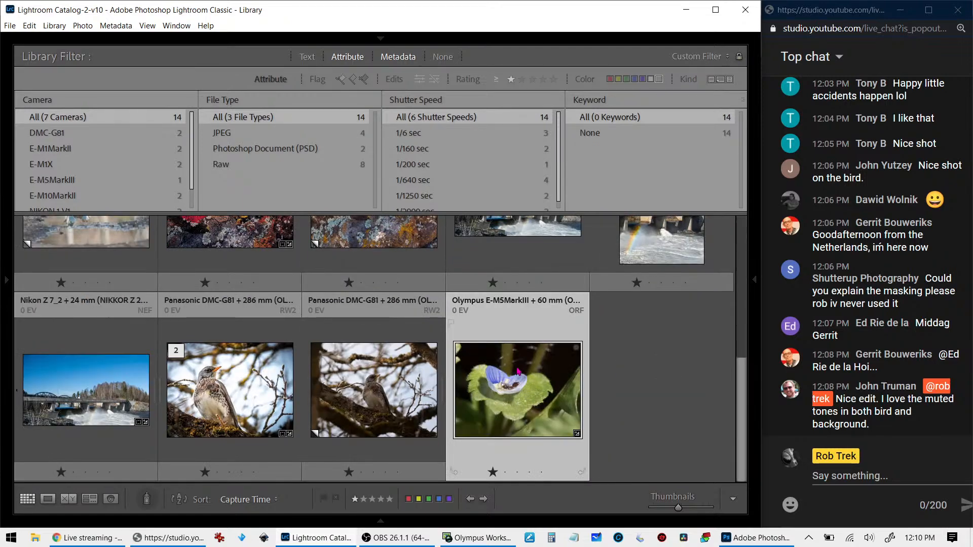
{"action": "double_click", "coordinate": [518, 372]}
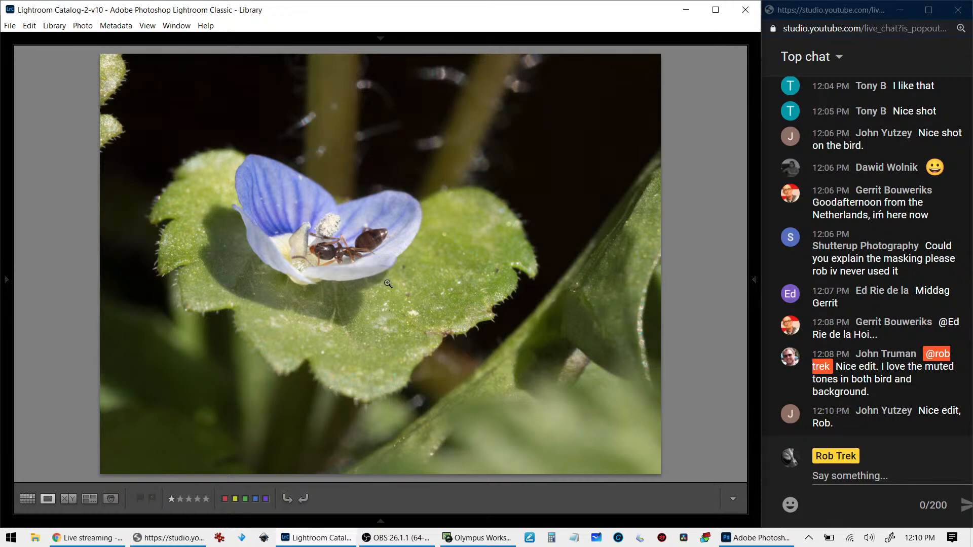
{"action": "left_click", "coordinate": [316, 252]}
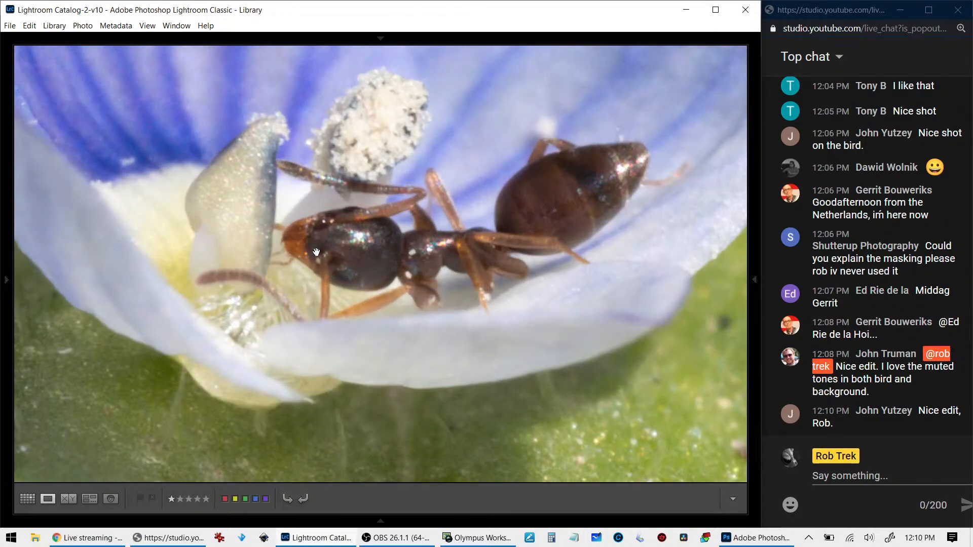
{"action": "left_click", "coordinate": [316, 253]}
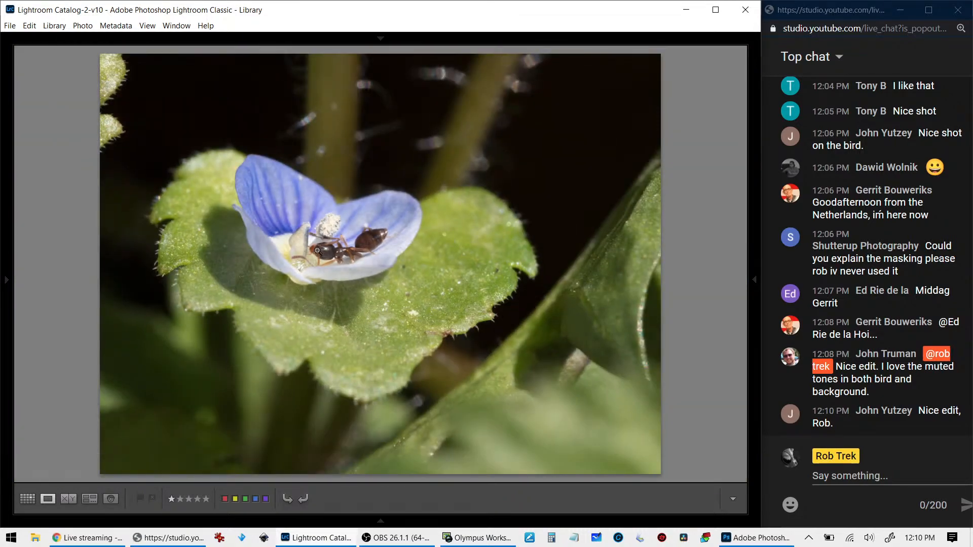
Review the flower photo's camera, lens and exposure information alongside its histogram
{"action": "key", "text": "i"}
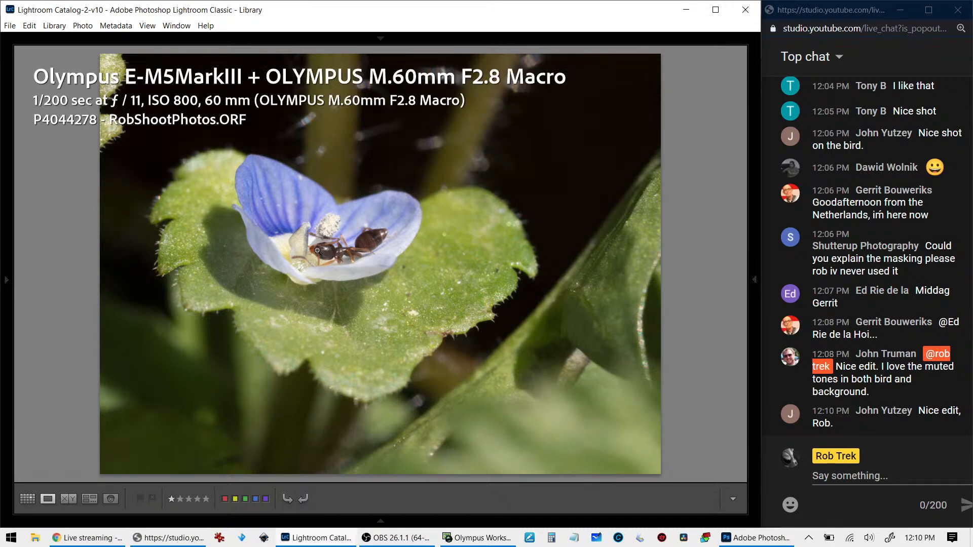
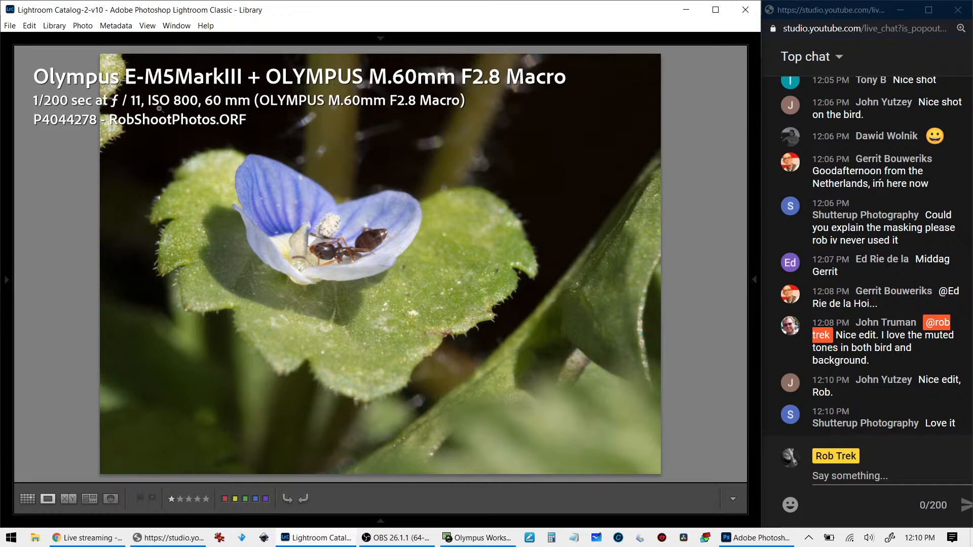
{"action": "key", "text": "i"}
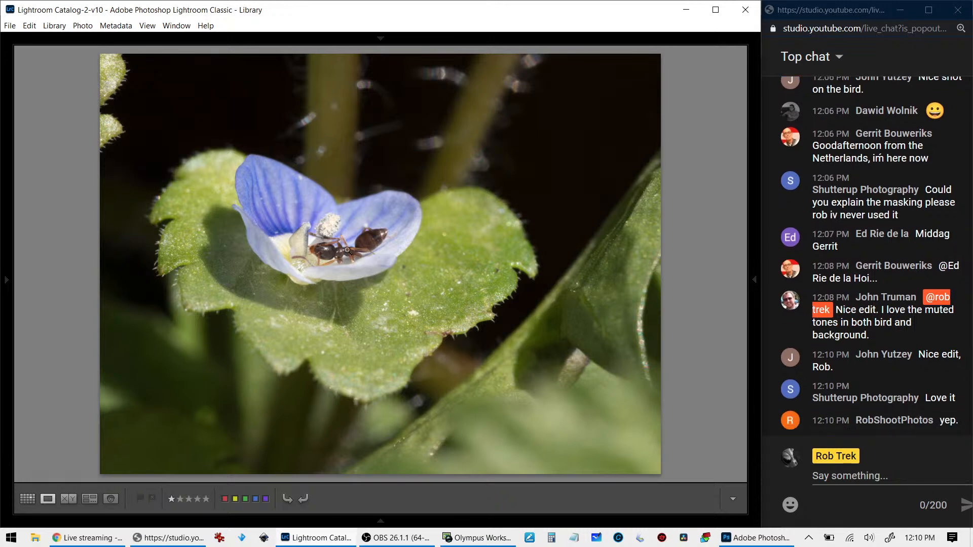
{"action": "left_click", "coordinate": [751, 284]}
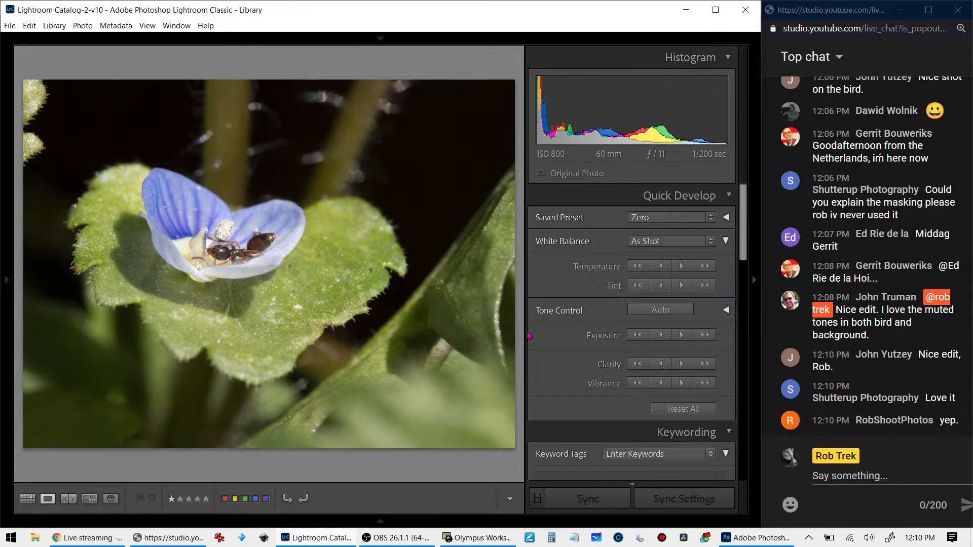
{"action": "key", "text": "i"}
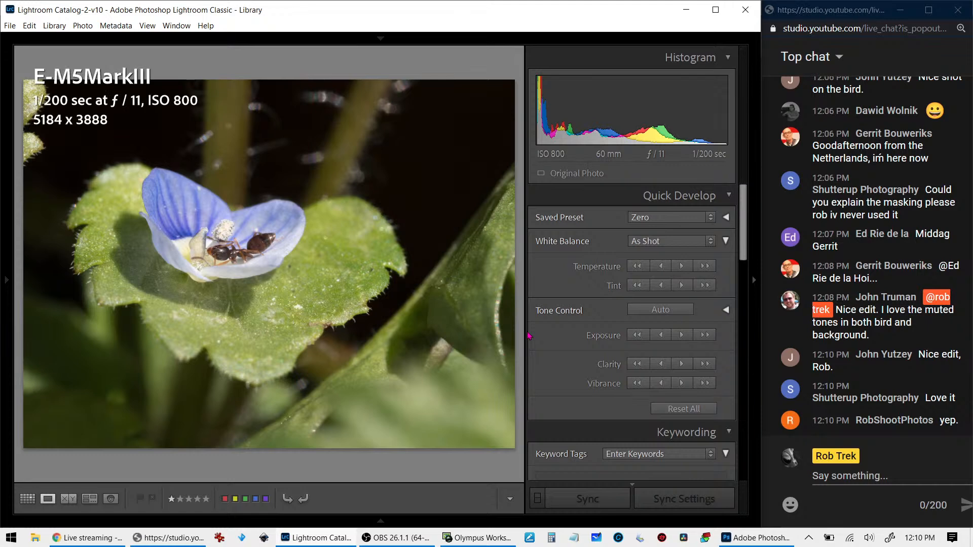
{"action": "key", "text": "i"}
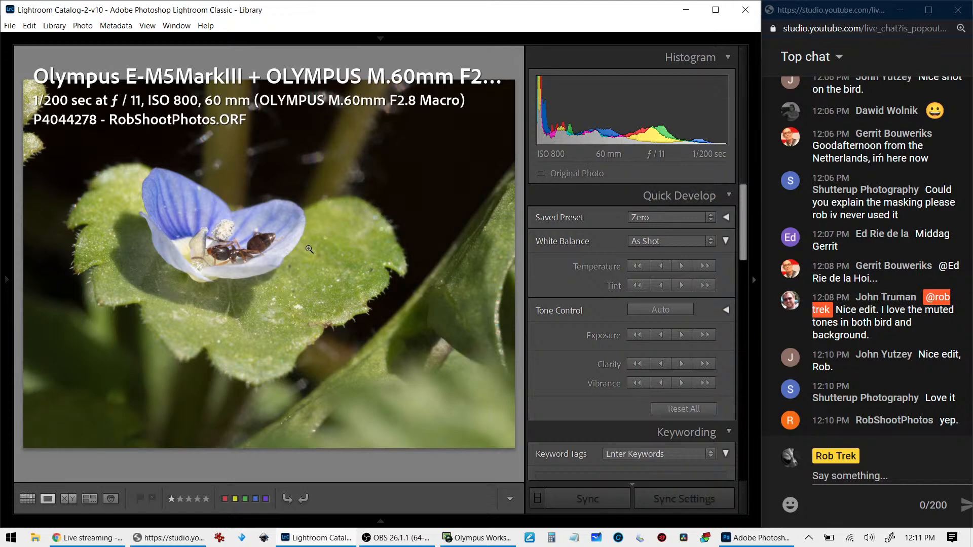
{"action": "key", "text": "i"}
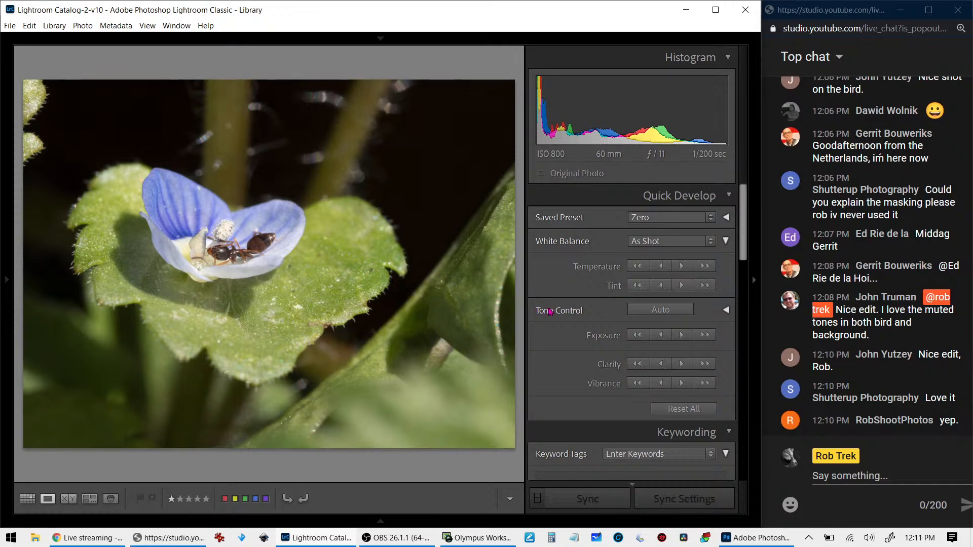
Set the flower photo's white balance Temp to 6514 and apply automatic tone with Shadows reset to 0
{"action": "key", "text": "d"}
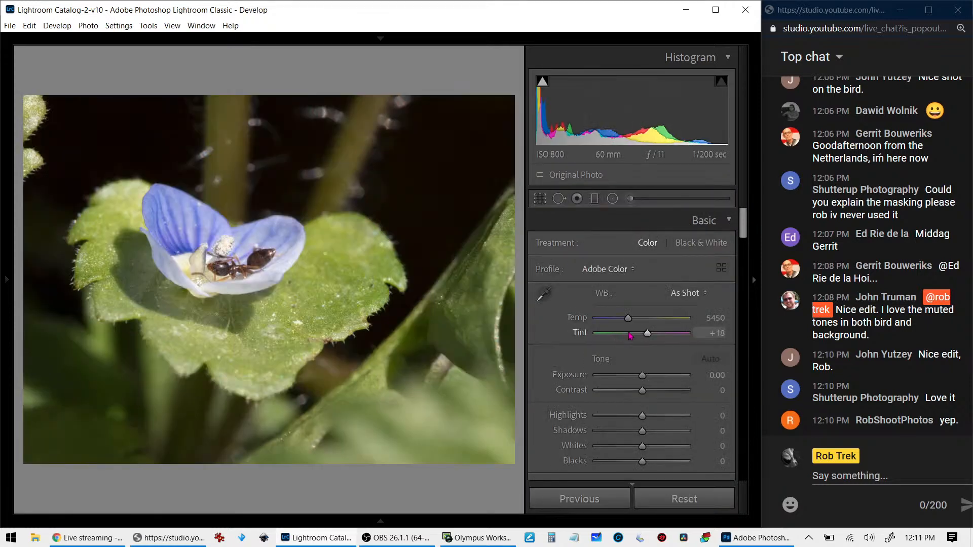
{"action": "left_click_drag", "start_coordinate": [629, 319], "coordinate": [640, 323]}
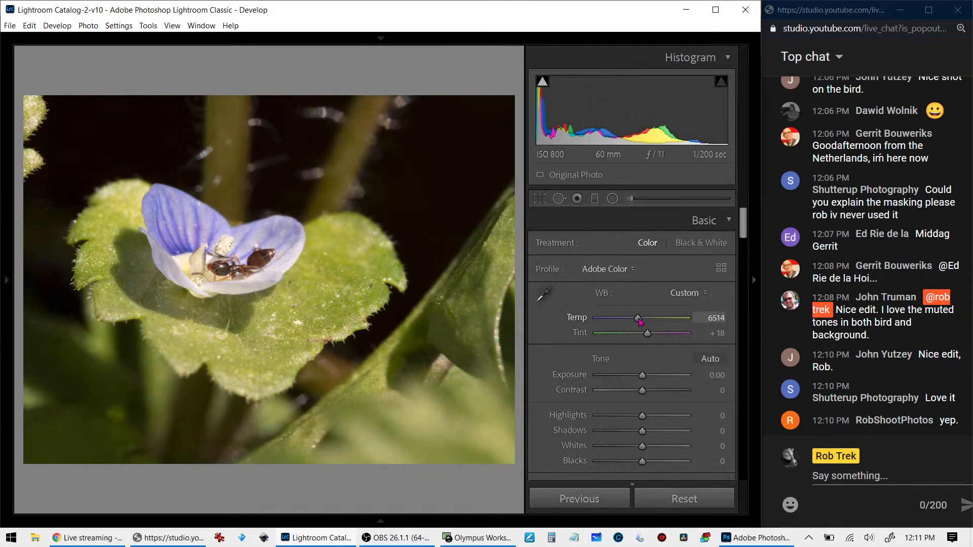
{"action": "left_click", "coordinate": [701, 361]}
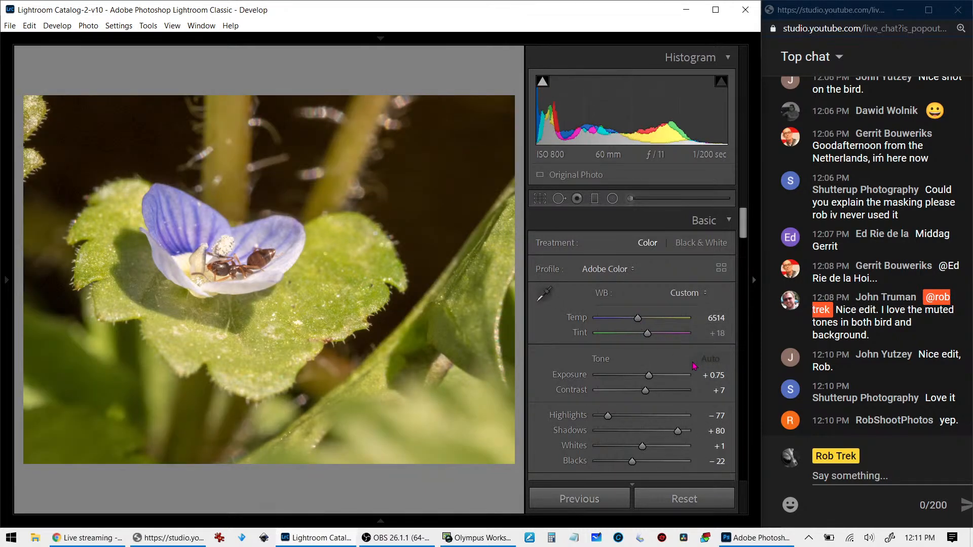
{"action": "double_click", "coordinate": [676, 435]}
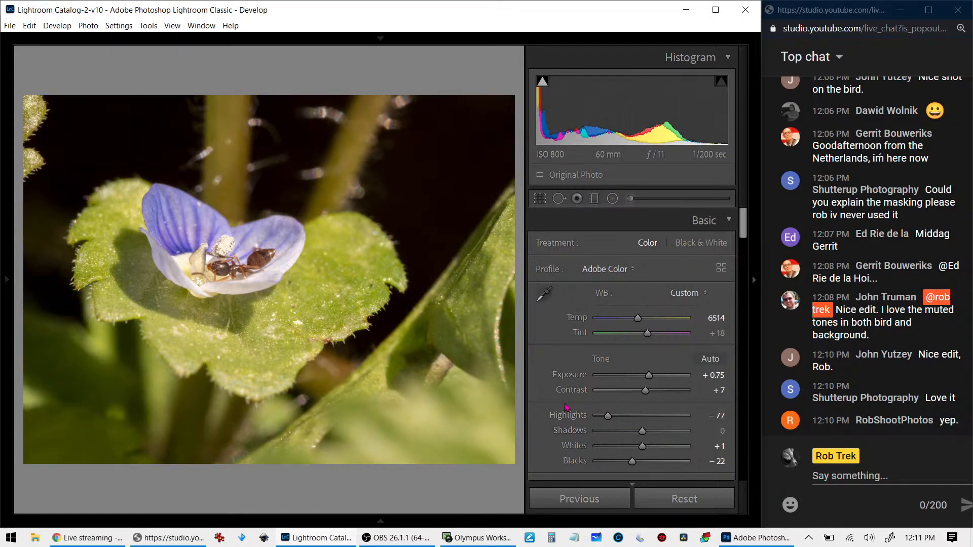
Rotate the flower photo to an angle of -3.53 and crop it tightly around the blossom at the original aspect ratio
{"action": "left_click", "coordinate": [541, 198]}
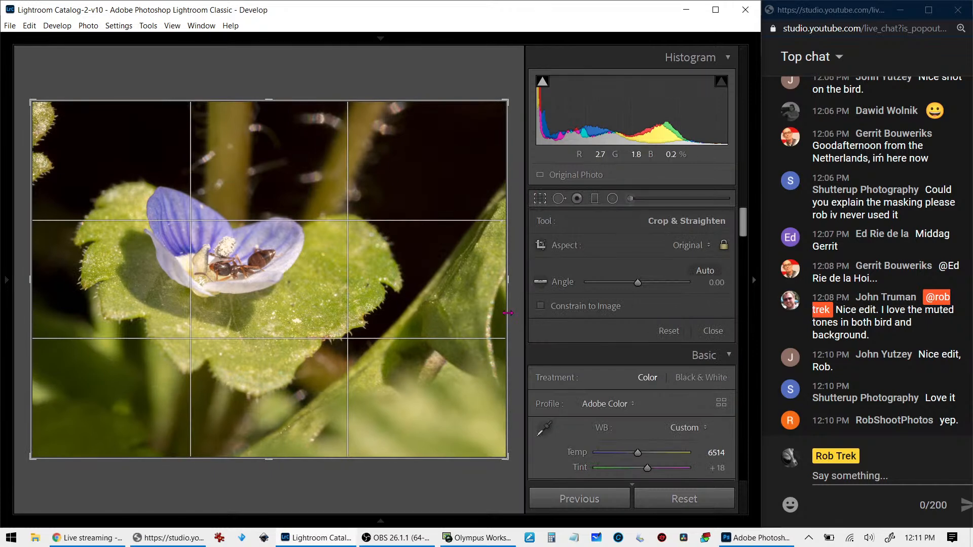
{"action": "left_click_drag", "start_coordinate": [641, 285], "coordinate": [638, 287]}
{"action": "left_click_drag", "start_coordinate": [51, 118], "coordinate": [85, 142]}
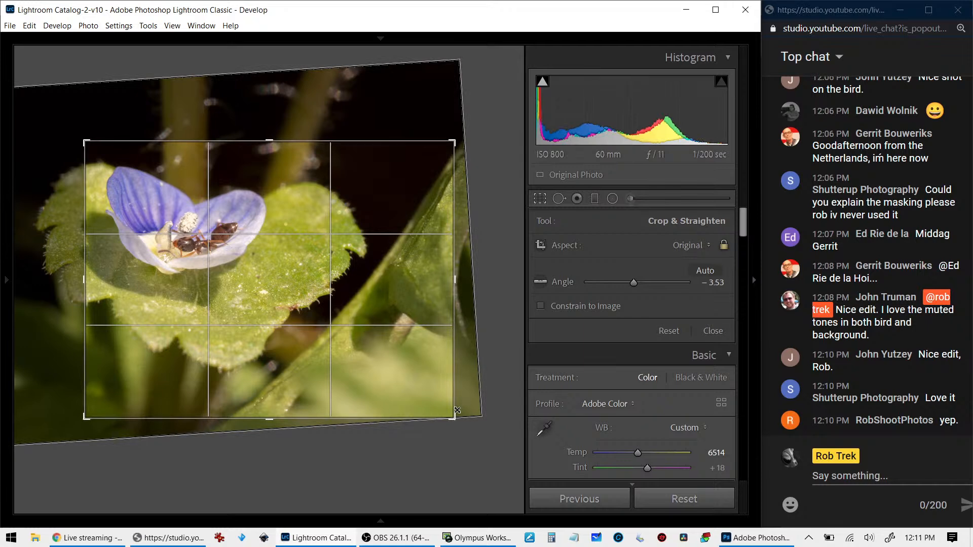
{"action": "left_click_drag", "start_coordinate": [454, 418], "coordinate": [409, 390]}
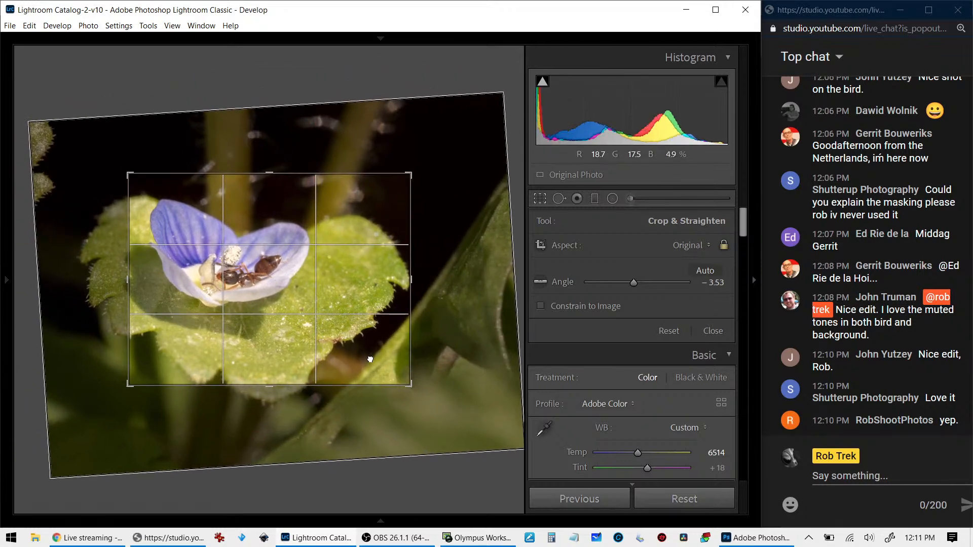
{"action": "left_click_drag", "start_coordinate": [370, 359], "coordinate": [370, 355]}
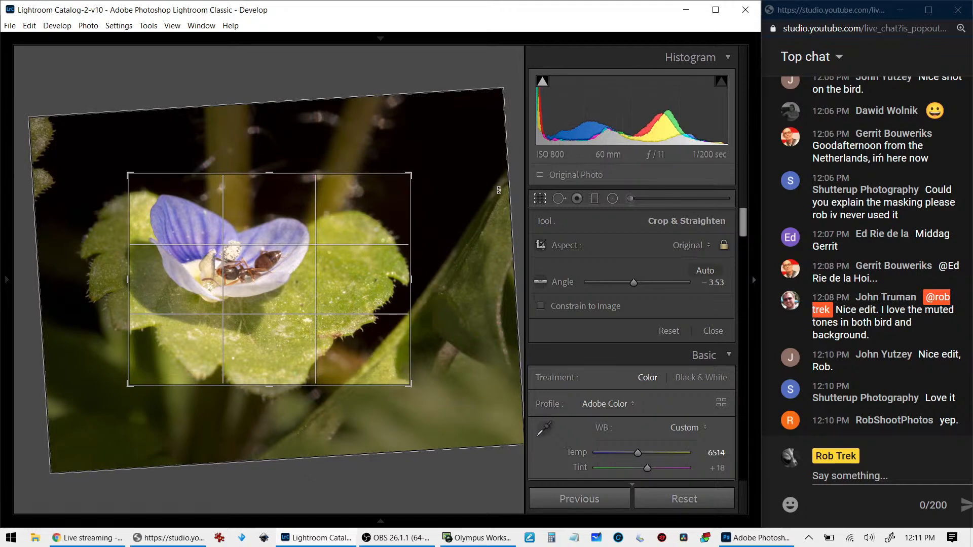
Change the crop to a 1x1 aspect, enlarge it slightly, center it on the blossom and ant, and apply it
{"action": "left_click", "coordinate": [690, 246]}
{"action": "left_click", "coordinate": [638, 303]}
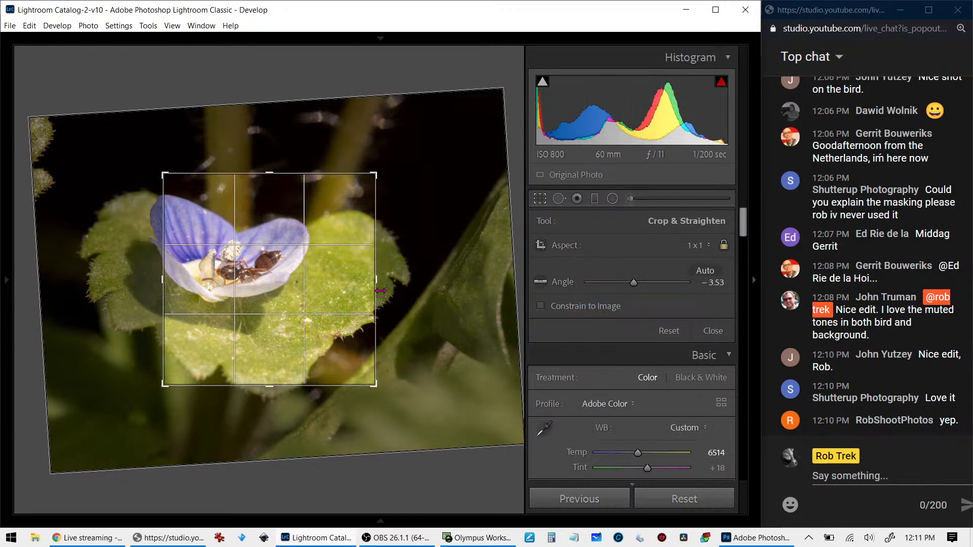
{"action": "left_click_drag", "start_coordinate": [167, 175], "coordinate": [153, 163]}
{"action": "left_click_drag", "start_coordinate": [210, 229], "coordinate": [258, 204]}
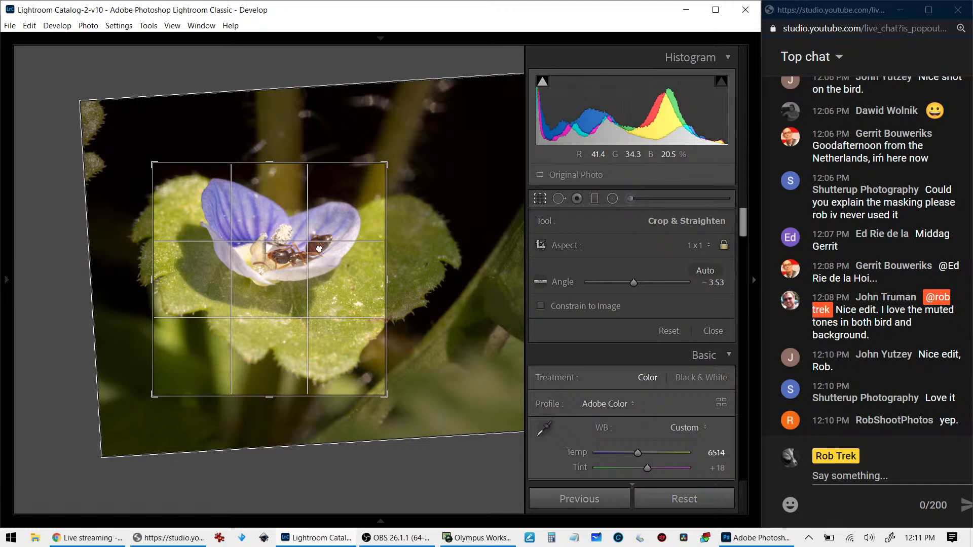
{"action": "left_click_drag", "start_coordinate": [318, 249], "coordinate": [320, 249]}
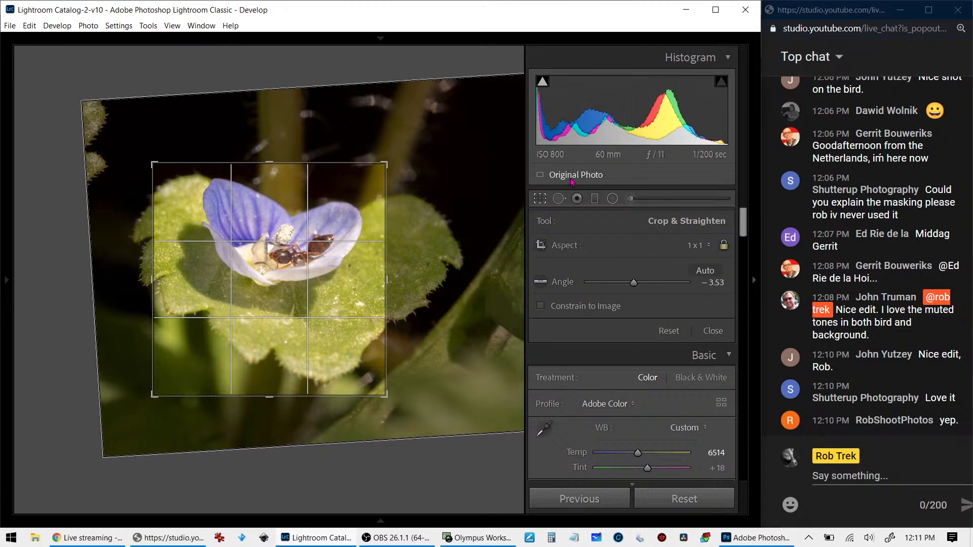
{"action": "left_click", "coordinate": [549, 200]}
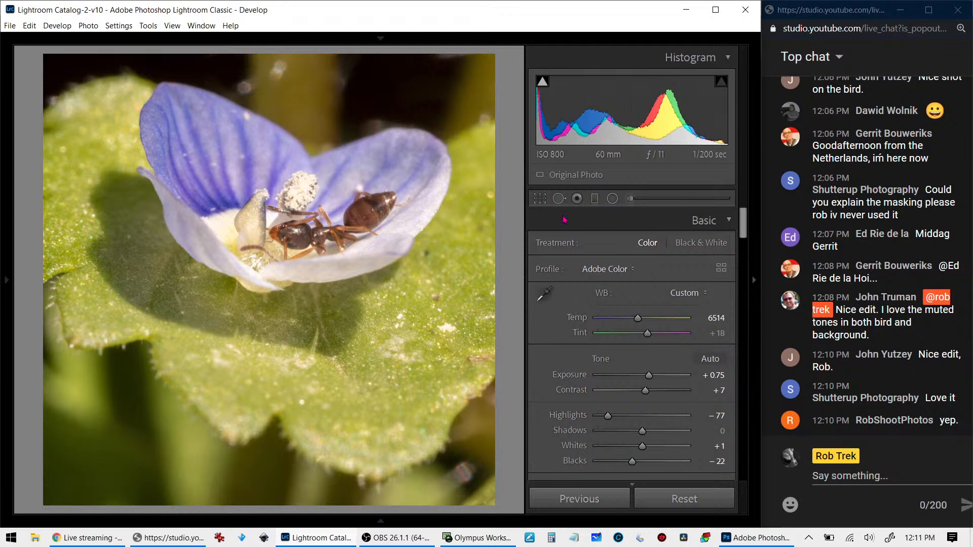
Set Color noise reduction to 10 and sharpen with Amount 111 and Masking 61, raising the Radius and lowering the Detail
{"action": "scroll", "coordinate": [584, 386], "scroll_direction": "down", "scroll_amount": 15}
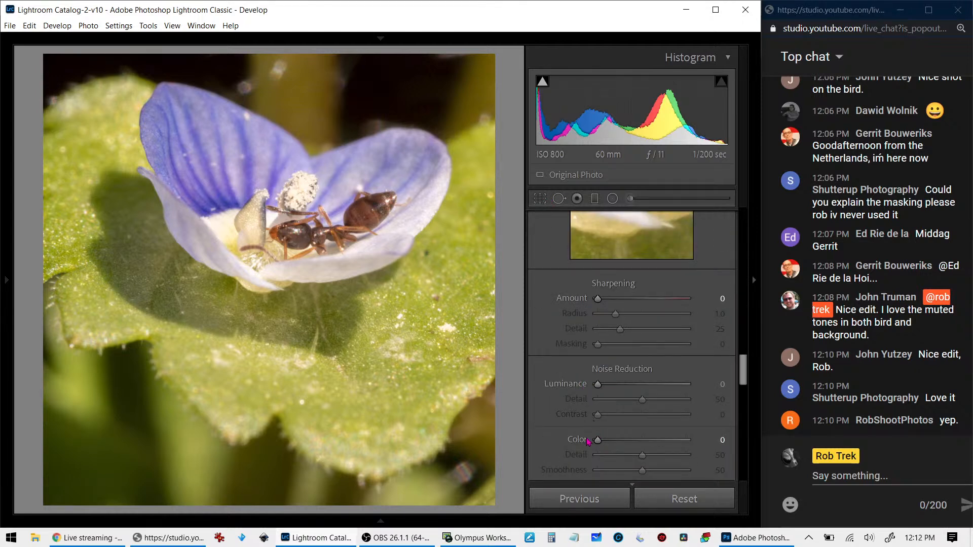
{"action": "left_click_drag", "start_coordinate": [597, 440], "coordinate": [607, 446]}
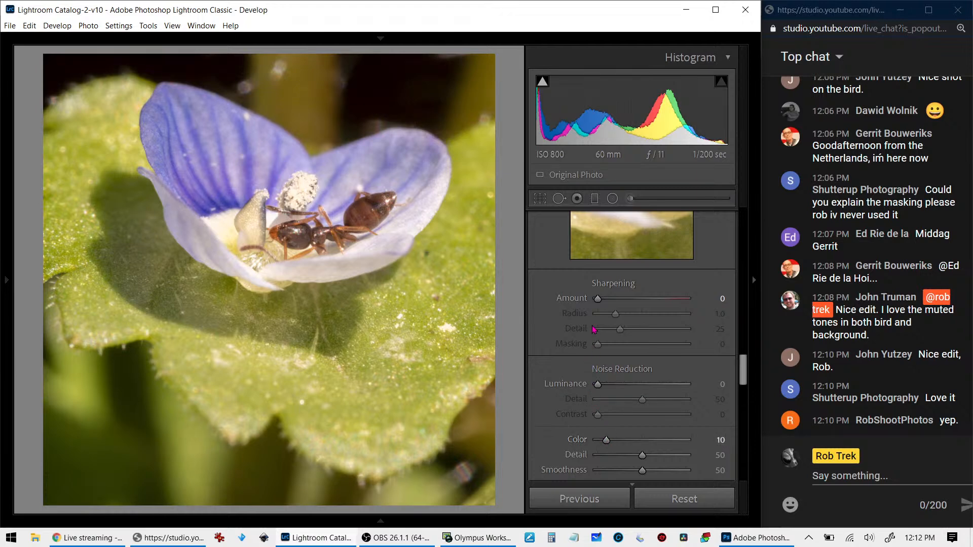
{"action": "left_click_drag", "start_coordinate": [598, 299], "coordinate": [664, 306]}
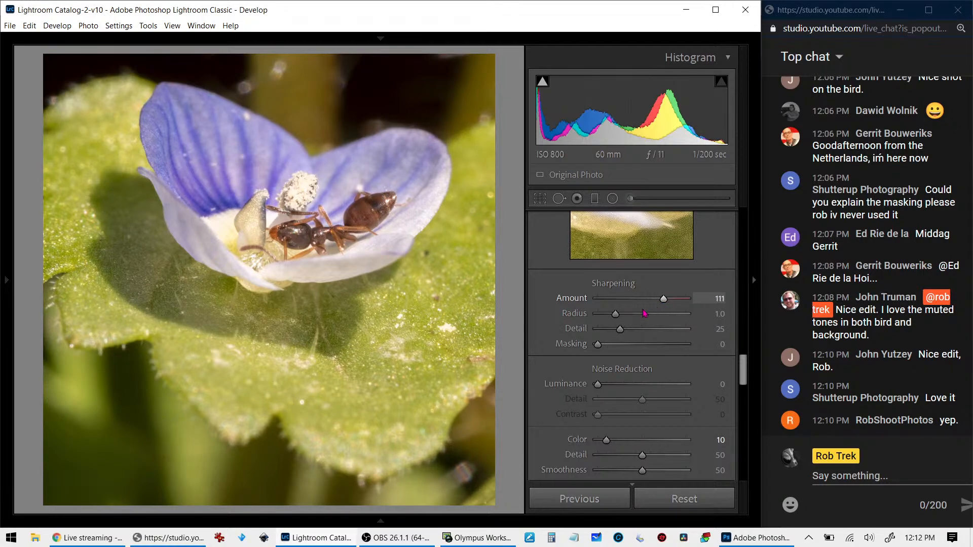
{"action": "key", "text": "alt"}
{"action": "left_click_drag", "start_coordinate": [601, 347], "coordinate": [653, 350]}
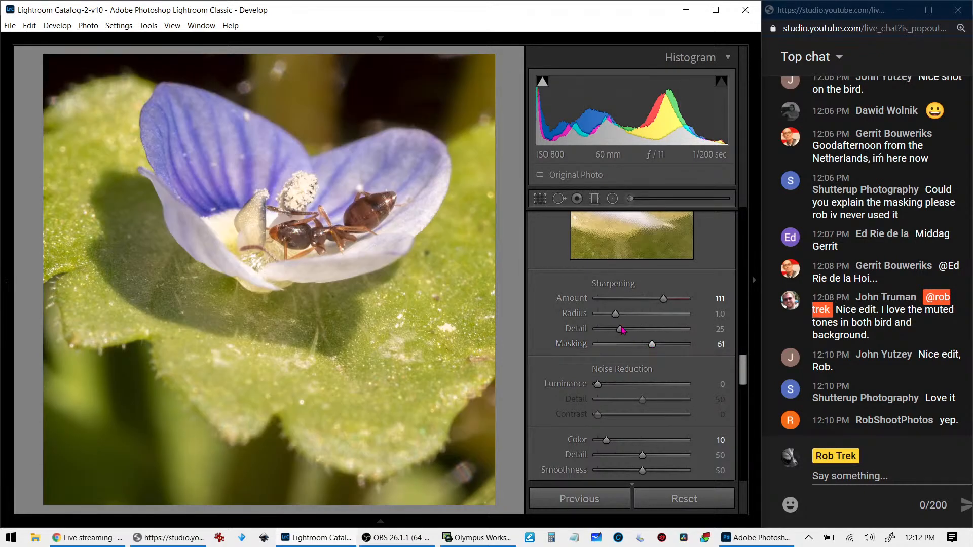
{"action": "left_click_drag", "start_coordinate": [620, 317], "coordinate": [642, 319]}
{"action": "mouse_move", "coordinate": [623, 334]}
{"action": "left_mouse_down"}
{"action": "mouse_move", "coordinate": [609, 335]}
{"action": "mouse_move", "coordinate": [624, 317]}
{"action": "mouse_move", "coordinate": [658, 346]}
{"action": "mouse_move", "coordinate": [605, 333]}
{"action": "left_mouse_up"}
Add a dark post-crop vignette with Amount -54, Midpoint 33, Roundness +100 and Feather 100
{"action": "scroll", "coordinate": [570, 381], "scroll_direction": "down", "scroll_amount": 3}
{"action": "scroll", "coordinate": [570, 381], "scroll_direction": "down", "scroll_amount": 5}
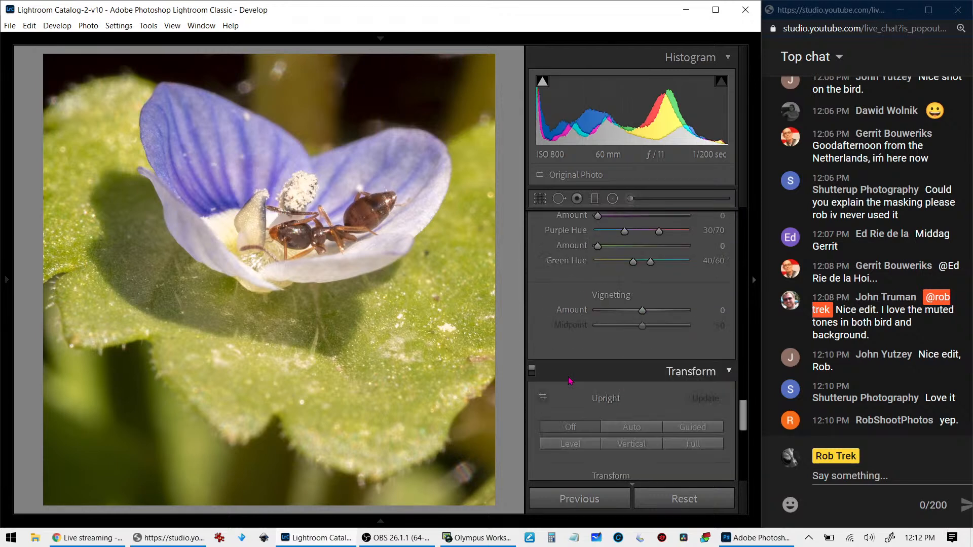
{"action": "scroll", "coordinate": [570, 381], "scroll_direction": "down", "scroll_amount": 3}
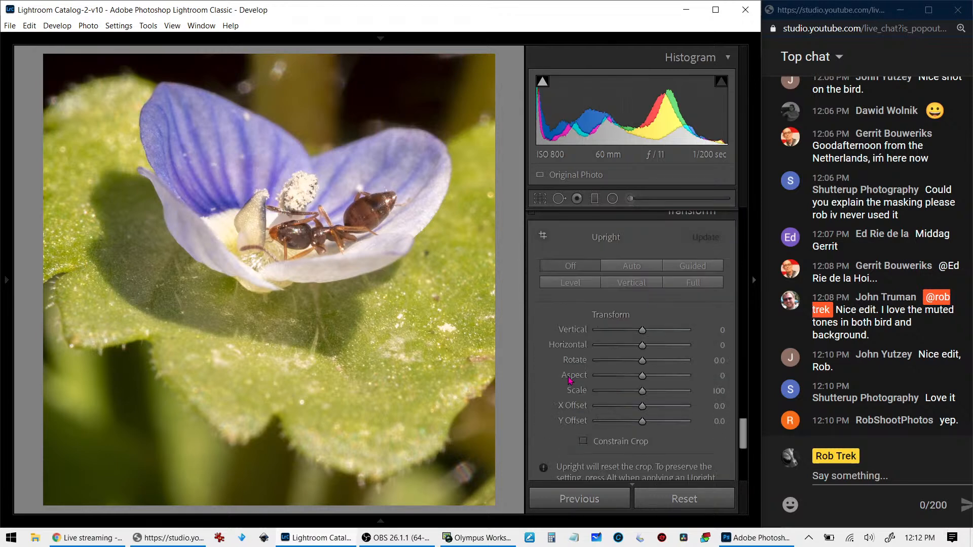
{"action": "scroll", "coordinate": [570, 381], "scroll_direction": "down", "scroll_amount": 3}
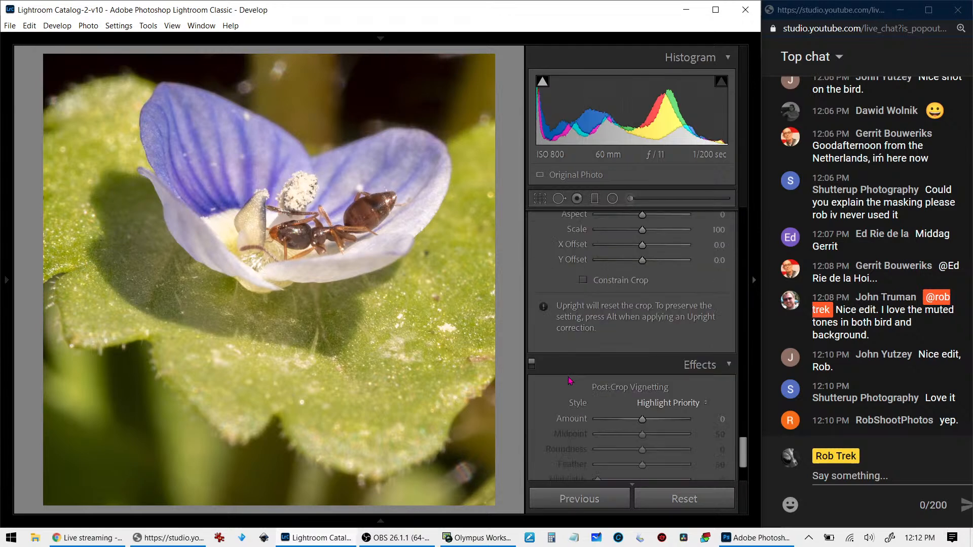
{"action": "scroll", "coordinate": [570, 381], "scroll_direction": "down", "scroll_amount": 4}
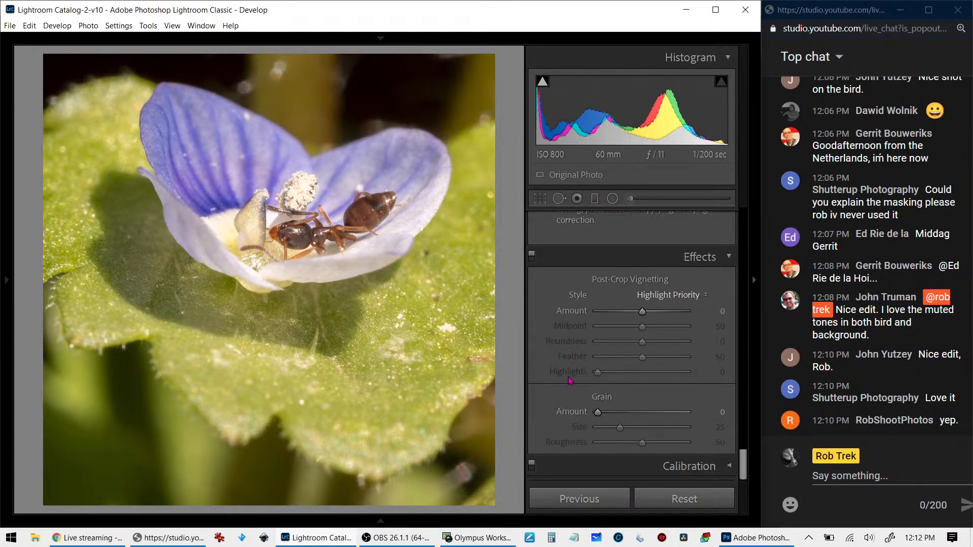
{"action": "left_click_drag", "start_coordinate": [642, 311], "coordinate": [733, 349]}
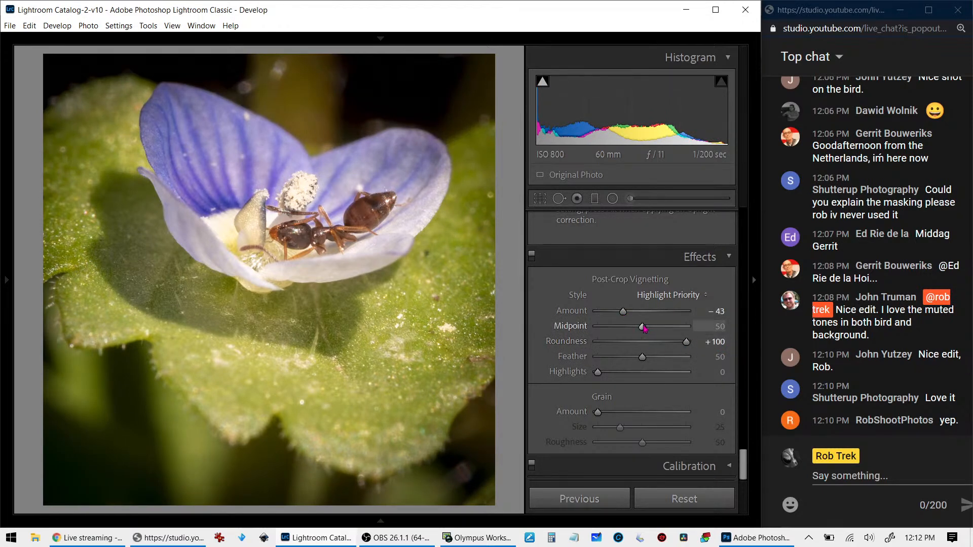
{"action": "left_click_drag", "start_coordinate": [623, 312], "coordinate": [613, 316]}
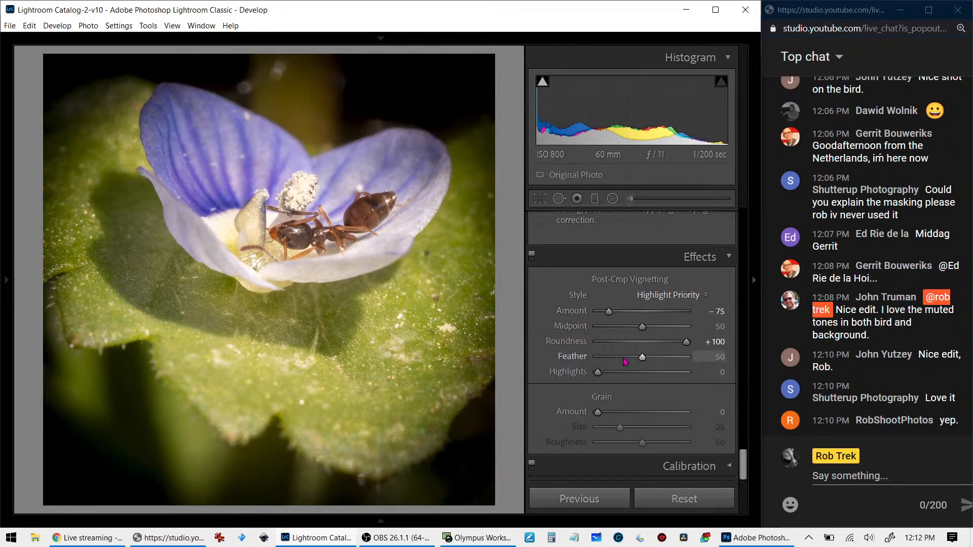
{"action": "left_click_drag", "start_coordinate": [642, 357], "coordinate": [689, 357]}
{"action": "left_click_drag", "start_coordinate": [610, 316], "coordinate": [624, 331]}
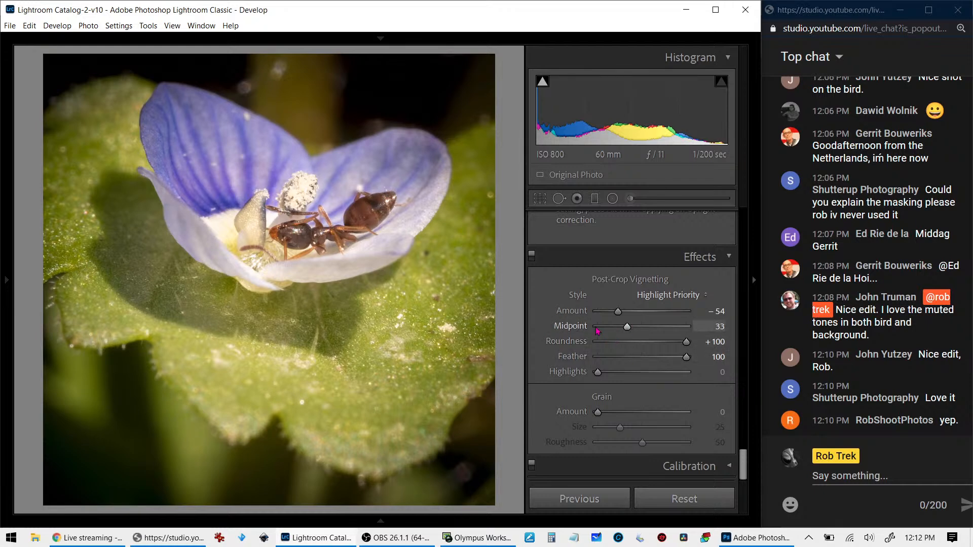
{"action": "scroll", "coordinate": [597, 330], "scroll_direction": "up", "scroll_amount": 3}
{"action": "scroll", "coordinate": [597, 330], "scroll_direction": "up", "scroll_amount": 10}
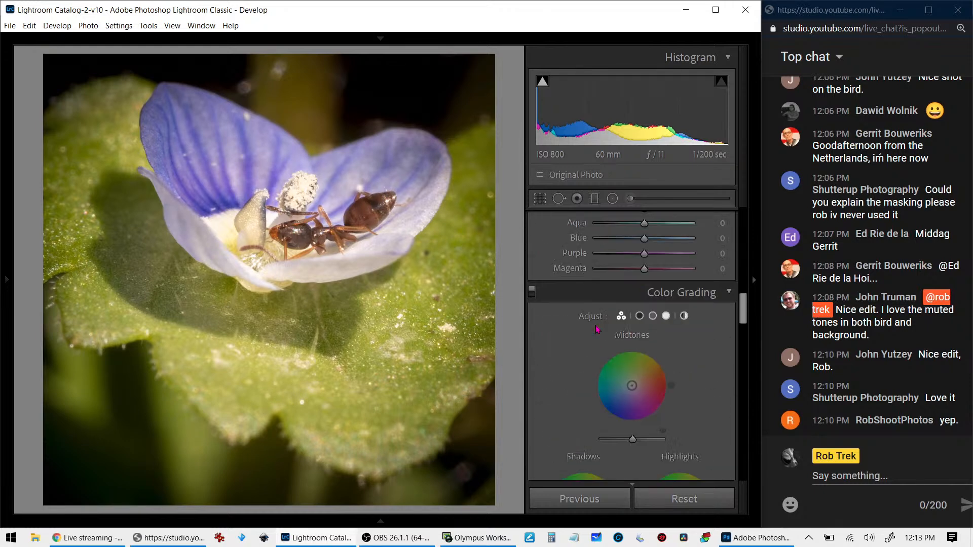
Set the flower photo's white balance Temp to 6764, Vibrance to -11 and Saturation to +69
{"action": "scroll", "coordinate": [597, 329], "scroll_direction": "up", "scroll_amount": 3}
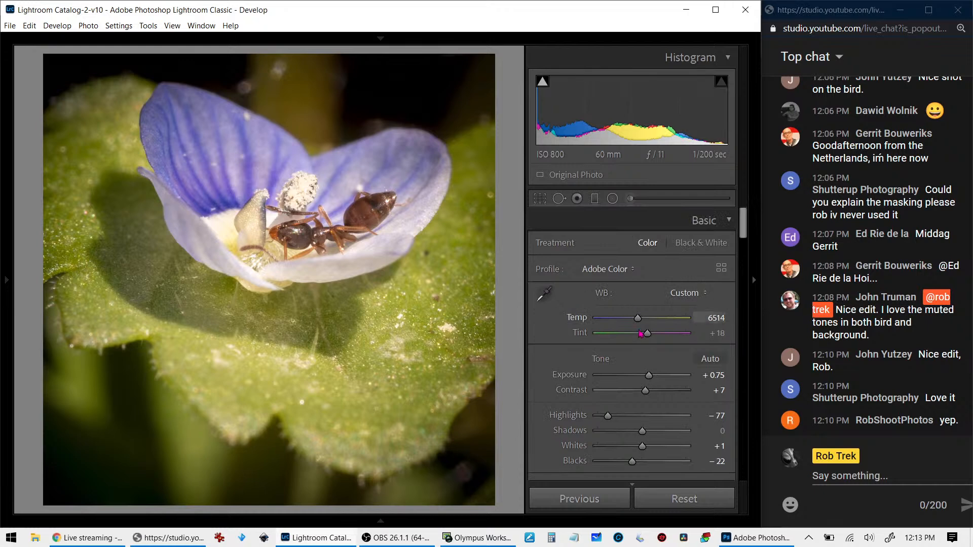
{"action": "left_click_drag", "start_coordinate": [639, 324], "coordinate": [636, 324]}
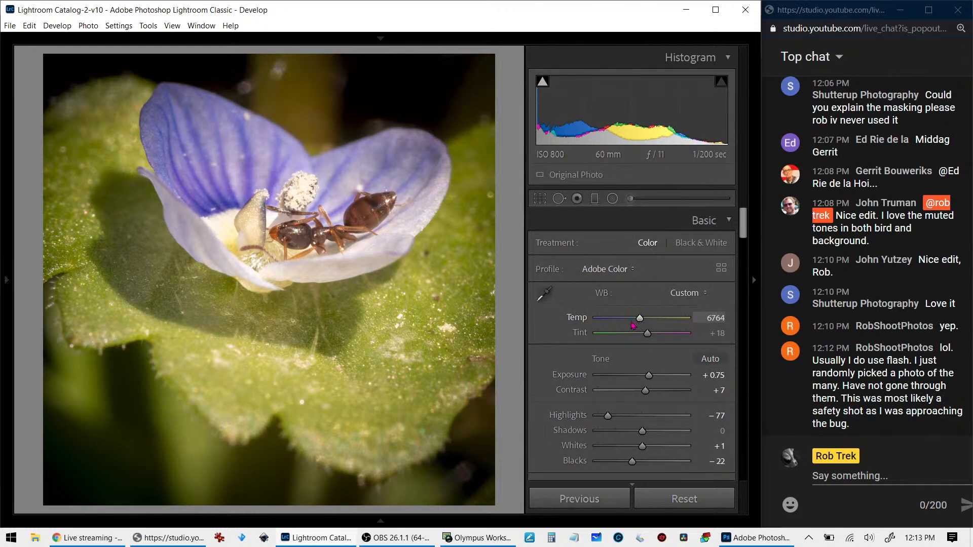
{"action": "scroll", "coordinate": [572, 353], "scroll_direction": "down", "scroll_amount": 5}
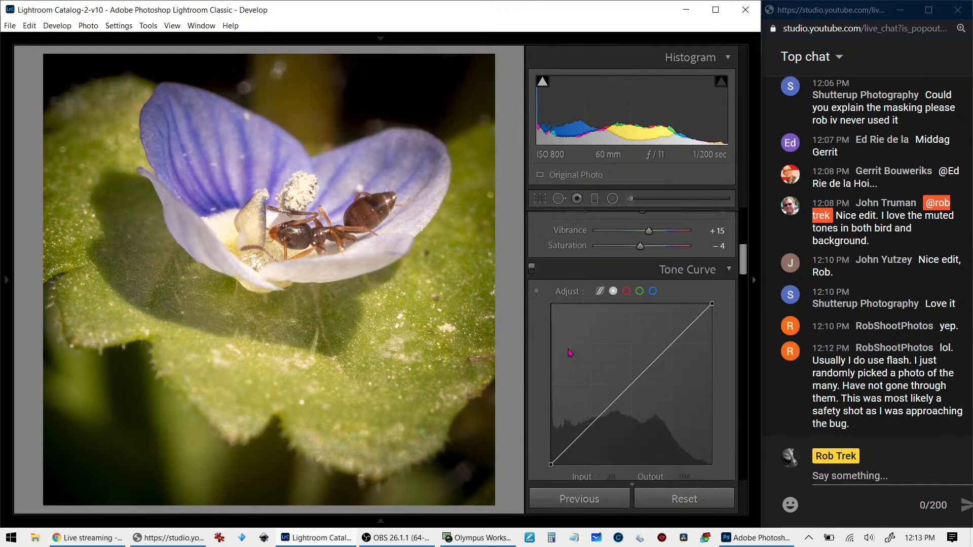
{"action": "scroll", "coordinate": [545, 377], "scroll_direction": "down", "scroll_amount": 3}
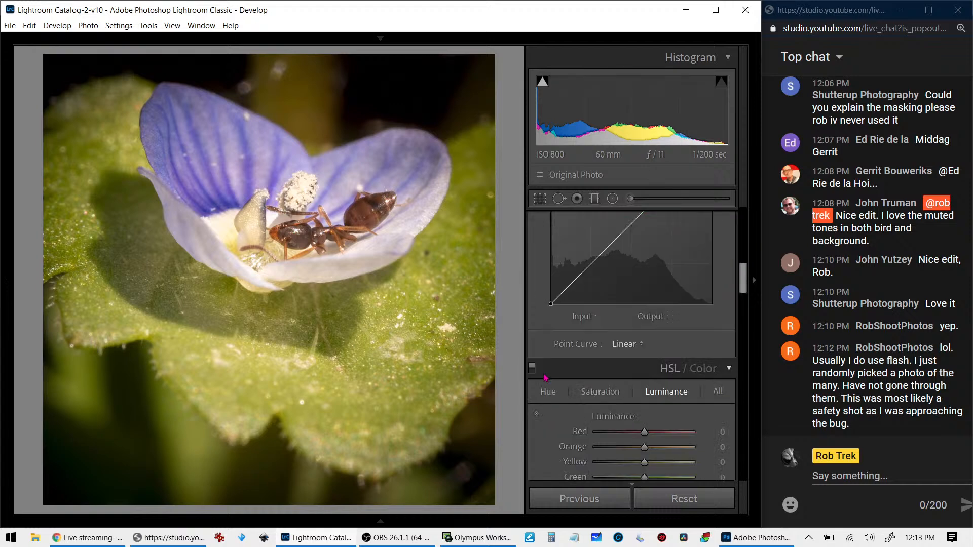
{"action": "scroll", "coordinate": [659, 409], "scroll_direction": "down", "scroll_amount": 3}
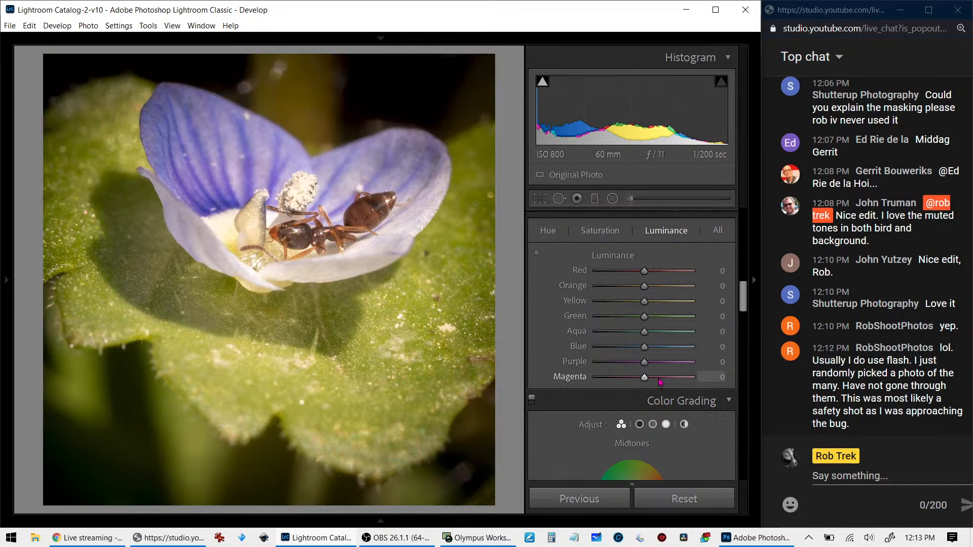
{"action": "scroll", "coordinate": [660, 396], "scroll_direction": "up", "scroll_amount": 2}
{"action": "scroll", "coordinate": [660, 382], "scroll_direction": "up", "scroll_amount": 2}
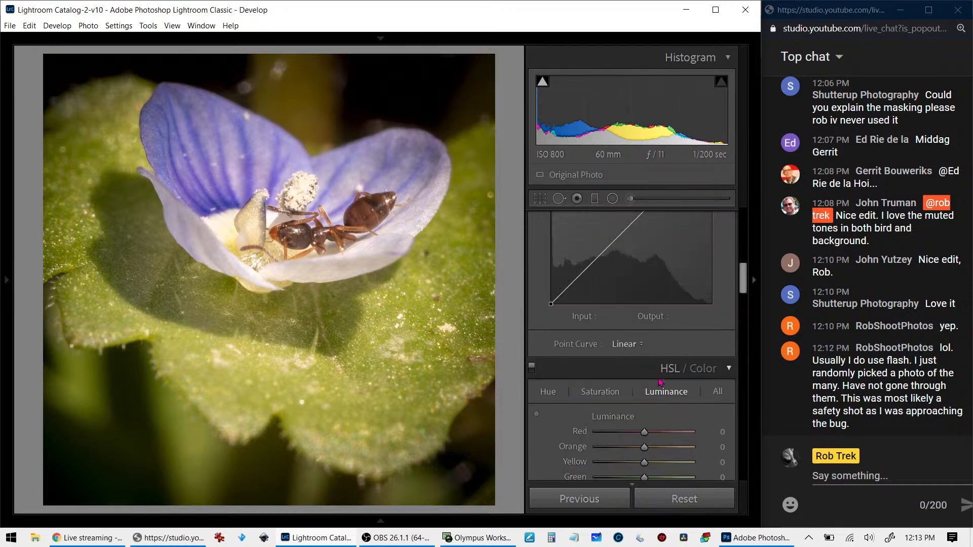
{"action": "scroll", "coordinate": [659, 385], "scroll_direction": "up", "scroll_amount": 6}
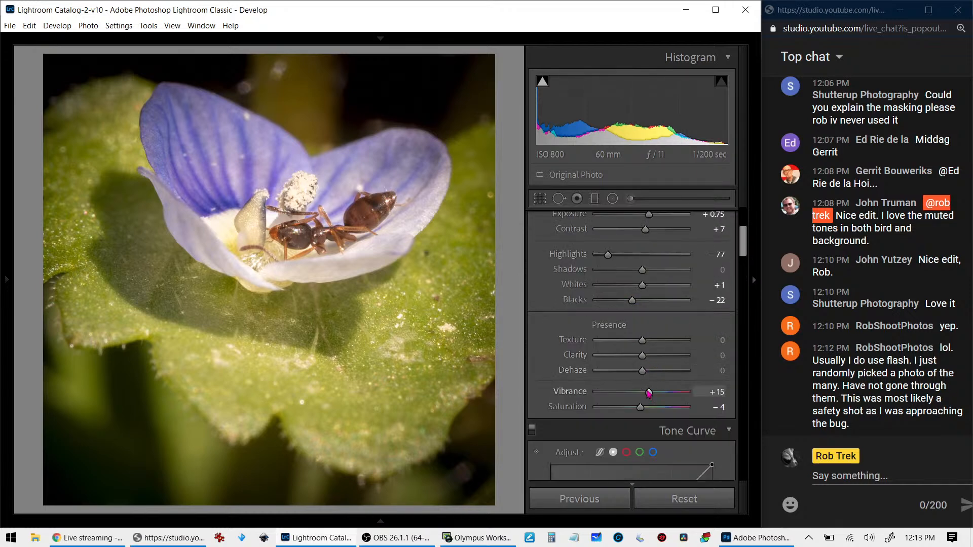
{"action": "left_click_drag", "start_coordinate": [649, 393], "coordinate": [671, 409]}
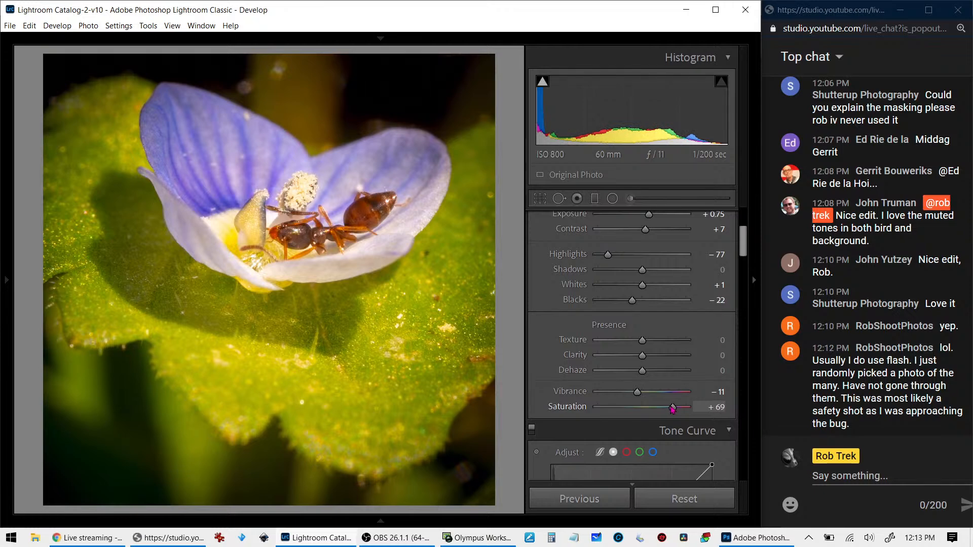
Adjust the HSL saturation to Yellow -40 and Green -27 from the leaf, Red +84 and Orange +57
{"action": "scroll", "coordinate": [556, 385], "scroll_direction": "down", "scroll_amount": 5}
{"action": "scroll", "coordinate": [556, 385], "scroll_direction": "down", "scroll_amount": 2}
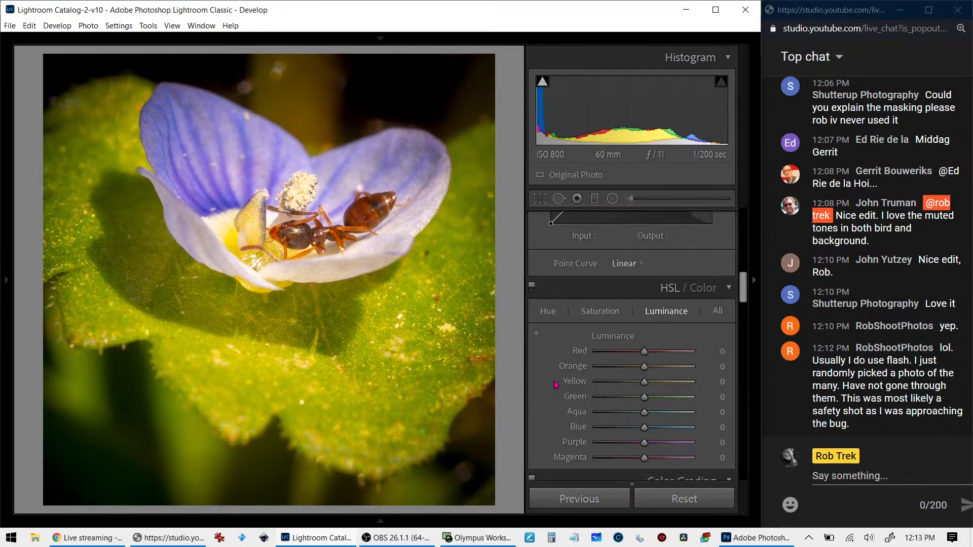
{"action": "left_click", "coordinate": [606, 312]}
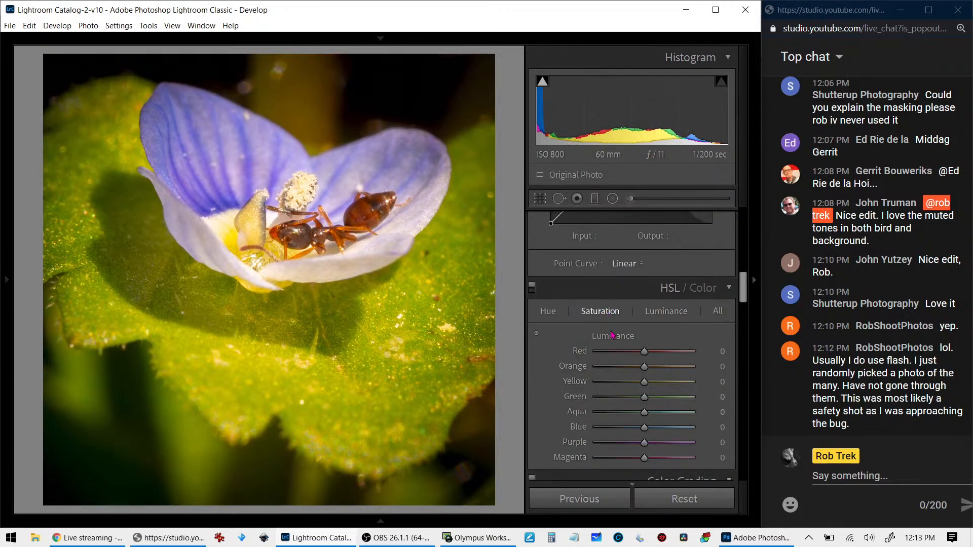
{"action": "left_click", "coordinate": [537, 333]}
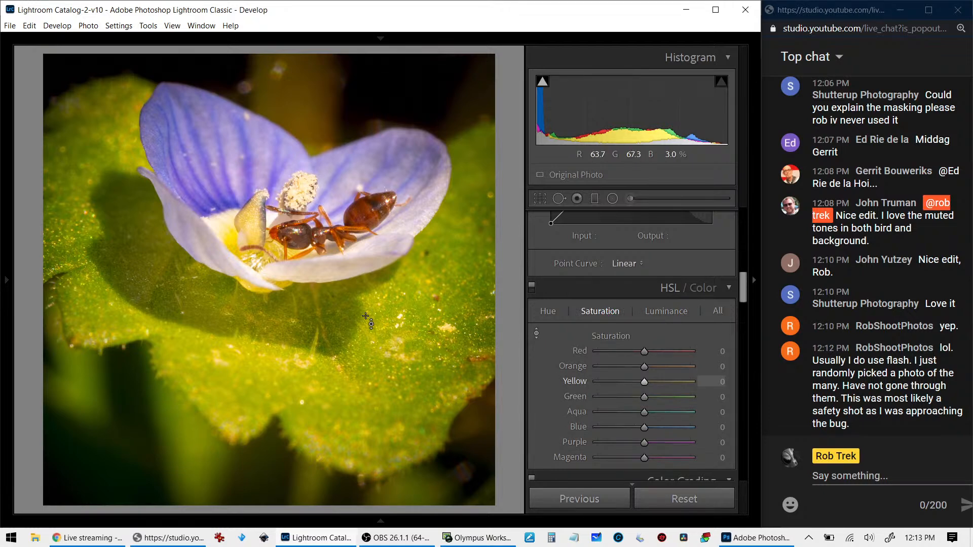
{"action": "left_click_drag", "start_coordinate": [361, 350], "coordinate": [361, 372]}
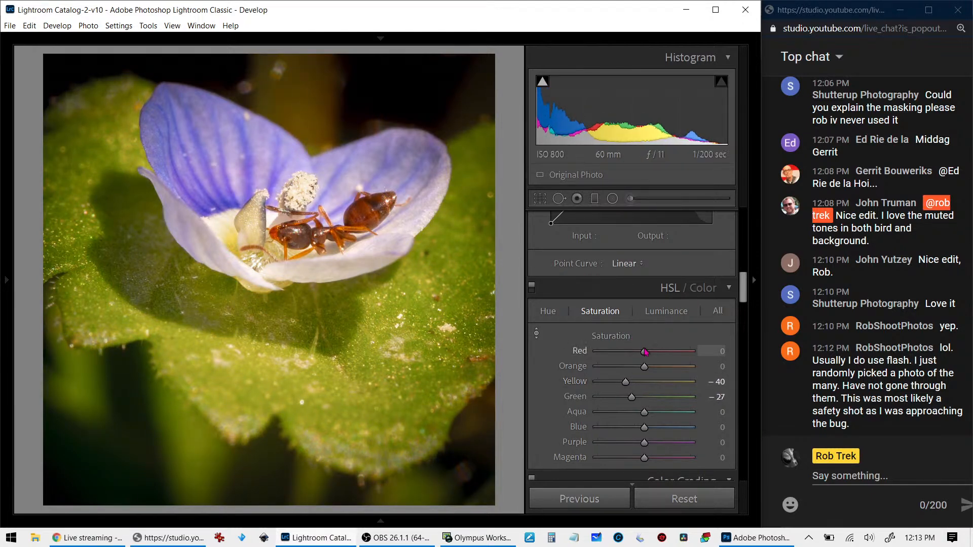
{"action": "left_click_drag", "start_coordinate": [644, 352], "coordinate": [672, 352]}
{"action": "left_click_drag", "start_coordinate": [647, 371], "coordinate": [683, 351]}
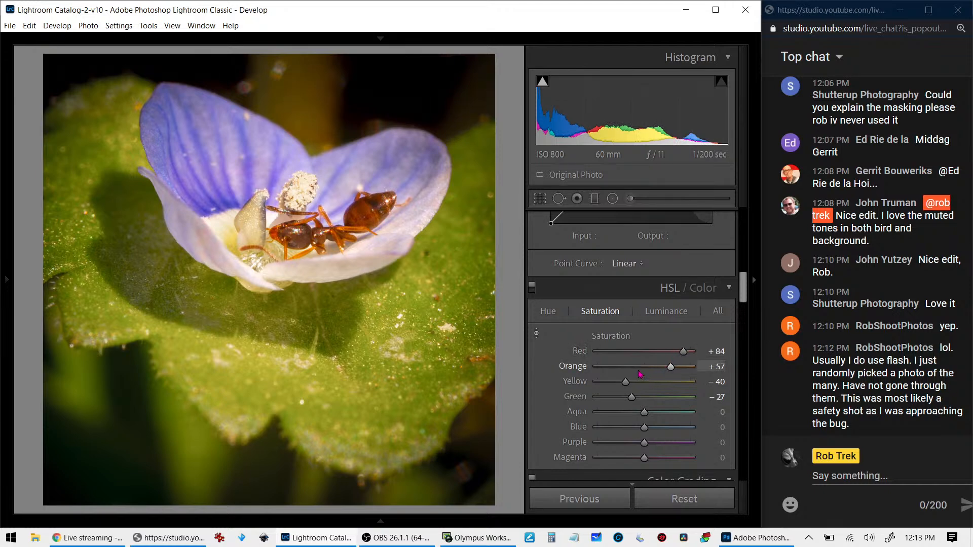
Soften the post-crop vignette to Amount -37 and Midpoint 60
{"action": "scroll", "coordinate": [558, 395], "scroll_direction": "down", "scroll_amount": 10}
{"action": "scroll", "coordinate": [554, 400], "scroll_direction": "down", "scroll_amount": 10}
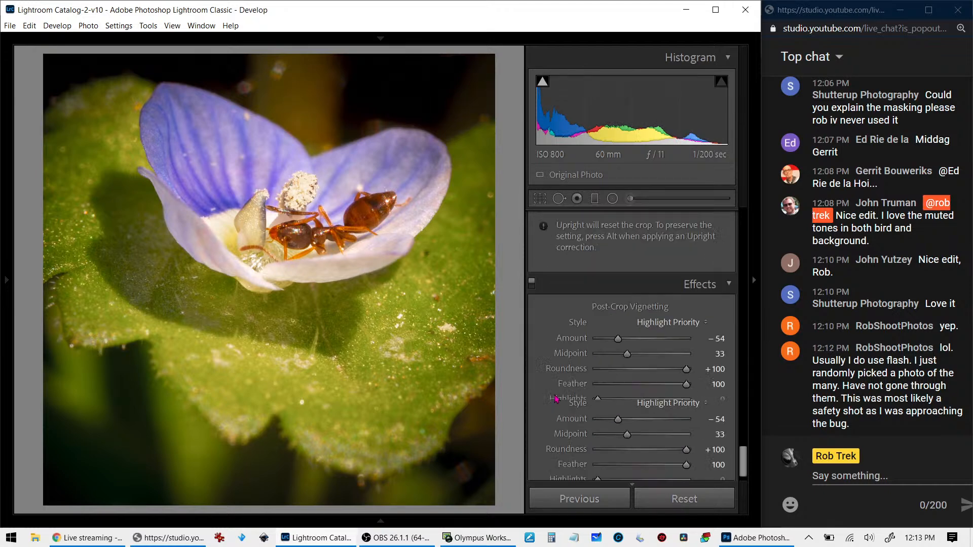
{"action": "mouse_move", "coordinate": [622, 395]}
{"action": "left_mouse_down"}
{"action": "mouse_move", "coordinate": [654, 410]}
{"action": "mouse_move", "coordinate": [628, 398]}
{"action": "left_mouse_up"}
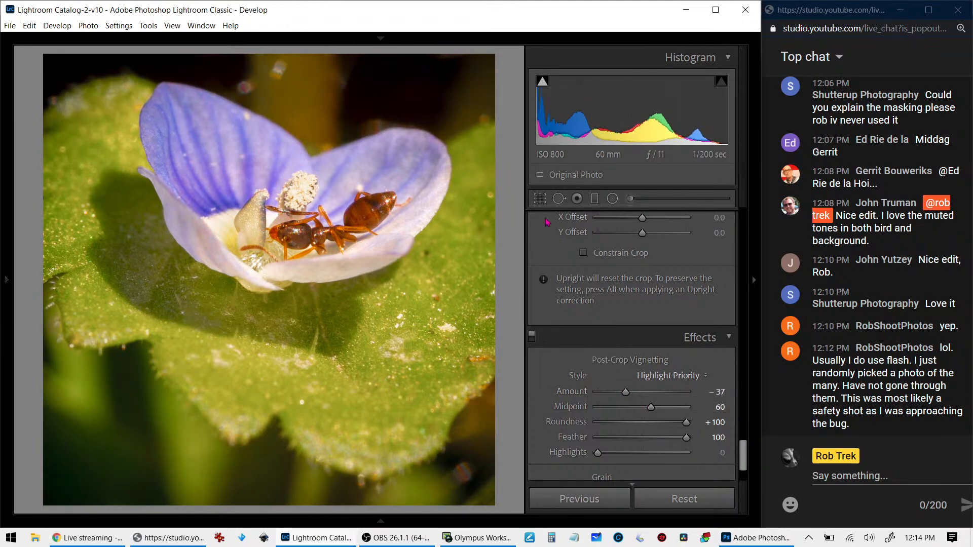
Enlarge the 1x1 crop slightly and reposition it to leave more space above the blossom, keeping the angle, and apply it
{"action": "left_click", "coordinate": [540, 198]}
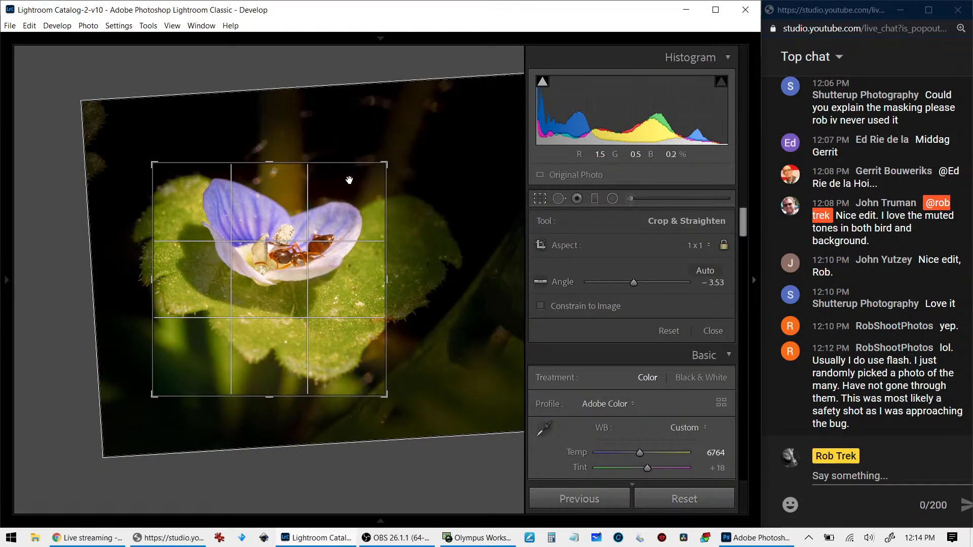
{"action": "mouse_move", "coordinate": [345, 171]}
{"action": "left_mouse_down"}
{"action": "mouse_move", "coordinate": [346, 161]}
{"action": "mouse_move", "coordinate": [343, 182]}
{"action": "mouse_move", "coordinate": [328, 188]}
{"action": "mouse_move", "coordinate": [362, 165]}
{"action": "left_mouse_up"}
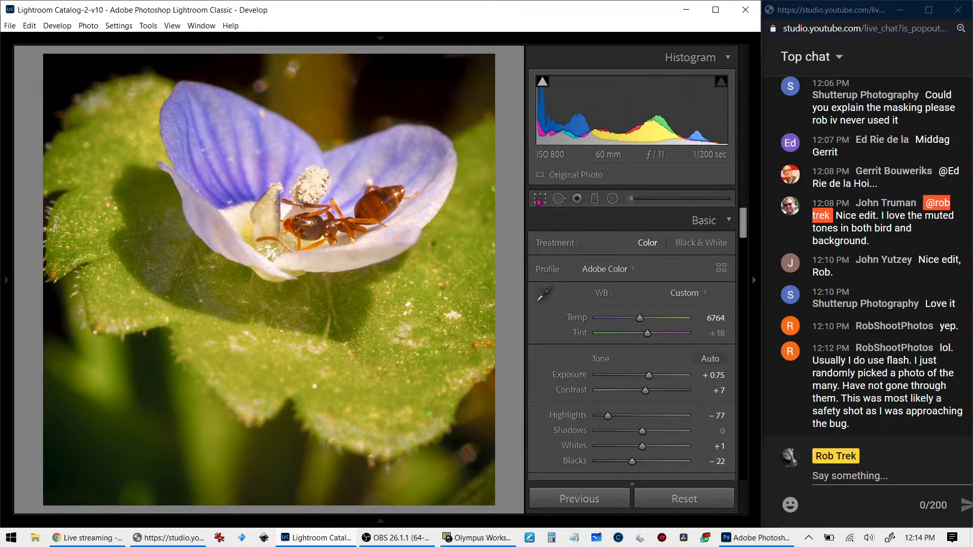
{"action": "left_click", "coordinate": [540, 198]}
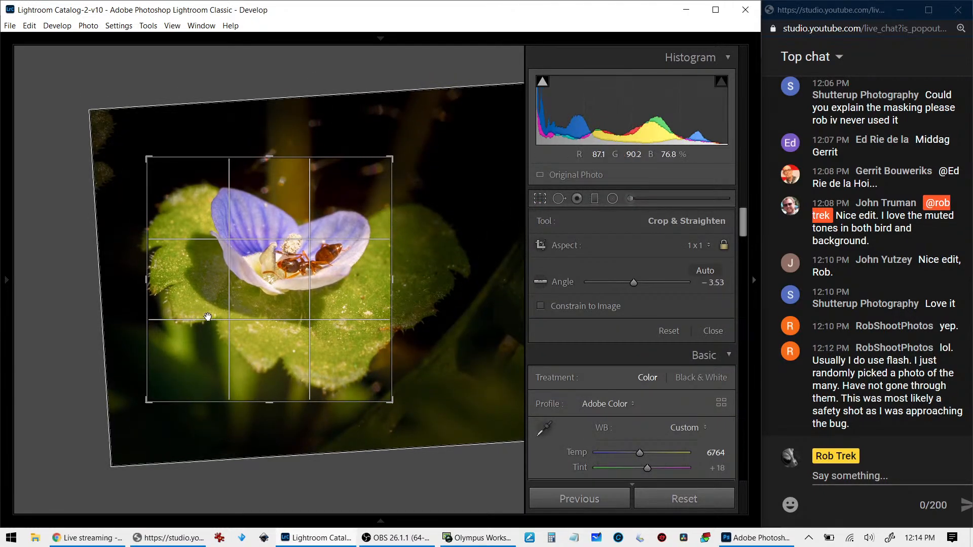
{"action": "left_click", "coordinate": [559, 199]}
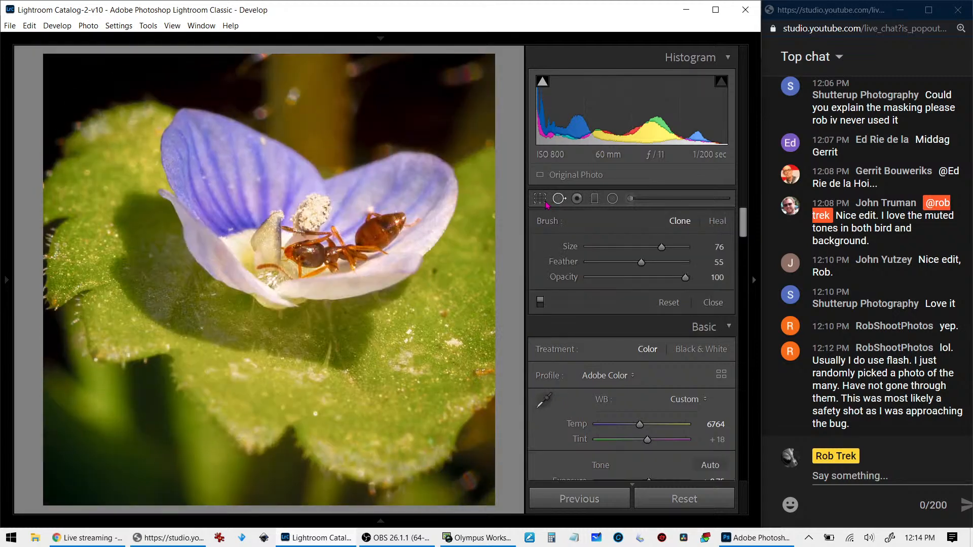
{"action": "left_click", "coordinate": [541, 201]}
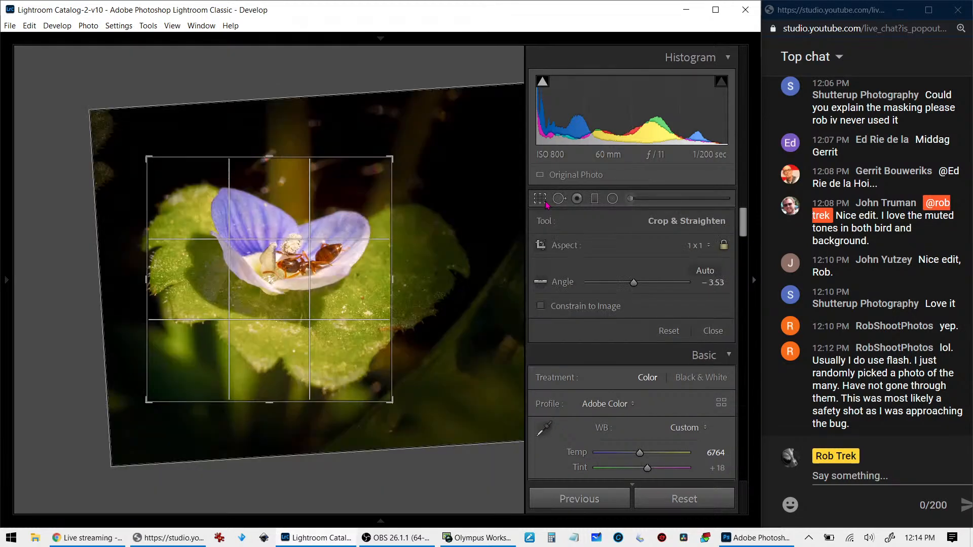
{"action": "left_click", "coordinate": [546, 204]}
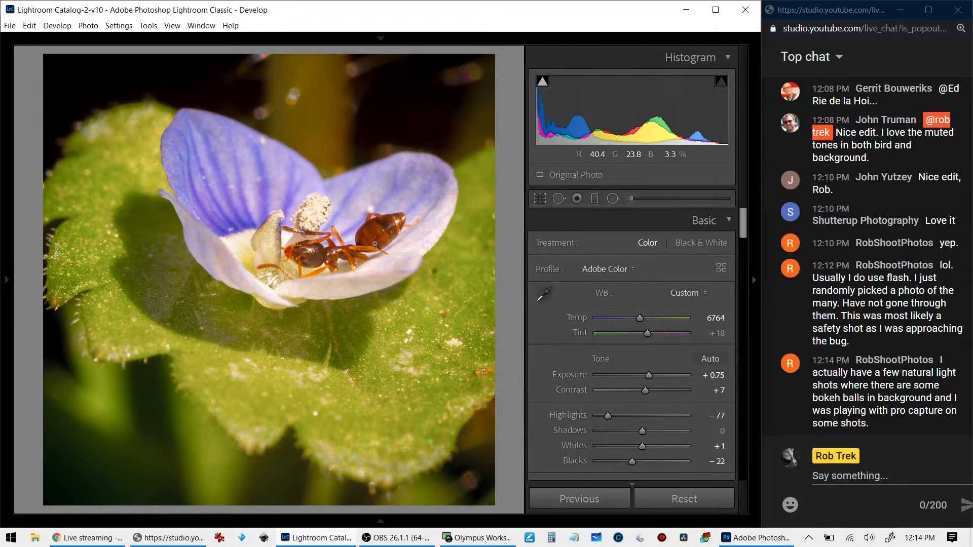
Create a virtual copy of the edited flower photo and reset all develop settings on the copy
{"action": "right_click", "coordinate": [376, 247]}
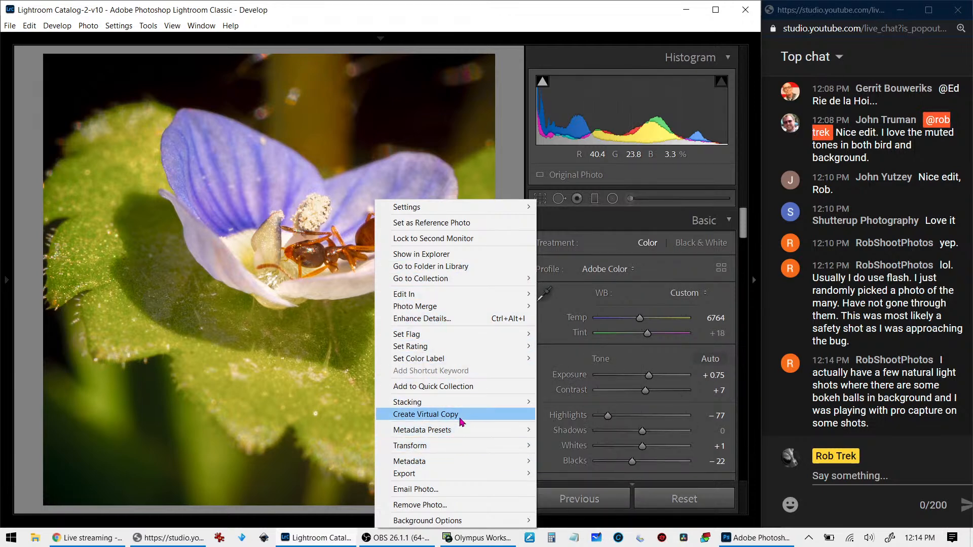
{"action": "left_click", "coordinate": [458, 416]}
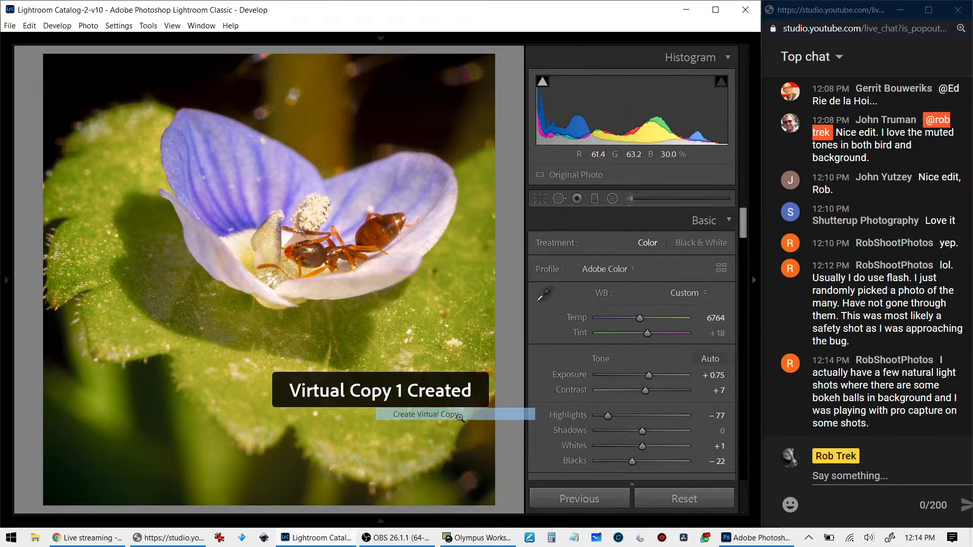
{"action": "left_click", "coordinate": [685, 501]}
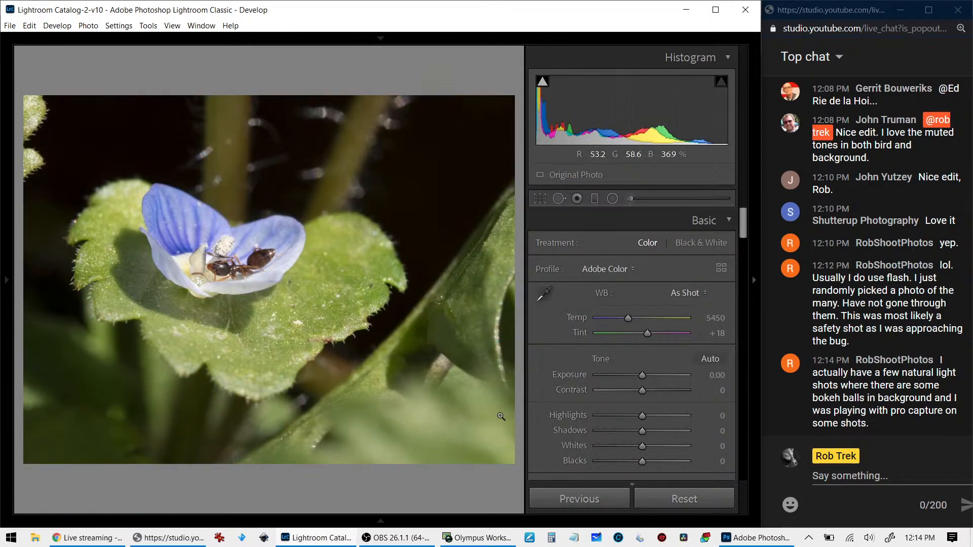
Compare the reset copy side by side with the edited version, with the side panels hidden
{"action": "key", "text": "c"}
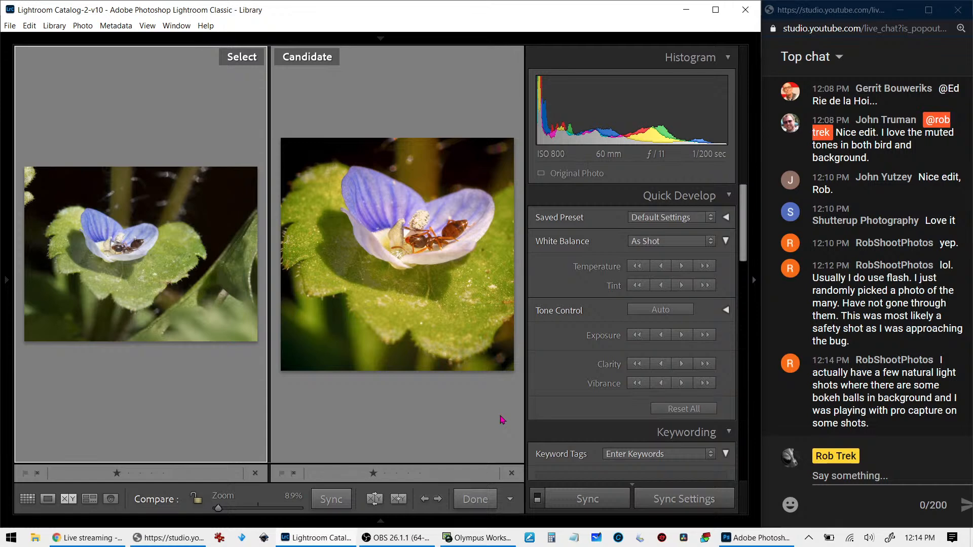
{"action": "key", "text": "F7"}
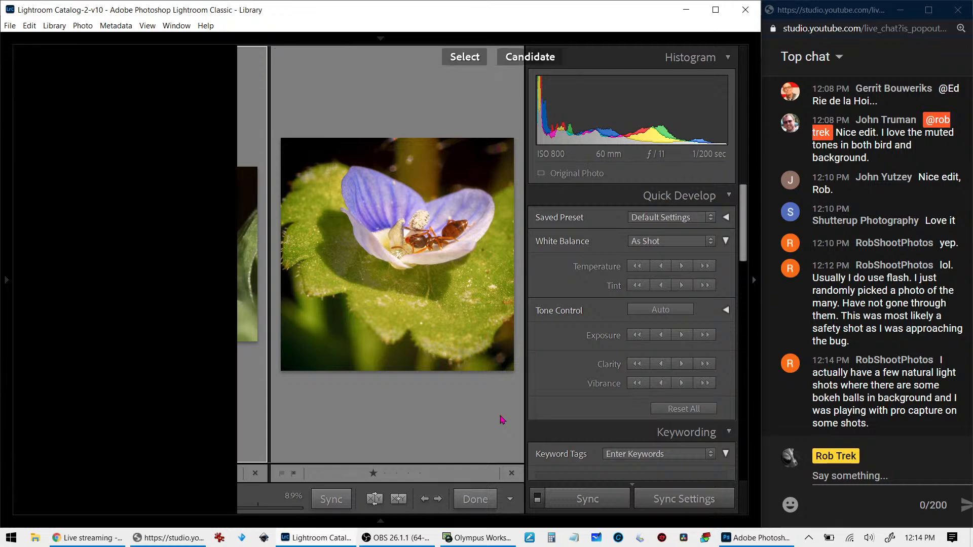
{"action": "key", "text": "Tab"}
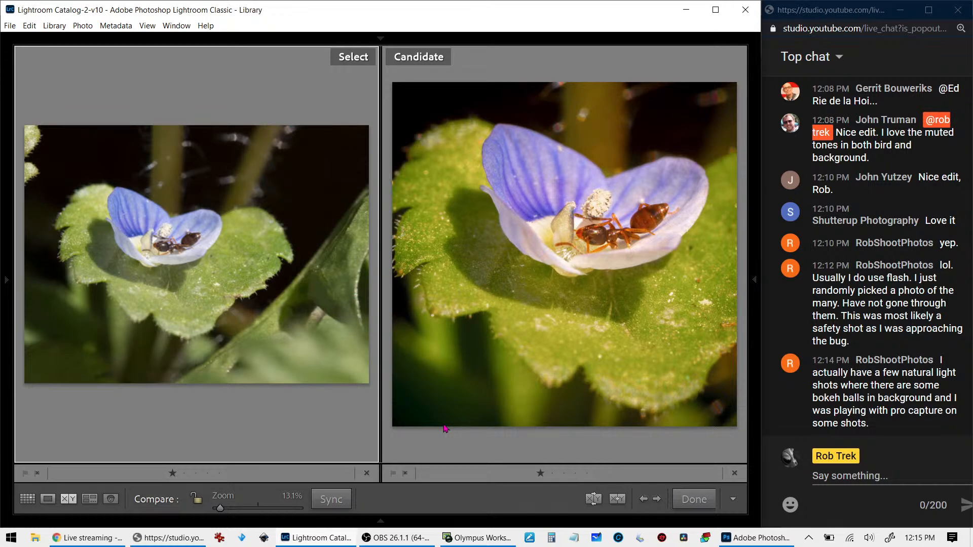
Reopen the edited square version of the flower photo for developing and set its Saturation to +38
{"action": "key", "text": "g"}
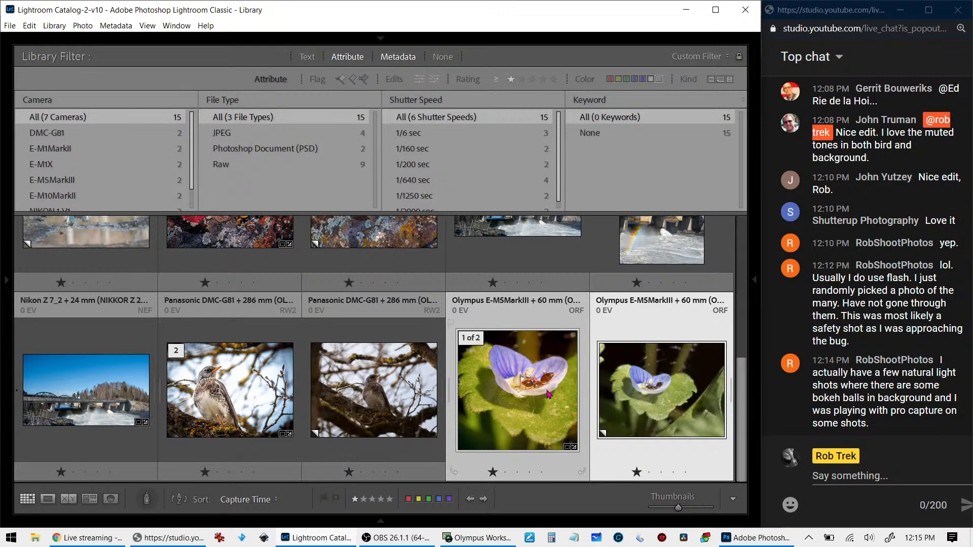
{"action": "double_click", "coordinate": [547, 394]}
{"action": "key", "text": "d"}
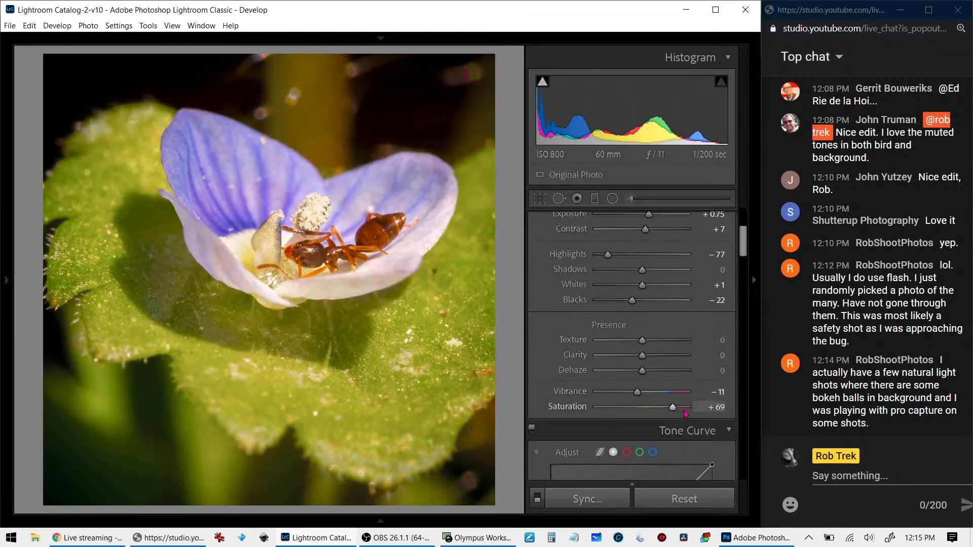
{"action": "left_click_drag", "start_coordinate": [673, 408], "coordinate": [661, 411]}
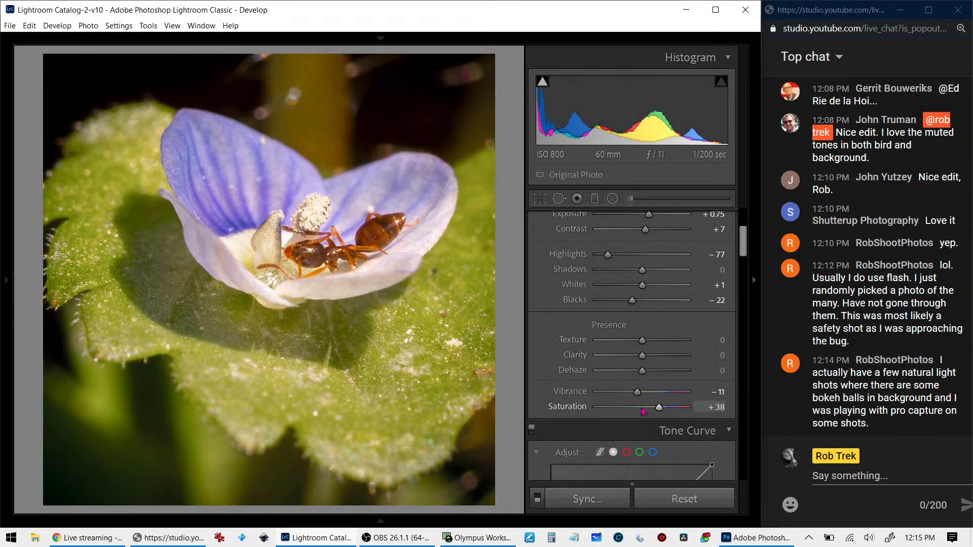
Compare the edited photo with the unedited copy, swapping their sides, and examine the edited version full screen
{"action": "key", "text": "c"}
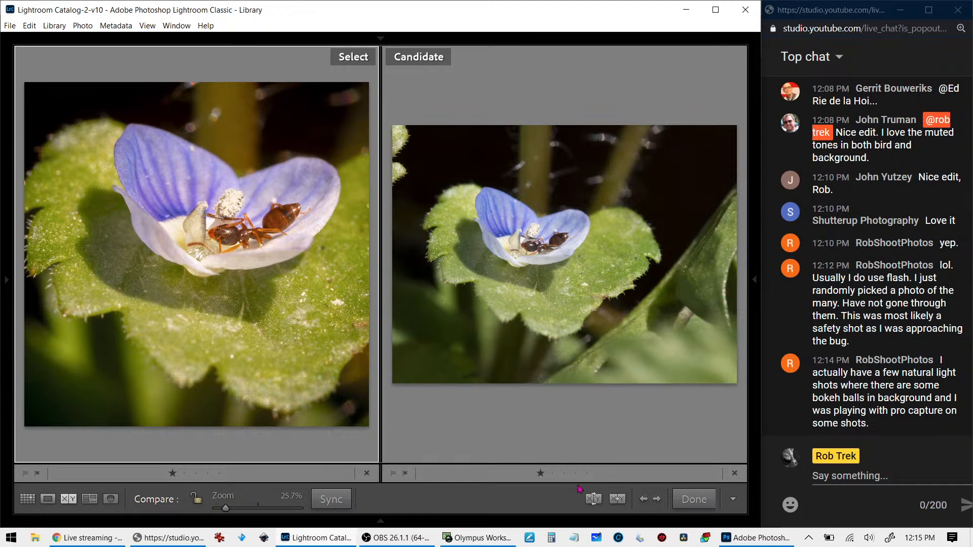
{"action": "left_click", "coordinate": [592, 500]}
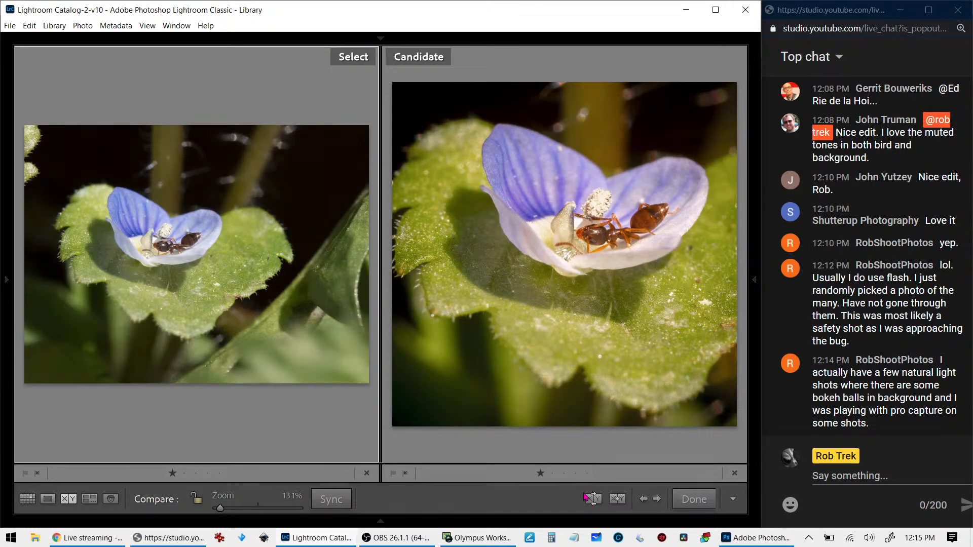
{"action": "left_click", "coordinate": [588, 499]}
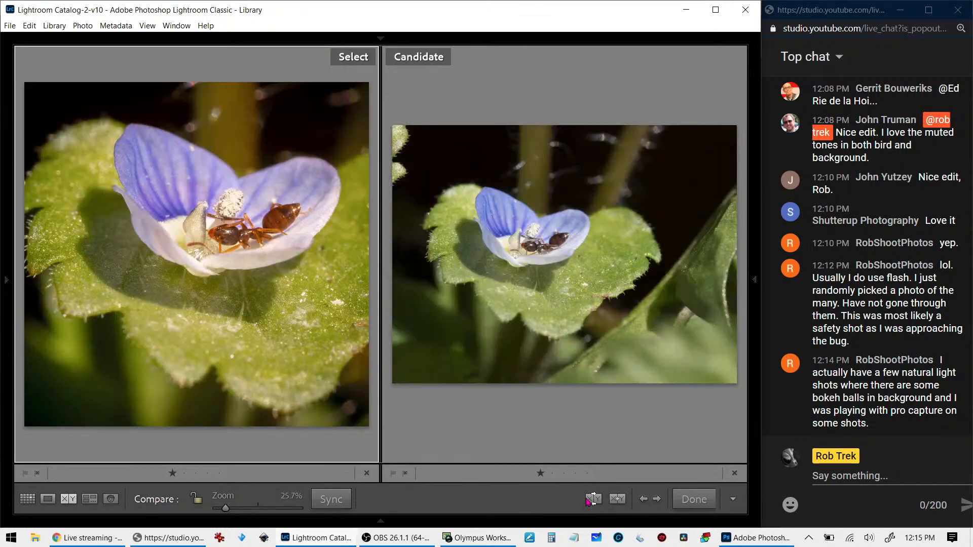
{"action": "key", "text": "f"}
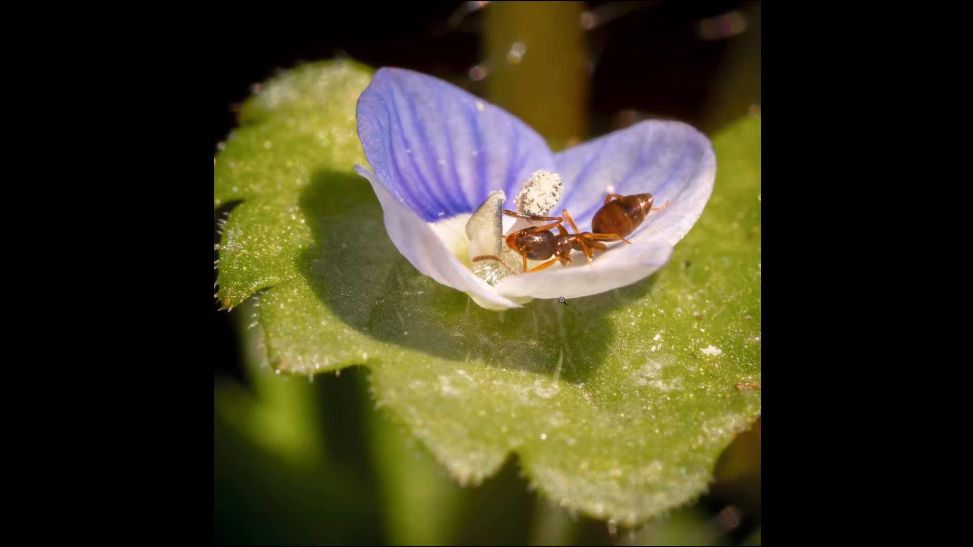
{"action": "key", "text": "f"}
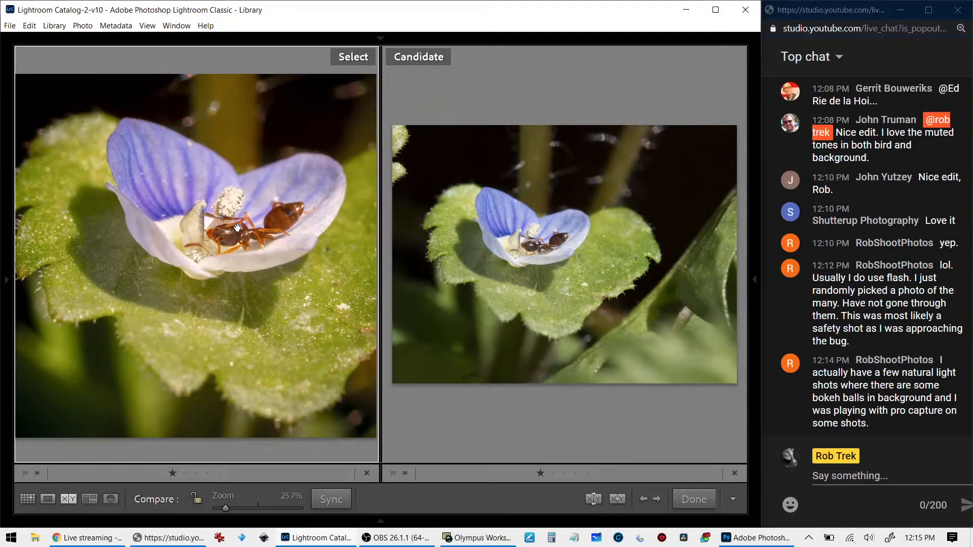
Compare the ant's detail at 100% in the edited and unedited flower photos, and return both to the full view
{"action": "left_click", "coordinate": [237, 228]}
{"action": "left_click", "coordinate": [530, 249]}
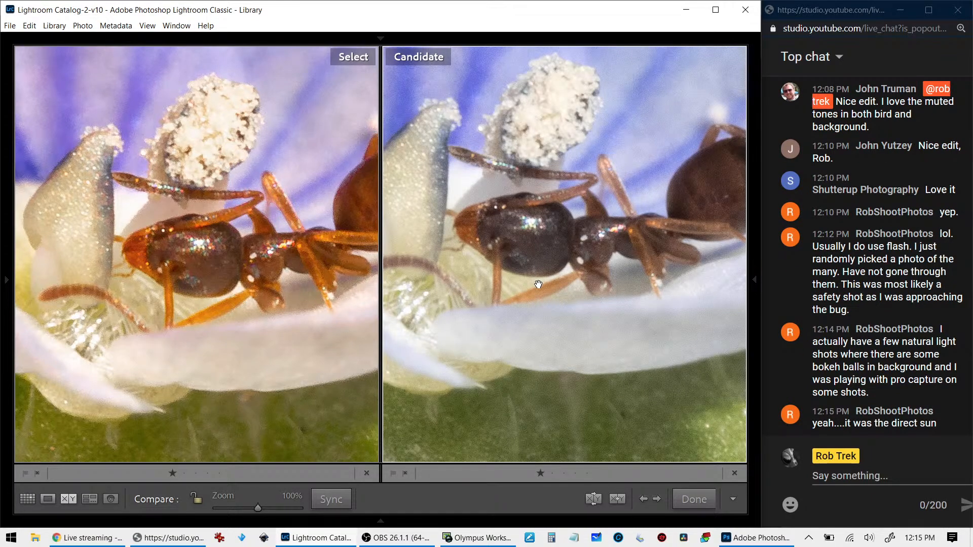
{"action": "left_click", "coordinate": [538, 284]}
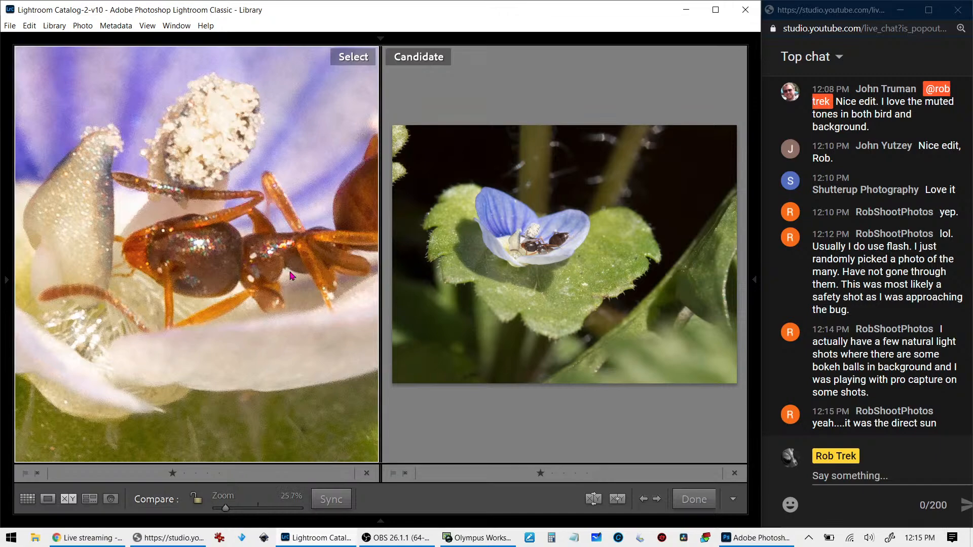
{"action": "left_click", "coordinate": [291, 275]}
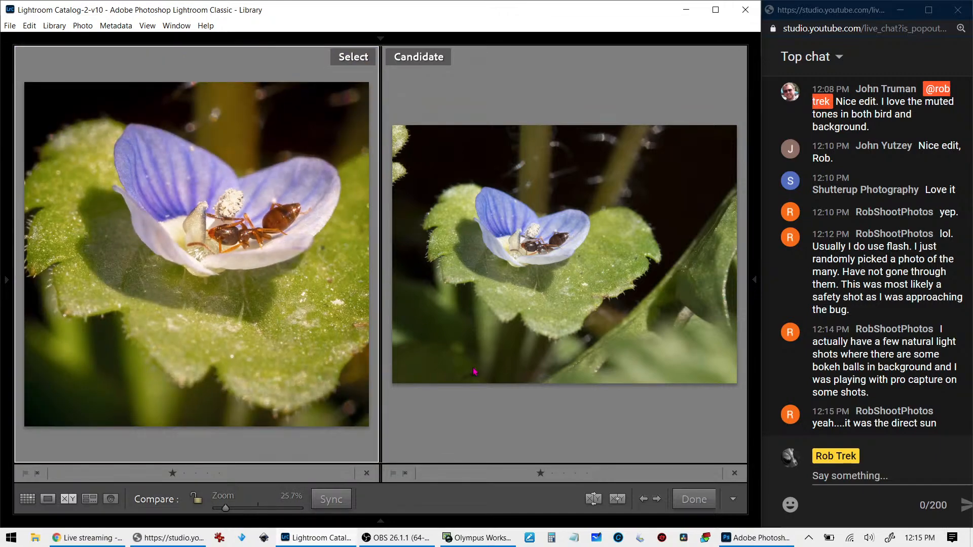
Return to the thumbnail grid with the folder list shown, and view the submitted foggy reeds photo in Google Drive
{"action": "key", "text": "g"}
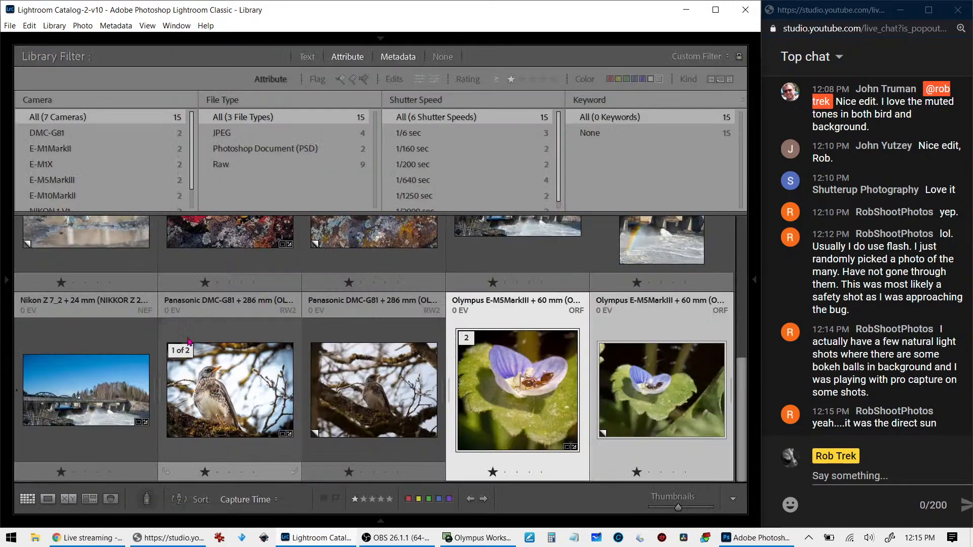
{"action": "left_click", "coordinate": [9, 293]}
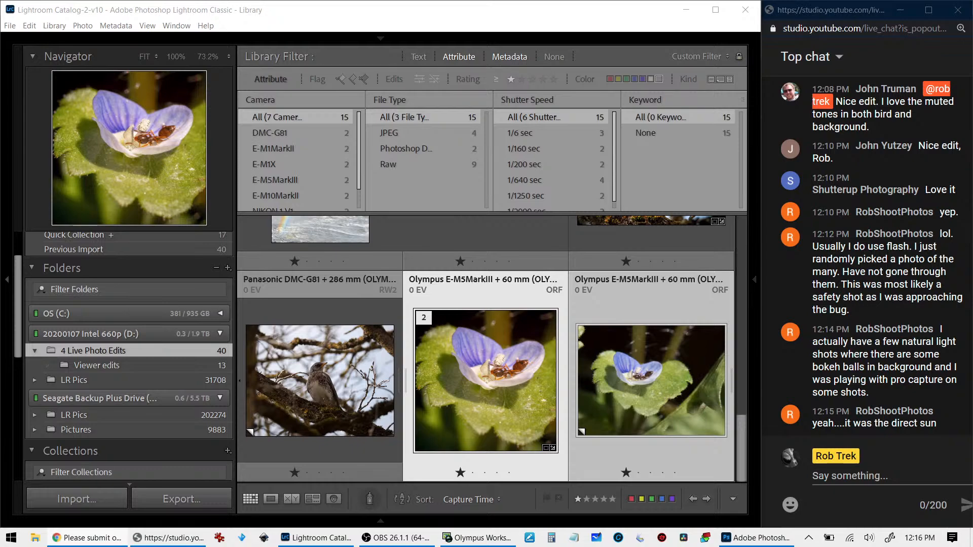
{"action": "left_click_drag", "start_coordinate": [972, 30], "coordinate": [251, 71]}
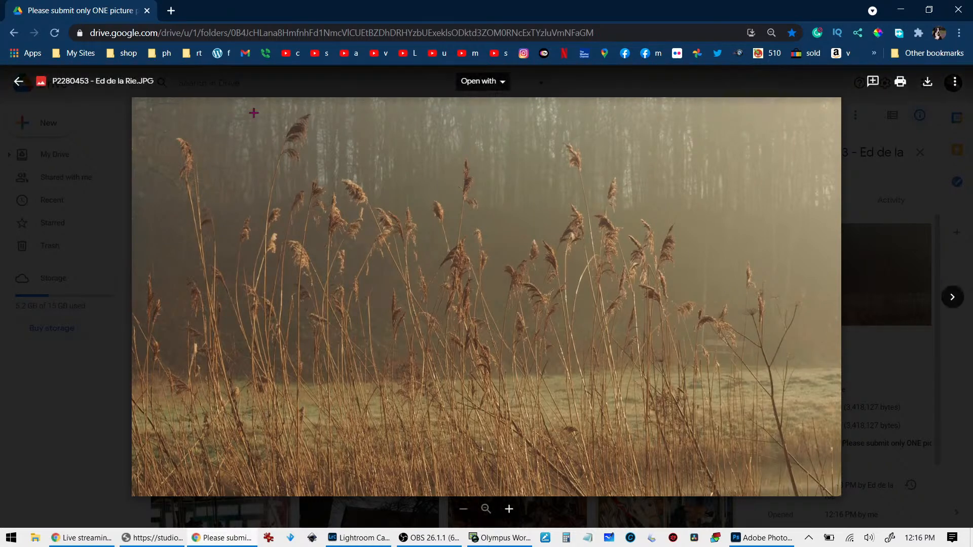
{"action": "left_click", "coordinate": [955, 11]}
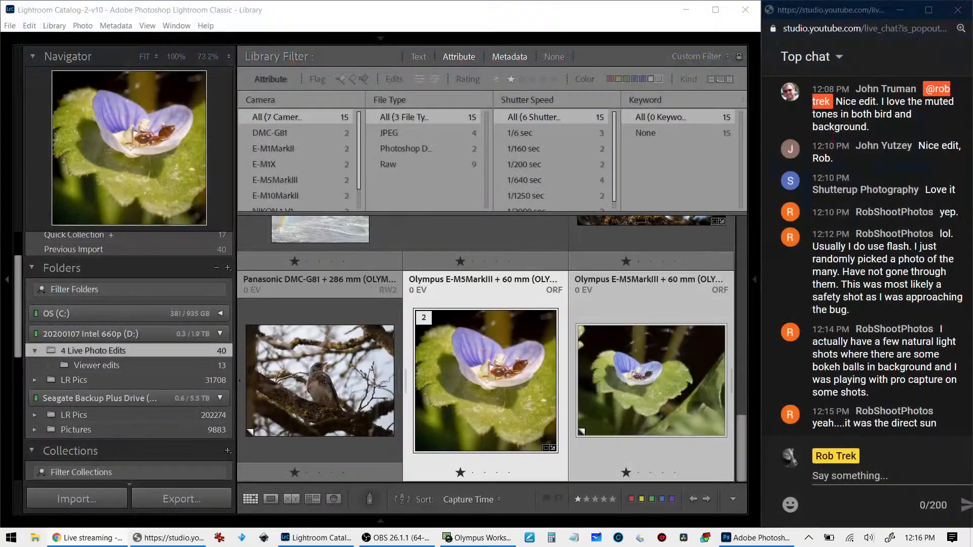
Open the Viewer edits folder and check it for new or missing photos with Synchronize Folder, without running the synchronization
{"action": "left_click", "coordinate": [99, 365]}
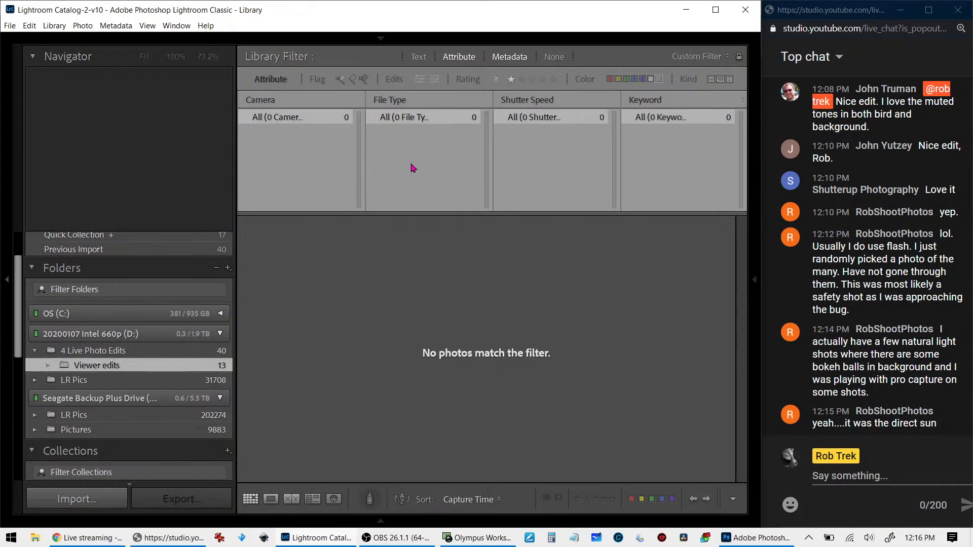
{"action": "right_click", "coordinate": [146, 365]}
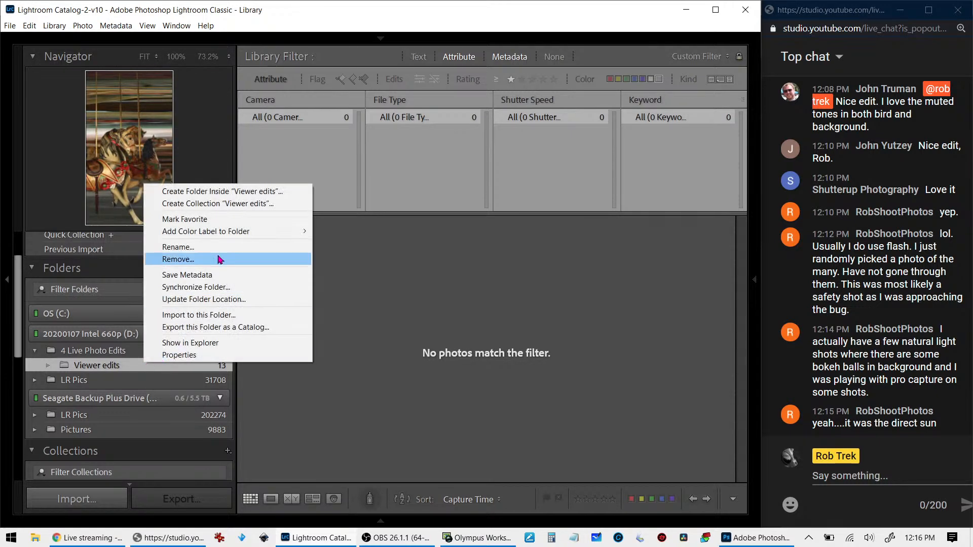
{"action": "left_click", "coordinate": [208, 287]}
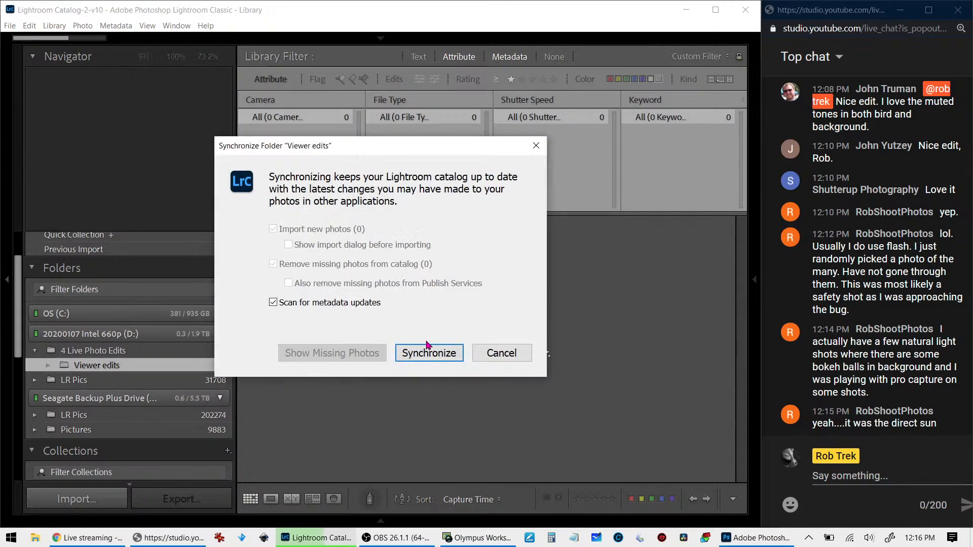
{"action": "left_click", "coordinate": [502, 353]}
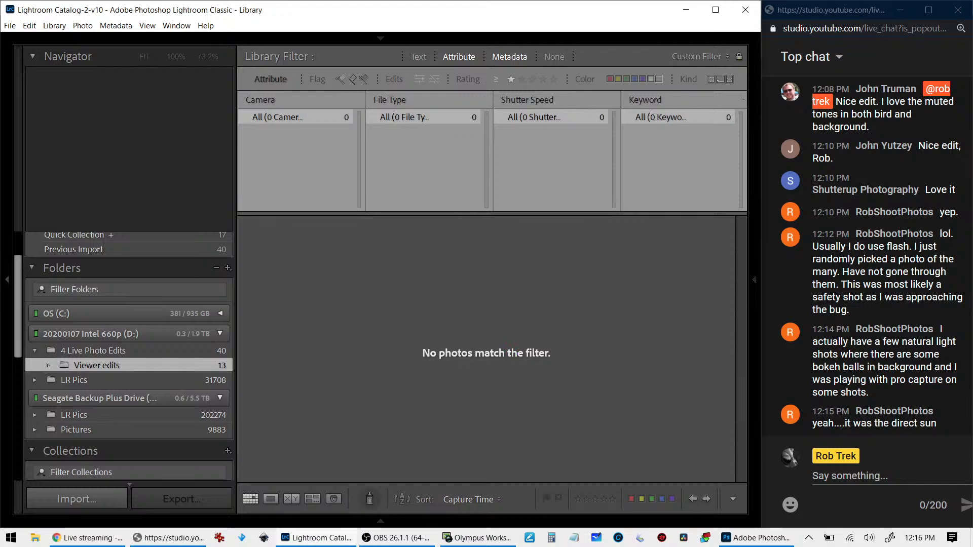
Switch to Google Drive, leave the sepia carousel preview, and view the original PENF0103.ORF in My Drive's Shared folder
{"action": "key", "text": "ctrl+t"}
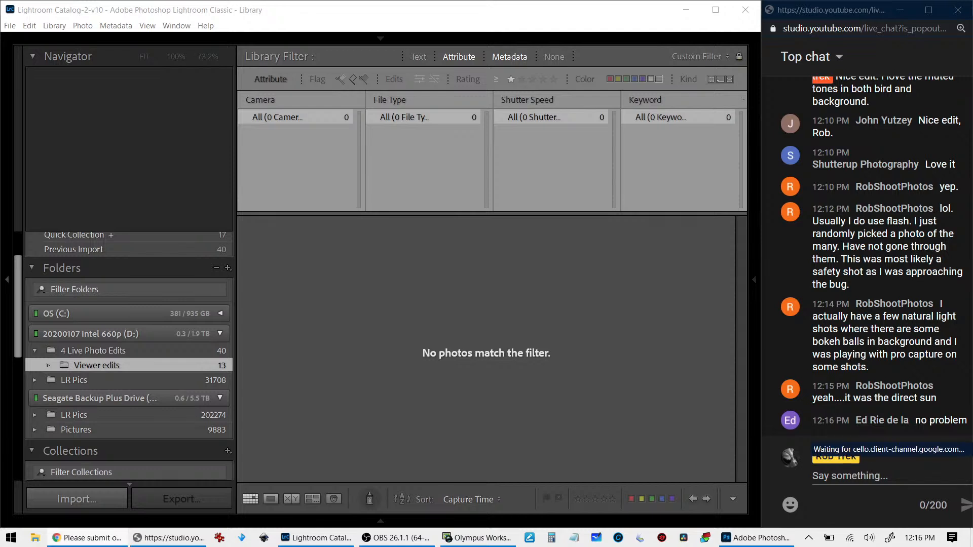
{"action": "left_click_drag", "start_coordinate": [720, 26], "coordinate": [192, 48]}
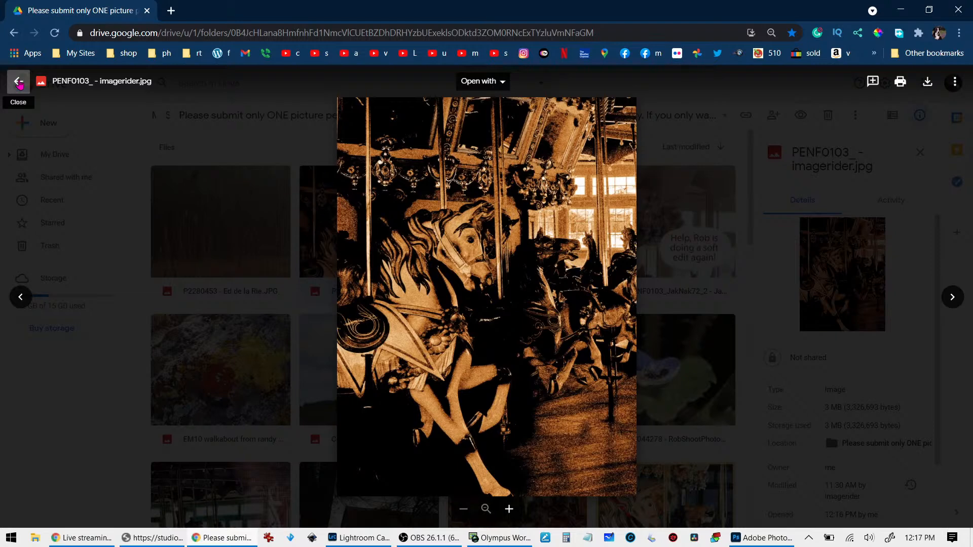
{"action": "left_click", "coordinate": [18, 83]}
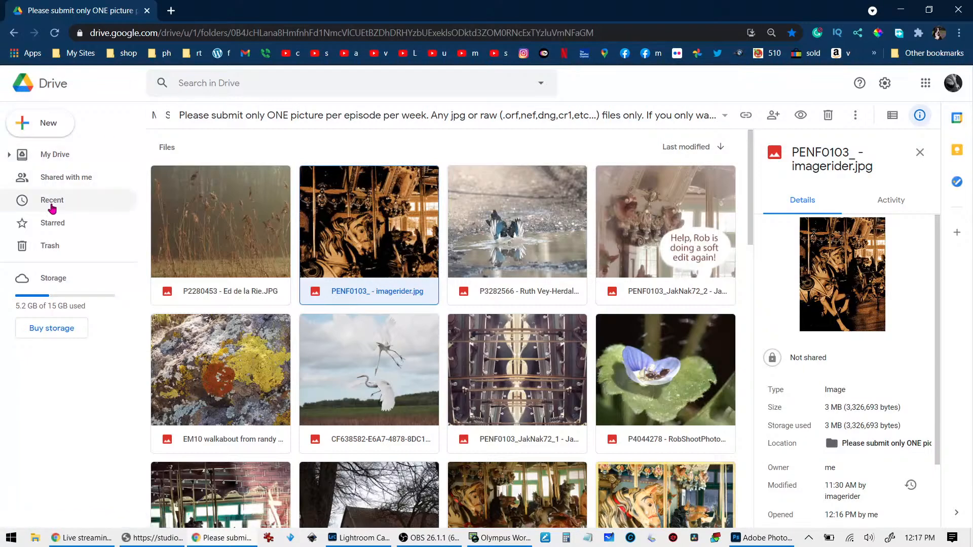
{"action": "left_click", "coordinate": [101, 161]}
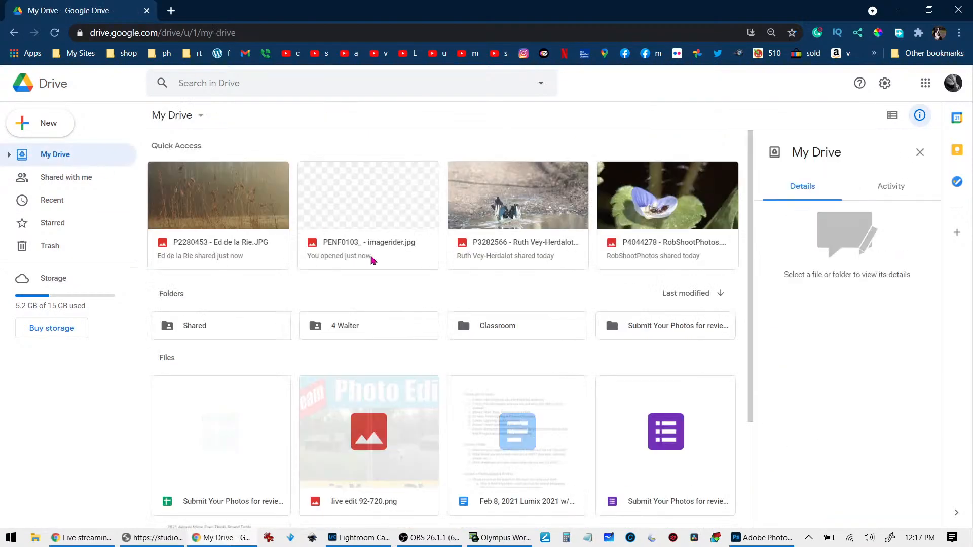
{"action": "scroll", "coordinate": [284, 324], "scroll_direction": "down", "scroll_amount": 1}
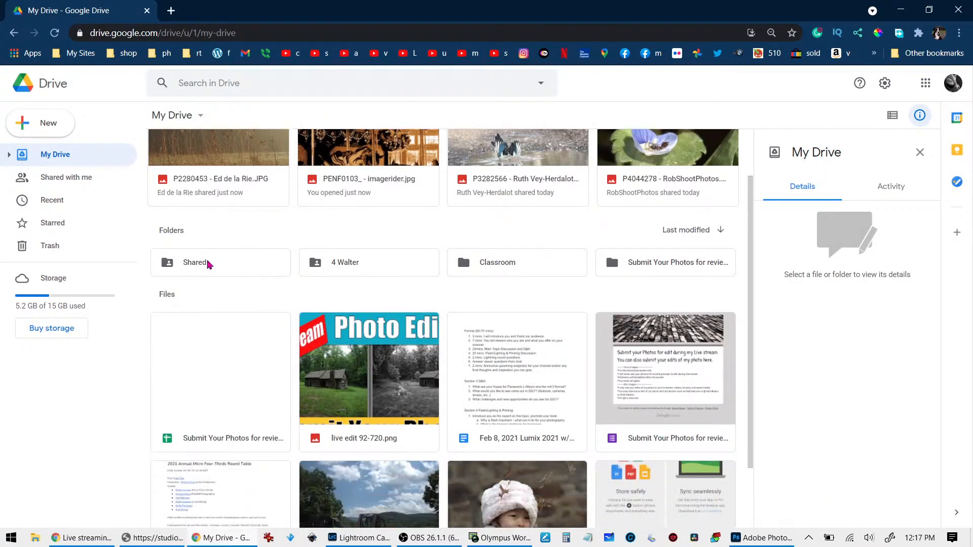
{"action": "double_click", "coordinate": [208, 263]}
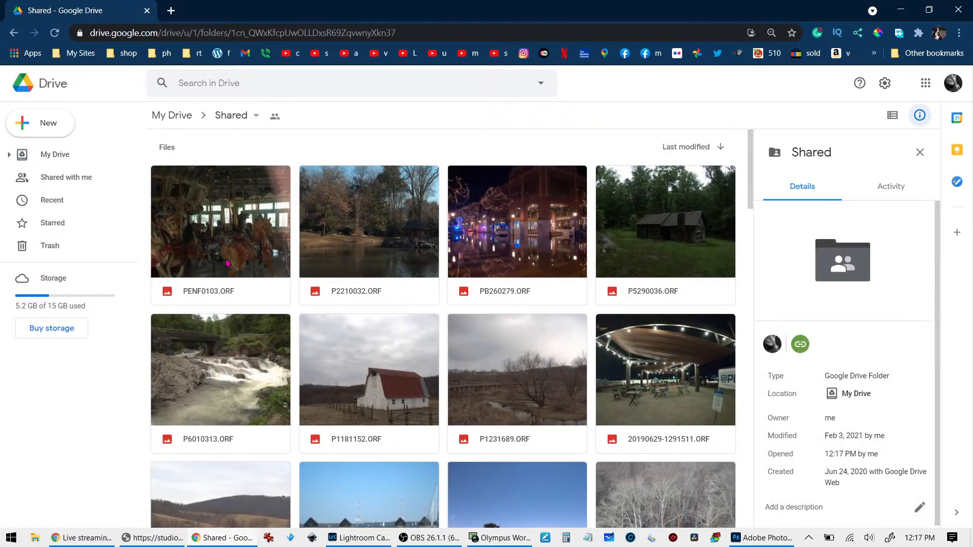
{"action": "double_click", "coordinate": [227, 263]}
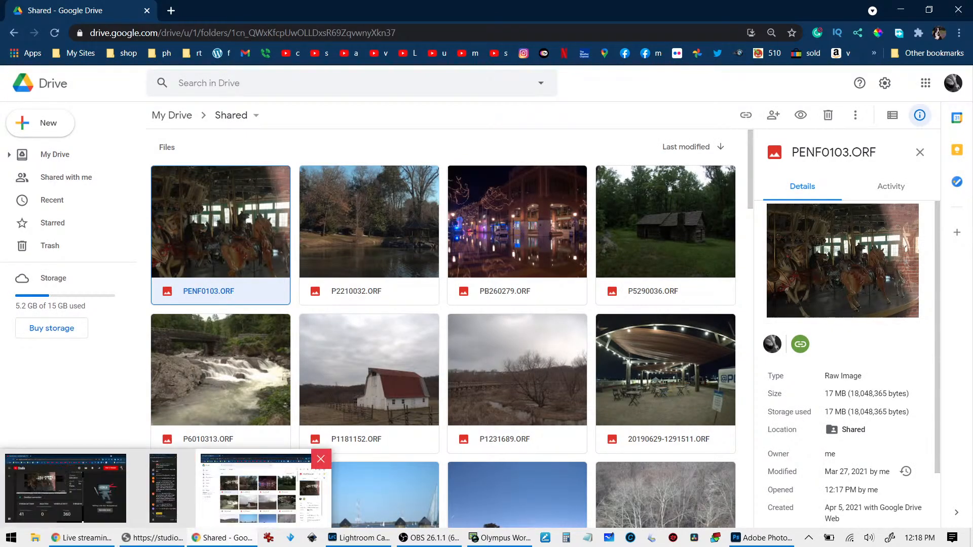
Switch back to Lightroom Classic, clear the star rating filter on the Viewer edits folder, and bring the live chat window forward
{"action": "mouse_move", "coordinate": [348, 542]}
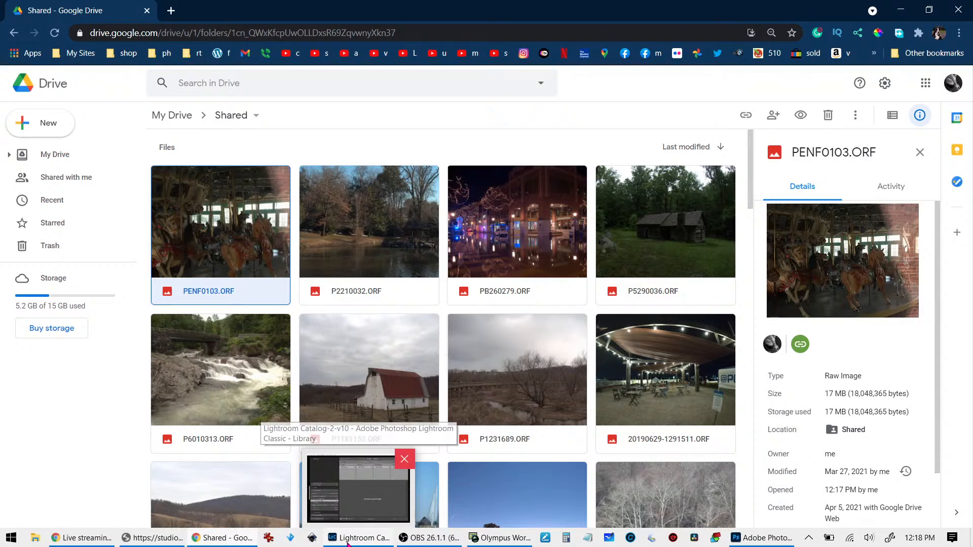
{"action": "left_click", "coordinate": [347, 542]}
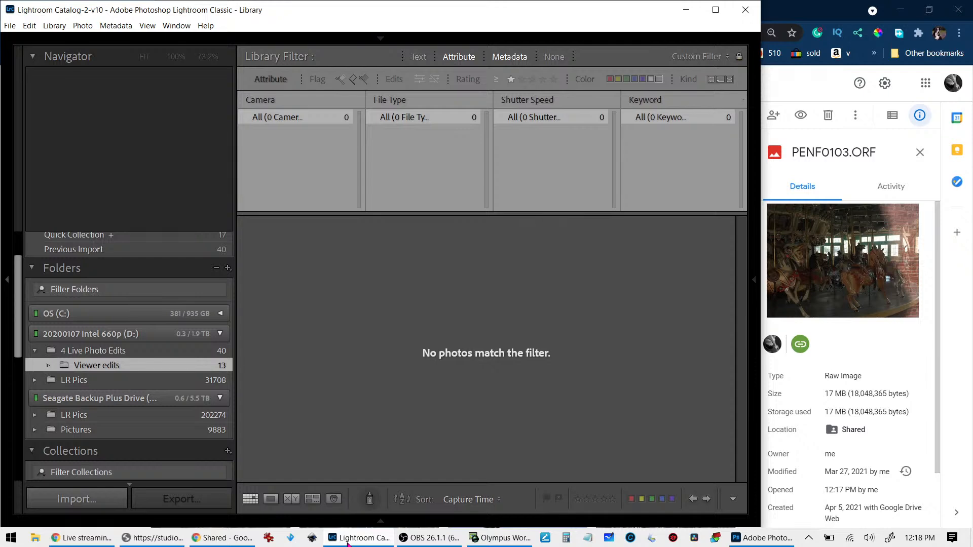
{"action": "left_click", "coordinate": [660, 83]}
{"action": "left_click", "coordinate": [510, 82]}
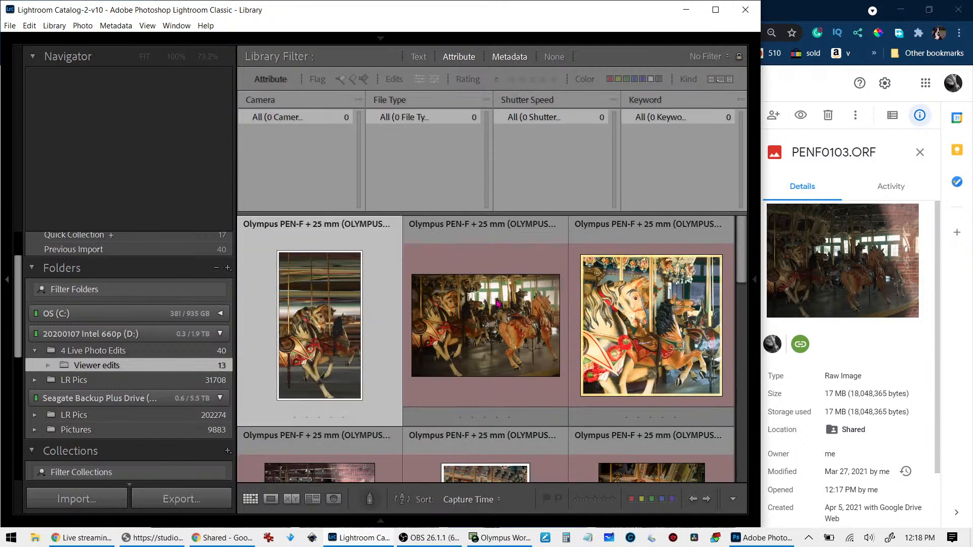
{"action": "left_click", "coordinate": [162, 541]}
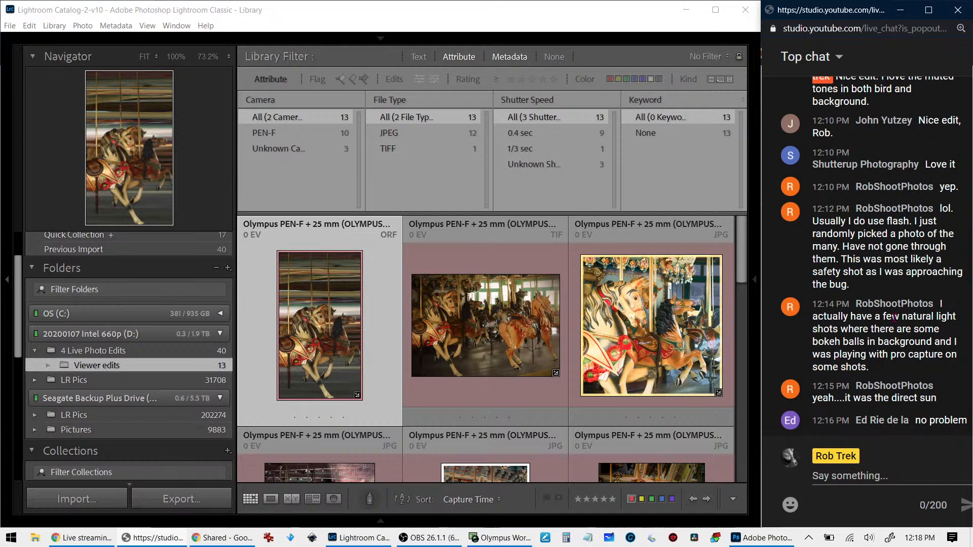
View the motion-blurred merry-go-round edit enlarged with the side panels hidden, and check its camera and file information overlay
{"action": "double_click", "coordinate": [338, 365]}
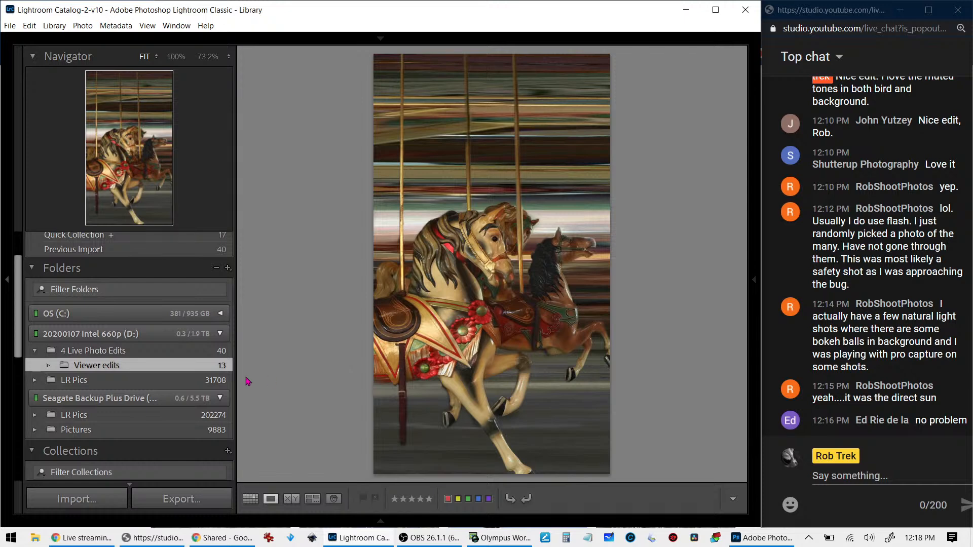
{"action": "left_click", "coordinate": [9, 278]}
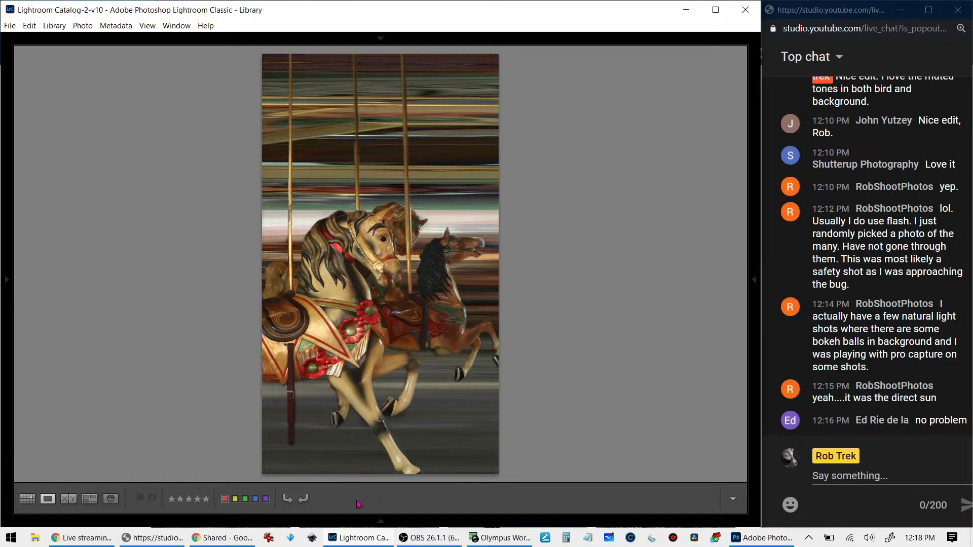
{"action": "key", "text": "i"}
{"action": "key", "text": "i"}
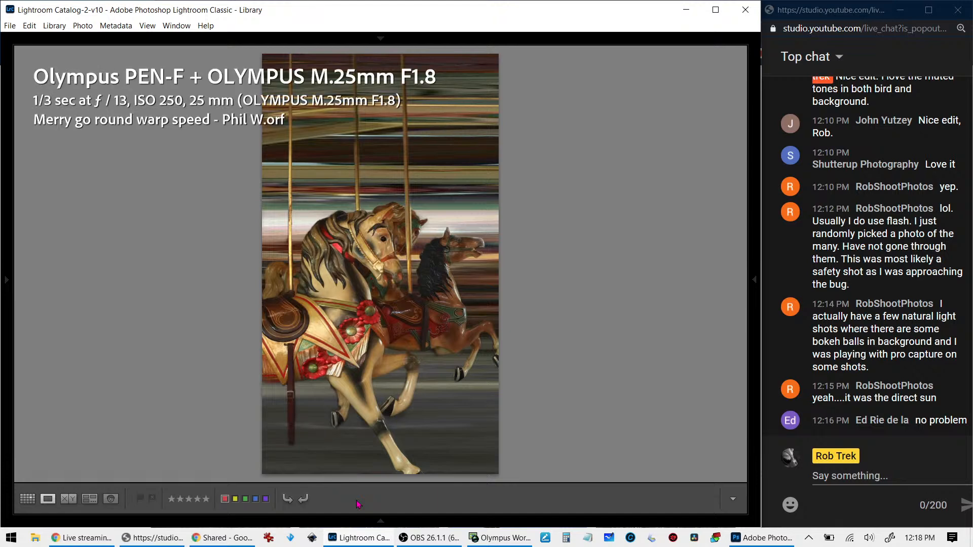
{"action": "key", "text": "i"}
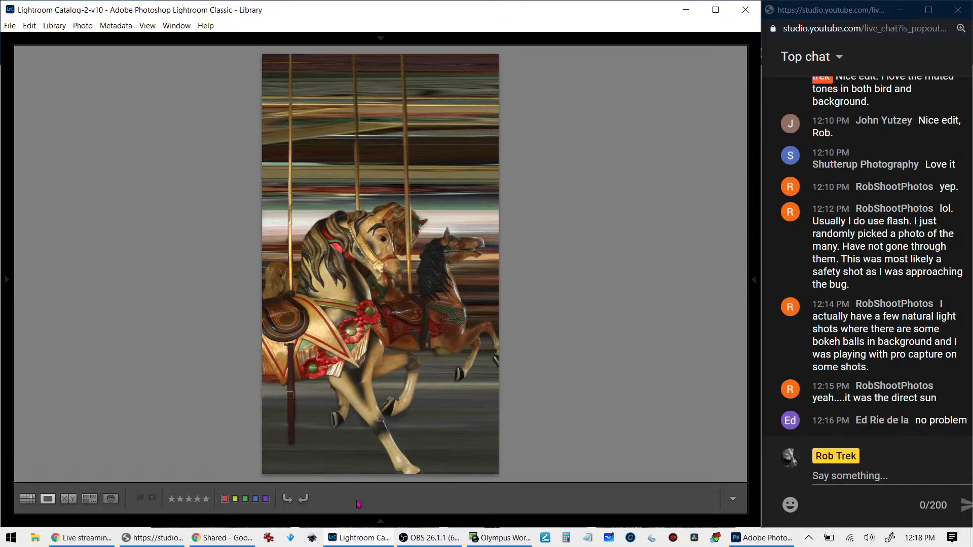
View the wide carousel TIFF edit and check its camera and file information overlay
{"action": "key", "text": "Right"}
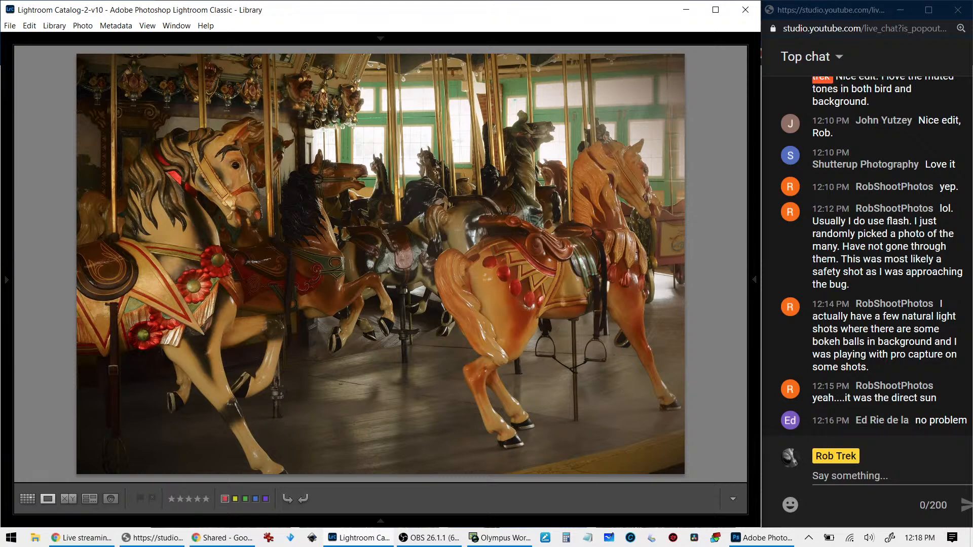
{"action": "key", "text": "i"}
{"action": "key", "text": "i"}
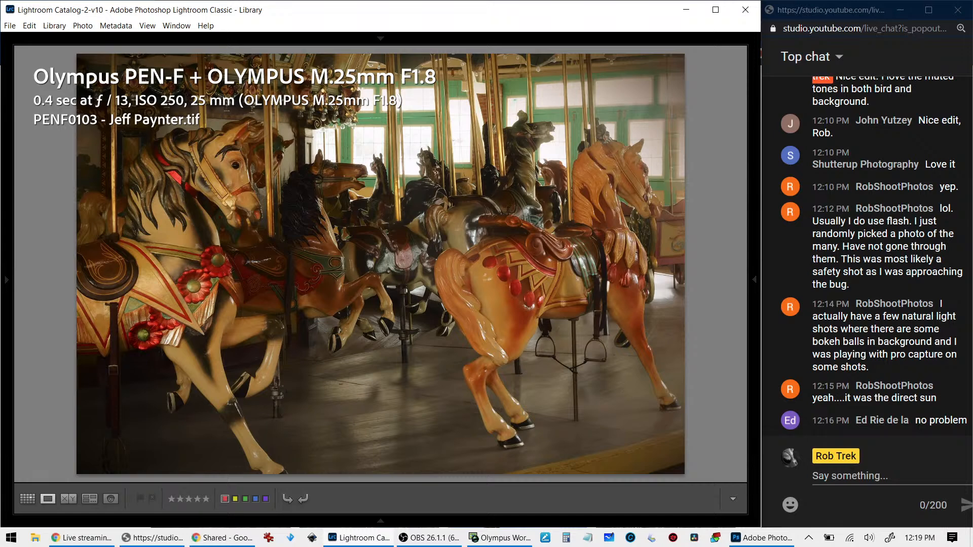
{"action": "key", "text": "i"}
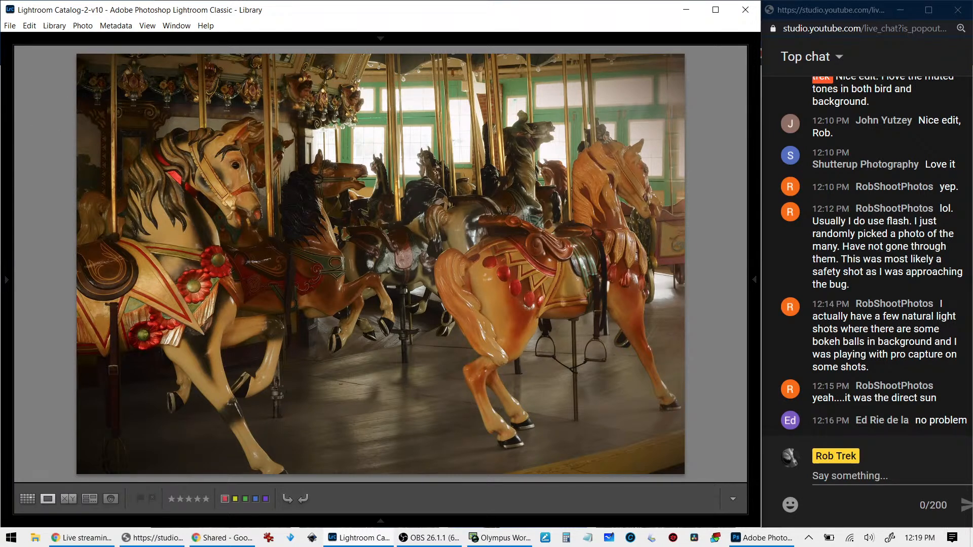
Revisit the motion-blurred merry-go-round edit with its information overlay, and go back to the wide carousel edit
{"action": "key", "text": "Right"}
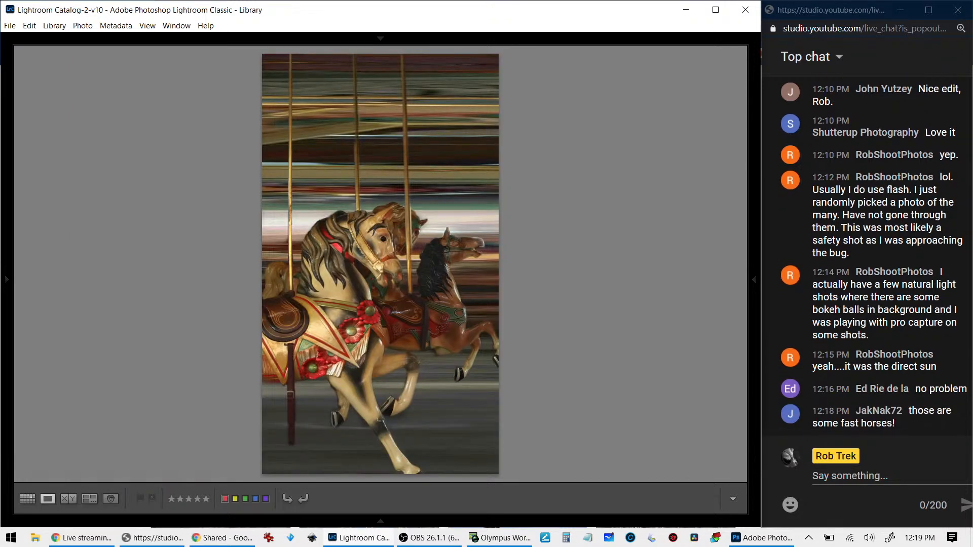
{"action": "key", "text": "i"}
{"action": "key", "text": "i"}
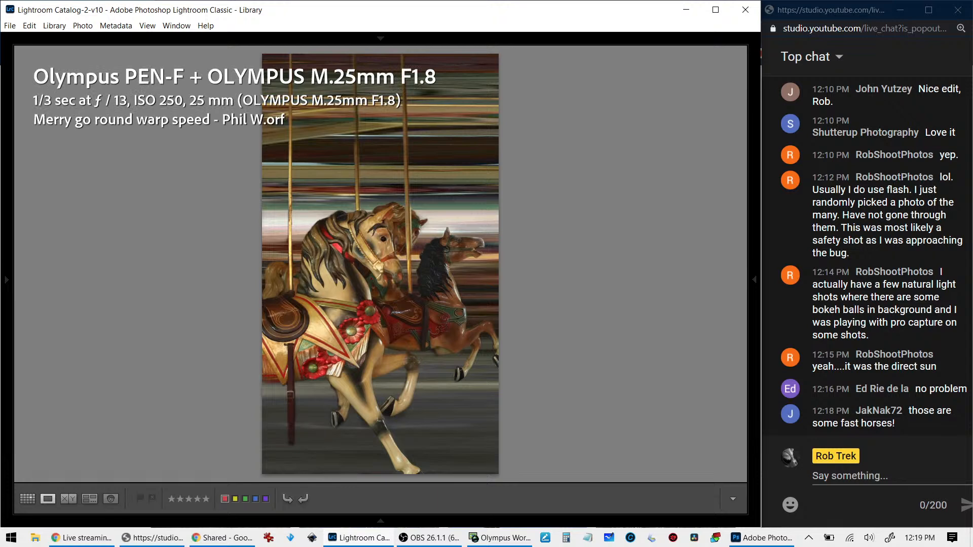
{"action": "key", "text": "i"}
{"action": "key", "text": "Right"}
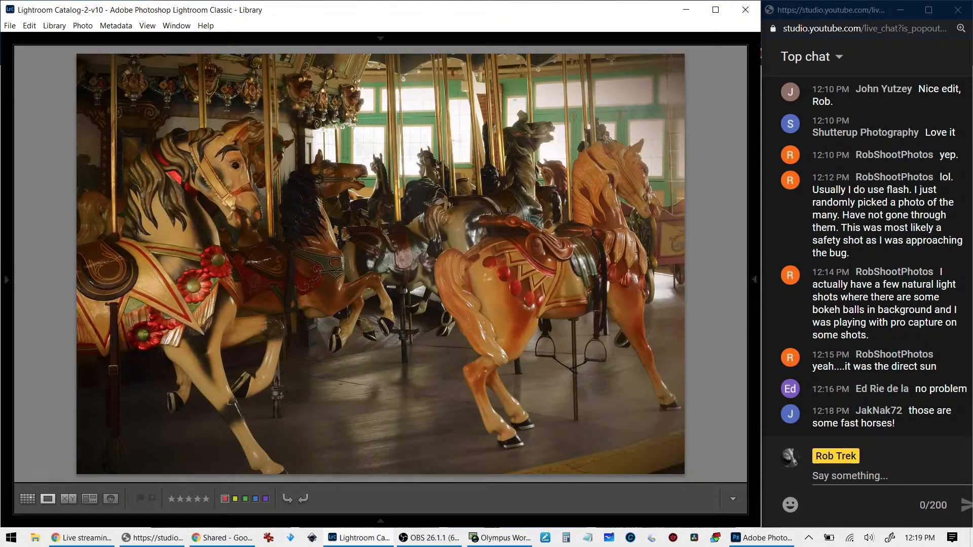
View the square carousel edit with the yellow border and show its information overlay
{"action": "key", "text": "Right"}
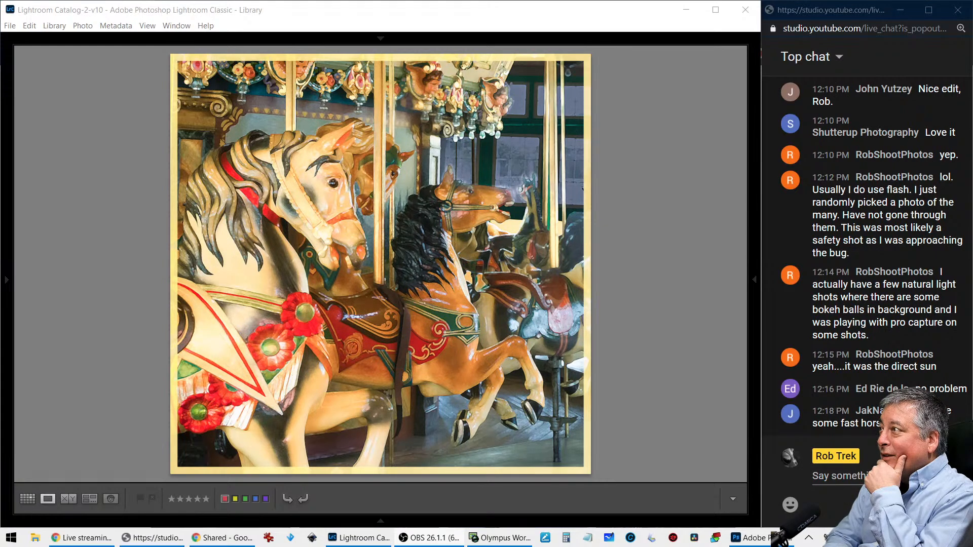
{"action": "left_click", "coordinate": [356, 4]}
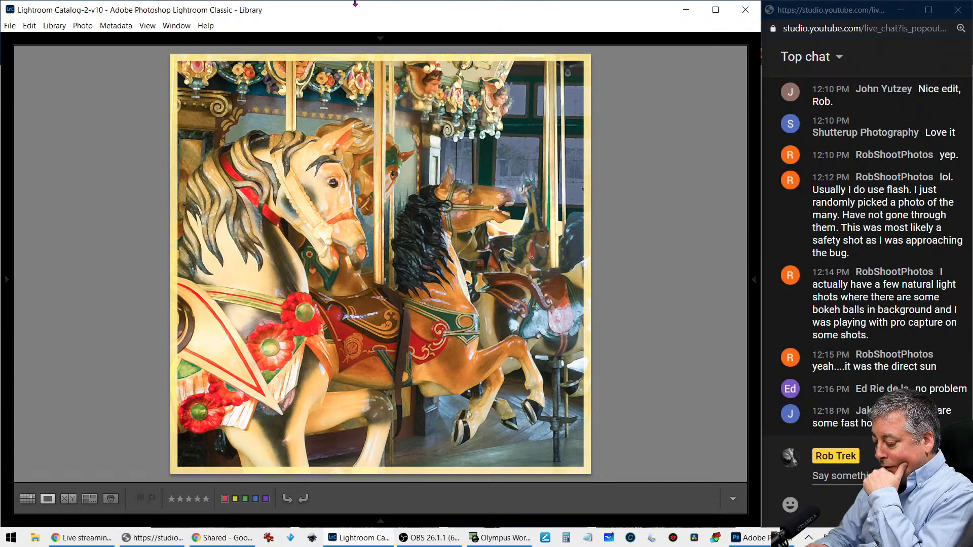
{"action": "key", "text": "i"}
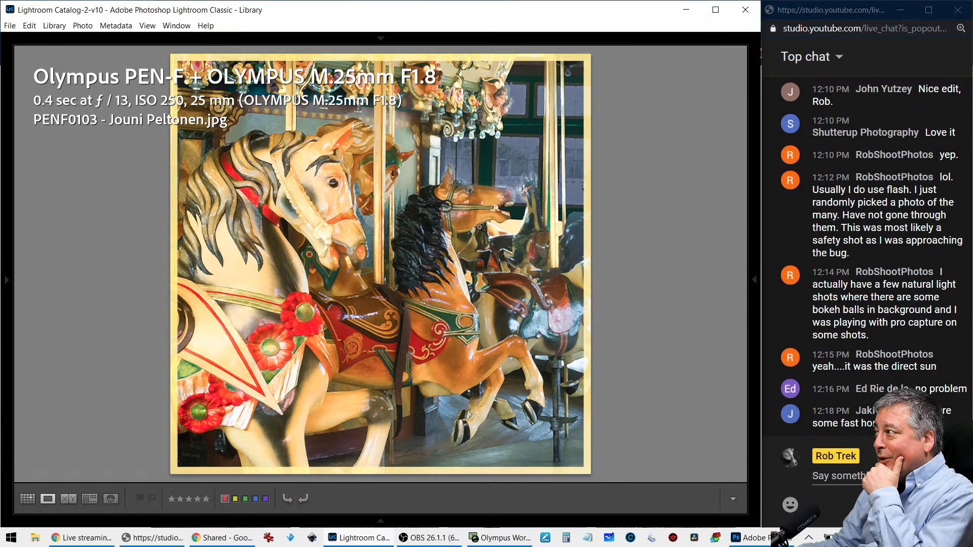
Hide the yellow-bordered edit's information overlay and view the portrait carousel edit blended with the brick wall
{"action": "key", "text": "i"}
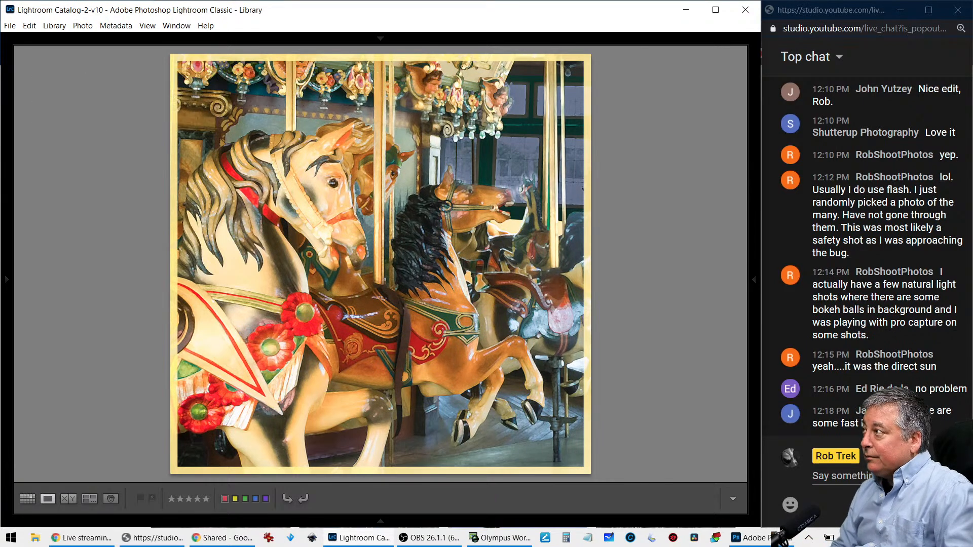
{"action": "key", "text": "Right"}
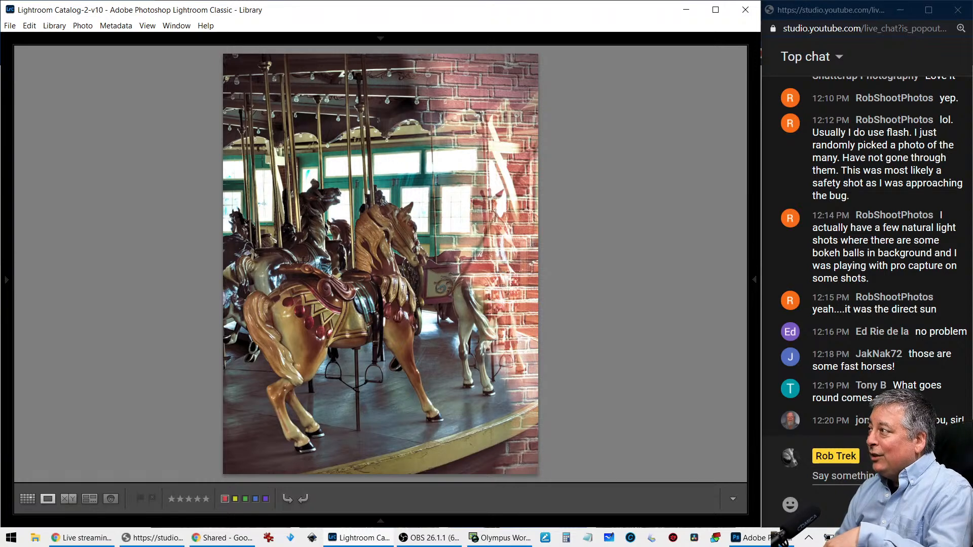
{"action": "key", "text": "i"}
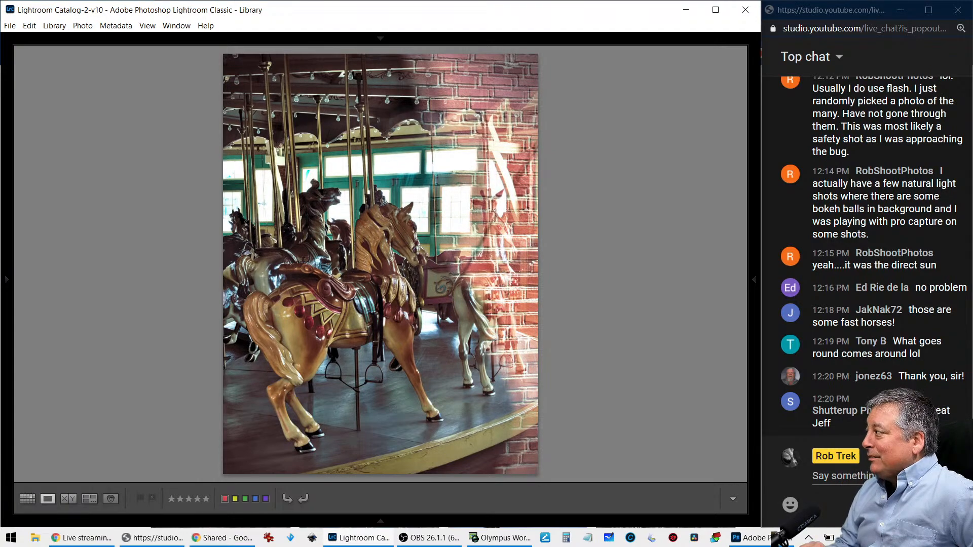
View the white-bordered portrait carousel edit, check its camera and file information overlay, and hide the overlay again
{"action": "key", "text": "Right"}
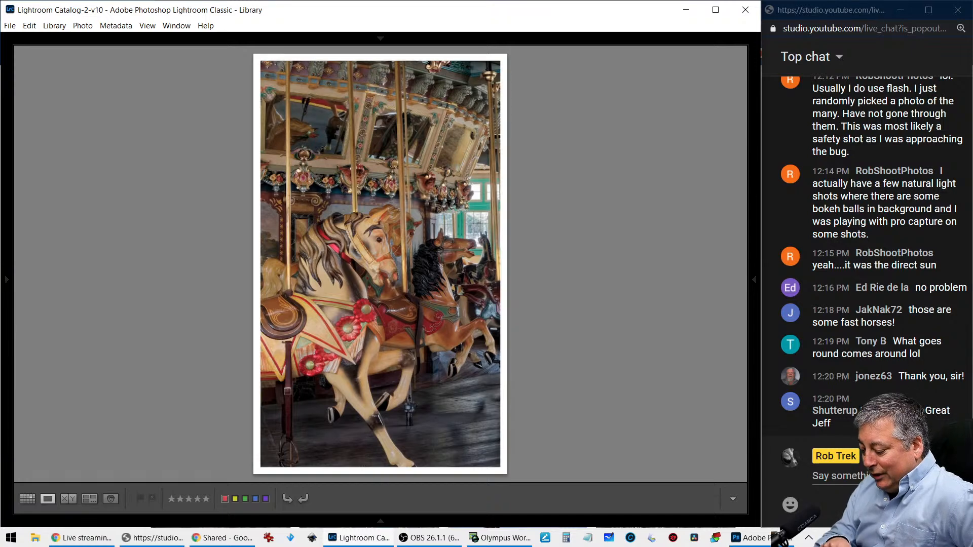
{"action": "key", "text": "i"}
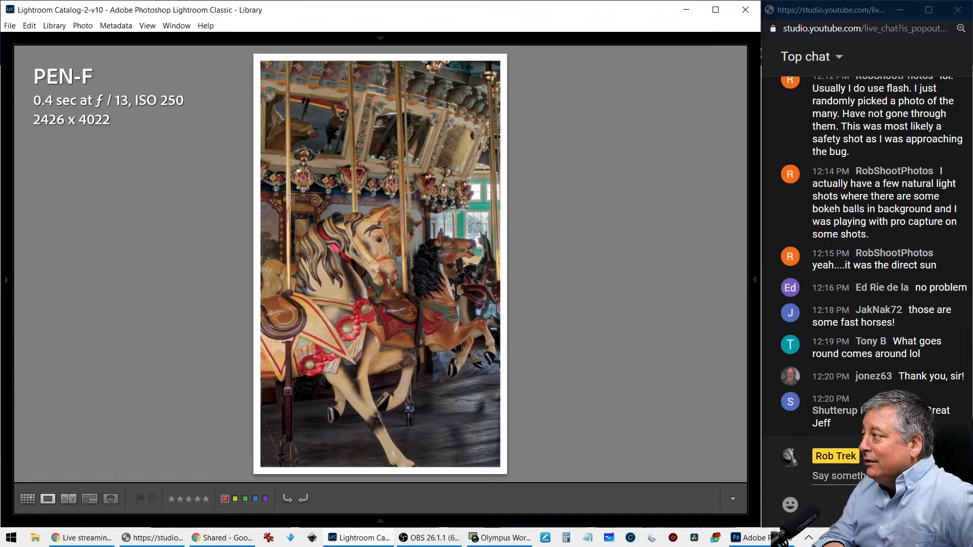
{"action": "key", "text": "i"}
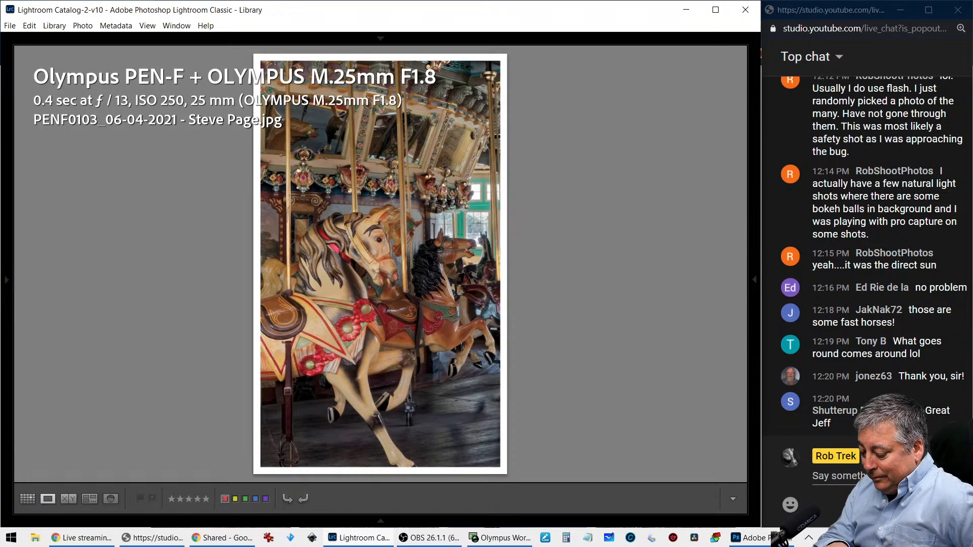
{"action": "key", "text": "i"}
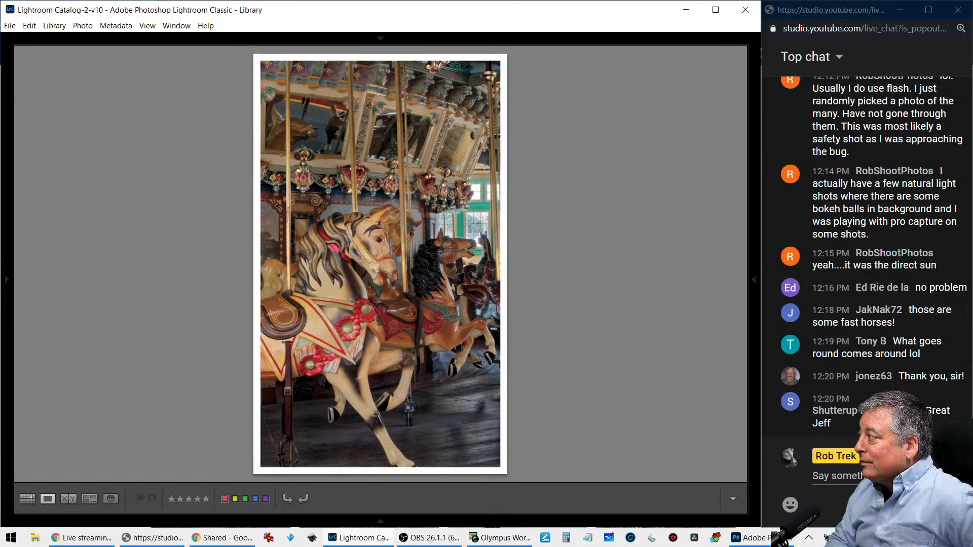
Compare the white-bordered portrait edit with the borderless warm-toned portrait edit by switching back and forth between them
{"action": "key", "text": "Right"}
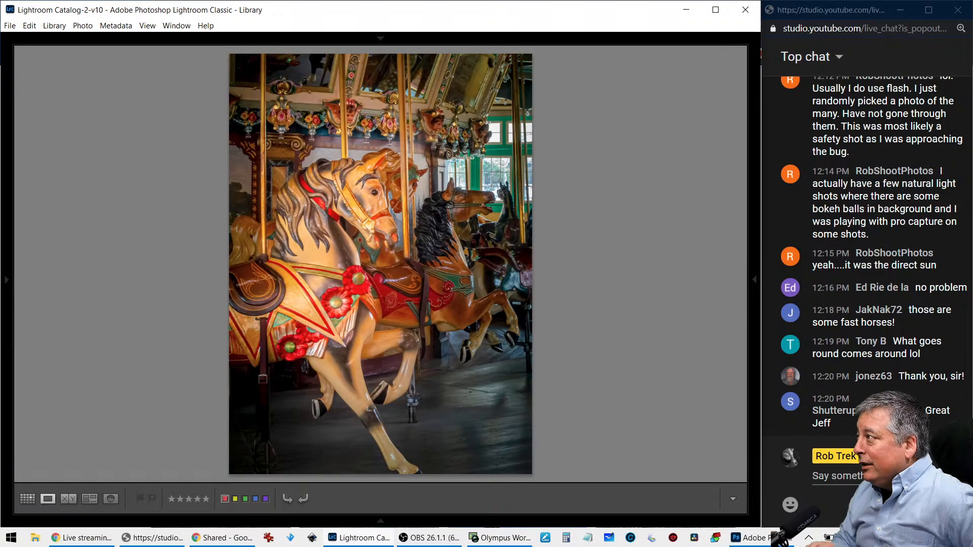
{"action": "key", "text": "Left"}
{"action": "key", "text": "Right"}
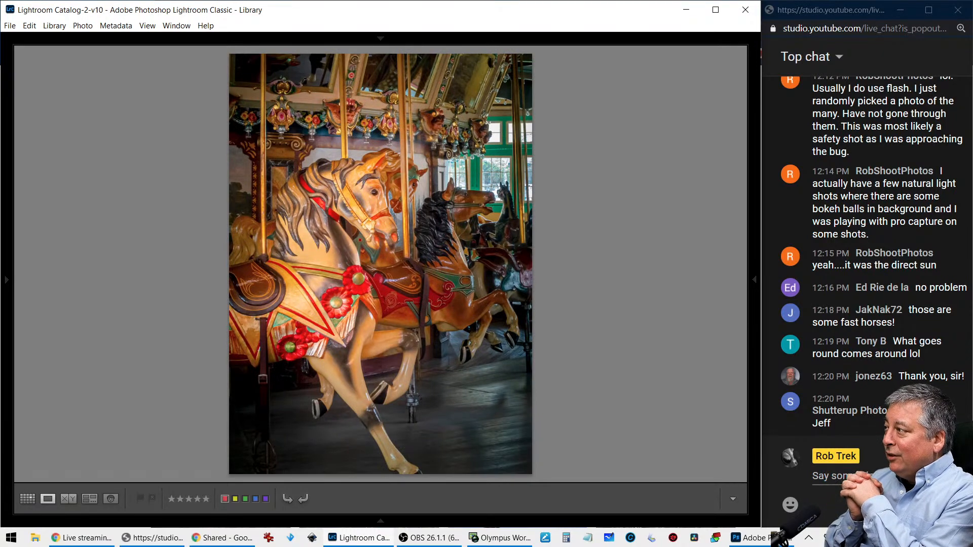
{"action": "key", "text": "Left"}
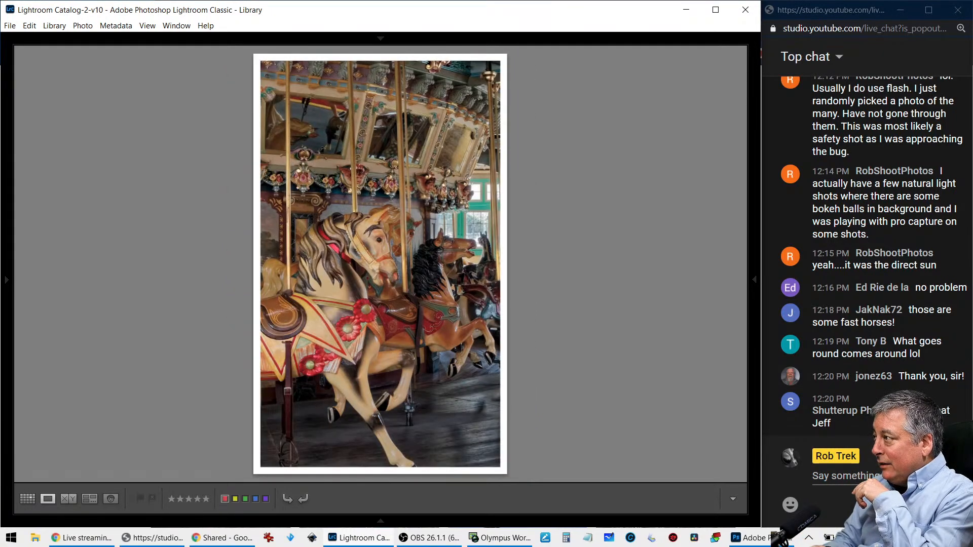
{"action": "key", "text": "Right"}
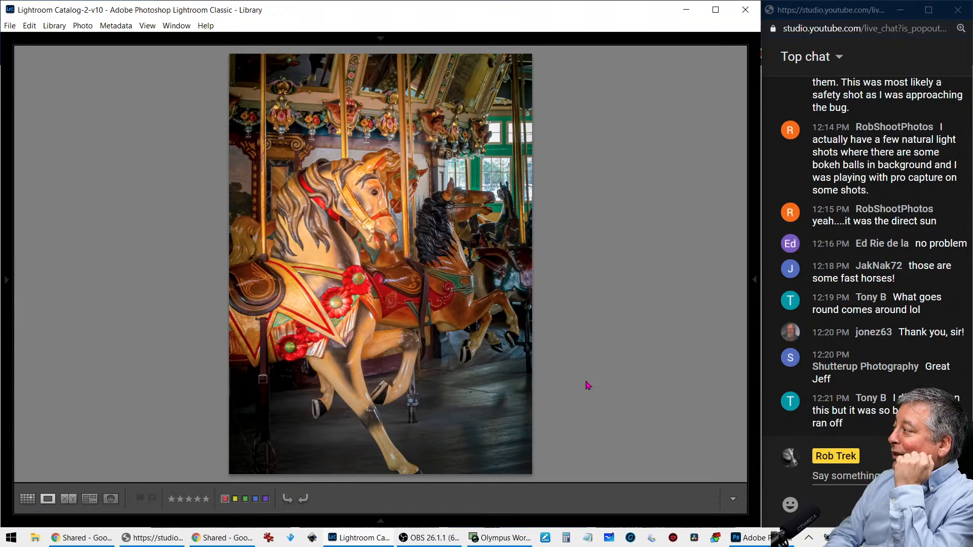
Check the warm-toned portrait edit's camera and file information overlay, and compare it once more with the white-bordered edit
{"action": "key", "text": "i"}
{"action": "key", "text": "i"}
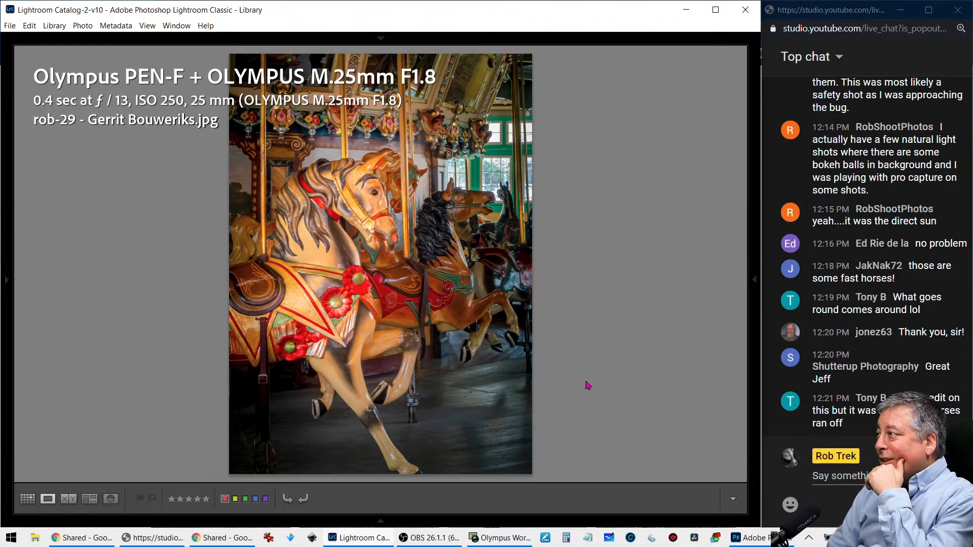
{"action": "key", "text": "i"}
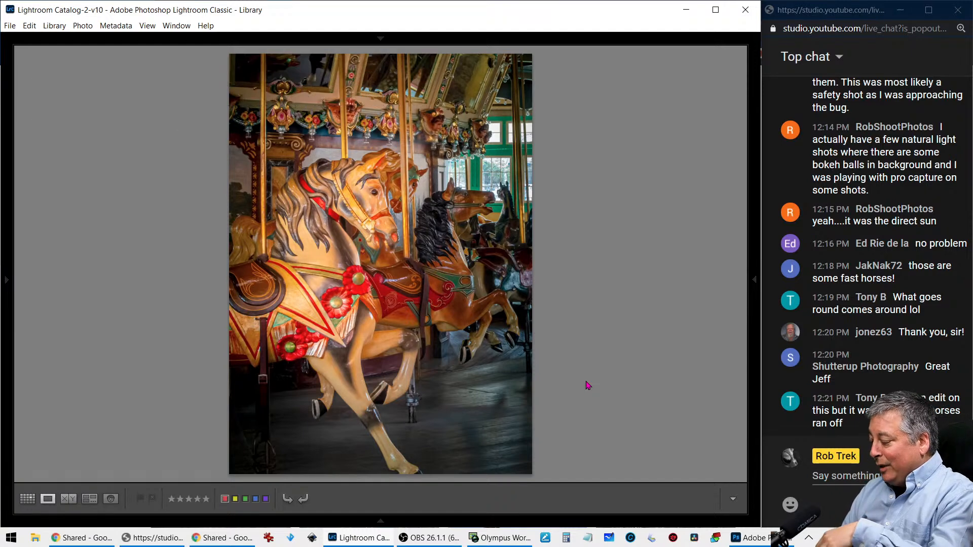
{"action": "key", "text": "Right"}
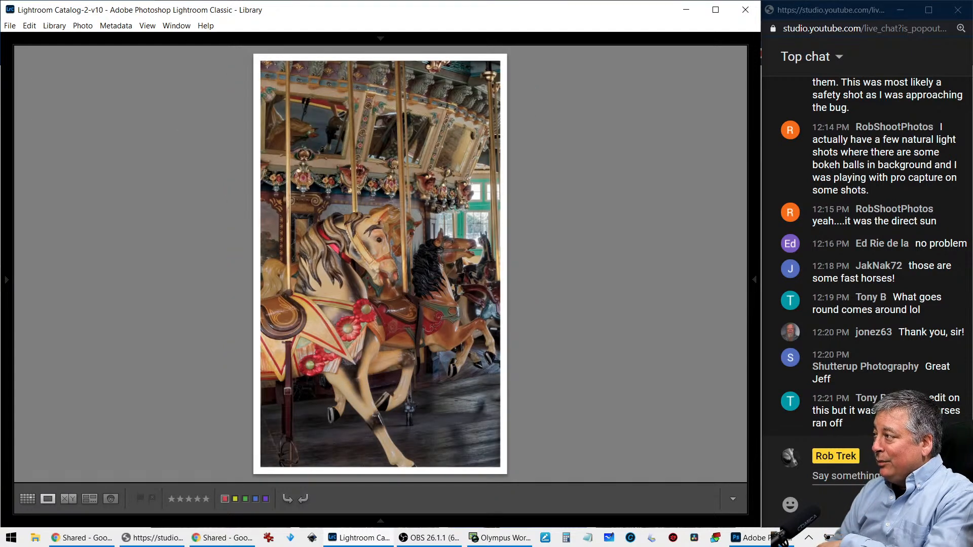
{"action": "key", "text": "Right"}
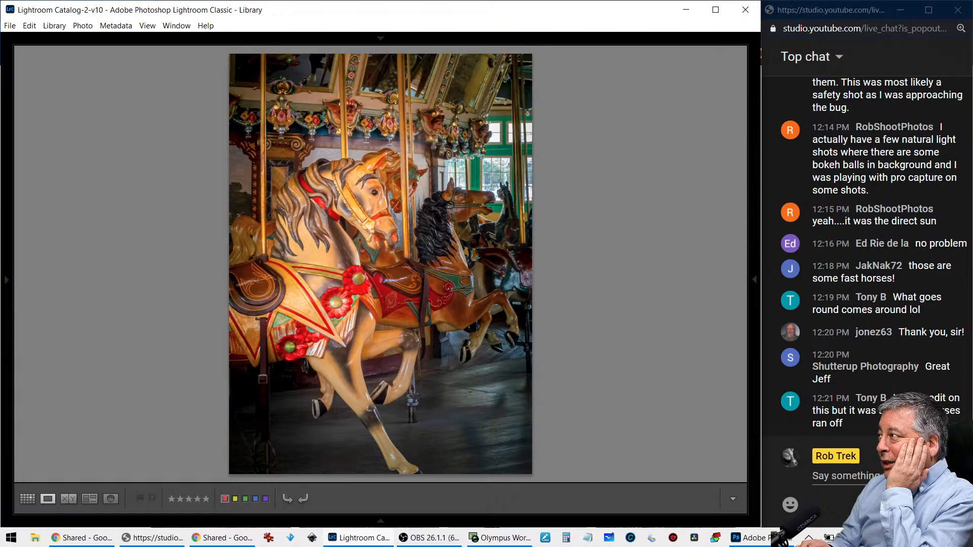
View the square toned monochrome horse edit and check its camera and file information overlay
{"action": "key", "text": "Right"}
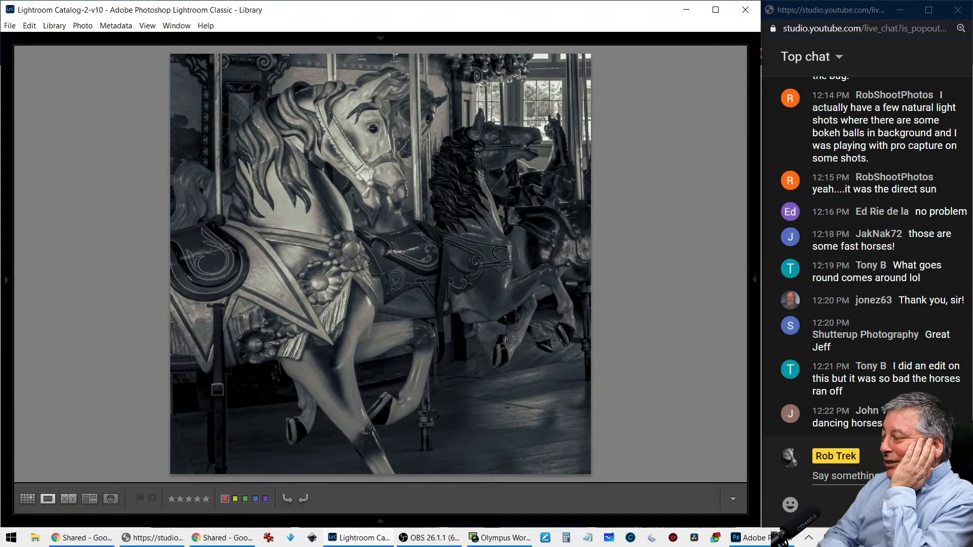
{"action": "key", "text": "i"}
{"action": "key", "text": "i"}
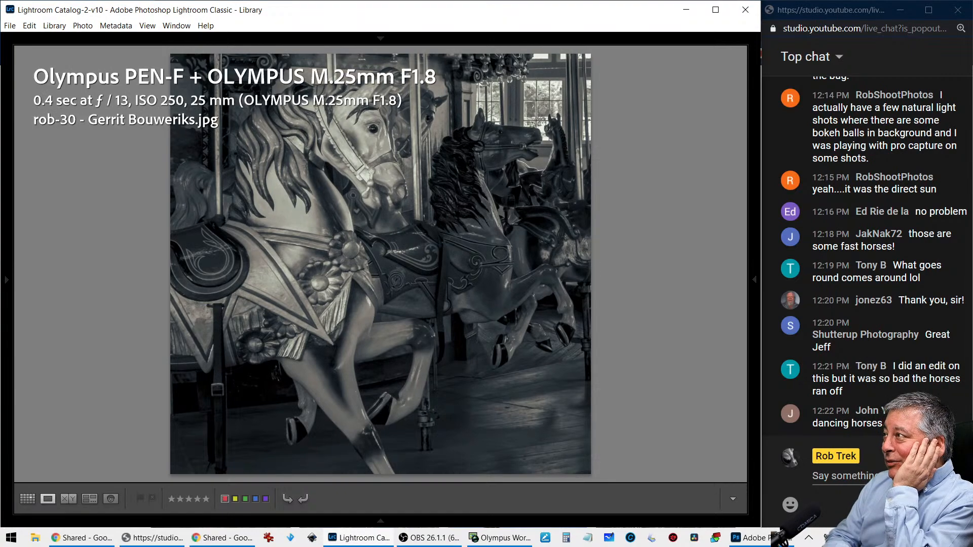
{"action": "key", "text": "i"}
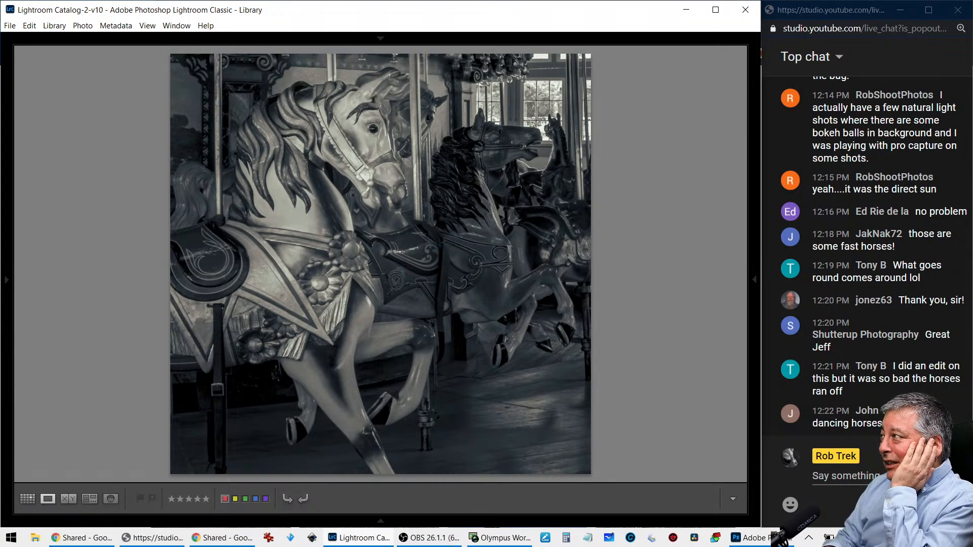
View the wide, soft-blurred black-and-white carousel edit and check its camera and file information overlay
{"action": "key", "text": "Right"}
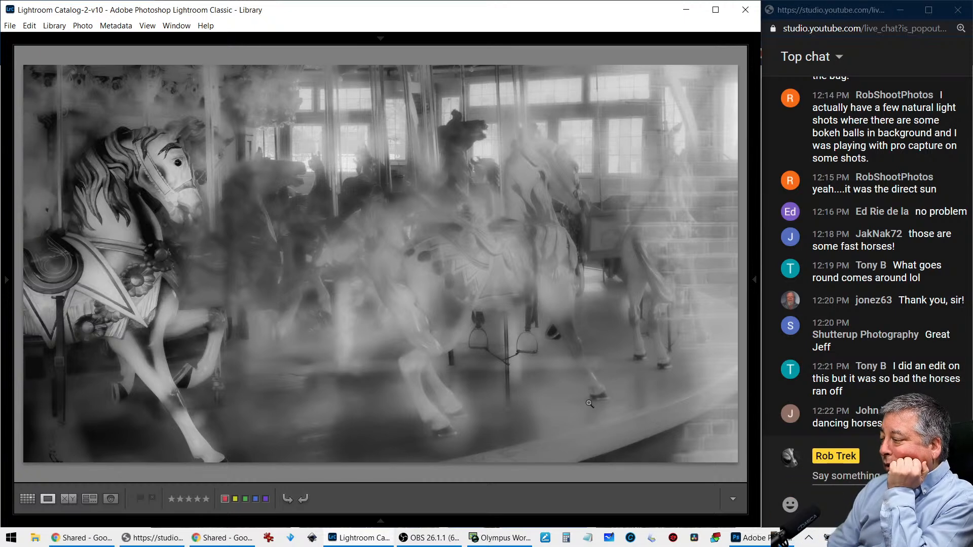
{"action": "key", "text": "i"}
{"action": "key", "text": "i"}
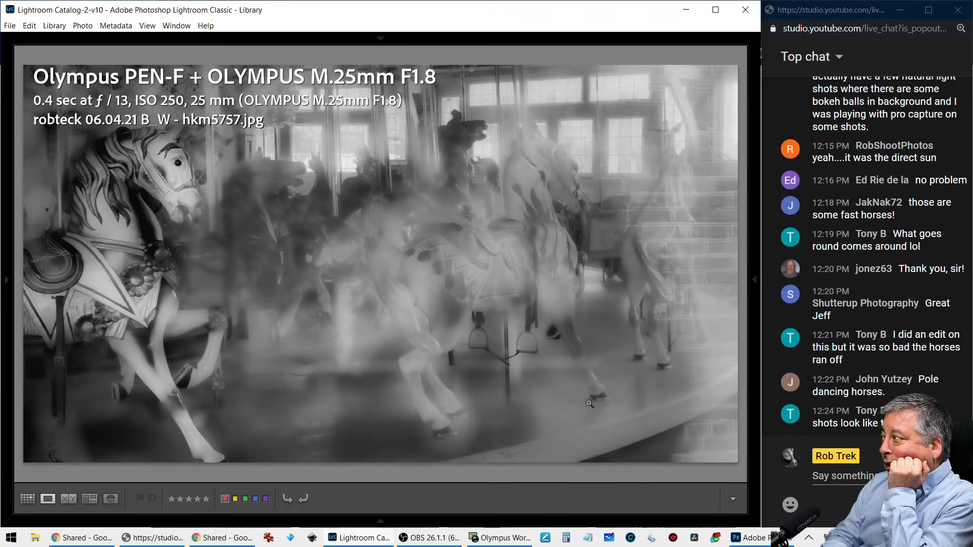
{"action": "key", "text": "i"}
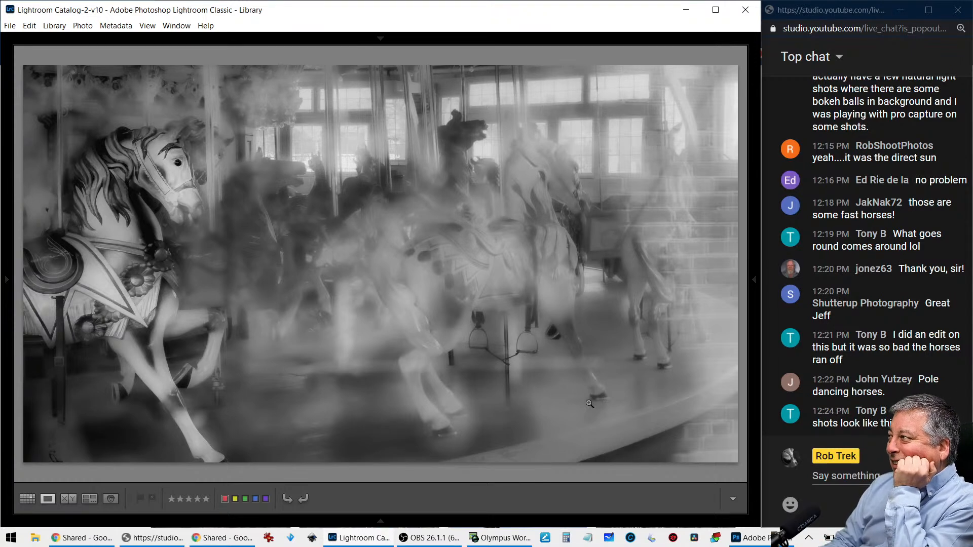
View the dark landscape color edit with the green windows, revisit the blurred black-and-white edit, and check the color edit's information overlay
{"action": "key", "text": "Right"}
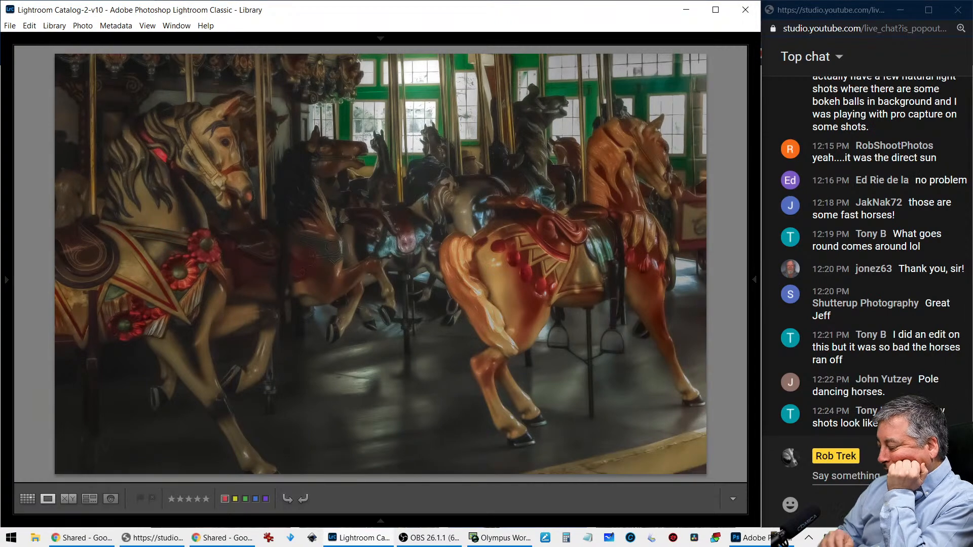
{"action": "key", "text": "Left"}
{"action": "key", "text": "Right"}
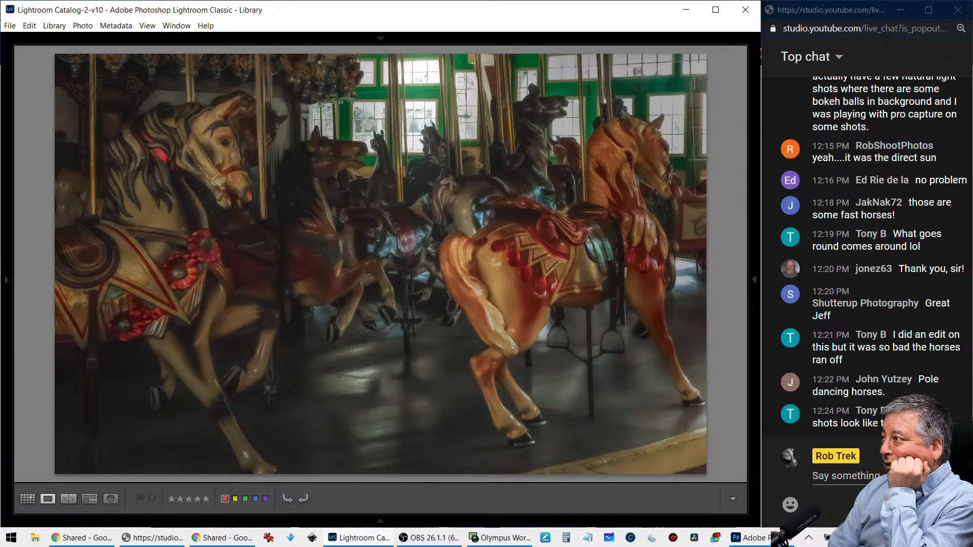
{"action": "key", "text": "i"}
{"action": "key", "text": "i"}
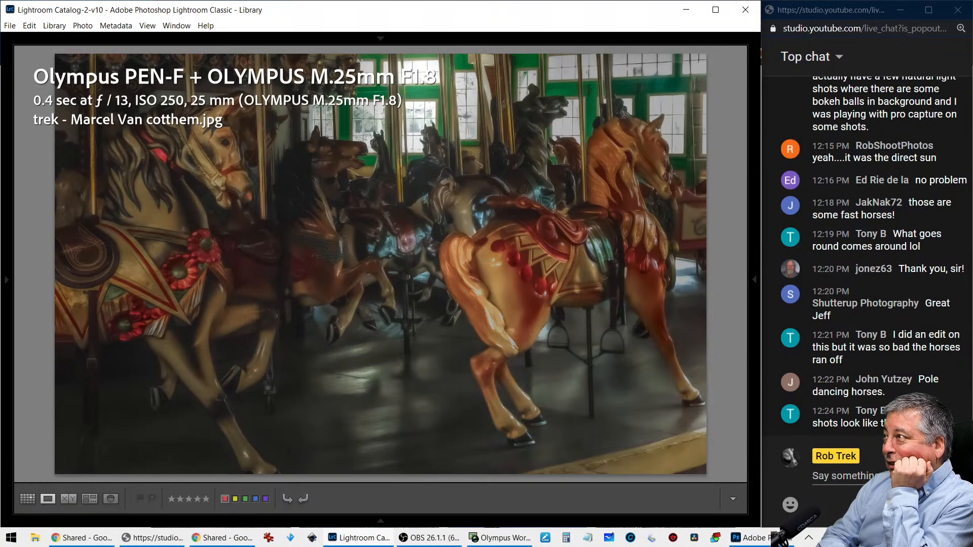
{"action": "key", "text": "i"}
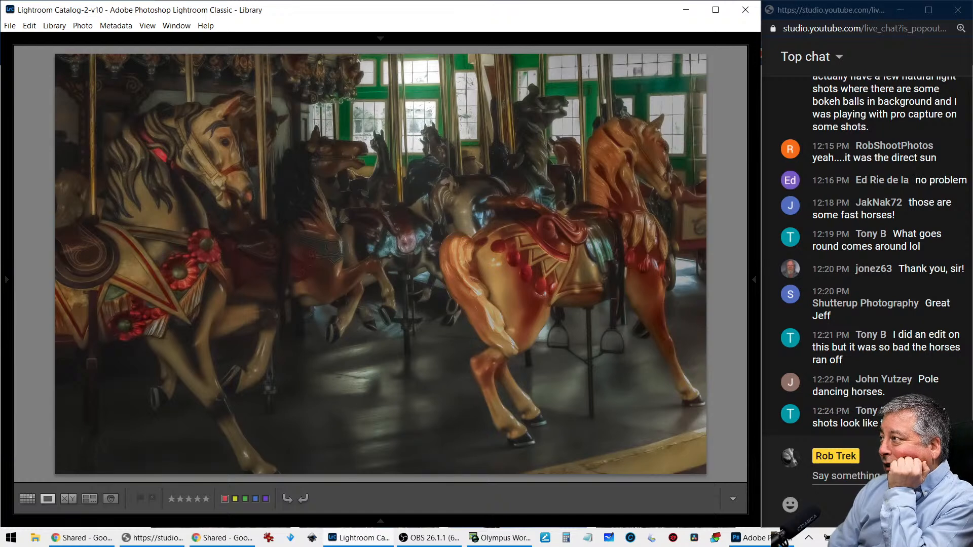
Compare the blurred black-and-white edit with the dark landscape color edit by switching repeatedly between them
{"action": "key", "text": "Right"}
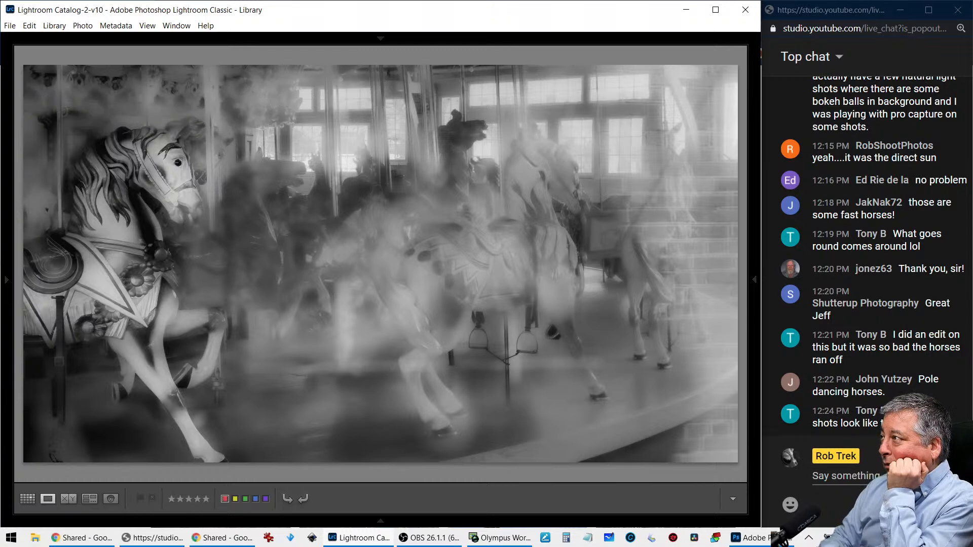
{"action": "key", "text": "Right"}
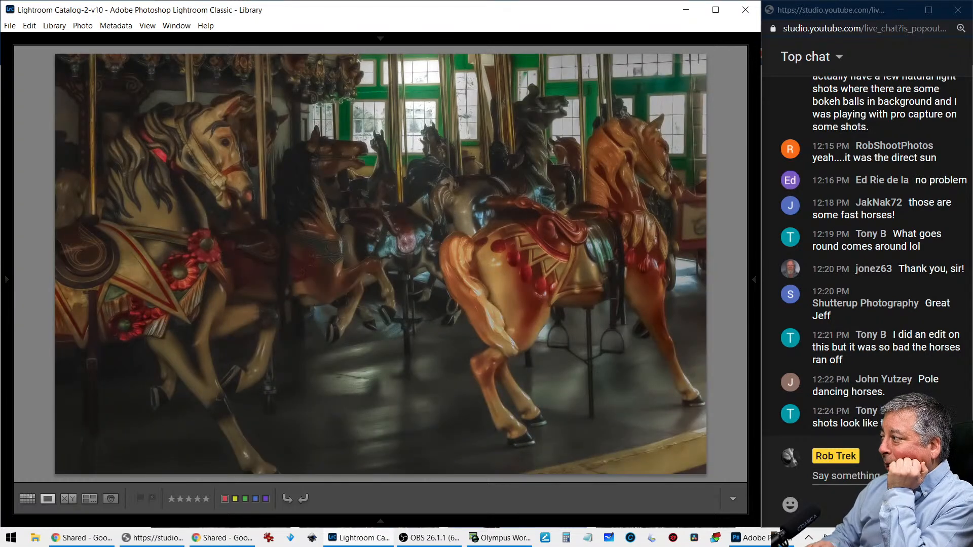
{"action": "key", "text": "Right"}
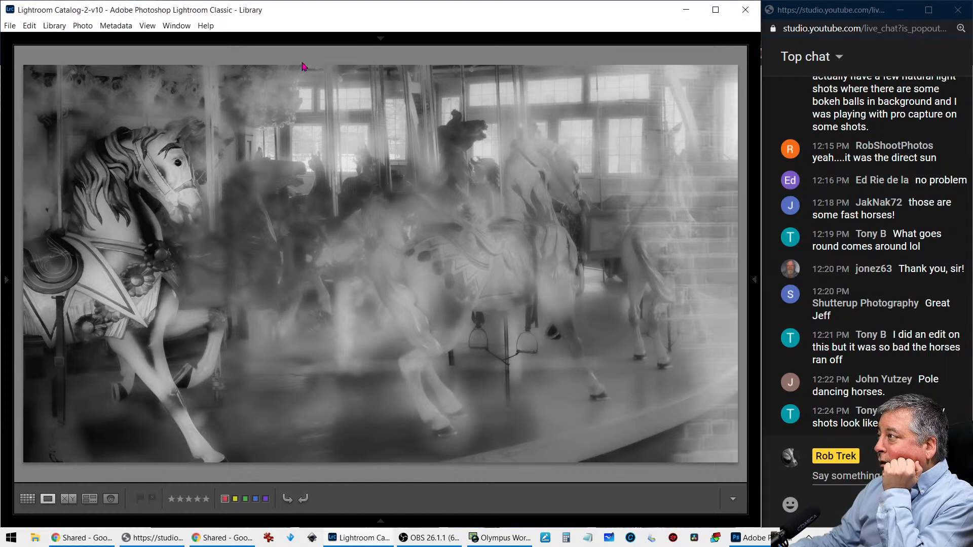
{"action": "key", "text": "Right"}
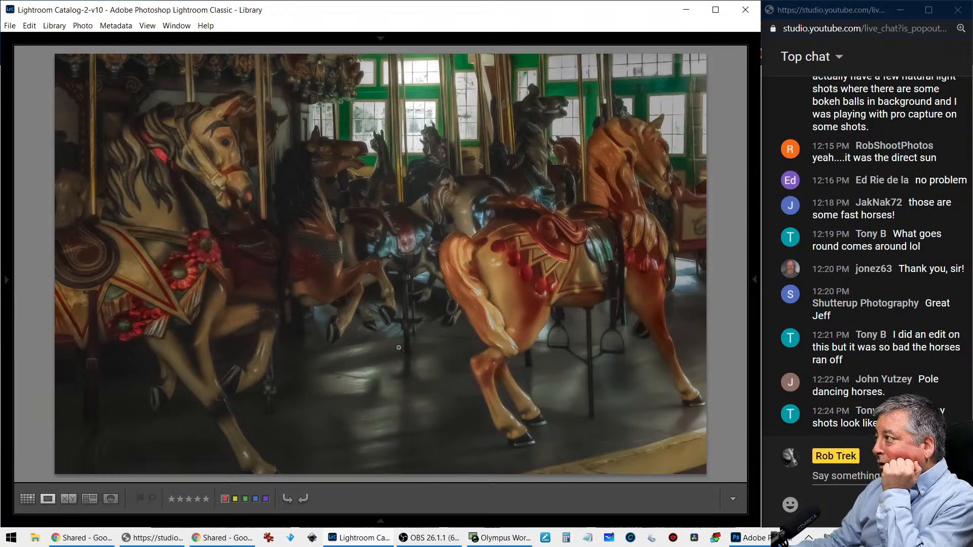
View the high-contrast black-and-white portrait horse edit and check its camera and file information overlay
{"action": "key", "text": "Right"}
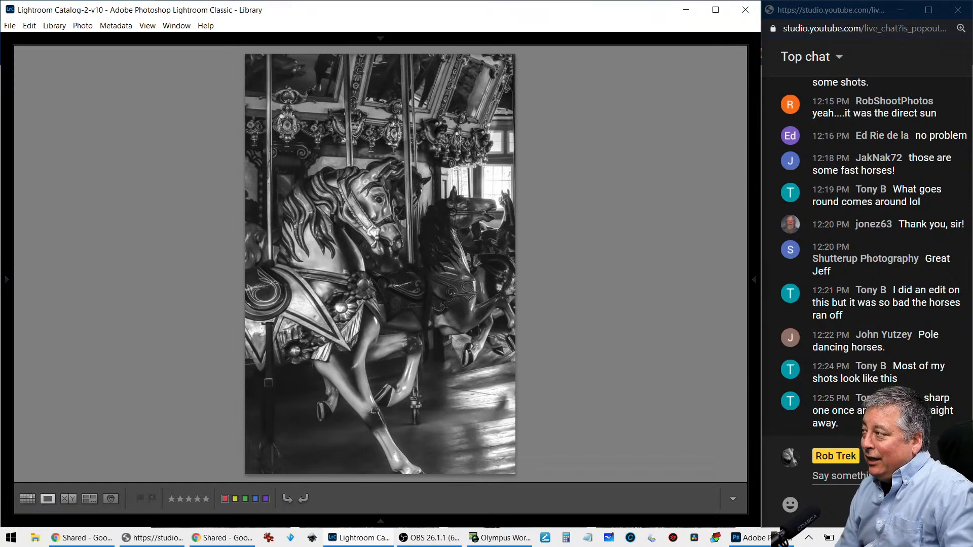
{"action": "key", "text": "i"}
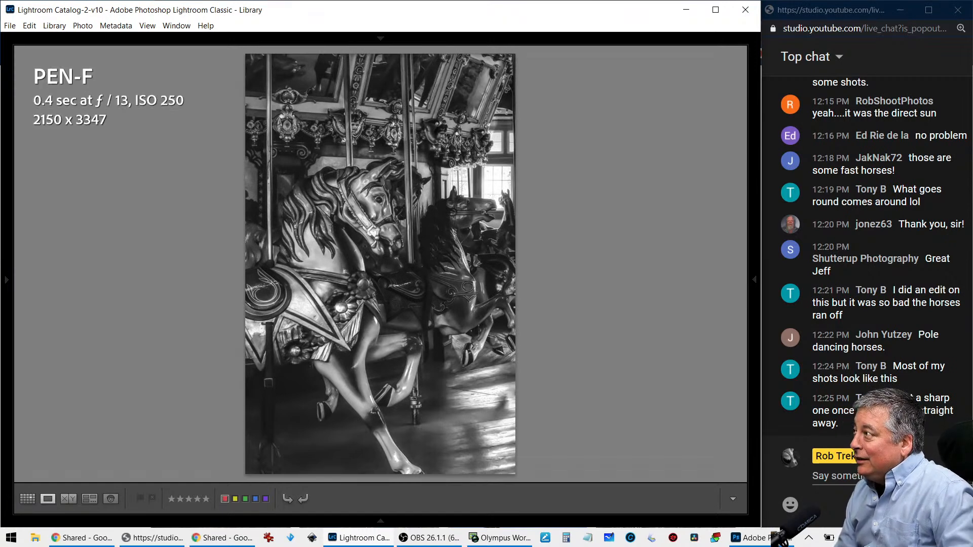
{"action": "key", "text": "i"}
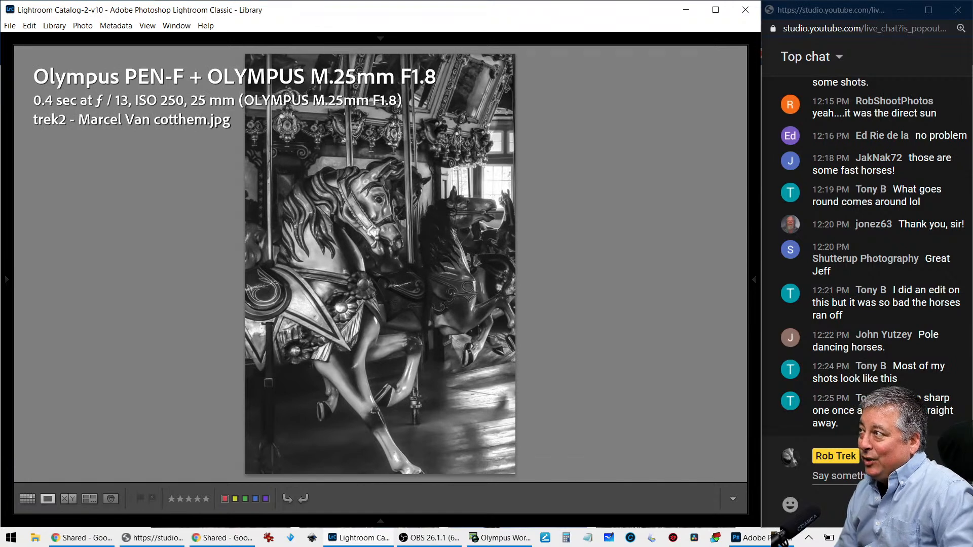
{"action": "key", "text": "i"}
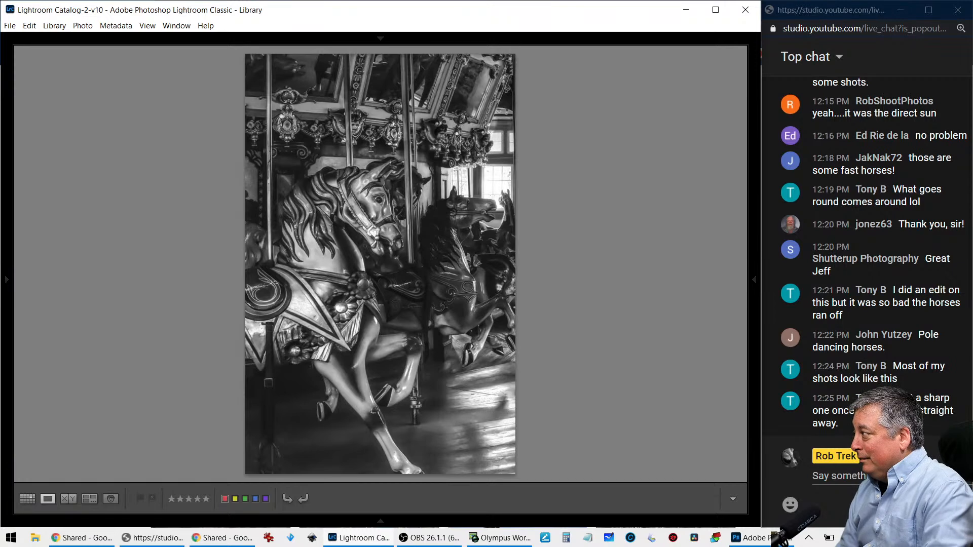
View the nearly square high-contrast edit with the pale border and the dark portrait edit with the rounded white frame
{"action": "key", "text": "Right"}
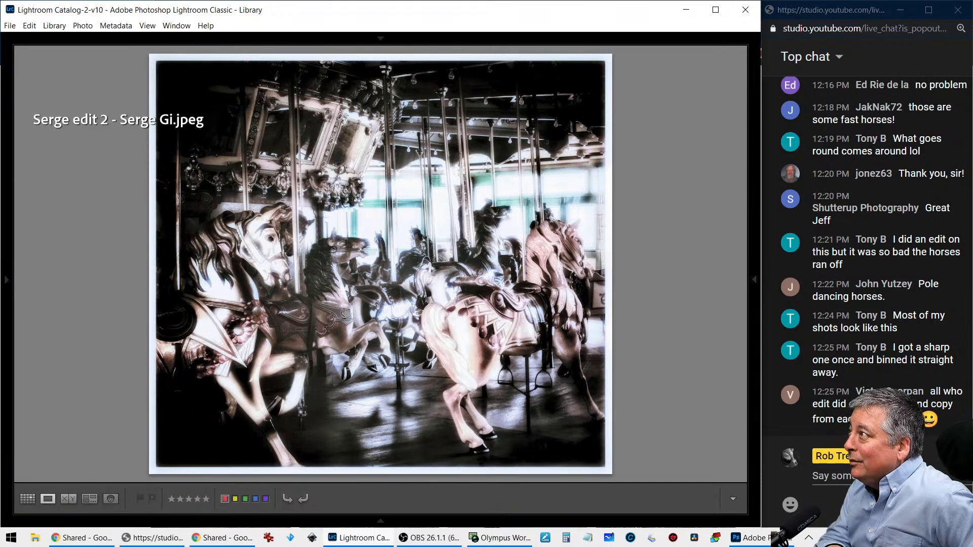
{"action": "key", "text": "Right"}
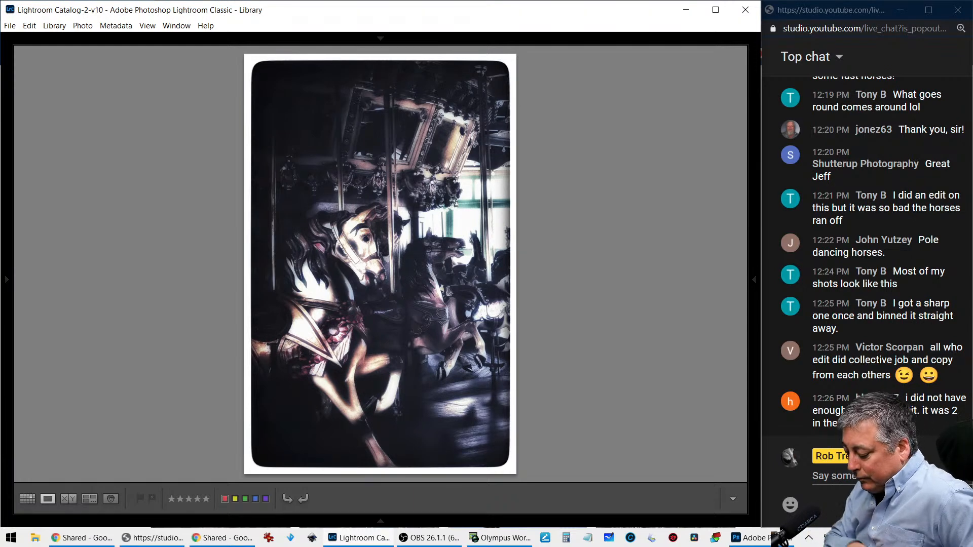
Check the file information of the dark rounded-frame portrait edit and of the white-bordered color landscape edit
{"action": "key", "text": "i"}
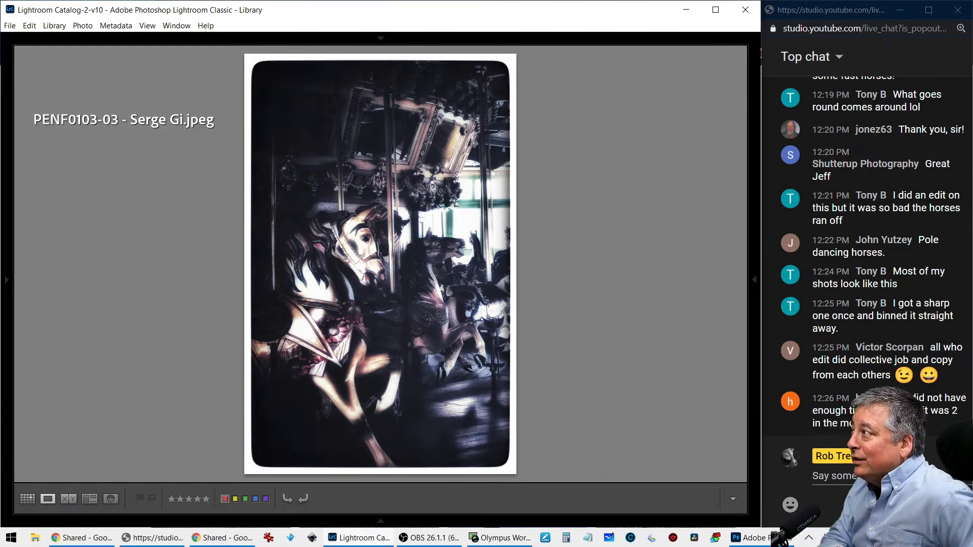
{"action": "key", "text": "i"}
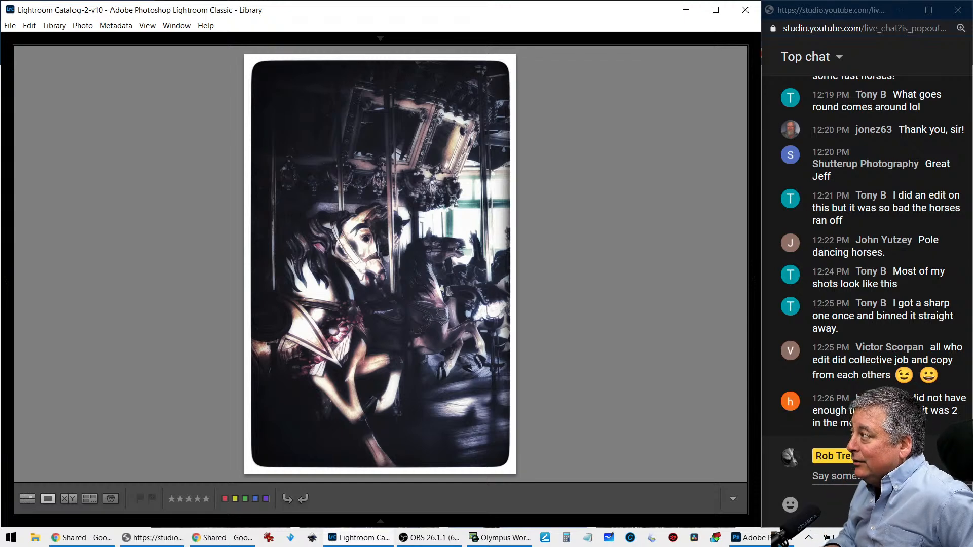
{"action": "key", "text": "Right"}
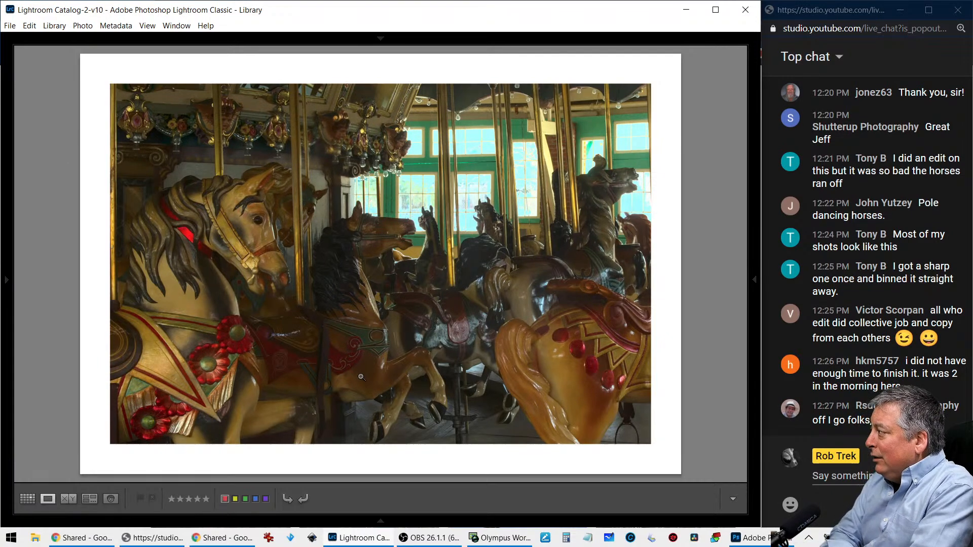
{"action": "key", "text": "i"}
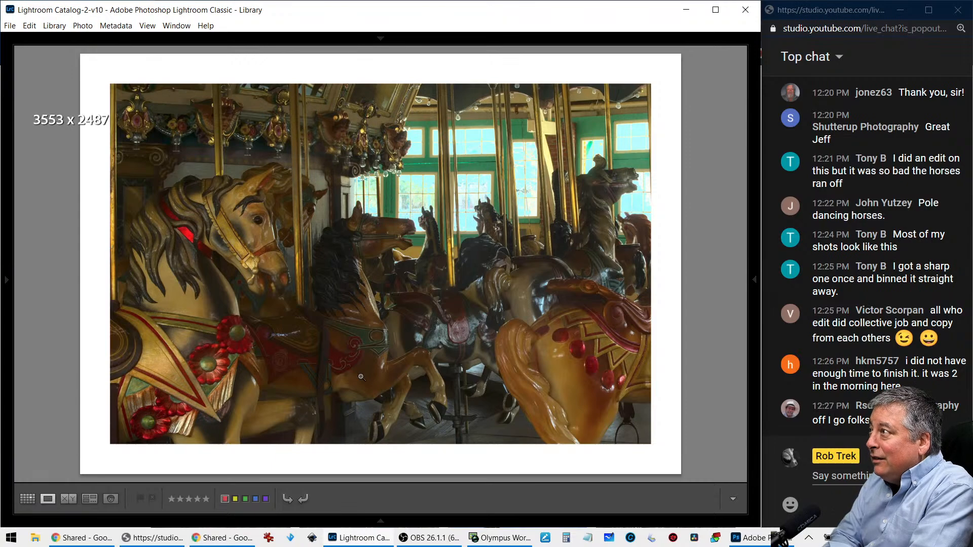
{"action": "key", "text": "i"}
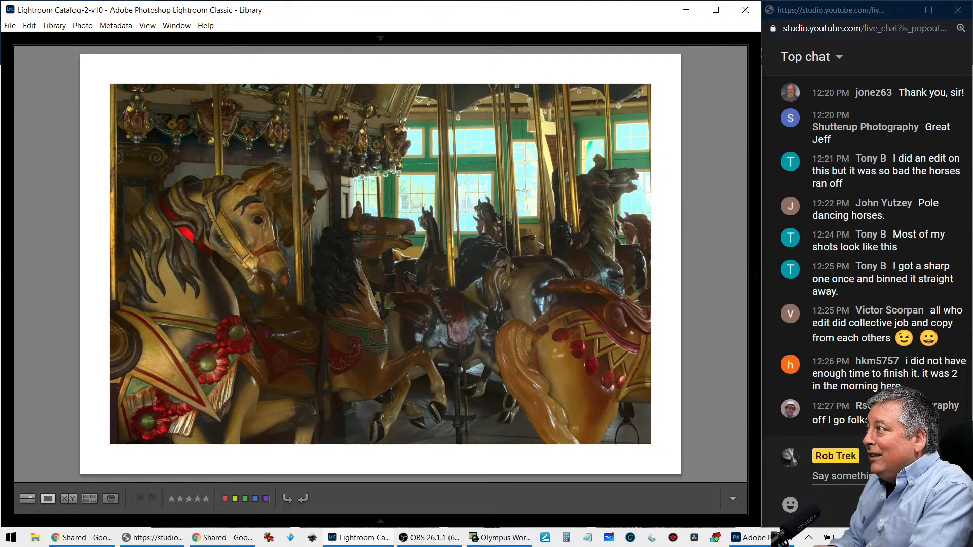
Flip from the white-bordered color landscape edit through the other carousel edits
{"action": "key", "text": "Right"}
{"action": "key", "text": "Left"}
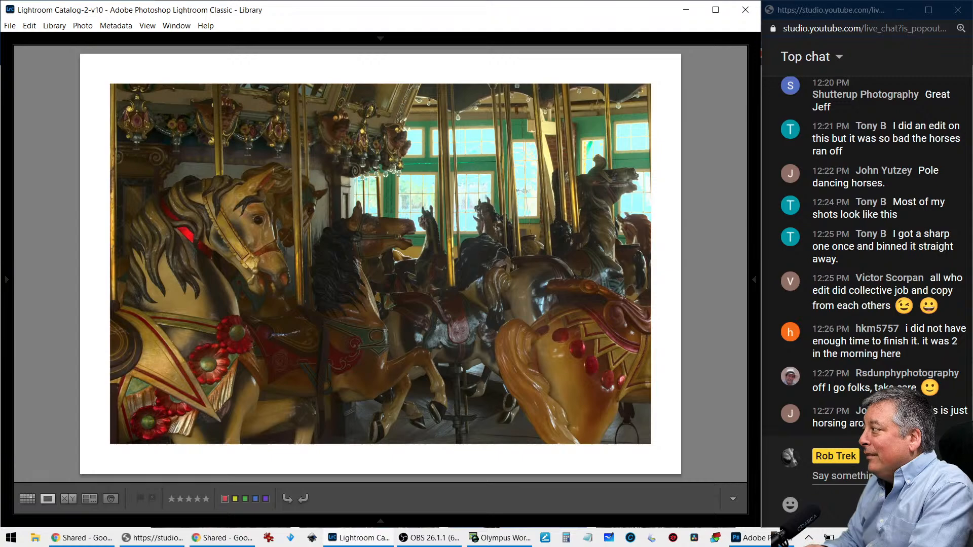
{"action": "key", "text": "Right"}
{"action": "key", "text": "Right"}
{"action": "key", "text": "Right"}
{"action": "key", "text": "Right"}
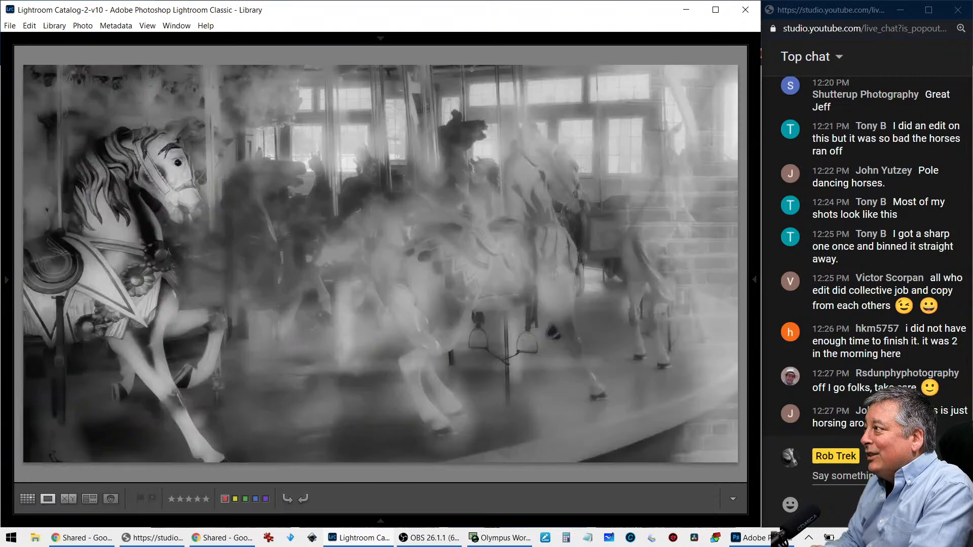
{"action": "key", "text": "Left"}
Browse the thumbnail grid of viewer edits and open the high-contrast black-and-white portrait horse edit
{"action": "key", "text": "g"}
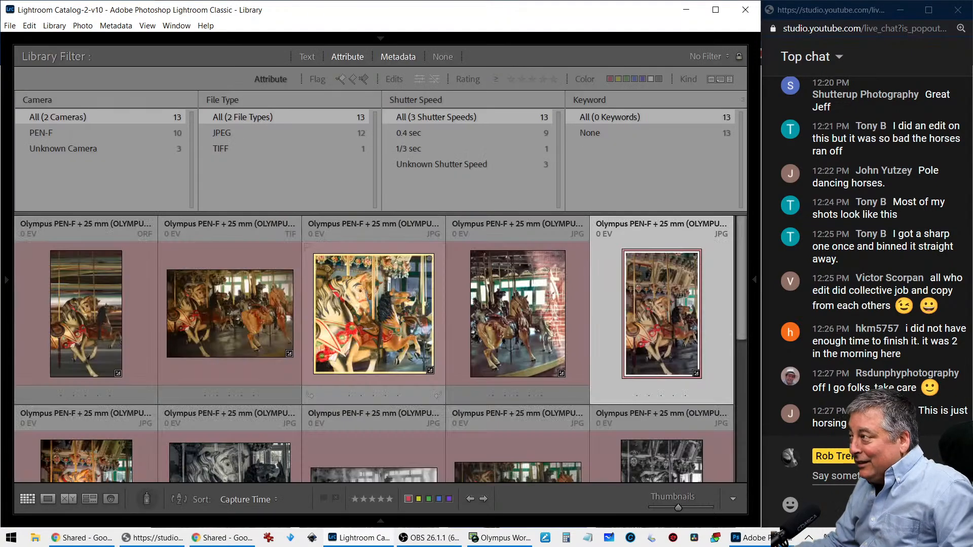
{"action": "scroll", "coordinate": [398, 414], "scroll_direction": "down", "scroll_amount": 3}
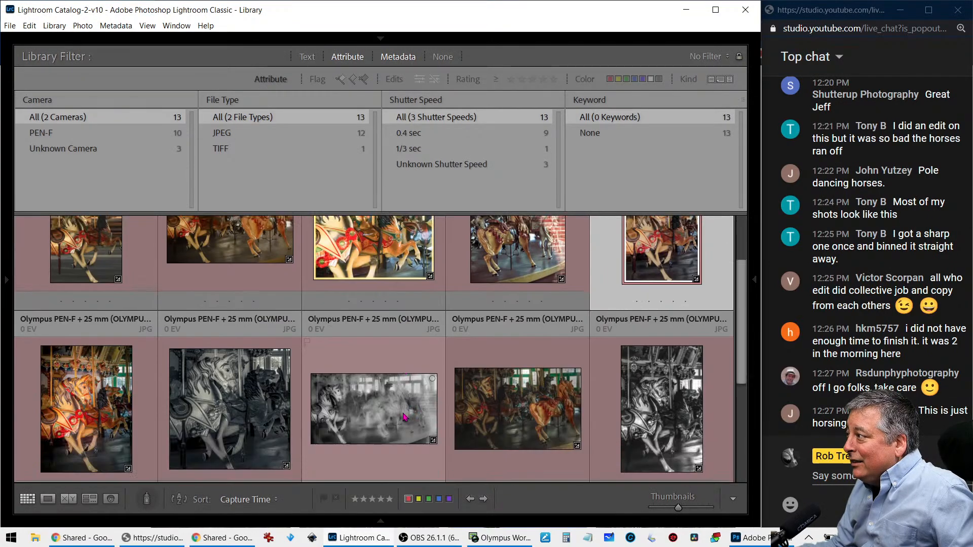
{"action": "scroll", "coordinate": [405, 418], "scroll_direction": "down", "scroll_amount": 2}
{"action": "scroll", "coordinate": [406, 417], "scroll_direction": "up", "scroll_amount": 1}
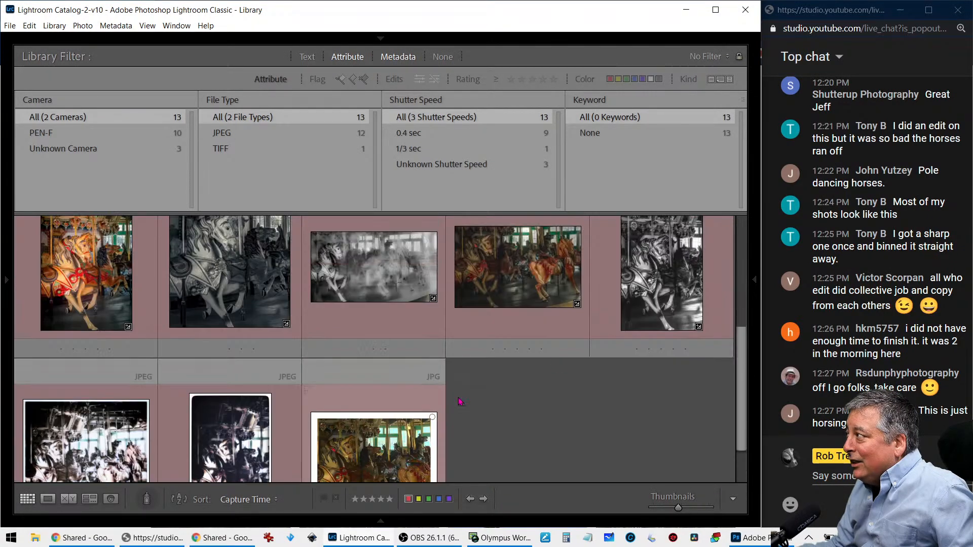
{"action": "double_click", "coordinate": [633, 299]}
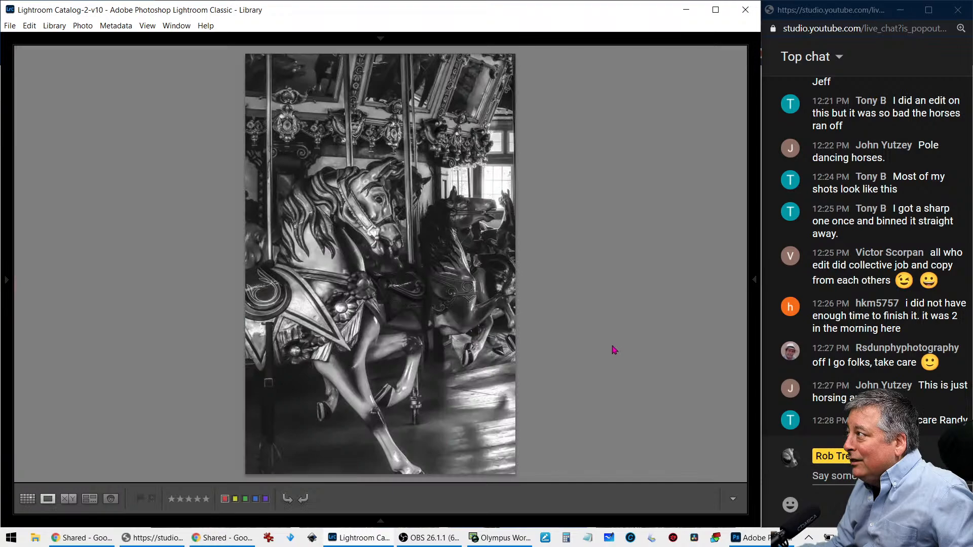
Compare the black-and-white portrait edit with the pale-bordered, rounded-frame and white-bordered color edits by switching between them
{"action": "key", "text": "Right"}
{"action": "key", "text": "Right"}
{"action": "key", "text": "Right"}
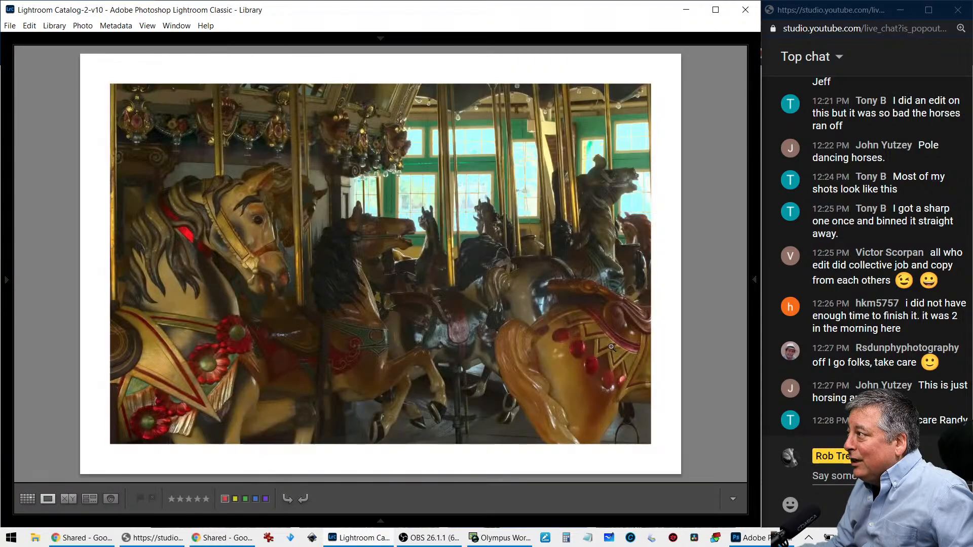
{"action": "key", "text": "Left"}
{"action": "key", "text": "Right"}
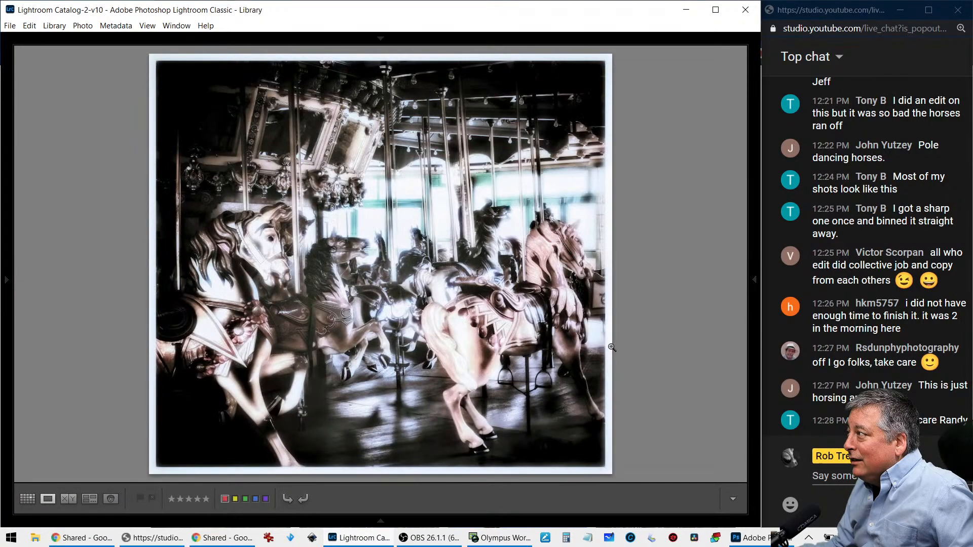
{"action": "key", "text": "Left"}
{"action": "key", "text": "Right"}
{"action": "key", "text": "Right"}
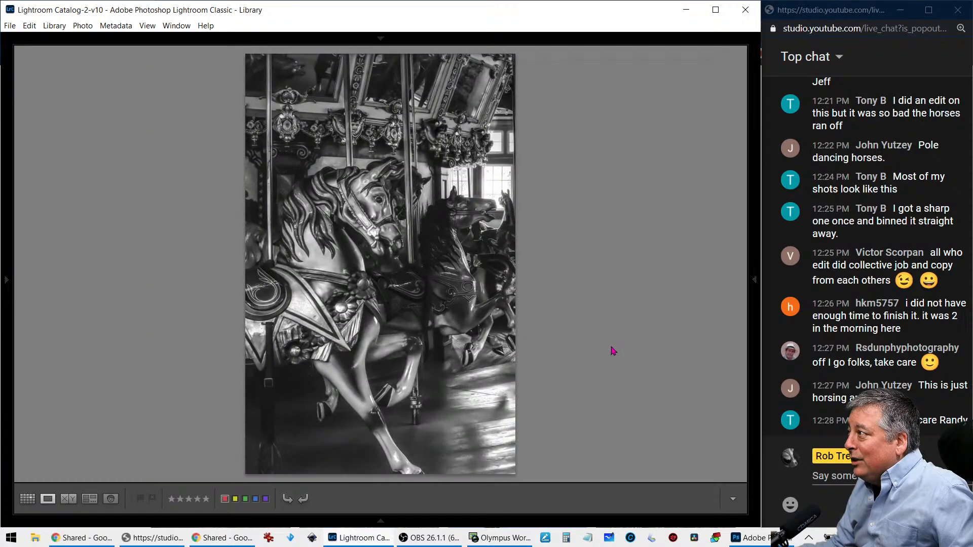
Show the information overlay and compare the camera and file information of the black-and-white portrait and the framed edits
{"action": "key", "text": "i"}
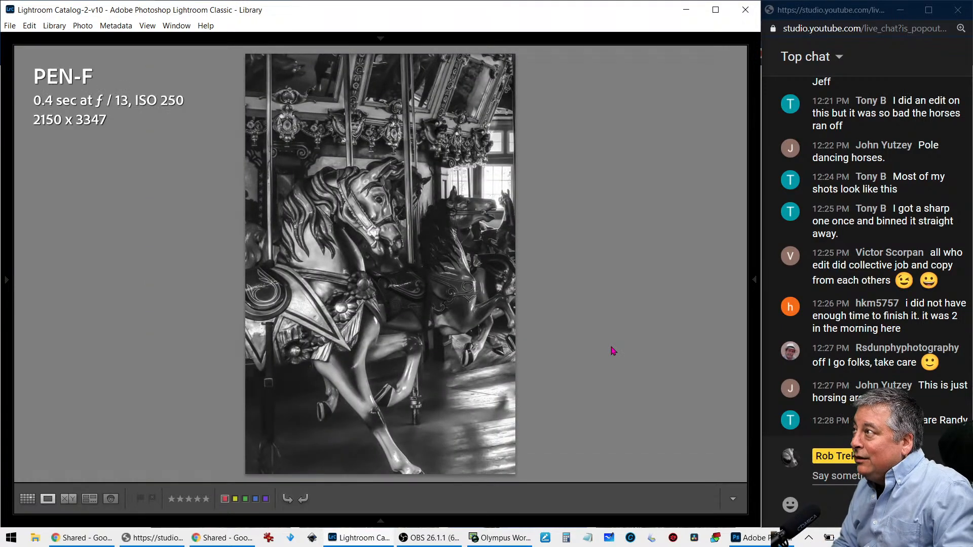
{"action": "key", "text": "Right"}
{"action": "key", "text": "Right"}
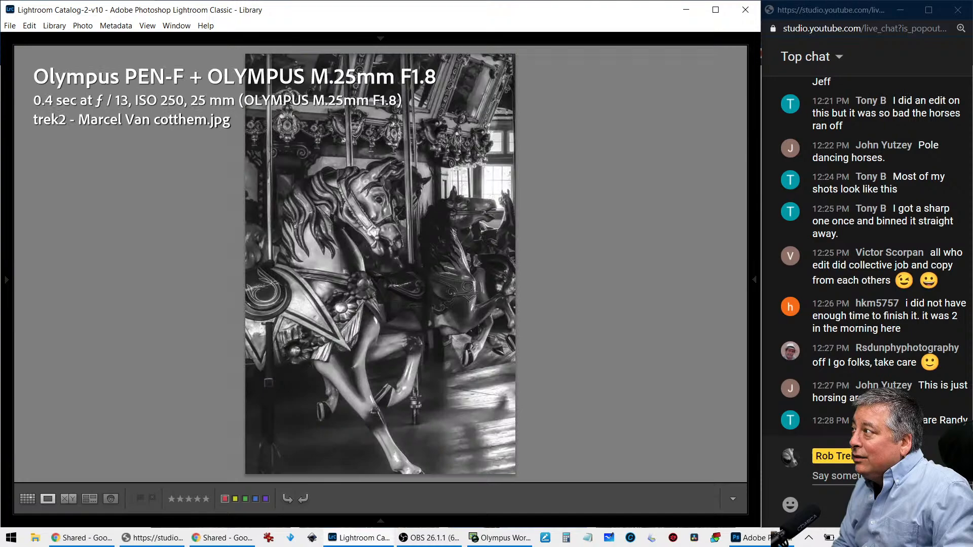
{"action": "key", "text": "Left"}
{"action": "key", "text": "Left"}
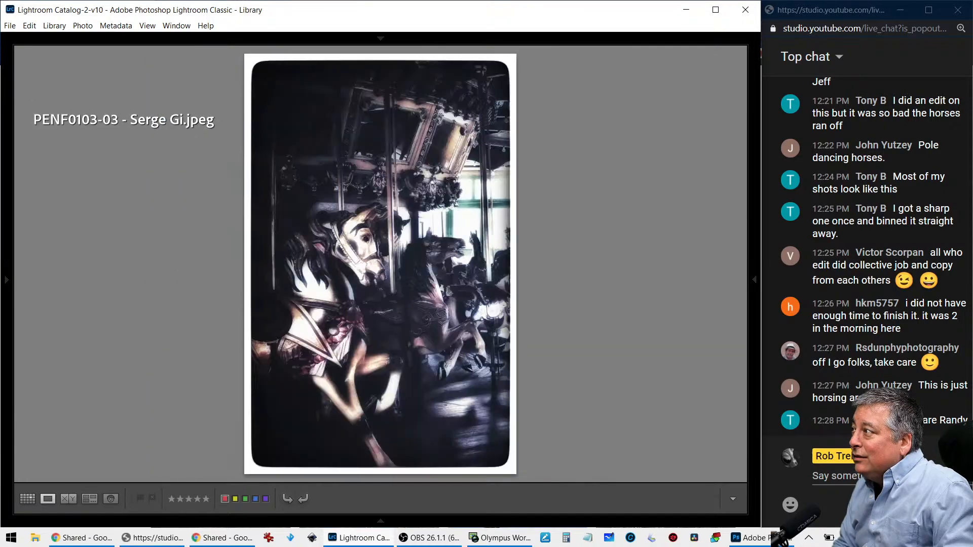
{"action": "key", "text": "Right"}
{"action": "key", "text": "Right"}
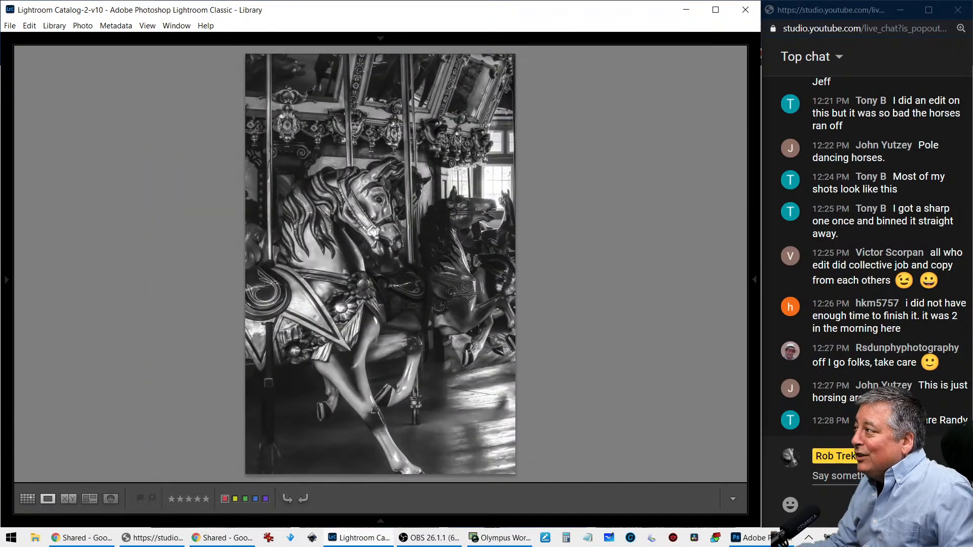
Return to the thumbnail grid, review all the viewer edits and reveal the folder list showing the Viewer edits folder
{"action": "key", "text": "g"}
{"action": "scroll", "coordinate": [580, 403], "scroll_direction": "down", "scroll_amount": 3}
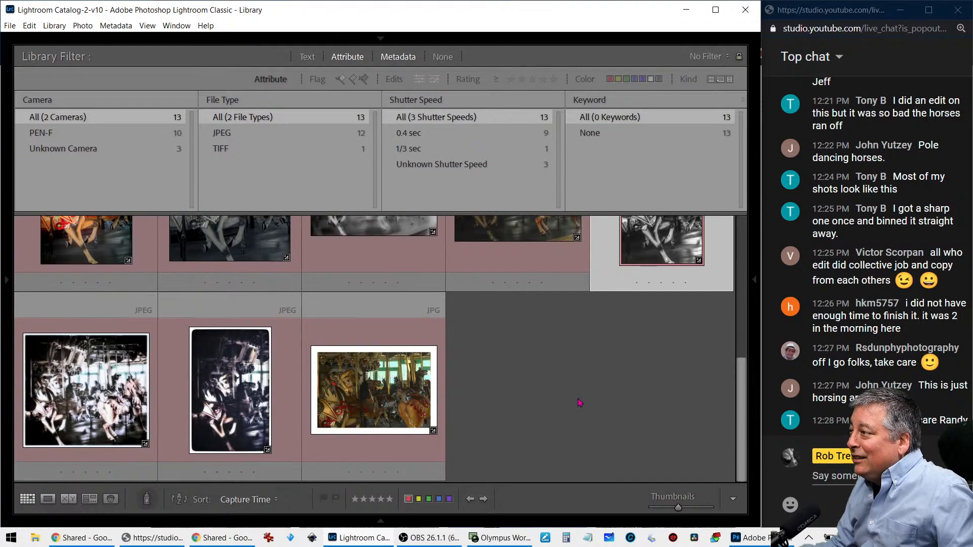
{"action": "scroll", "coordinate": [580, 403], "scroll_direction": "up", "scroll_amount": 5}
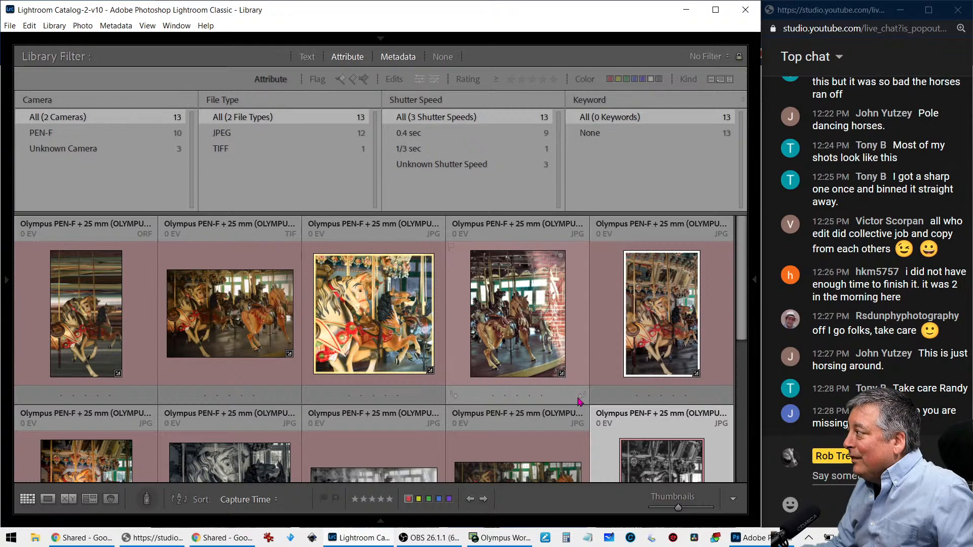
{"action": "scroll", "coordinate": [581, 403], "scroll_direction": "down", "scroll_amount": 4}
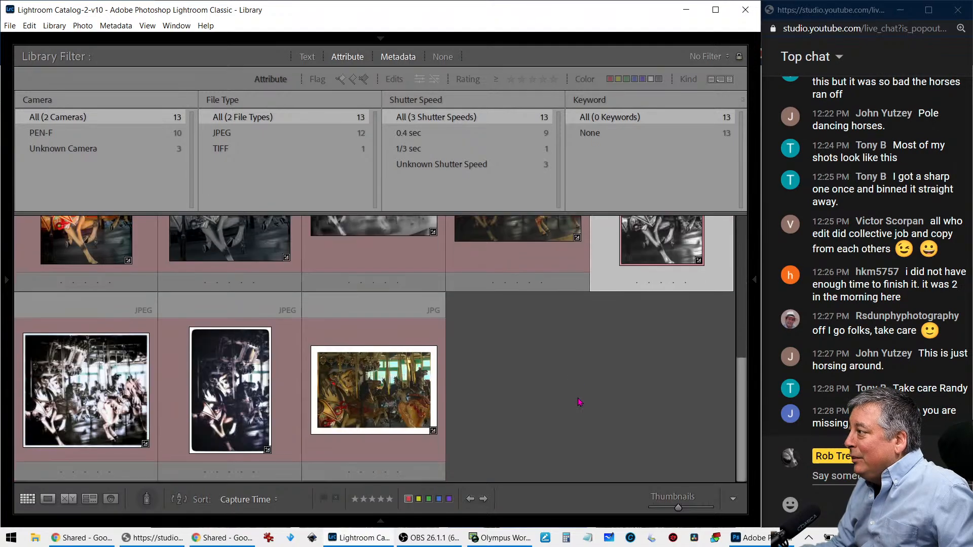
{"action": "scroll", "coordinate": [580, 403], "scroll_direction": "up", "scroll_amount": 1}
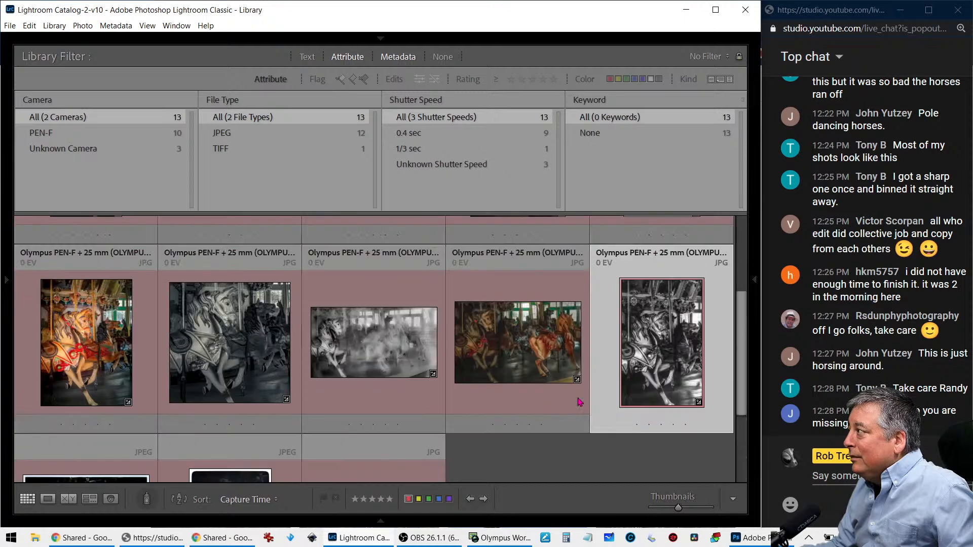
{"action": "left_click", "coordinate": [7, 297]}
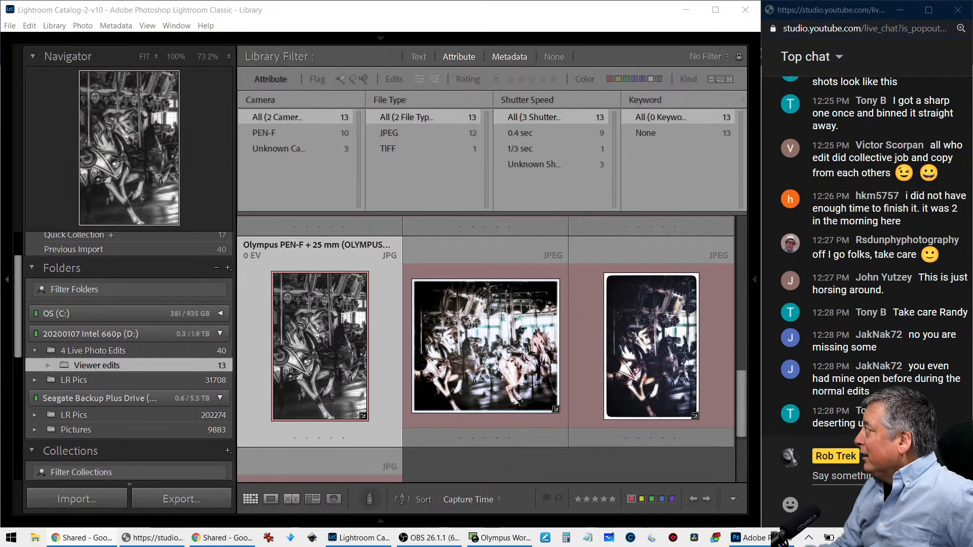
Switch to Google Drive, go to My Drive, and open and close the Submit Your Photos responses spreadsheet
{"action": "left_click_drag", "start_coordinate": [839, 30], "coordinate": [152, 1]}
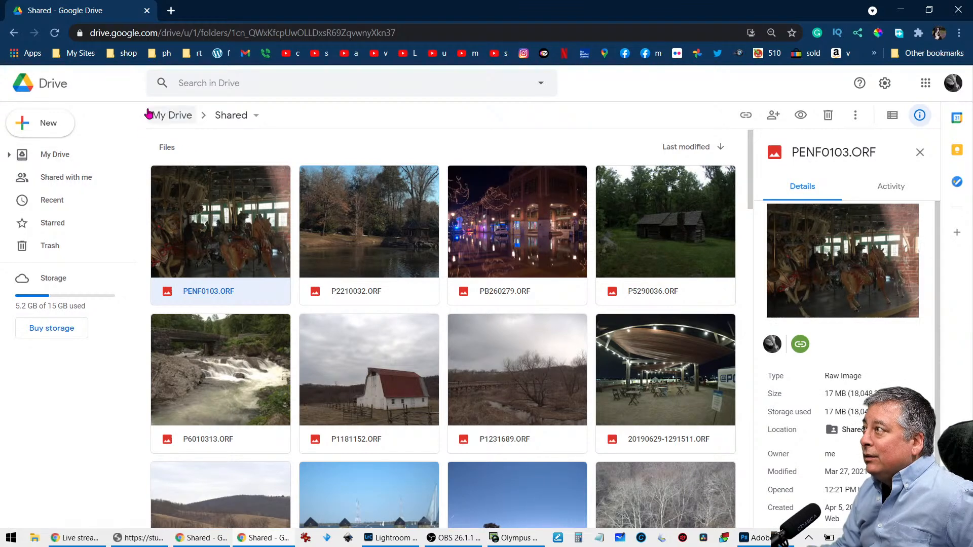
{"action": "left_click", "coordinate": [190, 117]}
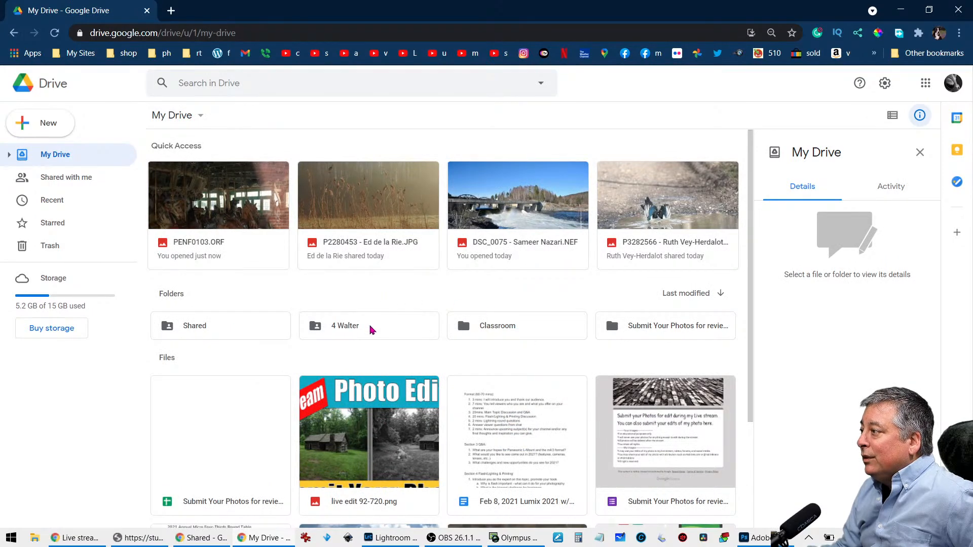
{"action": "double_click", "coordinate": [255, 398]}
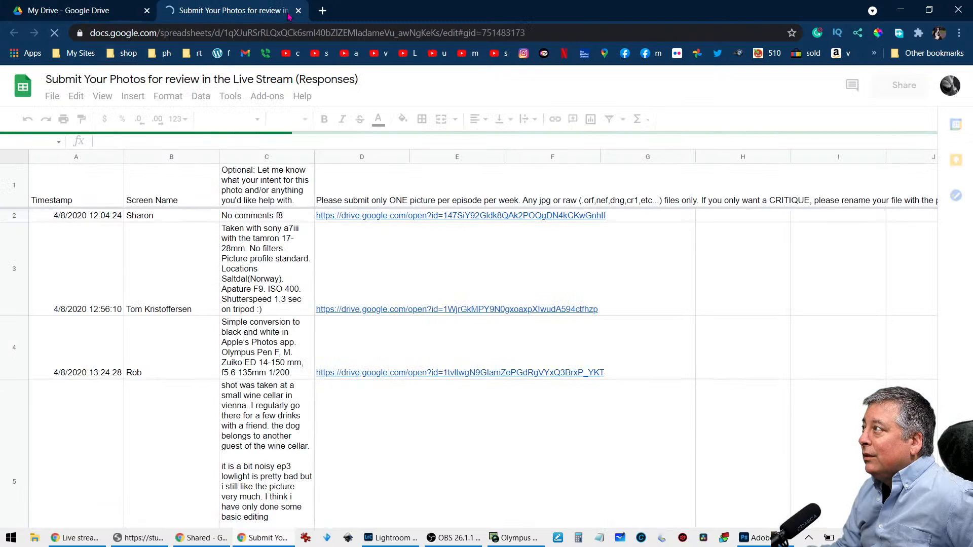
{"action": "left_click", "coordinate": [300, 11]}
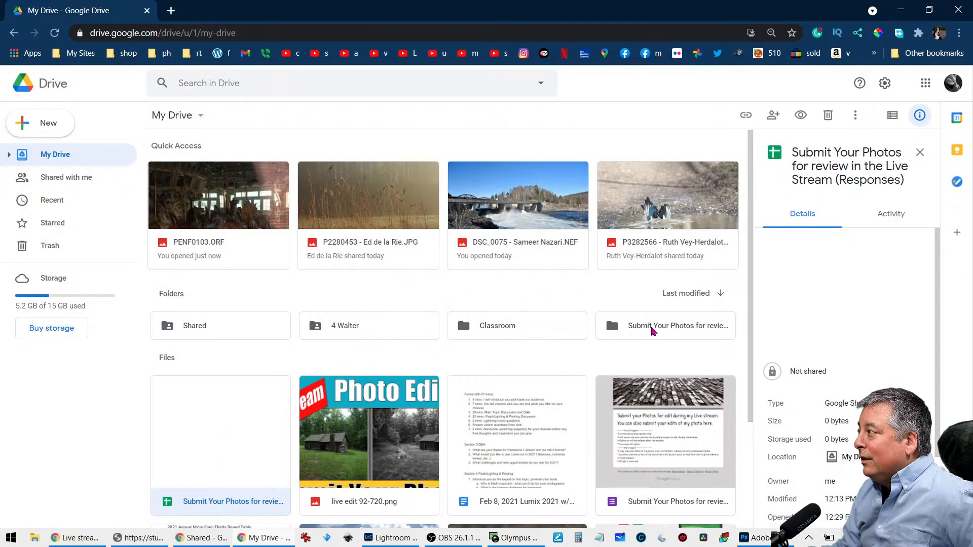
Open the "Please submit only ONE picture per episode per week" file responses folder and maximize its window
{"action": "scroll", "coordinate": [585, 349], "scroll_direction": "down", "scroll_amount": 1}
{"action": "scroll", "coordinate": [585, 348], "scroll_direction": "down", "scroll_amount": 2}
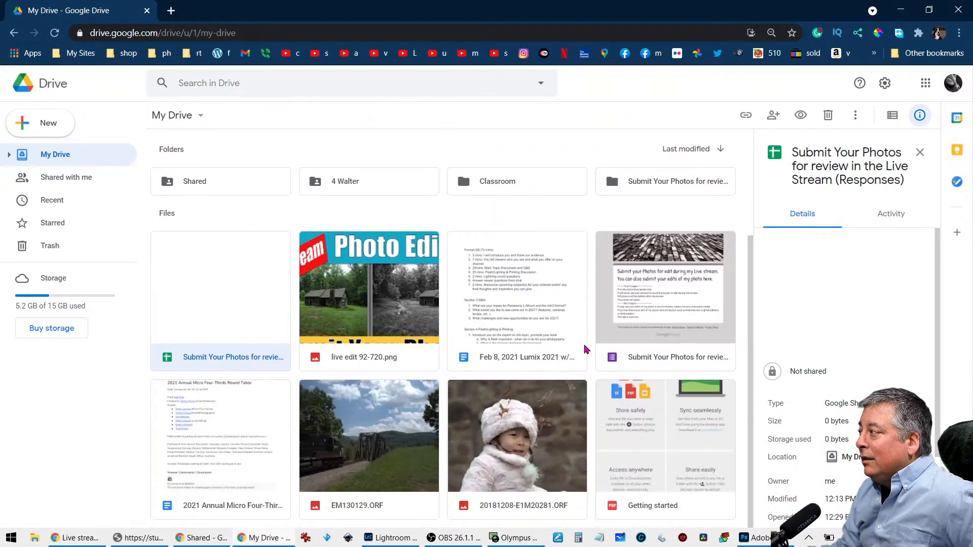
{"action": "scroll", "coordinate": [586, 348], "scroll_direction": "up", "scroll_amount": 3}
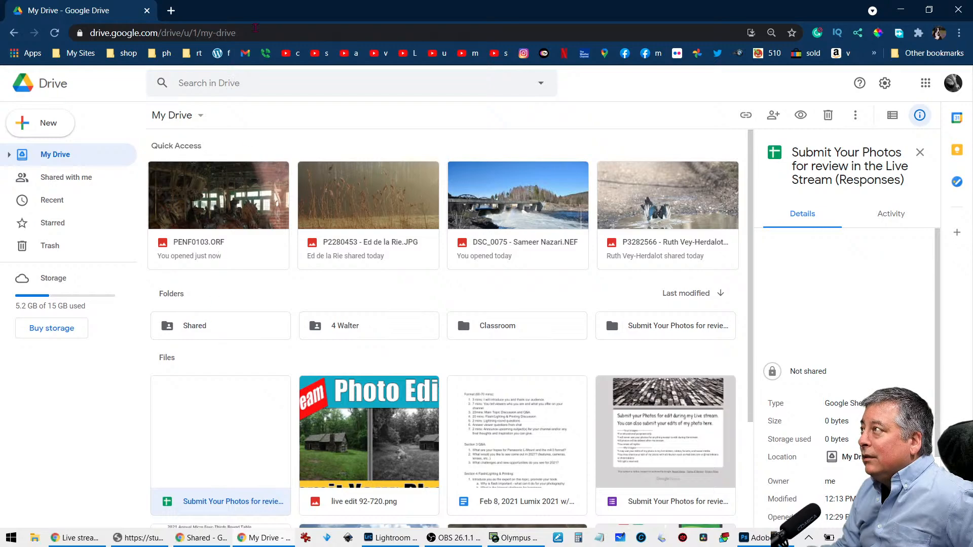
{"action": "left_click_drag", "start_coordinate": [304, 13], "coordinate": [972, 15]}
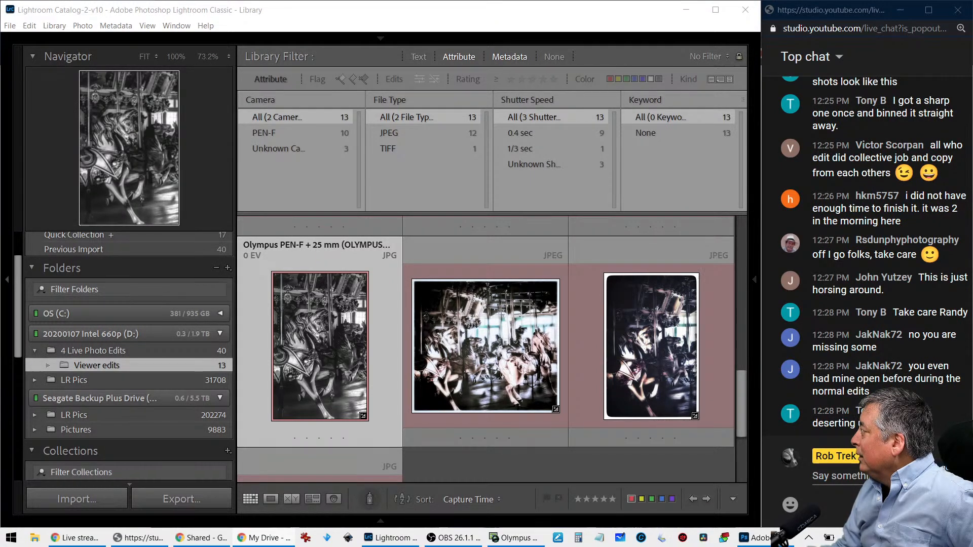
{"action": "left_click", "coordinate": [264, 538]}
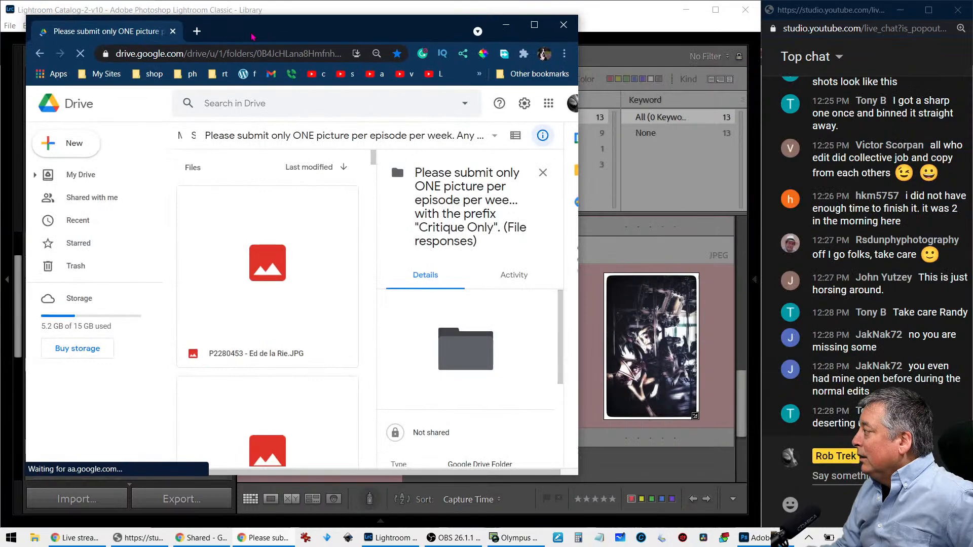
{"action": "double_click", "coordinate": [268, 37]}
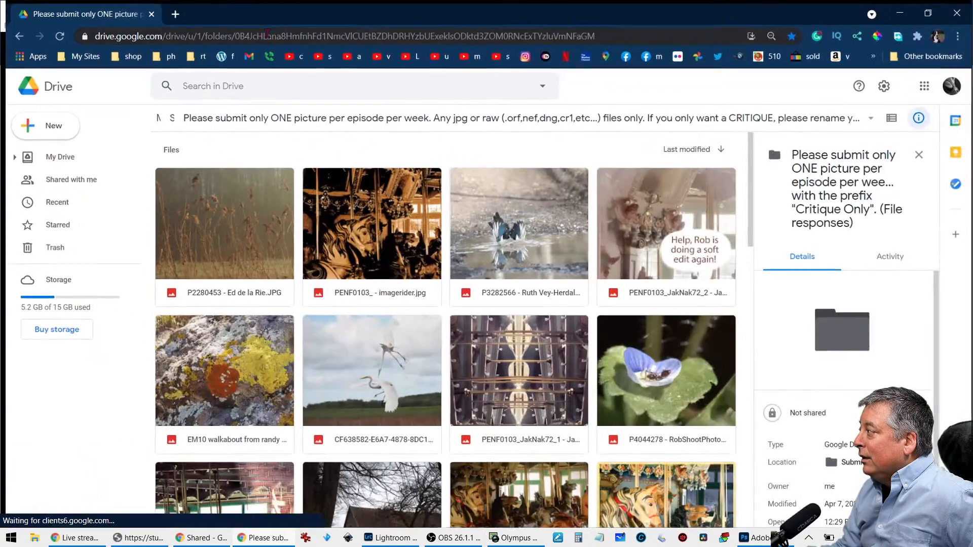
Preview the mirrored carousel PNG edit at full size in the file responses folder, and close the preview
{"action": "left_click", "coordinate": [513, 372]}
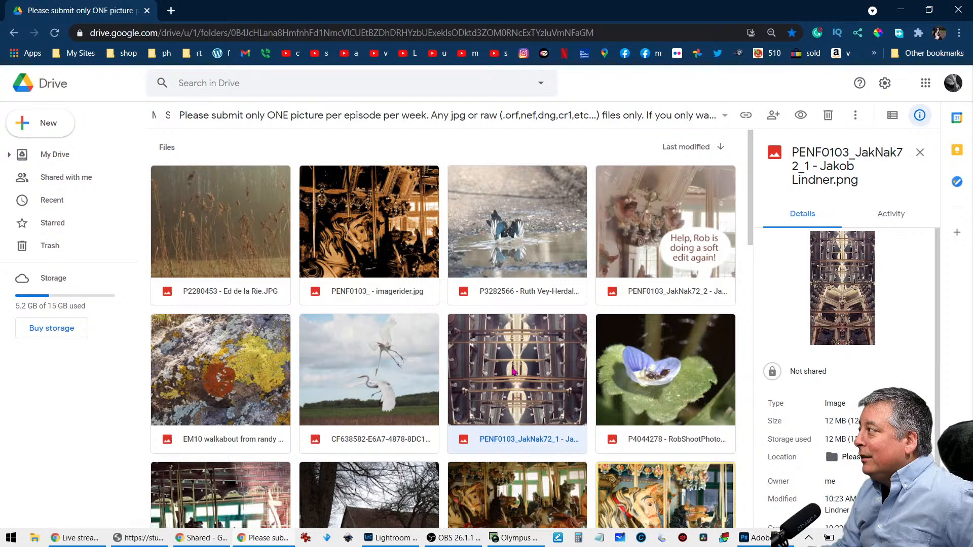
{"action": "left_click", "coordinate": [667, 246]}
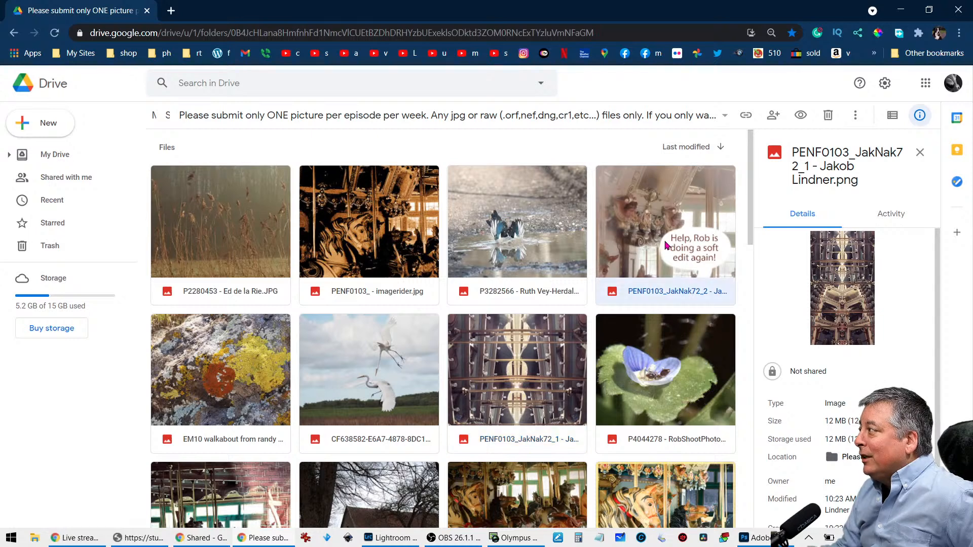
{"action": "left_click", "coordinate": [545, 381]}
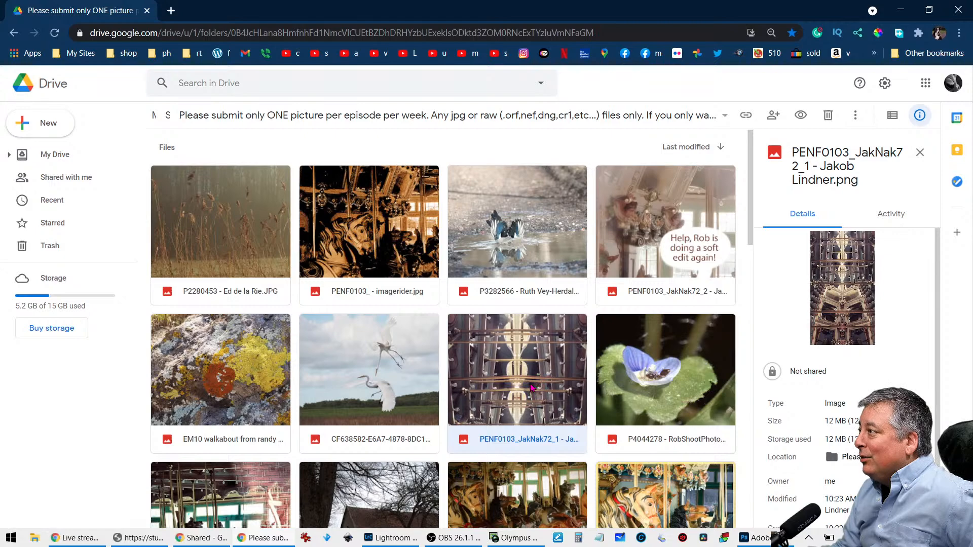
{"action": "double_click", "coordinate": [532, 387]}
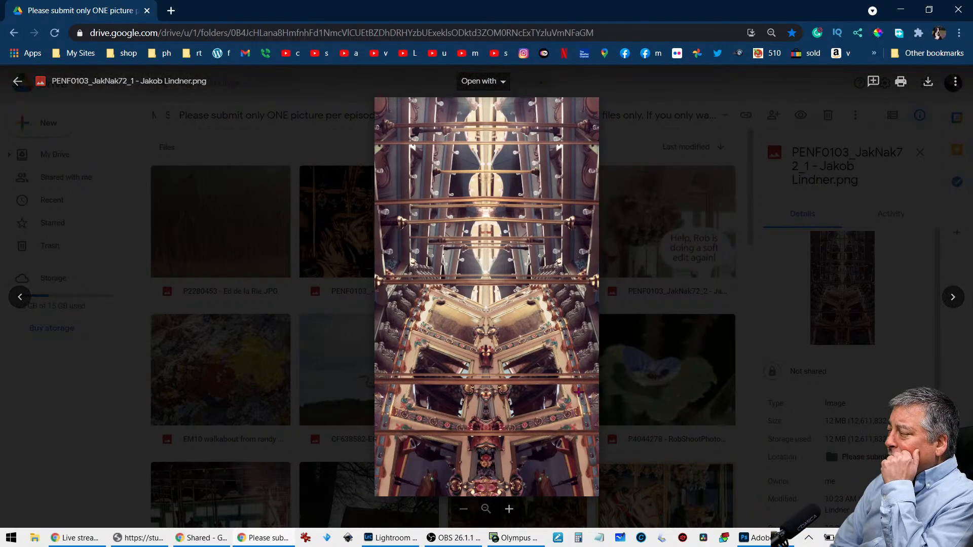
{"action": "key", "text": "Escape"}
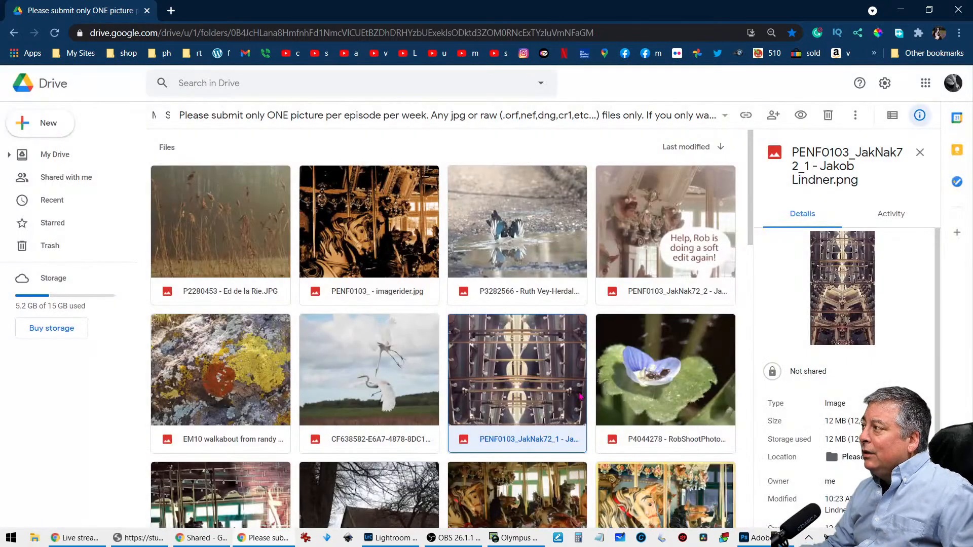
Switch to Lightroom Classic and show the 4 Live Photo Edits folder with smaller grid thumbnails
{"action": "left_click", "coordinate": [389, 539]}
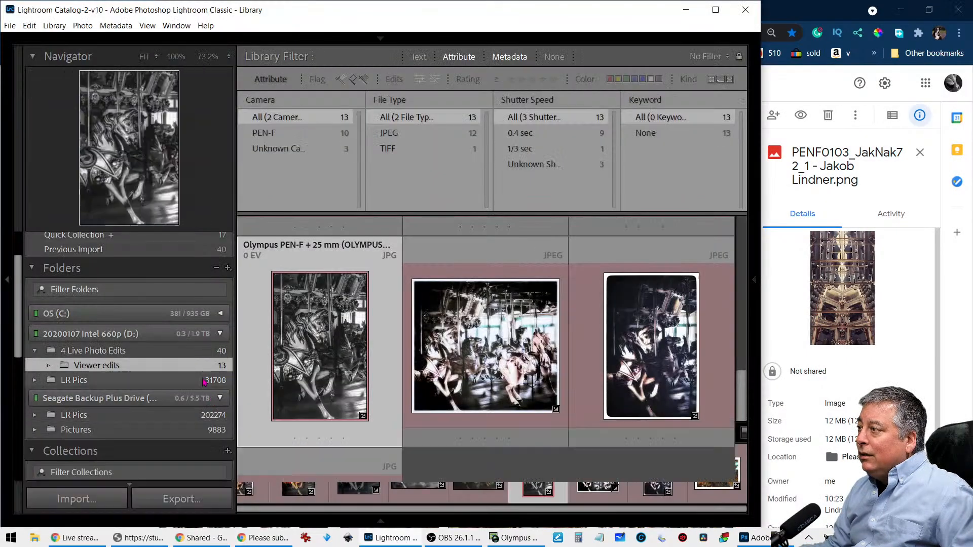
{"action": "left_click", "coordinate": [183, 351]}
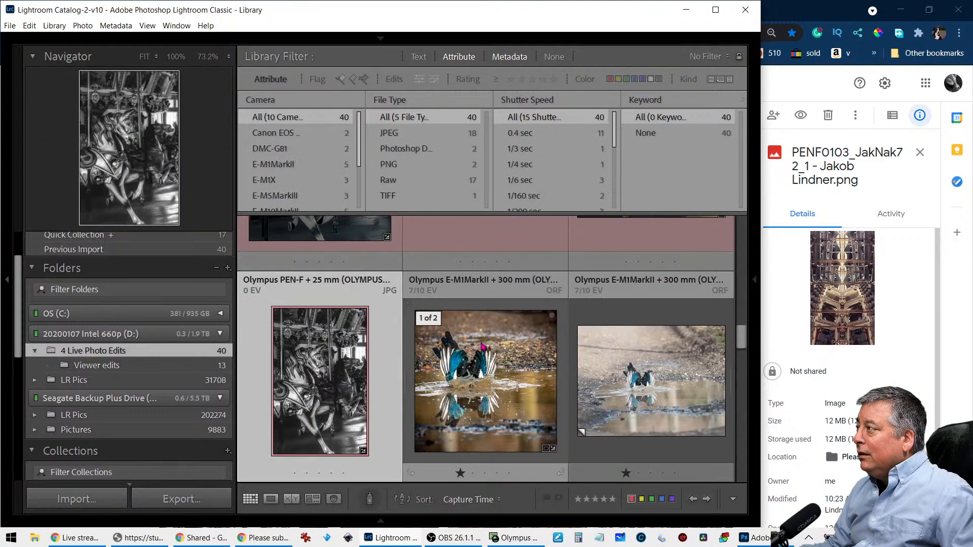
{"action": "key", "text": "minus"}
{"action": "key", "text": "minus"}
{"action": "key", "text": "minus"}
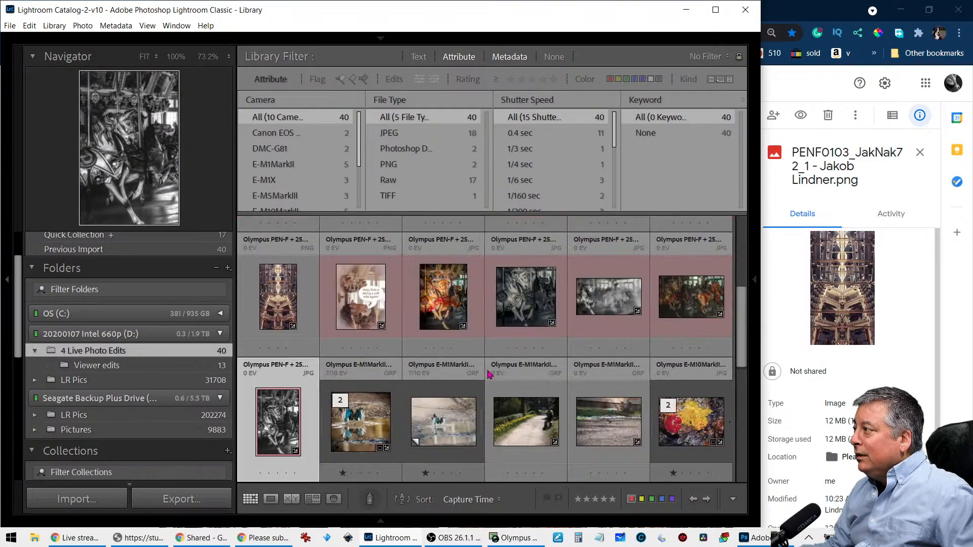
Assign the red color label to the mirrored carousel PNG edit
{"action": "left_click", "coordinate": [280, 297]}
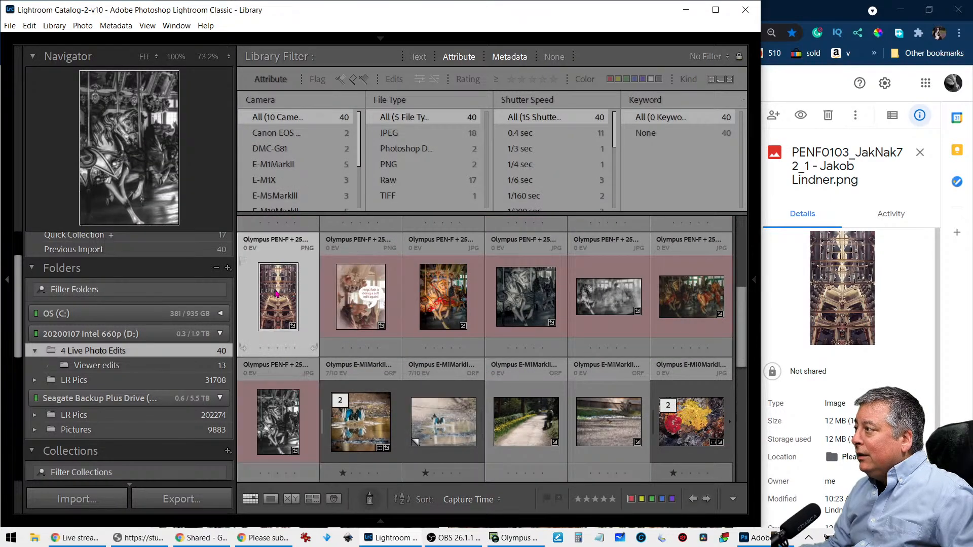
{"action": "left_click", "coordinate": [631, 501]}
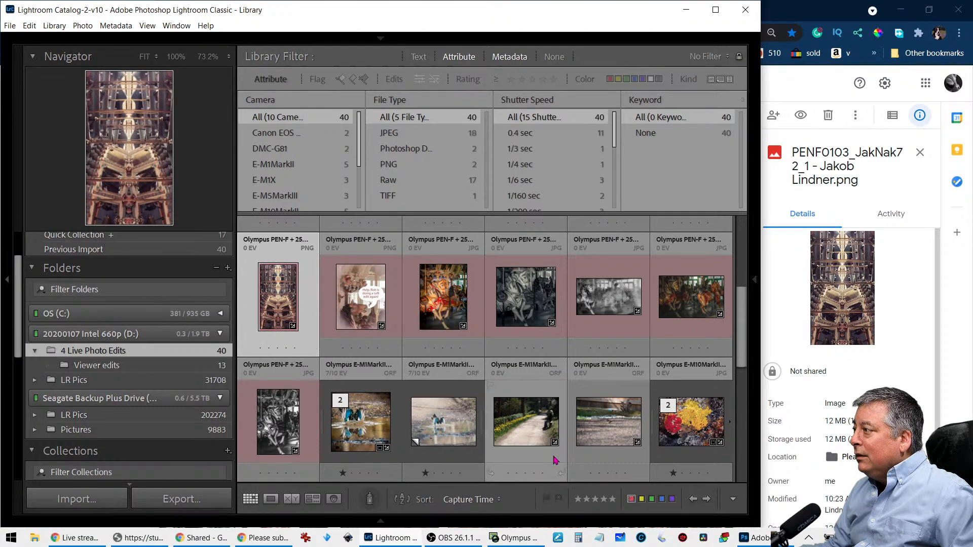
{"action": "scroll", "coordinate": [549, 455], "scroll_direction": "down", "scroll_amount": 2}
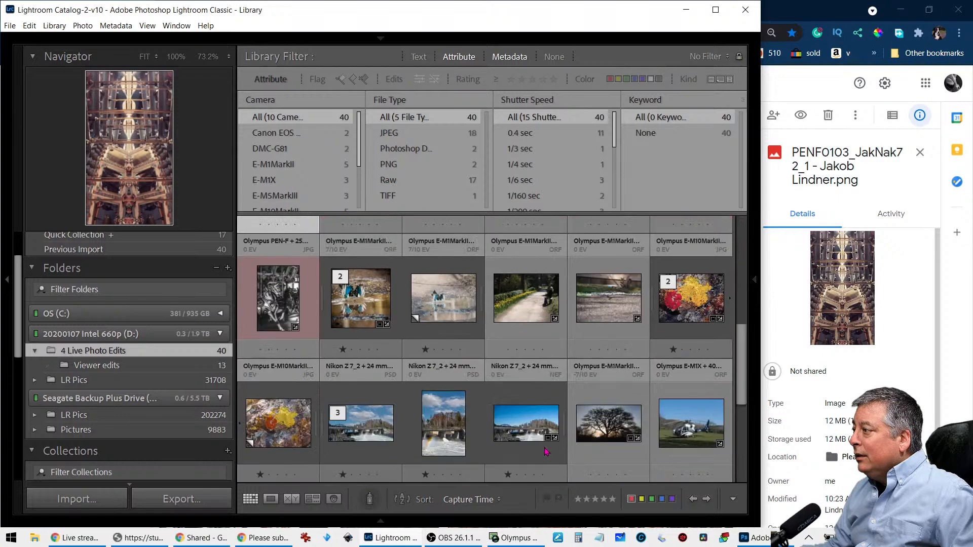
Compare the submitted files in Google Drive, including the speech-bubble carousel edit, with the Lightroom Classic thumbnails, ending in Google Drive
{"action": "key", "text": "alt"}
{"action": "key", "text": "alt+Tab"}
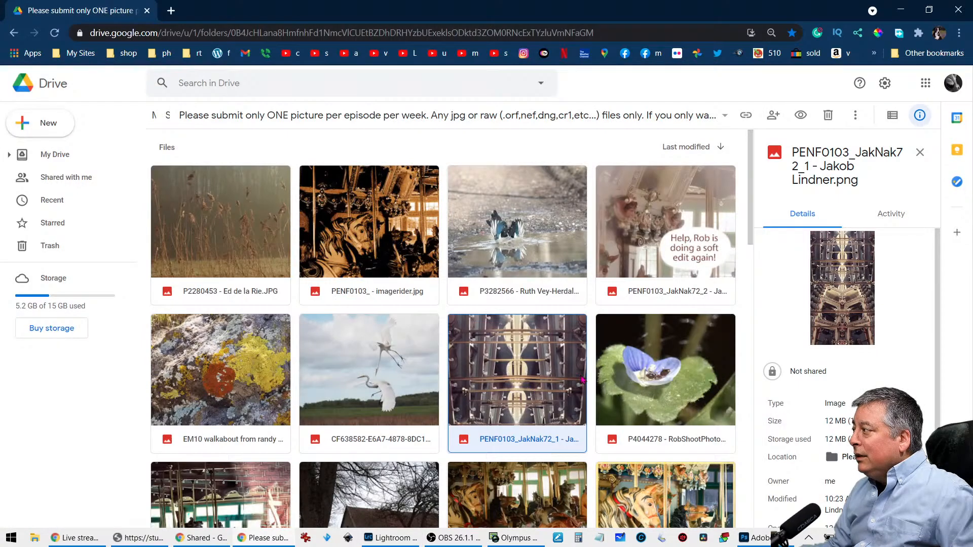
{"action": "scroll", "coordinate": [528, 409], "scroll_direction": "down", "scroll_amount": 3}
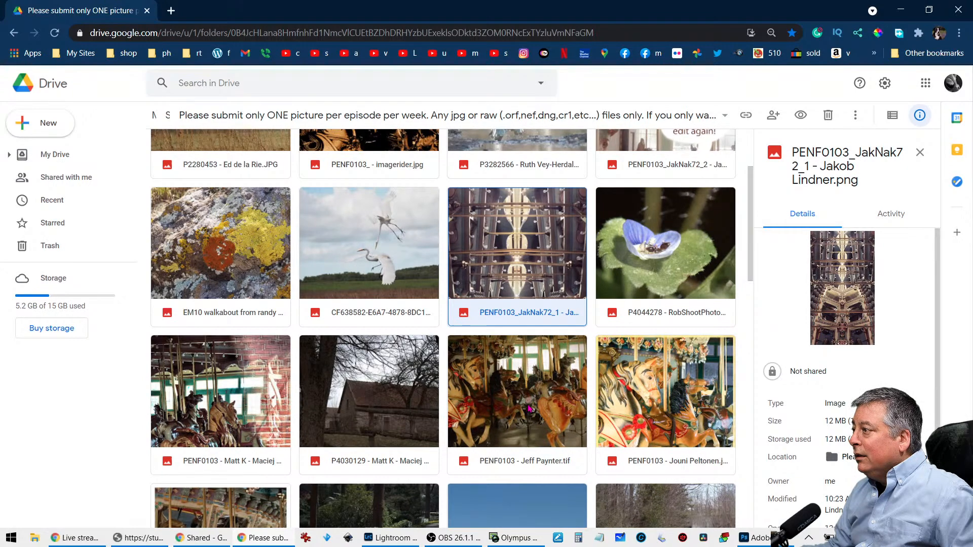
{"action": "scroll", "coordinate": [528, 408], "scroll_direction": "up", "scroll_amount": 1}
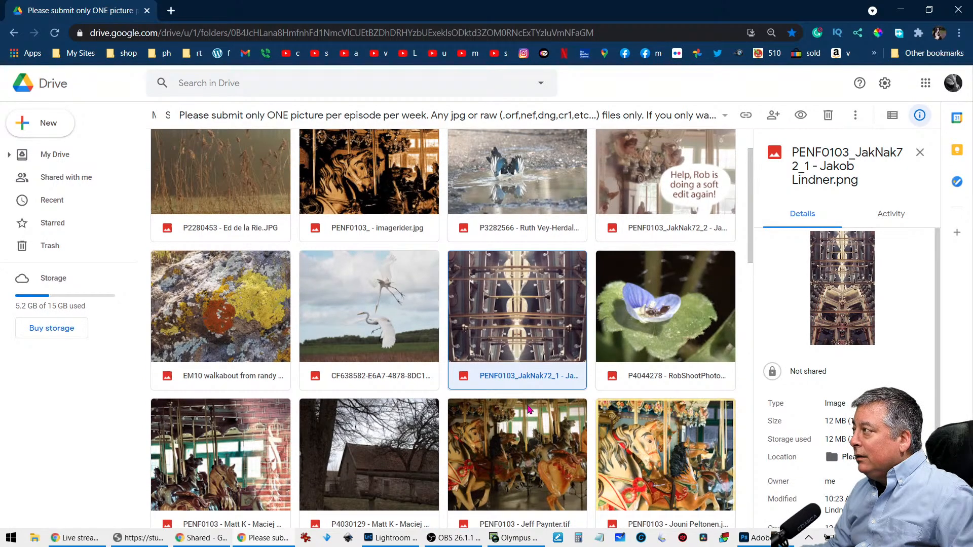
{"action": "scroll", "coordinate": [529, 409], "scroll_direction": "up", "scroll_amount": 1}
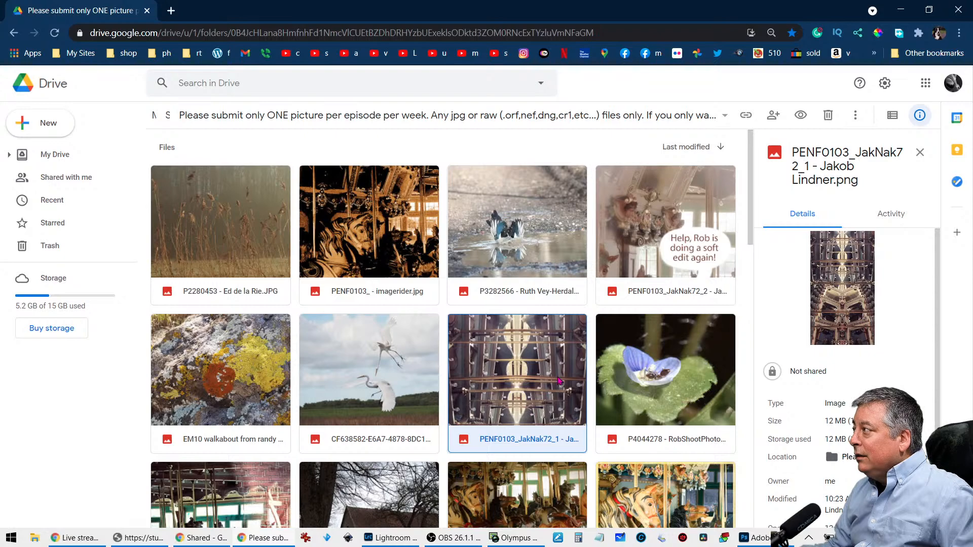
{"action": "left_click", "coordinate": [644, 264]}
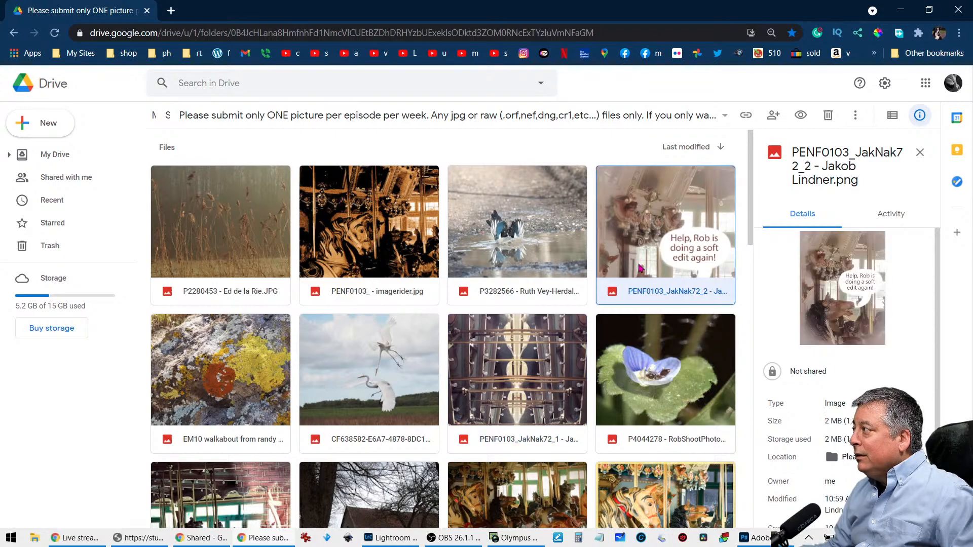
{"action": "key", "text": "alt+Tab"}
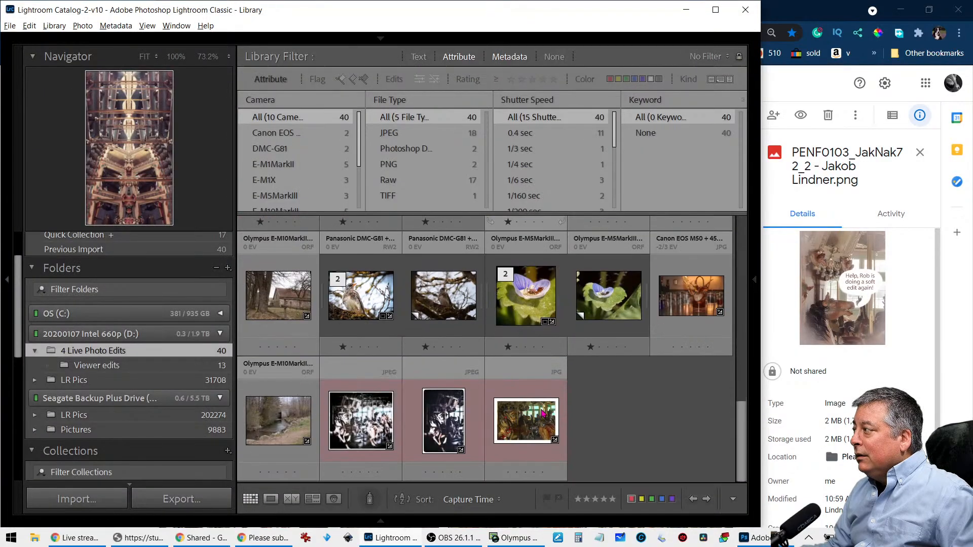
{"action": "scroll", "coordinate": [543, 410], "scroll_direction": "down", "scroll_amount": 1}
{"action": "scroll", "coordinate": [542, 411], "scroll_direction": "up", "scroll_amount": 1}
{"action": "key", "text": "alt+Tab"}
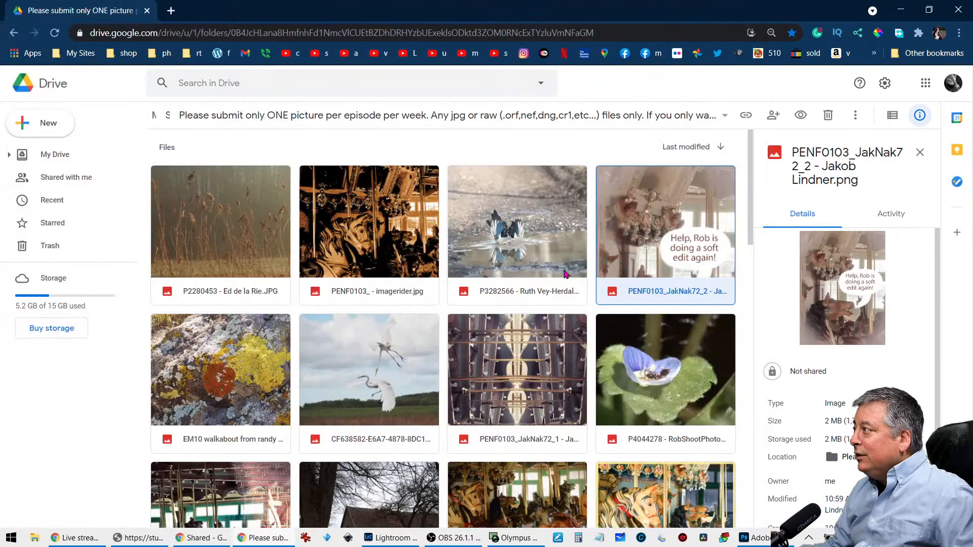
Preview the speech-bubble carousel edit at full size, and examine the mirrored carousel edit zoomed in before closing it
{"action": "double_click", "coordinate": [675, 240]}
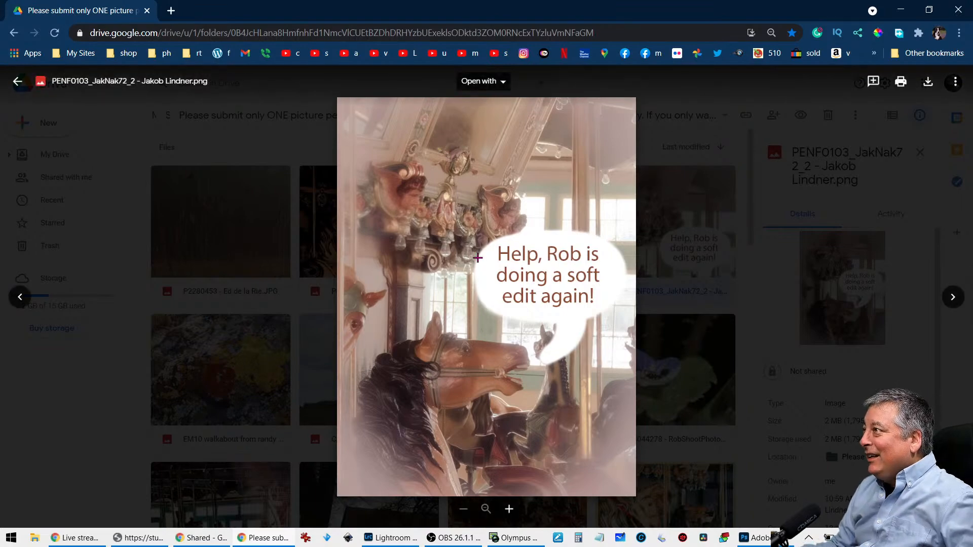
{"action": "key", "text": "Escape"}
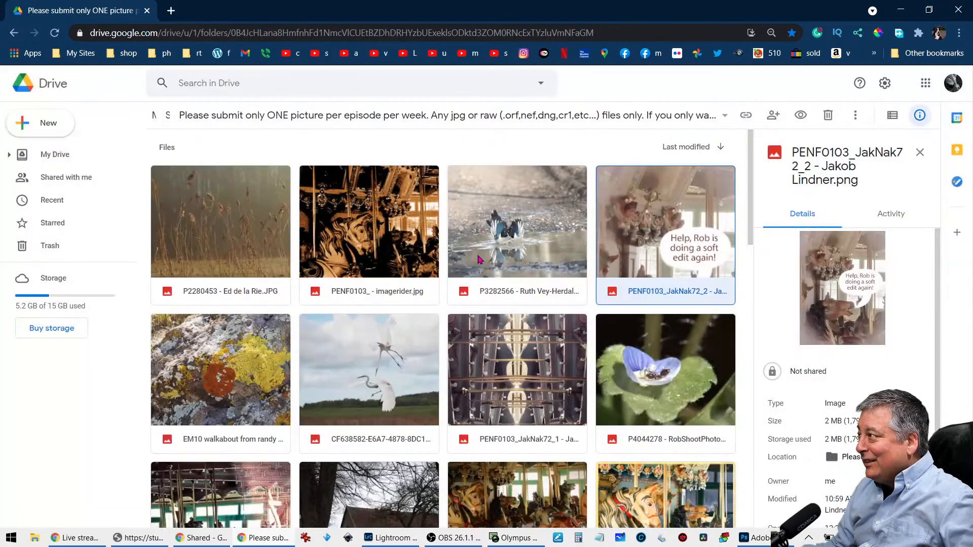
{"action": "double_click", "coordinate": [512, 325]}
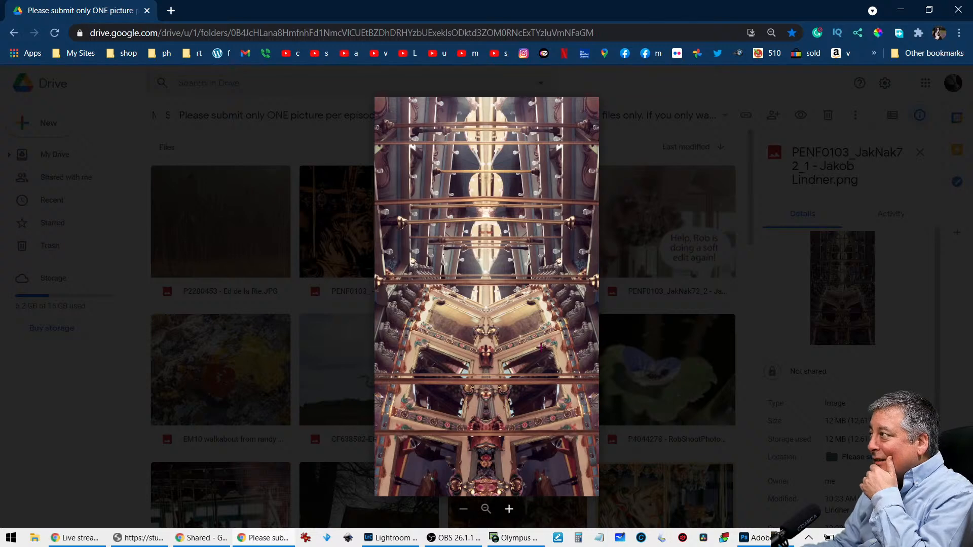
{"action": "scroll", "coordinate": [511, 378], "scroll_direction": "up", "scroll_amount": 3}
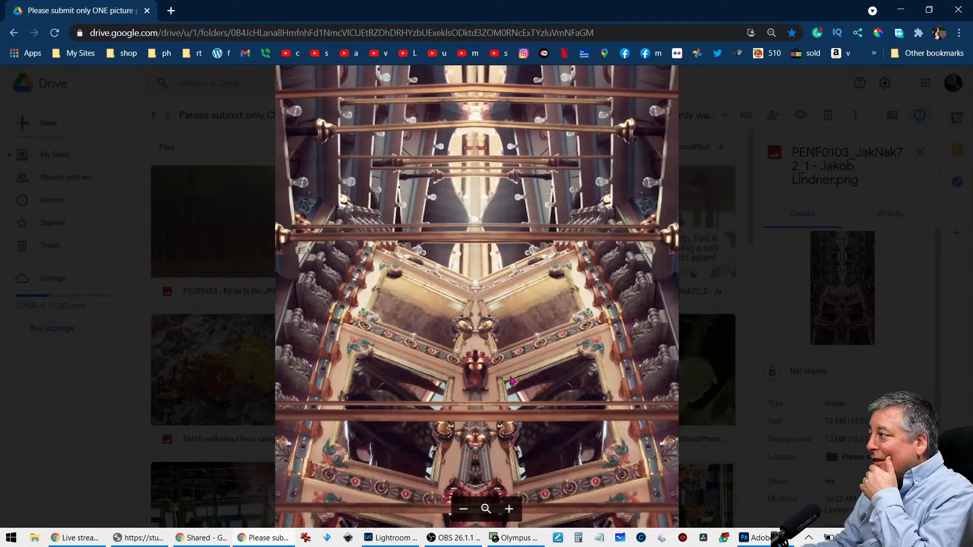
{"action": "scroll", "coordinate": [511, 379], "scroll_direction": "down", "scroll_amount": 3}
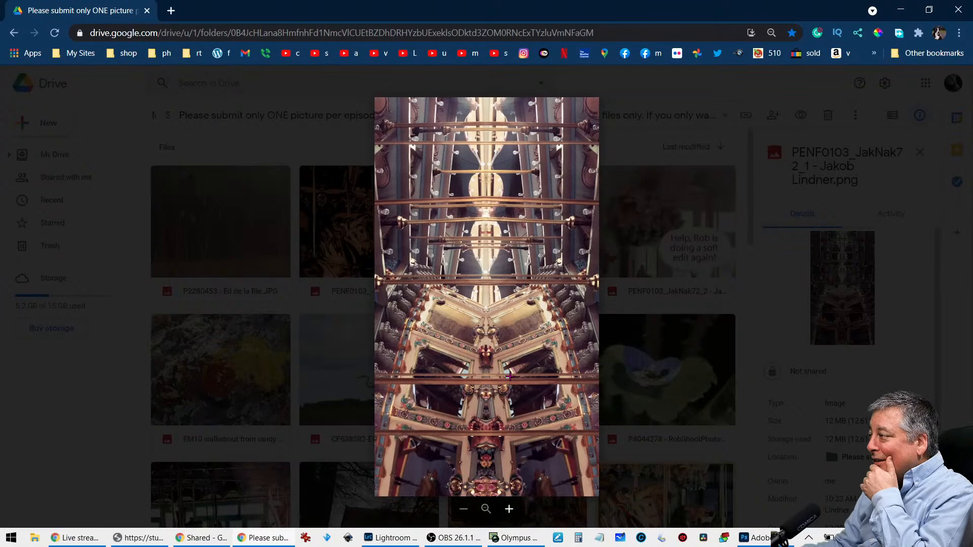
{"action": "key", "text": "Right"}
{"action": "key", "text": "Left"}
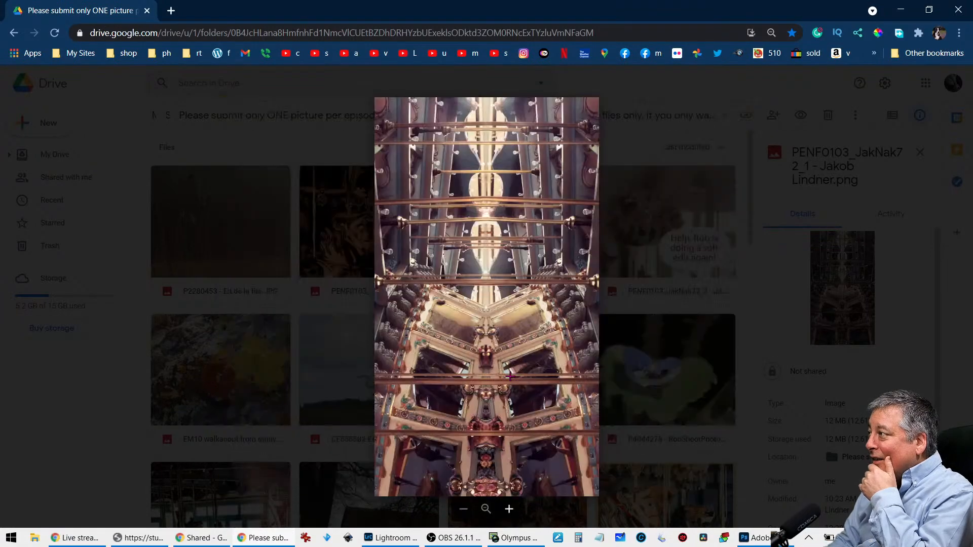
{"action": "key", "text": "Escape"}
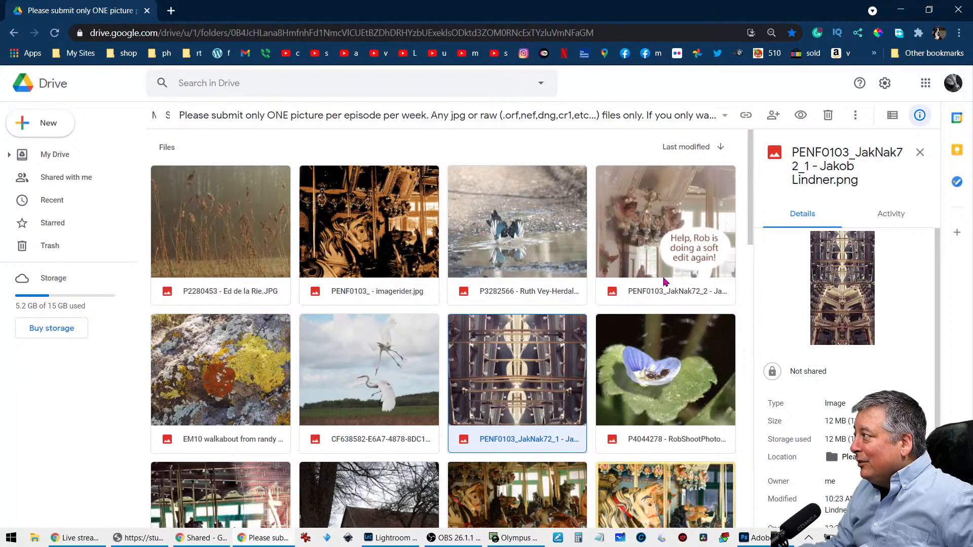
{"action": "scroll", "coordinate": [543, 462], "scroll_direction": "down", "scroll_amount": 1}
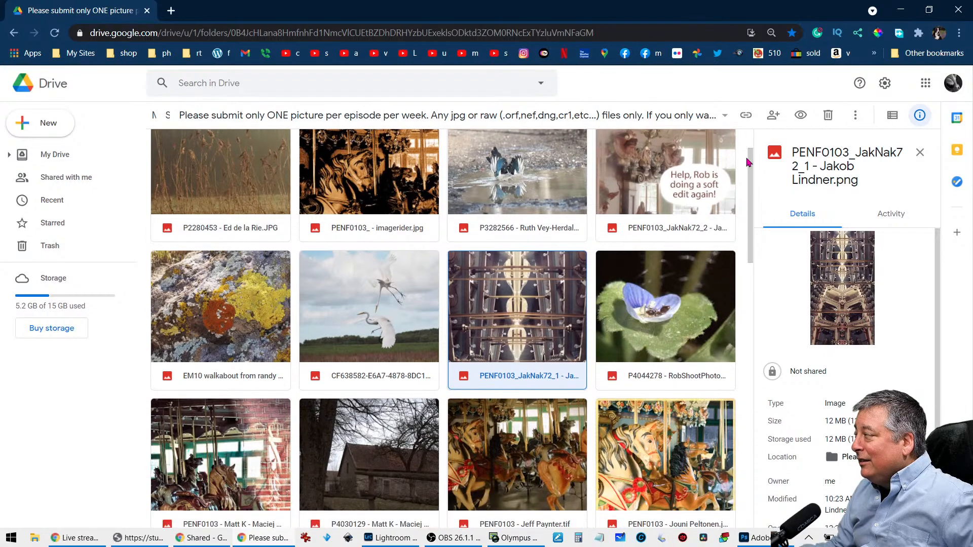
{"action": "left_click", "coordinate": [900, 9]}
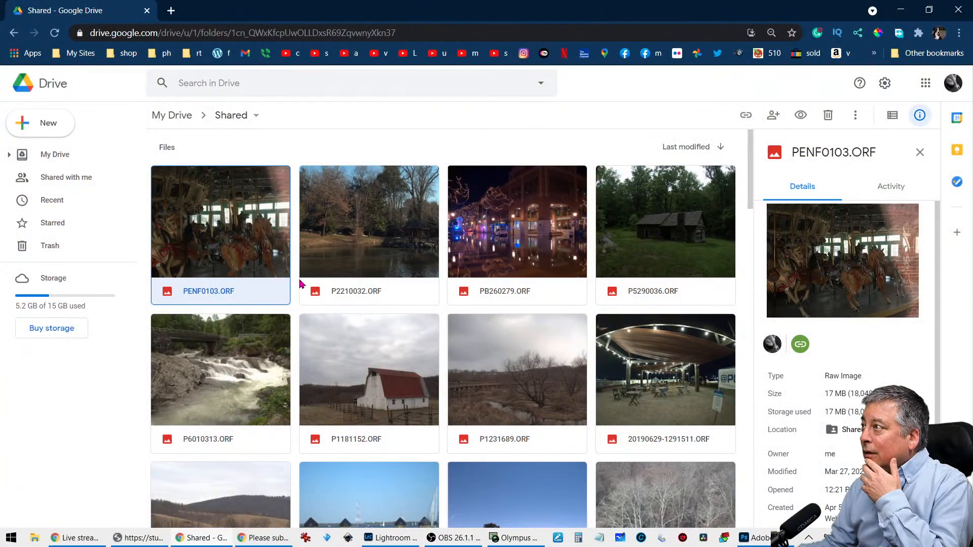
{"action": "mouse_move", "coordinate": [390, 537]}
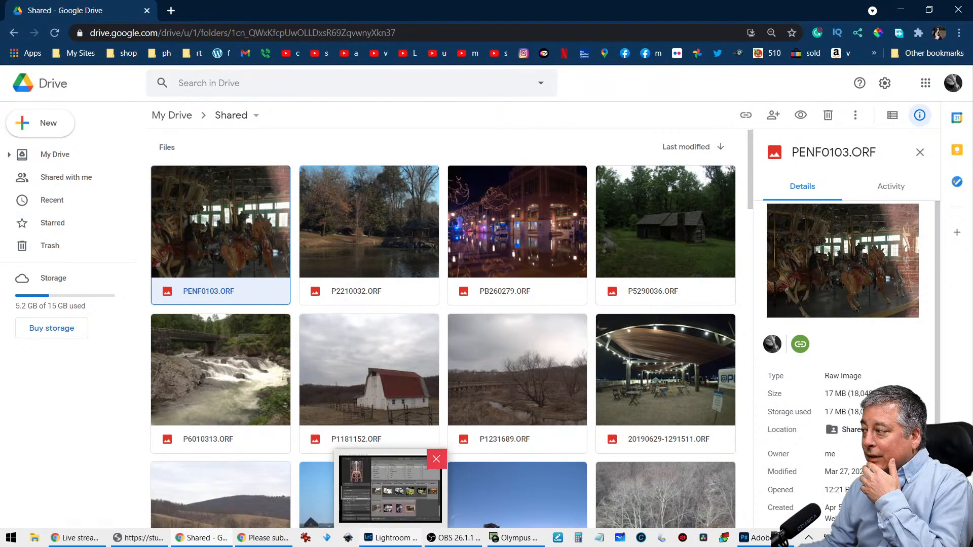
{"action": "mouse_move", "coordinate": [288, 540]}
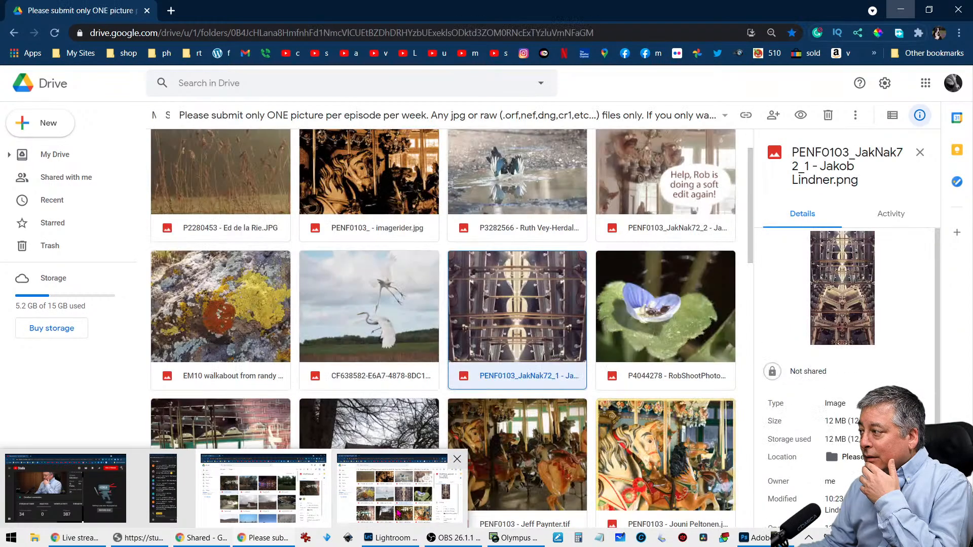
{"action": "left_click", "coordinate": [399, 513]}
Look through all submitted files in the responses folder for viewers' carousel edits, and return to the newest submissions
{"action": "scroll", "coordinate": [432, 386], "scroll_direction": "up", "scroll_amount": 2}
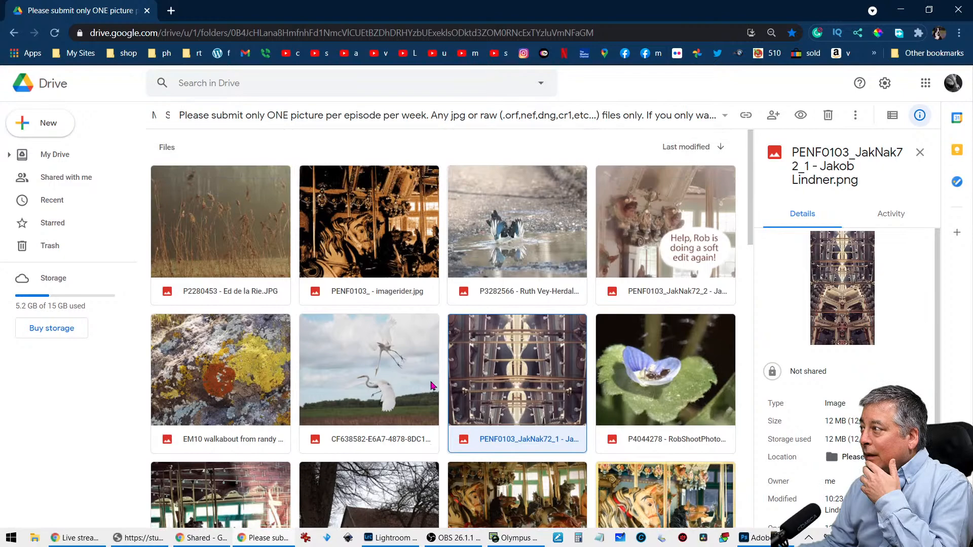
{"action": "scroll", "coordinate": [432, 386], "scroll_direction": "down", "scroll_amount": 4}
{"action": "scroll", "coordinate": [433, 386], "scroll_direction": "up", "scroll_amount": 2}
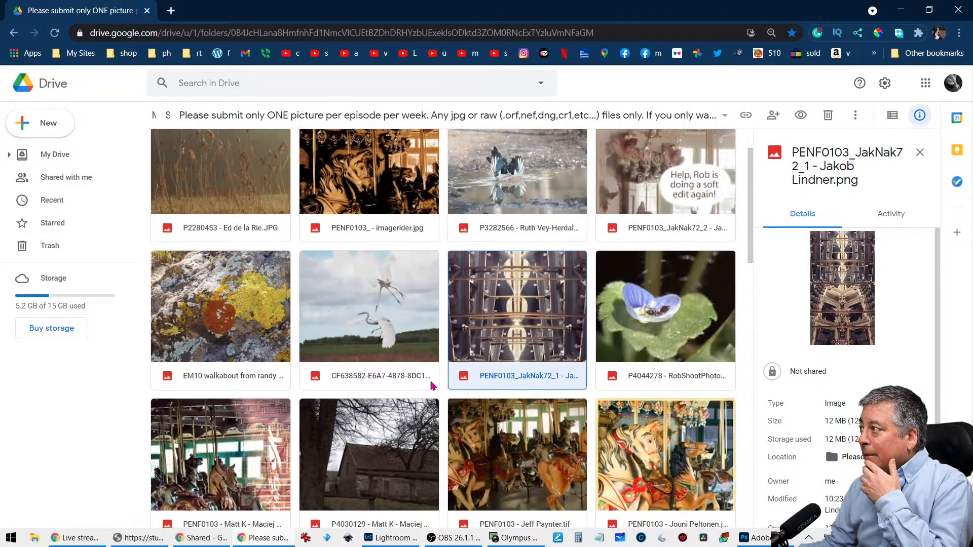
{"action": "scroll", "coordinate": [432, 386], "scroll_direction": "down", "scroll_amount": 2}
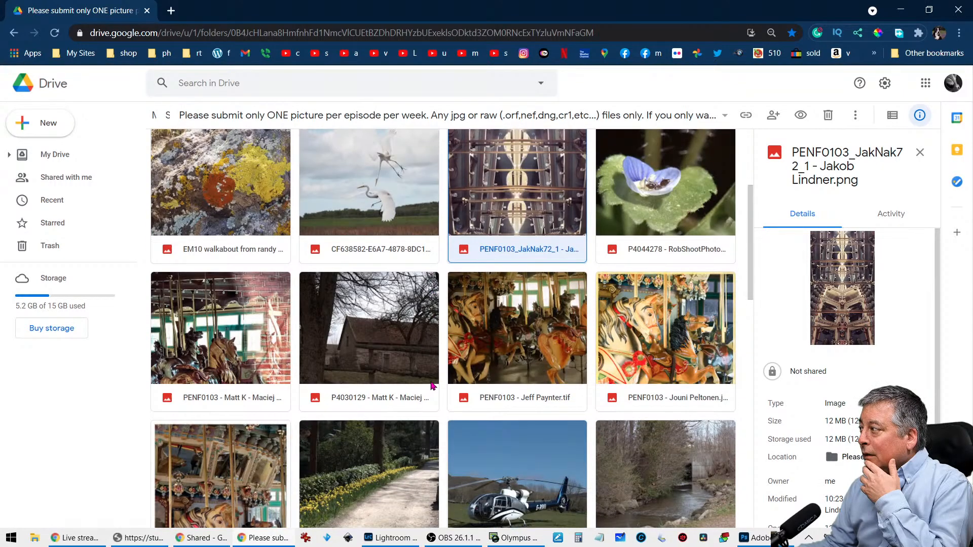
{"action": "scroll", "coordinate": [433, 387], "scroll_direction": "down", "scroll_amount": 1}
{"action": "scroll", "coordinate": [432, 386], "scroll_direction": "down", "scroll_amount": 1}
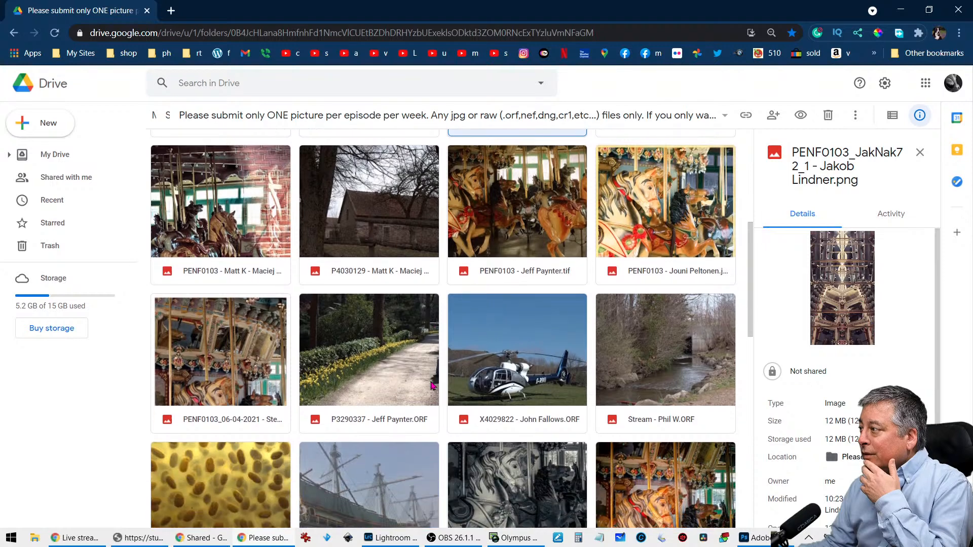
{"action": "scroll", "coordinate": [432, 386], "scroll_direction": "down", "scroll_amount": 2}
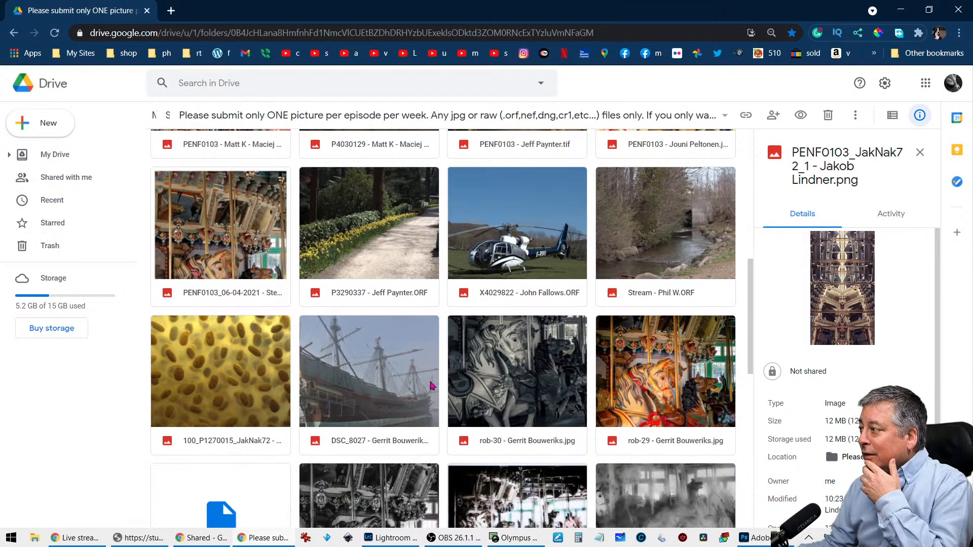
{"action": "scroll", "coordinate": [432, 386], "scroll_direction": "down", "scroll_amount": 2}
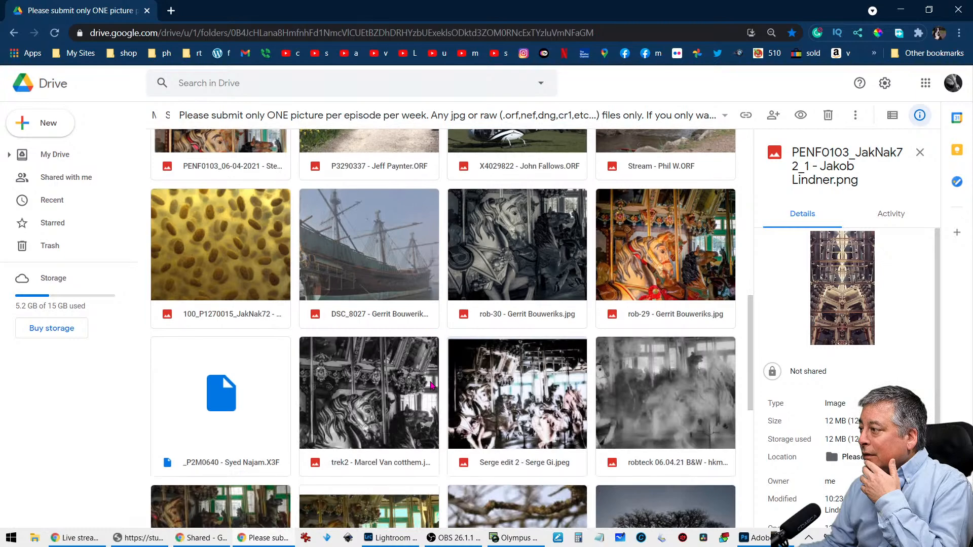
{"action": "scroll", "coordinate": [432, 386], "scroll_direction": "down", "scroll_amount": 3}
{"action": "scroll", "coordinate": [432, 386], "scroll_direction": "down", "scroll_amount": 3}
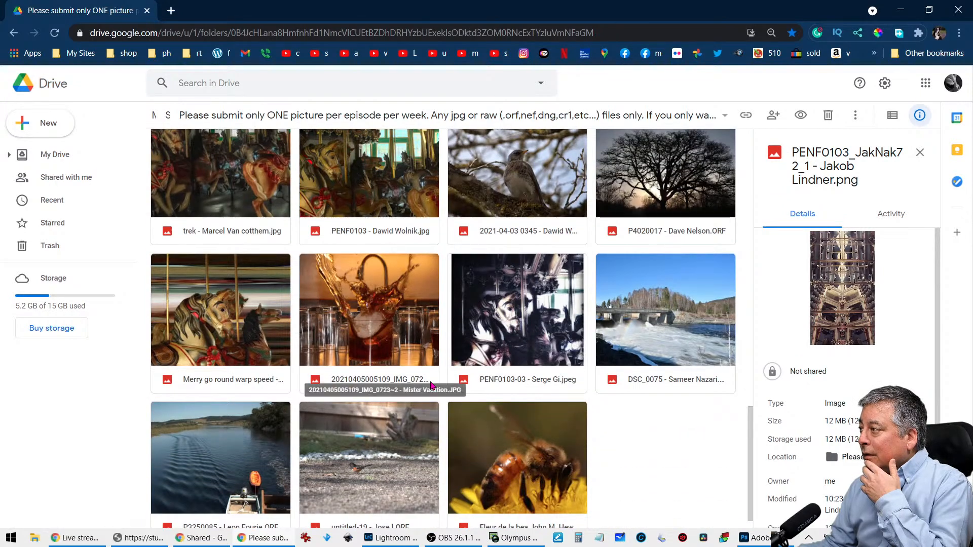
{"action": "scroll", "coordinate": [689, 485], "scroll_direction": "down", "scroll_amount": 1}
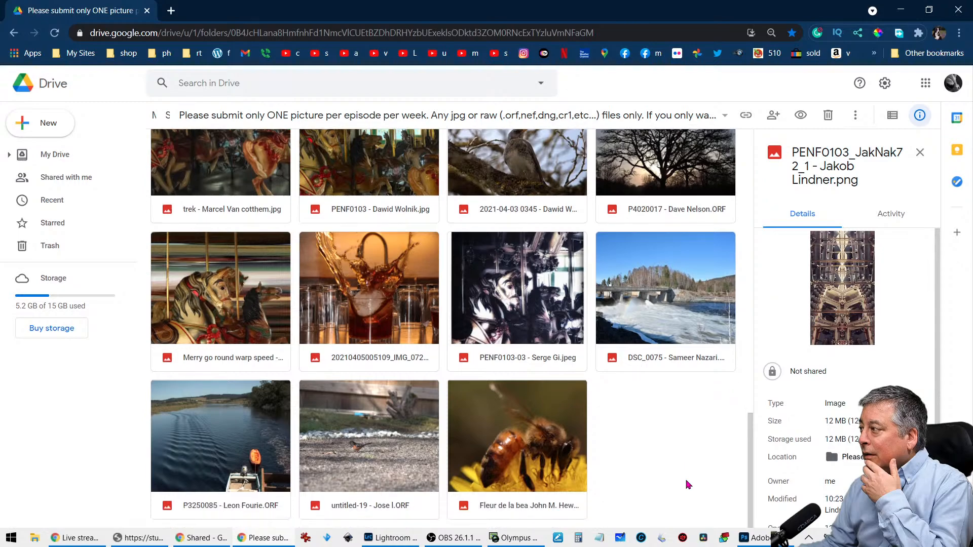
{"action": "scroll", "coordinate": [689, 485], "scroll_direction": "up", "scroll_amount": 15}
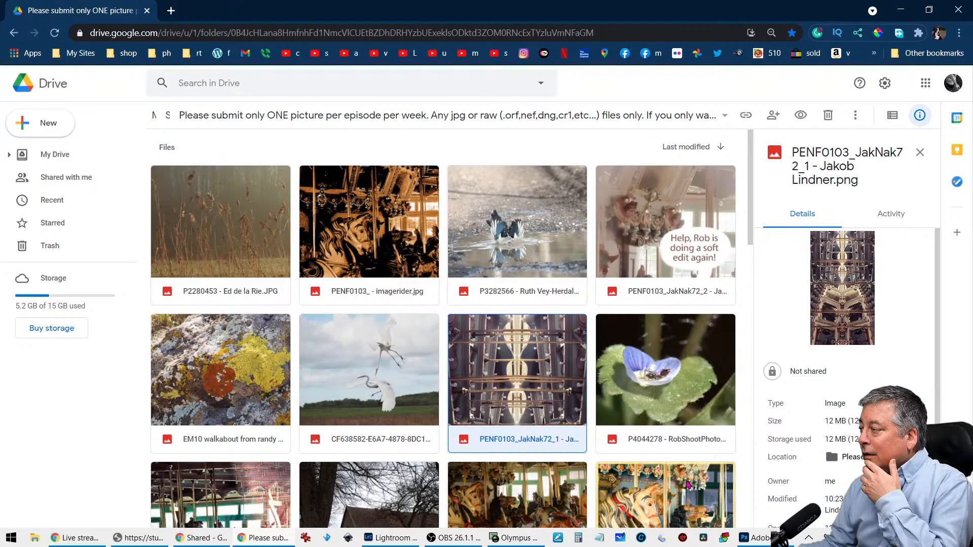
{"action": "scroll", "coordinate": [688, 485], "scroll_direction": "down", "scroll_amount": 3}
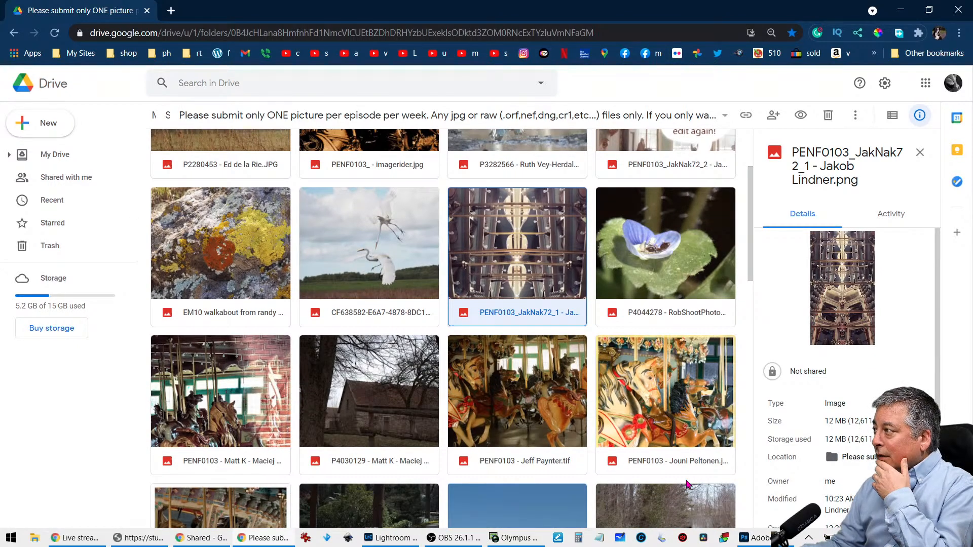
{"action": "scroll", "coordinate": [688, 485], "scroll_direction": "up", "scroll_amount": 3}
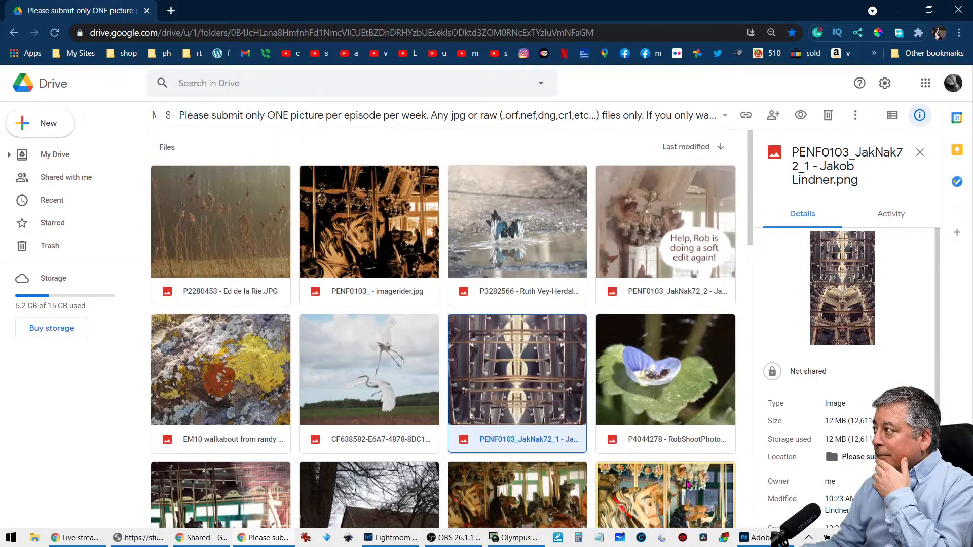